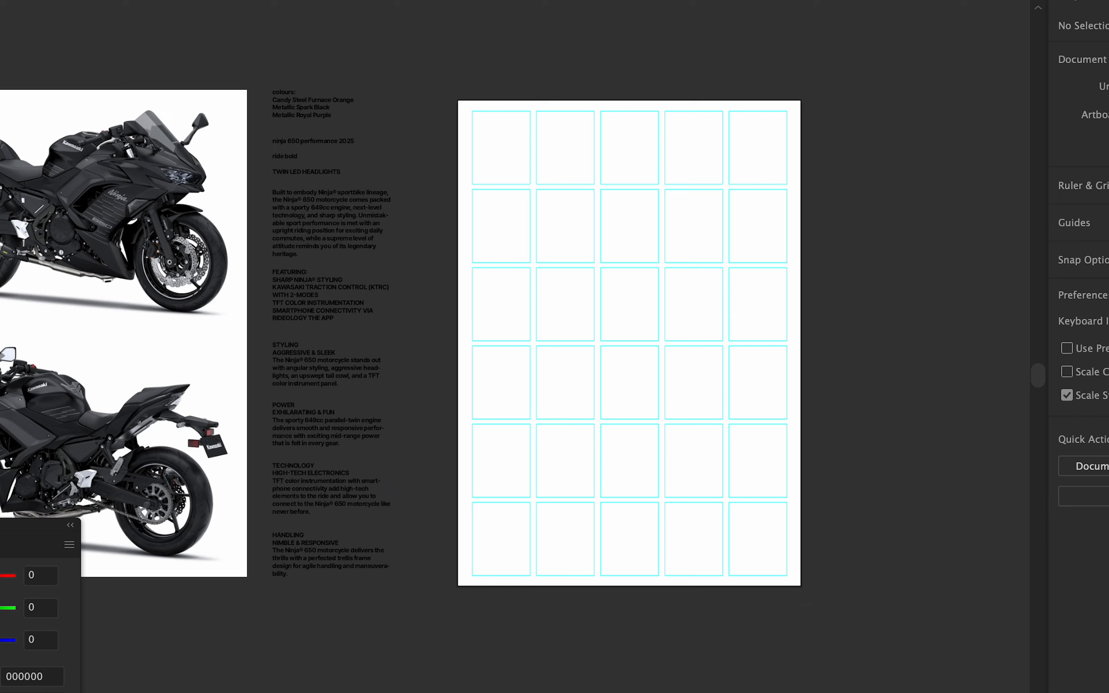
Switch to Finder and preview the Yamaha R3 reference poster image.
{"action": "key", "text": "super+Tab"}
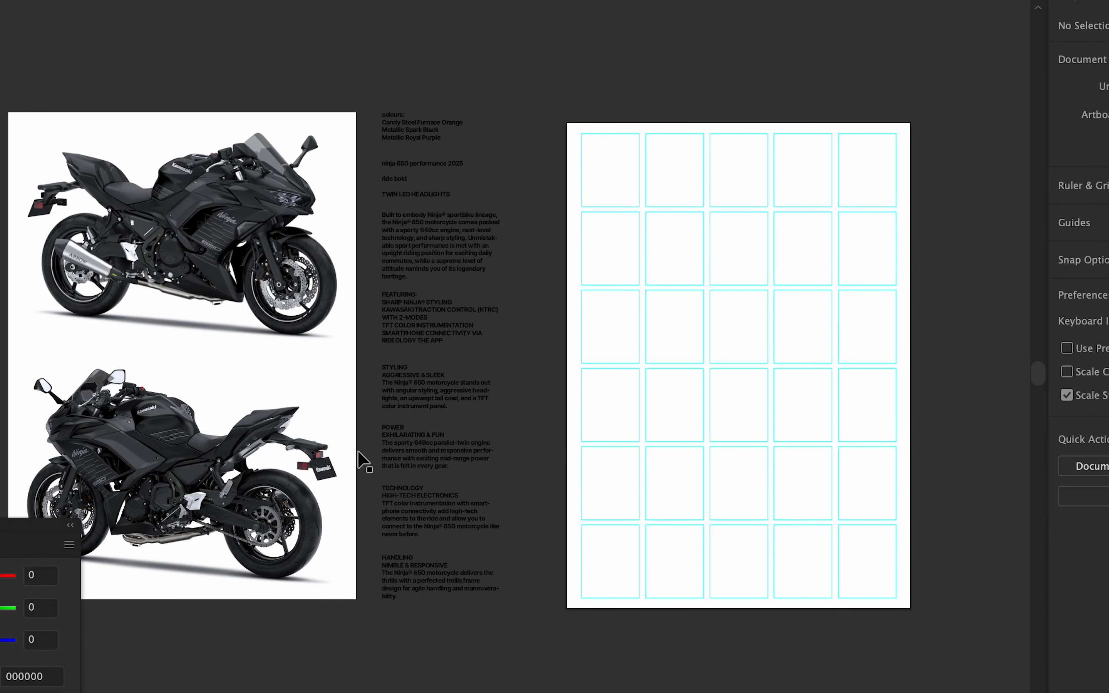
{"action": "key", "text": "super+Tab"}
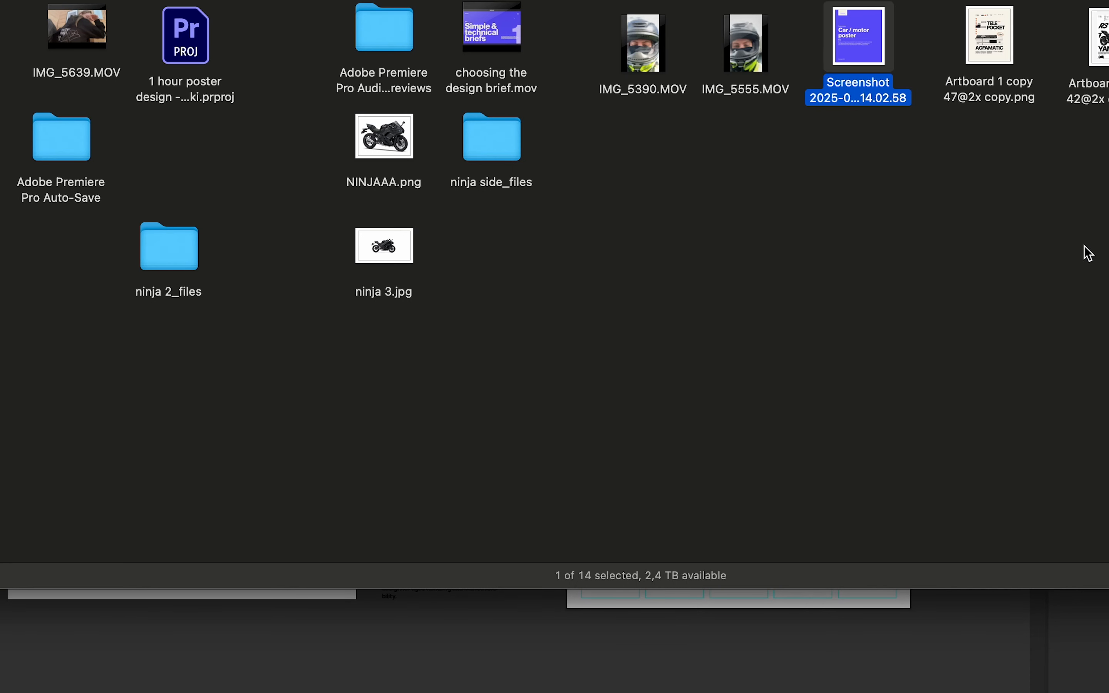
{"action": "left_click", "coordinate": [1102, 39]}
{"action": "key", "text": "space"}
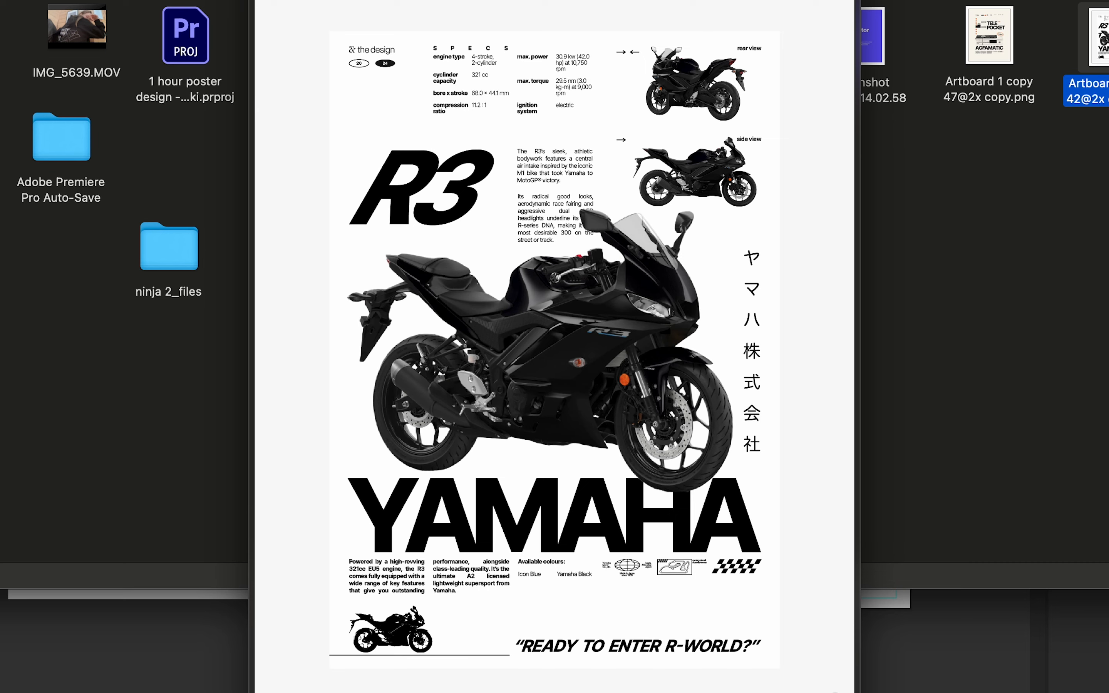
{"action": "key", "text": "space"}
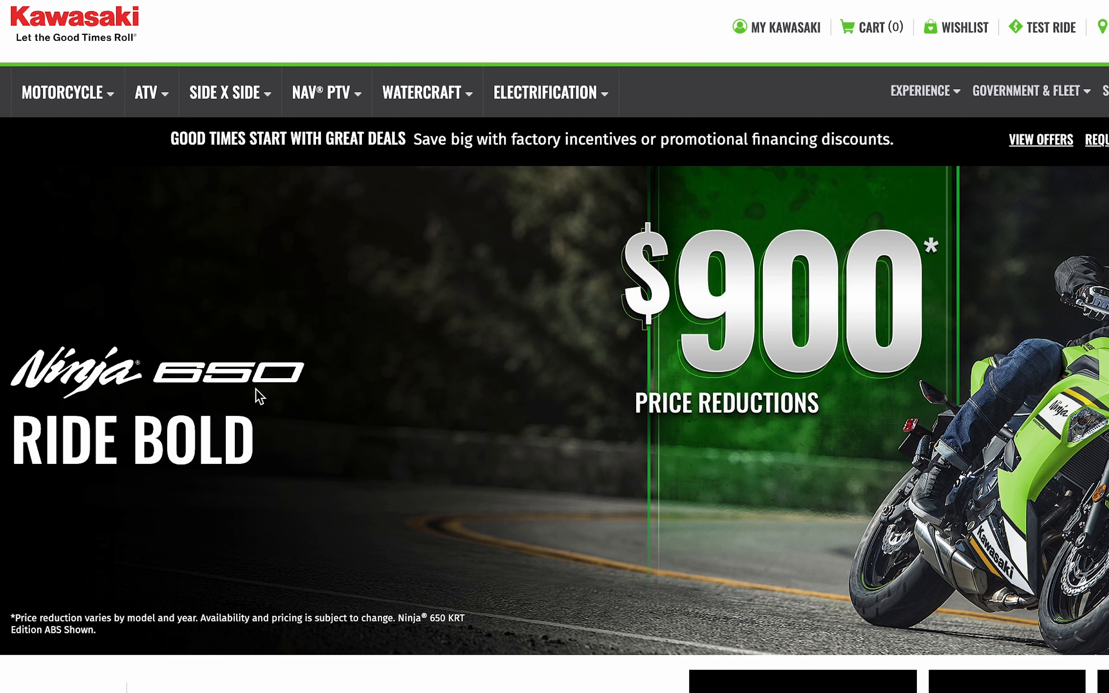
On the Kawasaki Ninja 650 web page, save the page under the name "ninja logo".
{"action": "left_click_drag", "start_coordinate": [252, 442], "coordinate": [11, 441]}
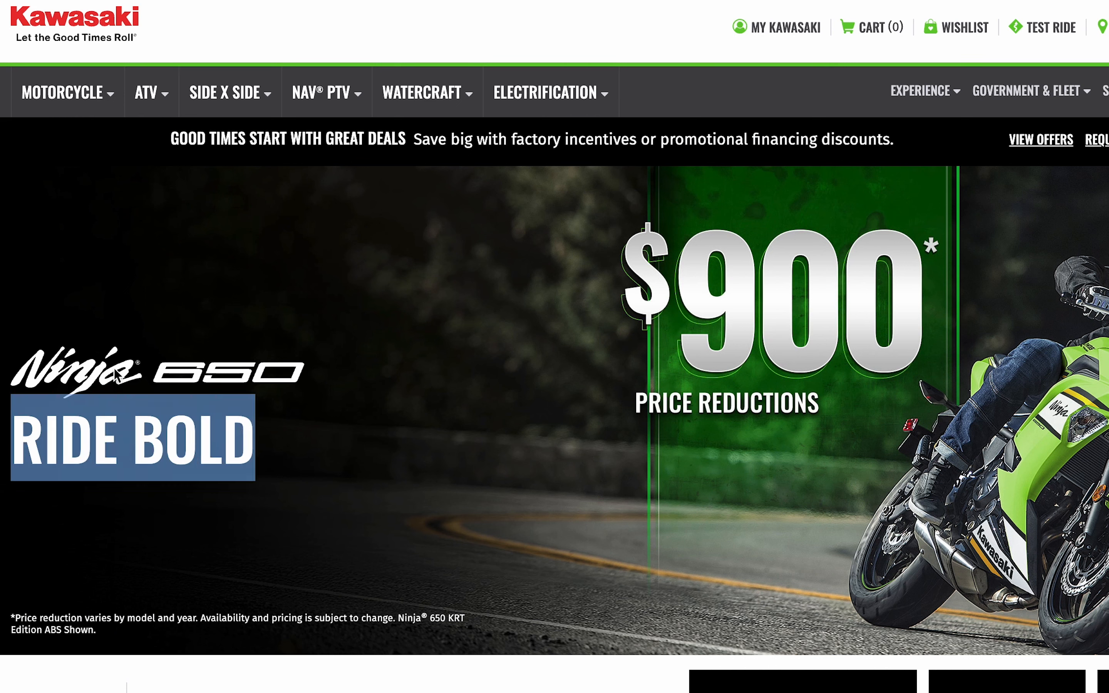
{"action": "right_click", "coordinate": [71, 368]}
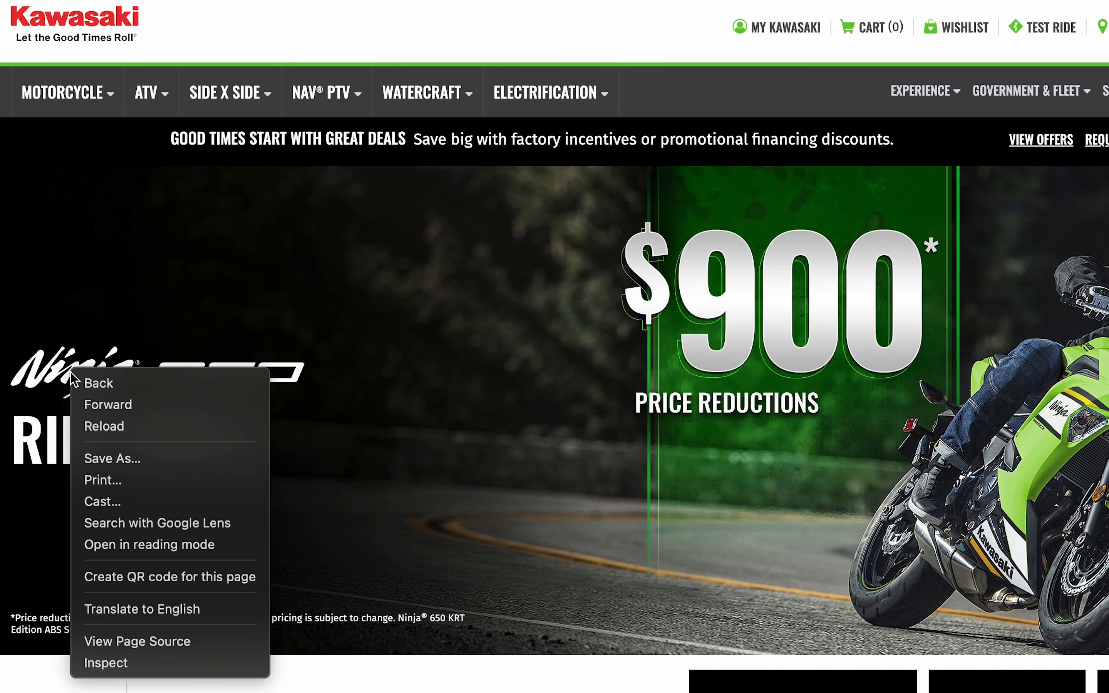
{"action": "left_click", "coordinate": [285, 478]}
{"action": "right_click", "coordinate": [122, 377]}
{"action": "left_click", "coordinate": [252, 467]}
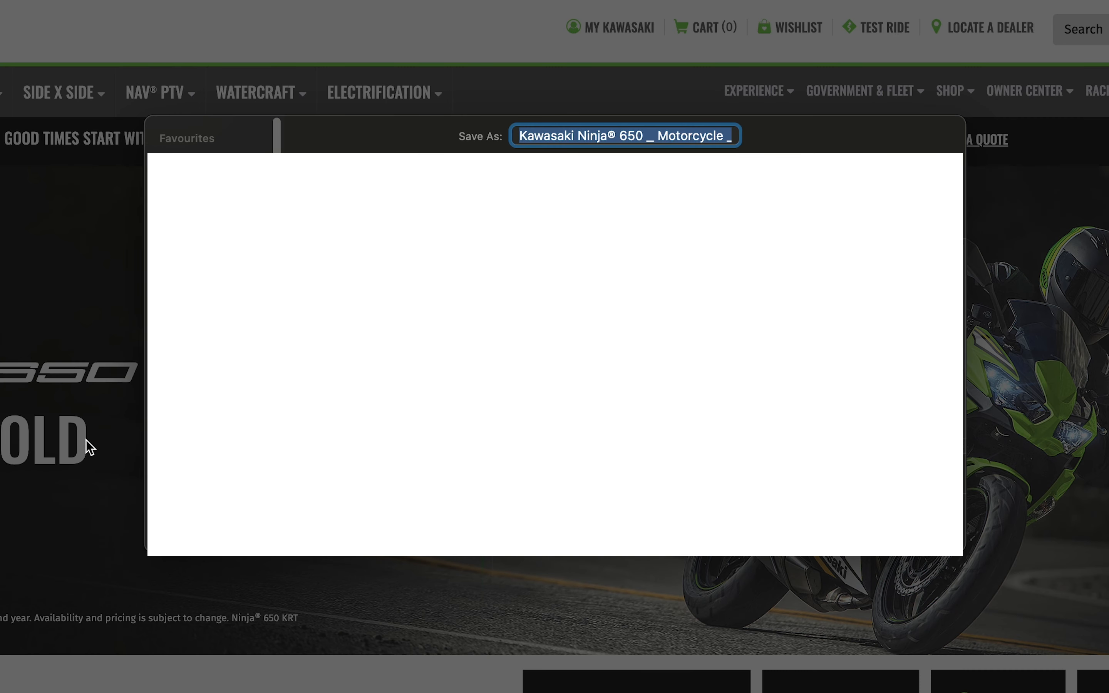
{"action": "type", "text": "ninja l"}
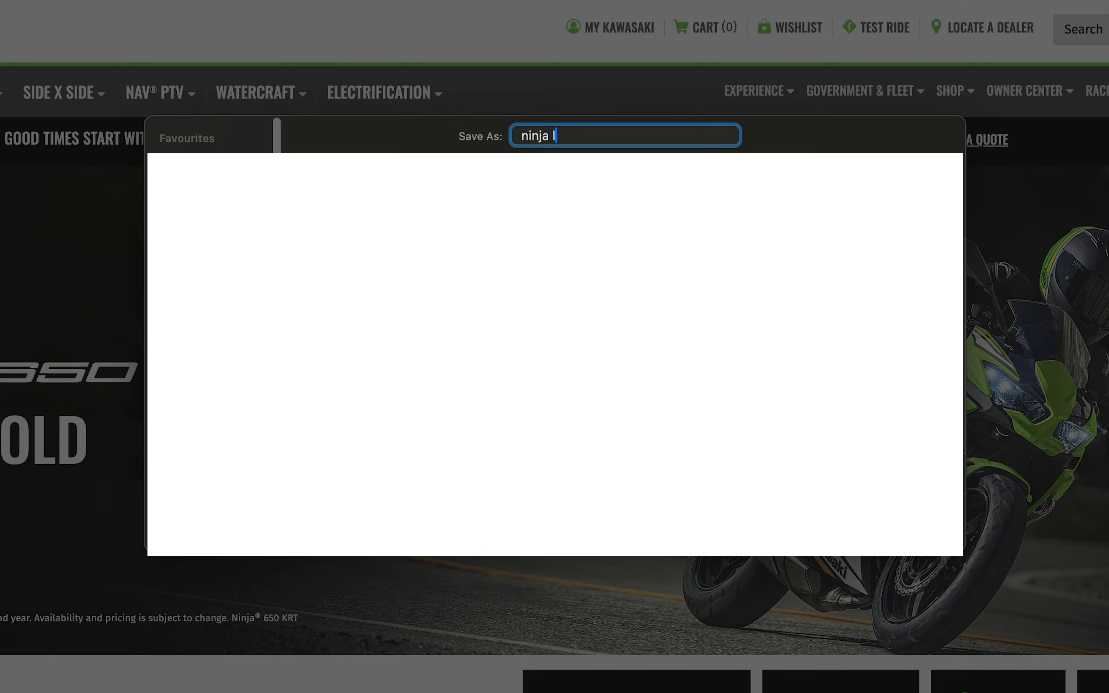
{"action": "type", "text": "ogo"}
{"action": "key", "text": "Return"}
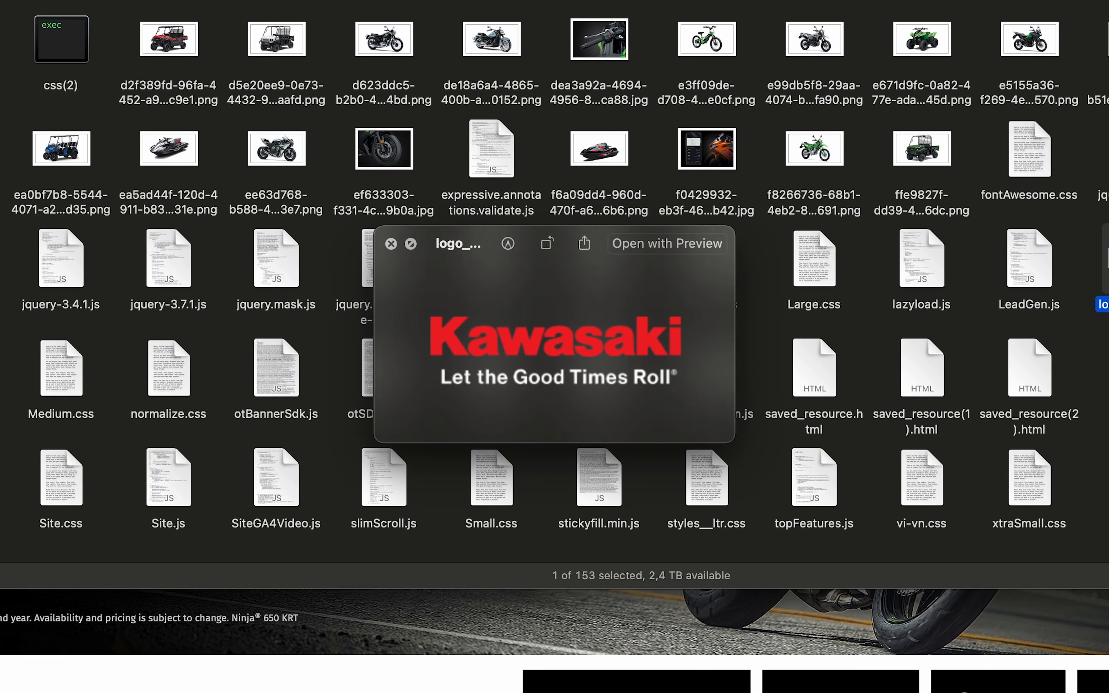
Look through the files saved with the web page for a usable Ninja logo image.
{"action": "key", "text": "space"}
{"action": "scroll", "coordinate": [567, 297], "scroll_direction": "up", "scroll_amount": 1}
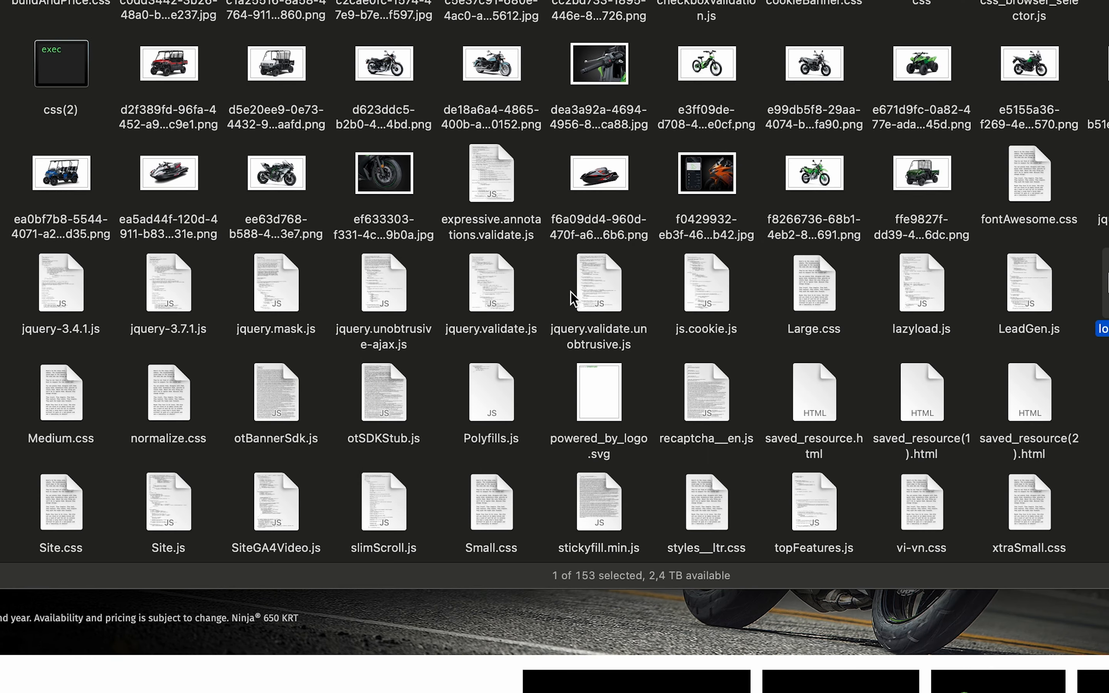
{"action": "left_click", "coordinate": [719, 202]}
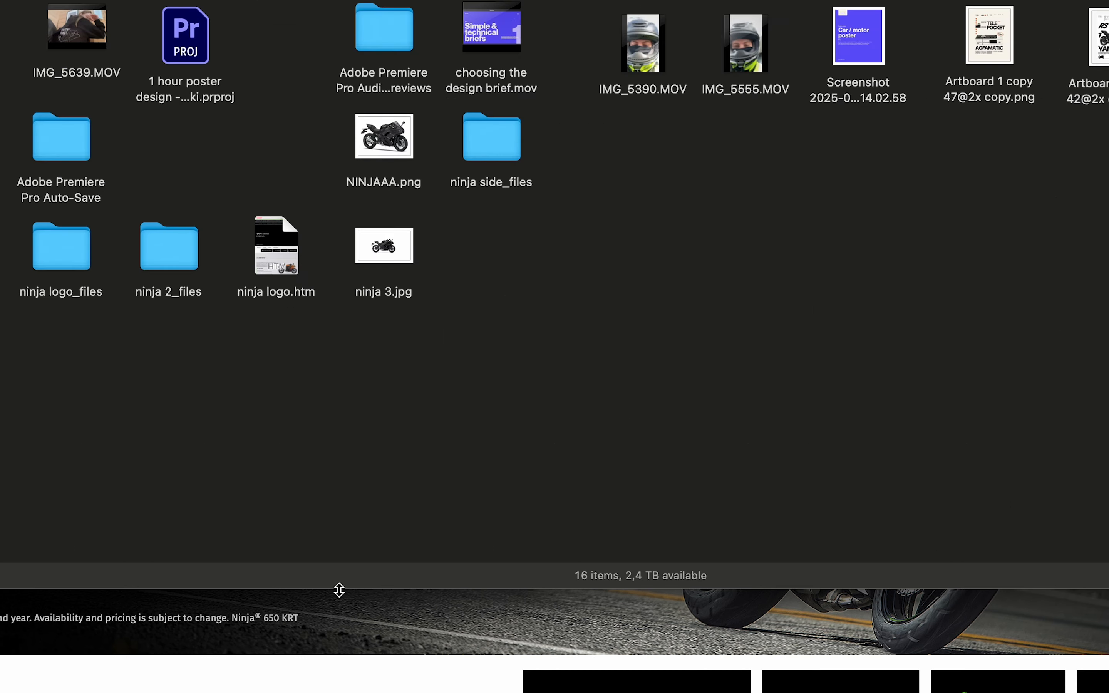
Switch to Illustrator, scale down the placed Ninja logo image and move it to the empty area above the product text.
{"action": "left_click", "coordinate": [379, 688]}
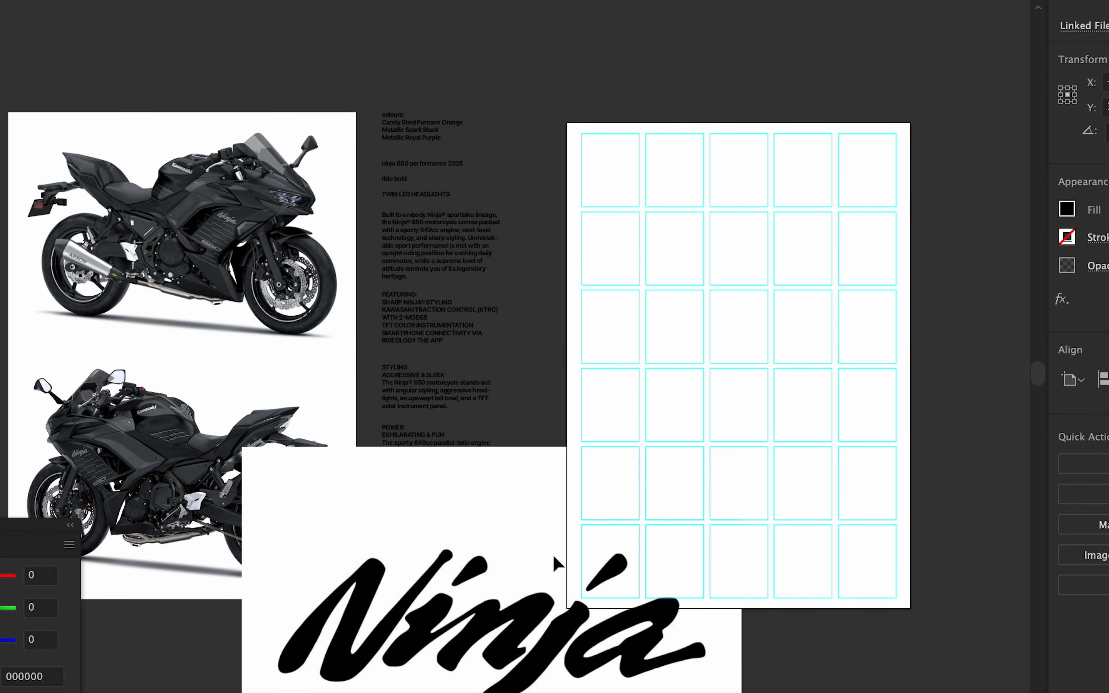
{"action": "left_click_drag", "start_coordinate": [559, 565], "coordinate": [647, 69]}
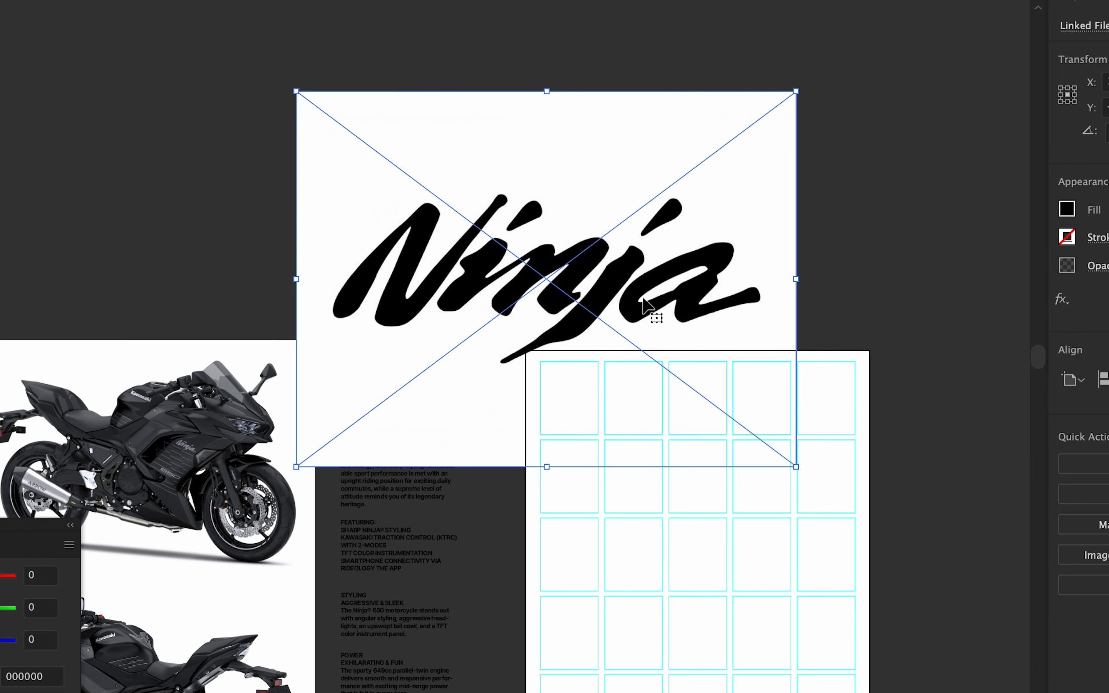
{"action": "left_click_drag", "start_coordinate": [794, 464], "coordinate": [696, 391]}
{"action": "left_click_drag", "start_coordinate": [604, 291], "coordinate": [400, 172]}
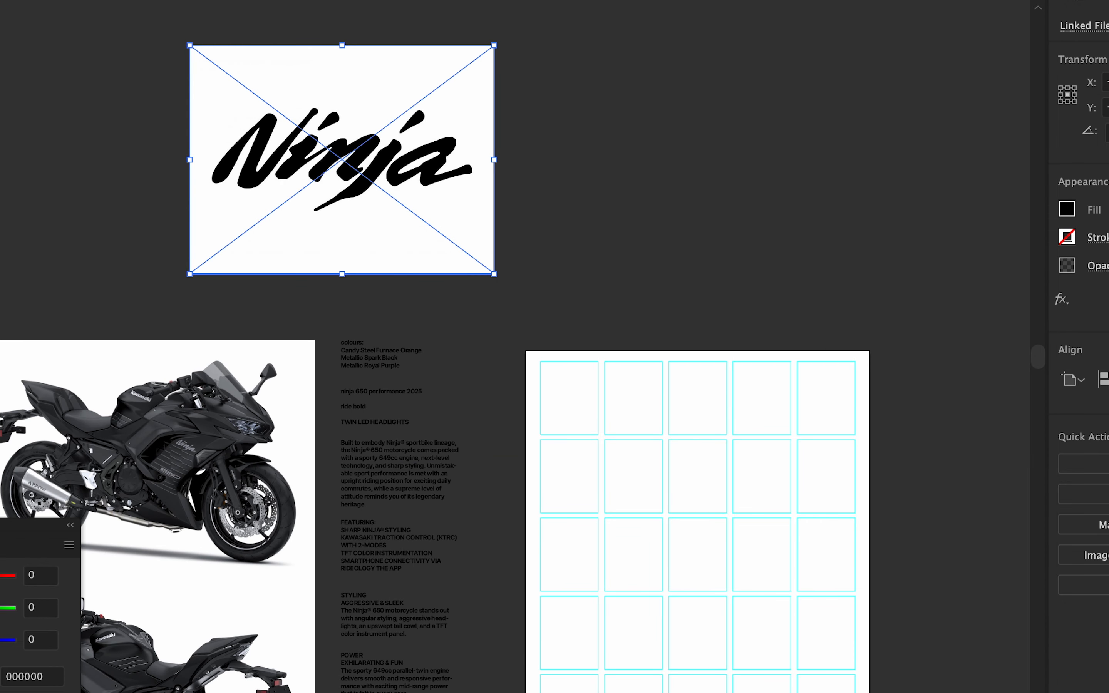
Run Image Trace on the Ninja logo image with the Silhouettes preset.
{"action": "left_click", "coordinate": [381, 1]}
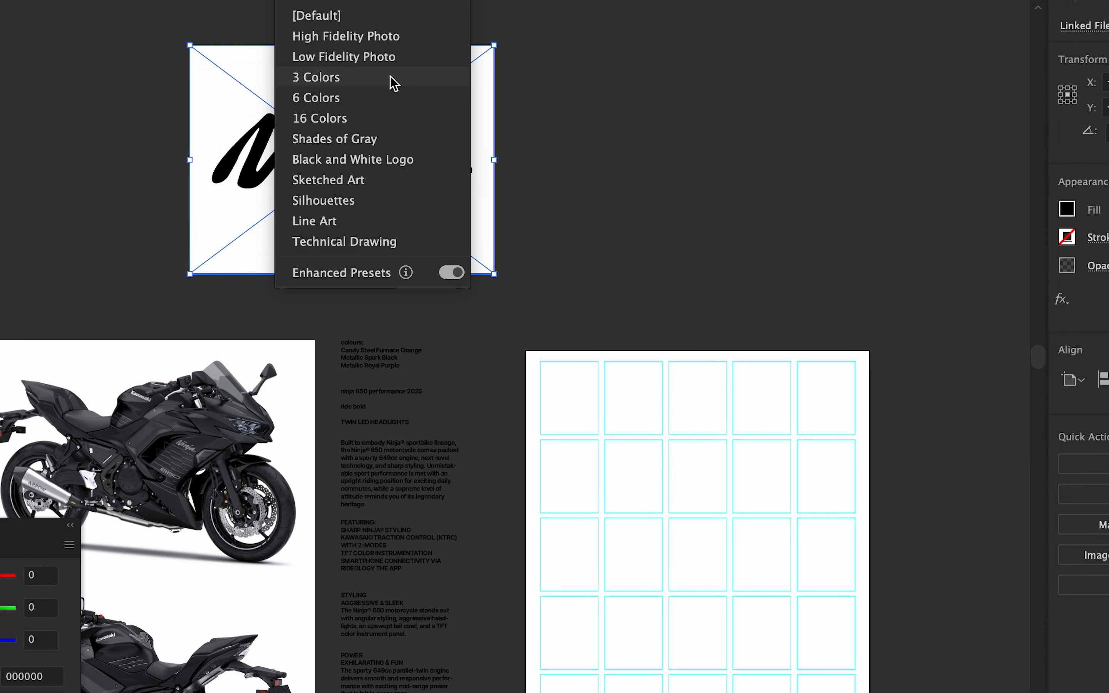
{"action": "left_click", "coordinate": [376, 207]}
{"action": "scroll", "coordinate": [321, 152], "scroll_direction": "up", "scroll_amount": 3}
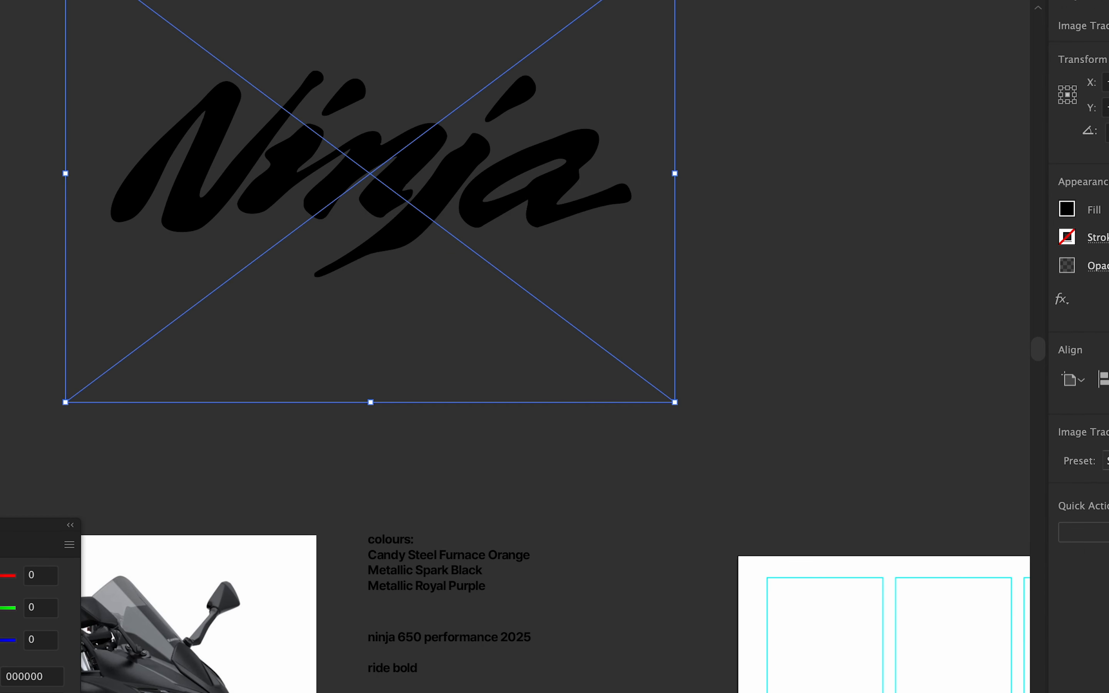
Refine the logo trace with threshold 186, noise 5 px and a higher Paths value, and expand it into vector shapes.
{"action": "left_click", "coordinate": [805, 411]}
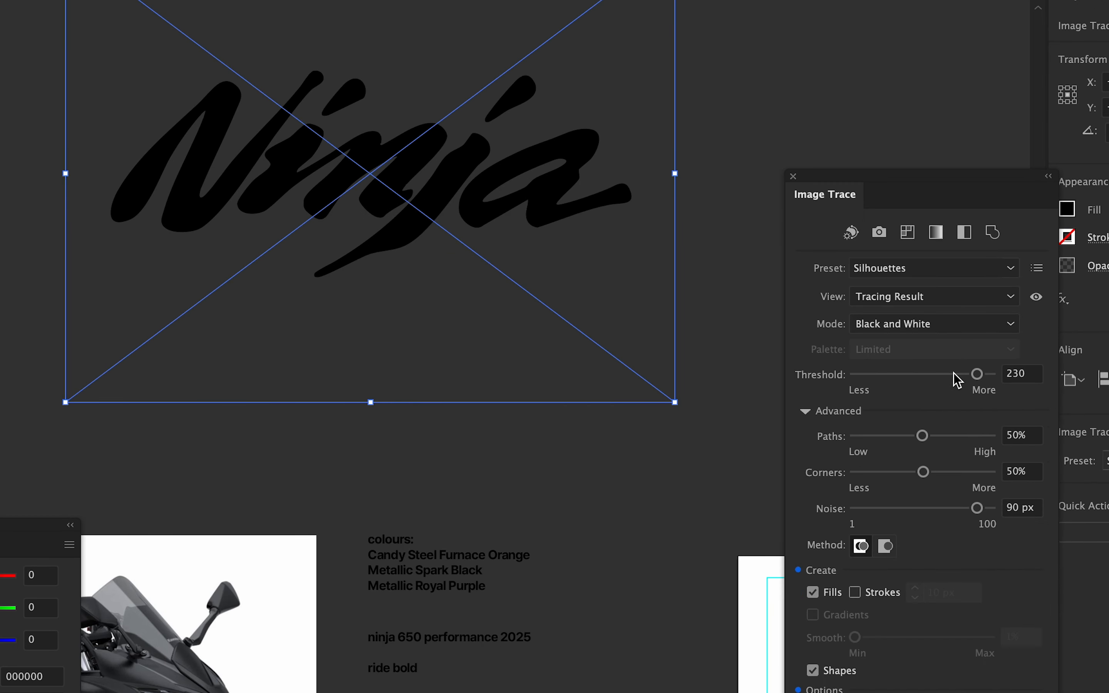
{"action": "left_click_drag", "start_coordinate": [975, 374], "coordinate": [949, 381]}
{"action": "left_click", "coordinate": [857, 508]}
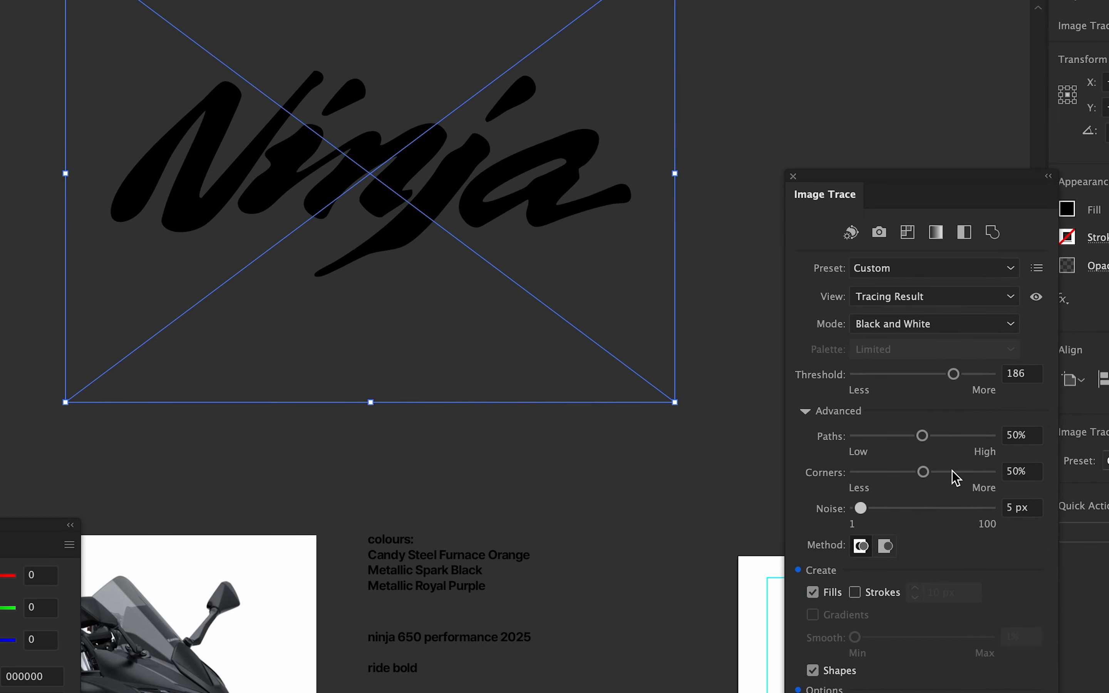
{"action": "left_click", "coordinate": [989, 436]}
{"action": "left_click", "coordinate": [482, 1]}
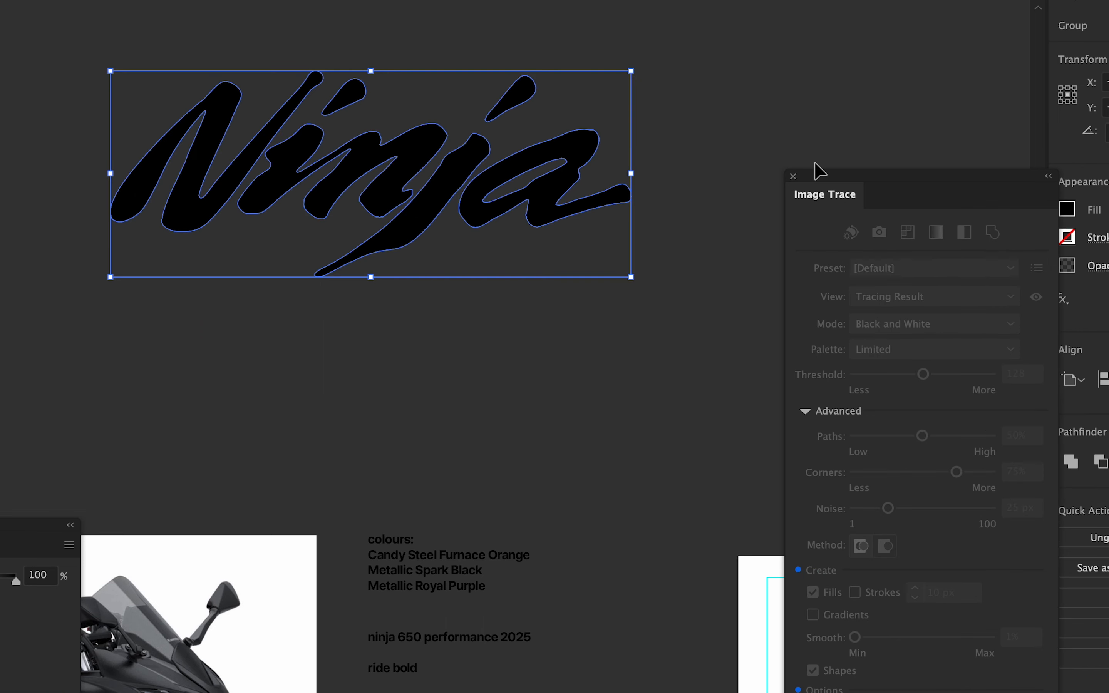
{"action": "left_click", "coordinate": [794, 177]}
Isolate the expanded logo group, try moving the letter "a" away from the word, and undo the move.
{"action": "left_click", "coordinate": [608, 230]}
{"action": "double_click", "coordinate": [583, 210]}
{"action": "left_click_drag", "start_coordinate": [576, 210], "coordinate": [778, 215]}
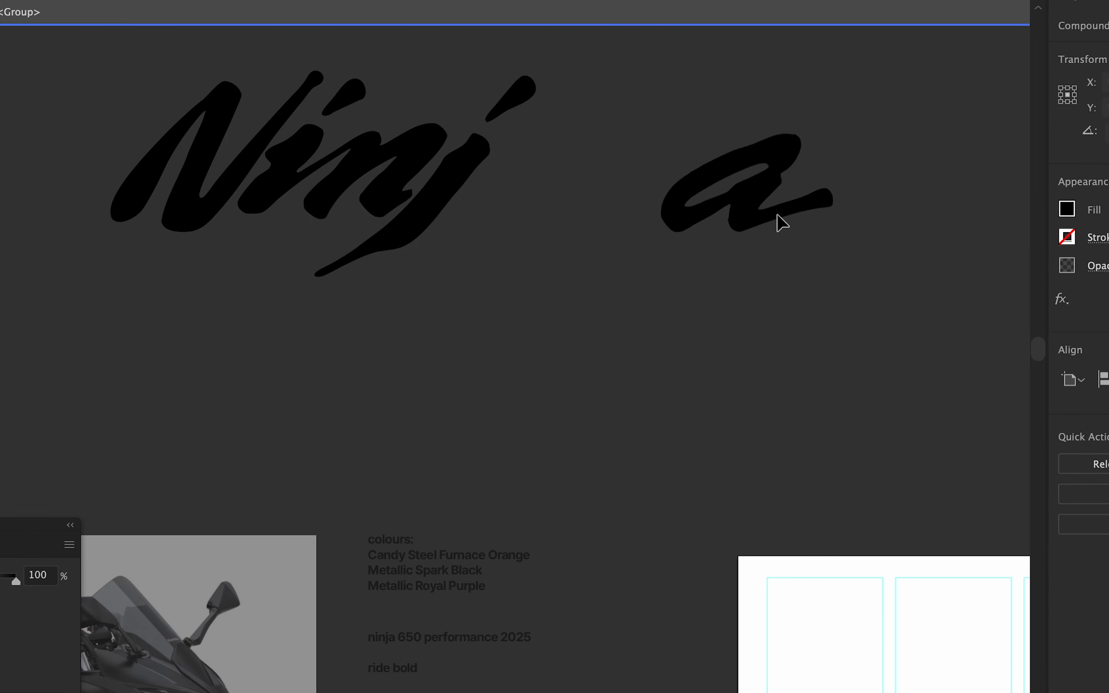
{"action": "key", "text": "super+z"}
{"action": "double_click", "coordinate": [904, 323]}
Scale the vector Ninja logo down to slightly less than half the artboard's width and place it just above the artboard's upper-left corner.
{"action": "scroll", "coordinate": [856, 320], "scroll_direction": "down", "scroll_amount": 5}
{"action": "left_click_drag", "start_coordinate": [856, 321], "coordinate": [209, 63]}
{"action": "left_click_drag", "start_coordinate": [372, 135], "coordinate": [585, 195]}
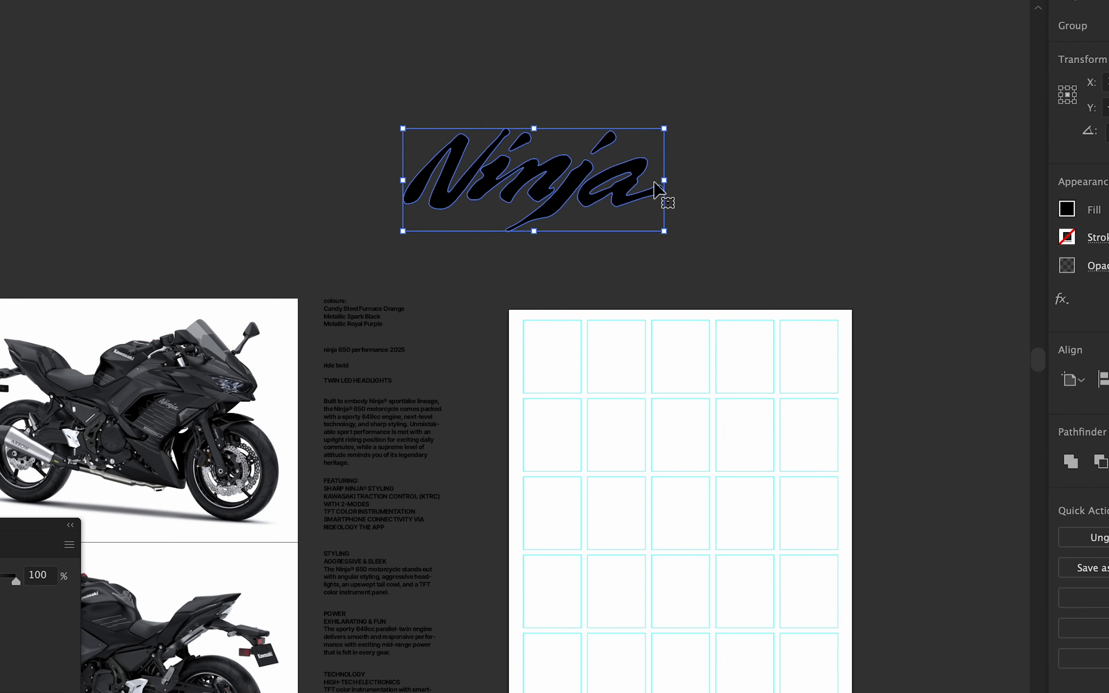
{"action": "left_click_drag", "start_coordinate": [663, 183], "coordinate": [631, 240]}
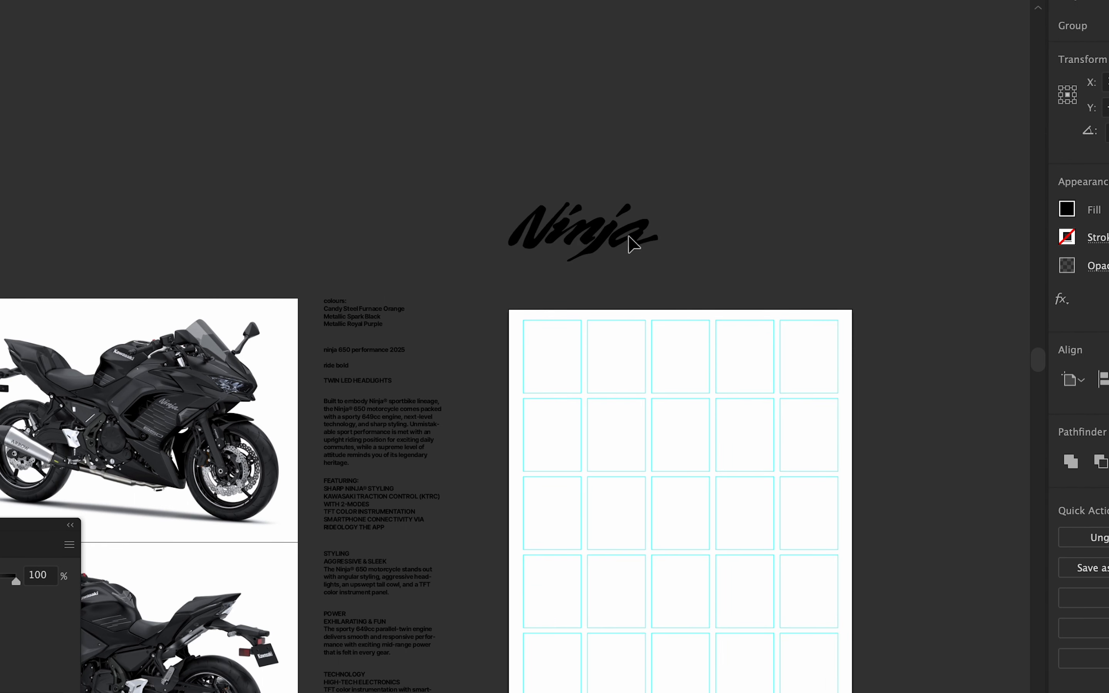
{"action": "left_click", "coordinate": [747, 264]}
Duplicate the upper motorcycle photo straight up into the empty space above the originals.
{"action": "left_click_drag", "start_coordinate": [745, 255], "coordinate": [735, 210]}
{"action": "scroll", "coordinate": [644, 214], "scroll_direction": "up", "scroll_amount": 5}
{"action": "scroll", "coordinate": [644, 215], "scroll_direction": "down", "scroll_amount": 2}
{"action": "left_click_drag", "start_coordinate": [606, 222], "coordinate": [650, 402]}
{"action": "scroll", "coordinate": [656, 202], "scroll_direction": "down", "scroll_amount": 5}
{"action": "left_click_drag", "start_coordinate": [381, 476], "coordinate": [381, 181], "text": "alt+shift"}
{"action": "scroll", "coordinate": [381, 181], "scroll_direction": "up", "scroll_amount": 1}
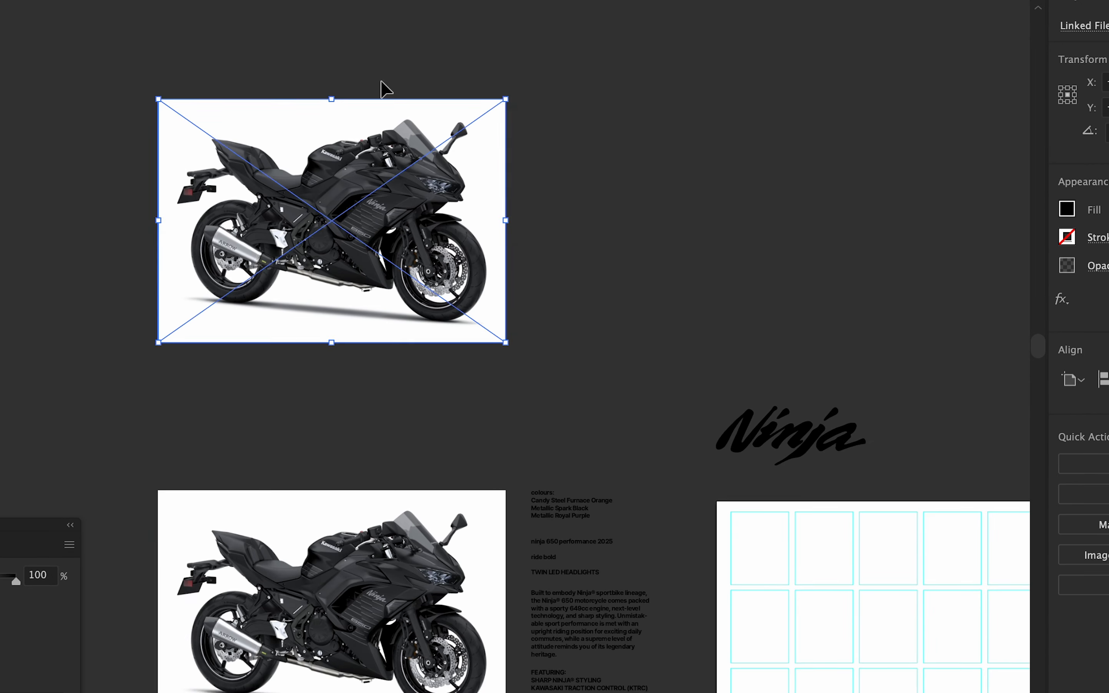
{"action": "left_click_drag", "start_coordinate": [381, 83], "coordinate": [383, 181]}
{"action": "scroll", "coordinate": [383, 181], "scroll_direction": "down", "scroll_amount": 1}
Run Image Trace on the duplicated motorcycle photo with the Silhouettes preset.
{"action": "left_click", "coordinate": [353, 0]}
{"action": "key", "text": "Escape"}
{"action": "scroll", "coordinate": [414, 117], "scroll_direction": "up", "scroll_amount": 1}
{"action": "left_click_drag", "start_coordinate": [413, 120], "coordinate": [409, 147]}
{"action": "left_click", "coordinate": [355, 0]}
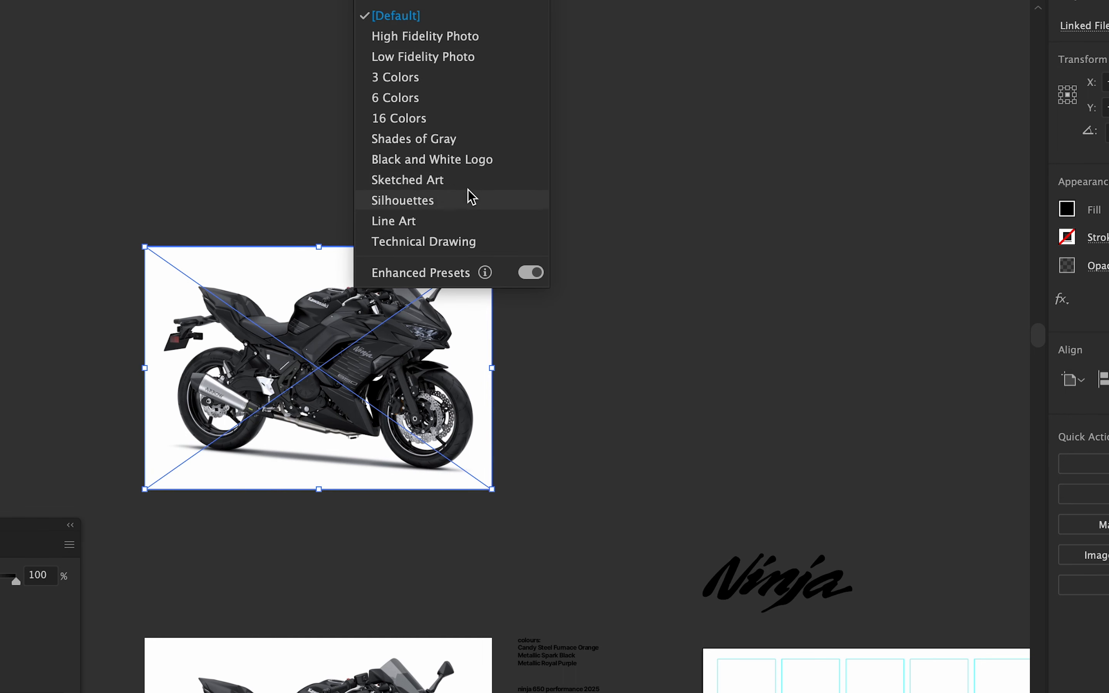
{"action": "left_click", "coordinate": [467, 202]}
Set the motorcycle trace to threshold 161, noise 6 px and paths 97%.
{"action": "scroll", "coordinate": [530, 344], "scroll_direction": "up", "scroll_amount": 1}
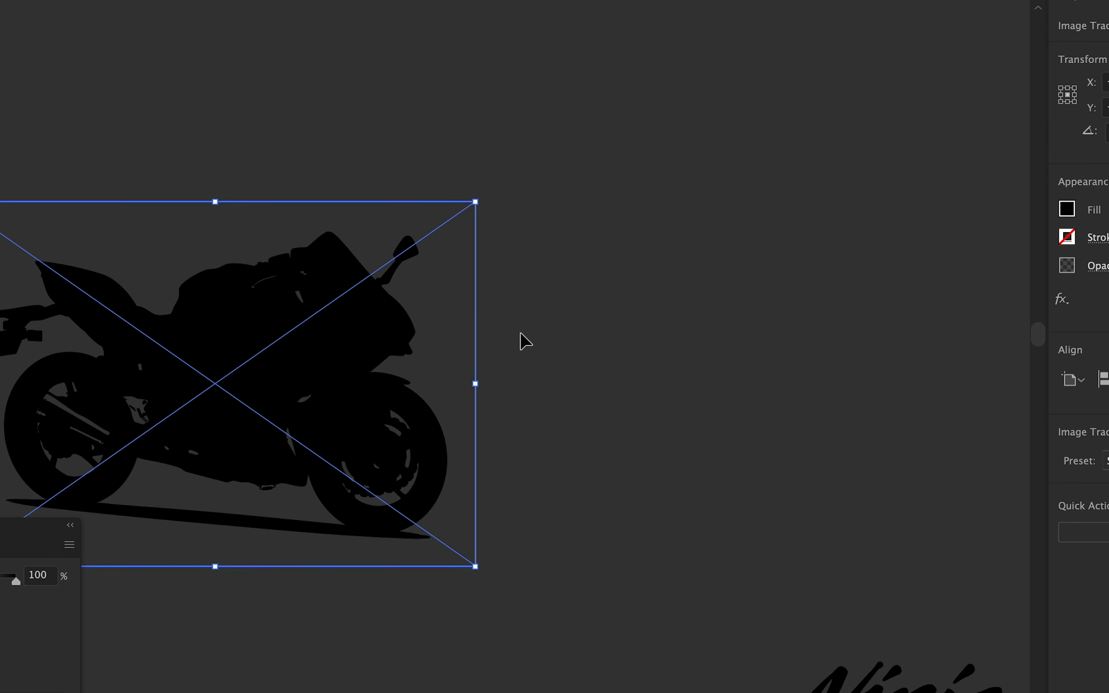
{"action": "scroll", "coordinate": [520, 339], "scroll_direction": "left", "scroll_amount": 2}
{"action": "left_click", "coordinate": [389, 1]}
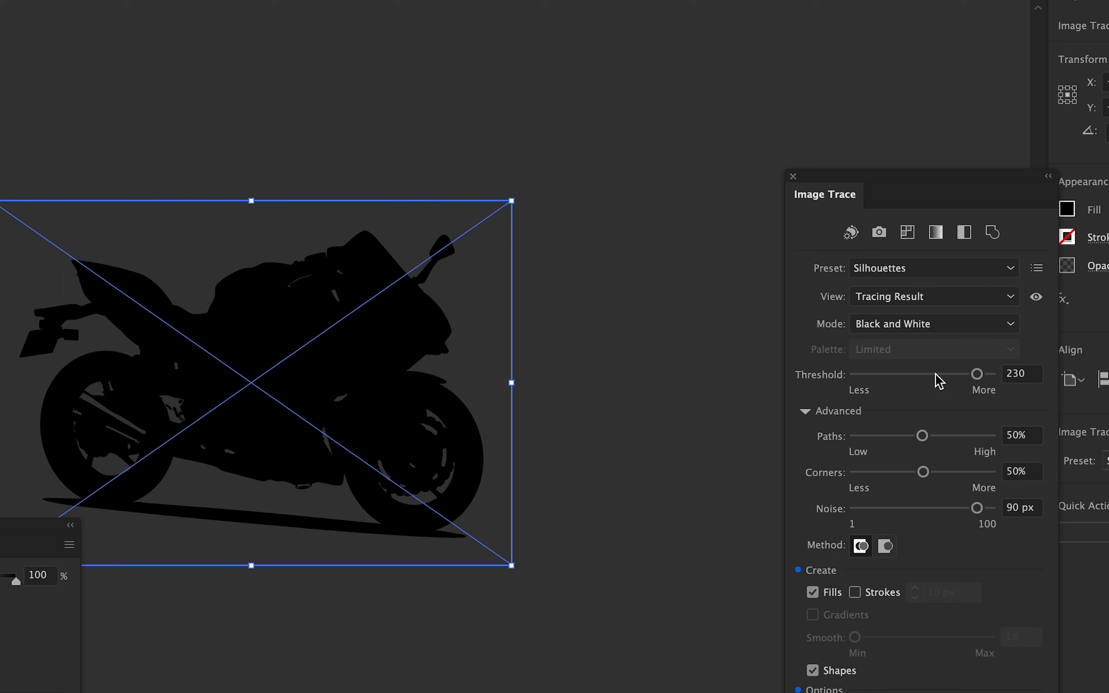
{"action": "left_click", "coordinate": [958, 378]}
{"action": "mouse_move", "coordinate": [956, 377]}
{"action": "left_mouse_down"}
{"action": "mouse_move", "coordinate": [989, 377]}
{"action": "mouse_move", "coordinate": [867, 381]}
{"action": "mouse_move", "coordinate": [955, 381]}
{"action": "mouse_move", "coordinate": [943, 381]}
{"action": "left_mouse_up"}
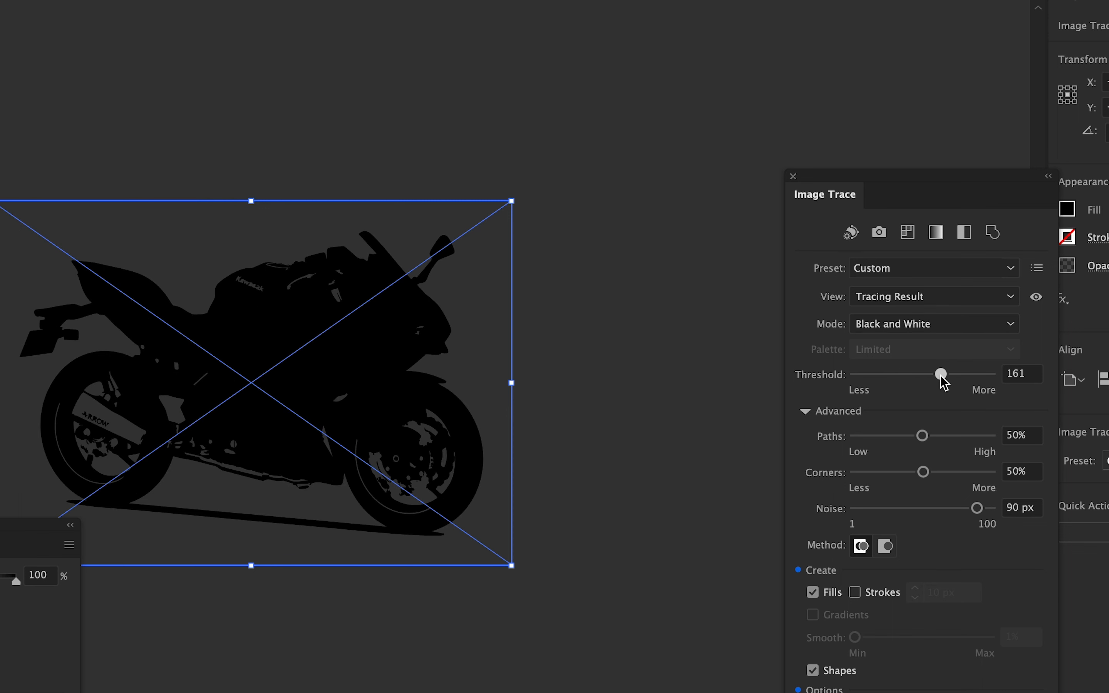
{"action": "left_click_drag", "start_coordinate": [869, 513], "coordinate": [866, 514]}
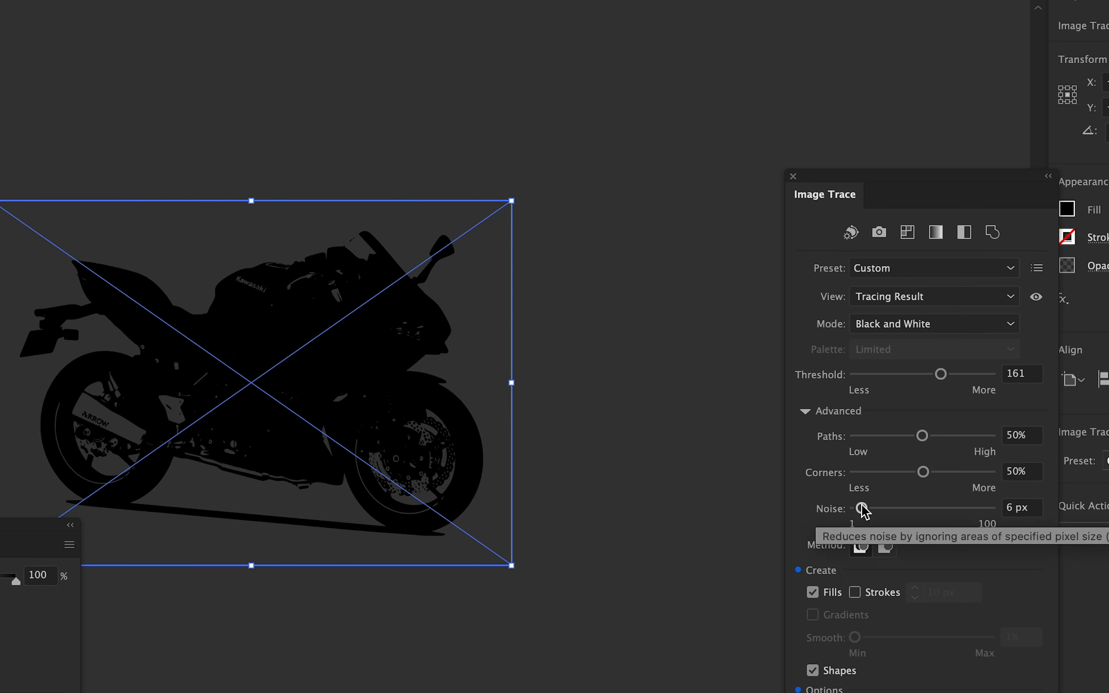
{"action": "left_click", "coordinate": [988, 436]}
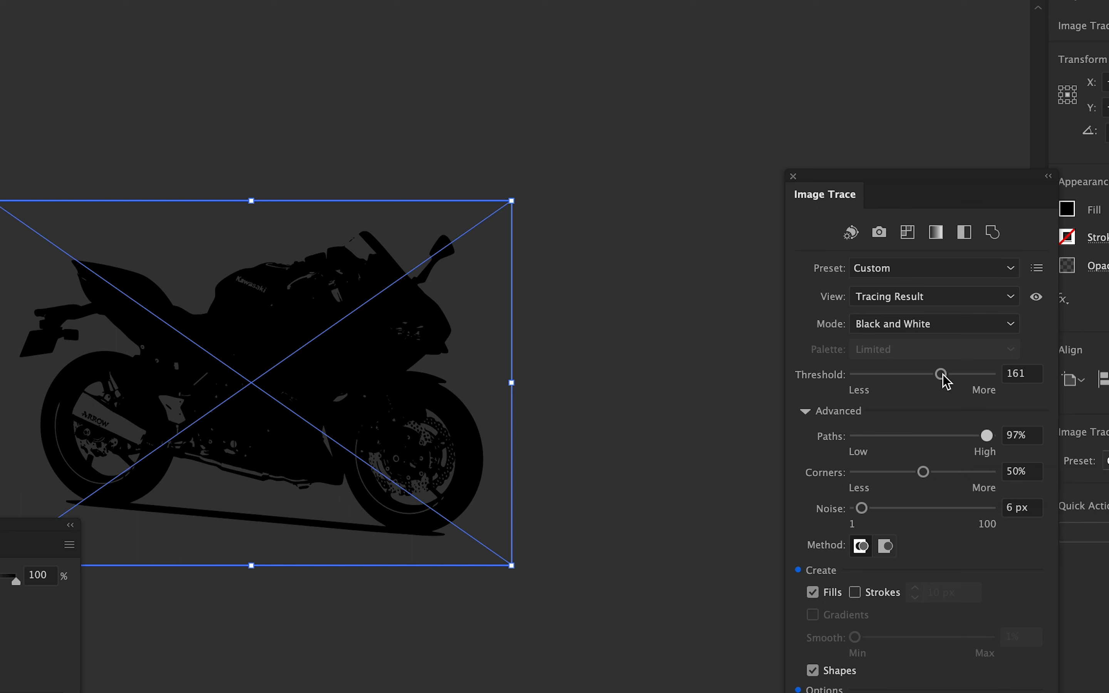
Compare threshold values of 126 and 141 on the motorcycle trace, and set the threshold to 156.
{"action": "left_click", "coordinate": [939, 375]}
{"action": "left_click_drag", "start_coordinate": [940, 376], "coordinate": [925, 376]}
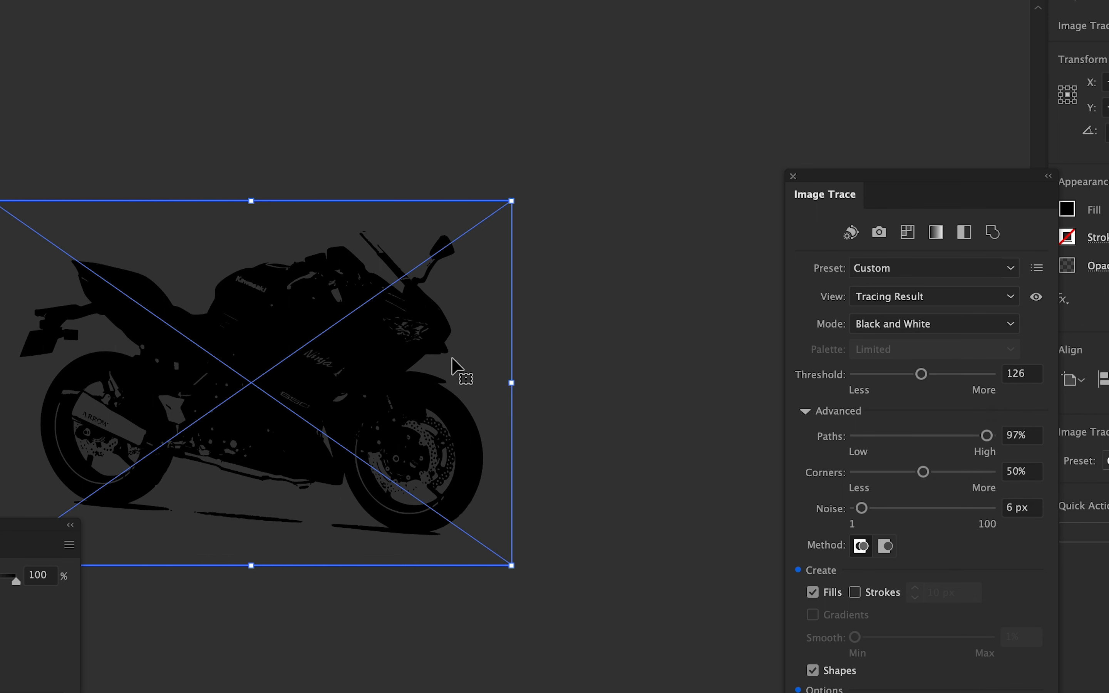
{"action": "left_click_drag", "start_coordinate": [930, 375], "coordinate": [933, 383]}
{"action": "left_click_drag", "start_coordinate": [708, 395], "coordinate": [656, 200]}
{"action": "scroll", "coordinate": [660, 233], "scroll_direction": "down", "scroll_amount": 1}
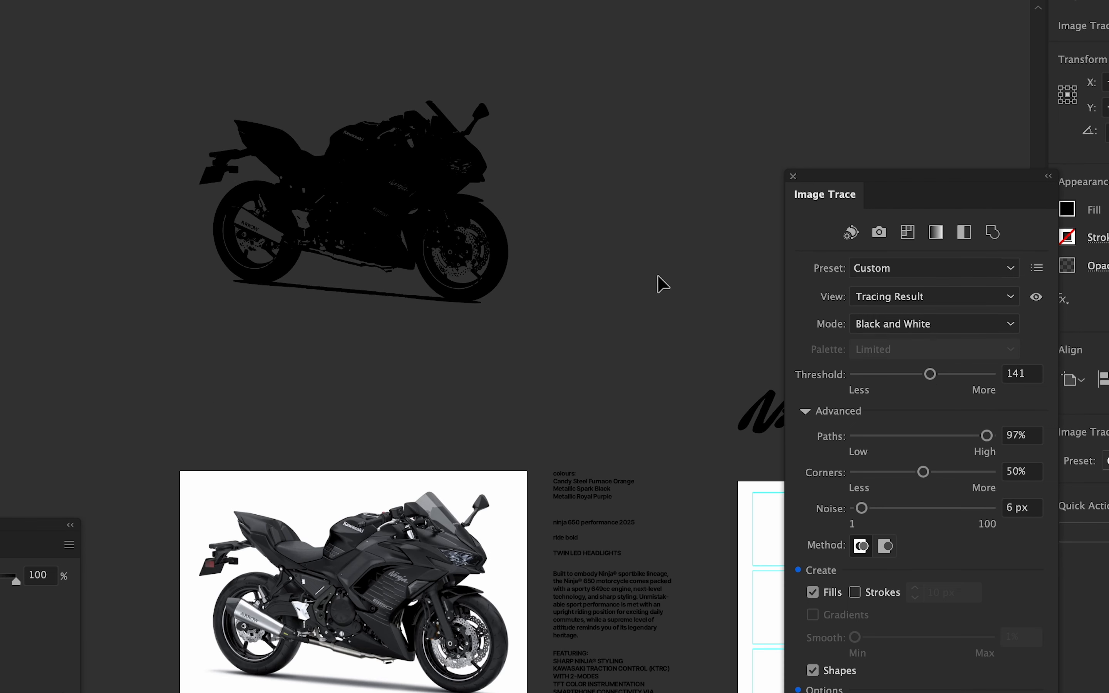
{"action": "scroll", "coordinate": [412, 133], "scroll_direction": "up", "scroll_amount": 1}
{"action": "left_click_drag", "start_coordinate": [413, 134], "coordinate": [400, 153]}
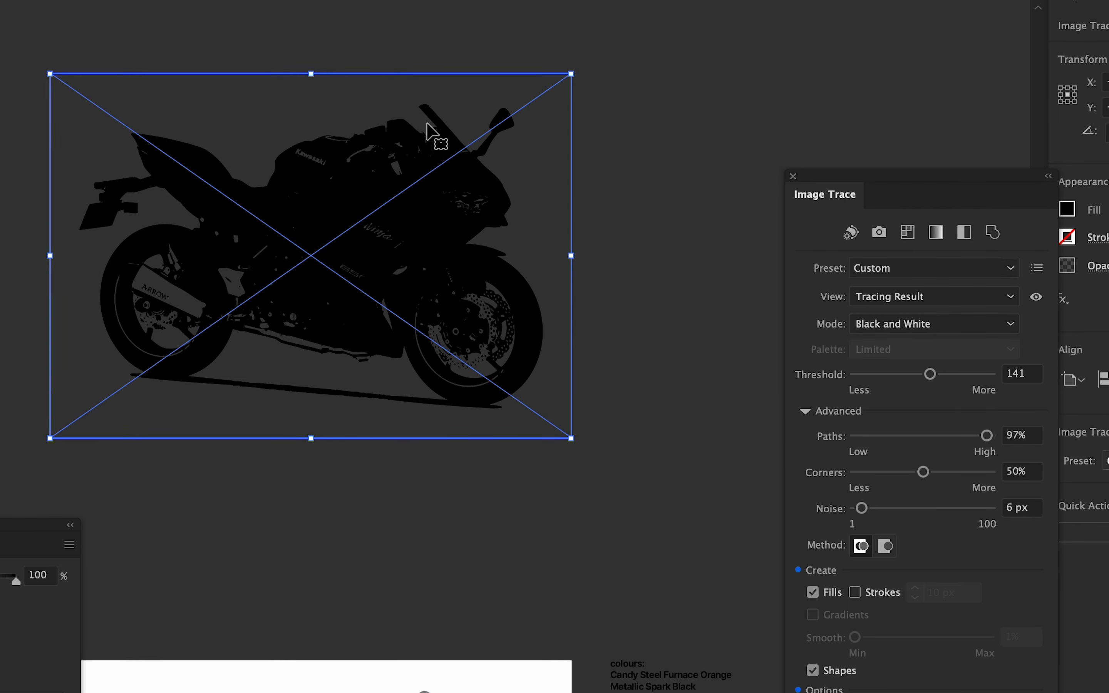
{"action": "left_click_drag", "start_coordinate": [932, 375], "coordinate": [943, 382]}
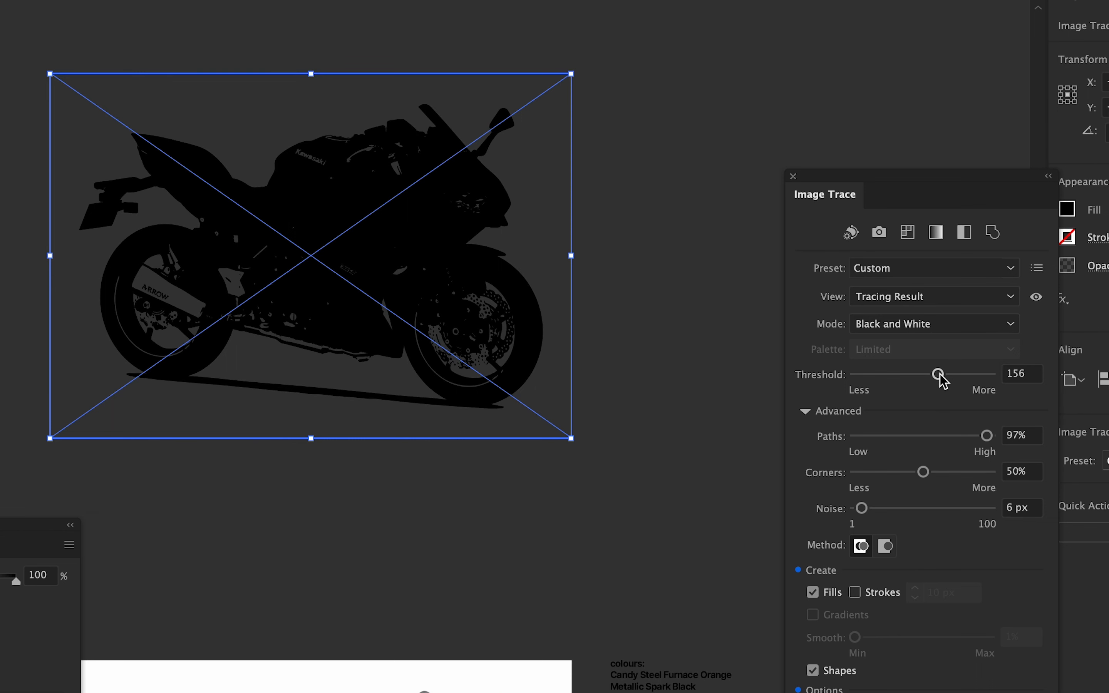
Close the trace settings and expand the traced motorcycle into a group of vector shapes.
{"action": "left_click", "coordinate": [793, 176]}
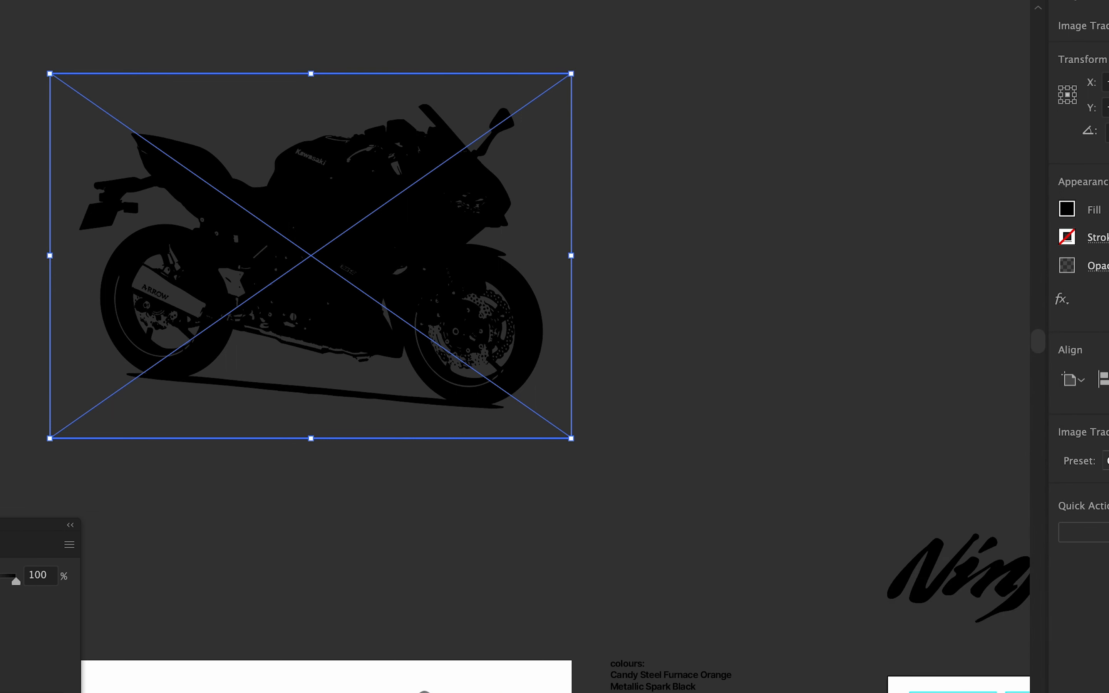
{"action": "scroll", "coordinate": [659, 444], "scroll_direction": "down", "scroll_amount": 1}
{"action": "left_click_drag", "start_coordinate": [644, 462], "coordinate": [195, 151]}
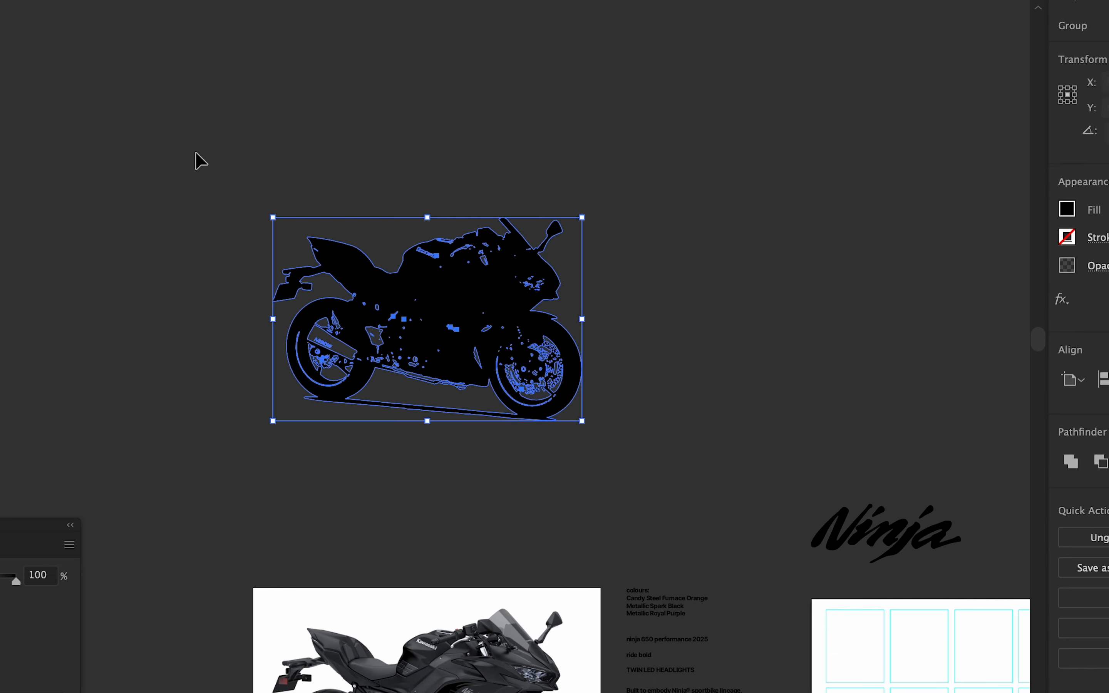
Try to move separate traced shapes out of the motorcycle silhouette, and undo the moves.
{"action": "key", "text": "a"}
{"action": "key", "text": "v"}
{"action": "left_click", "coordinate": [615, 426]}
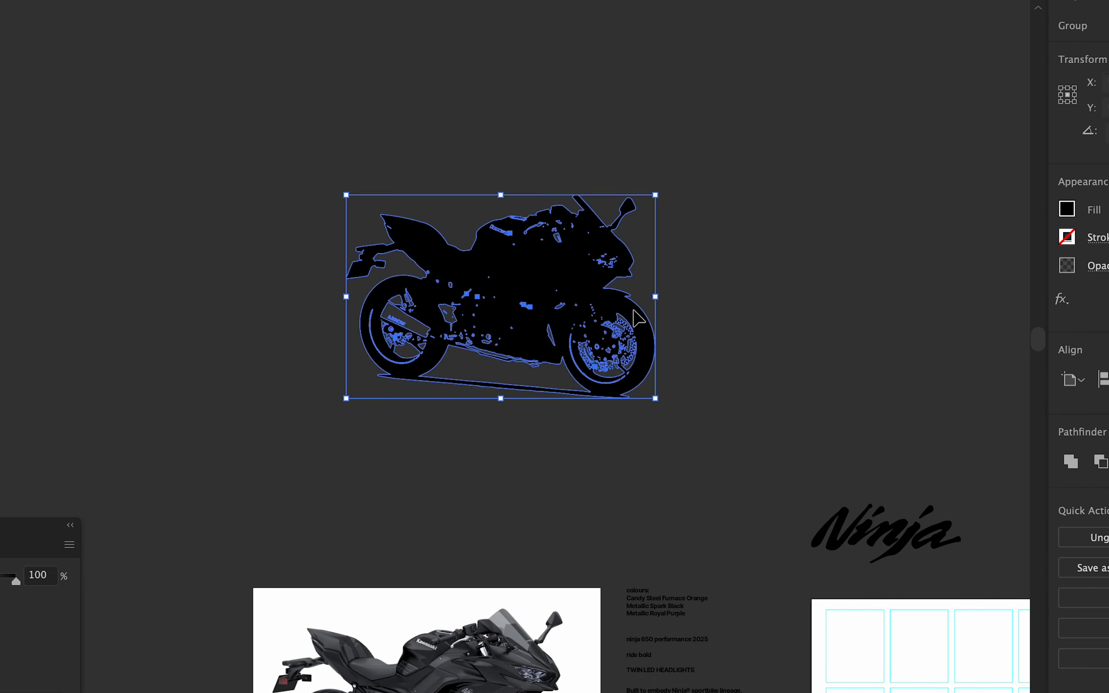
{"action": "double_click", "coordinate": [565, 341]}
{"action": "left_click_drag", "start_coordinate": [565, 342], "coordinate": [458, 232]}
{"action": "left_click_drag", "start_coordinate": [524, 352], "coordinate": [564, 400]}
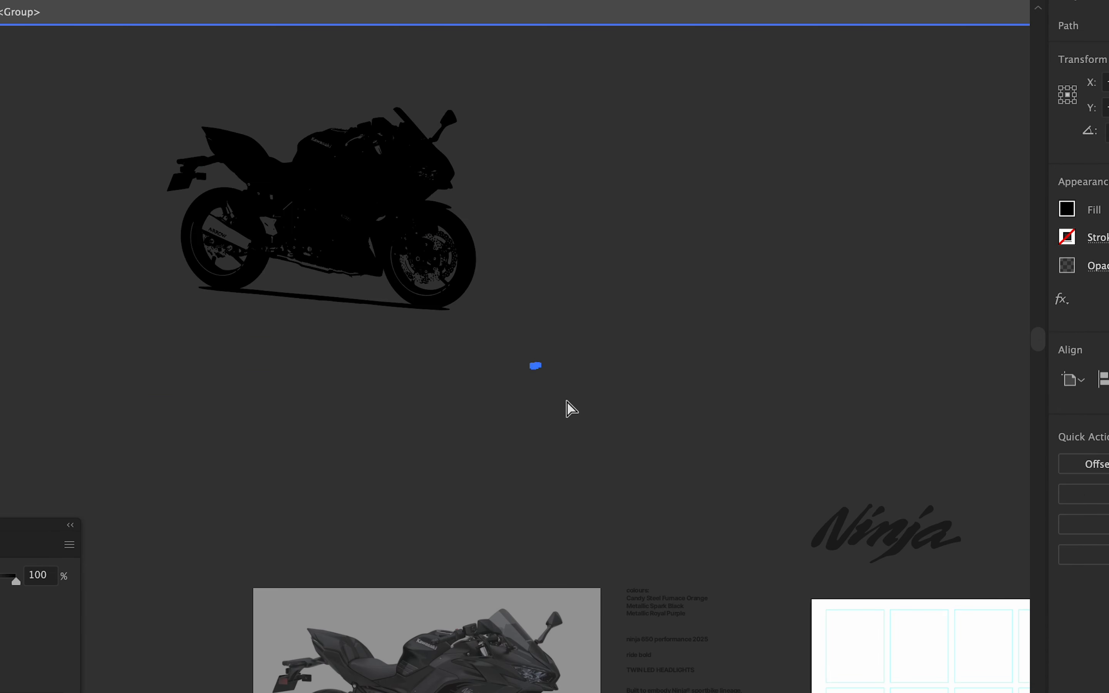
{"action": "key", "text": "super+z"}
{"action": "key", "text": "super+z"}
{"action": "left_click", "coordinate": [716, 423]}
{"action": "left_click_drag", "start_coordinate": [501, 383], "coordinate": [541, 339]}
{"action": "key", "text": "super+z"}
Scale the motorcycle silhouette down above the motorcycle photo, and move the Ninja logo close to it above the copy column.
{"action": "left_click_drag", "start_coordinate": [758, 461], "coordinate": [570, 363]}
{"action": "key", "text": "v"}
{"action": "left_click_drag", "start_coordinate": [356, 220], "coordinate": [272, 379]}
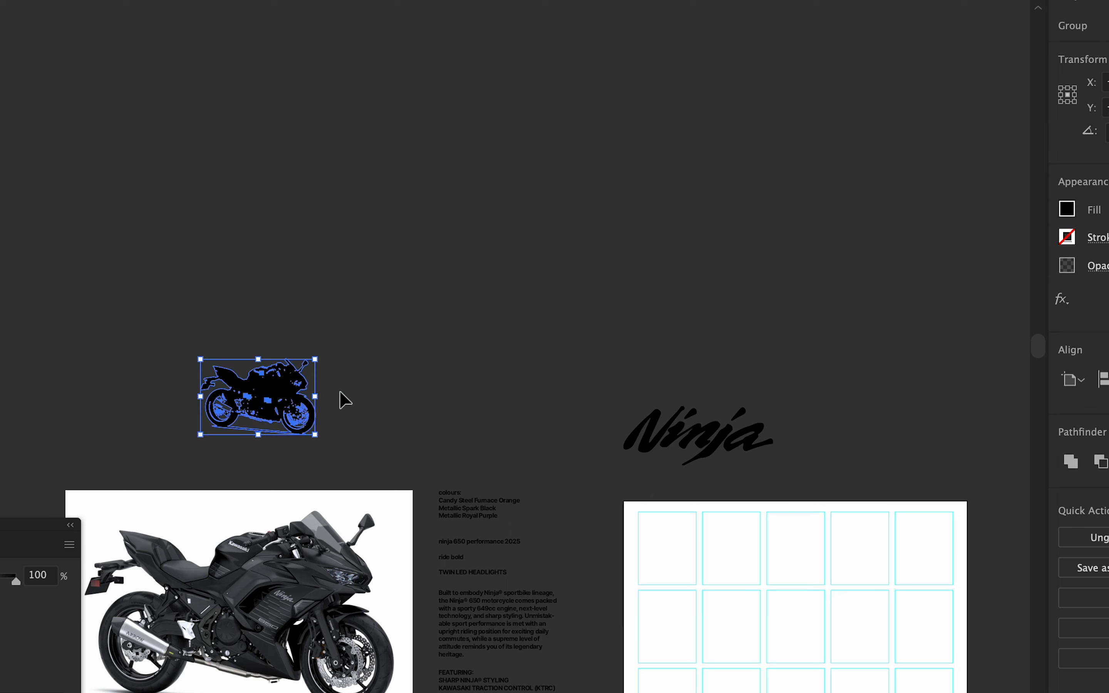
{"action": "left_click", "coordinate": [340, 393]}
{"action": "left_click_drag", "start_coordinate": [586, 429], "coordinate": [569, 302]}
{"action": "left_click_drag", "start_coordinate": [682, 317], "coordinate": [461, 322]}
{"action": "left_click", "coordinate": [644, 307]}
Shorten the text frame of the colours list so that it ends just below its last line.
{"action": "scroll", "coordinate": [525, 280], "scroll_direction": "down", "scroll_amount": 5}
{"action": "scroll", "coordinate": [525, 279], "scroll_direction": "right", "scroll_amount": 2}
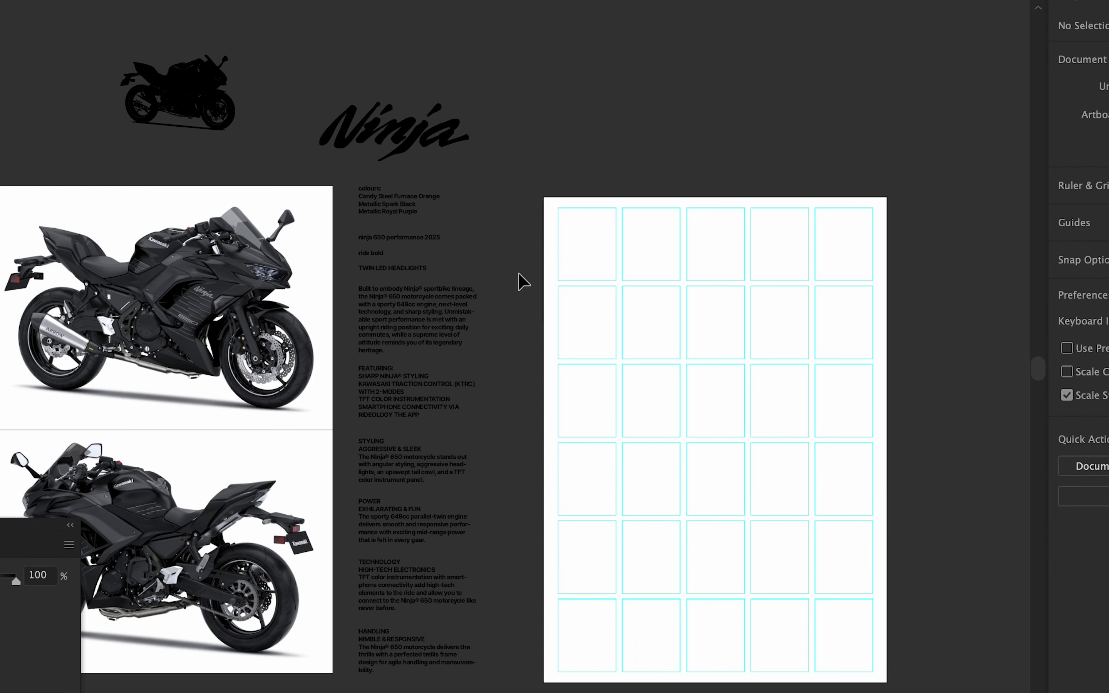
{"action": "scroll", "coordinate": [497, 284], "scroll_direction": "down", "scroll_amount": 2}
{"action": "scroll", "coordinate": [497, 285], "scroll_direction": "right", "scroll_amount": 1}
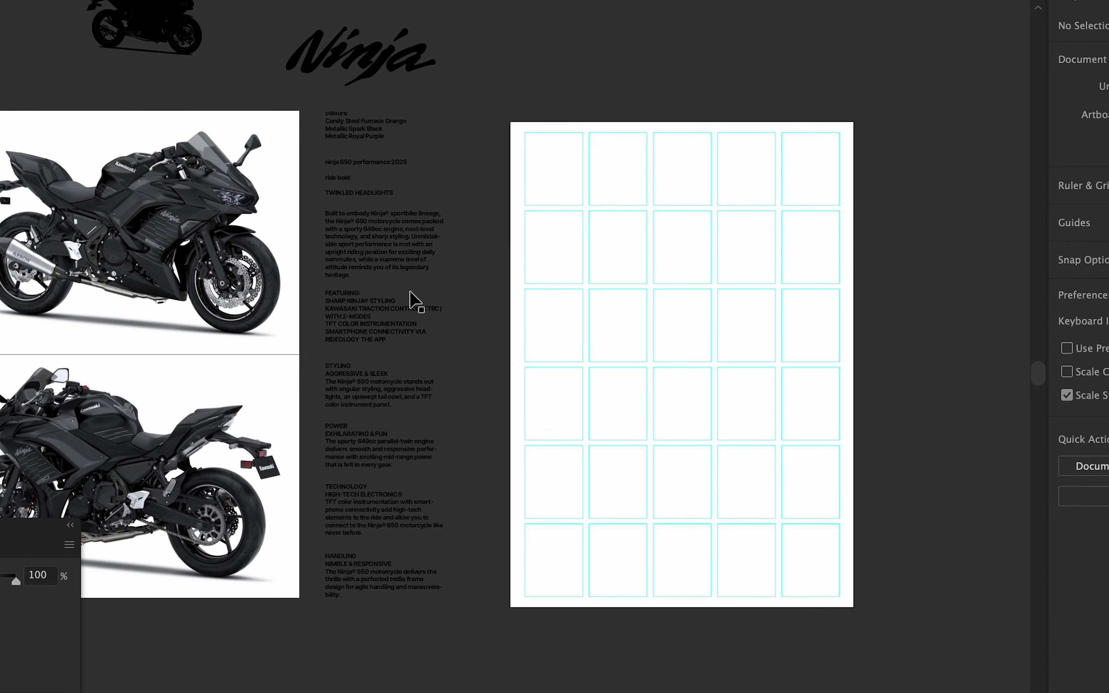
{"action": "left_click_drag", "start_coordinate": [383, 178], "coordinate": [359, 136]}
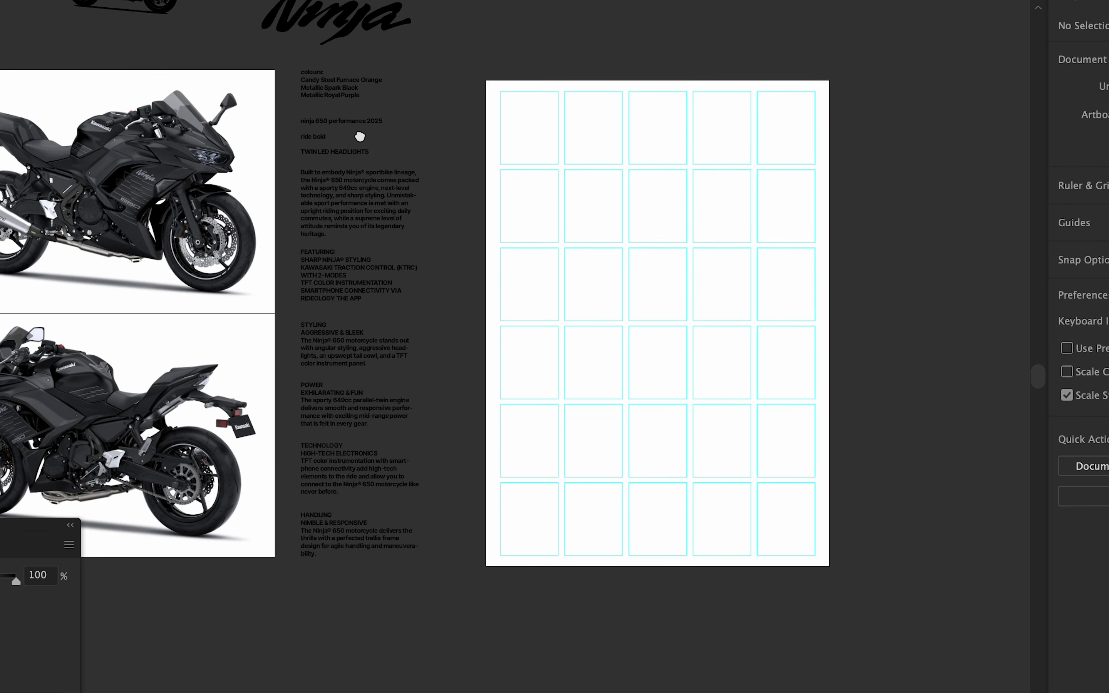
{"action": "scroll", "coordinate": [316, 84], "scroll_direction": "up", "scroll_amount": 1}
{"action": "left_click_drag", "start_coordinate": [315, 84], "coordinate": [340, 65]}
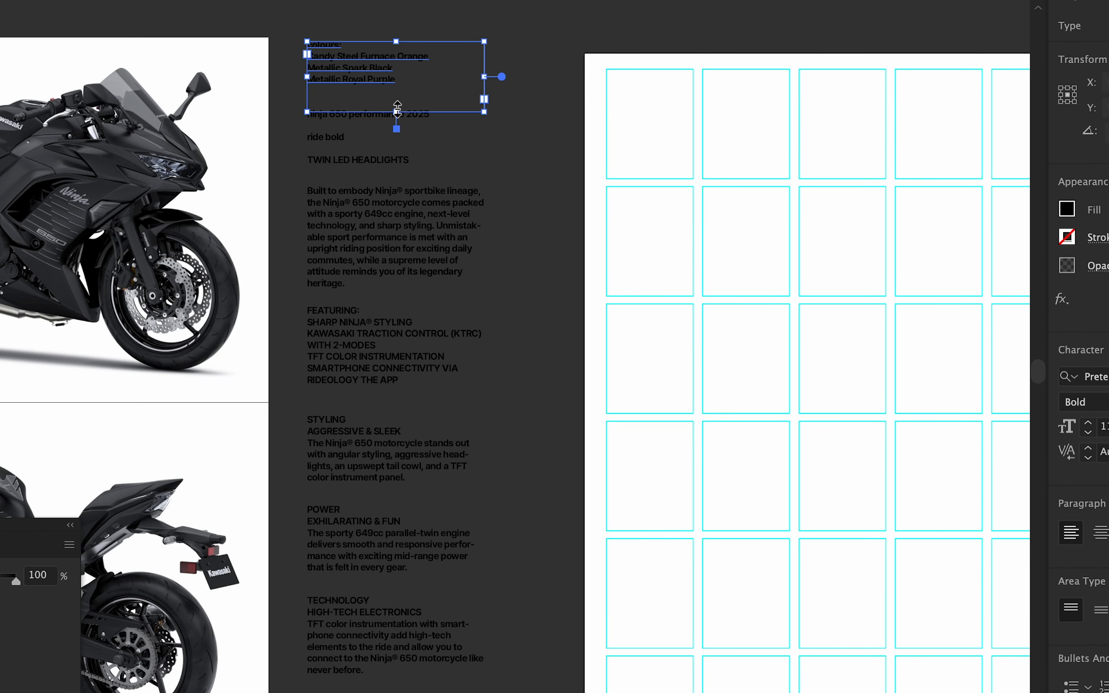
{"action": "left_click_drag", "start_coordinate": [403, 113], "coordinate": [403, 87]}
Examine the motorcycle photos, the prepared poster copy and the empty grid on the artboard.
{"action": "left_click_drag", "start_coordinate": [439, 385], "coordinate": [587, 383]}
{"action": "scroll", "coordinate": [442, 337], "scroll_direction": "down", "scroll_amount": 1}
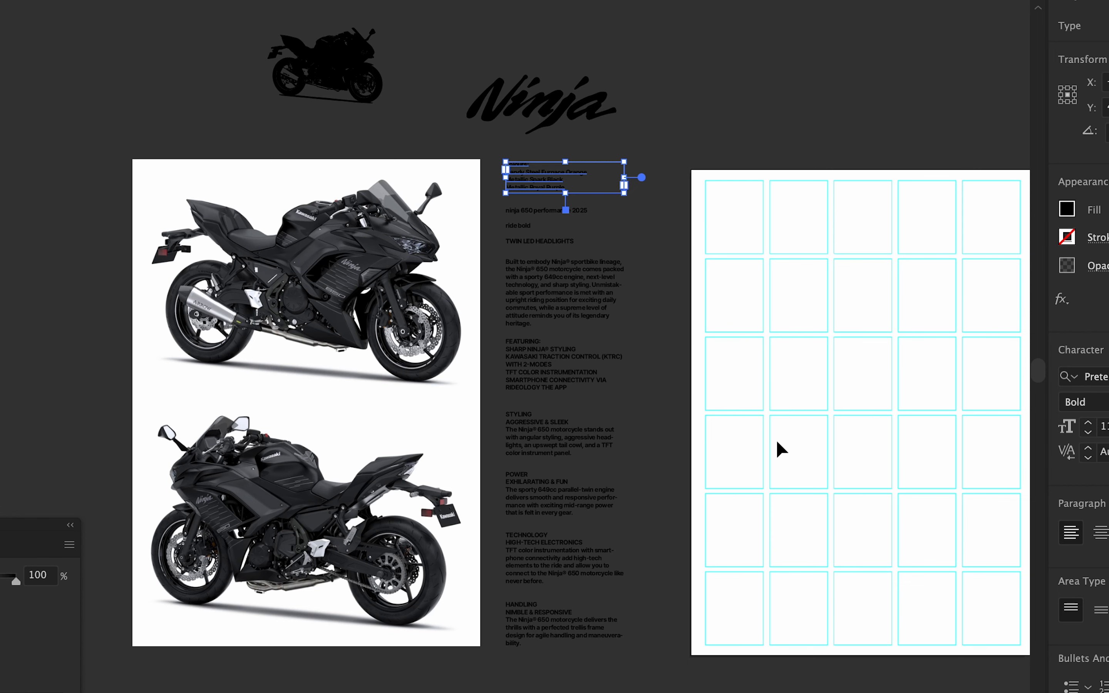
{"action": "left_click_drag", "start_coordinate": [642, 367], "coordinate": [528, 264]}
{"action": "scroll", "coordinate": [448, 123], "scroll_direction": "up", "scroll_amount": 1}
{"action": "scroll", "coordinate": [451, 122], "scroll_direction": "up", "scroll_amount": 1}
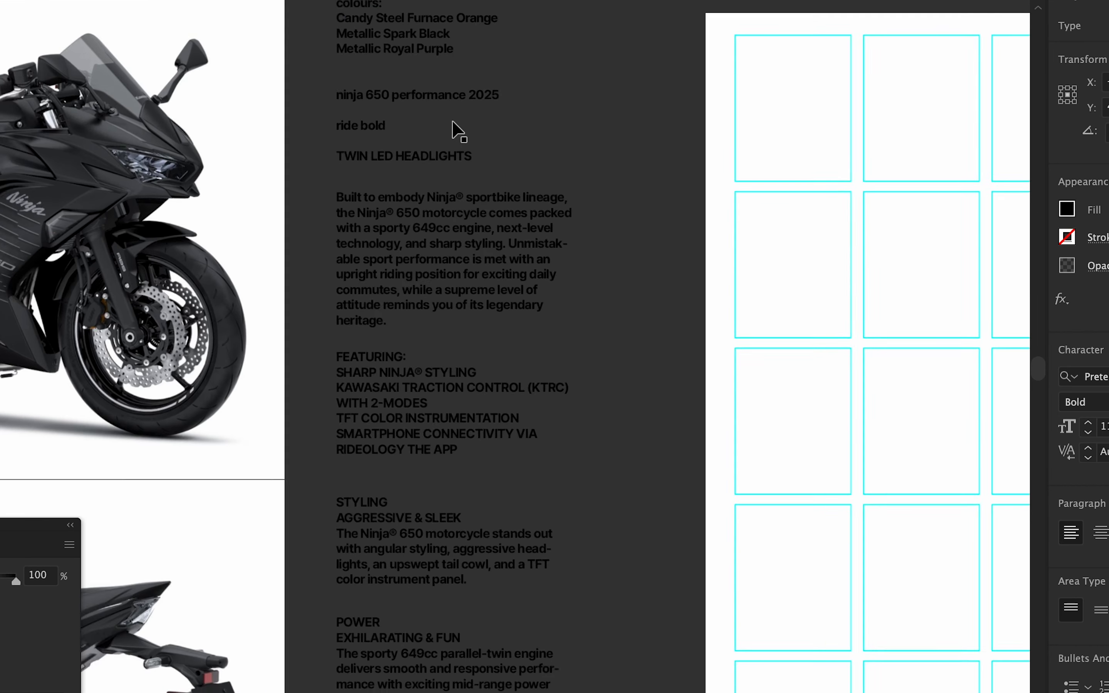
{"action": "left_click_drag", "start_coordinate": [452, 122], "coordinate": [388, 142]}
{"action": "left_click_drag", "start_coordinate": [644, 176], "coordinate": [546, 172]}
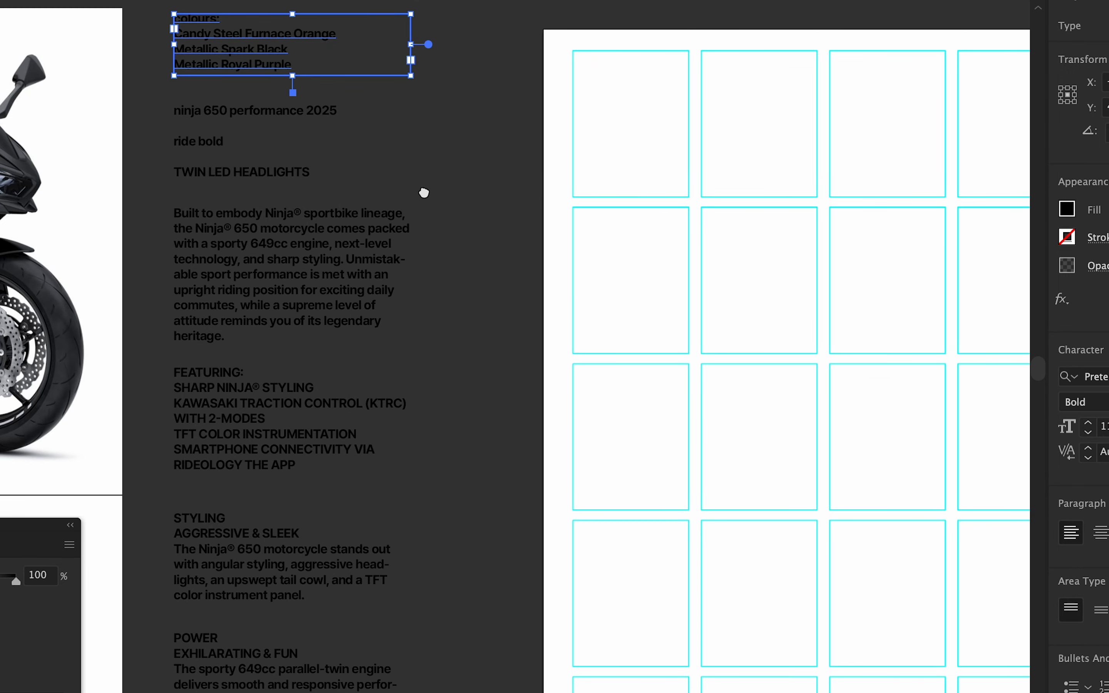
{"action": "left_click_drag", "start_coordinate": [424, 193], "coordinate": [439, 253]}
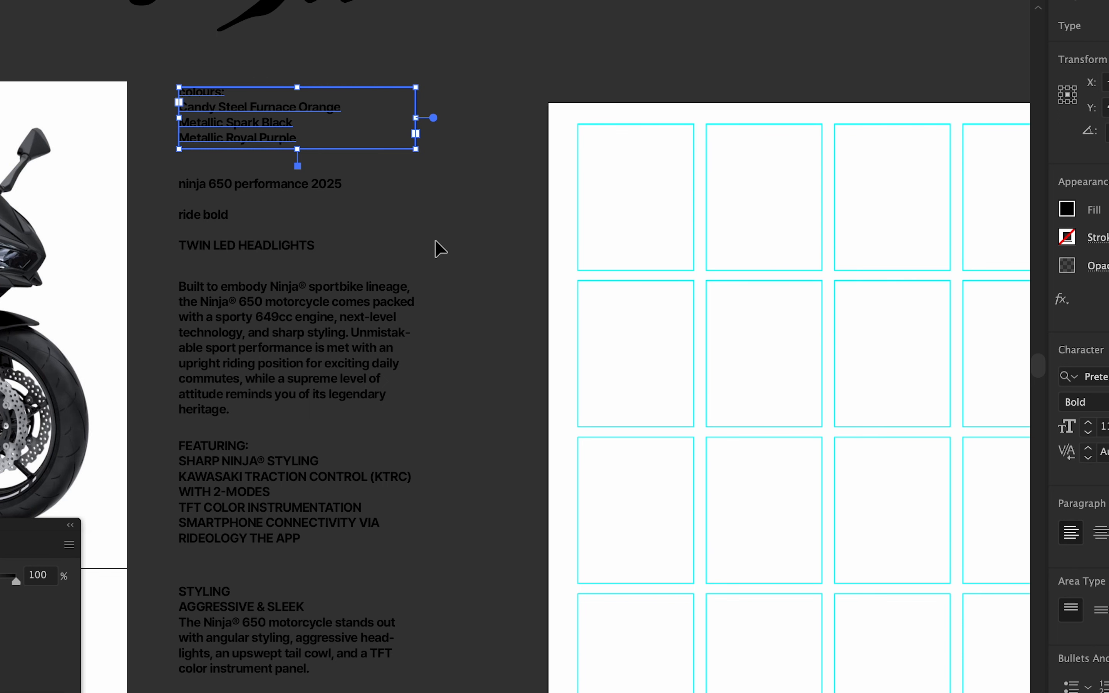
{"action": "left_click_drag", "start_coordinate": [377, 237], "coordinate": [260, 254]}
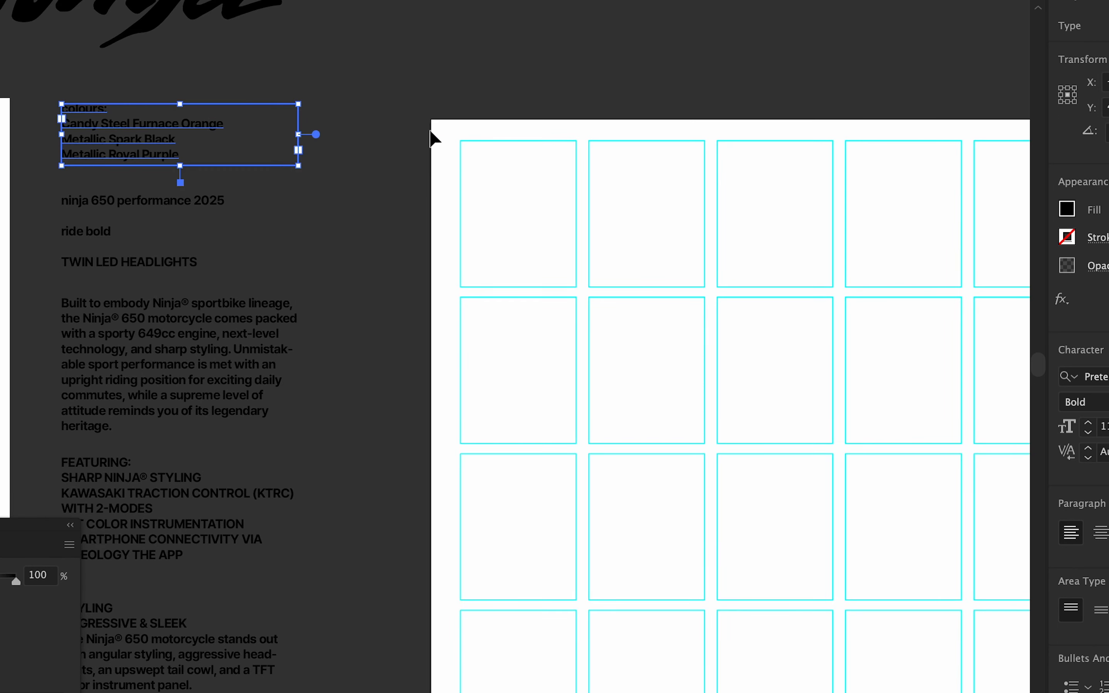
Move the "ninja 650 performance 2025" text block above the colours list and space the two blocks evenly.
{"action": "left_click", "coordinate": [384, 151]}
{"action": "left_click_drag", "start_coordinate": [143, 196], "coordinate": [142, 70]}
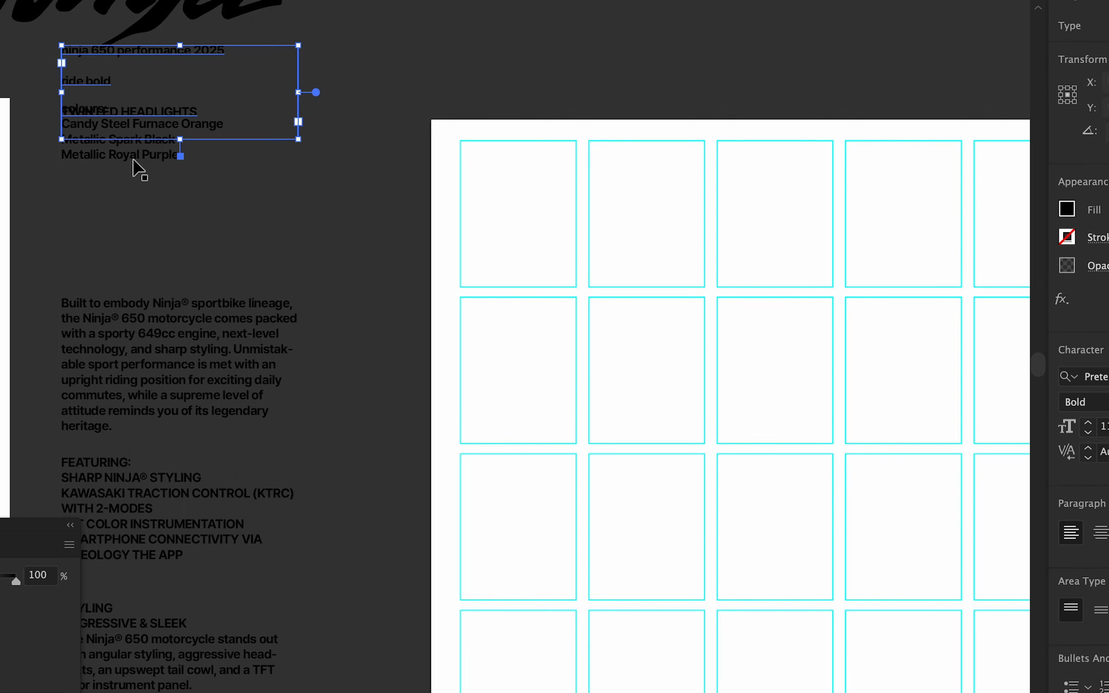
{"action": "left_click_drag", "start_coordinate": [139, 163], "coordinate": [140, 280]}
{"action": "left_click_drag", "start_coordinate": [142, 149], "coordinate": [142, 168]}
{"action": "left_click_drag", "start_coordinate": [146, 225], "coordinate": [147, 198]}
Place a copy of the "ninja 650 performance 2025" text block in the upper part of the poster artboard.
{"action": "left_click_drag", "start_coordinate": [266, 184], "coordinate": [208, 176]}
{"action": "left_click_drag", "start_coordinate": [49, 124], "coordinate": [501, 264]}
{"action": "scroll", "coordinate": [503, 267], "scroll_direction": "right", "scroll_amount": 5}
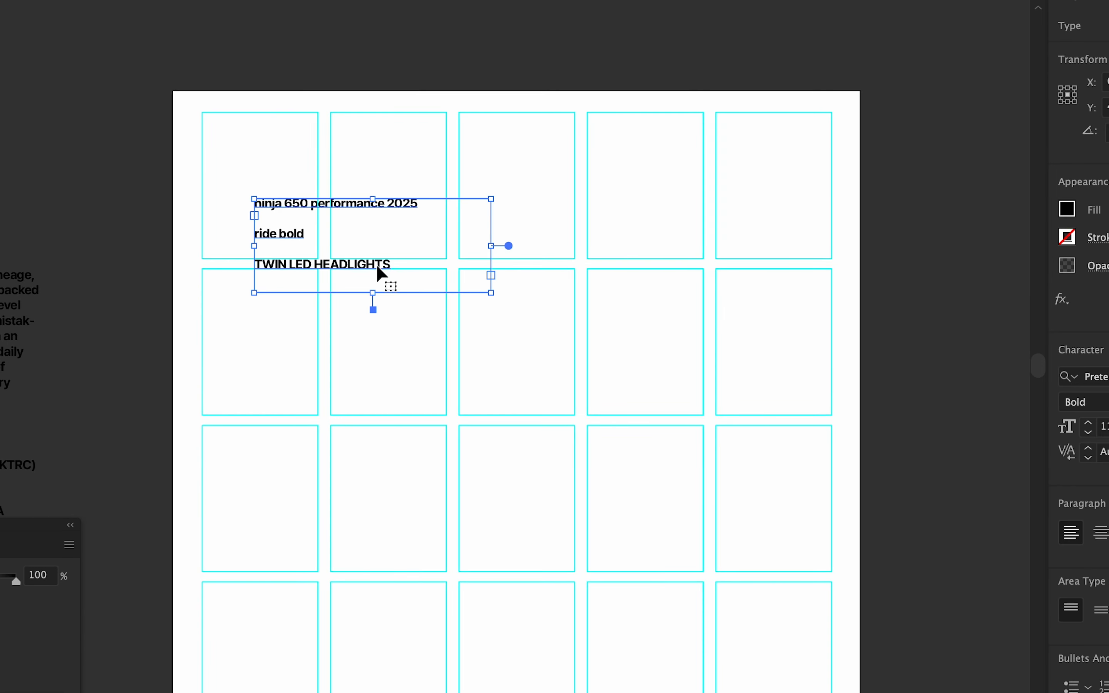
{"action": "scroll", "coordinate": [380, 274], "scroll_direction": "down", "scroll_amount": 2}
{"action": "scroll", "coordinate": [380, 274], "scroll_direction": "right", "scroll_amount": 2}
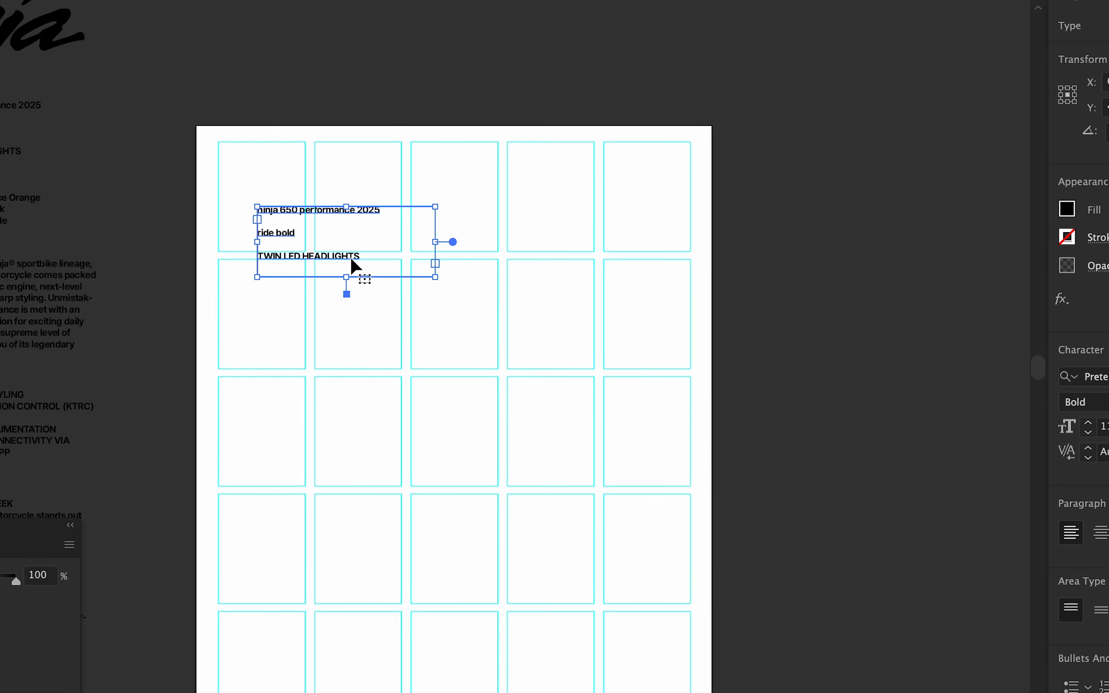
Move the copied text block down into the second grid row and duplicate it directly below.
{"action": "double_click", "coordinate": [344, 261]}
{"action": "key", "text": "super+a"}
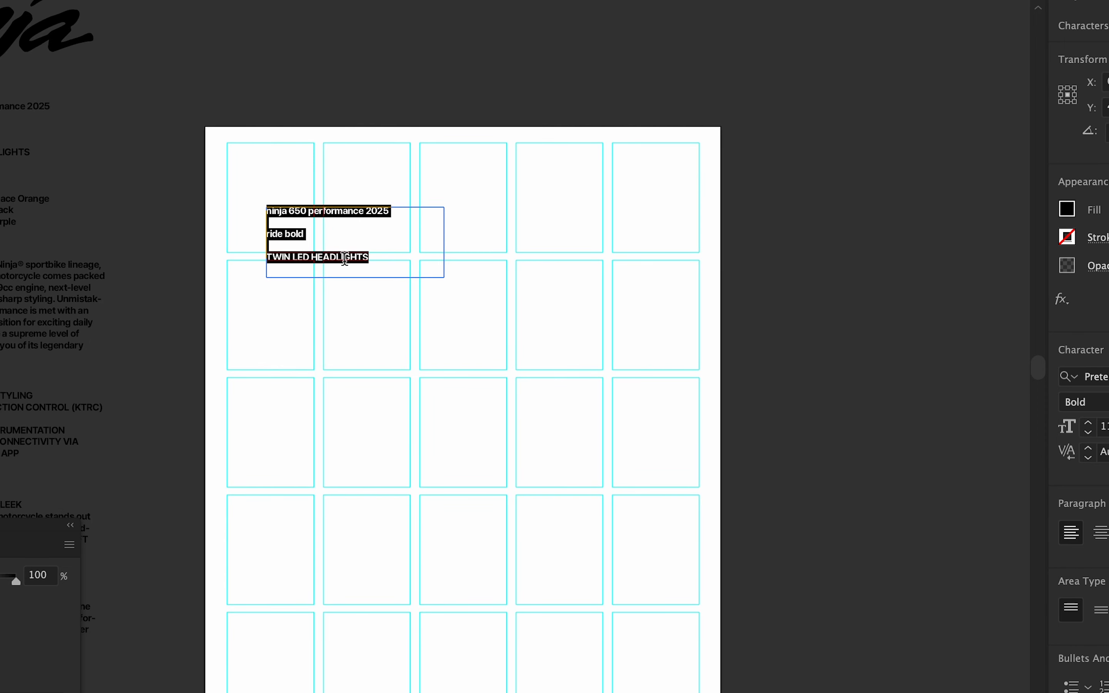
{"action": "key", "text": "Escape"}
{"action": "left_click_drag", "start_coordinate": [340, 246], "coordinate": [337, 289]}
{"action": "left_click_drag", "start_coordinate": [337, 289], "coordinate": [337, 360], "text": "alt"}
Replace the whole content of the upper copied text block with "Kawasaki".
{"action": "double_click", "coordinate": [338, 260]}
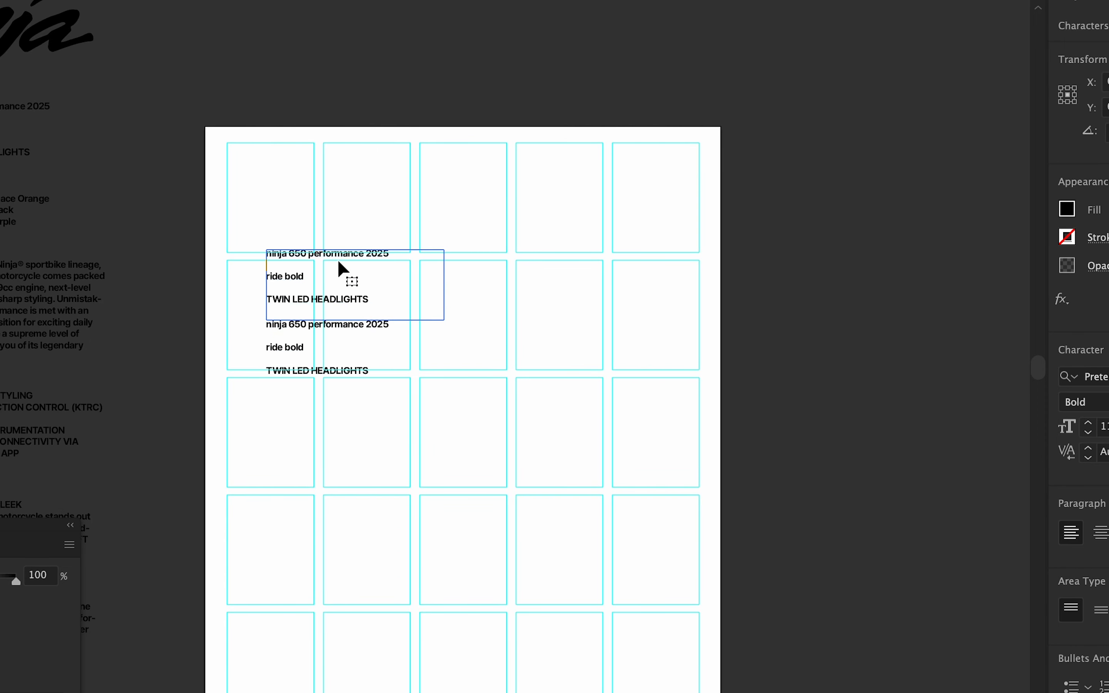
{"action": "key", "text": "super+a"}
{"action": "type", "text": "K"}
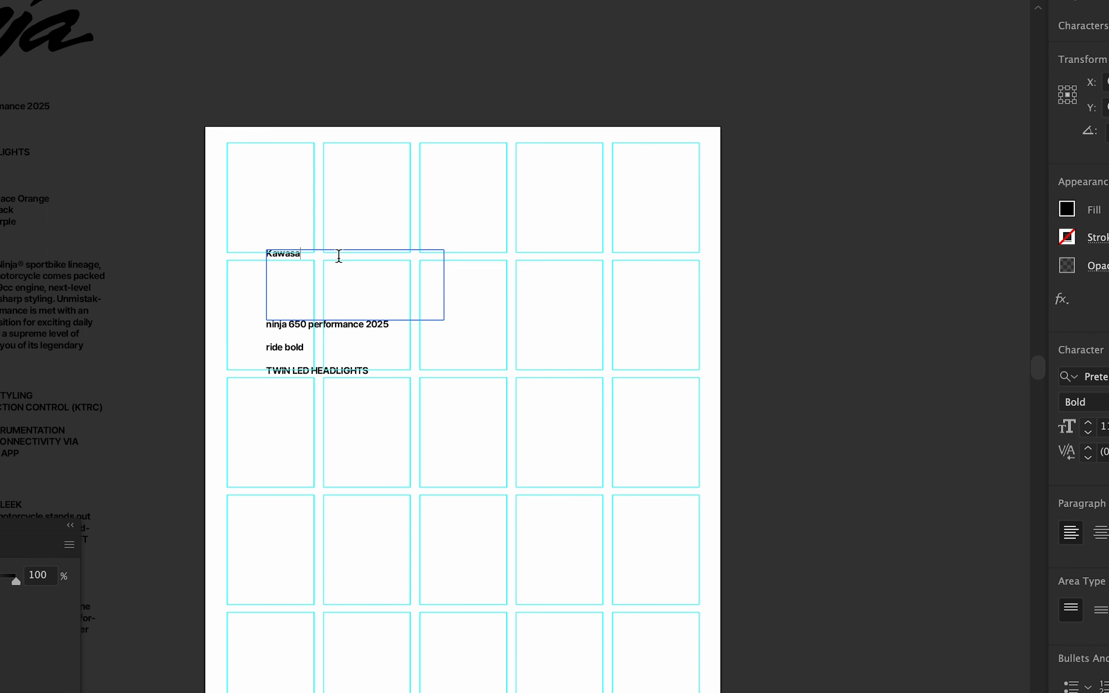
{"action": "key", "text": "Escape"}
Move the Kawasaki text to the fourth grid row of the poster and change it to uppercase.
{"action": "scroll", "coordinate": [416, 330], "scroll_direction": "down", "scroll_amount": 2}
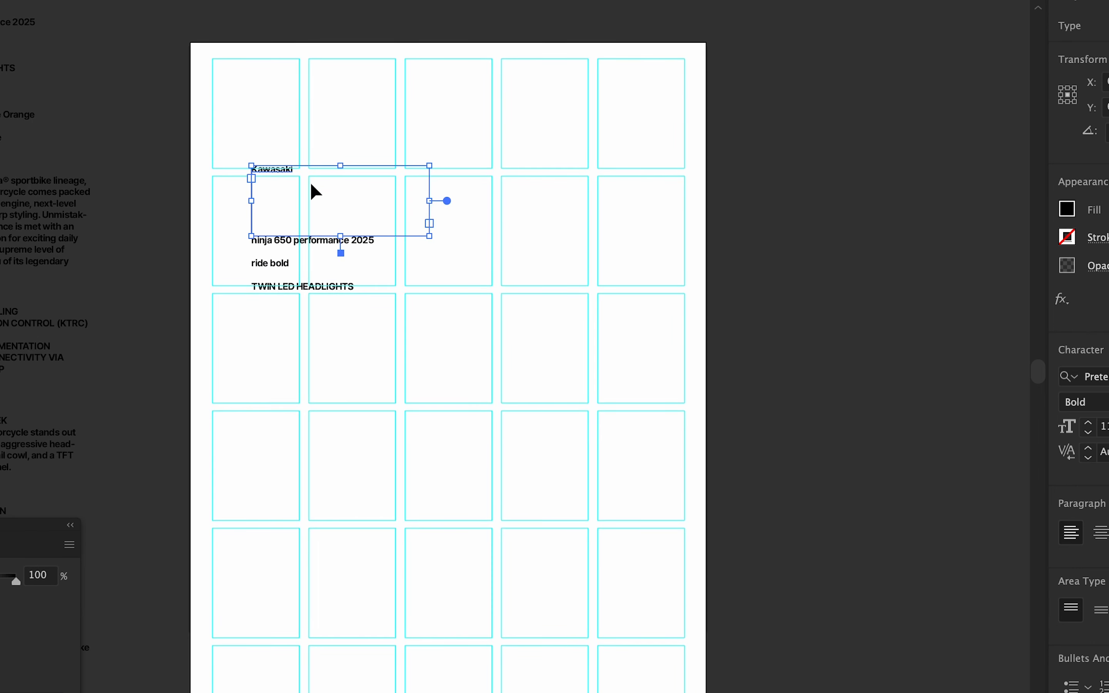
{"action": "left_click_drag", "start_coordinate": [314, 188], "coordinate": [243, 307]}
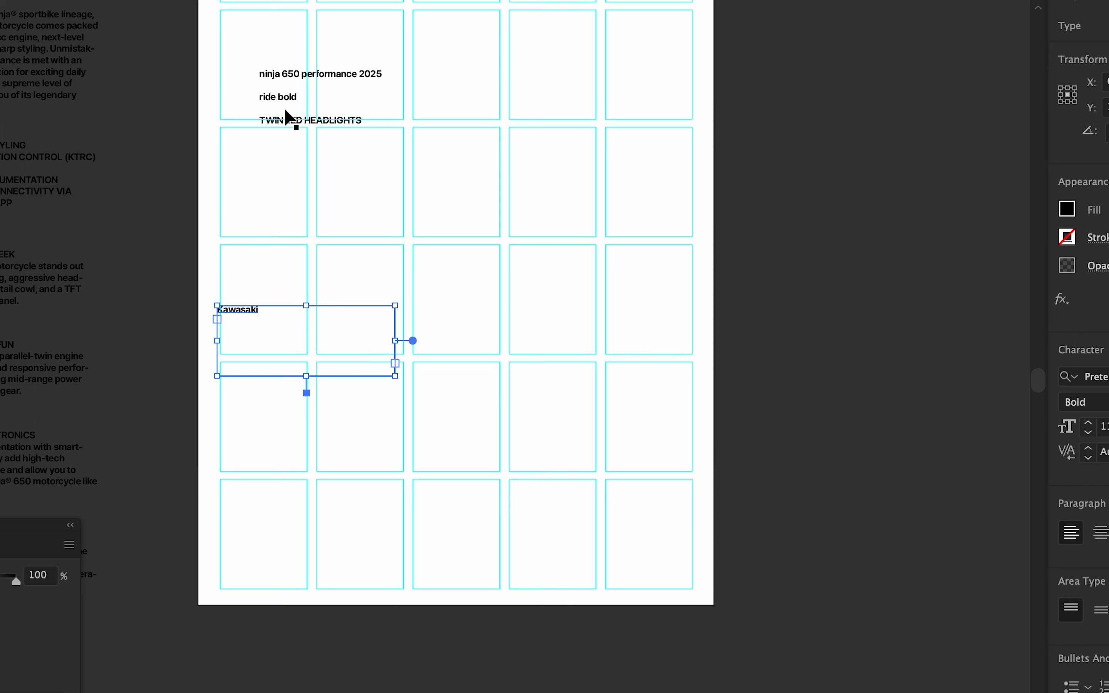
{"action": "left_click", "coordinate": [220, 0]}
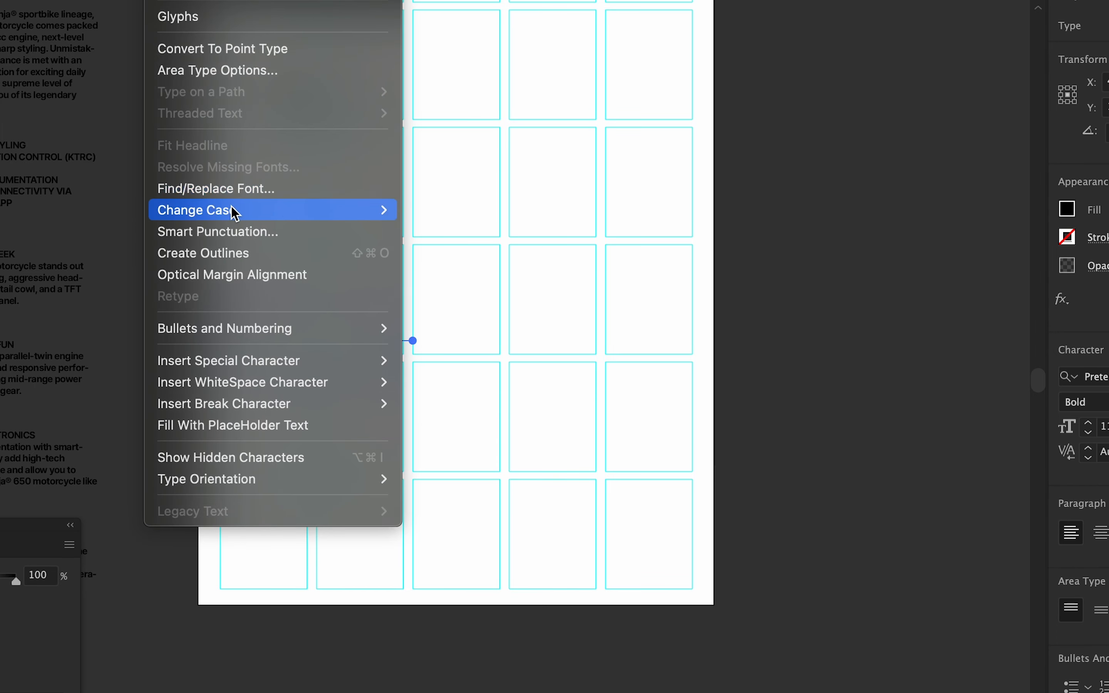
{"action": "mouse_move", "coordinate": [229, 209]}
{"action": "left_click", "coordinate": [447, 210]}
Stretch the KAWASAKI text frame across all five grid columns and enlarge the type to nearly fill that width.
{"action": "left_click_drag", "start_coordinate": [396, 377], "coordinate": [695, 421]}
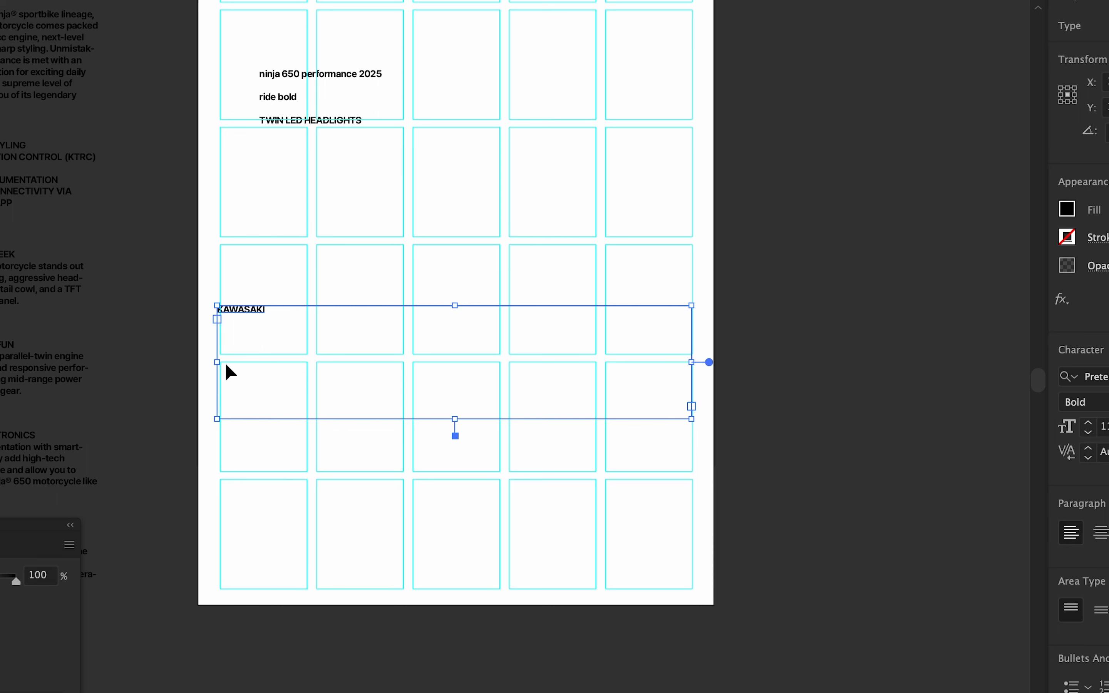
{"action": "left_click_drag", "start_coordinate": [217, 362], "coordinate": [221, 362]}
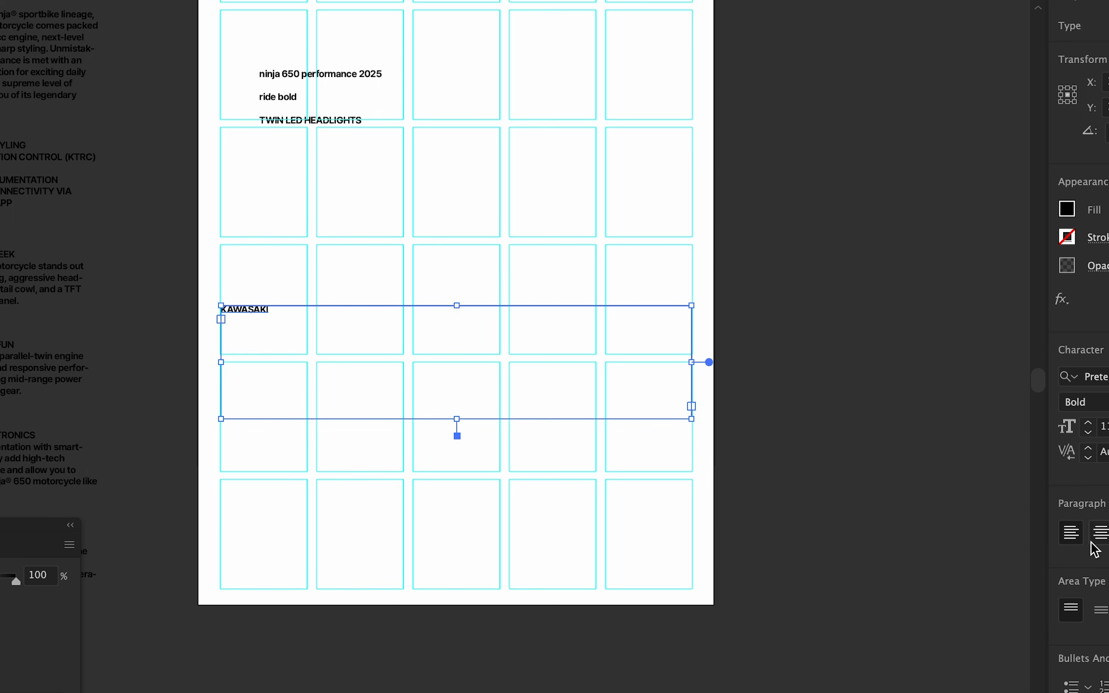
{"action": "scroll", "coordinate": [1105, 426], "scroll_direction": "up", "scroll_amount": 20}
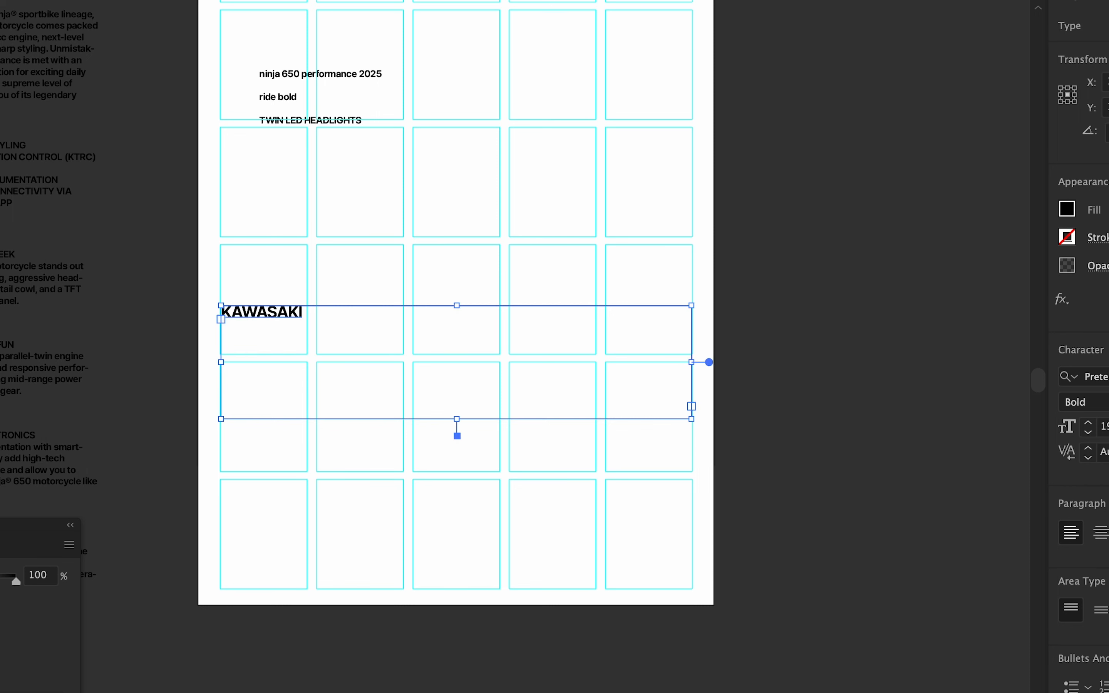
{"action": "scroll", "coordinate": [1105, 427], "scroll_direction": "up", "scroll_amount": 16}
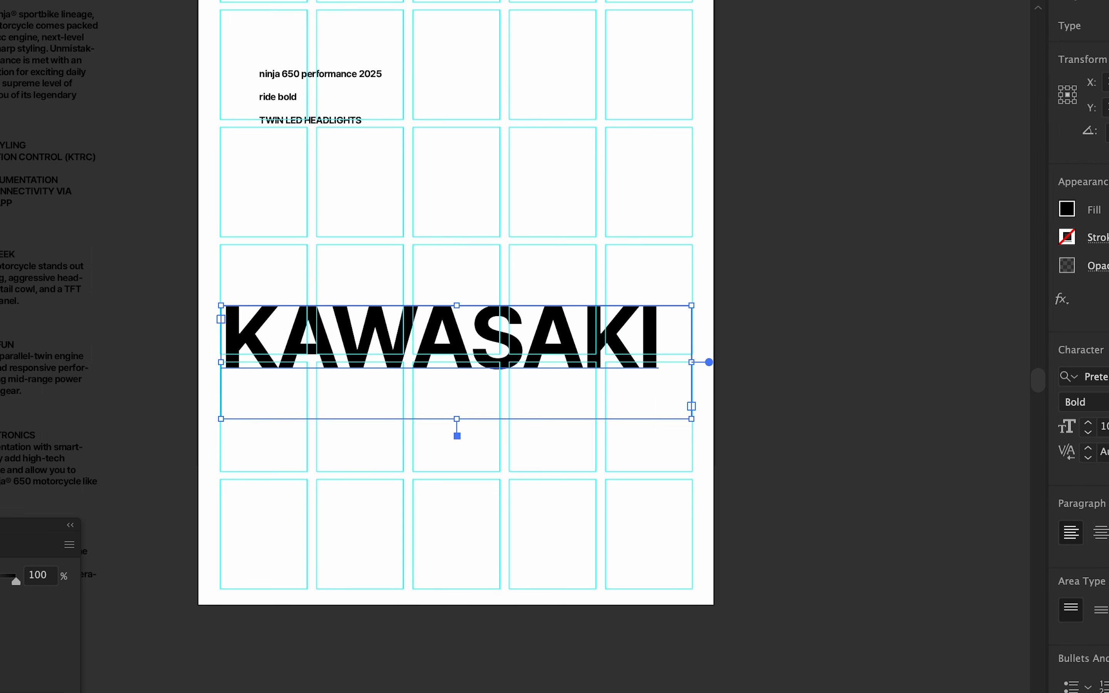
Set the KAWASAKI title in the Black weight and tighten its tracking until the letters almost touch.
{"action": "left_click", "coordinate": [1105, 402]}
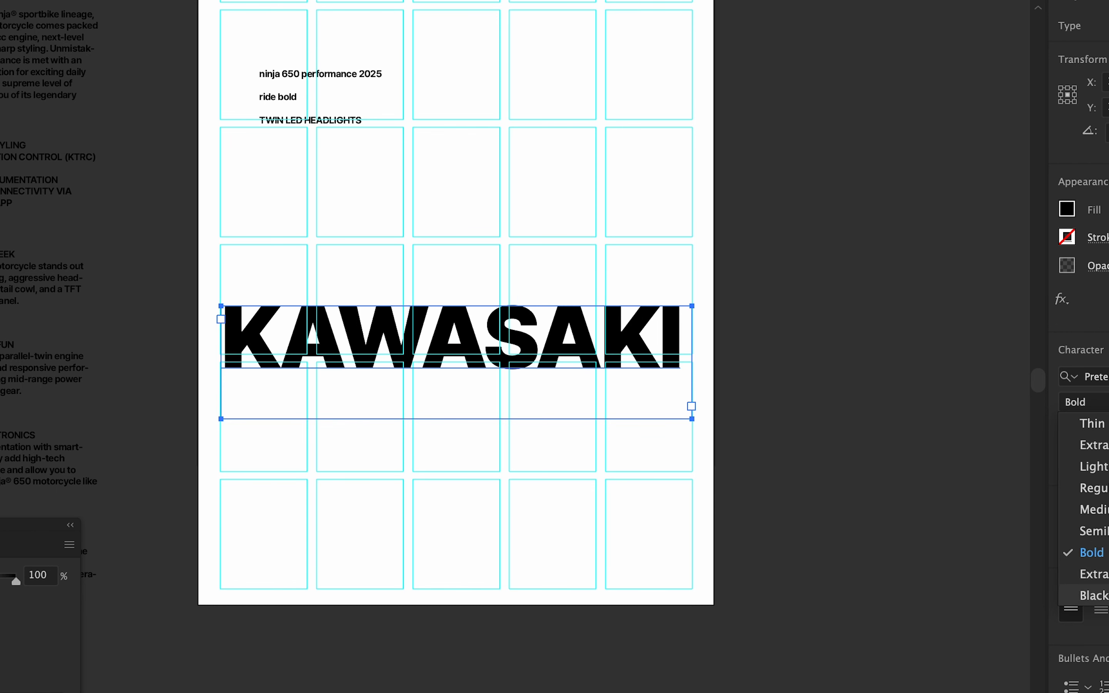
{"action": "left_click", "coordinate": [1093, 595]}
{"action": "scroll", "coordinate": [1107, 452], "scroll_direction": "up", "scroll_amount": 3}
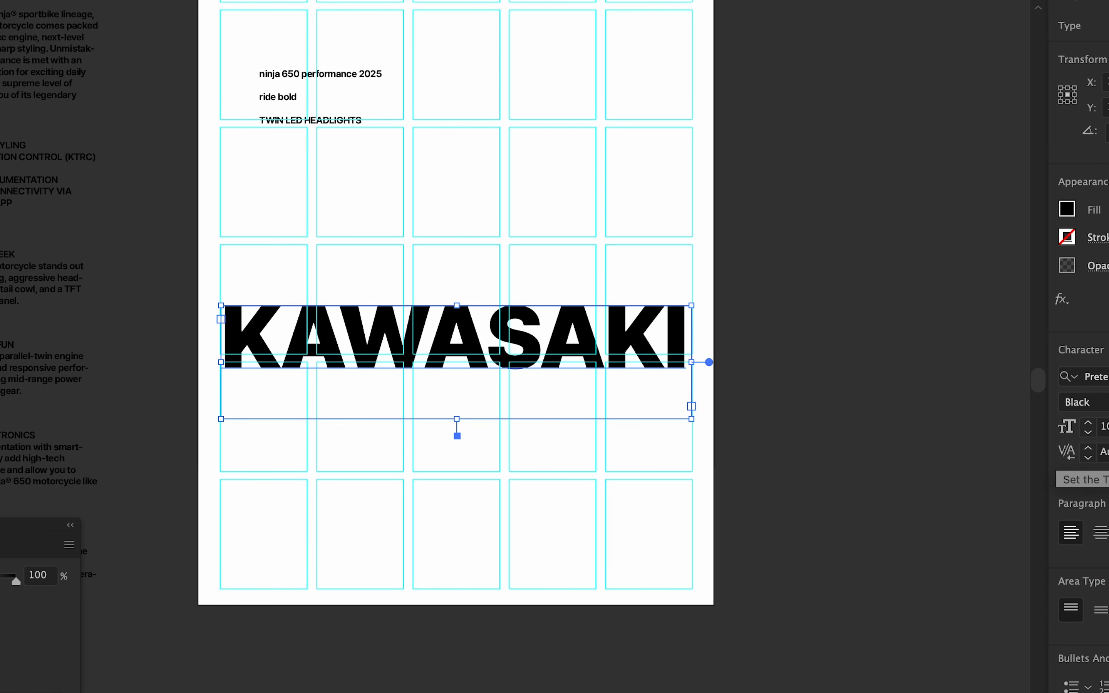
{"action": "scroll", "coordinate": [1107, 452], "scroll_direction": "down", "scroll_amount": 15}
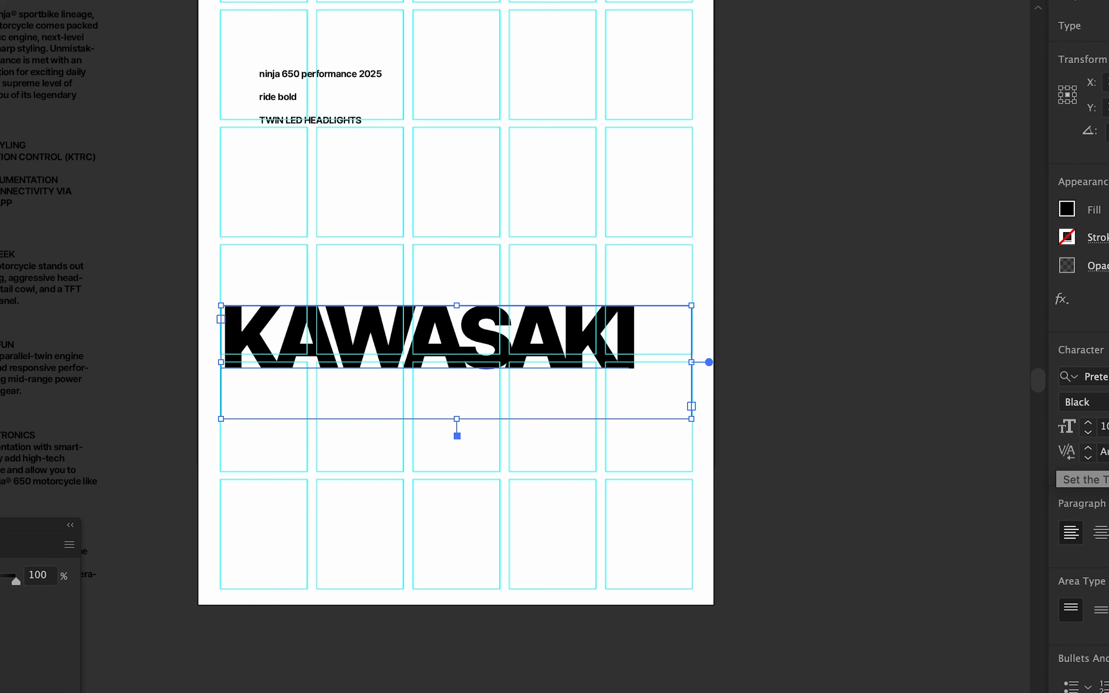
{"action": "scroll", "coordinate": [1107, 452], "scroll_direction": "up", "scroll_amount": 2}
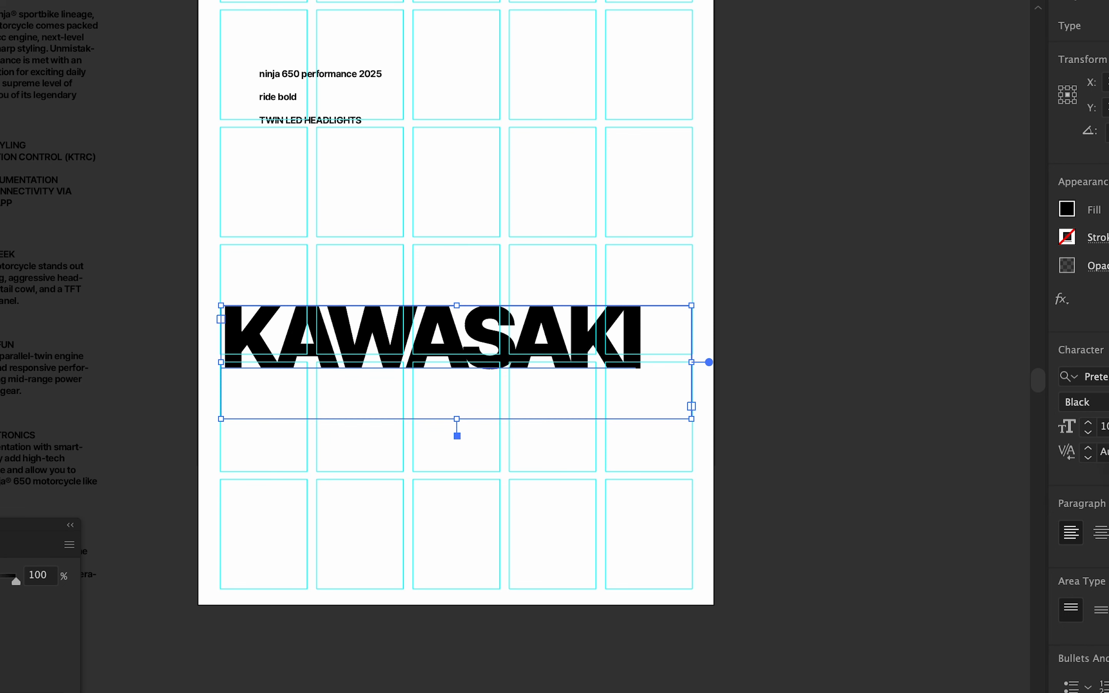
Enlarge the KAWASAKI title further and widen its frame slightly beyond the grid's right edge so the word fits on one line.
{"action": "scroll", "coordinate": [1107, 426], "scroll_direction": "up", "scroll_amount": 12}
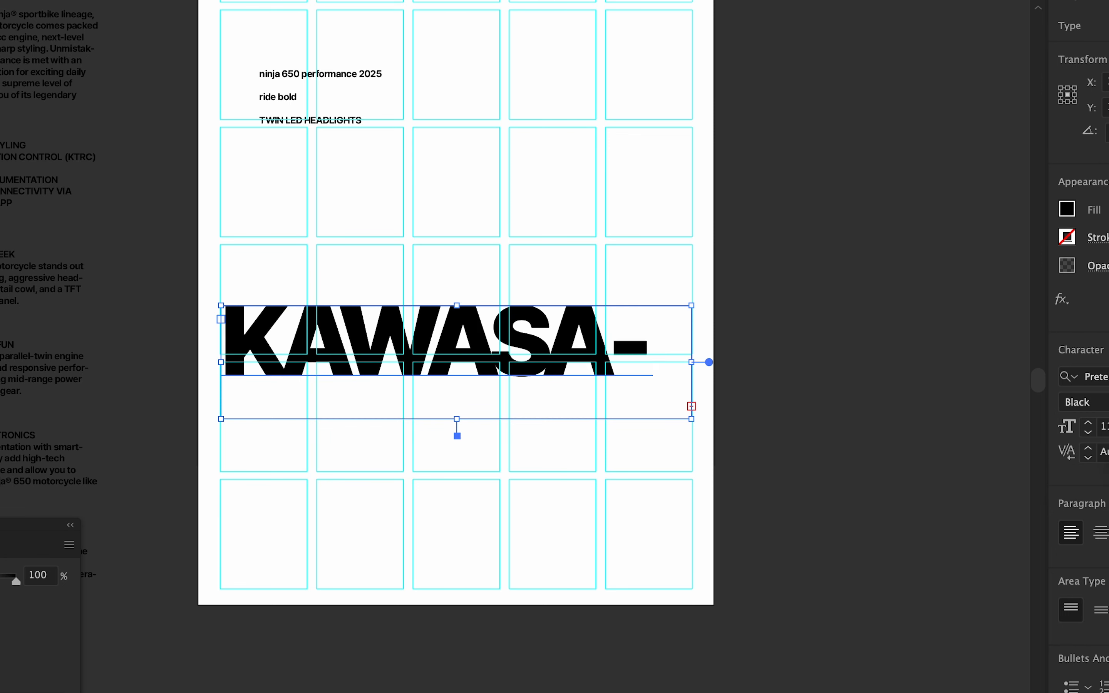
{"action": "scroll", "coordinate": [1106, 426], "scroll_direction": "down", "scroll_amount": 1}
{"action": "left_click_drag", "start_coordinate": [693, 363], "coordinate": [697, 362]}
Justify all lines of the KAWASAKI title and extend its frame slightly past the grid's left edge, comparing centre alignment.
{"action": "key", "text": "super+shift+f"}
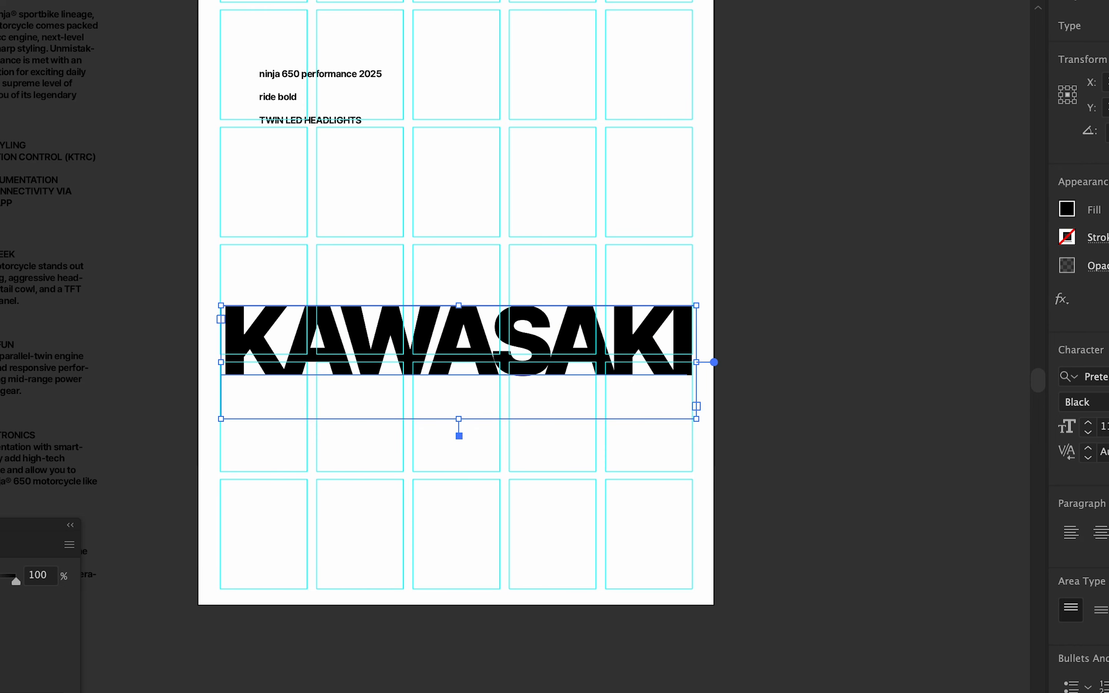
{"action": "key", "text": "super+equal"}
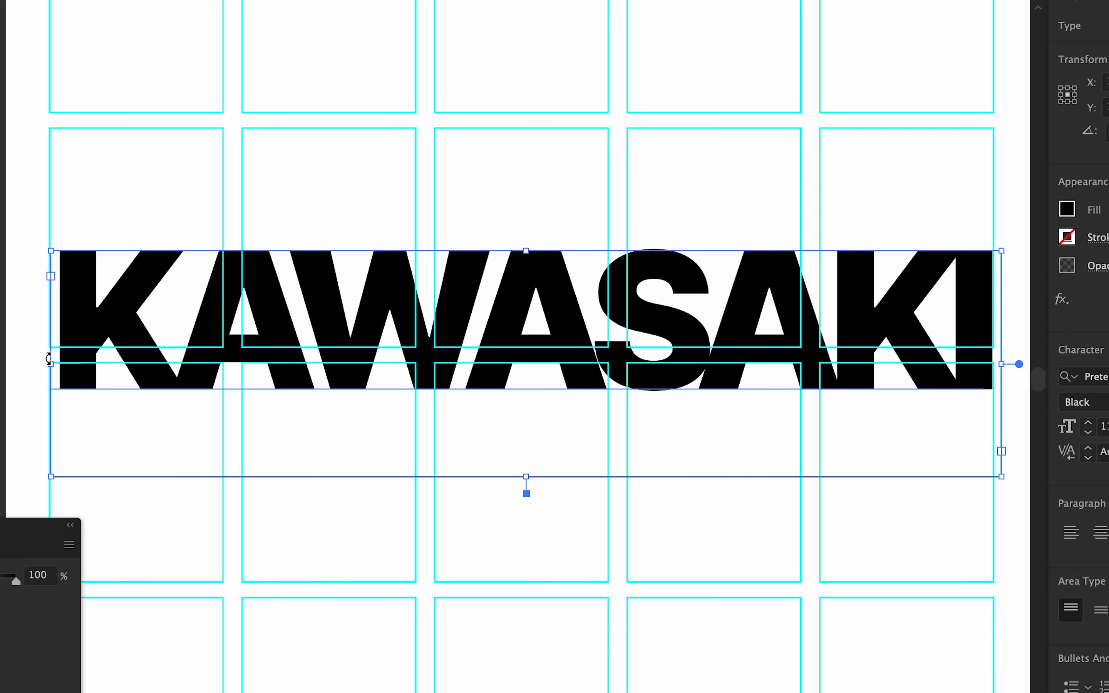
{"action": "left_click_drag", "start_coordinate": [53, 368], "coordinate": [46, 368]}
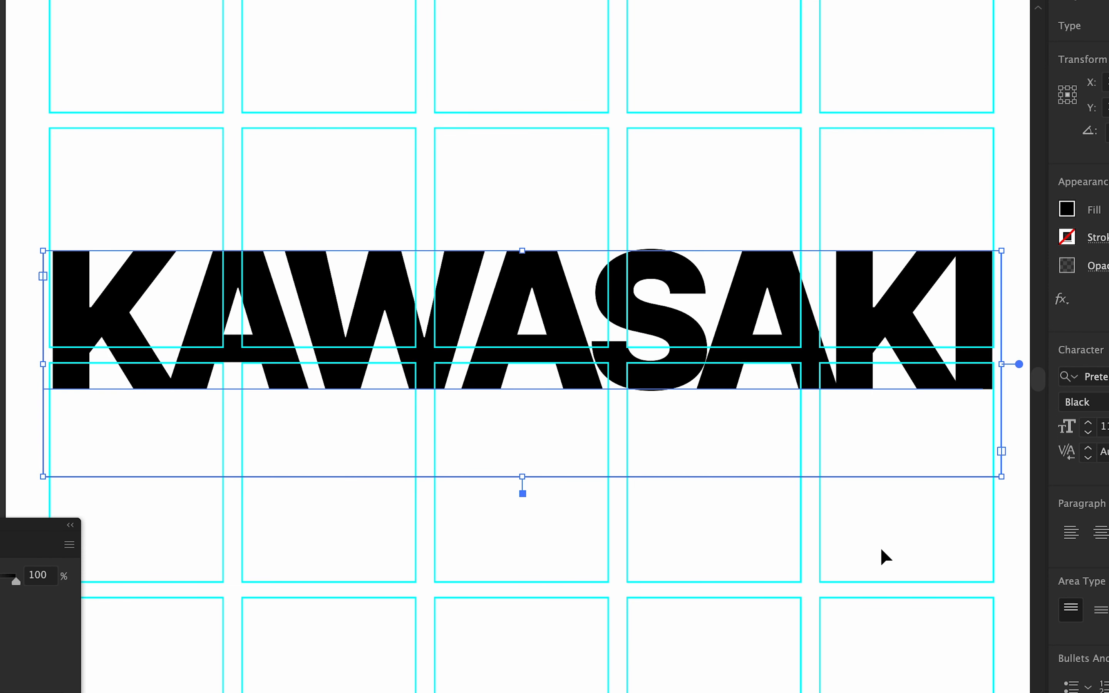
{"action": "left_click", "coordinate": [1099, 533]}
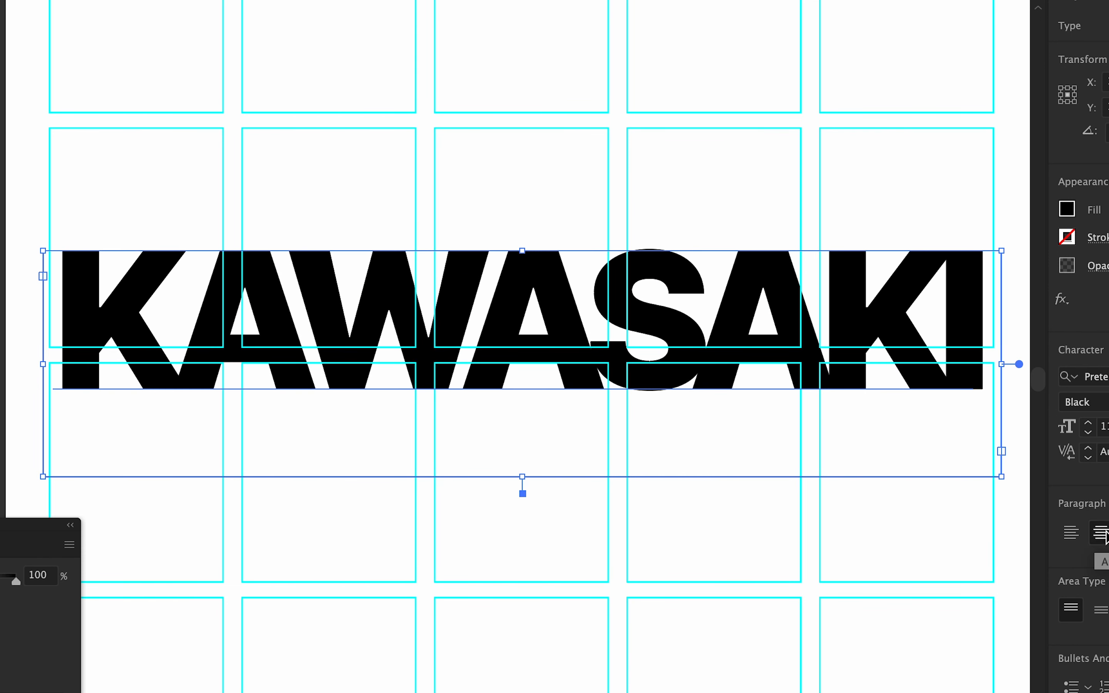
{"action": "key", "text": "shift+super+f"}
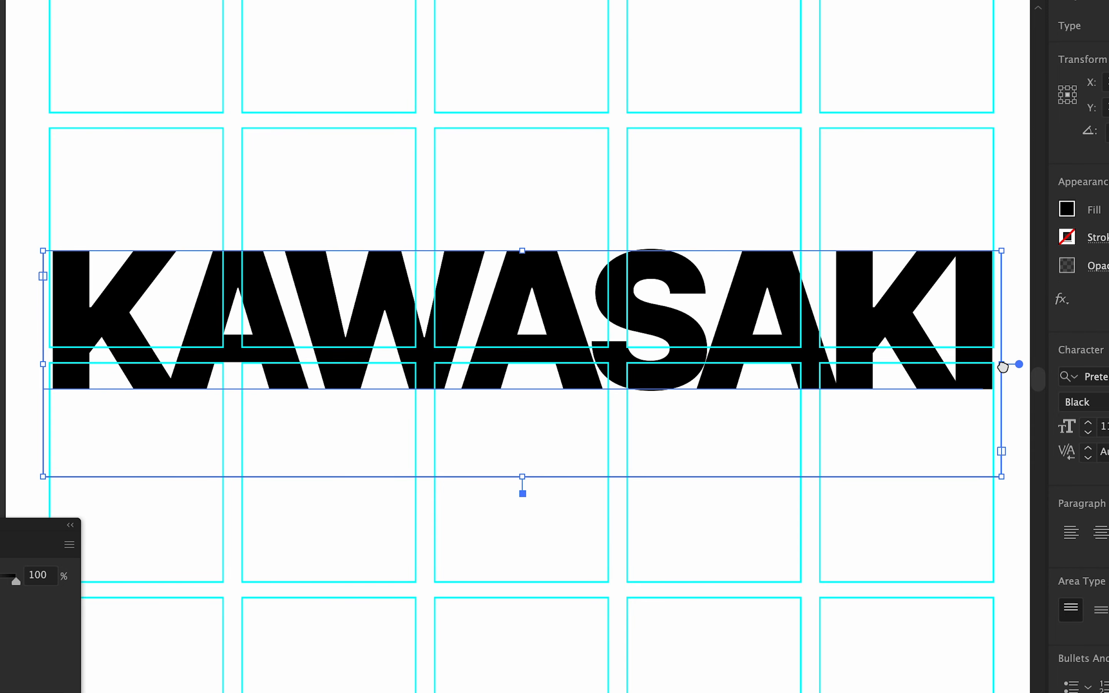
Shorten the KAWASAKI text frame so its lower edge sits just under the single line of type.
{"action": "key", "text": "super+minus"}
{"action": "mouse_move", "coordinate": [919, 385]}
{"action": "left_mouse_down"}
{"action": "mouse_move", "coordinate": [903, 389]}
{"action": "mouse_move", "coordinate": [960, 391]}
{"action": "mouse_move", "coordinate": [921, 400]}
{"action": "left_mouse_up"}
{"action": "scroll", "coordinate": [943, 416], "scroll_direction": "down", "scroll_amount": 4}
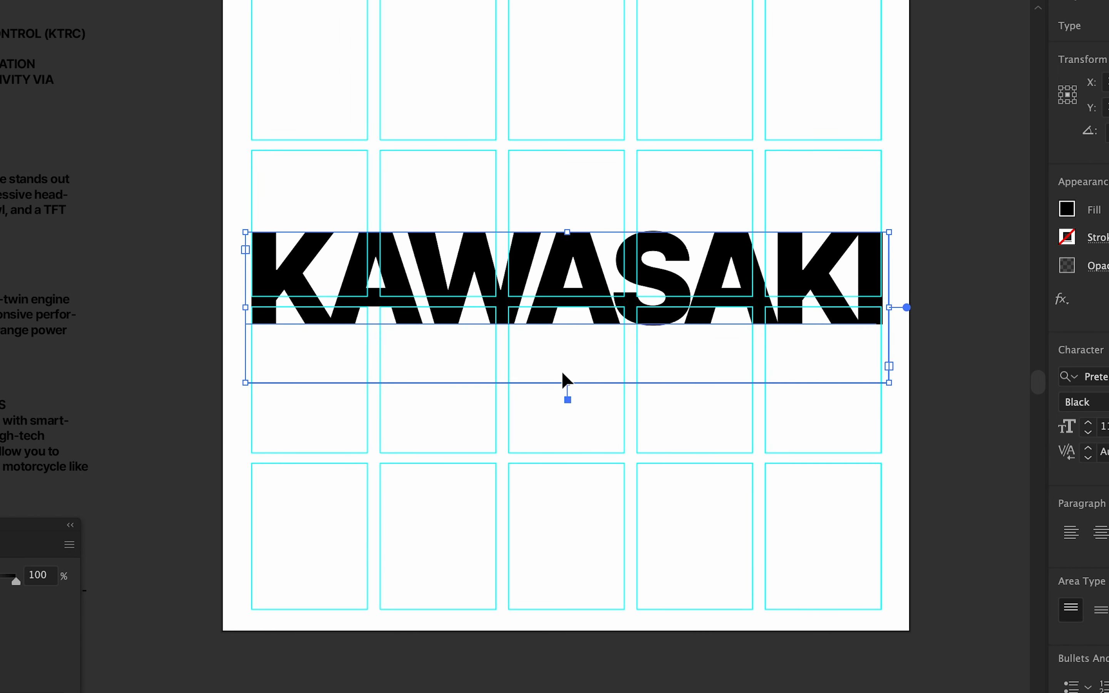
{"action": "left_click_drag", "start_coordinate": [567, 382], "coordinate": [577, 336]}
Move the KAWASAKI title down to the lower edge of the fifth grid row and duplicate a spare copy above the artboard.
{"action": "left_click_drag", "start_coordinate": [646, 295], "coordinate": [646, 424]}
{"action": "left_click", "coordinate": [657, 299]}
{"action": "scroll", "coordinate": [657, 300], "scroll_direction": "down", "scroll_amount": 5}
{"action": "left_click_drag", "start_coordinate": [657, 300], "coordinate": [659, 407]}
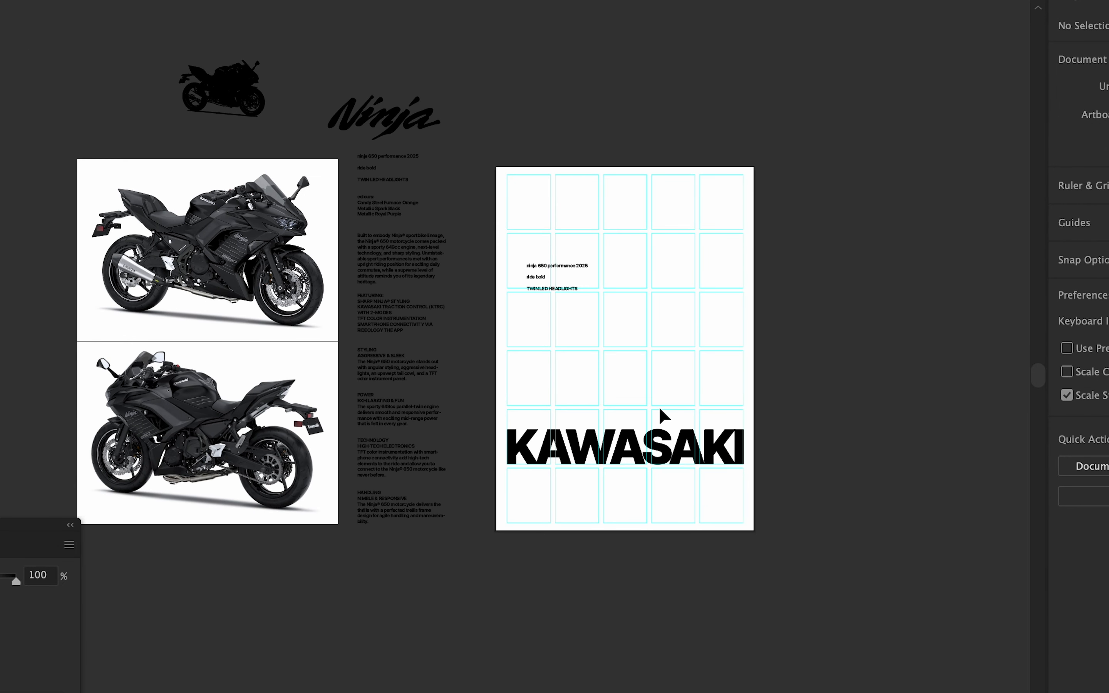
{"action": "left_click", "coordinate": [704, 456]}
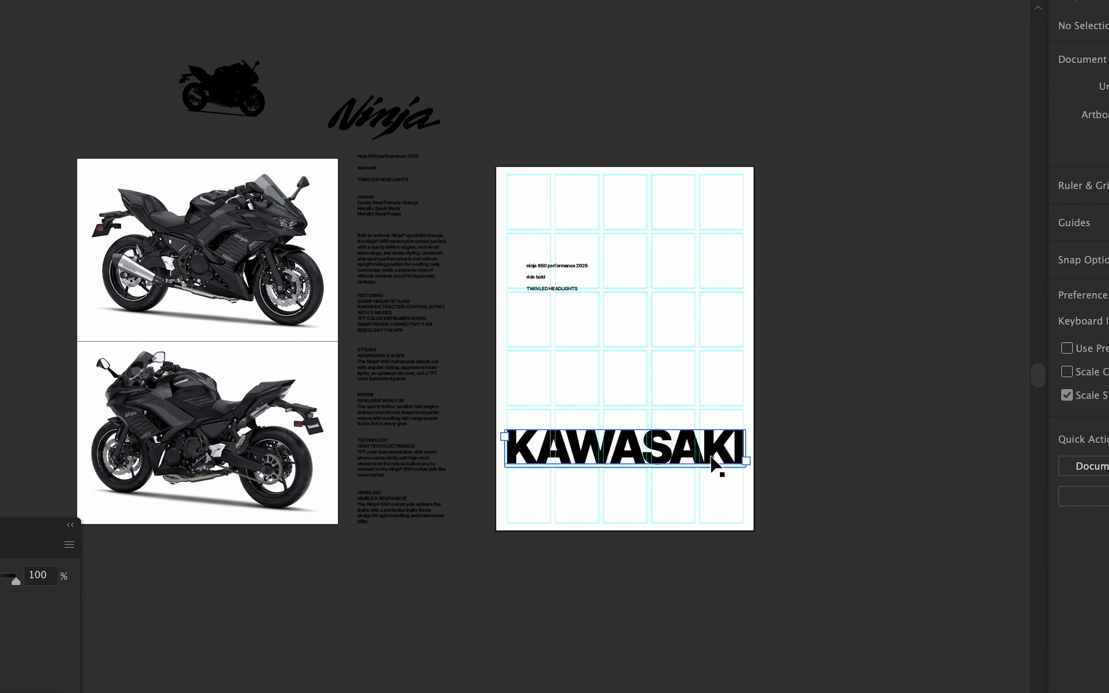
{"action": "left_click_drag", "start_coordinate": [706, 454], "coordinate": [706, 74], "text": "alt"}
Try the lower title as two left-aligned lines by narrowing its frame and tightening the leading.
{"action": "left_click", "coordinate": [739, 458]}
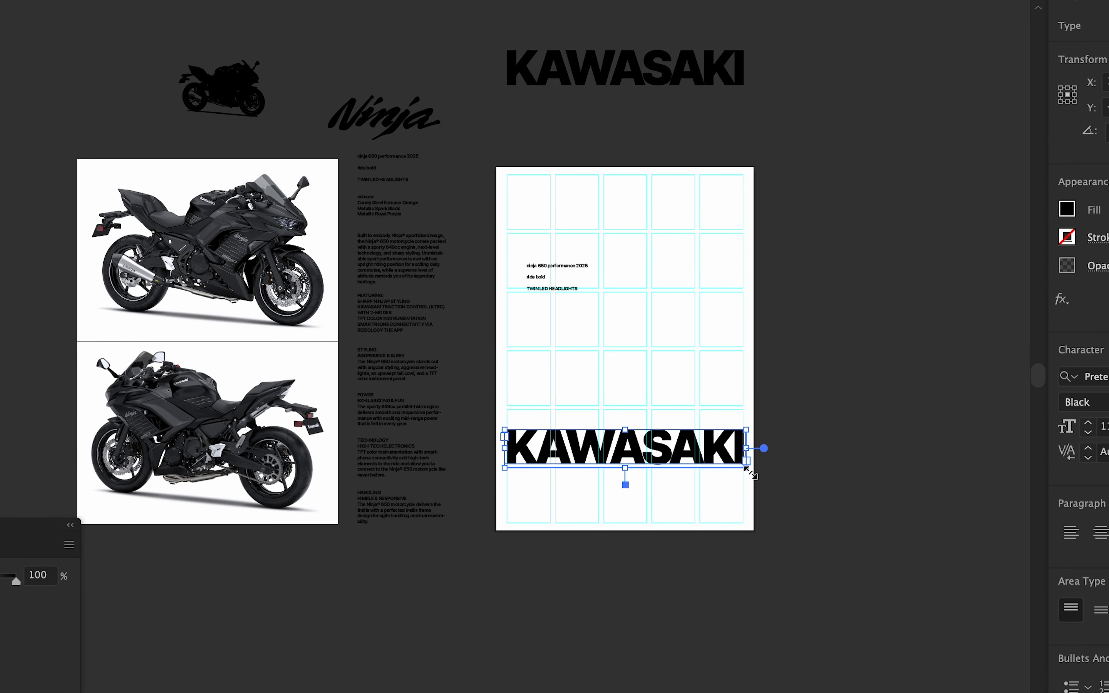
{"action": "left_click_drag", "start_coordinate": [748, 469], "coordinate": [667, 538]}
{"action": "left_click", "coordinate": [1071, 532]}
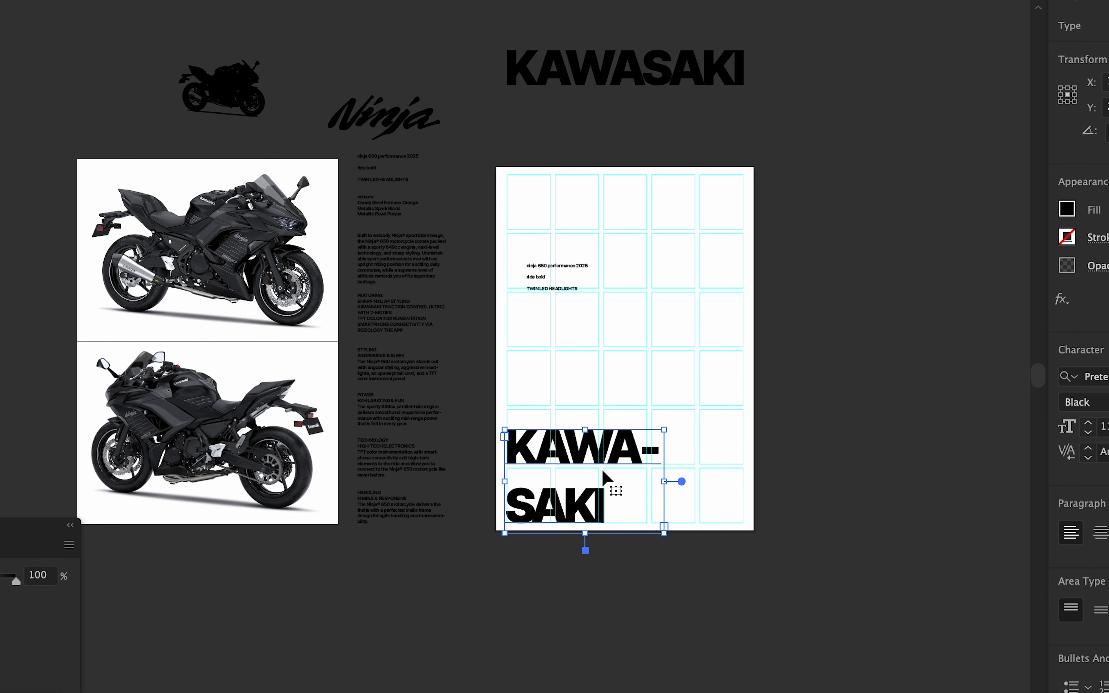
{"action": "scroll", "coordinate": [605, 474], "scroll_direction": "up", "scroll_amount": 1}
{"action": "key", "text": "alt+Up"}
{"action": "key", "text": "alt+Up"}
{"action": "key", "text": "alt+Up"}
{"action": "key", "text": "alt+Up"}
{"action": "key", "text": "alt+Up"}
{"action": "key", "text": "alt+Up"}
{"action": "key", "text": "alt+Up"}
{"action": "key", "text": "alt+Up"}
{"action": "key", "text": "alt+Up"}
{"action": "key", "text": "alt+Up"}
{"action": "key", "text": "alt+Up"}
{"action": "key", "text": "alt+Up"}
{"action": "key", "text": "alt+Up"}
{"action": "key", "text": "alt+Up"}
{"action": "key", "text": "alt+Up"}
{"action": "key", "text": "alt+Up"}
{"action": "key", "text": "alt+Up"}
{"action": "key", "text": "alt+Up"}
{"action": "key", "text": "alt+Up"}
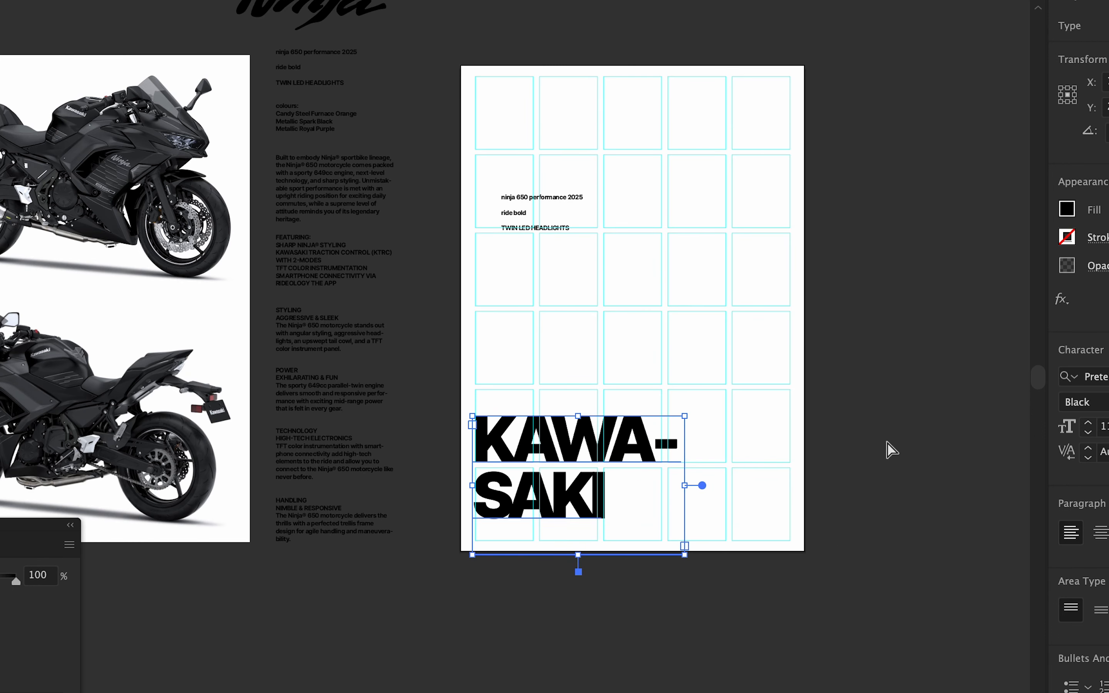
Undo the trial changes made to the two-line title.
{"action": "key", "text": "super+z"}
{"action": "key", "text": "super+z"}
{"action": "key", "text": "super+z"}
{"action": "key", "text": "super+z"}
{"action": "key", "text": "super+z"}
{"action": "key", "text": "super+z"}
{"action": "key", "text": "super+z"}
{"action": "key", "text": "super+z"}
{"action": "key", "text": "super+z"}
{"action": "key", "text": "super+z"}
{"action": "key", "text": "super+z"}
{"action": "key", "text": "super+z"}
{"action": "key", "text": "super+z"}
{"action": "key", "text": "super+z"}
Delete the lower title and place a copy of the spare KAWASAKI title along the top edge of the grid.
{"action": "key", "text": "Delete"}
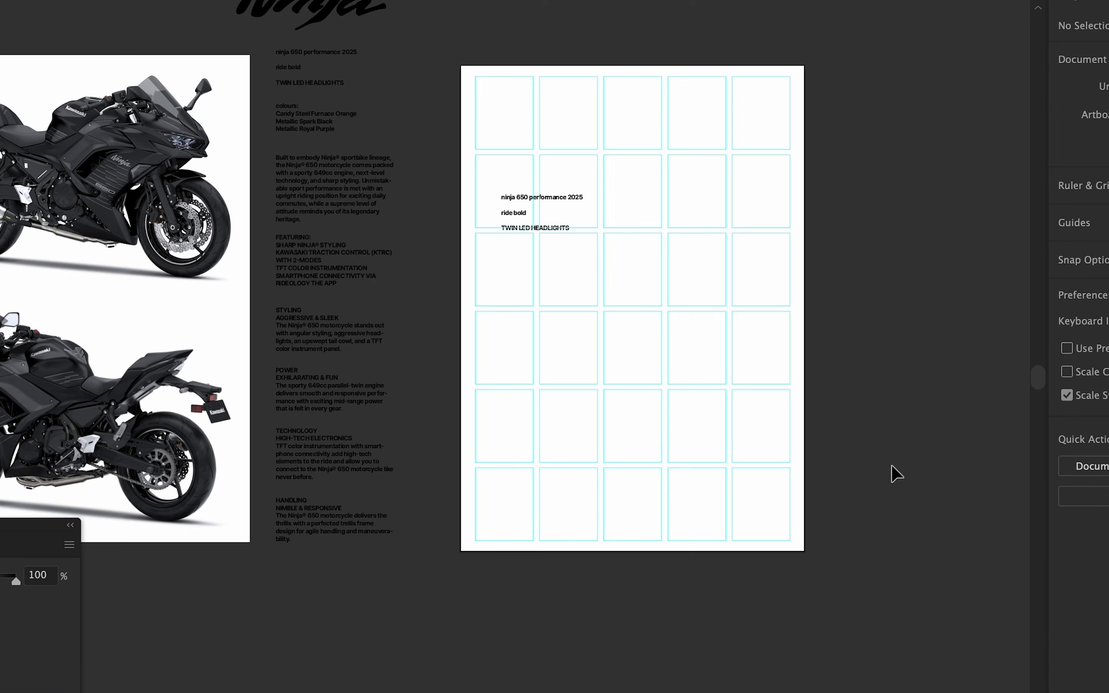
{"action": "scroll", "coordinate": [892, 474], "scroll_direction": "up", "scroll_amount": 4}
{"action": "left_click_drag", "start_coordinate": [656, 65], "coordinate": [633, 229]}
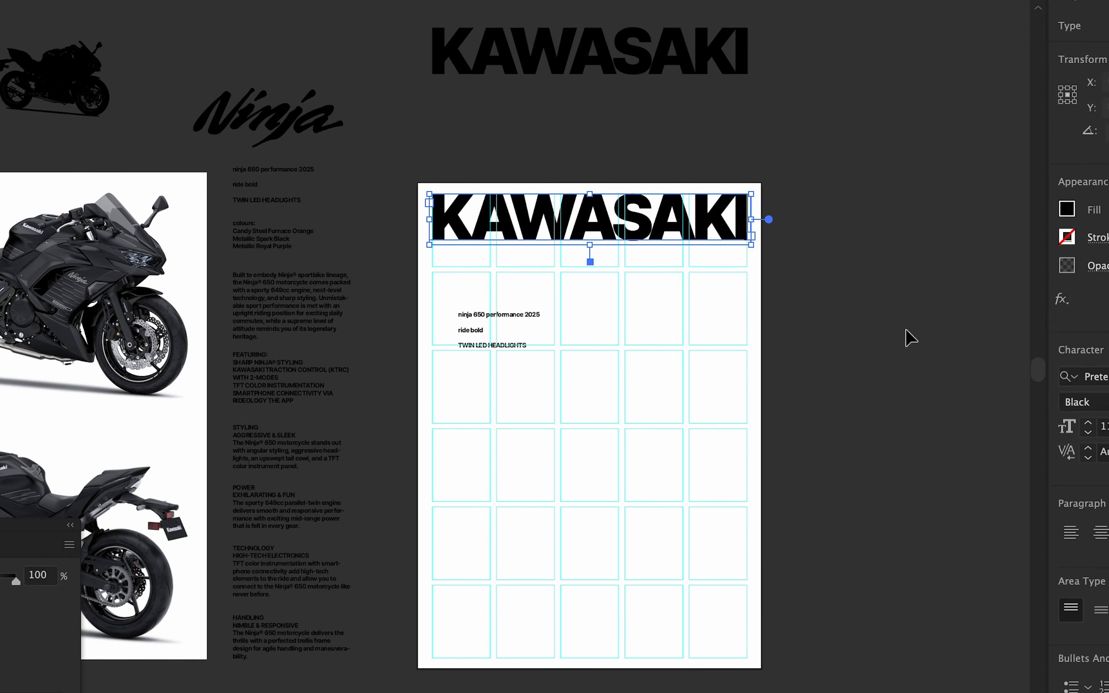
{"action": "left_click", "coordinate": [904, 339]}
Hide the grid layer briefly to examine the title on the plain page, and show the grid again.
{"action": "scroll", "coordinate": [523, 316], "scroll_direction": "up", "scroll_amount": 2}
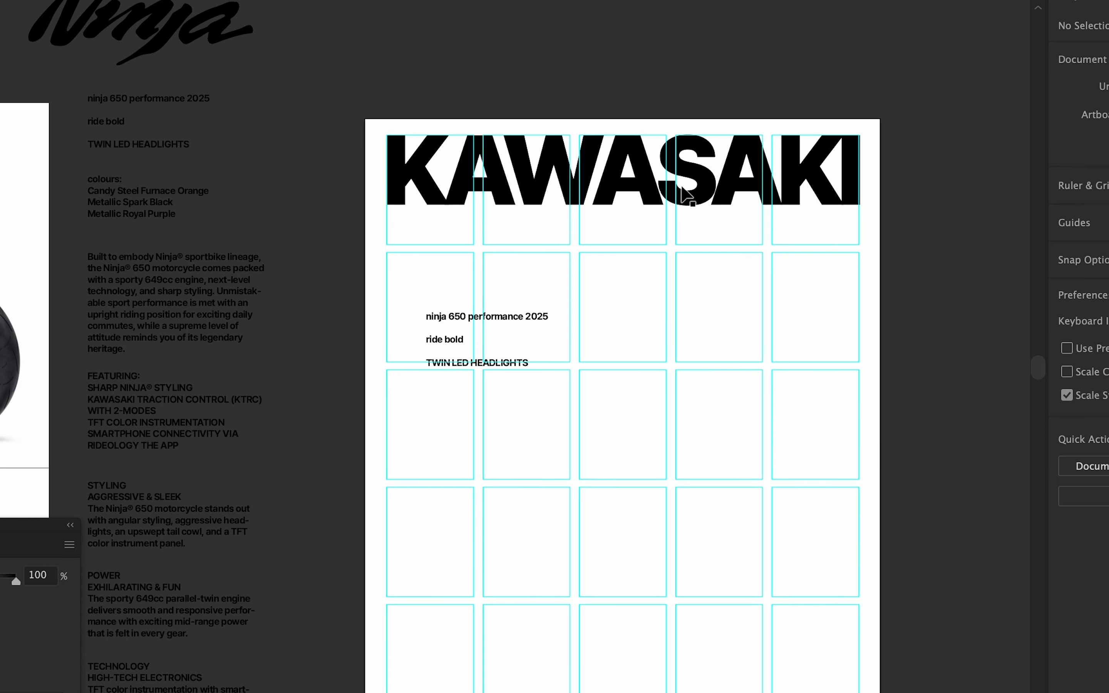
{"action": "key", "text": "F7"}
{"action": "left_click", "coordinate": [1073, 62]}
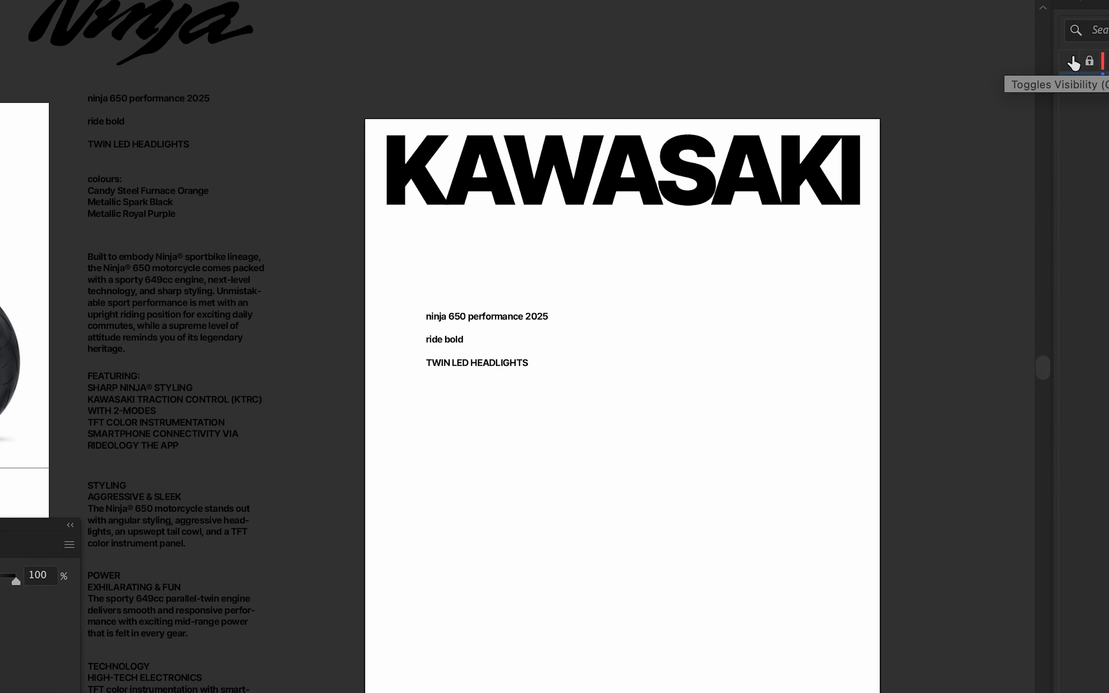
{"action": "left_click", "coordinate": [1072, 61]}
Place a scaled-down copy of the Ninja logo over the lower edge of the title, across the fourth and fifth columns.
{"action": "scroll", "coordinate": [596, 312], "scroll_direction": "right", "scroll_amount": 4}
{"action": "scroll", "coordinate": [504, 303], "scroll_direction": "down", "scroll_amount": 2}
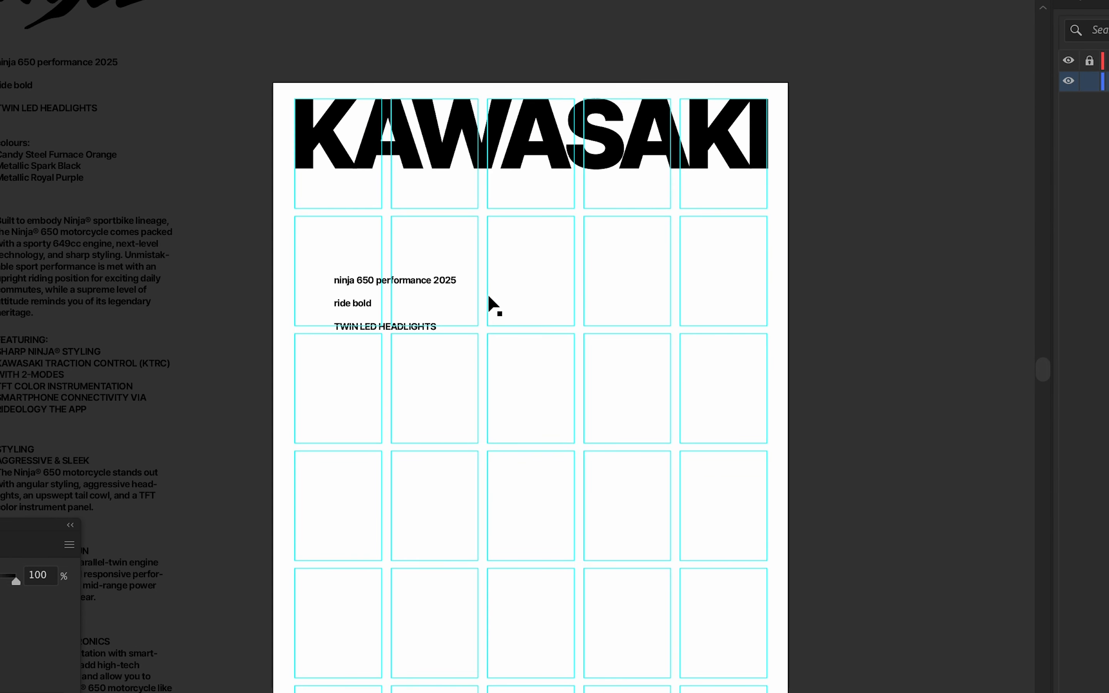
{"action": "scroll", "coordinate": [329, 309], "scroll_direction": "up", "scroll_amount": 1}
{"action": "scroll", "coordinate": [311, 302], "scroll_direction": "right", "scroll_amount": 3}
{"action": "scroll", "coordinate": [273, 300], "scroll_direction": "down", "scroll_amount": 1}
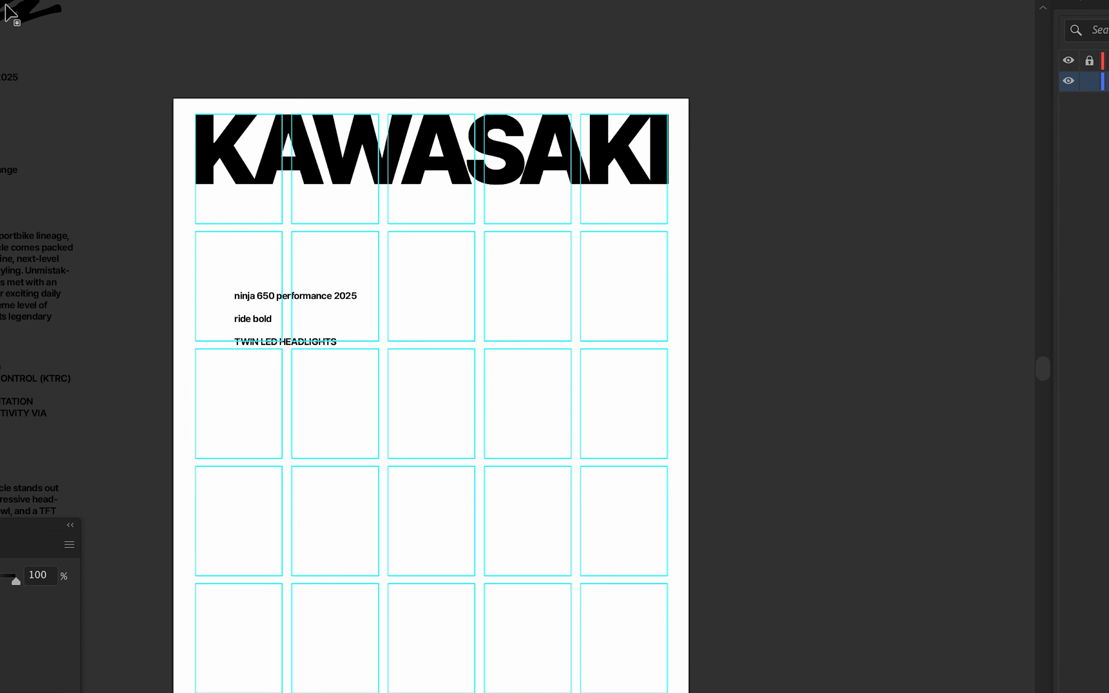
{"action": "left_click_drag", "start_coordinate": [8, 10], "coordinate": [616, 205]}
{"action": "scroll", "coordinate": [616, 208], "scroll_direction": "up", "scroll_amount": 1}
Duplicate the "ninja 650 performance 2025" text block into the fourth column and replace its wording with 650.
{"action": "left_click_drag", "start_coordinate": [220, 330], "coordinate": [576, 341]}
{"action": "double_click", "coordinate": [574, 339]}
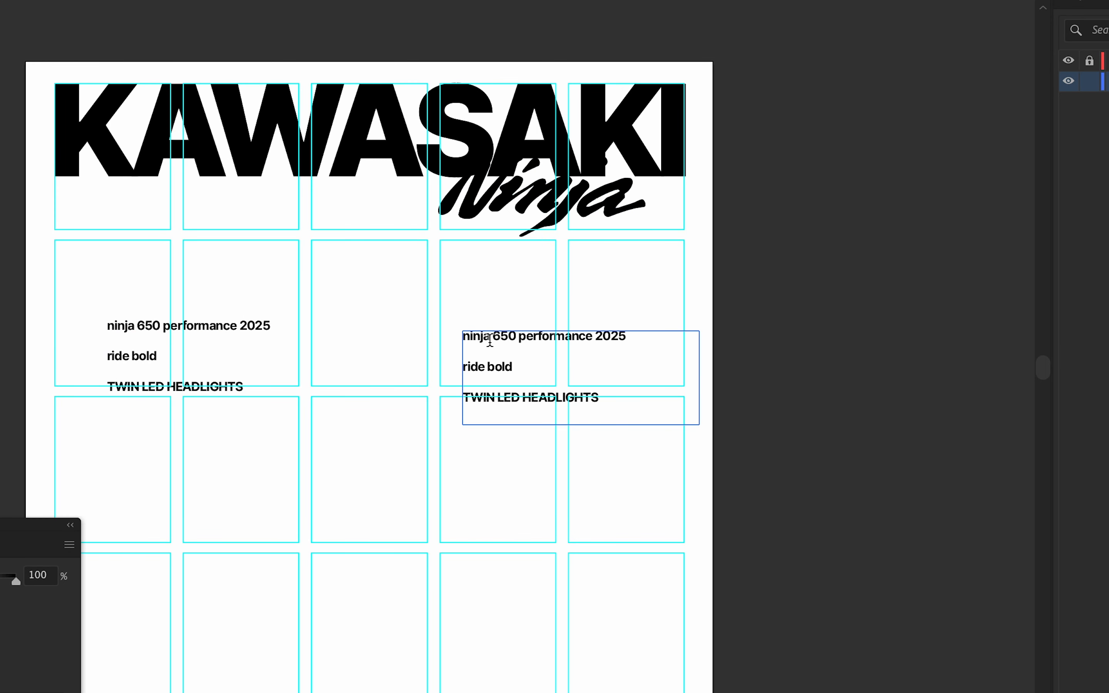
{"action": "double_click", "coordinate": [489, 337]}
{"action": "key", "text": "ctrl+a"}
{"action": "type", "text": "650"}
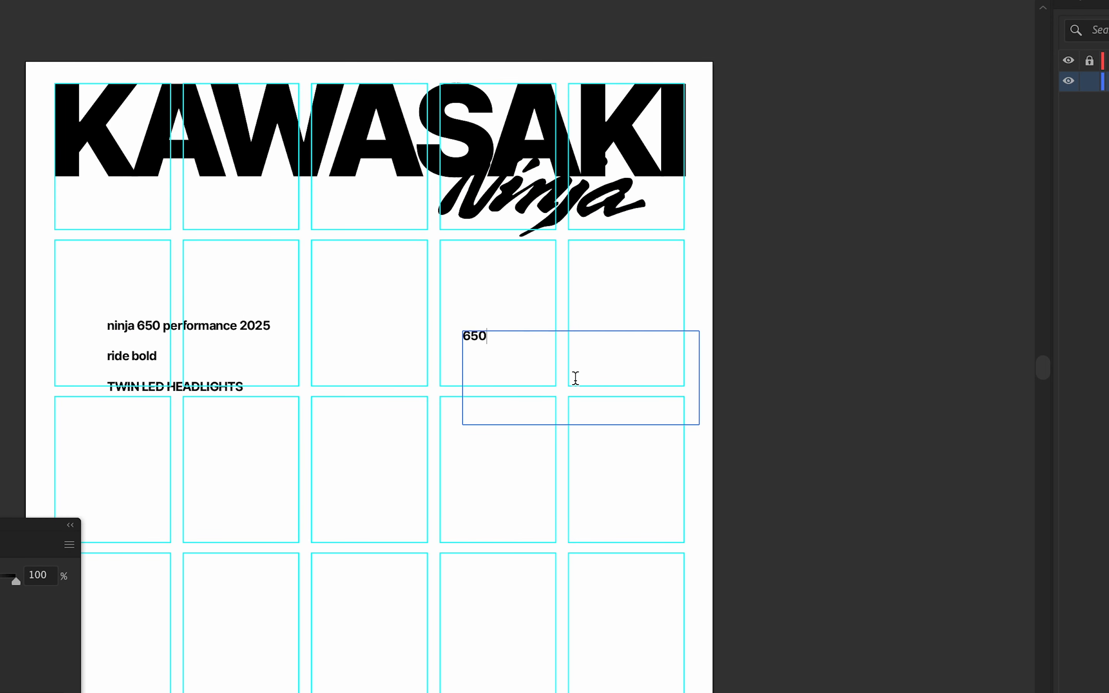
Enlarge the 650 text and place it directly after the Ninja logo's tail, ending at the grid's right edge.
{"action": "key", "text": "Escape"}
{"action": "left_click_drag", "start_coordinate": [701, 425], "coordinate": [729, 221]}
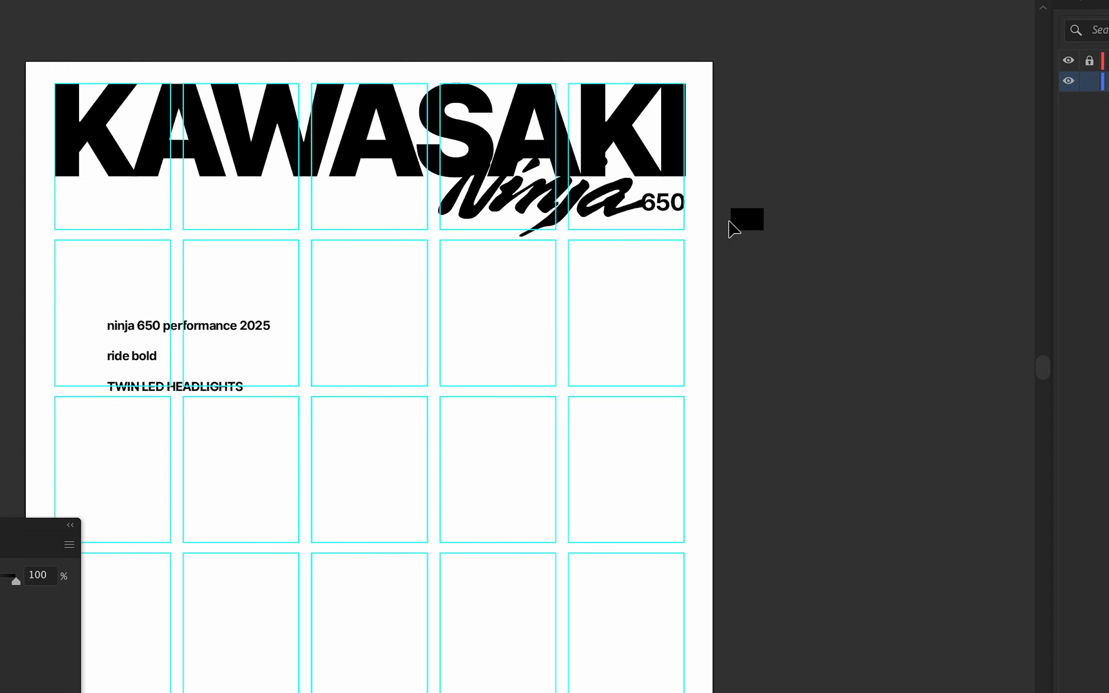
{"action": "scroll", "coordinate": [614, 211], "scroll_direction": "up", "scroll_amount": 3}
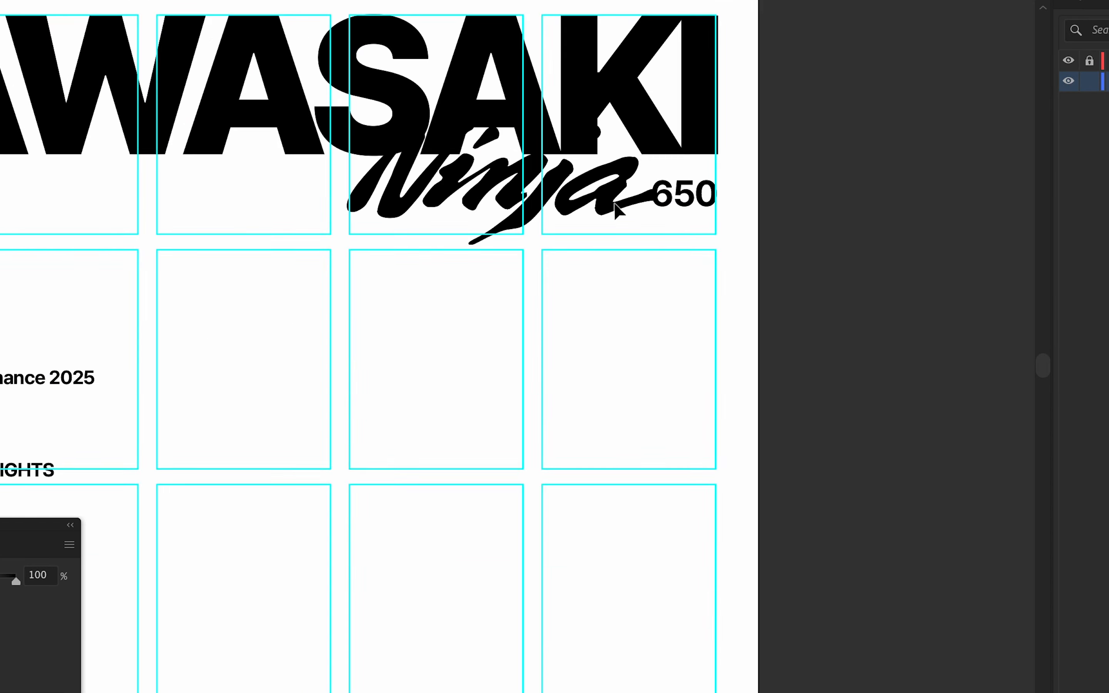
Give the Ninja logo a 1 pt white stroke aligned to the outside, separating it from the KAWASAKI title.
{"action": "left_click", "coordinate": [614, 201]}
{"action": "scroll", "coordinate": [603, 203], "scroll_direction": "down", "scroll_amount": 3}
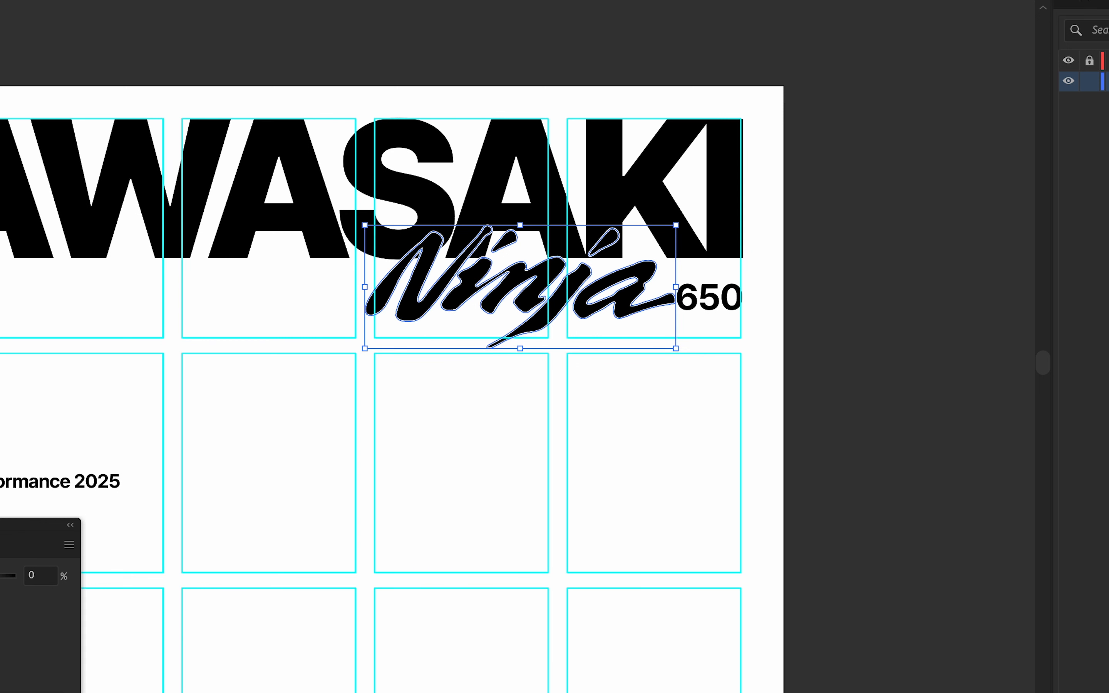
{"action": "left_click", "coordinate": [1083, 1]}
{"action": "left_click", "coordinate": [1101, 238]}
{"action": "left_click", "coordinate": [1020, 345]}
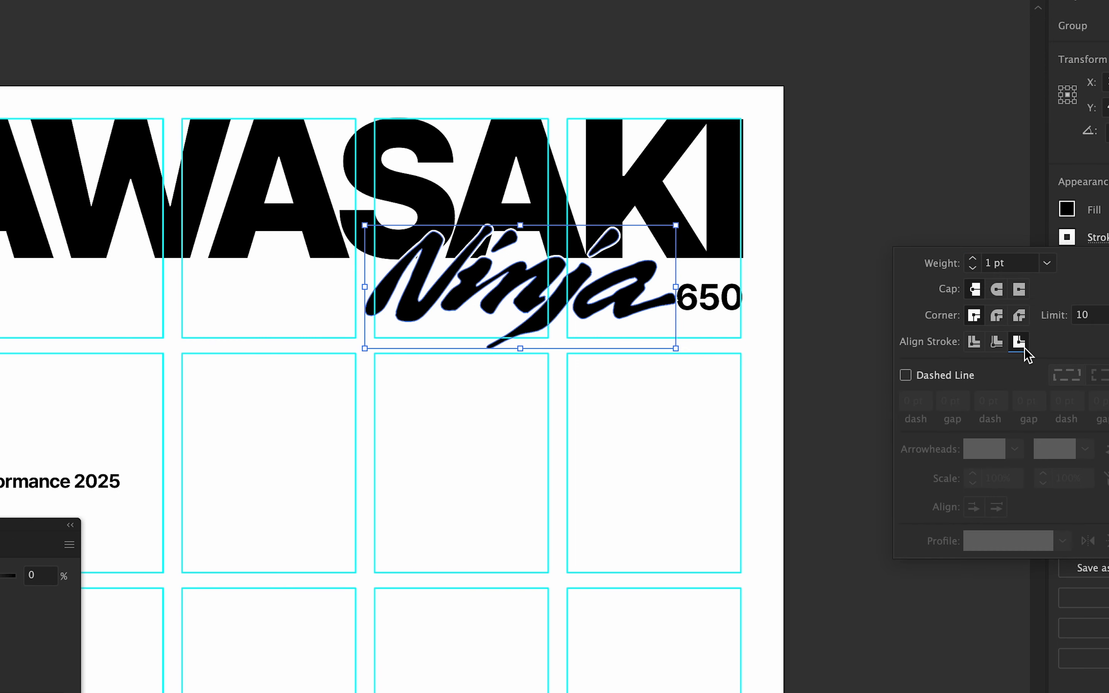
{"action": "left_click", "coordinate": [498, 323]}
{"action": "left_click", "coordinate": [541, 143]}
{"action": "left_click", "coordinate": [932, 207]}
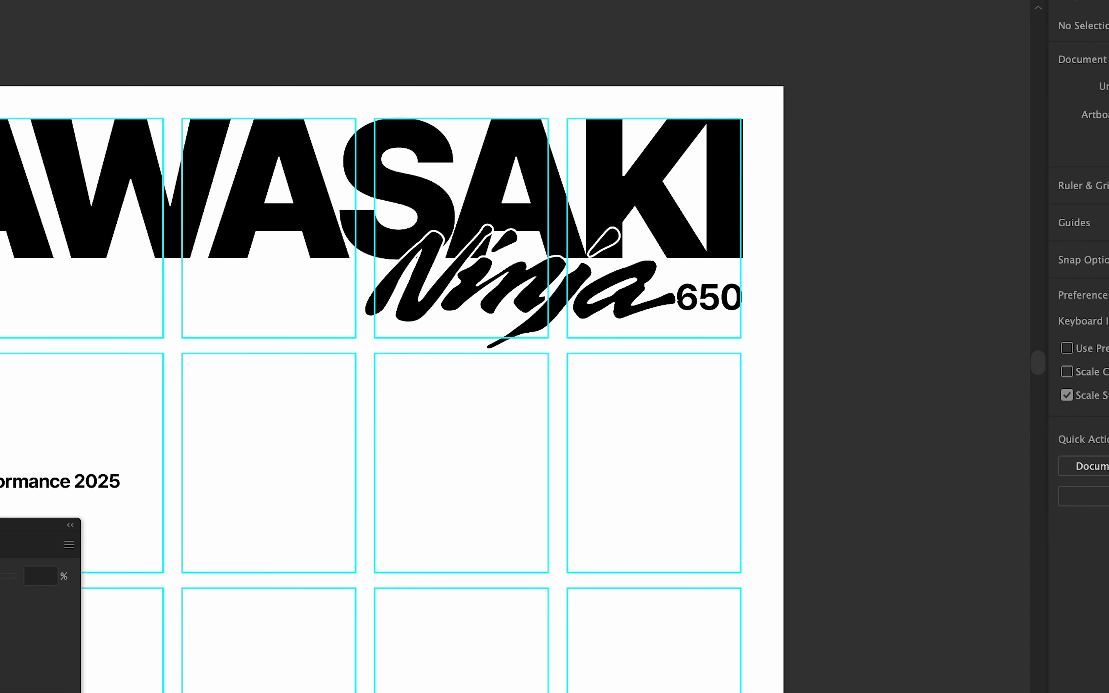
Hide the grid layer and bring the whole poster and its assets into view.
{"action": "left_click", "coordinate": [1106, 1]}
{"action": "left_click", "coordinate": [1068, 60]}
{"action": "scroll", "coordinate": [896, 211], "scroll_direction": "down", "scroll_amount": 8}
{"action": "left_click_drag", "start_coordinate": [898, 213], "coordinate": [910, 214]}
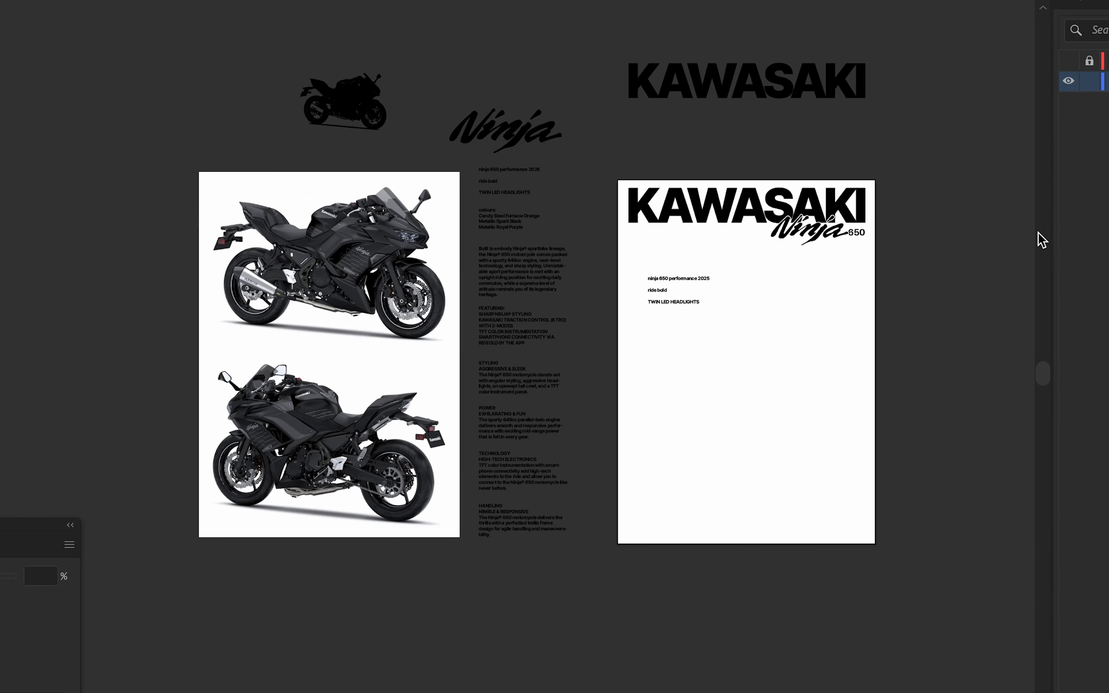
Examine how the outlined Ninja logo and the 650 text sit against the KAWASAKI title.
{"action": "scroll", "coordinate": [767, 273], "scroll_direction": "up", "scroll_amount": 10}
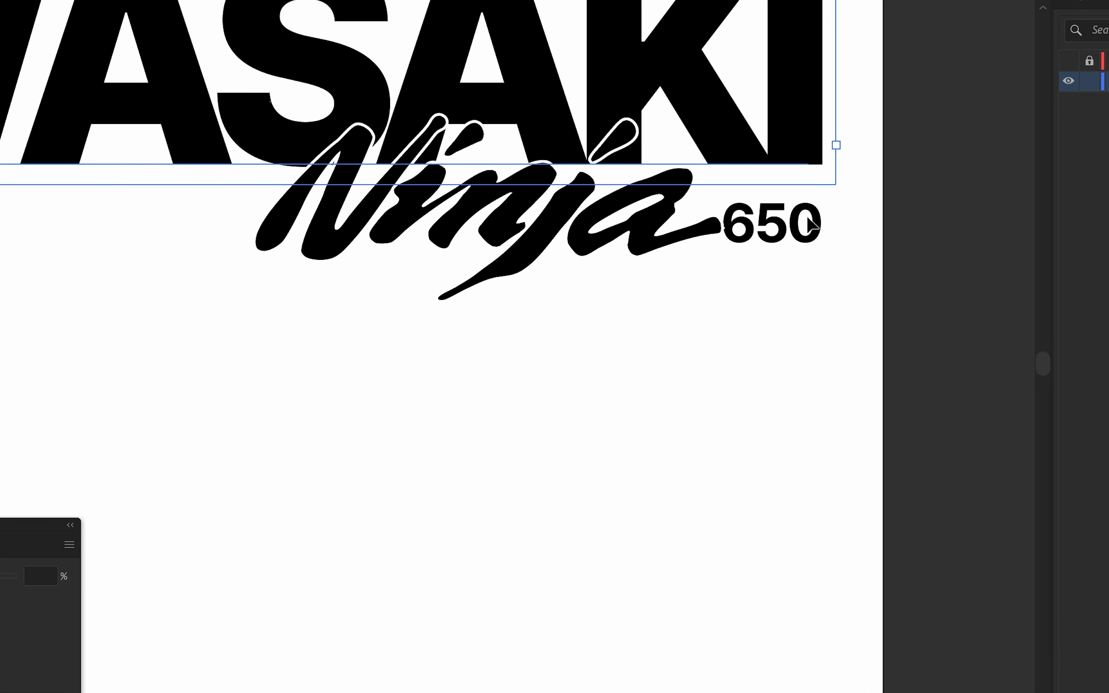
{"action": "left_click", "coordinate": [812, 225]}
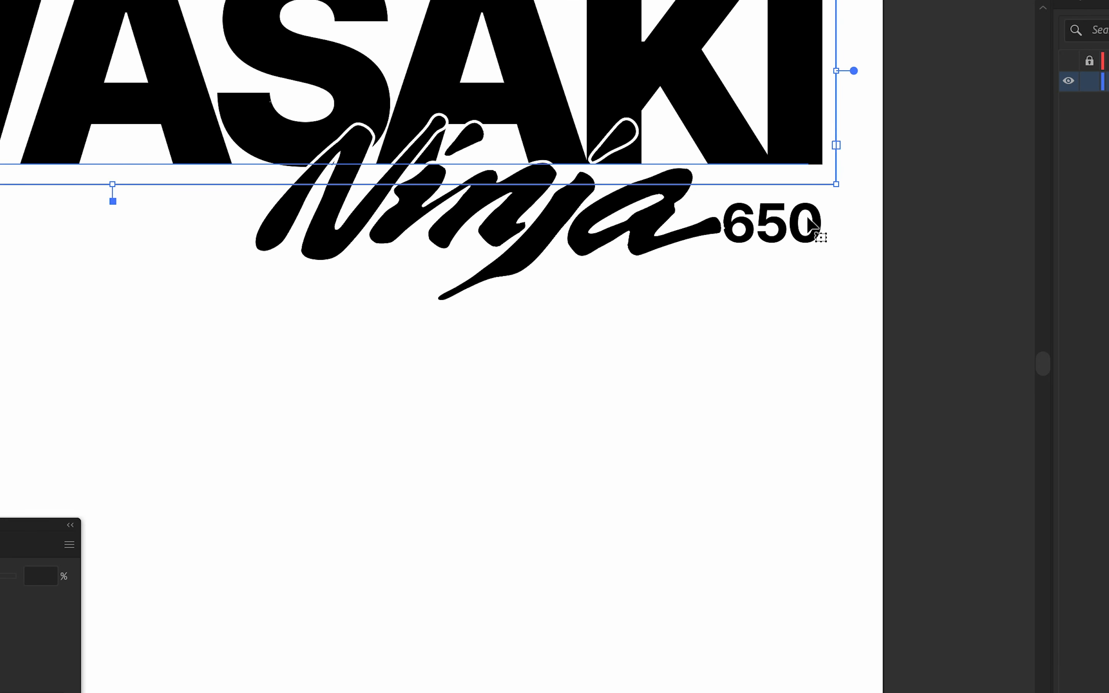
{"action": "left_click", "coordinate": [778, 234]}
{"action": "left_click", "coordinate": [764, 325]}
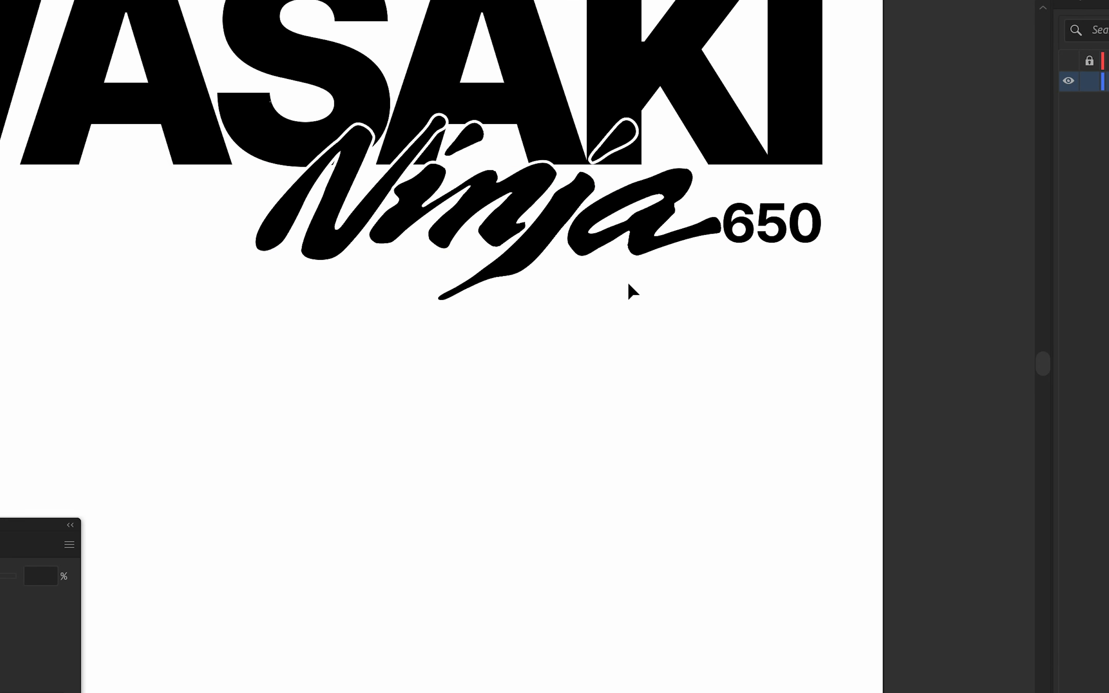
{"action": "scroll", "coordinate": [697, 319], "scroll_direction": "down", "scroll_amount": 3}
{"action": "left_click", "coordinate": [683, 293]}
{"action": "scroll", "coordinate": [430, 433], "scroll_direction": "down", "scroll_amount": 5}
{"action": "scroll", "coordinate": [435, 441], "scroll_direction": "left", "scroll_amount": 5}
{"action": "scroll", "coordinate": [435, 441], "scroll_direction": "down", "scroll_amount": 2}
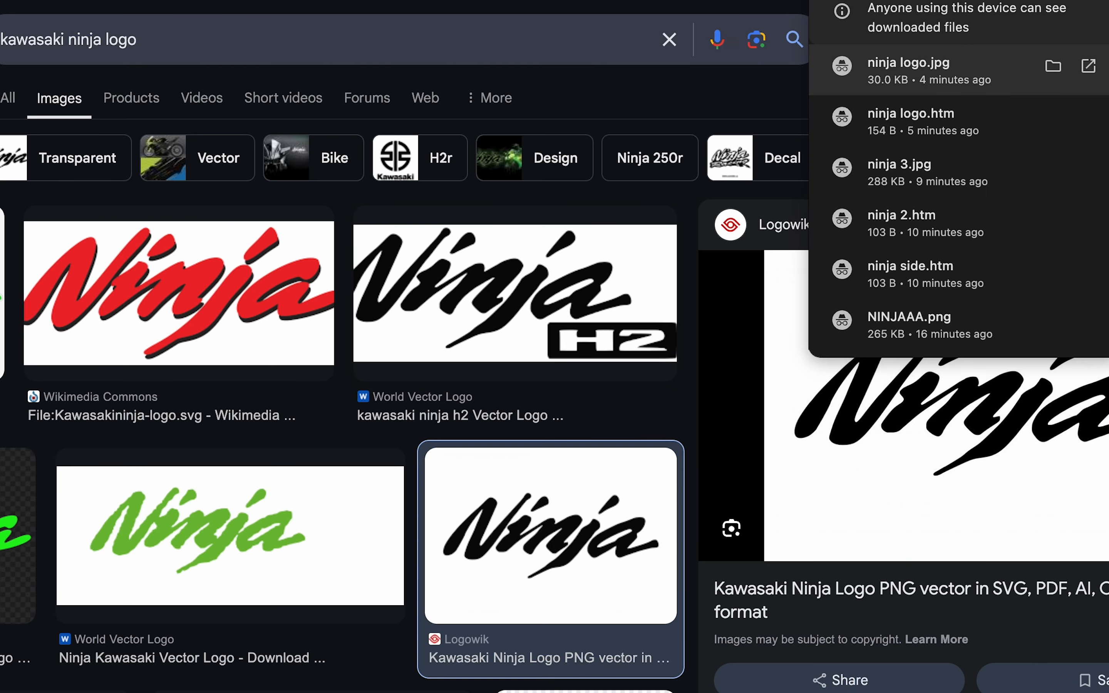
In the browser's "kawasaki ninja logo" image results, copy the green Ninja vinyl sticker image and switch back to Illustrator.
{"action": "key", "text": "Escape"}
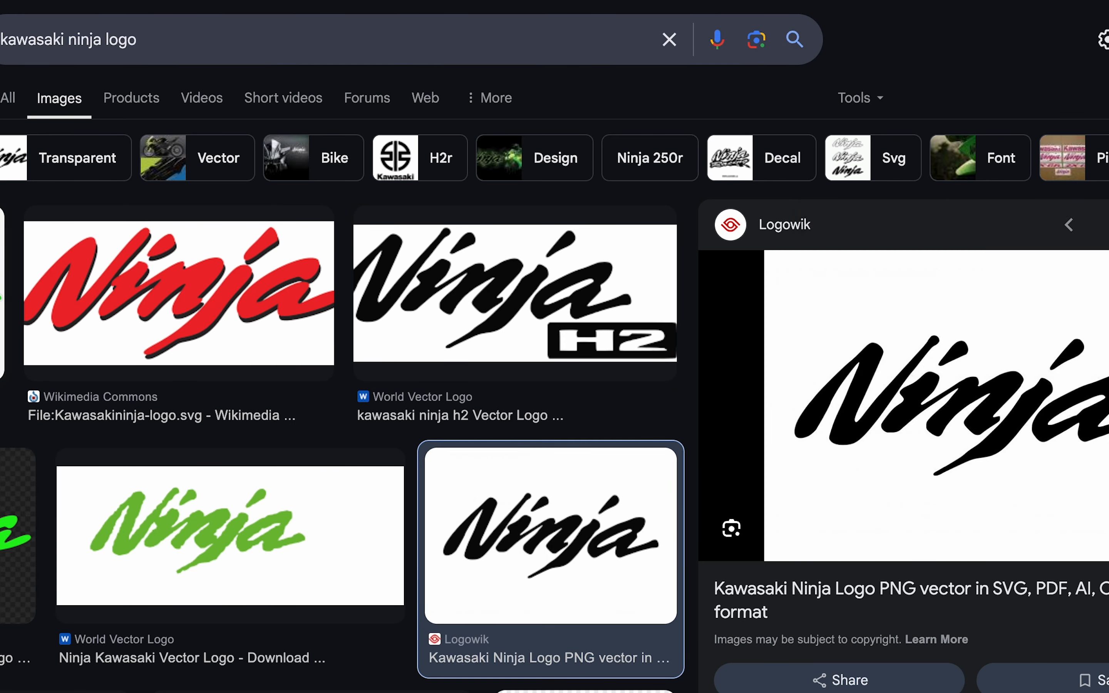
{"action": "left_click", "coordinate": [5, 316]}
{"action": "right_click", "coordinate": [933, 393]}
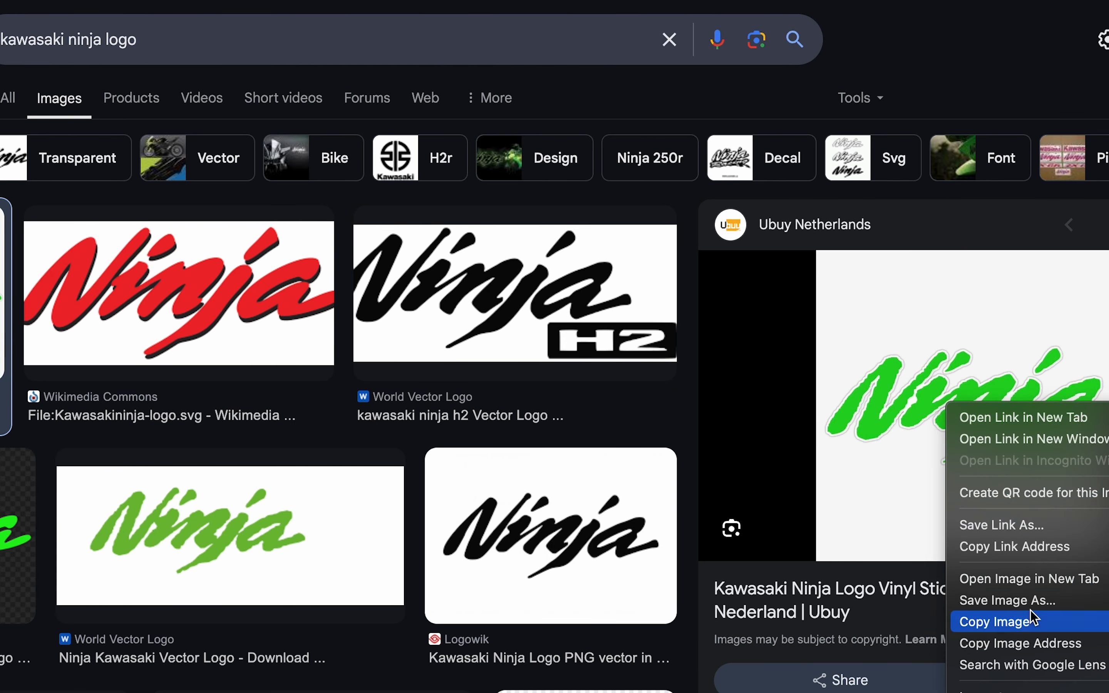
{"action": "left_click", "coordinate": [1027, 621]}
{"action": "key", "text": "super+Tab"}
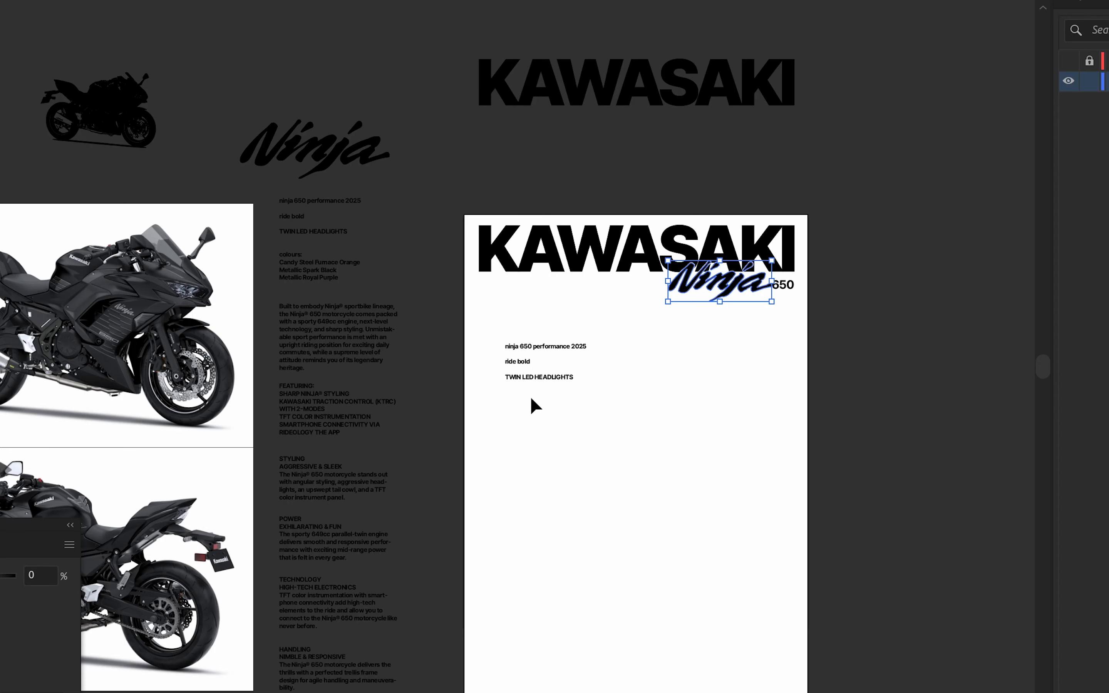
Paste the green Ninja logo image and place it at a reduced size beside the artboard's right edge.
{"action": "key", "text": "super+v"}
{"action": "left_click_drag", "start_coordinate": [748, 364], "coordinate": [552, 363]}
{"action": "left_click_drag", "start_coordinate": [545, 384], "coordinate": [1032, 224]}
{"action": "scroll", "coordinate": [799, 282], "scroll_direction": "right", "scroll_amount": 3}
Draw a small square swatch below the pasted logo, filled with the logo's sampled green, and delete the reference image.
{"action": "key", "text": "m"}
{"action": "left_click_drag", "start_coordinate": [729, 360], "coordinate": [764, 394]}
{"action": "key", "text": "i"}
{"action": "left_click", "coordinate": [761, 243]}
{"action": "key", "text": "v"}
{"action": "left_click", "coordinate": [813, 281]}
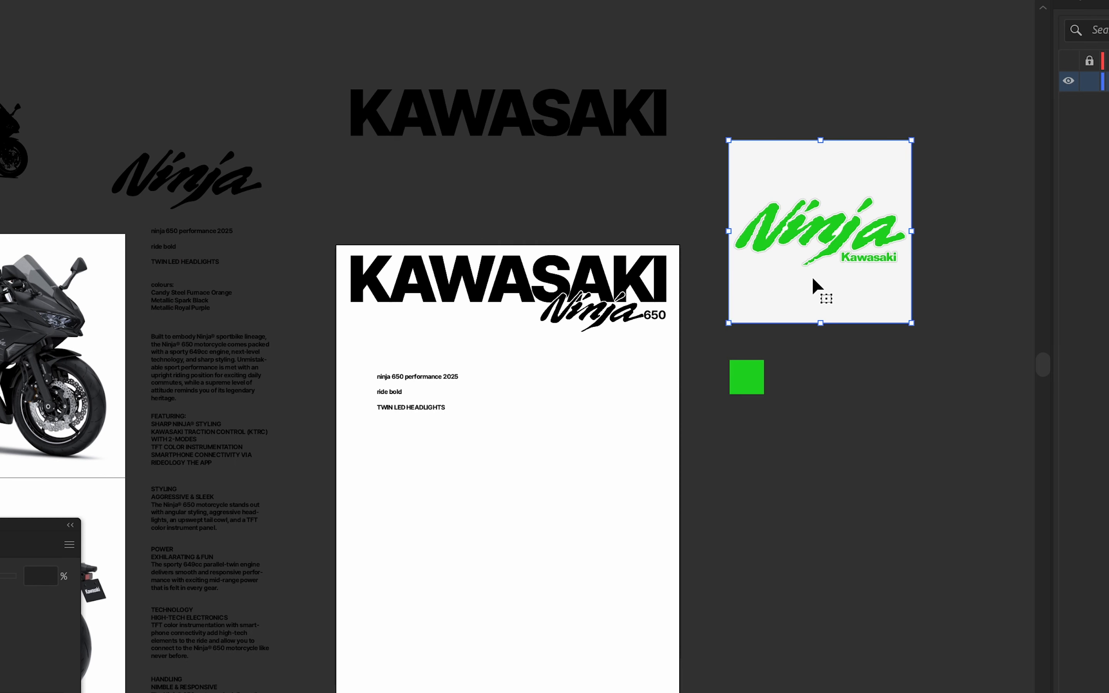
{"action": "key", "text": "Delete"}
Copy the hex colour 22d521 from the green square's fill.
{"action": "scroll", "coordinate": [658, 265], "scroll_direction": "up", "scroll_amount": 5}
{"action": "left_click", "coordinate": [569, 252]}
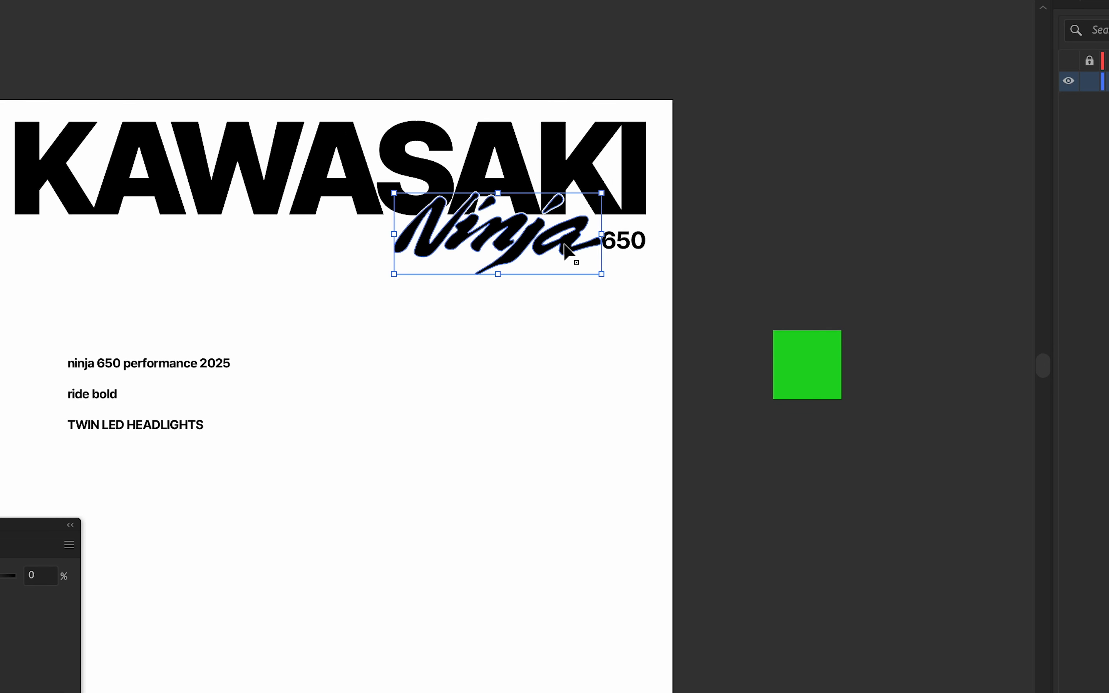
{"action": "left_click", "coordinate": [808, 364]}
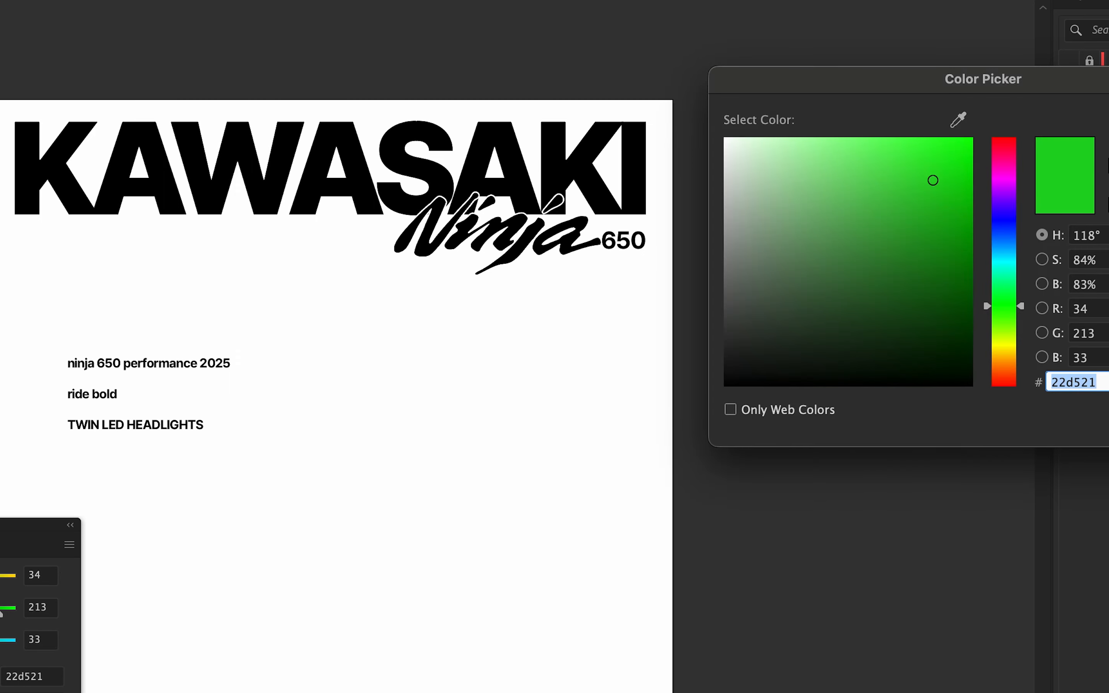
{"action": "key", "text": "Return"}
Try to fill the Ninja logo on the poster with the hex colour 22d521.
{"action": "left_click", "coordinate": [477, 239]}
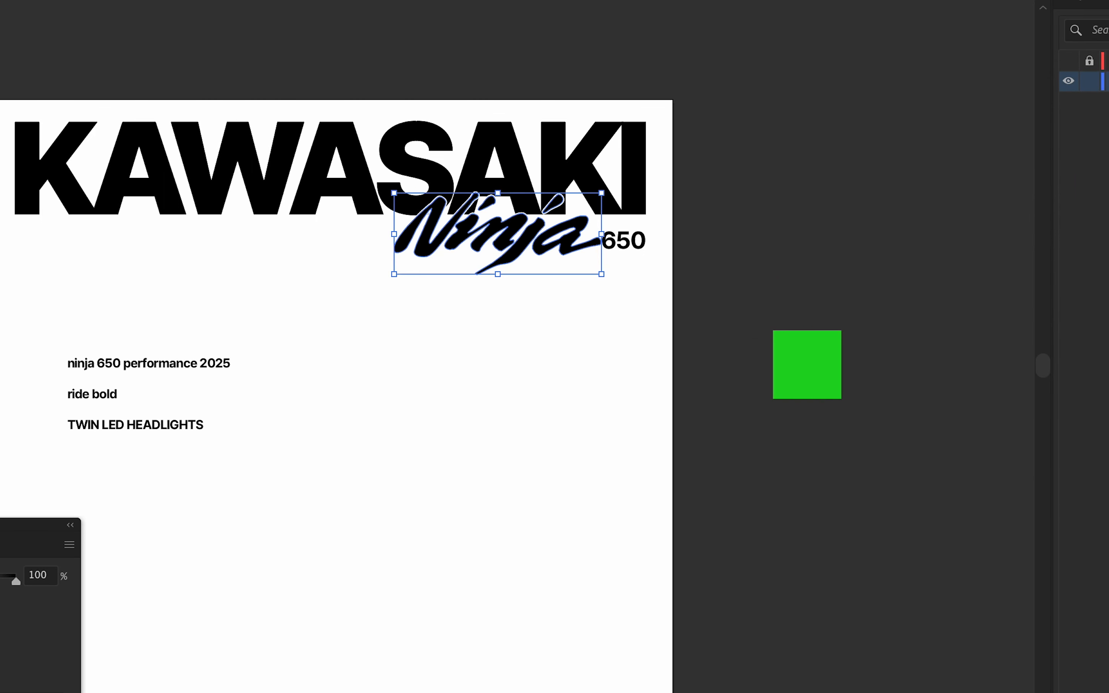
{"action": "key", "text": "super+v"}
{"action": "key", "text": "Return"}
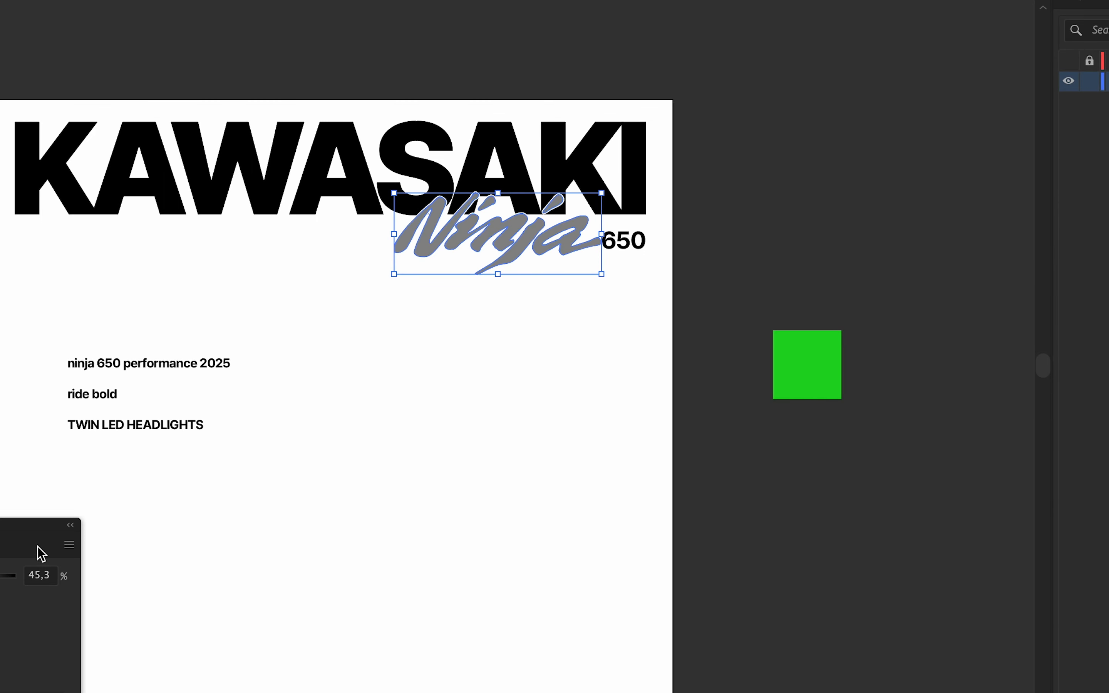
{"action": "left_click", "coordinate": [69, 546]}
{"action": "left_click", "coordinate": [477, 450]}
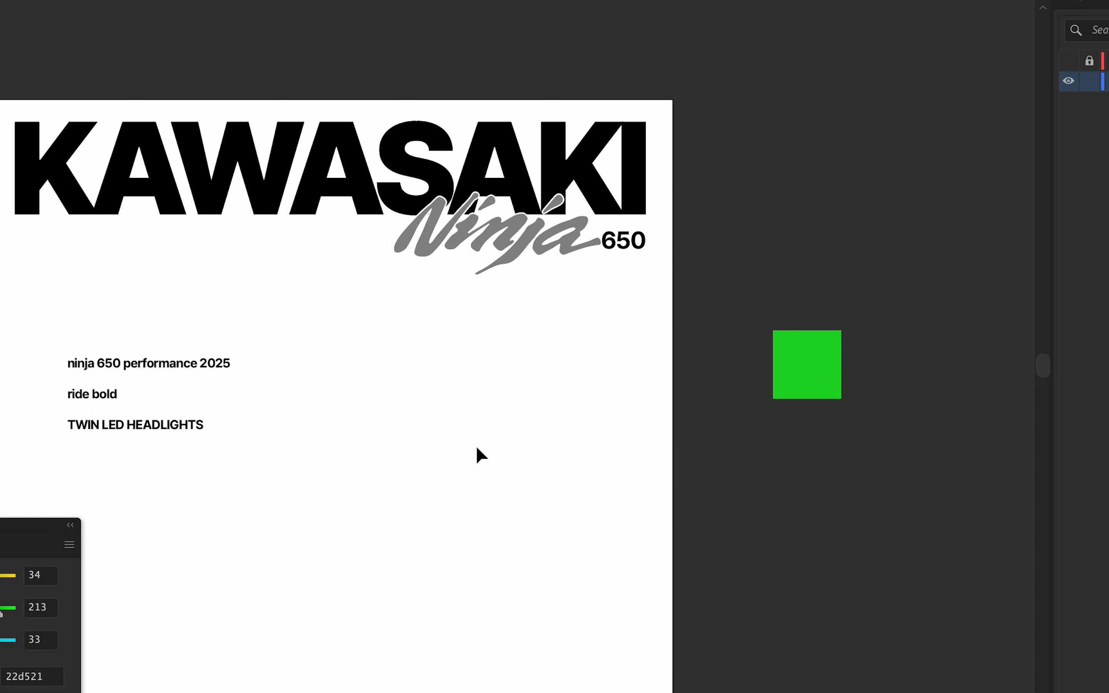
Switch the Ninja logo's colour mode to RGB and fill the logo with green 22d521.
{"action": "left_click", "coordinate": [437, 243]}
{"action": "key", "text": "super+v"}
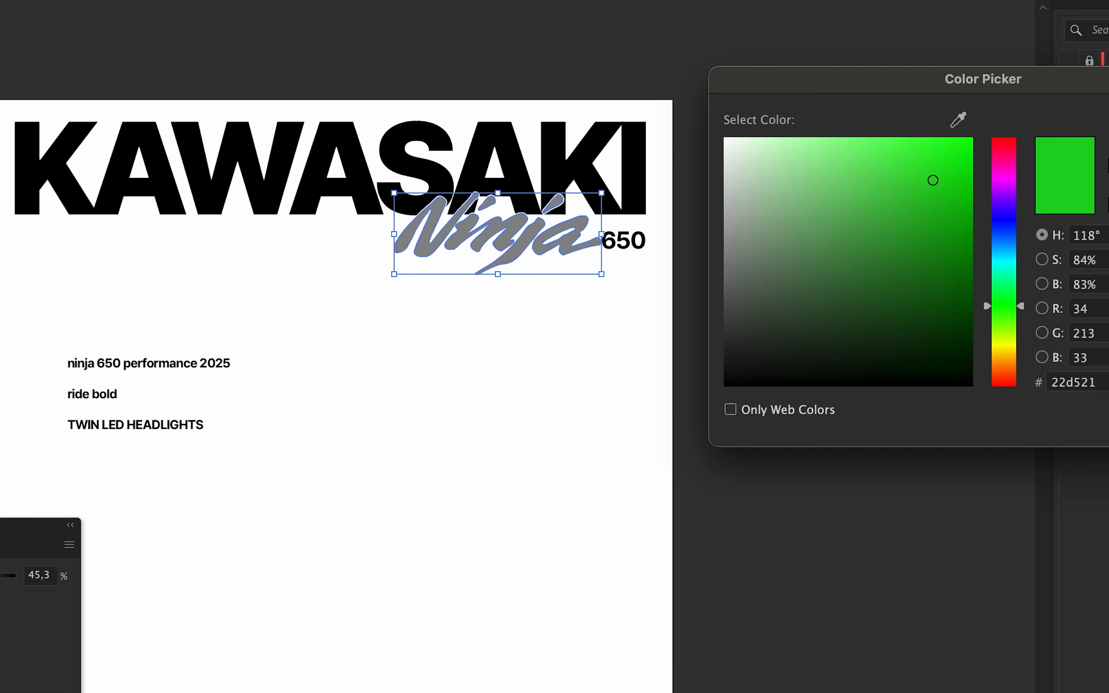
{"action": "key", "text": "Return"}
{"action": "left_click", "coordinate": [69, 545]}
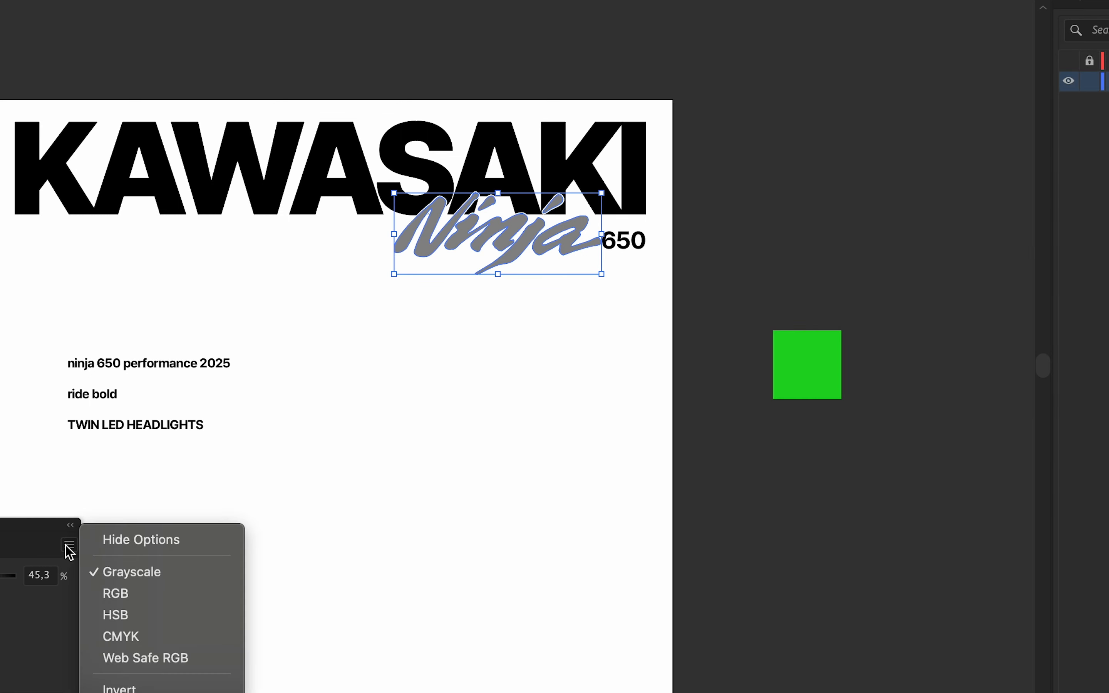
{"action": "left_click", "coordinate": [134, 599]}
{"action": "left_click", "coordinate": [546, 425]}
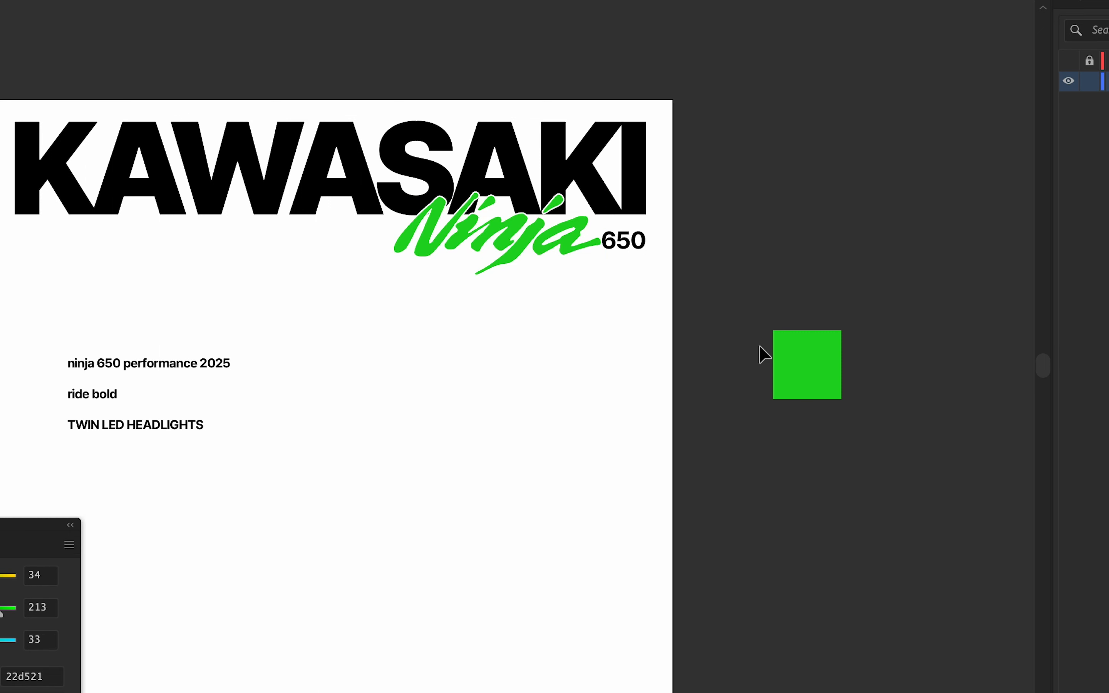
Fill the small 650 text beside the Ninja logo with the green sampled from the square swatch.
{"action": "left_click", "coordinate": [624, 241]}
{"action": "scroll", "coordinate": [721, 290], "scroll_direction": "left", "scroll_amount": 3}
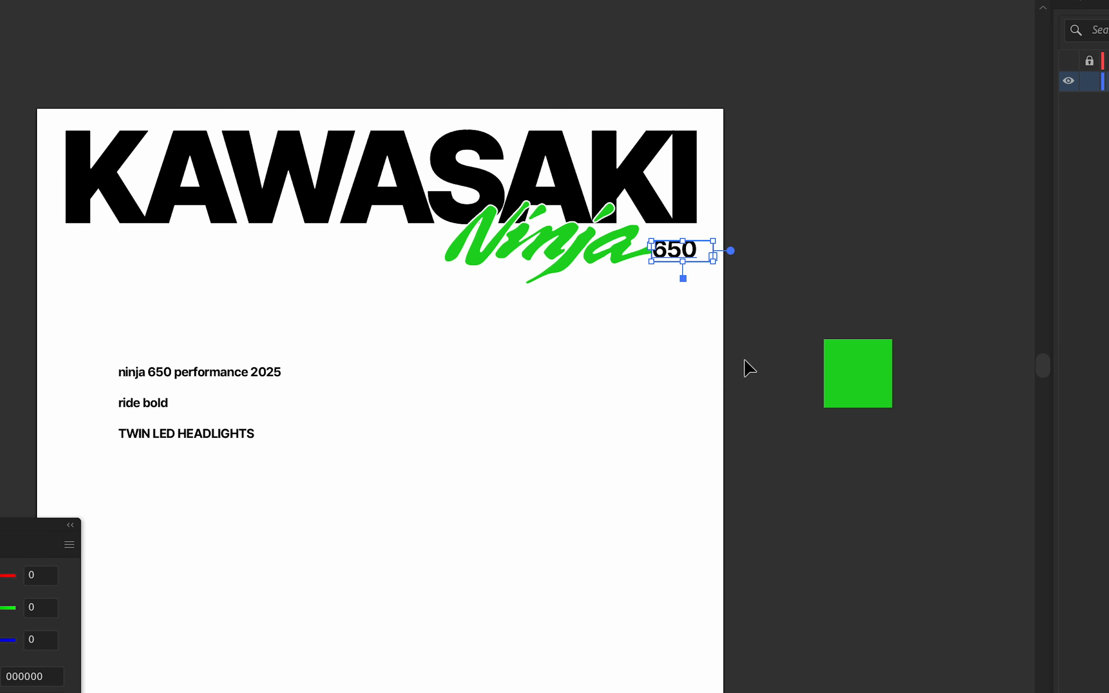
{"action": "key", "text": "i"}
{"action": "left_click", "coordinate": [873, 369]}
{"action": "key", "text": "v"}
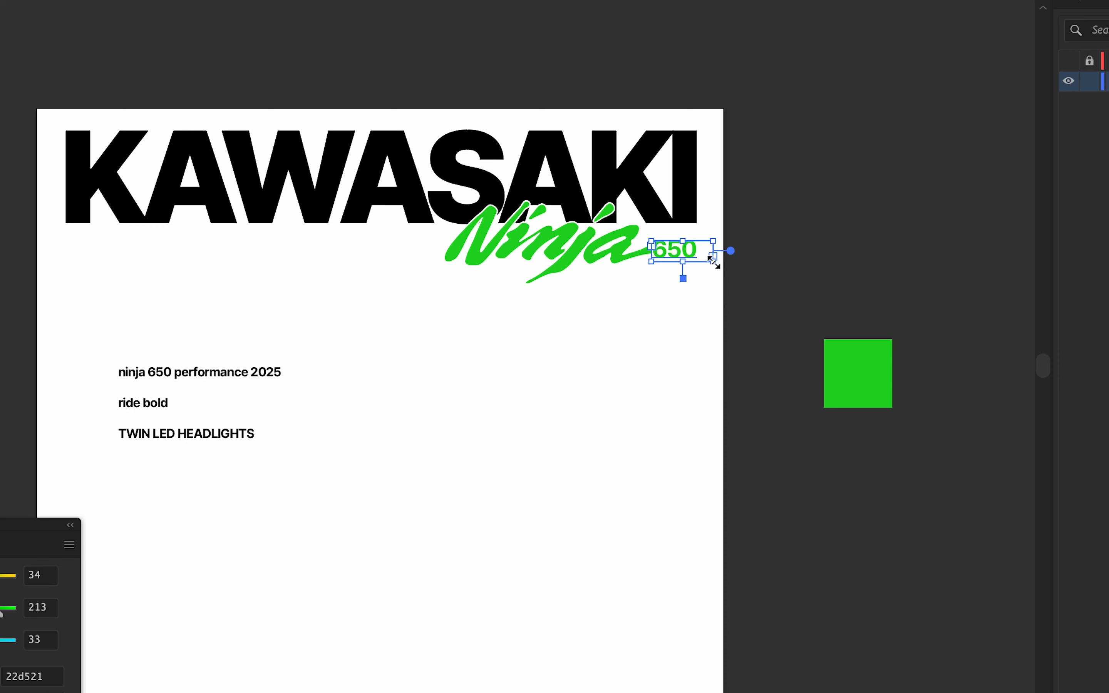
Rotate the green 650 to read upward and fit it inside the foot of KAWASAKI's final I, using a small green square as spacer.
{"action": "mouse_move", "coordinate": [713, 262]}
{"action": "left_mouse_down"}
{"action": "mouse_move", "coordinate": [627, 317]}
{"action": "mouse_move", "coordinate": [614, 164]}
{"action": "left_mouse_up"}
{"action": "scroll", "coordinate": [730, 265], "scroll_direction": "up", "scroll_amount": 1}
{"action": "key", "text": "m"}
{"action": "left_click", "coordinate": [588, 285], "text": "shift"}
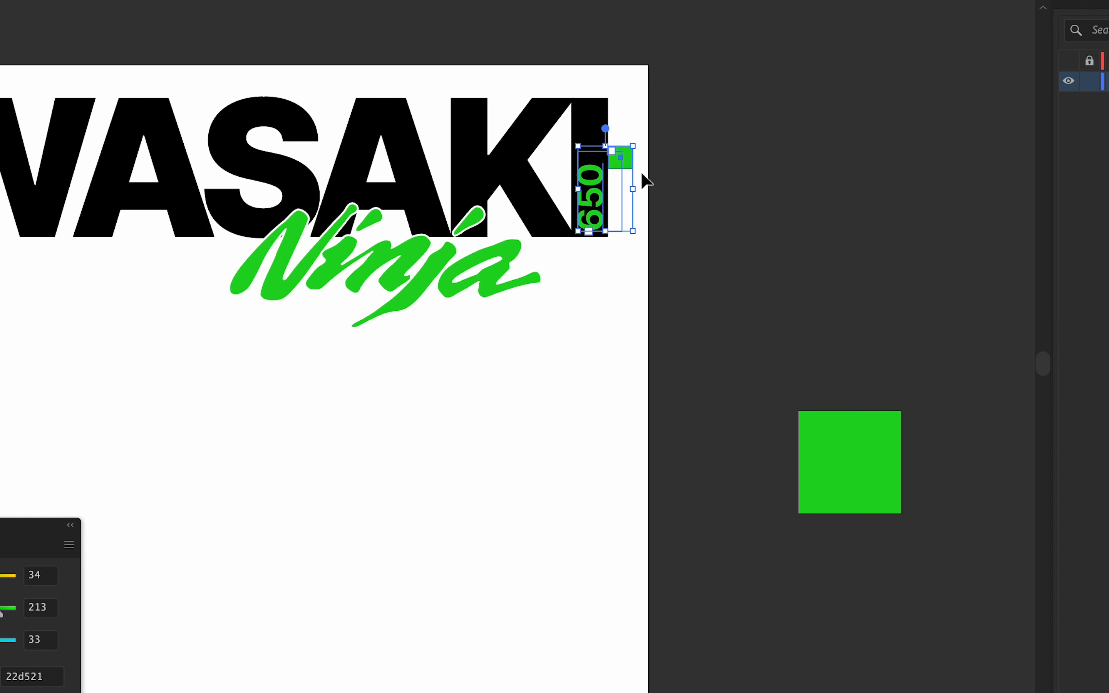
{"action": "left_click_drag", "start_coordinate": [634, 236], "coordinate": [598, 202]}
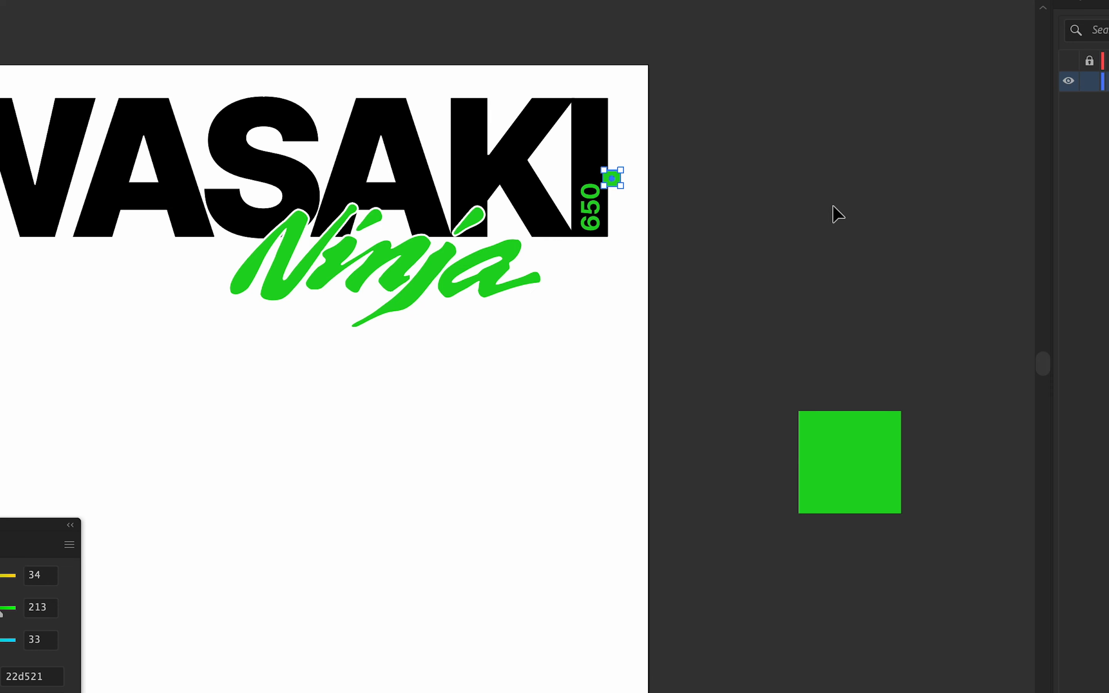
{"action": "left_click", "coordinate": [816, 204]}
Move the Ninja logo to the grid's right edge, checking against the grid layer, and clear the green swatch from beside the artboard.
{"action": "scroll", "coordinate": [812, 203], "scroll_direction": "down", "scroll_amount": 6}
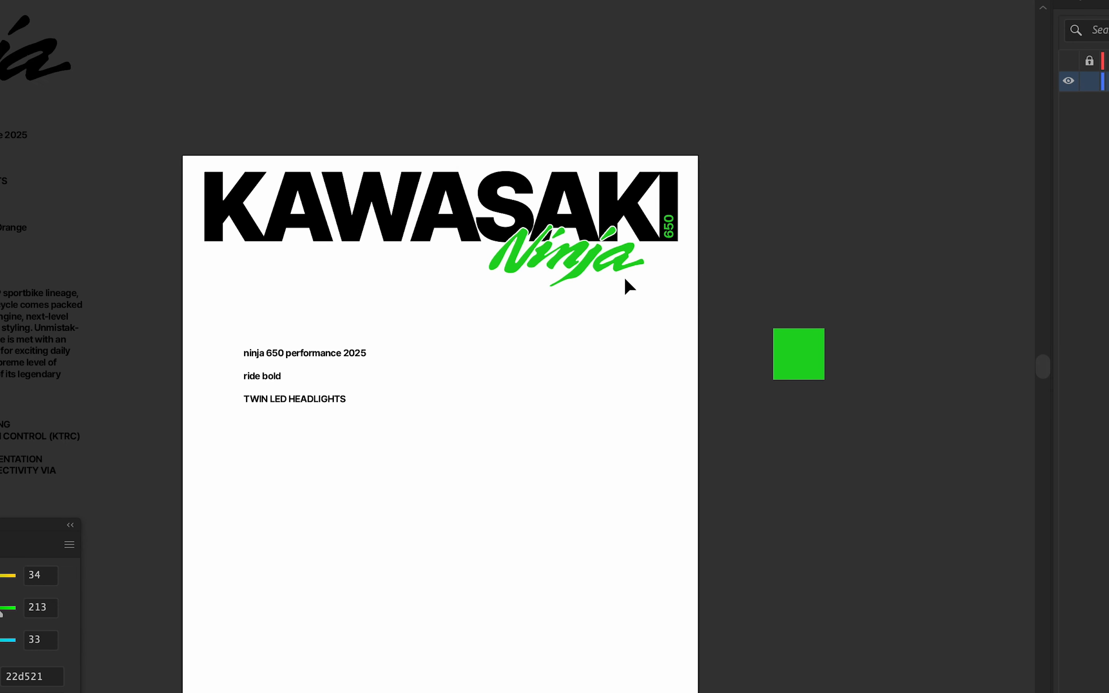
{"action": "scroll", "coordinate": [626, 284], "scroll_direction": "up", "scroll_amount": 3}
{"action": "left_click_drag", "start_coordinate": [639, 260], "coordinate": [664, 261]}
{"action": "left_click", "coordinate": [1069, 60]}
{"action": "scroll", "coordinate": [797, 296], "scroll_direction": "up", "scroll_amount": 3}
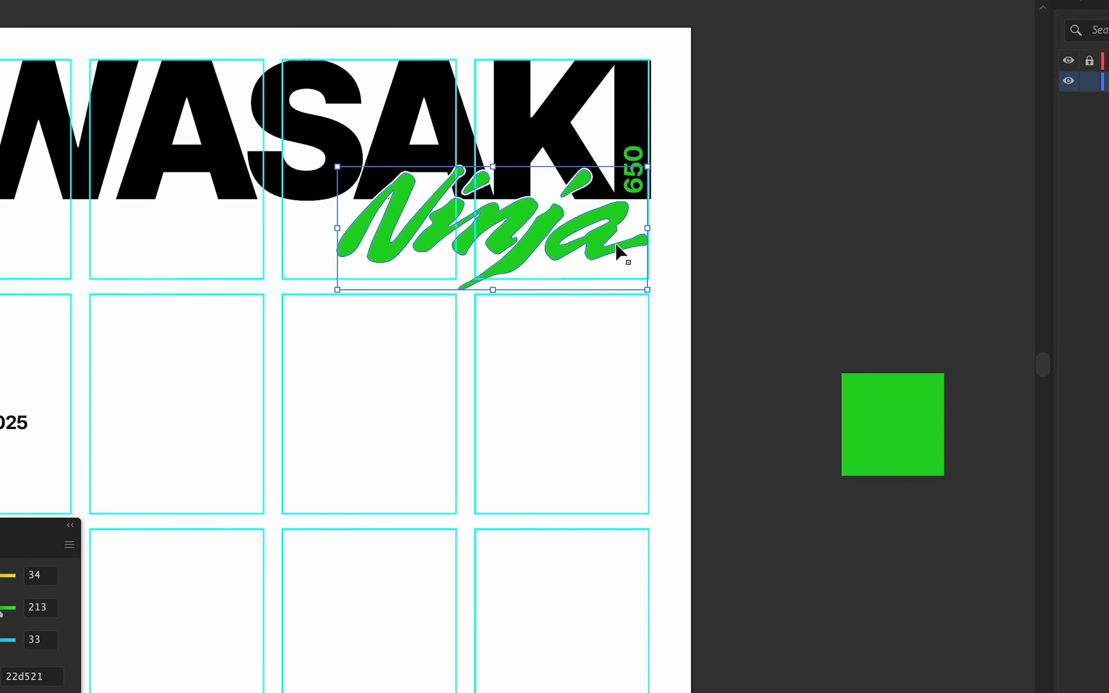
{"action": "left_click", "coordinate": [1064, 70]}
{"action": "scroll", "coordinate": [880, 257], "scroll_direction": "down", "scroll_amount": 5}
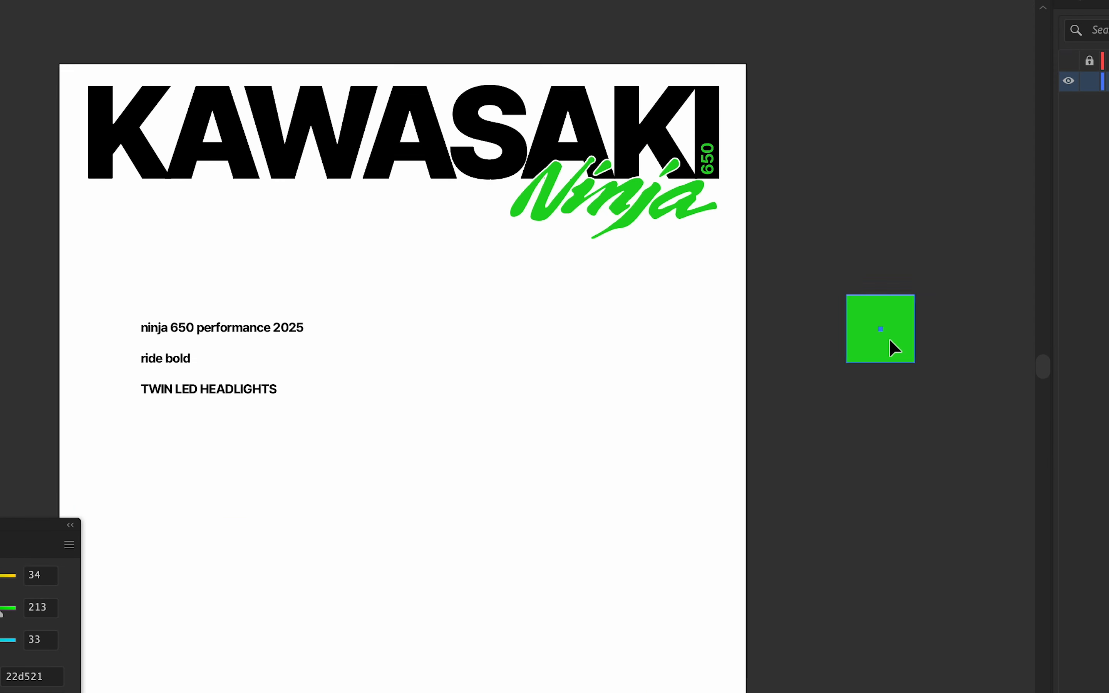
{"action": "left_click", "coordinate": [890, 339]}
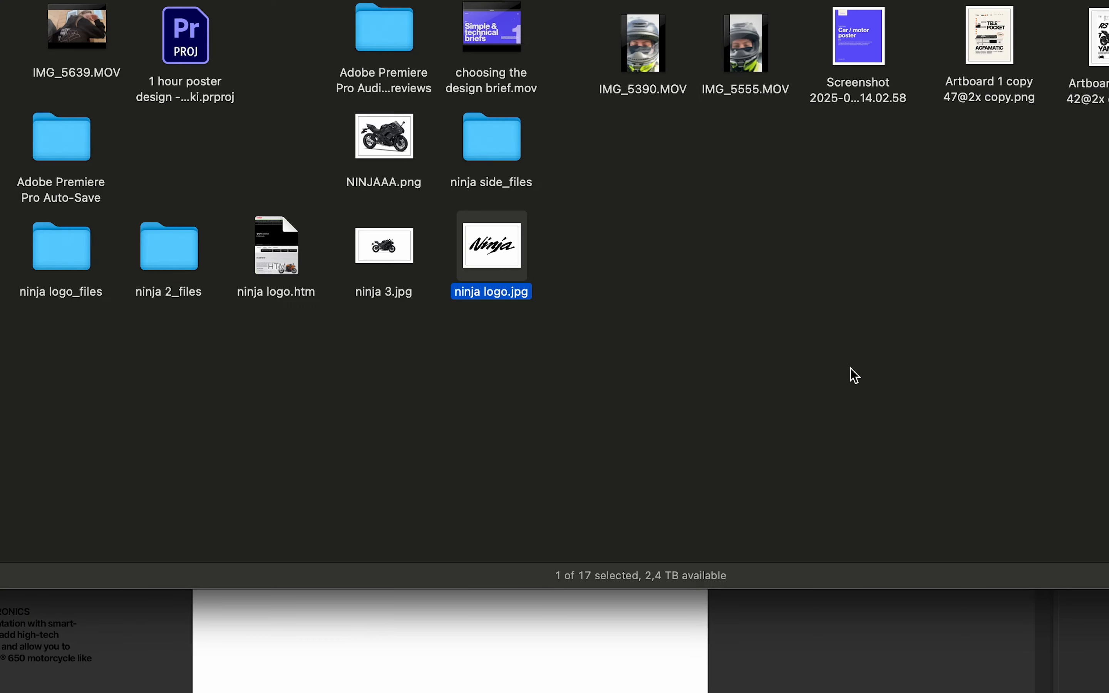
Switch to Finder, preview the reference poster image and return to the Illustrator poster.
{"action": "left_click", "coordinate": [1105, 64]}
{"action": "key", "text": "space"}
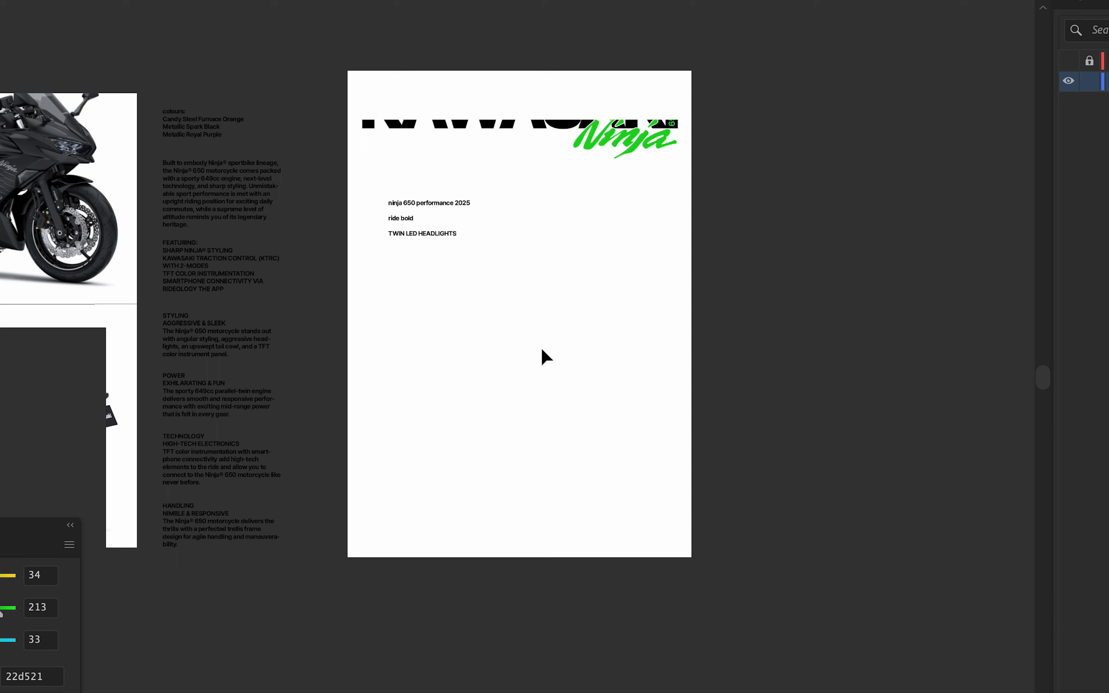
{"action": "scroll", "coordinate": [459, 270], "scroll_direction": "left", "scroll_amount": 2}
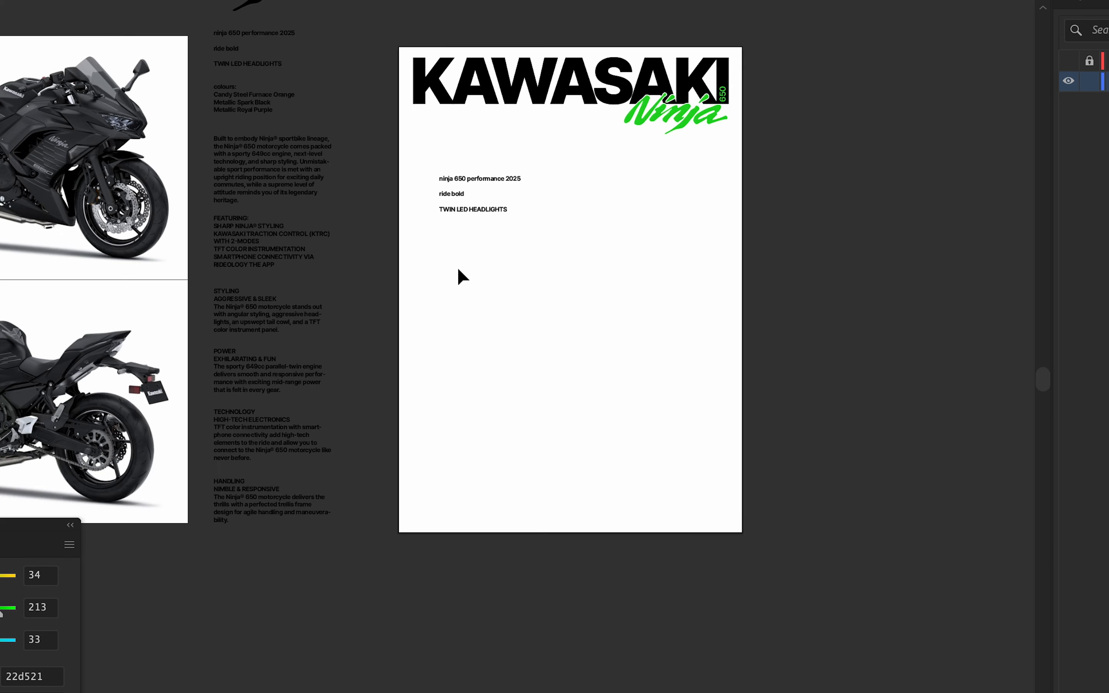
Duplicate the KAWASAKI title straight down to the poster's bottom margin and replace the copy's text with 650.
{"action": "scroll", "coordinate": [459, 269], "scroll_direction": "up", "scroll_amount": 4}
{"action": "left_click_drag", "start_coordinate": [521, 185], "coordinate": [543, 589]}
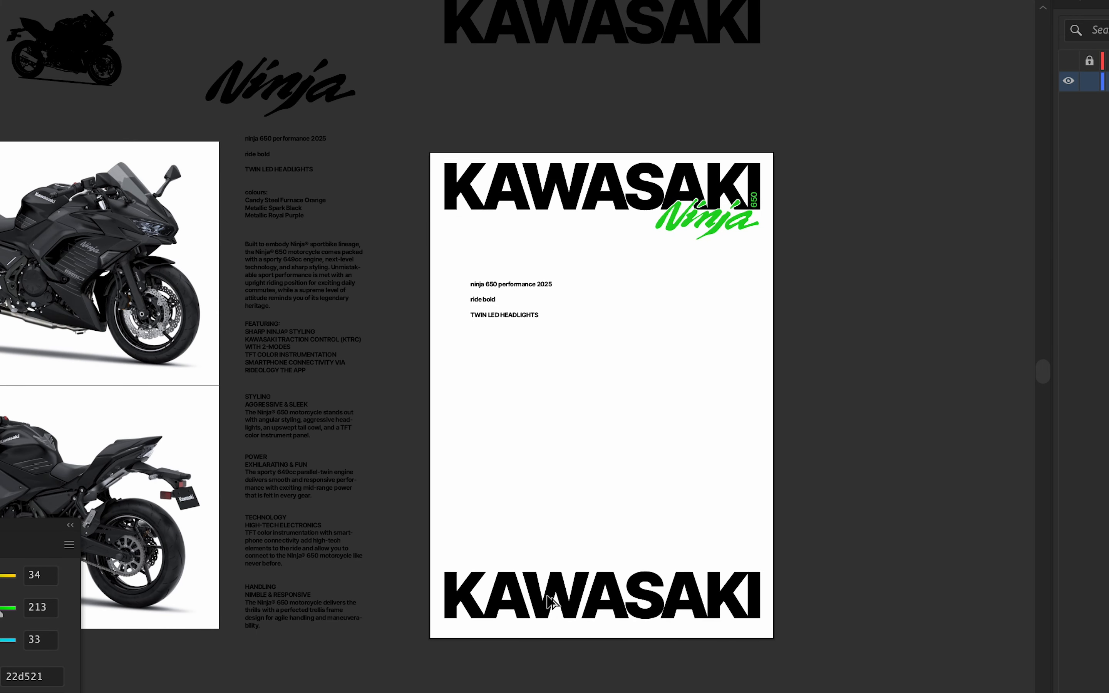
{"action": "double_click", "coordinate": [547, 595]}
{"action": "key", "text": "ctrl+a"}
{"action": "type", "text": "650"}
{"action": "key", "text": "Escape"}
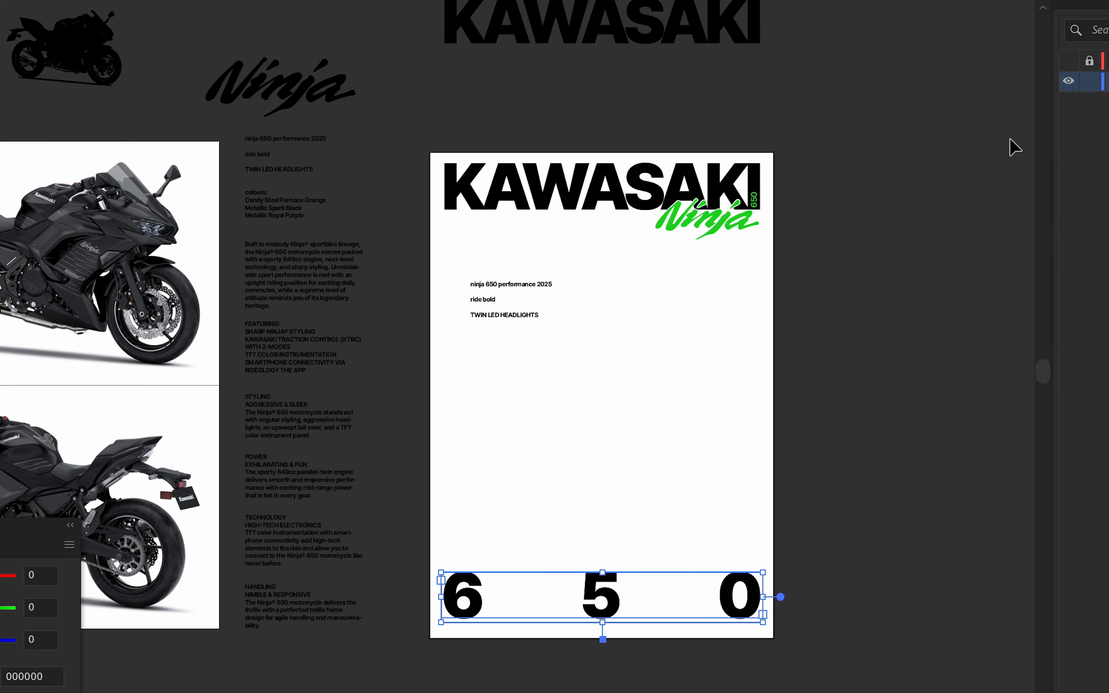
Left-align the large 650 text at the bottom of the poster.
{"action": "left_click", "coordinate": [1078, 10]}
{"action": "left_click", "coordinate": [1068, 540]}
{"action": "left_click", "coordinate": [869, 530]}
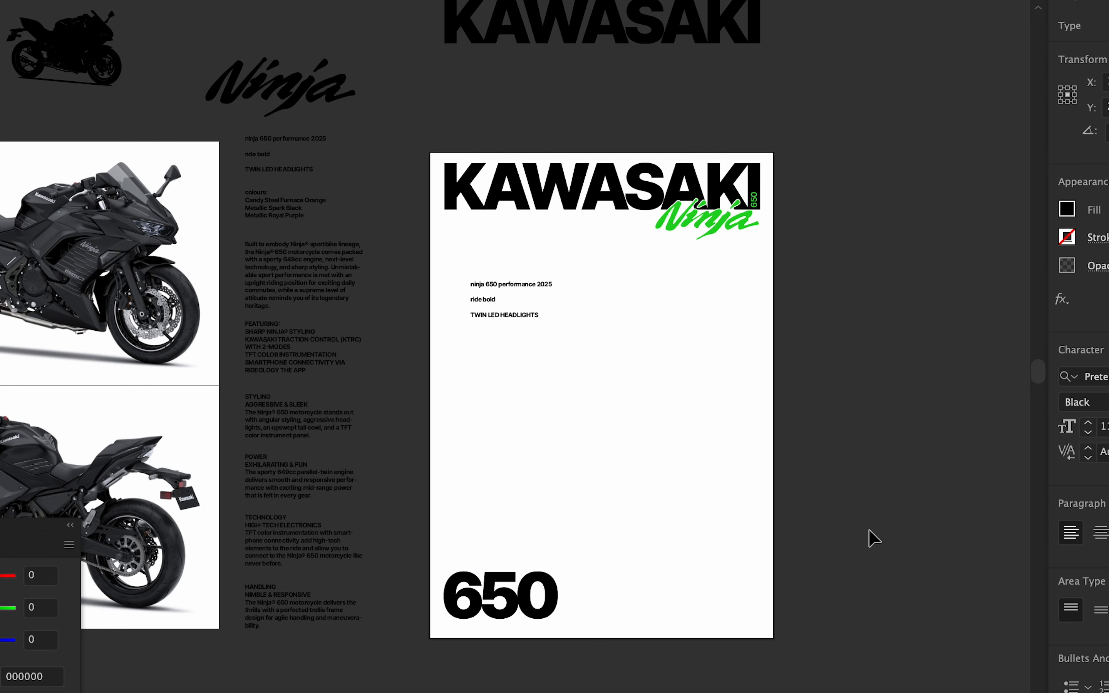
Duplicate the large 650 text up and to its right, and change the copy to 2025.
{"action": "scroll", "coordinate": [477, 542], "scroll_direction": "up", "scroll_amount": 1}
{"action": "left_click_drag", "start_coordinate": [564, 583], "coordinate": [672, 476]}
{"action": "left_click", "coordinate": [511, 500]}
{"action": "double_click", "coordinate": [672, 476]}
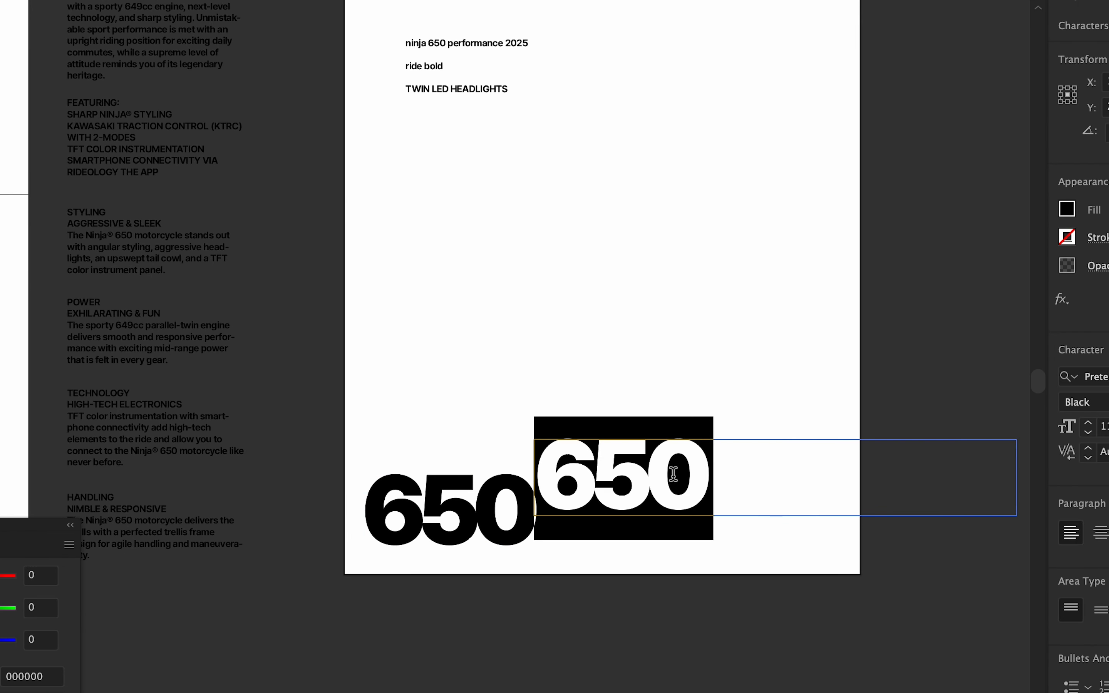
{"action": "type", "text": "2025"}
{"action": "key", "text": "Escape"}
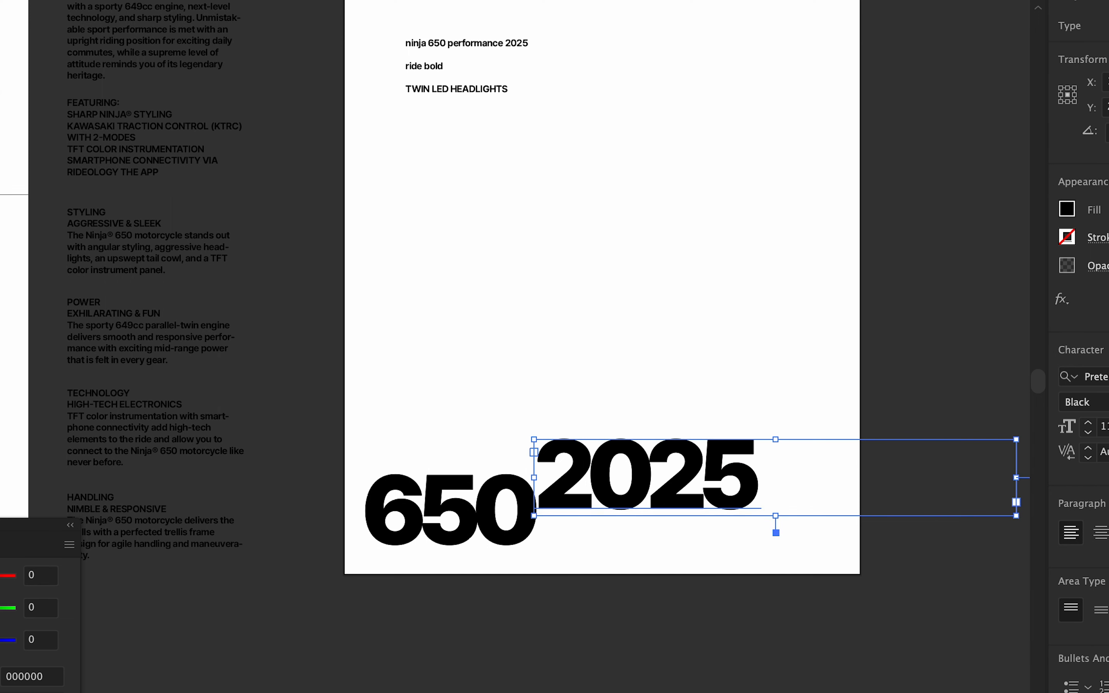
Reduce the 2025 text to a small caption size and shrink its text frame to fit.
{"action": "key", "text": "super+shift+comma"}
{"action": "key", "text": "super+shift+comma"}
{"action": "key", "text": "super+shift+comma"}
{"action": "key", "text": "super+shift+comma"}
{"action": "key", "text": "super+shift+comma"}
{"action": "key", "text": "super+shift+comma"}
{"action": "key", "text": "super+shift+comma"}
{"action": "key", "text": "super+shift+comma"}
{"action": "key", "text": "super+shift+comma"}
{"action": "key", "text": "super+shift+comma"}
{"action": "key", "text": "super+shift+comma"}
{"action": "key", "text": "super+shift+comma"}
{"action": "key", "text": "super+shift+comma"}
{"action": "key", "text": "super+shift+comma"}
{"action": "key", "text": "super+shift+comma"}
{"action": "key", "text": "super+shift+comma"}
{"action": "key", "text": "super+shift+comma"}
{"action": "key", "text": "super+shift+comma"}
{"action": "key", "text": "super+shift+comma"}
{"action": "key", "text": "super+shift+comma"}
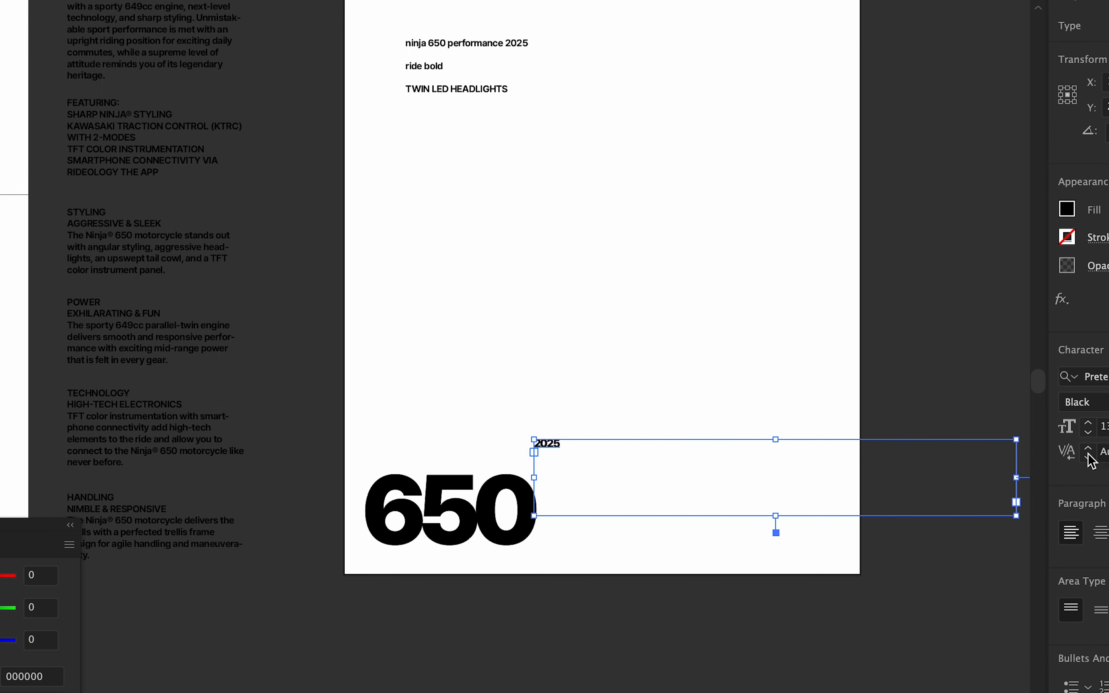
{"action": "left_click_drag", "start_coordinate": [1016, 516], "coordinate": [558, 377]}
Place the small 2025 at the upper right corner of the large 650, level with the top of the digits.
{"action": "scroll", "coordinate": [562, 446], "scroll_direction": "up", "scroll_amount": 10}
{"action": "left_click_drag", "start_coordinate": [523, 350], "coordinate": [593, 276]}
{"action": "scroll", "coordinate": [593, 277], "scroll_direction": "down", "scroll_amount": 3}
{"action": "left_click", "coordinate": [501, 301], "text": "shift"}
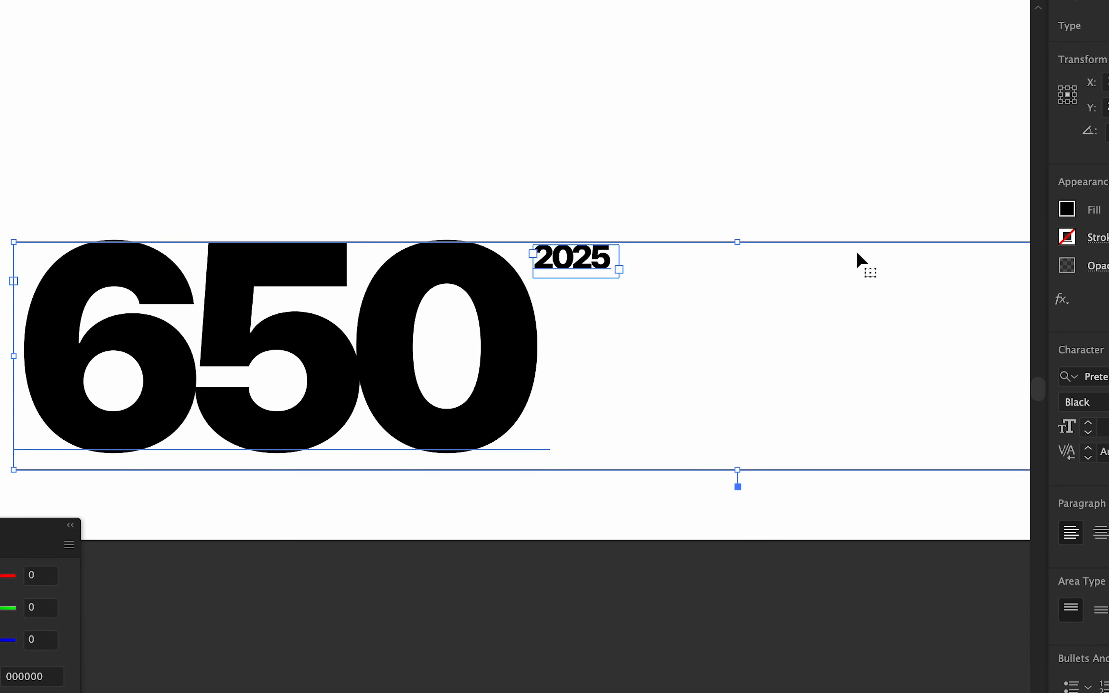
{"action": "left_click", "coordinate": [825, 690]}
{"action": "left_click", "coordinate": [798, 633]}
Narrow the large 650's text frame so that it ends just past the last digit.
{"action": "left_click", "coordinate": [654, 345]}
{"action": "left_click_drag", "start_coordinate": [654, 345], "coordinate": [393, 322]}
{"action": "scroll", "coordinate": [393, 322], "scroll_direction": "down", "scroll_amount": 1}
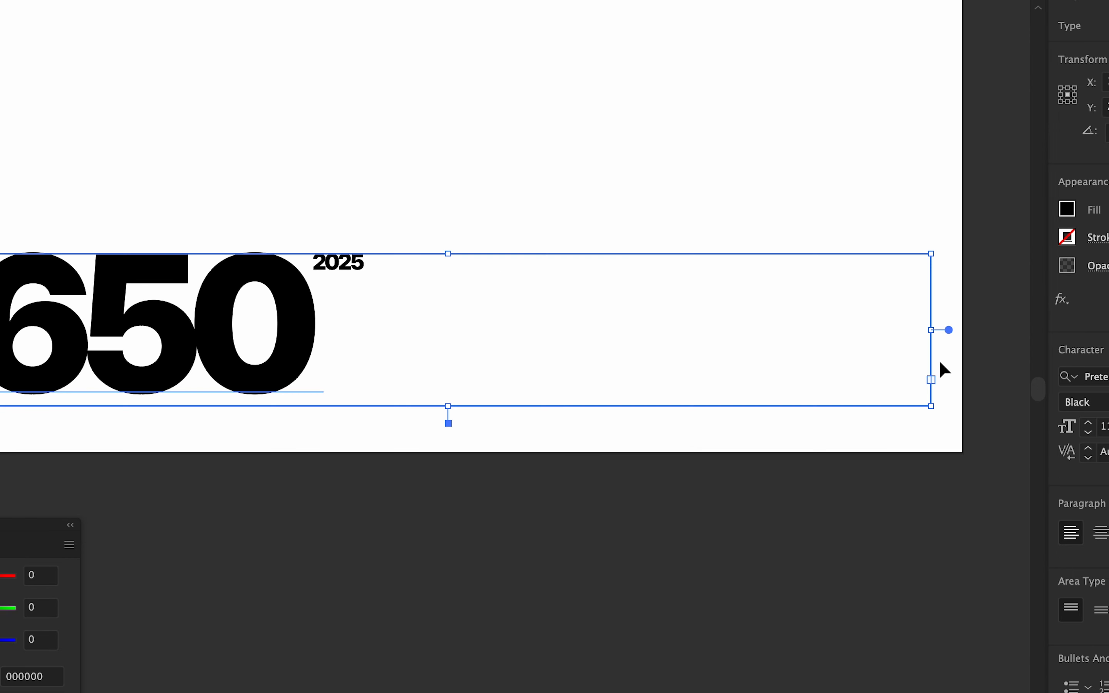
{"action": "left_click_drag", "start_coordinate": [933, 331], "coordinate": [339, 330]}
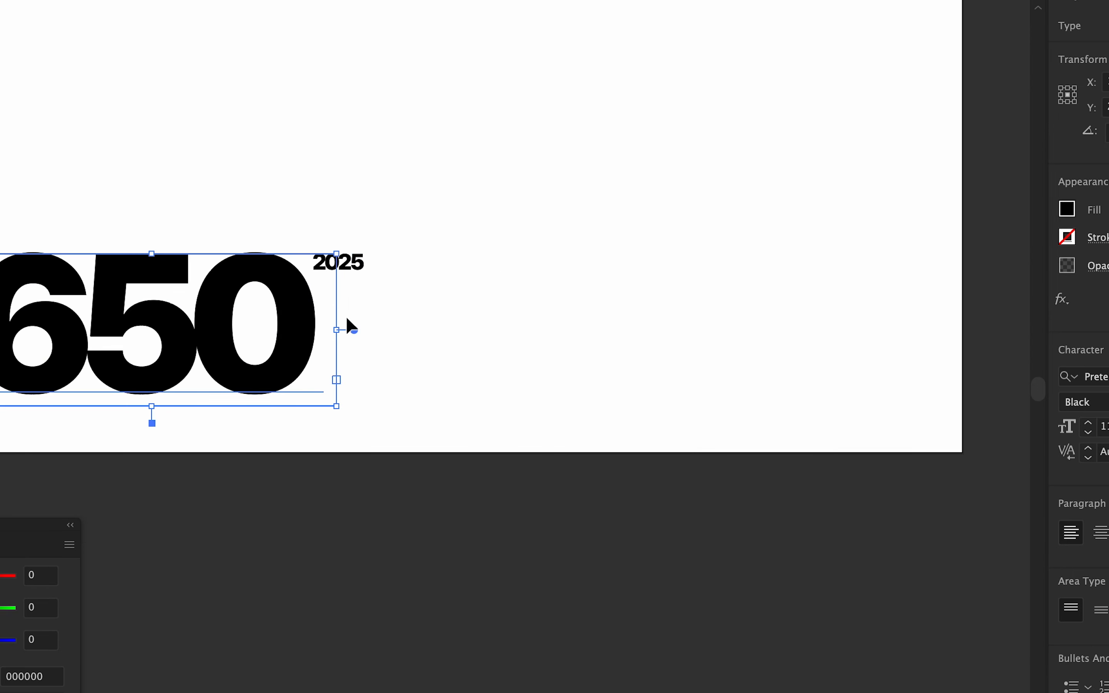
{"action": "scroll", "coordinate": [520, 308], "scroll_direction": "left", "scroll_amount": 1}
{"action": "left_click", "coordinate": [514, 301]}
{"action": "scroll", "coordinate": [514, 301], "scroll_direction": "down", "scroll_amount": 2}
{"action": "left_click_drag", "start_coordinate": [539, 327], "coordinate": [644, 414]}
{"action": "left_click_drag", "start_coordinate": [464, 375], "coordinate": [494, 391]}
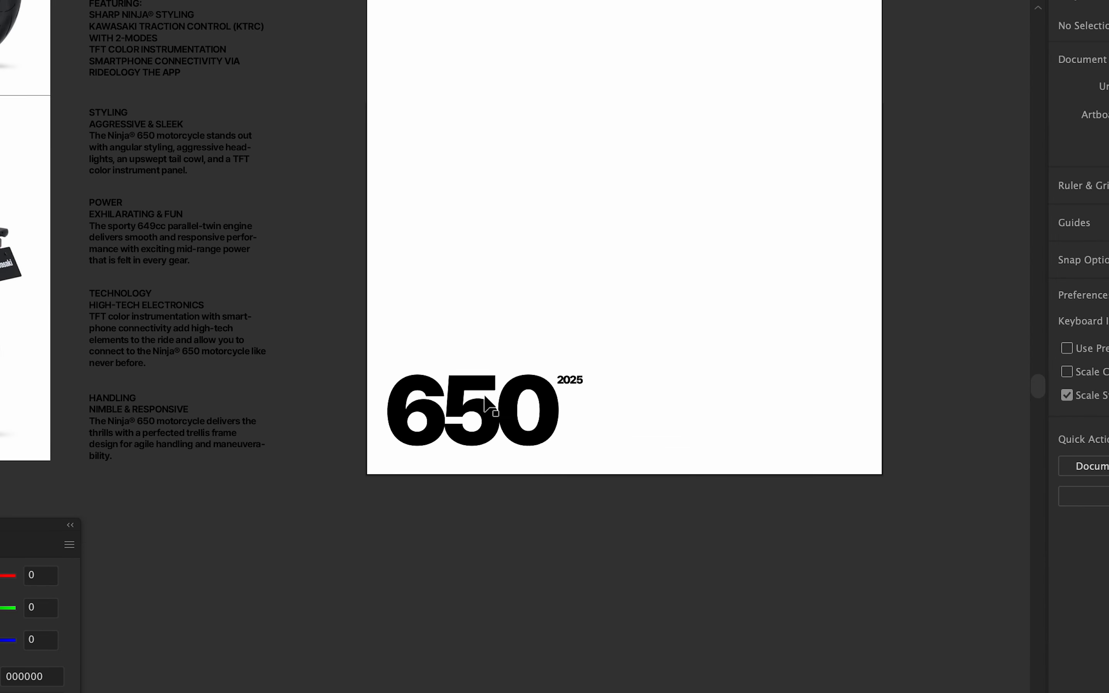
{"action": "left_click", "coordinate": [511, 404]}
{"action": "left_click", "coordinate": [1107, 402]}
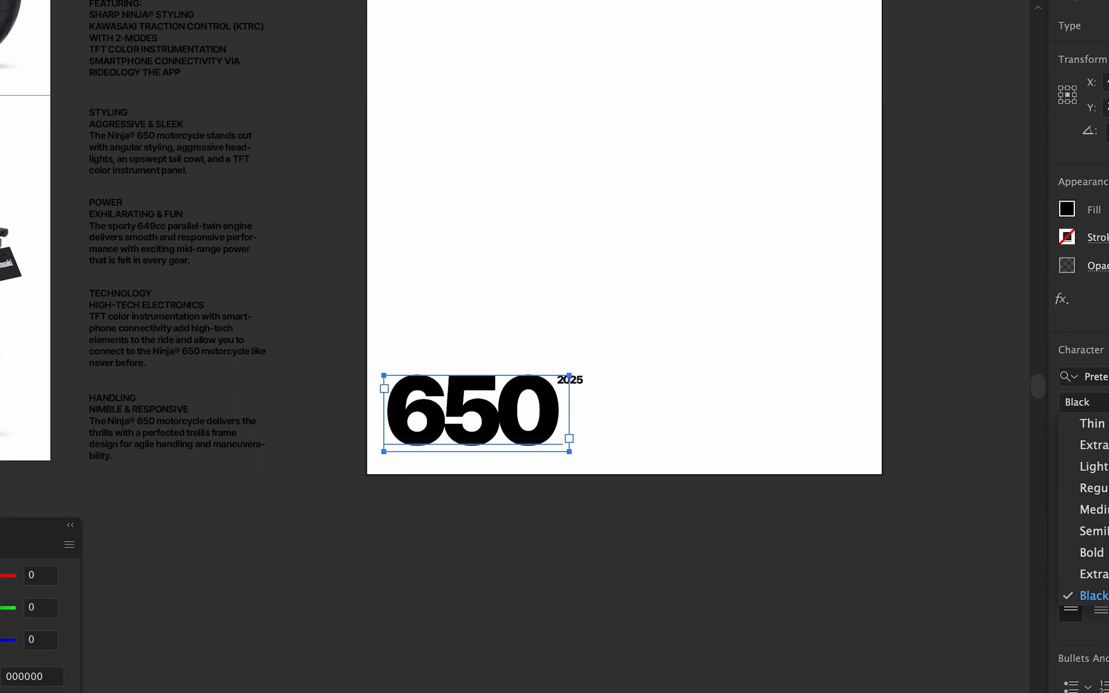
{"action": "left_click", "coordinate": [1106, 402]}
{"action": "left_click", "coordinate": [415, 570]}
Place a backup copy of the large 650 text directly below the artboard.
{"action": "scroll", "coordinate": [545, 512], "scroll_direction": "down", "scroll_amount": 2}
{"action": "left_click_drag", "start_coordinate": [523, 443], "coordinate": [523, 643]}
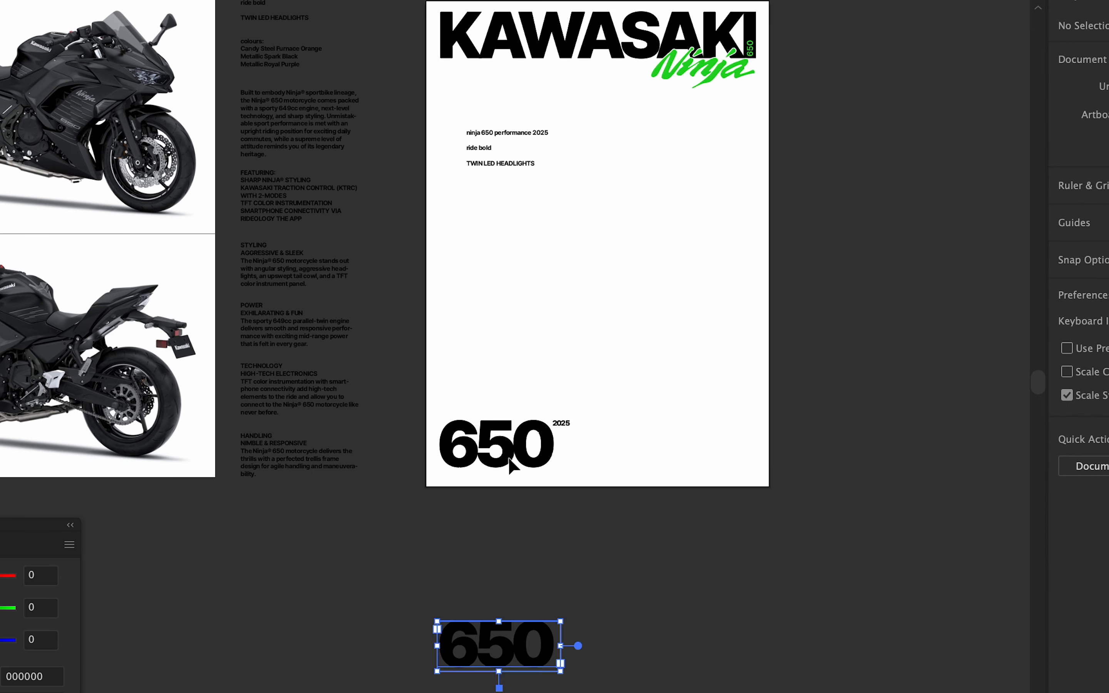
Try to shear the large 650 on the poster by -15°.
{"action": "left_click", "coordinate": [508, 457]}
{"action": "scroll", "coordinate": [507, 447], "scroll_direction": "up", "scroll_amount": 2}
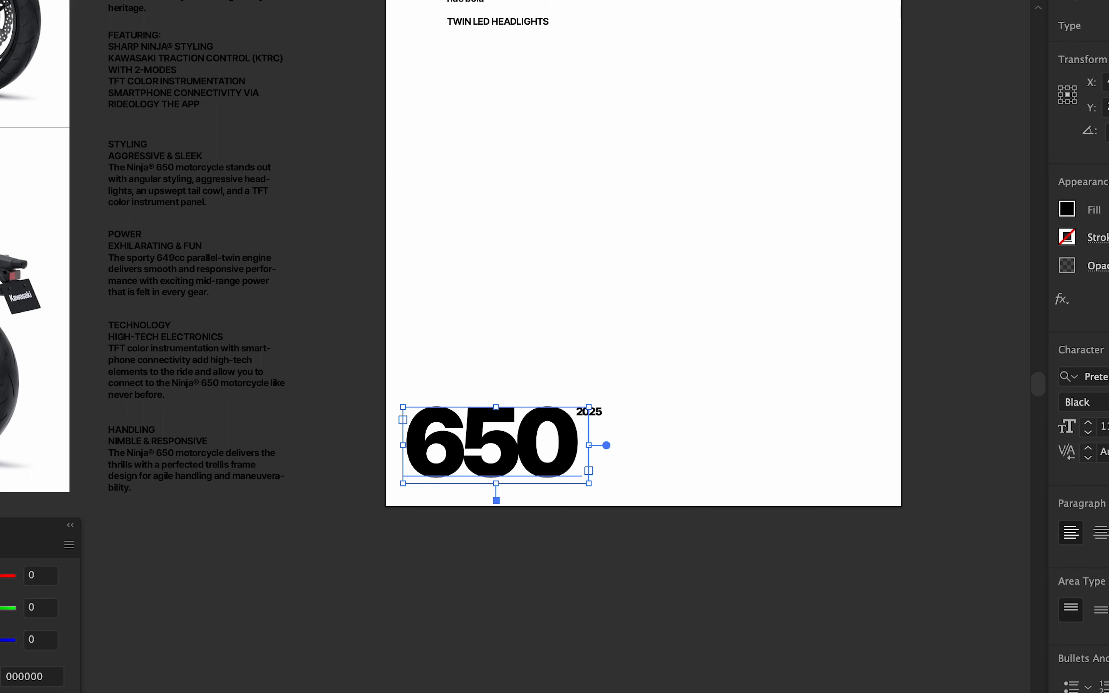
{"action": "left_click", "coordinate": [946, 0]}
{"action": "left_click", "coordinate": [1068, 39]}
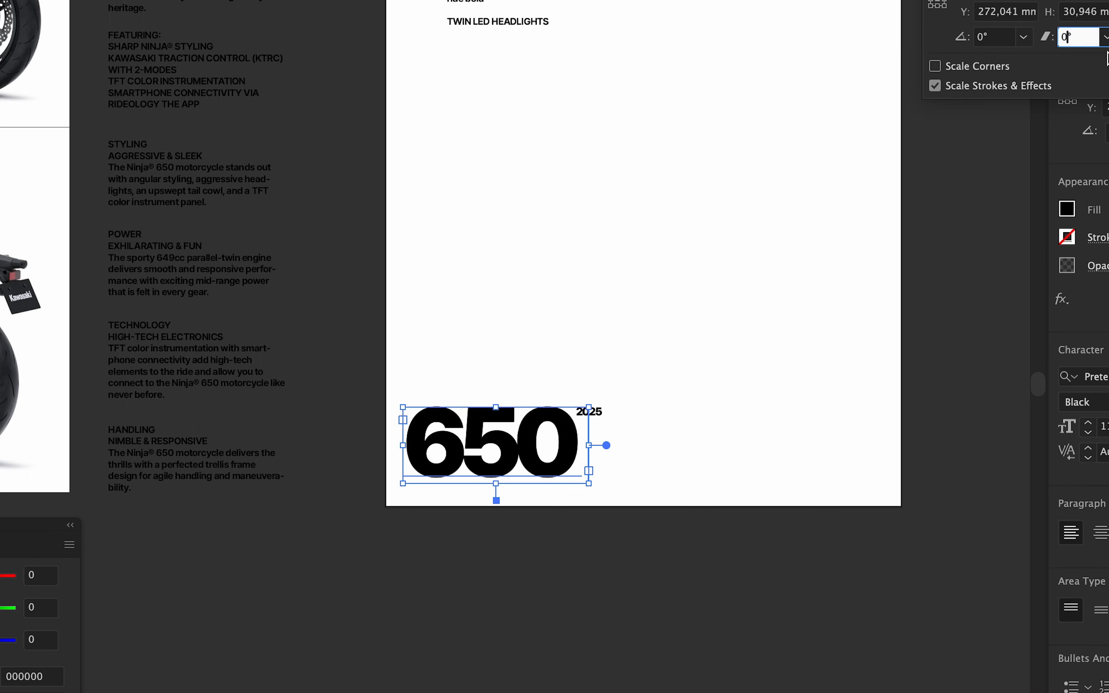
{"action": "type", "text": "-15"}
{"action": "key", "text": "Return"}
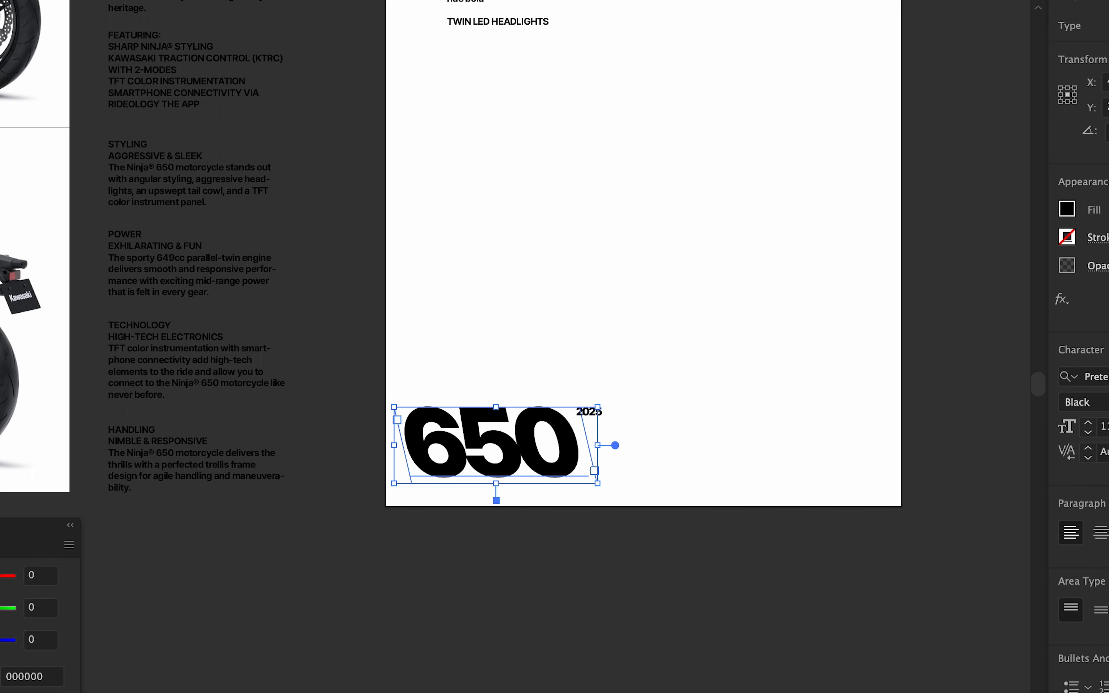
{"action": "key", "text": "super+z"}
Try to shear the large 650 on its own by 20°.
{"action": "left_click", "coordinate": [946, 1]}
{"action": "left_click", "coordinate": [1069, 34]}
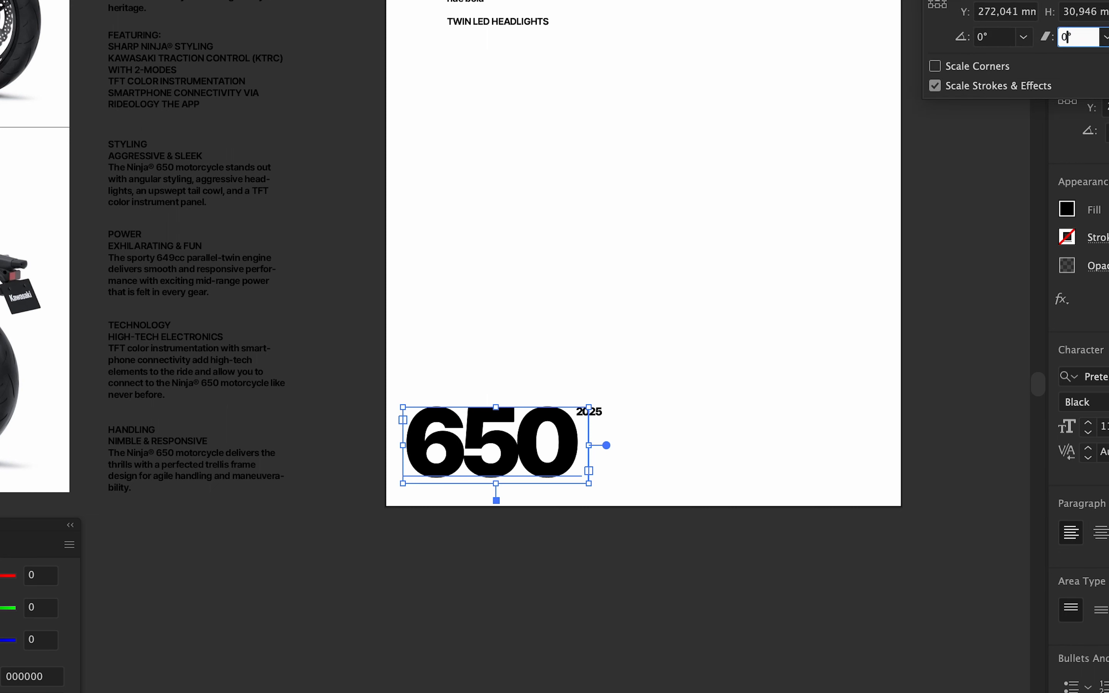
{"action": "type", "text": "20"}
{"action": "key", "text": "Return"}
{"action": "key", "text": "super+z"}
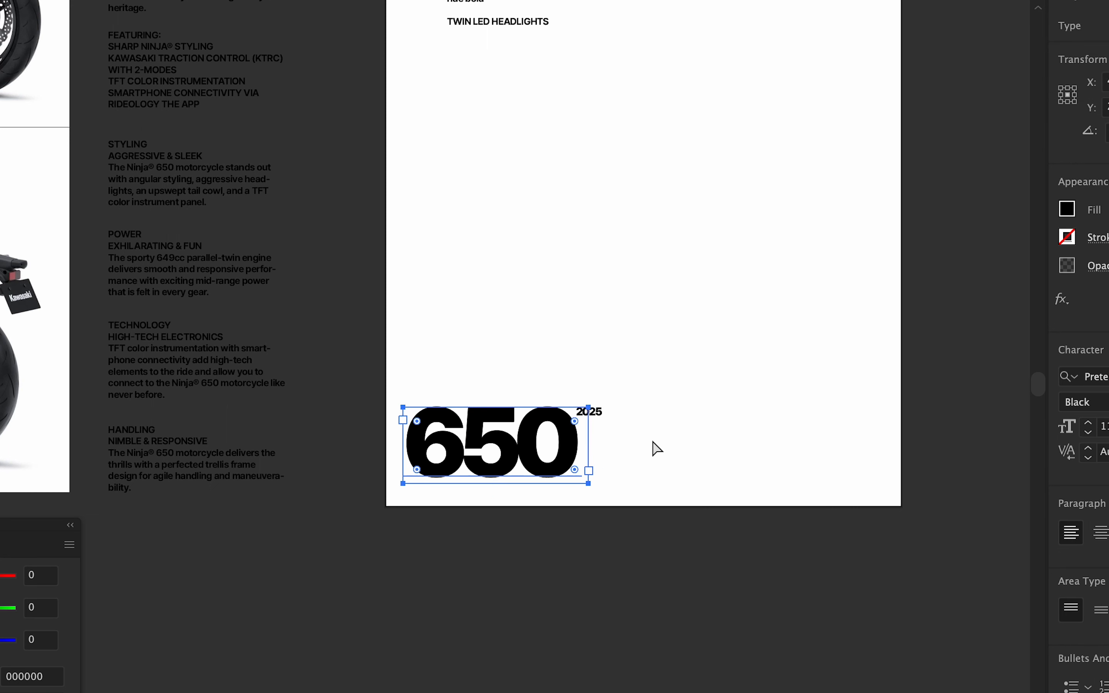
Shear the large 650 and the small 2025 together by 20°.
{"action": "left_click", "coordinate": [598, 413], "text": "shift"}
{"action": "left_click", "coordinate": [1023, 1]}
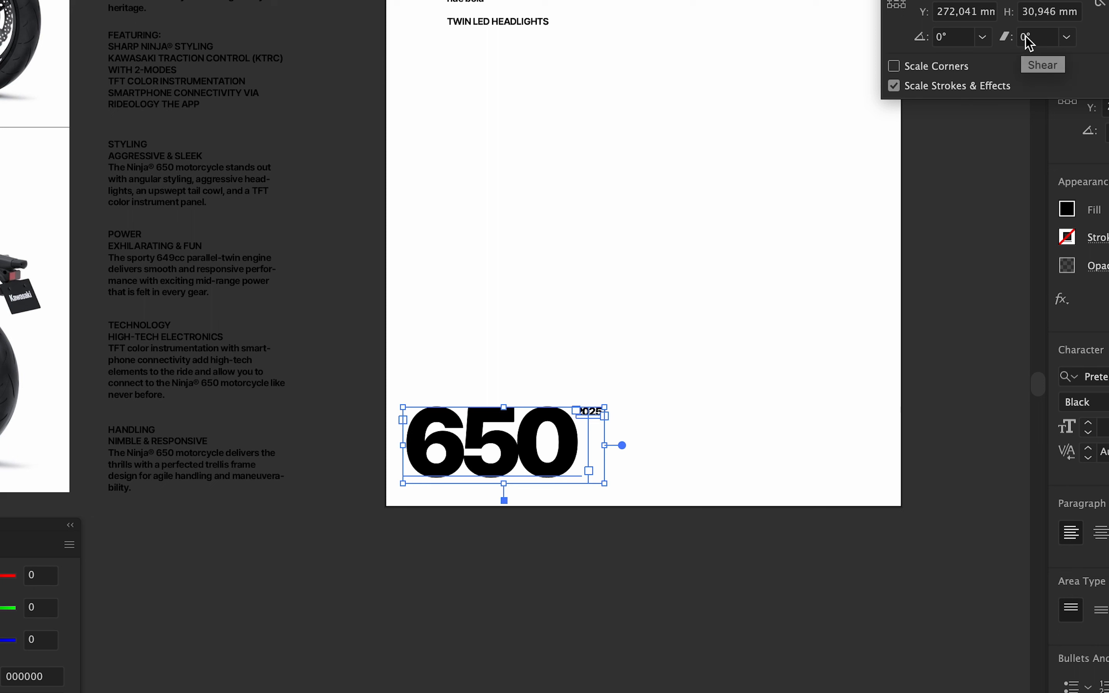
{"action": "left_click", "coordinate": [1023, 37]}
{"action": "type", "text": "20"}
{"action": "key", "text": "Return"}
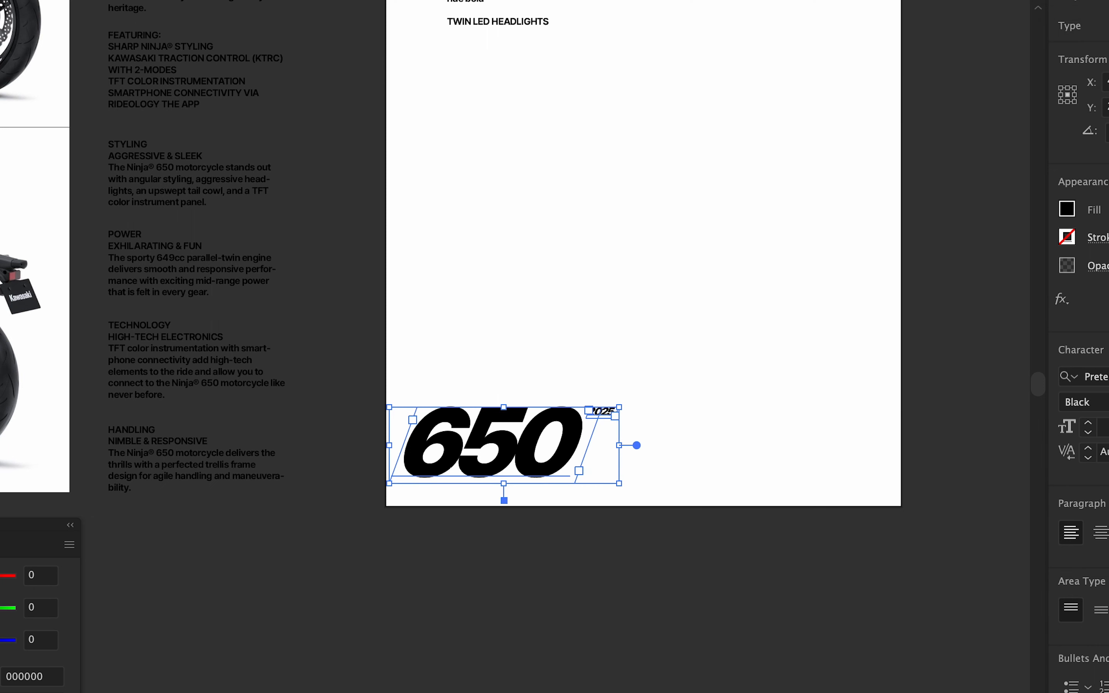
{"action": "left_click", "coordinate": [573, 640]}
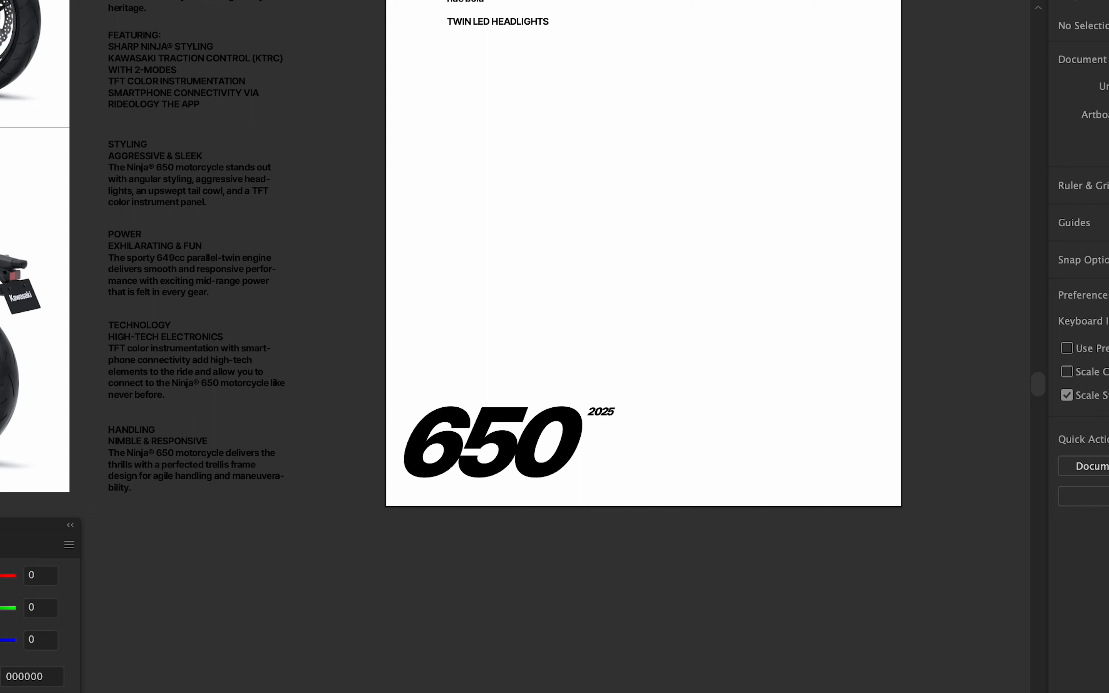
Show the grid layer and shift the slanted 650 and 2025 slightly right to line up with the grid's left edge.
{"action": "left_click", "coordinate": [1108, 1]}
{"action": "left_click", "coordinate": [1071, 62]}
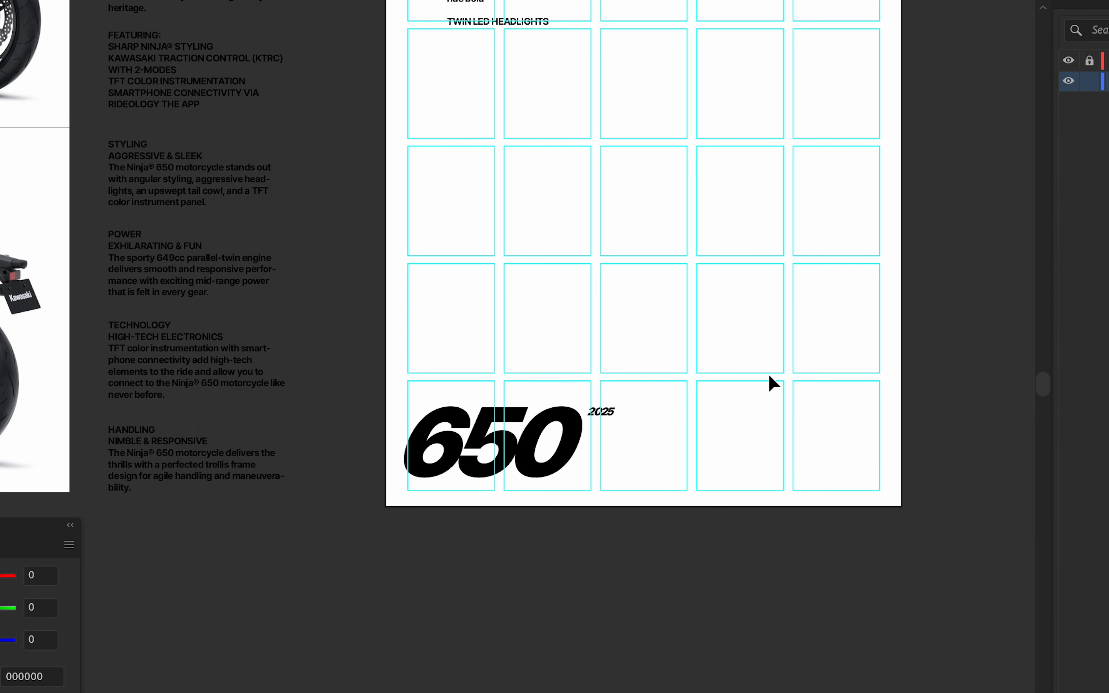
{"action": "left_click", "coordinate": [569, 448]}
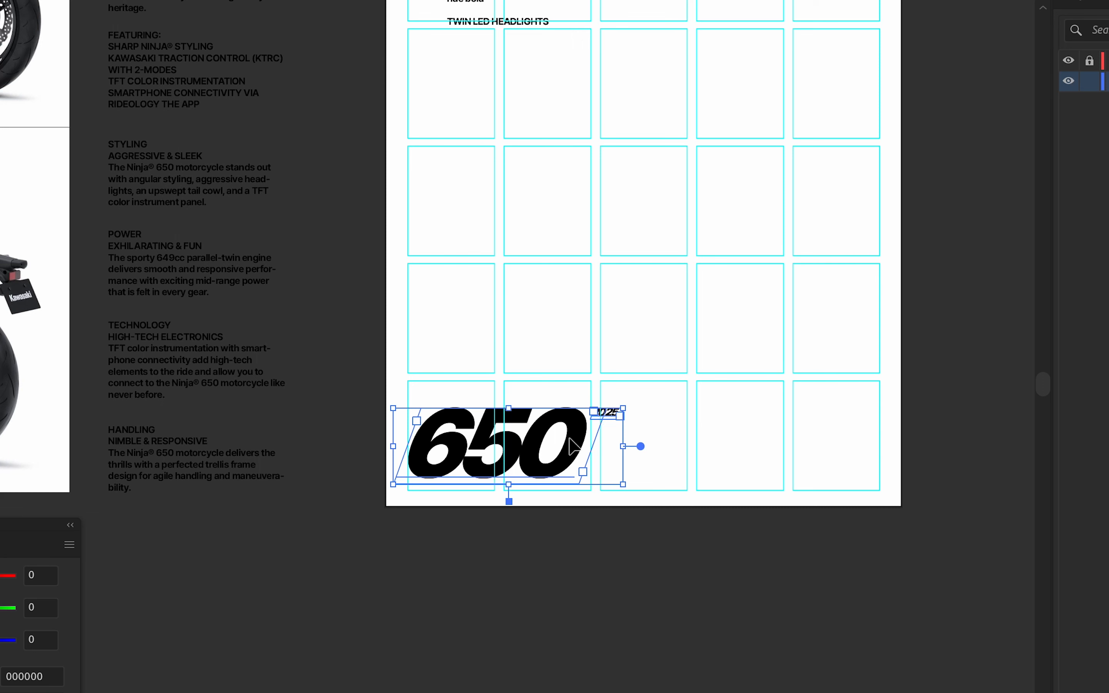
Move the slanted 650 and 2025 down to the grid's bottom edge and check the layout with the grid hidden.
{"action": "left_click_drag", "start_coordinate": [570, 435], "coordinate": [570, 446]}
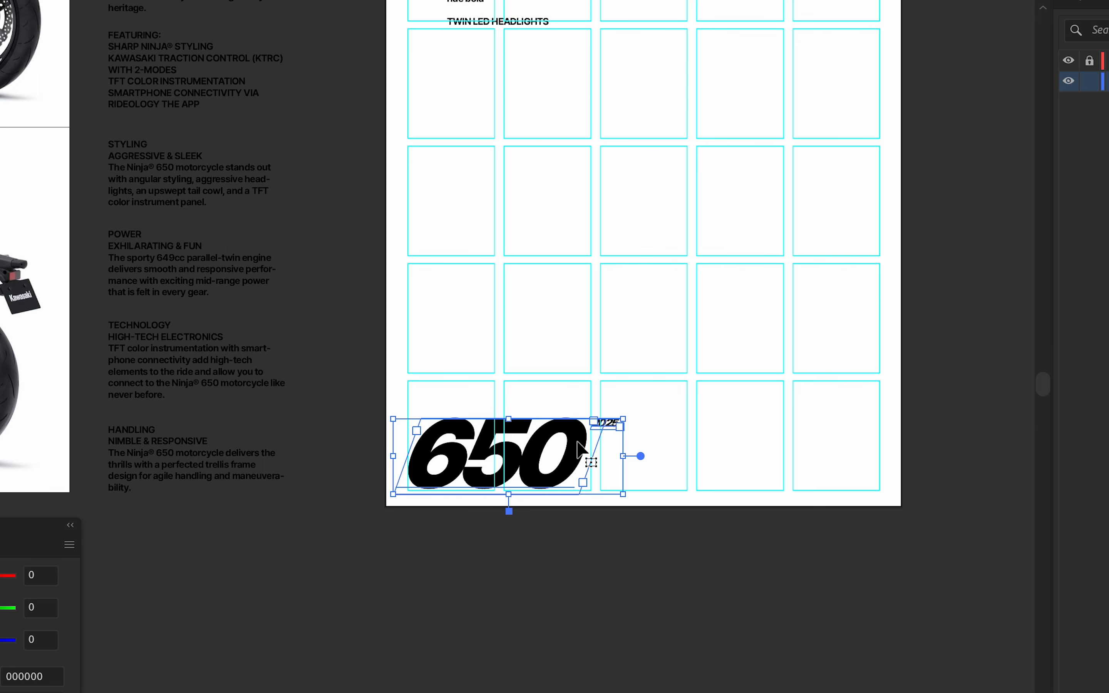
{"action": "left_click", "coordinate": [731, 316]}
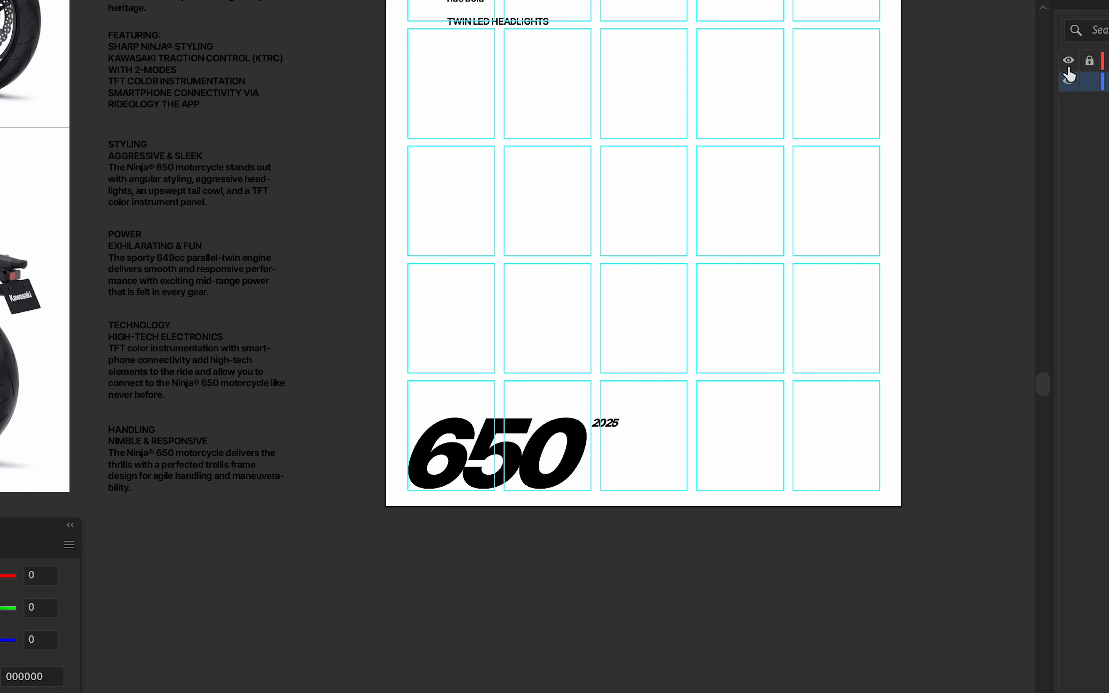
{"action": "left_click", "coordinate": [1068, 67]}
{"action": "left_click_drag", "start_coordinate": [627, 224], "coordinate": [569, 343]}
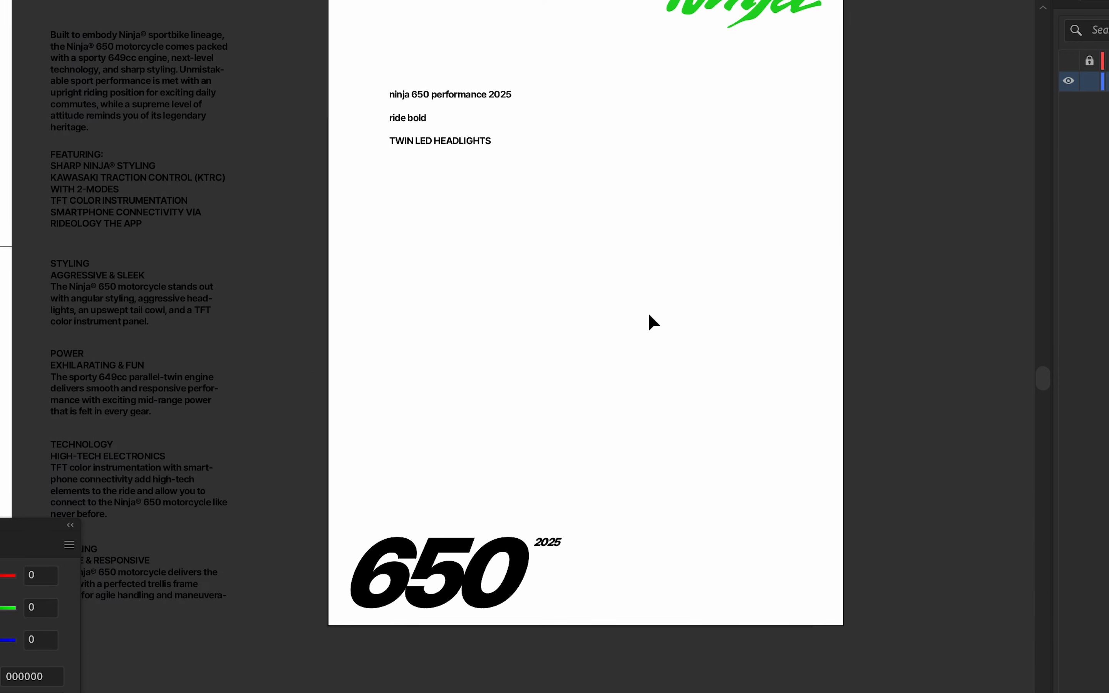
{"action": "left_click", "coordinate": [1073, 69]}
{"action": "scroll", "coordinate": [606, 248], "scroll_direction": "down", "scroll_amount": 3}
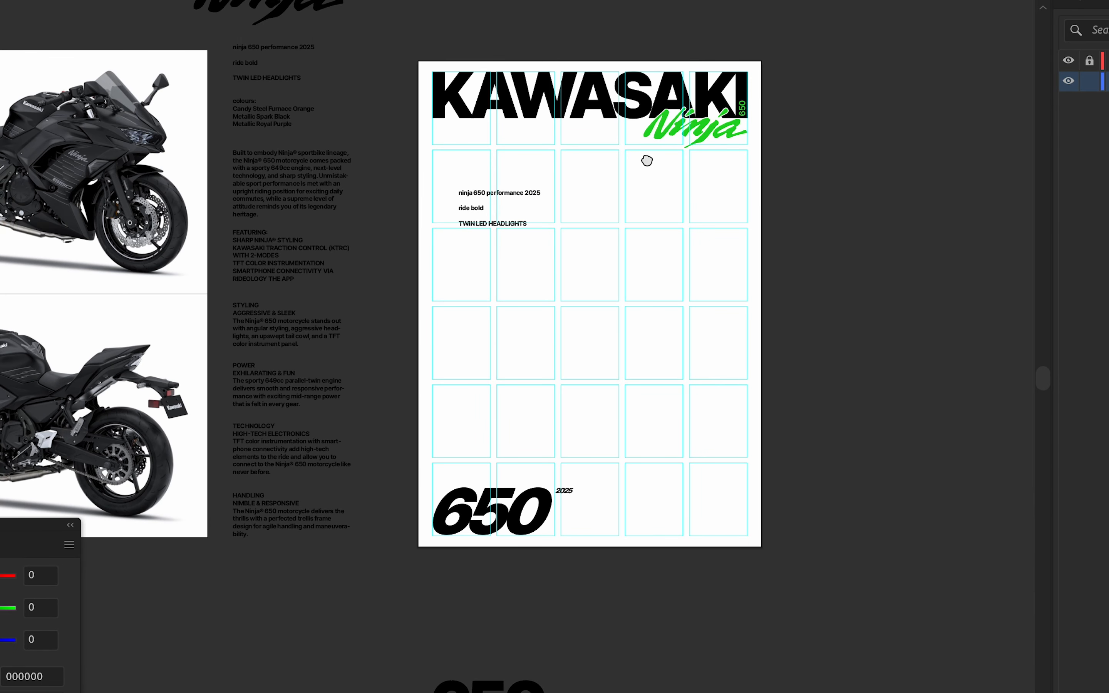
{"action": "left_click_drag", "start_coordinate": [647, 160], "coordinate": [643, 181]}
{"action": "left_click", "coordinate": [1071, 64]}
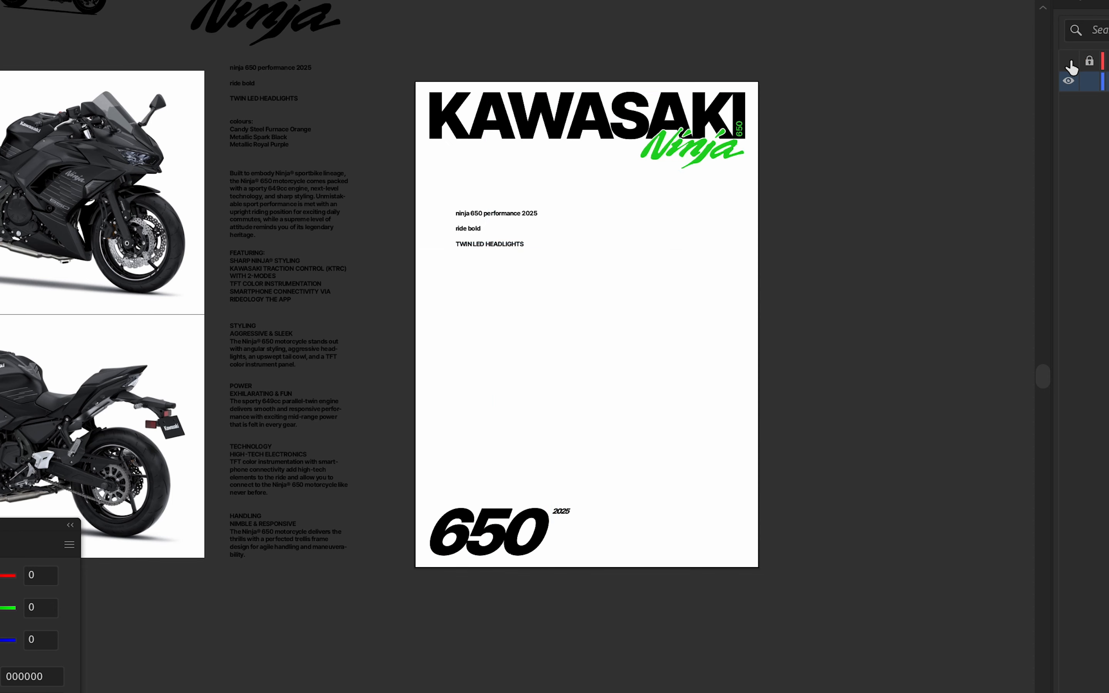
{"action": "left_click", "coordinate": [1070, 64]}
Move the three-line text starting with "ninja 650 performance 2025" off the poster into the empty area beside it.
{"action": "left_click", "coordinate": [19, 205]}
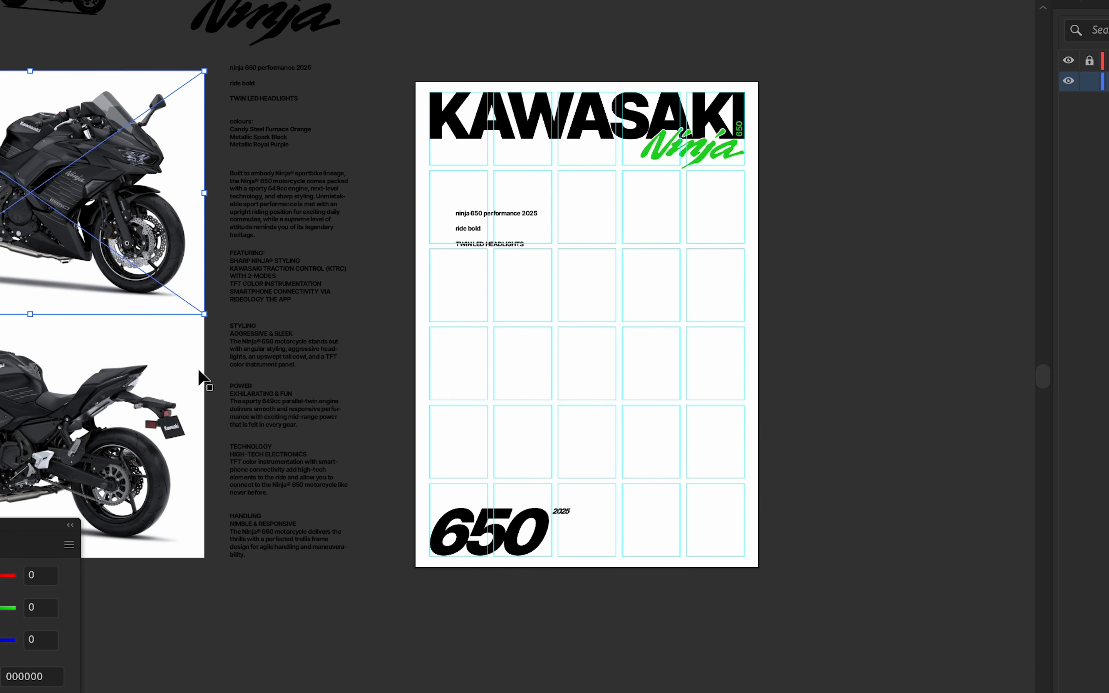
{"action": "left_click_drag", "start_coordinate": [198, 251], "coordinate": [280, 241]}
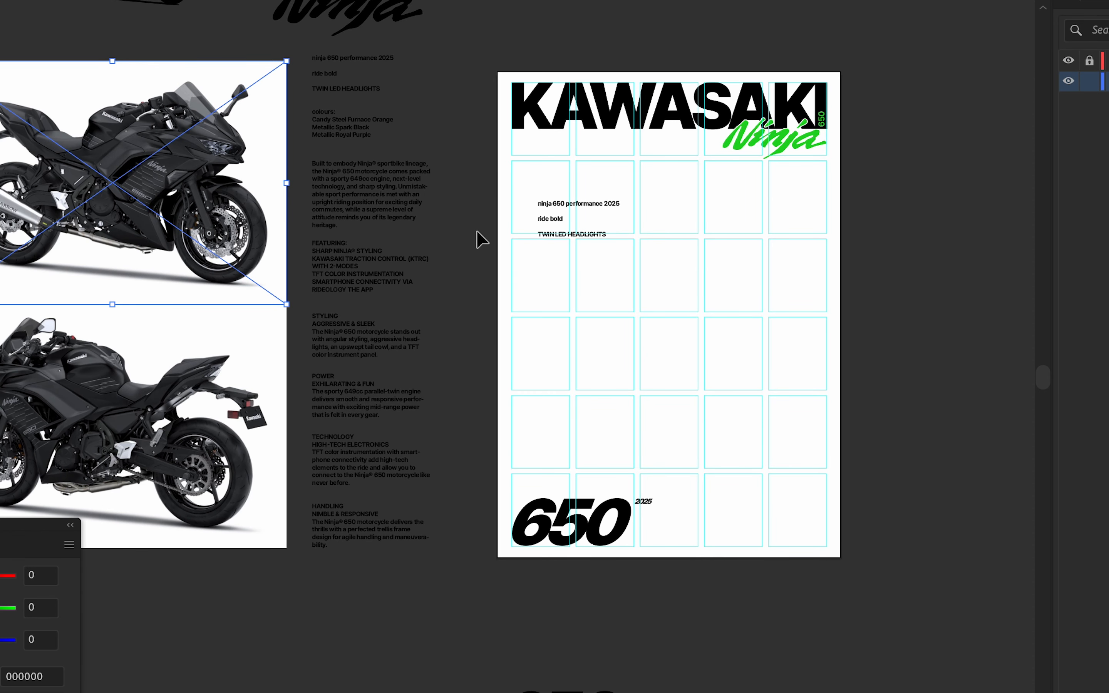
{"action": "scroll", "coordinate": [486, 234], "scroll_direction": "right", "scroll_amount": 3}
{"action": "scroll", "coordinate": [499, 226], "scroll_direction": "up", "scroll_amount": 3}
{"action": "left_click_drag", "start_coordinate": [456, 261], "coordinate": [953, 241]}
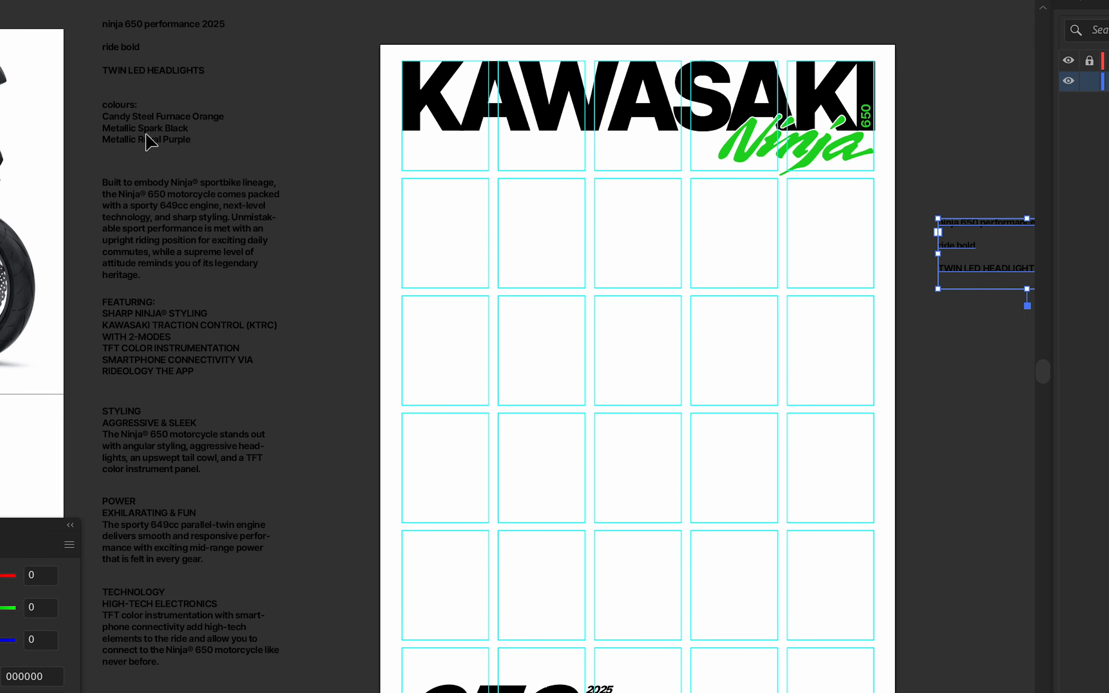
{"action": "left_click_drag", "start_coordinate": [145, 134], "coordinate": [240, 181]}
{"action": "key", "text": "ctrl+z"}
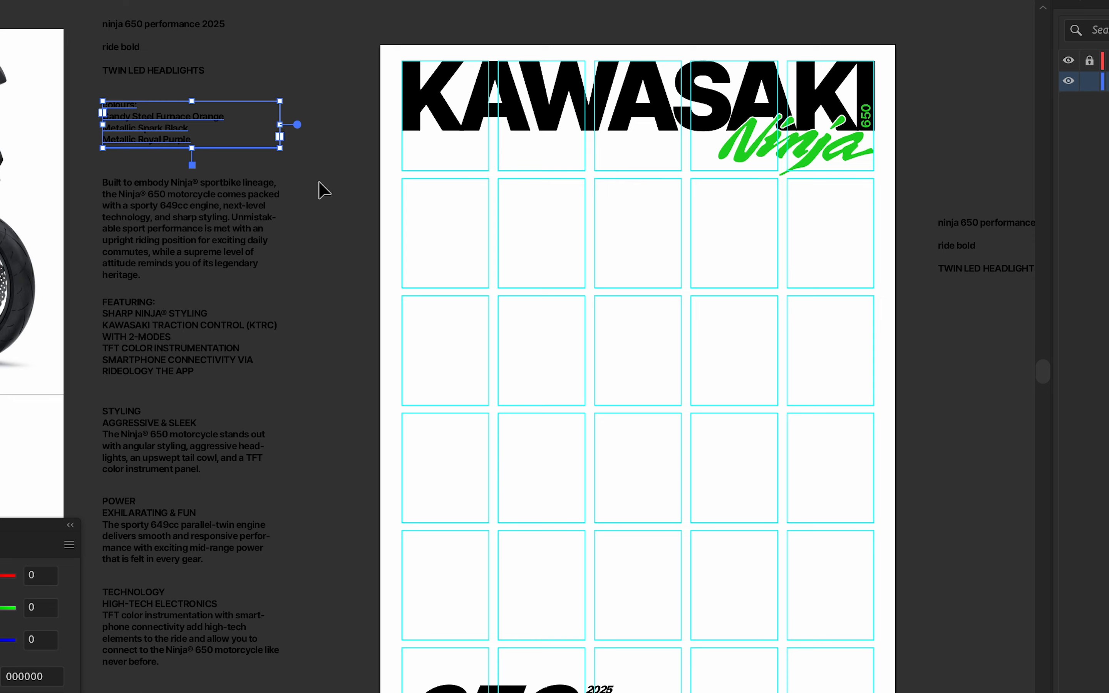
{"action": "left_click", "coordinate": [323, 189]}
{"action": "scroll", "coordinate": [132, 146], "scroll_direction": "up", "scroll_amount": 2}
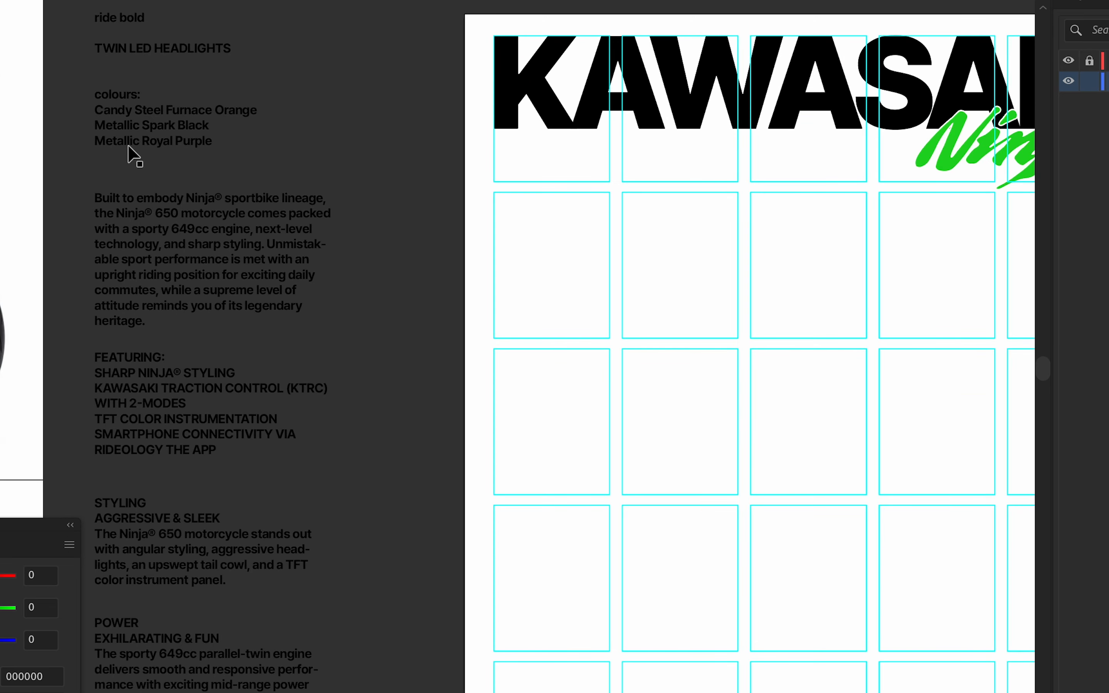
{"action": "scroll", "coordinate": [129, 147], "scroll_direction": "down", "scroll_amount": 5}
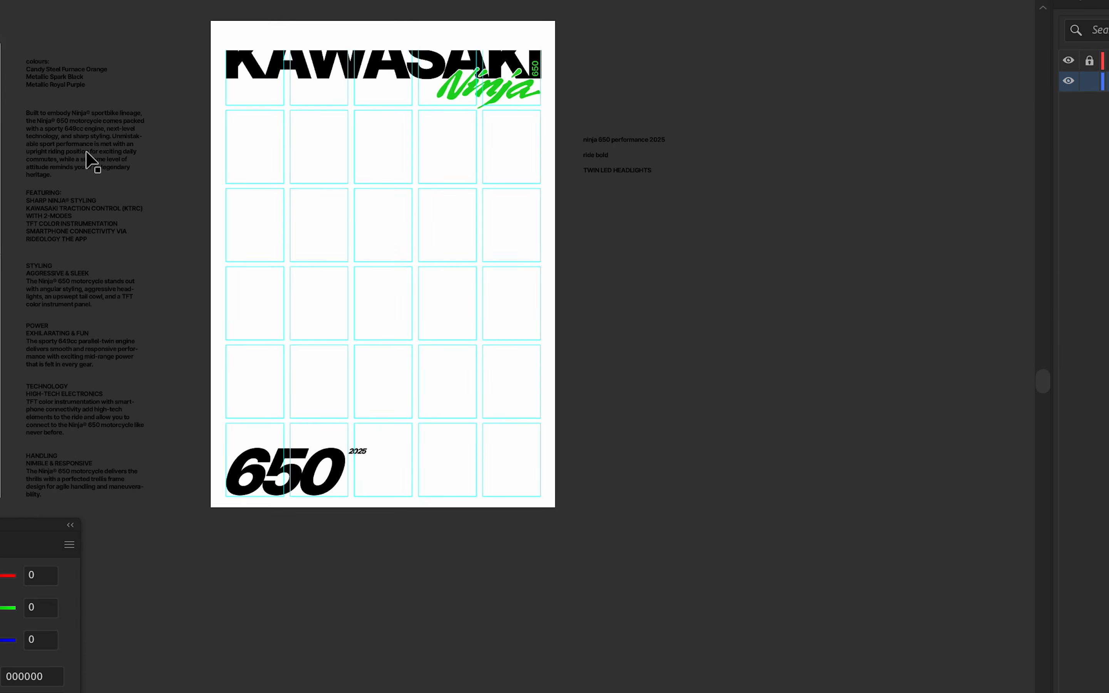
{"action": "left_click_drag", "start_coordinate": [86, 152], "coordinate": [278, 244]}
{"action": "left_click", "coordinate": [118, 151]}
{"action": "left_click", "coordinate": [111, 220], "text": "shift"}
{"action": "left_click", "coordinate": [151, 184]}
{"action": "scroll", "coordinate": [147, 183], "scroll_direction": "up", "scroll_amount": 3}
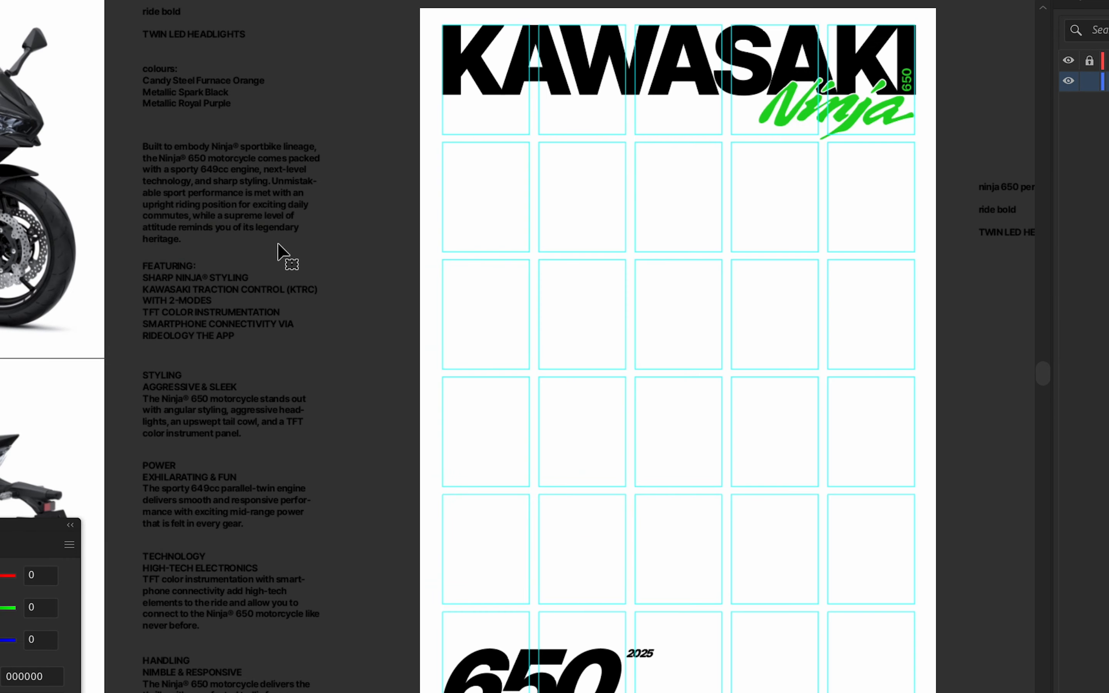
Change the case of the "Built to embody" intro paragraph beside the poster to UPPERCASE.
{"action": "left_click", "coordinate": [213, 198]}
{"action": "left_click", "coordinate": [116, 0]}
{"action": "mouse_move", "coordinate": [166, 0]}
{"action": "mouse_move", "coordinate": [241, 210]}
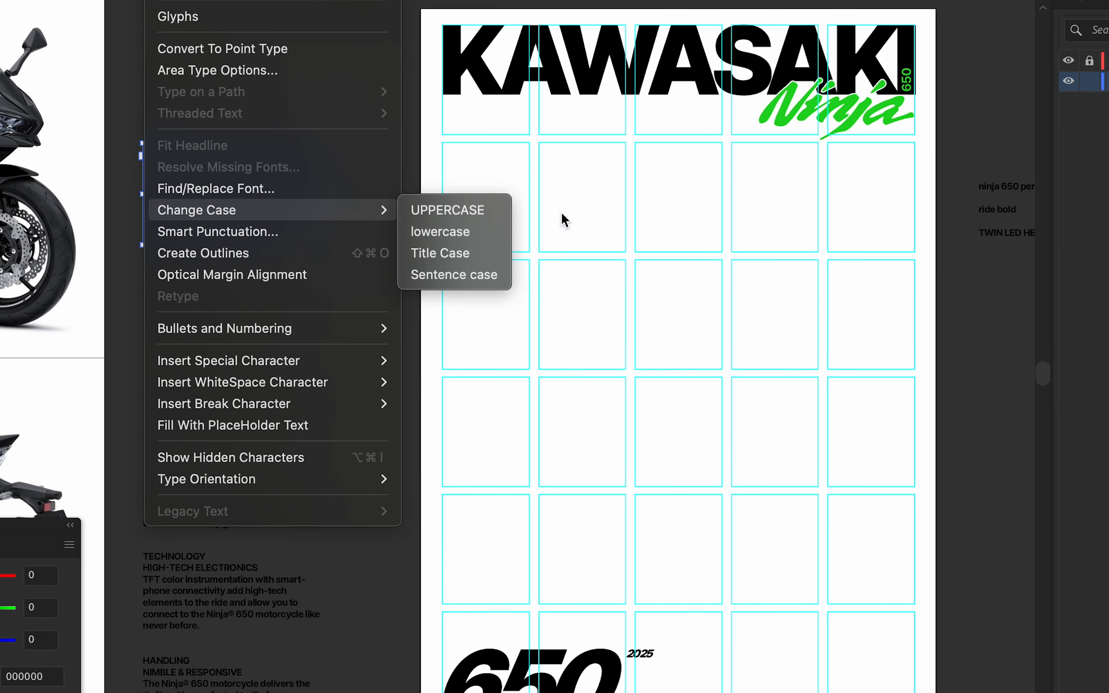
{"action": "left_click", "coordinate": [463, 212]}
{"action": "left_click", "coordinate": [380, 376]}
Reduce the font size of the six copy blocks, from the intro paragraph down to HANDLING, to 10 pt.
{"action": "left_click_drag", "start_coordinate": [307, 397], "coordinate": [345, 267]}
{"action": "left_click", "coordinate": [270, 99]}
{"action": "left_click", "coordinate": [263, 199], "text": "shift"}
{"action": "left_click", "coordinate": [261, 280], "text": "shift"}
{"action": "left_click", "coordinate": [262, 372], "text": "shift"}
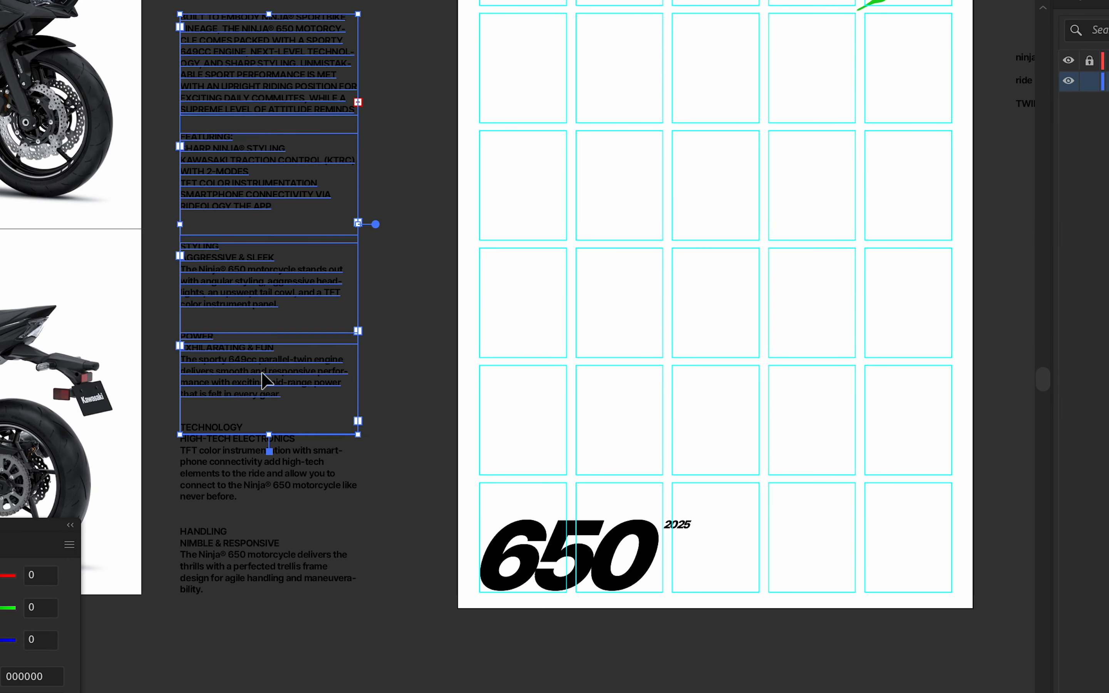
{"action": "left_click", "coordinate": [253, 464], "text": "shift"}
{"action": "left_click", "coordinate": [235, 550], "text": "shift"}
{"action": "left_click", "coordinate": [1080, 3]}
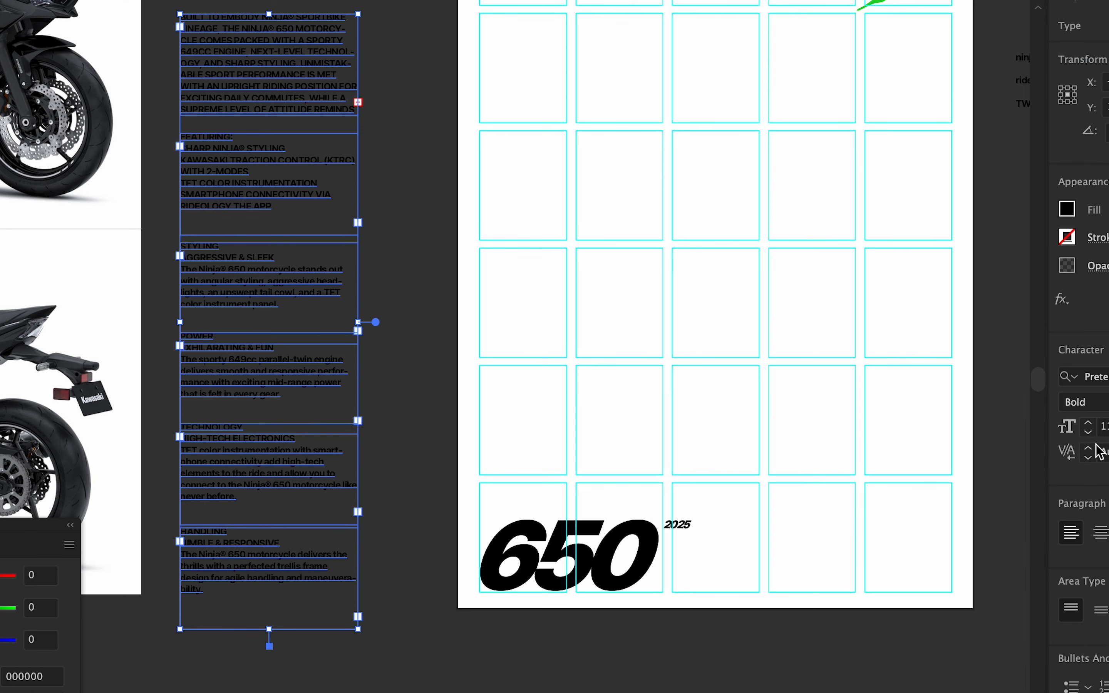
{"action": "left_click", "coordinate": [1089, 433]}
{"action": "left_click", "coordinate": [1088, 434]}
{"action": "left_click", "coordinate": [376, 228]}
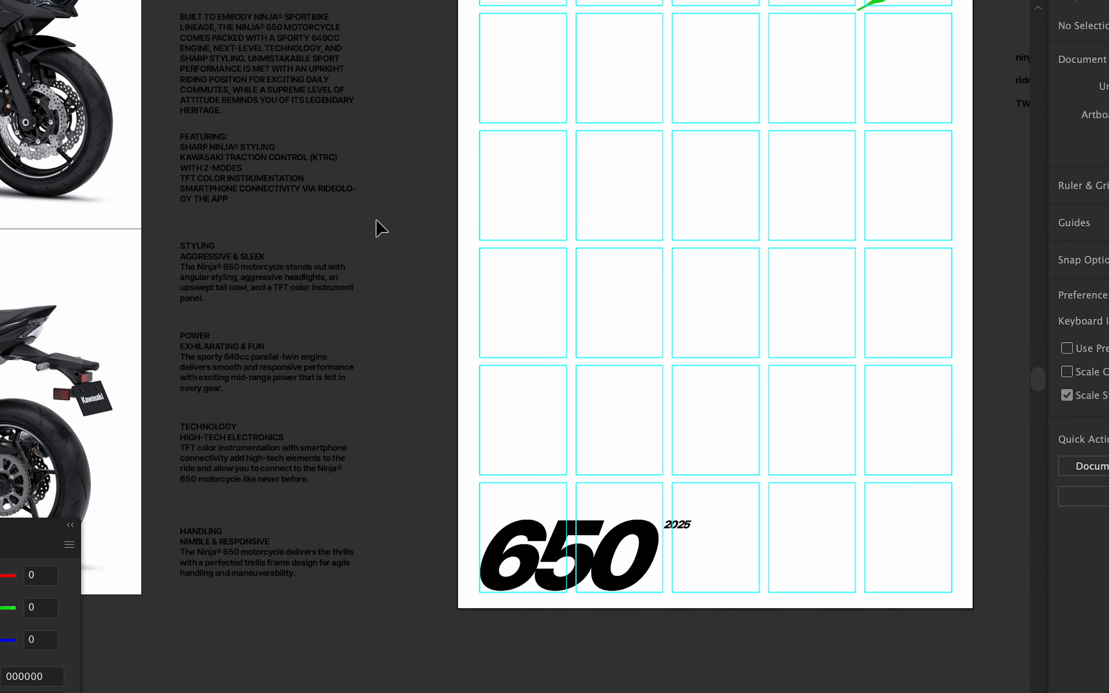
Place a copy of the uppercase intro paragraph in the poster's second grid row and select all of its text.
{"action": "left_click_drag", "start_coordinate": [376, 207], "coordinate": [376, 282]}
{"action": "left_click_drag", "start_coordinate": [371, 167], "coordinate": [368, 201]}
{"action": "scroll", "coordinate": [353, 180], "scroll_direction": "up", "scroll_amount": 1}
{"action": "left_click_drag", "start_coordinate": [209, 168], "coordinate": [587, 234]}
{"action": "scroll", "coordinate": [642, 168], "scroll_direction": "up", "scroll_amount": 1}
{"action": "triple_click", "coordinate": [586, 231]}
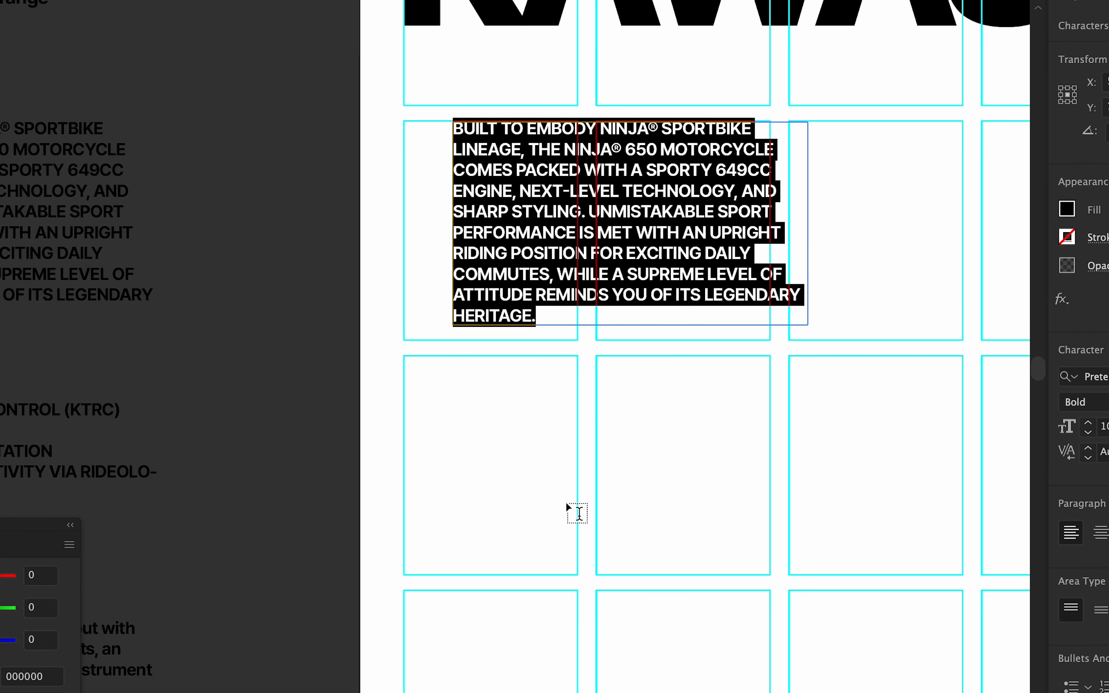
Switch to the browser and examine the Kawasaki Ninja 650 product pages for wording to use on the poster.
{"action": "left_click", "coordinate": [569, 692]}
{"action": "left_click", "coordinate": [350, 0]}
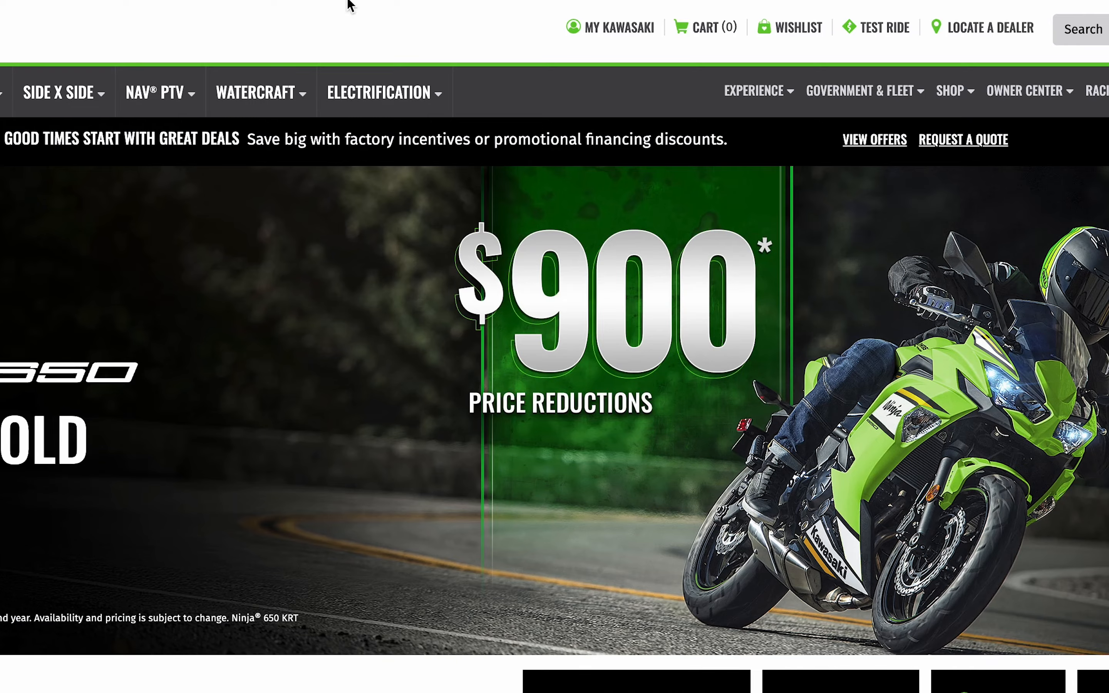
{"action": "scroll", "coordinate": [362, 472], "scroll_direction": "down", "scroll_amount": 10}
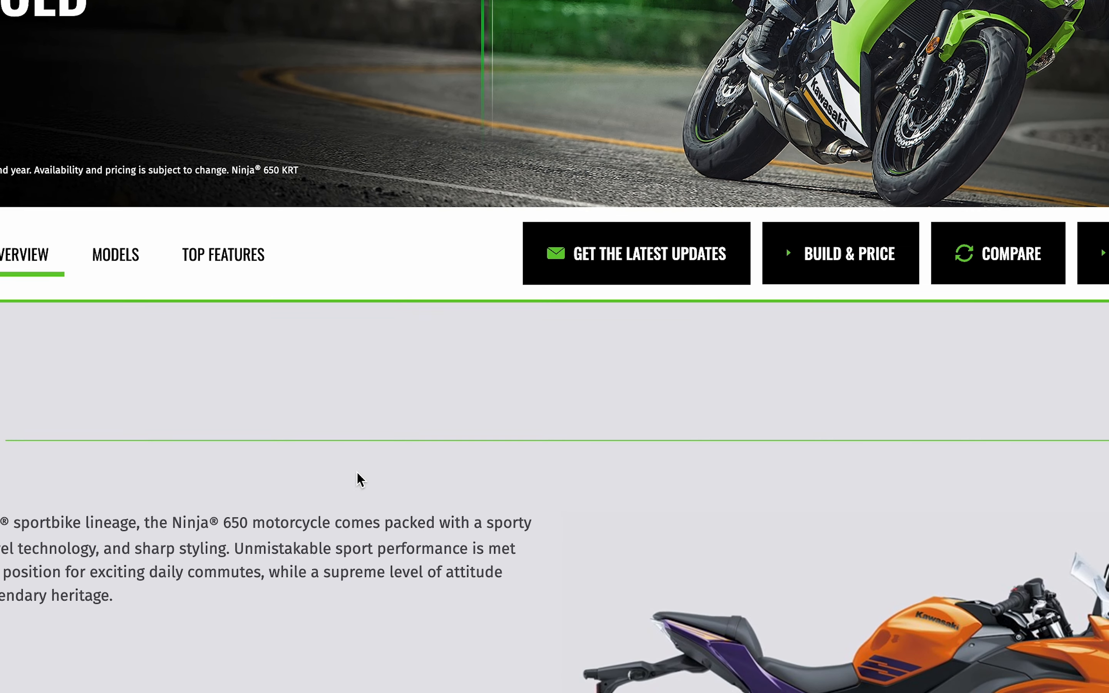
{"action": "scroll", "coordinate": [362, 481], "scroll_direction": "down", "scroll_amount": 1}
{"action": "scroll", "coordinate": [342, 351], "scroll_direction": "up", "scroll_amount": 1}
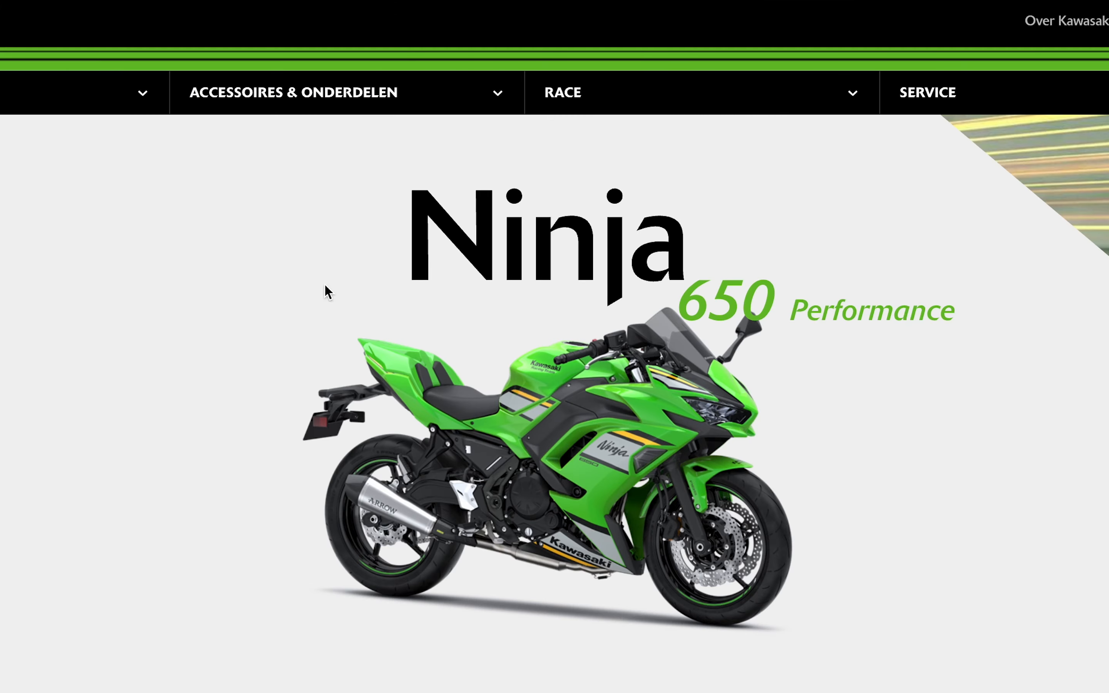
{"action": "scroll", "coordinate": [296, 404], "scroll_direction": "down", "scroll_amount": 15}
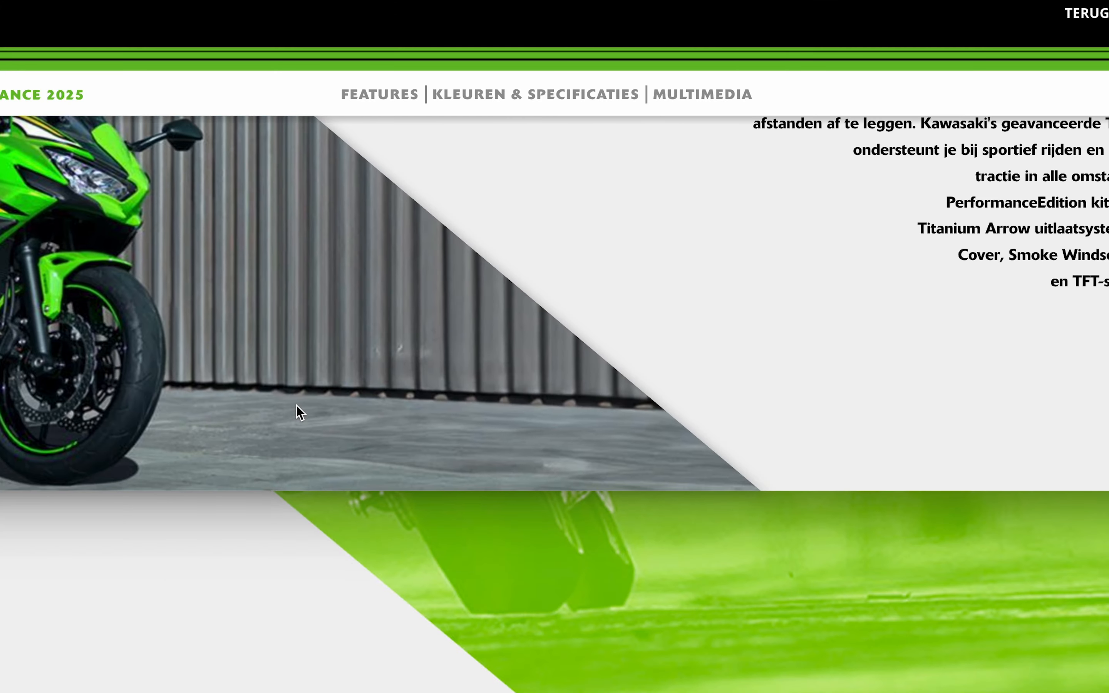
{"action": "scroll", "coordinate": [297, 406], "scroll_direction": "up", "scroll_amount": 6}
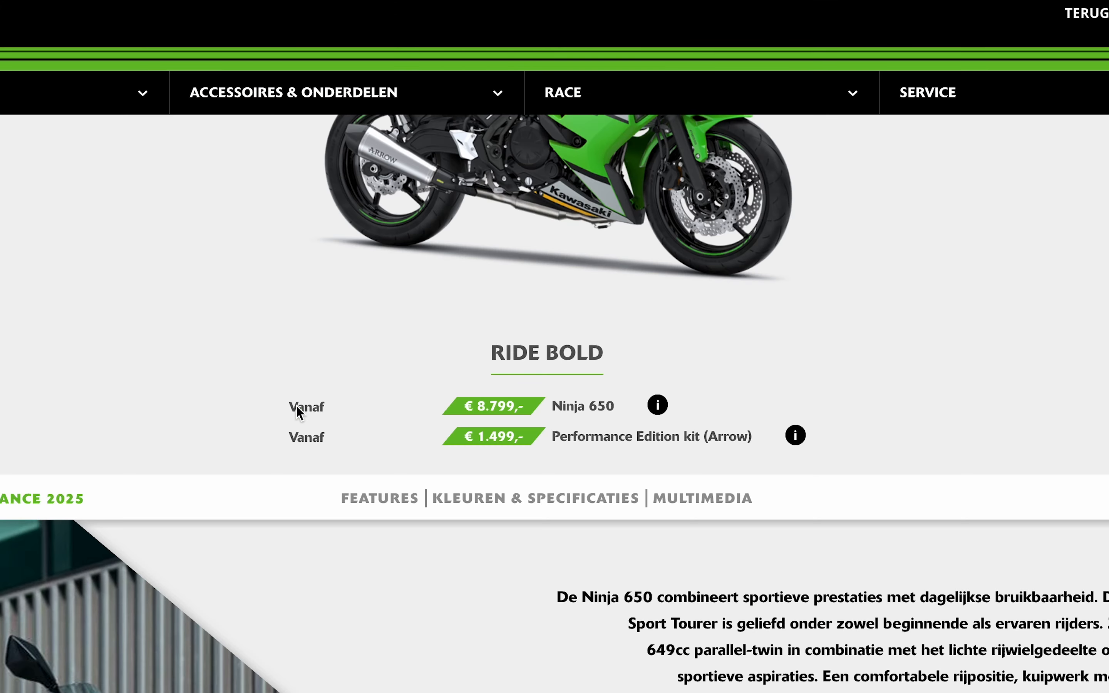
{"action": "scroll", "coordinate": [296, 407], "scroll_direction": "down", "scroll_amount": 1}
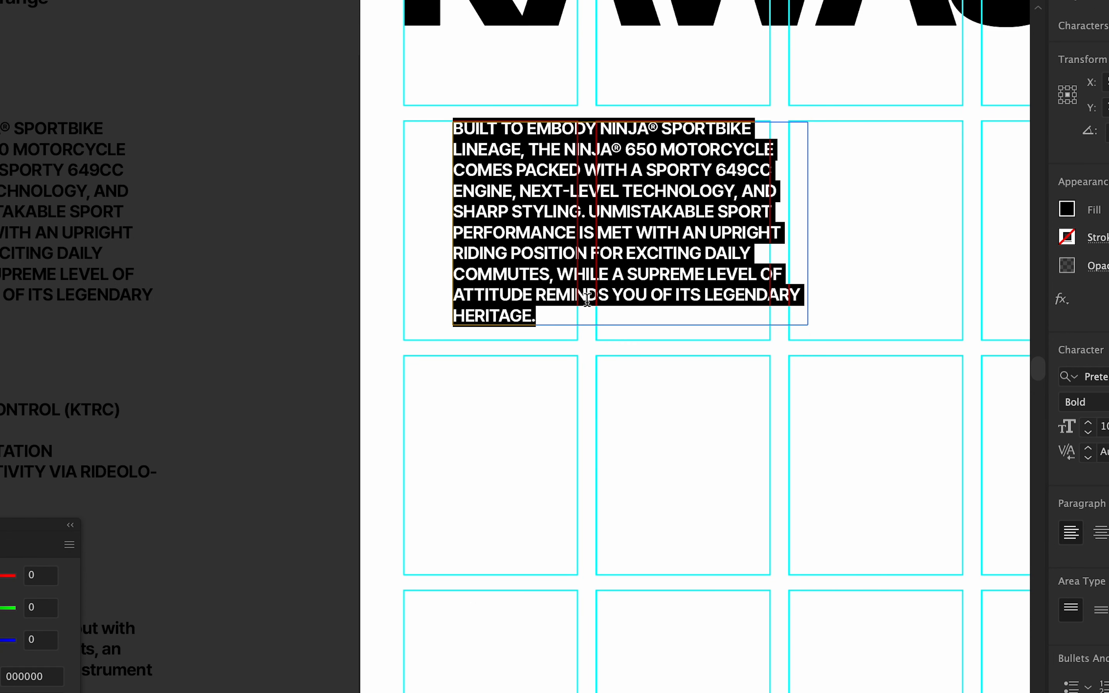
Replace the copied paragraph with the heading NINJA 650 2025, shrink its text frame, and align it with the grid's left edge.
{"action": "type", "text": "NINJA"}
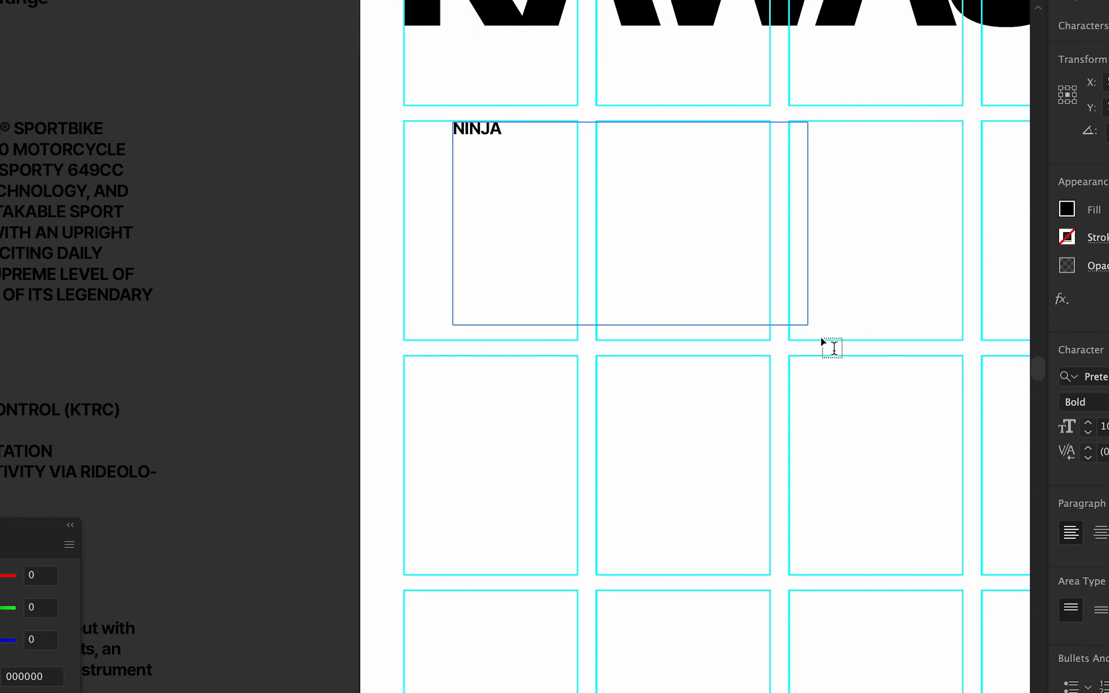
{"action": "key", "text": "Escape"}
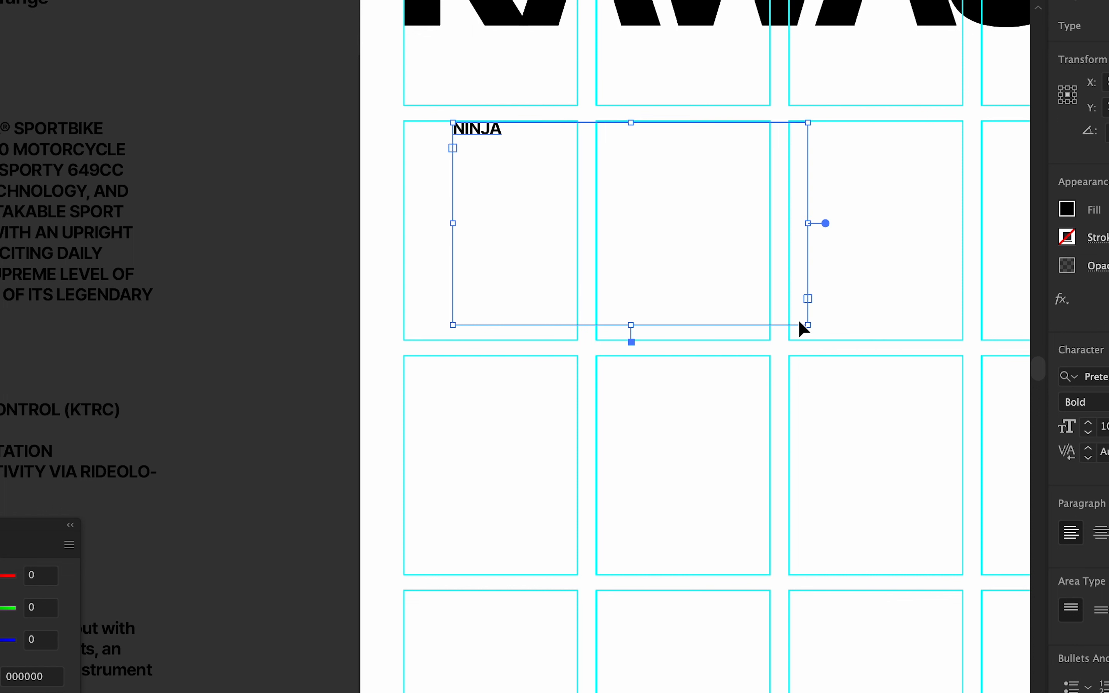
{"action": "double_click", "coordinate": [484, 132]}
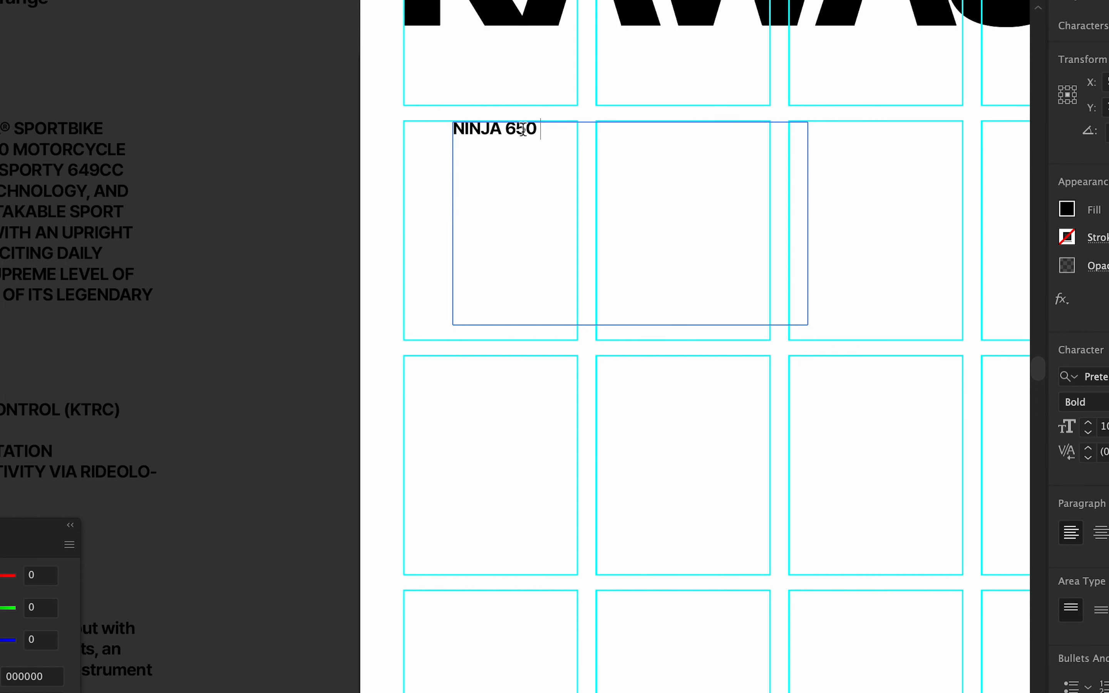
{"action": "type", "text": "2025"}
{"action": "key", "text": "Escape"}
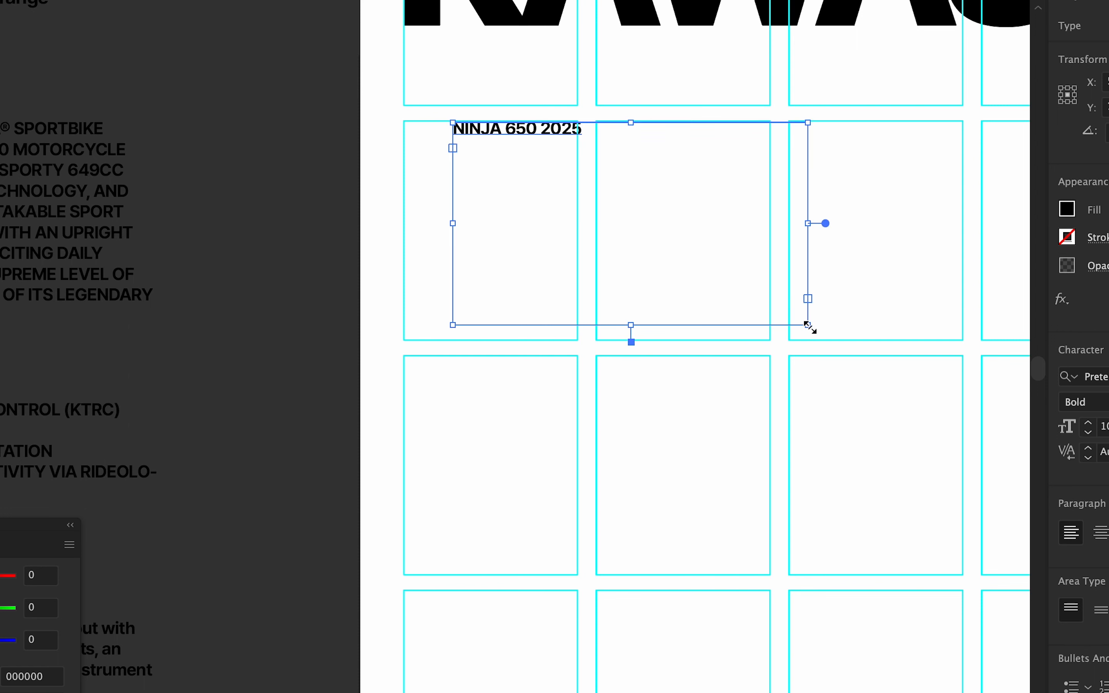
{"action": "left_click_drag", "start_coordinate": [808, 325], "coordinate": [517, 133]}
Place a copy of the intro paragraph directly below the NINJA 650 2025 heading and set it to Regular weight.
{"action": "left_click_drag", "start_coordinate": [67, 206], "coordinate": [795, 229]}
{"action": "left_click", "coordinate": [1084, 402]}
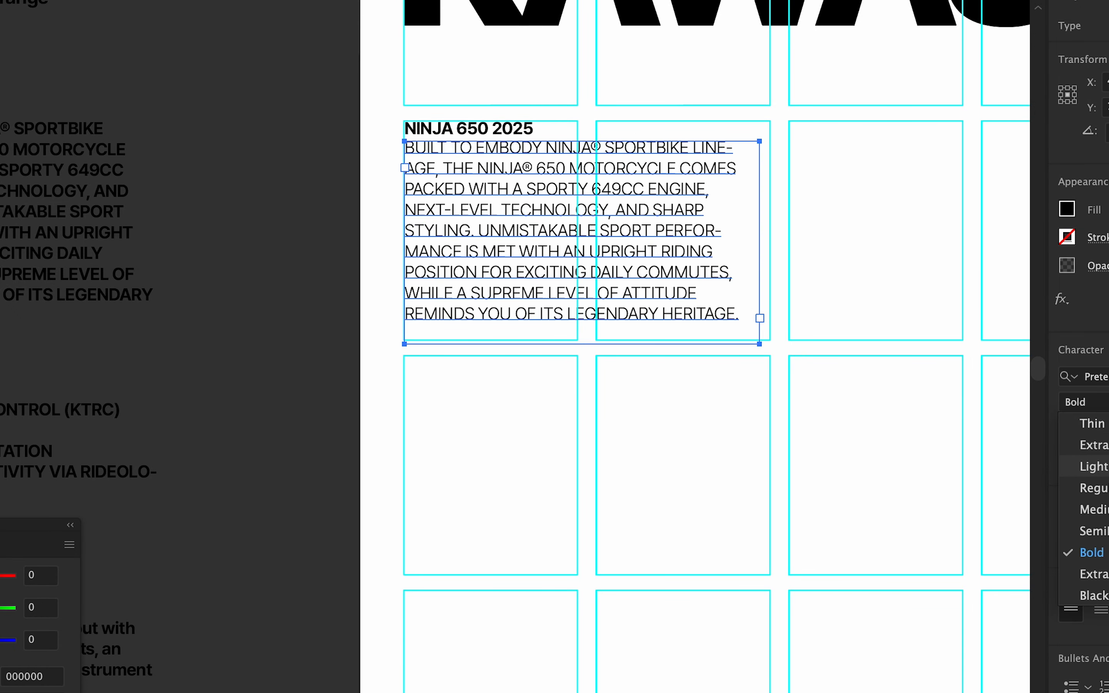
{"action": "left_click", "coordinate": [1093, 488]}
Change the case of the paragraph below the NINJA 650 2025 heading to Sentence case.
{"action": "left_click", "coordinate": [160, 0]}
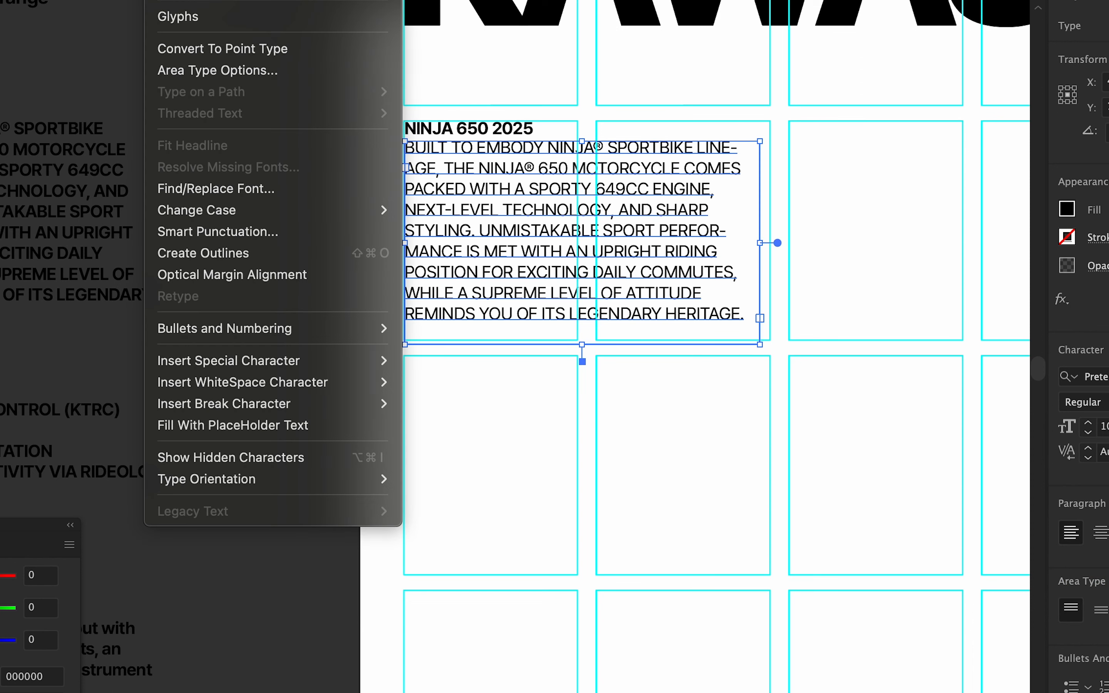
{"action": "mouse_move", "coordinate": [275, 210]}
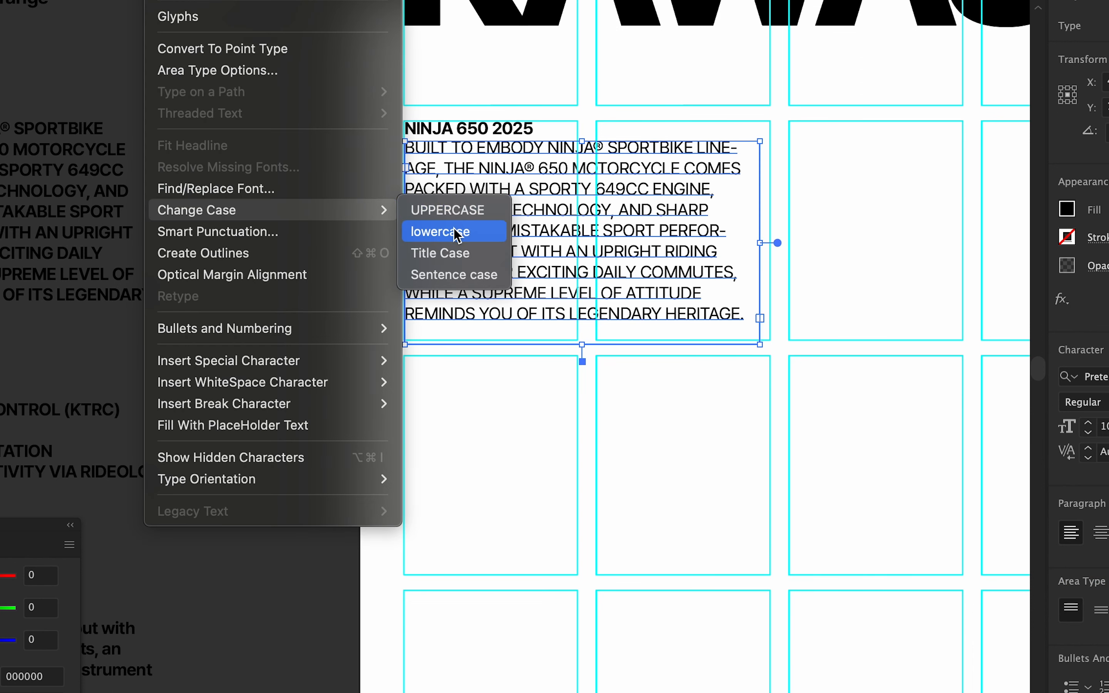
{"action": "left_click", "coordinate": [456, 275]}
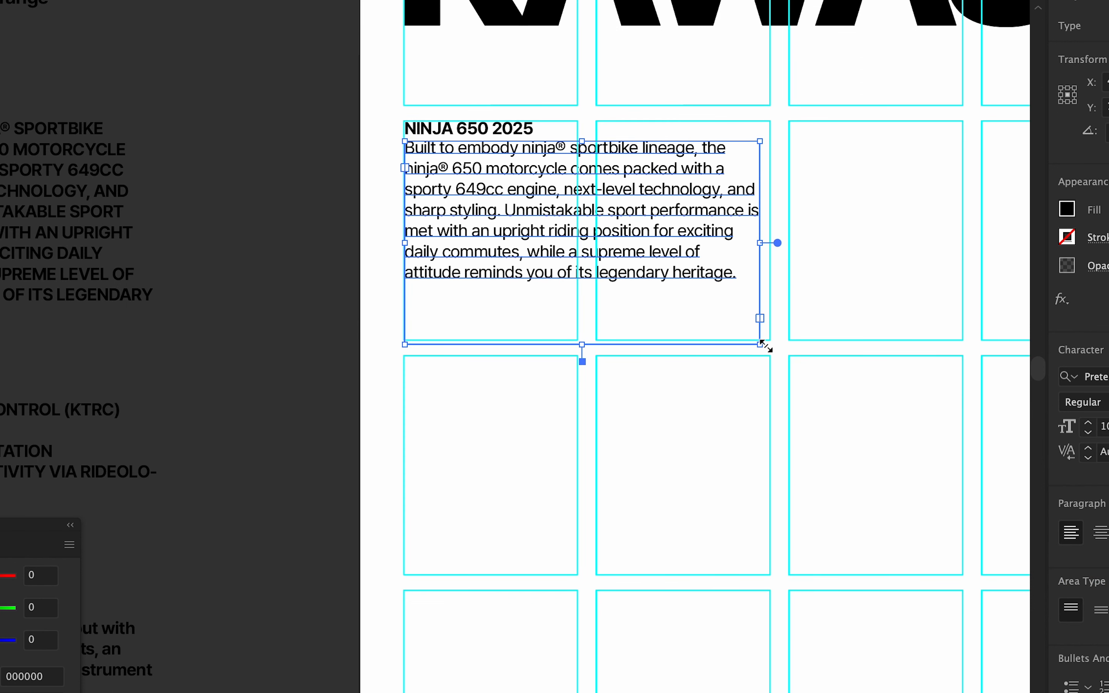
Reduce the paragraph below the heading to 8 pt and narrow its text frame to the first grid column.
{"action": "scroll", "coordinate": [692, 352], "scroll_direction": "down", "scroll_amount": 3}
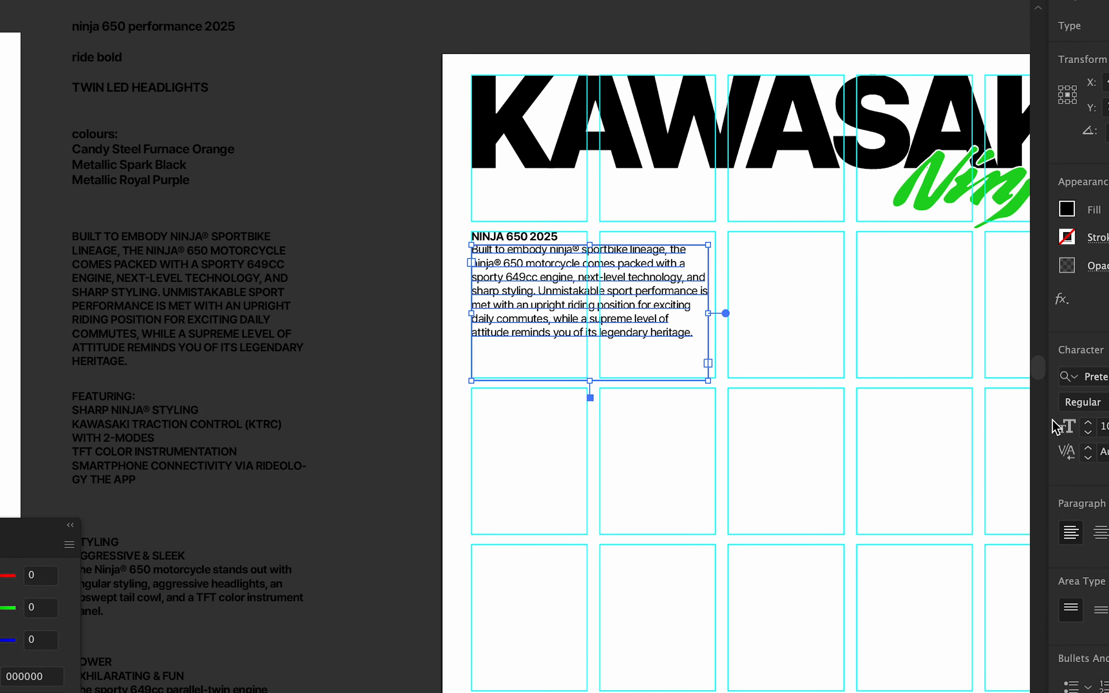
{"action": "left_click", "coordinate": [1089, 433]}
{"action": "left_click", "coordinate": [1089, 433]}
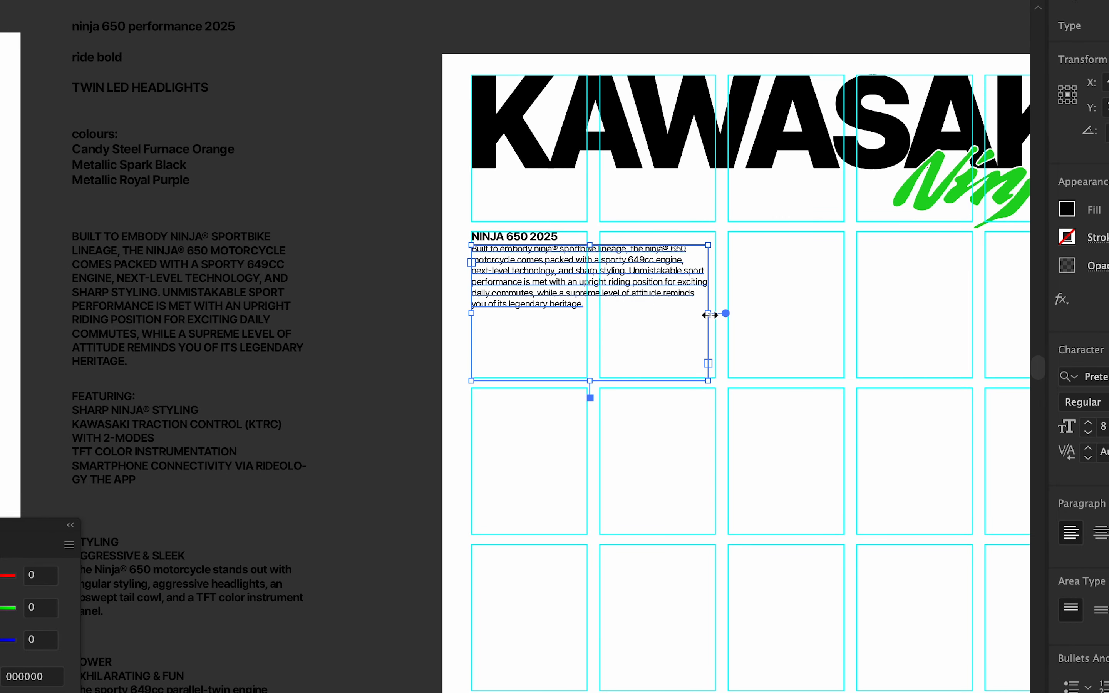
{"action": "left_click_drag", "start_coordinate": [709, 315], "coordinate": [590, 316]}
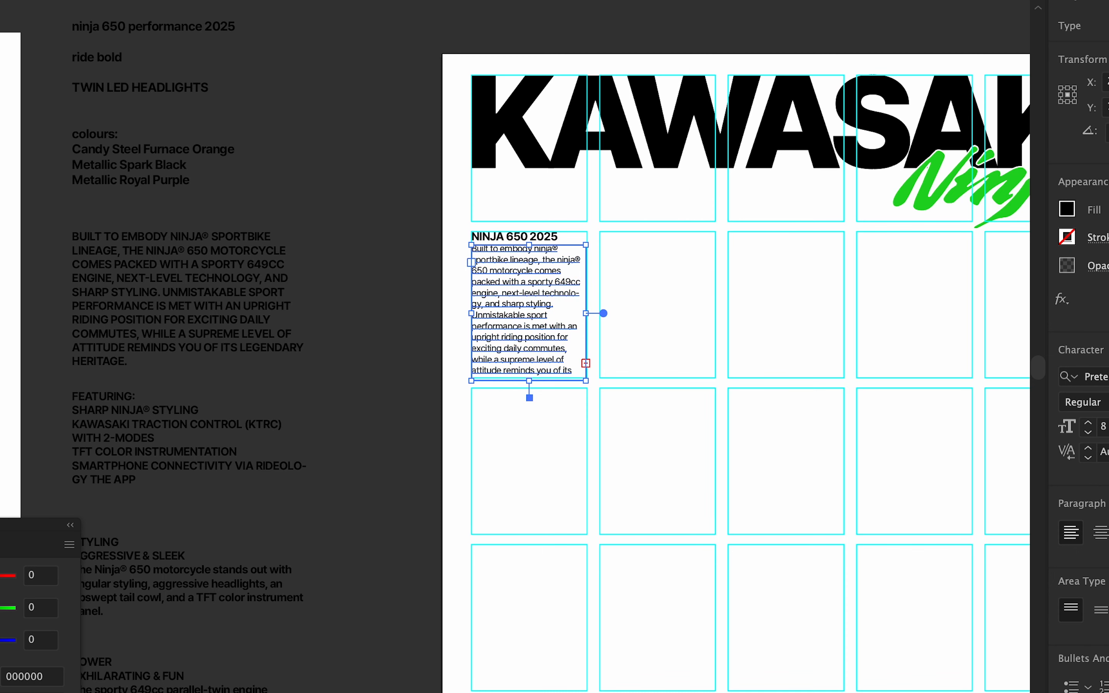
Justify all lines of the paragraph below the NINJA 650 2025 heading, including the last line.
{"action": "key", "text": "super+shift+f"}
{"action": "left_click", "coordinate": [656, 419]}
{"action": "scroll", "coordinate": [618, 292], "scroll_direction": "up", "scroll_amount": 2}
{"action": "left_click", "coordinate": [489, 365]}
{"action": "scroll", "coordinate": [489, 366], "scroll_direction": "down", "scroll_amount": 1}
{"action": "scroll", "coordinate": [496, 321], "scroll_direction": "down", "scroll_amount": 2}
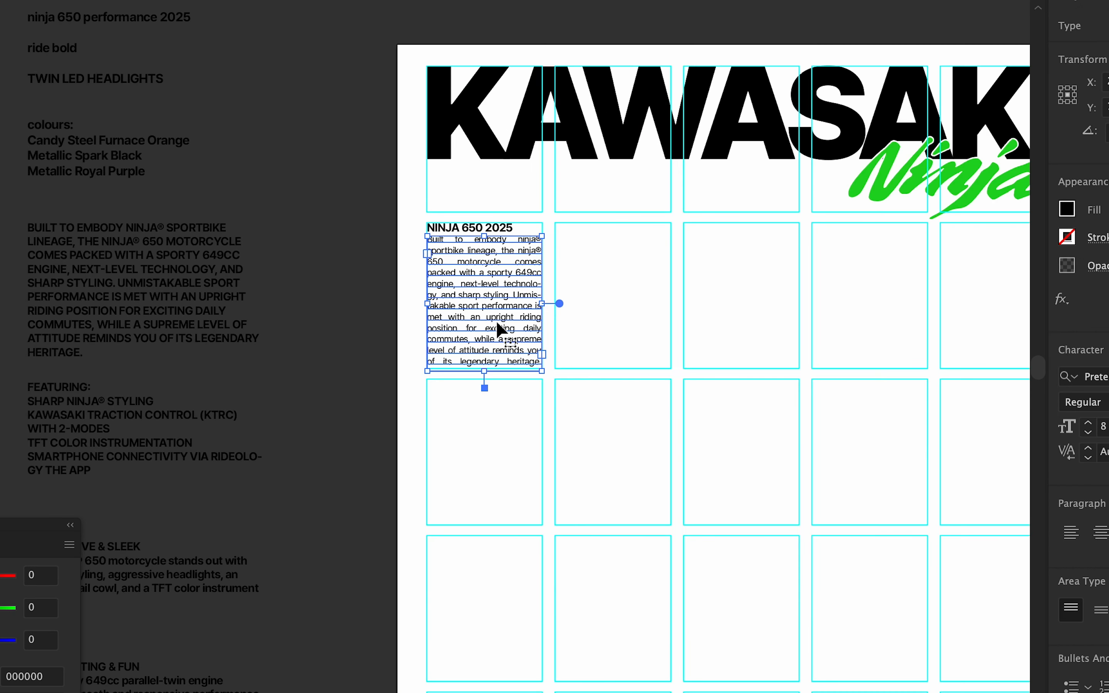
Shorten the intro paragraph's frame to eight lines and place a copy beside it in the second grid column.
{"action": "scroll", "coordinate": [496, 321], "scroll_direction": "up", "scroll_amount": 2}
{"action": "left_click_drag", "start_coordinate": [482, 400], "coordinate": [478, 324]}
{"action": "left_click", "coordinate": [688, 304]}
{"action": "left_click_drag", "start_coordinate": [517, 290], "coordinate": [690, 287]}
{"action": "double_click", "coordinate": [738, 313]}
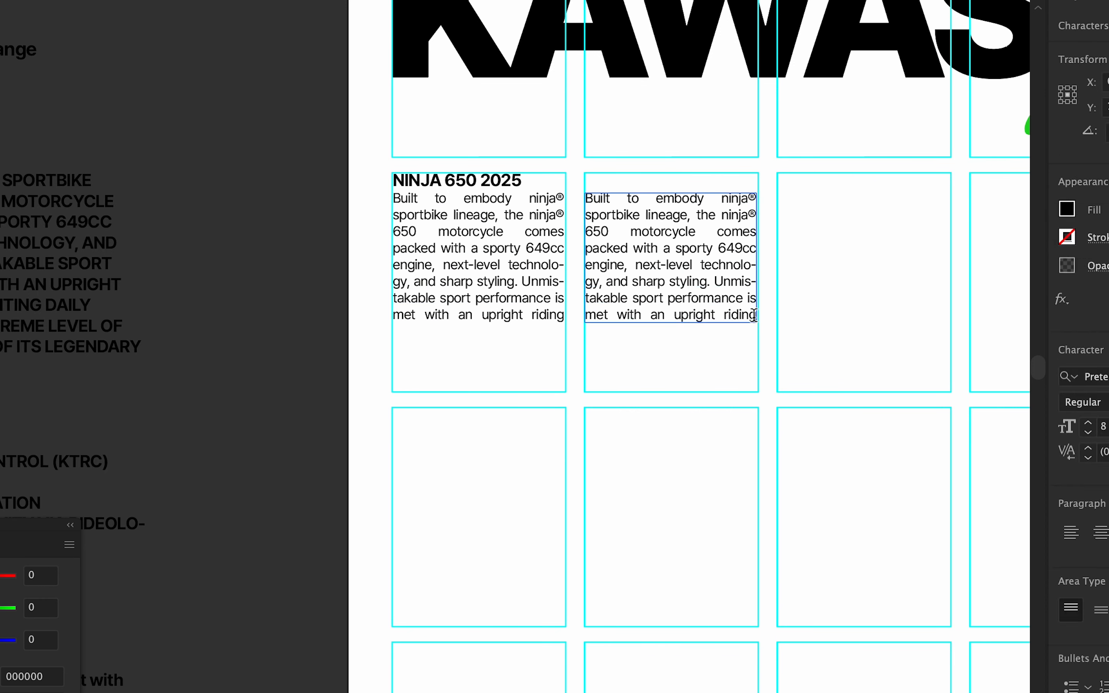
Delete the repeated opening from the second-column copy so it begins at "position for exciting daily".
{"action": "left_click_drag", "start_coordinate": [754, 316], "coordinate": [549, 200]}
{"action": "key", "text": "BackSpace"}
{"action": "key", "text": "Right"}
{"action": "key", "text": "BackSpace"}
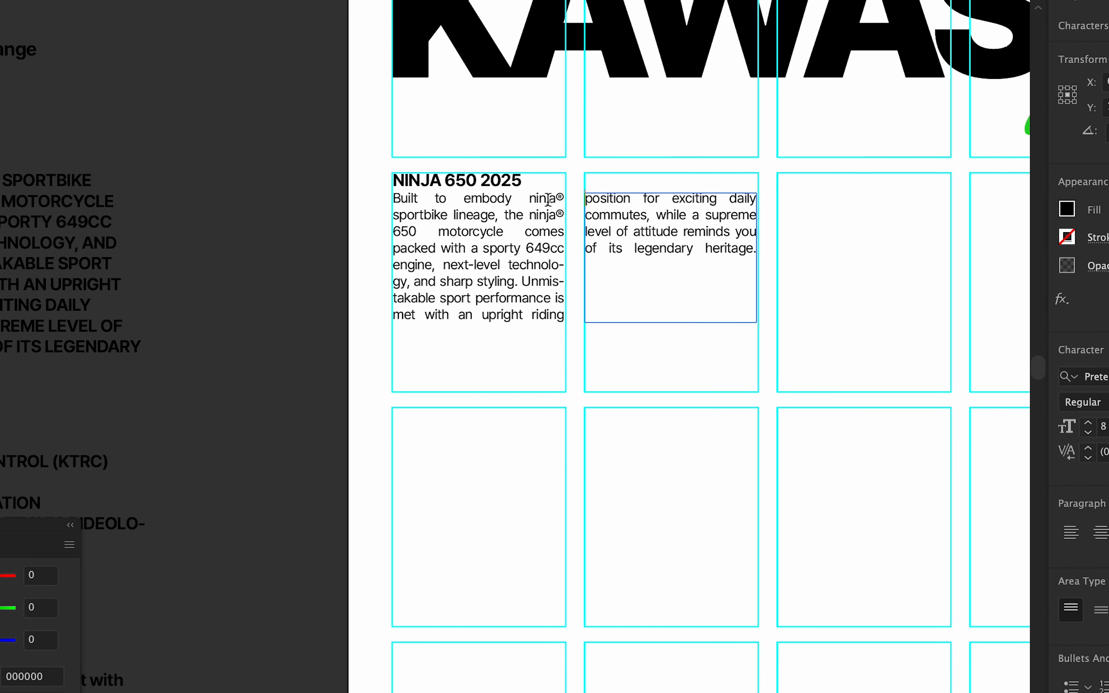
{"action": "key", "text": "Escape"}
{"action": "left_click", "coordinate": [605, 433]}
{"action": "scroll", "coordinate": [503, 302], "scroll_direction": "down", "scroll_amount": 1}
{"action": "key", "text": "super+z"}
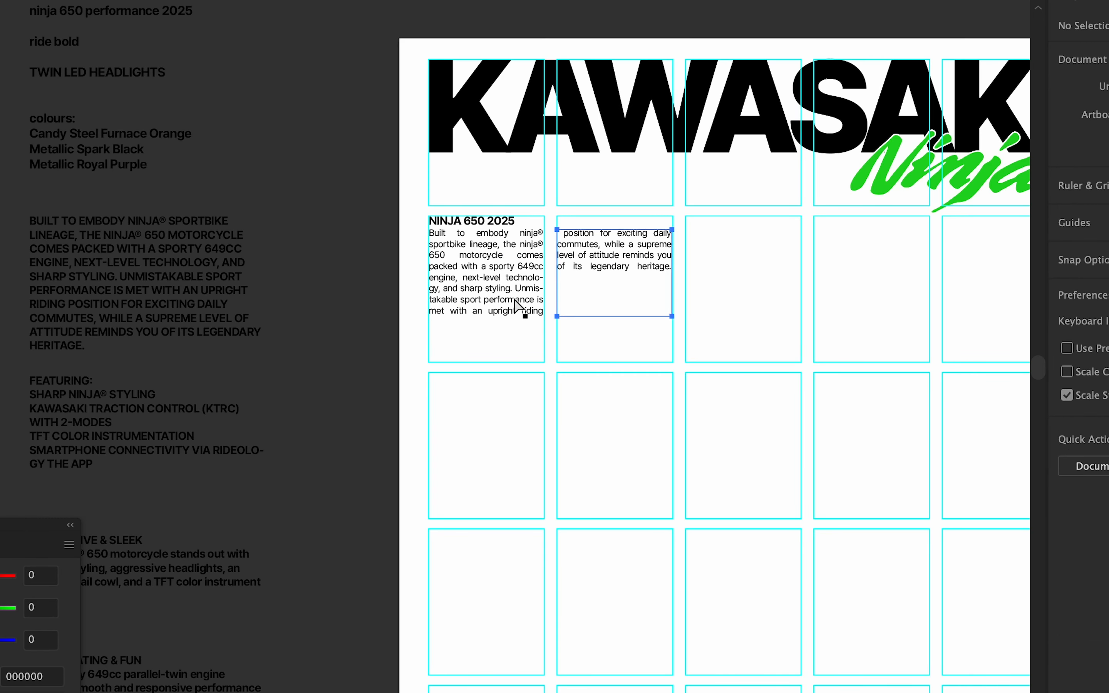
{"action": "scroll", "coordinate": [513, 296], "scroll_direction": "up", "scroll_amount": 1}
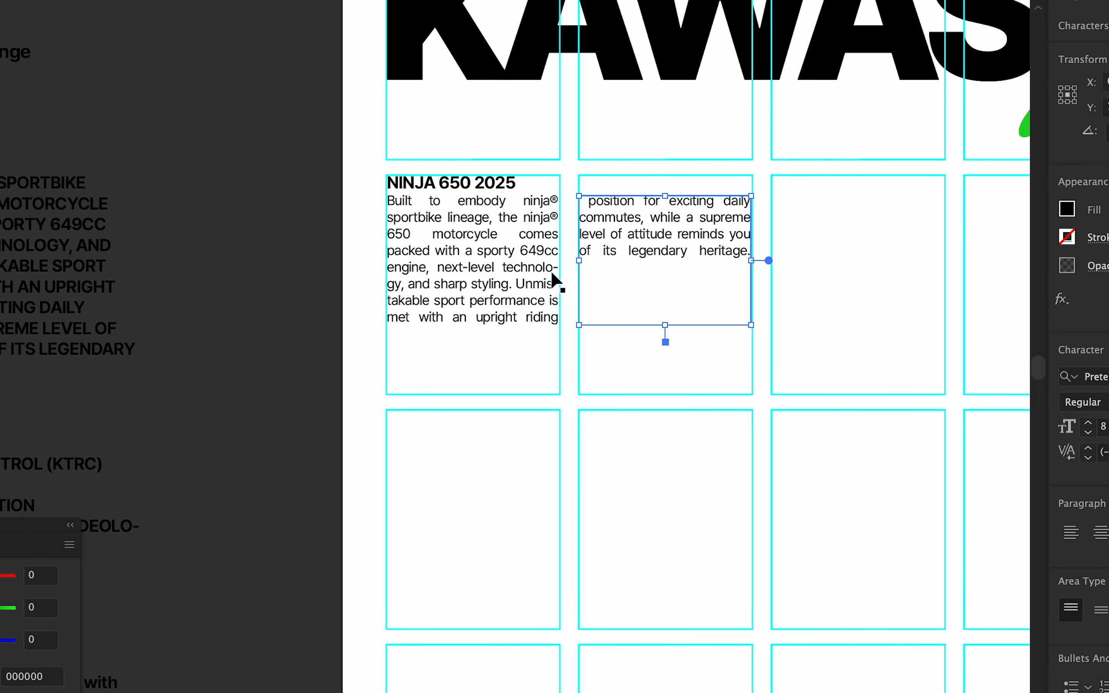
Try extending the first-column text frame downward, and undo back to before the second-column copy was made.
{"action": "double_click", "coordinate": [545, 301]}
{"action": "key", "text": "Escape"}
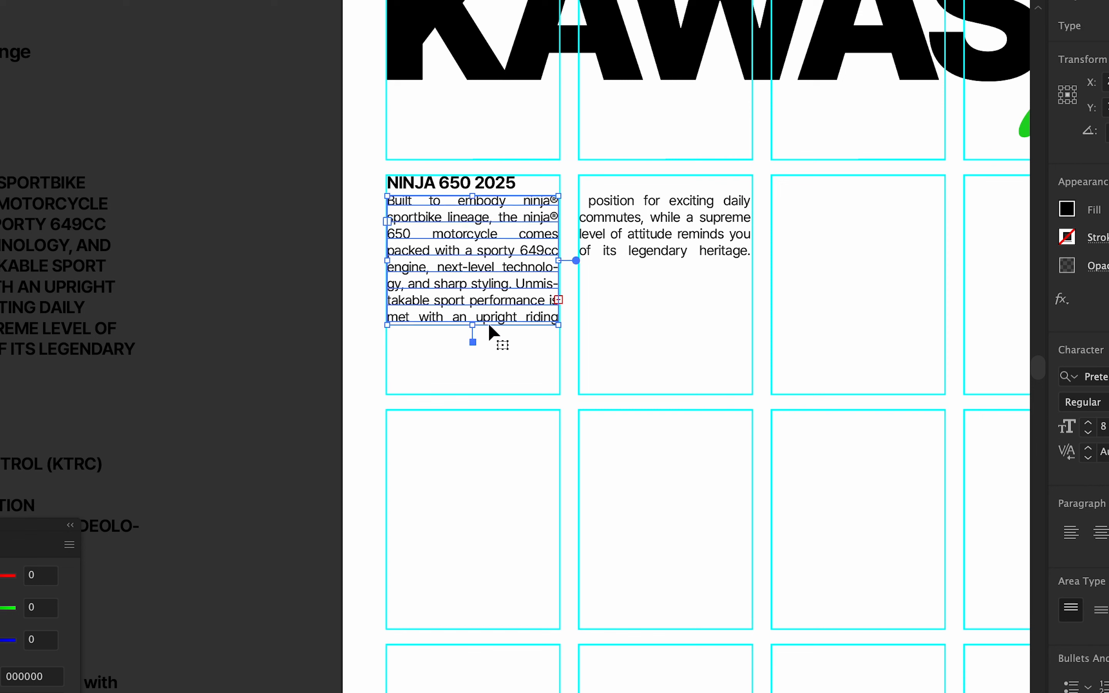
{"action": "left_click_drag", "start_coordinate": [478, 328], "coordinate": [482, 455]}
{"action": "key", "text": "super+z"}
{"action": "key", "text": "super+z"}
{"action": "key", "text": "super+z"}
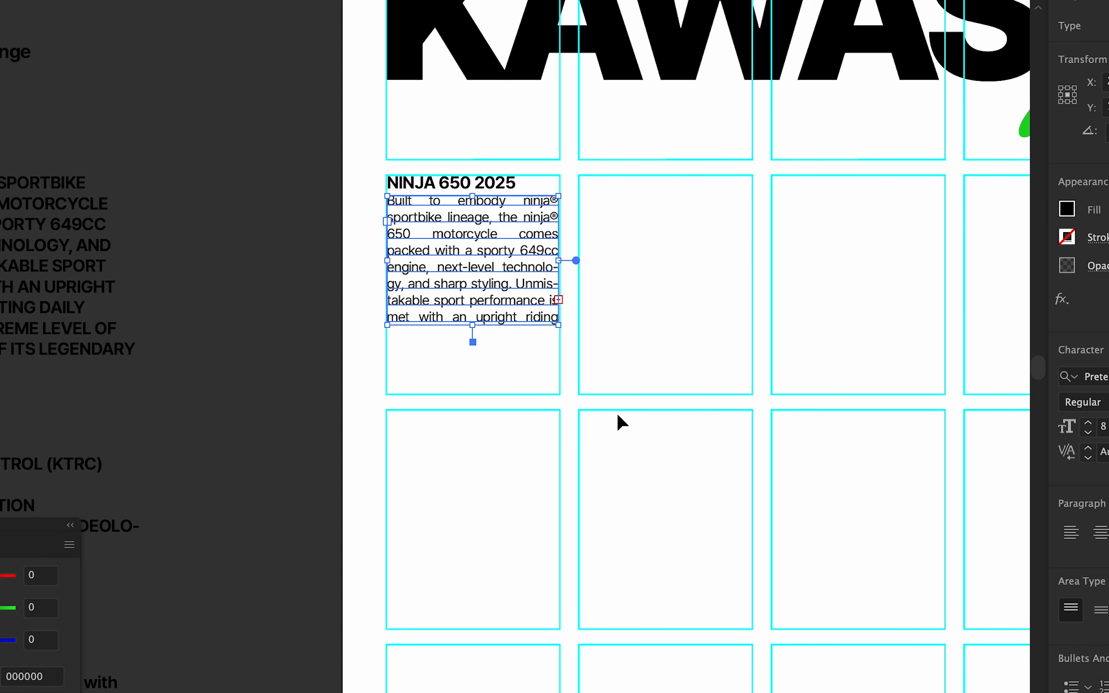
Try splitting the paragraph after seven lines, with the second-column copy starting at "met with an upright riding", and undo it.
{"action": "left_click_drag", "start_coordinate": [476, 328], "coordinate": [675, 287]}
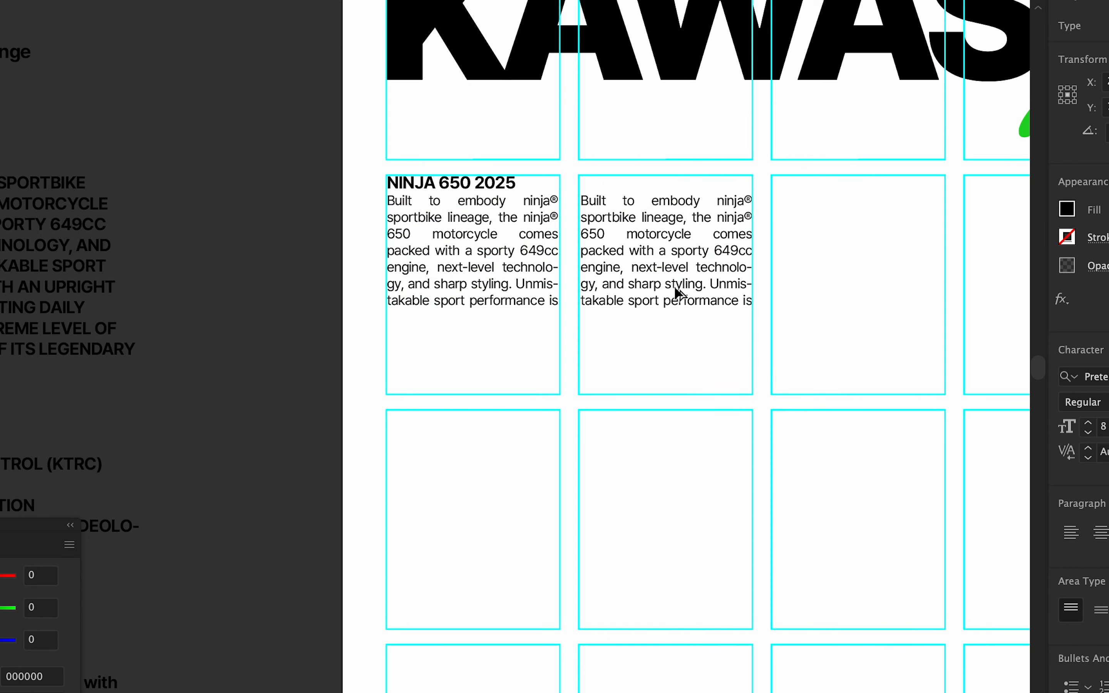
{"action": "double_click", "coordinate": [697, 294]}
{"action": "left_click_drag", "start_coordinate": [755, 299], "coordinate": [551, 200]}
{"action": "key", "text": "super+v"}
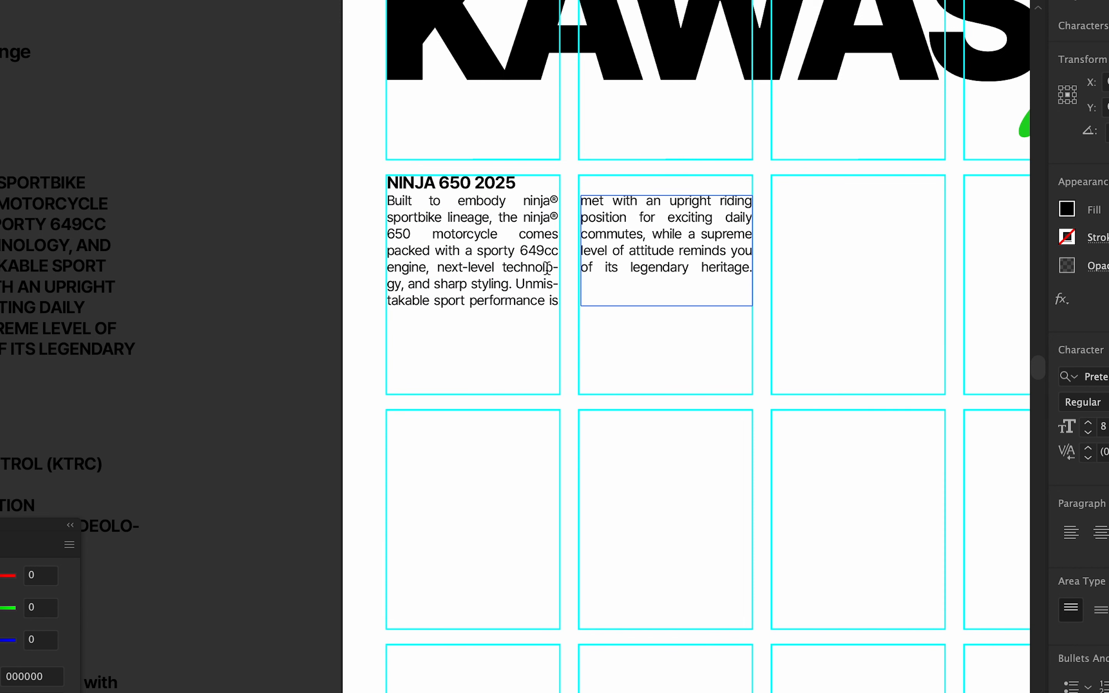
{"action": "key", "text": "super+z"}
{"action": "key", "text": "super+z"}
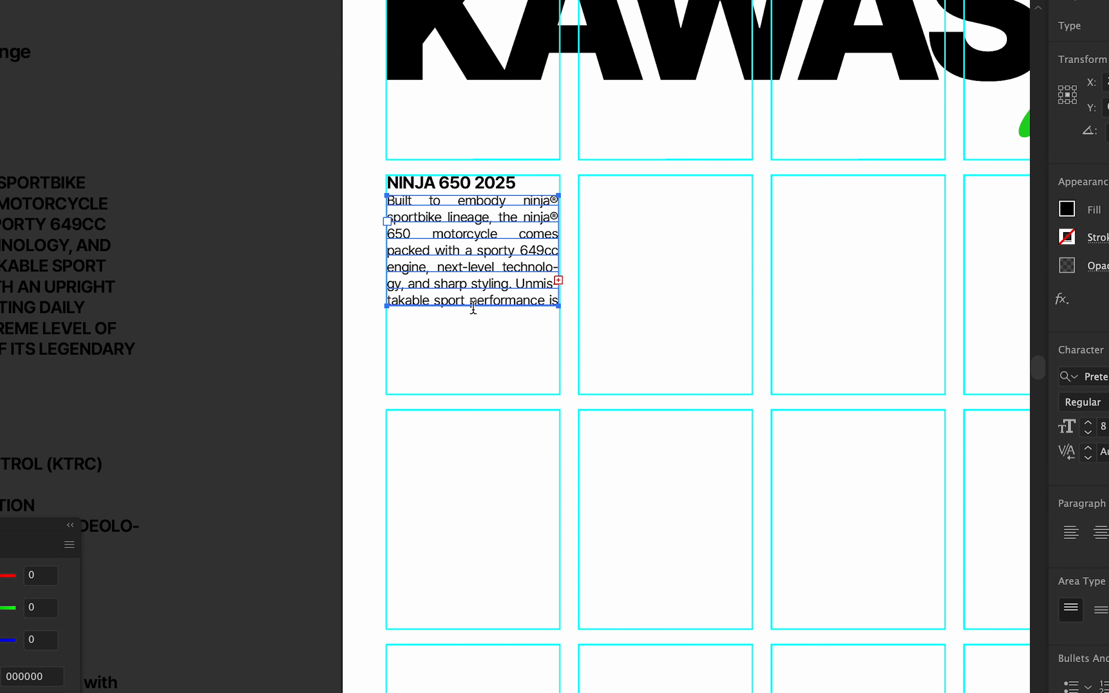
Shorten the first-column paragraph frame to six lines and duplicate it into the second grid column at the same height.
{"action": "left_click_drag", "start_coordinate": [473, 308], "coordinate": [672, 283]}
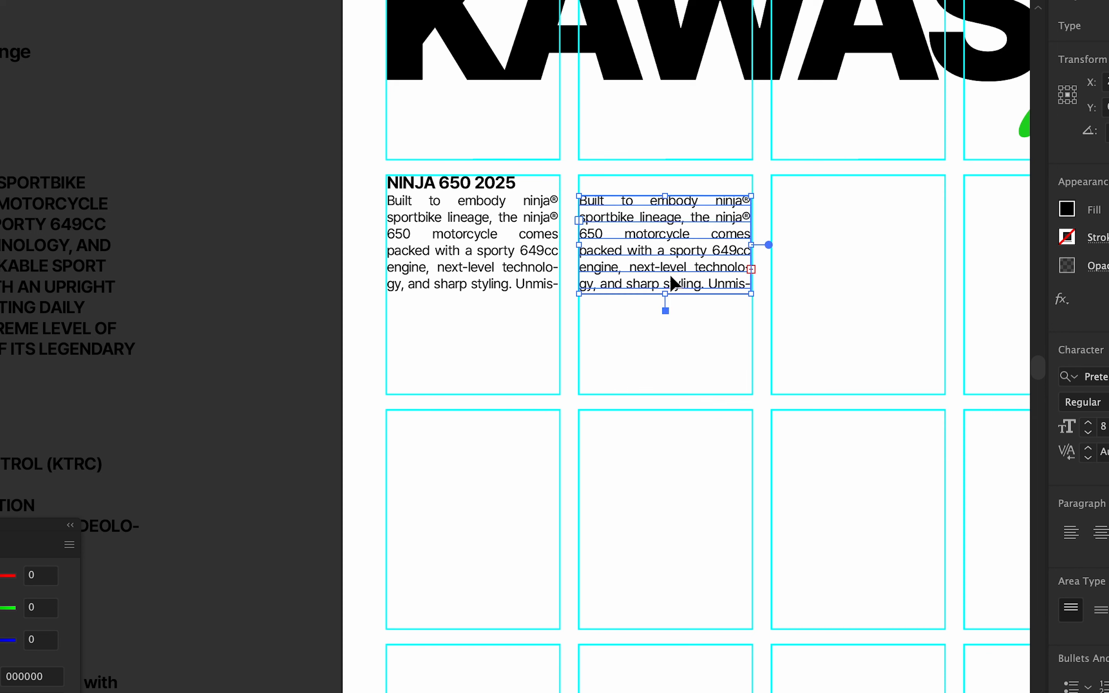
{"action": "left_click", "coordinate": [533, 222]}
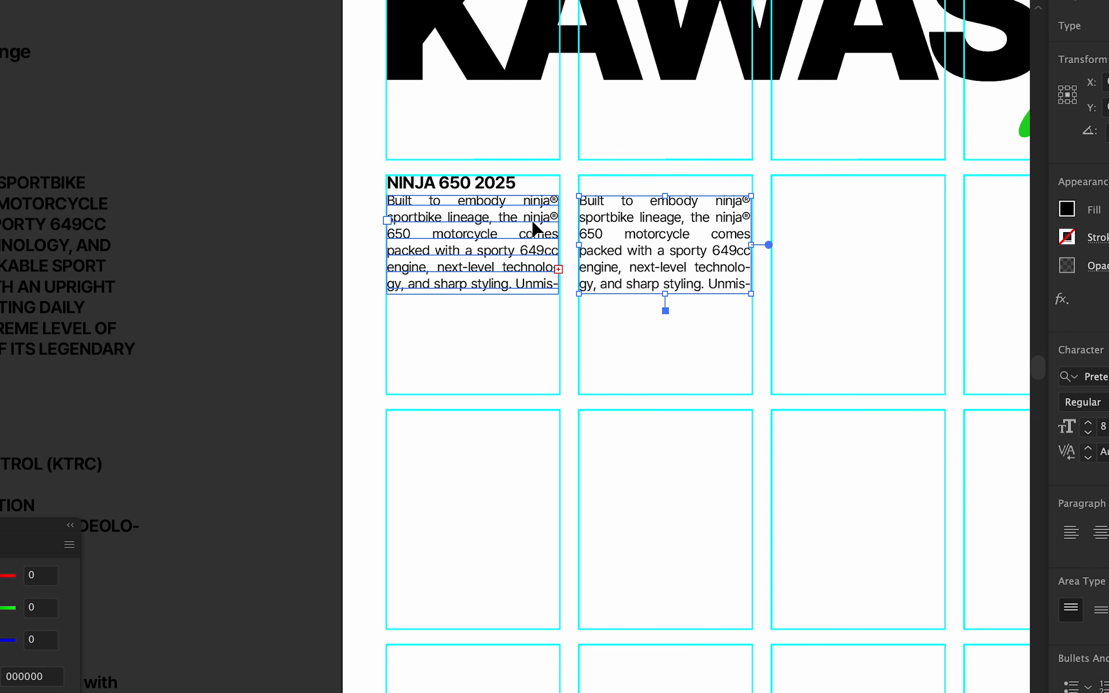
{"action": "left_click_drag", "start_coordinate": [453, 227], "coordinate": [608, 244]}
Capitalize both occurrences of "ninja" as "Ninja" in the first-column paragraph.
{"action": "scroll", "coordinate": [660, 234], "scroll_direction": "up", "scroll_amount": 2}
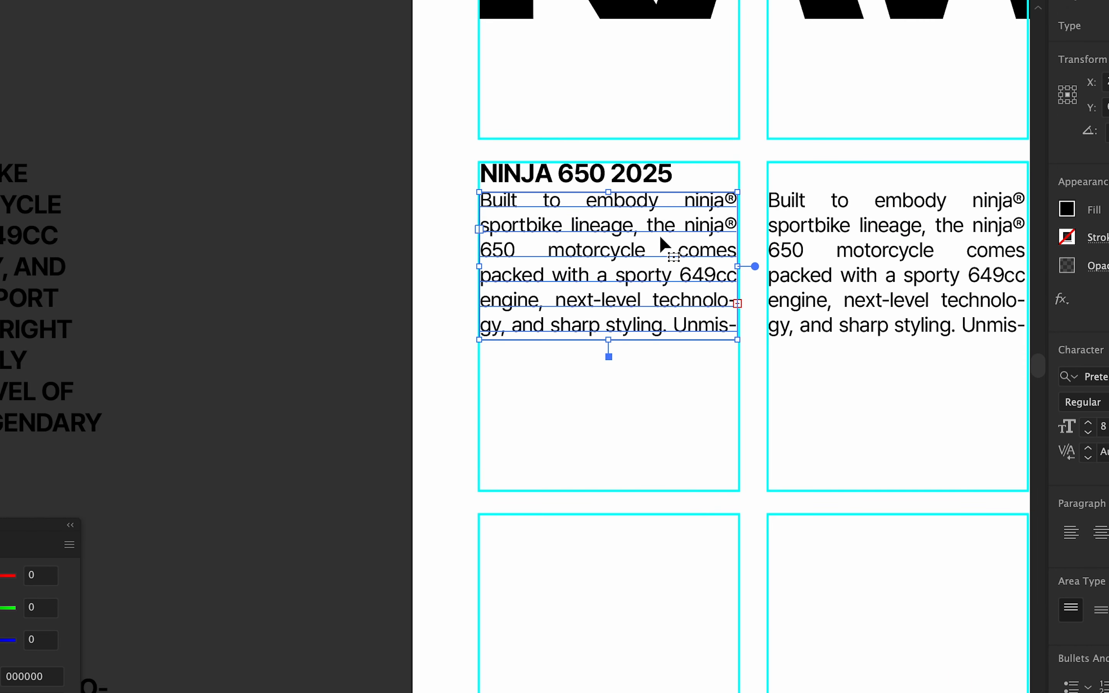
{"action": "double_click", "coordinate": [700, 224]}
{"action": "key", "text": "BackSpace"}
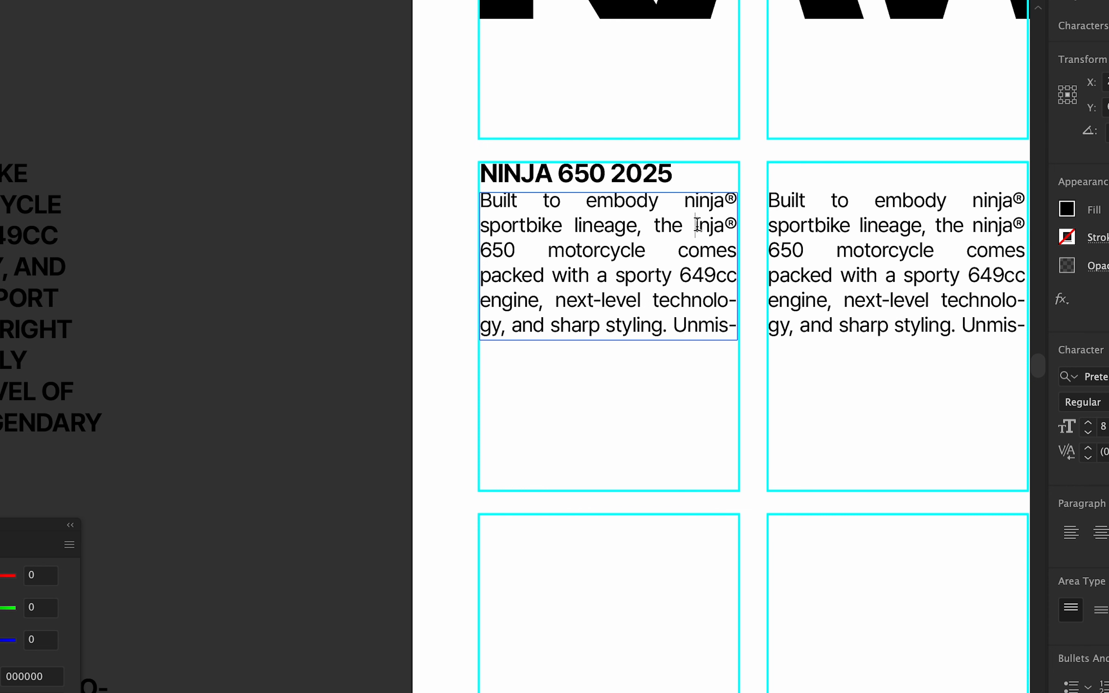
{"action": "type", "text": "N"}
{"action": "left_click", "coordinate": [695, 202]}
{"action": "key", "text": "BackSpace"}
{"action": "type", "text": "N"}
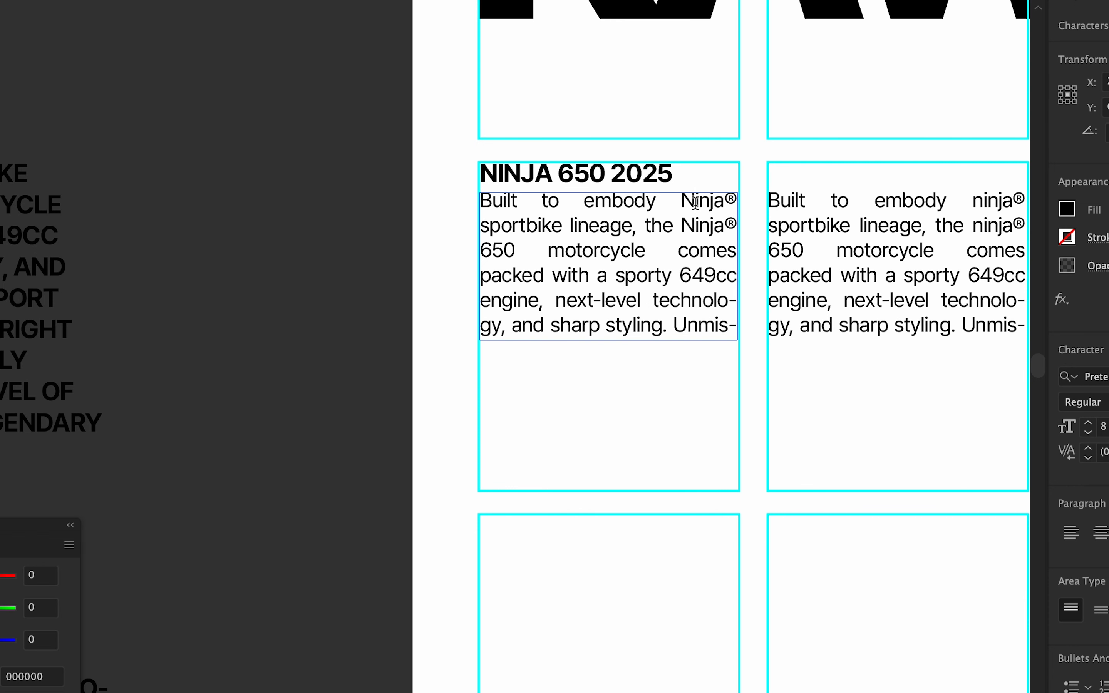
{"action": "key", "text": "Escape"}
{"action": "scroll", "coordinate": [693, 402], "scroll_direction": "right", "scroll_amount": 5}
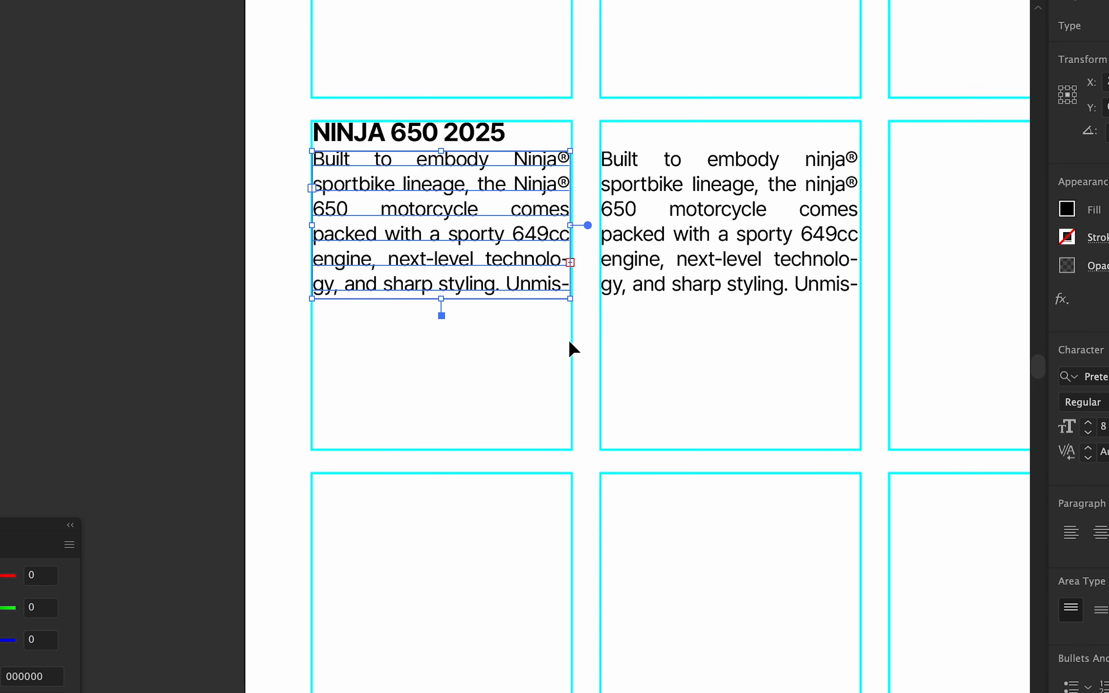
Try moving the whole word "technology" onto the last line of the first-column paragraph, and undo it.
{"action": "double_click", "coordinate": [479, 275]}
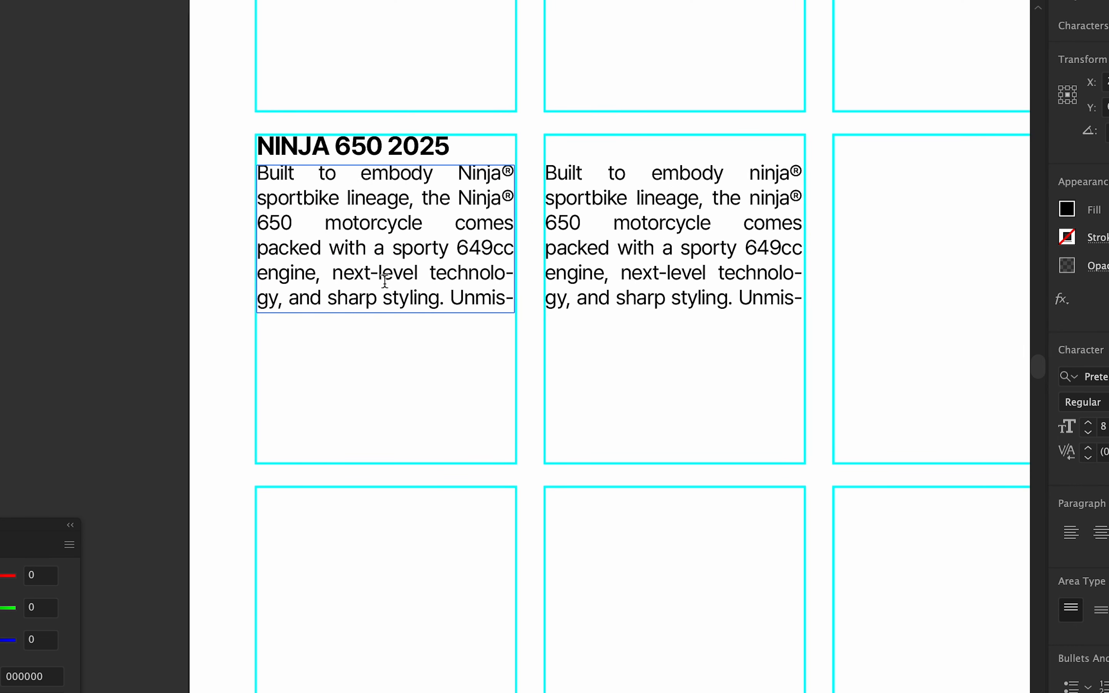
{"action": "left_click", "coordinate": [426, 273]}
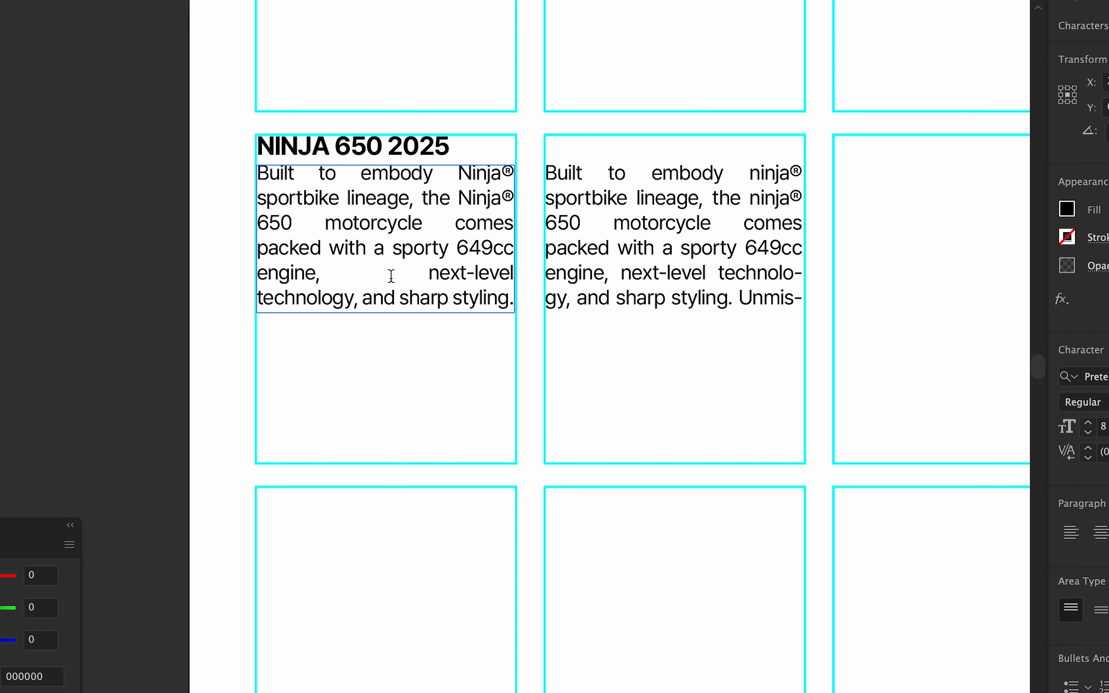
{"action": "key", "text": "super+z"}
{"action": "key", "text": "super+z"}
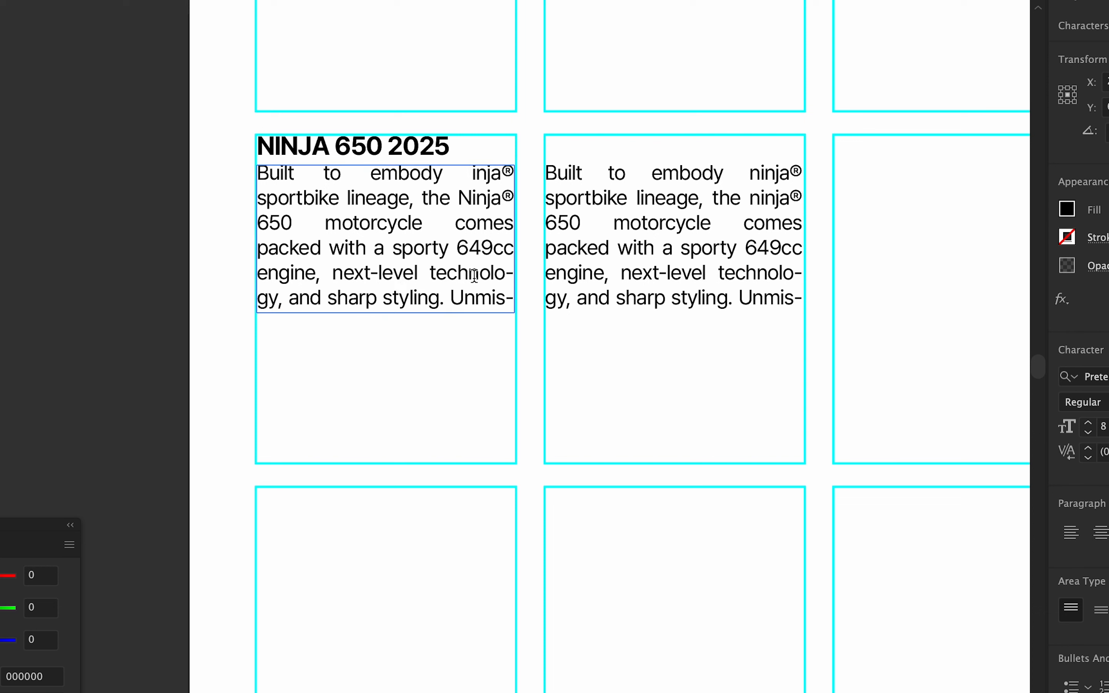
Break "technology" manually into "tech-" and "nology" across the last two lines of the first-column paragraph.
{"action": "type", "text": "-"}
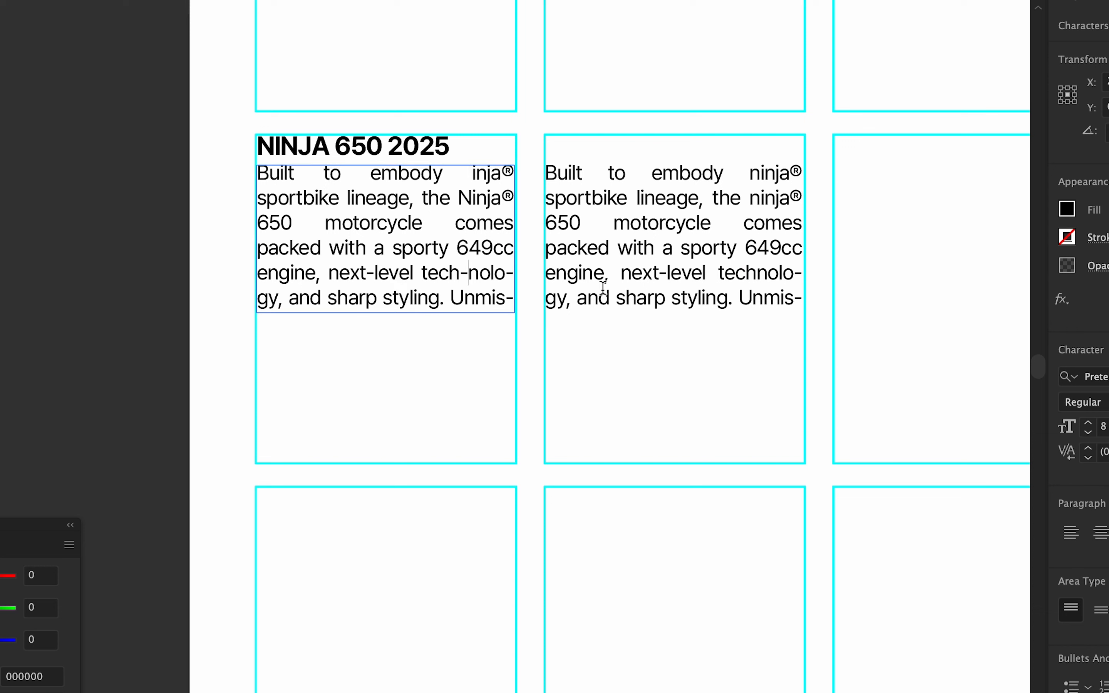
{"action": "key", "text": "Return"}
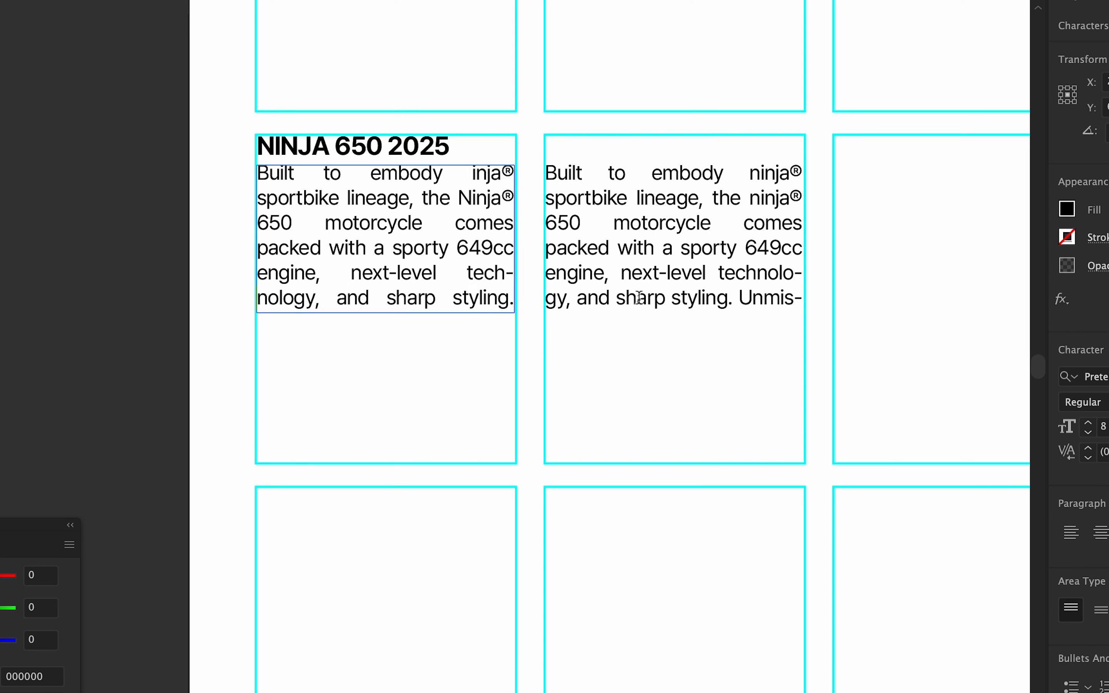
{"action": "key", "text": "Escape"}
{"action": "scroll", "coordinate": [516, 366], "scroll_direction": "down", "scroll_amount": 5}
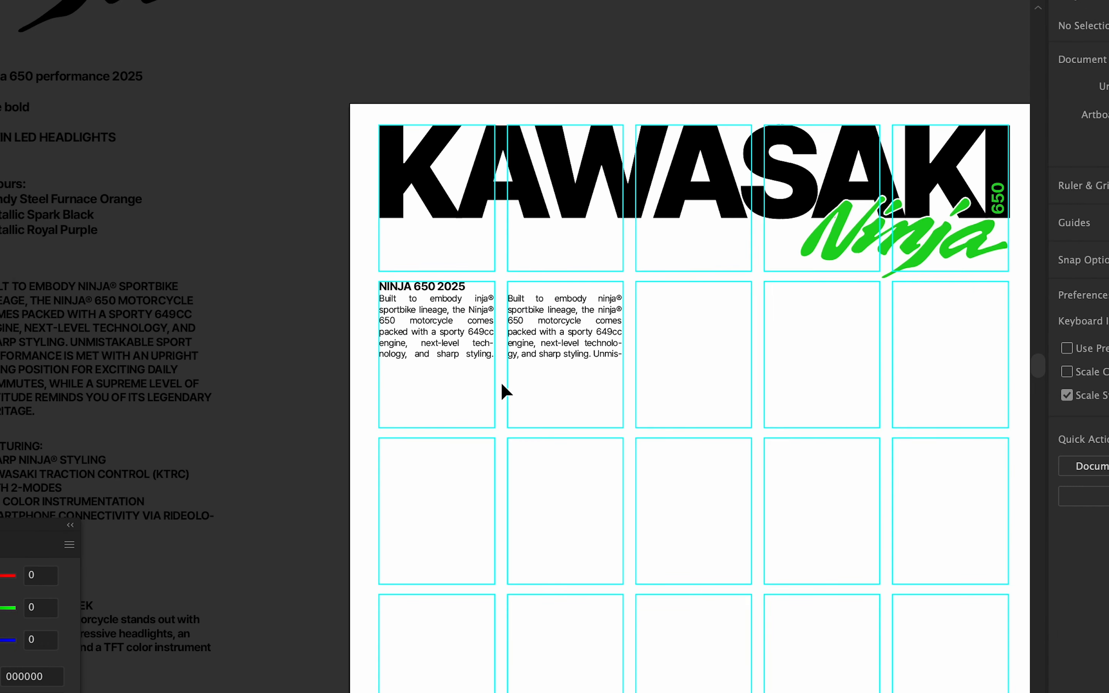
Delete the repeated opening from the second-column paragraph so it begins at "Unmistakable sport performance".
{"action": "scroll", "coordinate": [502, 385], "scroll_direction": "up", "scroll_amount": 5}
{"action": "double_click", "coordinate": [591, 330]}
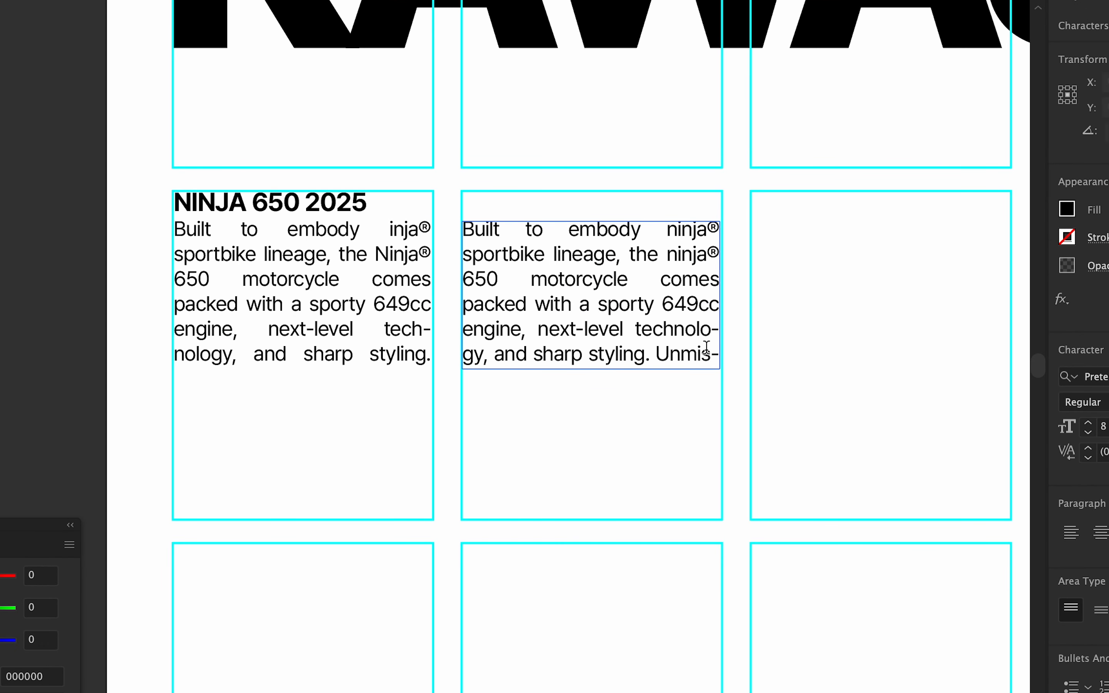
{"action": "left_click_drag", "start_coordinate": [720, 354], "coordinate": [462, 214]}
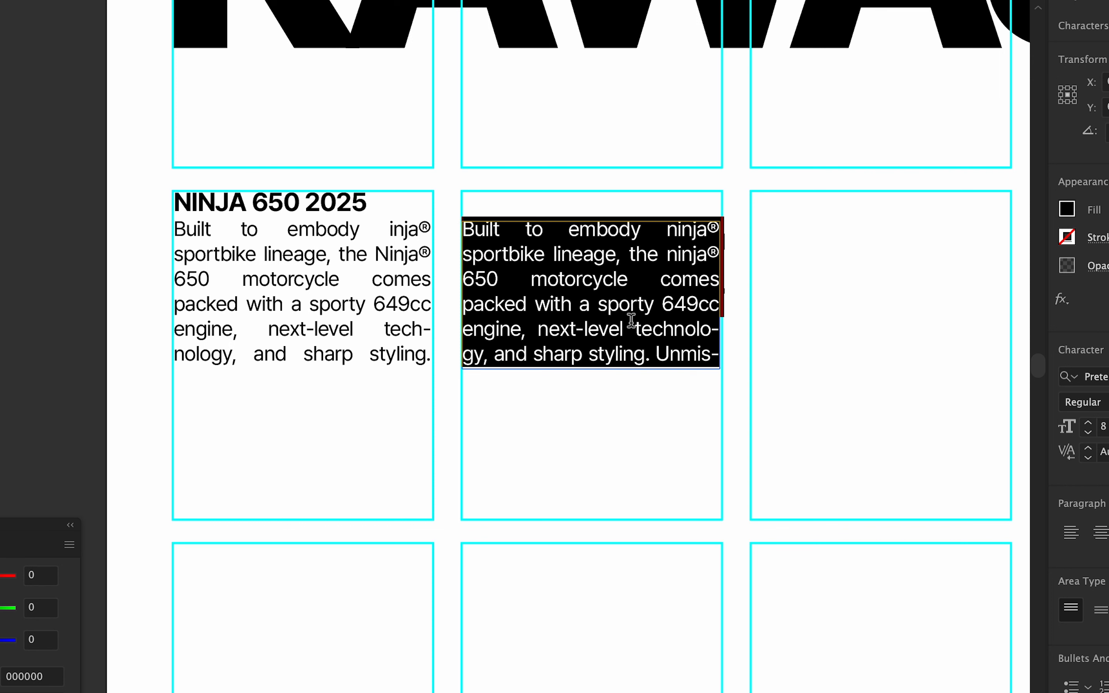
{"action": "left_click_drag", "start_coordinate": [654, 354], "coordinate": [434, 212]}
{"action": "key", "text": "BackSpace"}
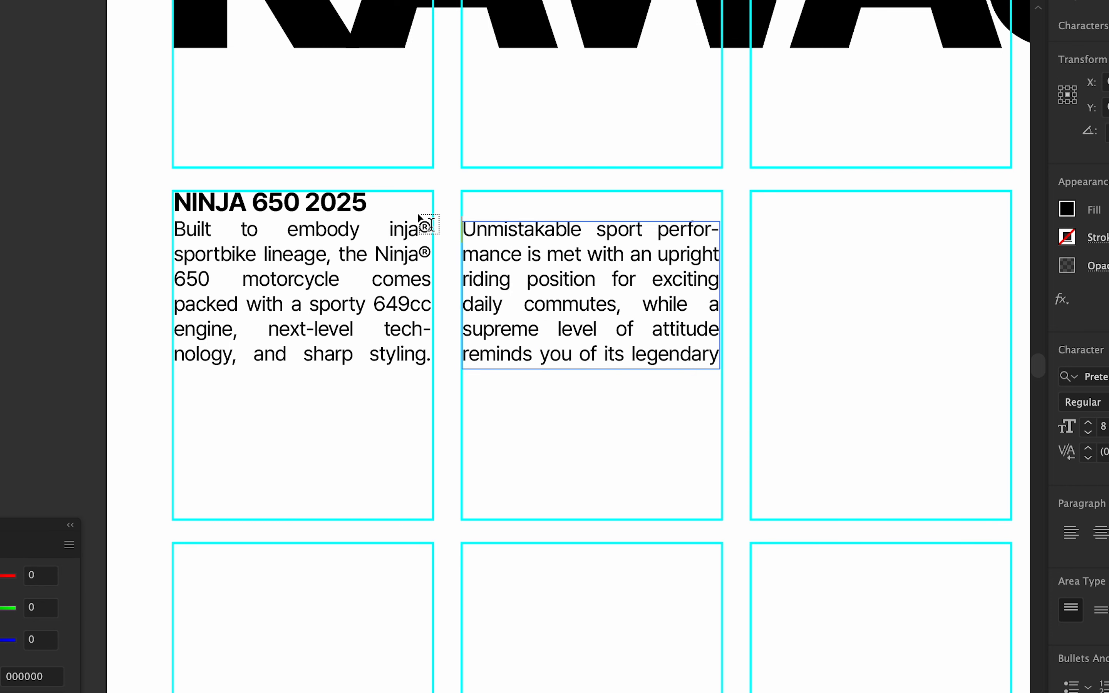
Try extending the second-column text frame downward to fit the rest of the paragraph, and undo the resize.
{"action": "key", "text": "Escape"}
{"action": "left_click_drag", "start_coordinate": [591, 371], "coordinate": [591, 416]}
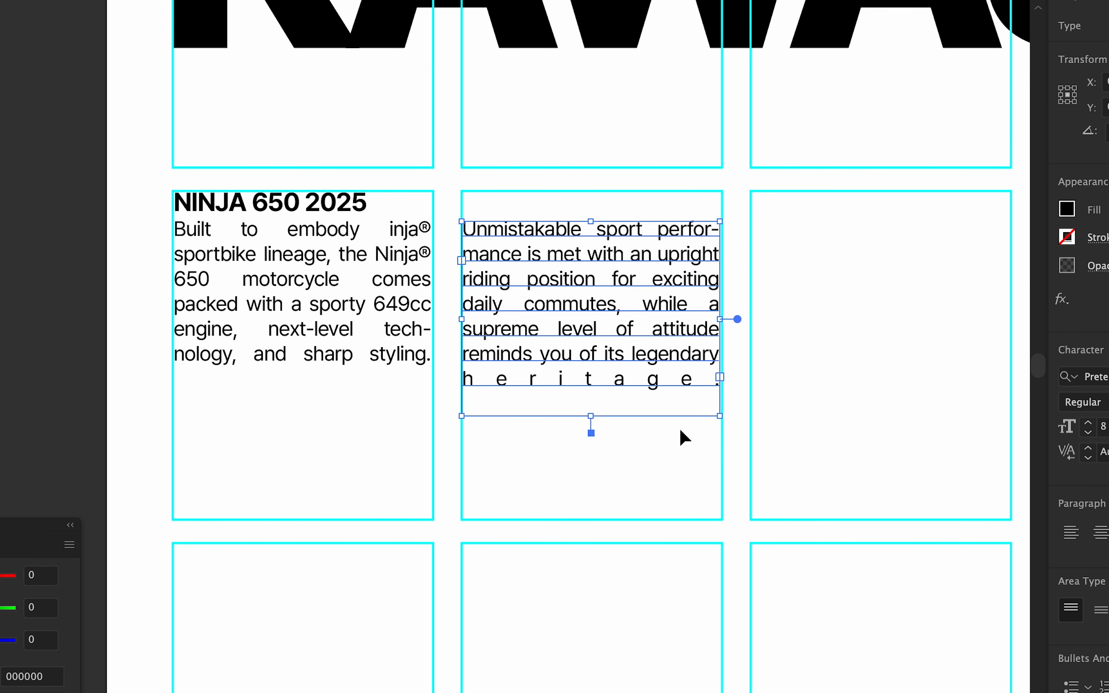
{"action": "left_click", "coordinate": [680, 431]}
{"action": "key", "text": "ctrl+z"}
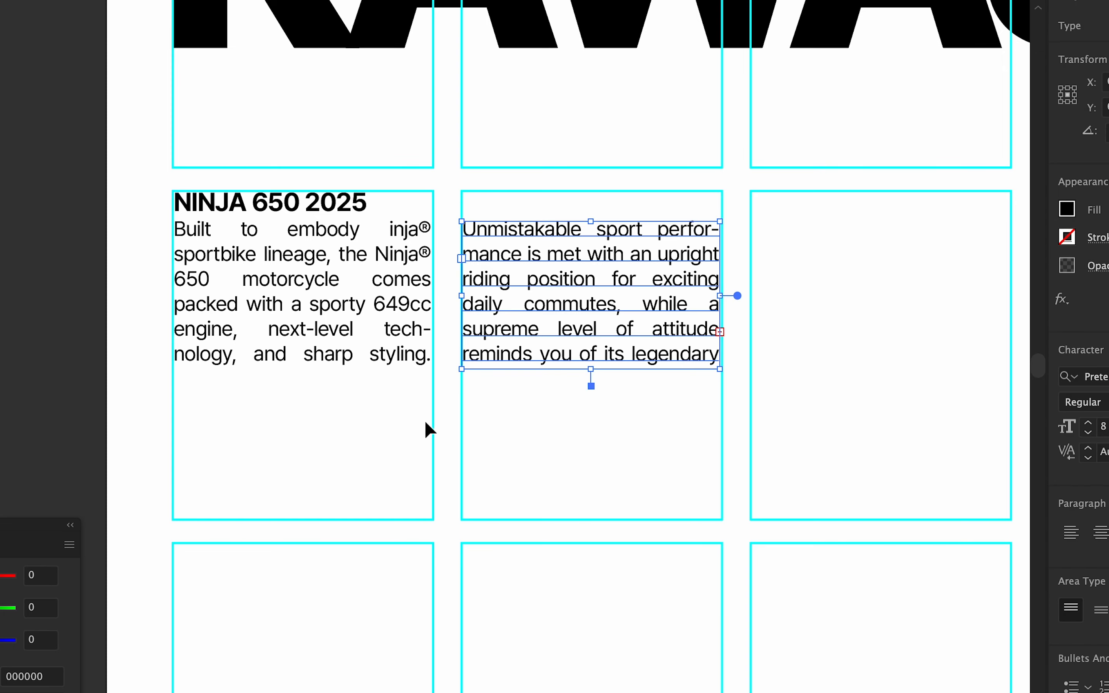
{"action": "left_click", "coordinate": [546, 392]}
{"action": "scroll", "coordinate": [544, 392], "scroll_direction": "down", "scroll_amount": 6}
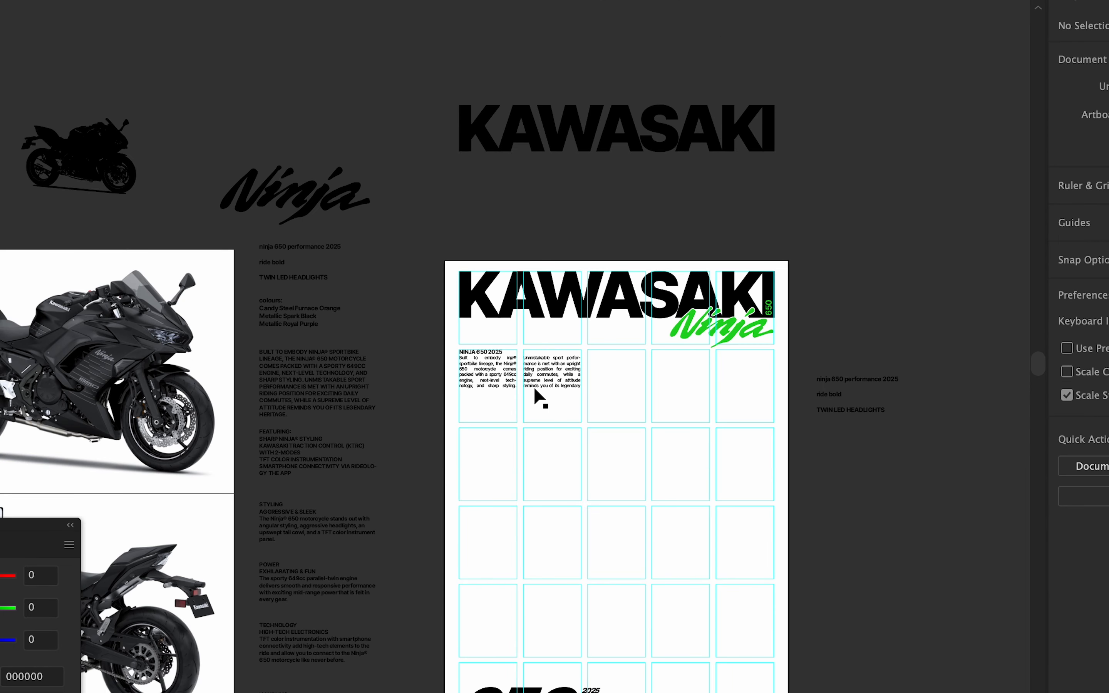
Select both body paragraphs and nudge them down four increments to widen the gap below the NINJA 650 2025 heading.
{"action": "left_click_drag", "start_coordinate": [376, 433], "coordinate": [282, 364]}
{"action": "scroll", "coordinate": [332, 390], "scroll_direction": "up", "scroll_amount": 5}
{"action": "scroll", "coordinate": [320, 205], "scroll_direction": "down", "scroll_amount": 3}
{"action": "scroll", "coordinate": [320, 205], "scroll_direction": "right", "scroll_amount": 3}
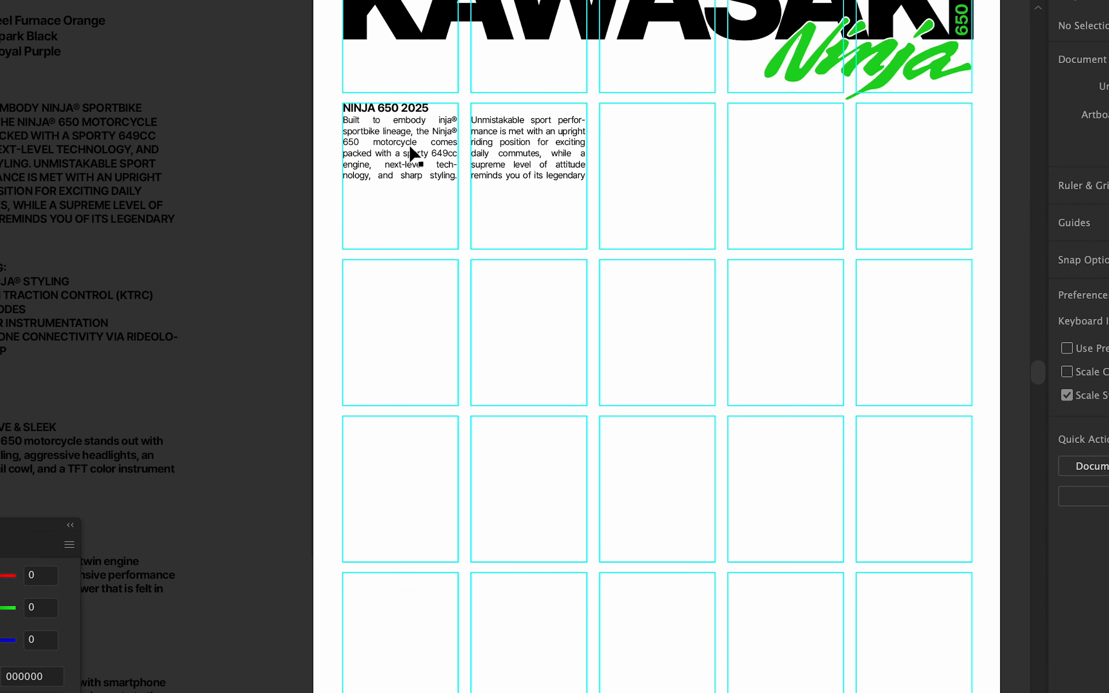
{"action": "left_click", "coordinate": [413, 154]}
{"action": "left_click", "coordinate": [513, 147], "text": "shift"}
{"action": "key", "text": "Down"}
{"action": "key", "text": "Down"}
{"action": "key", "text": "Down"}
{"action": "key", "text": "Down"}
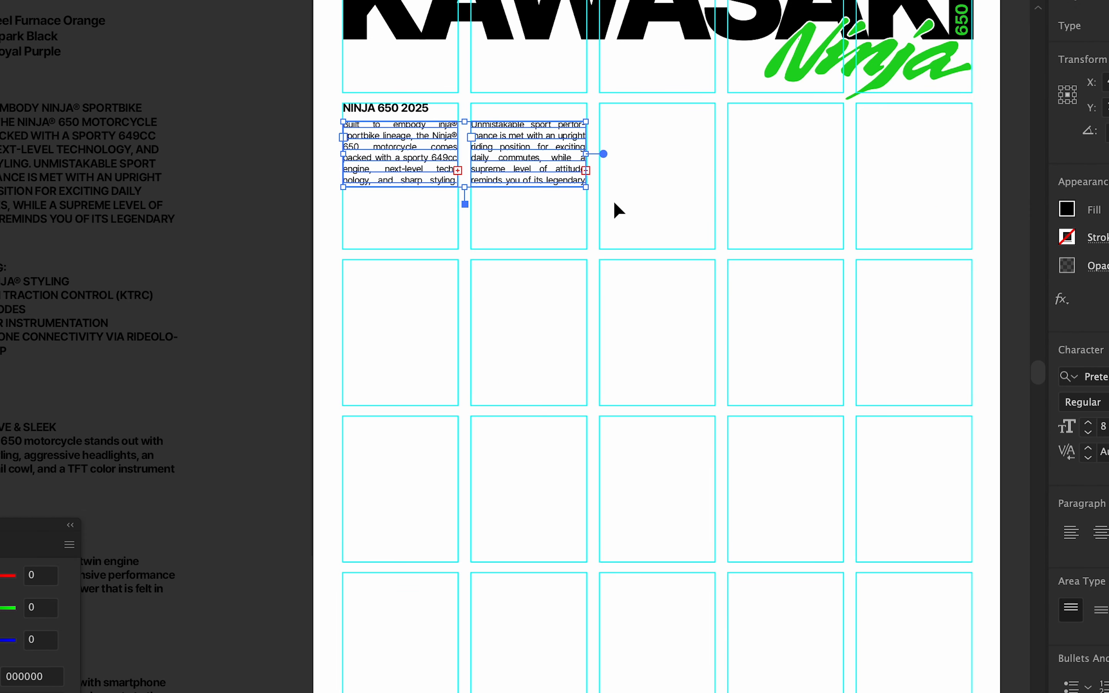
Hide the grid layer to check the heading and two text columns on the plain page, and show it again.
{"action": "key", "text": "super+shift+a"}
{"action": "key", "text": "F7"}
{"action": "key", "text": "super+semicolon"}
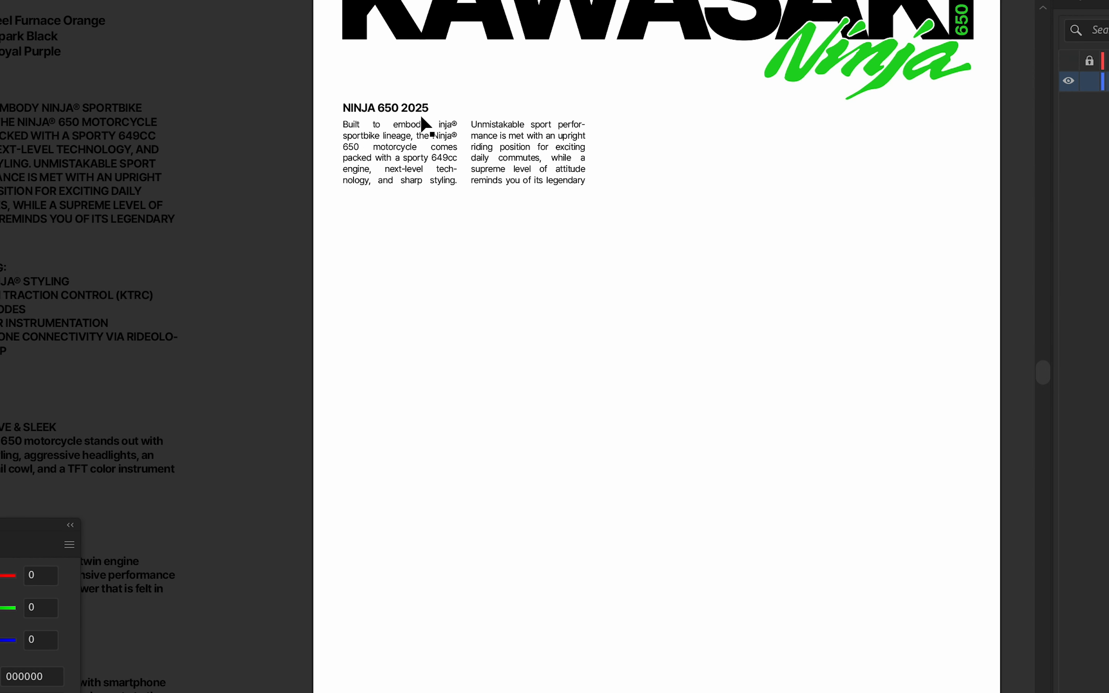
{"action": "scroll", "coordinate": [533, 204], "scroll_direction": "left", "scroll_amount": 1}
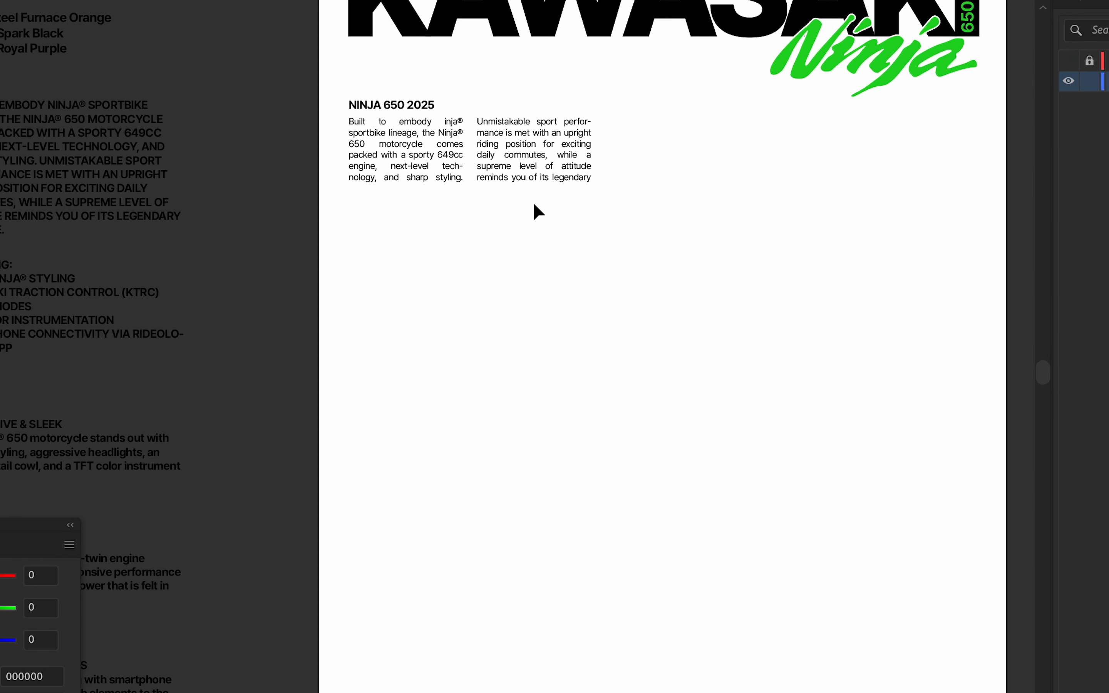
{"action": "left_click", "coordinate": [1068, 63]}
{"action": "scroll", "coordinate": [748, 109], "scroll_direction": "down", "scroll_amount": 3}
{"action": "left_click", "coordinate": [25, 216]}
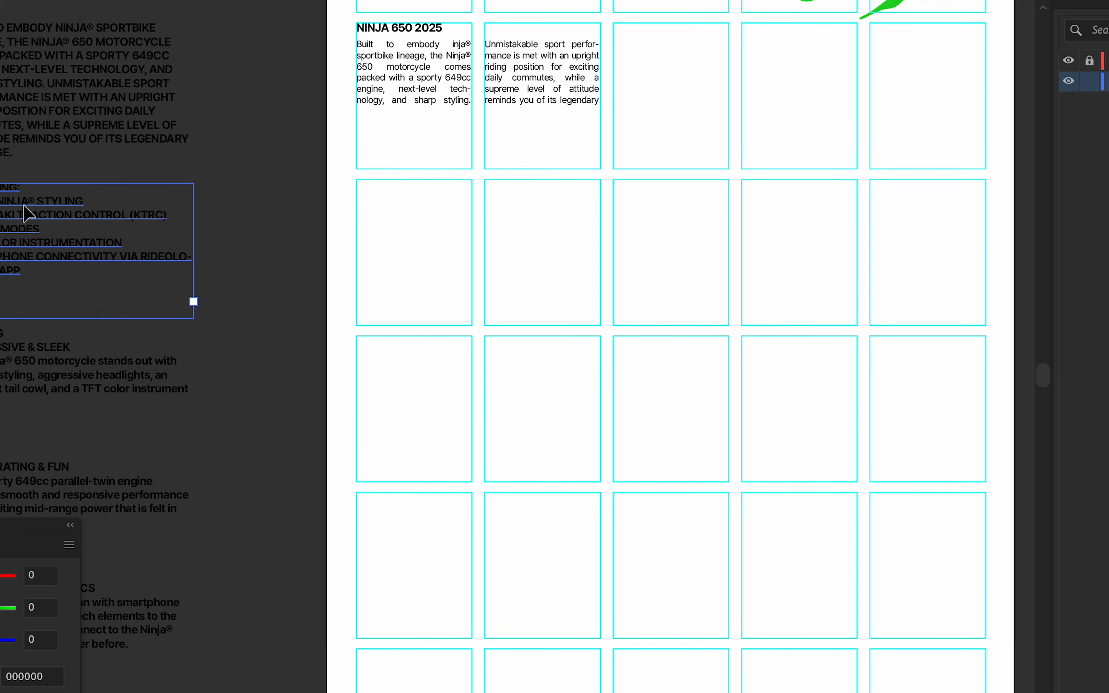
{"action": "triple_click", "coordinate": [53, 198]}
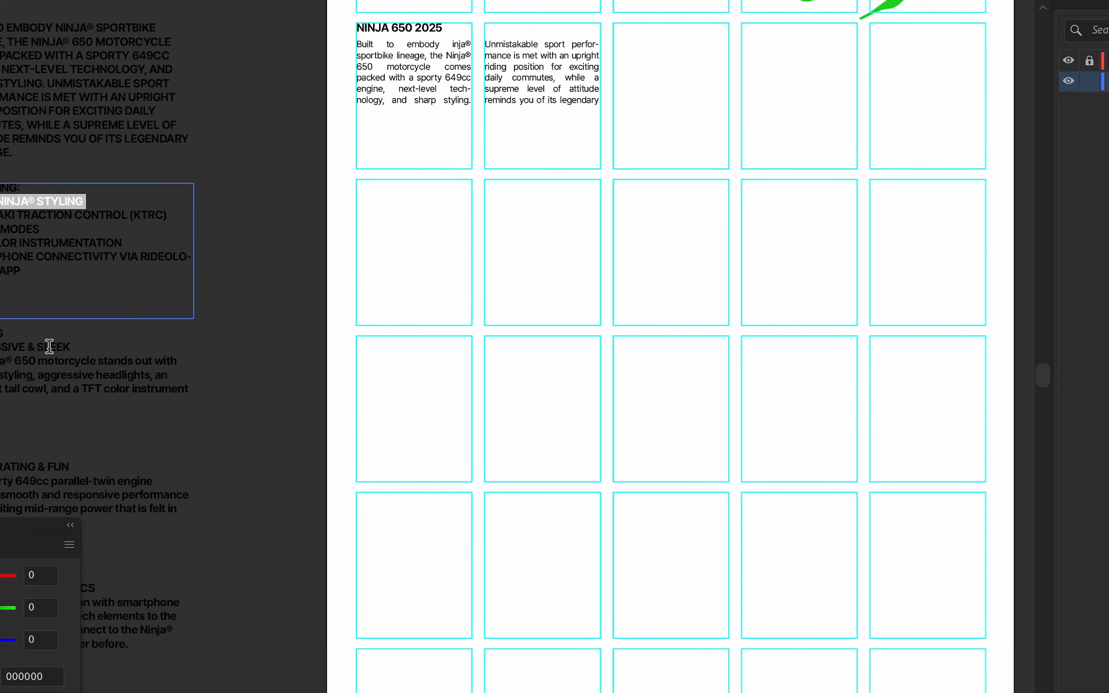
{"action": "double_click", "coordinate": [35, 346]}
{"action": "key", "text": "Escape"}
Duplicate the NINJA 650 2025 heading and its first-column paragraph into the grid cell directly below.
{"action": "left_click", "coordinate": [422, 29]}
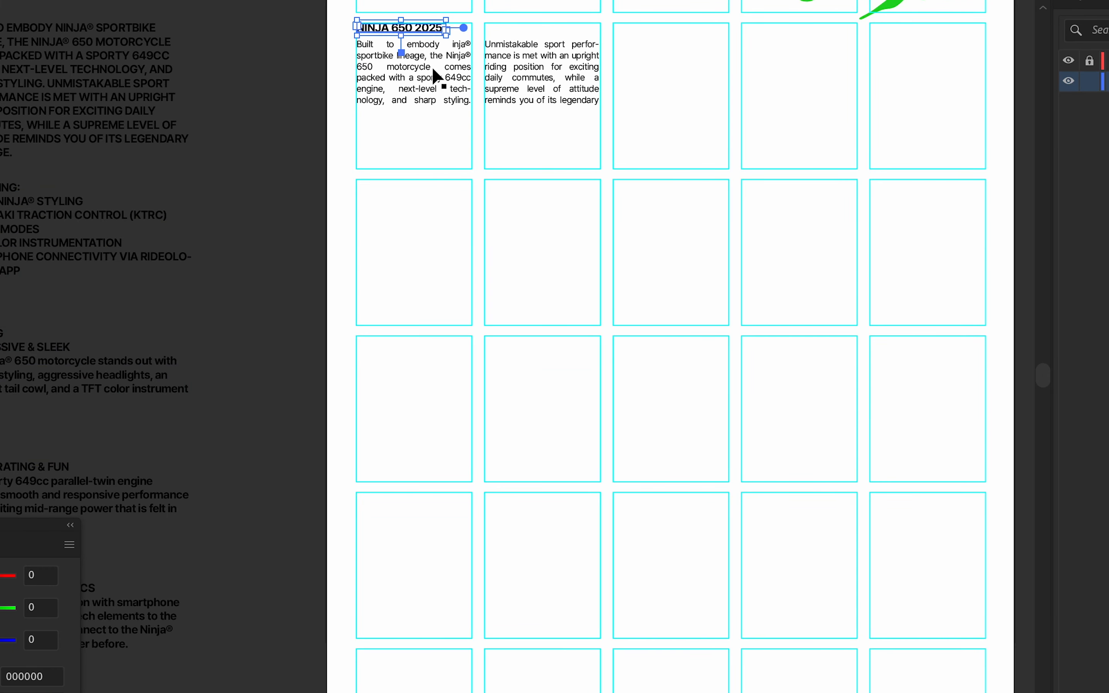
{"action": "left_click_drag", "start_coordinate": [431, 66], "coordinate": [413, 262]}
{"action": "left_click", "coordinate": [438, 291]}
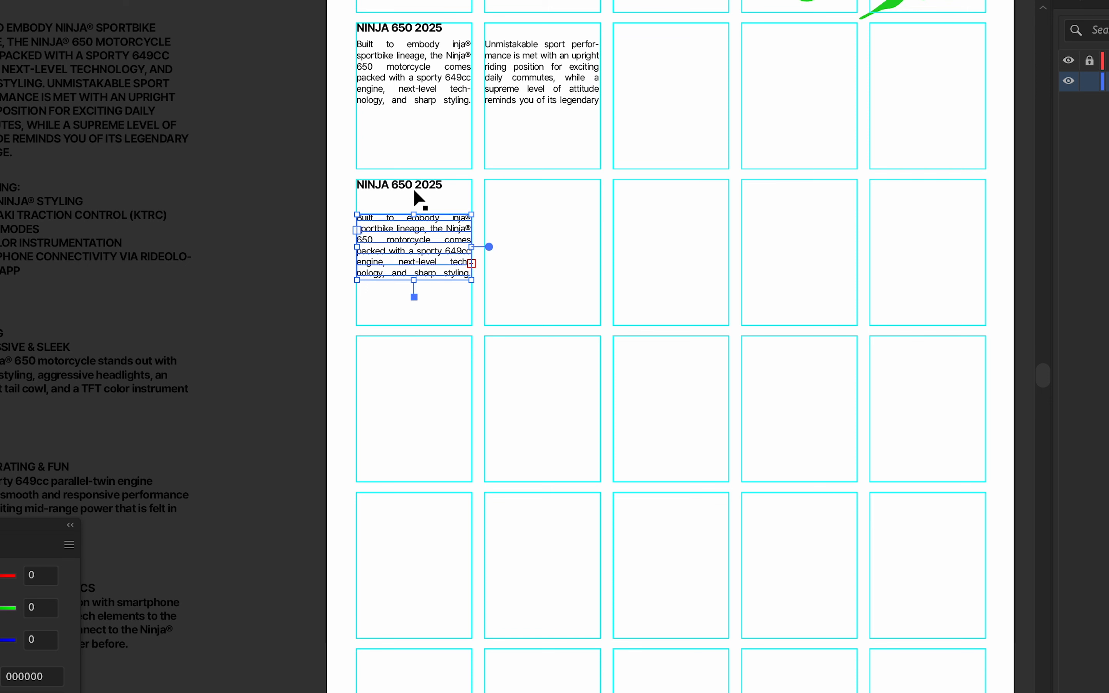
Duplicate the second-row NINJA 650 2025 heading directly below itself and widen the copy's text frame to the full column.
{"action": "left_click_drag", "start_coordinate": [414, 192], "coordinate": [486, 199]}
{"action": "scroll", "coordinate": [418, 219], "scroll_direction": "up", "scroll_amount": 1}
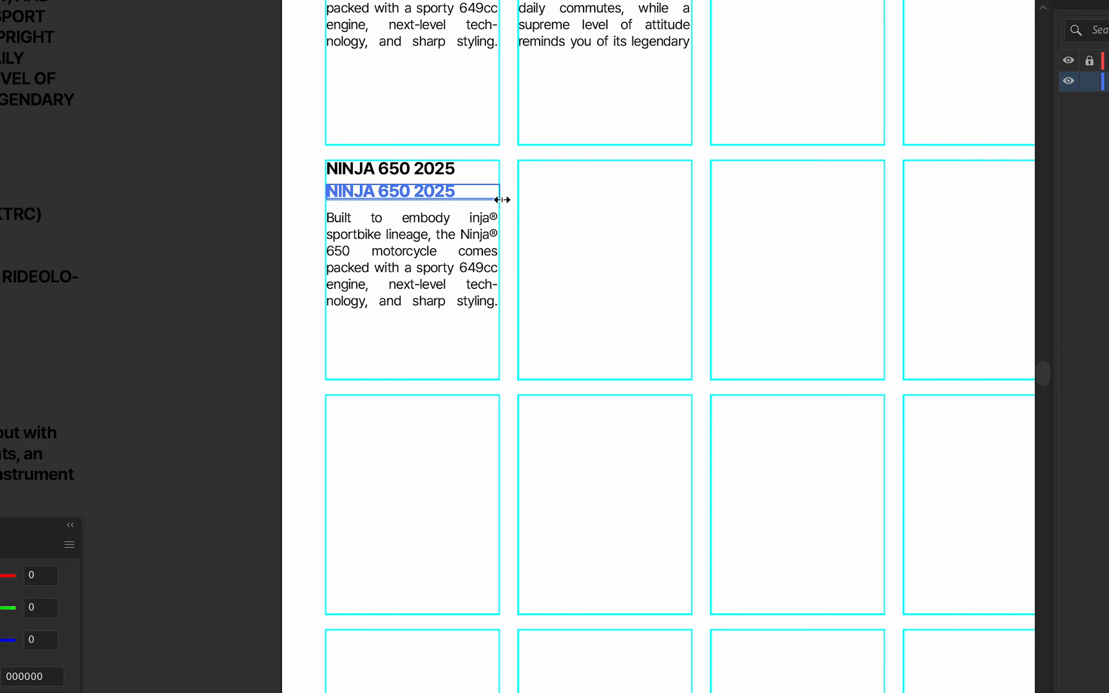
{"action": "left_click_drag", "start_coordinate": [502, 200], "coordinate": [500, 200]}
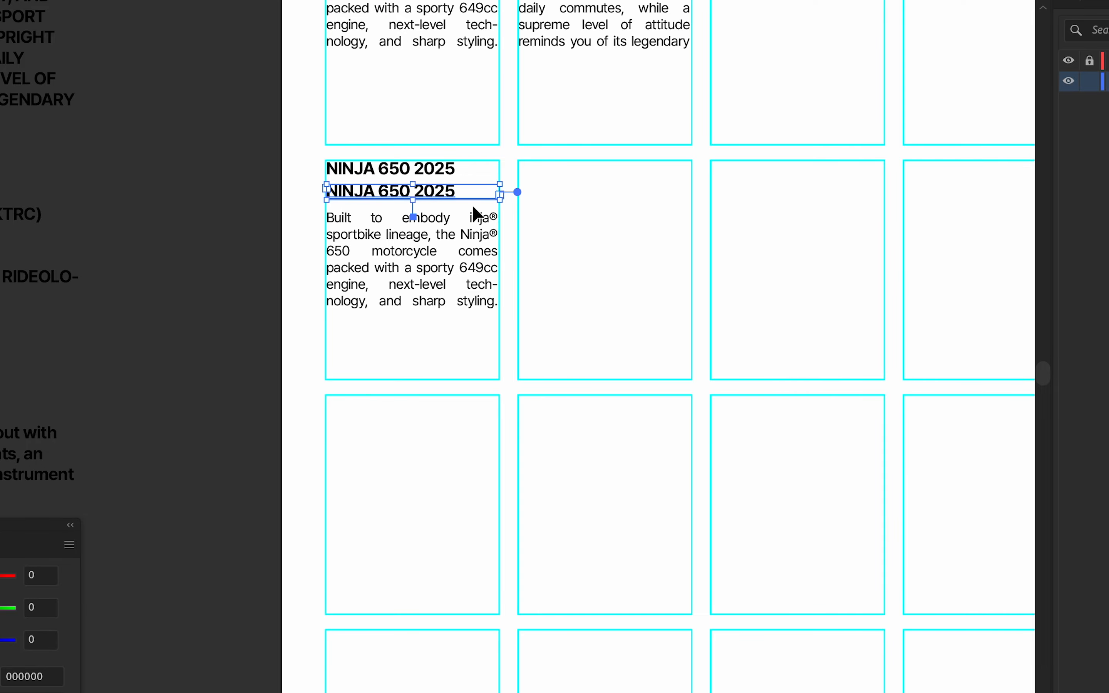
Replace the upper second-row heading with the FEATURING label copied from the source text, reworded to FEATURES.
{"action": "scroll", "coordinate": [840, 119], "scroll_direction": "down", "scroll_amount": 4}
{"action": "scroll", "coordinate": [820, 224], "scroll_direction": "up", "scroll_amount": 1}
{"action": "scroll", "coordinate": [560, 423], "scroll_direction": "up", "scroll_amount": 1}
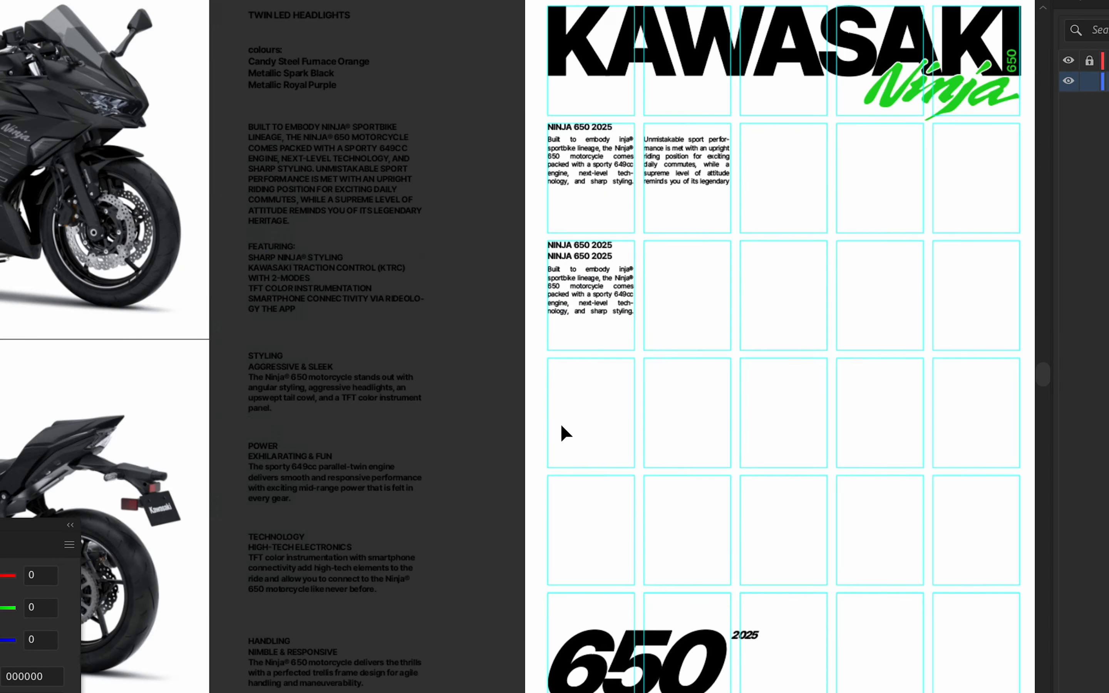
{"action": "scroll", "coordinate": [237, 336], "scroll_direction": "right", "scroll_amount": 1}
{"action": "scroll", "coordinate": [250, 257], "scroll_direction": "up", "scroll_amount": 1}
{"action": "left_click", "coordinate": [205, 255]}
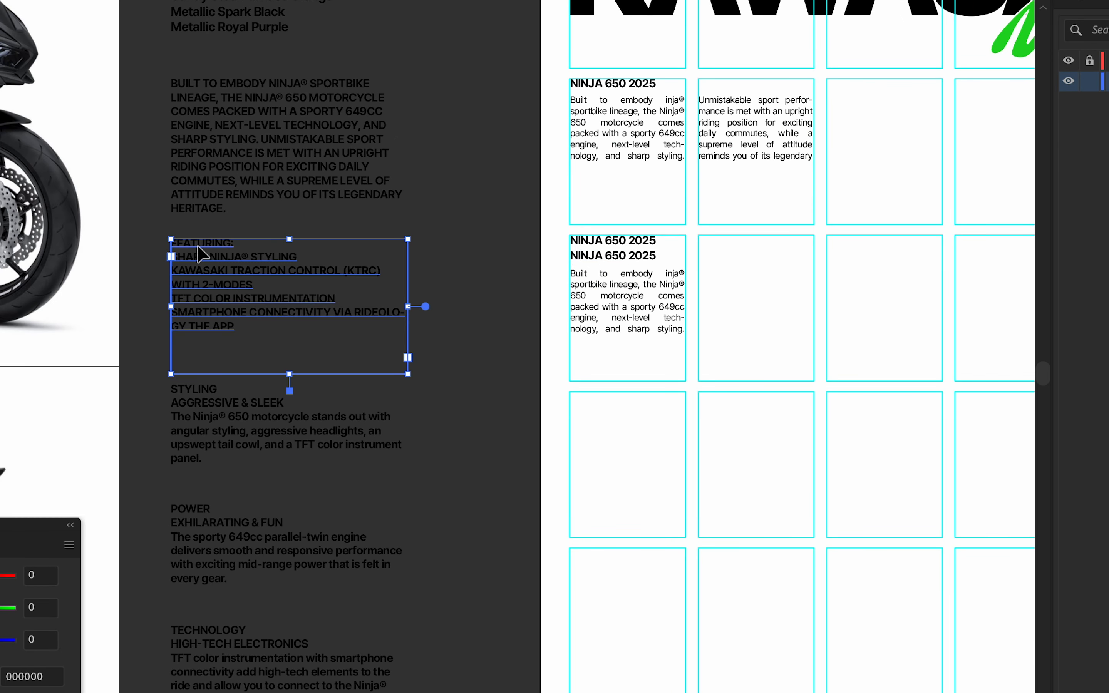
{"action": "double_click", "coordinate": [205, 244]}
{"action": "double_click", "coordinate": [232, 243]}
{"action": "key", "text": "super+c"}
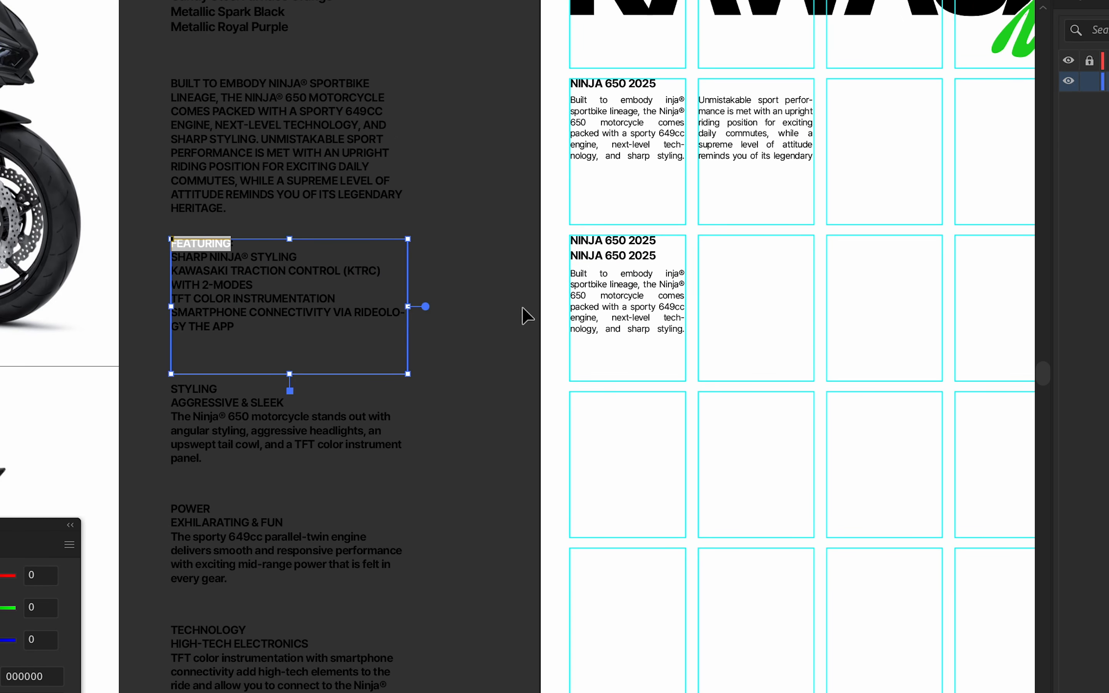
{"action": "left_click", "coordinate": [610, 239]}
{"action": "key", "text": "super+a"}
{"action": "double_click", "coordinate": [615, 241]}
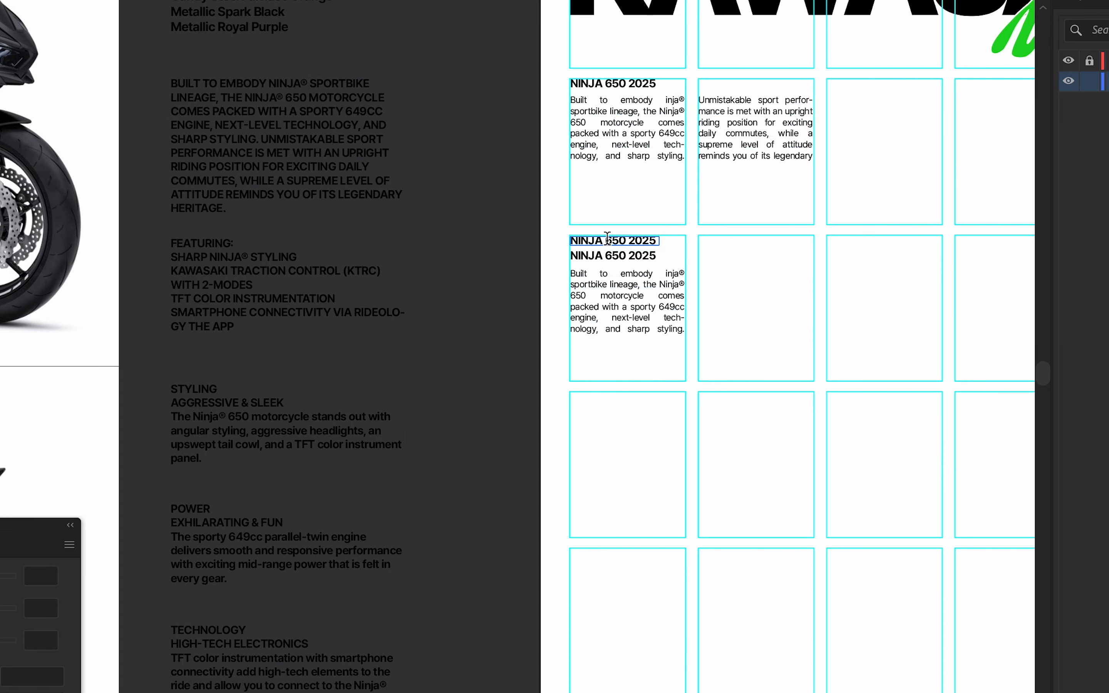
{"action": "key", "text": "super+a"}
{"action": "key", "text": "super+v"}
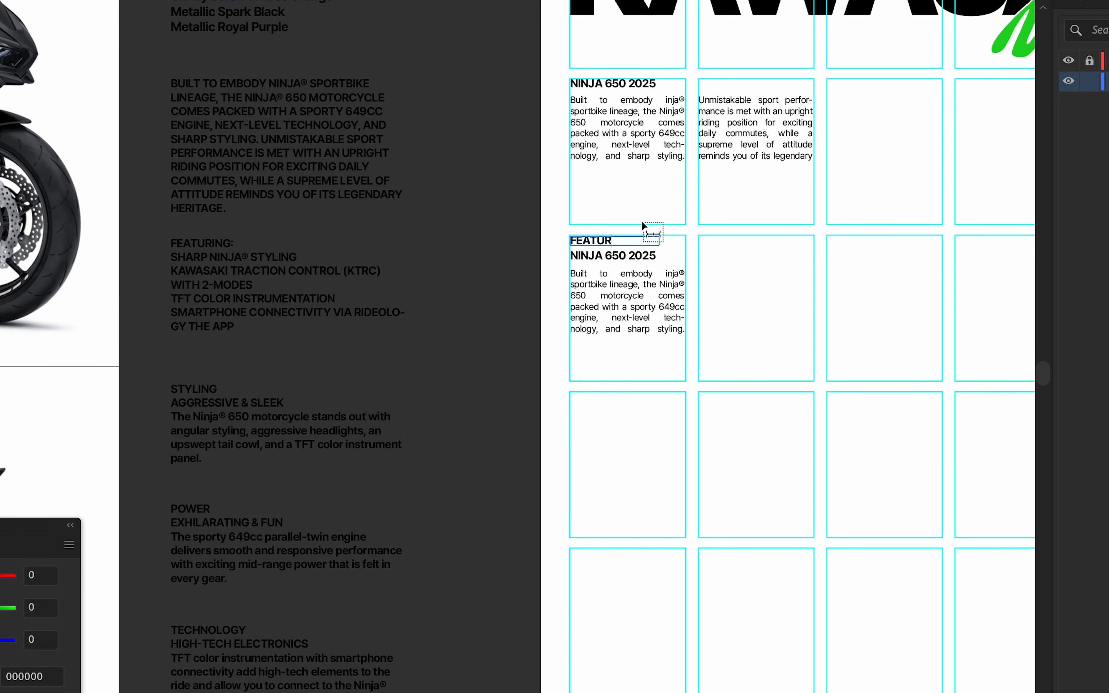
Copy the SHARP NINJA® STYLING line from the source text and paste it over the duplicated heading below FEATURES.
{"action": "left_click_drag", "start_coordinate": [297, 257], "coordinate": [154, 255]}
{"action": "key", "text": "super+c"}
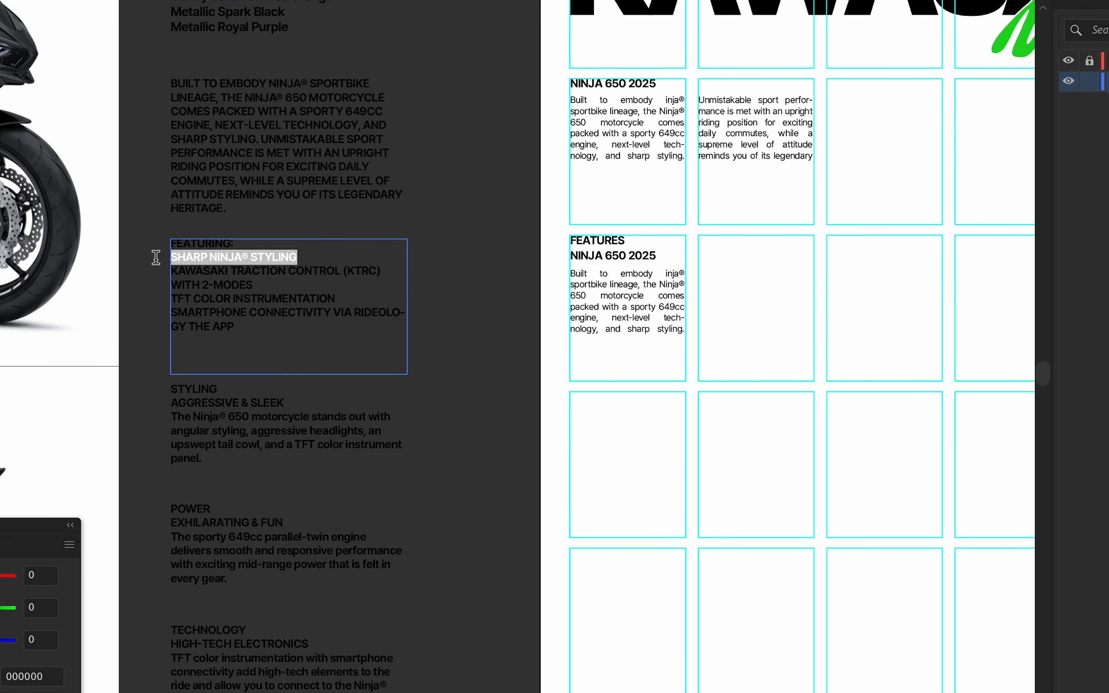
{"action": "left_click", "coordinate": [619, 255]}
{"action": "key", "text": "super+a"}
{"action": "key", "text": "super+v"}
{"action": "key", "text": "Escape"}
Shift the second-row paragraph down and extend the subheading's frame so SHARP NINJA® STYLING fits on two lines.
{"action": "scroll", "coordinate": [618, 295], "scroll_direction": "up", "scroll_amount": 1}
{"action": "left_click_drag", "start_coordinate": [622, 295], "coordinate": [641, 332]}
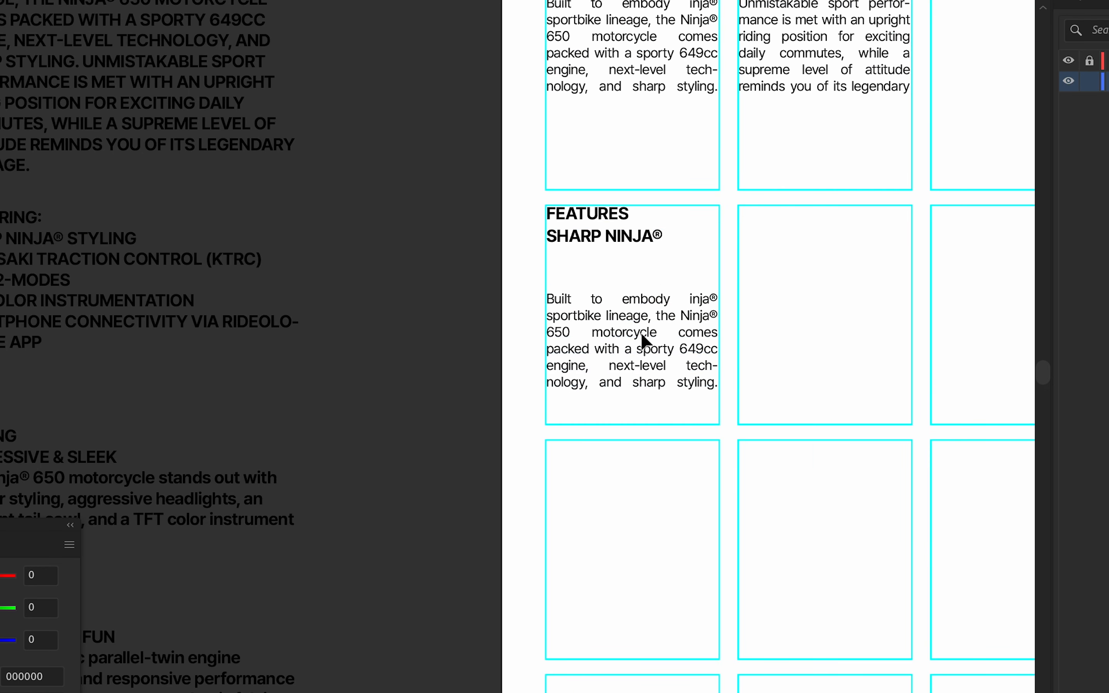
{"action": "left_click", "coordinate": [641, 239]}
{"action": "left_click_drag", "start_coordinate": [634, 249], "coordinate": [635, 269]}
Tighten the line spacing of the SHARP NINJA® STYLING subheading by one increment, and undo a trial change of its frame.
{"action": "left_click", "coordinate": [1092, 2]}
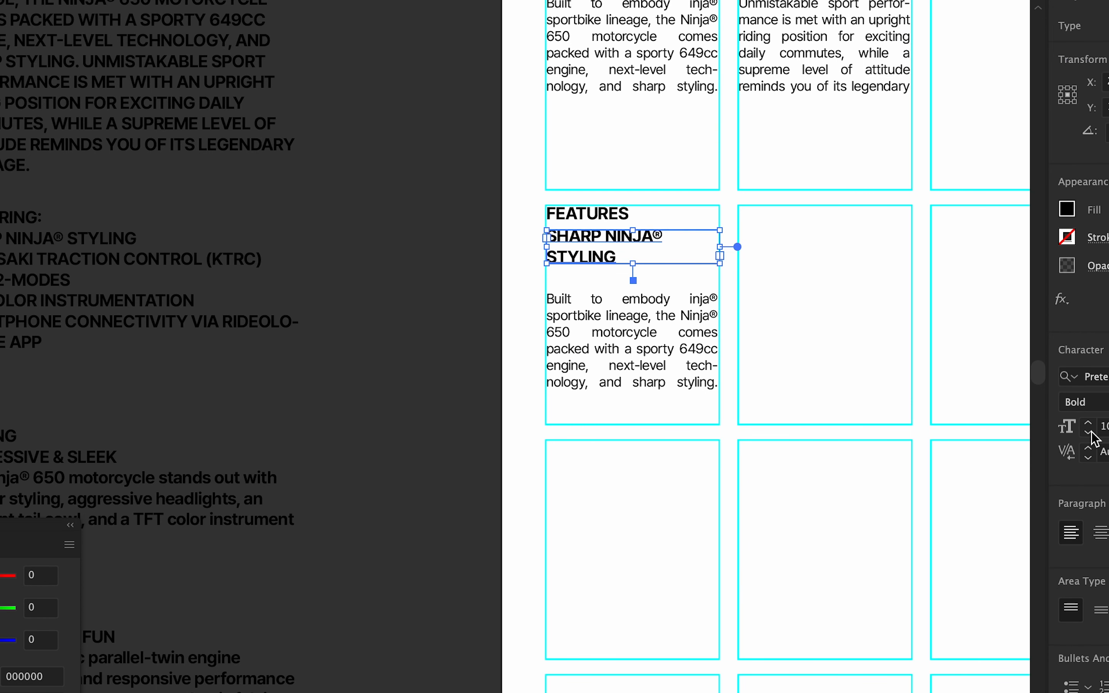
{"action": "key", "text": "alt+Up"}
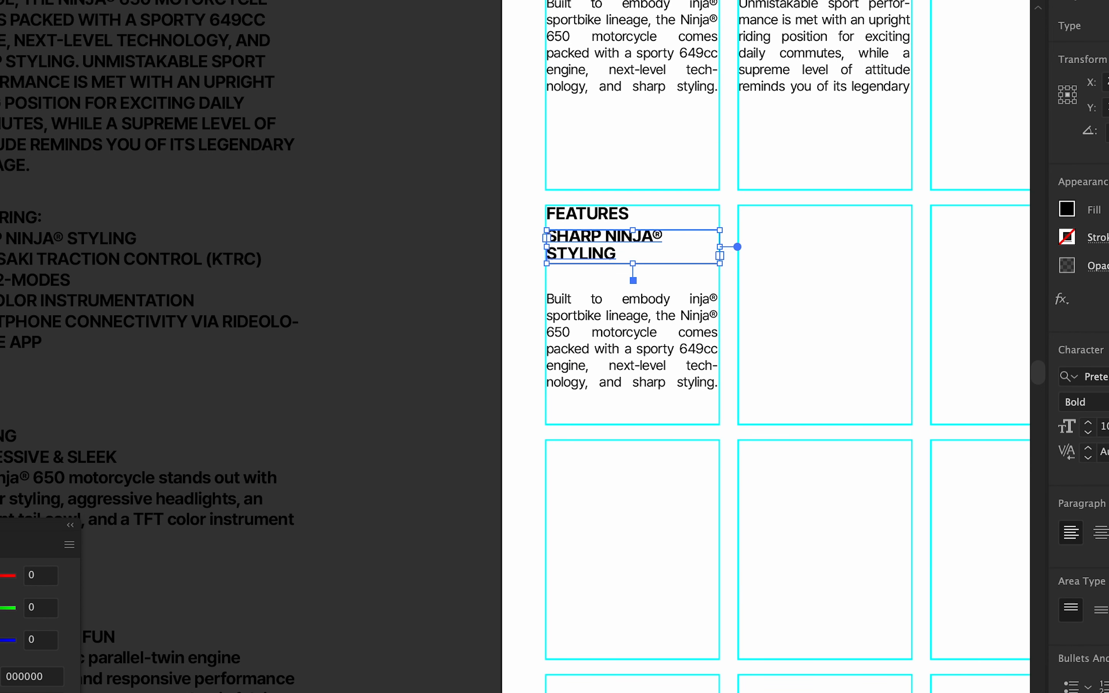
{"action": "left_click_drag", "start_coordinate": [724, 248], "coordinate": [736, 248]}
{"action": "key", "text": "super+z"}
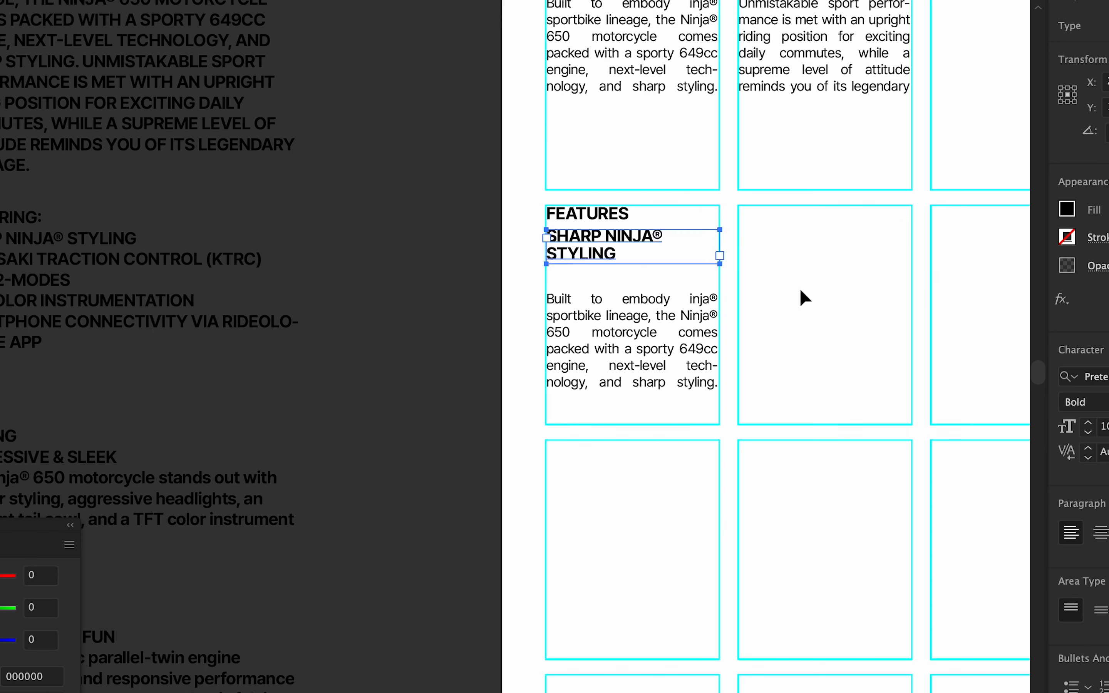
{"action": "left_click", "coordinate": [800, 290]}
Reduce the FEATURES label's font size to 8.
{"action": "left_click", "coordinate": [597, 217]}
{"action": "scroll", "coordinate": [692, 395], "scroll_direction": "down", "scroll_amount": 2}
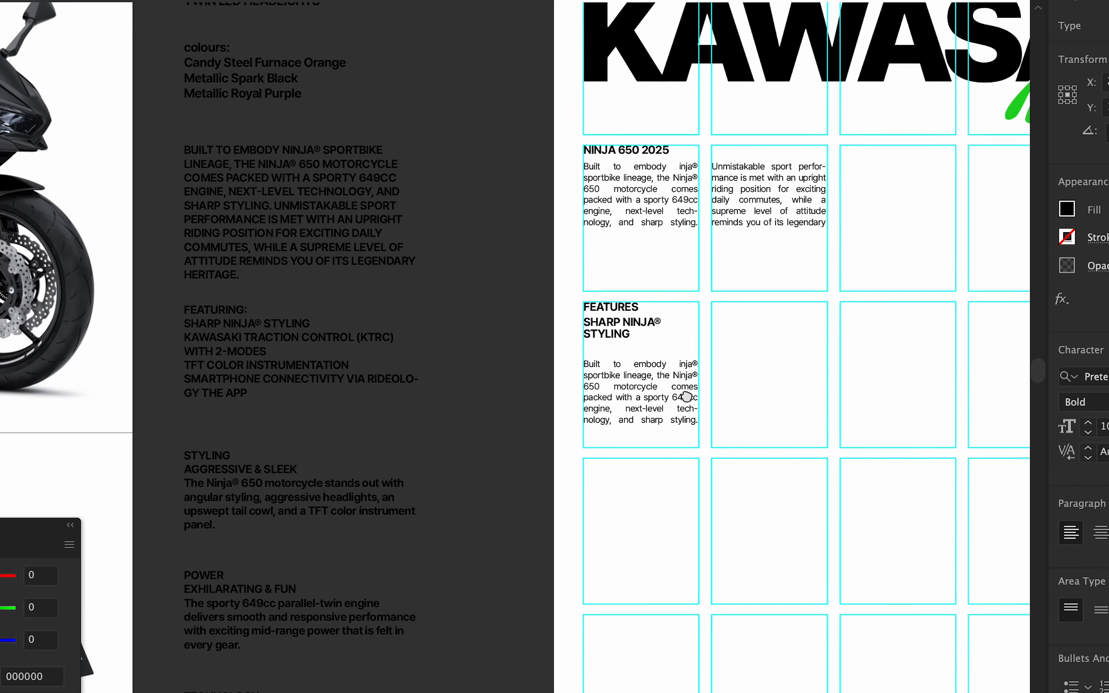
{"action": "scroll", "coordinate": [687, 399], "scroll_direction": "up", "scroll_amount": 1}
{"action": "left_click", "coordinate": [676, 407]}
{"action": "scroll", "coordinate": [670, 400], "scroll_direction": "up", "scroll_amount": 2}
{"action": "left_click", "coordinate": [595, 308]}
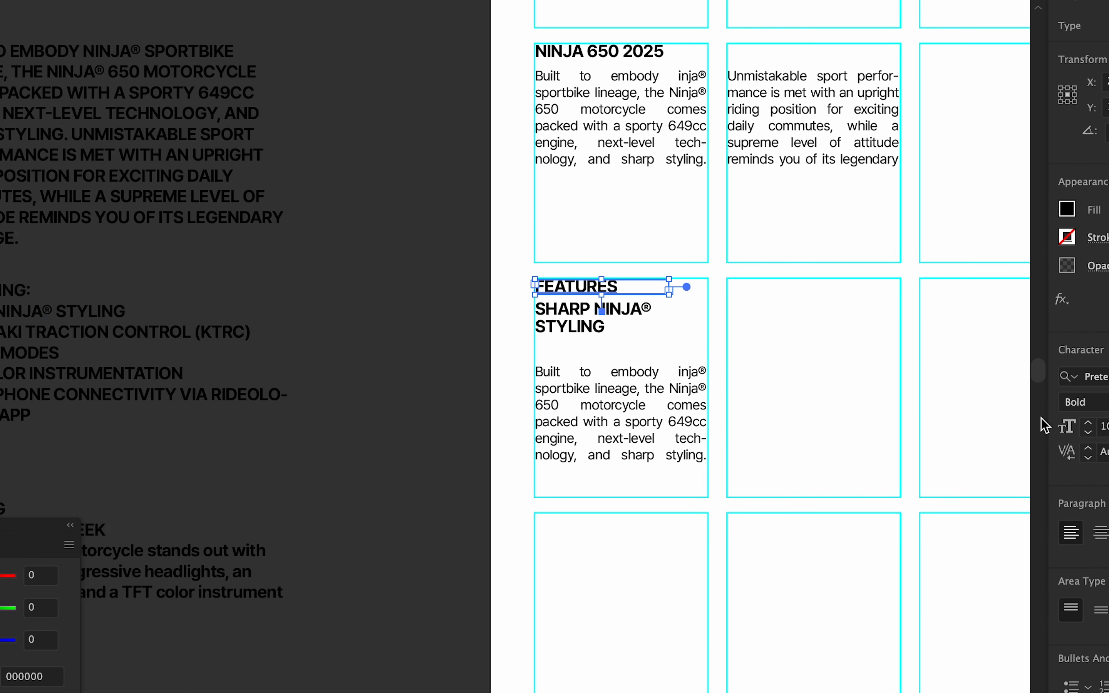
{"action": "left_click", "coordinate": [1090, 433]}
{"action": "left_click", "coordinate": [1090, 434]}
Move the SHARP NINJA® STYLING subheading and its paragraph up to close the gaps beneath the FEATURES label.
{"action": "left_click_drag", "start_coordinate": [641, 395], "coordinate": [642, 376]}
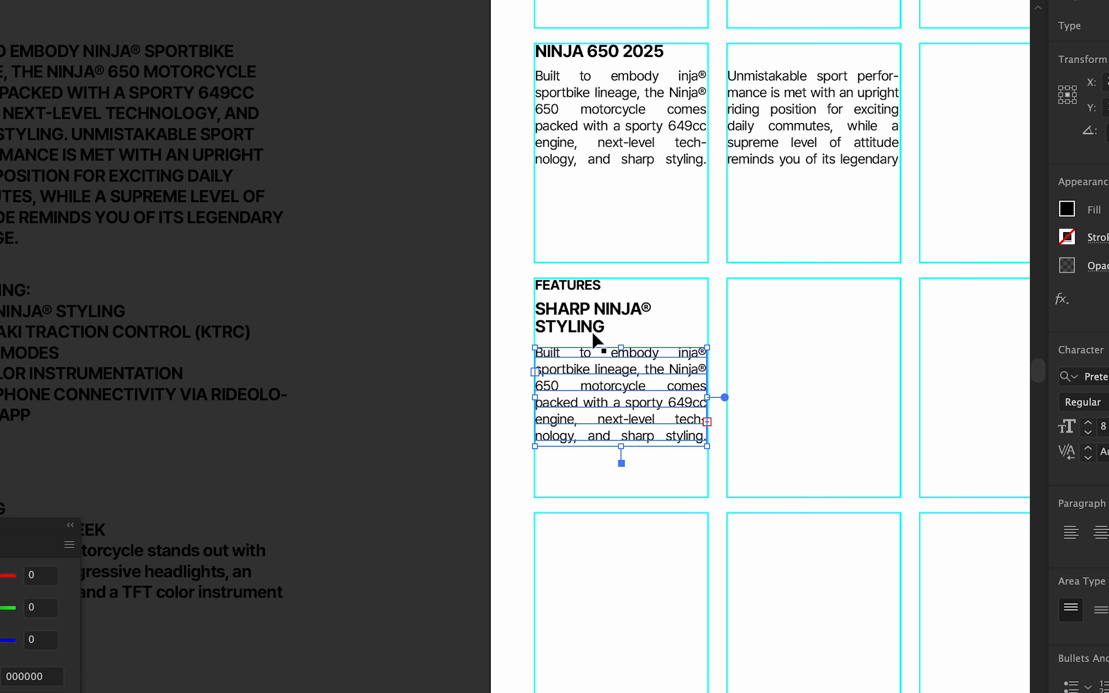
{"action": "left_click_drag", "start_coordinate": [592, 332], "coordinate": [593, 328]}
{"action": "left_click_drag", "start_coordinate": [610, 378], "coordinate": [608, 368]}
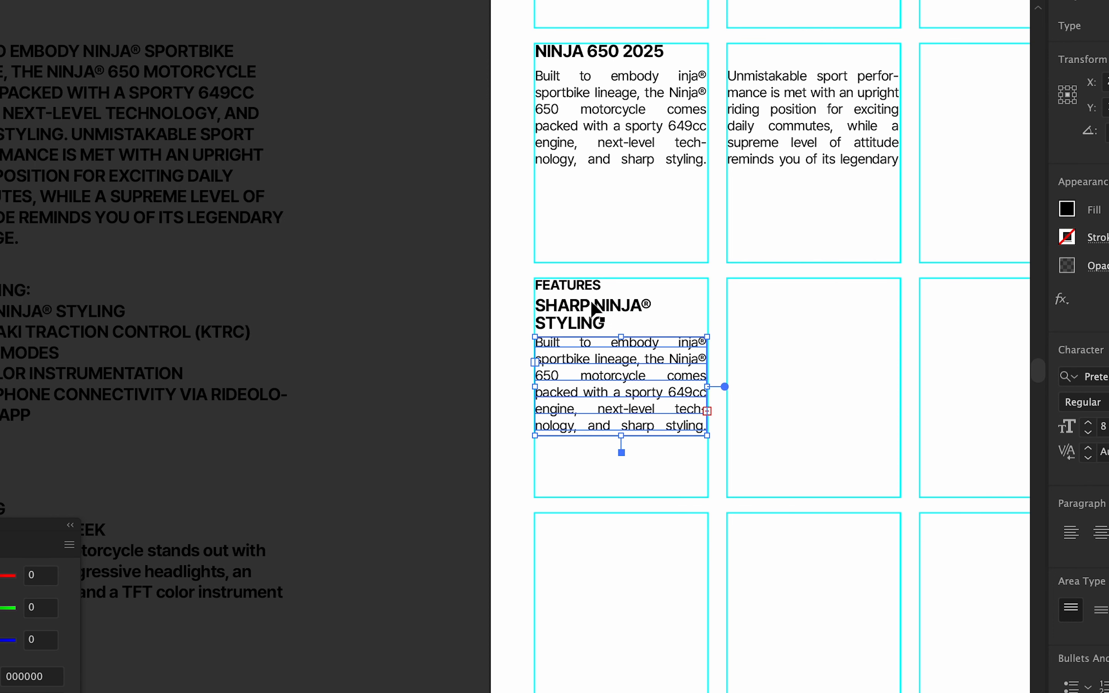
{"action": "left_click", "coordinate": [583, 288]}
{"action": "left_click_drag", "start_coordinate": [832, 328], "coordinate": [429, 399]}
{"action": "left_click_drag", "start_coordinate": [720, 249], "coordinate": [565, 339]}
{"action": "key", "text": "i"}
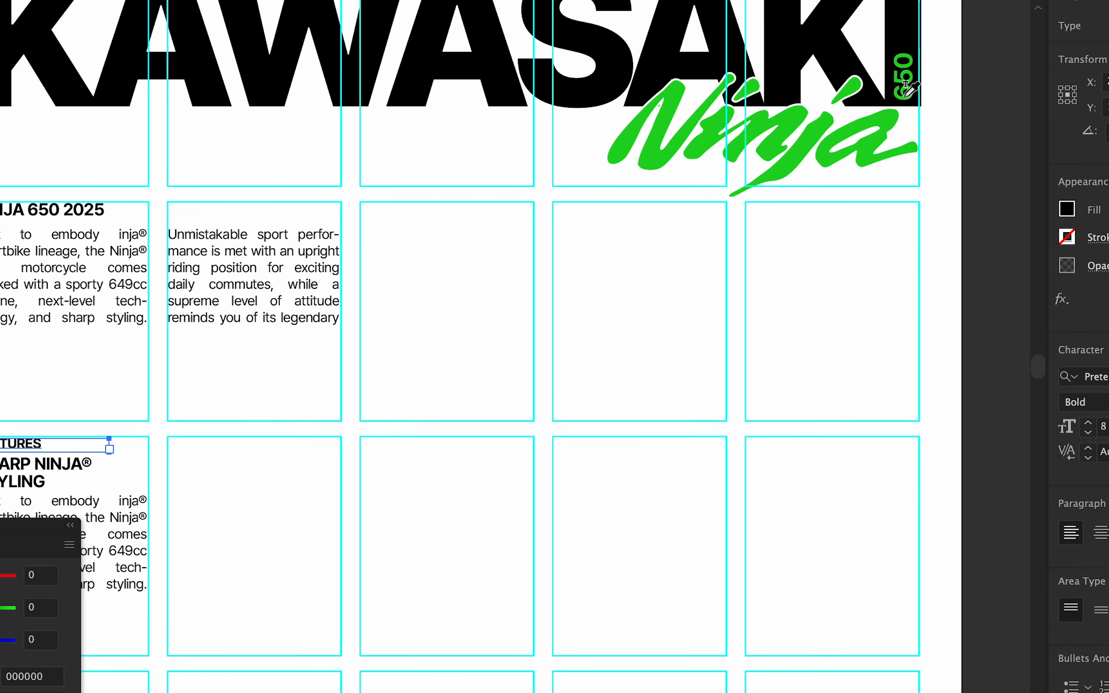
Draw a small square swatch beside the artboard and fill it with the green sampled from the Ninja logo.
{"action": "left_click_drag", "start_coordinate": [837, 196], "coordinate": [505, 253]}
{"action": "scroll", "coordinate": [809, 437], "scroll_direction": "down", "scroll_amount": 2}
{"action": "left_click_drag", "start_coordinate": [810, 438], "coordinate": [574, 416]}
{"action": "key", "text": "v"}
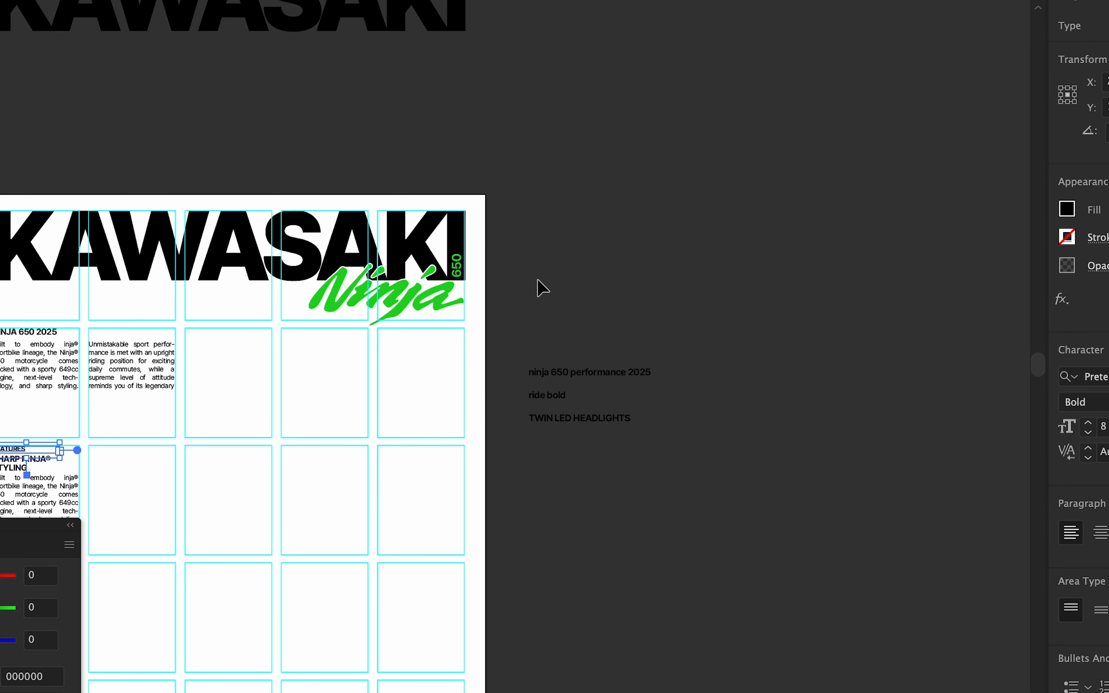
{"action": "key", "text": "m"}
{"action": "left_click_drag", "start_coordinate": [530, 278], "coordinate": [560, 308]}
{"action": "key", "text": "i"}
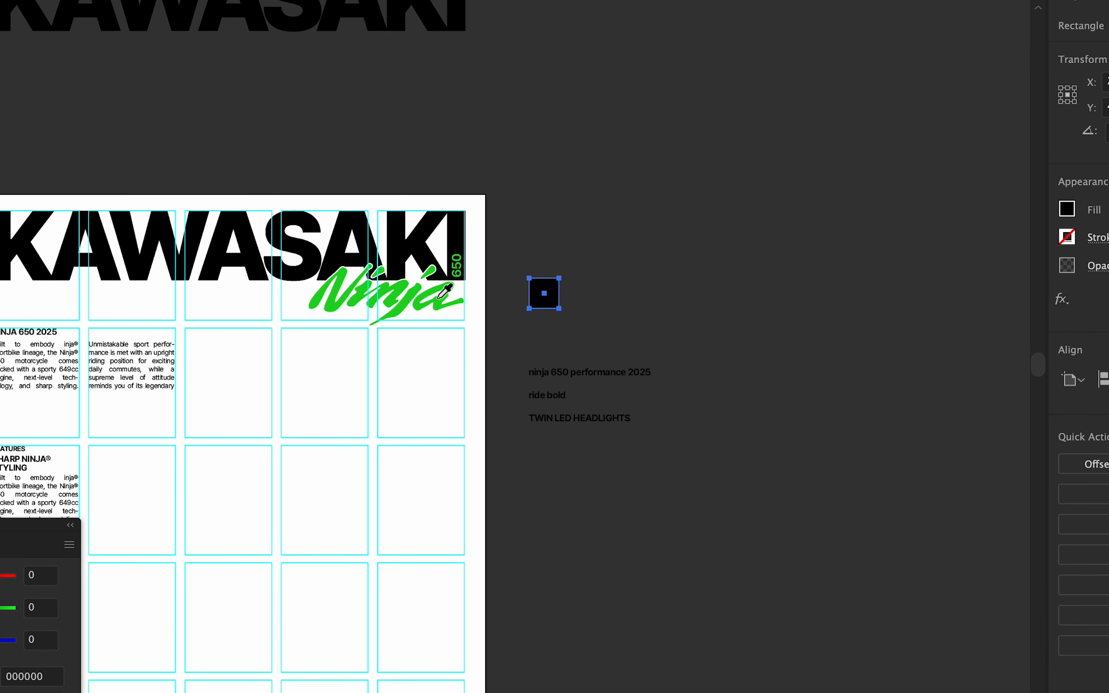
{"action": "left_click", "coordinate": [440, 296]}
{"action": "key", "text": "v"}
Color the FEATURES label green by sampling the swatch beside the artboard.
{"action": "left_click_drag", "start_coordinate": [24, 530], "coordinate": [488, 454]}
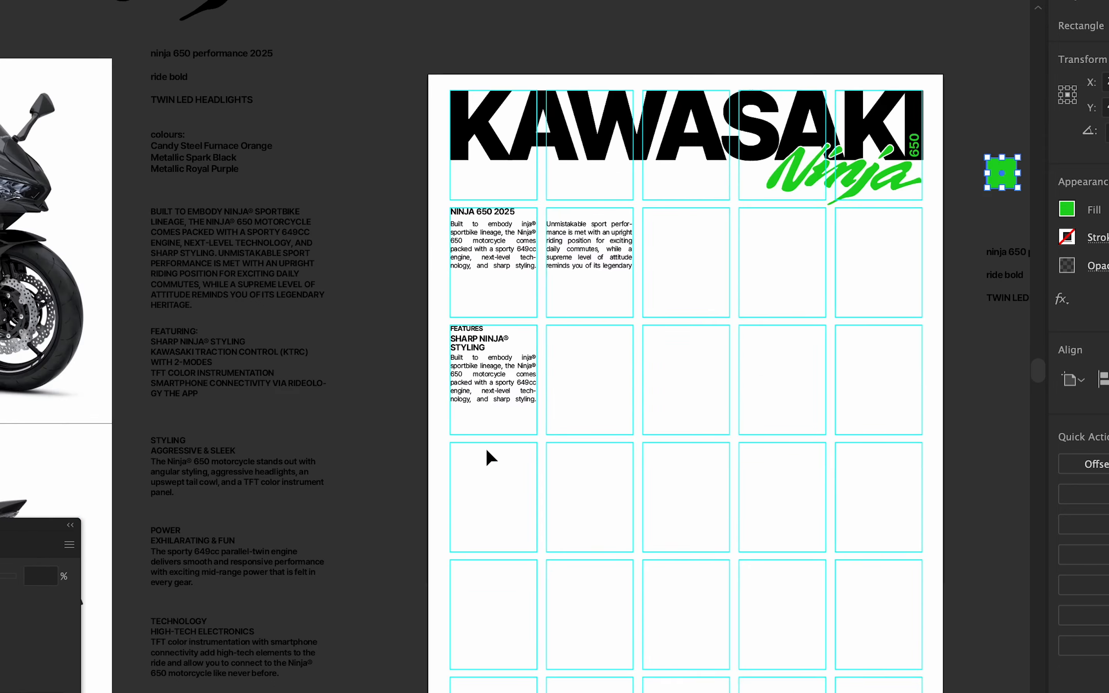
{"action": "scroll", "coordinate": [467, 431], "scroll_direction": "up", "scroll_amount": 1}
{"action": "left_click", "coordinate": [486, 300]}
{"action": "left_click_drag", "start_coordinate": [635, 316], "coordinate": [244, 350]}
{"action": "key", "text": "i"}
{"action": "left_click", "coordinate": [797, 139]}
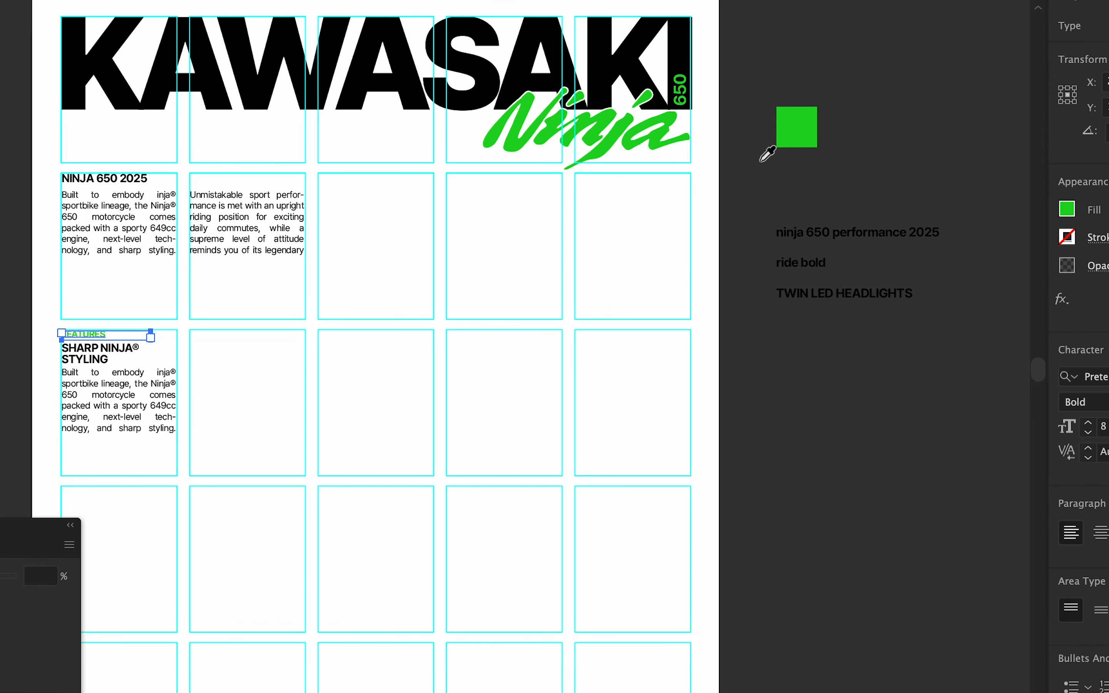
{"action": "key", "text": "v"}
Hide the grid layer to check the green FEATURES label on the plain page, and show the grid again.
{"action": "left_click", "coordinate": [394, 431]}
{"action": "left_click_drag", "start_coordinate": [403, 439], "coordinate": [639, 406]}
{"action": "left_click", "coordinate": [1107, 1]}
{"action": "left_click", "coordinate": [1071, 66]}
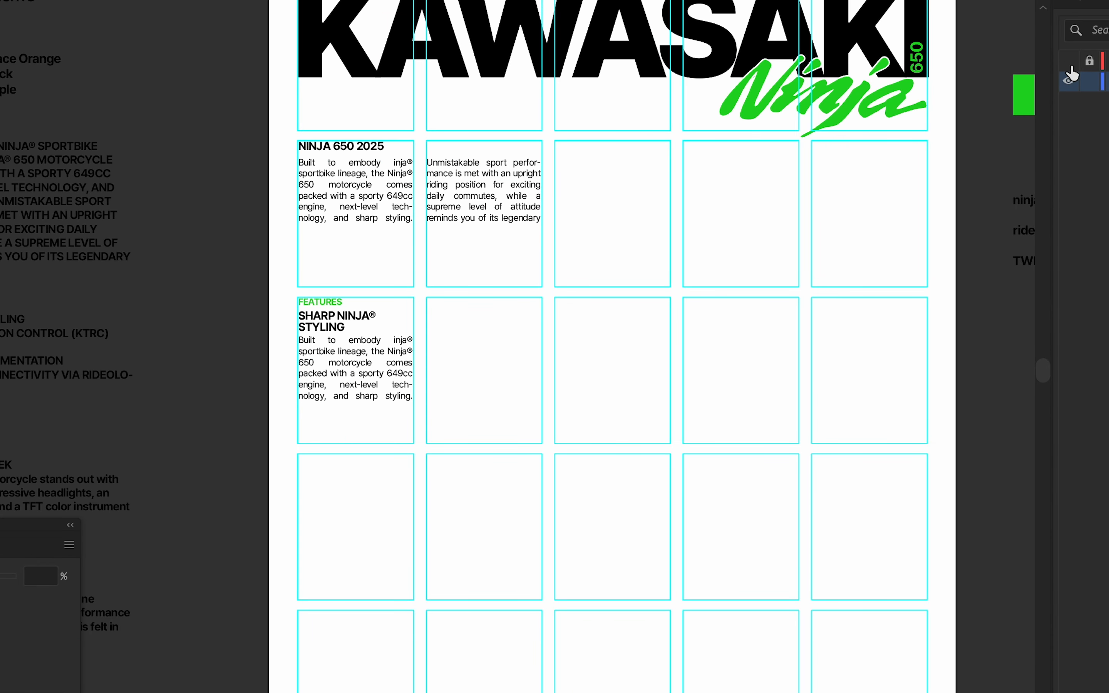
{"action": "left_click", "coordinate": [1070, 78]}
{"action": "left_click", "coordinate": [1067, 64]}
Undo the green color on the FEATURES label.
{"action": "key", "text": "ctrl+z"}
{"action": "key", "text": "ctrl+z"}
{"action": "key", "text": "ctrl+z"}
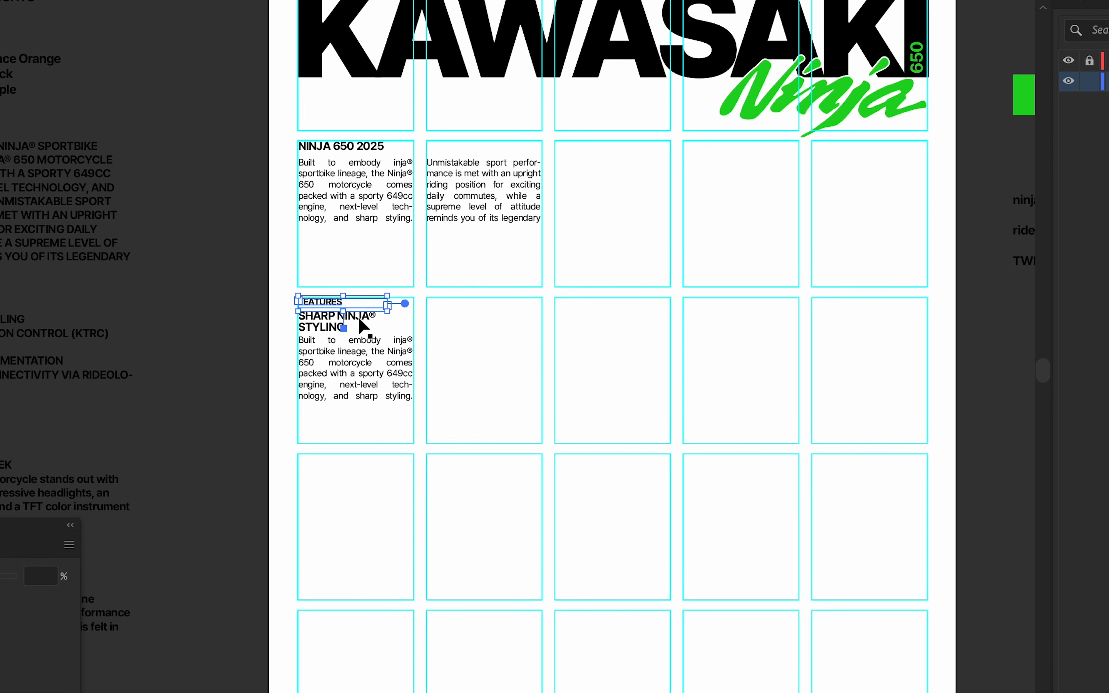
Color the SHARP NINJA® STYLING subheading green from the swatch, hide the grid layer and deselect the text.
{"action": "left_click", "coordinate": [359, 321]}
{"action": "left_click", "coordinate": [1027, 81]}
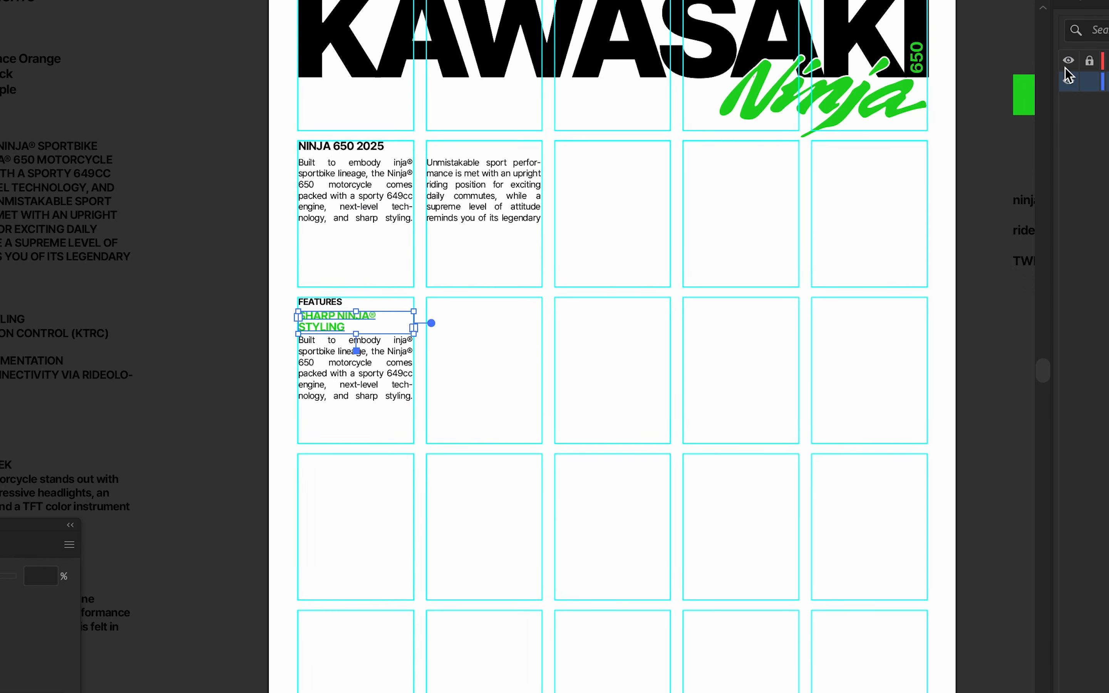
{"action": "left_click", "coordinate": [1069, 60]}
{"action": "left_click", "coordinate": [826, 318]}
Examine the green SHARP NINJA® STYLING subheading against the whole poster and up close with its neighbouring text.
{"action": "scroll", "coordinate": [825, 321], "scroll_direction": "down", "scroll_amount": 1}
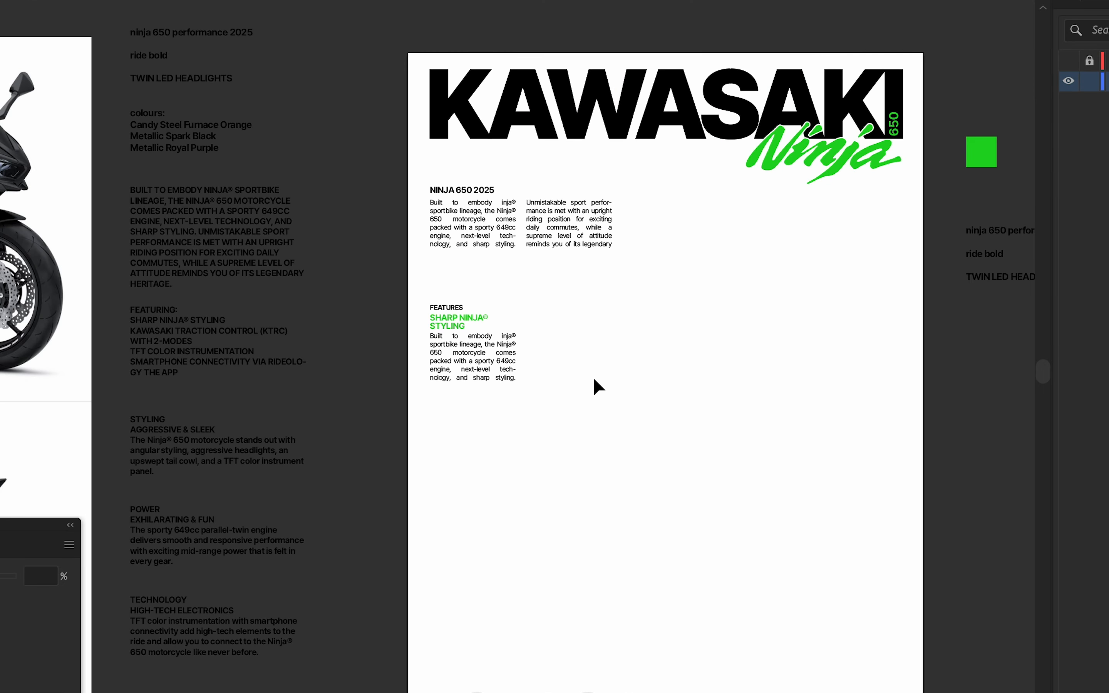
{"action": "scroll", "coordinate": [591, 385], "scroll_direction": "down", "scroll_amount": 1}
{"action": "scroll", "coordinate": [555, 387], "scroll_direction": "up", "scroll_amount": 1}
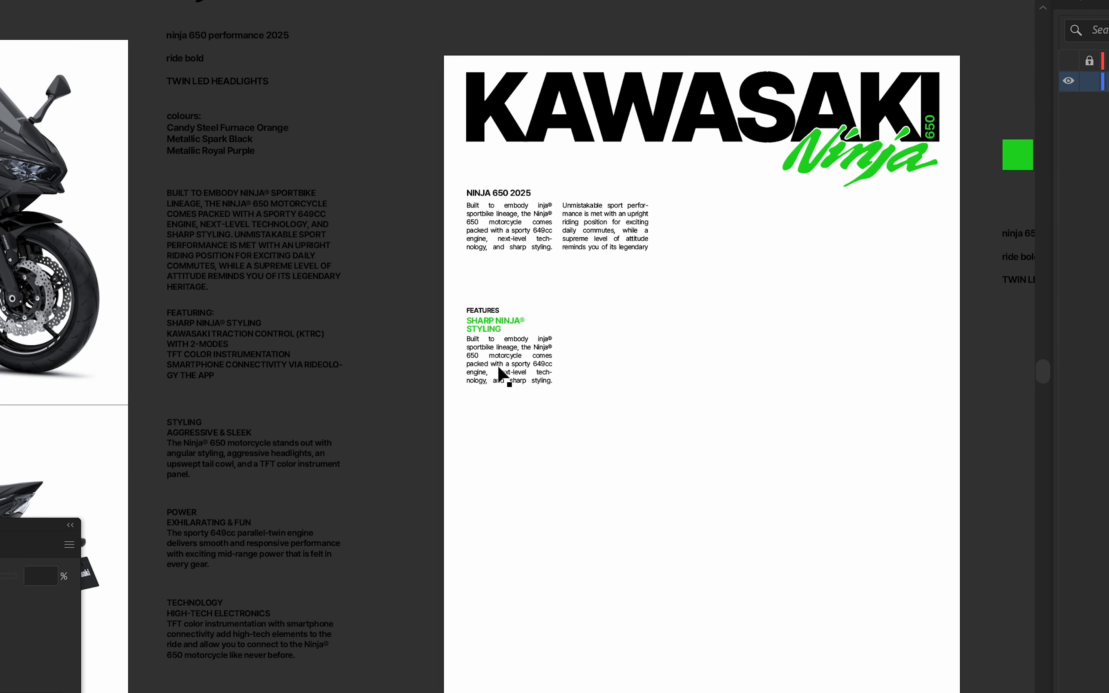
{"action": "scroll", "coordinate": [495, 373], "scroll_direction": "down", "scroll_amount": 2}
{"action": "scroll", "coordinate": [495, 372], "scroll_direction": "up", "scroll_amount": 4}
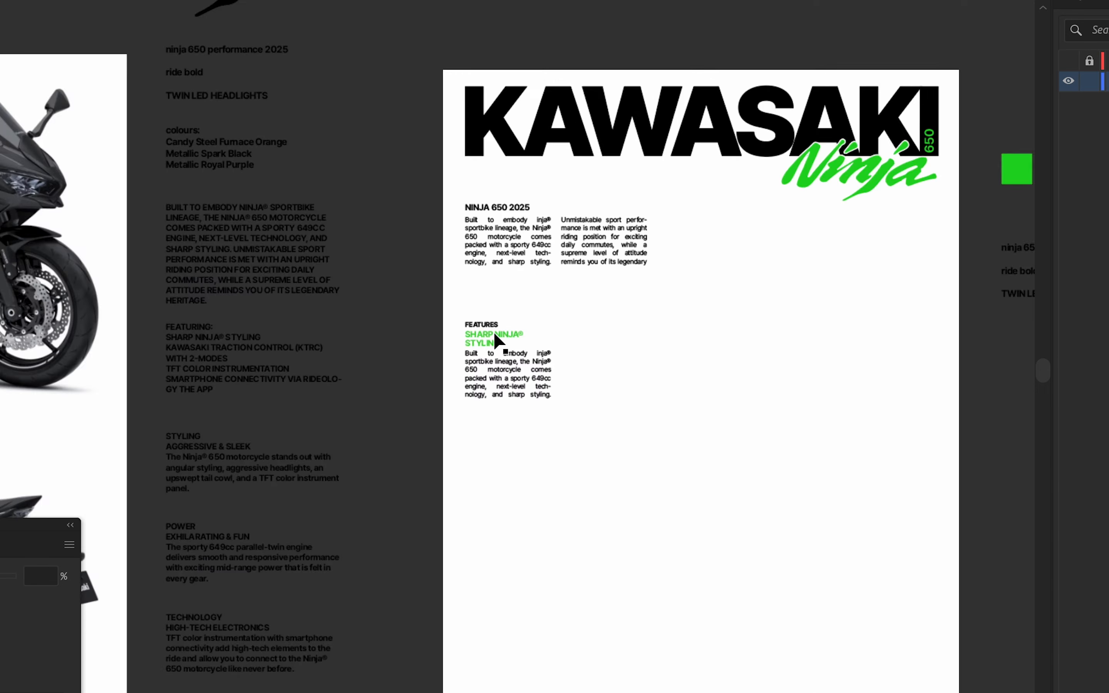
{"action": "scroll", "coordinate": [540, 366], "scroll_direction": "up", "scroll_amount": 1}
{"action": "scroll", "coordinate": [436, 310], "scroll_direction": "right", "scroll_amount": 1}
{"action": "scroll", "coordinate": [435, 310], "scroll_direction": "down", "scroll_amount": 1}
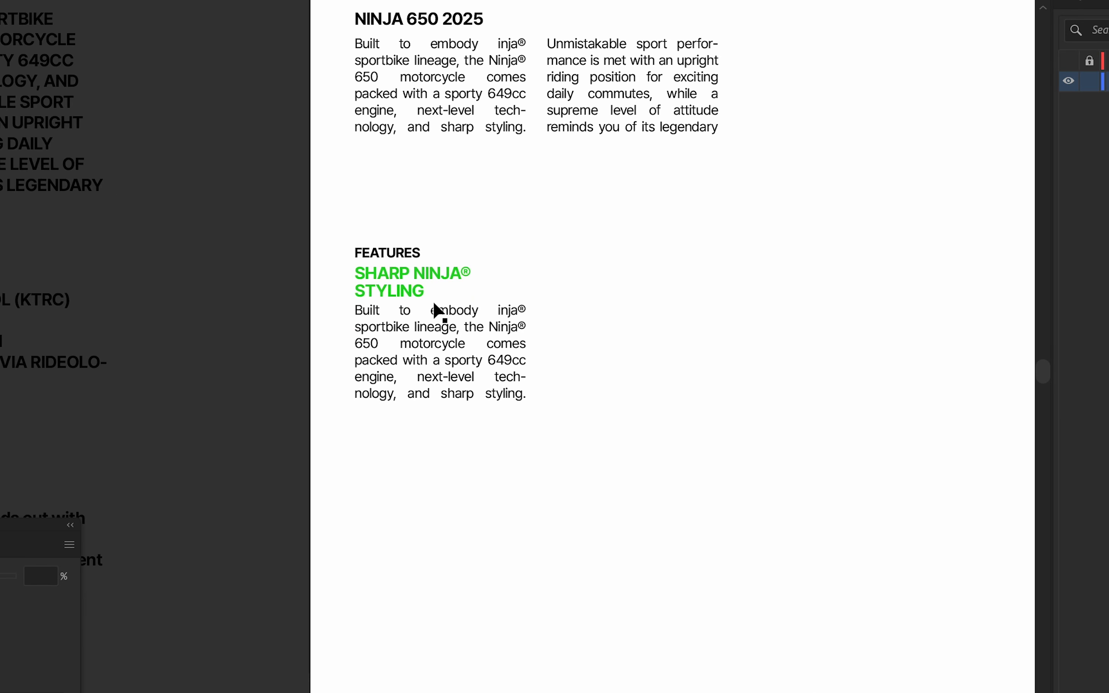
{"action": "left_click", "coordinate": [416, 292]}
{"action": "scroll", "coordinate": [420, 307], "scroll_direction": "down", "scroll_amount": 3}
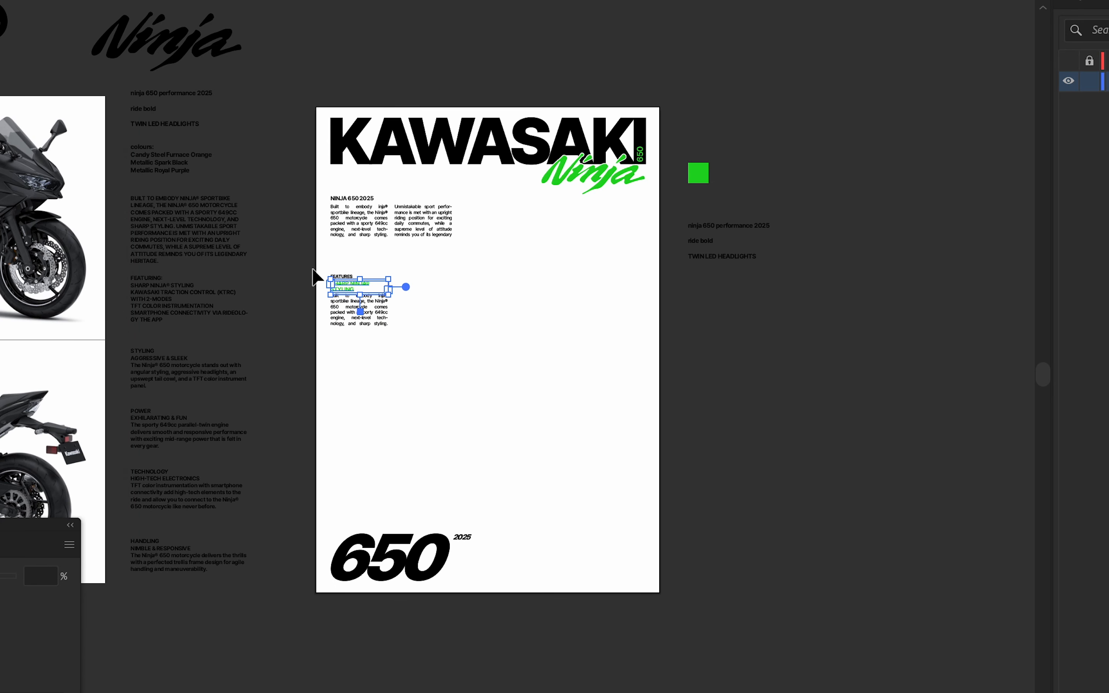
{"action": "scroll", "coordinate": [372, 299], "scroll_direction": "up", "scroll_amount": 3}
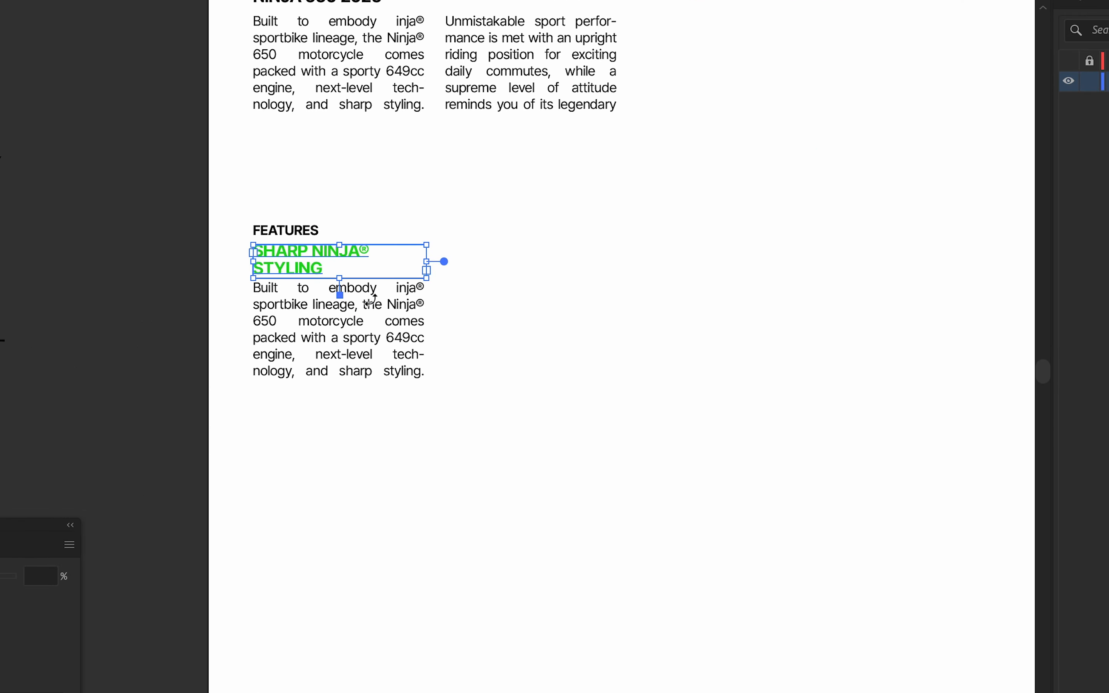
{"action": "left_click", "coordinate": [501, 415]}
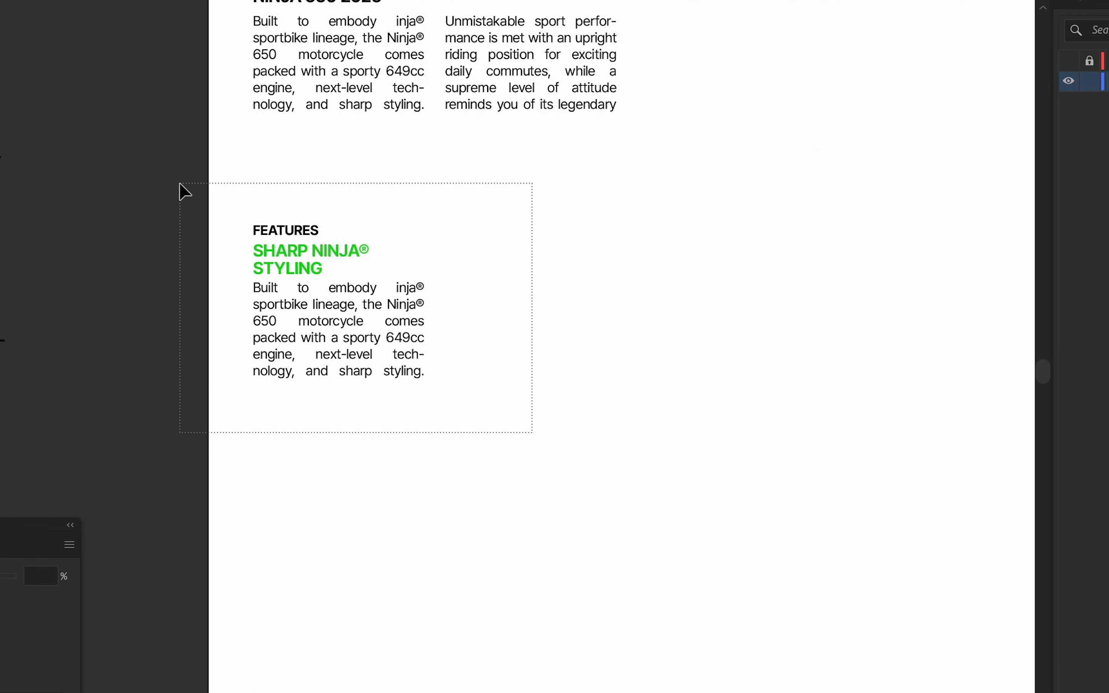
{"action": "scroll", "coordinate": [566, 302], "scroll_direction": "down", "scroll_amount": 2}
{"action": "scroll", "coordinate": [405, 277], "scroll_direction": "up", "scroll_amount": 2}
Undo the green color on the SHARP NINJA® STYLING subheading and deselect its text.
{"action": "left_click", "coordinate": [376, 243]}
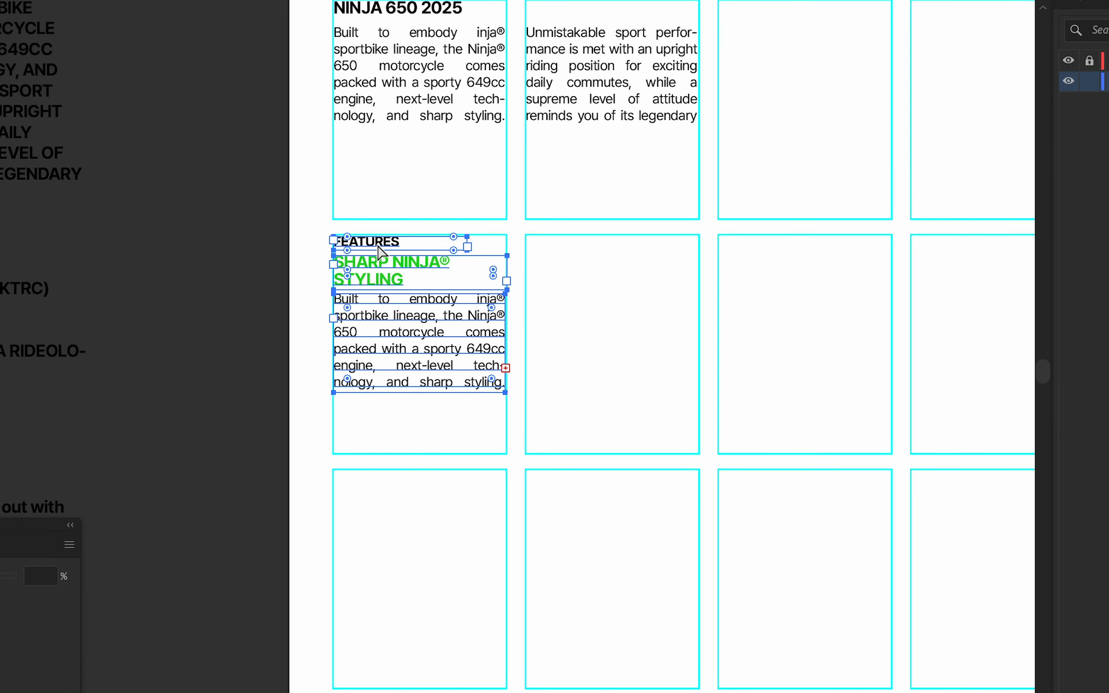
{"action": "left_click", "coordinate": [383, 250]}
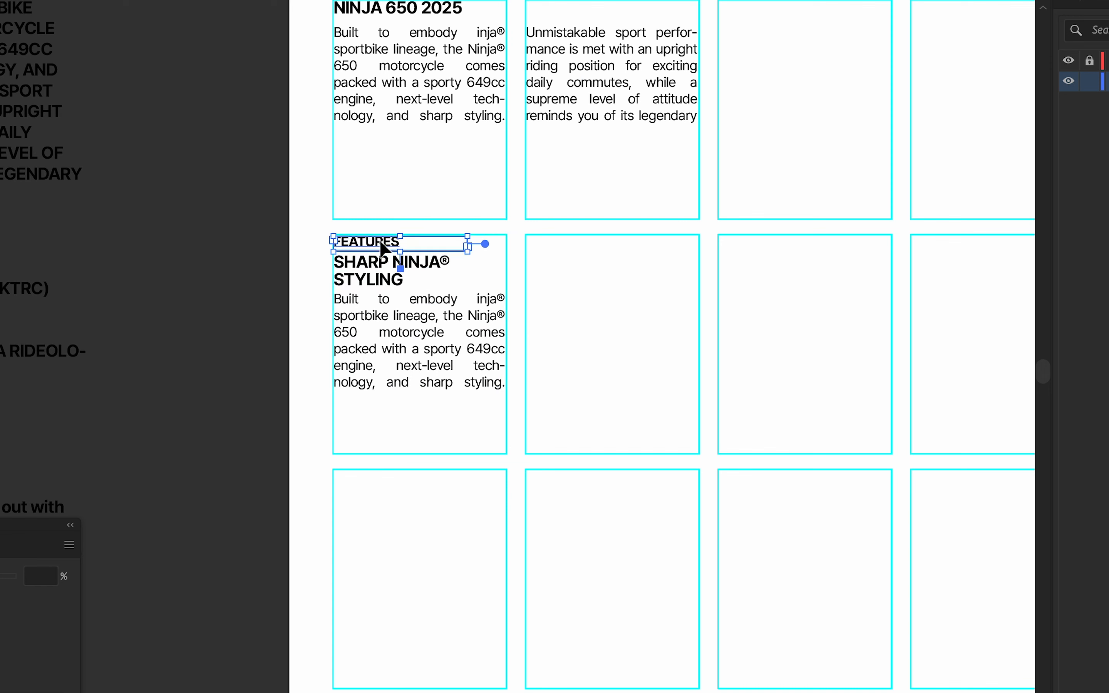
{"action": "double_click", "coordinate": [427, 269]}
{"action": "key", "text": "super+a"}
{"action": "key", "text": "Escape"}
{"action": "left_click", "coordinate": [557, 279]}
Apply the swatch's green (22d521) to the FEATURES label above the SHARP NINJA® STYLING subheading.
{"action": "left_click", "coordinate": [388, 240]}
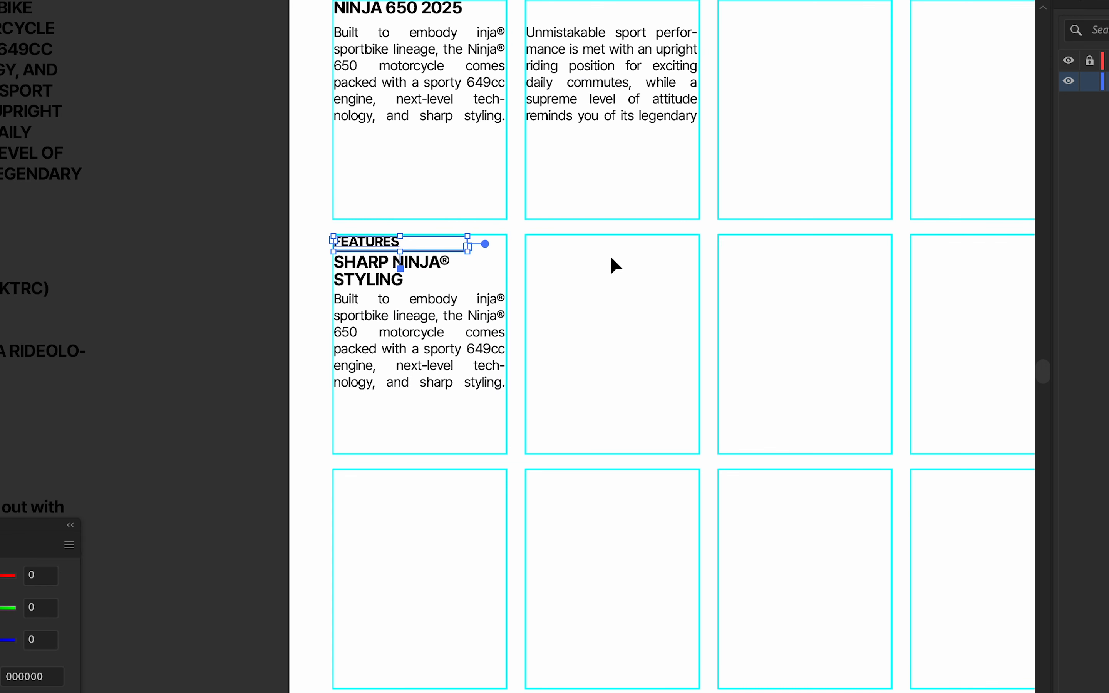
{"action": "scroll", "coordinate": [312, 274], "scroll_direction": "down", "scroll_amount": 2}
{"action": "key", "text": "i"}
{"action": "left_click", "coordinate": [661, 101]}
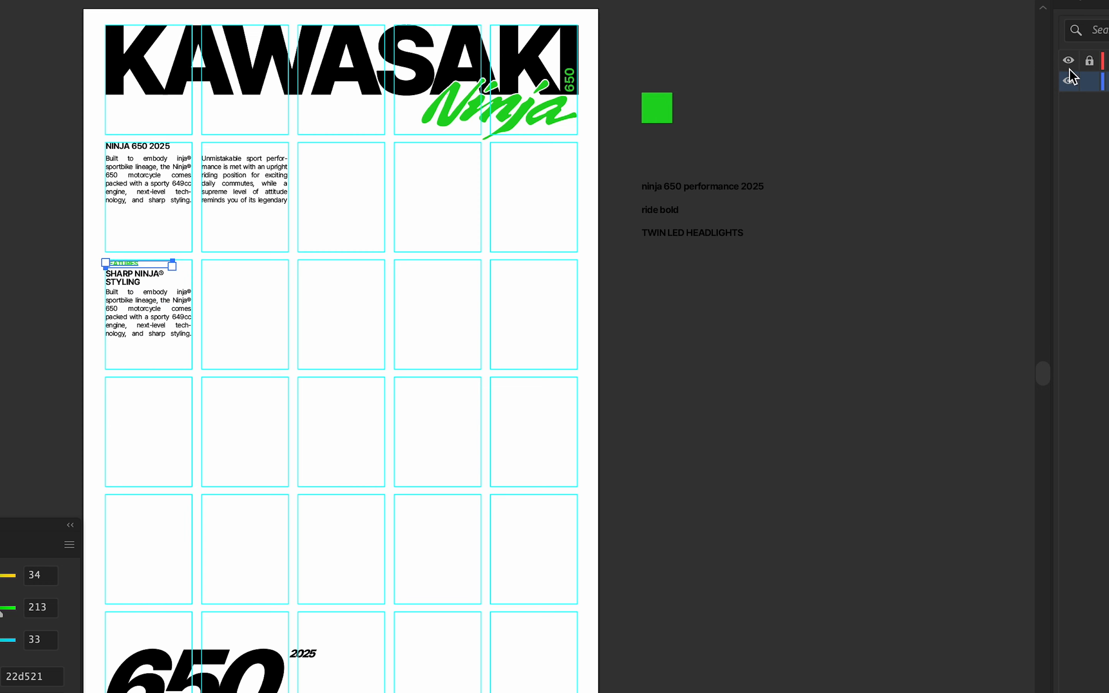
Hide the grid layer to check the green FEATURES label on the clean poster, and show the grid again.
{"action": "left_click", "coordinate": [1069, 60]}
{"action": "left_click", "coordinate": [159, 384]}
{"action": "scroll", "coordinate": [324, 317], "scroll_direction": "left", "scroll_amount": 5}
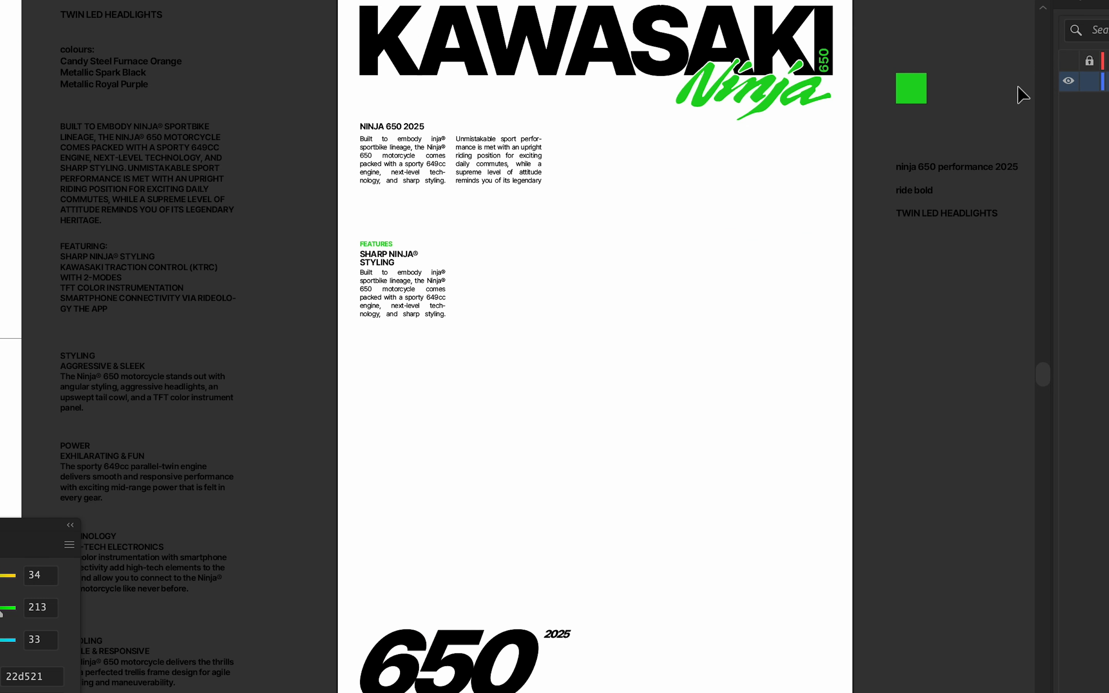
{"action": "left_click", "coordinate": [1068, 60]}
{"action": "left_click_drag", "start_coordinate": [318, 243], "coordinate": [317, 242]}
{"action": "left_click_drag", "start_coordinate": [395, 294], "coordinate": [407, 407]}
{"action": "key", "text": "ctrl+z"}
{"action": "left_click", "coordinate": [535, 339]}
{"action": "left_click", "coordinate": [405, 306]}
{"action": "key", "text": "ctrl+z"}
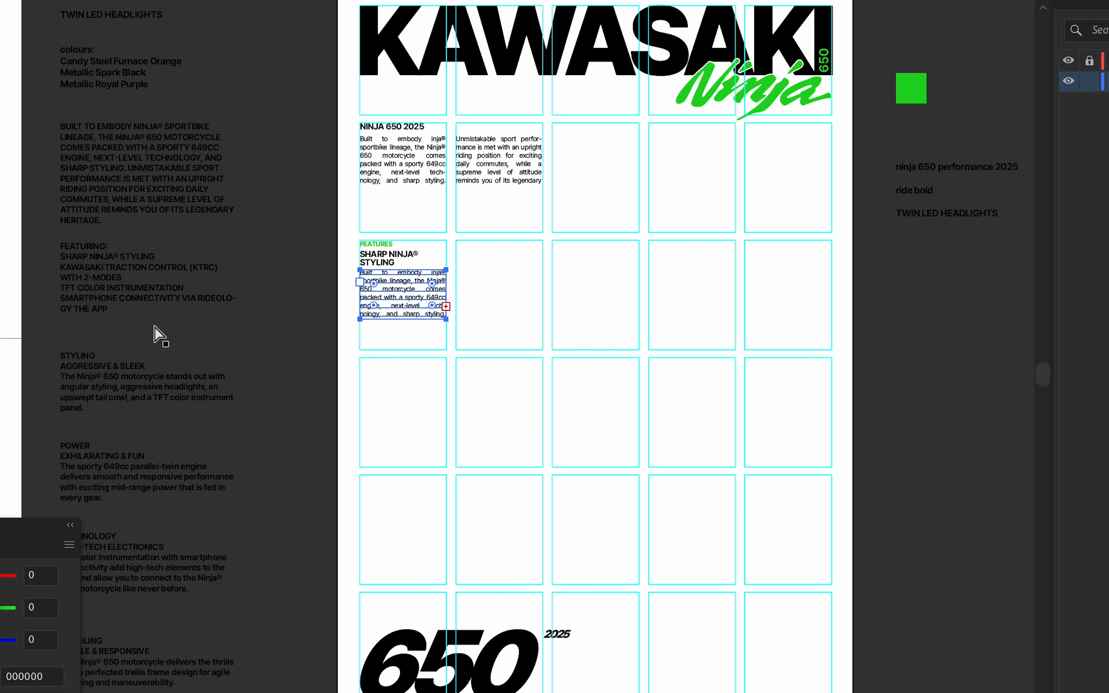
Replace the paragraph under SHARP NINJA® STYLING with the remaining FEATURING items from the notes, KAWASAKI TRACTION CONTROL through RIDEOLOGY THE APP.
{"action": "left_click", "coordinate": [128, 307]}
{"action": "left_click_drag", "start_coordinate": [129, 307], "coordinate": [32, 268]}
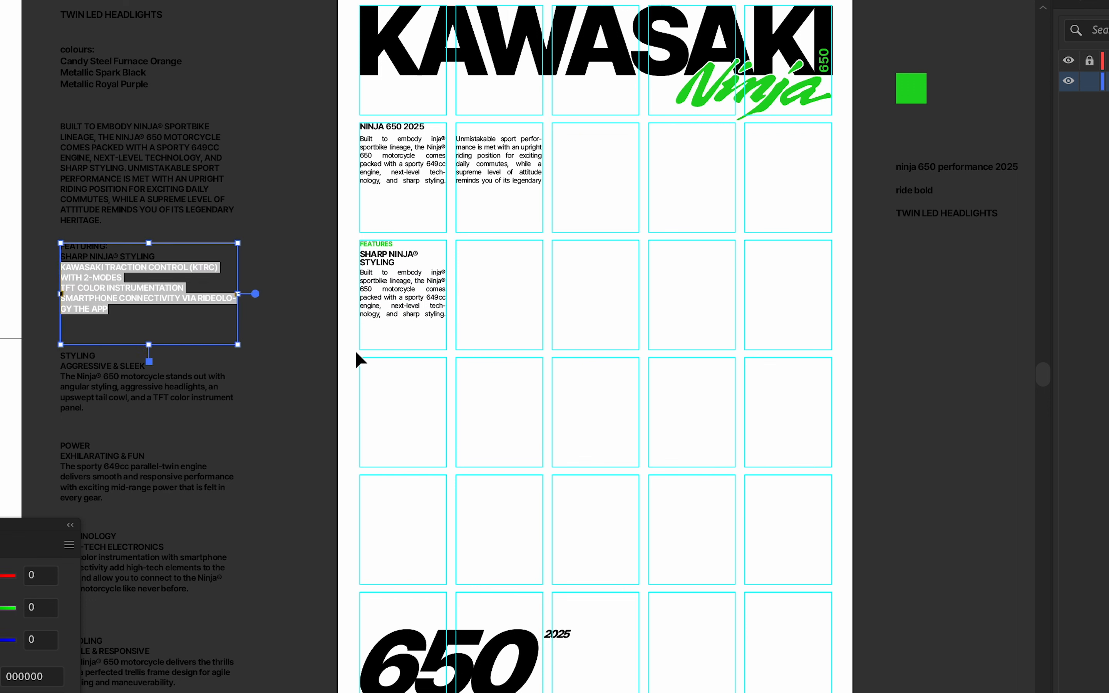
{"action": "left_click", "coordinate": [404, 314]}
{"action": "key", "text": "ctrl+a"}
{"action": "type", "text": "KAWASAKI TRACTION CONTROL (KTRC) WITH 2-MODES TFT COLOR INSTRUMENTATION SMARTPHONE CONNECTIVITY VIA RIDEOLOGY THE APP"}
{"action": "key", "text": "Escape"}
Match the pasted feature list to the intro paragraph's text style and justify it with the last lines aligned left.
{"action": "key", "text": "i"}
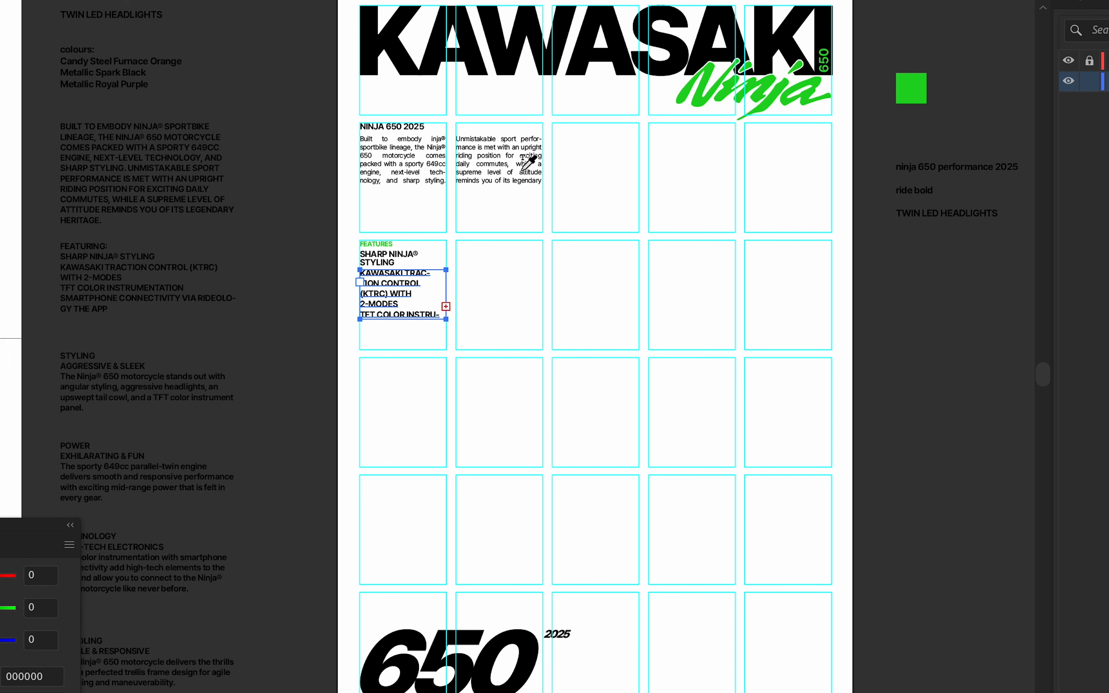
{"action": "left_click", "coordinate": [520, 169]}
{"action": "scroll", "coordinate": [449, 336], "scroll_direction": "up", "scroll_amount": 2}
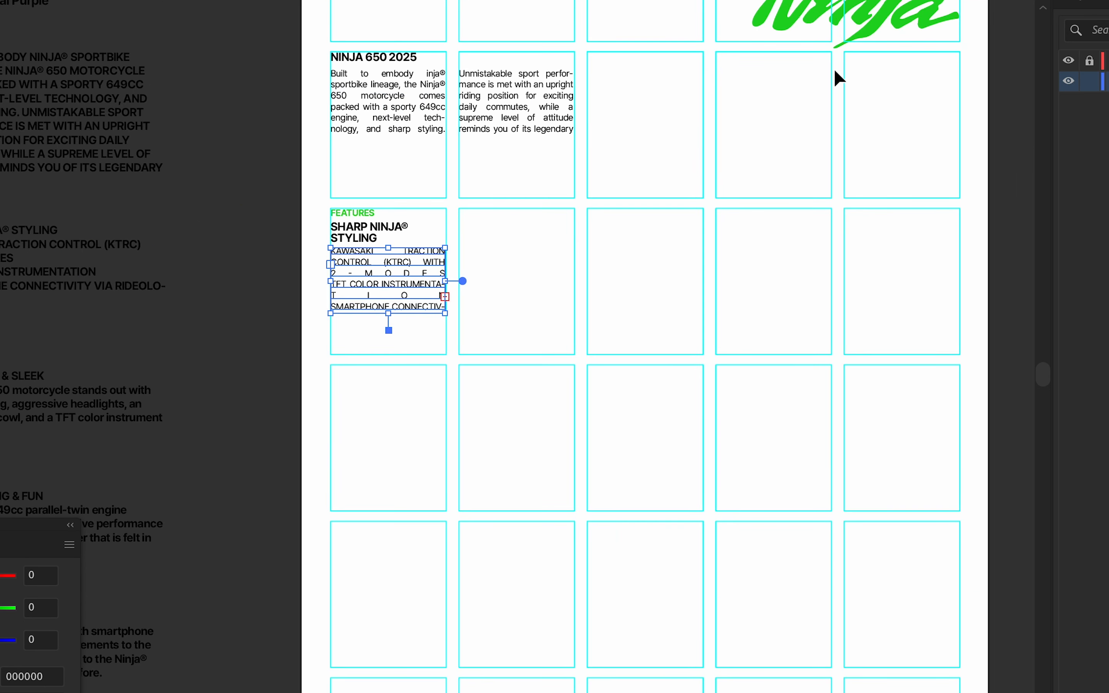
{"action": "left_click", "coordinate": [1088, 3]}
{"action": "left_click", "coordinate": [1108, 532]}
{"action": "left_click", "coordinate": [572, 463]}
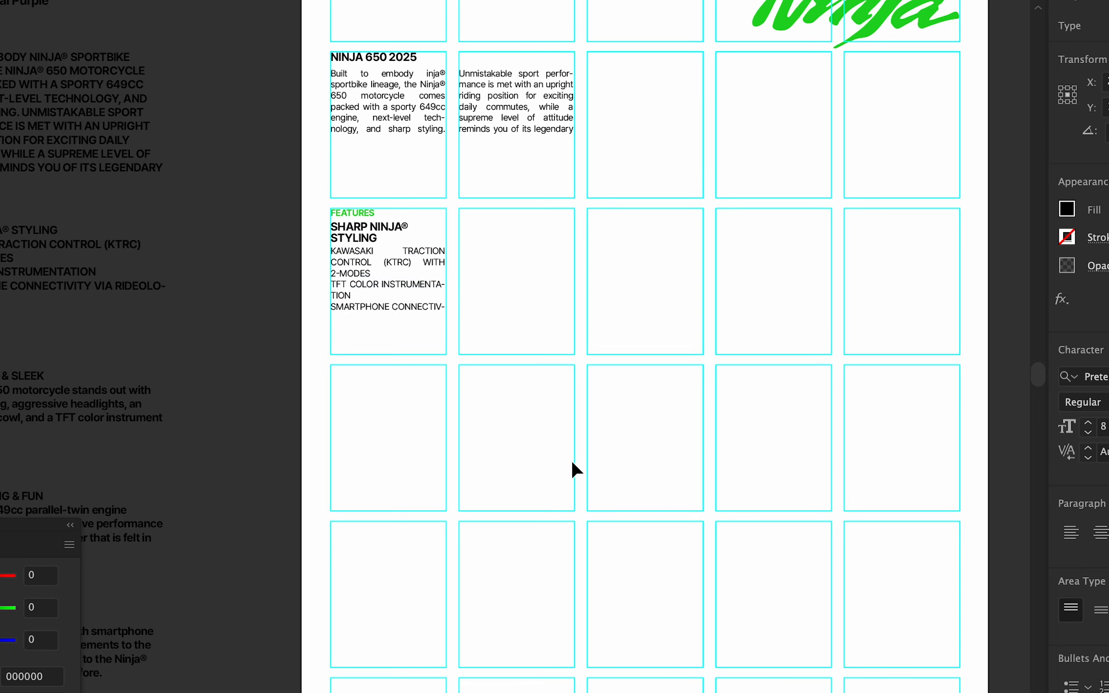
Change the feature list under SHARP NINJA® STYLING to sentence case.
{"action": "scroll", "coordinate": [384, 316], "scroll_direction": "up", "scroll_amount": 2}
{"action": "scroll", "coordinate": [432, 379], "scroll_direction": "down", "scroll_amount": 3}
{"action": "left_click", "coordinate": [428, 355]}
{"action": "scroll", "coordinate": [427, 353], "scroll_direction": "up", "scroll_amount": 2}
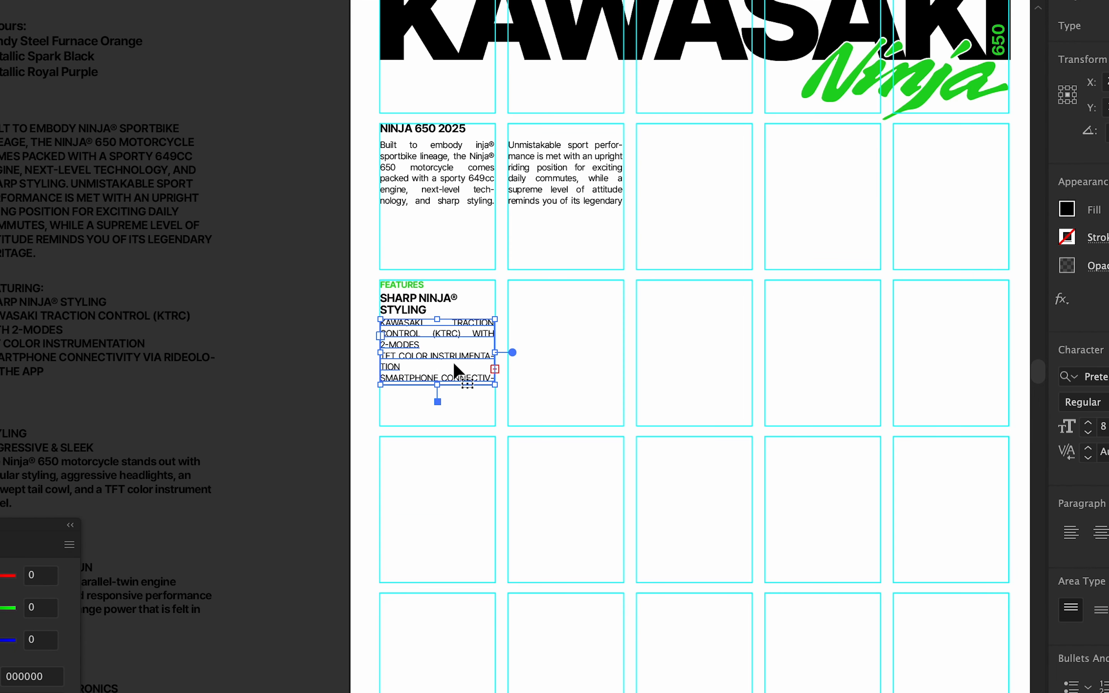
{"action": "left_click", "coordinate": [158, 0]}
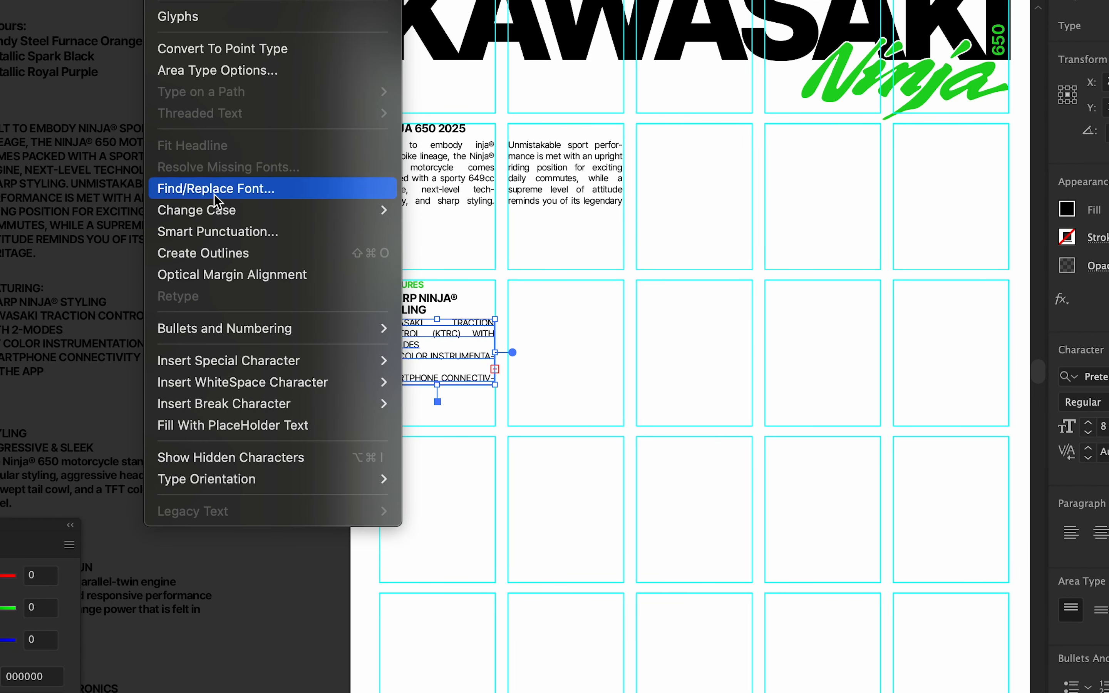
{"action": "mouse_move", "coordinate": [220, 210]}
{"action": "left_click", "coordinate": [472, 275]}
{"action": "left_click", "coordinate": [560, 378]}
{"action": "scroll", "coordinate": [443, 349], "scroll_direction": "up", "scroll_amount": 2}
{"action": "left_click", "coordinate": [442, 351]}
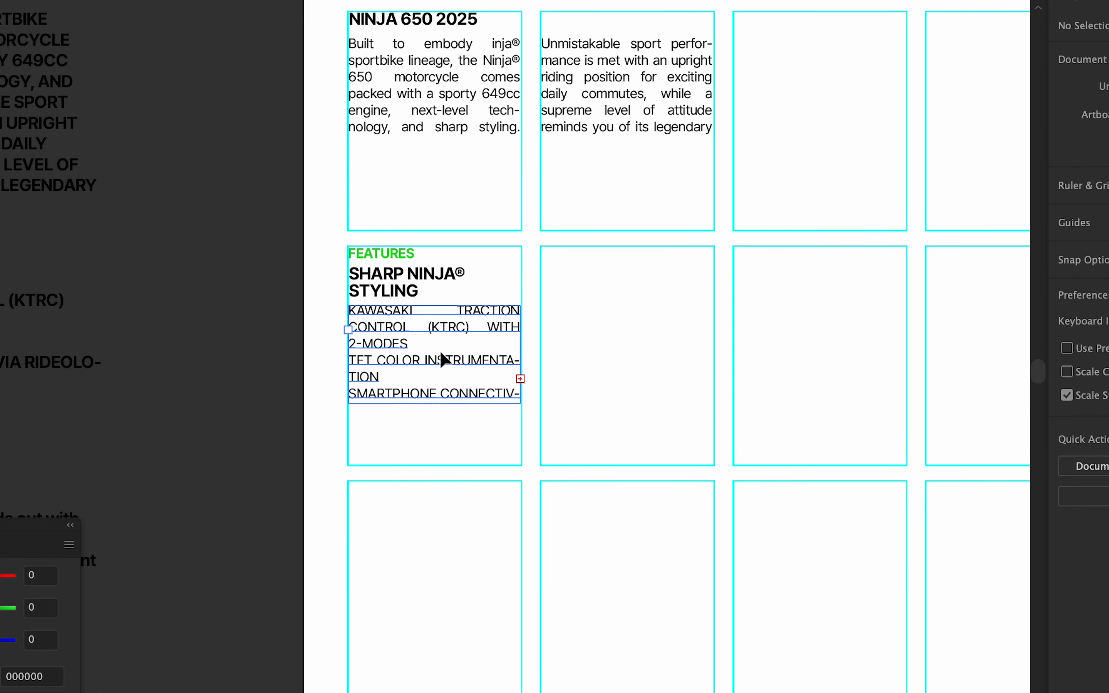
{"action": "left_click", "coordinate": [204, 0]}
{"action": "mouse_move", "coordinate": [159, 0]}
{"action": "mouse_move", "coordinate": [220, 210]}
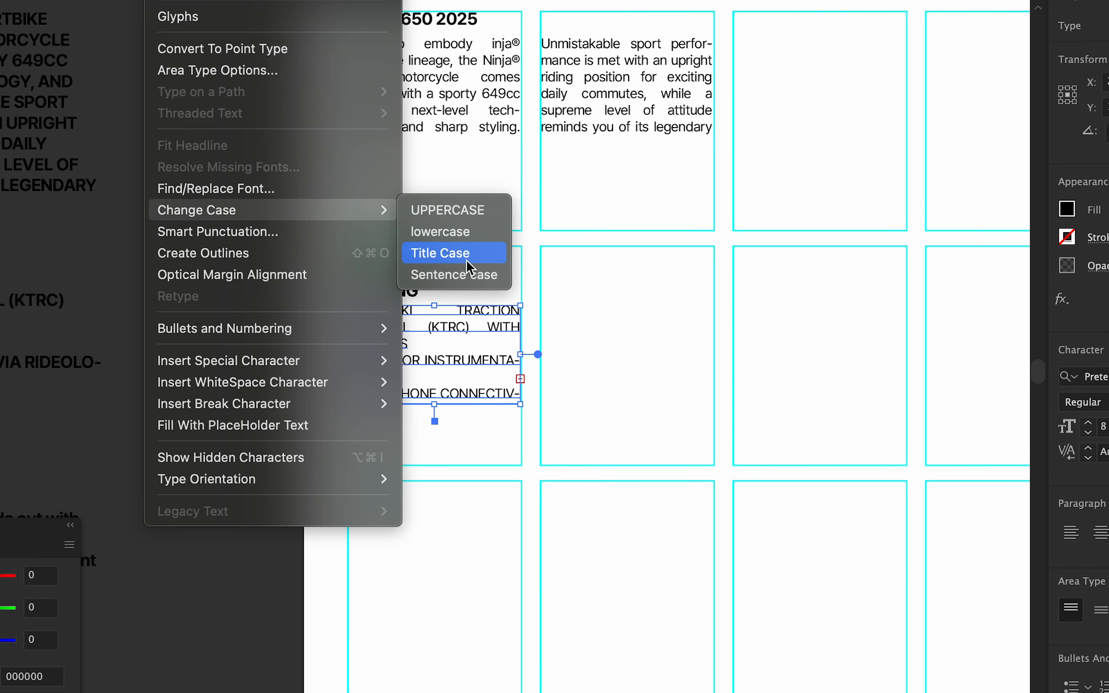
{"action": "left_click", "coordinate": [472, 275]}
{"action": "left_click", "coordinate": [611, 359]}
{"action": "scroll", "coordinate": [394, 346], "scroll_direction": "up", "scroll_amount": 2}
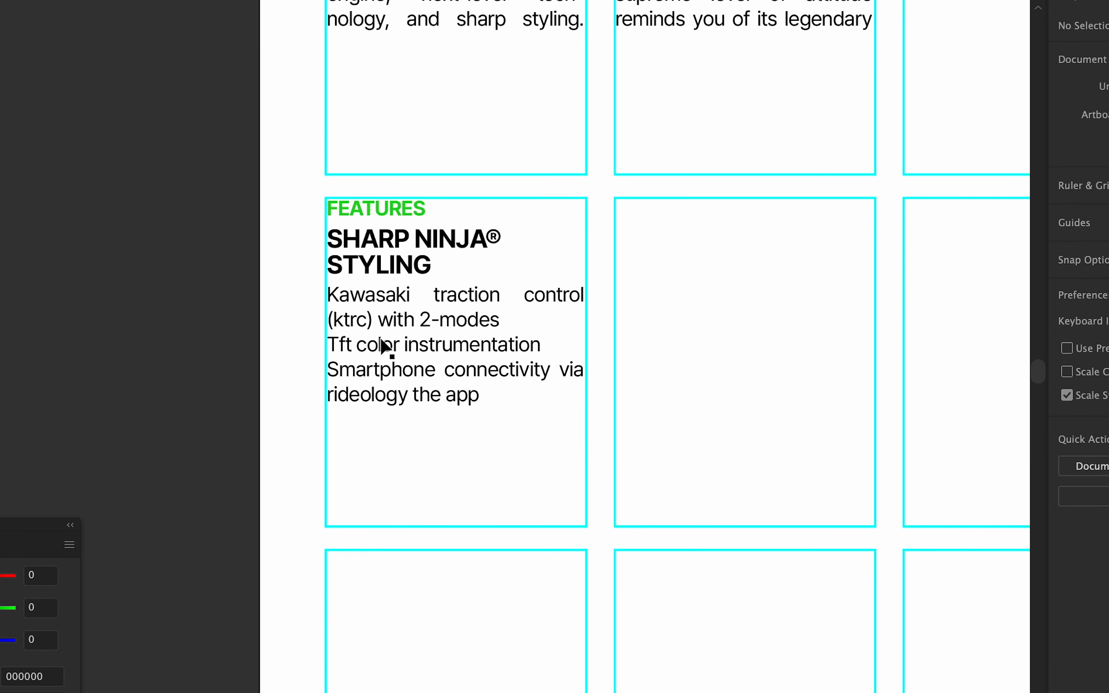
Restore the acronym in the first feature's parentheses to uppercase as KTRC.
{"action": "left_click", "coordinate": [371, 327]}
{"action": "triple_click", "coordinate": [366, 320]}
{"action": "left_click_drag", "start_coordinate": [367, 320], "coordinate": [336, 319]}
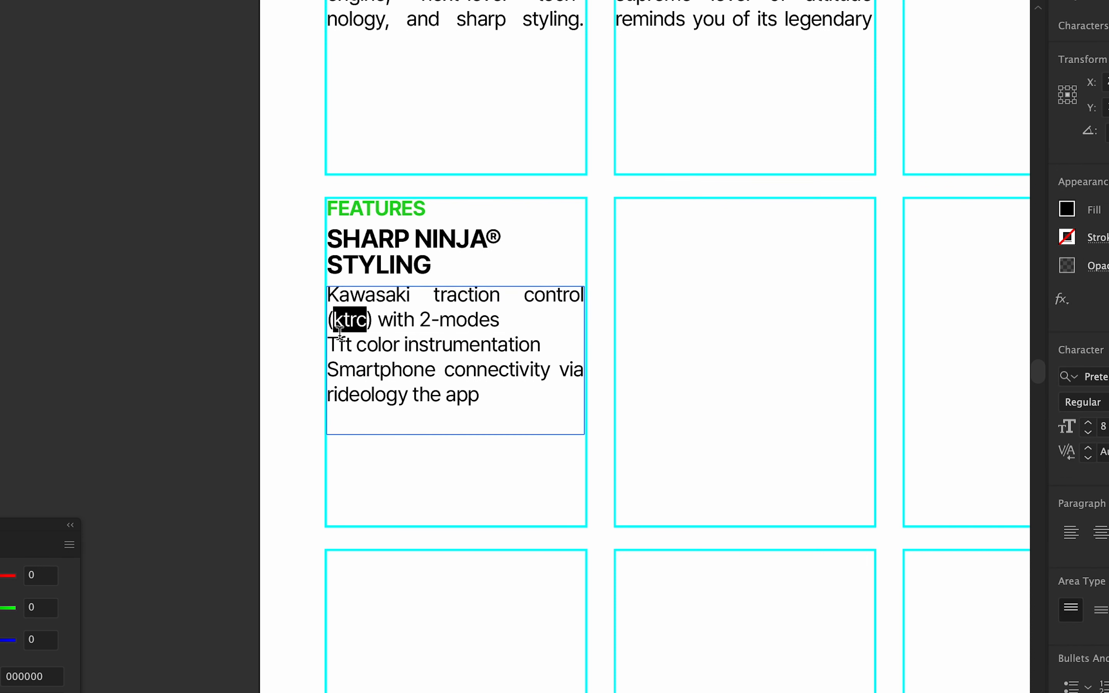
{"action": "type", "text": "KTRC"}
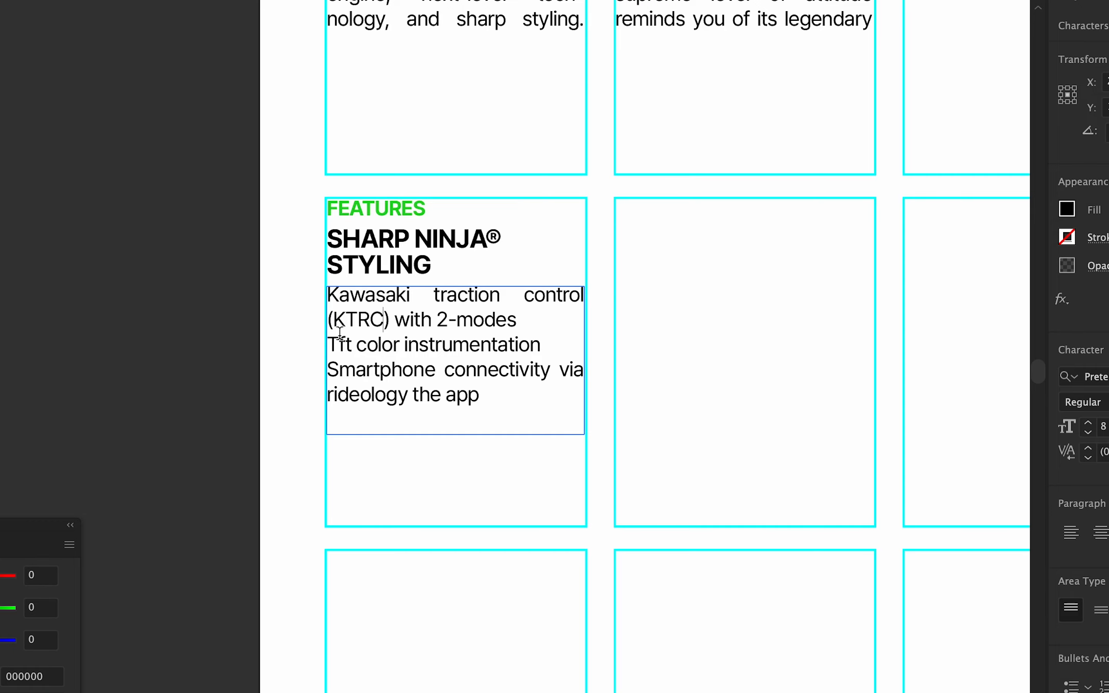
{"action": "key", "text": "Escape"}
{"action": "left_click", "coordinate": [470, 455]}
Rewrite the acronym that starts the color instrumentation feature in uppercase as TFT.
{"action": "scroll", "coordinate": [468, 455], "scroll_direction": "down", "scroll_amount": 2}
{"action": "left_click_drag", "start_coordinate": [463, 457], "coordinate": [540, 445]}
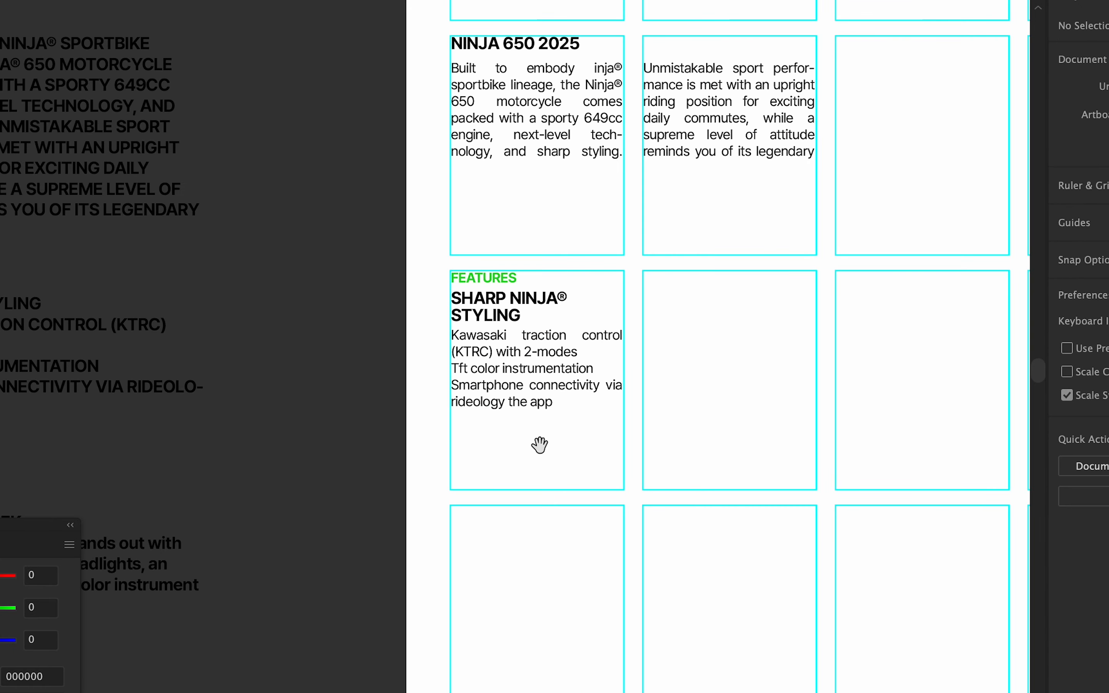
{"action": "double_click", "coordinate": [505, 385]}
{"action": "key", "text": "Escape"}
{"action": "scroll", "coordinate": [251, 375], "scroll_direction": "down", "scroll_amount": 2}
{"action": "left_click_drag", "start_coordinate": [298, 377], "coordinate": [347, 376]}
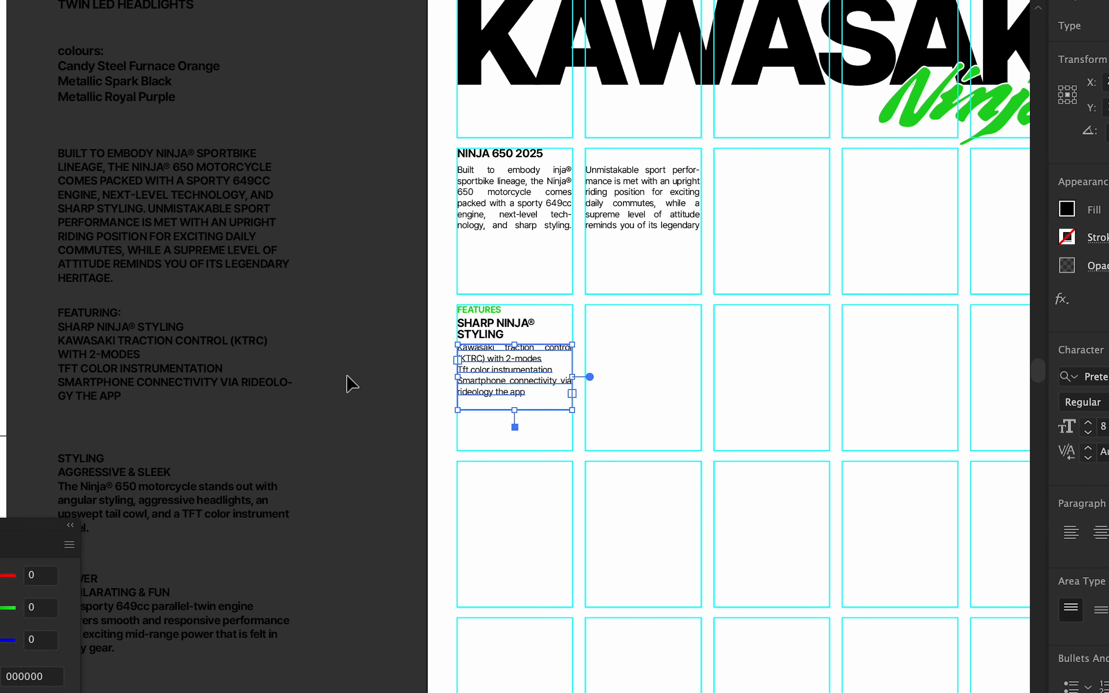
{"action": "scroll", "coordinate": [421, 396], "scroll_direction": "up", "scroll_amount": 2}
{"action": "double_click", "coordinate": [486, 357]}
{"action": "double_click", "coordinate": [486, 357]}
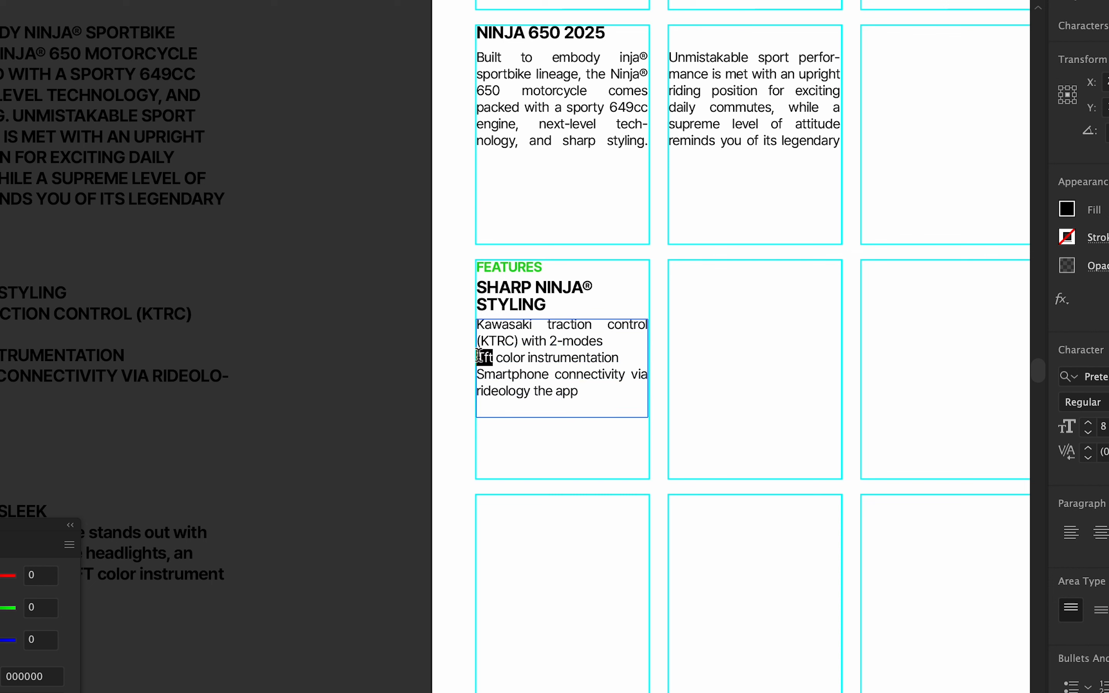
{"action": "type", "text": "TFT"}
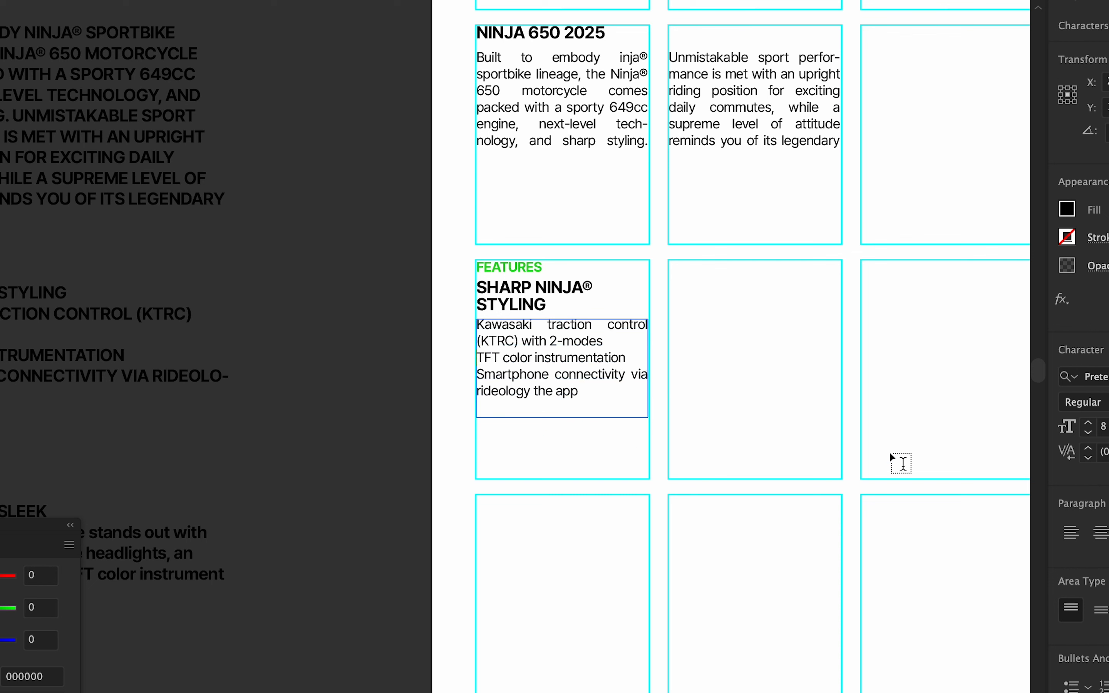
Separate the three features in the list with a blank line between each, and deselect the text.
{"action": "key", "text": "Return"}
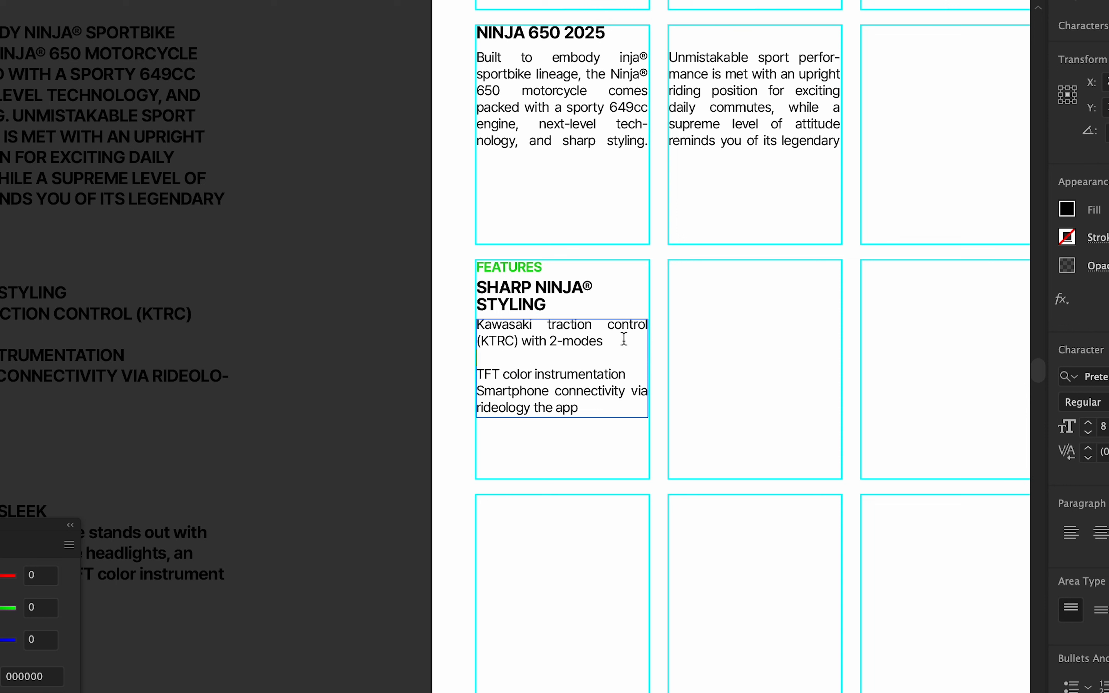
{"action": "key", "text": "Return"}
{"action": "key", "text": "Escape"}
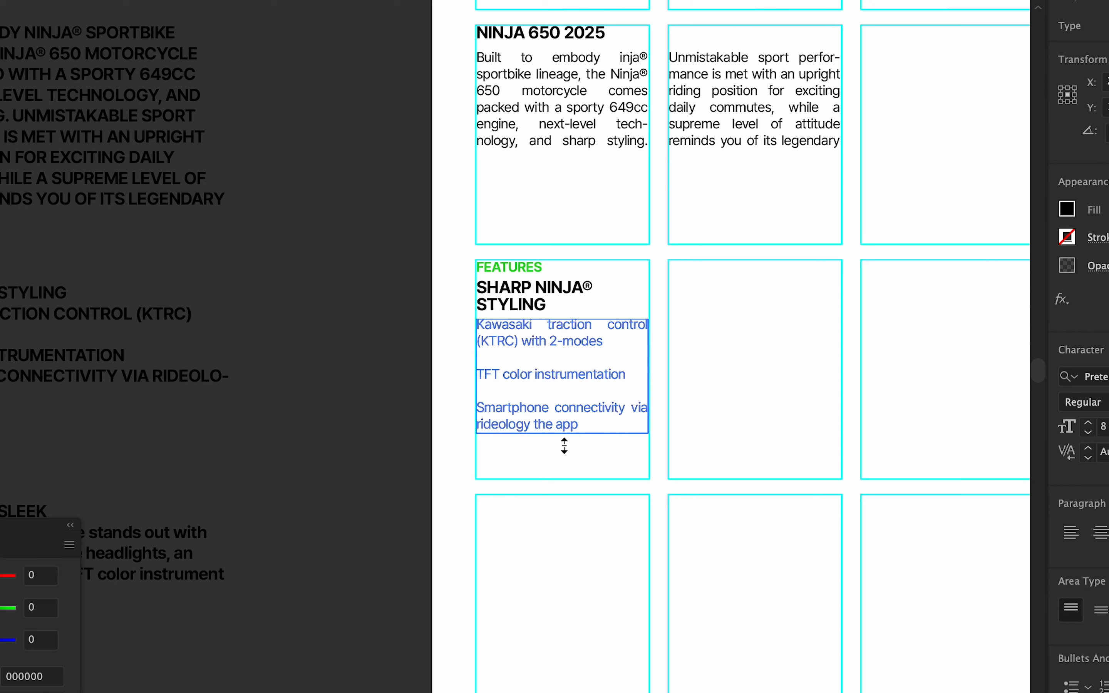
{"action": "left_click", "coordinate": [630, 510]}
{"action": "scroll", "coordinate": [626, 511], "scroll_direction": "down", "scroll_amount": 3}
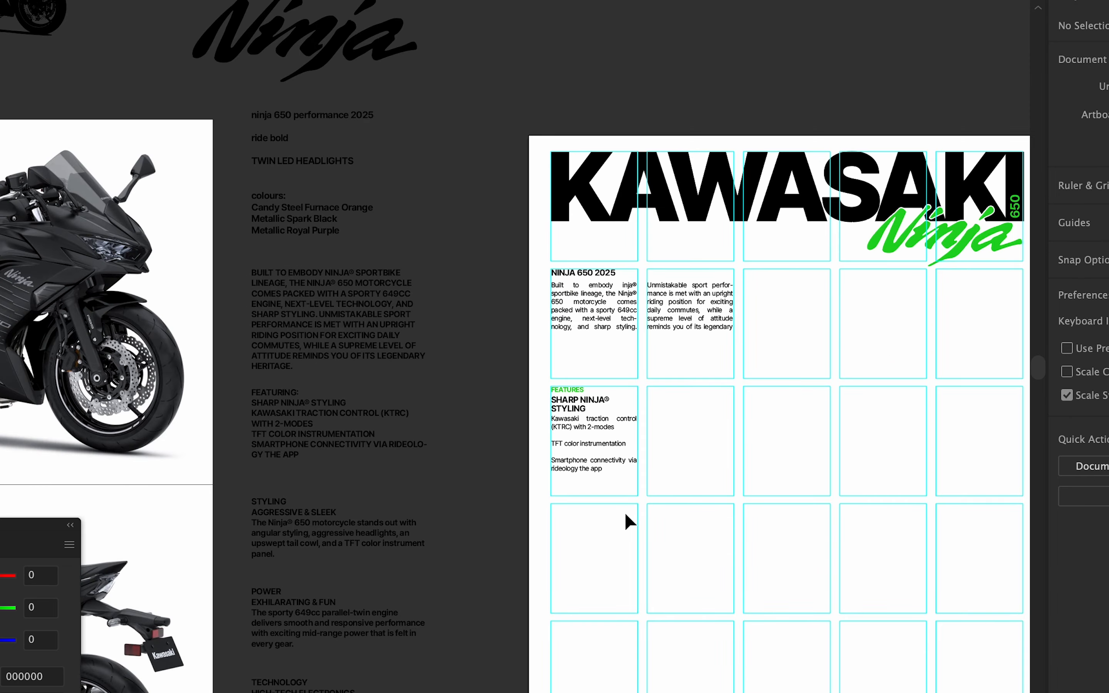
{"action": "scroll", "coordinate": [596, 503], "scroll_direction": "down", "scroll_amount": 2}
{"action": "scroll", "coordinate": [711, 474], "scroll_direction": "right", "scroll_amount": 1}
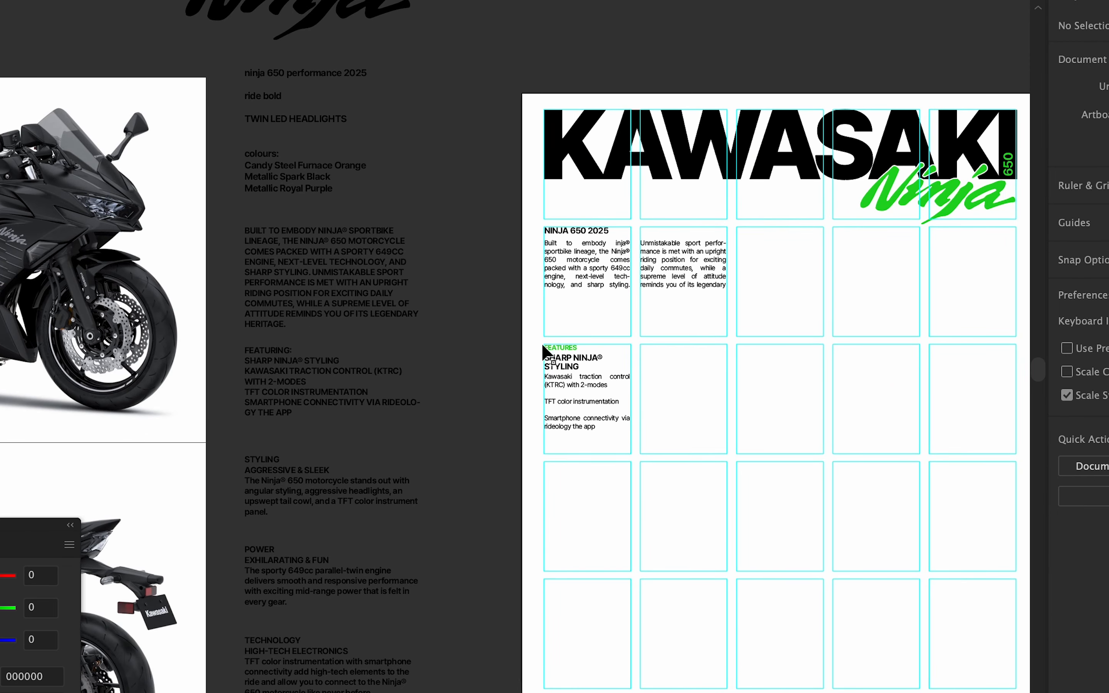
End each of the three features with a period and fully justify all lines of the list.
{"action": "scroll", "coordinate": [598, 406], "scroll_direction": "up", "scroll_amount": 3}
{"action": "left_click", "coordinate": [635, 374]}
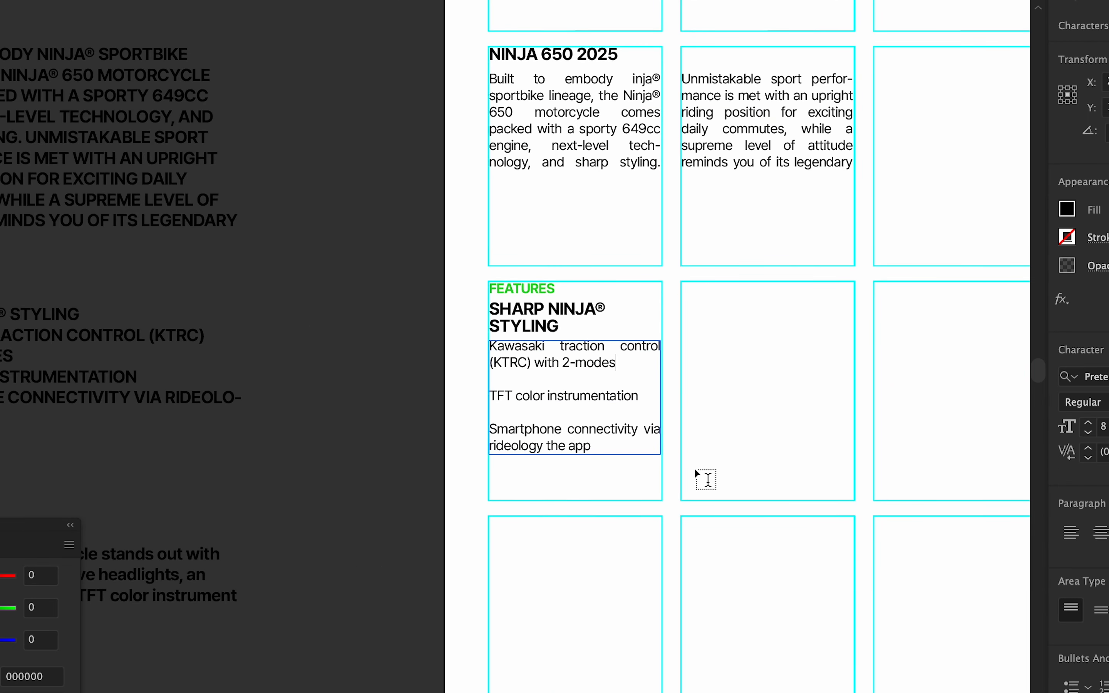
{"action": "type", "text": "."}
{"action": "left_click", "coordinate": [589, 443]}
{"action": "key", "text": "Escape"}
{"action": "left_click", "coordinate": [1107, 532]}
{"action": "left_click", "coordinate": [942, 501]}
Examine the feature block with the grid layer temporarily hidden, from the whole poster and up close.
{"action": "scroll", "coordinate": [634, 435], "scroll_direction": "down", "scroll_amount": 1}
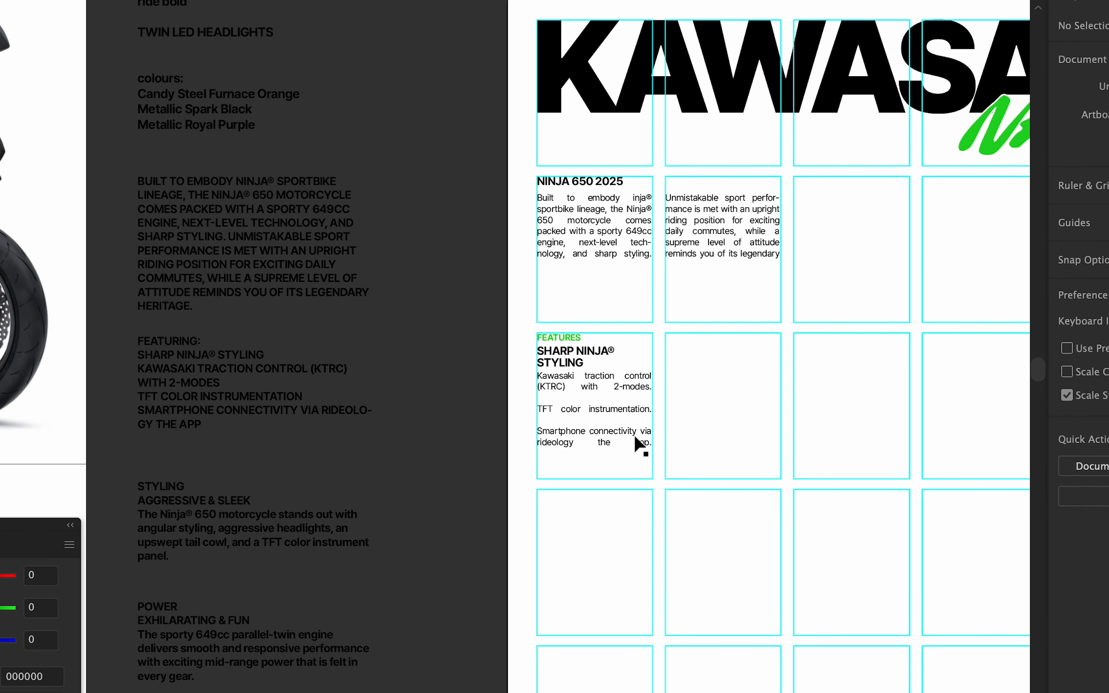
{"action": "scroll", "coordinate": [634, 434], "scroll_direction": "down", "scroll_amount": 1}
{"action": "scroll", "coordinate": [673, 447], "scroll_direction": "up", "scroll_amount": 2}
{"action": "key", "text": "F7"}
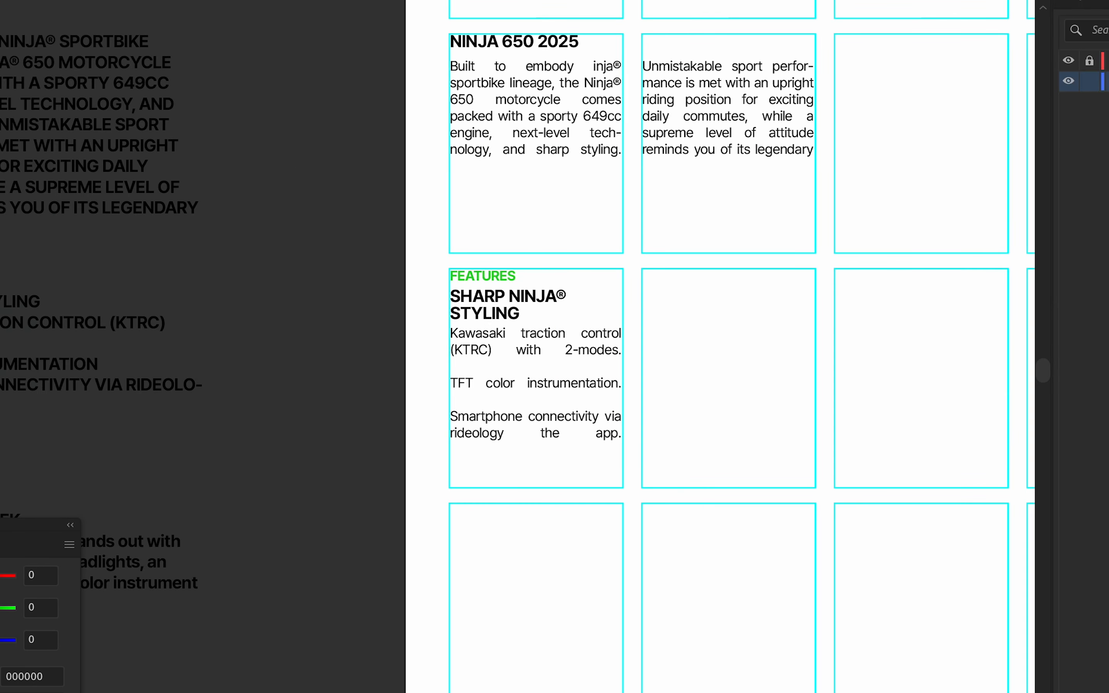
{"action": "left_click", "coordinate": [1069, 60]}
{"action": "scroll", "coordinate": [742, 463], "scroll_direction": "down", "scroll_amount": 3}
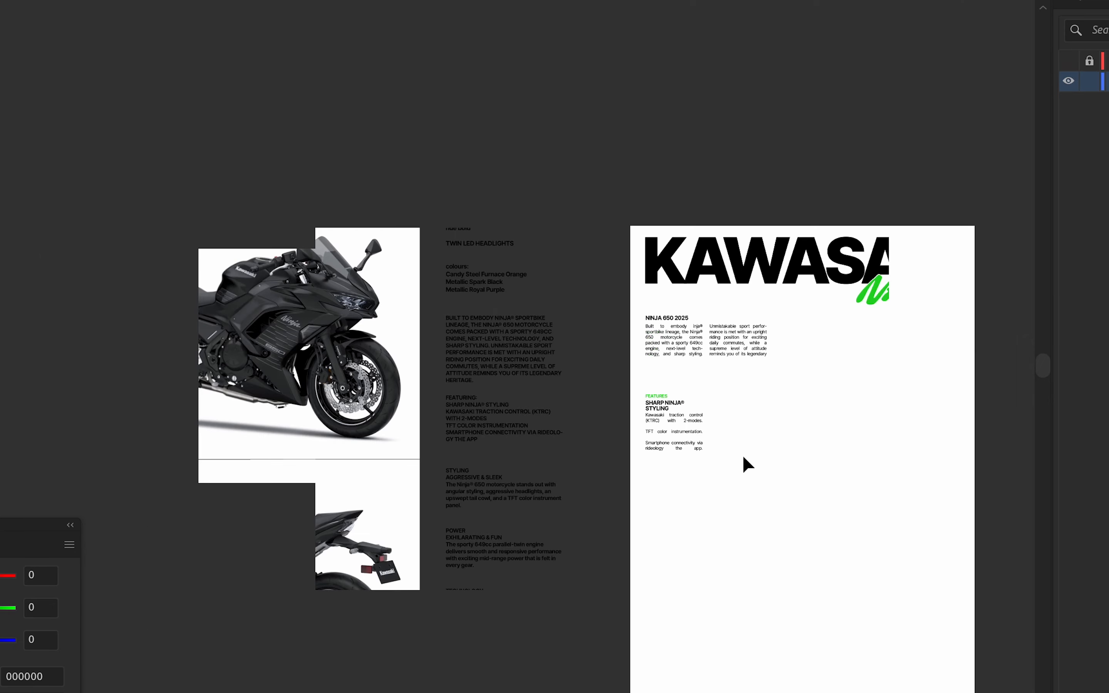
{"action": "scroll", "coordinate": [624, 340], "scroll_direction": "up", "scroll_amount": 3}
{"action": "scroll", "coordinate": [621, 330], "scroll_direction": "up", "scroll_amount": 1}
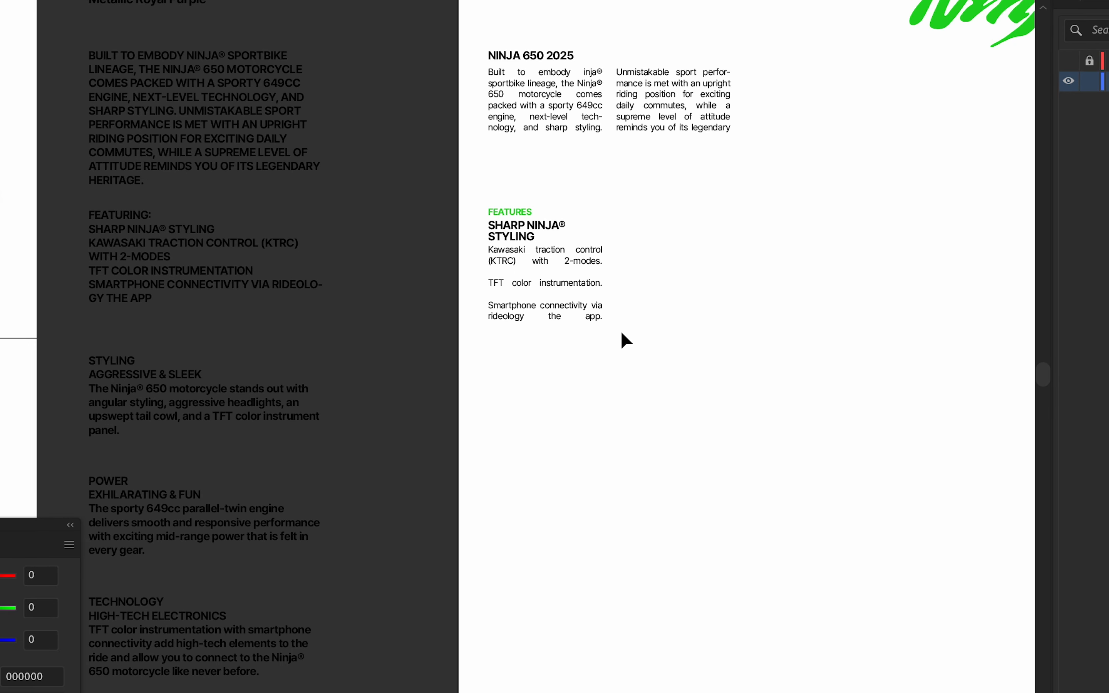
{"action": "key", "text": "ctrl+z"}
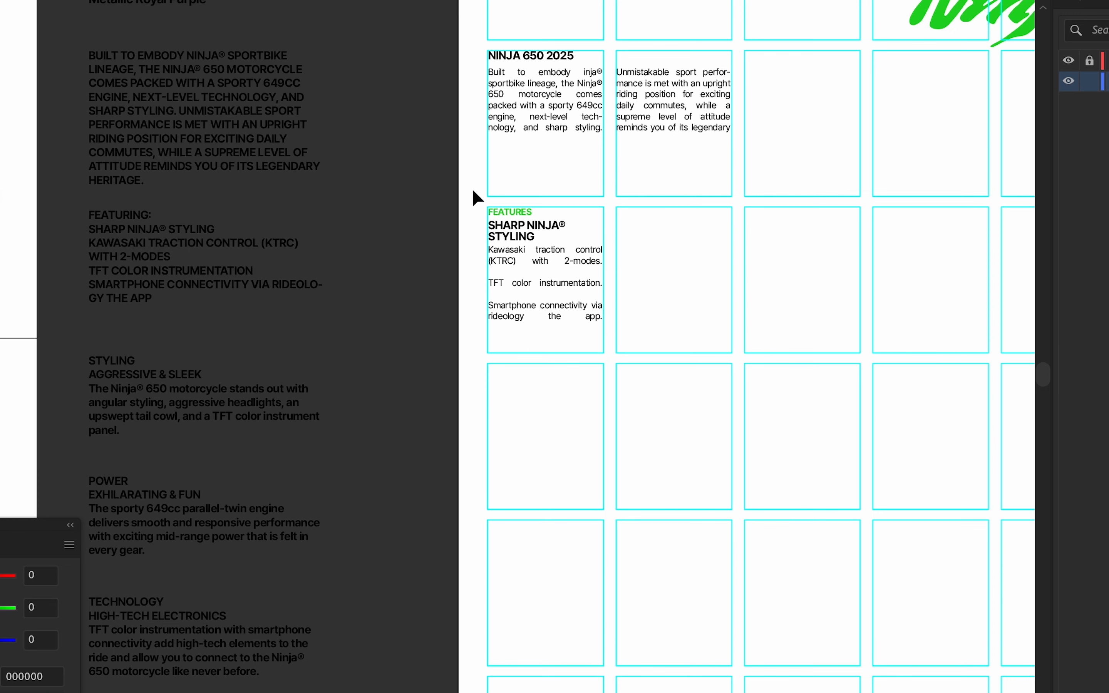
Duplicate the whole FEATURES block into the second-column grid cell beside the original.
{"action": "left_click_drag", "start_coordinate": [558, 299], "coordinate": [686, 279]}
{"action": "left_click_drag", "start_coordinate": [752, 404], "coordinate": [639, 339]}
{"action": "scroll", "coordinate": [647, 346], "scroll_direction": "down", "scroll_amount": 2}
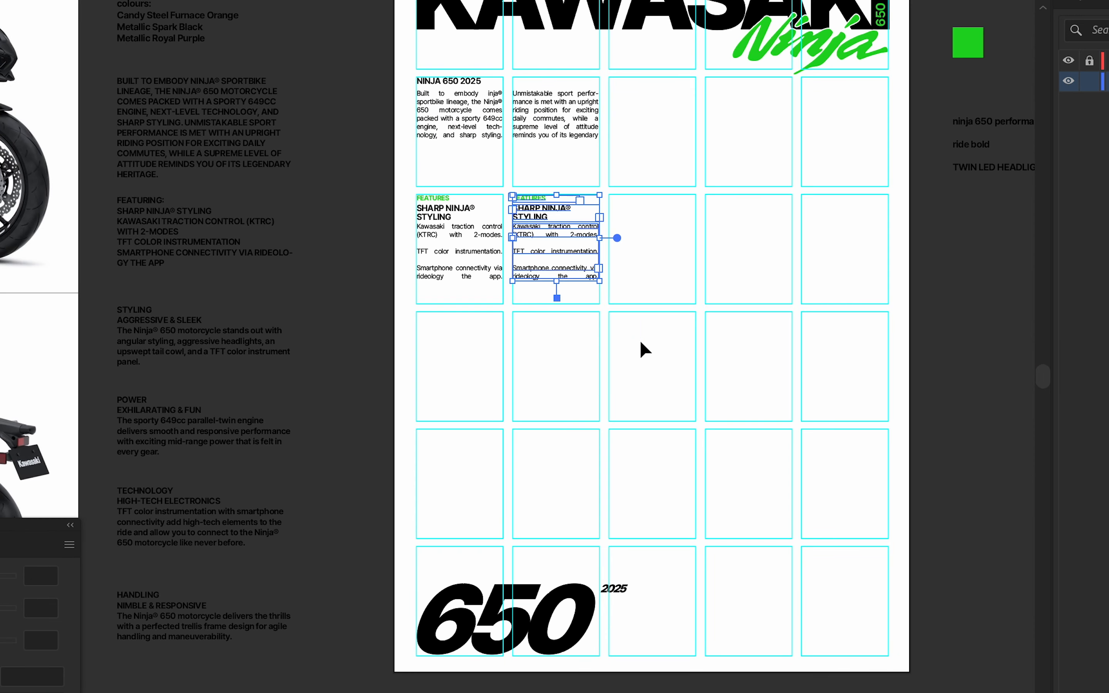
{"action": "left_click", "coordinate": [472, 341]}
{"action": "scroll", "coordinate": [496, 233], "scroll_direction": "up", "scroll_amount": 3}
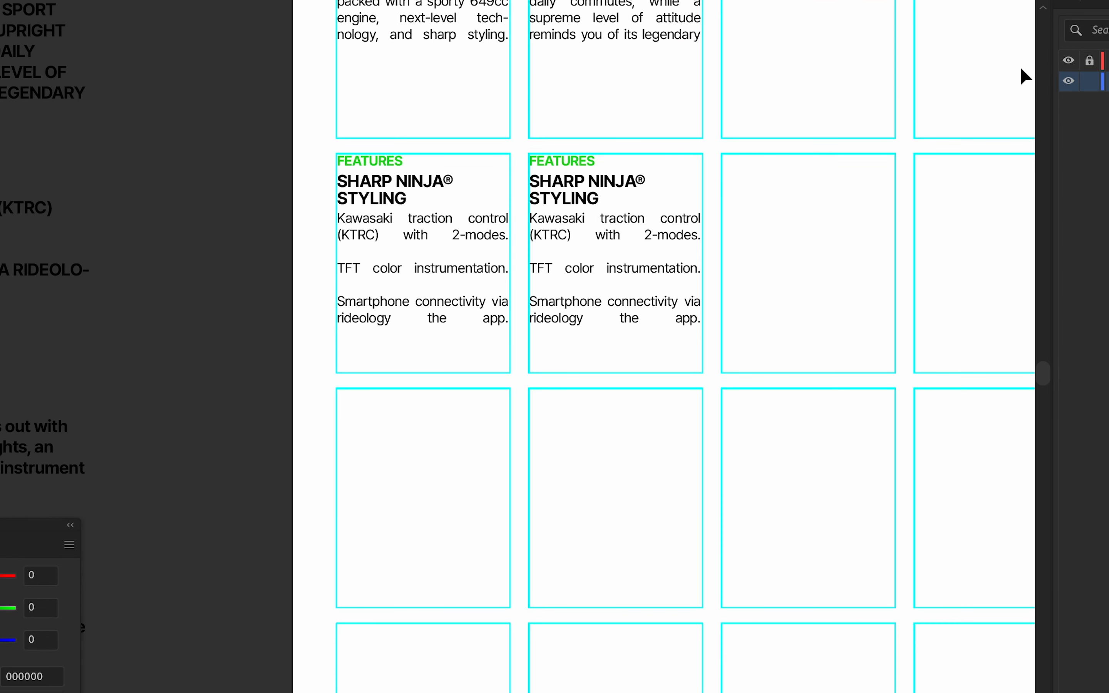
Hide the grid layer and view the two FEATURES blocks side by side on the poster.
{"action": "left_click", "coordinate": [1071, 62]}
{"action": "scroll", "coordinate": [894, 235], "scroll_direction": "down", "scroll_amount": 1}
{"action": "left_click_drag", "start_coordinate": [765, 434], "coordinate": [682, 496]}
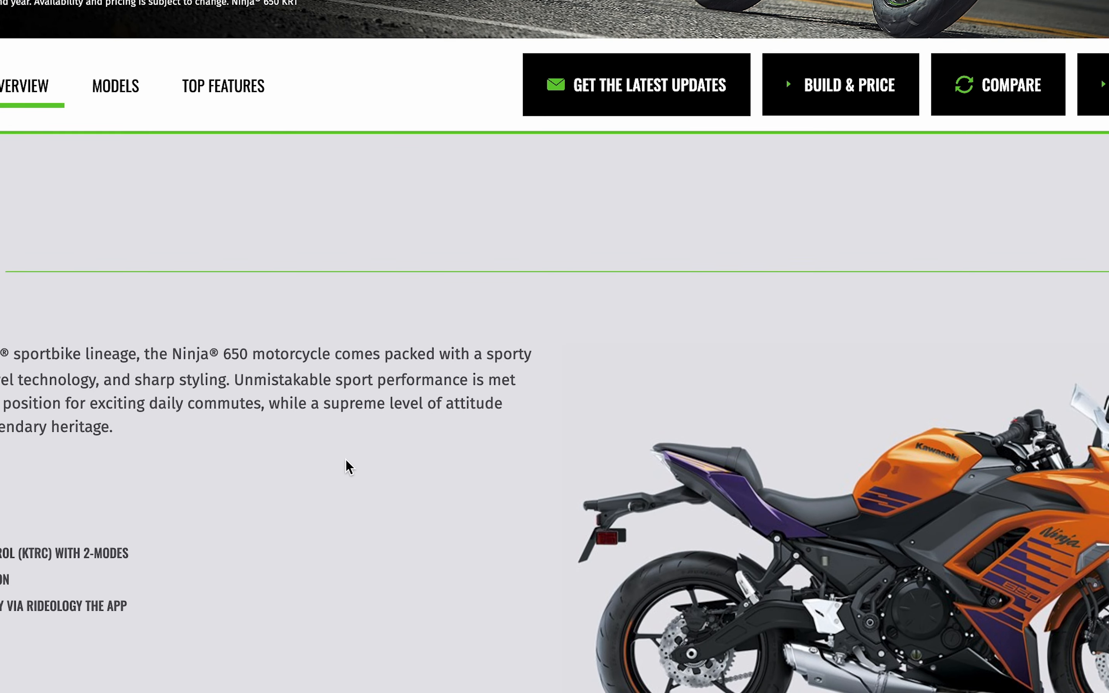
Examine the Ninja 650 product page, covering the feature list, the model entries and the STYLING section.
{"action": "scroll", "coordinate": [111, 318], "scroll_direction": "down", "scroll_amount": 5}
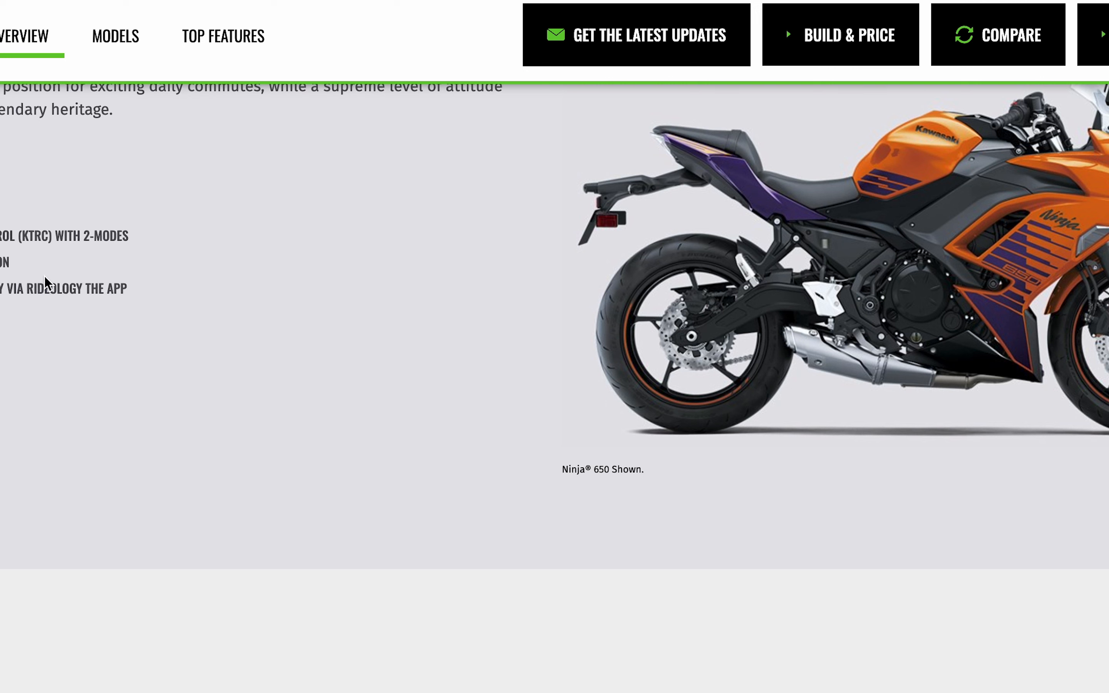
{"action": "left_click_drag", "start_coordinate": [45, 276], "coordinate": [0, 236]}
{"action": "left_click", "coordinate": [78, 281]}
{"action": "scroll", "coordinate": [376, 607], "scroll_direction": "down", "scroll_amount": 15}
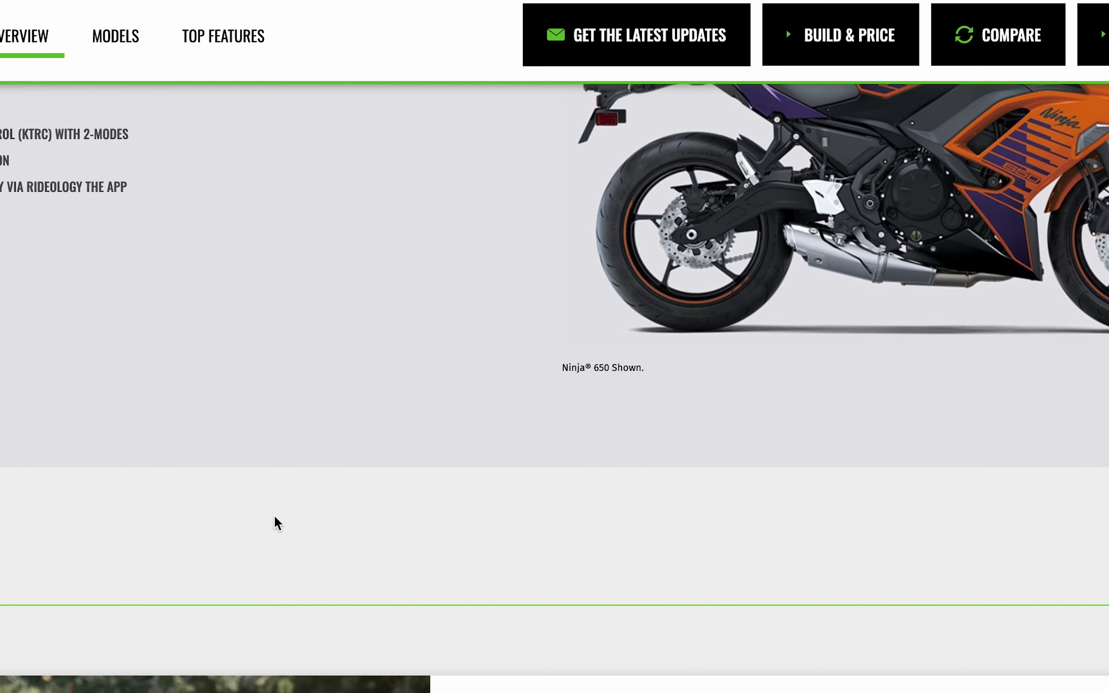
{"action": "scroll", "coordinate": [309, 607], "scroll_direction": "down", "scroll_amount": 15}
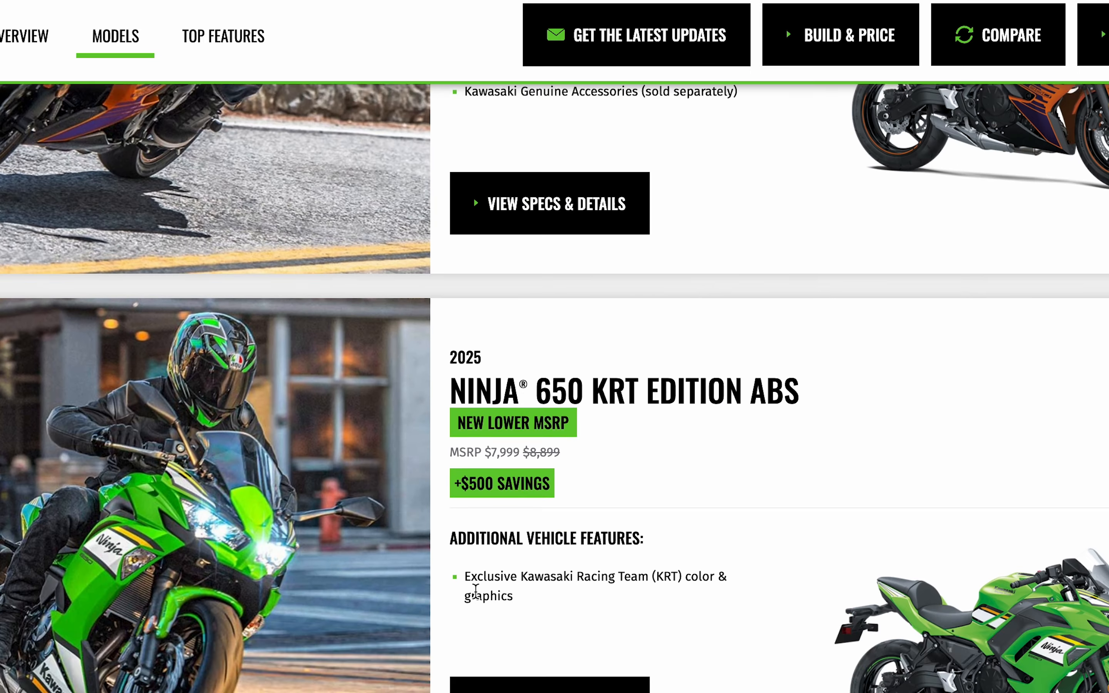
{"action": "scroll", "coordinate": [649, 255], "scroll_direction": "up", "scroll_amount": 5}
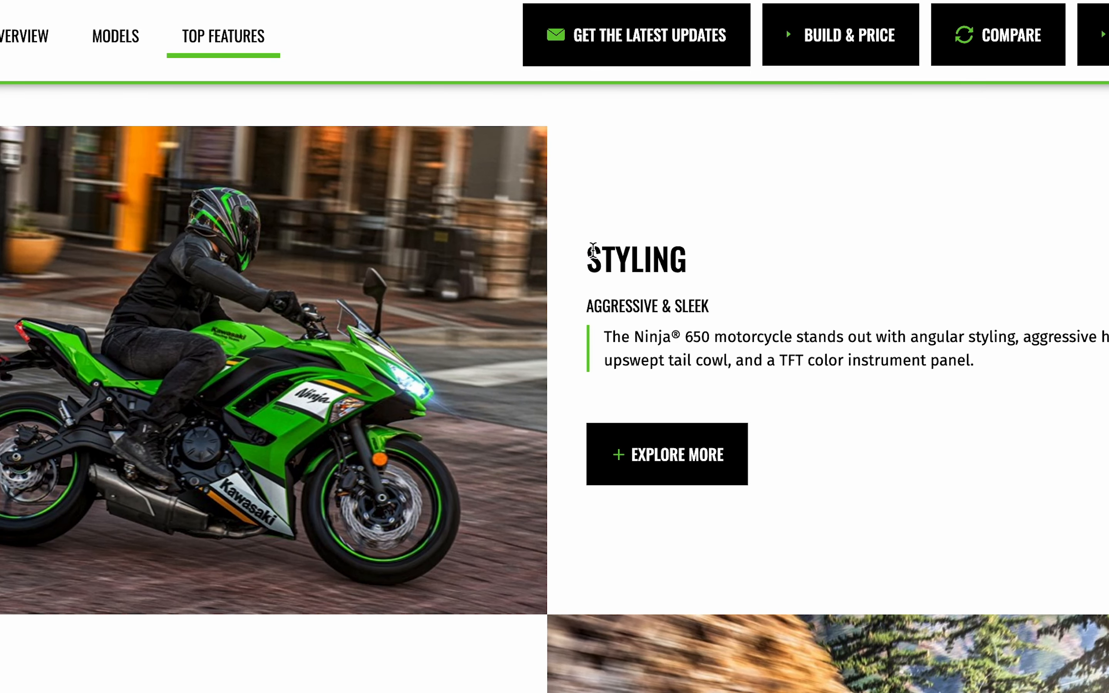
{"action": "left_click_drag", "start_coordinate": [592, 251], "coordinate": [765, 354]}
{"action": "left_click_drag", "start_coordinate": [651, 300], "coordinate": [615, 307]}
{"action": "scroll", "coordinate": [120, 280], "scroll_direction": "up", "scroll_amount": 12}
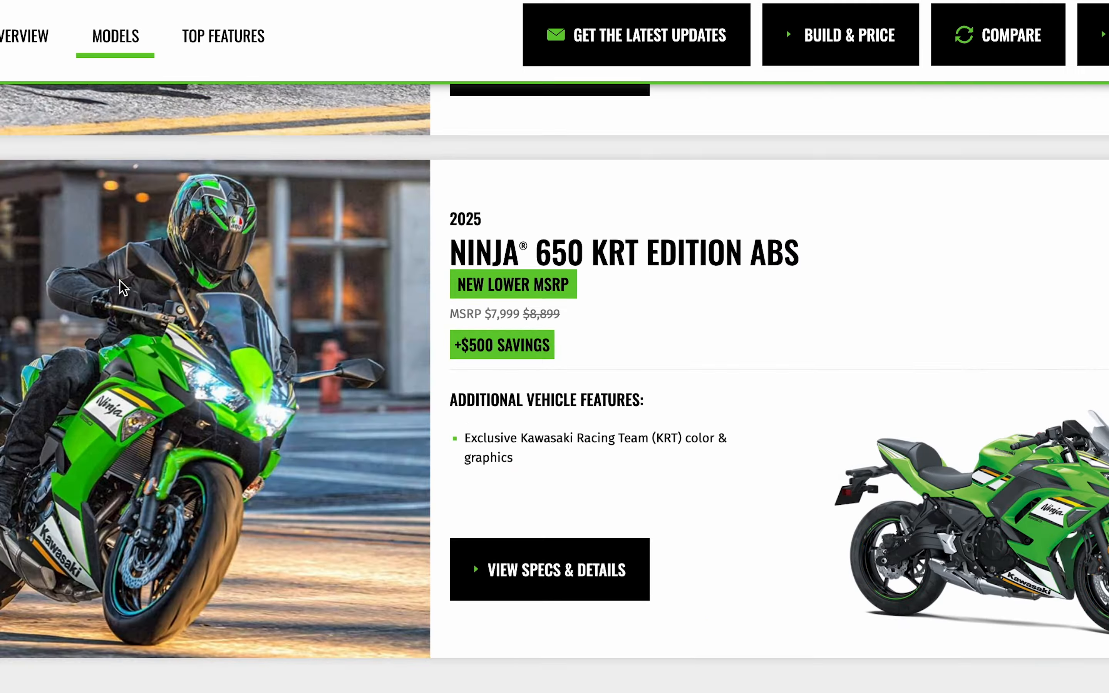
{"action": "scroll", "coordinate": [123, 288], "scroll_direction": "up", "scroll_amount": 10}
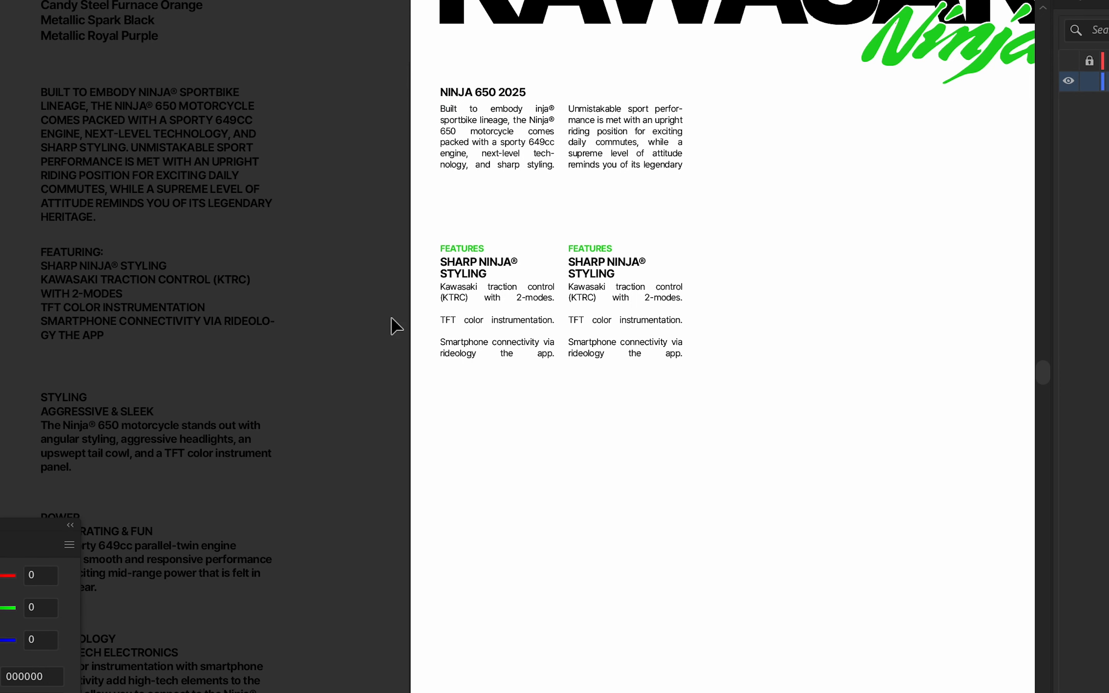
Switch back to Illustrator, replace the first block's heading with FEATURING, and shorten its text frame to one line.
{"action": "scroll", "coordinate": [455, 296], "scroll_direction": "up", "scroll_amount": 3}
{"action": "scroll", "coordinate": [607, 267], "scroll_direction": "right", "scroll_amount": 2}
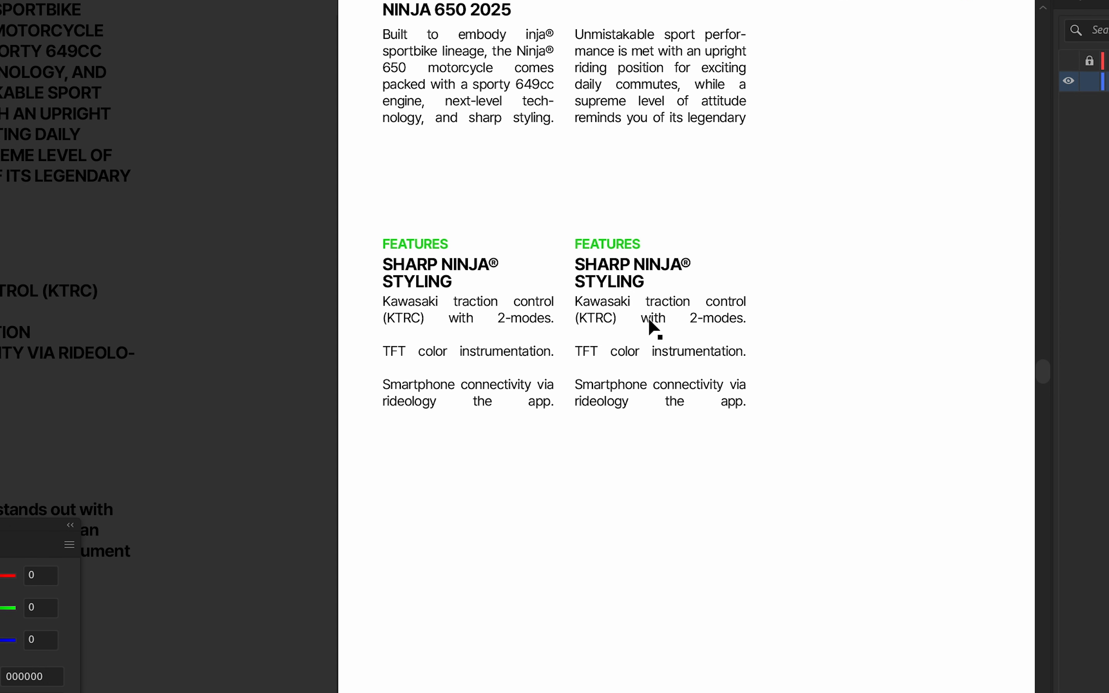
{"action": "left_click", "coordinate": [429, 279]}
{"action": "scroll", "coordinate": [448, 269], "scroll_direction": "up", "scroll_amount": 3}
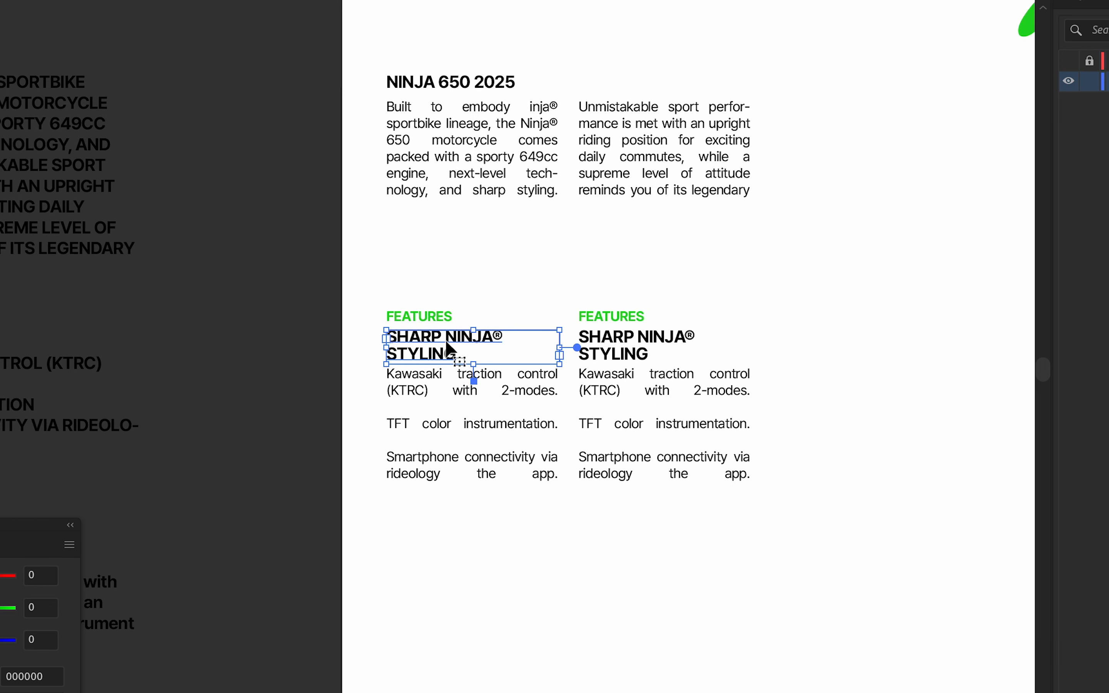
{"action": "triple_click", "coordinate": [447, 339]}
{"action": "type", "text": "FEATURING"}
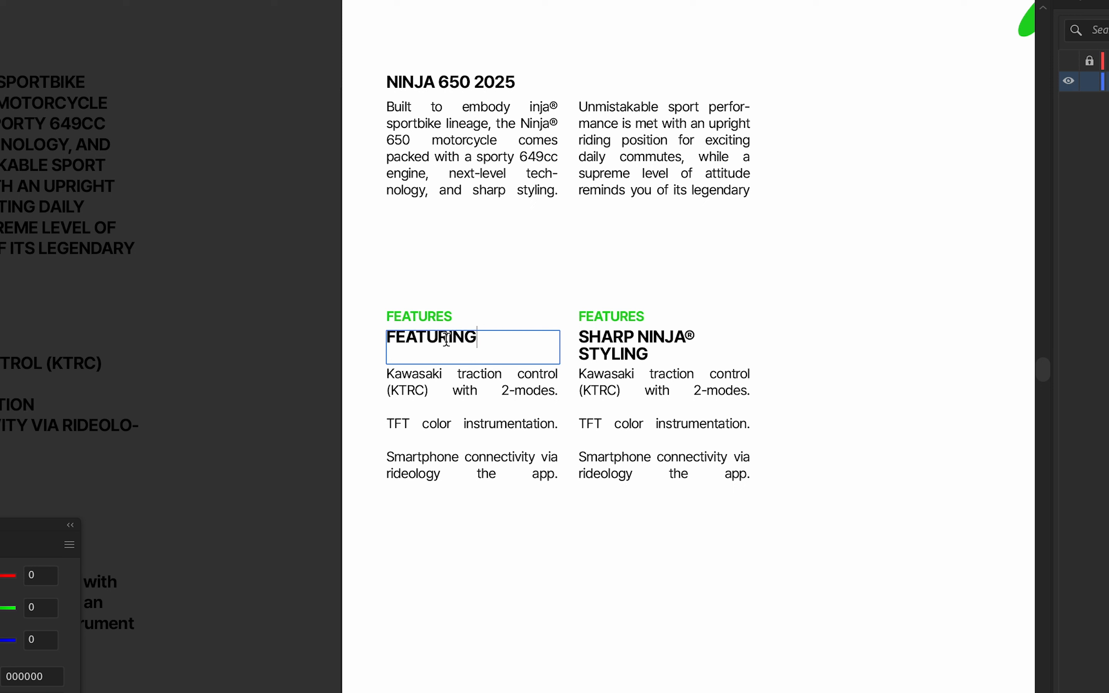
{"action": "key", "text": "Escape"}
{"action": "left_click_drag", "start_coordinate": [472, 364], "coordinate": [472, 348]}
Lengthen the first block's list frame and insert SHARP NINJA® STYLING, copied from the second block's heading, as its first line.
{"action": "left_click", "coordinate": [480, 452]}
{"action": "left_click_drag", "start_coordinate": [473, 482], "coordinate": [475, 573]}
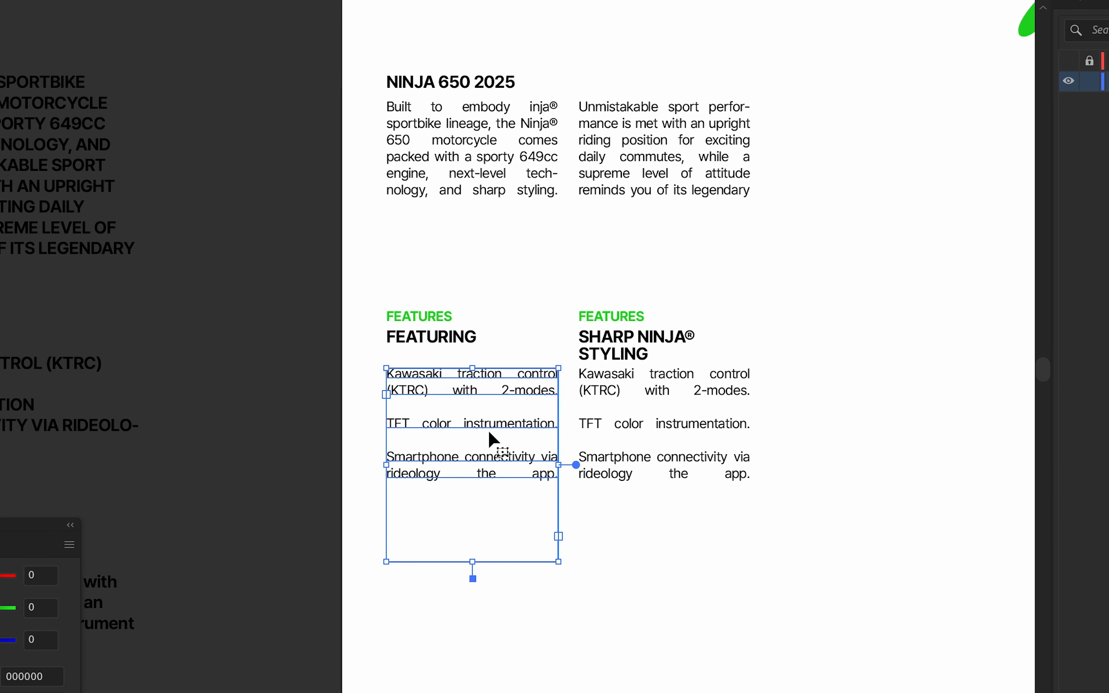
{"action": "double_click", "coordinate": [519, 376]}
{"action": "left_click_drag", "start_coordinate": [650, 347], "coordinate": [588, 327]}
{"action": "key", "text": "super+c"}
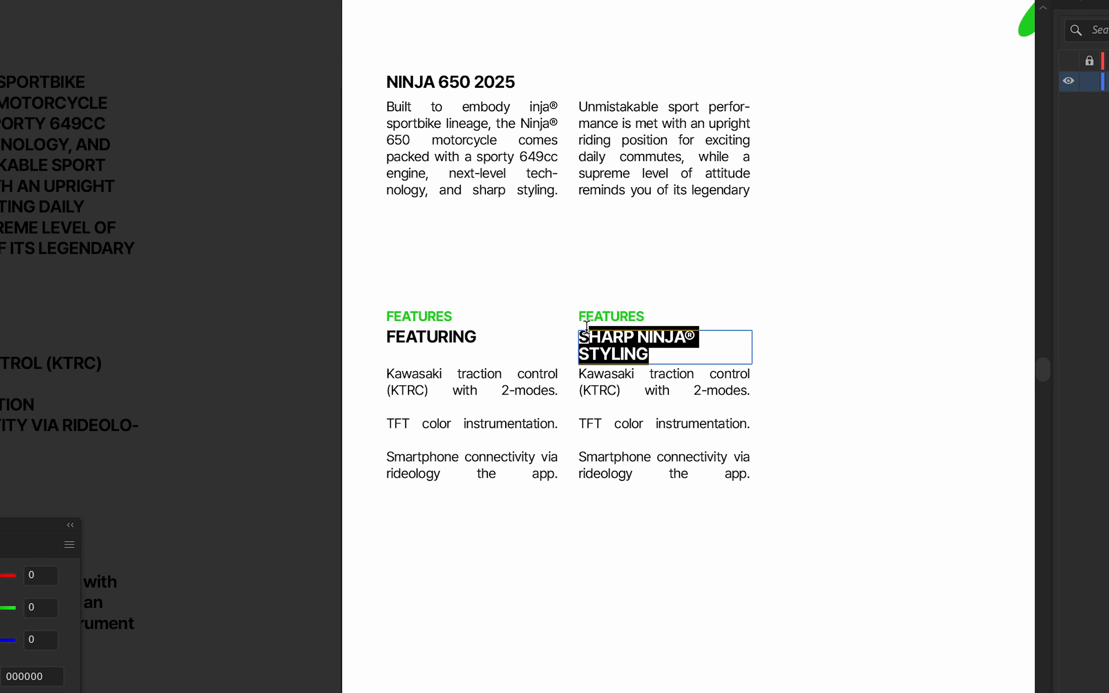
{"action": "left_click", "coordinate": [387, 377]}
{"action": "key", "text": "Return"}
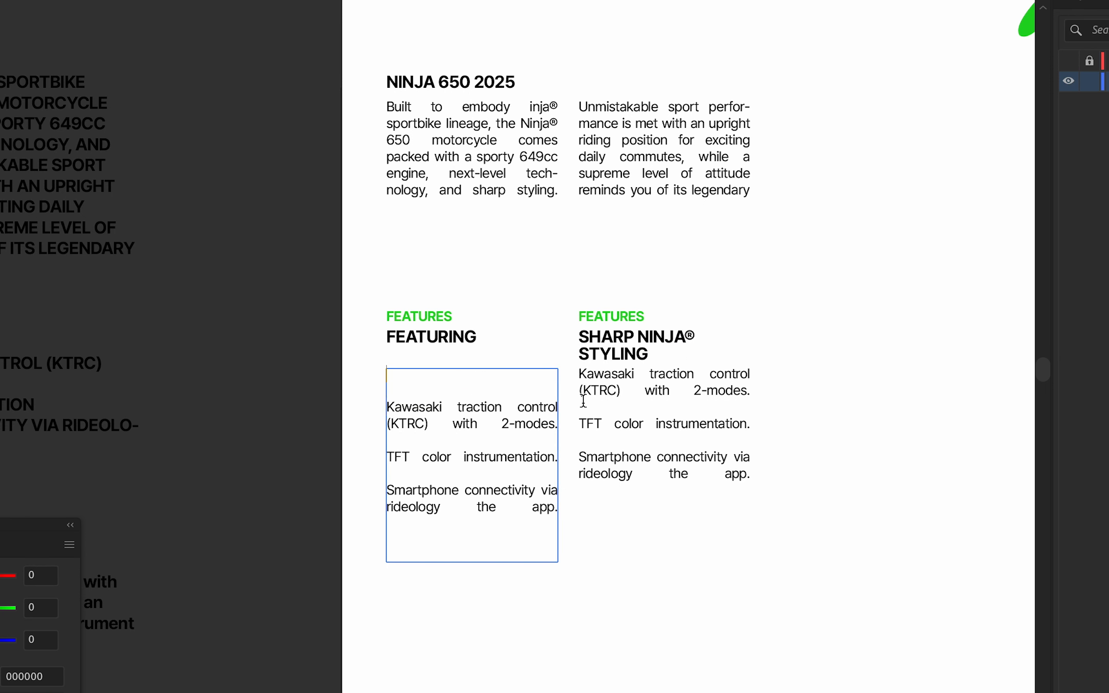
{"action": "key", "text": "super+v"}
{"action": "key", "text": "Escape"}
Match the FEATURING list to its own body text style and justify it with last lines aligned left.
{"action": "key", "text": "i"}
{"action": "left_click", "coordinate": [496, 440]}
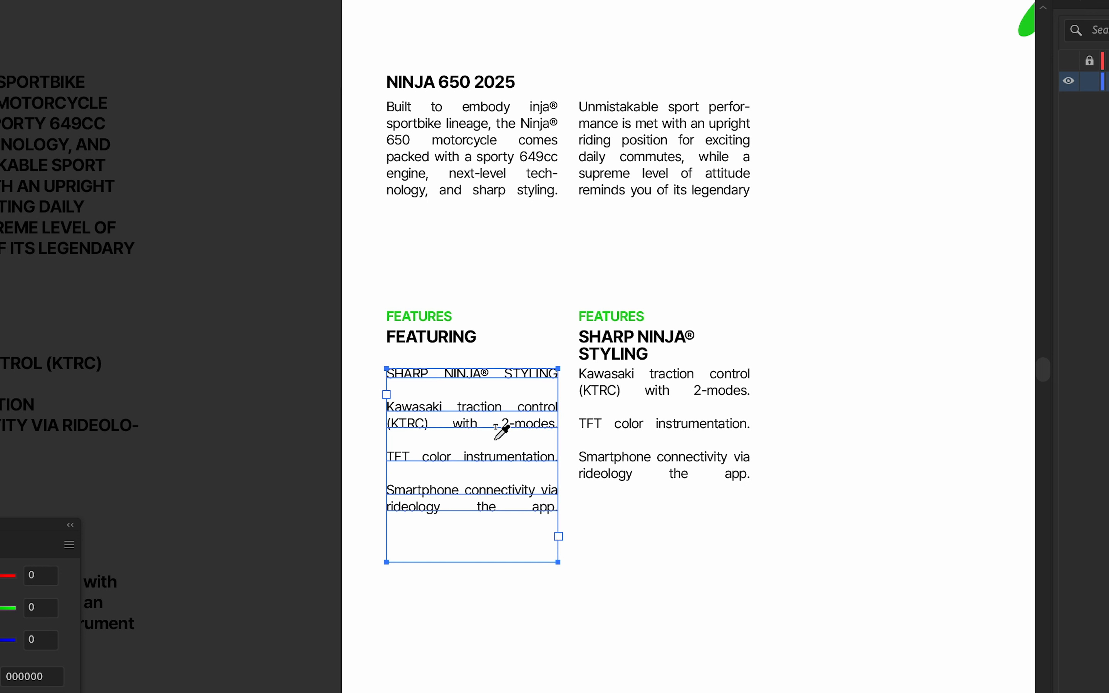
{"action": "key", "text": "v"}
{"action": "left_click", "coordinate": [861, 232]}
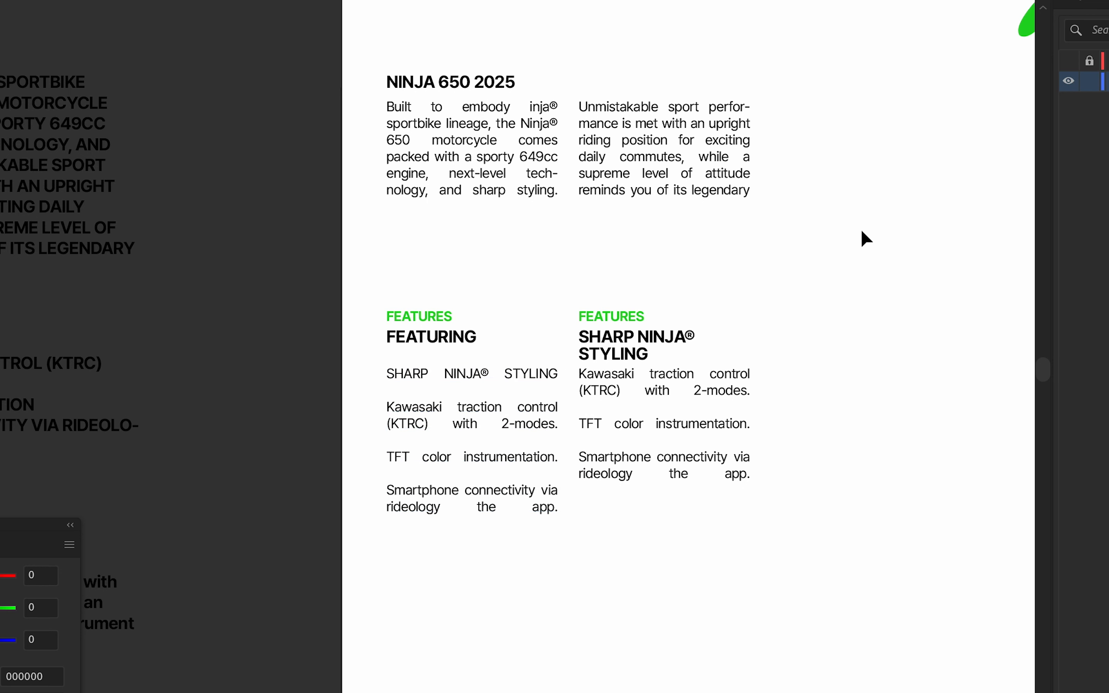
{"action": "left_click", "coordinate": [545, 435]}
{"action": "left_click", "coordinate": [1108, 532]}
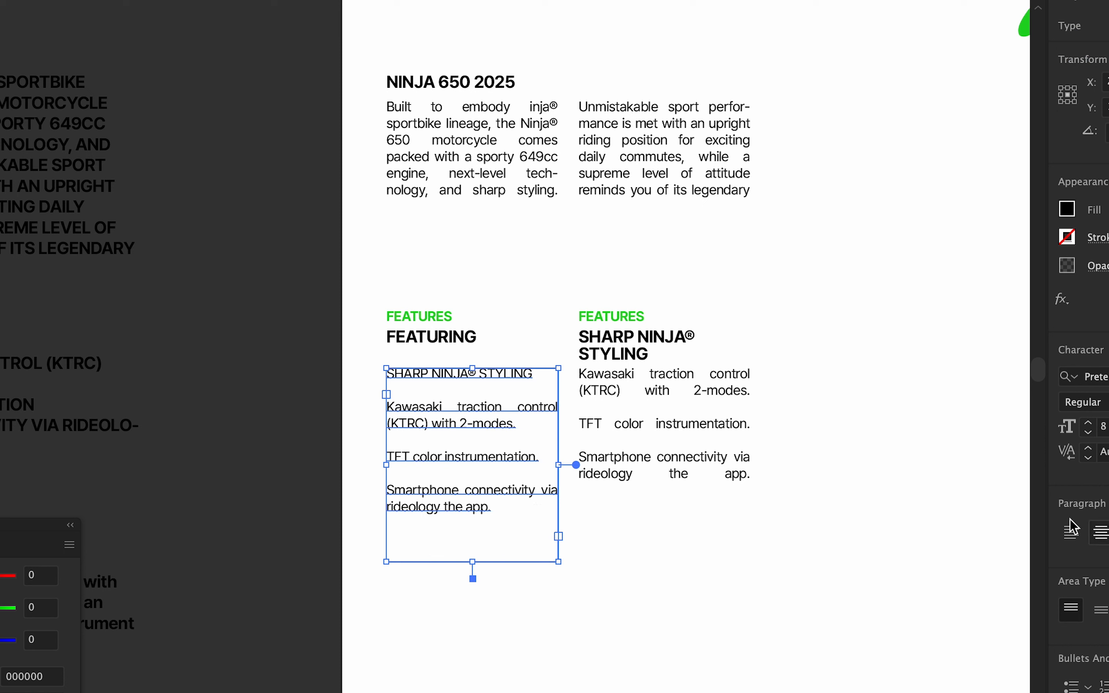
{"action": "left_click", "coordinate": [825, 497]}
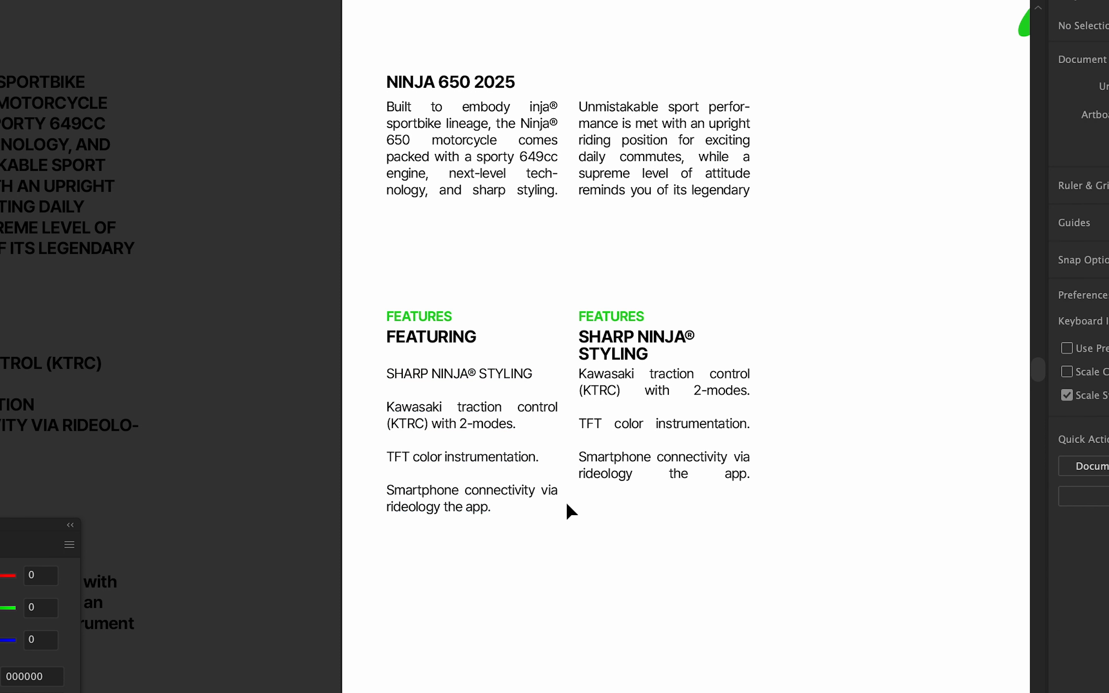
Move the list slightly closer to the FEATURING heading and delete the green FEATURES label above that heading.
{"action": "left_click", "coordinate": [440, 371]}
{"action": "left_click", "coordinate": [433, 318]}
{"action": "key", "text": "Delete"}
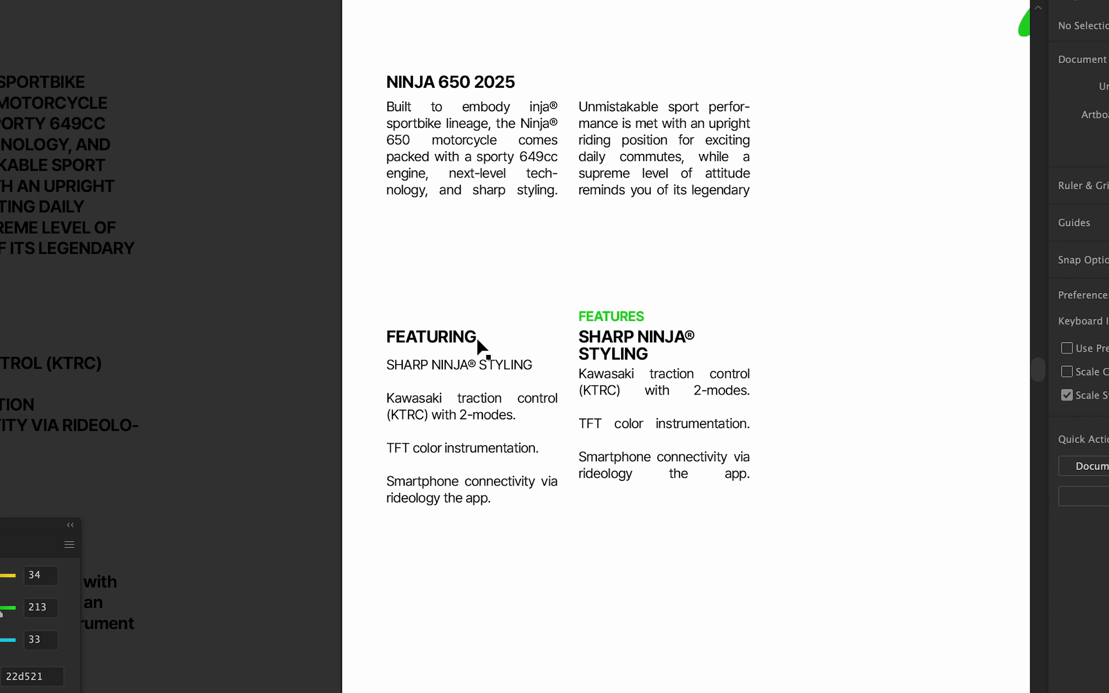
Show the grid layer and place the FEATURING block in the third-column cell beside the introductory copy.
{"action": "key", "text": "ctrl+minus"}
{"action": "left_click_drag", "start_coordinate": [419, 434], "coordinate": [702, 267]}
{"action": "left_click", "coordinate": [1073, 62]}
{"action": "scroll", "coordinate": [667, 279], "scroll_direction": "up", "scroll_amount": 1}
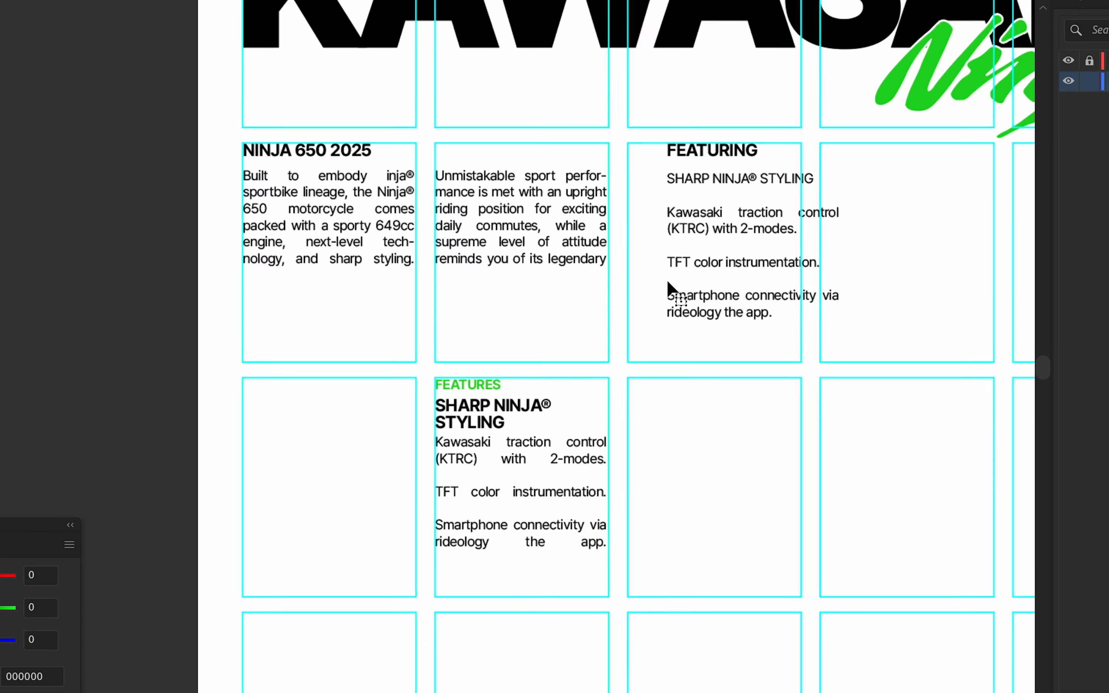
{"action": "left_click_drag", "start_coordinate": [732, 222], "coordinate": [690, 223]}
{"action": "key", "text": "ctrl+minus"}
{"action": "left_click_drag", "start_coordinate": [369, 353], "coordinate": [664, 369]}
Move the remaining FEATURES block to the first-column grid cell directly above the 650 and deselect it.
{"action": "scroll", "coordinate": [664, 369], "scroll_direction": "down", "scroll_amount": 5}
{"action": "left_click_drag", "start_coordinate": [694, 114], "coordinate": [861, 532]}
{"action": "left_click_drag", "start_coordinate": [823, 491], "coordinate": [219, 321]}
{"action": "scroll", "coordinate": [287, 288], "scroll_direction": "up", "scroll_amount": 1}
{"action": "left_click_drag", "start_coordinate": [287, 288], "coordinate": [670, 279]}
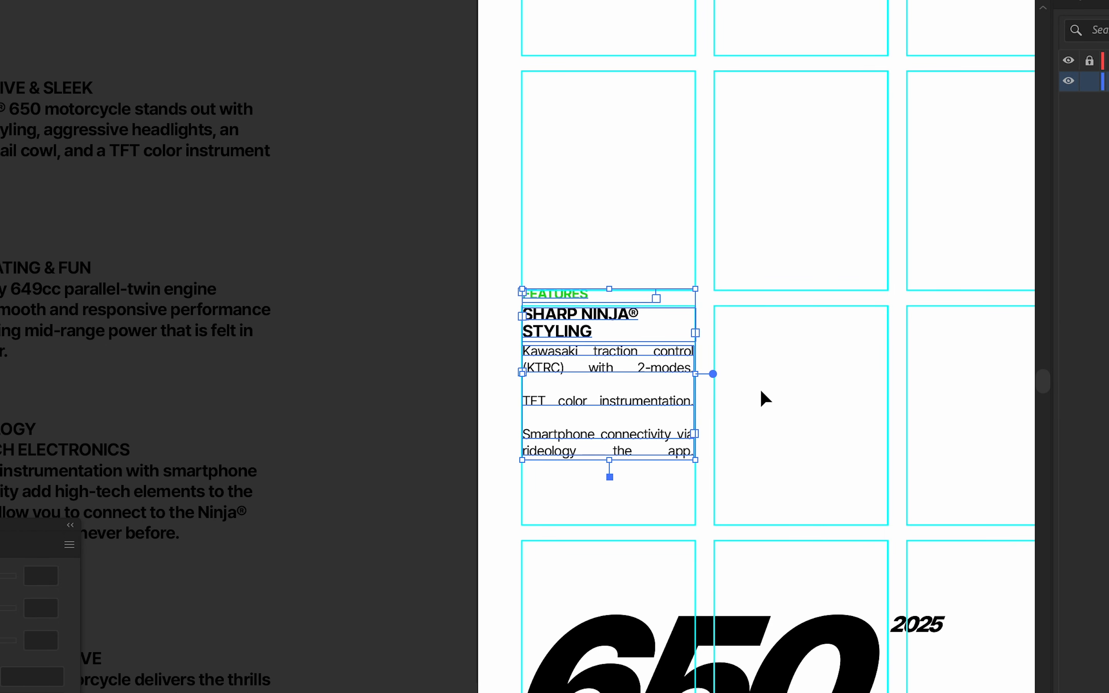
{"action": "left_click", "coordinate": [1072, 7]}
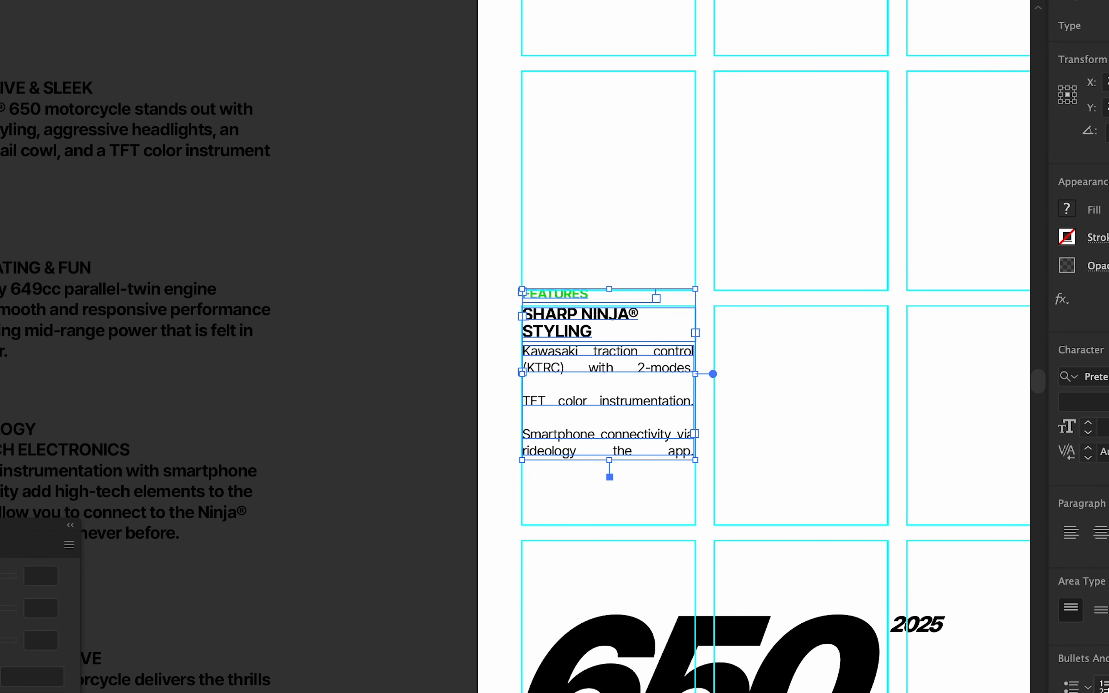
{"action": "left_click", "coordinate": [848, 295]}
Change the green label of the block above the 650 to STYLING.
{"action": "scroll", "coordinate": [664, 236], "scroll_direction": "down", "scroll_amount": 1}
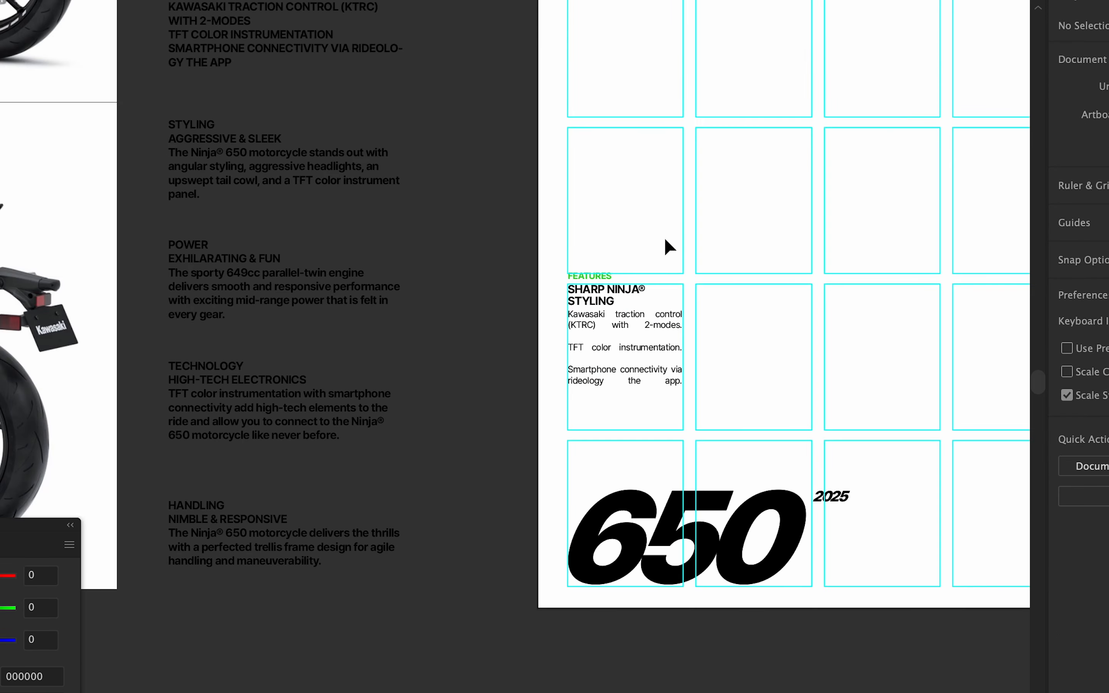
{"action": "scroll", "coordinate": [664, 236], "scroll_direction": "up", "scroll_amount": 3}
{"action": "left_click_drag", "start_coordinate": [318, 184], "coordinate": [353, 278]}
{"action": "scroll", "coordinate": [306, 256], "scroll_direction": "down", "scroll_amount": 5}
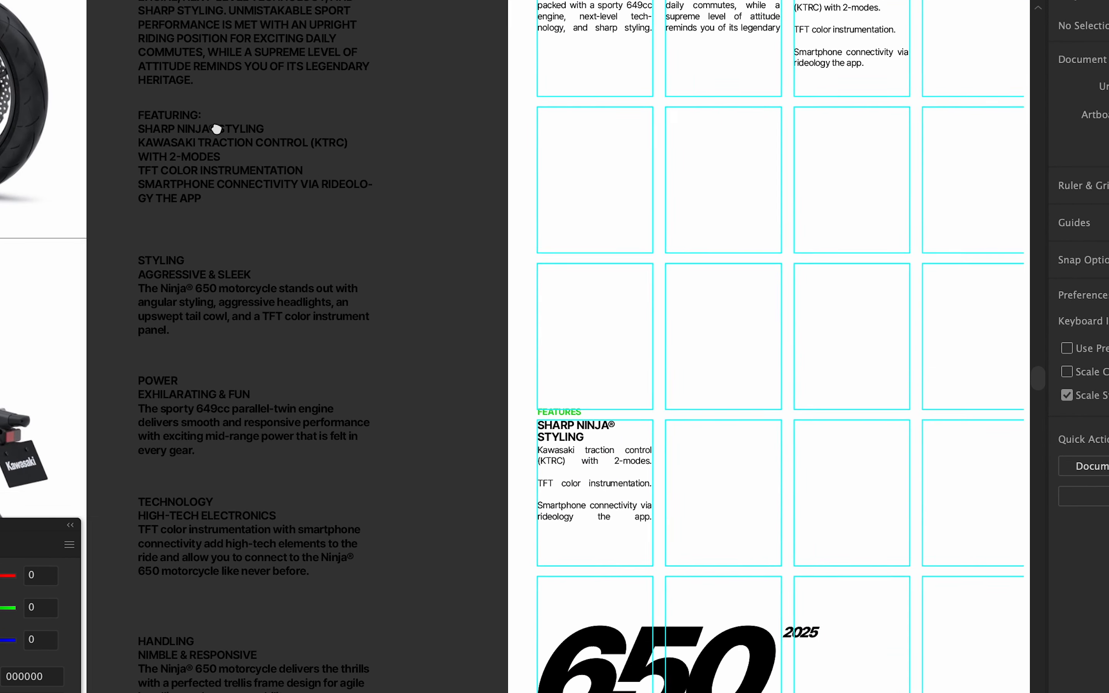
{"action": "scroll", "coordinate": [211, 250], "scroll_direction": "right", "scroll_amount": 5}
{"action": "scroll", "coordinate": [534, 290], "scroll_direction": "left", "scroll_amount": 5}
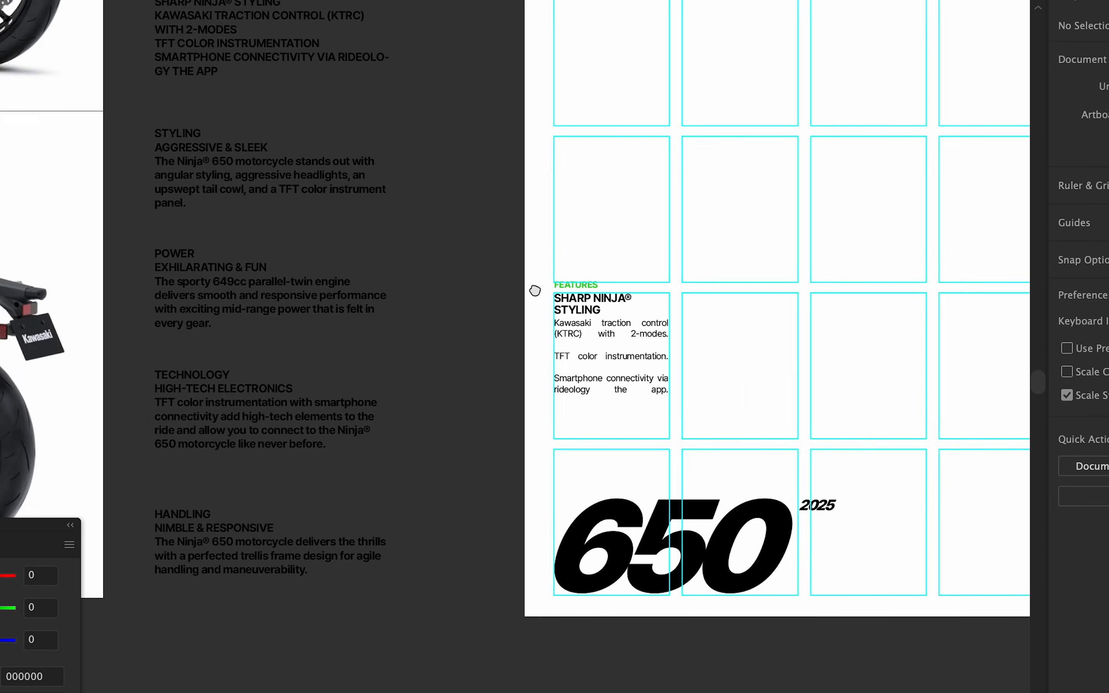
{"action": "scroll", "coordinate": [535, 290], "scroll_direction": "up", "scroll_amount": 1}
{"action": "scroll", "coordinate": [726, 320], "scroll_direction": "left", "scroll_amount": 3}
{"action": "double_click", "coordinate": [726, 316]}
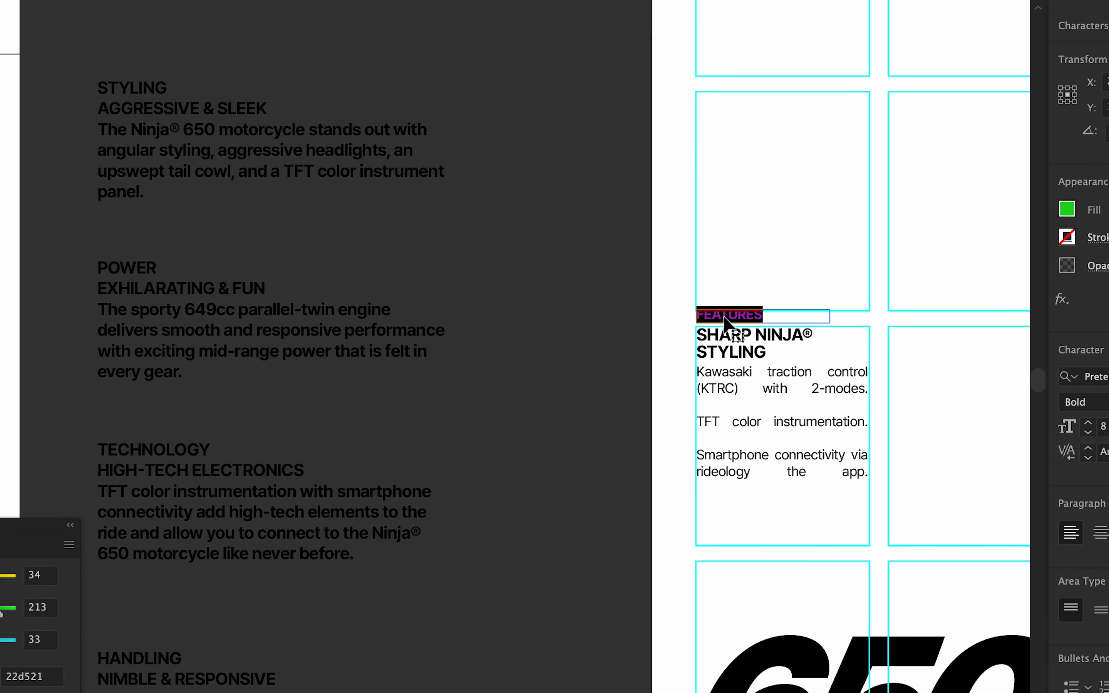
{"action": "type", "text": "STYLING"}
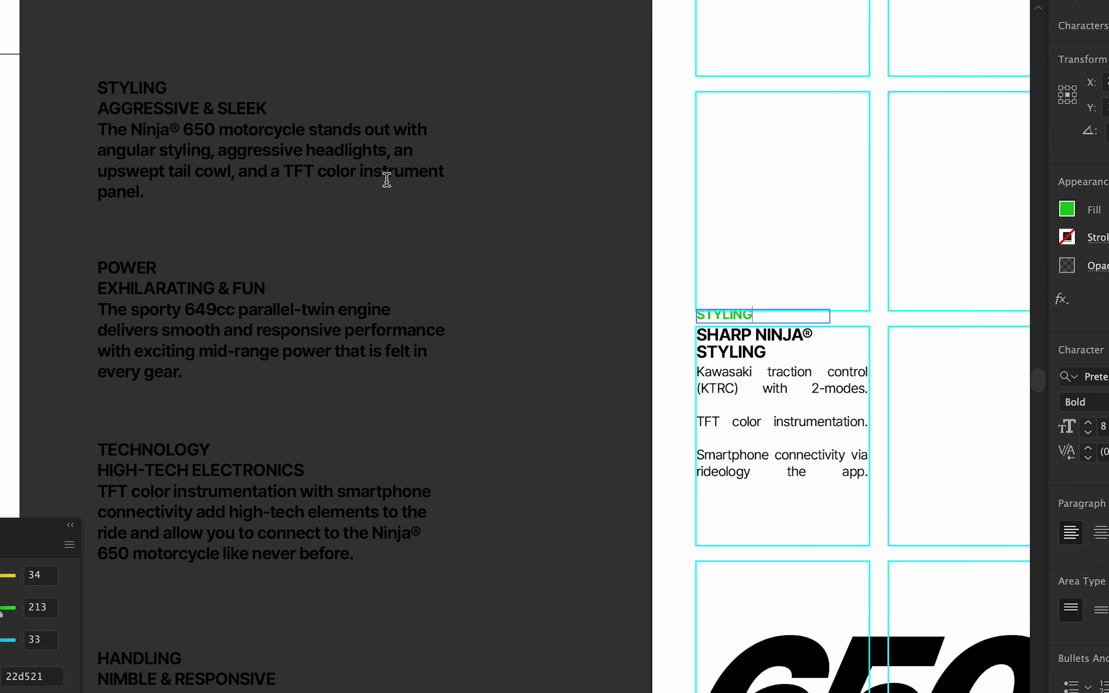
Replace the STYLING block's heading with AGGRESSIVE & SLEEK, copied from the source text beside the artboard.
{"action": "left_click_drag", "start_coordinate": [283, 104], "coordinate": [97, 109]}
{"action": "key", "text": "super+c"}
{"action": "triple_click", "coordinate": [733, 342]}
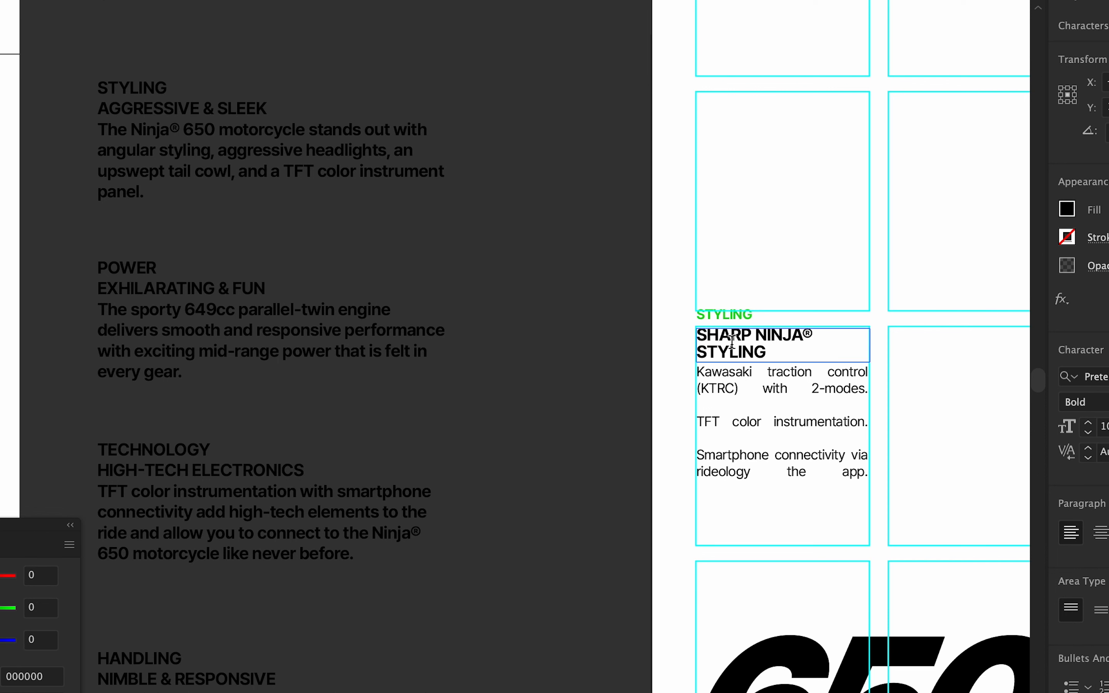
{"action": "key", "text": "super+v"}
{"action": "key", "text": "Escape"}
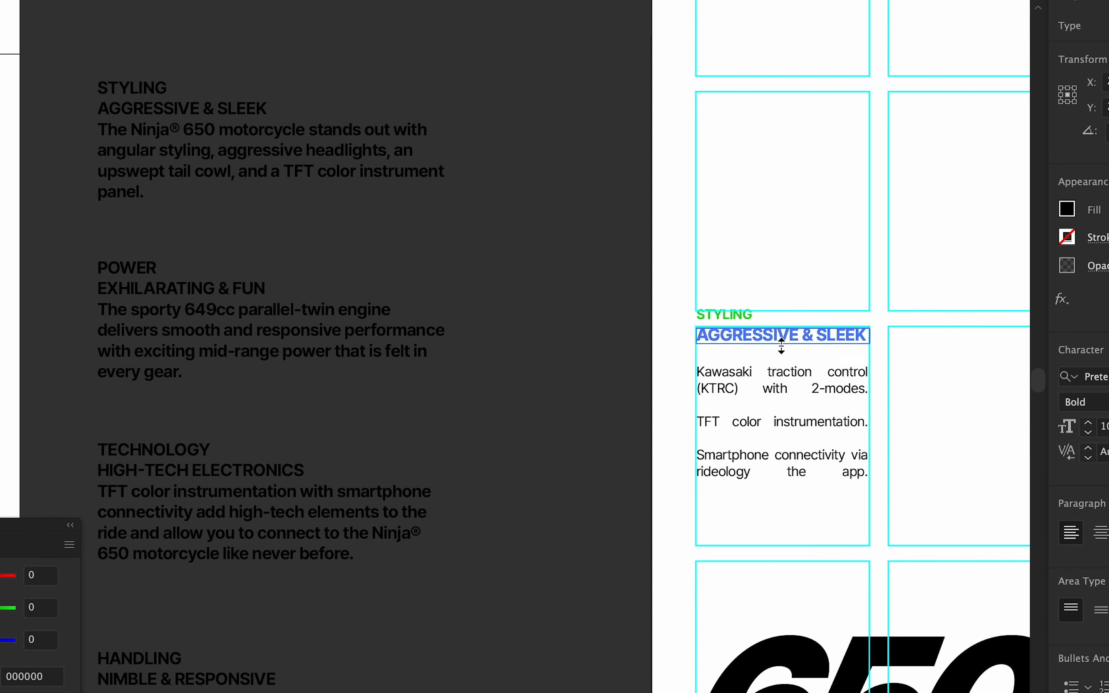
Replace the STYLING block's body text with the source paragraph starting "The Ninja® 650 motorcycle stands out with angular styling".
{"action": "left_click_drag", "start_coordinate": [145, 193], "coordinate": [74, 128]}
{"action": "key", "text": "super+c"}
{"action": "left_click", "coordinate": [783, 451]}
{"action": "key", "text": "super+a"}
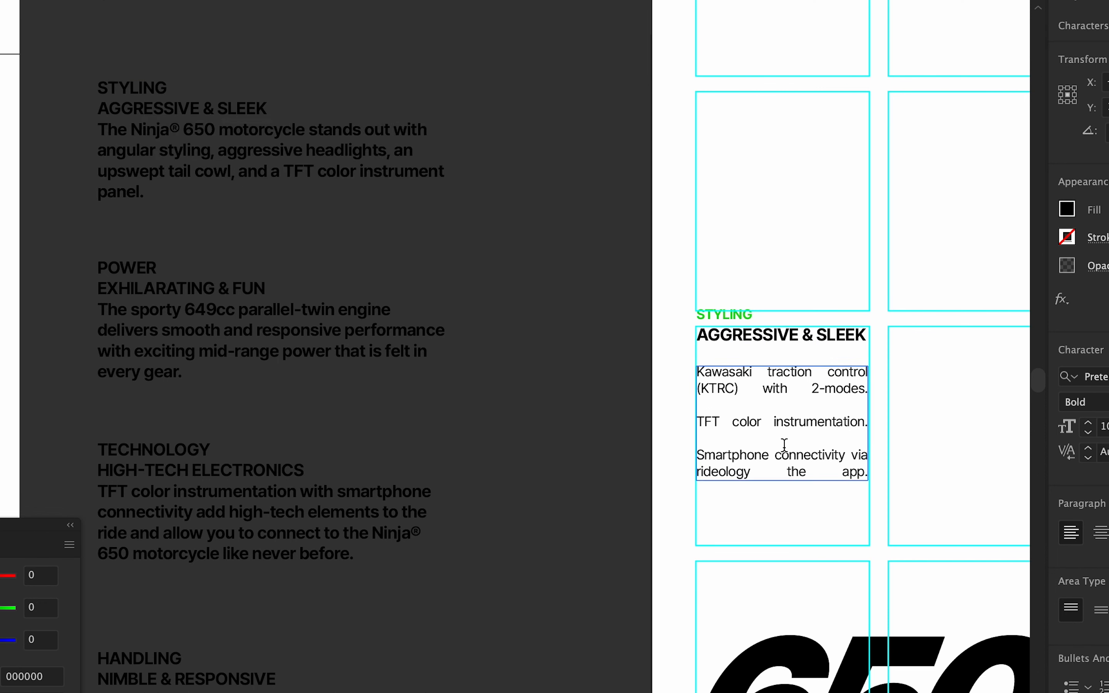
{"action": "key", "text": "super+v"}
Match the new STYLING paragraph's formatting to the introductory body text using the Eyedropper.
{"action": "scroll", "coordinate": [783, 452], "scroll_direction": "up", "scroll_amount": 6}
{"action": "key", "text": "Escape"}
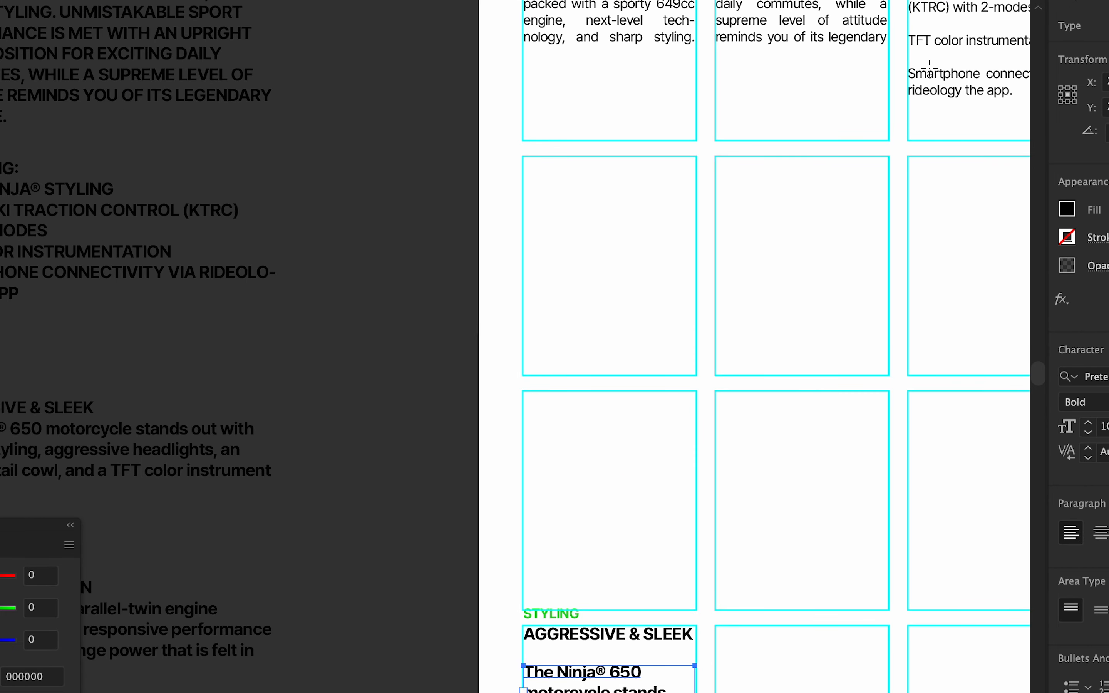
{"action": "left_click", "coordinate": [816, 41]}
{"action": "key", "text": "v"}
{"action": "scroll", "coordinate": [783, 285], "scroll_direction": "down", "scroll_amount": 6}
{"action": "scroll", "coordinate": [668, 493], "scroll_direction": "up", "scroll_amount": 1}
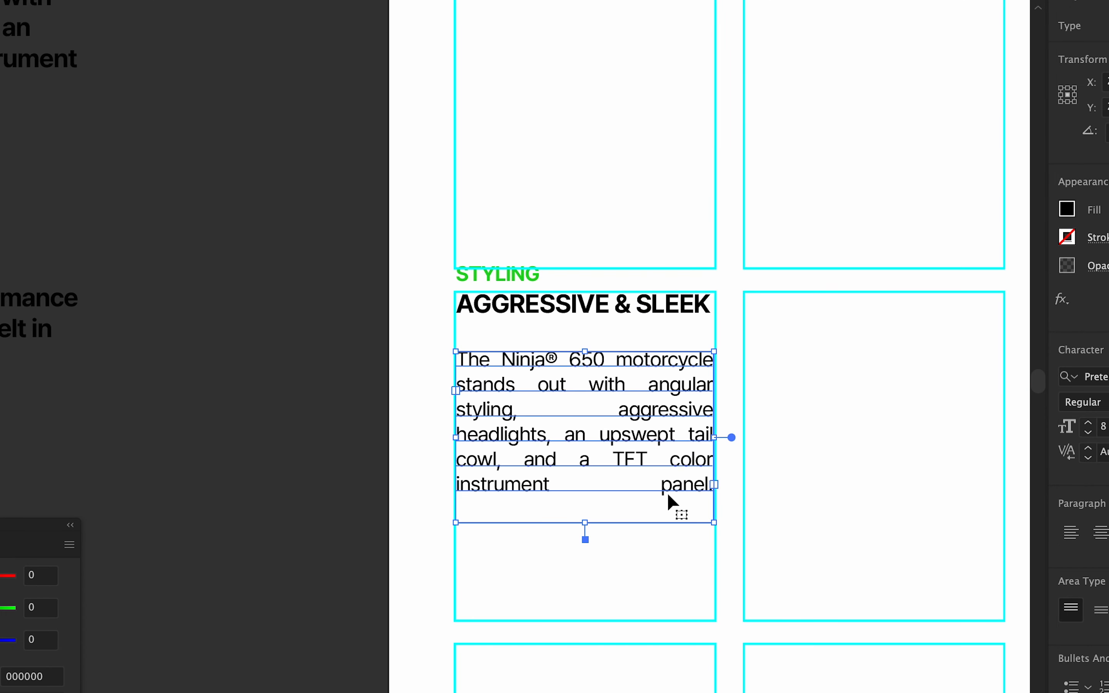
Try splitting "headlights" with a manual hyphen as "head-lights" in the STYLING paragraph.
{"action": "double_click", "coordinate": [598, 437]}
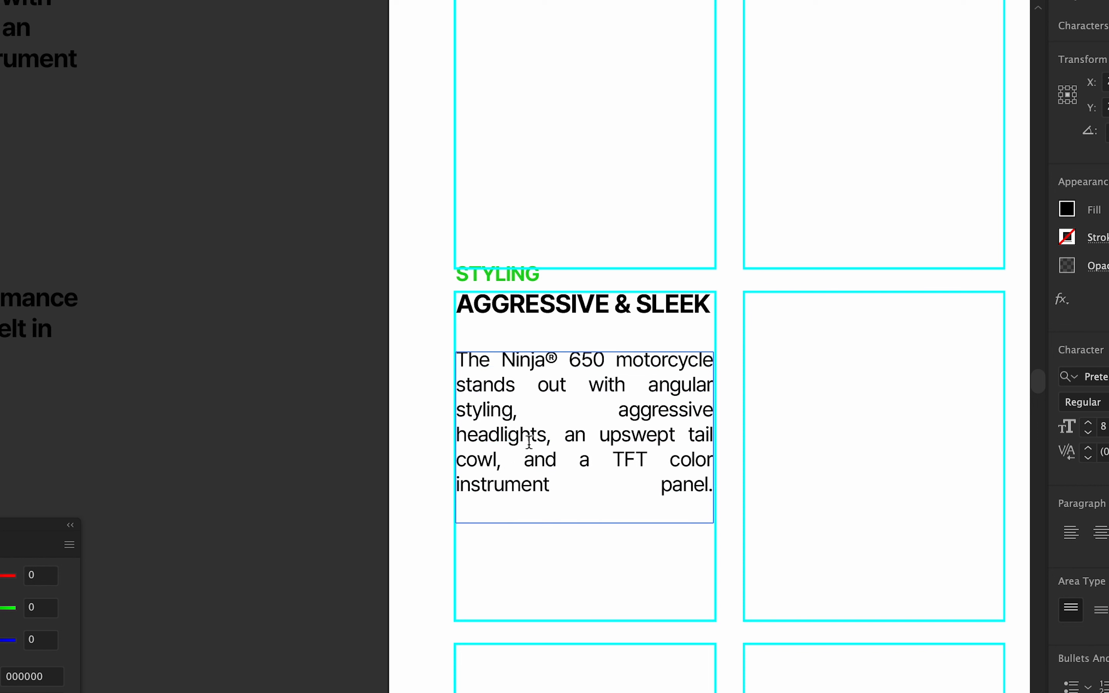
{"action": "type", "text": "-"}
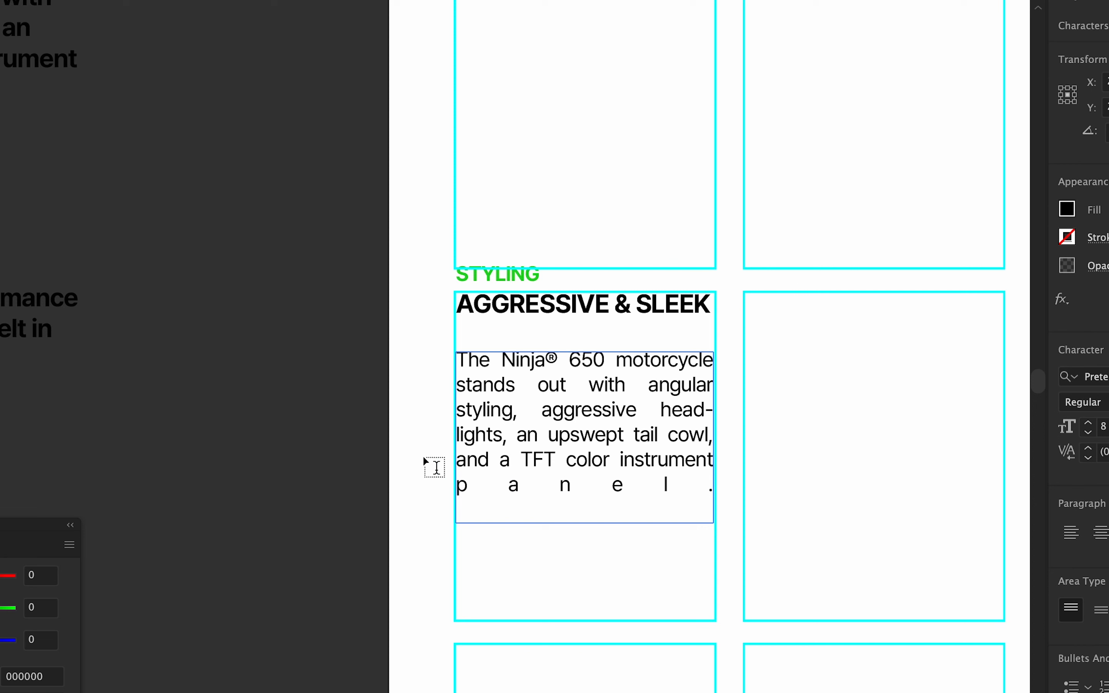
Justify the STYLING paragraph with its last line aligned left and remove the manual hyphen from "headlights".
{"action": "key", "text": "Escape"}
{"action": "key", "text": "super+shift+j"}
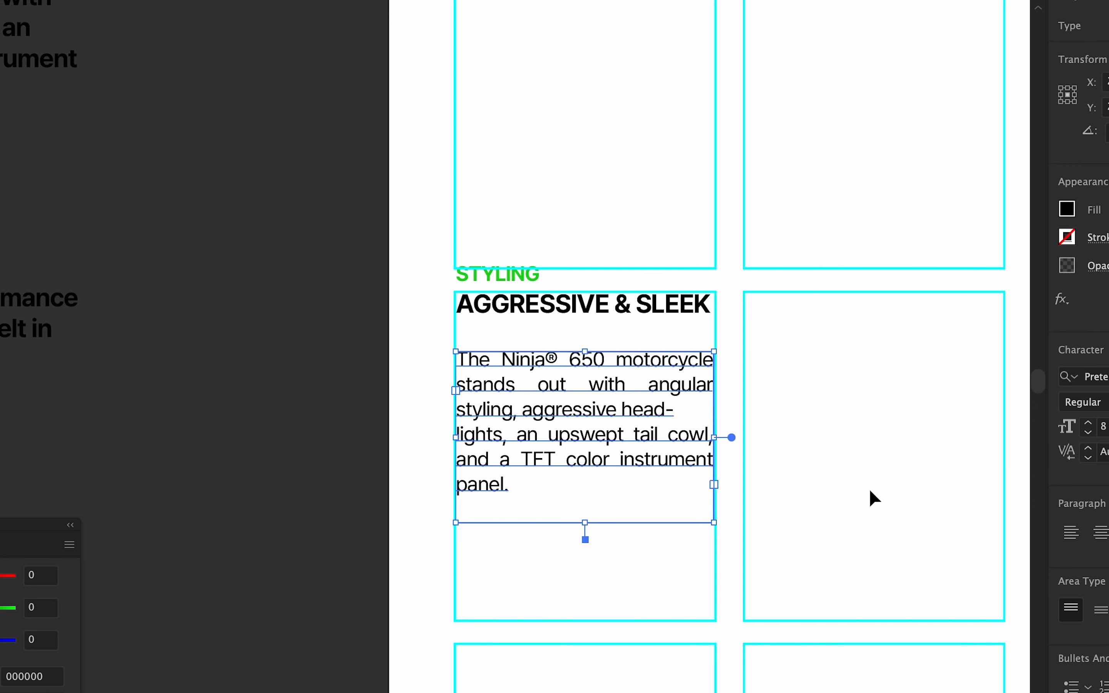
{"action": "double_click", "coordinate": [659, 419]}
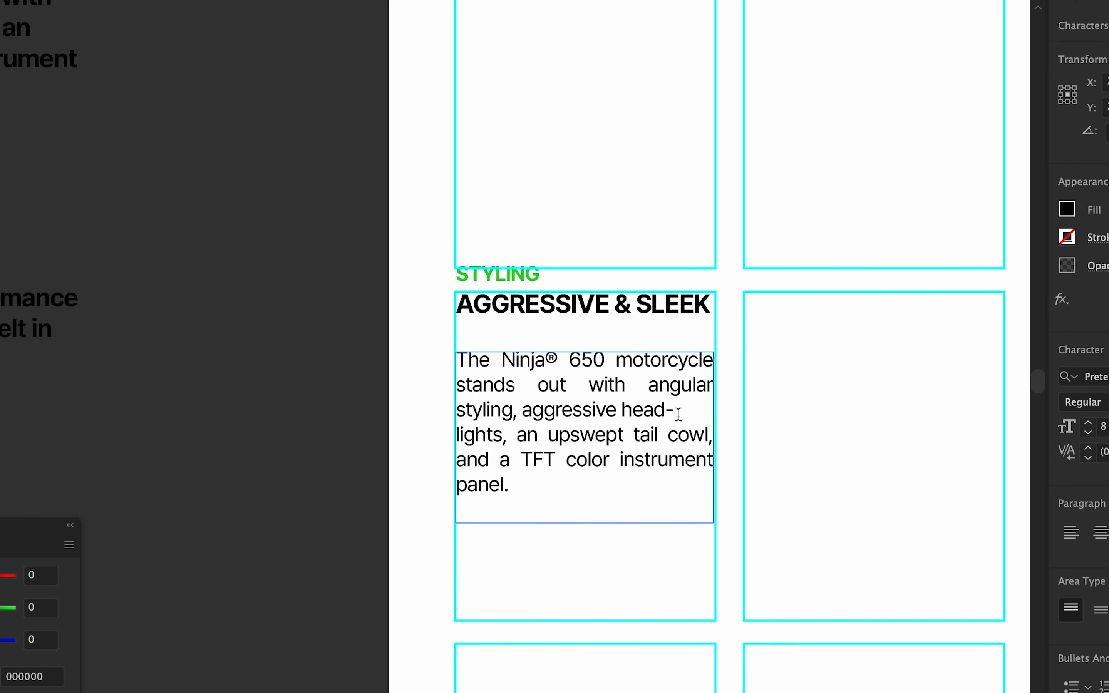
{"action": "key", "text": "Delete"}
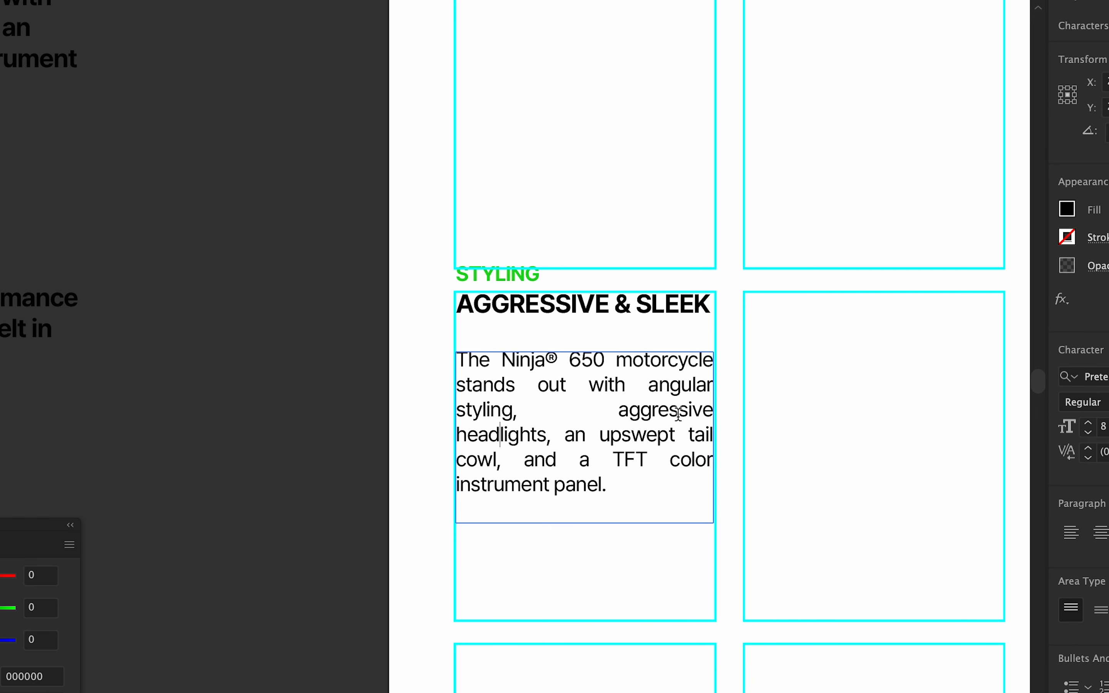
Split "headlights" with a manual hyphen as "head-lights" in the justified STYLING paragraph.
{"action": "type", "text": "-"}
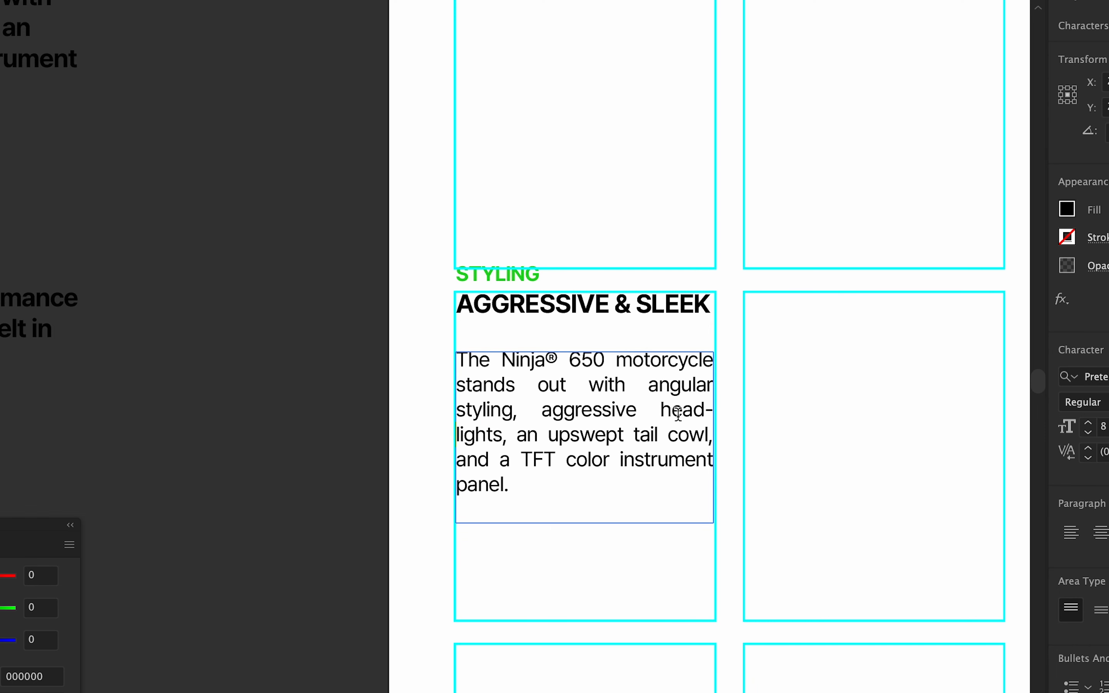
{"action": "key", "text": "Escape"}
{"action": "left_click", "coordinate": [809, 458]}
{"action": "key", "text": "super+minus"}
Shorten the STYLING paragraph's text frame to fit its text and move it up directly beneath the AGGRESSIVE & SLEEK heading.
{"action": "left_click", "coordinate": [570, 447]}
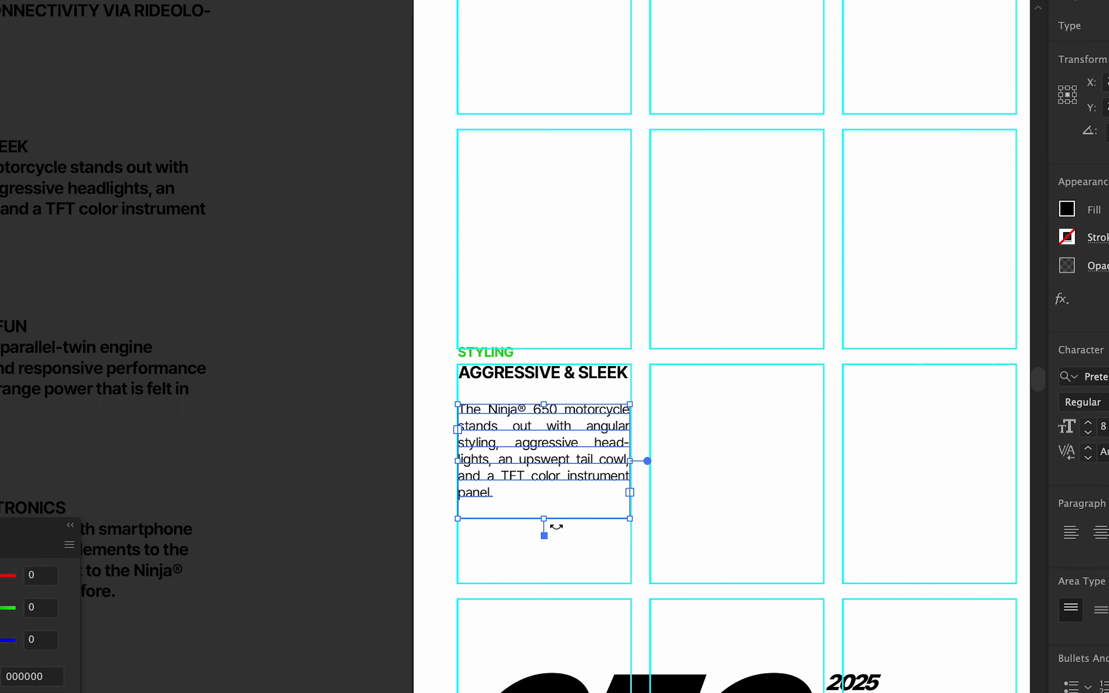
{"action": "left_click_drag", "start_coordinate": [552, 521], "coordinate": [549, 500]}
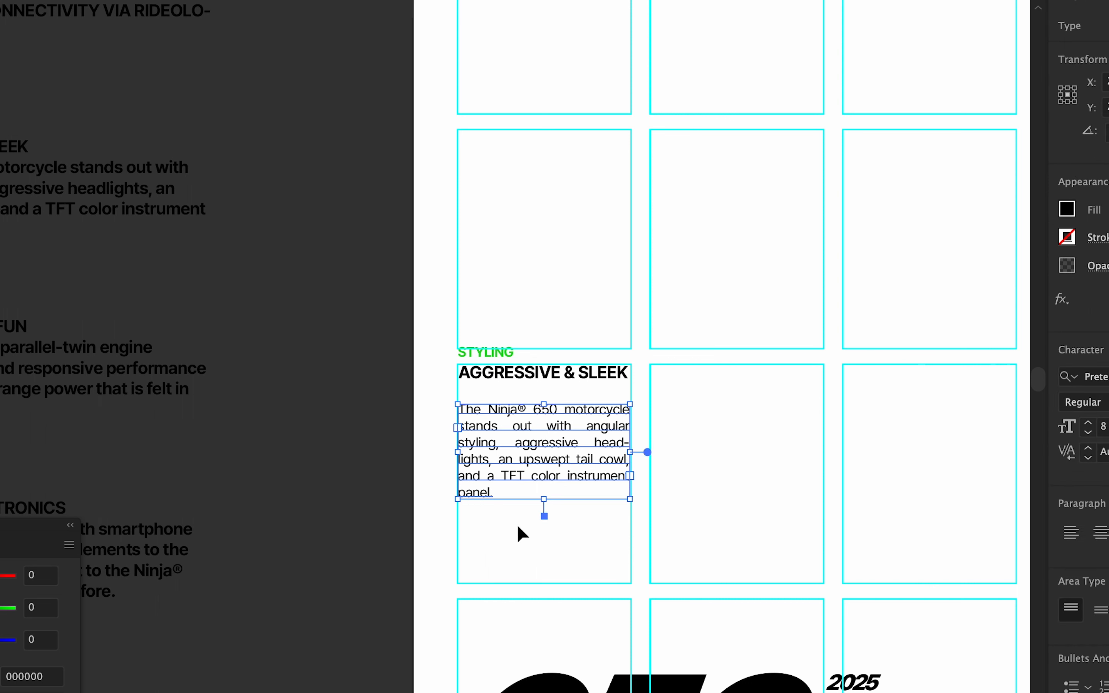
{"action": "left_click_drag", "start_coordinate": [512, 464], "coordinate": [511, 448]}
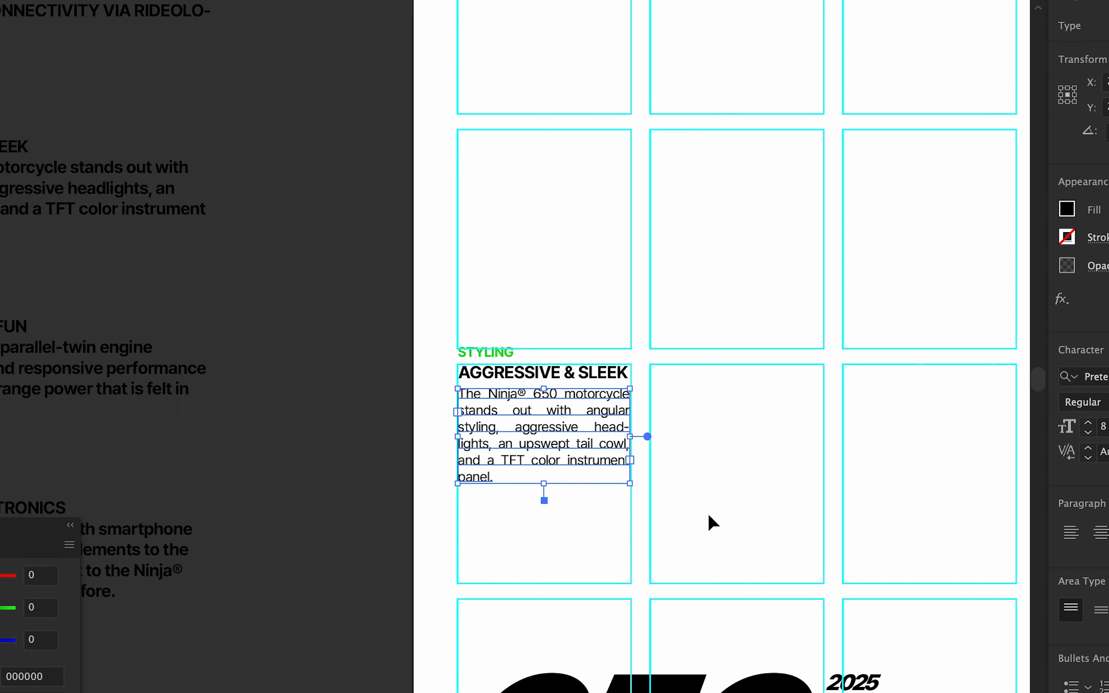
{"action": "left_click", "coordinate": [708, 515]}
{"action": "left_click_drag", "start_coordinate": [503, 395], "coordinate": [490, 359]}
{"action": "key", "text": "super+z"}
Duplicate the complete STYLING block into the second grid column of the same row.
{"action": "left_click", "coordinate": [733, 490]}
{"action": "left_click_drag", "start_coordinate": [713, 499], "coordinate": [480, 297]}
{"action": "key", "text": "super+minus"}
{"action": "left_click_drag", "start_coordinate": [452, 373], "coordinate": [585, 367]}
{"action": "scroll", "coordinate": [585, 366], "scroll_direction": "up", "scroll_amount": 2}
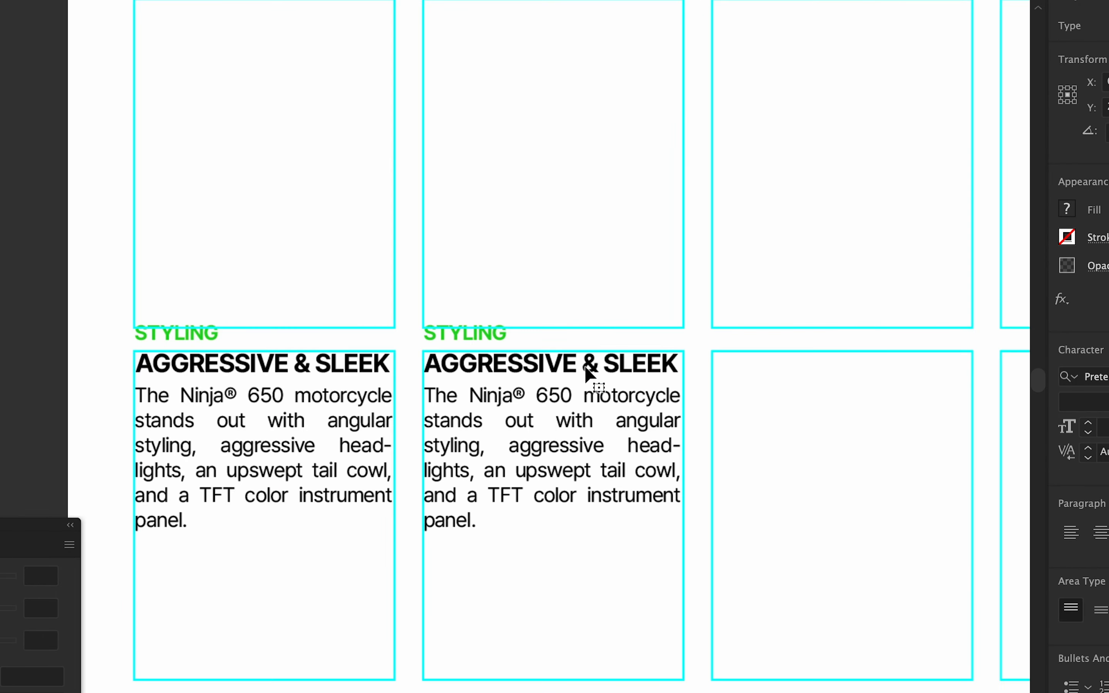
Replace the copied block's green label with "POWER", following the source text beside the artboard.
{"action": "scroll", "coordinate": [565, 424], "scroll_direction": "down", "scroll_amount": 5}
{"action": "scroll", "coordinate": [492, 465], "scroll_direction": "left", "scroll_amount": 5}
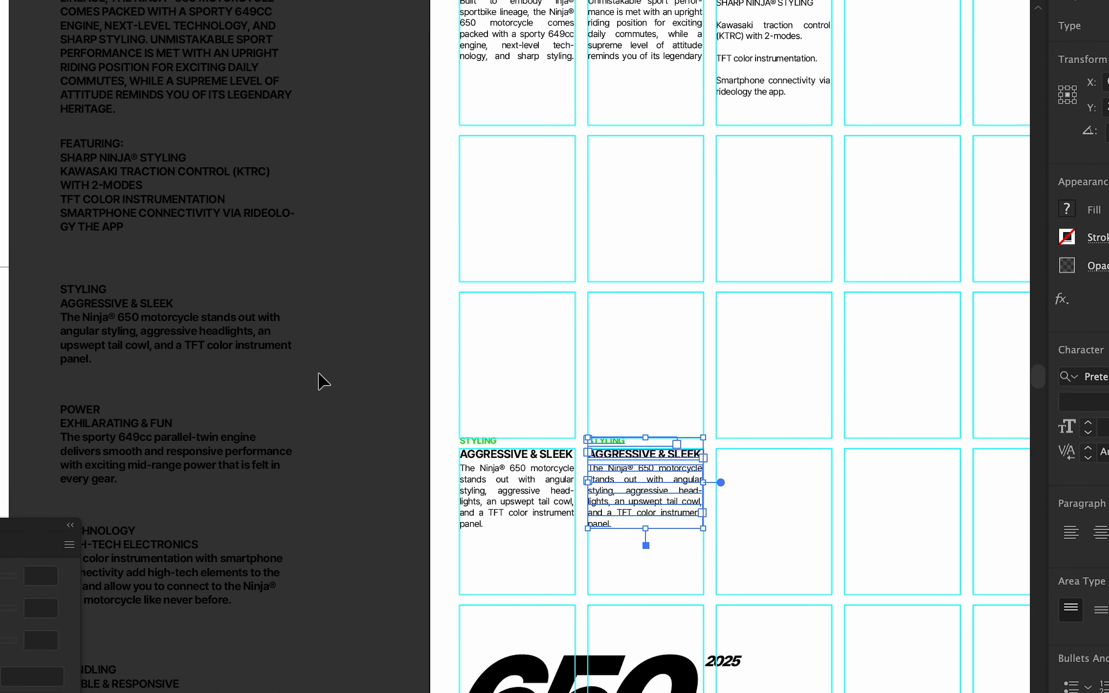
{"action": "left_click_drag", "start_coordinate": [236, 452], "coordinate": [102, 303]}
{"action": "key", "text": "super+equal"}
{"action": "left_click_drag", "start_coordinate": [513, 337], "coordinate": [729, 407]}
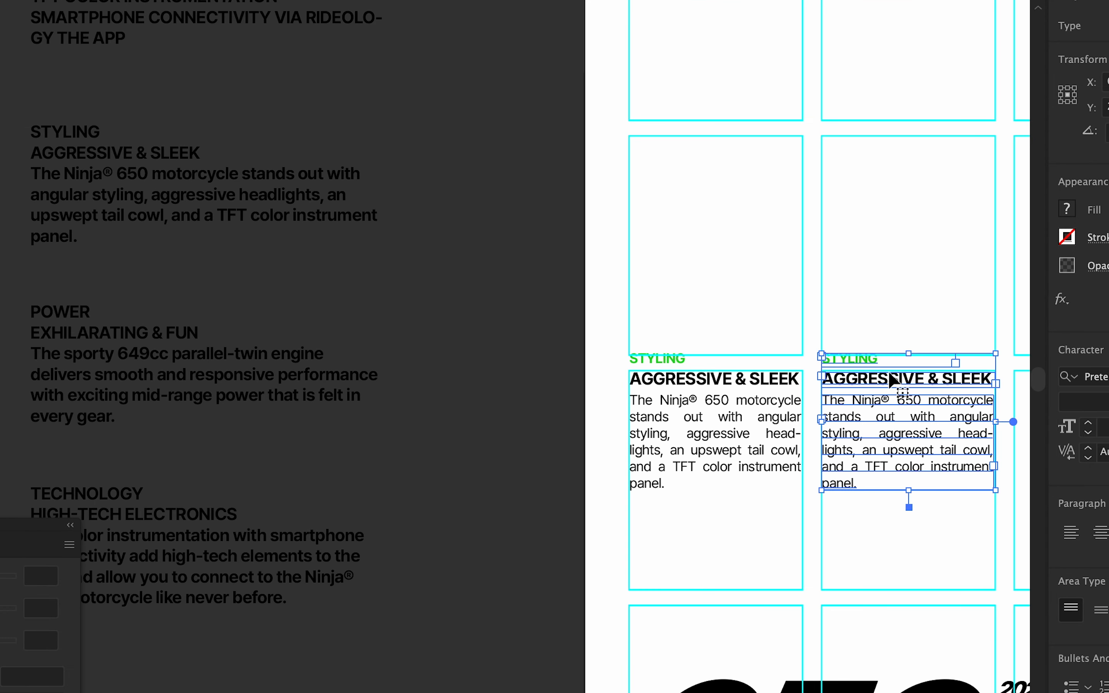
{"action": "double_click", "coordinate": [862, 360]}
{"action": "key", "text": "super+a"}
{"action": "type", "text": "P"}
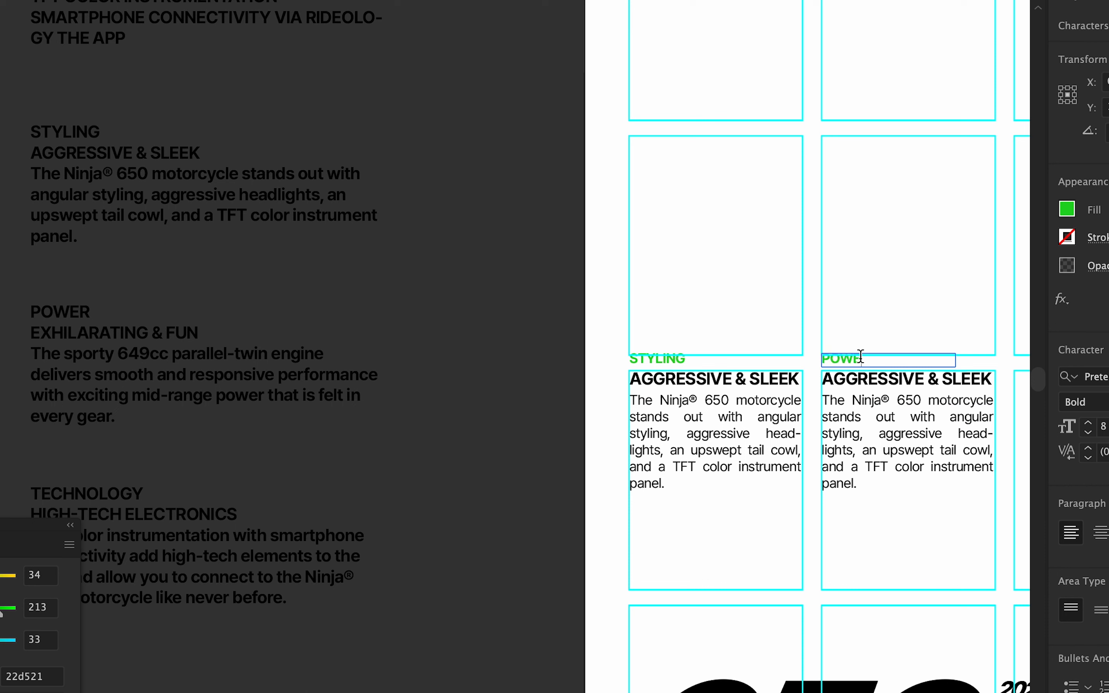
Replace the POWER block's heading with the source heading "EXHILARATING & FUN".
{"action": "left_click_drag", "start_coordinate": [216, 327], "coordinate": [14, 330]}
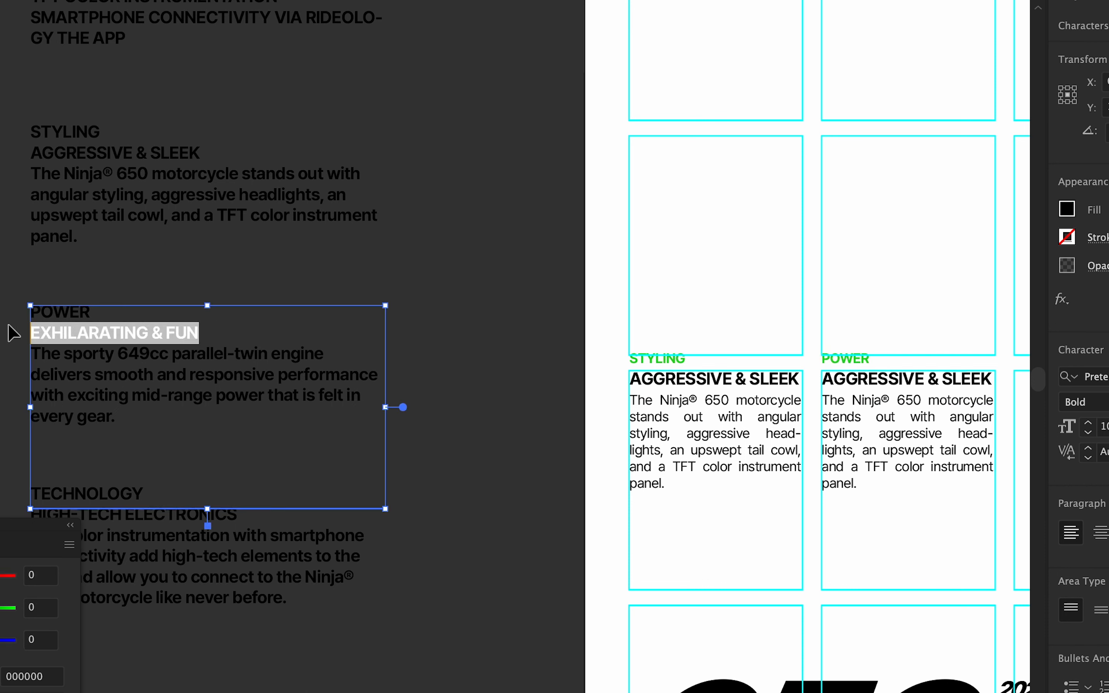
{"action": "triple_click", "coordinate": [894, 386]}
{"action": "key", "text": "super+v"}
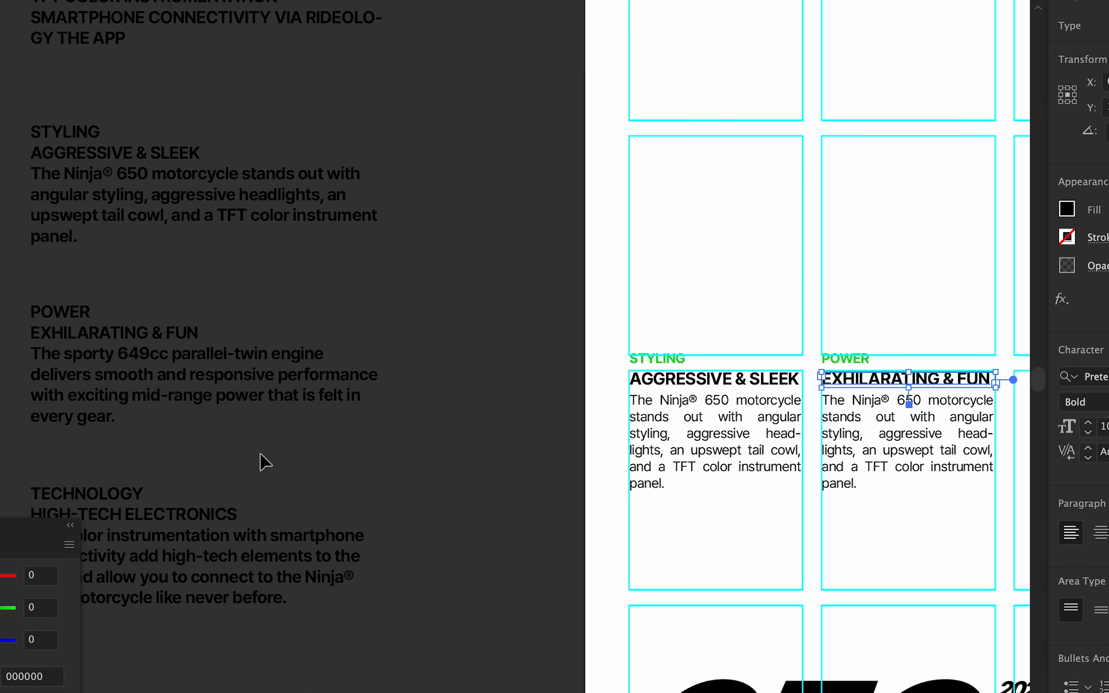
Replace the POWER block's body text with the source paragraph starting "The sporty 649cc parallel-twin engine".
{"action": "left_click", "coordinate": [266, 419]}
{"action": "left_click", "coordinate": [22, 367], "text": "shift"}
{"action": "left_click", "coordinate": [31, 353], "text": "shift"}
{"action": "key", "text": "super+c"}
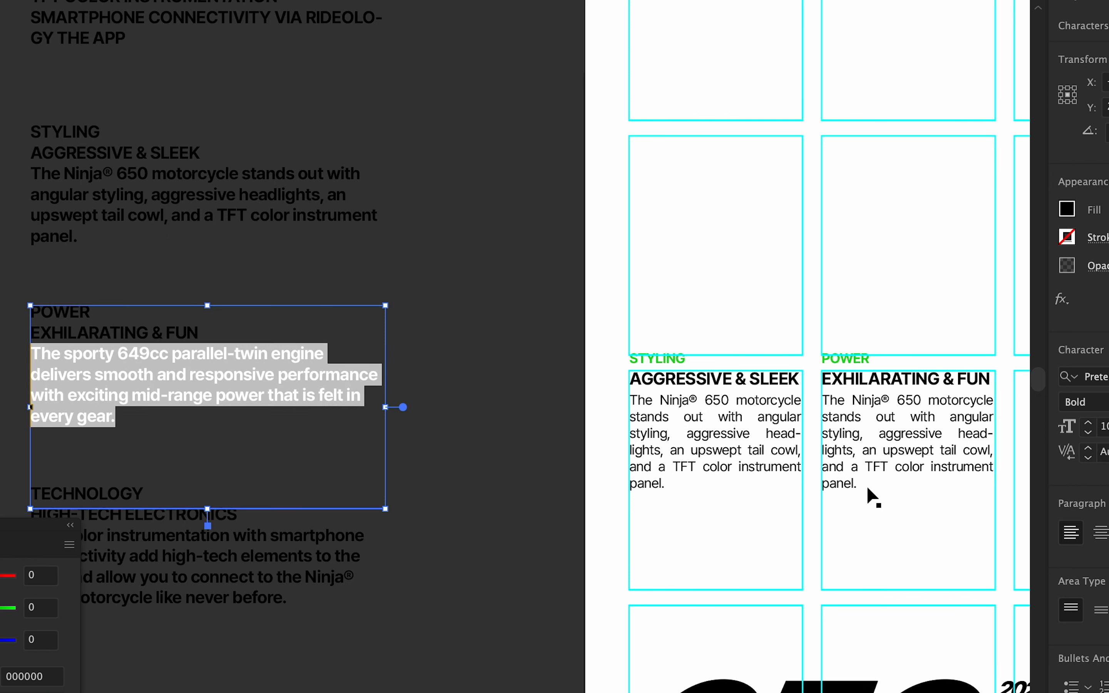
{"action": "triple_click", "coordinate": [873, 458]}
{"action": "key", "text": "super+v"}
{"action": "key", "text": "Escape"}
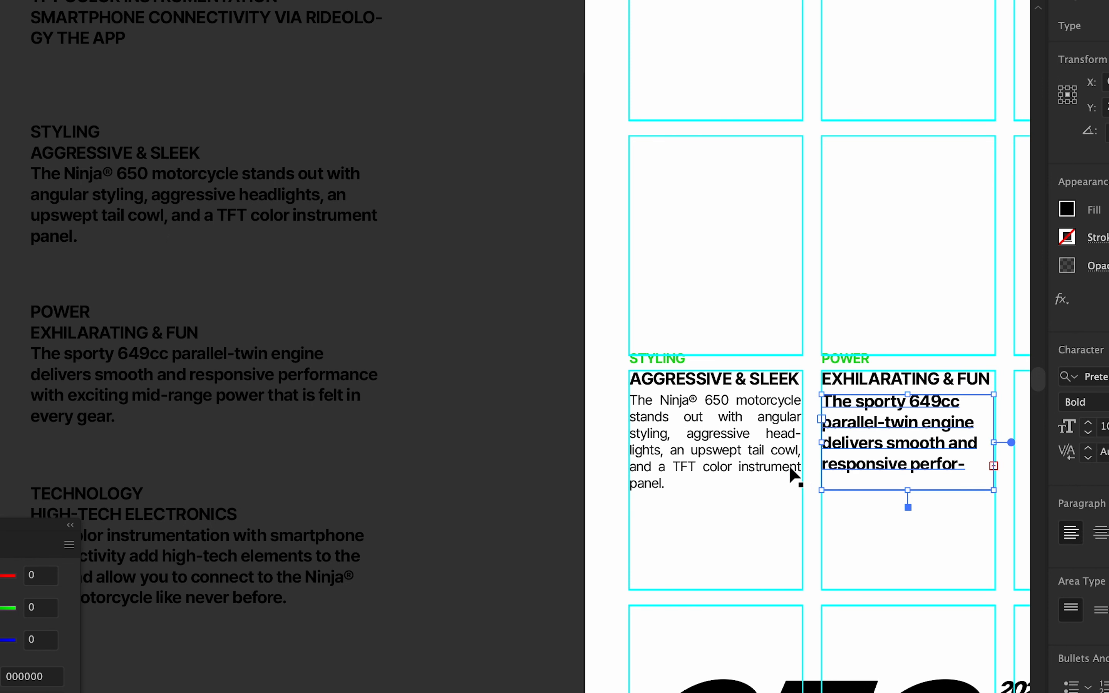
Match the new POWER paragraph's formatting to the STYLING body text using the Eyedropper.
{"action": "key", "text": "i"}
{"action": "left_click", "coordinate": [718, 431]}
{"action": "key", "text": "v"}
{"action": "left_click_drag", "start_coordinate": [904, 522], "coordinate": [893, 524]}
{"action": "left_click", "coordinate": [892, 525]}
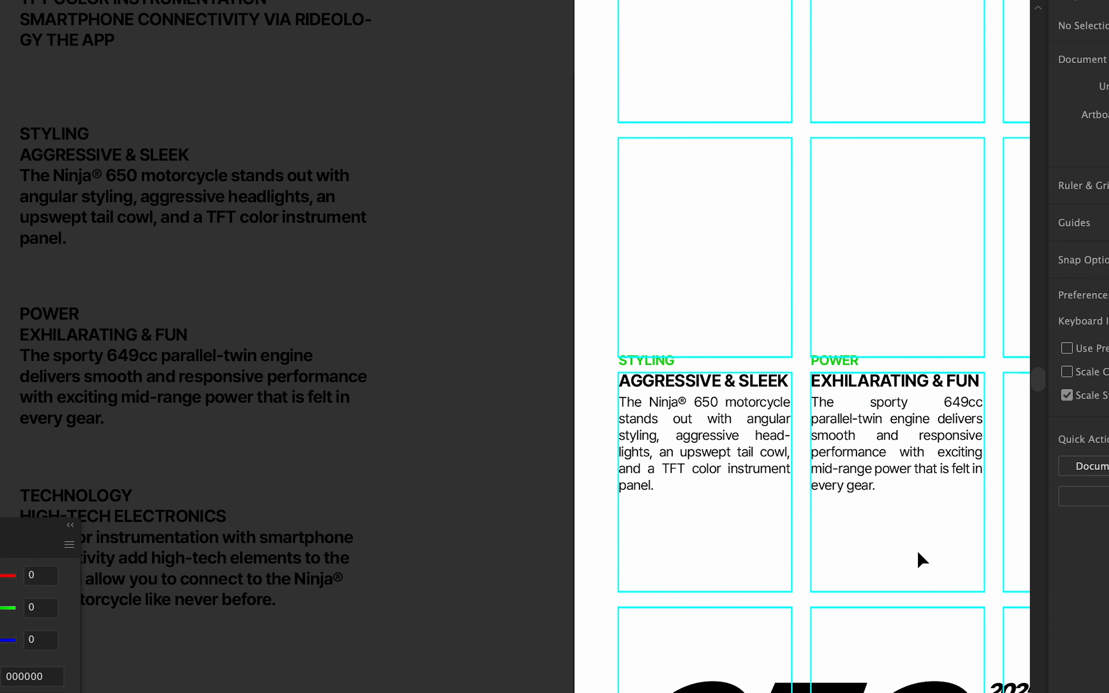
Adjust the hyphen in "parallel-twin" so the word breaks after "parallel-" on the POWER paragraph's first line.
{"action": "scroll", "coordinate": [867, 435], "scroll_direction": "up", "scroll_amount": 2}
{"action": "double_click", "coordinate": [861, 431]}
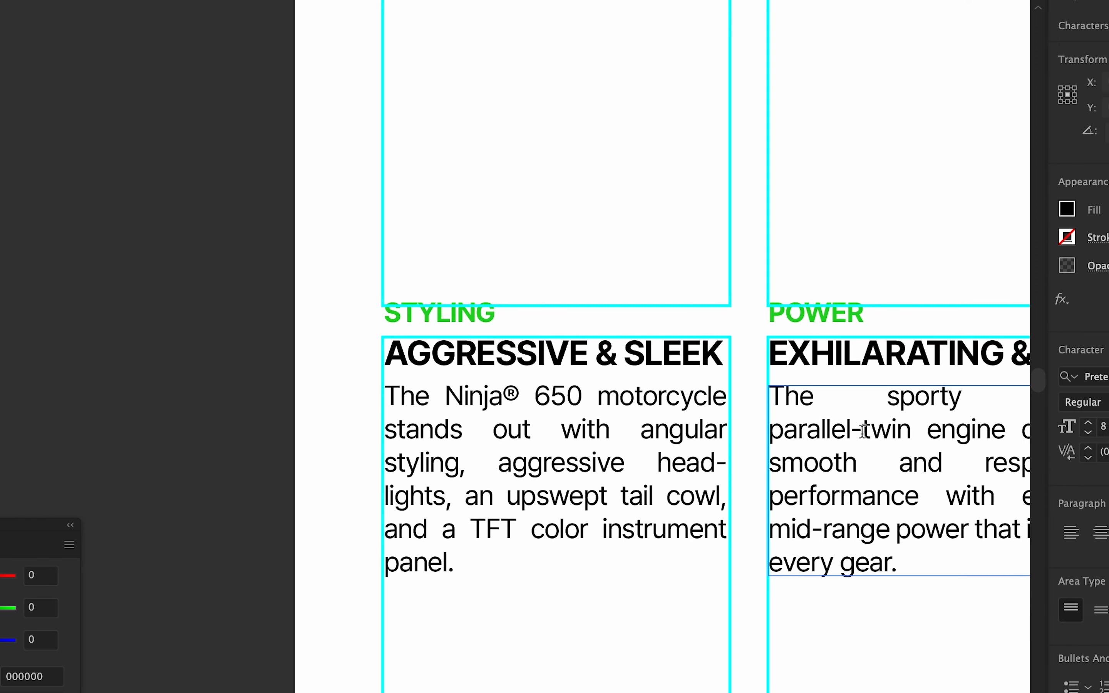
{"action": "key", "text": "Escape"}
{"action": "scroll", "coordinate": [887, 491], "scroll_direction": "down", "scroll_amount": 1}
{"action": "left_click_drag", "start_coordinate": [886, 492], "coordinate": [767, 477]}
{"action": "scroll", "coordinate": [767, 477], "scroll_direction": "down", "scroll_amount": 1}
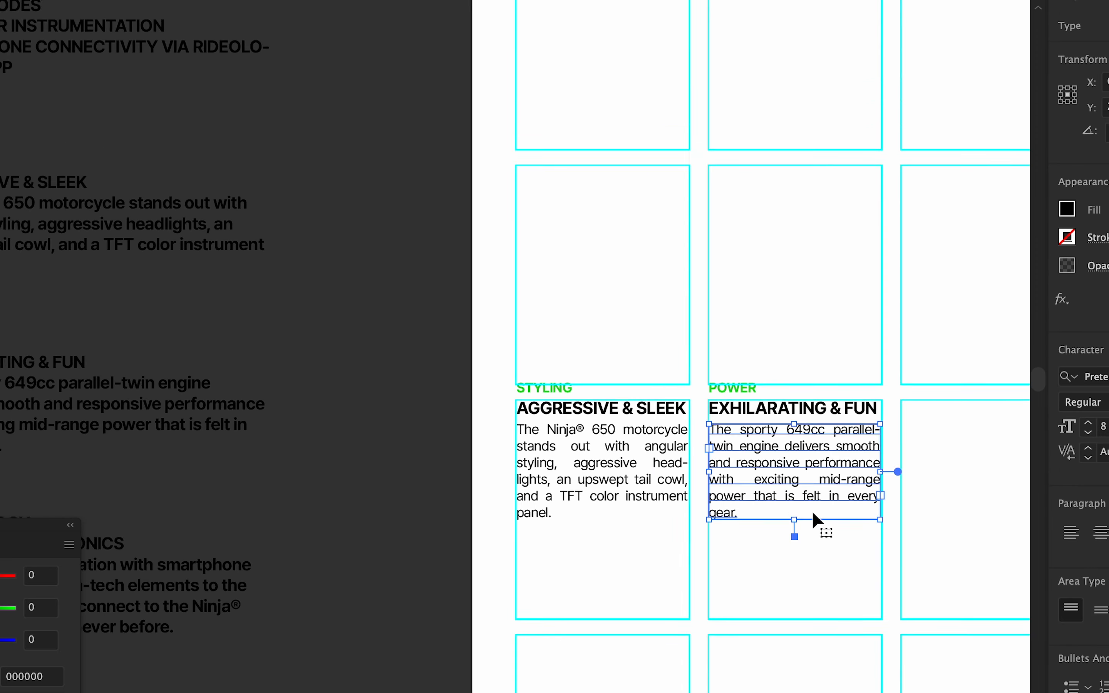
Duplicate the complete POWER block into the third grid column of the same row.
{"action": "left_click_drag", "start_coordinate": [812, 511], "coordinate": [787, 506]}
{"action": "scroll", "coordinate": [787, 506], "scroll_direction": "up", "scroll_amount": 1}
{"action": "left_click", "coordinate": [686, 535]}
{"action": "left_click_drag", "start_coordinate": [685, 535], "coordinate": [393, 508]}
{"action": "left_click", "coordinate": [634, 588]}
{"action": "scroll", "coordinate": [780, 566], "scroll_direction": "down", "scroll_amount": 1}
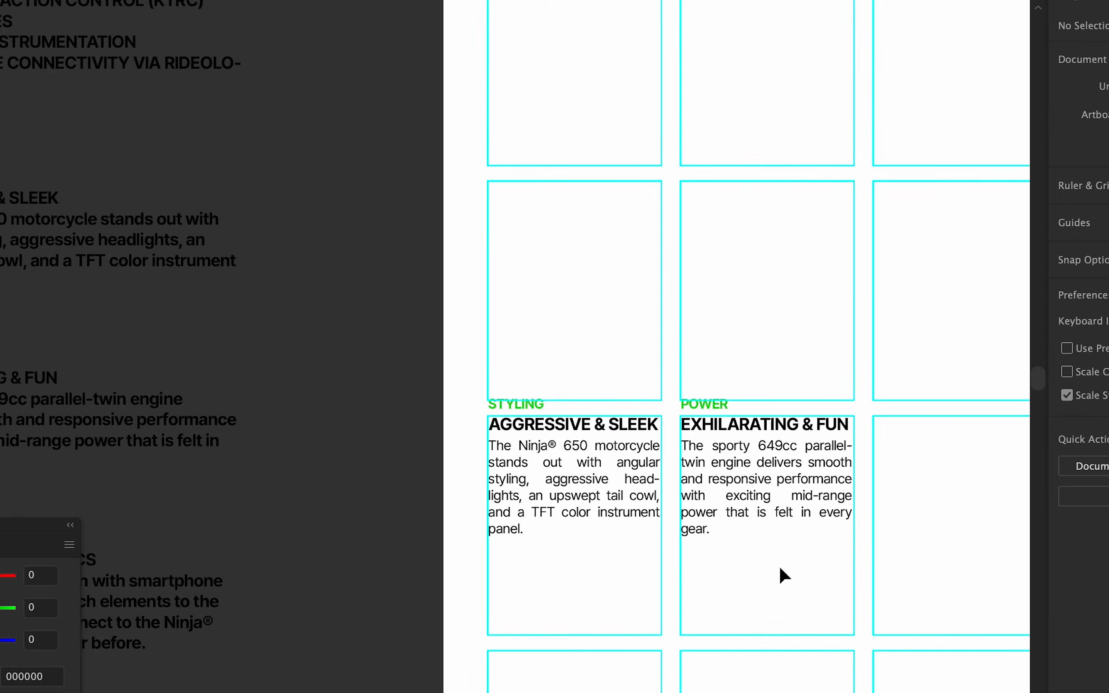
{"action": "left_click_drag", "start_coordinate": [779, 566], "coordinate": [204, 462]}
{"action": "scroll", "coordinate": [655, 525], "scroll_direction": "up", "scroll_amount": 1}
{"action": "left_click", "coordinate": [617, 521]}
{"action": "scroll", "coordinate": [619, 536], "scroll_direction": "down", "scroll_amount": 1}
{"action": "left_click_drag", "start_coordinate": [576, 354], "coordinate": [577, 364]}
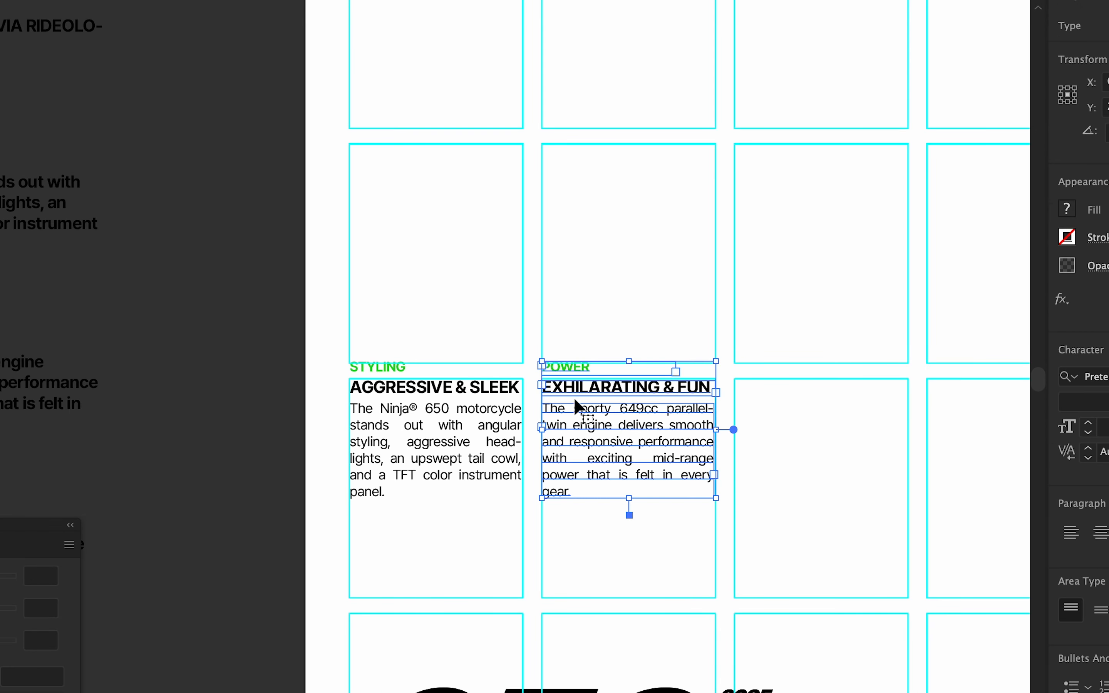
{"action": "left_click_drag", "start_coordinate": [578, 409], "coordinate": [777, 411]}
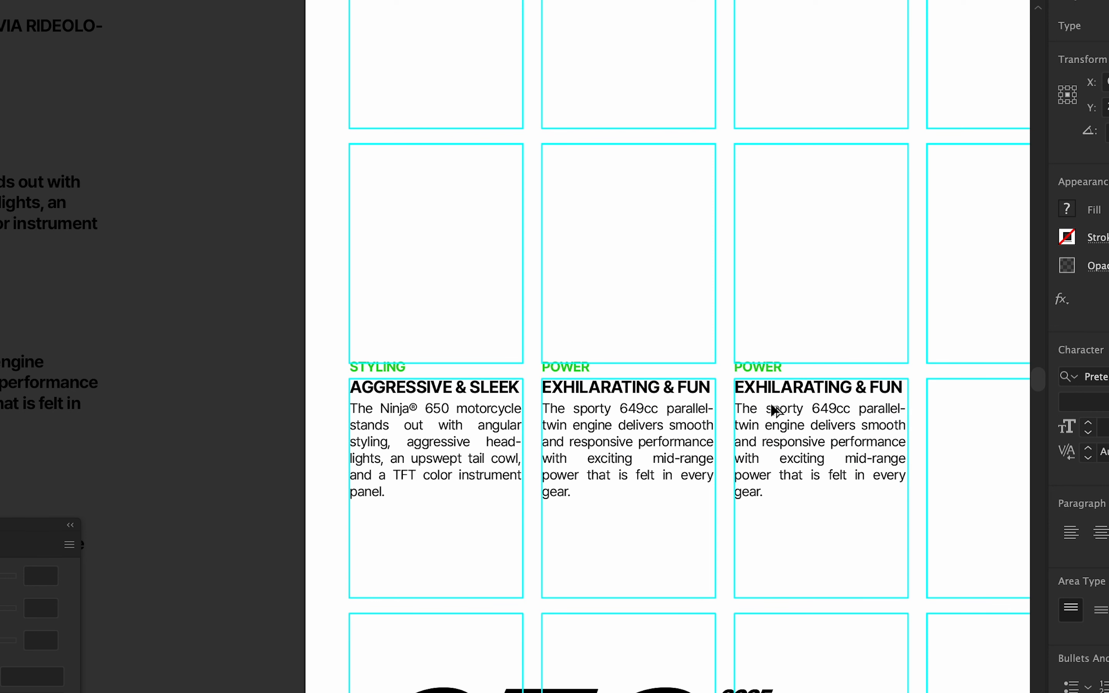
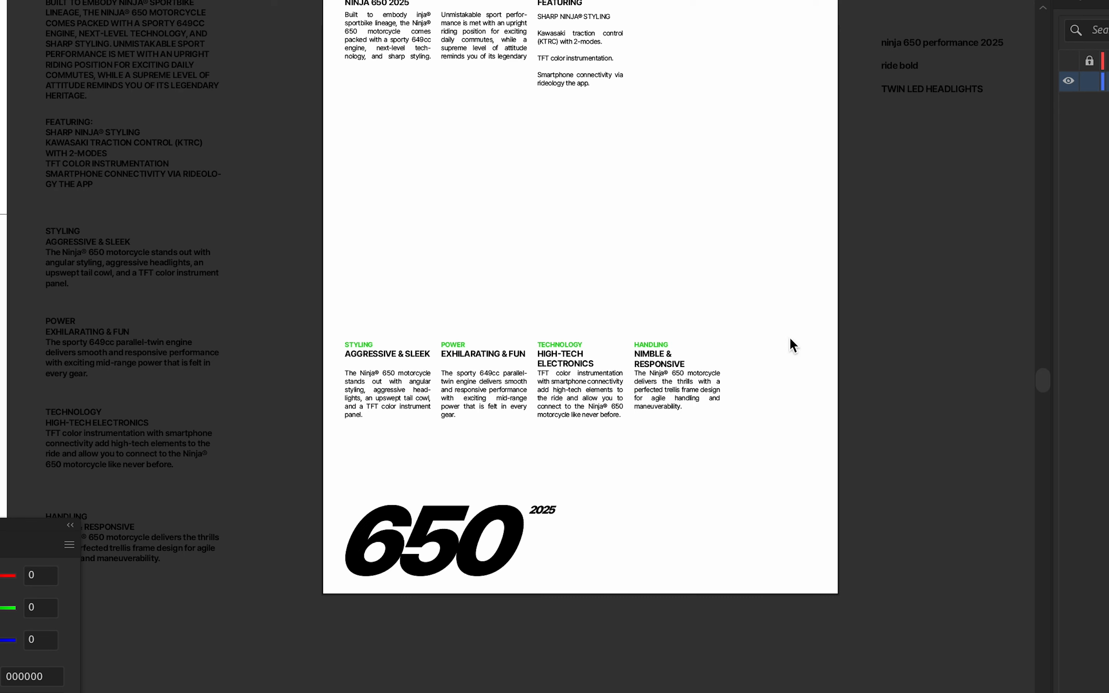
Save the document as "kawasaki poster.ai".
{"action": "key", "text": "super+s"}
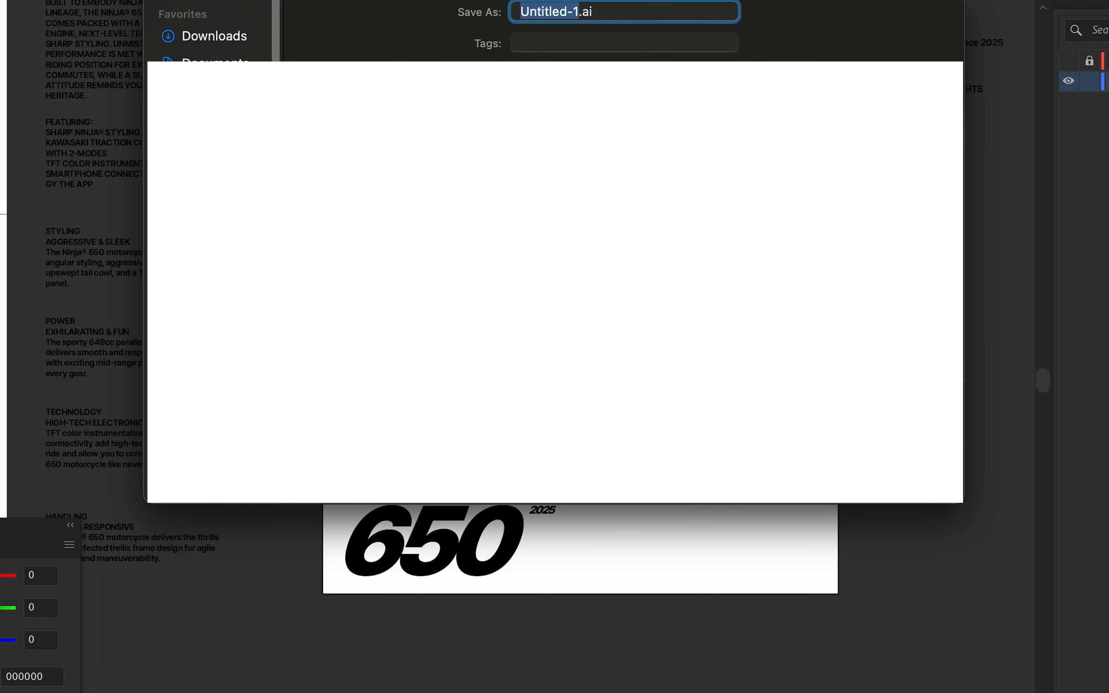
{"action": "type", "text": "kawasaki poster"}
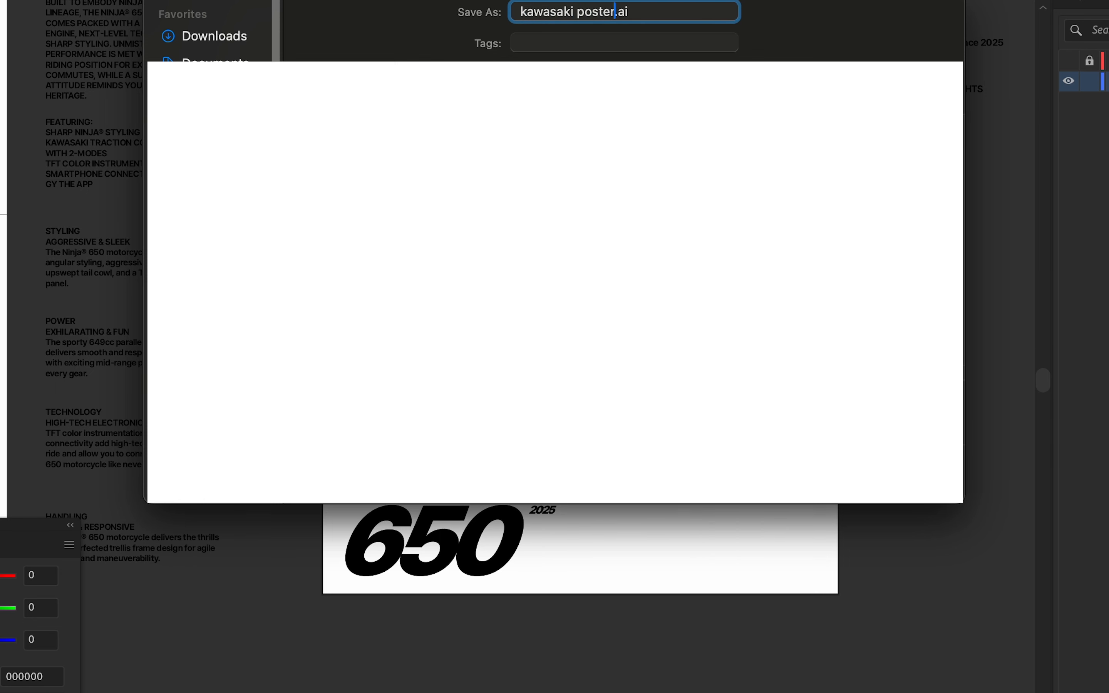
{"action": "key", "text": "Return"}
{"action": "left_click", "coordinate": [773, 643]}
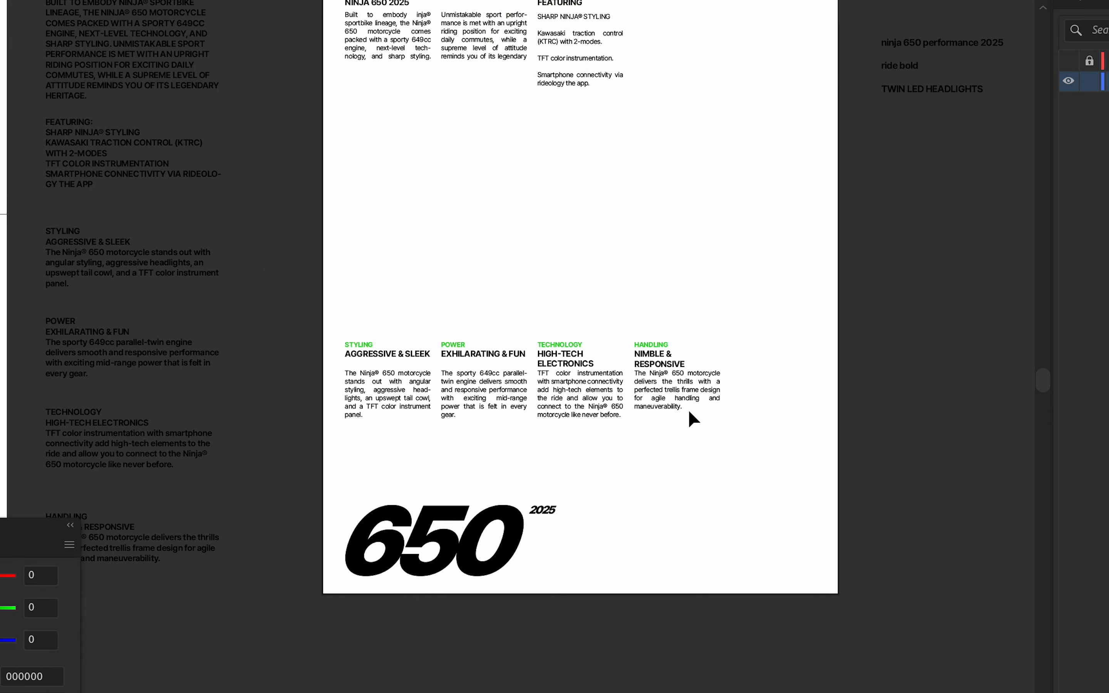
Show the hidden grid layer over the poster again.
{"action": "left_click_drag", "start_coordinate": [667, 414], "coordinate": [710, 463]}
{"action": "scroll", "coordinate": [598, 424], "scroll_direction": "up", "scroll_amount": 1}
{"action": "left_click_drag", "start_coordinate": [637, 344], "coordinate": [641, 389]}
{"action": "left_click_drag", "start_coordinate": [613, 440], "coordinate": [641, 472]}
{"action": "scroll", "coordinate": [700, 407], "scroll_direction": "down", "scroll_amount": 1}
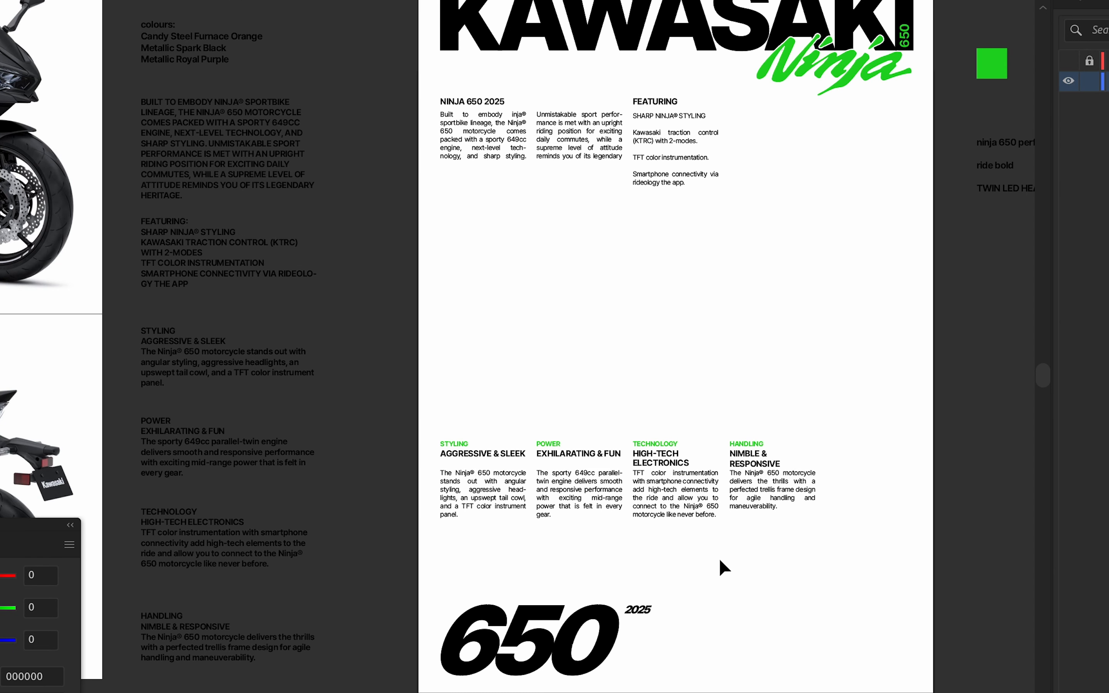
{"action": "scroll", "coordinate": [719, 559], "scroll_direction": "down", "scroll_amount": 2}
{"action": "left_click", "coordinate": [1068, 59]}
Nudge the STYLING, POWER, TECHNOLOGY and HANDLING blocks together so their green labels line up with the top of their grid row.
{"action": "scroll", "coordinate": [825, 325], "scroll_direction": "down", "scroll_amount": 3}
{"action": "scroll", "coordinate": [770, 344], "scroll_direction": "up", "scroll_amount": 1}
{"action": "left_click_drag", "start_coordinate": [260, 218], "coordinate": [259, 216]}
{"action": "left_click_drag", "start_coordinate": [577, 270], "coordinate": [579, 282]}
{"action": "key", "text": "Escape"}
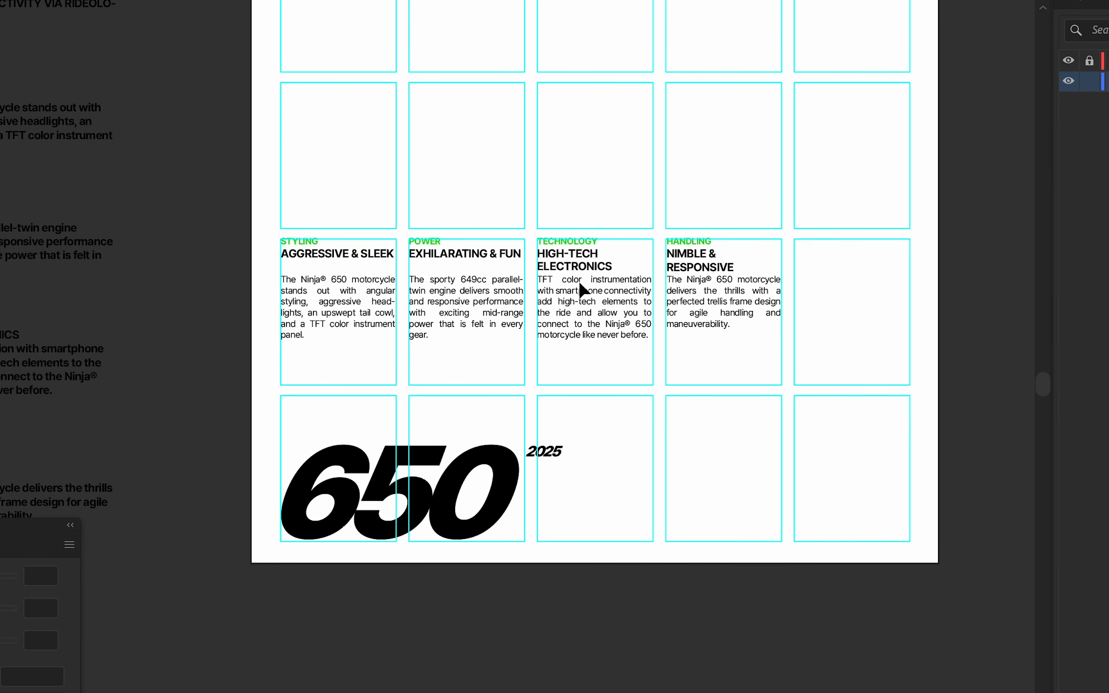
{"action": "left_click", "coordinate": [579, 281]}
{"action": "scroll", "coordinate": [786, 334], "scroll_direction": "up", "scroll_amount": 1}
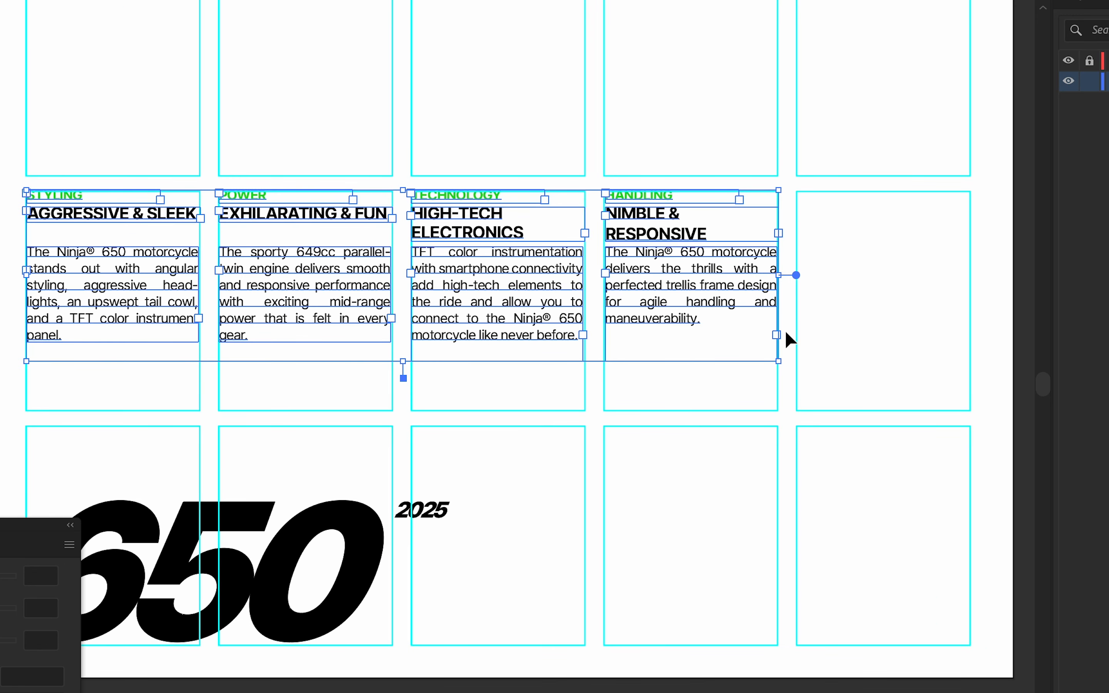
{"action": "key", "text": "Down"}
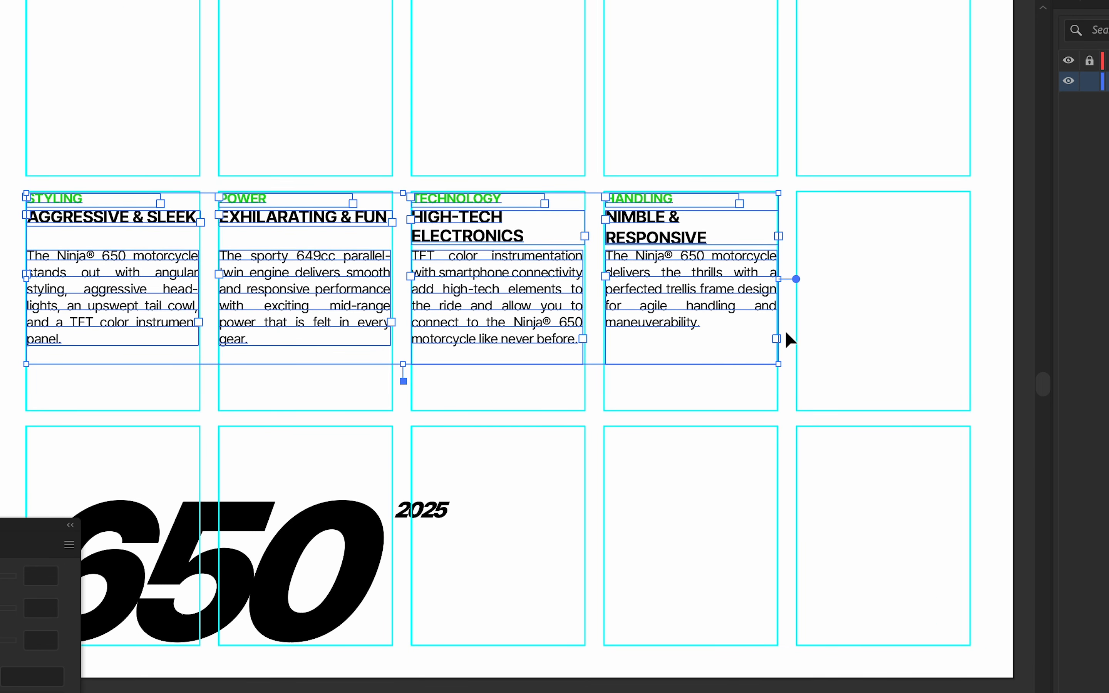
{"action": "left_click_drag", "start_coordinate": [678, 157], "coordinate": [562, 192]}
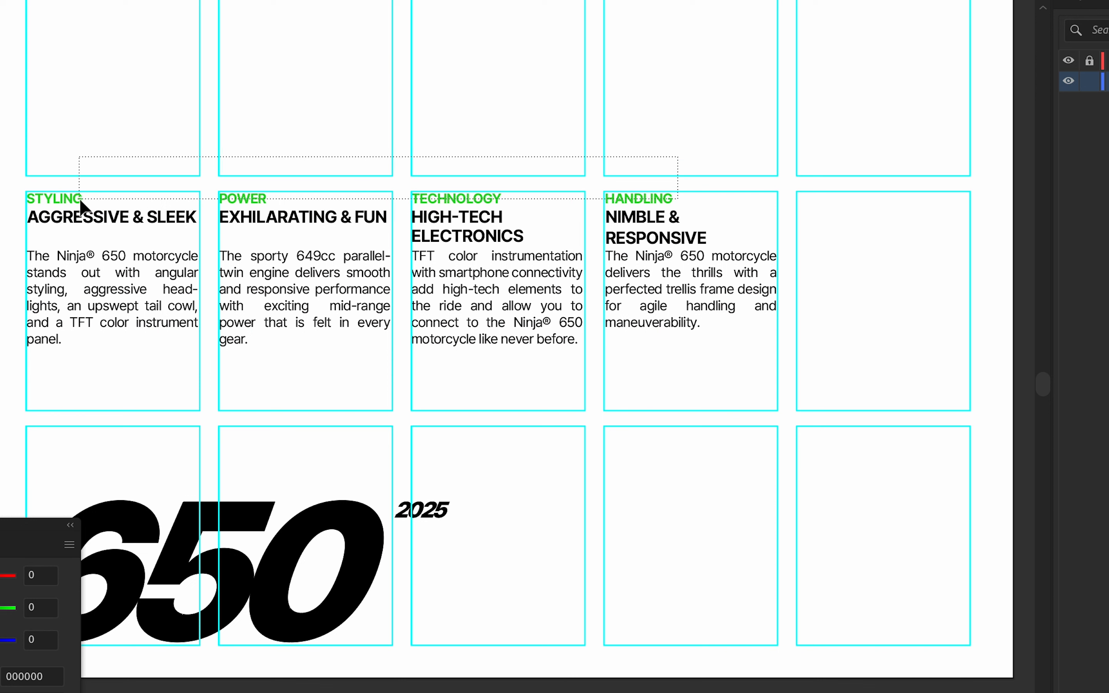
{"action": "left_click_drag", "start_coordinate": [80, 201], "coordinate": [79, 200]}
{"action": "left_click_drag", "start_coordinate": [85, 263], "coordinate": [55, 210]}
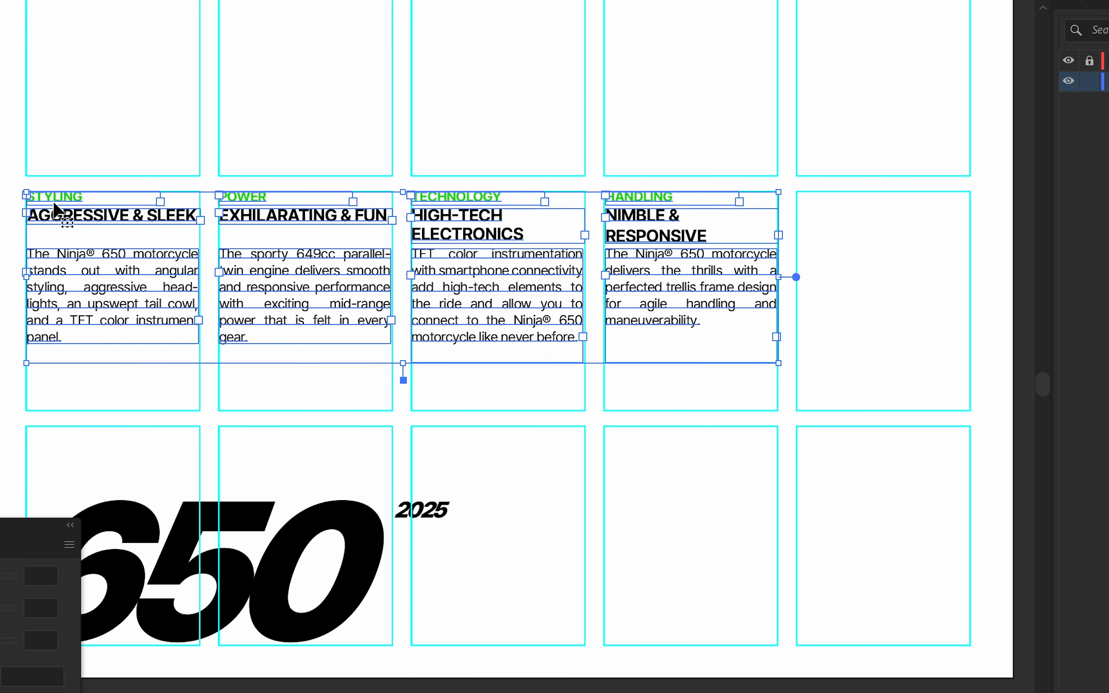
Nudge the HANDLING block left to align with the edge of the fourth grid column.
{"action": "left_click", "coordinate": [713, 401]}
{"action": "left_click_drag", "start_coordinate": [713, 401], "coordinate": [615, 167]}
{"action": "key", "text": "Left"}
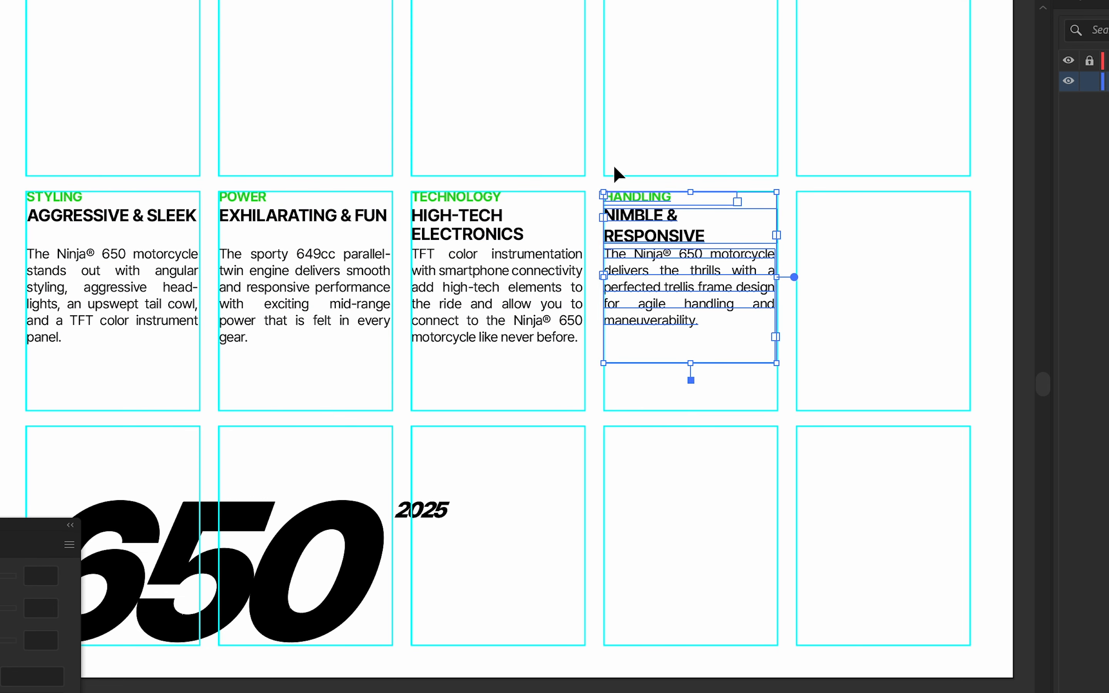
{"action": "left_click_drag", "start_coordinate": [464, 162], "coordinate": [464, 161]}
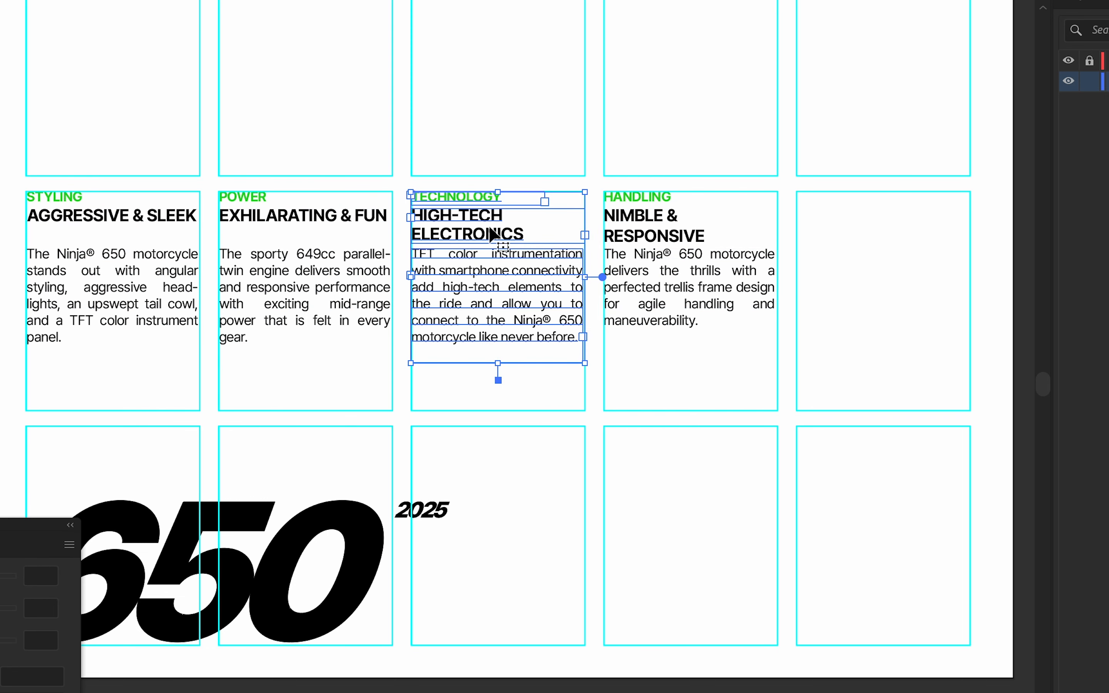
Try moving the slanted 650 and its 2025 label to the right side of the bottom grid row.
{"action": "scroll", "coordinate": [507, 260], "scroll_direction": "down", "scroll_amount": 3}
{"action": "left_click_drag", "start_coordinate": [485, 284], "coordinate": [309, 332]}
{"action": "scroll", "coordinate": [503, 339], "scroll_direction": "down", "scroll_amount": 2}
{"action": "scroll", "coordinate": [373, 366], "scroll_direction": "up", "scroll_amount": 1}
{"action": "left_click_drag", "start_coordinate": [561, 359], "coordinate": [580, 332]}
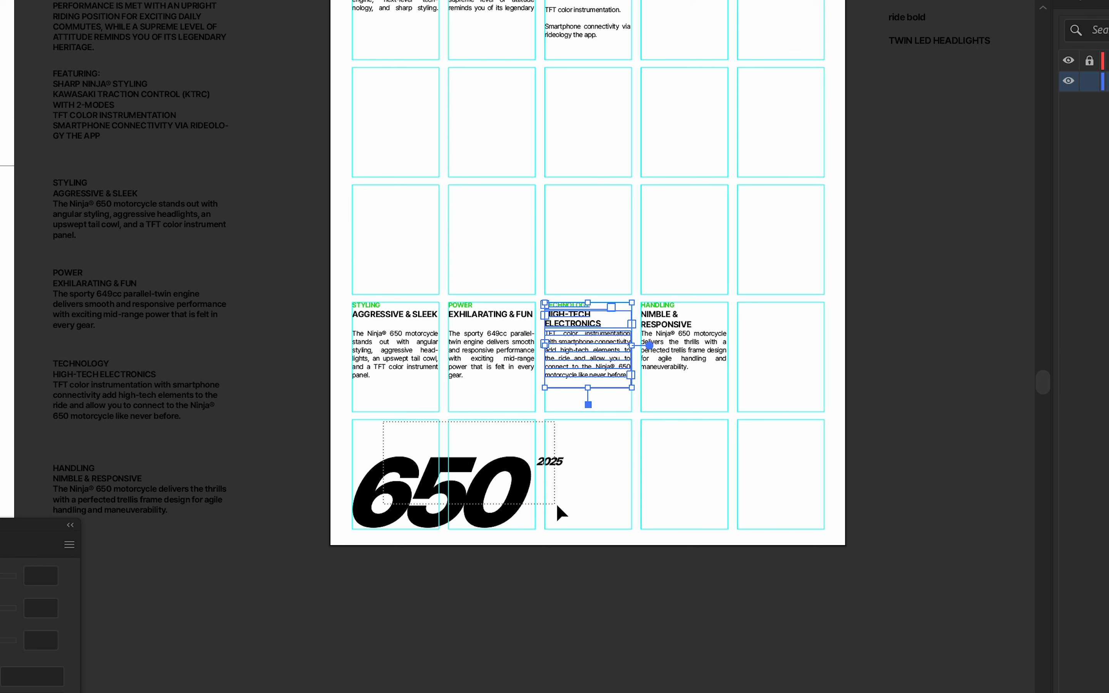
{"action": "left_click", "coordinate": [508, 496]}
{"action": "left_click_drag", "start_coordinate": [508, 496], "coordinate": [740, 496]}
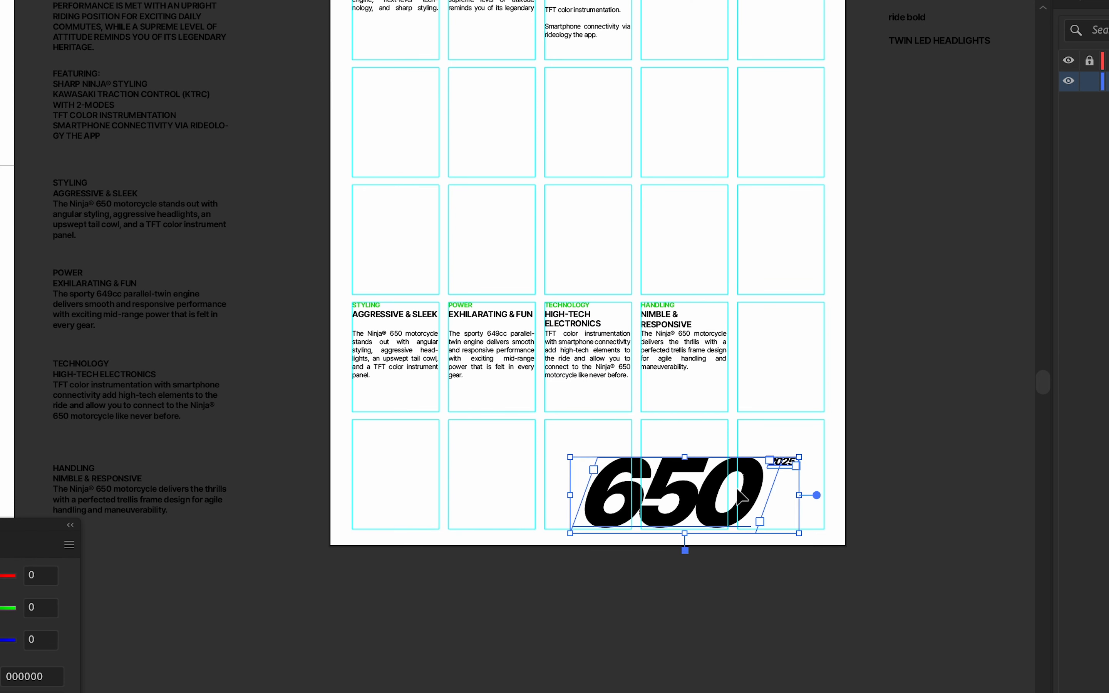
{"action": "key", "text": "super+z"}
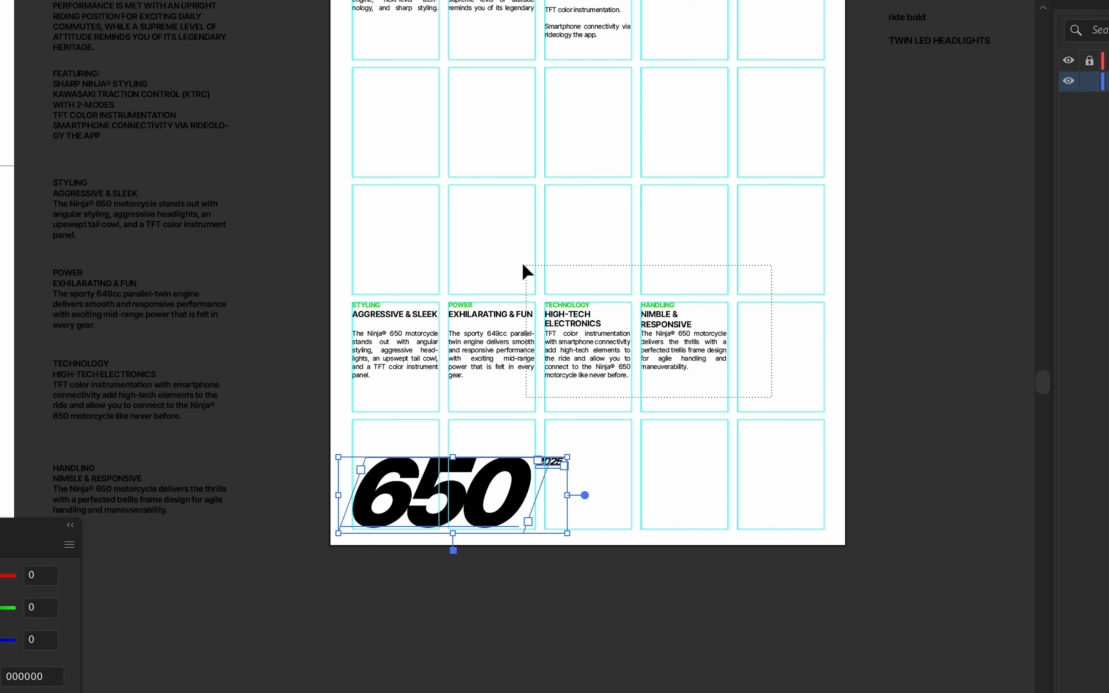
Move the TECHNOLOGY and HANDLING blocks into the bottom row's last two columns and the STYLING and POWER blocks above them.
{"action": "left_click_drag", "start_coordinate": [526, 270], "coordinate": [546, 275]}
{"action": "left_click_drag", "start_coordinate": [598, 354], "coordinate": [689, 493]}
{"action": "left_click_drag", "start_coordinate": [377, 295], "coordinate": [377, 295]}
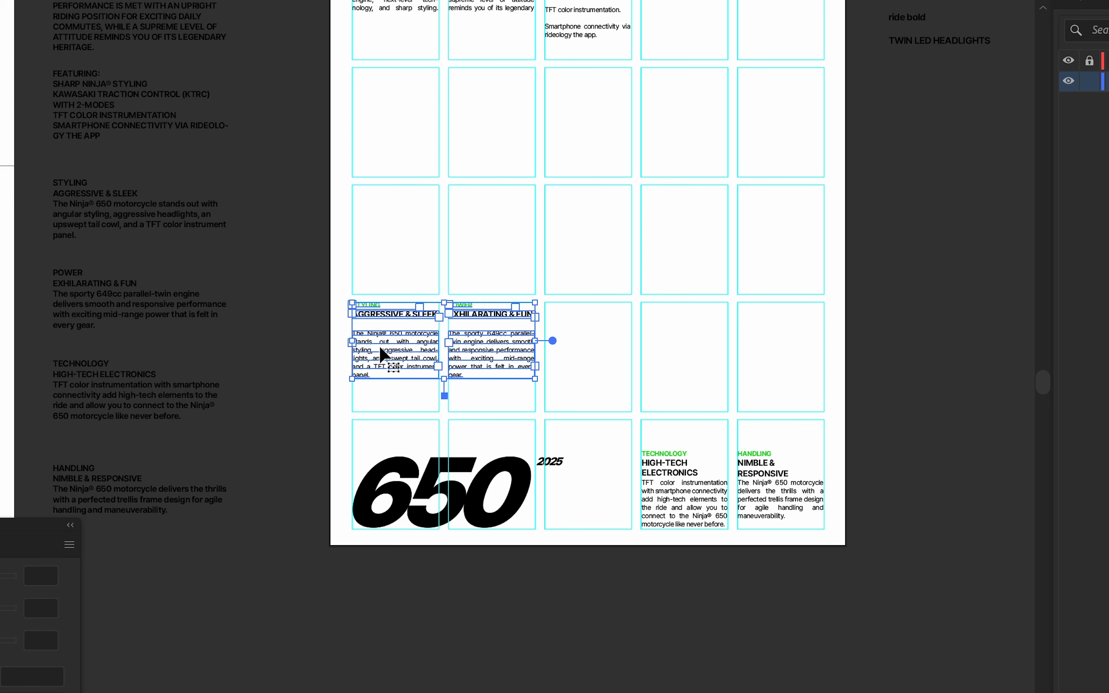
{"action": "left_click_drag", "start_coordinate": [380, 348], "coordinate": [670, 381]}
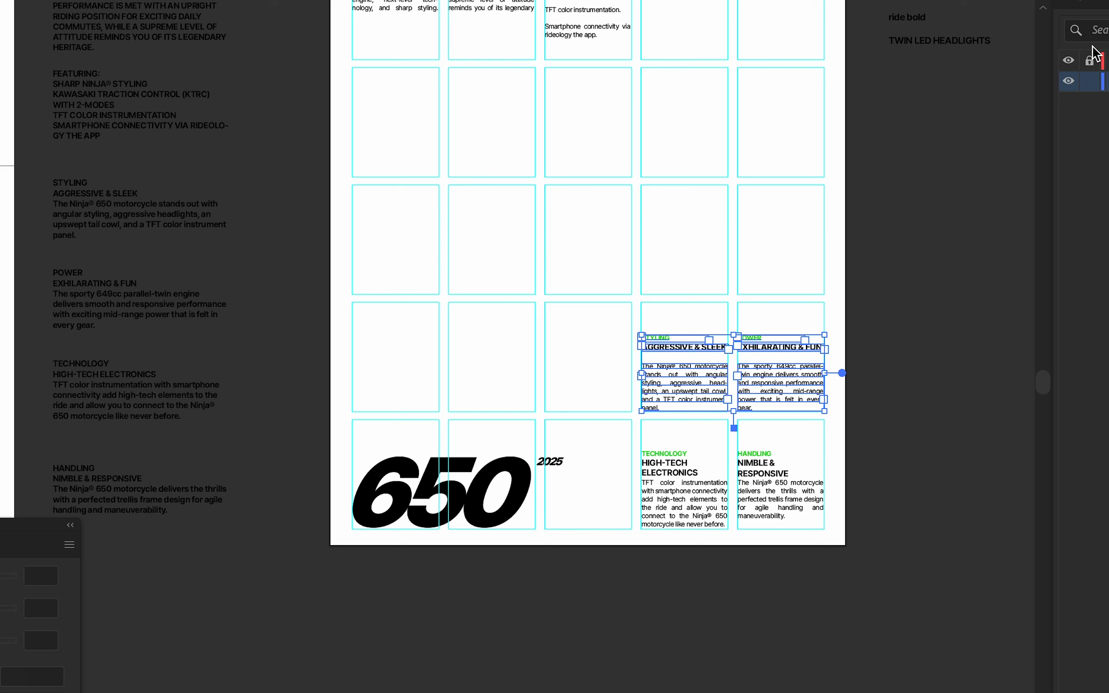
Hide the grid layer and examine the poster's overall layout without guides.
{"action": "left_click", "coordinate": [1069, 65]}
{"action": "left_click", "coordinate": [932, 142]}
{"action": "scroll", "coordinate": [931, 142], "scroll_direction": "down", "scroll_amount": 1}
{"action": "left_click_drag", "start_coordinate": [932, 142], "coordinate": [900, 303]}
{"action": "scroll", "coordinate": [868, 393], "scroll_direction": "down", "scroll_amount": 1}
{"action": "left_click_drag", "start_coordinate": [842, 403], "coordinate": [803, 416]}
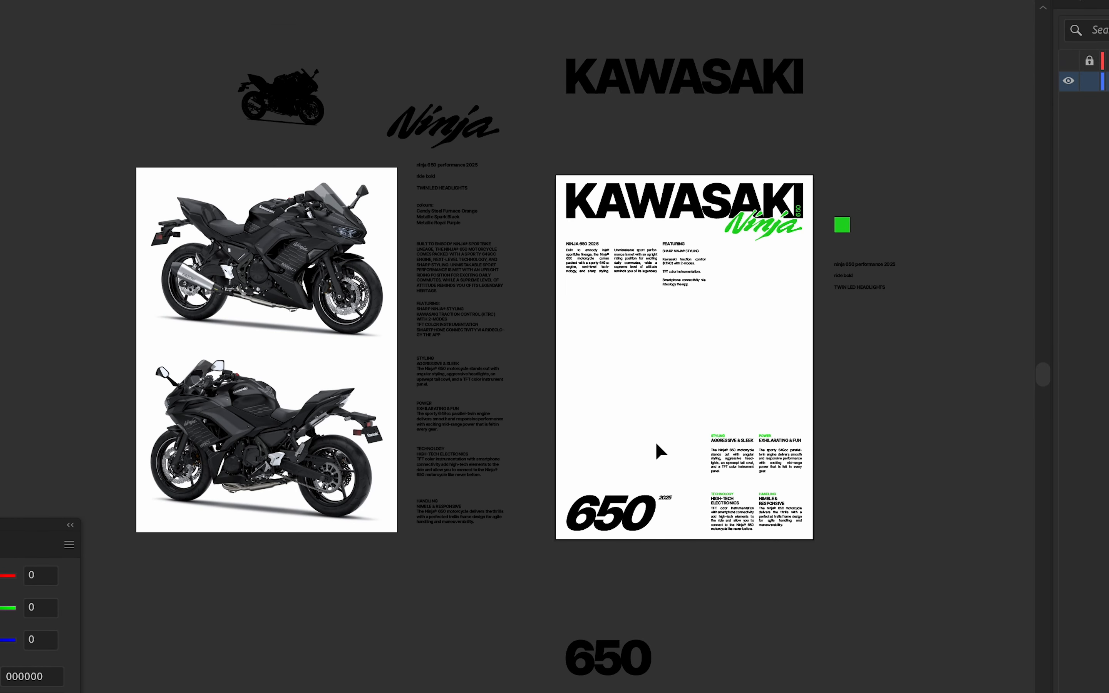
Move the STYLING and POWER blocks down closer to the TECHNOLOGY and HANDLING blocks, and hide the grid layer.
{"action": "scroll", "coordinate": [756, 482], "scroll_direction": "up", "scroll_amount": 2}
{"action": "left_click", "coordinate": [1069, 61]}
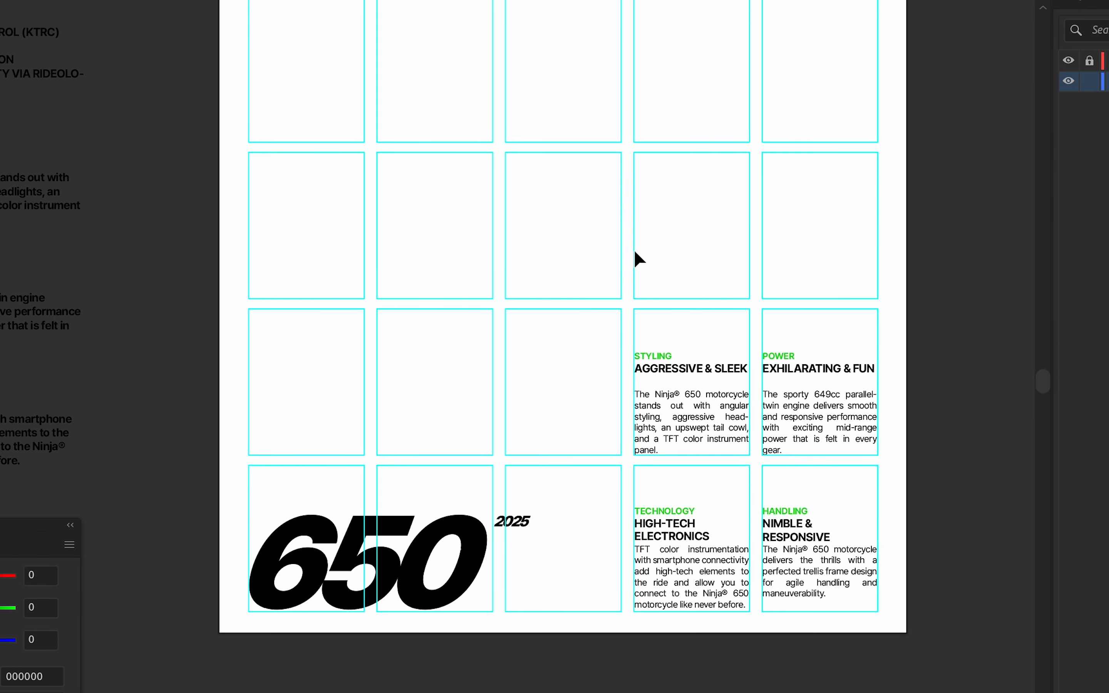
{"action": "left_click_drag", "start_coordinate": [834, 443], "coordinate": [832, 445]}
{"action": "left_click", "coordinate": [1068, 62]}
{"action": "left_click", "coordinate": [878, 139]}
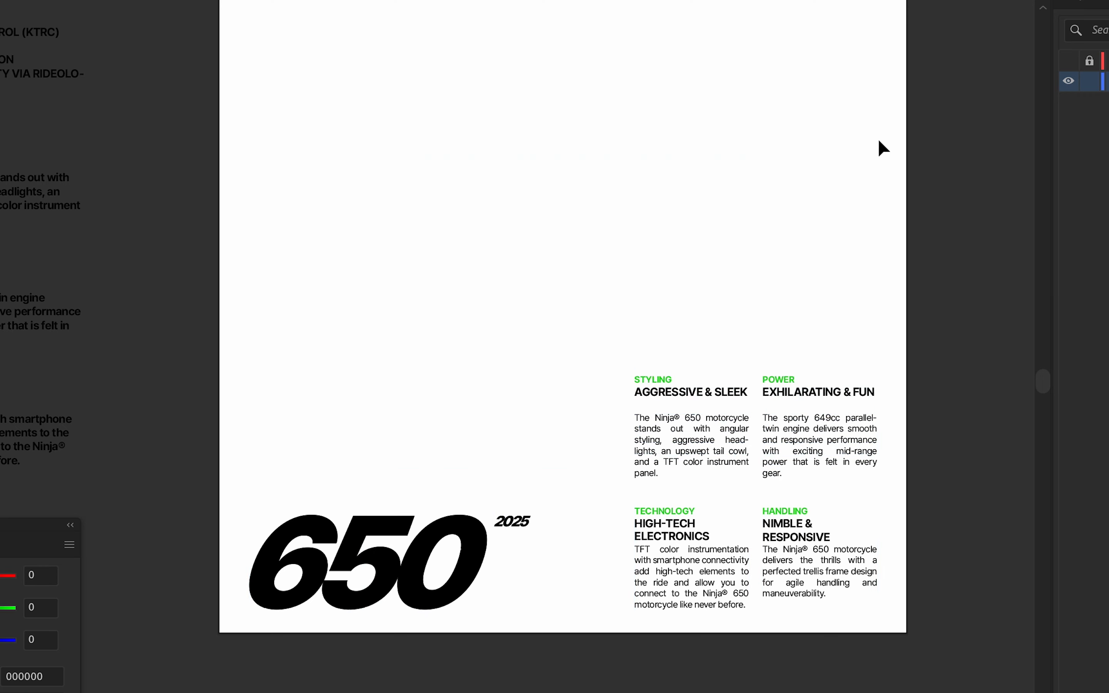
Move both motorcycle photos onto the poster and scale them down, stacked along the left side between the intro text and the slanted 650.
{"action": "scroll", "coordinate": [878, 139], "scroll_direction": "down", "scroll_amount": 1}
{"action": "left_click_drag", "start_coordinate": [868, 156], "coordinate": [822, 256]}
{"action": "scroll", "coordinate": [374, 357], "scroll_direction": "down", "scroll_amount": 1}
{"action": "scroll", "coordinate": [374, 355], "scroll_direction": "left", "scroll_amount": 4}
{"action": "left_click_drag", "start_coordinate": [193, 228], "coordinate": [709, 197]}
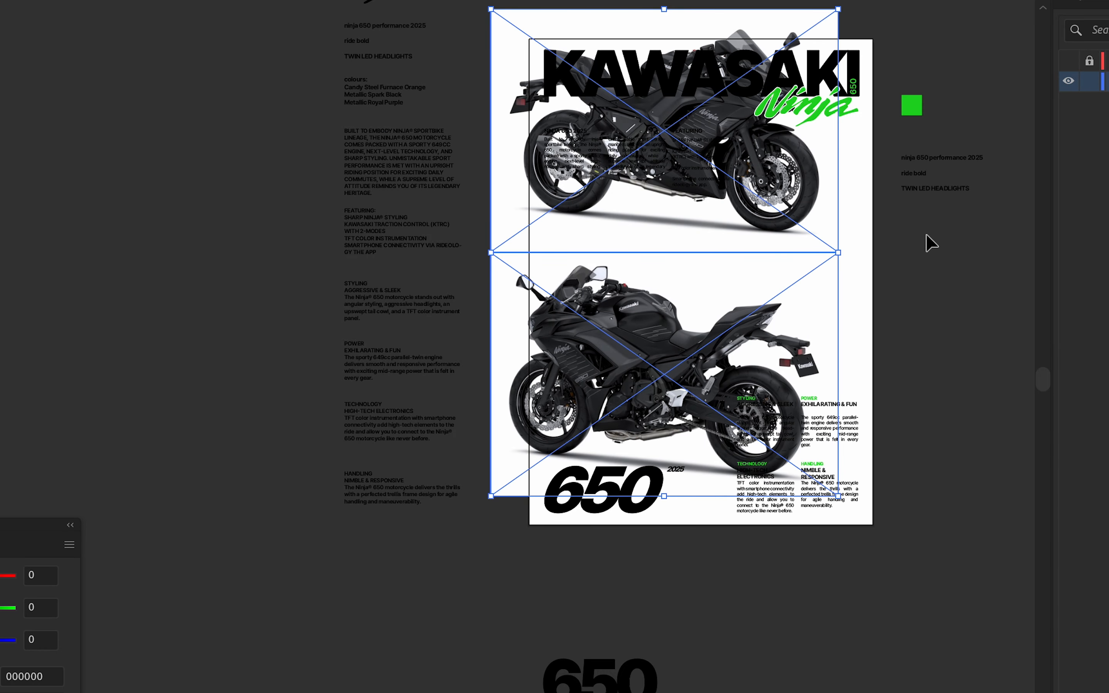
{"action": "left_click_drag", "start_coordinate": [840, 255], "coordinate": [763, 320]}
{"action": "key", "text": "Escape"}
{"action": "left_click_drag", "start_coordinate": [697, 339], "coordinate": [698, 328]}
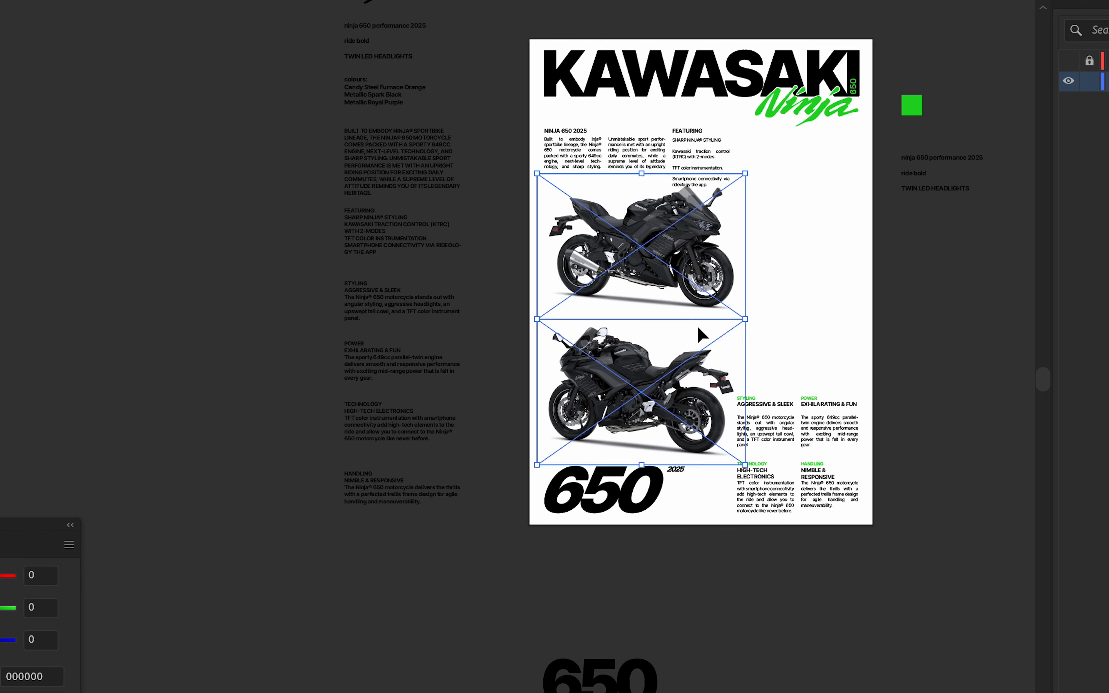
{"action": "left_click", "coordinate": [836, 307]}
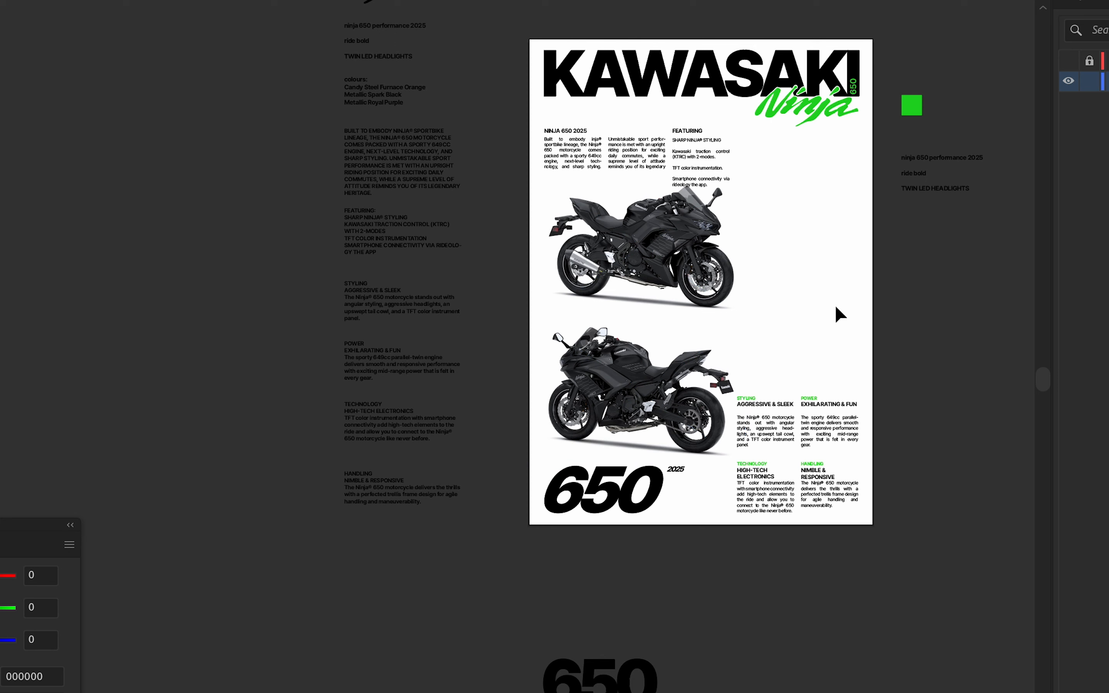
Enlarge the green Ninja logo toward the lower left, keeping its right end in line with the KAWASAKI title's edge.
{"action": "scroll", "coordinate": [736, 292], "scroll_direction": "up", "scroll_amount": 5}
{"action": "scroll", "coordinate": [737, 292], "scroll_direction": "right", "scroll_amount": 3}
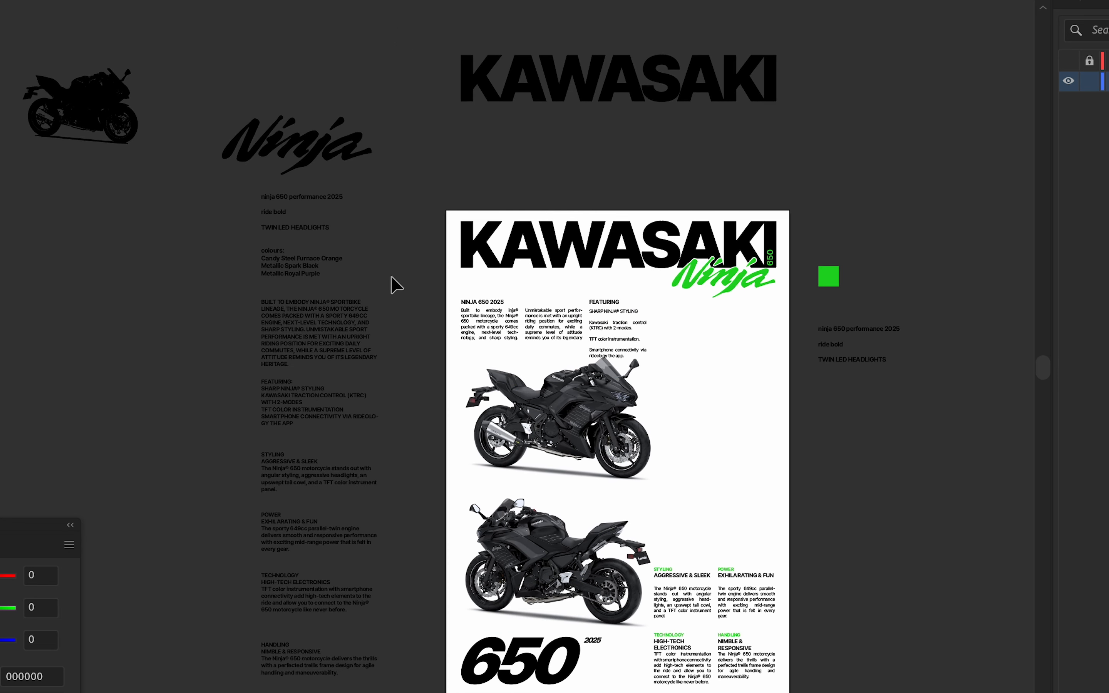
{"action": "scroll", "coordinate": [750, 295], "scroll_direction": "up", "scroll_amount": 3}
{"action": "left_click", "coordinate": [746, 290]}
{"action": "left_click_drag", "start_coordinate": [602, 311], "coordinate": [532, 351]}
{"action": "left_click", "coordinate": [677, 297]}
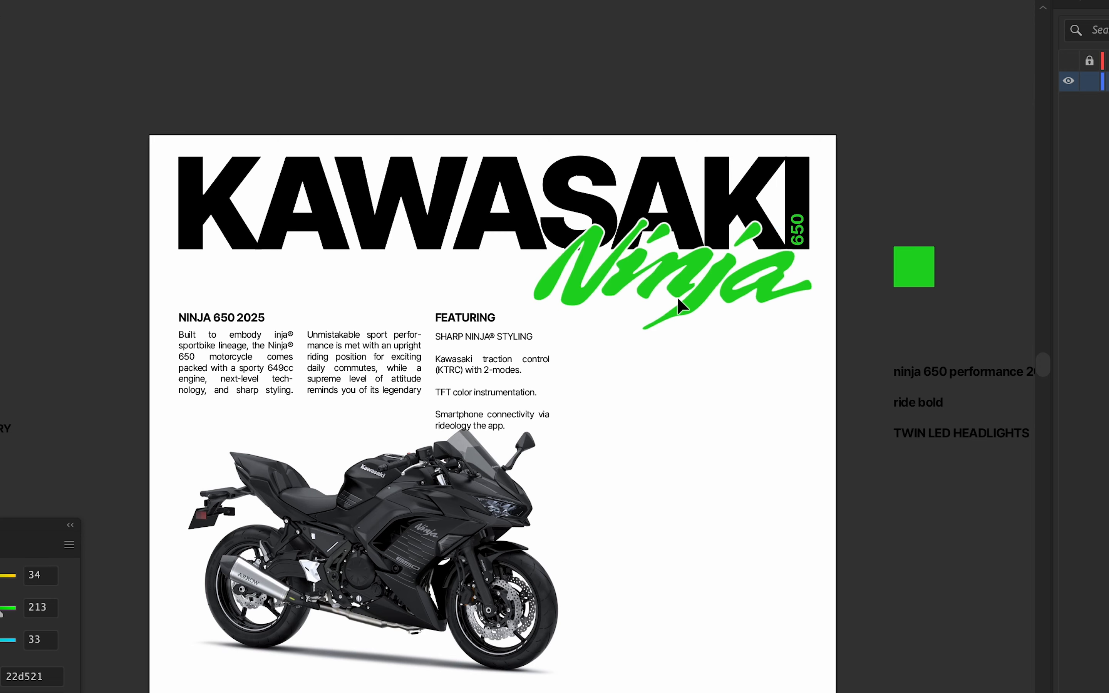
{"action": "left_click", "coordinate": [678, 299]}
{"action": "scroll", "coordinate": [679, 297], "scroll_direction": "up", "scroll_amount": 3}
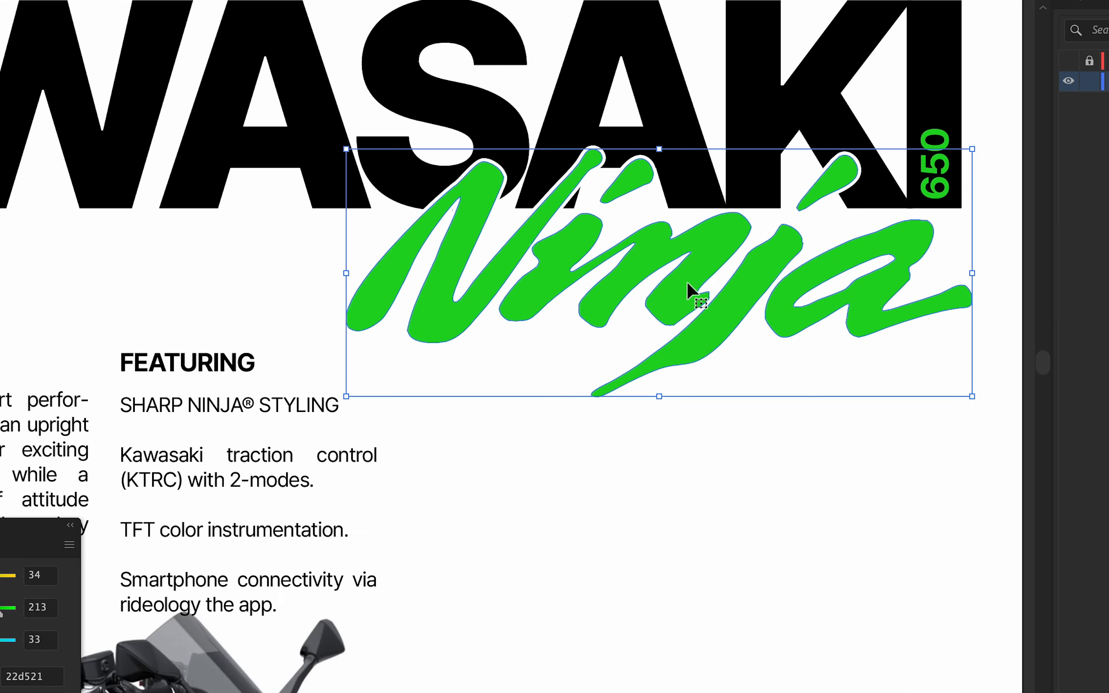
{"action": "scroll", "coordinate": [689, 290], "scroll_direction": "down", "scroll_amount": 8}
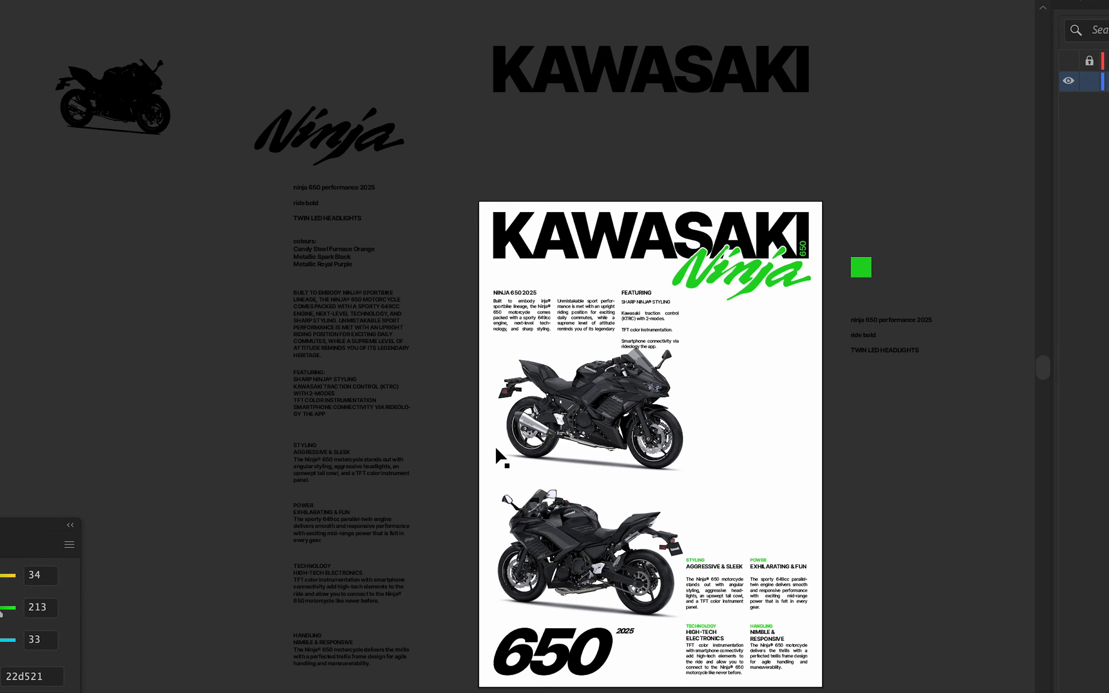
Duplicate the list text under FEATURING into the column beside it and show the grid layer.
{"action": "left_click_drag", "start_coordinate": [368, 231], "coordinate": [265, 174]}
{"action": "scroll", "coordinate": [202, 181], "scroll_direction": "up", "scroll_amount": 1}
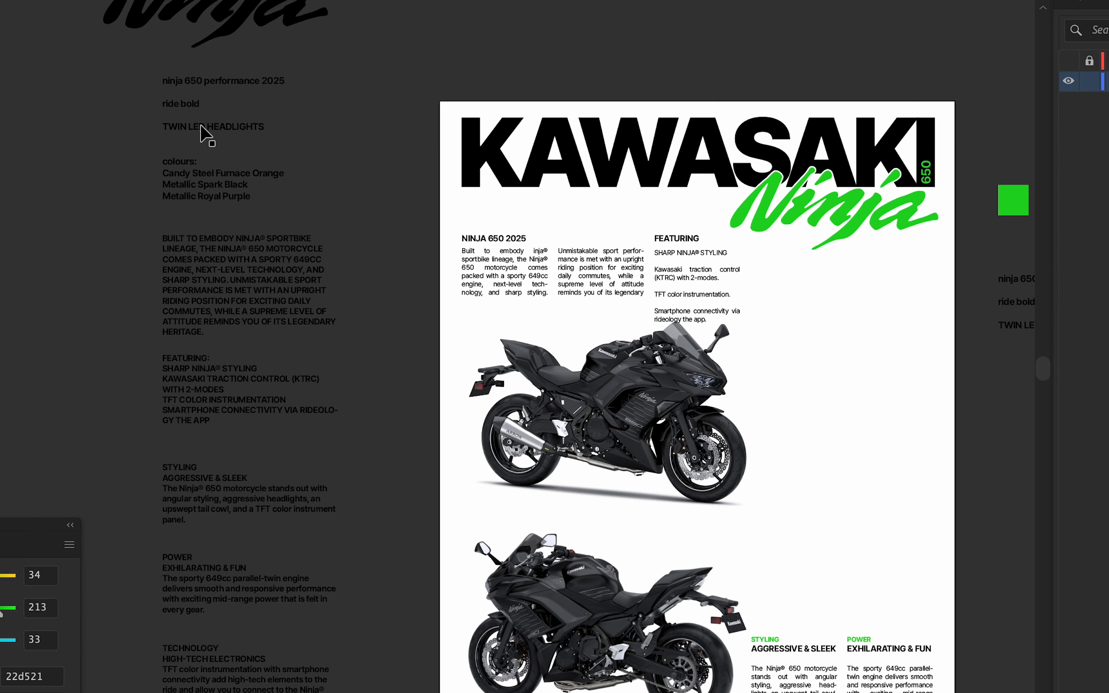
{"action": "scroll", "coordinate": [656, 284], "scroll_direction": "right", "scroll_amount": 3}
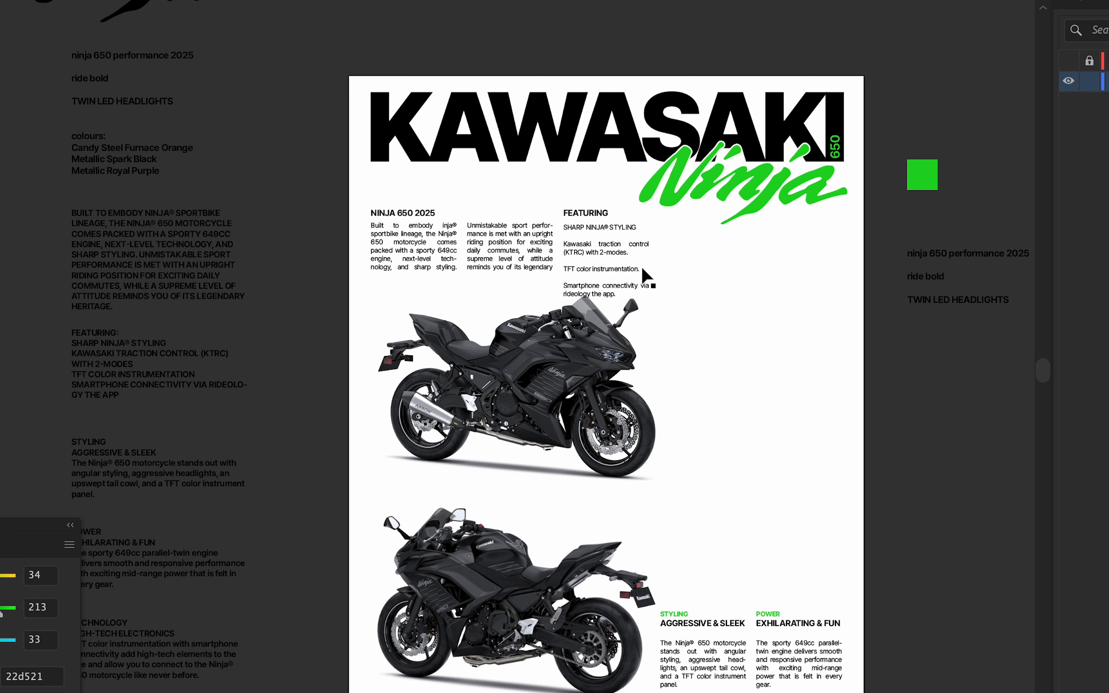
{"action": "left_click_drag", "start_coordinate": [600, 266], "coordinate": [693, 265]}
{"action": "left_click", "coordinate": [1068, 61]}
Replace the duplicated list's text with "TWIN LED HEADLIGHTS" copied from the notes beside the artboard.
{"action": "scroll", "coordinate": [871, 310], "scroll_direction": "up", "scroll_amount": 2}
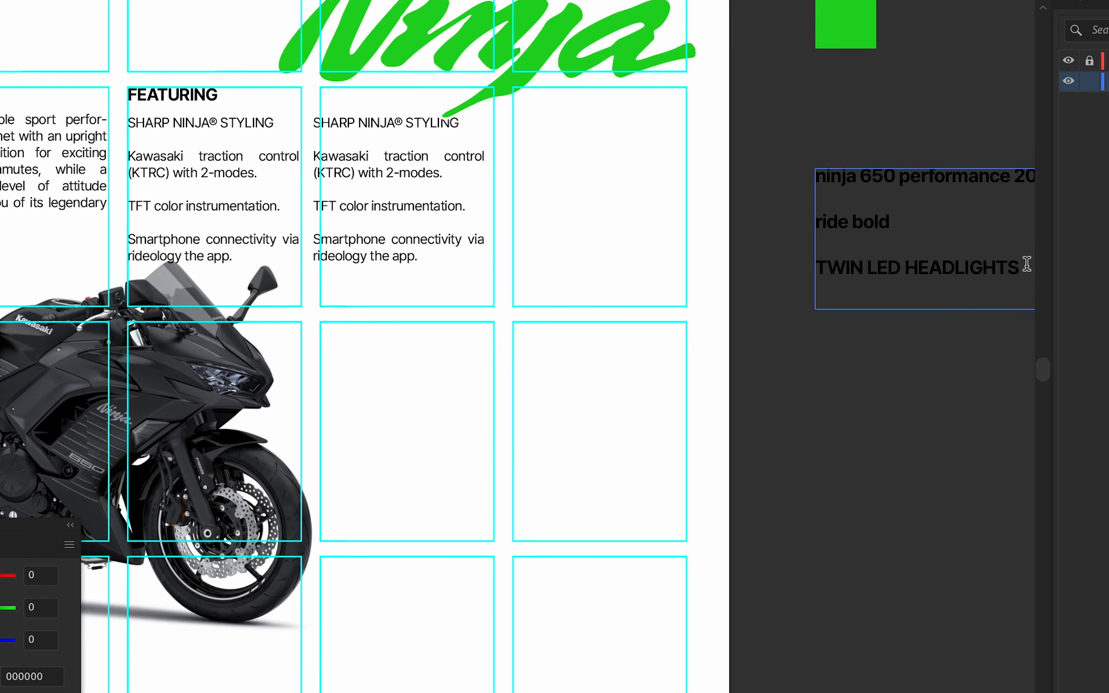
{"action": "left_click_drag", "start_coordinate": [1028, 264], "coordinate": [787, 267]}
{"action": "key", "text": "ctrl+c"}
{"action": "left_click", "coordinate": [419, 174]}
{"action": "key", "text": "ctrl+a"}
{"action": "key", "text": "ctrl+v"}
{"action": "key", "text": "Escape"}
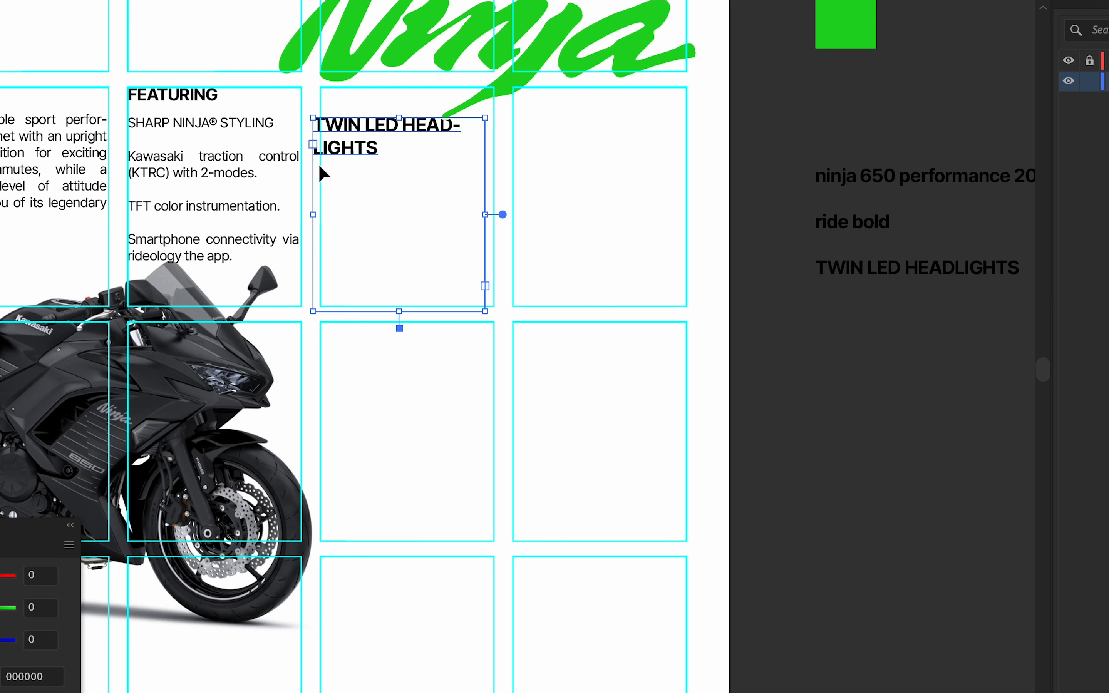
Align the TWIN LED HEADLIGHTS text with the fourth grid column and match its style to the FEATURING list.
{"action": "left_click_drag", "start_coordinate": [338, 134], "coordinate": [347, 133]}
{"action": "key", "text": "i"}
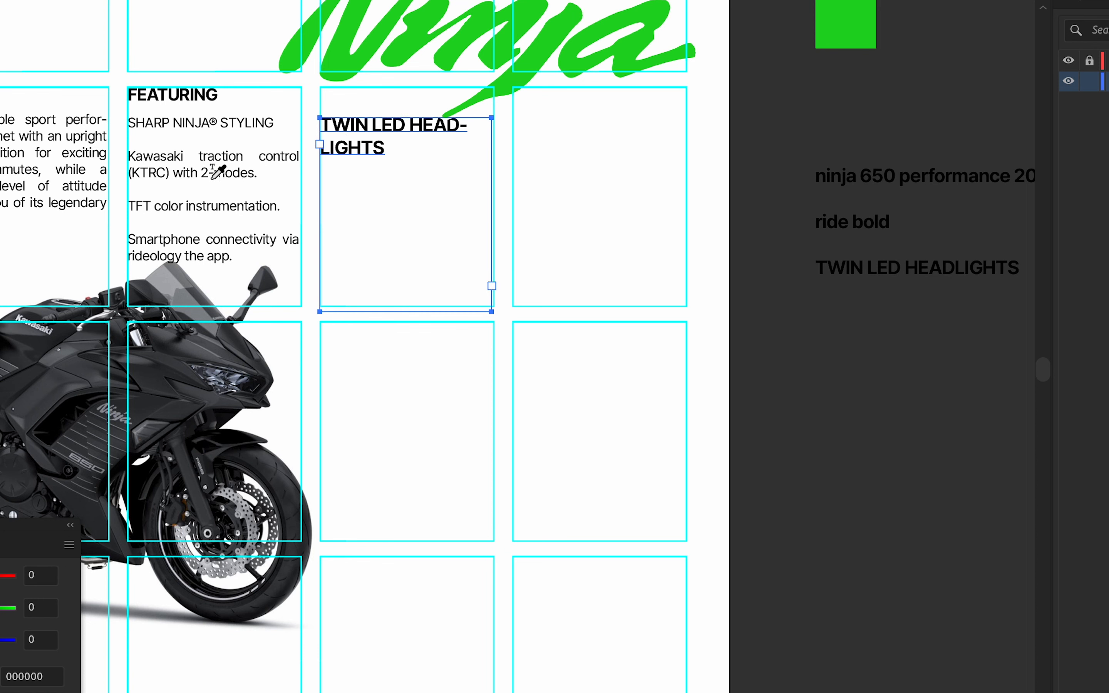
{"action": "left_click", "coordinate": [211, 168]}
{"action": "key", "text": "v"}
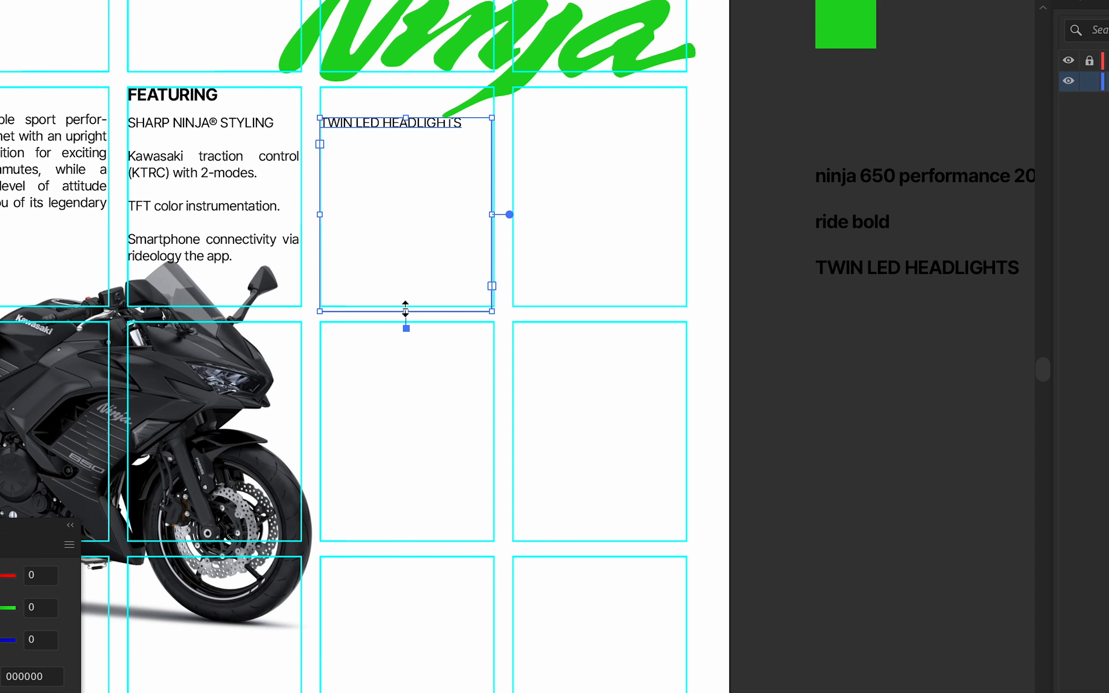
Shorten the TWIN LED HEADLIGHTS frame to about one line and move it off the artboard beside the notes.
{"action": "left_click_drag", "start_coordinate": [406, 312], "coordinate": [406, 147]}
{"action": "left_click", "coordinate": [551, 216]}
{"action": "scroll", "coordinate": [573, 250], "scroll_direction": "down", "scroll_amount": 2}
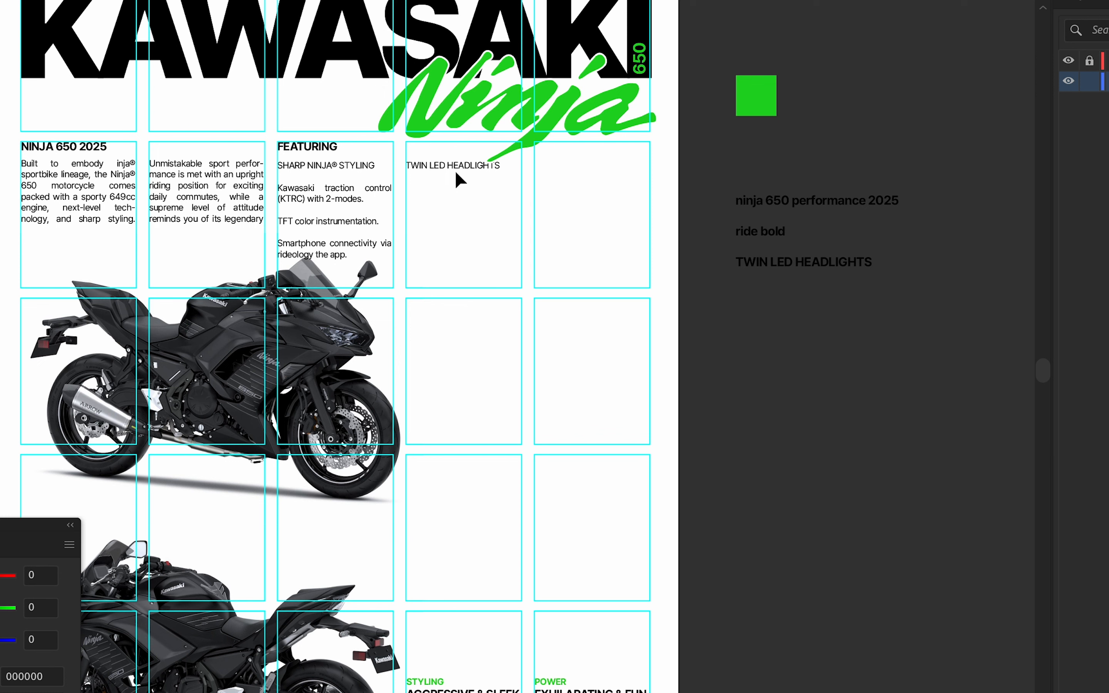
{"action": "left_click_drag", "start_coordinate": [544, 162], "coordinate": [739, 162]}
{"action": "left_click", "coordinate": [483, 205]}
{"action": "left_click", "coordinate": [673, 194]}
{"action": "left_click", "coordinate": [679, 216]}
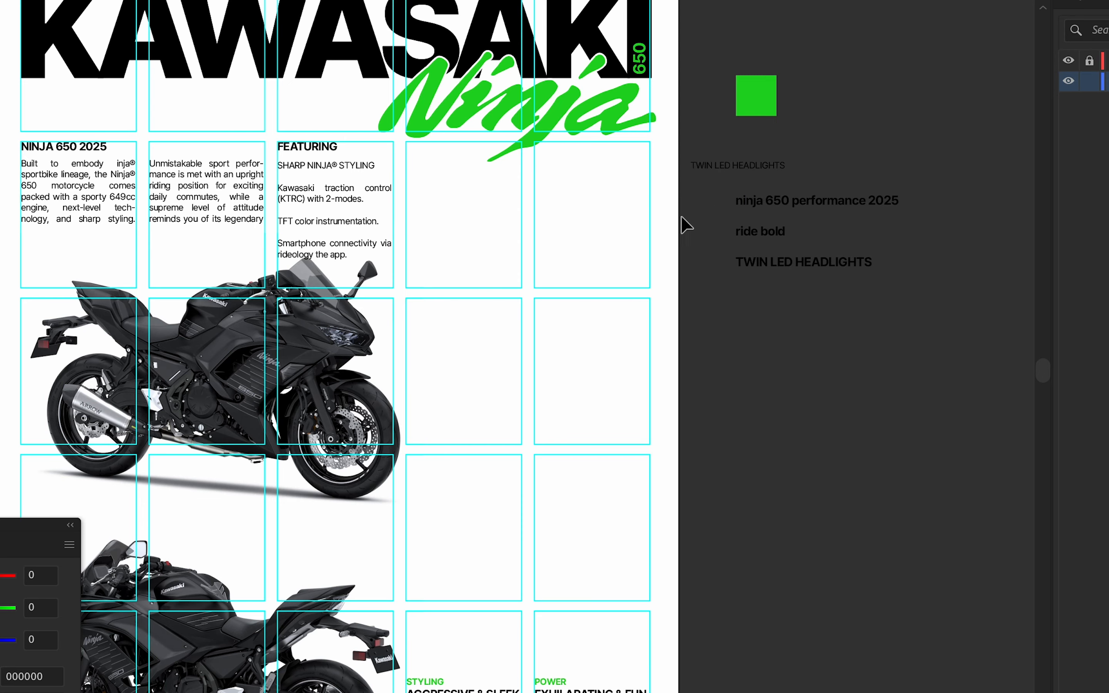
Review the whole poster layout against the grid.
{"action": "scroll", "coordinate": [457, 236], "scroll_direction": "down", "scroll_amount": 1}
{"action": "left_click_drag", "start_coordinate": [456, 236], "coordinate": [573, 232]}
{"action": "scroll", "coordinate": [797, 250], "scroll_direction": "up", "scroll_amount": 1}
{"action": "left_click", "coordinate": [786, 199]}
{"action": "left_click_drag", "start_coordinate": [796, 235], "coordinate": [781, 160]}
{"action": "scroll", "coordinate": [781, 160], "scroll_direction": "down", "scroll_amount": 1}
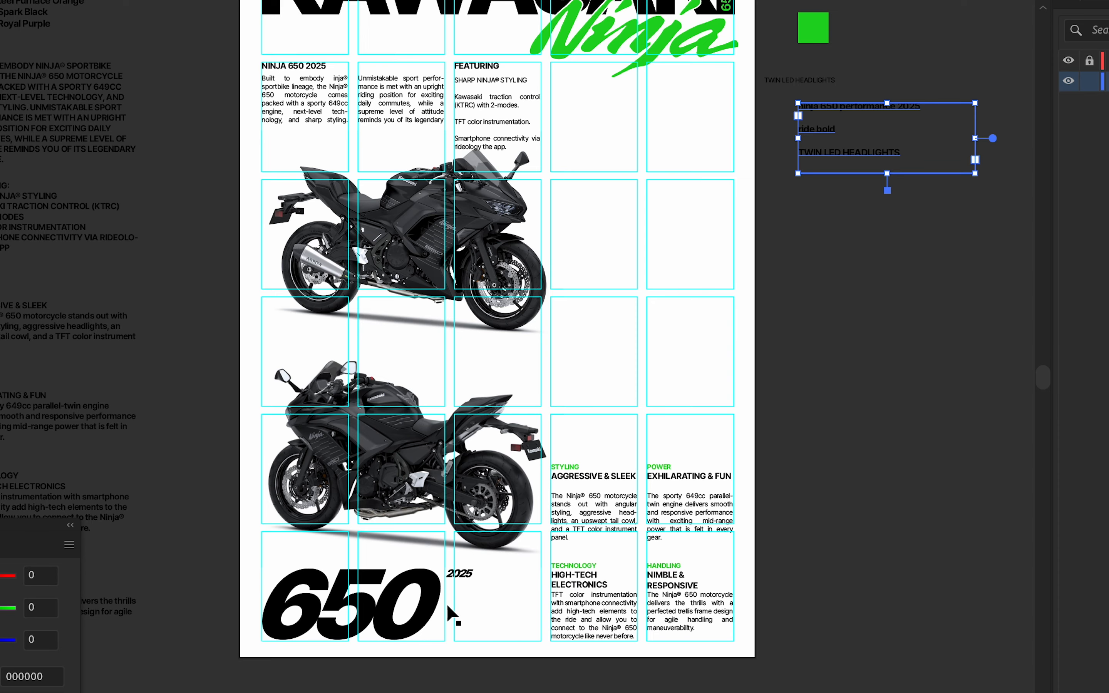
{"action": "scroll", "coordinate": [448, 606], "scroll_direction": "up", "scroll_amount": 1}
{"action": "left_click_drag", "start_coordinate": [449, 606], "coordinate": [303, 524]}
{"action": "scroll", "coordinate": [304, 524], "scroll_direction": "down", "scroll_amount": 2}
{"action": "left_click_drag", "start_coordinate": [615, 289], "coordinate": [656, 315]}
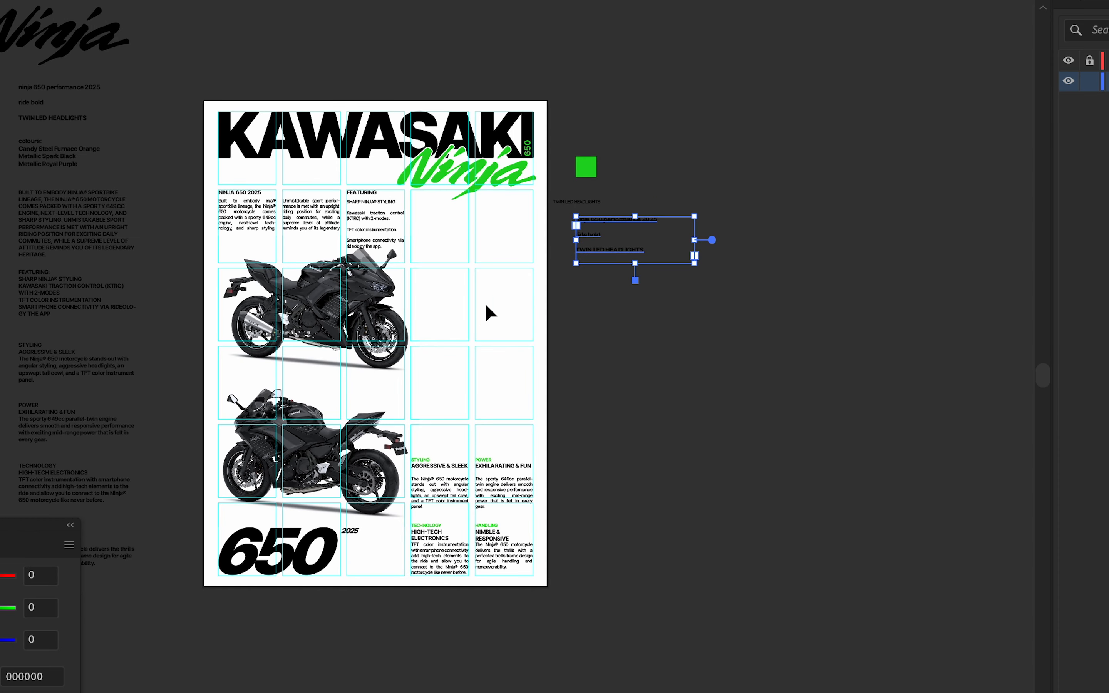
{"action": "left_click_drag", "start_coordinate": [530, 283], "coordinate": [661, 81]}
{"action": "scroll", "coordinate": [660, 82], "scroll_direction": "up", "scroll_amount": 1}
Hide the grid and move the STYLING and POWER labels with their headings down closer to their paragraphs.
{"action": "left_click", "coordinate": [1069, 63]}
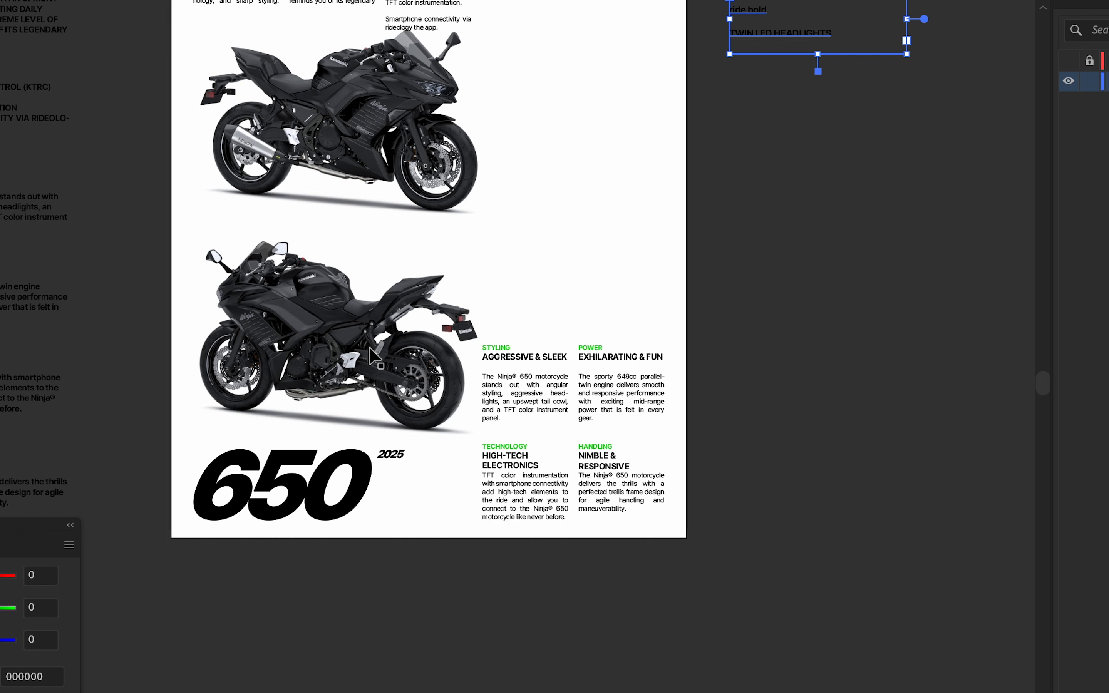
{"action": "scroll", "coordinate": [515, 371], "scroll_direction": "up", "scroll_amount": 1}
{"action": "left_click", "coordinate": [498, 350]}
{"action": "left_click", "coordinate": [497, 339], "text": "shift"}
{"action": "left_click", "coordinate": [619, 351], "text": "shift"}
{"action": "left_click_drag", "start_coordinate": [631, 338], "coordinate": [629, 362]}
Nudge the TECHNOLOGY and HANDLING labels with their headings slightly up from their paragraphs.
{"action": "left_click", "coordinate": [636, 493]}
{"action": "left_click", "coordinate": [507, 479], "text": "shift"}
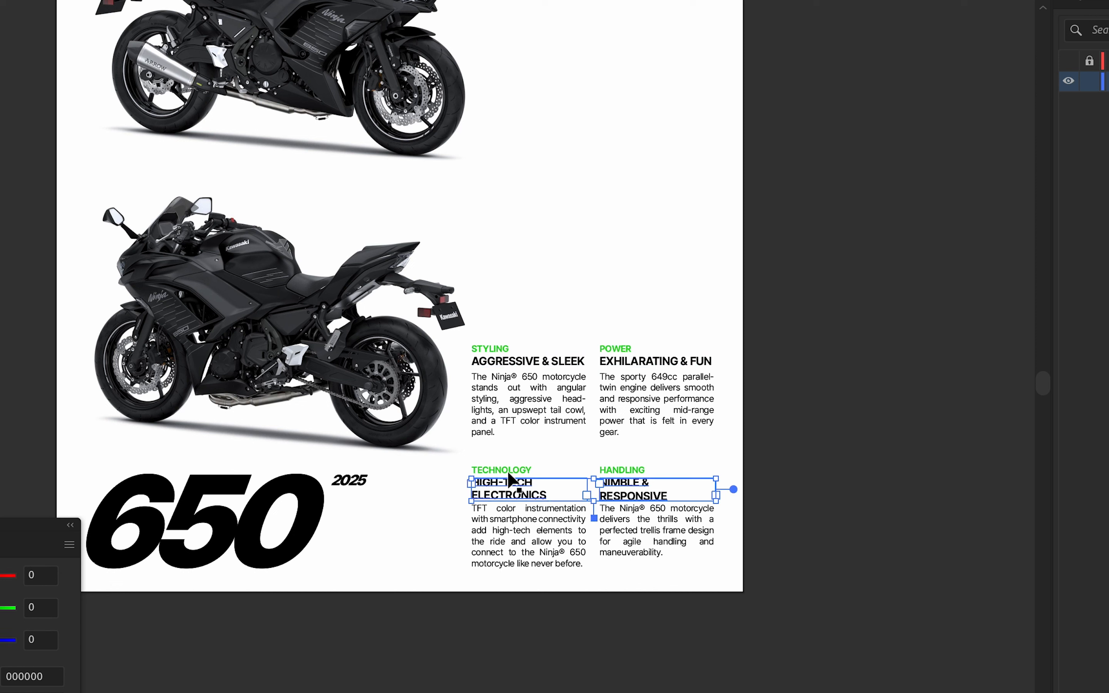
{"action": "left_click", "coordinate": [506, 470], "text": "shift"}
{"action": "left_click", "coordinate": [633, 467], "text": "shift"}
{"action": "key", "text": "Up"}
{"action": "key", "text": "Up"}
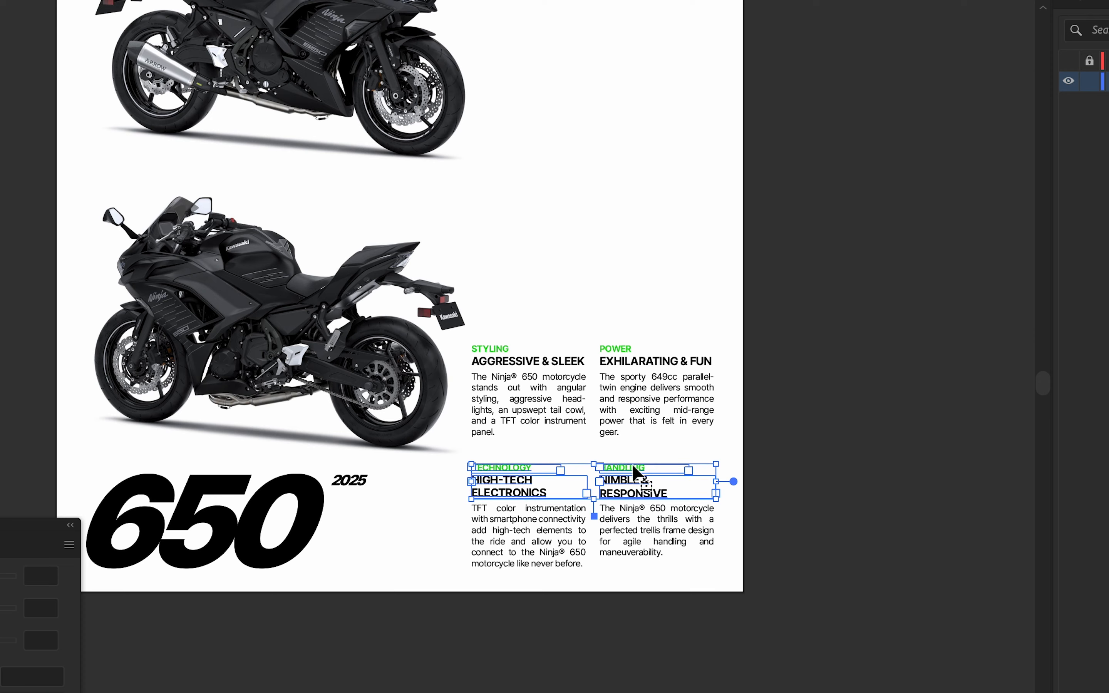
{"action": "left_click", "coordinate": [752, 508]}
Show the grid and duplicate the HIGH-TECH ELECTRONICS heading into the bottom cell of the third column.
{"action": "scroll", "coordinate": [751, 508], "scroll_direction": "down", "scroll_amount": 3}
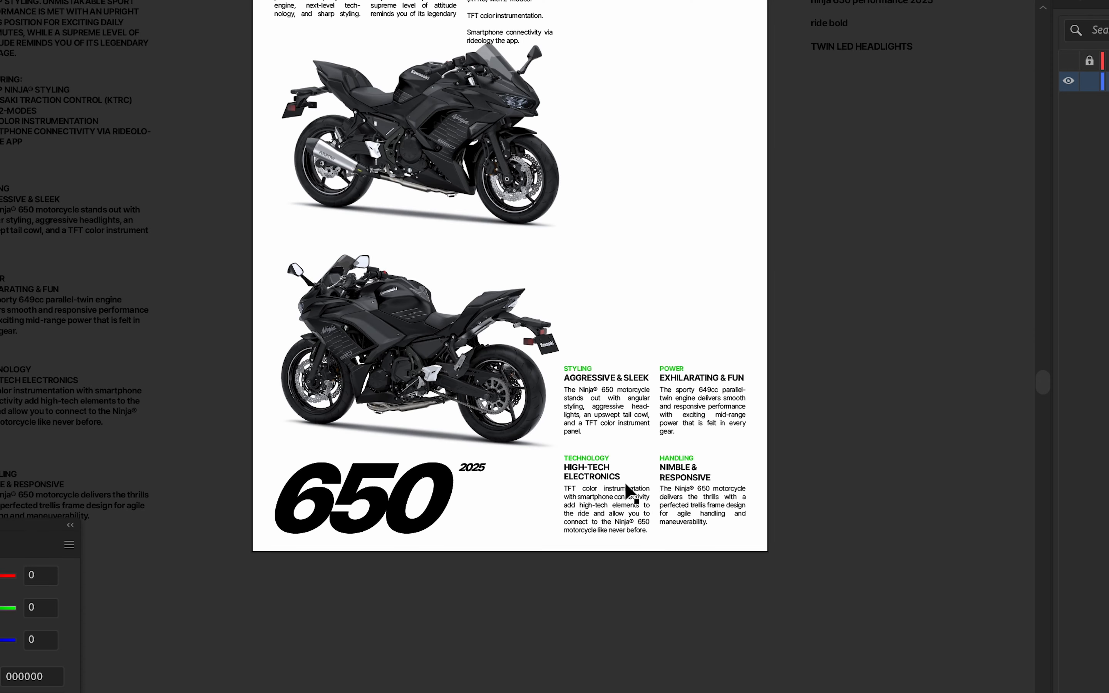
{"action": "scroll", "coordinate": [589, 474], "scroll_direction": "up", "scroll_amount": 3}
{"action": "scroll", "coordinate": [580, 464], "scroll_direction": "down", "scroll_amount": 2}
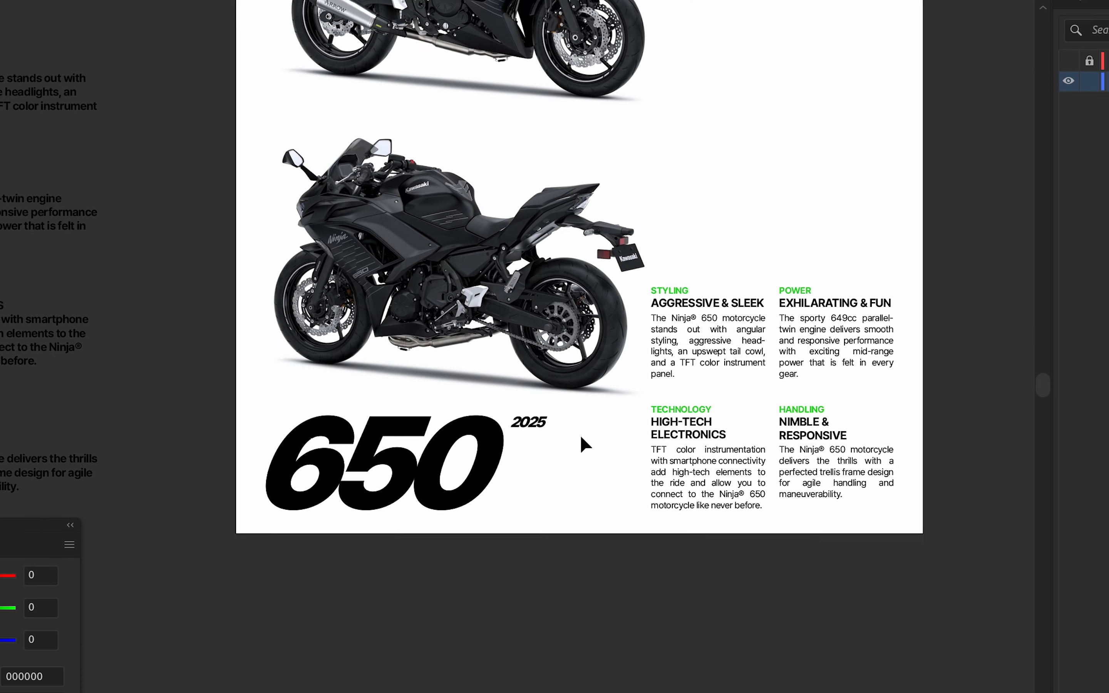
{"action": "scroll", "coordinate": [673, 463], "scroll_direction": "down", "scroll_amount": 1}
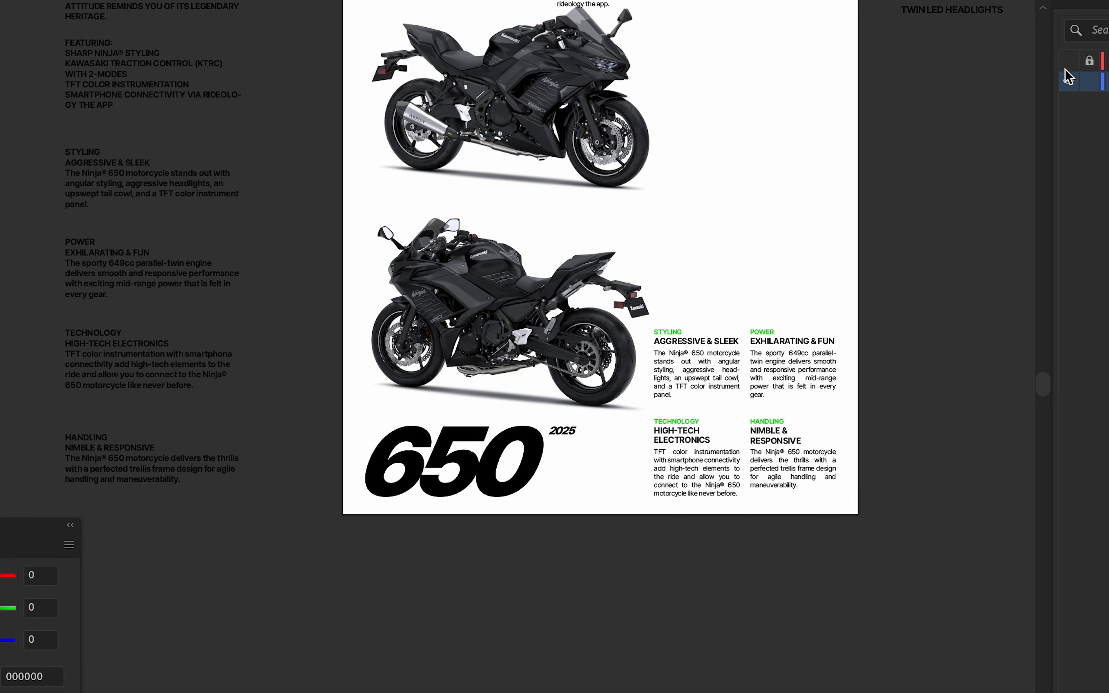
{"action": "scroll", "coordinate": [908, 218], "scroll_direction": "up", "scroll_amount": 5}
{"action": "scroll", "coordinate": [798, 256], "scroll_direction": "right", "scroll_amount": 5}
{"action": "left_click", "coordinate": [1069, 81]}
{"action": "scroll", "coordinate": [476, 577], "scroll_direction": "up", "scroll_amount": 2}
{"action": "scroll", "coordinate": [582, 428], "scroll_direction": "up", "scroll_amount": 2}
{"action": "left_click_drag", "start_coordinate": [691, 423], "coordinate": [499, 531]}
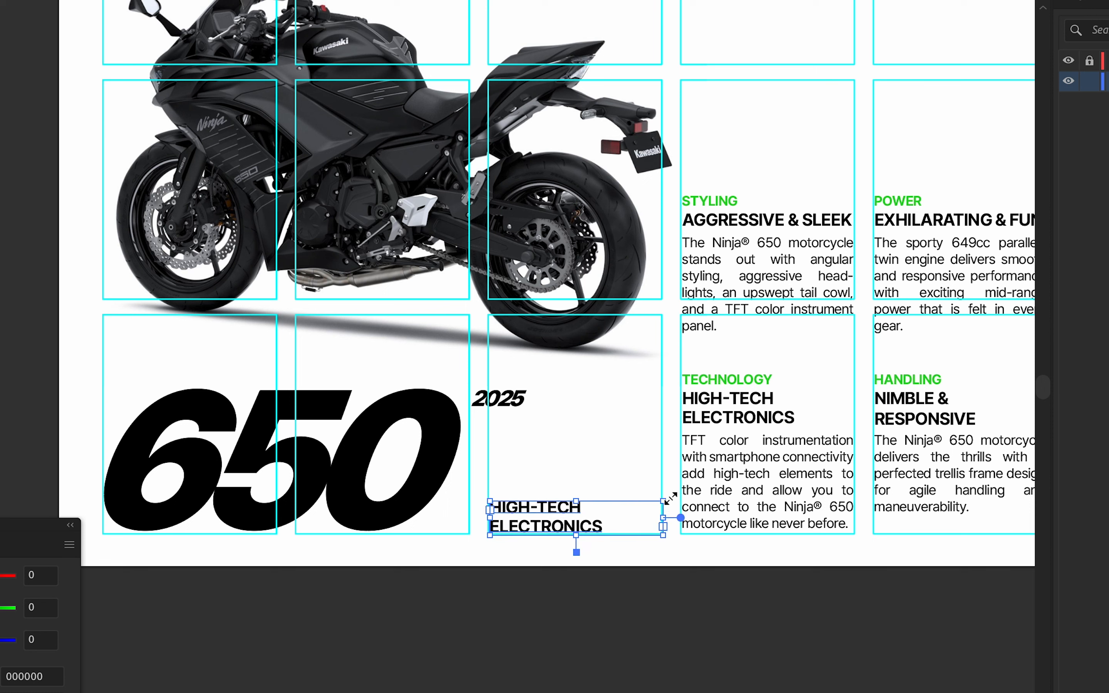
Make the duplicated heading's frame taller and replace its text with "ride bold".
{"action": "left_click_drag", "start_coordinate": [664, 502], "coordinate": [665, 480]}
{"action": "triple_click", "coordinate": [527, 498]}
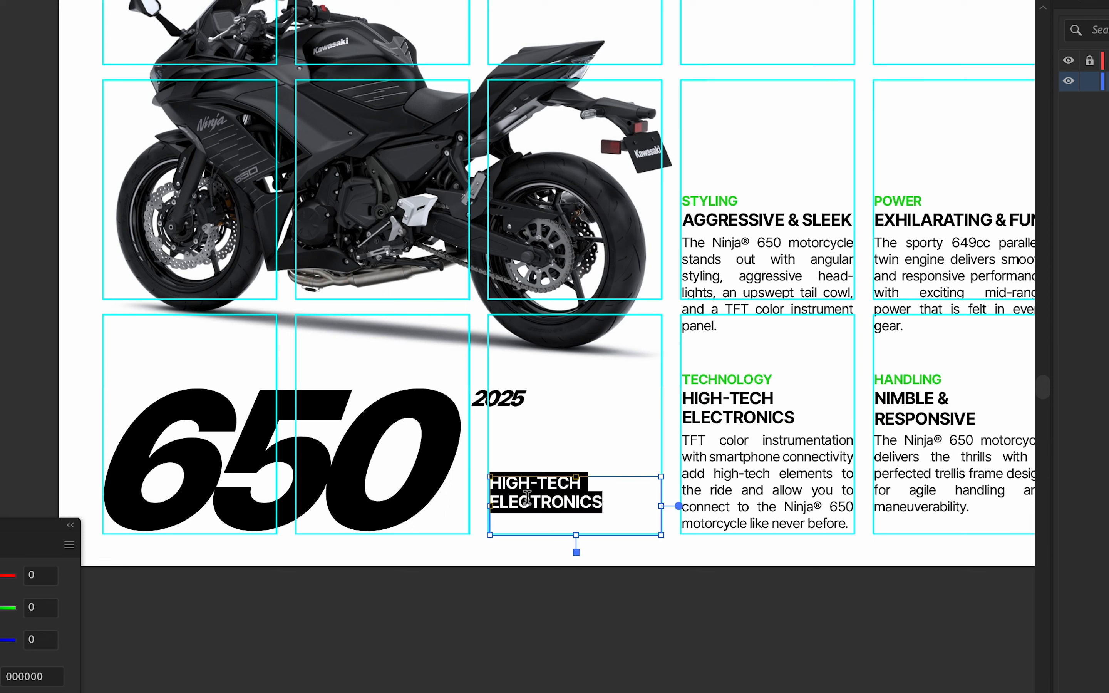
{"action": "type", "text": "ride bold"}
{"action": "key", "text": "Escape"}
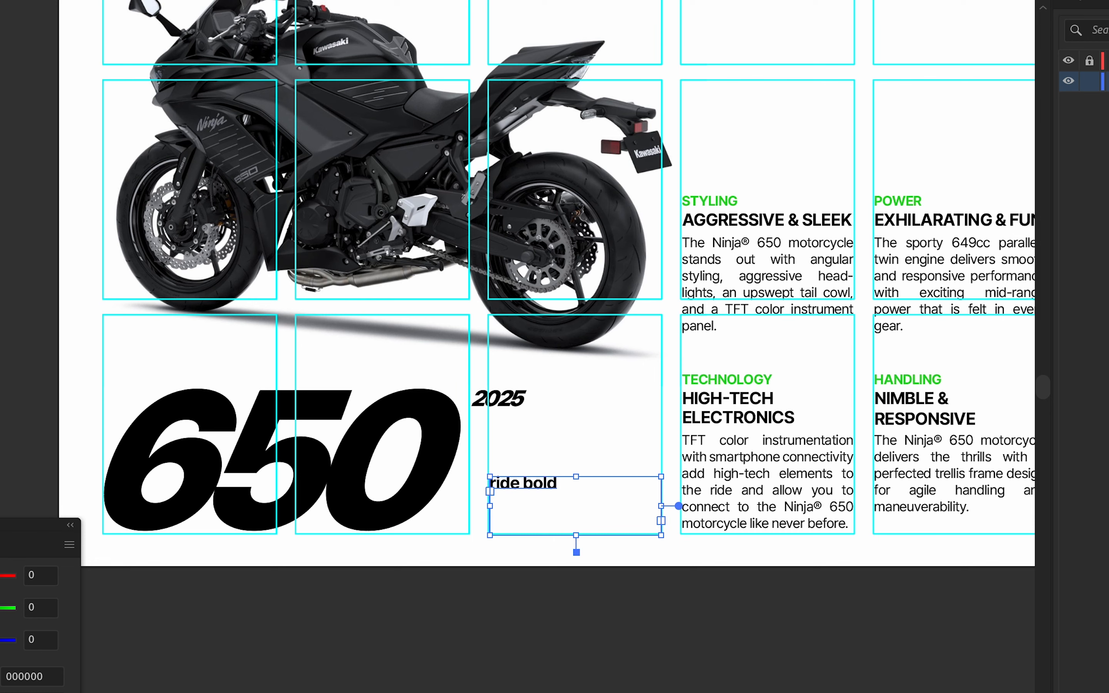
Format the "ride bold" text as uppercase, enlarged to nearly the column's width, in the Black weight.
{"action": "left_click", "coordinate": [160, 0]}
{"action": "mouse_move", "coordinate": [276, 216]}
{"action": "left_click", "coordinate": [477, 214]}
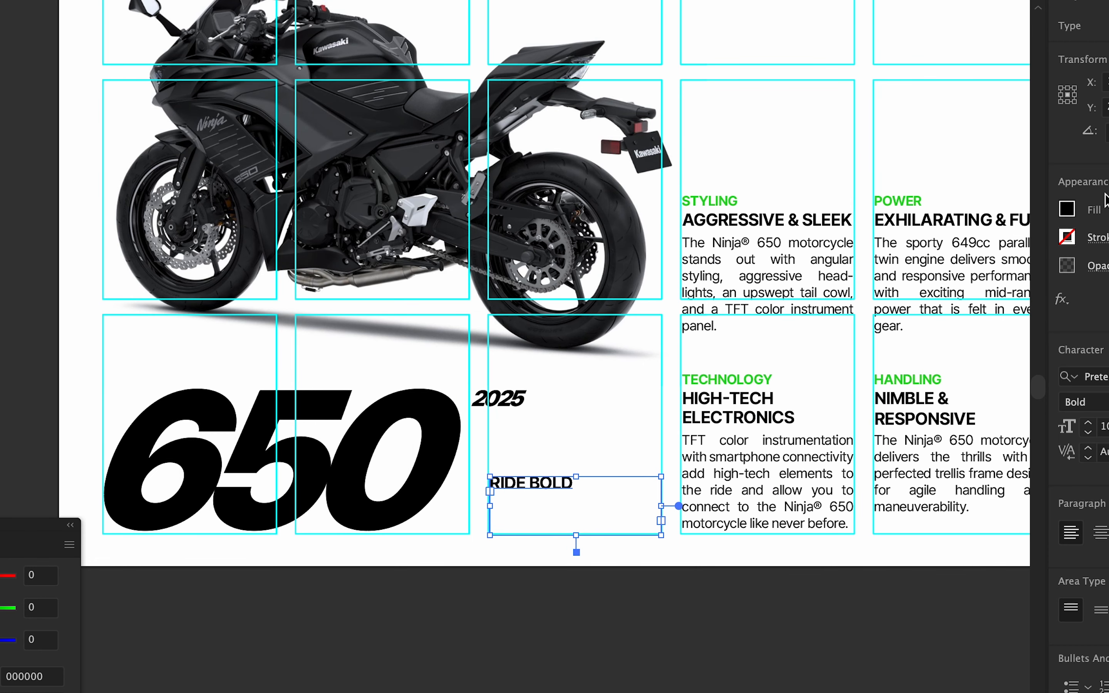
{"action": "scroll", "coordinate": [1107, 426], "scroll_direction": "up", "scroll_amount": 9}
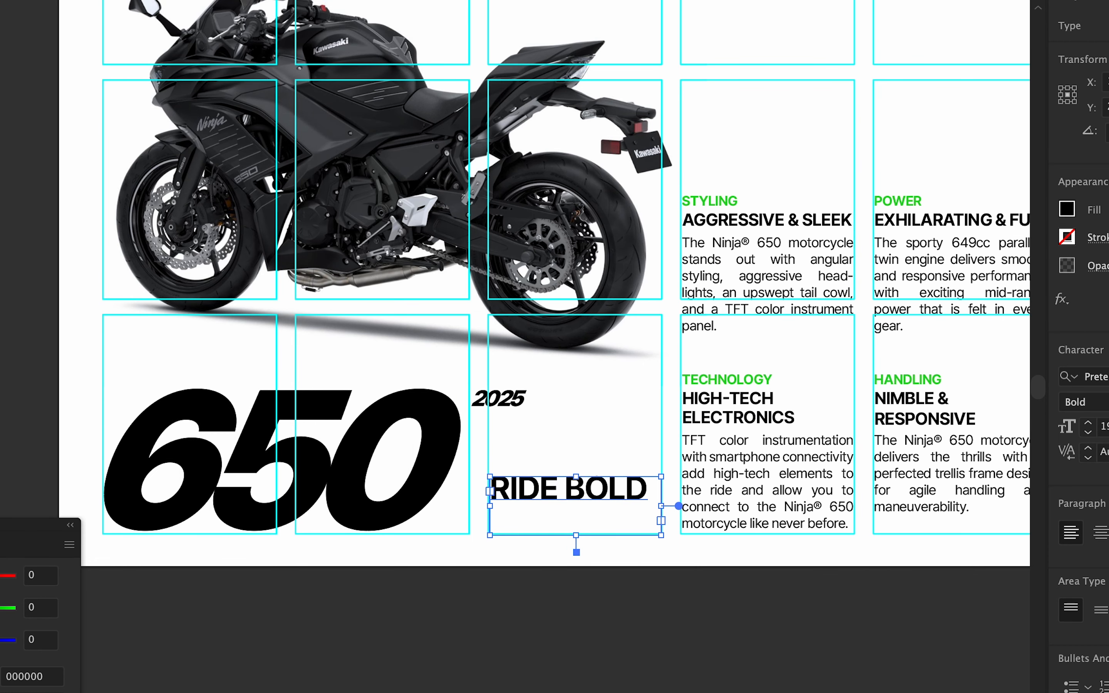
{"action": "left_click", "coordinate": [1090, 402]}
{"action": "left_click", "coordinate": [1088, 596]}
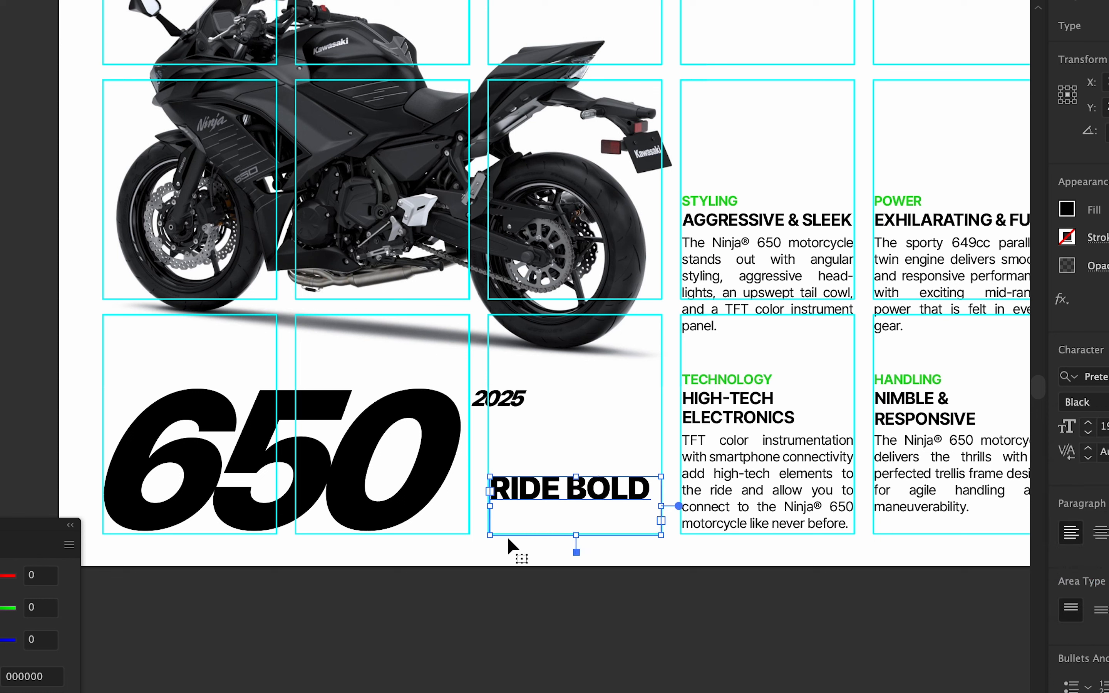
Place a copy of RIDE BOLD below the artboard and slant the original to match the 650 lettering.
{"action": "left_click_drag", "start_coordinate": [639, 496], "coordinate": [637, 659], "text": "alt"}
{"action": "left_click", "coordinate": [609, 491]}
{"action": "left_click", "coordinate": [1068, 37]}
{"action": "type", "text": "200"}
{"action": "key", "text": "Return"}
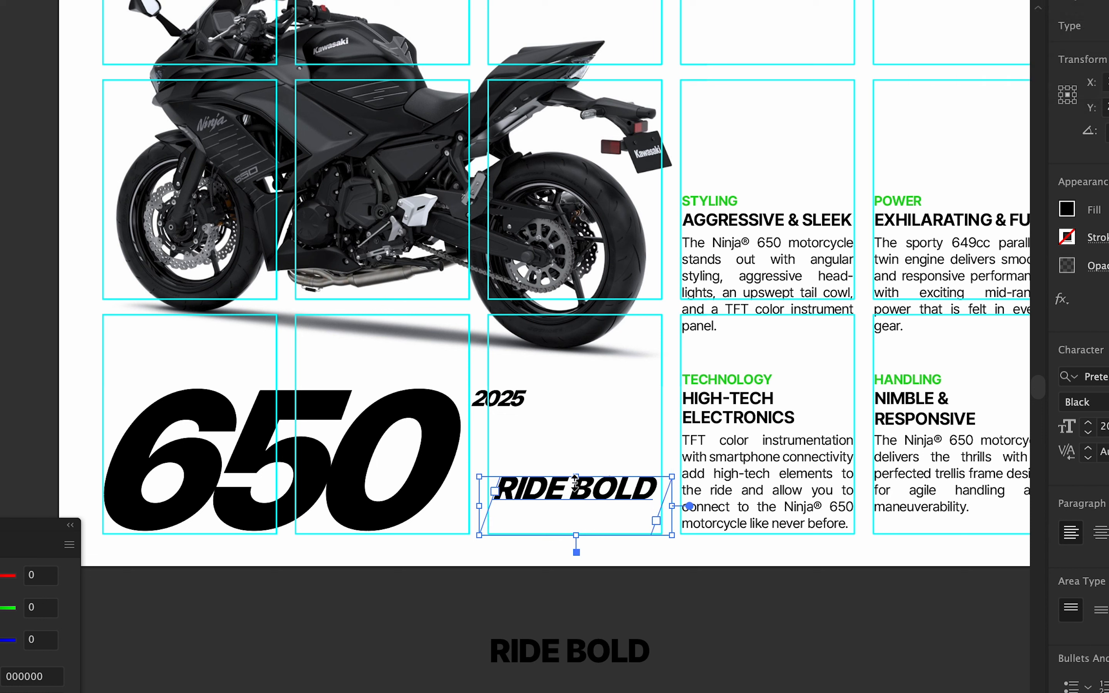
{"action": "left_click_drag", "start_coordinate": [576, 485], "coordinate": [601, 398]}
{"action": "key", "text": "super+z"}
{"action": "left_click", "coordinate": [646, 571]}
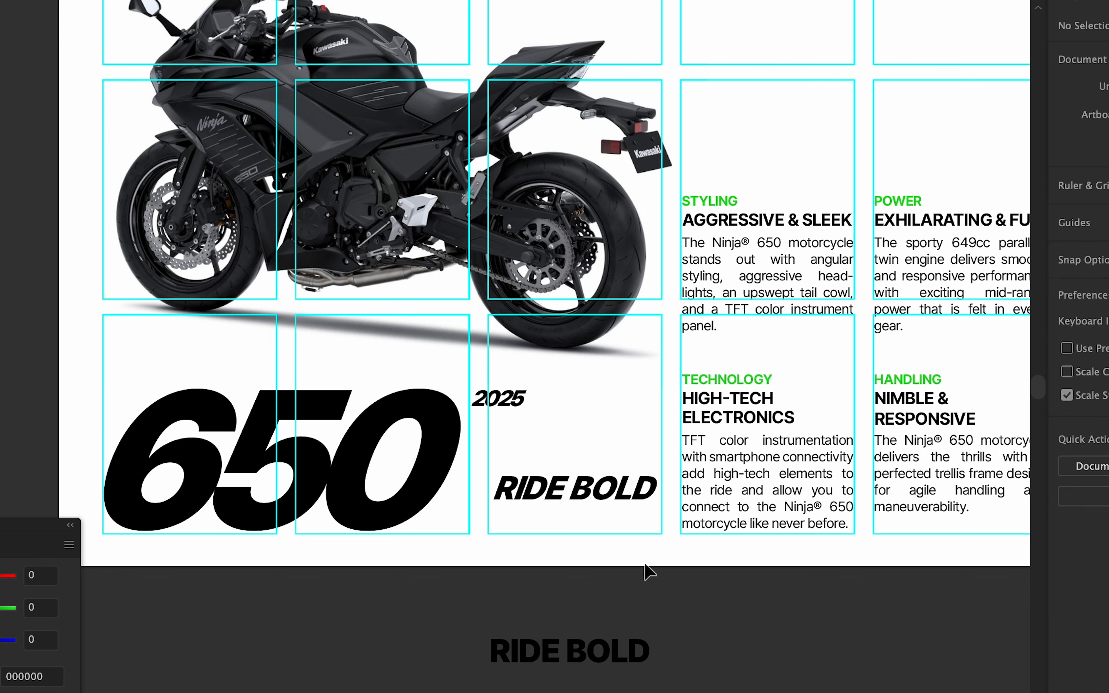
Move the slanted RIDE BOLD text down to the bottom edge of its grid cell and hide the grid.
{"action": "left_click_drag", "start_coordinate": [596, 479], "coordinate": [597, 513]}
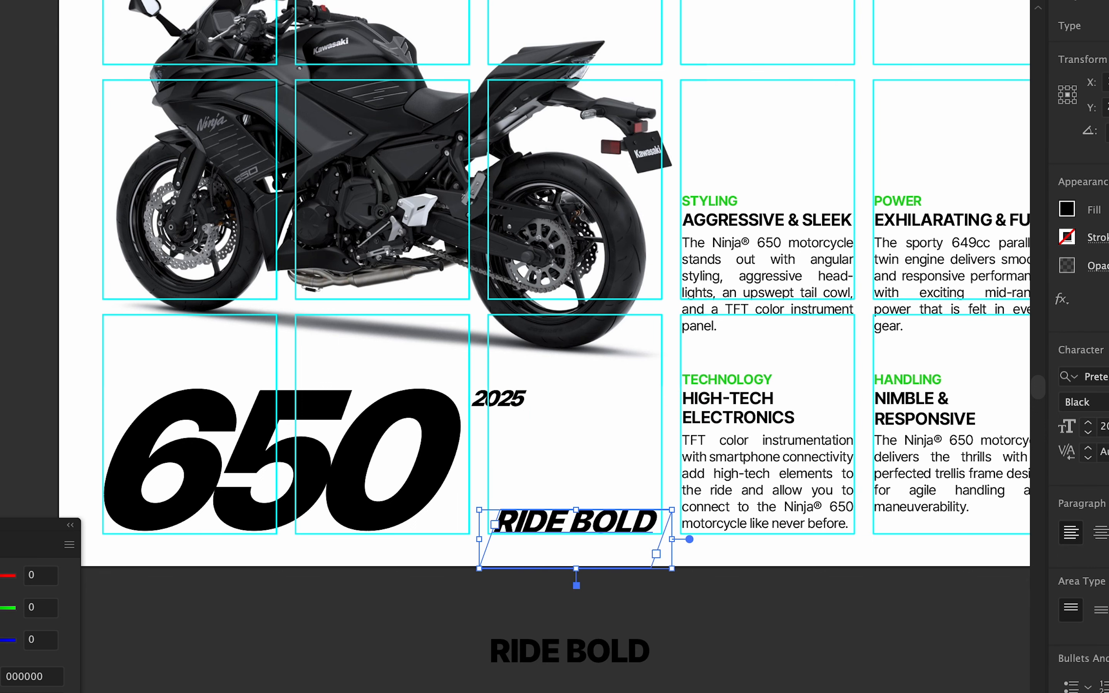
{"action": "left_click", "coordinate": [1107, 2]}
{"action": "left_click", "coordinate": [1069, 61]}
{"action": "left_click", "coordinate": [814, 582]}
{"action": "scroll", "coordinate": [813, 581], "scroll_direction": "down", "scroll_amount": 1}
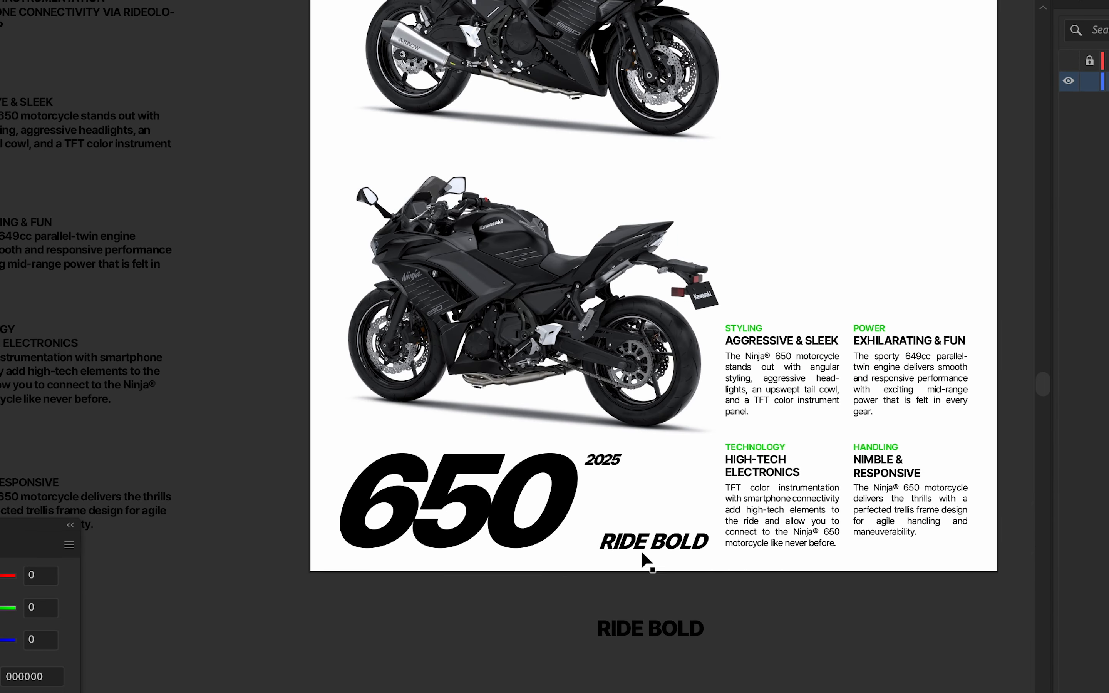
Align the 2025 label with the third grid column's edge and shift the large 650 slightly to the right.
{"action": "left_click", "coordinate": [1068, 61]}
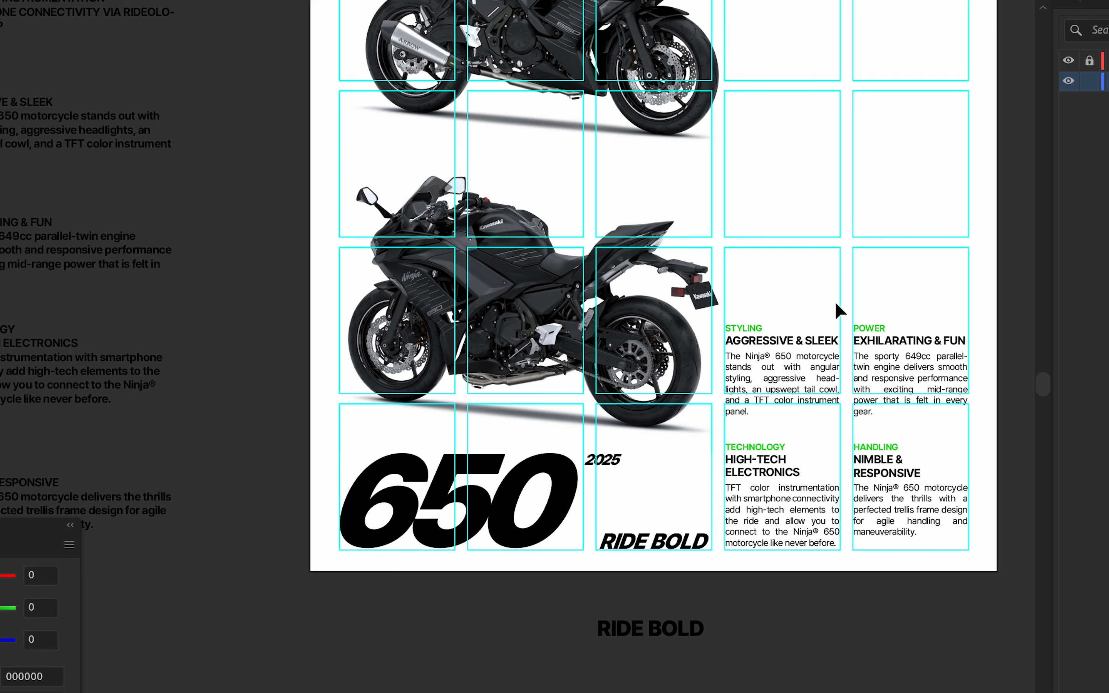
{"action": "scroll", "coordinate": [624, 475], "scroll_direction": "up", "scroll_amount": 3}
{"action": "left_click", "coordinate": [617, 450]}
{"action": "scroll", "coordinate": [641, 486], "scroll_direction": "down", "scroll_amount": 1}
{"action": "left_click_drag", "start_coordinate": [653, 459], "coordinate": [722, 410]}
{"action": "left_click_drag", "start_coordinate": [579, 485], "coordinate": [587, 485]}
{"action": "left_click", "coordinate": [1068, 67]}
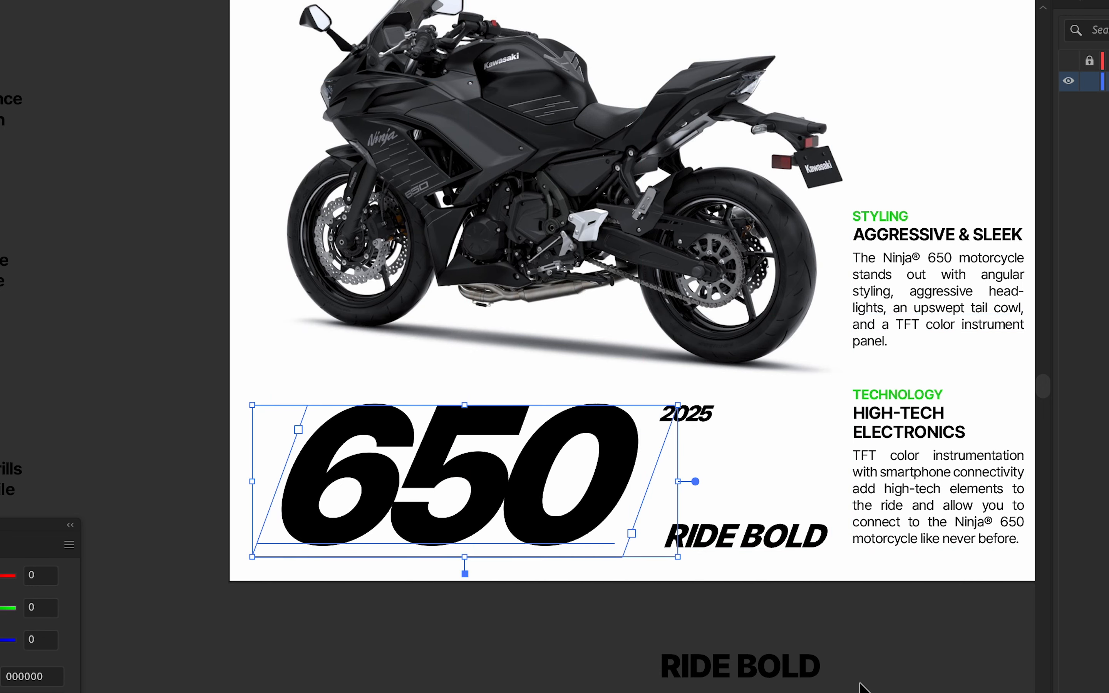
{"action": "scroll", "coordinate": [873, 595], "scroll_direction": "down", "scroll_amount": 3}
{"action": "left_click", "coordinate": [798, 565]}
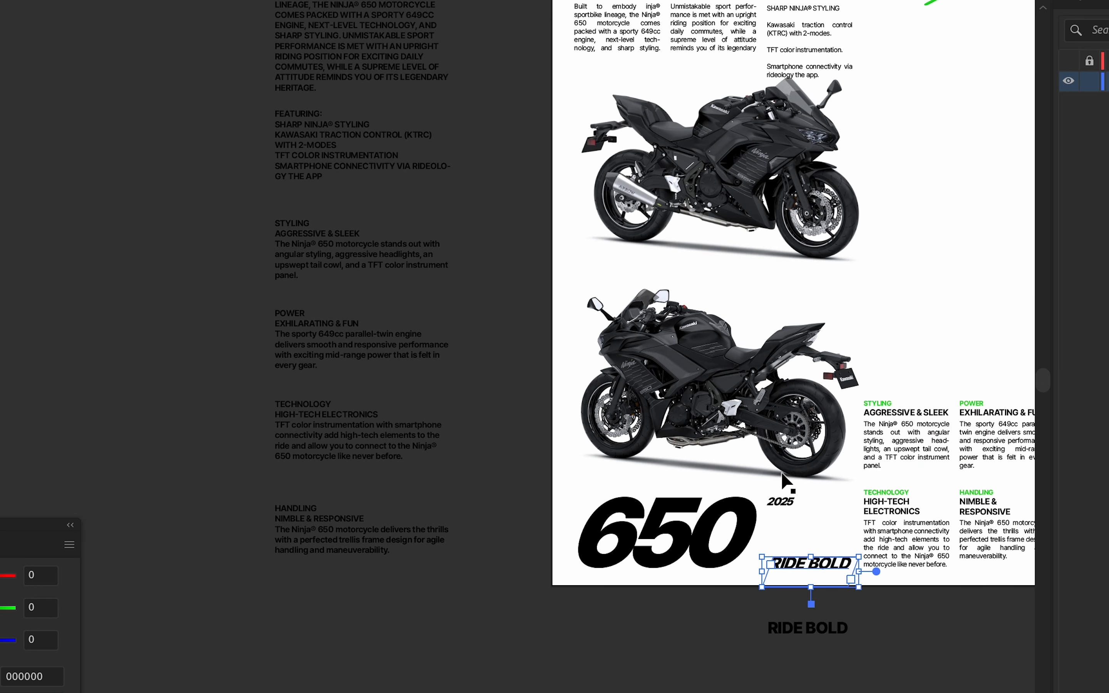
{"action": "left_click", "coordinate": [784, 500], "text": "shift"}
{"action": "scroll", "coordinate": [783, 499], "scroll_direction": "right", "scroll_amount": 5}
{"action": "scroll", "coordinate": [783, 499], "scroll_direction": "down", "scroll_amount": 2}
{"action": "left_click", "coordinate": [1086, 2]}
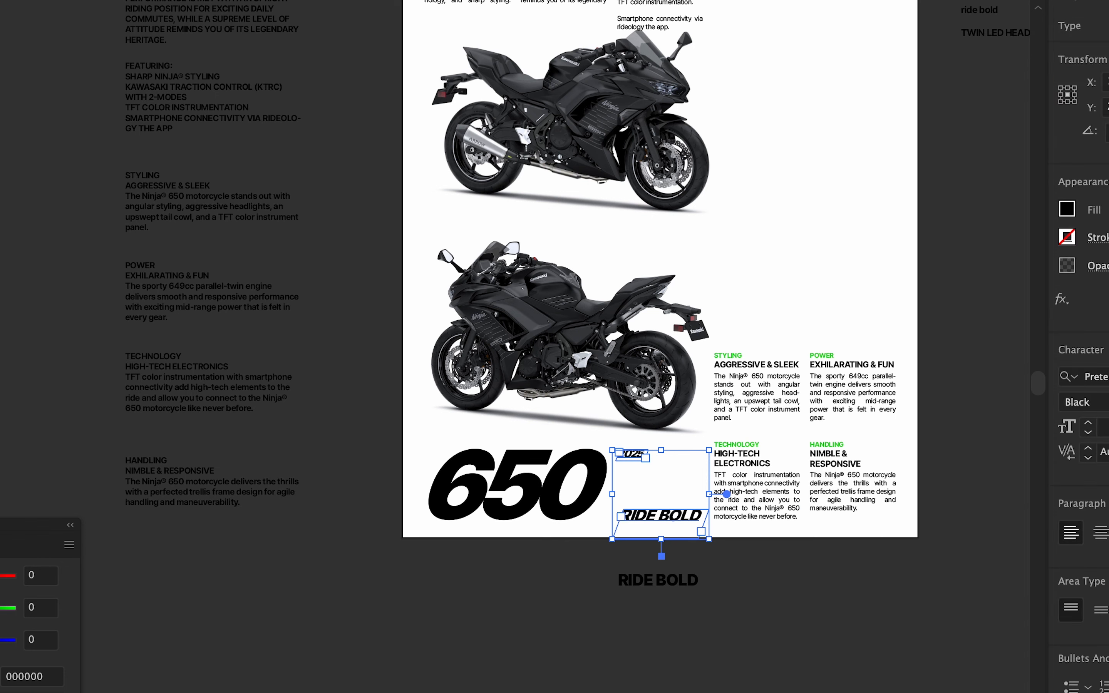
{"action": "left_click", "coordinate": [823, 653]}
{"action": "scroll", "coordinate": [702, 523], "scroll_direction": "up", "scroll_amount": 1}
{"action": "left_click", "coordinate": [695, 513]}
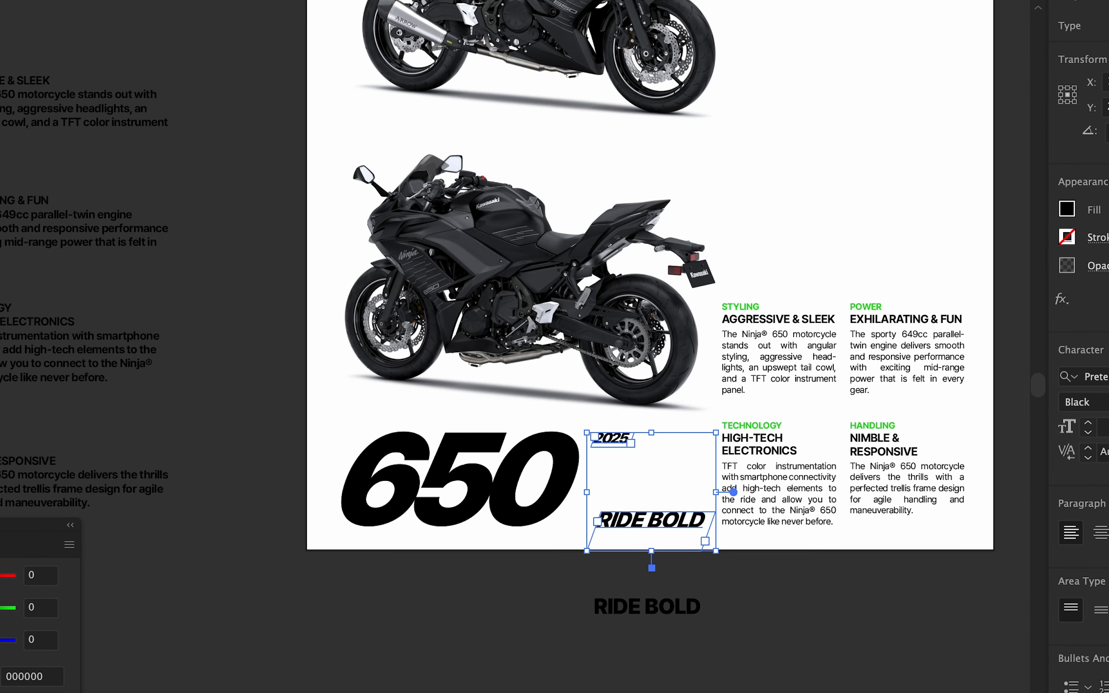
Nudge the slanted RIDE BOLD text left to the third column's edge with the grid shown, and hide the grid.
{"action": "left_click", "coordinate": [1107, 2]}
{"action": "left_click", "coordinate": [1068, 62]}
{"action": "left_click", "coordinate": [857, 558]}
{"action": "scroll", "coordinate": [577, 533], "scroll_direction": "up", "scroll_amount": 3}
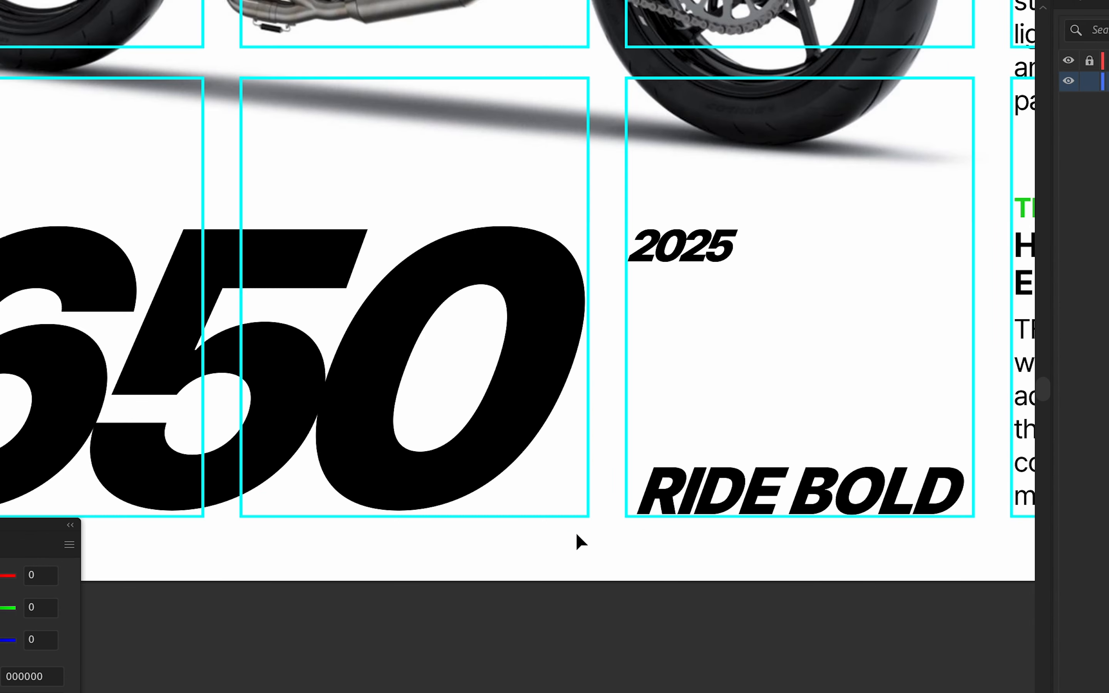
{"action": "left_click_drag", "start_coordinate": [770, 504], "coordinate": [759, 502]}
{"action": "left_click", "coordinate": [1069, 62]}
{"action": "left_click", "coordinate": [908, 322]}
Delete the slanted RIDE BOLD text from the poster.
{"action": "scroll", "coordinate": [725, 400], "scroll_direction": "down", "scroll_amount": 5}
{"action": "scroll", "coordinate": [779, 467], "scroll_direction": "up", "scroll_amount": 1}
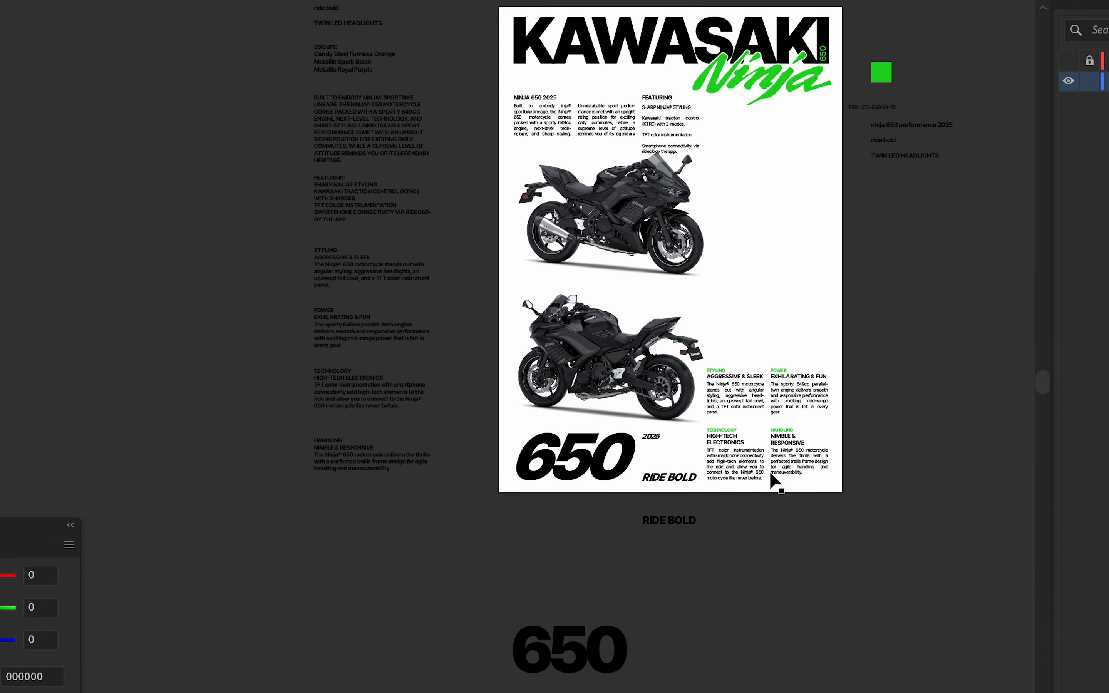
{"action": "scroll", "coordinate": [692, 495], "scroll_direction": "up", "scroll_amount": 1}
{"action": "left_click", "coordinate": [692, 498]}
{"action": "key", "text": "Delete"}
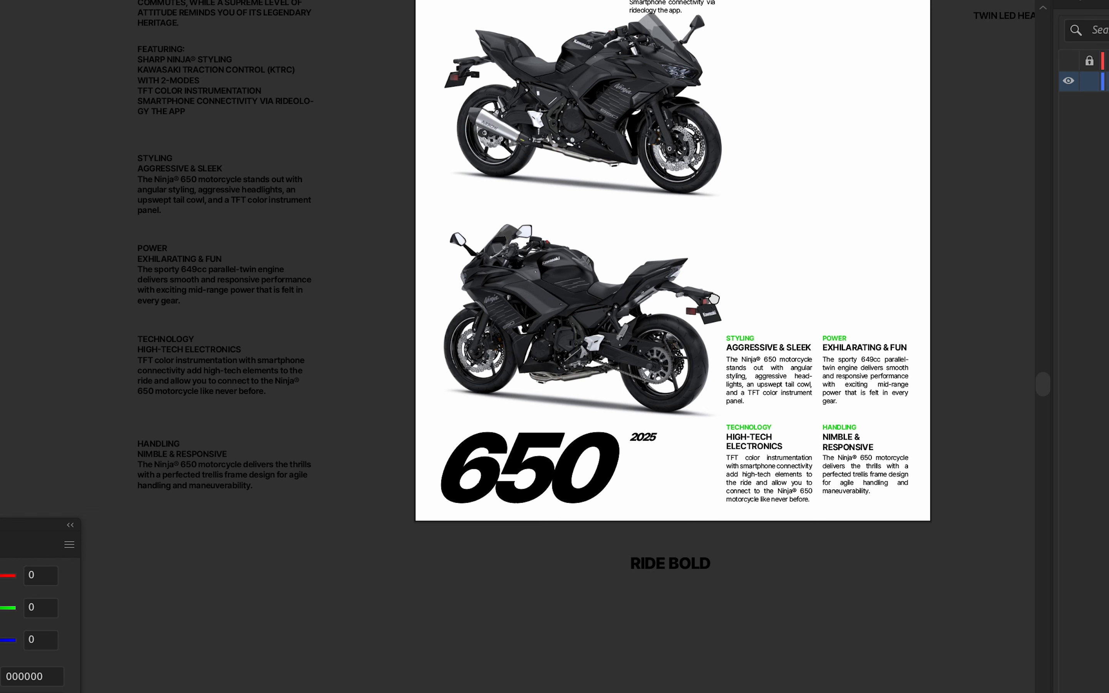
{"action": "scroll", "coordinate": [723, 308], "scroll_direction": "up", "scroll_amount": 3}
{"action": "left_click_drag", "start_coordinate": [878, 288], "coordinate": [851, 307]}
{"action": "left_click_drag", "start_coordinate": [584, 386], "coordinate": [554, 430]}
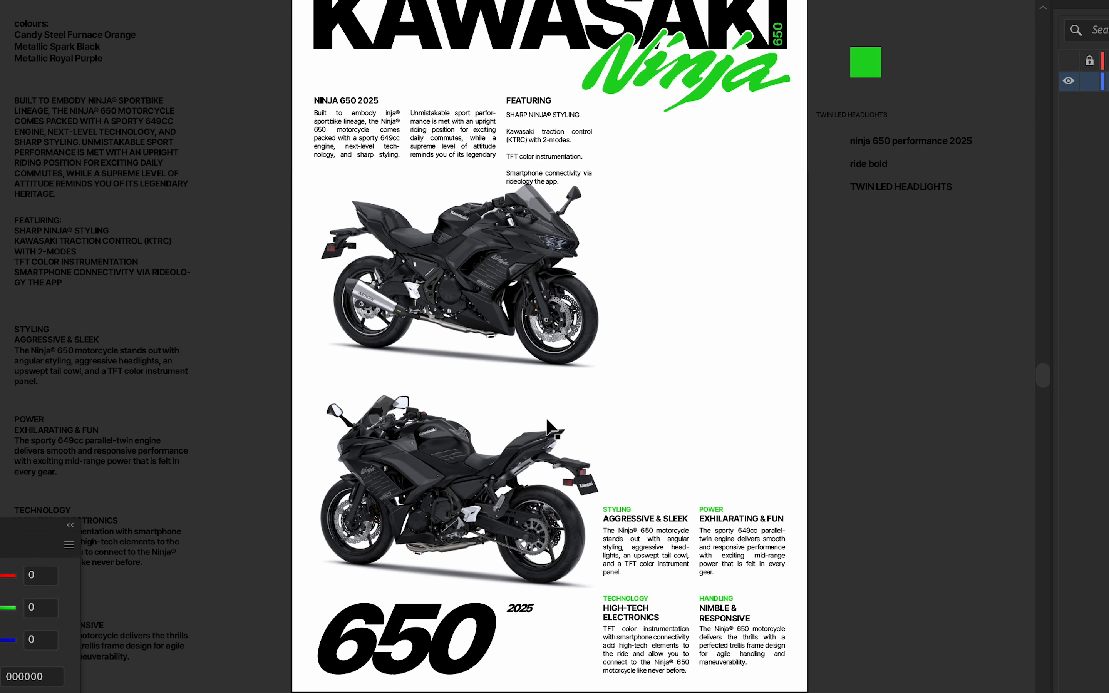
{"action": "left_click_drag", "start_coordinate": [531, 285], "coordinate": [466, 341]}
{"action": "key", "text": "ctrl+z"}
{"action": "scroll", "coordinate": [463, 342], "scroll_direction": "up", "scroll_amount": 3}
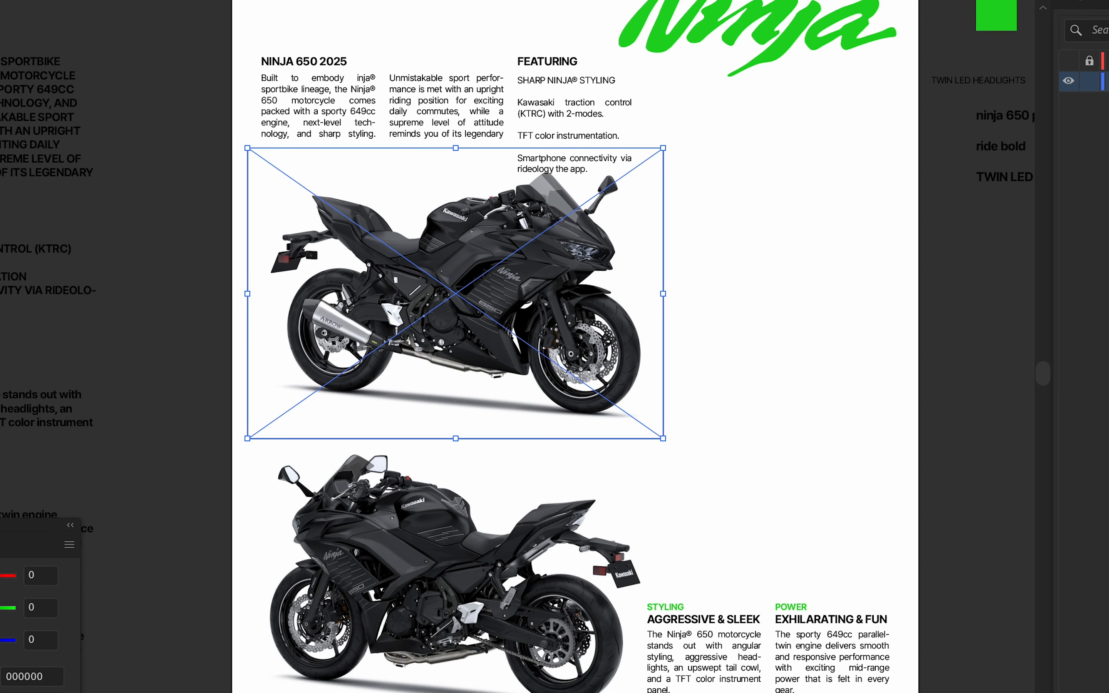
Switch to Finder, open the ninja side_files folder and preview the black Ninja 650 image that shows the bike's rear.
{"action": "key", "text": "super+Tab"}
{"action": "left_click", "coordinate": [839, 382]}
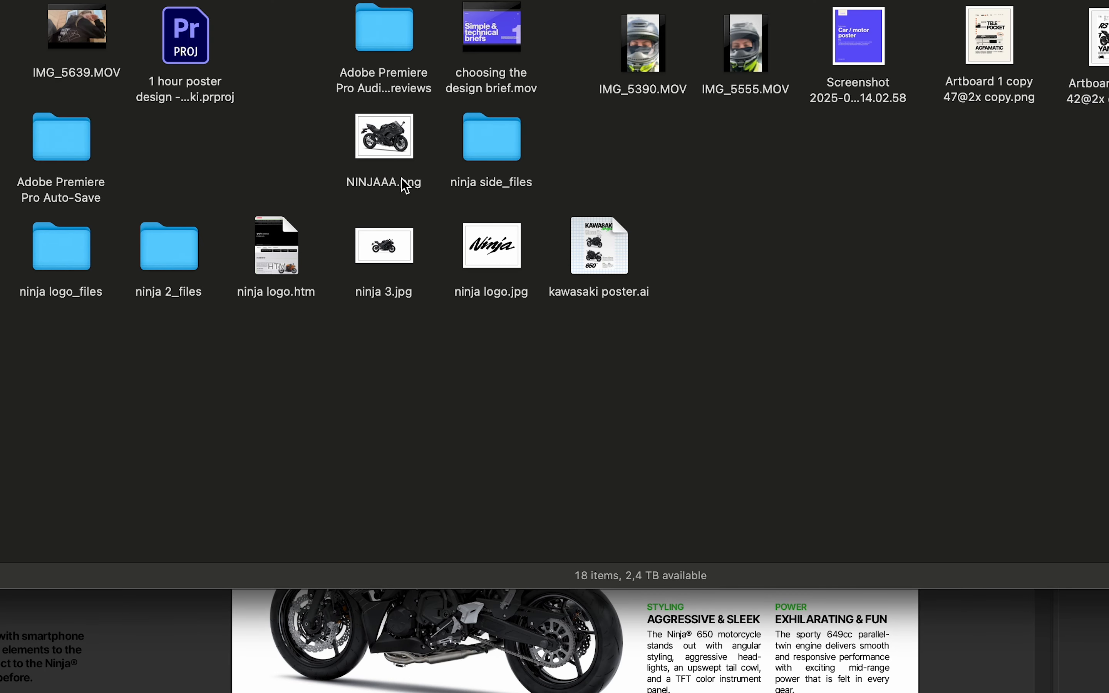
{"action": "left_click", "coordinate": [402, 129]}
{"action": "key", "text": "super+Tab"}
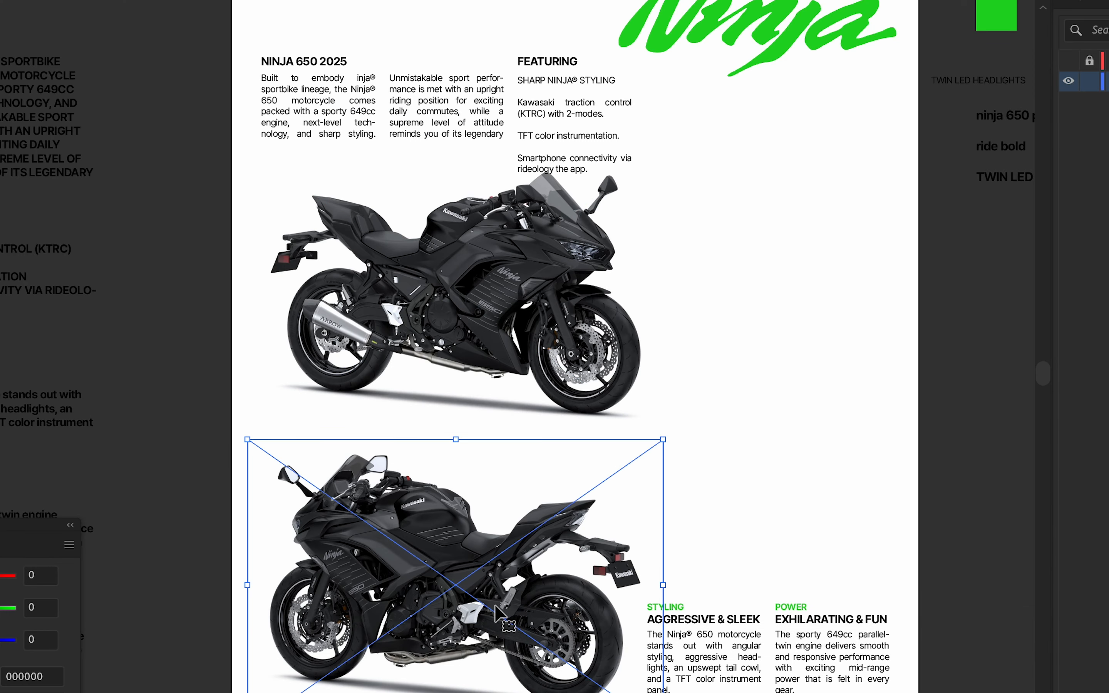
{"action": "key", "text": "super+Tab"}
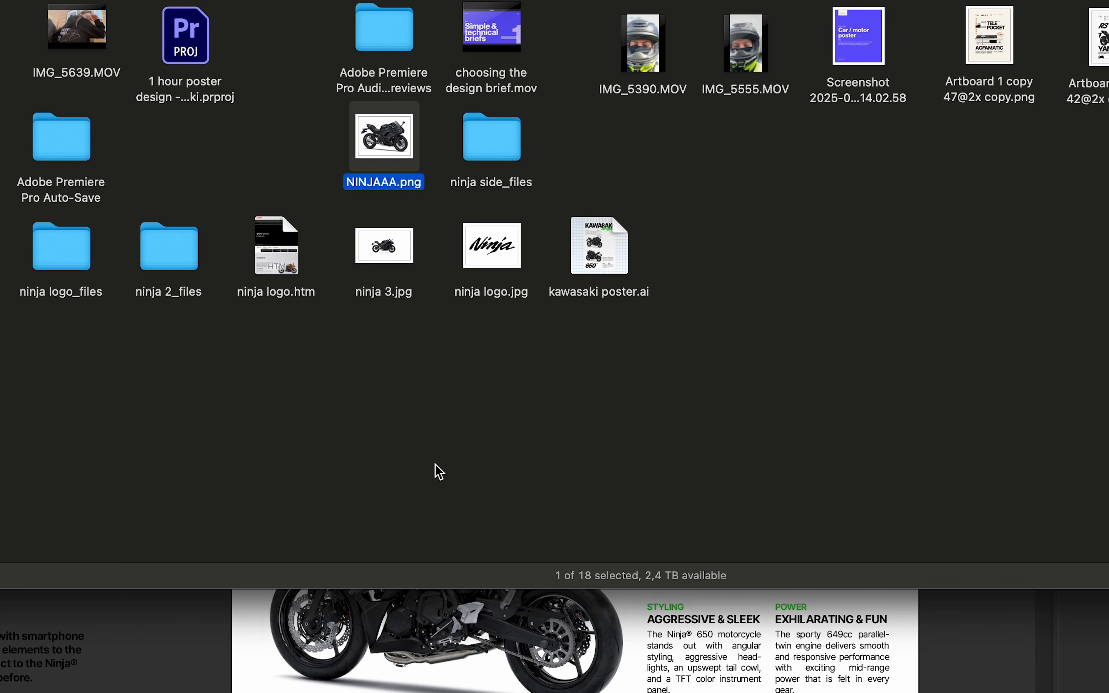
{"action": "double_click", "coordinate": [486, 136]}
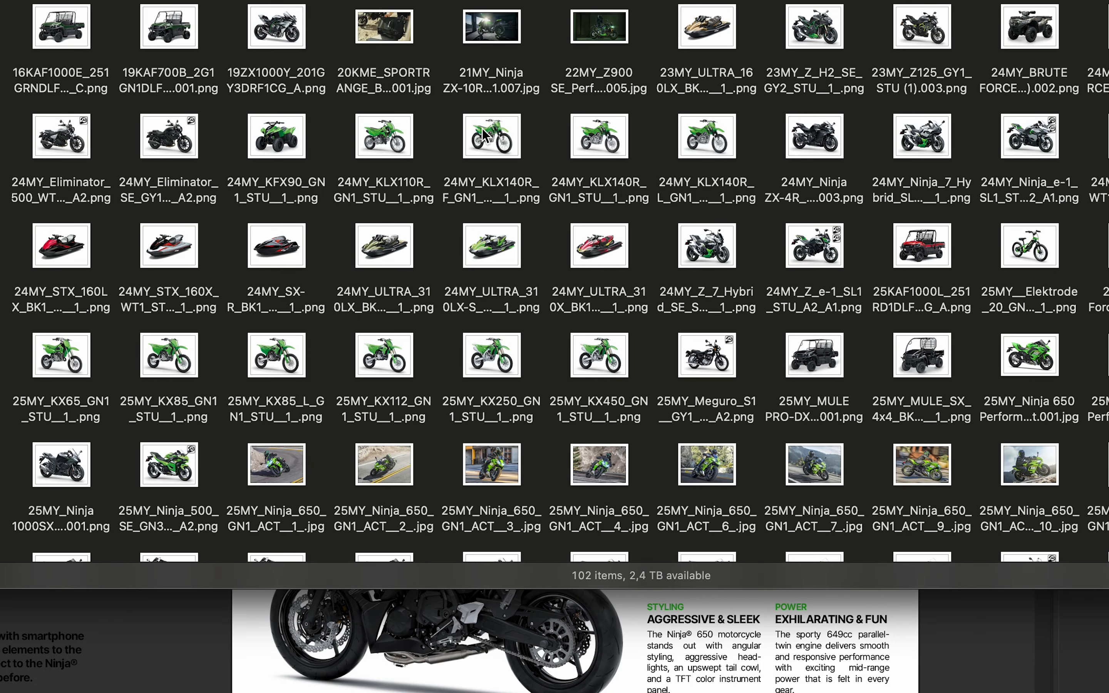
{"action": "left_click", "coordinate": [1107, 360]}
{"action": "key", "text": "space"}
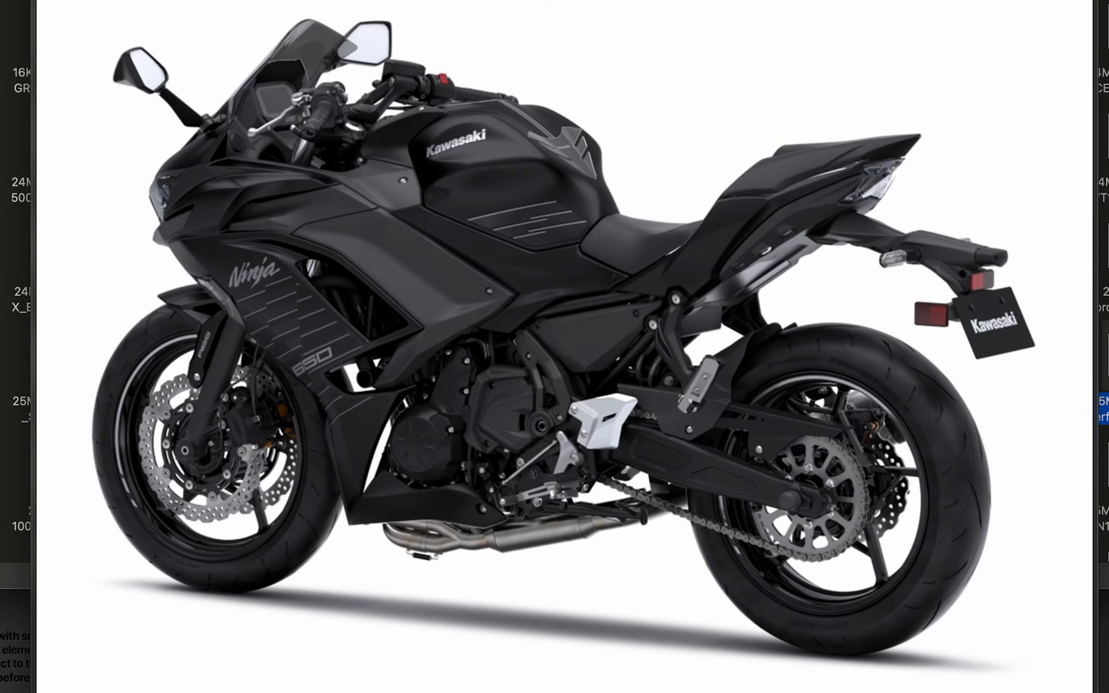
{"action": "key", "text": "space"}
{"action": "scroll", "coordinate": [547, 473], "scroll_direction": "down", "scroll_amount": 2}
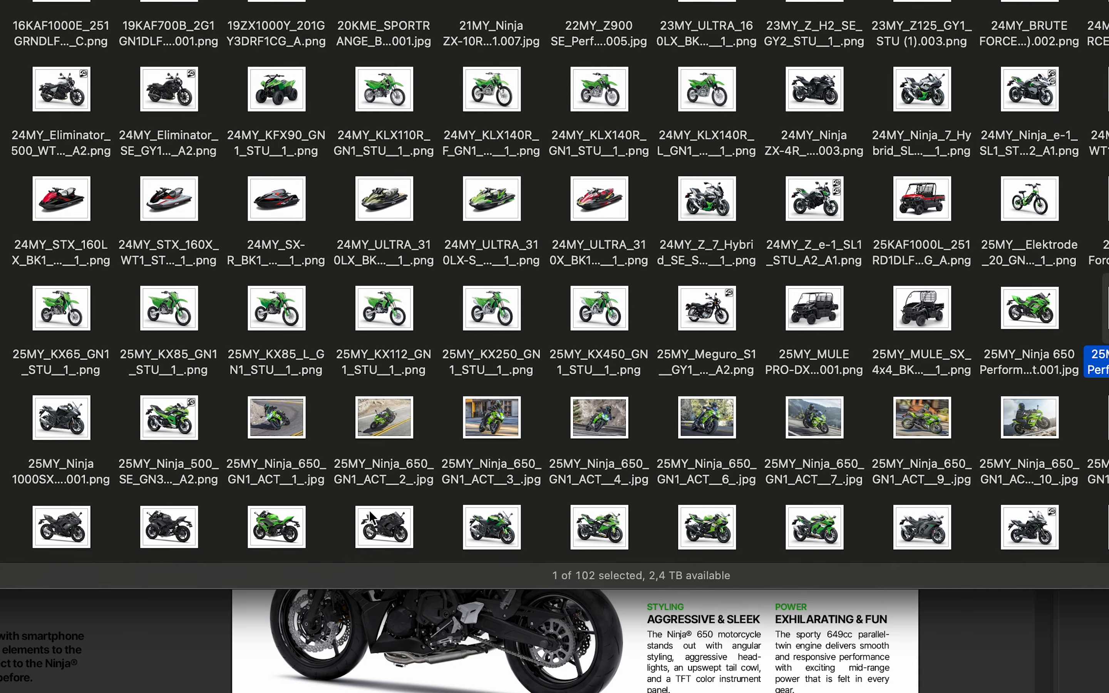
Preview the matching black Ninja 650 image and open both motorcycle images together in Adobe Photoshop 2021.
{"action": "left_click", "coordinate": [384, 527]}
{"action": "key", "text": "space"}
{"action": "key", "text": "space"}
{"action": "left_click", "coordinate": [1107, 316], "text": "super"}
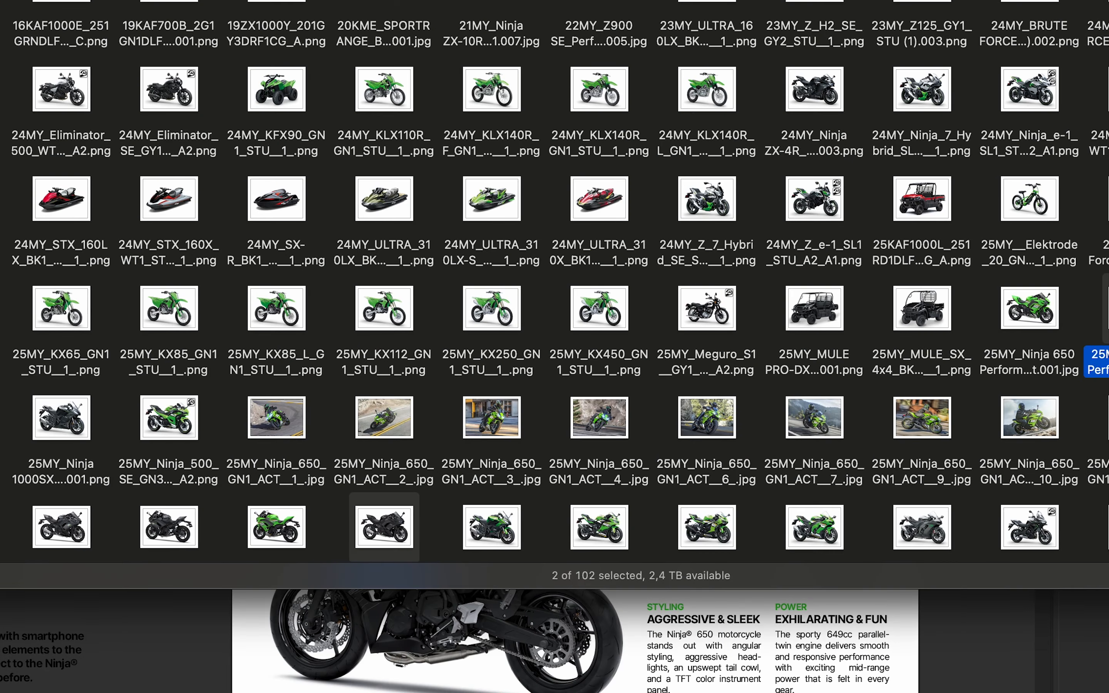
{"action": "right_click", "coordinate": [1107, 316]}
{"action": "mouse_move", "coordinate": [894, 360]}
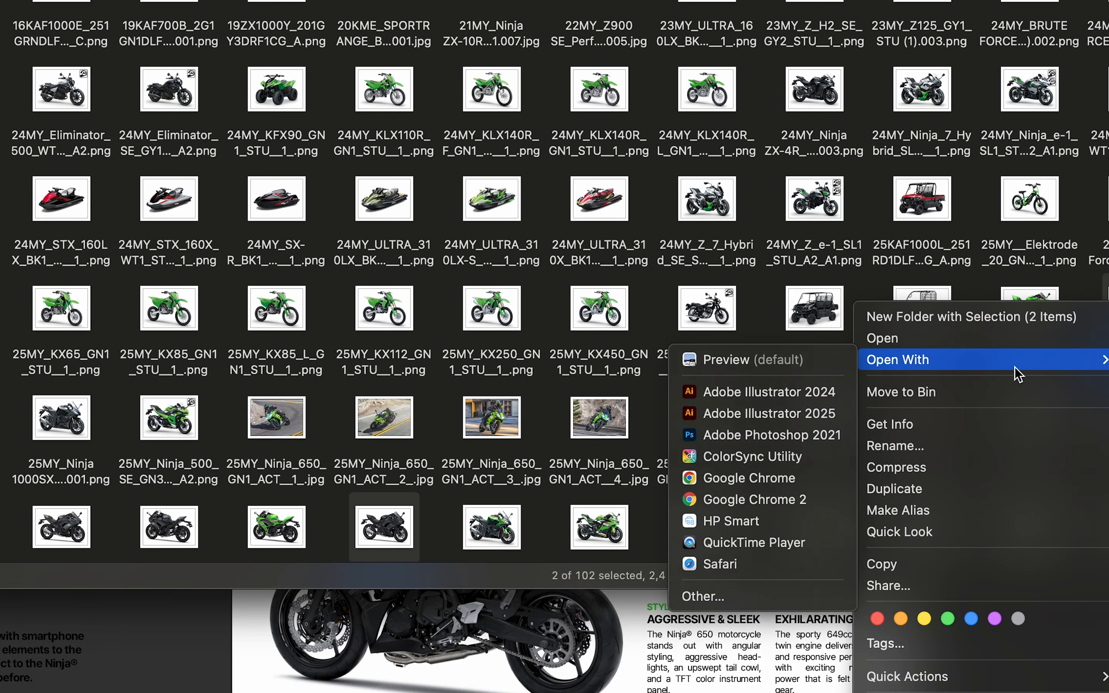
{"action": "left_click", "coordinate": [798, 433]}
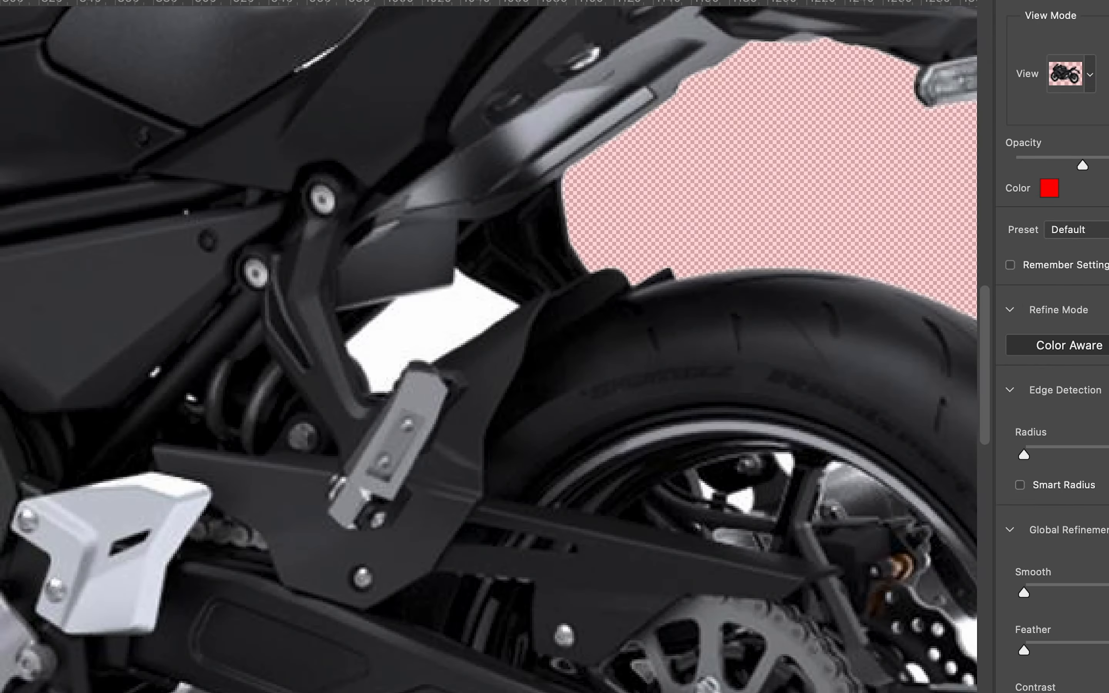
Subtract the white background showing through the frame and wheel gaps of the rear-view motorcycle from its selection.
{"action": "scroll", "coordinate": [345, 508], "scroll_direction": "down", "scroll_amount": 10}
{"action": "scroll", "coordinate": [518, 258], "scroll_direction": "up", "scroll_amount": 10}
{"action": "mouse_move", "coordinate": [770, 250]}
{"action": "left_mouse_down"}
{"action": "mouse_move", "coordinate": [720, 247]}
{"action": "mouse_move", "coordinate": [800, 267]}
{"action": "mouse_move", "coordinate": [742, 272]}
{"action": "left_mouse_up"}
{"action": "left_click", "coordinate": [844, 179]}
{"action": "scroll", "coordinate": [715, 197], "scroll_direction": "down", "scroll_amount": 3}
{"action": "scroll", "coordinate": [397, 458], "scroll_direction": "left", "scroll_amount": 10}
{"action": "left_click", "coordinate": [397, 458], "text": "alt"}
{"action": "key", "text": "bracketleft"}
{"action": "key", "text": "super+z"}
{"action": "left_click_drag", "start_coordinate": [293, 431], "coordinate": [437, 452]}
{"action": "left_click_drag", "start_coordinate": [496, 306], "coordinate": [458, 373]}
{"action": "left_click_drag", "start_coordinate": [509, 392], "coordinate": [468, 440]}
{"action": "left_click_drag", "start_coordinate": [274, 362], "coordinate": [290, 384]}
Brush the glass of both mirrors back into the rear-view motorcycle's selection and apply the refinement.
{"action": "scroll", "coordinate": [282, 374], "scroll_direction": "down", "scroll_amount": 5}
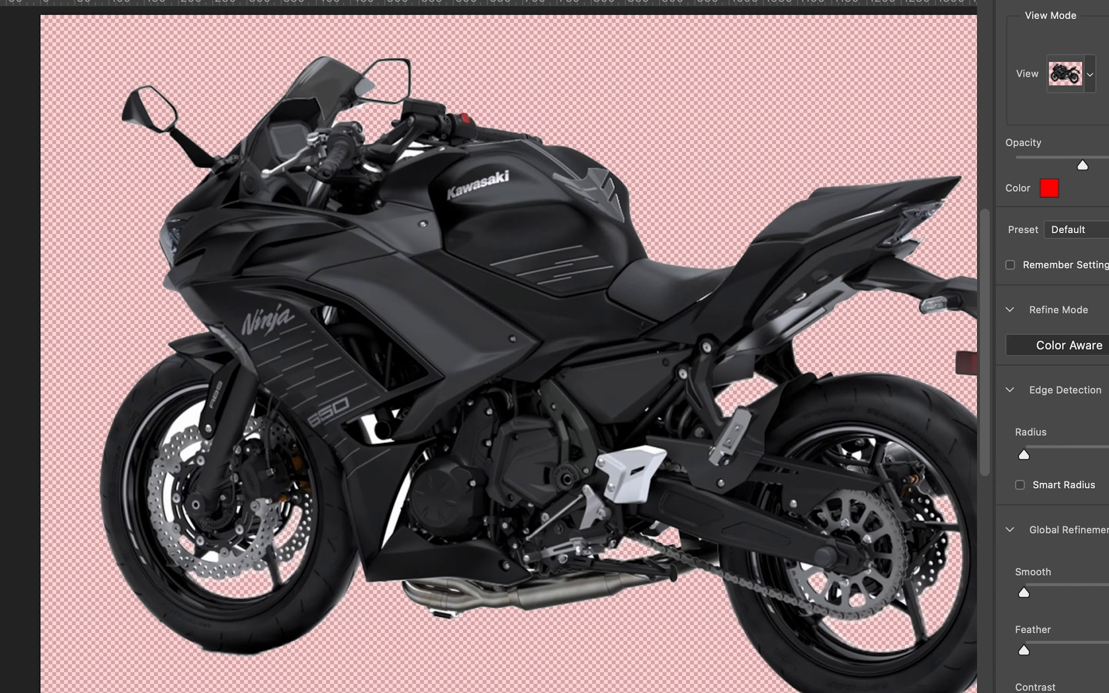
{"action": "scroll", "coordinate": [321, 184], "scroll_direction": "up", "scroll_amount": 5}
{"action": "left_click_drag", "start_coordinate": [72, 229], "coordinate": [66, 250]}
{"action": "left_click_drag", "start_coordinate": [420, 203], "coordinate": [440, 166]}
{"action": "scroll", "coordinate": [463, 360], "scroll_direction": "down", "scroll_amount": 4}
{"action": "key", "text": "Return"}
Hide the original image layer and reopen the motorcycle's layer mask in Select and Mask.
{"action": "left_click", "coordinate": [1030, 656]}
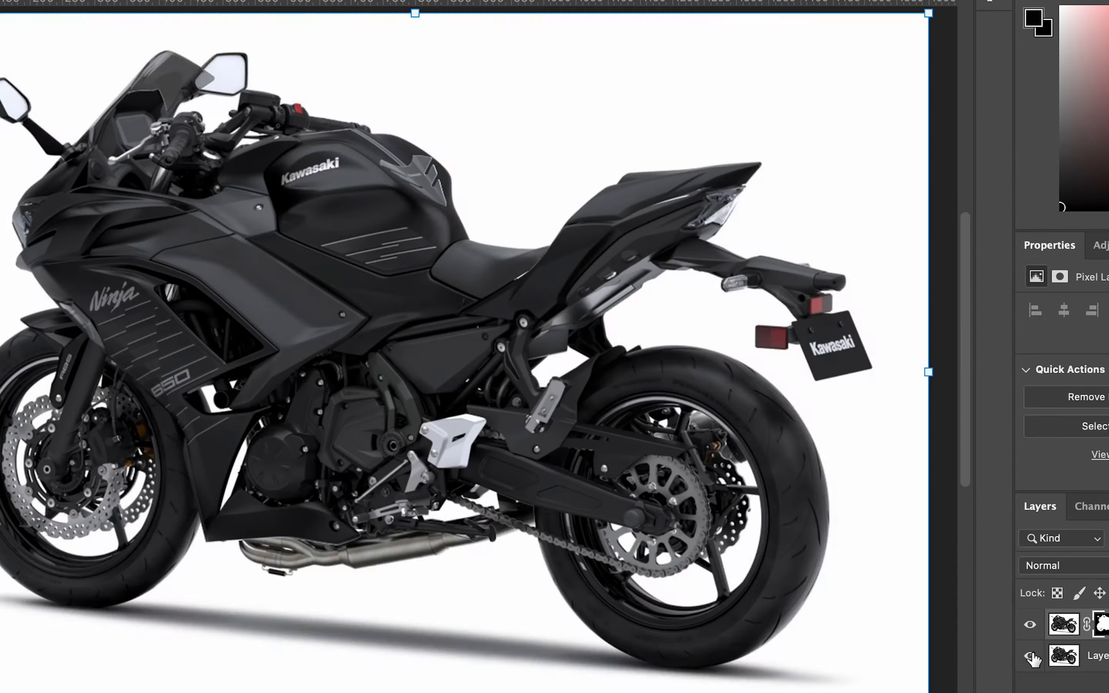
{"action": "left_click", "coordinate": [1030, 656]}
{"action": "right_click", "coordinate": [1102, 624]}
{"action": "left_click", "coordinate": [979, 631]}
{"action": "key", "text": "super+z"}
{"action": "right_click", "coordinate": [1102, 624]}
{"action": "left_click", "coordinate": [999, 691]}
Brush away the shadow remnants under the rear-view motorcycle's tyres in the mask.
{"action": "scroll", "coordinate": [116, 596], "scroll_direction": "up", "scroll_amount": 5}
{"action": "mouse_move", "coordinate": [72, 546]}
{"action": "left_mouse_down"}
{"action": "mouse_move", "coordinate": [121, 558]}
{"action": "mouse_move", "coordinate": [55, 549]}
{"action": "left_mouse_up"}
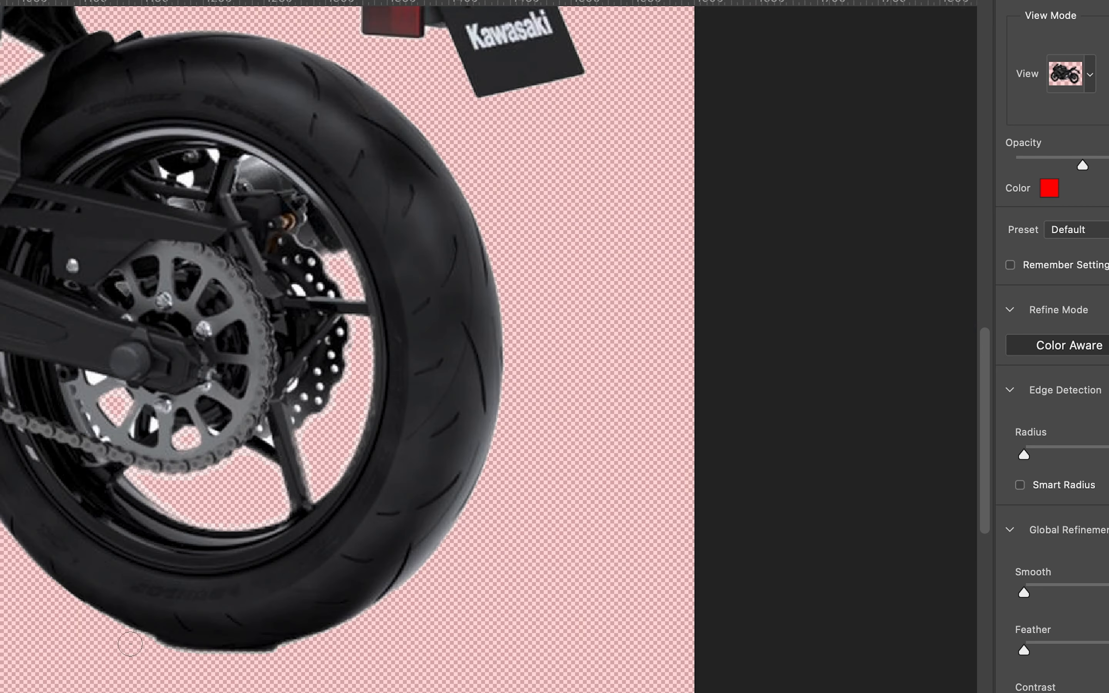
{"action": "left_click_drag", "start_coordinate": [131, 643], "coordinate": [301, 657]}
{"action": "scroll", "coordinate": [581, 637], "scroll_direction": "down", "scroll_amount": 4}
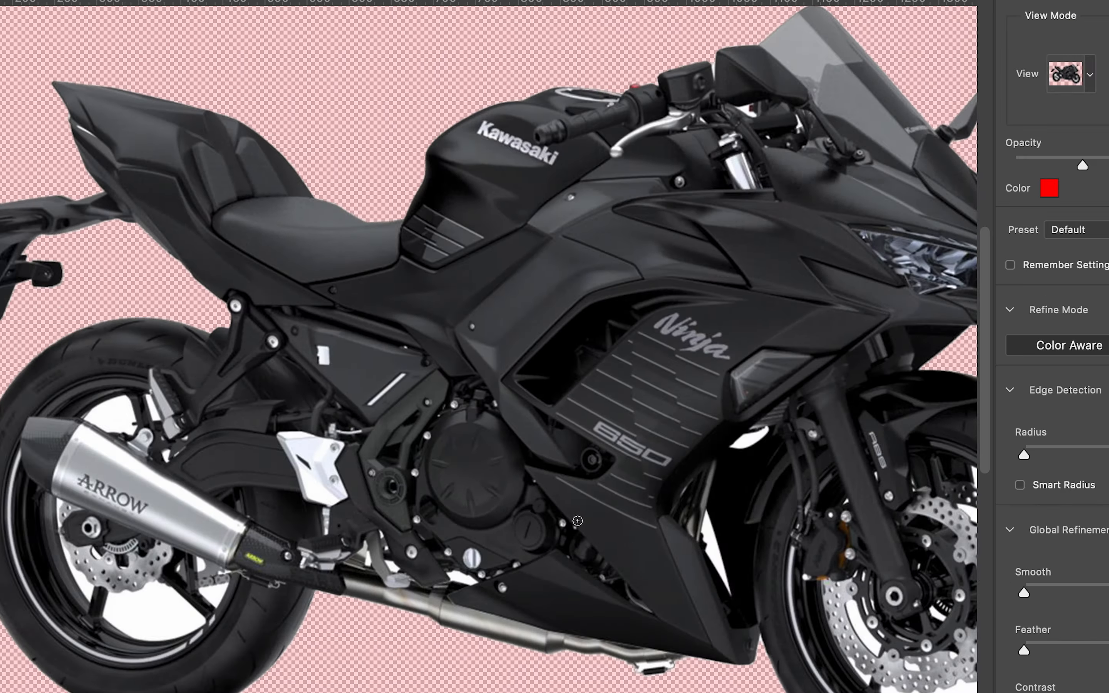
Brush away the shadow remnants beneath the rear and front tyres of the other motorcycle, which has the Arrow exhaust.
{"action": "scroll", "coordinate": [495, 346], "scroll_direction": "down", "scroll_amount": 5}
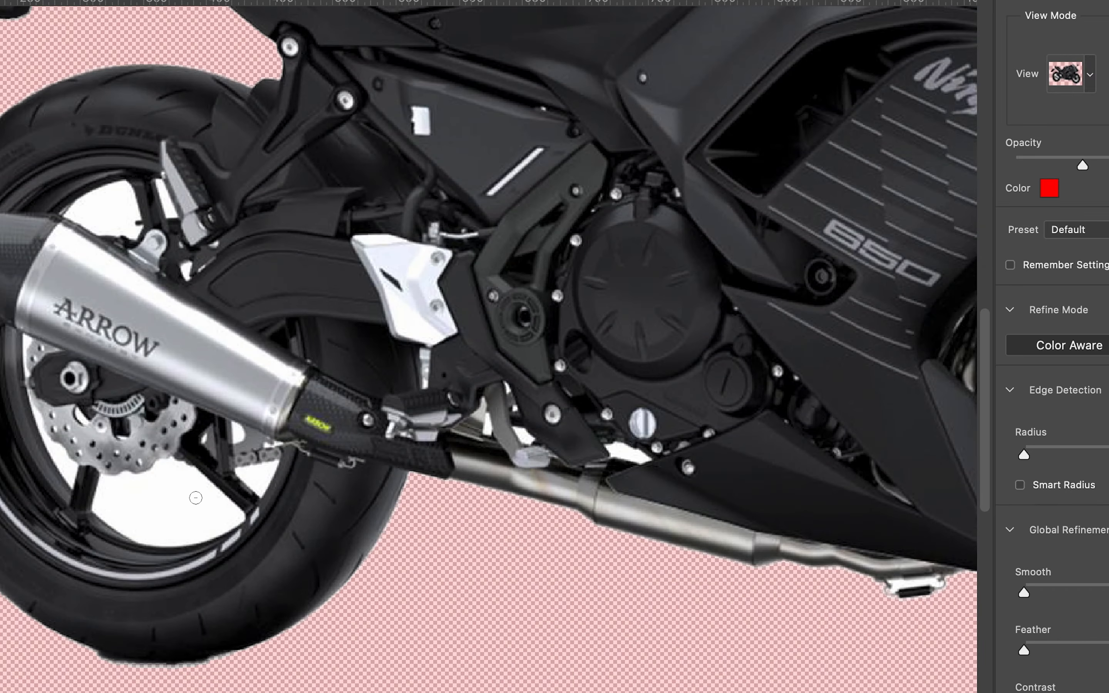
{"action": "mouse_move", "coordinate": [73, 656]}
{"action": "left_mouse_down"}
{"action": "mouse_move", "coordinate": [102, 647]}
{"action": "mouse_move", "coordinate": [165, 665]}
{"action": "left_mouse_up"}
{"action": "left_click_drag", "start_coordinate": [165, 665], "coordinate": [195, 669]}
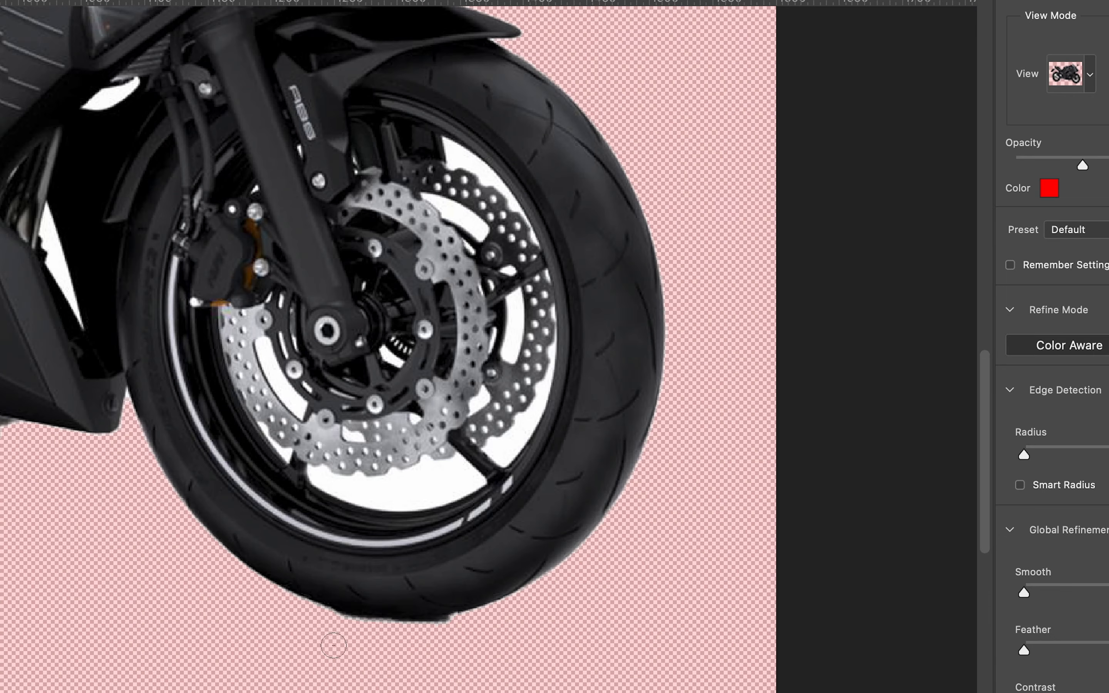
{"action": "mouse_move", "coordinate": [311, 621]}
{"action": "left_mouse_down"}
{"action": "mouse_move", "coordinate": [475, 630]}
{"action": "mouse_move", "coordinate": [315, 621]}
{"action": "mouse_move", "coordinate": [451, 627]}
{"action": "left_mouse_up"}
{"action": "scroll", "coordinate": [298, 636], "scroll_direction": "up", "scroll_amount": 1}
{"action": "key", "text": "super+0"}
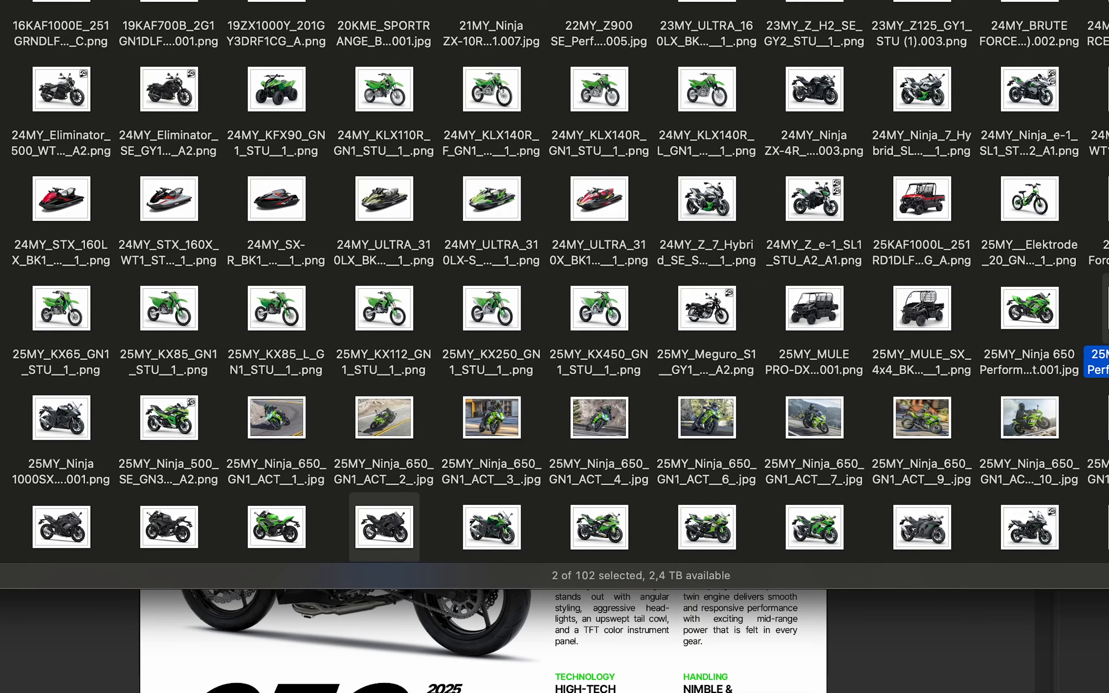
Place the two cut-out motorcycles on the Illustrator poster, stacked above the large 650 and sized to span the first three columns.
{"action": "left_click_drag", "start_coordinate": [700, 248], "coordinate": [824, 663]}
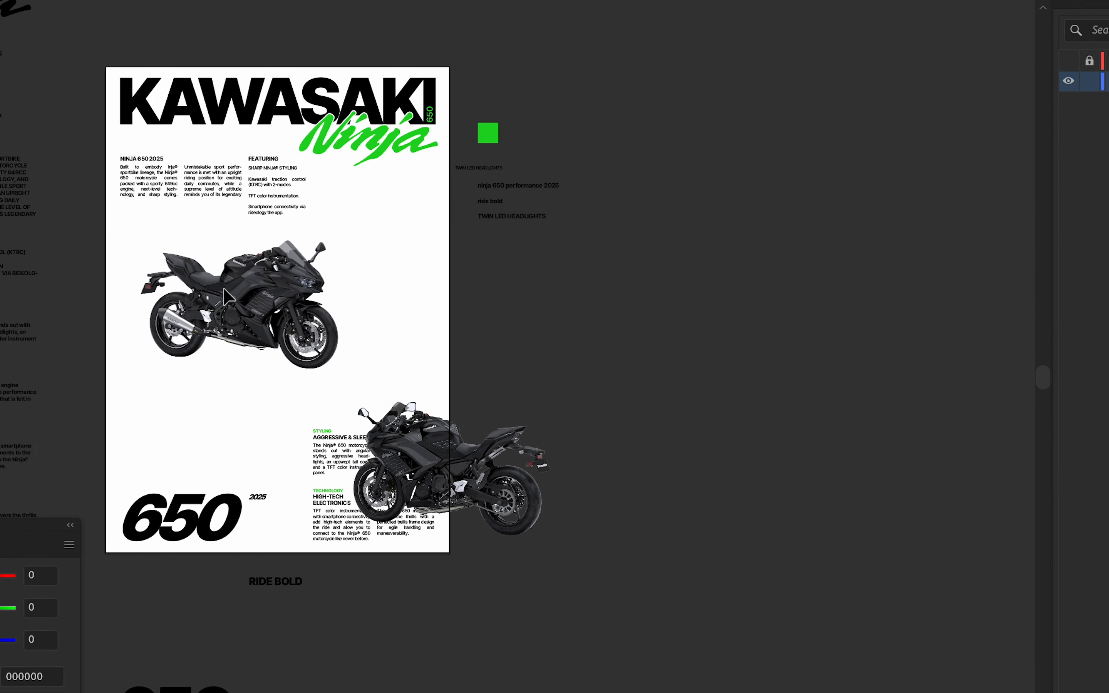
{"action": "key", "text": "super+equal"}
{"action": "left_click_drag", "start_coordinate": [273, 269], "coordinate": [266, 277]}
{"action": "left_click_drag", "start_coordinate": [383, 322], "coordinate": [369, 324]}
{"action": "left_click_drag", "start_coordinate": [270, 271], "coordinate": [257, 242]}
{"action": "left_click", "coordinate": [485, 258]}
{"action": "key", "text": "super+minus"}
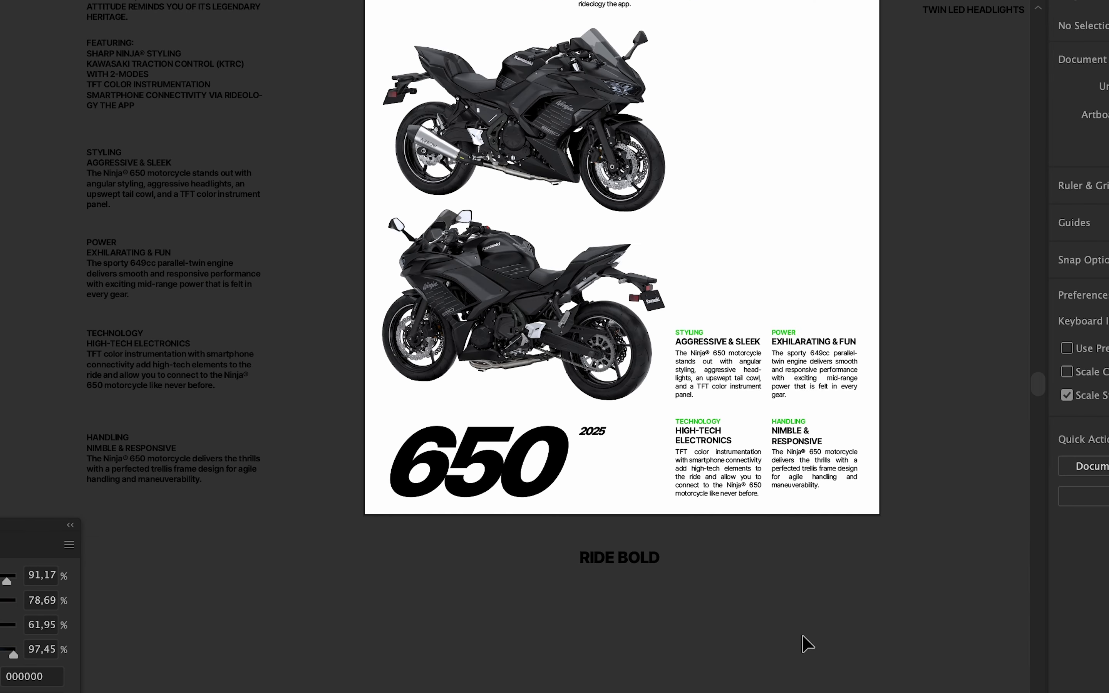
Show the grid to check how both motorcycles align with its columns, and hide it.
{"action": "scroll", "coordinate": [733, 440], "scroll_direction": "up", "scroll_amount": 5}
{"action": "scroll", "coordinate": [734, 440], "scroll_direction": "right", "scroll_amount": 3}
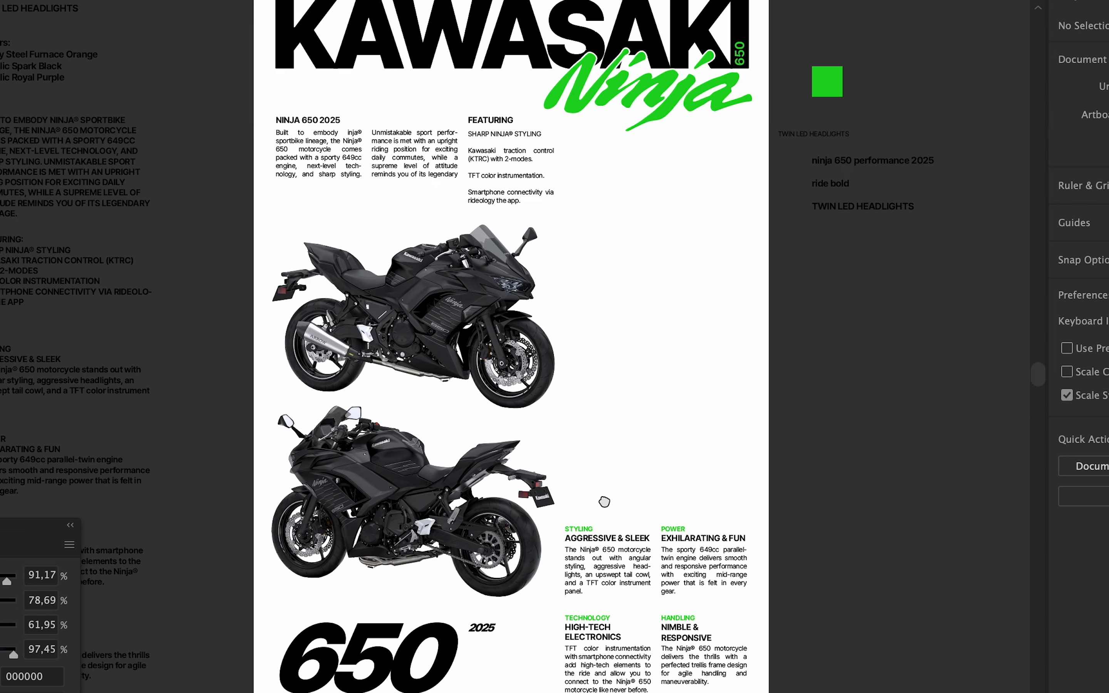
{"action": "scroll", "coordinate": [508, 385], "scroll_direction": "up", "scroll_amount": 4}
{"action": "scroll", "coordinate": [508, 385], "scroll_direction": "left", "scroll_amount": 1}
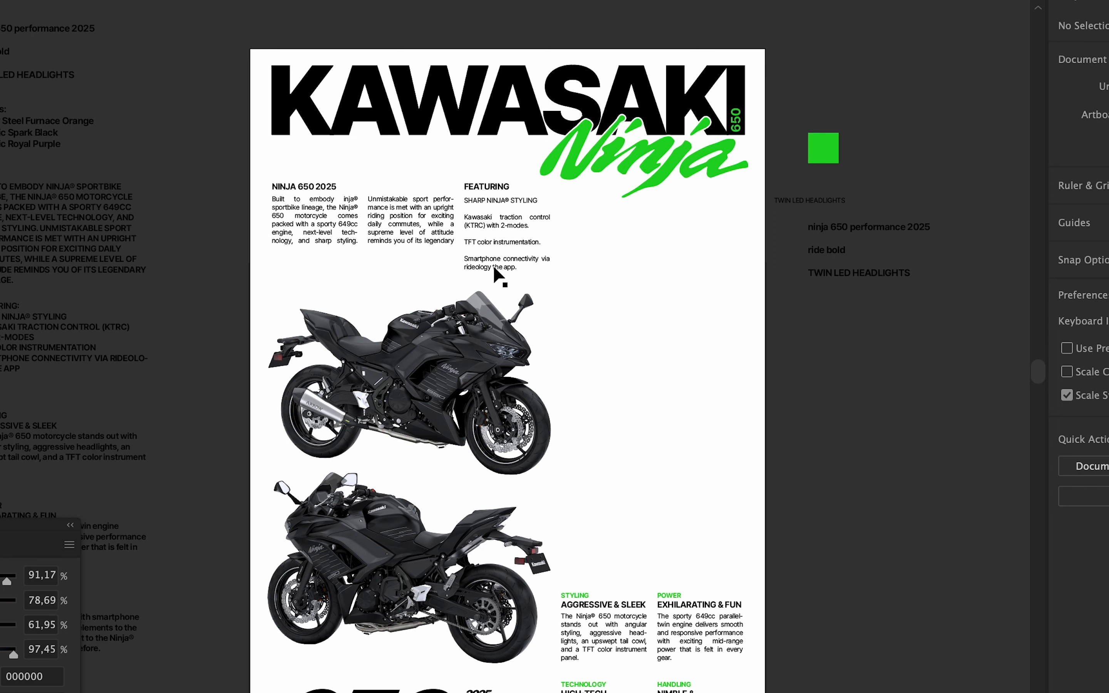
{"action": "key", "text": "F7"}
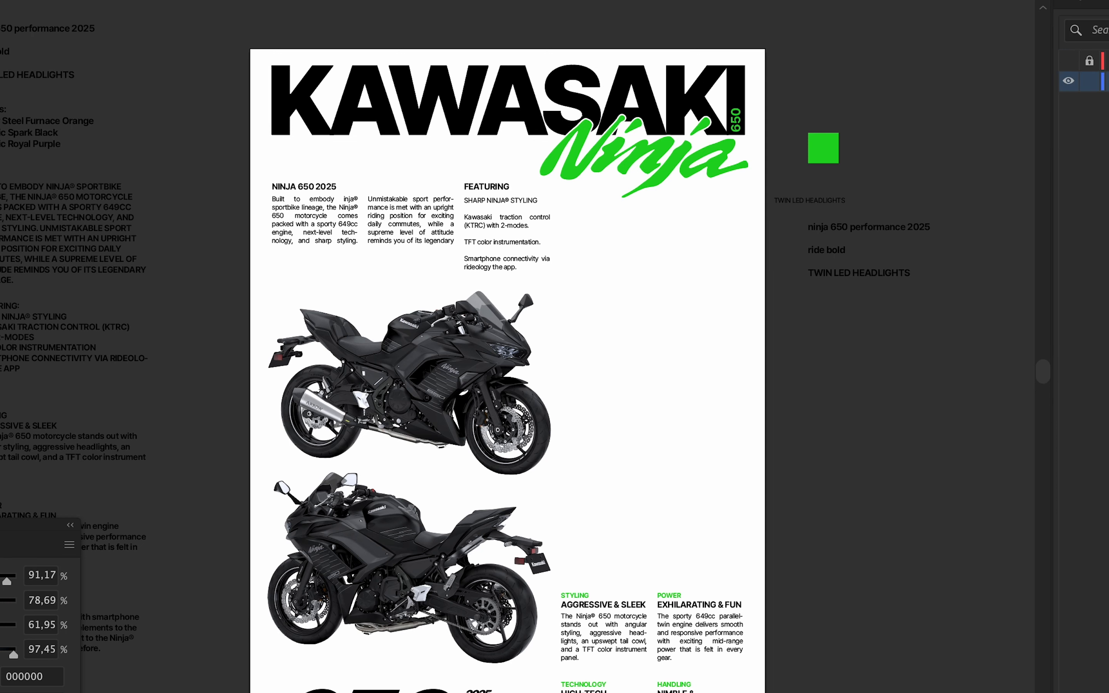
{"action": "left_click", "coordinate": [1071, 63]}
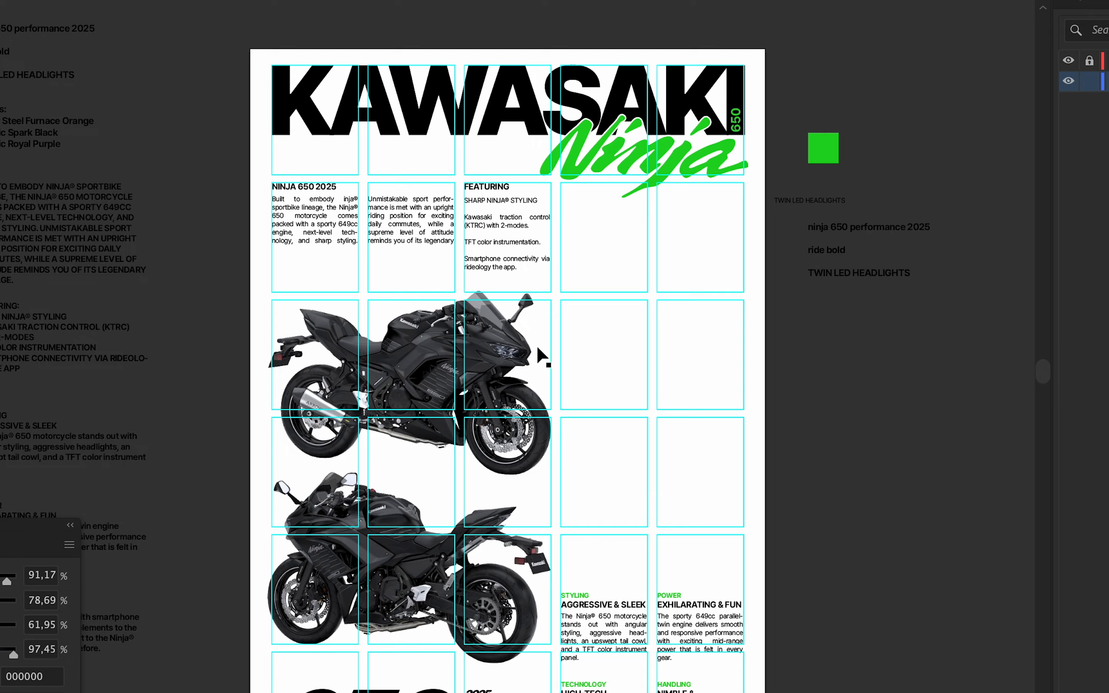
{"action": "left_click_drag", "start_coordinate": [537, 347], "coordinate": [505, 202]}
{"action": "left_click_drag", "start_coordinate": [557, 255], "coordinate": [564, 319]}
{"action": "scroll", "coordinate": [557, 312], "scroll_direction": "down", "scroll_amount": 1}
{"action": "scroll", "coordinate": [425, 316], "scroll_direction": "up", "scroll_amount": 1}
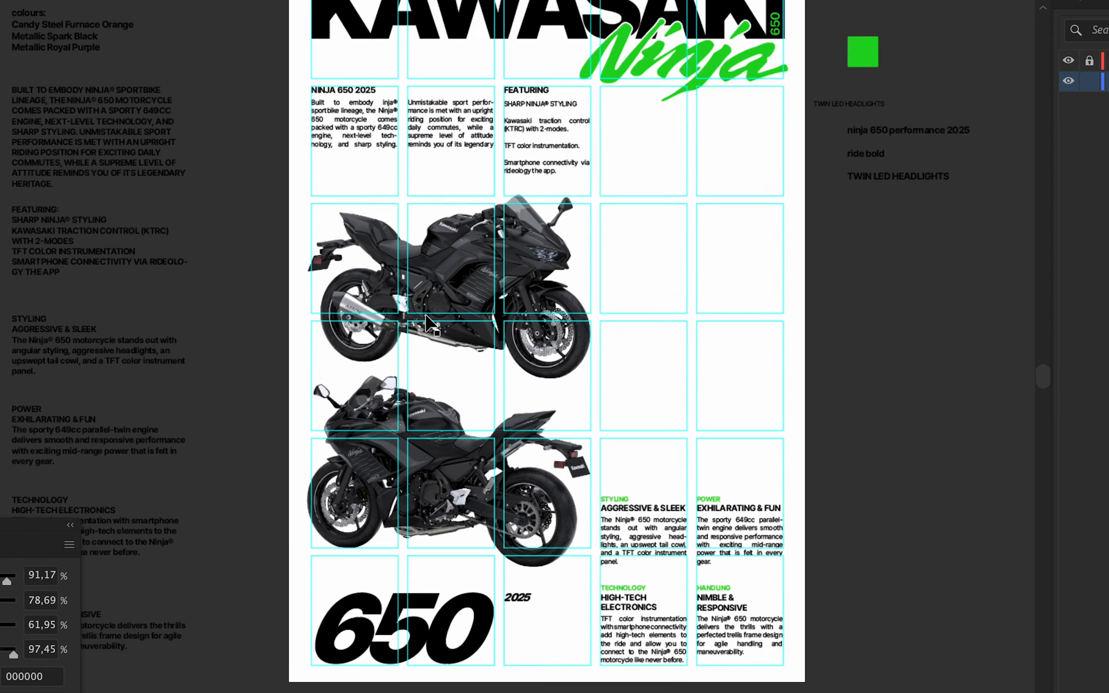
{"action": "left_click_drag", "start_coordinate": [613, 276], "coordinate": [582, 294]}
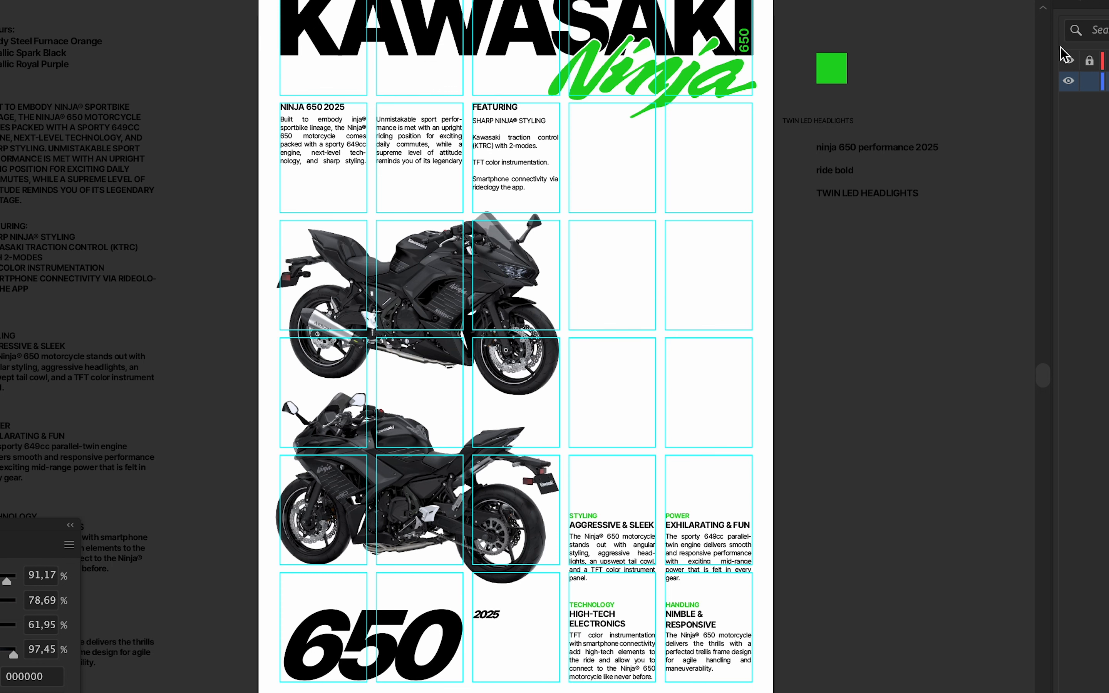
{"action": "left_click", "coordinate": [1069, 62]}
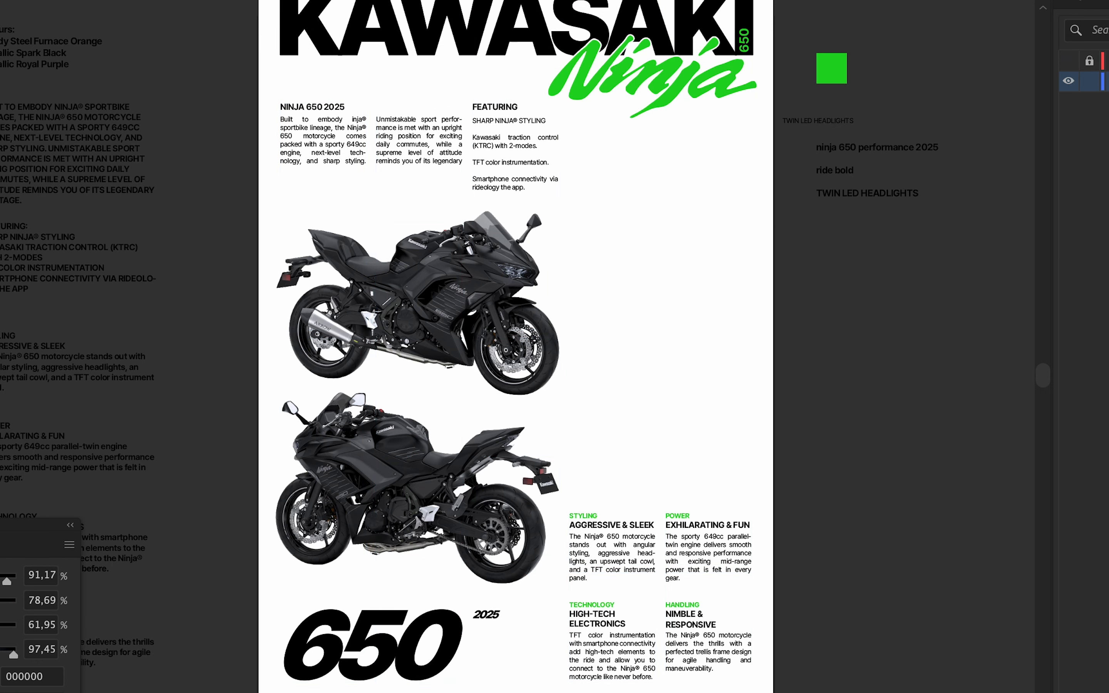
{"action": "key", "text": "super+Tab"}
{"action": "left_click_drag", "start_coordinate": [371, 35], "coordinate": [866, 645]}
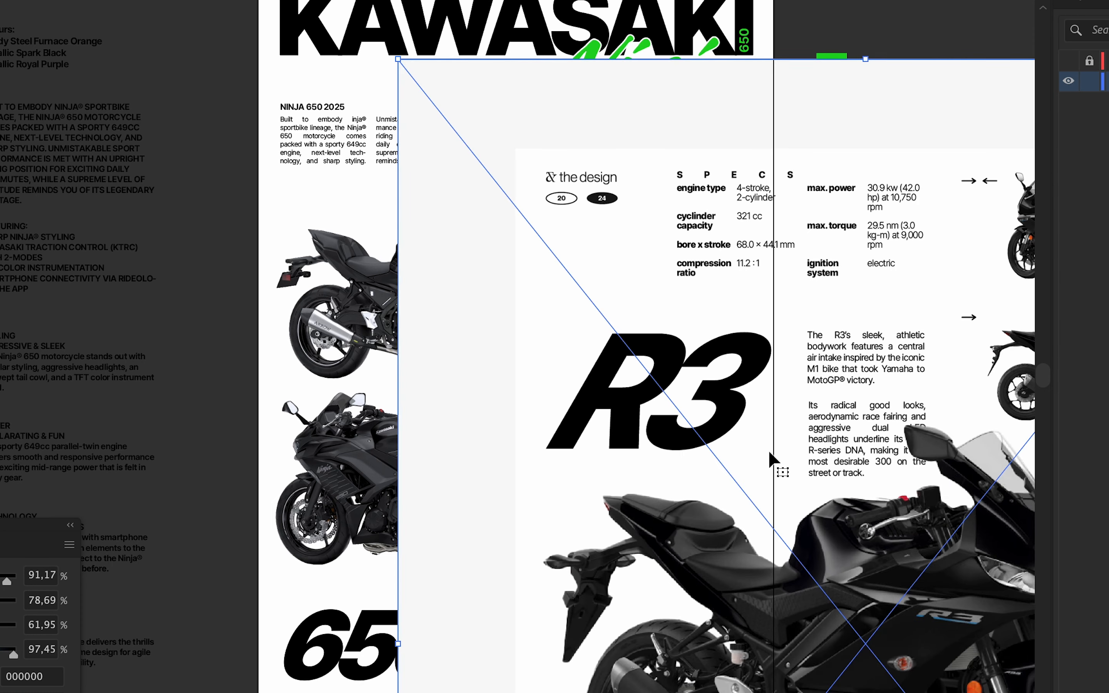
{"action": "left_click_drag", "start_coordinate": [871, 436], "coordinate": [618, 413]}
{"action": "scroll", "coordinate": [617, 413], "scroll_direction": "down", "scroll_amount": 2}
{"action": "scroll", "coordinate": [619, 419], "scroll_direction": "down", "scroll_amount": 1}
{"action": "left_click_drag", "start_coordinate": [834, 519], "coordinate": [777, 433]}
{"action": "left_click", "coordinate": [614, 438]}
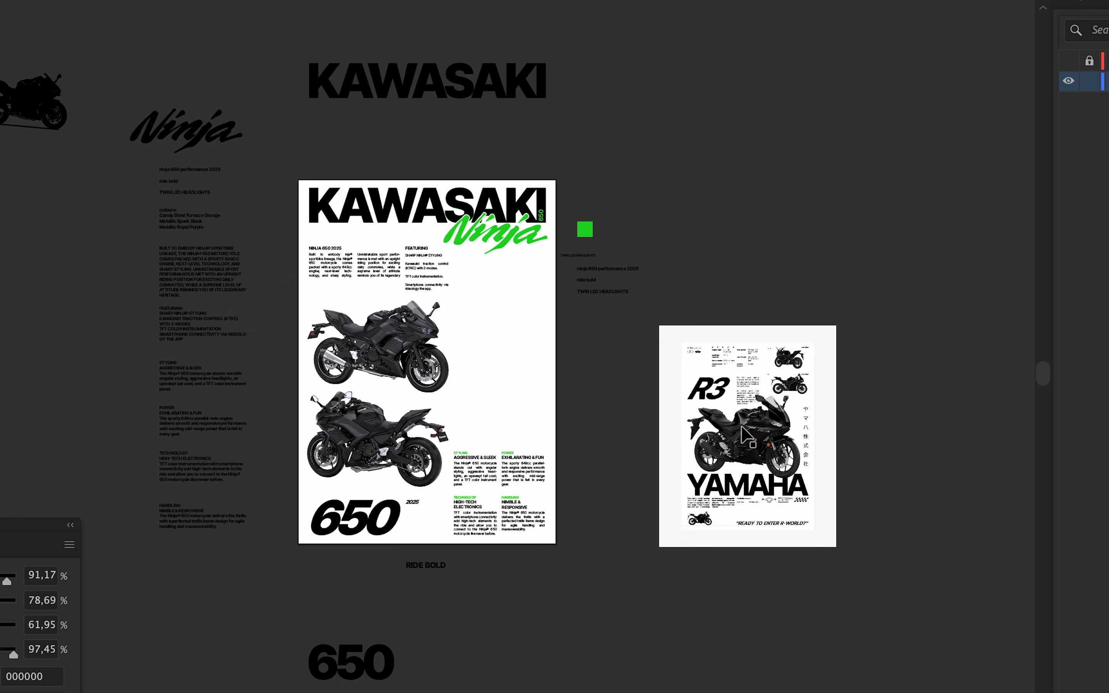
Compare the Kawasaki poster's layout with the Yamaha R3 reference beside it.
{"action": "scroll", "coordinate": [745, 433], "scroll_direction": "up", "scroll_amount": 3}
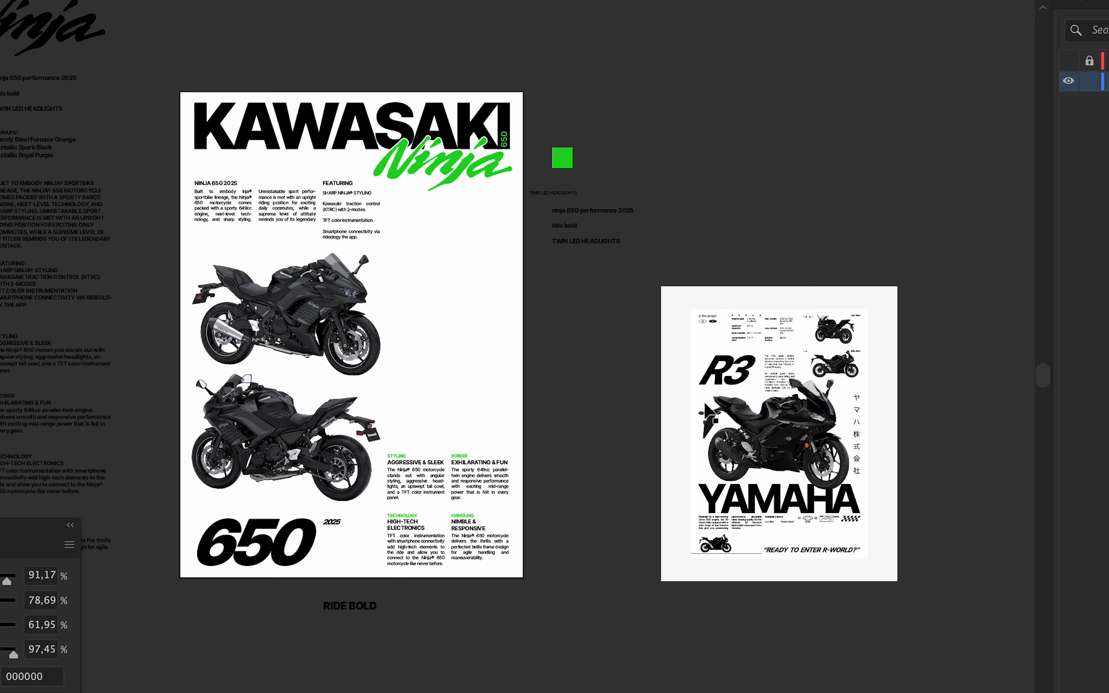
{"action": "scroll", "coordinate": [872, 478], "scroll_direction": "up", "scroll_amount": 1}
{"action": "left_click_drag", "start_coordinate": [121, 316], "coordinate": [464, 387]}
{"action": "left_click", "coordinate": [393, 335]}
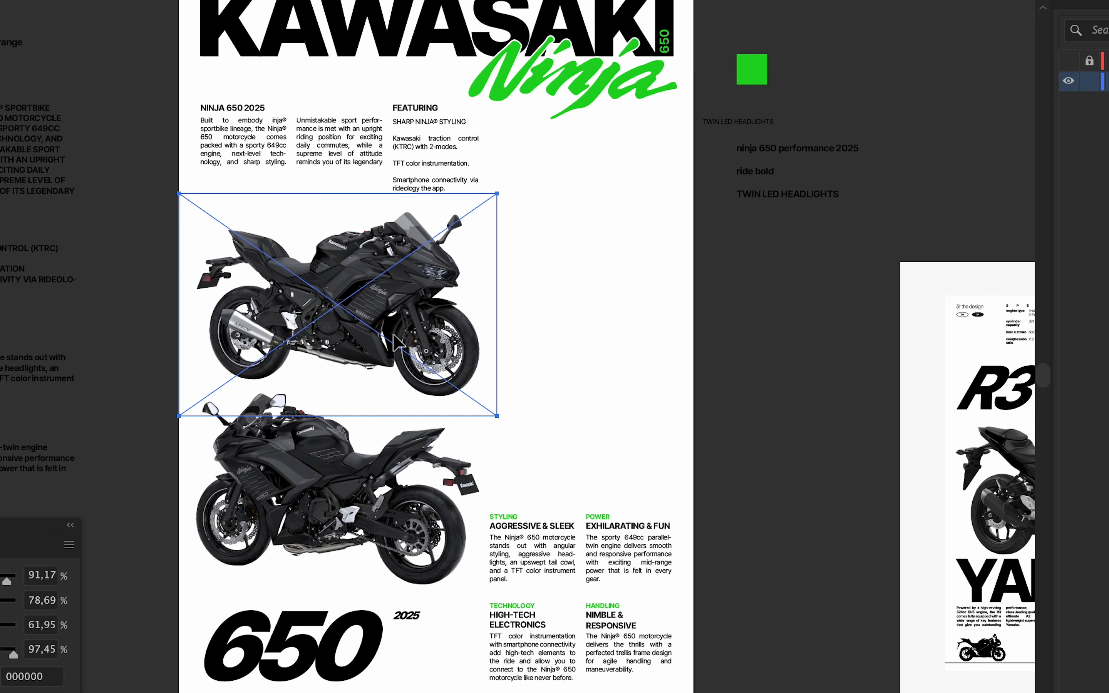
{"action": "left_click", "coordinate": [624, 439]}
{"action": "left_click", "coordinate": [1042, 0]}
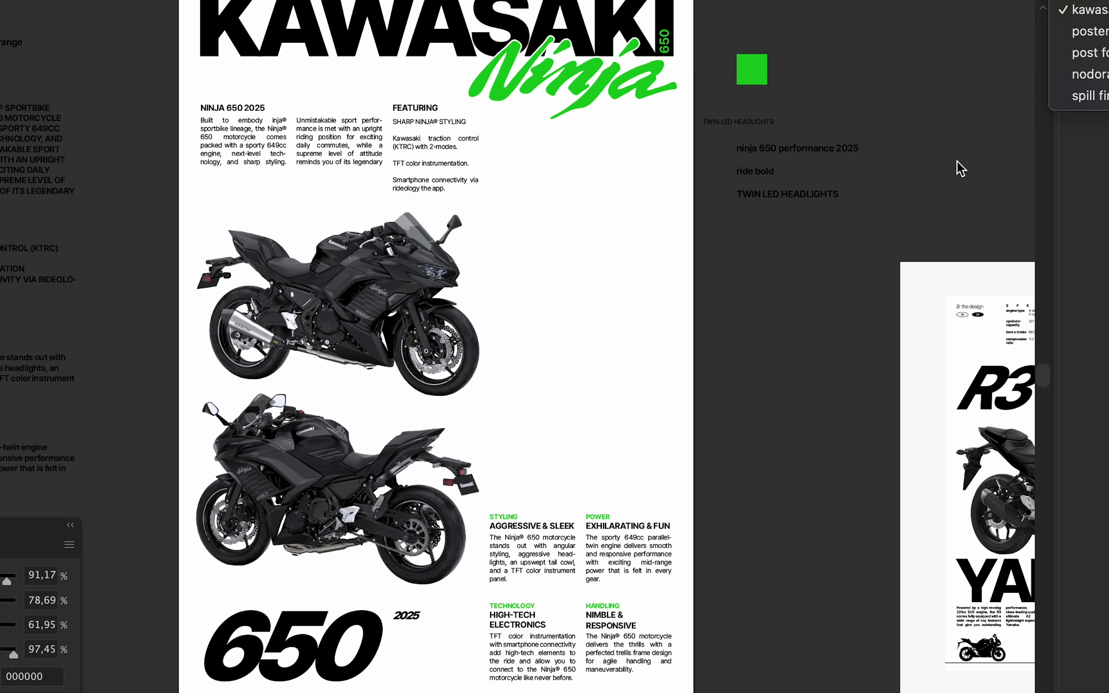
{"action": "left_click", "coordinate": [974, 163]}
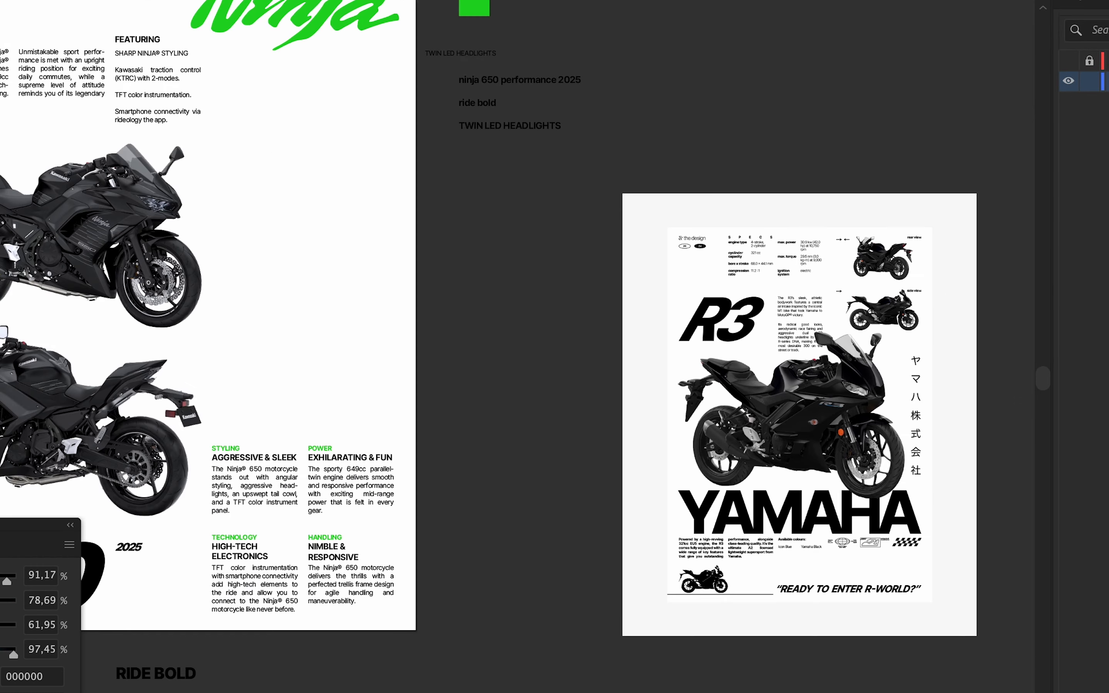
Copy the vertical Japanese text from the older Yamaha poster document and paste it into the Kawasaki poster document.
{"action": "key", "text": "super+Tab"}
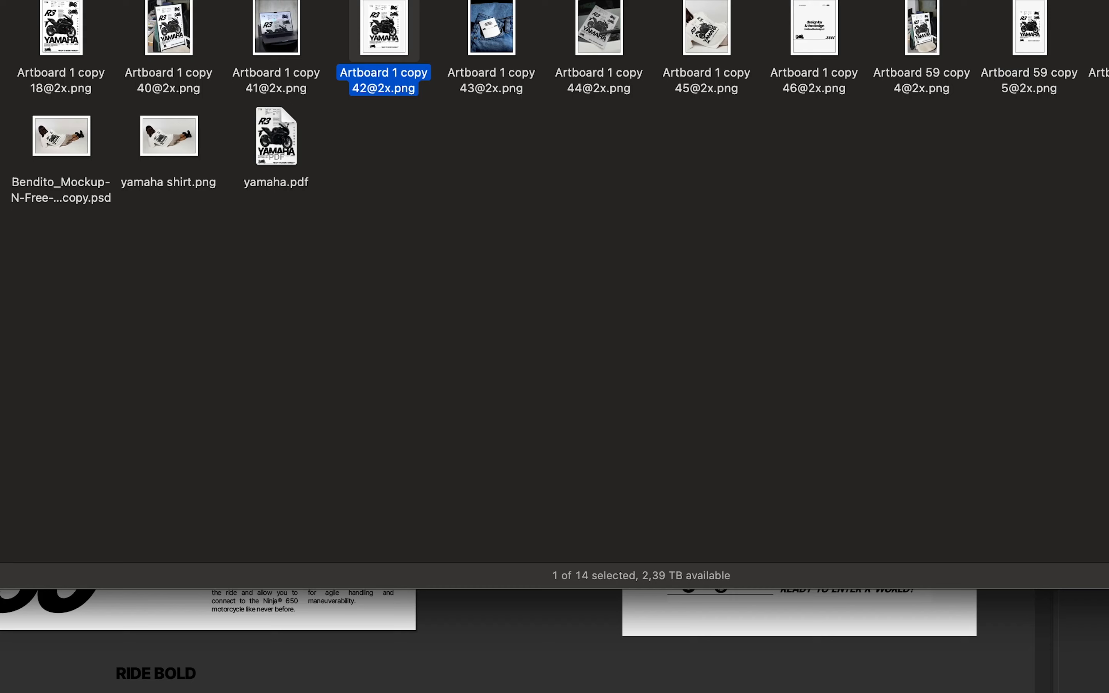
{"action": "left_click", "coordinate": [588, 426]}
{"action": "key", "text": "super+Tab"}
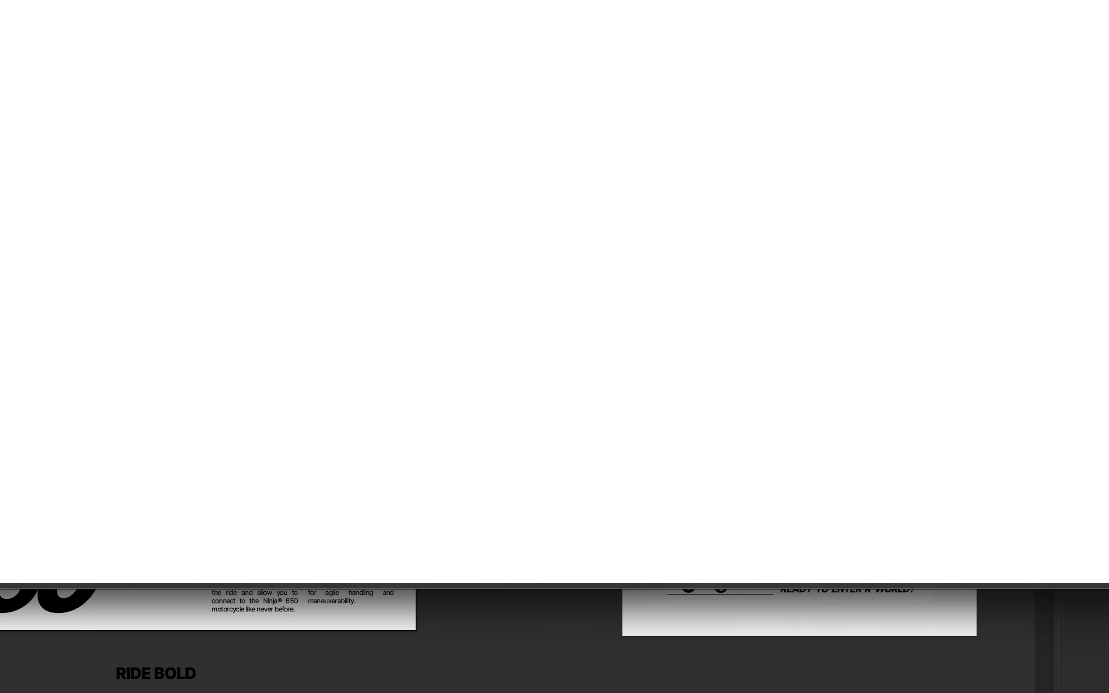
{"action": "key", "text": "super+Tab"}
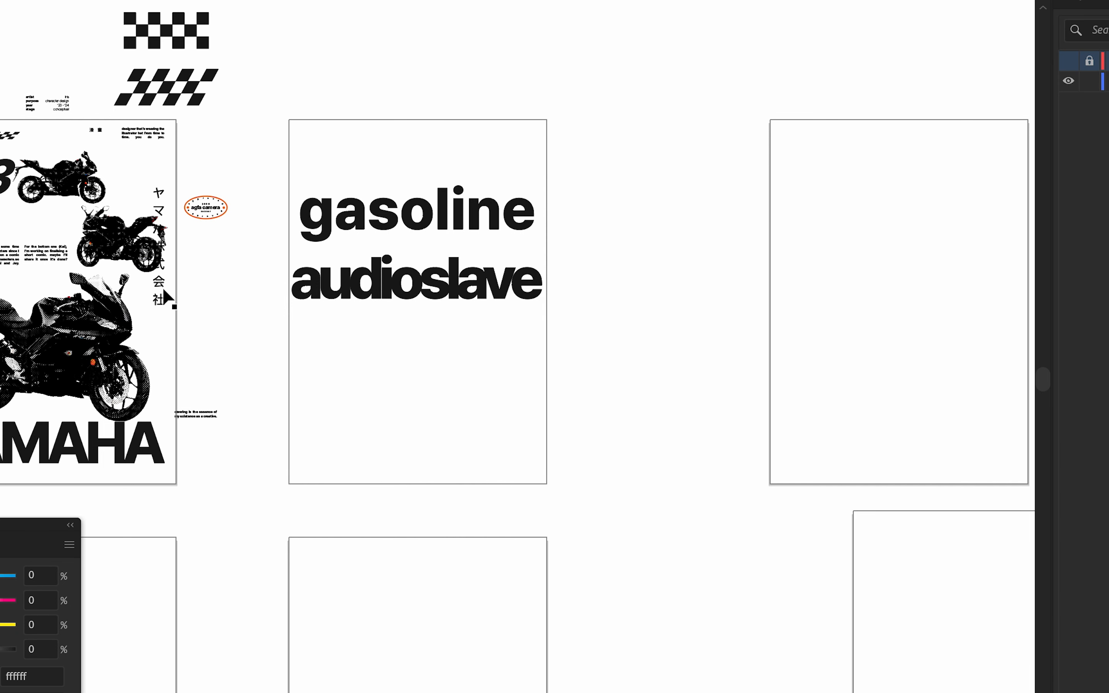
{"action": "left_click", "coordinate": [162, 287]}
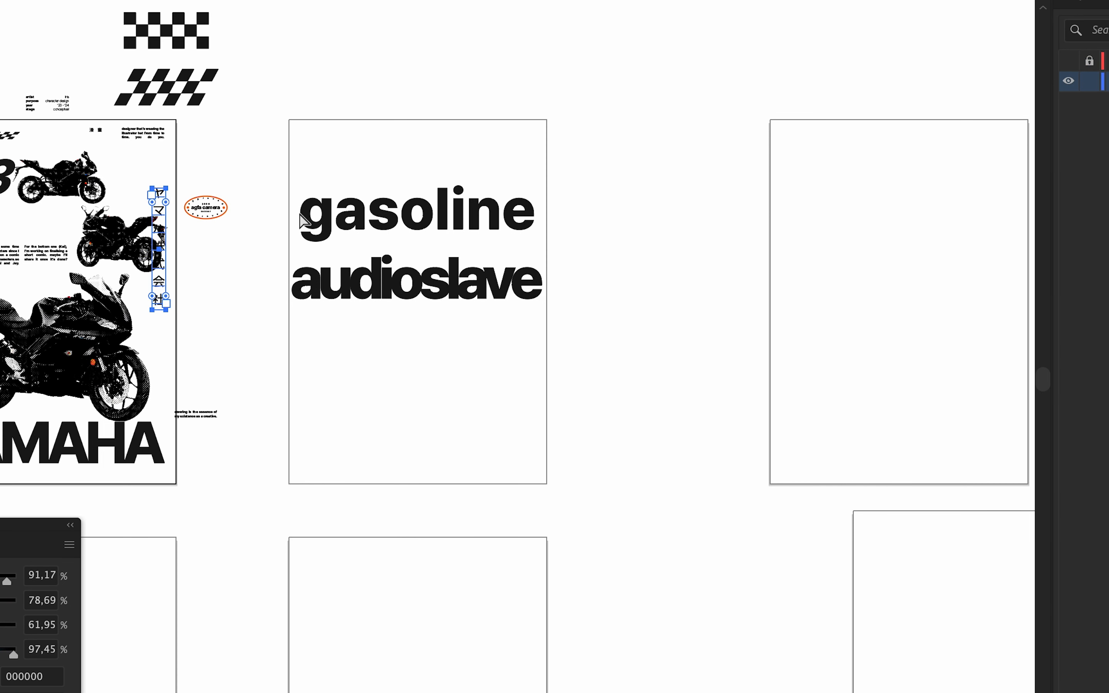
{"action": "left_click", "coordinate": [1048, 0]}
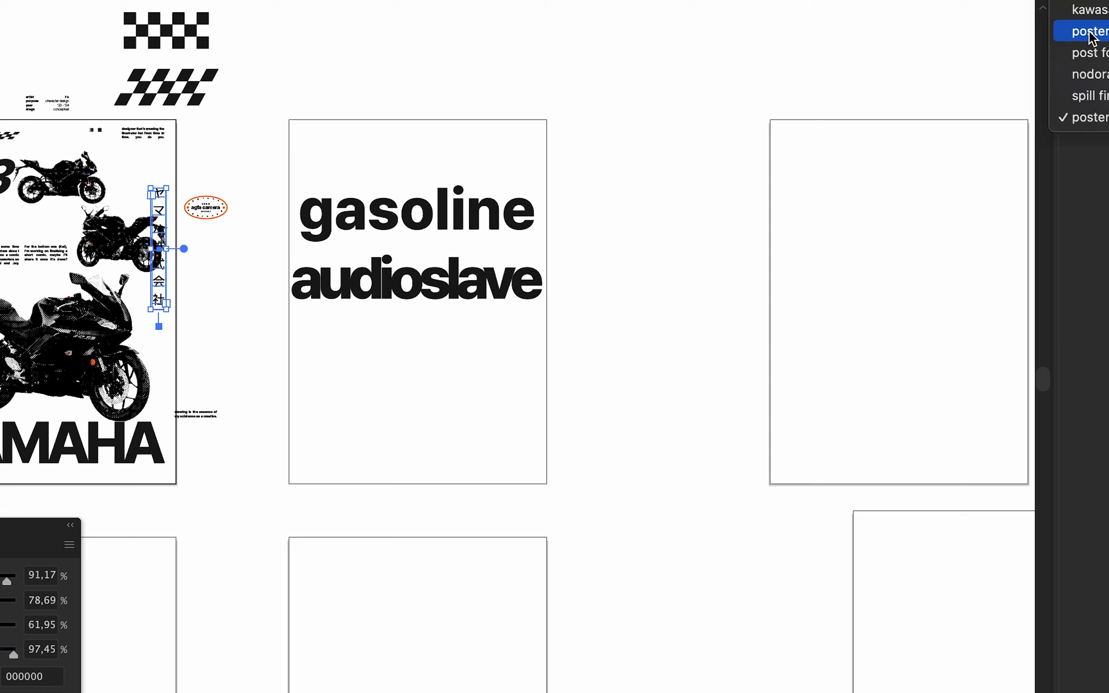
{"action": "left_click", "coordinate": [1079, 12]}
{"action": "key", "text": "super+v"}
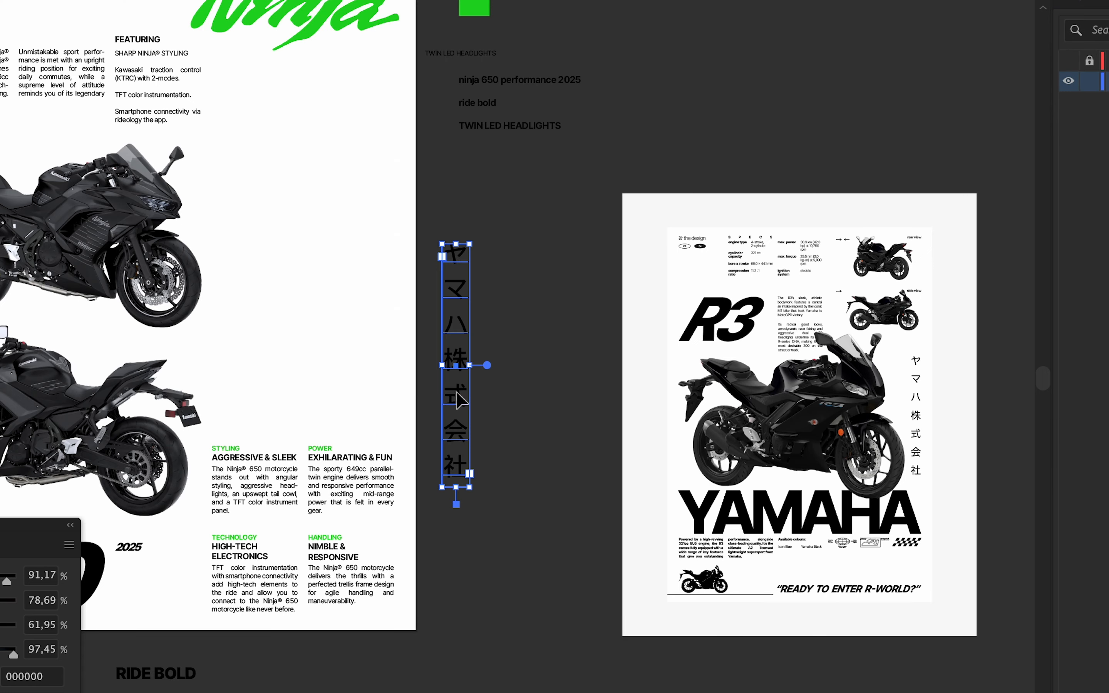
Place the vertical Japanese text along the poster's right margin above the POWER text, and put a duplicate outside the artboard.
{"action": "left_click_drag", "start_coordinate": [456, 398], "coordinate": [381, 348]}
{"action": "left_click", "coordinate": [500, 298]}
{"action": "left_click_drag", "start_coordinate": [514, 298], "coordinate": [751, 344]}
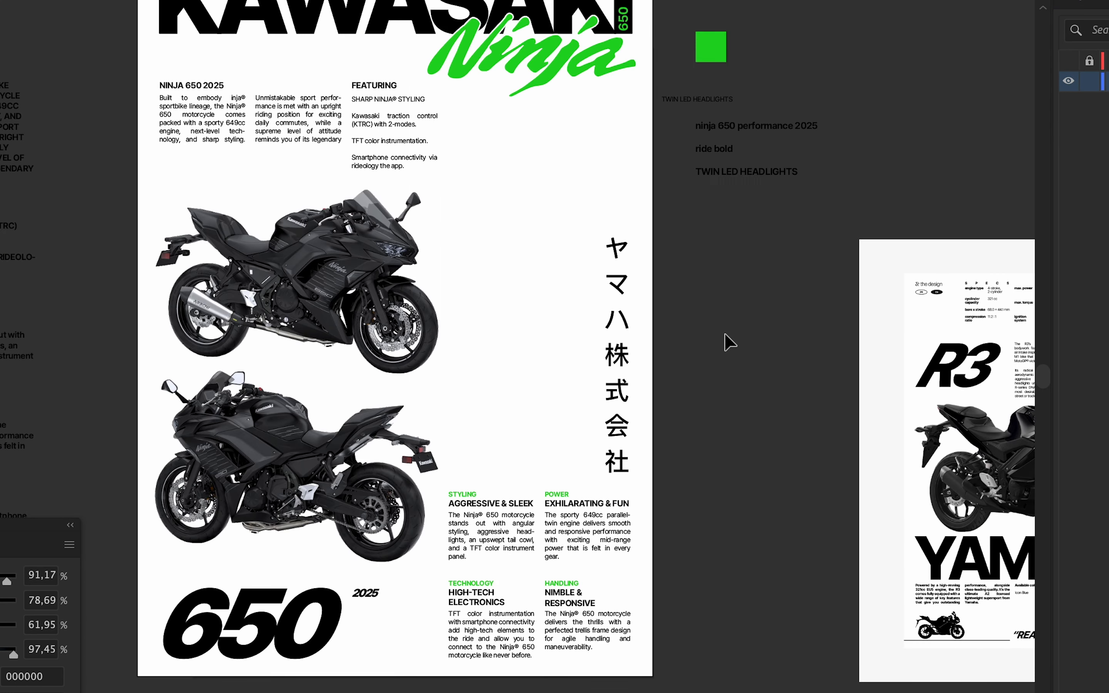
{"action": "scroll", "coordinate": [725, 334], "scroll_direction": "down", "scroll_amount": 2}
{"action": "scroll", "coordinate": [619, 301], "scroll_direction": "up", "scroll_amount": 2}
{"action": "left_click_drag", "start_coordinate": [673, 303], "coordinate": [422, 397]}
{"action": "left_click_drag", "start_coordinate": [461, 390], "coordinate": [710, 126]}
Preview fonts on the poster's vertical Japanese text and set it to 荆南波波黑 Bold.
{"action": "left_click", "coordinate": [449, 491]}
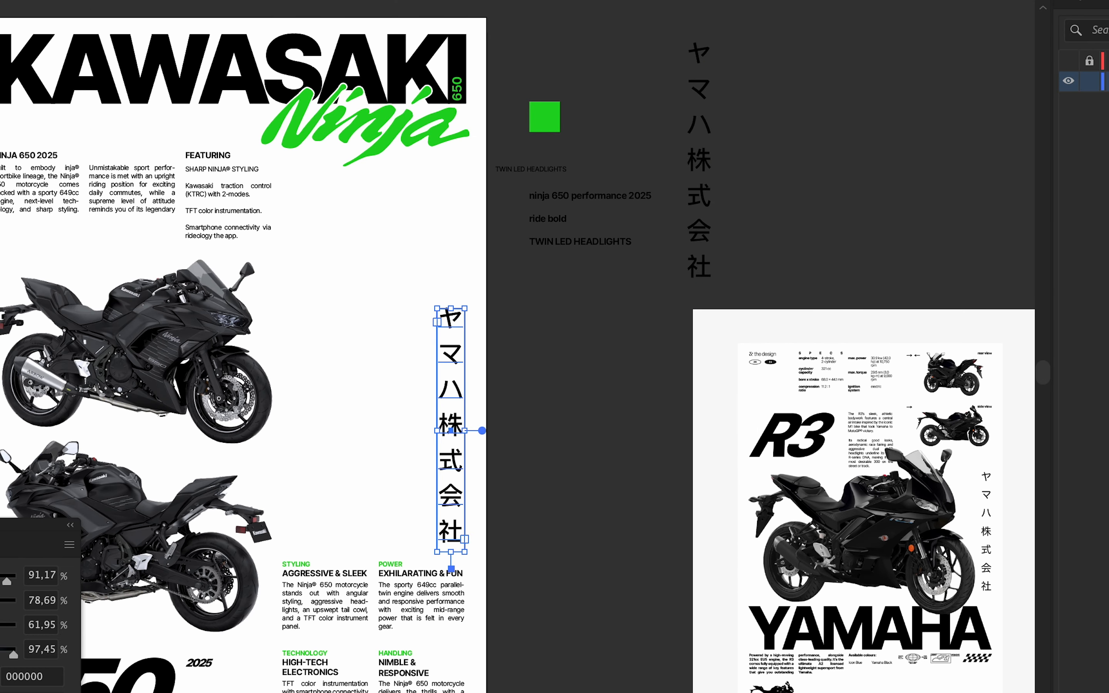
{"action": "left_click", "coordinate": [1086, 2]}
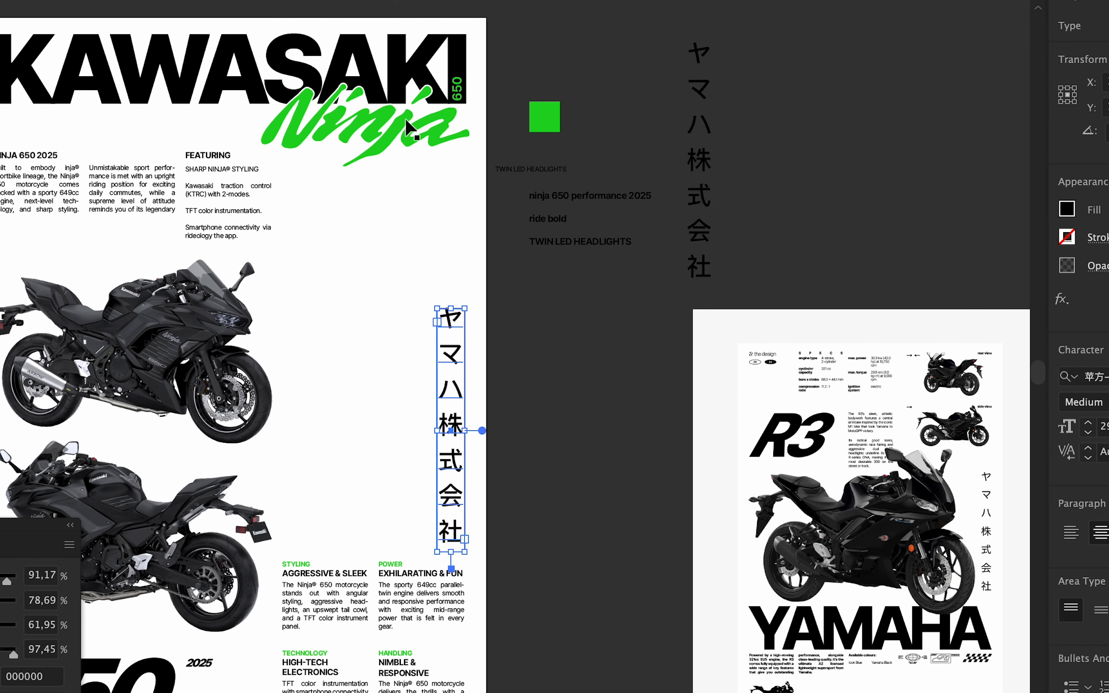
{"action": "left_click", "coordinate": [1068, 376]}
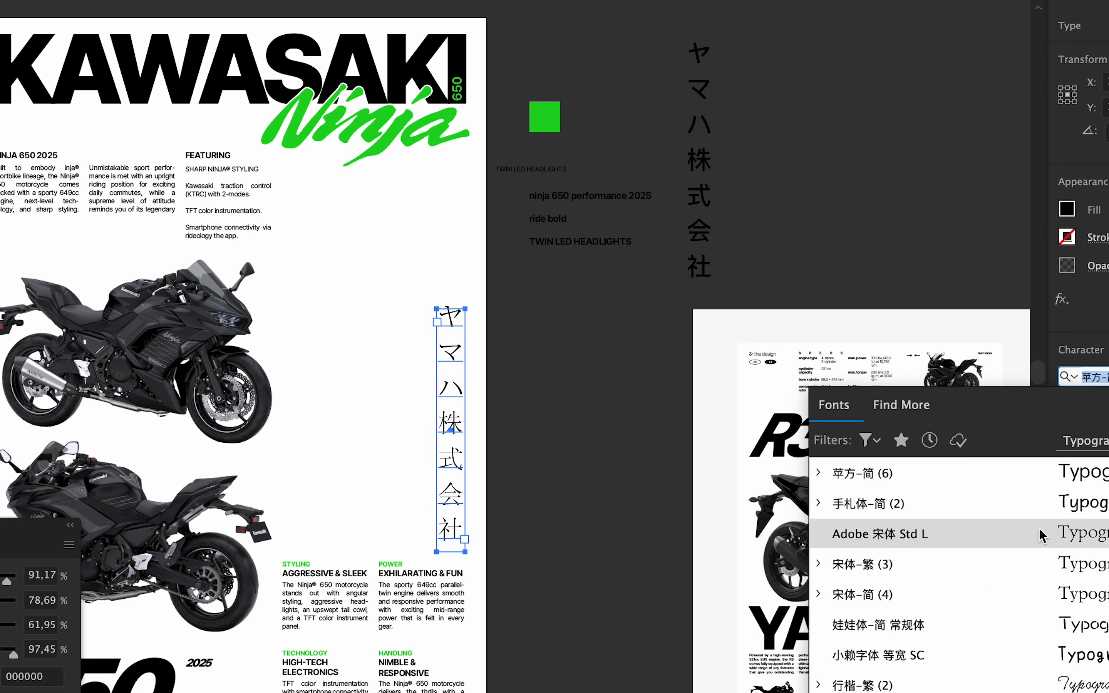
{"action": "scroll", "coordinate": [1040, 528], "scroll_direction": "down", "scroll_amount": 2}
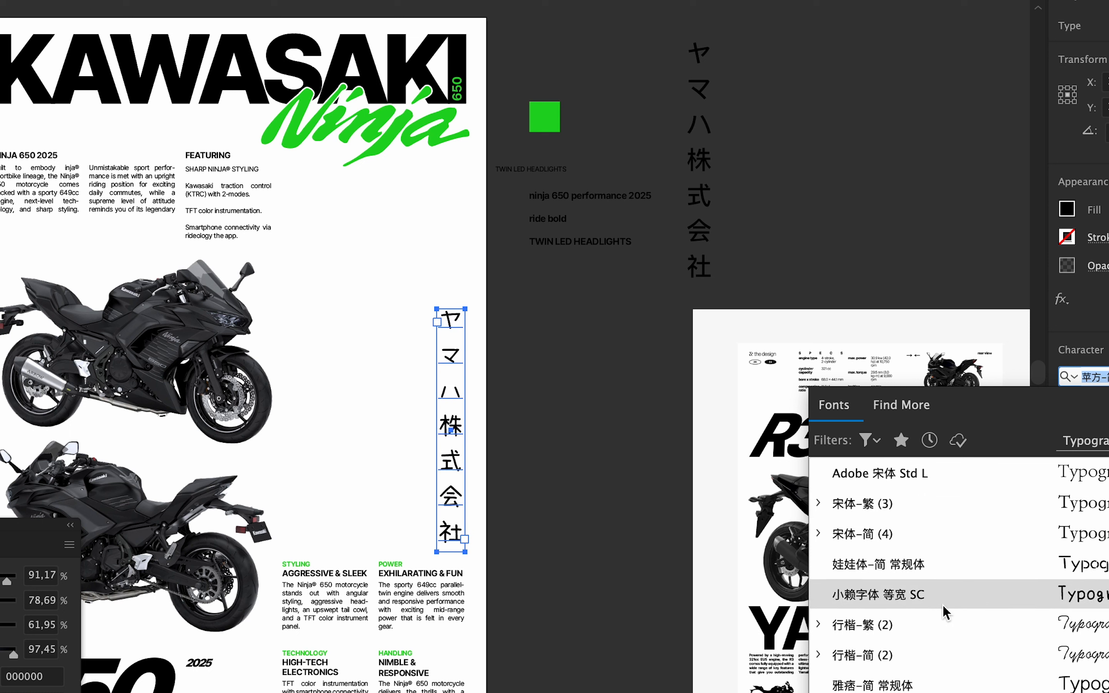
{"action": "scroll", "coordinate": [876, 609], "scroll_direction": "down", "scroll_amount": 3}
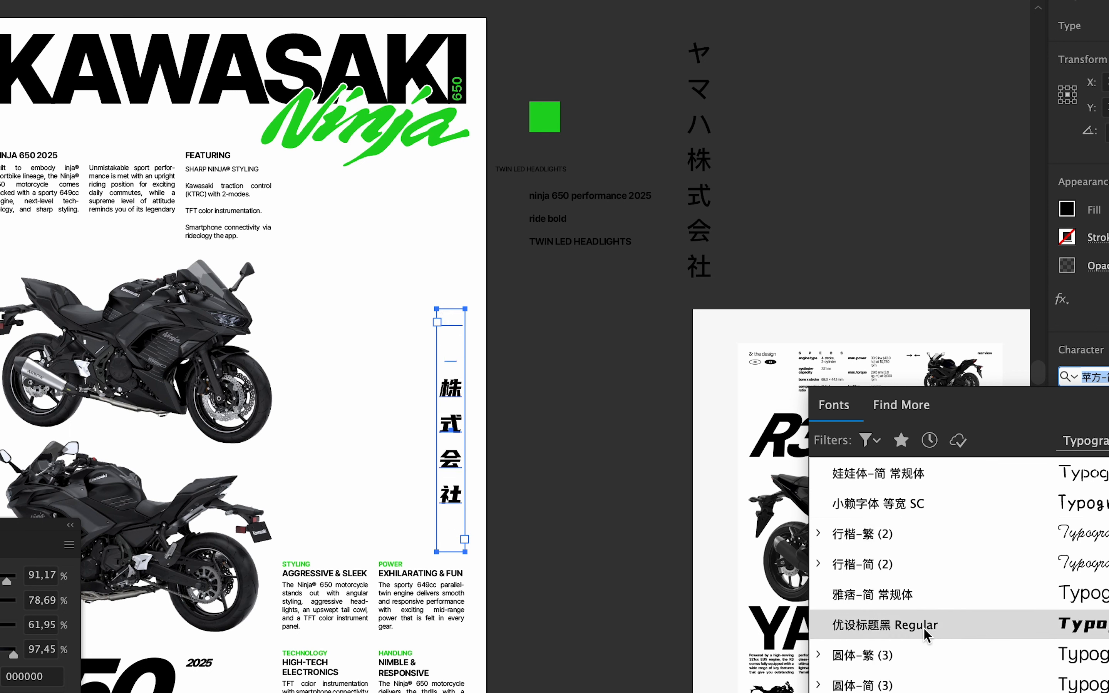
{"action": "scroll", "coordinate": [928, 663], "scroll_direction": "down", "scroll_amount": 6}
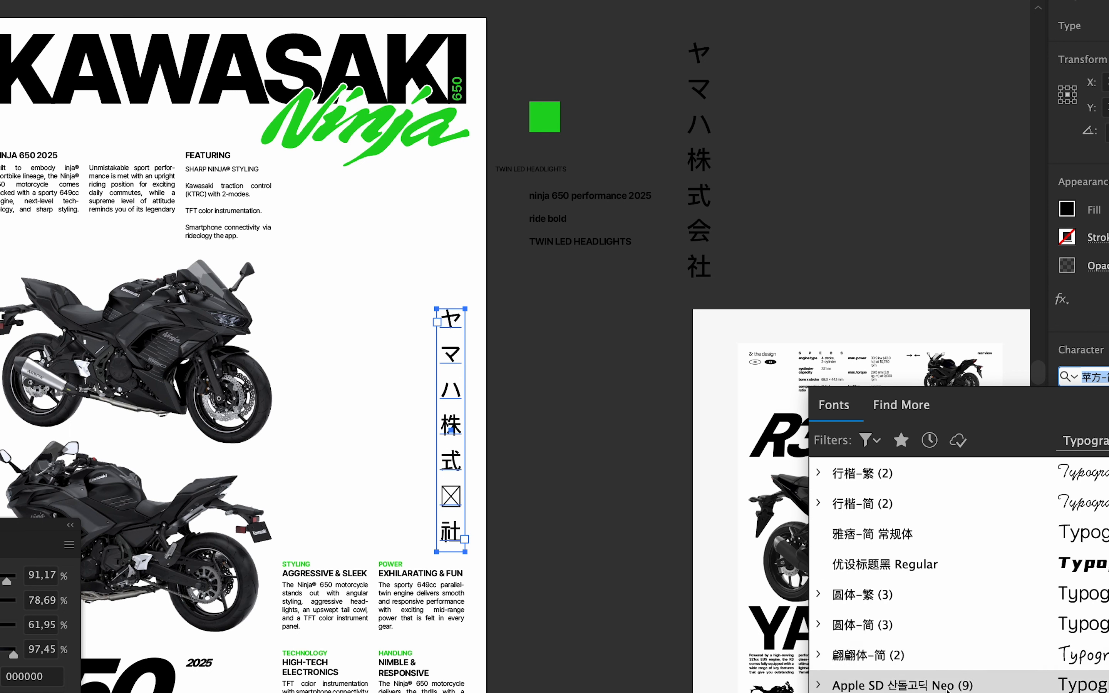
{"action": "scroll", "coordinate": [910, 596], "scroll_direction": "up", "scroll_amount": 8}
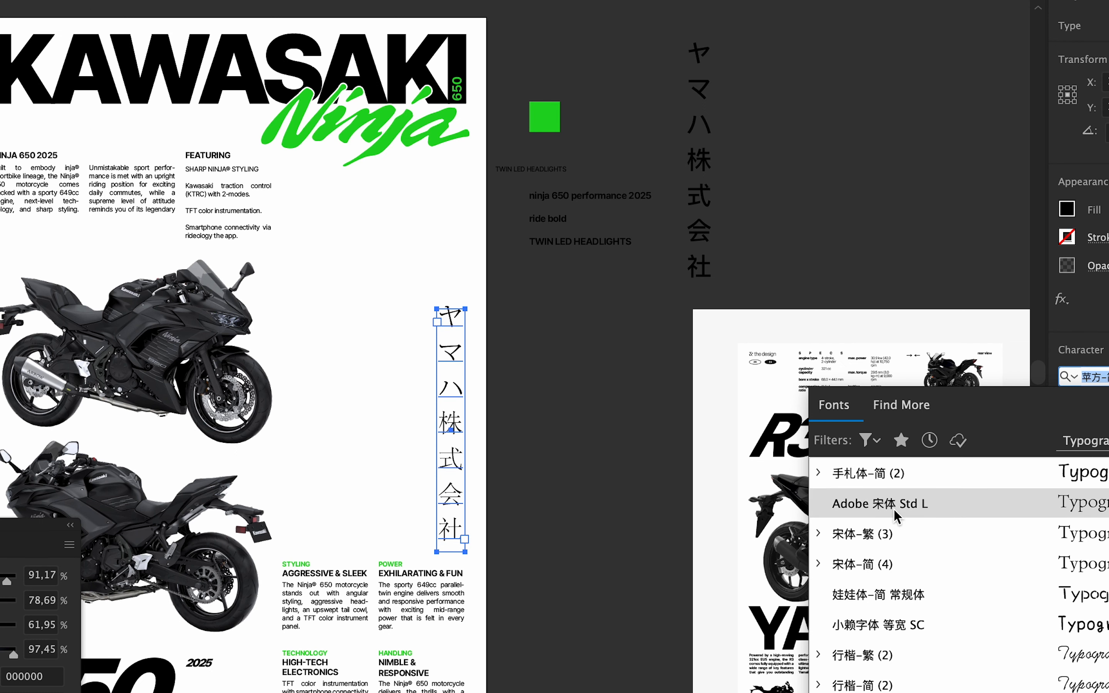
{"action": "scroll", "coordinate": [901, 545], "scroll_direction": "up", "scroll_amount": 4}
{"action": "scroll", "coordinate": [899, 548], "scroll_direction": "up", "scroll_amount": 4}
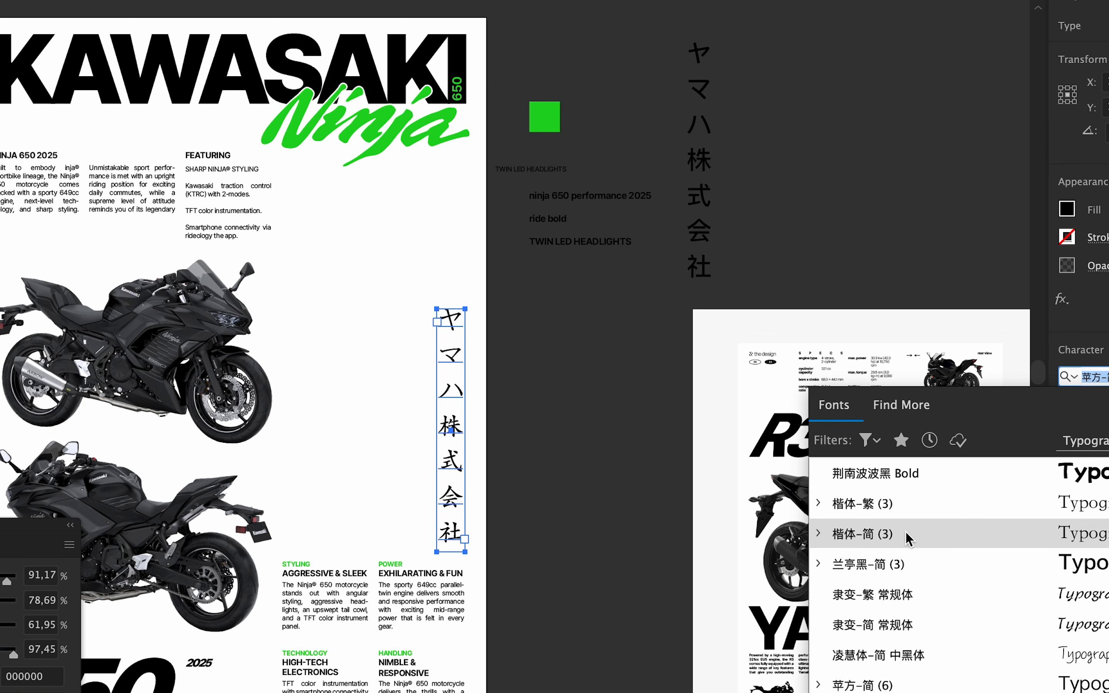
{"action": "scroll", "coordinate": [912, 536], "scroll_direction": "up", "scroll_amount": 3}
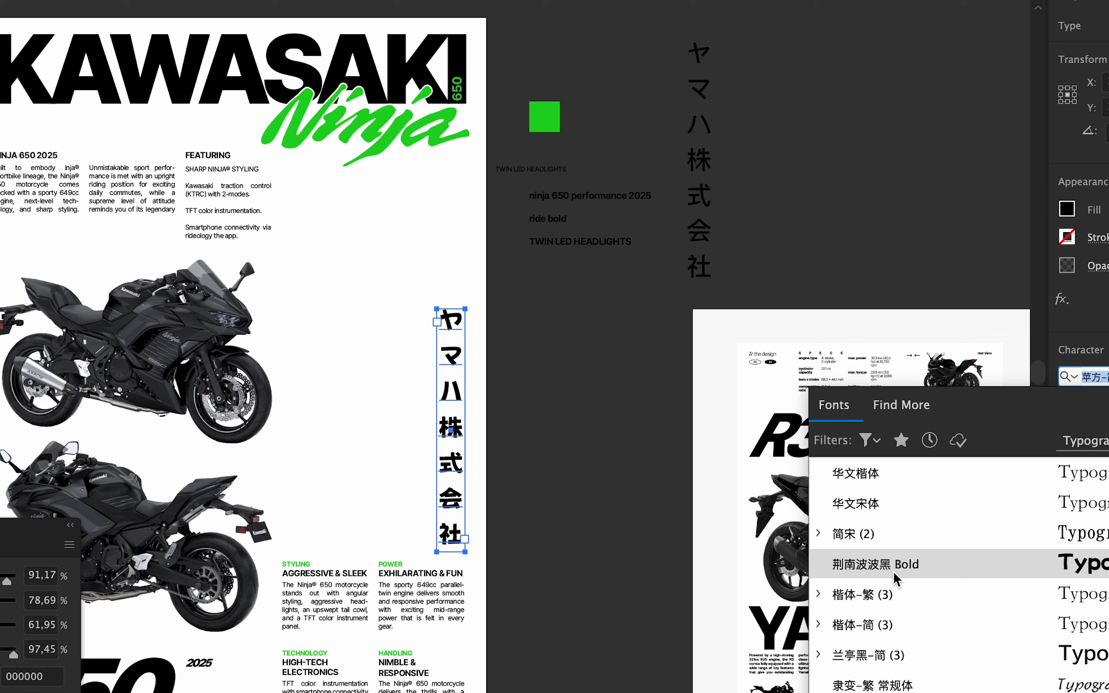
{"action": "scroll", "coordinate": [898, 553], "scroll_direction": "up", "scroll_amount": 4}
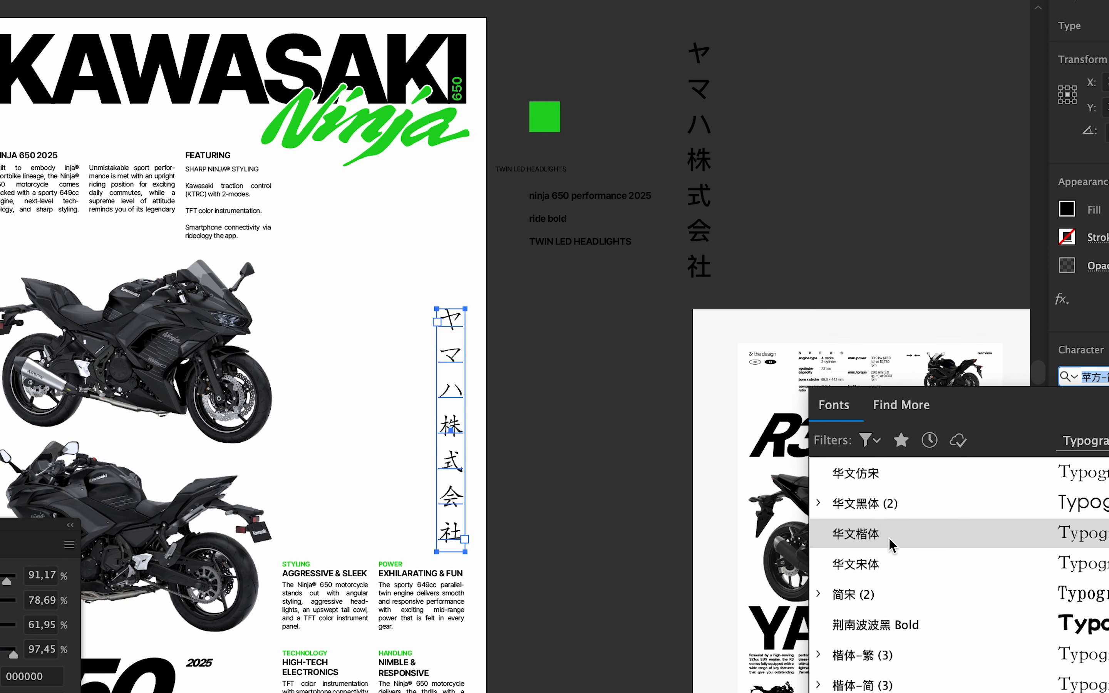
{"action": "scroll", "coordinate": [967, 569], "scroll_direction": "up", "scroll_amount": 4}
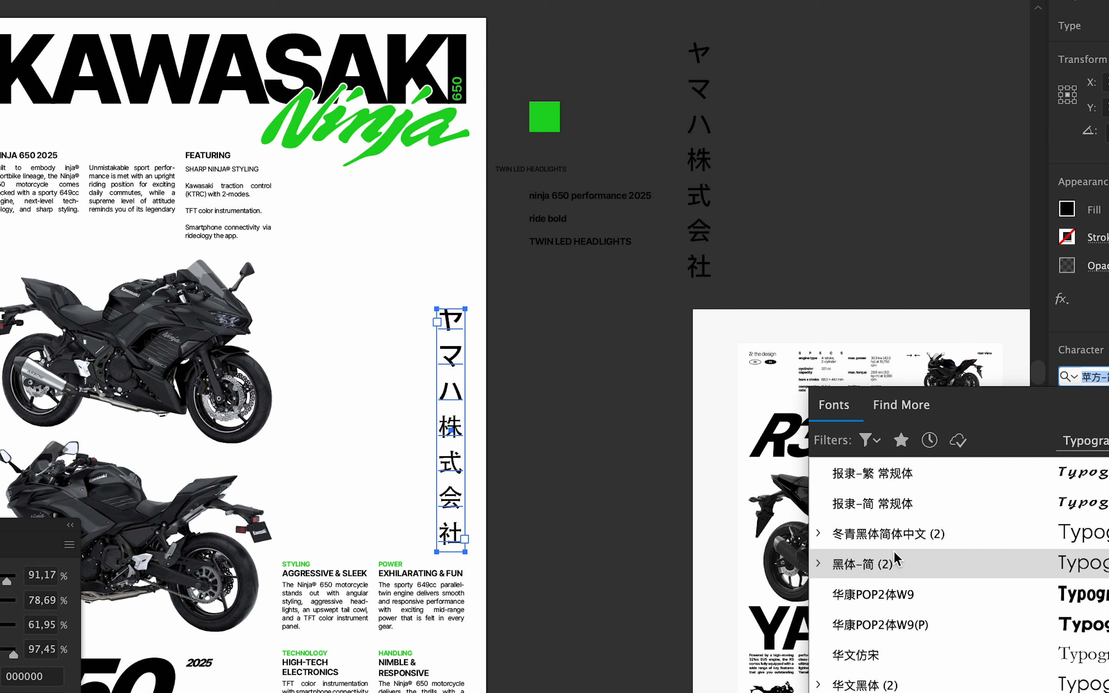
{"action": "scroll", "coordinate": [912, 537], "scroll_direction": "up", "scroll_amount": 3}
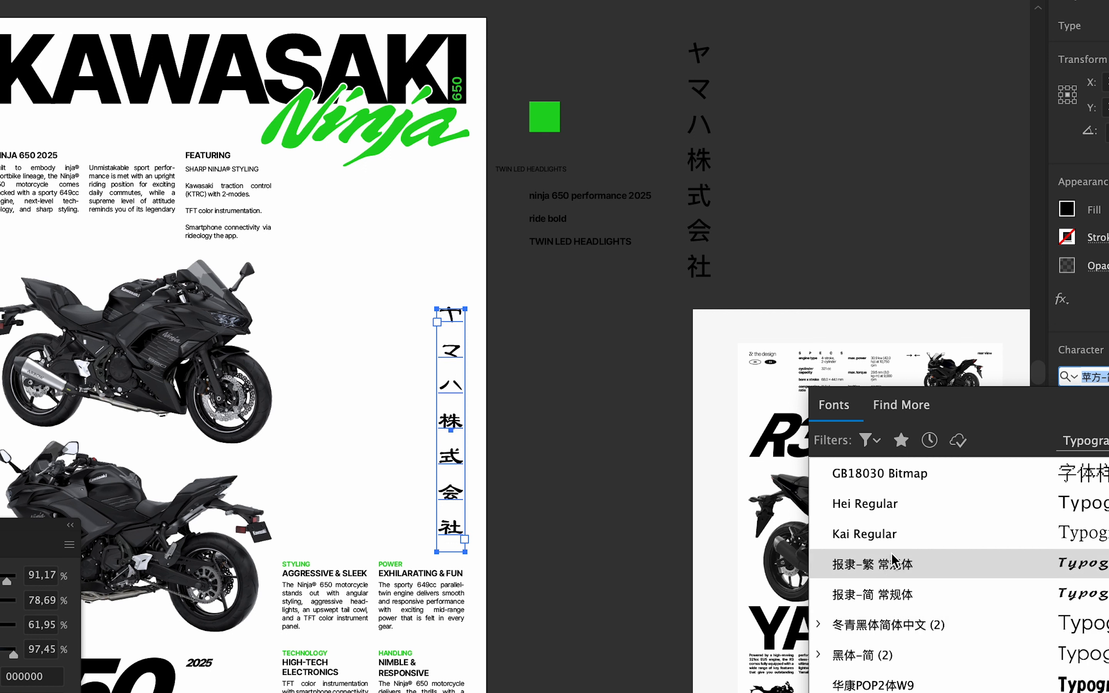
{"action": "scroll", "coordinate": [898, 541], "scroll_direction": "up", "scroll_amount": 3}
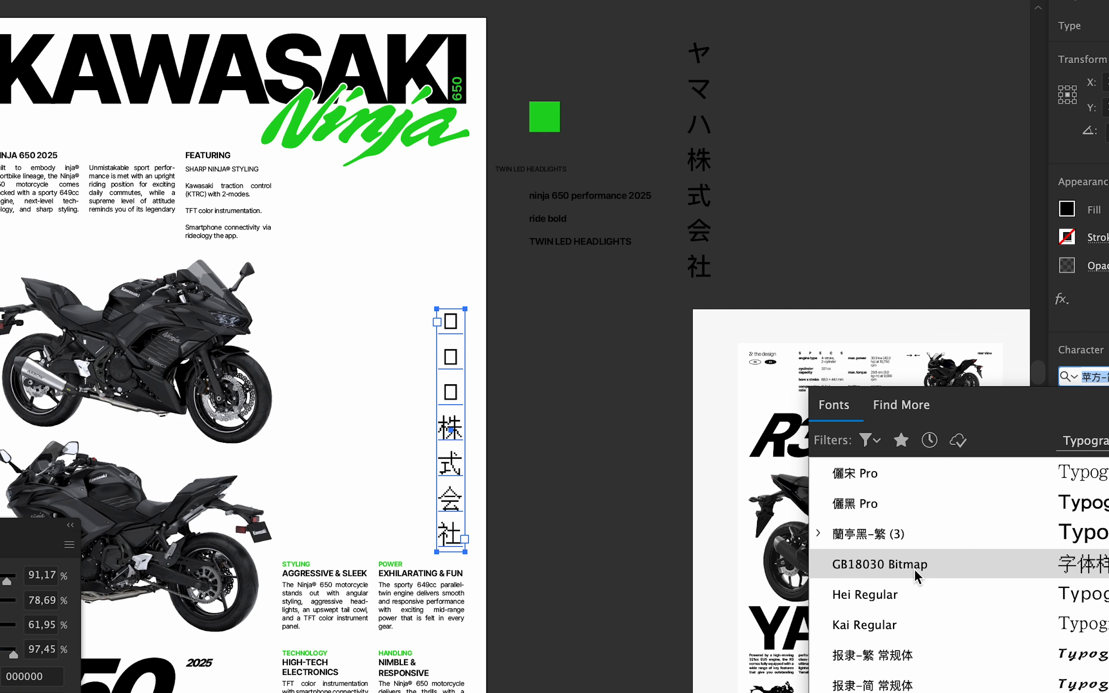
{"action": "scroll", "coordinate": [908, 596], "scroll_direction": "down", "scroll_amount": 3}
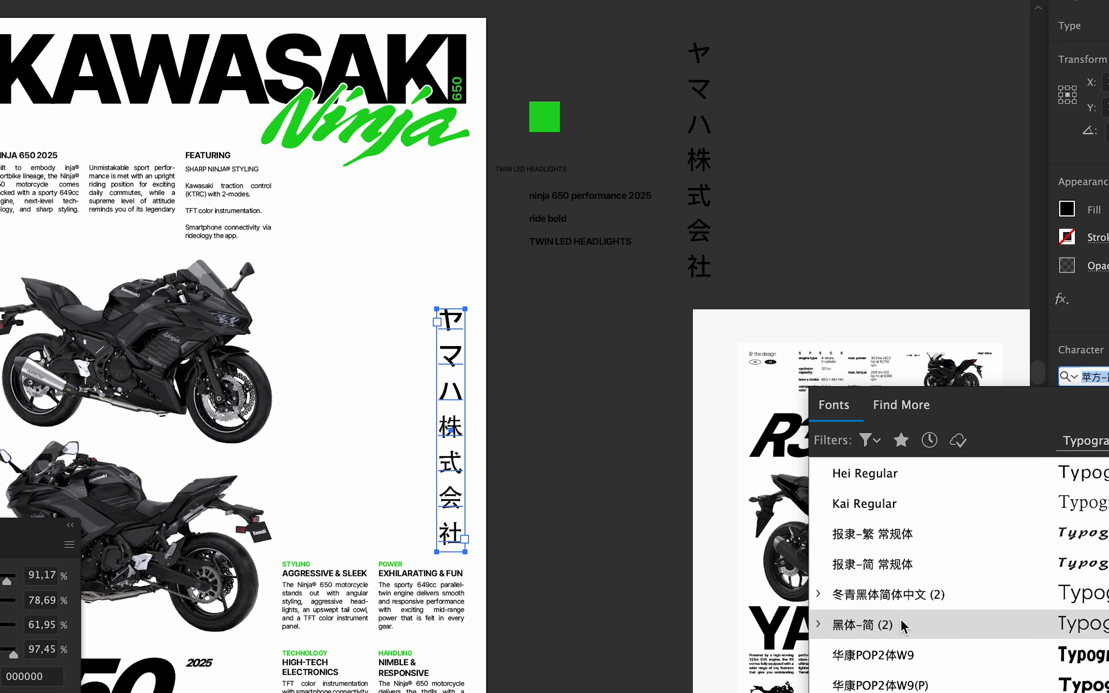
{"action": "scroll", "coordinate": [910, 683], "scroll_direction": "down", "scroll_amount": 6}
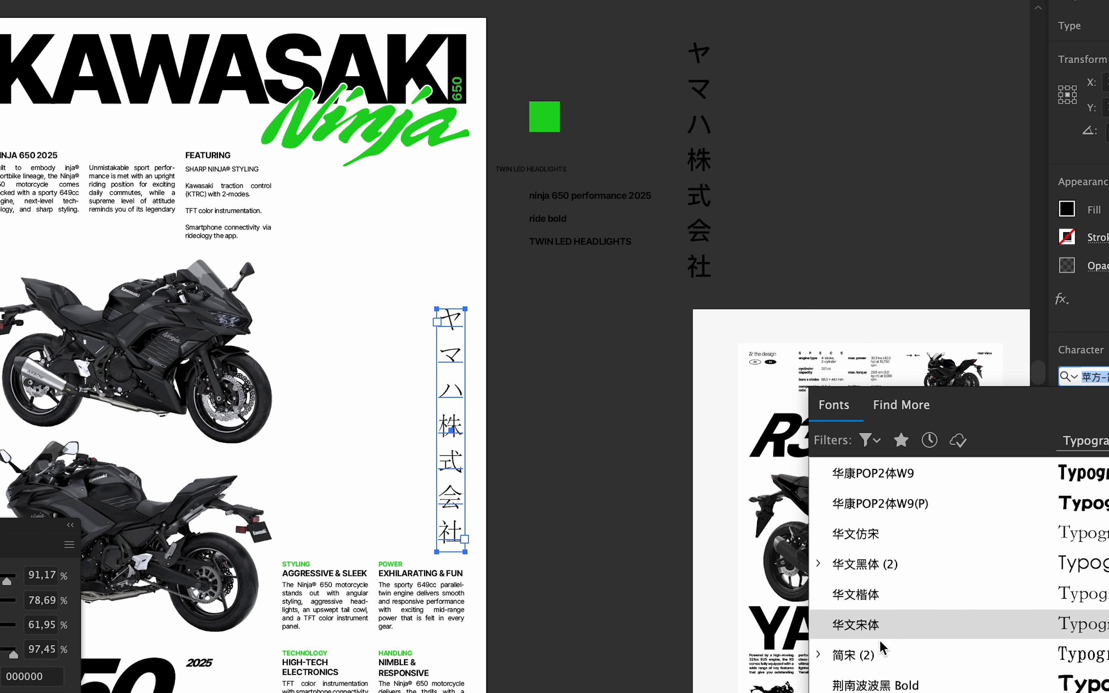
{"action": "left_click", "coordinate": [882, 685]}
{"action": "left_click", "coordinate": [619, 515]}
{"action": "scroll", "coordinate": [671, 448], "scroll_direction": "down", "scroll_amount": 4}
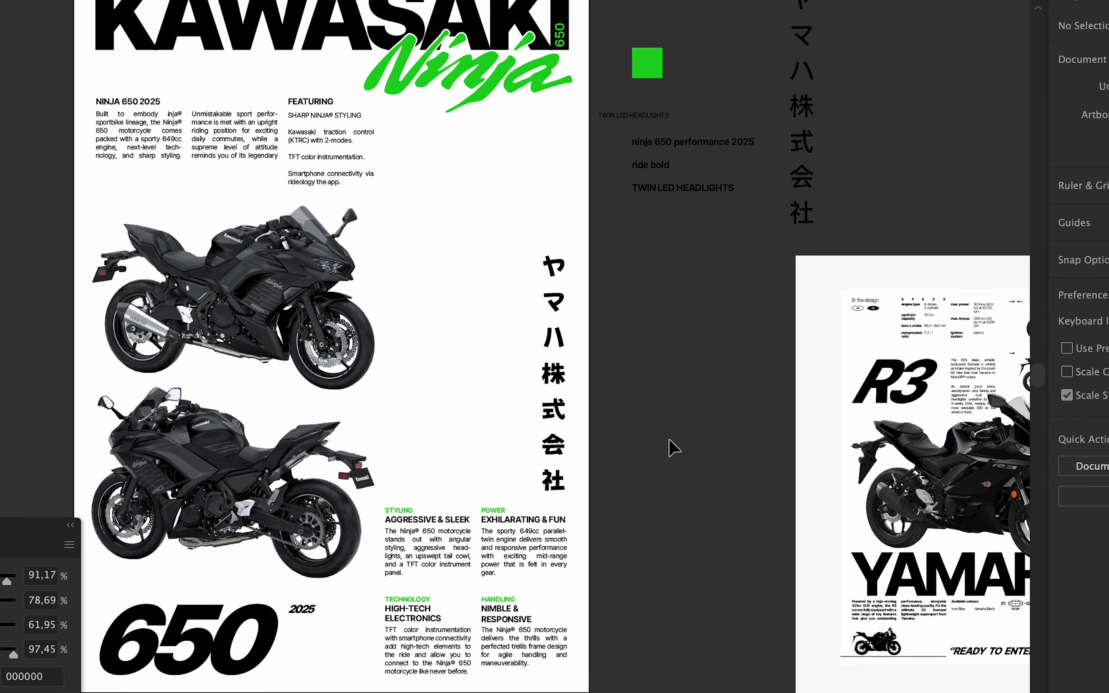
{"action": "scroll", "coordinate": [609, 399], "scroll_direction": "up", "scroll_amount": 4}
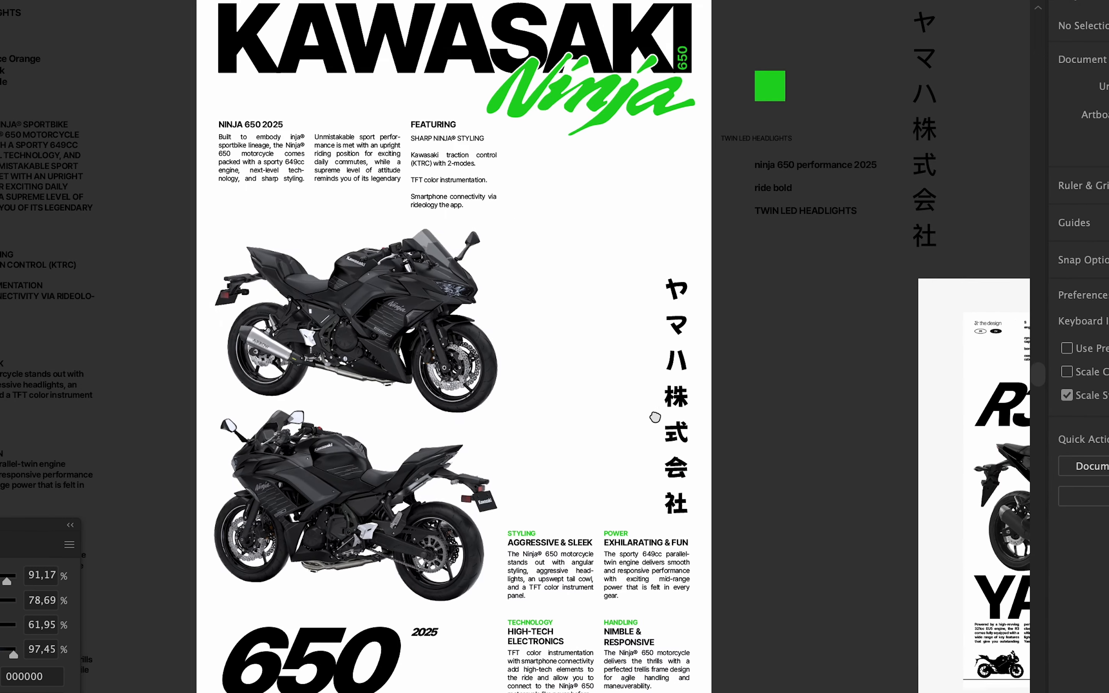
Switch to the Kawasaki Ninja 650 web page and look through the folder of saved website images for more pictures.
{"action": "left_click", "coordinate": [484, 356]}
{"action": "scroll", "coordinate": [484, 351], "scroll_direction": "down", "scroll_amount": 4}
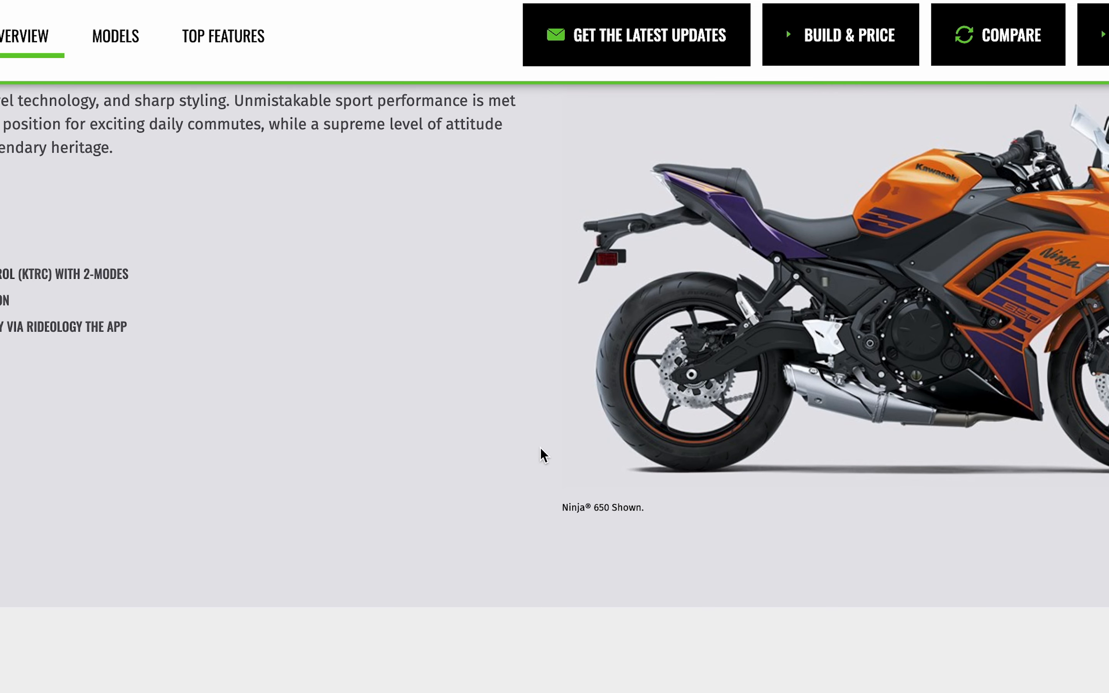
{"action": "scroll", "coordinate": [543, 456], "scroll_direction": "up", "scroll_amount": 10}
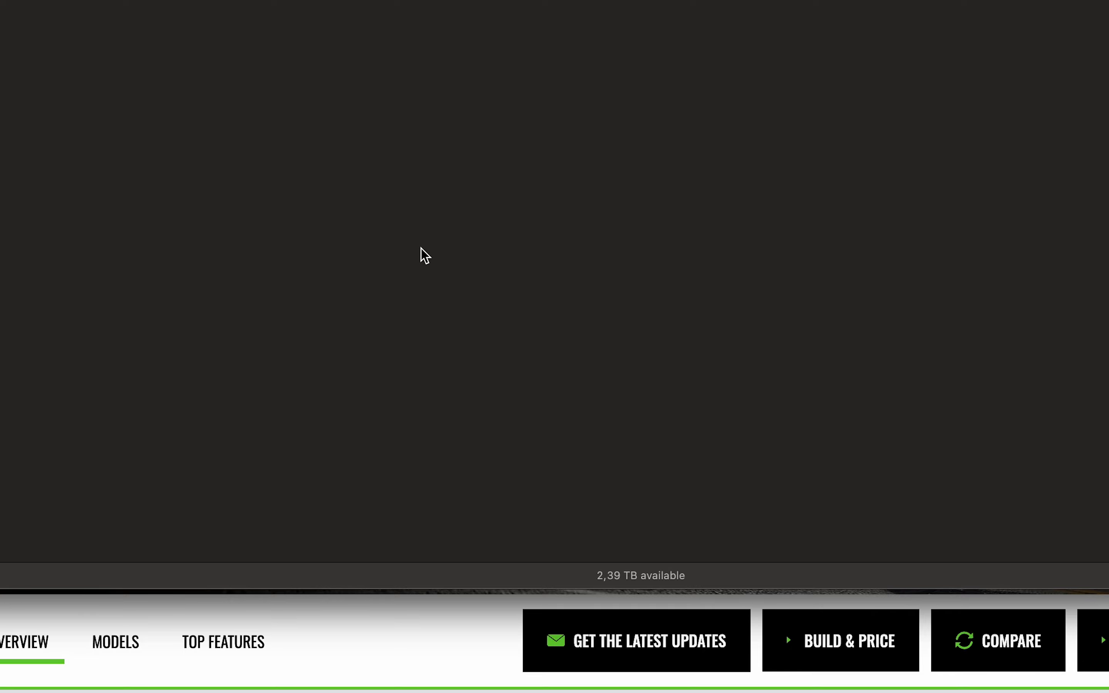
{"action": "scroll", "coordinate": [589, 399], "scroll_direction": "down", "scroll_amount": 3}
{"action": "scroll", "coordinate": [592, 399], "scroll_direction": "down", "scroll_amount": 6}
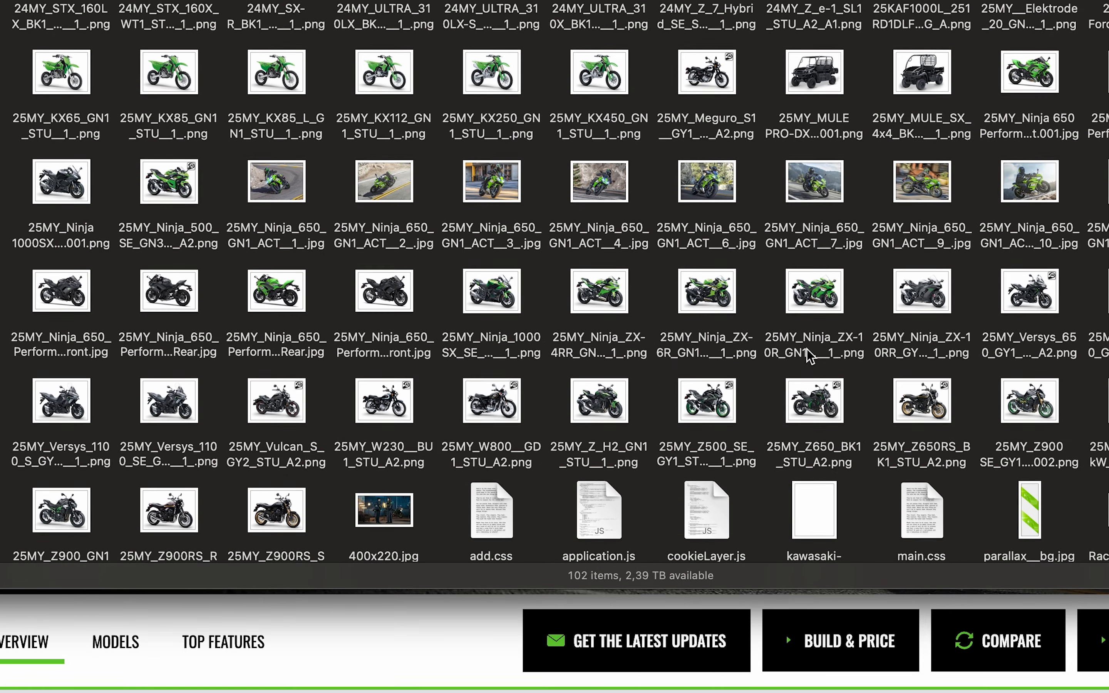
{"action": "scroll", "coordinate": [955, 308], "scroll_direction": "down", "scroll_amount": 5}
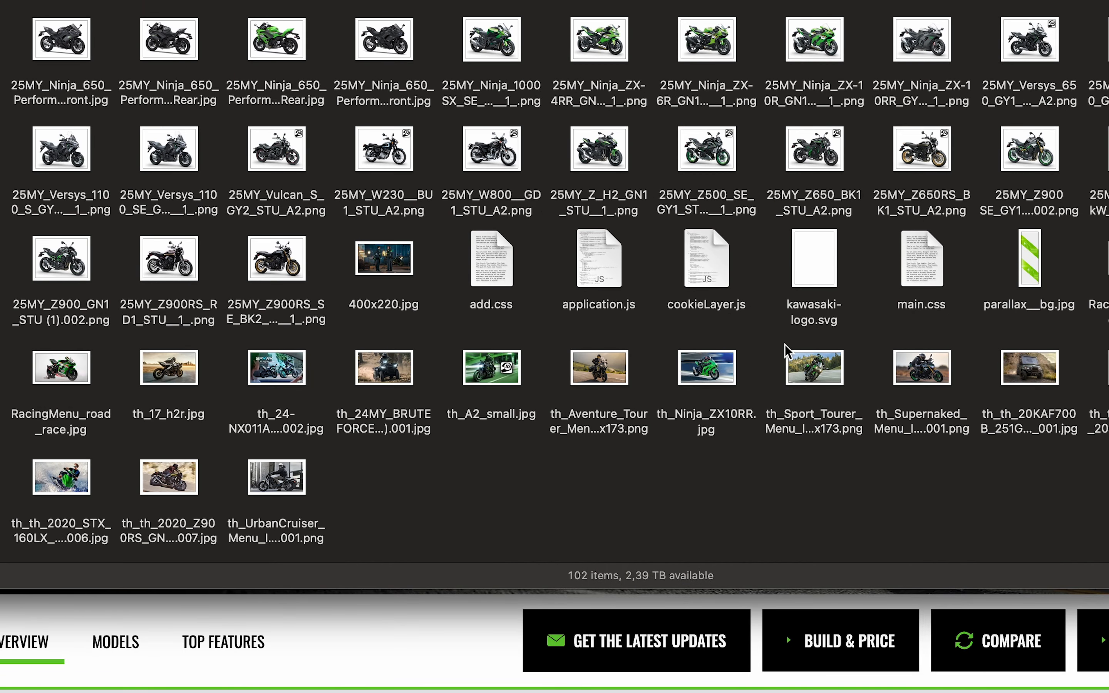
{"action": "scroll", "coordinate": [147, 385], "scroll_direction": "up", "scroll_amount": 2}
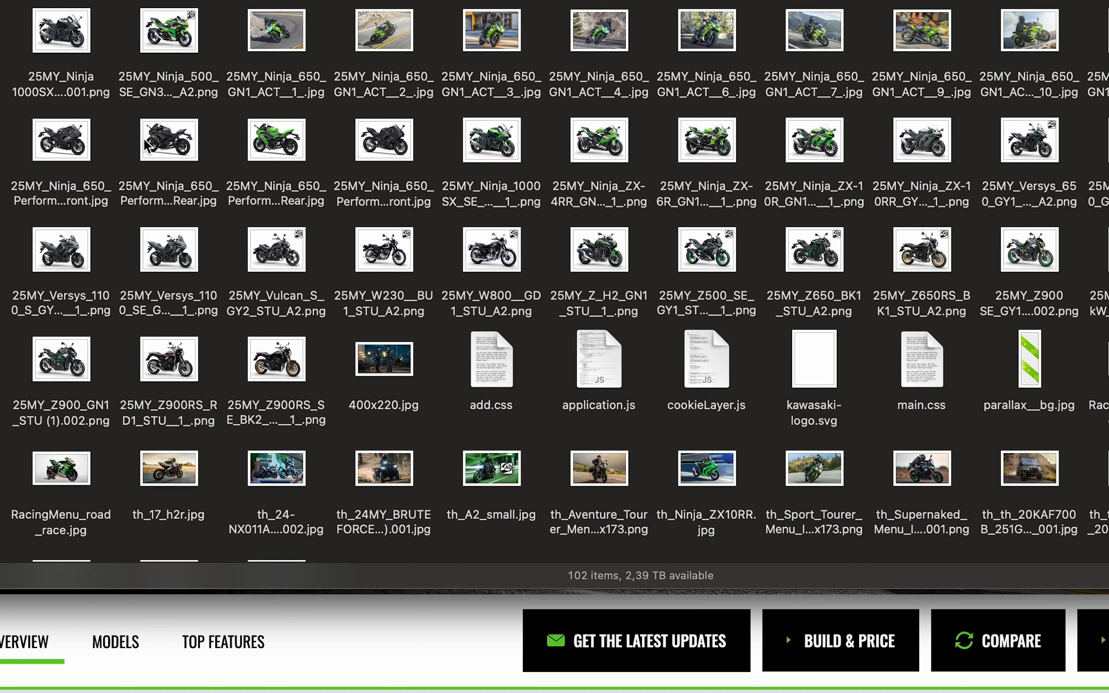
Preview the black Ninja 650 Performance rear and front view images in the folder and compare them.
{"action": "left_click", "coordinate": [146, 144]}
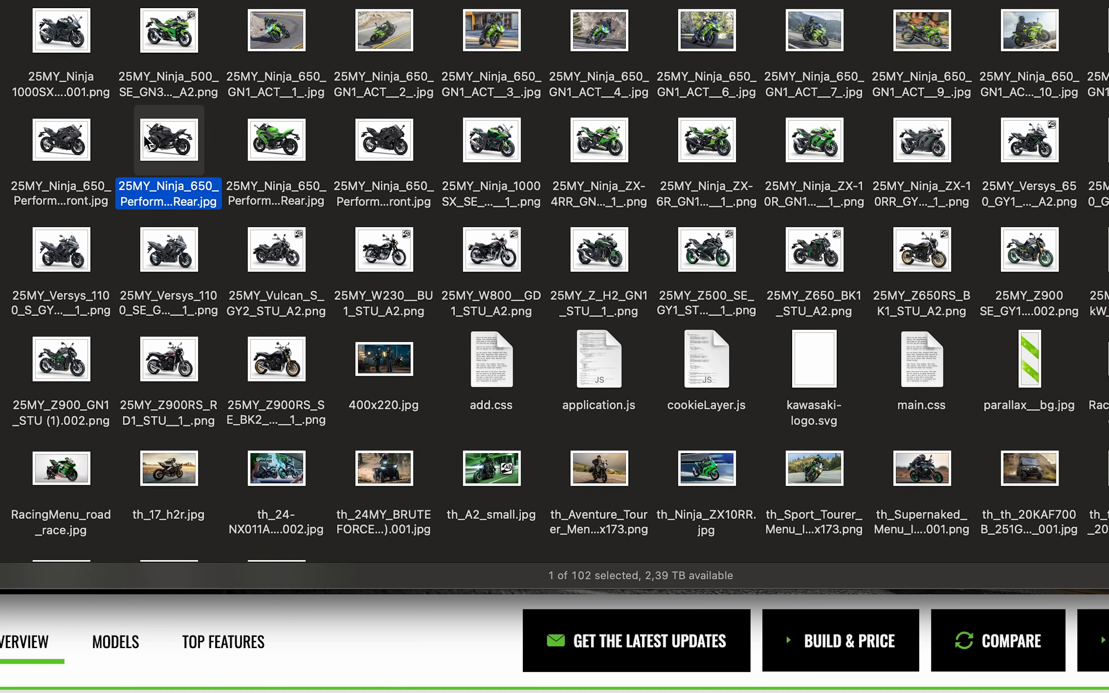
{"action": "key", "text": "space"}
{"action": "key", "text": "Left"}
{"action": "key", "text": "Right"}
{"action": "key", "text": "Left"}
{"action": "key", "text": "Right"}
{"action": "key", "text": "Left"}
{"action": "key", "text": "space"}
{"action": "scroll", "coordinate": [336, 251], "scroll_direction": "up", "scroll_amount": 5}
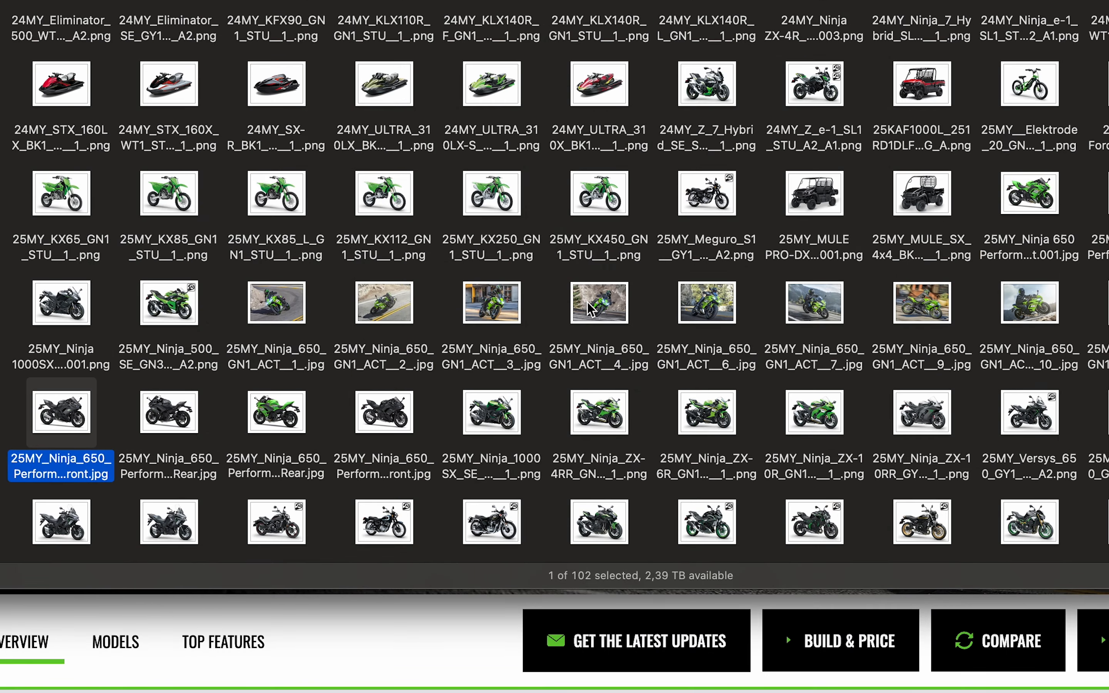
Browse the Kawasaki Ninja 650 web pages, including the models and top features sections, for more imagery.
{"action": "left_click", "coordinate": [439, 683]}
{"action": "scroll", "coordinate": [502, 474], "scroll_direction": "down", "scroll_amount": 15}
{"action": "scroll", "coordinate": [429, 494], "scroll_direction": "down", "scroll_amount": 20}
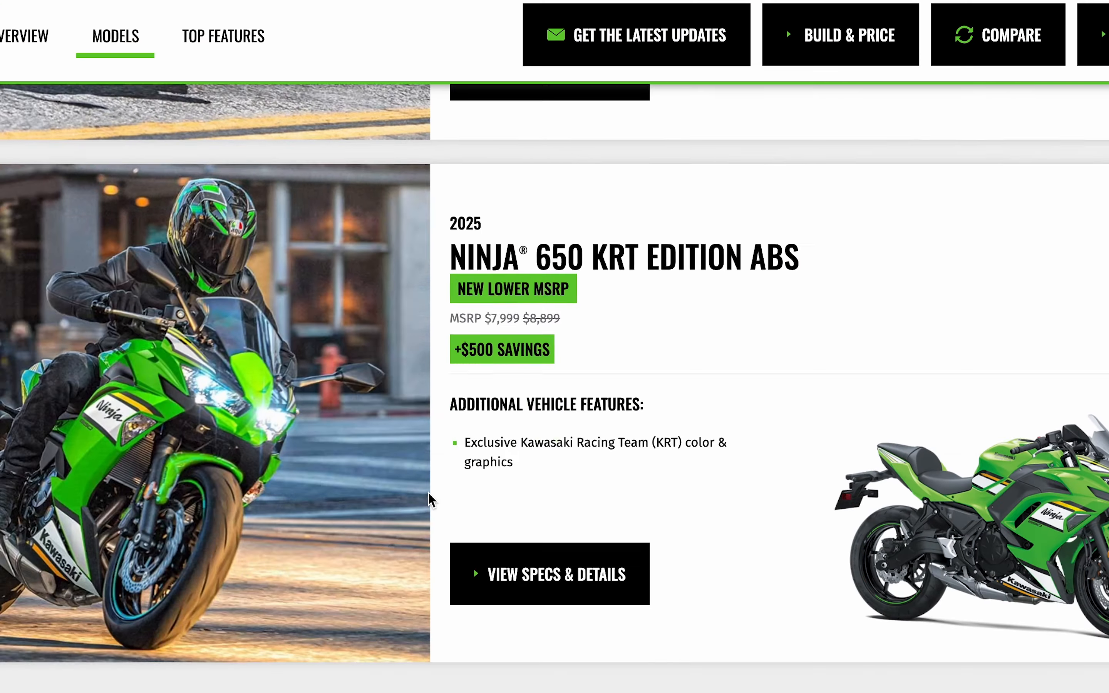
{"action": "scroll", "coordinate": [431, 496], "scroll_direction": "up", "scroll_amount": 15}
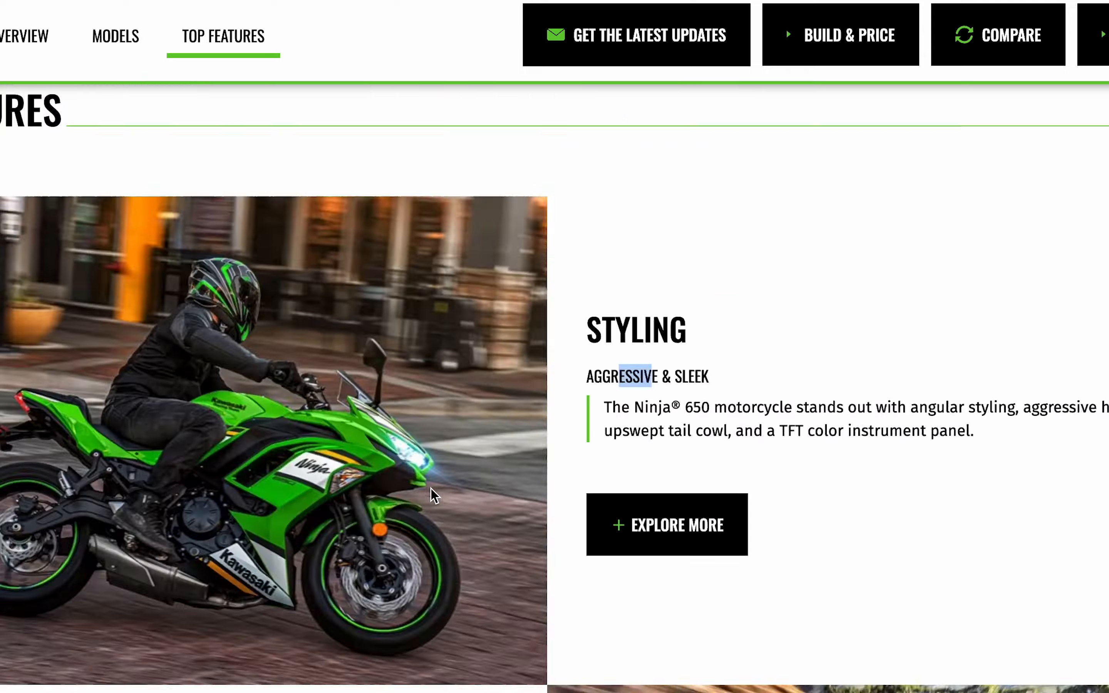
{"action": "scroll", "coordinate": [392, 488], "scroll_direction": "down", "scroll_amount": 5}
{"action": "scroll", "coordinate": [390, 486], "scroll_direction": "up", "scroll_amount": 10}
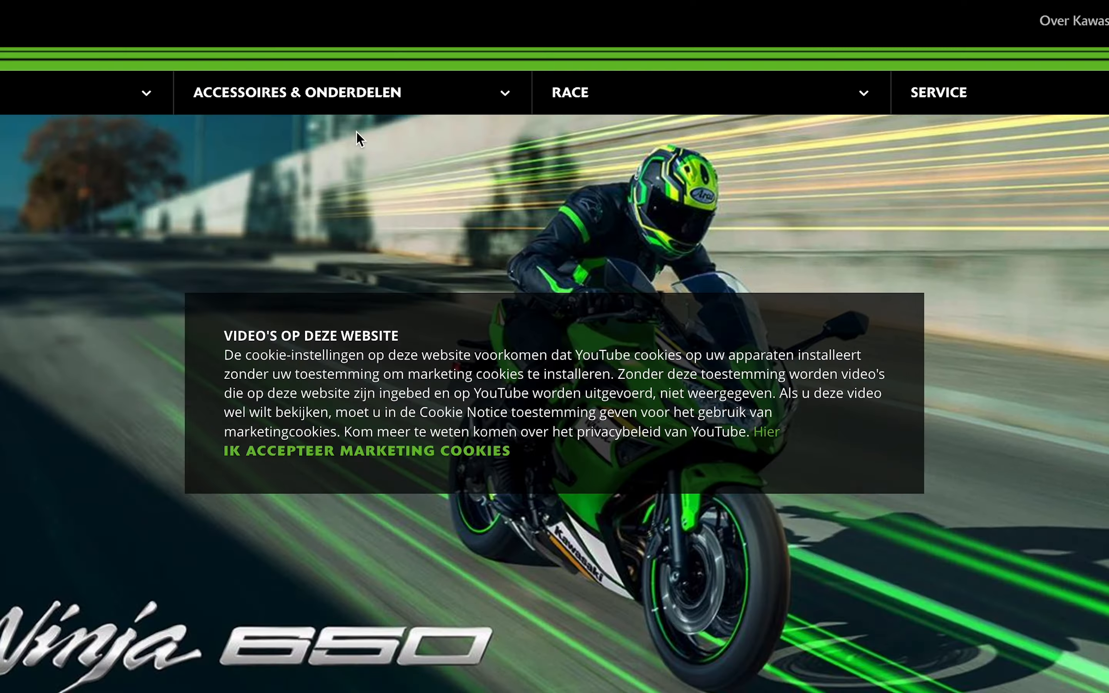
{"action": "scroll", "coordinate": [549, 527], "scroll_direction": "down", "scroll_amount": 10}
{"action": "left_click", "coordinate": [765, 293]}
{"action": "scroll", "coordinate": [636, 649], "scroll_direction": "up", "scroll_amount": 3}
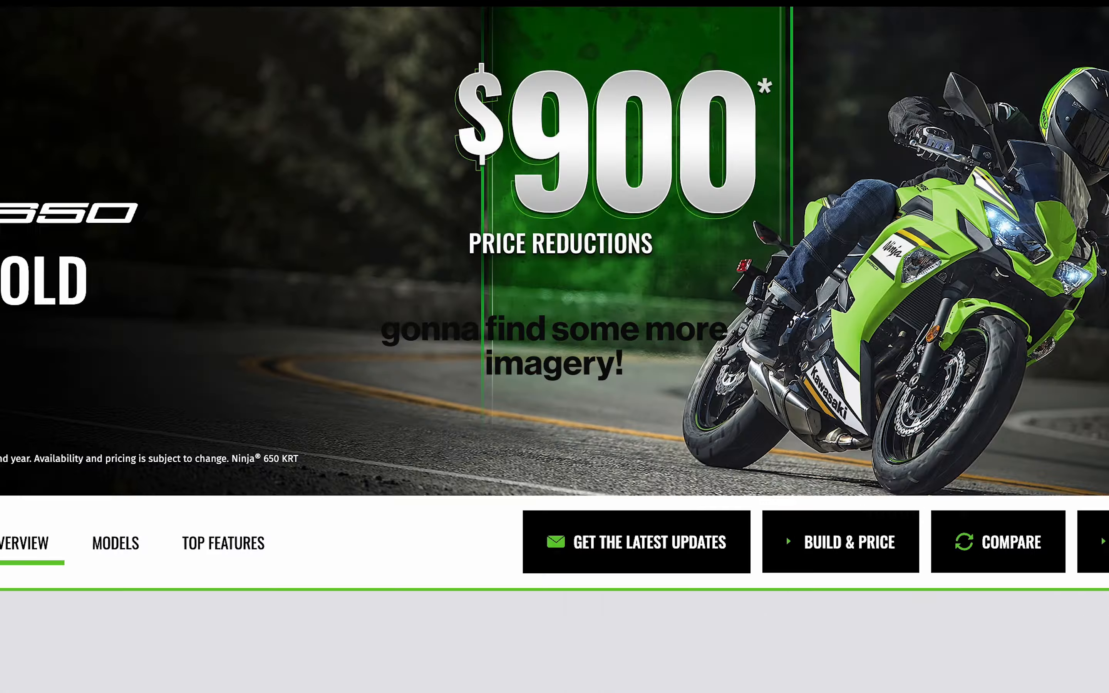
Open the Ninja 650 specs page, rotate the 360-degree view of the black motorcycle and capture a screenshot of its front view.
{"action": "scroll", "coordinate": [137, 197], "scroll_direction": "down", "scroll_amount": 5}
{"action": "left_click", "coordinate": [137, 192]}
{"action": "left_click", "coordinate": [598, 624]}
{"action": "scroll", "coordinate": [441, 488], "scroll_direction": "down", "scroll_amount": 5}
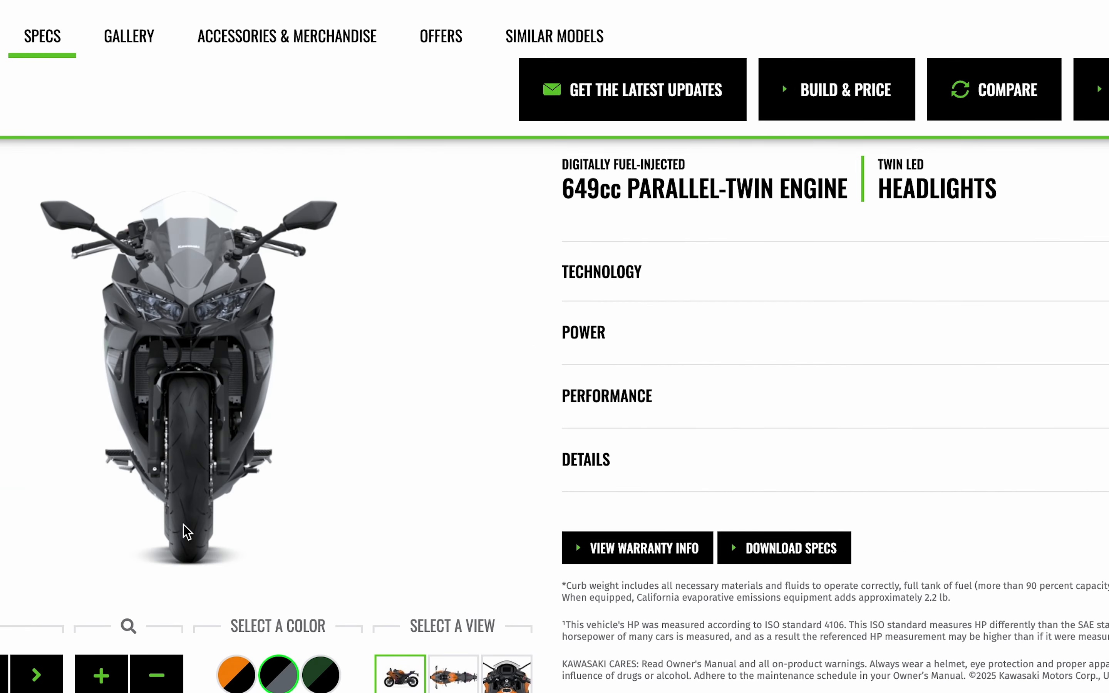
{"action": "scroll", "coordinate": [187, 532], "scroll_direction": "up", "scroll_amount": 1}
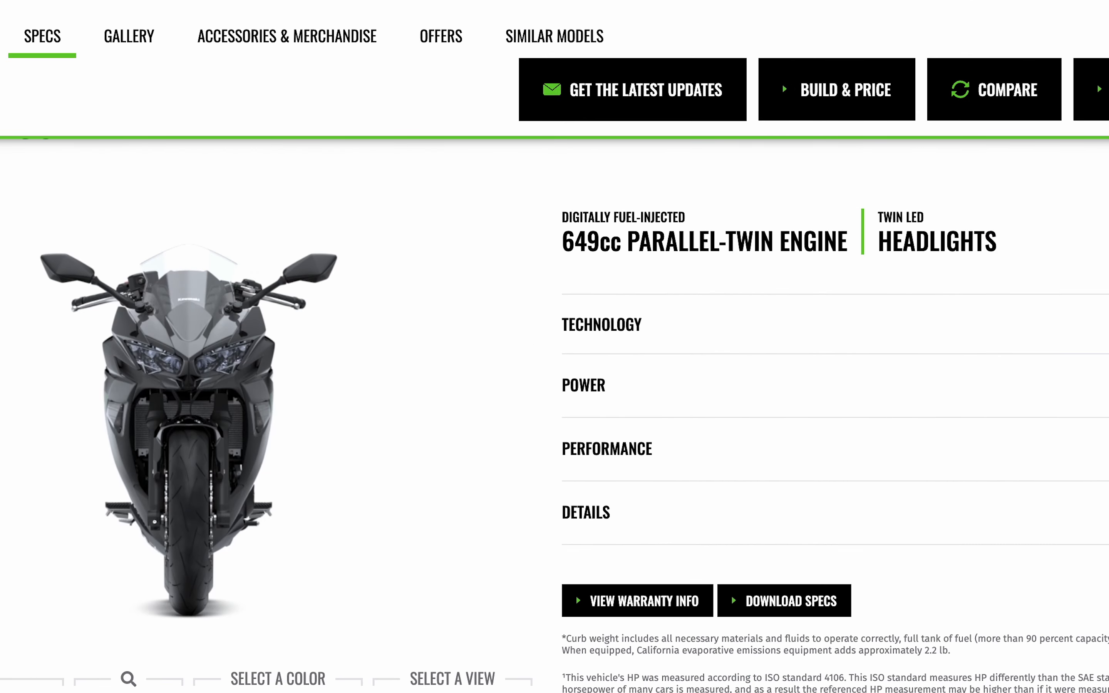
{"action": "right_click", "coordinate": [111, 376]}
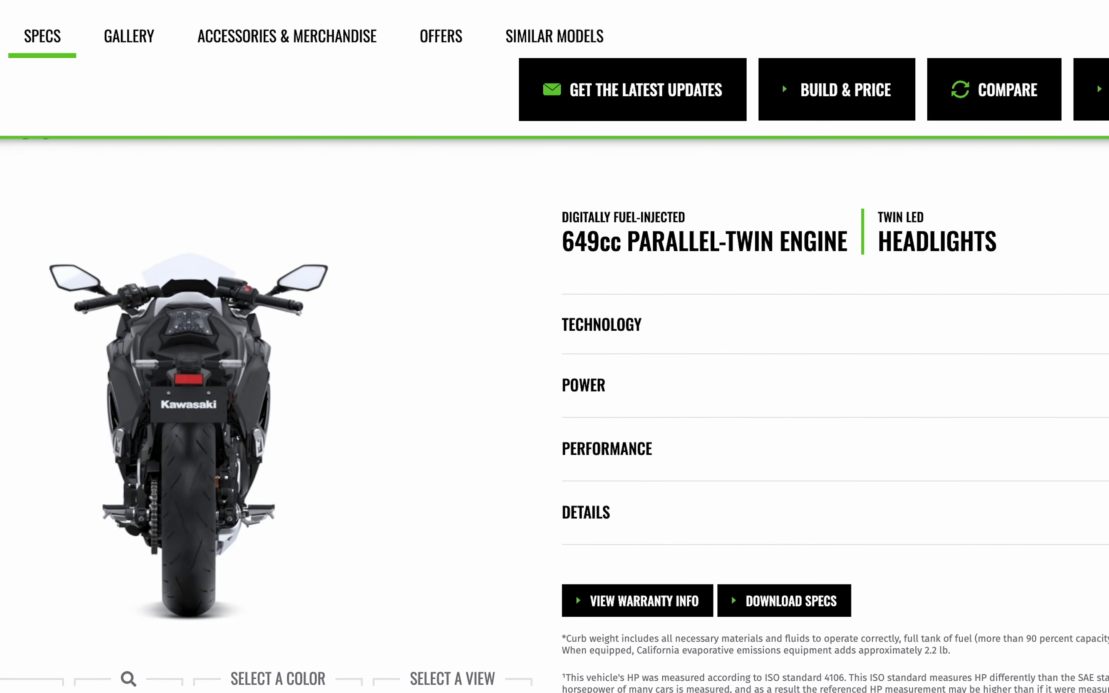
{"action": "left_click_drag", "start_coordinate": [155, 422], "coordinate": [740, 654]}
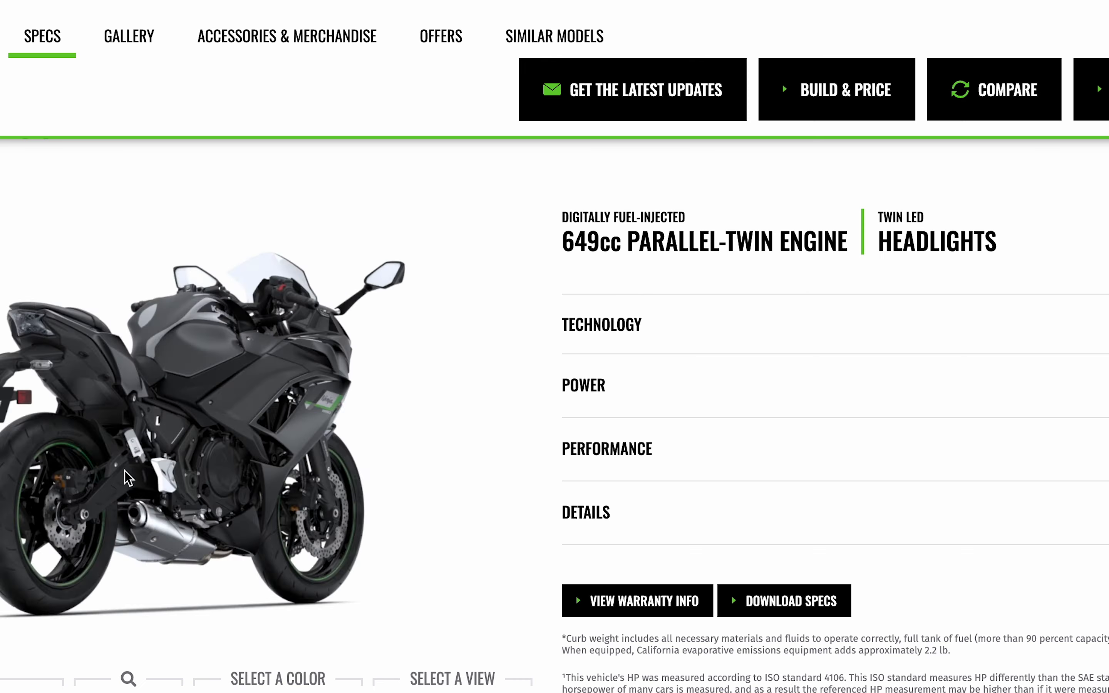
{"action": "left_click_drag", "start_coordinate": [125, 470], "coordinate": [14, 470]}
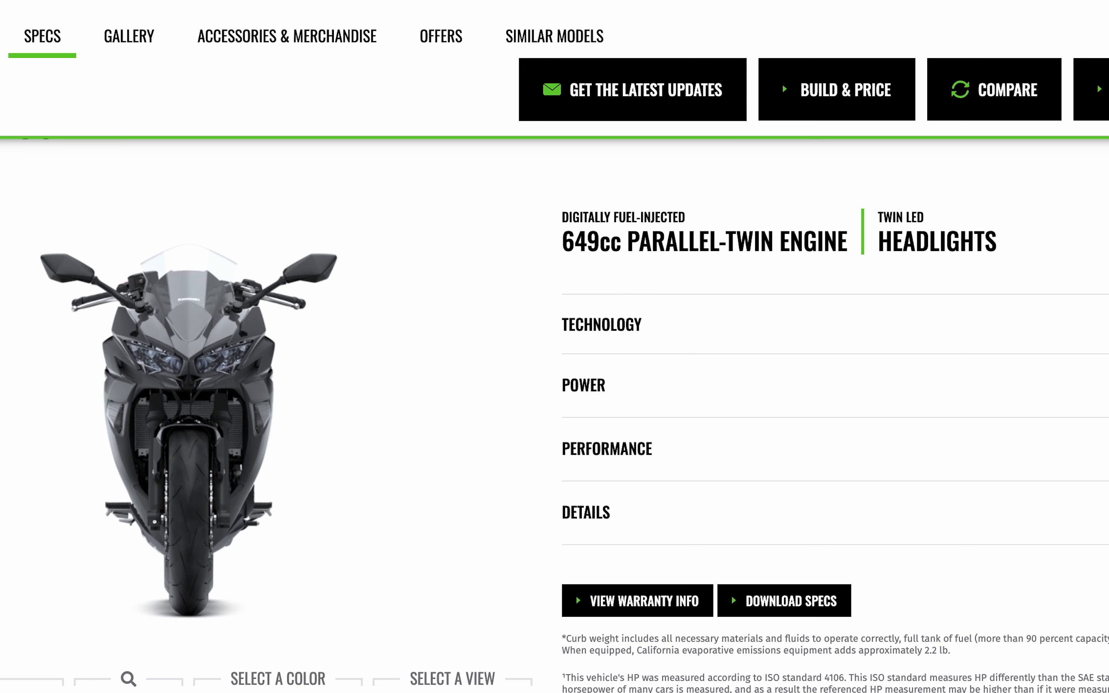
{"action": "key", "text": "super+shift+4"}
{"action": "left_click_drag", "start_coordinate": [1, 179], "coordinate": [472, 658]}
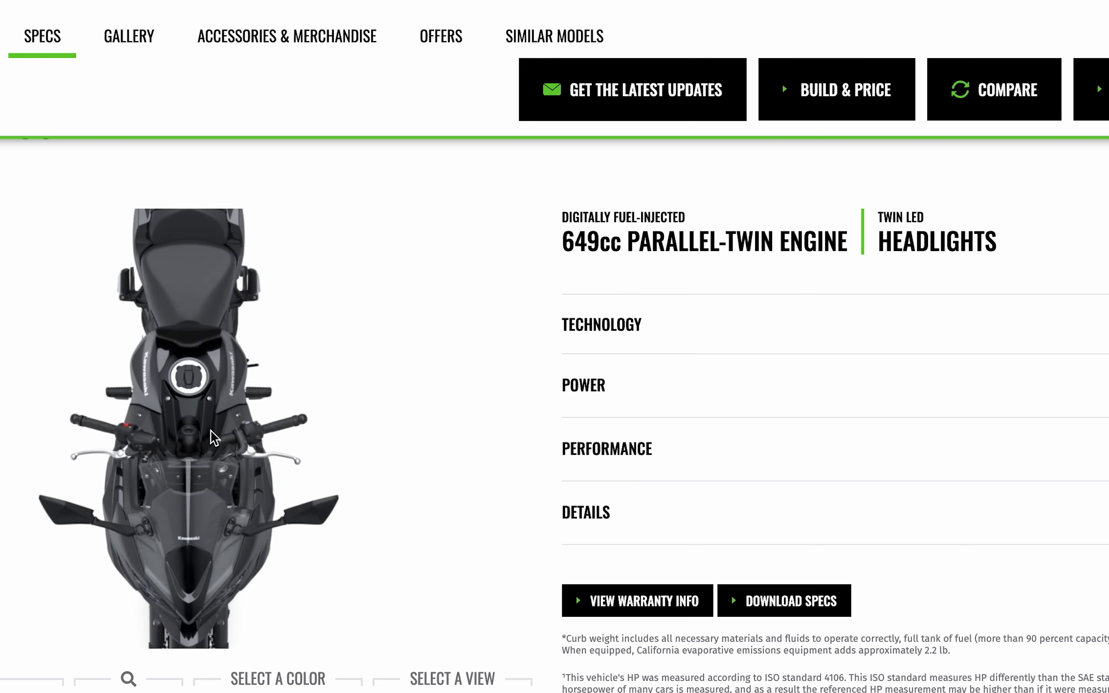
Rotate the motorcycle's top view to lie horizontally, capture a screenshot of it and add the screenshots to the image folder.
{"action": "left_click_drag", "start_coordinate": [213, 438], "coordinate": [379, 544]}
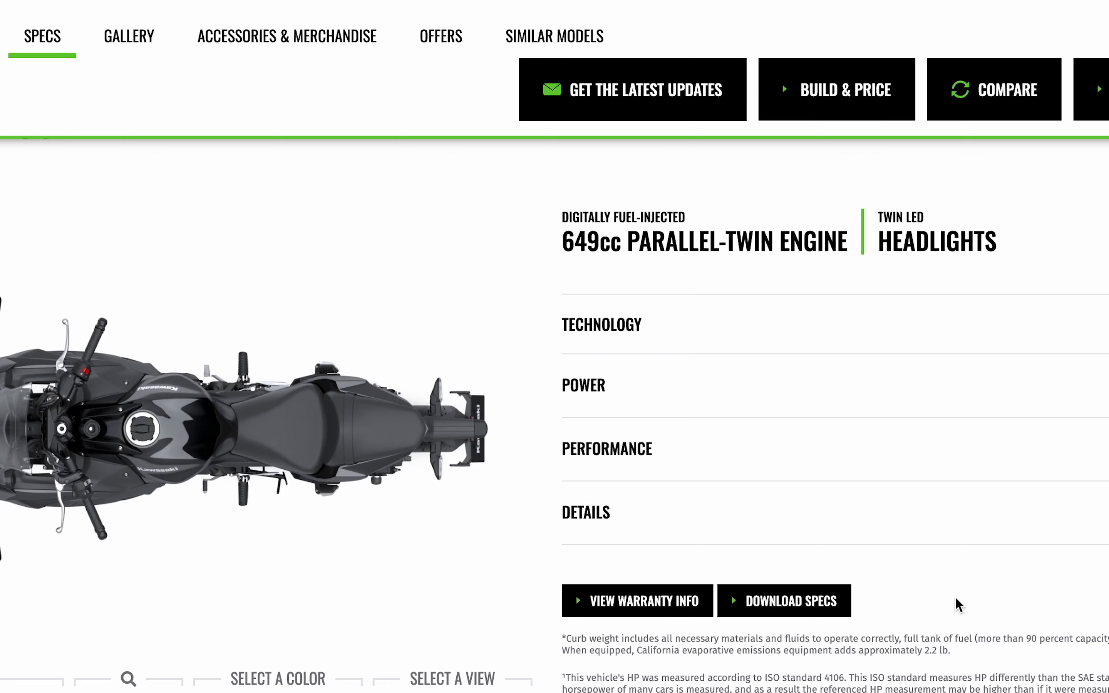
{"action": "key", "text": "super+shift+4"}
{"action": "left_click_drag", "start_coordinate": [0, 242], "coordinate": [522, 629]}
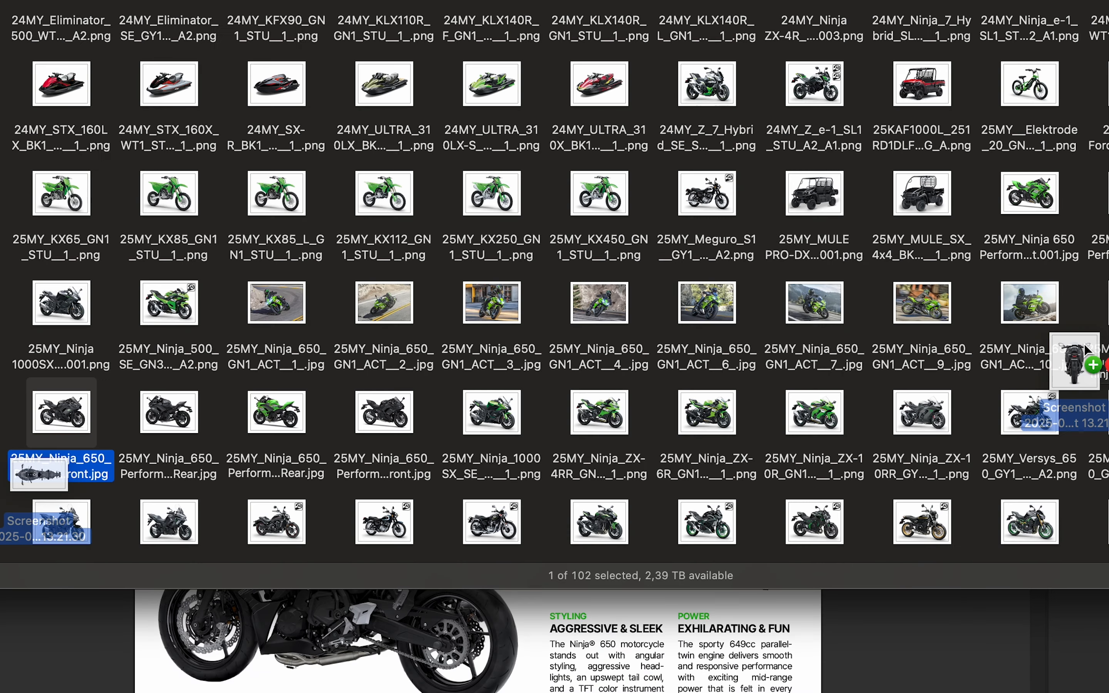
{"action": "left_click_drag", "start_coordinate": [1090, 362], "coordinate": [1089, 352]}
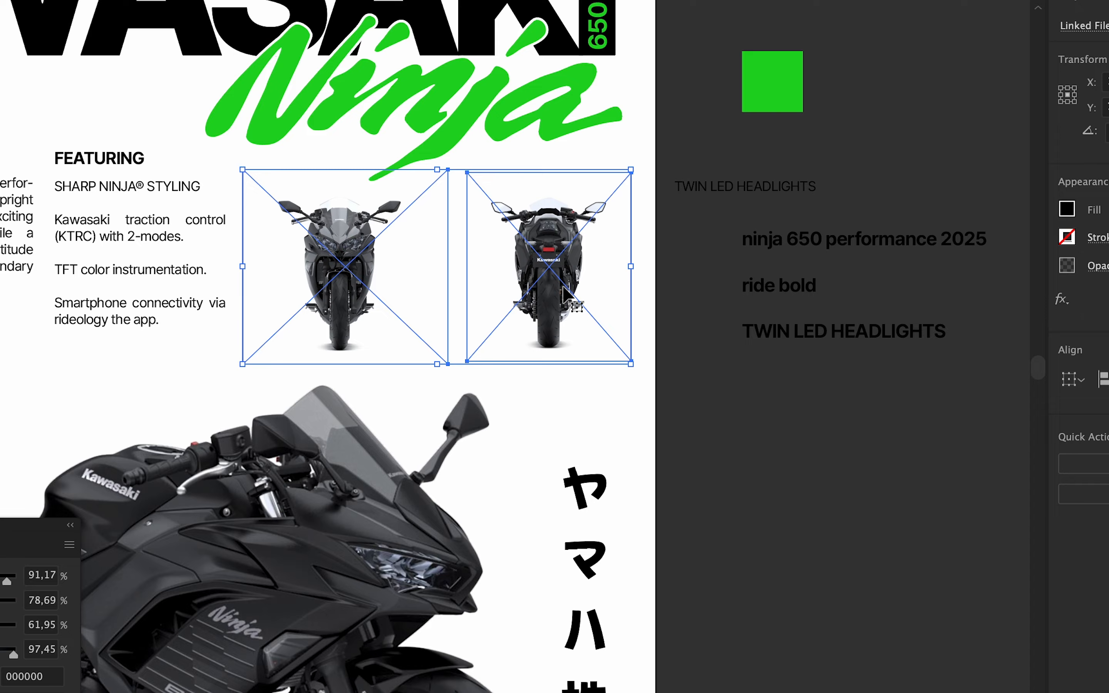
Bring the top-view motorcycle image onto the canvas just below the poster, at about half the poster's width.
{"action": "scroll", "coordinate": [458, 321], "scroll_direction": "down", "scroll_amount": 5}
{"action": "scroll", "coordinate": [546, 441], "scroll_direction": "up", "scroll_amount": 8}
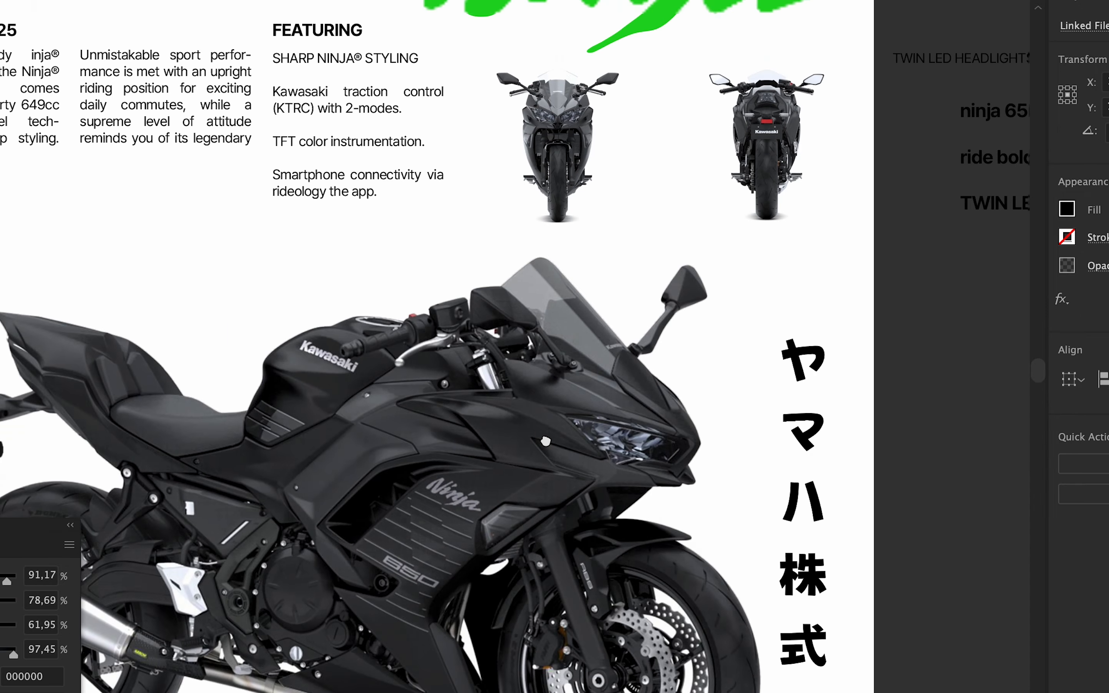
{"action": "left_click_drag", "start_coordinate": [545, 441], "coordinate": [524, 498]}
{"action": "scroll", "coordinate": [523, 498], "scroll_direction": "down", "scroll_amount": 1}
{"action": "scroll", "coordinate": [606, 113], "scroll_direction": "down", "scroll_amount": 1}
{"action": "left_click_drag", "start_coordinate": [600, 385], "coordinate": [620, 123]}
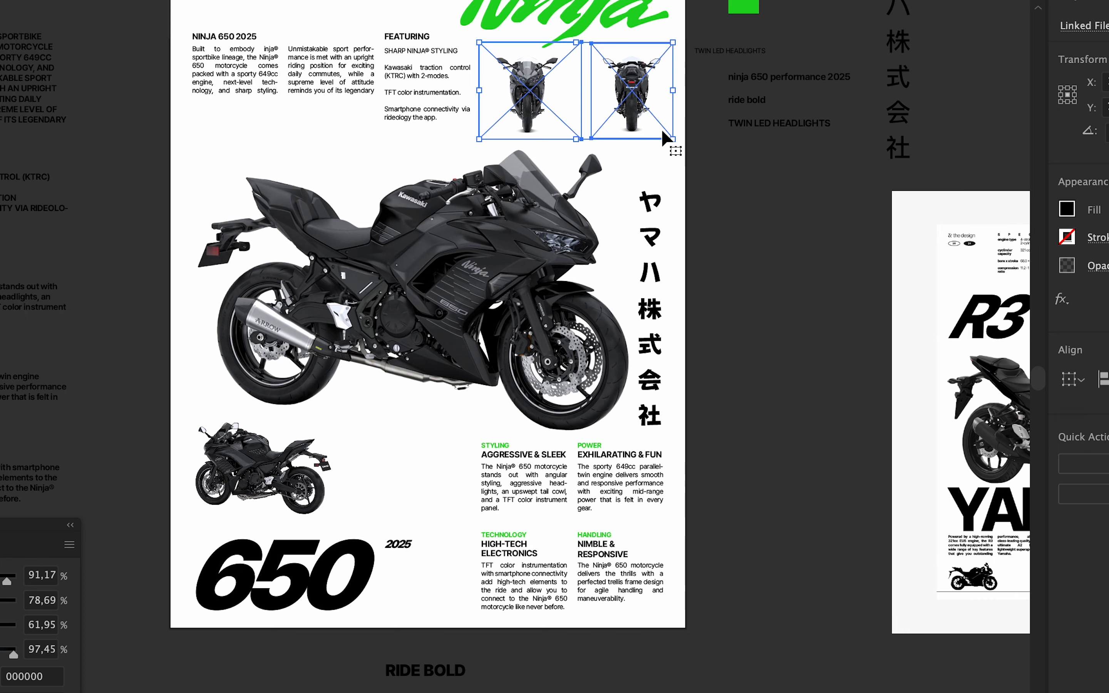
{"action": "left_click_drag", "start_coordinate": [686, 587], "coordinate": [627, 344]}
{"action": "left_click_drag", "start_coordinate": [821, 677], "coordinate": [483, 494]}
{"action": "scroll", "coordinate": [550, 509], "scroll_direction": "up", "scroll_amount": 4}
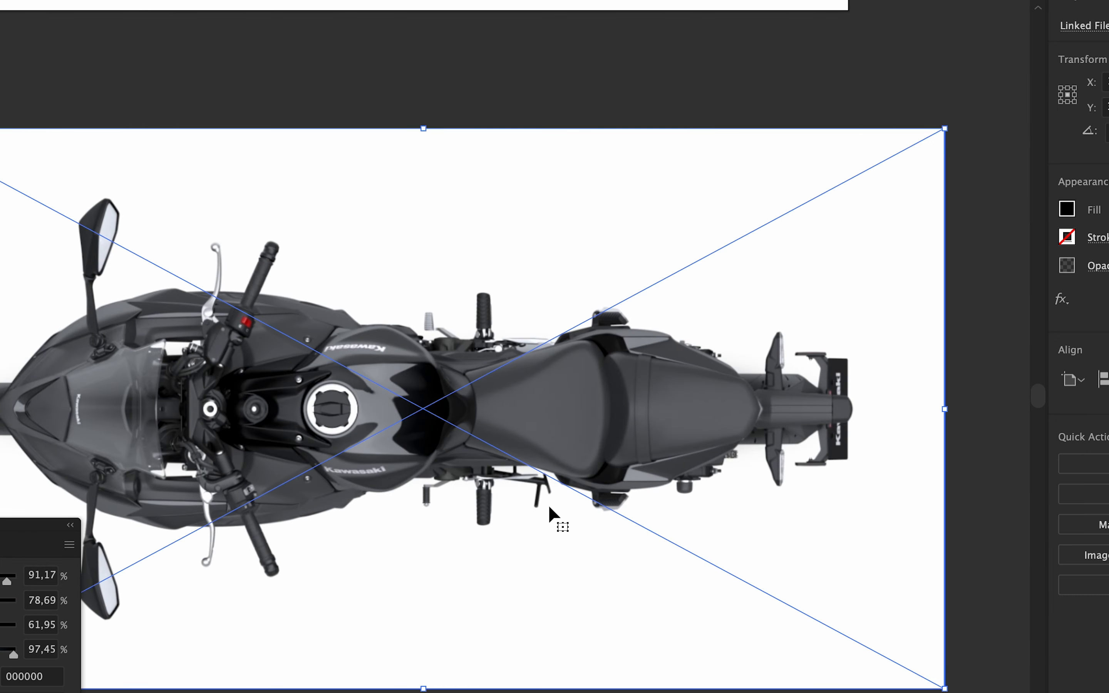
{"action": "scroll", "coordinate": [550, 508], "scroll_direction": "down", "scroll_amount": 8}
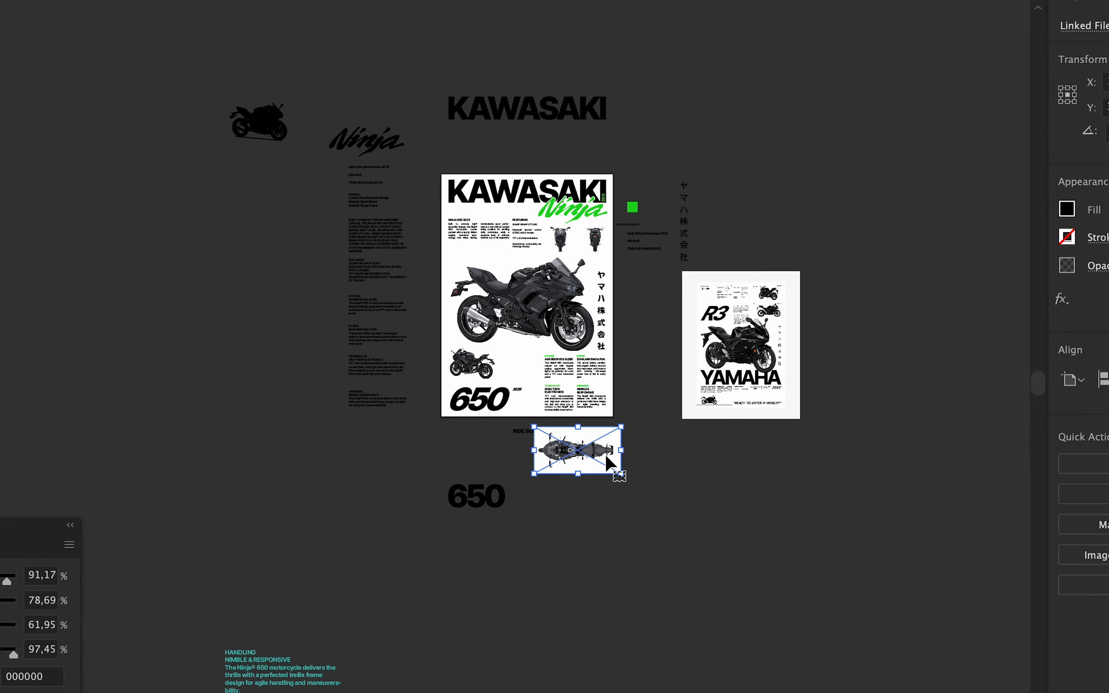
{"action": "scroll", "coordinate": [605, 362], "scroll_direction": "up", "scroll_amount": 10}
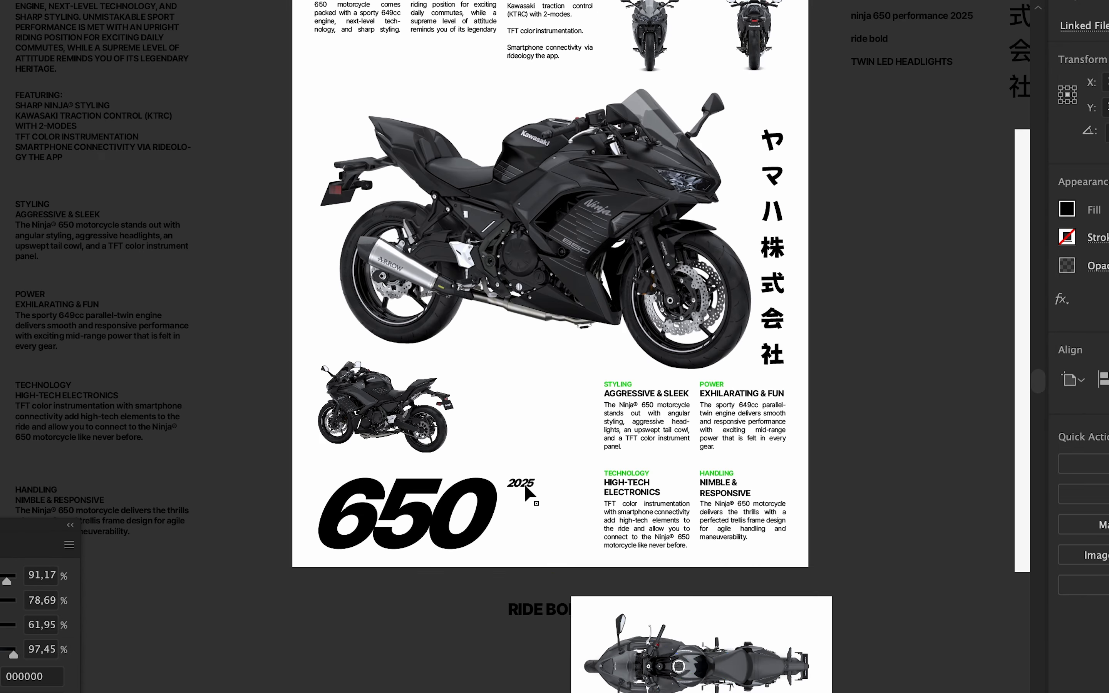
Draw a small black square beside the 2025 text and select it together with the 650 and 2025 texts.
{"action": "left_click_drag", "start_coordinate": [473, 401], "coordinate": [488, 458]}
{"action": "scroll", "coordinate": [559, 522], "scroll_direction": "up", "scroll_amount": 3}
{"action": "mouse_move", "coordinate": [553, 511]}
{"action": "left_mouse_down"}
{"action": "mouse_move", "coordinate": [542, 431]}
{"action": "mouse_move", "coordinate": [545, 477]}
{"action": "mouse_move", "coordinate": [614, 510]}
{"action": "left_mouse_up"}
{"action": "key", "text": "m"}
{"action": "key", "text": "v"}
{"action": "left_click", "coordinate": [527, 469], "text": "shift"}
{"action": "left_click", "coordinate": [475, 509], "text": "shift"}
{"action": "key", "text": "super+z"}
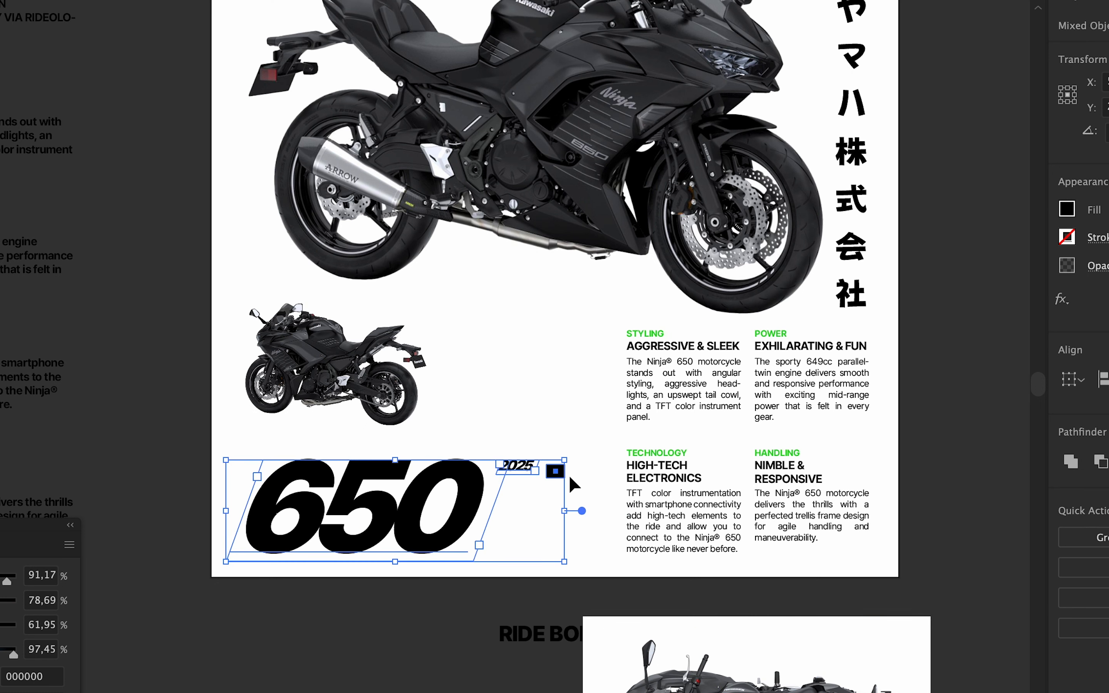
Enlarge the 650 and 2025 texts together with the black square, and show the layout grid to check their fit.
{"action": "left_click_drag", "start_coordinate": [572, 464], "coordinate": [612, 454]}
{"action": "left_click", "coordinate": [1107, 2]}
{"action": "left_click", "coordinate": [1068, 60]}
{"action": "scroll", "coordinate": [623, 457], "scroll_direction": "up", "scroll_amount": 2}
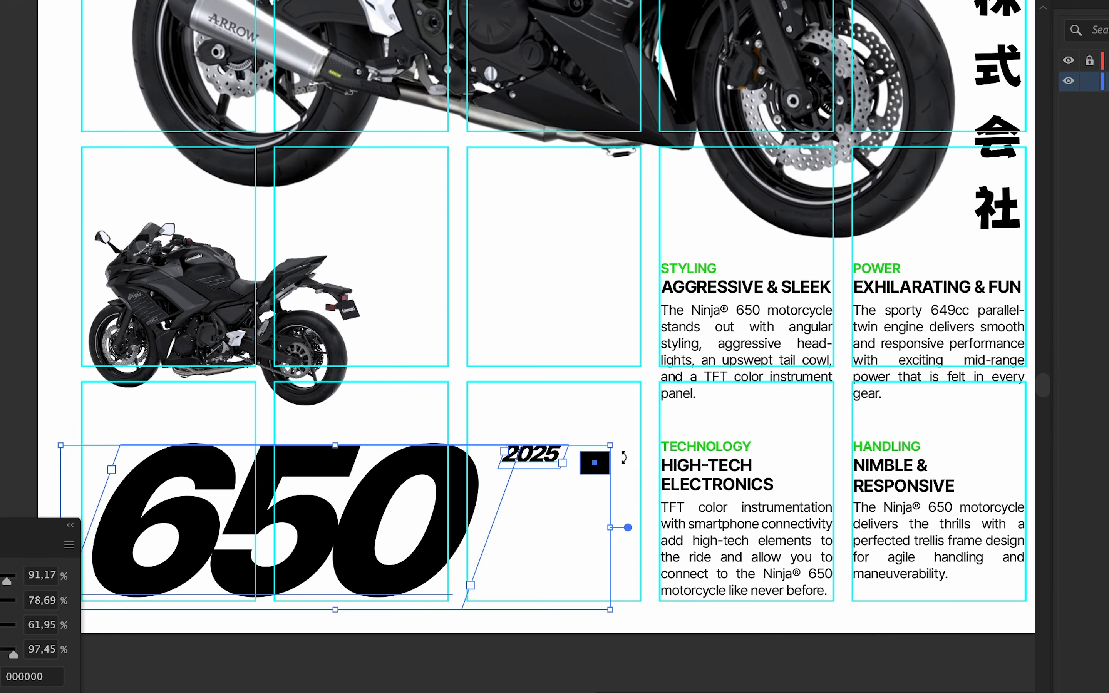
Delete the small black square beside the 2025 text.
{"action": "left_click", "coordinate": [720, 445], "text": "shift"}
{"action": "left_click", "coordinate": [591, 394]}
{"action": "left_click", "coordinate": [596, 460]}
{"action": "left_click", "coordinate": [530, 455], "text": "shift"}
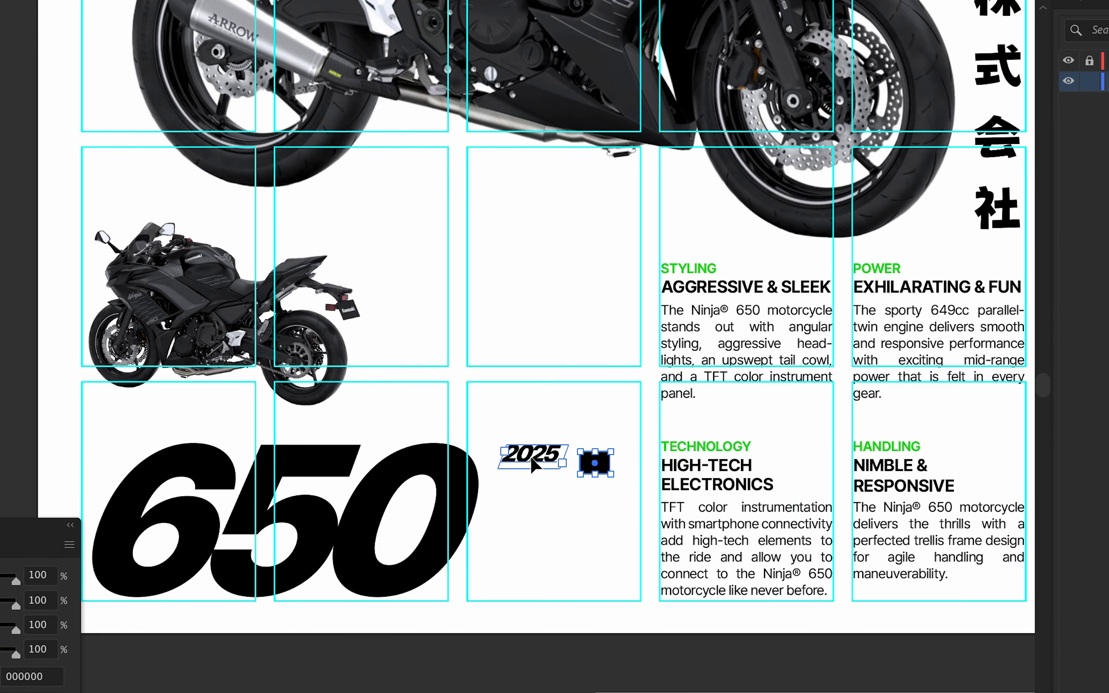
{"action": "left_click", "coordinate": [462, 480], "text": "shift"}
{"action": "left_click_drag", "start_coordinate": [619, 451], "coordinate": [628, 445]}
{"action": "left_click", "coordinate": [624, 460]}
{"action": "key", "text": "Delete"}
{"action": "scroll", "coordinate": [609, 447], "scroll_direction": "down", "scroll_amount": 3}
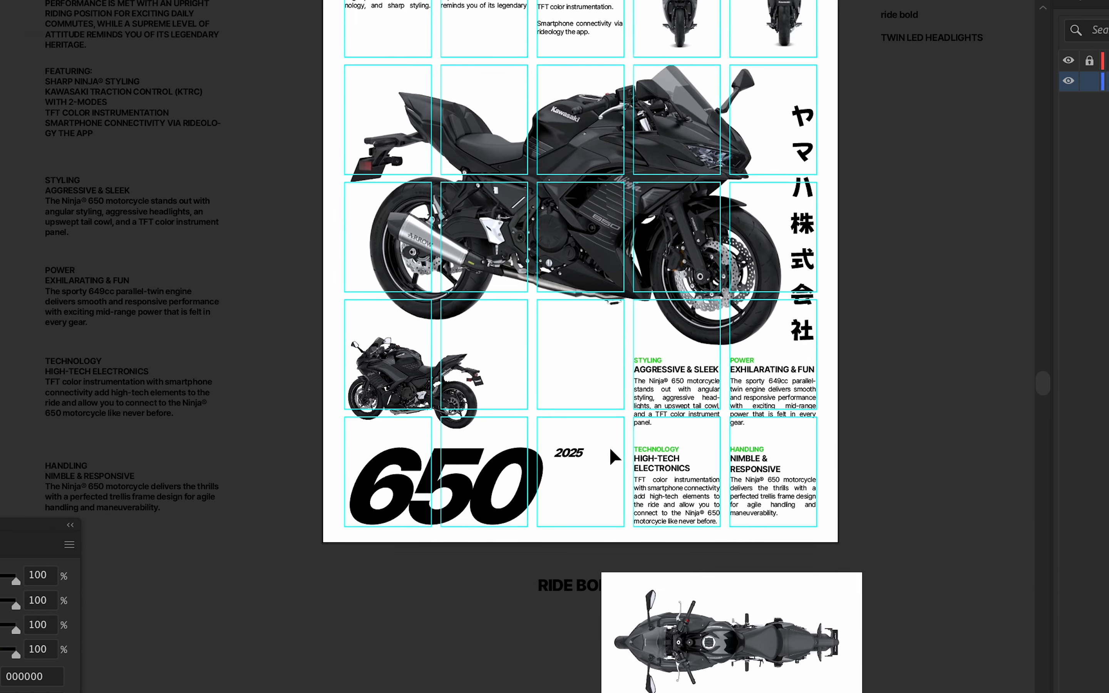
Hide the grid and replace the small side-view motorcycle above 650 with the top-view image, with its motorcycle about 40% of the poster's width.
{"action": "scroll", "coordinate": [733, 413], "scroll_direction": "right", "scroll_amount": 1}
{"action": "left_click", "coordinate": [877, 395]}
{"action": "left_click", "coordinate": [1066, 61]}
{"action": "left_click_drag", "start_coordinate": [680, 647], "coordinate": [457, 417]}
{"action": "key", "text": "ctrl+z"}
{"action": "left_click_drag", "start_coordinate": [470, 290], "coordinate": [498, 406]}
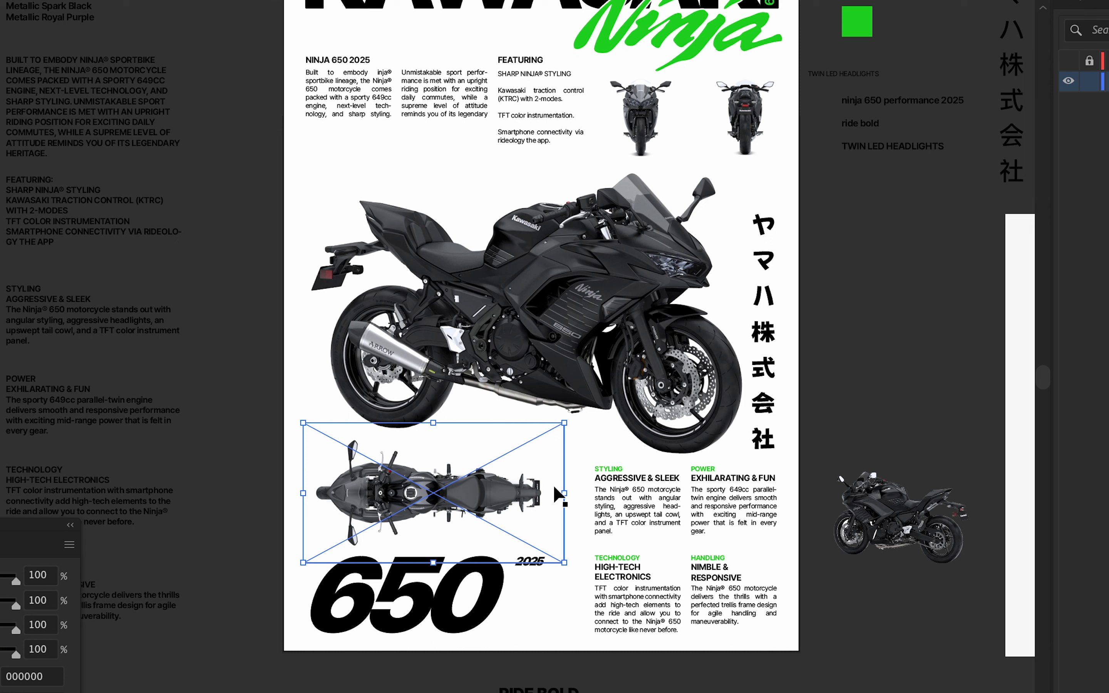
{"action": "left_click_drag", "start_coordinate": [568, 500], "coordinate": [547, 500]}
{"action": "left_click", "coordinate": [887, 393]}
Enlarge the main motorcycle slightly towards the poster's left edge and fine-tune its position beside the vertical Japanese text.
{"action": "left_click", "coordinate": [386, 332]}
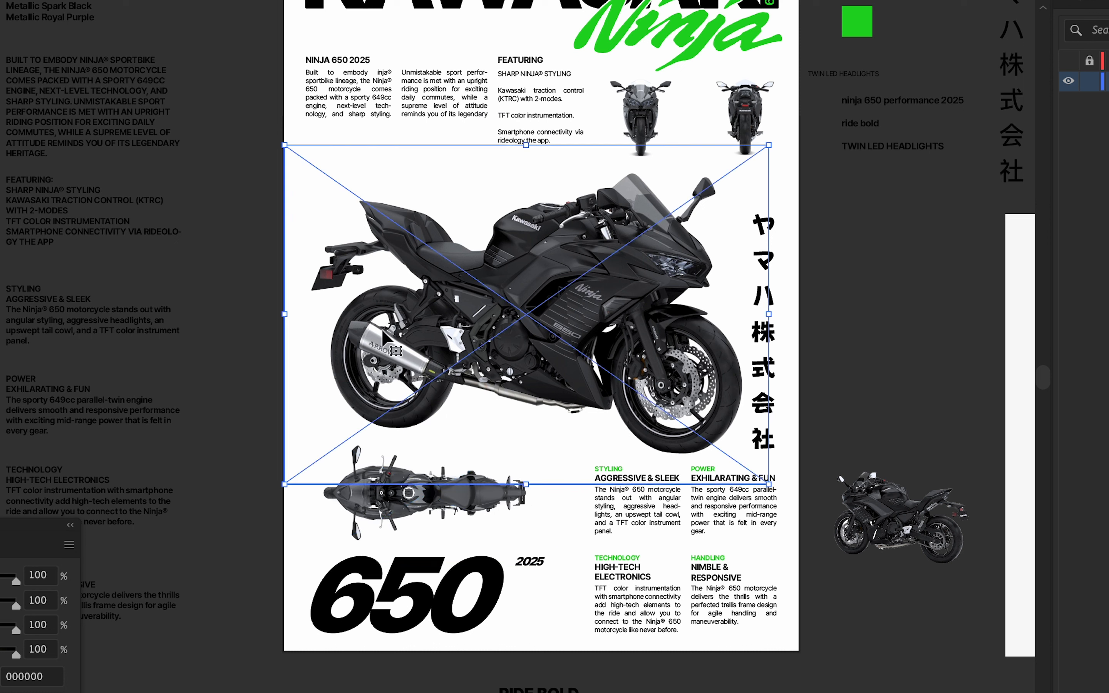
{"action": "left_click_drag", "start_coordinate": [294, 325], "coordinate": [281, 315]}
{"action": "left_click", "coordinate": [874, 307]}
{"action": "left_click", "coordinate": [714, 324]}
{"action": "left_click", "coordinate": [915, 359]}
{"action": "left_click_drag", "start_coordinate": [687, 342], "coordinate": [687, 349]}
{"action": "left_click", "coordinate": [840, 364]}
{"action": "left_click_drag", "start_coordinate": [846, 371], "coordinate": [725, 374]}
{"action": "key", "text": "super+minus"}
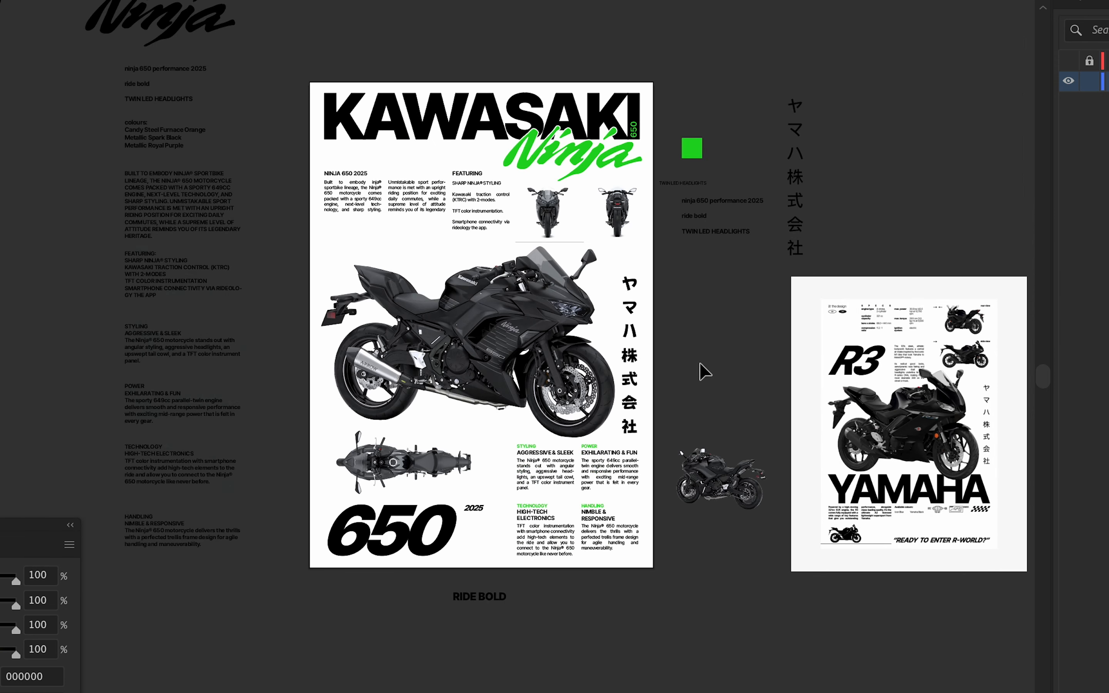
Show and unlock the grid layer, and duplicate the poster artboard with its contents to the left of the original.
{"action": "left_click_drag", "start_coordinate": [646, 374], "coordinate": [683, 345]}
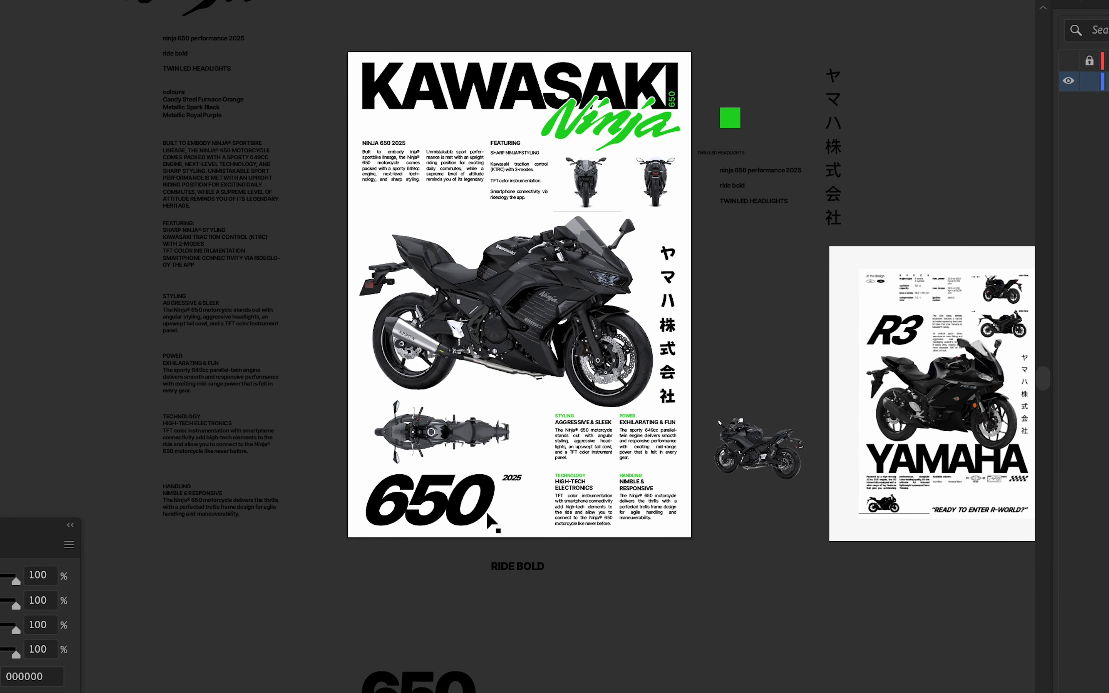
{"action": "left_click", "coordinate": [513, 479]}
{"action": "scroll", "coordinate": [583, 419], "scroll_direction": "down", "scroll_amount": 3}
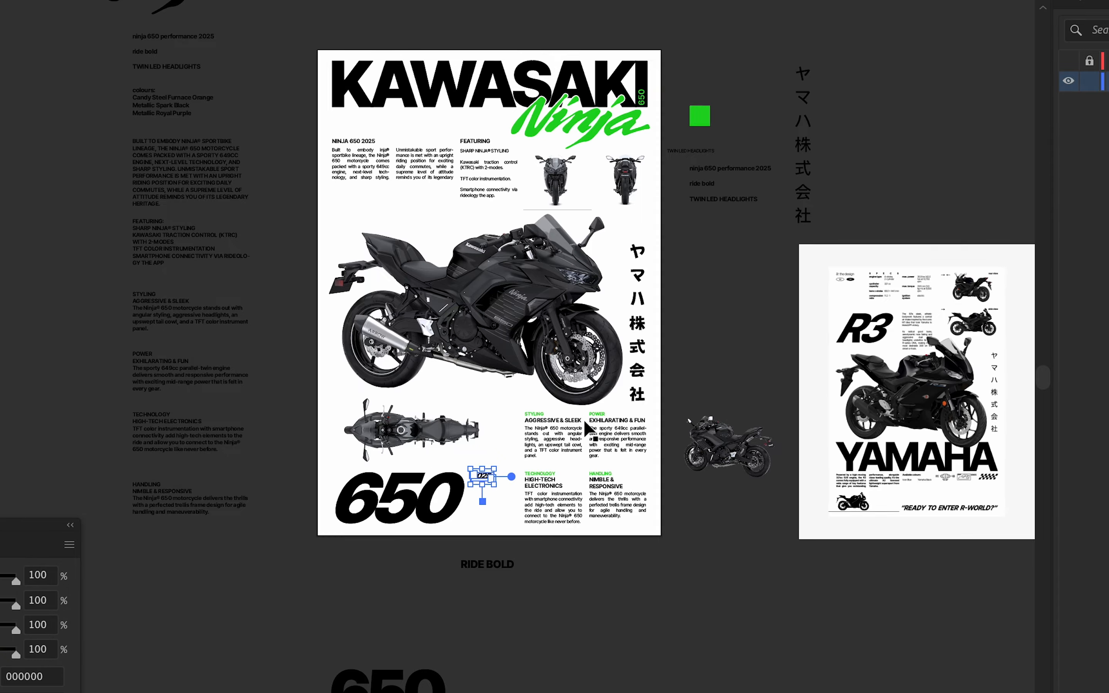
{"action": "left_click", "coordinate": [1070, 63]}
{"action": "left_click", "coordinate": [1089, 63]}
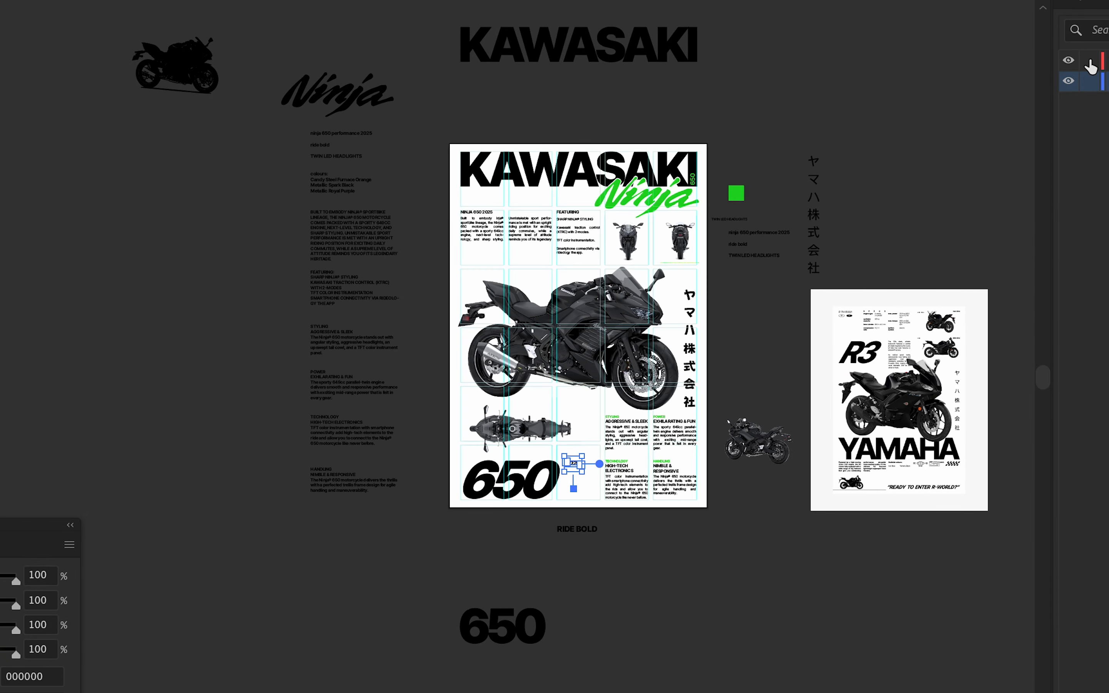
{"action": "scroll", "coordinate": [676, 203], "scroll_direction": "left", "scroll_amount": 6}
{"action": "key", "text": "shift+o"}
{"action": "left_click_drag", "start_coordinate": [749, 188], "coordinate": [300, 193]}
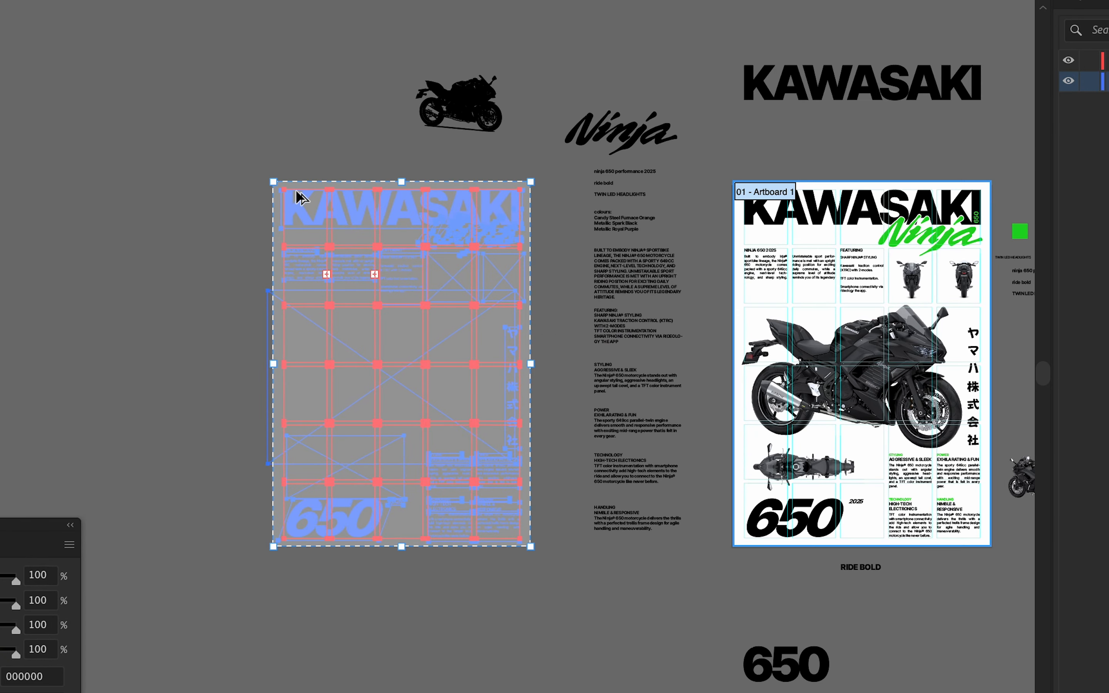
Lock the grid layer again and hide it.
{"action": "left_click", "coordinate": [1090, 63]}
{"action": "key", "text": "v"}
{"action": "scroll", "coordinate": [367, 417], "scroll_direction": "up", "scroll_amount": 1}
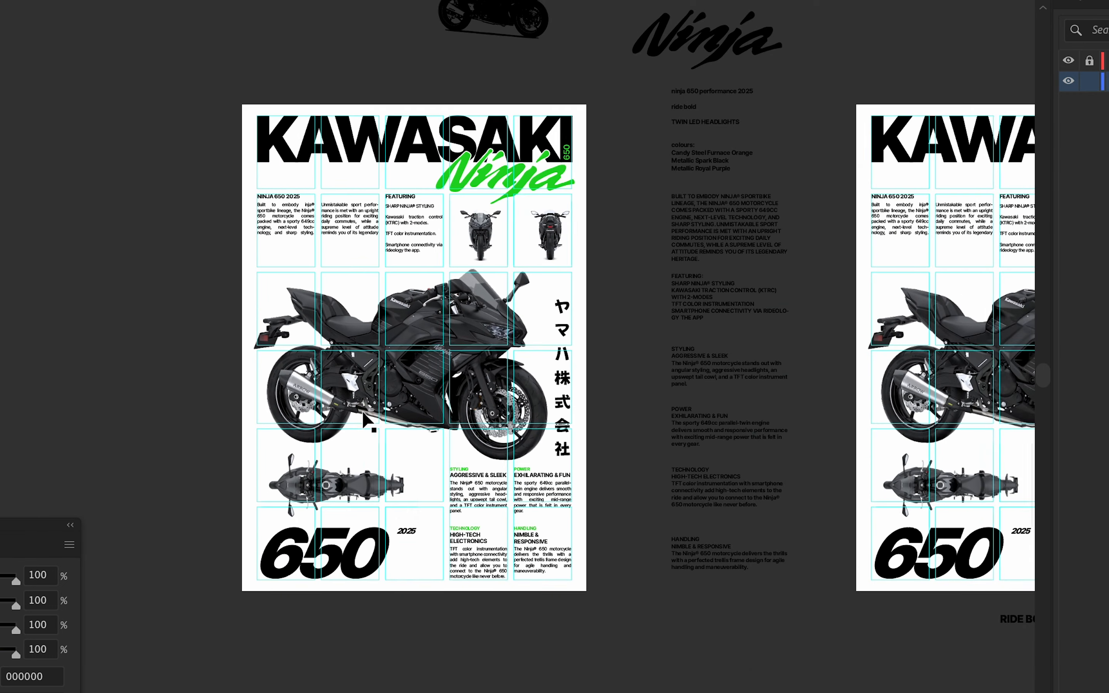
{"action": "scroll", "coordinate": [367, 419], "scroll_direction": "left", "scroll_amount": 2}
{"action": "left_click", "coordinate": [1066, 58]}
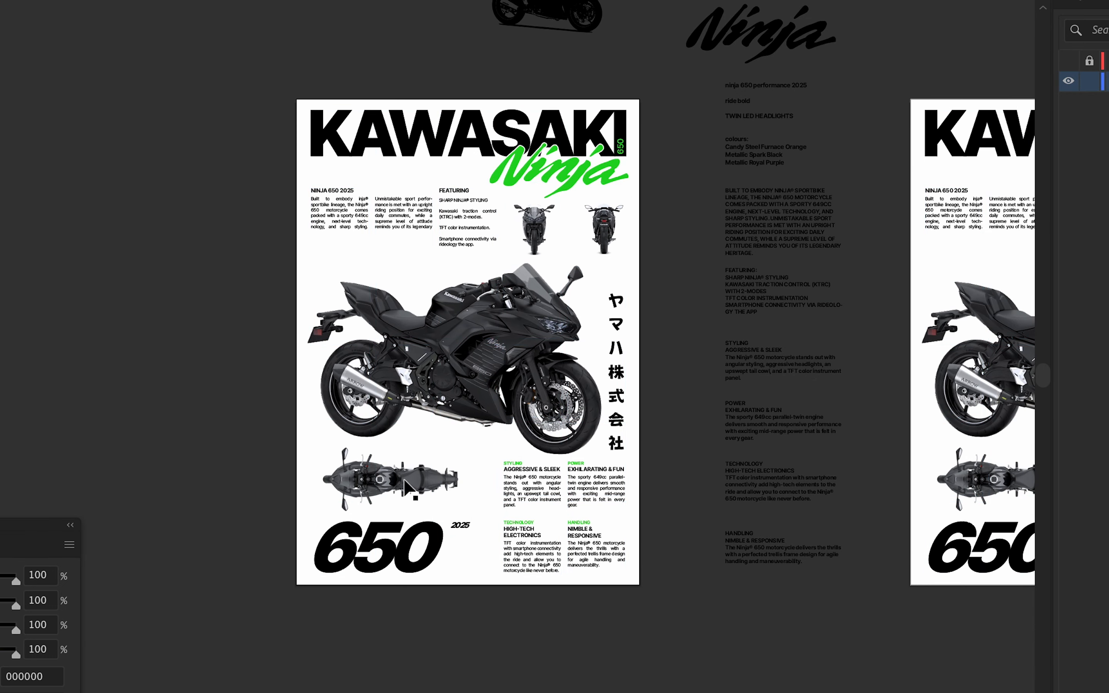
Move the top-view motorcycle image off the duplicated poster onto the empty canvas to its left.
{"action": "left_click_drag", "start_coordinate": [402, 479], "coordinate": [173, 478]}
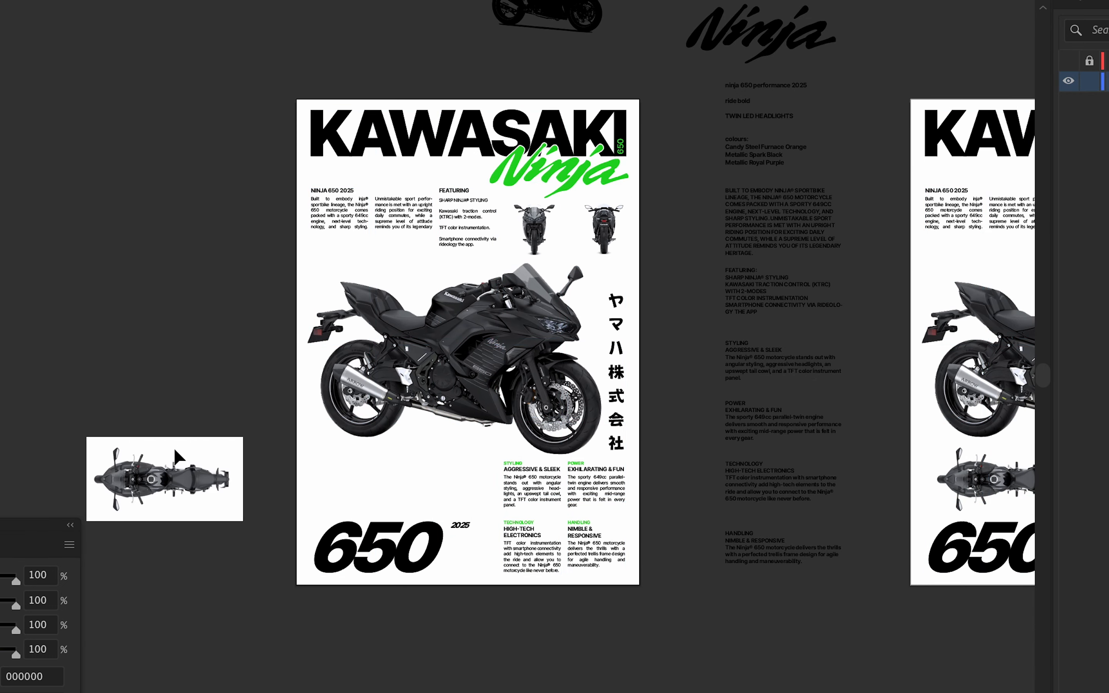
{"action": "left_click", "coordinate": [464, 192]}
{"action": "scroll", "coordinate": [470, 232], "scroll_direction": "up", "scroll_amount": 1}
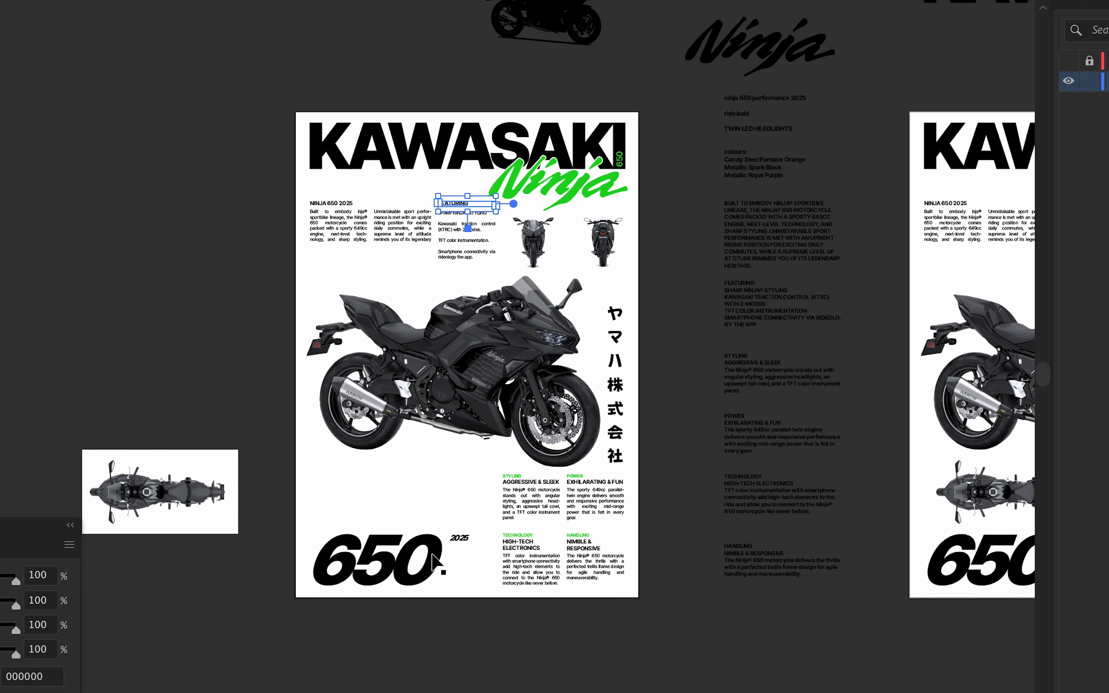
{"action": "left_click", "coordinate": [453, 541]}
{"action": "left_click_drag", "start_coordinate": [410, 562], "coordinate": [413, 300]}
{"action": "key", "text": "super+z"}
{"action": "scroll", "coordinate": [681, 364], "scroll_direction": "right", "scroll_amount": 10}
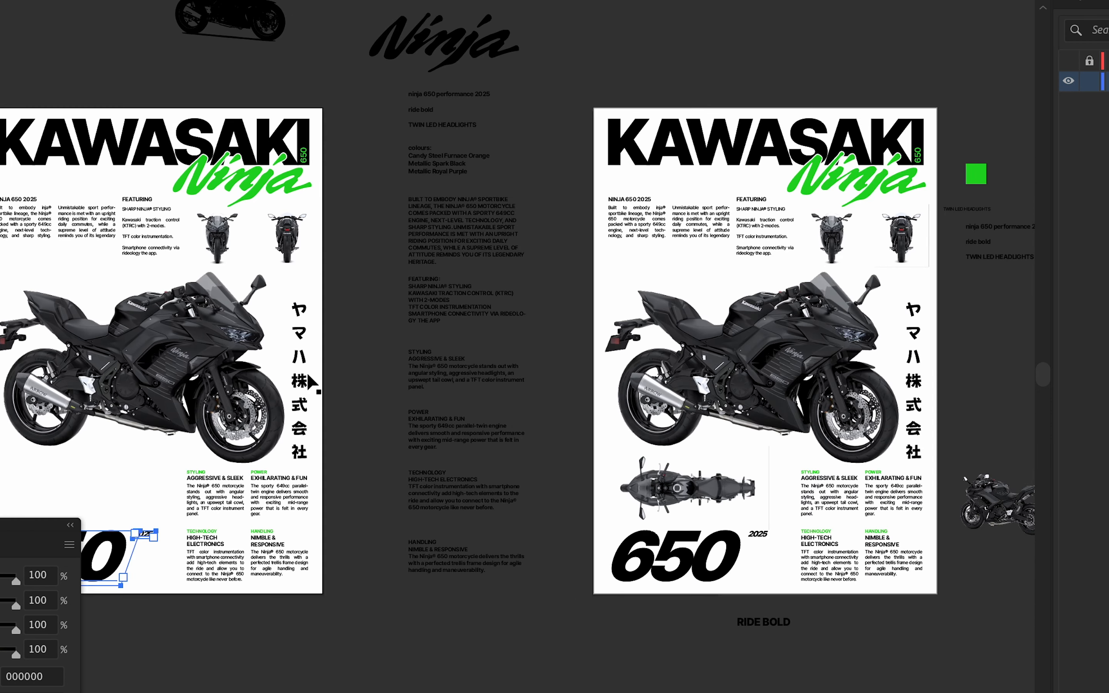
Reduce the font size of the large 650 text on the duplicated poster.
{"action": "left_click_drag", "start_coordinate": [476, 372], "coordinate": [528, 362]}
{"action": "left_click_drag", "start_coordinate": [217, 210], "coordinate": [492, 260]}
{"action": "left_click", "coordinate": [467, 190]}
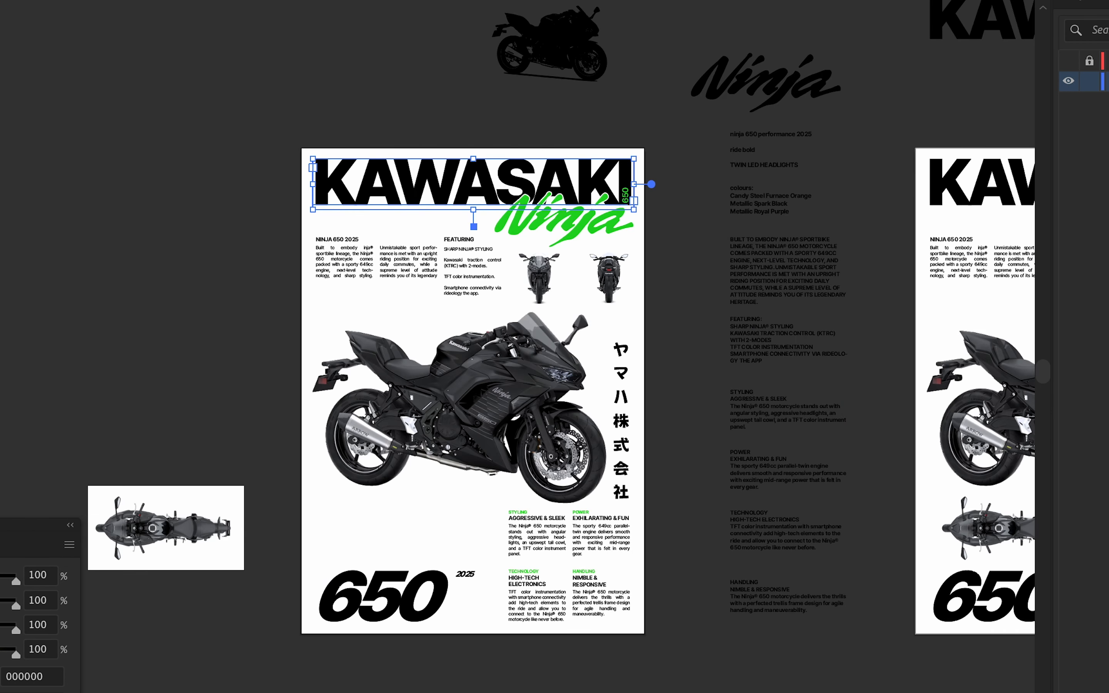
{"action": "left_click", "coordinate": [461, 575]}
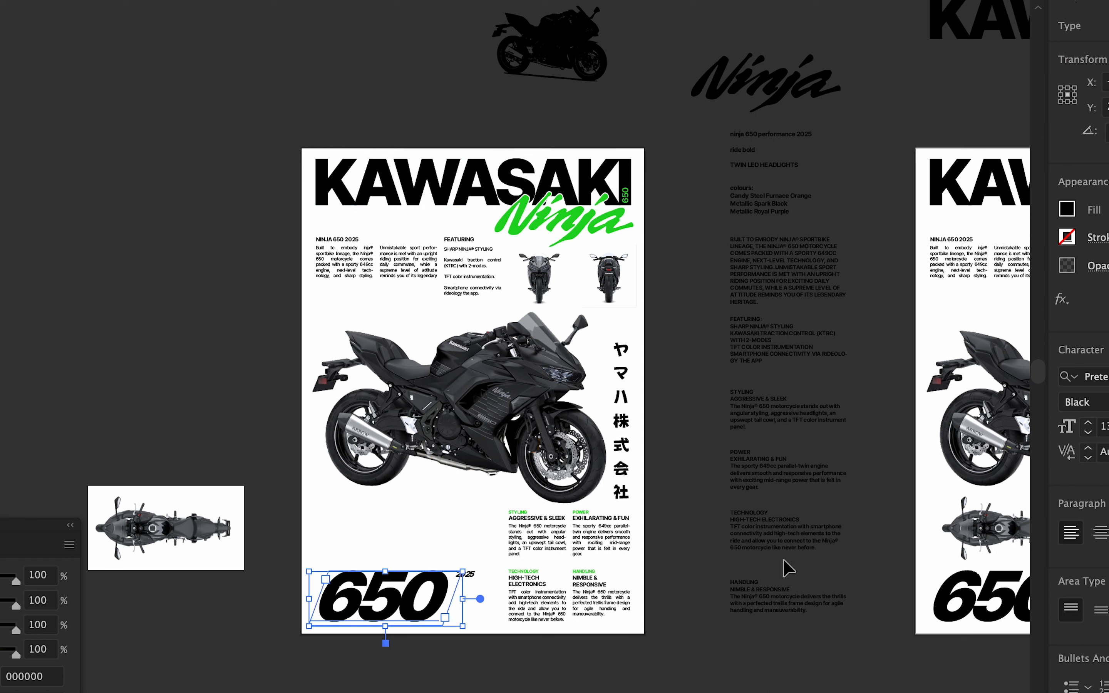
{"action": "left_click", "coordinate": [402, 204]}
{"action": "left_click", "coordinate": [395, 593]}
{"action": "left_click", "coordinate": [1102, 426]}
{"action": "key", "text": "Return"}
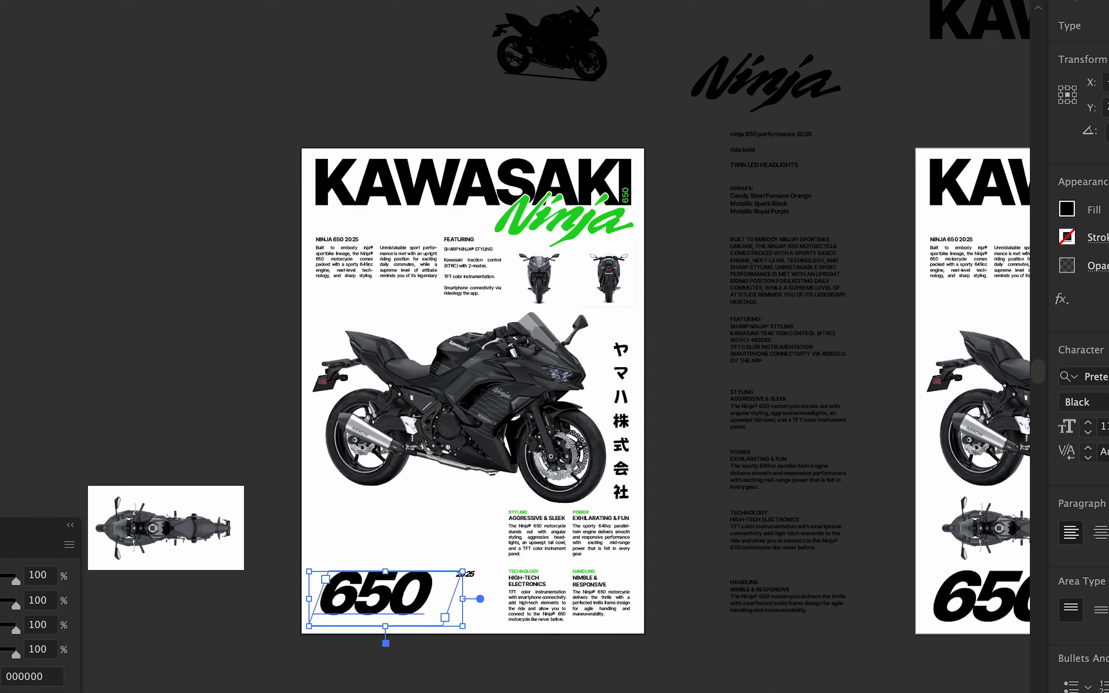
Reduce the 2025 text by three size increments and move it close to the upper right of the 650 text.
{"action": "scroll", "coordinate": [328, 633], "scroll_direction": "up", "scroll_amount": 2}
{"action": "left_click", "coordinate": [613, 524]}
{"action": "key", "text": "super+shift+comma"}
{"action": "key", "text": "super+shift+comma"}
{"action": "key", "text": "super+shift+comma"}
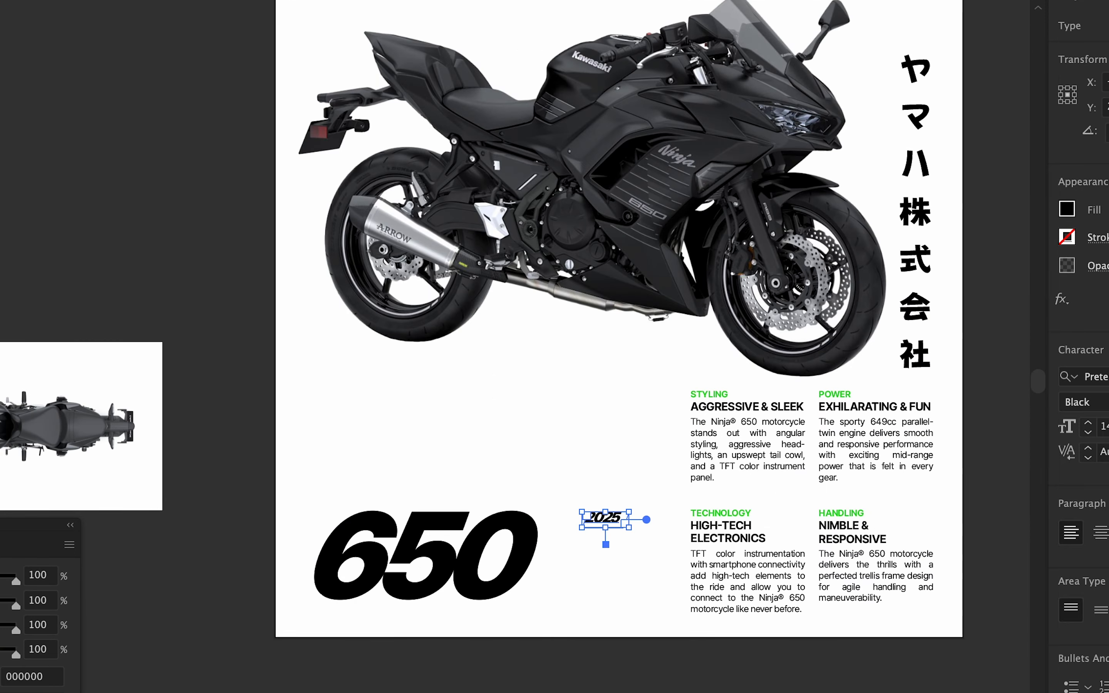
{"action": "left_click", "coordinate": [642, 575]}
{"action": "left_click_drag", "start_coordinate": [607, 518], "coordinate": [564, 519]}
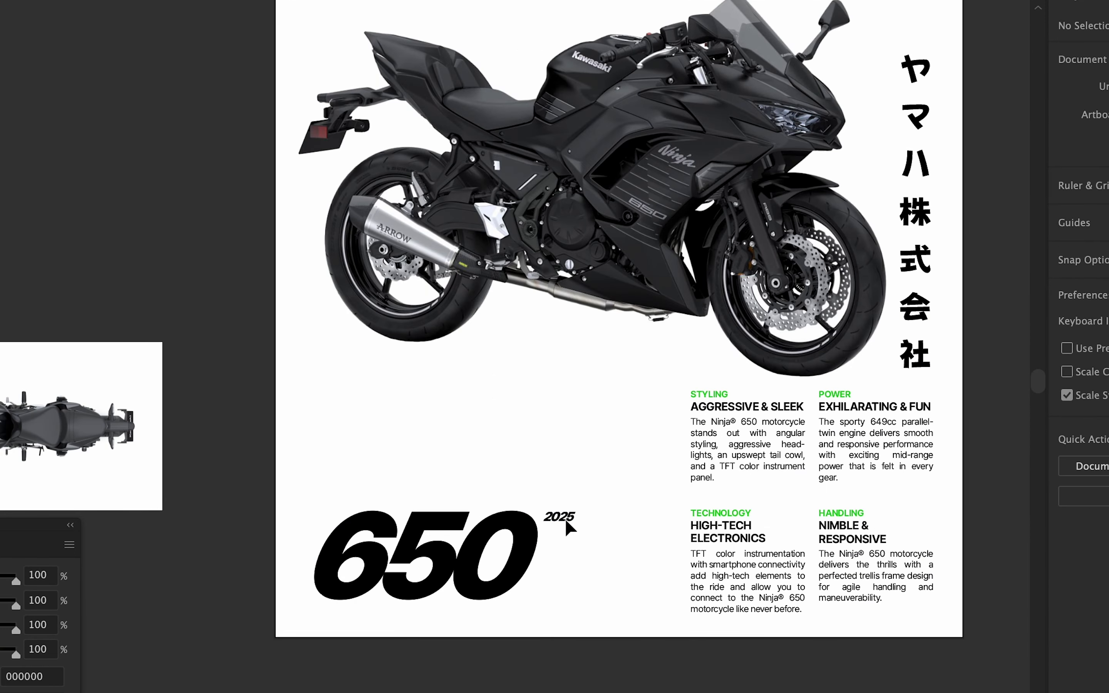
Move the 650 and 2025 texts together up between the intro paragraphs and the large motorcycle on the duplicated poster.
{"action": "left_click", "coordinate": [477, 550], "text": "shift"}
{"action": "scroll", "coordinate": [477, 557], "scroll_direction": "down", "scroll_amount": 2}
{"action": "left_click_drag", "start_coordinate": [465, 616], "coordinate": [473, 346]}
{"action": "key", "text": "super+equal"}
{"action": "key", "text": "super+equal"}
{"action": "left_click_drag", "start_coordinate": [601, 451], "coordinate": [600, 435]}
{"action": "key", "text": "super+z"}
Select only the 650 and 2025 texts and shift them slightly left towards the poster's left margin.
{"action": "left_click_drag", "start_coordinate": [222, 363], "coordinate": [611, 446]}
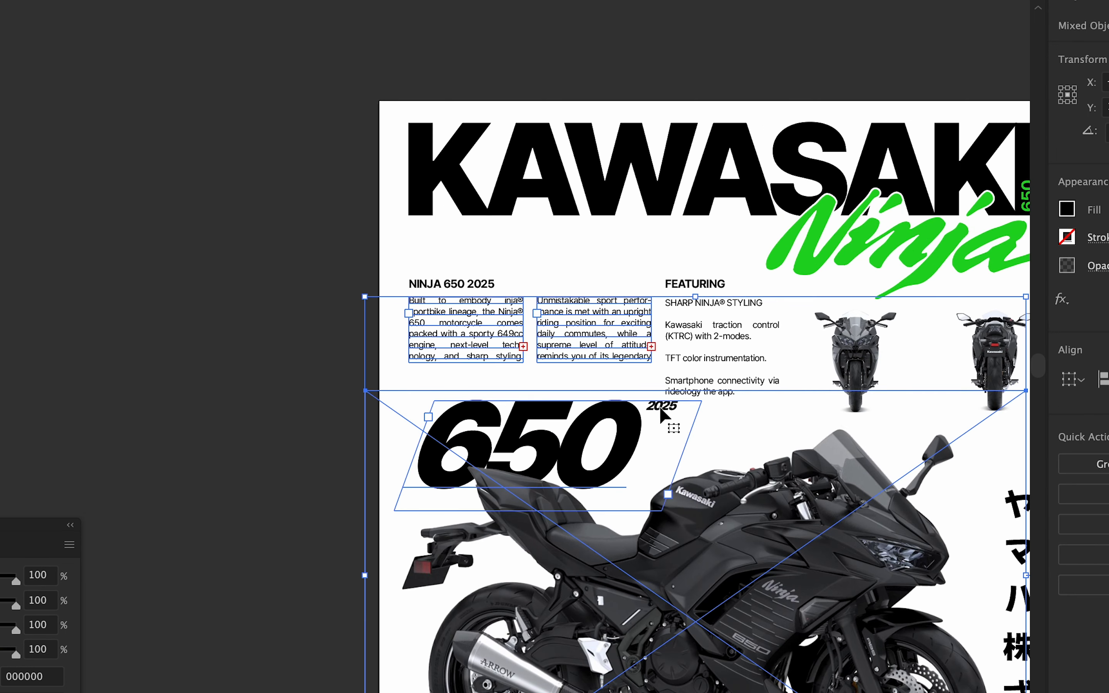
{"action": "left_click", "coordinate": [668, 407]}
{"action": "key", "text": "super+minus"}
{"action": "key", "text": "super+minus"}
{"action": "left_click", "coordinate": [523, 551]}
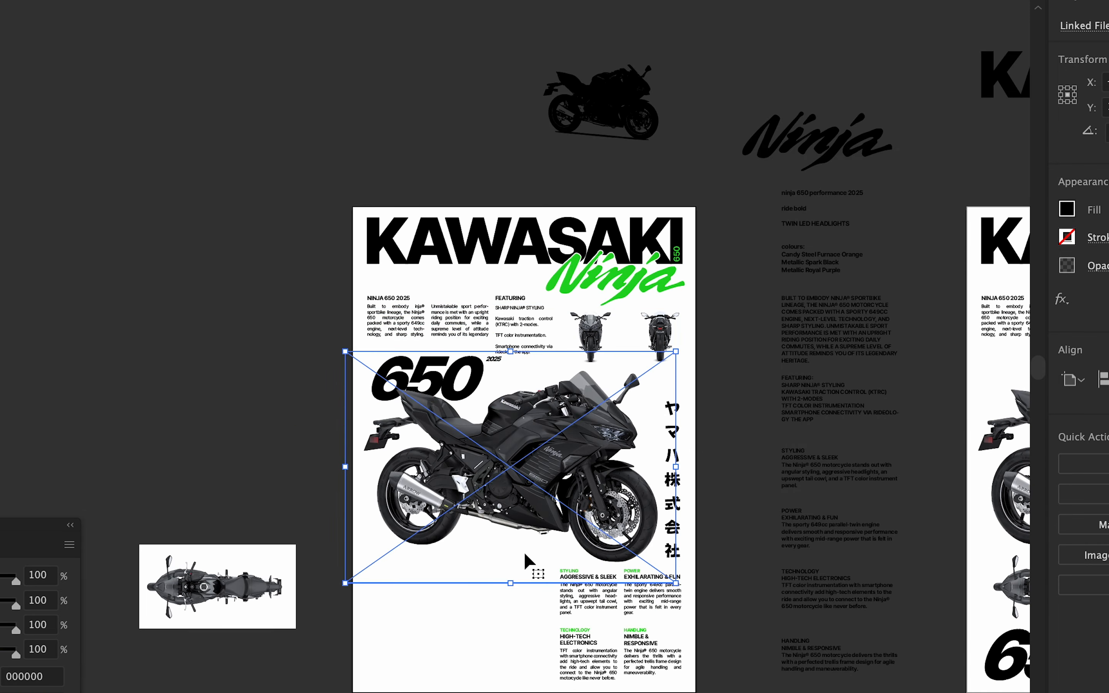
{"action": "key", "text": "super+equal"}
{"action": "key", "text": "super+equal"}
{"action": "key", "text": "super+equal"}
{"action": "left_click", "coordinate": [532, 339]}
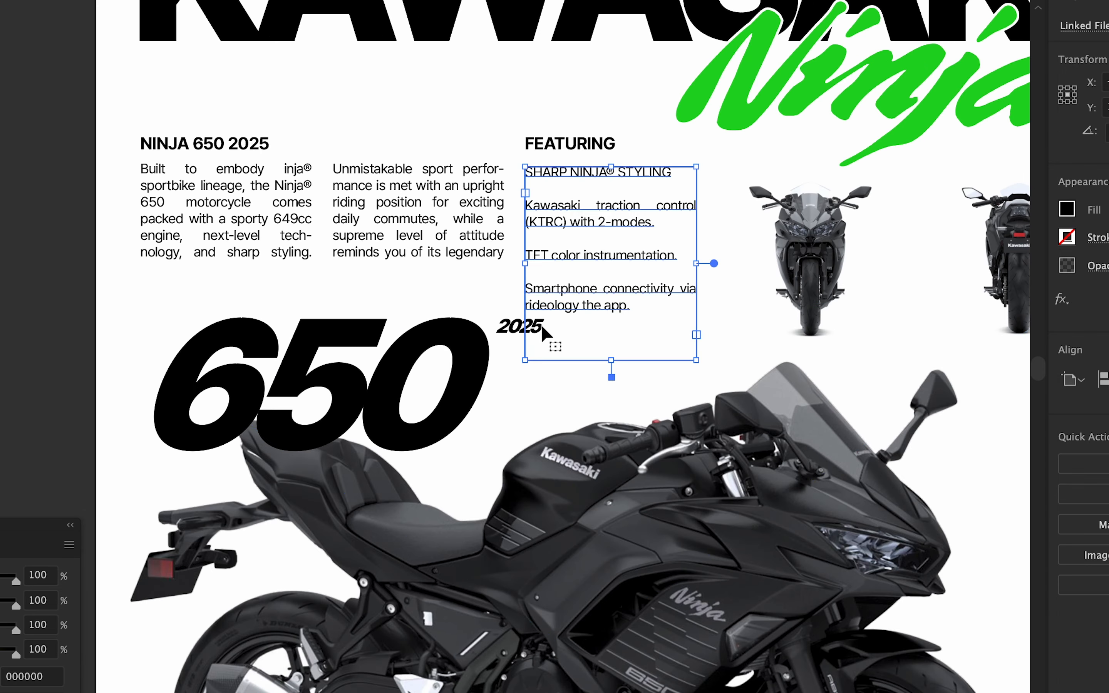
{"action": "left_click", "coordinate": [518, 330]}
{"action": "left_click", "coordinate": [473, 363], "text": "shift"}
{"action": "left_click_drag", "start_coordinate": [516, 327], "coordinate": [493, 328]}
Show the grid layer, then raise the 650 and 2025 texts and fit 2025 to the second column's right edge.
{"action": "left_click", "coordinate": [1077, 1]}
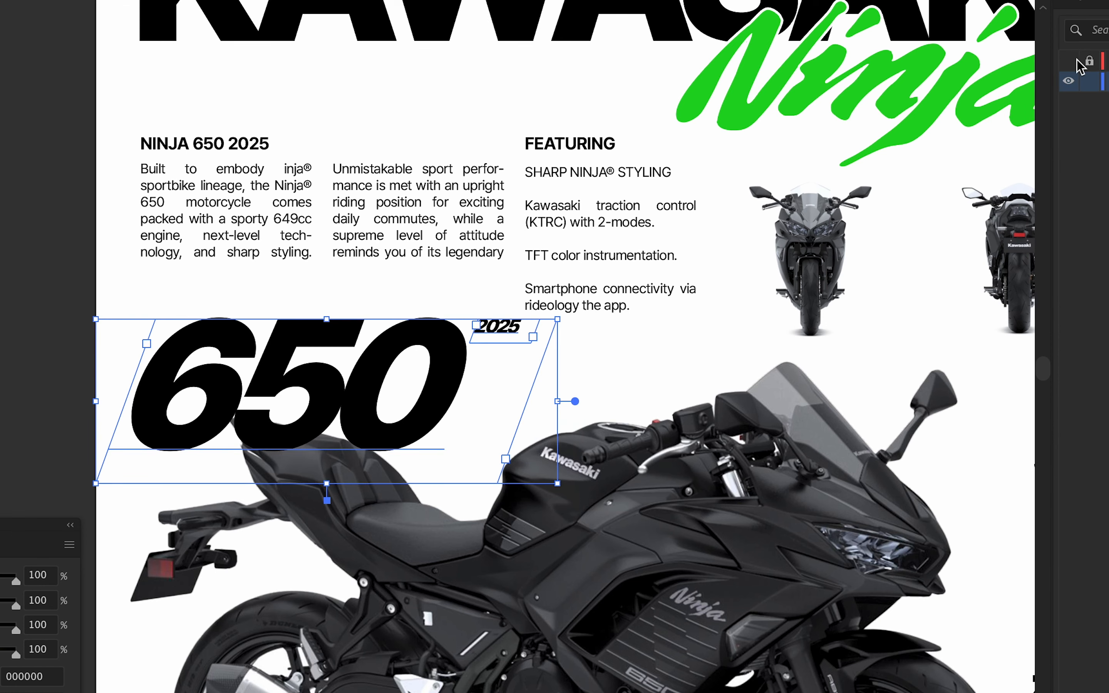
{"action": "left_click", "coordinate": [1068, 60]}
{"action": "left_click_drag", "start_coordinate": [230, 397], "coordinate": [230, 369]}
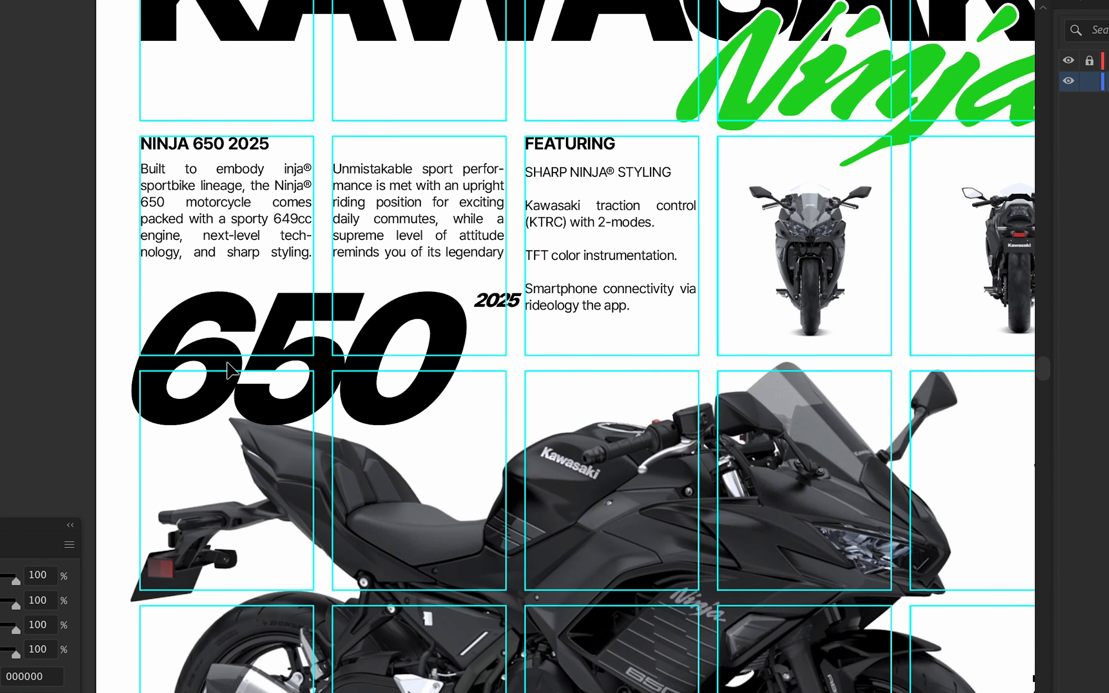
{"action": "scroll", "coordinate": [436, 327], "scroll_direction": "up", "scroll_amount": 3}
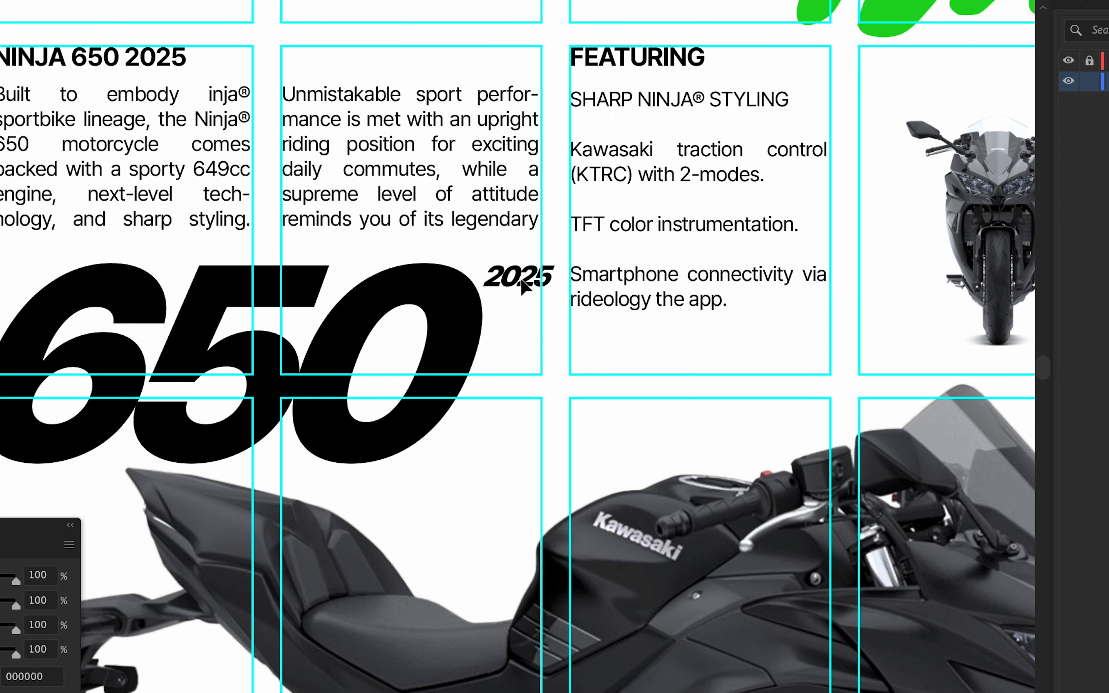
{"action": "left_click_drag", "start_coordinate": [522, 280], "coordinate": [513, 280]}
Draw a small square beside the 650 text and scale both down together.
{"action": "left_click", "coordinate": [416, 376]}
{"action": "key", "text": "m"}
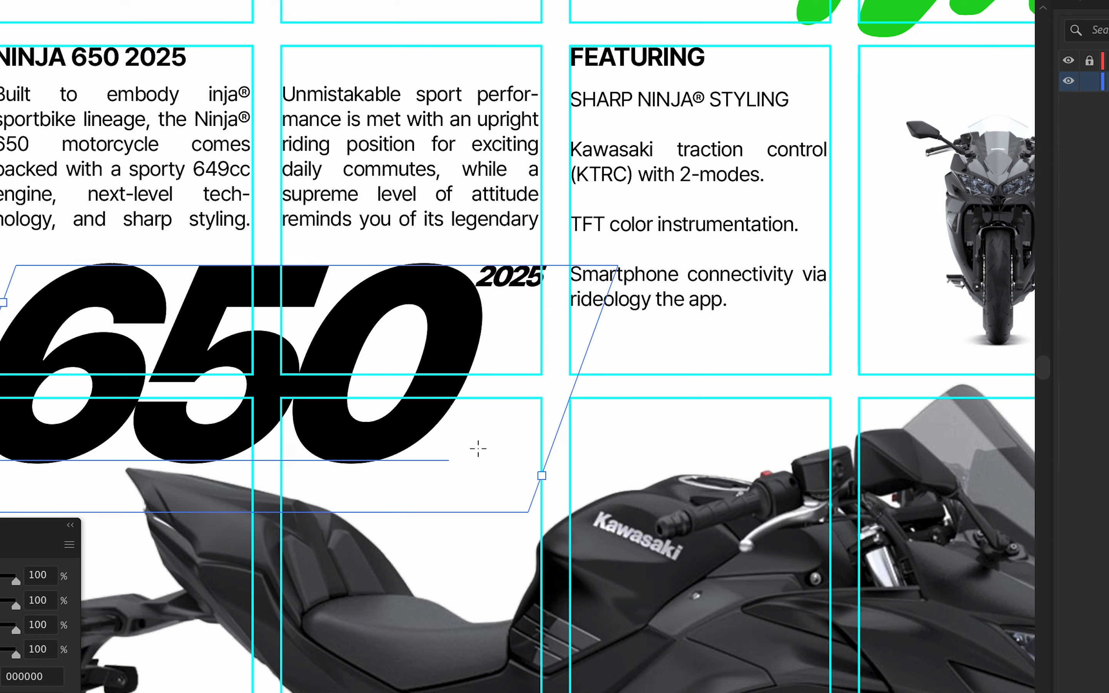
{"action": "left_click_drag", "start_coordinate": [478, 449], "coordinate": [465, 434]}
{"action": "key", "text": "v"}
{"action": "left_click", "coordinate": [448, 404], "text": "shift"}
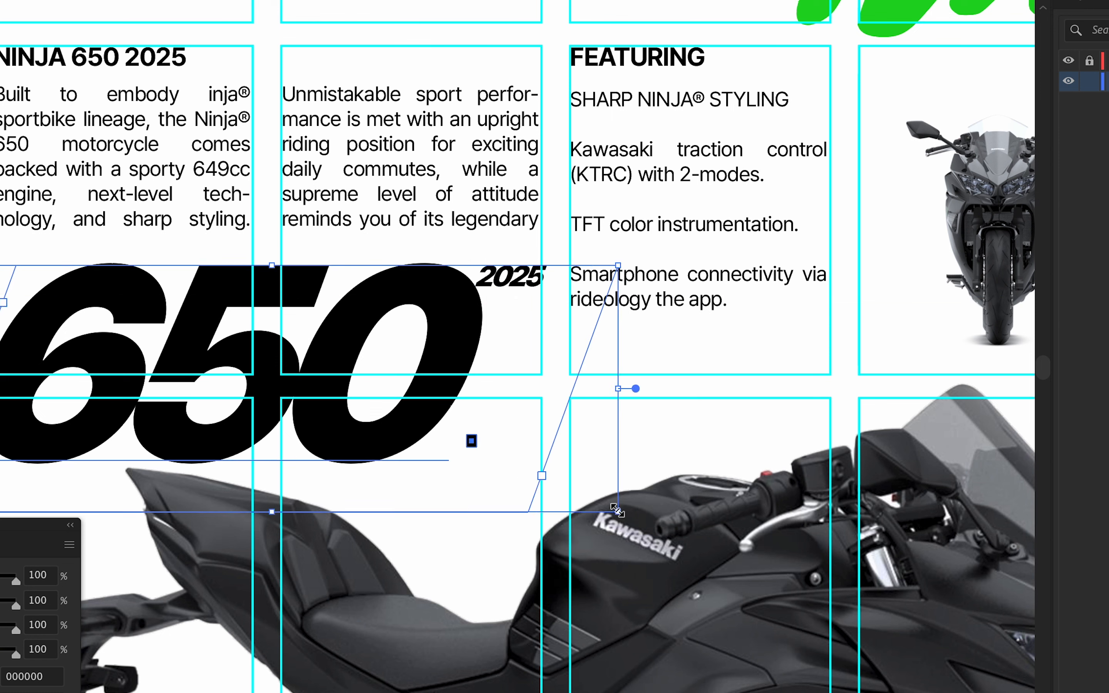
{"action": "left_click_drag", "start_coordinate": [618, 511], "coordinate": [568, 495]}
{"action": "left_click_drag", "start_coordinate": [396, 402], "coordinate": [411, 402]}
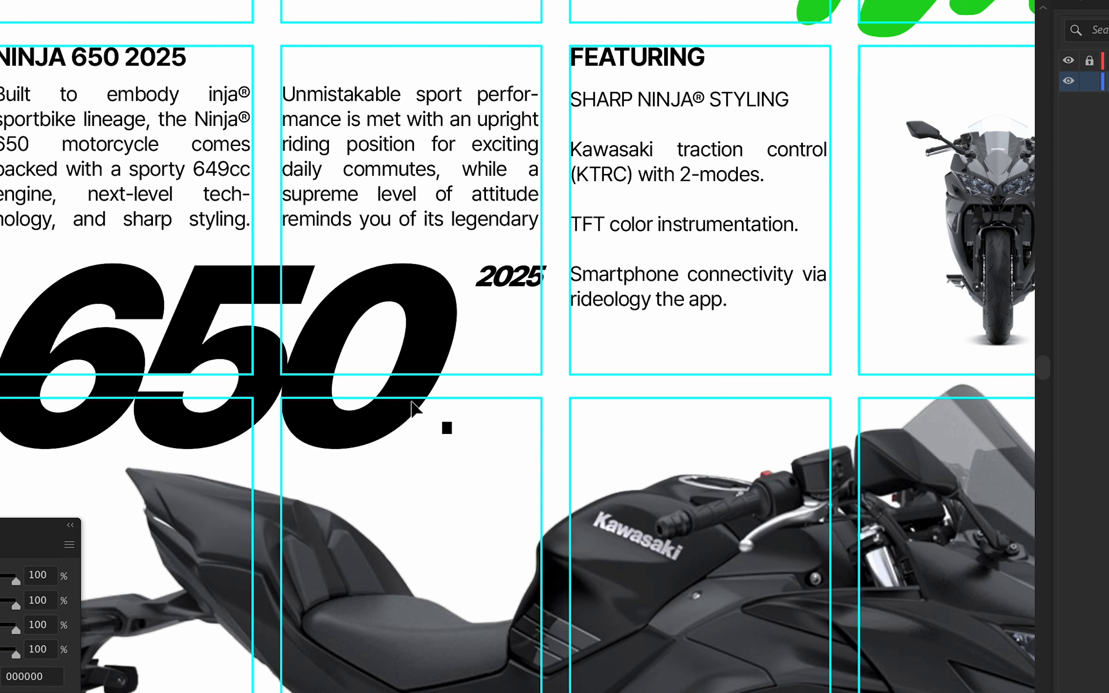
Move the 2025 text slightly closer to the 650 text and delete the small square.
{"action": "left_click", "coordinate": [526, 281]}
{"action": "key", "text": "Delete"}
{"action": "key", "text": "ctrl+z"}
{"action": "left_click", "coordinate": [446, 428]}
{"action": "key", "text": "Delete"}
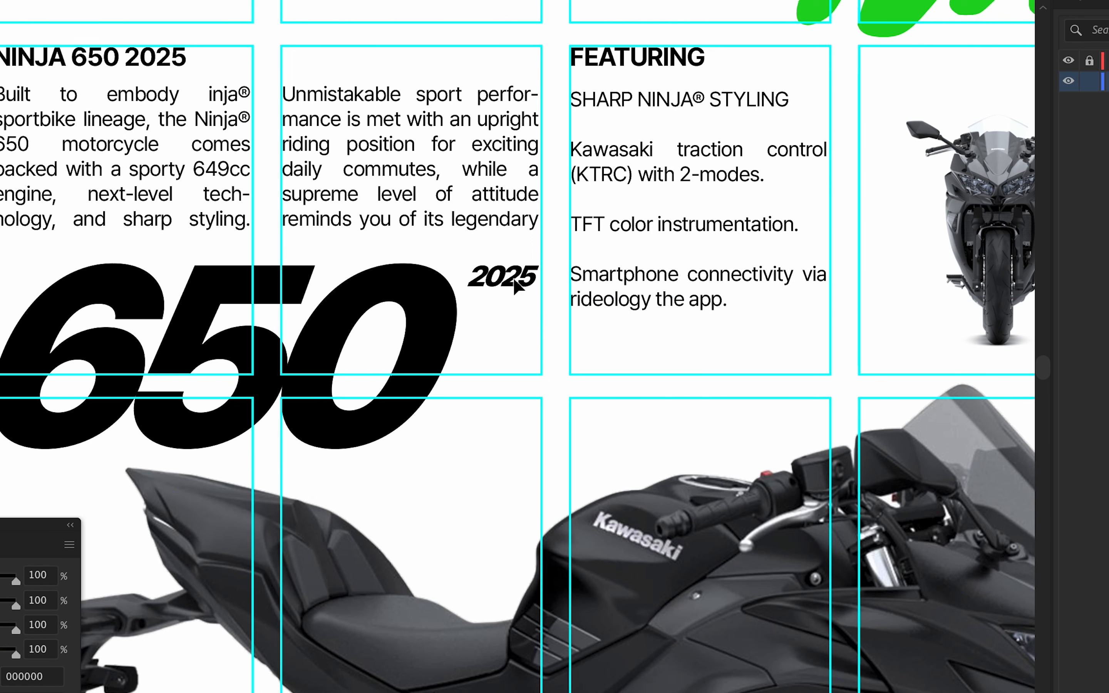
Fine-tune the position of the 650 and 2025 texts to align them with the first two grid columns.
{"action": "left_click", "coordinate": [513, 277]}
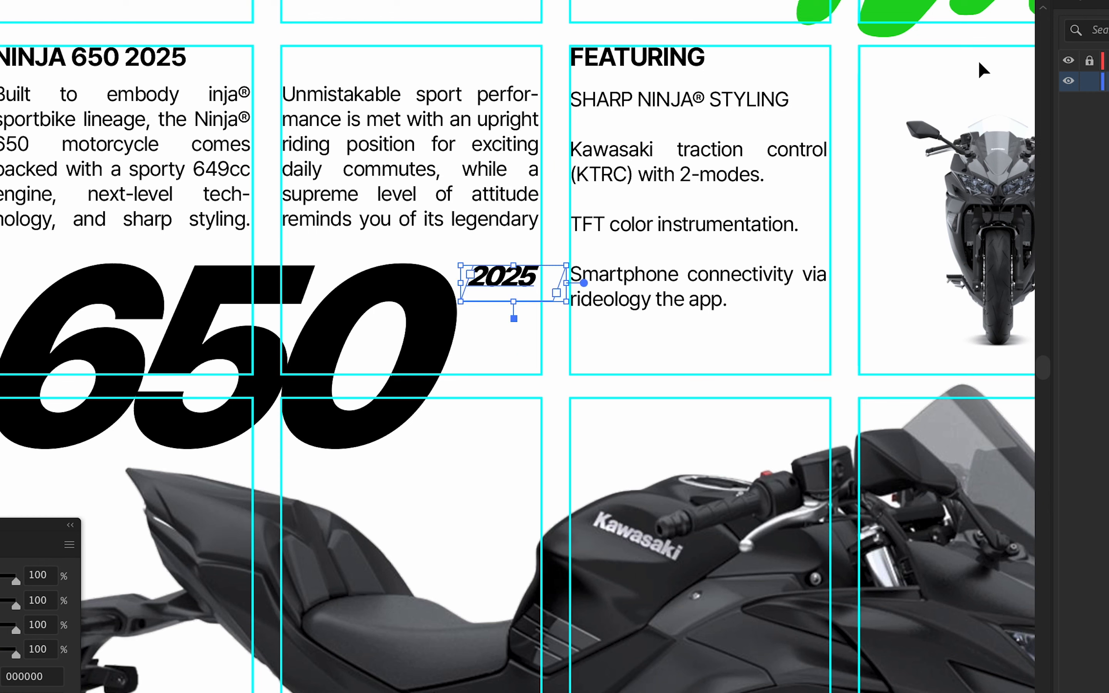
{"action": "left_click_drag", "start_coordinate": [321, 362], "coordinate": [303, 288]}
{"action": "key", "text": "super+z"}
{"action": "scroll", "coordinate": [876, 348], "scroll_direction": "down", "scroll_amount": 2}
{"action": "left_click_drag", "start_coordinate": [876, 349], "coordinate": [654, 316]}
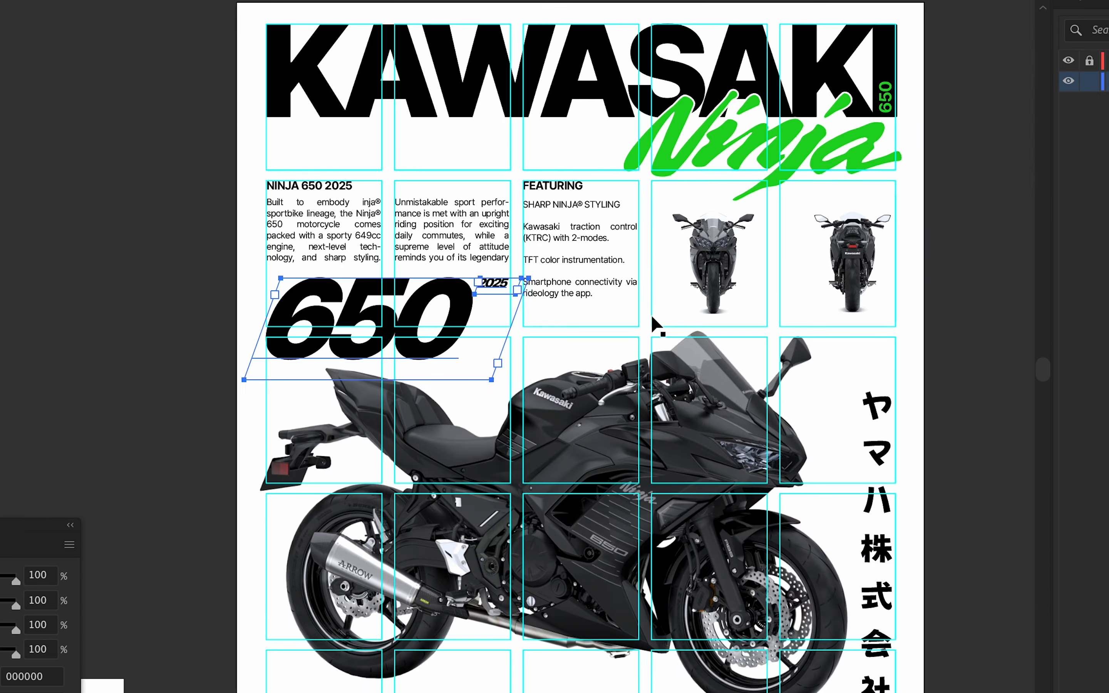
{"action": "key", "text": "v"}
{"action": "scroll", "coordinate": [533, 281], "scroll_direction": "up", "scroll_amount": 3}
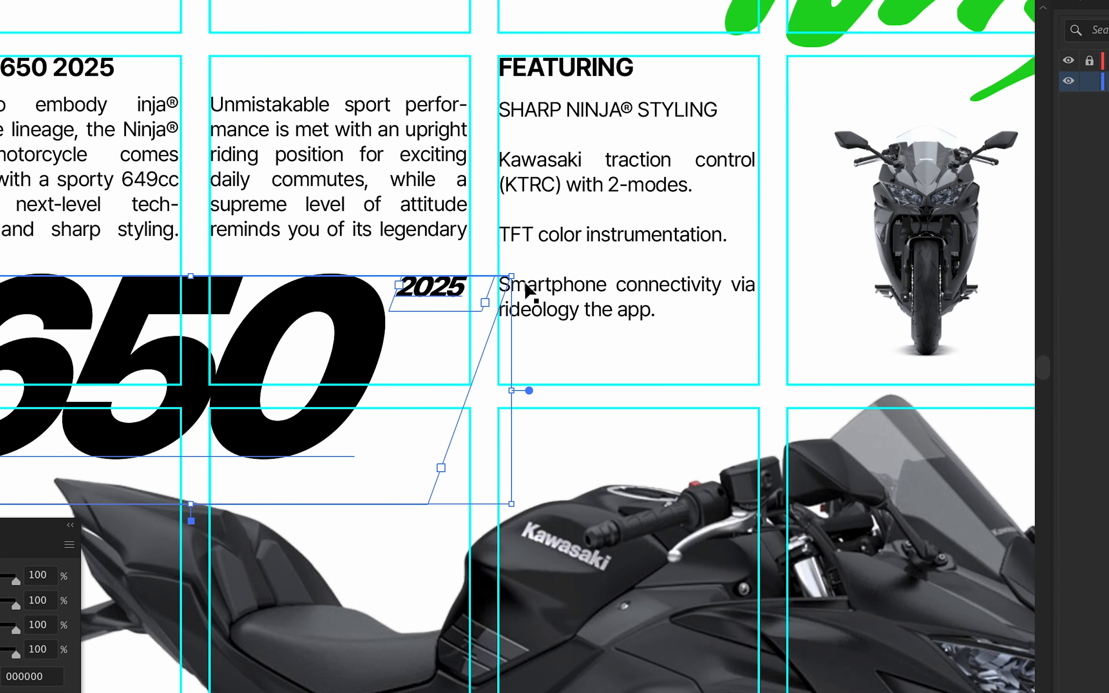
{"action": "mouse_move", "coordinate": [459, 289]}
{"action": "left_mouse_down"}
{"action": "mouse_move", "coordinate": [451, 298]}
{"action": "mouse_move", "coordinate": [449, 285]}
{"action": "left_mouse_up"}
Hide the grid layer.
{"action": "scroll", "coordinate": [900, 164], "scroll_direction": "down", "scroll_amount": 5}
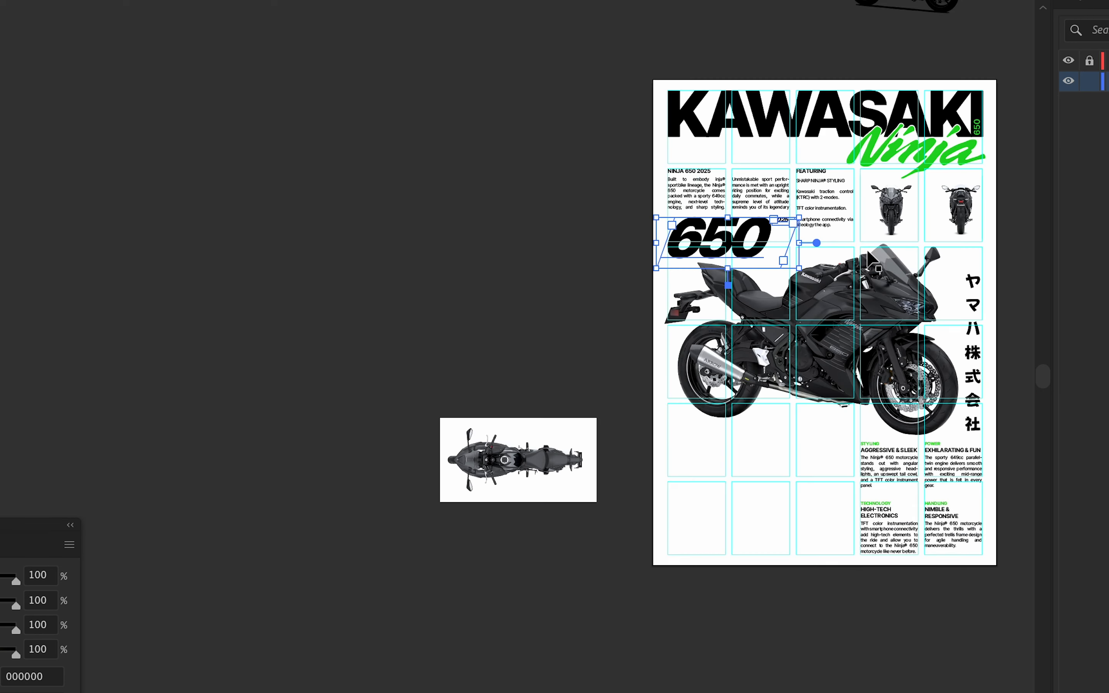
{"action": "scroll", "coordinate": [900, 163], "scroll_direction": "right", "scroll_amount": 5}
{"action": "left_click", "coordinate": [1067, 63]}
{"action": "scroll", "coordinate": [743, 329], "scroll_direction": "down", "scroll_amount": 2}
{"action": "scroll", "coordinate": [743, 329], "scroll_direction": "right", "scroll_amount": 3}
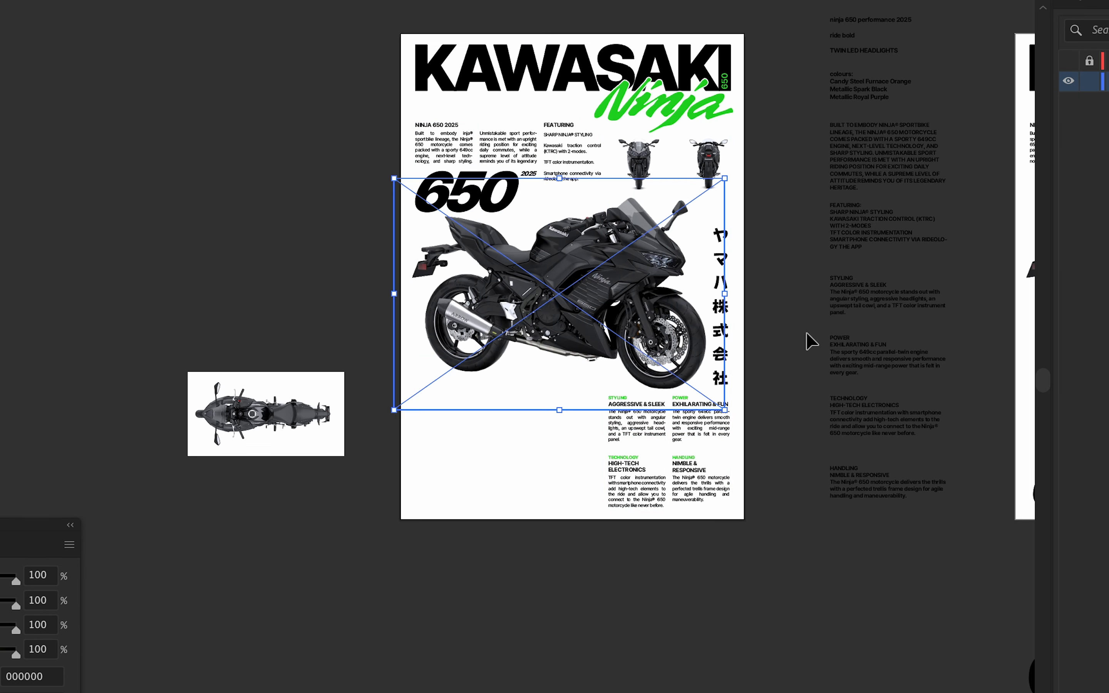
Move the front and rear motorcycle views into the empty area below the large motorcycle on the duplicated poster.
{"action": "scroll", "coordinate": [736, 213], "scroll_direction": "up", "scroll_amount": 3}
{"action": "scroll", "coordinate": [730, 166], "scroll_direction": "down", "scroll_amount": 2}
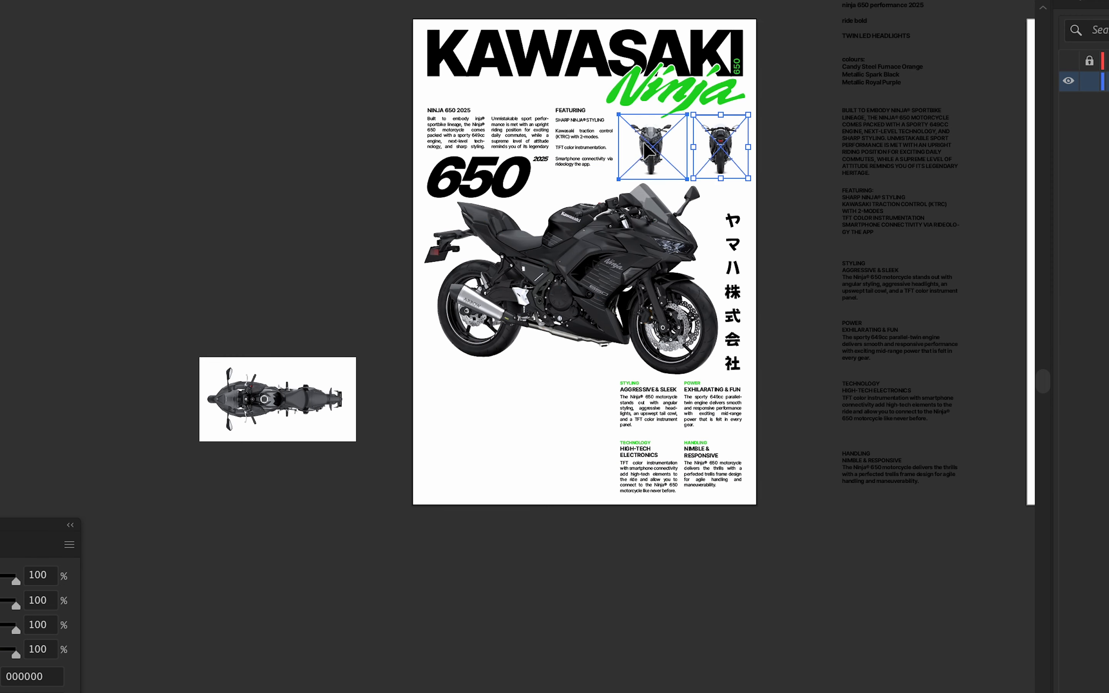
{"action": "left_click_drag", "start_coordinate": [718, 154], "coordinate": [540, 412]}
{"action": "scroll", "coordinate": [577, 432], "scroll_direction": "up", "scroll_amount": 3}
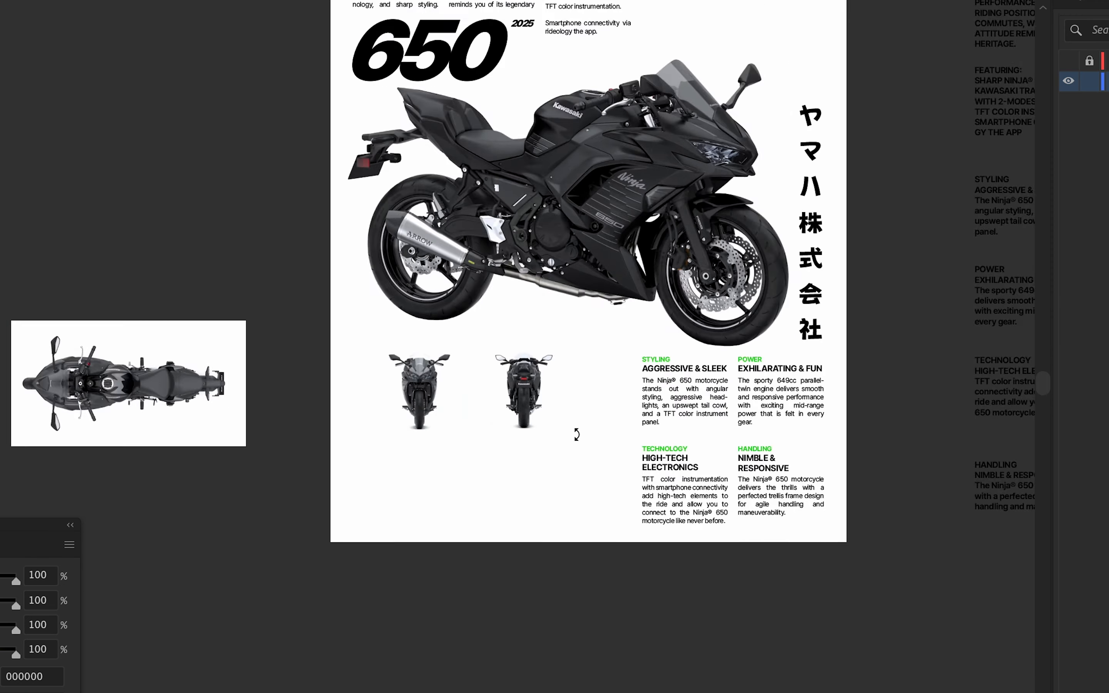
{"action": "left_click", "coordinate": [597, 429]}
Bring the rear motorcycle view closer to the front view.
{"action": "left_click_drag", "start_coordinate": [486, 378], "coordinate": [429, 375]}
{"action": "left_click", "coordinate": [282, 342], "text": "shift"}
{"action": "left_click", "coordinate": [435, 377]}
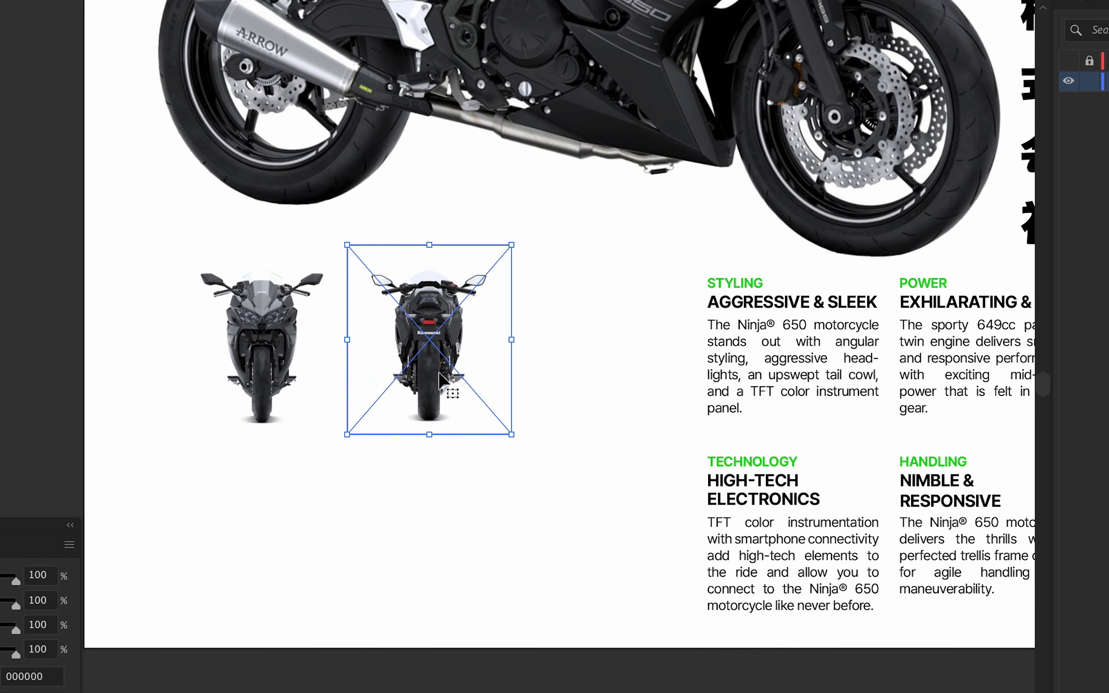
{"action": "left_click_drag", "start_coordinate": [431, 382], "coordinate": [411, 380]}
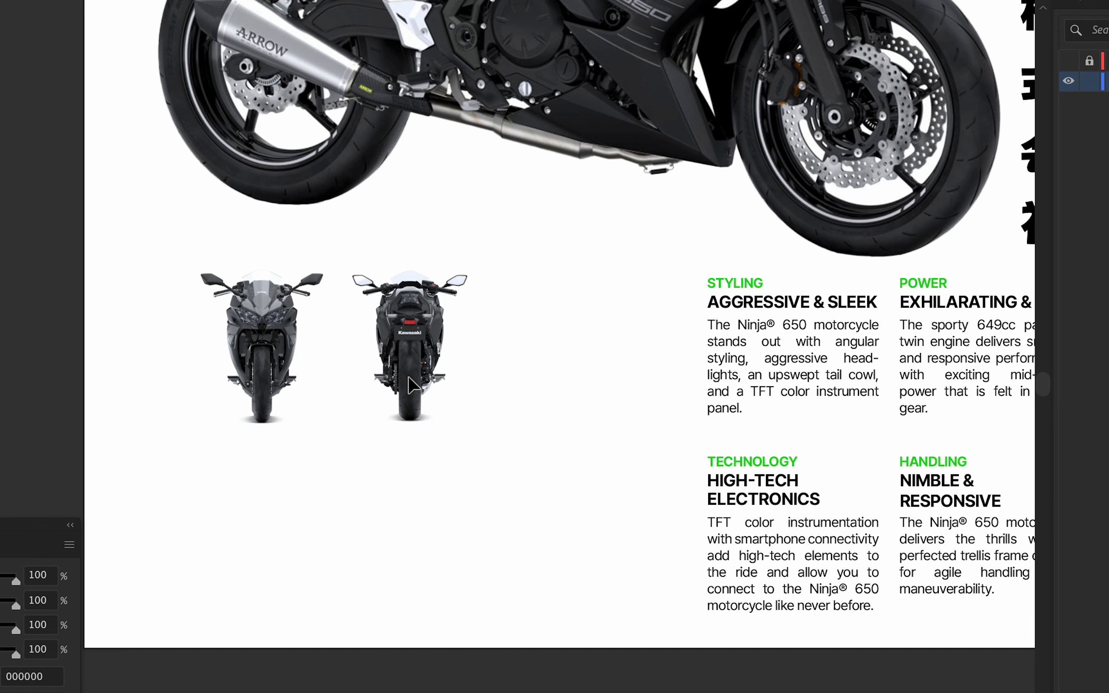
Enlarge the front and rear motorcycle views together and adjust their vertical position below the large motorcycle.
{"action": "left_click", "coordinate": [278, 351], "text": "shift"}
{"action": "left_click_drag", "start_coordinate": [493, 351], "coordinate": [594, 362]}
{"action": "left_click_drag", "start_coordinate": [480, 366], "coordinate": [480, 388]}
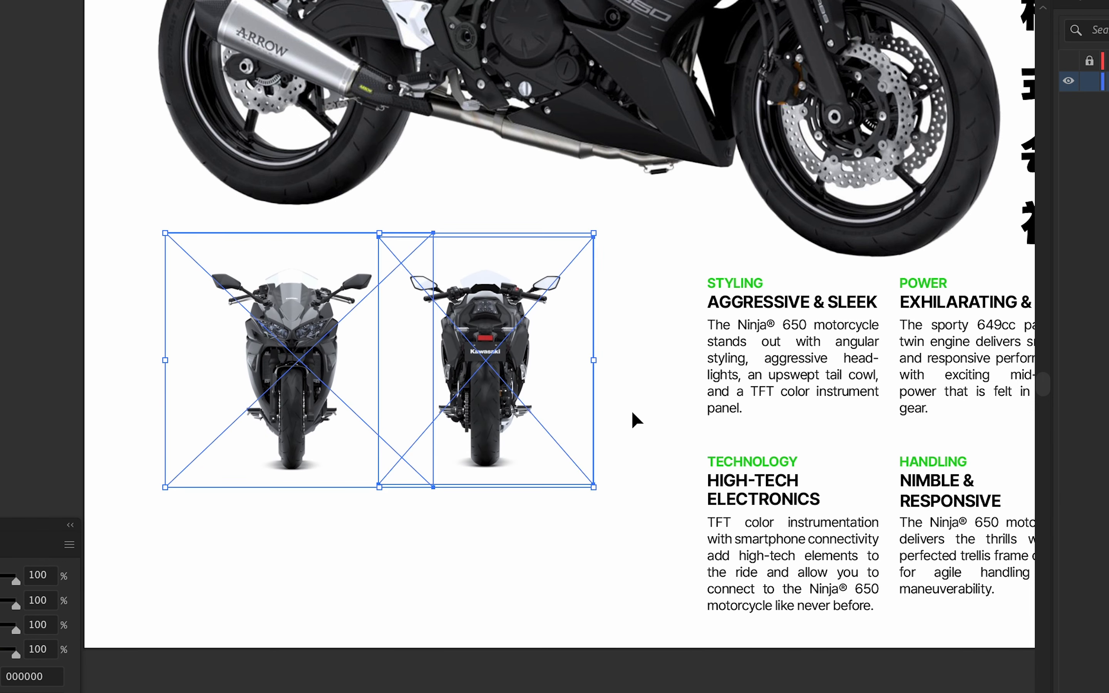
{"action": "left_click", "coordinate": [656, 415]}
Place a copy of the small angled motorcycle image to the right of the FEATURING text on the duplicated poster.
{"action": "scroll", "coordinate": [656, 415], "scroll_direction": "down", "scroll_amount": 5}
{"action": "left_click_drag", "start_coordinate": [656, 415], "coordinate": [451, 474]}
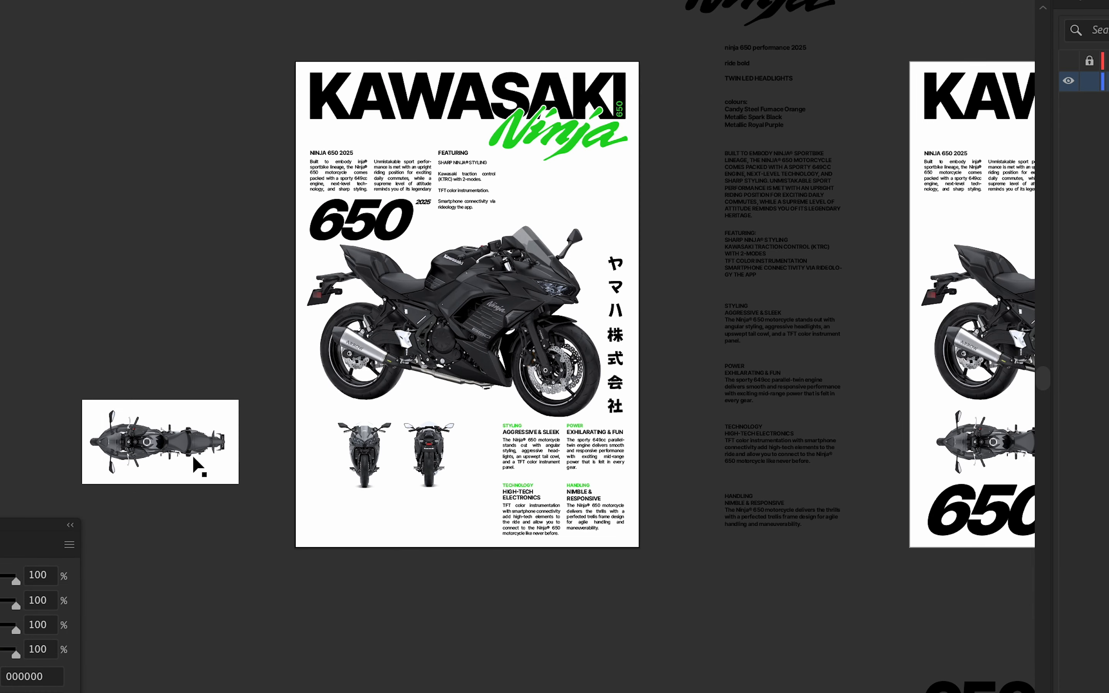
{"action": "left_click_drag", "start_coordinate": [797, 527], "coordinate": [678, 446]}
{"action": "left_click_drag", "start_coordinate": [860, 379], "coordinate": [661, 438]}
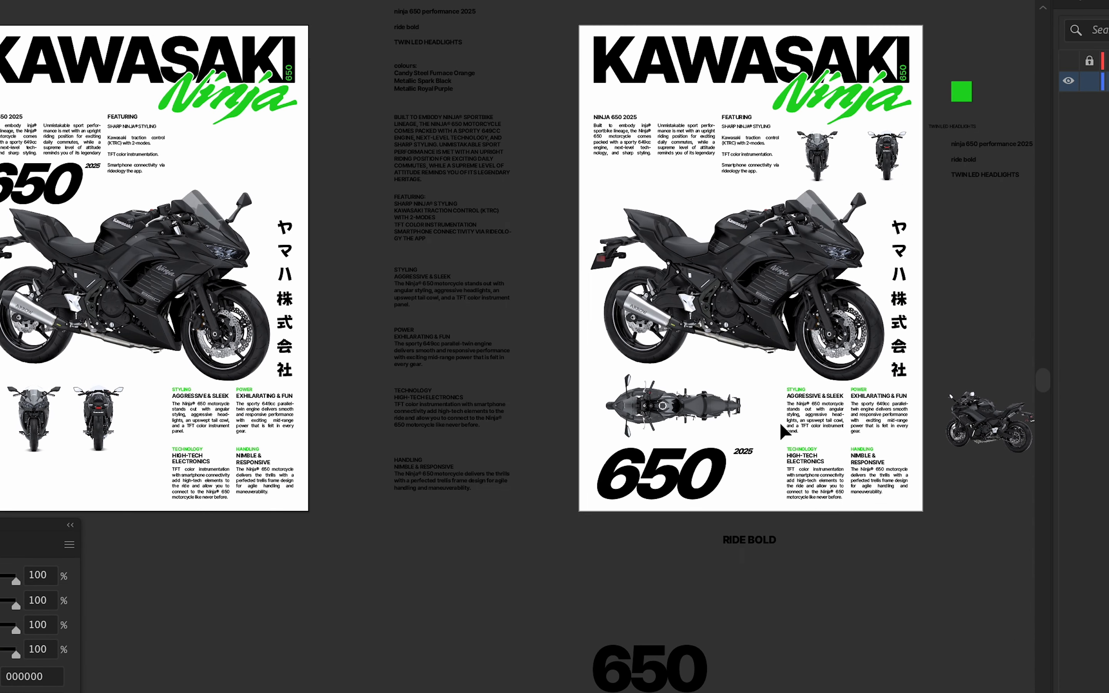
{"action": "left_click_drag", "start_coordinate": [1016, 433], "coordinate": [258, 171]}
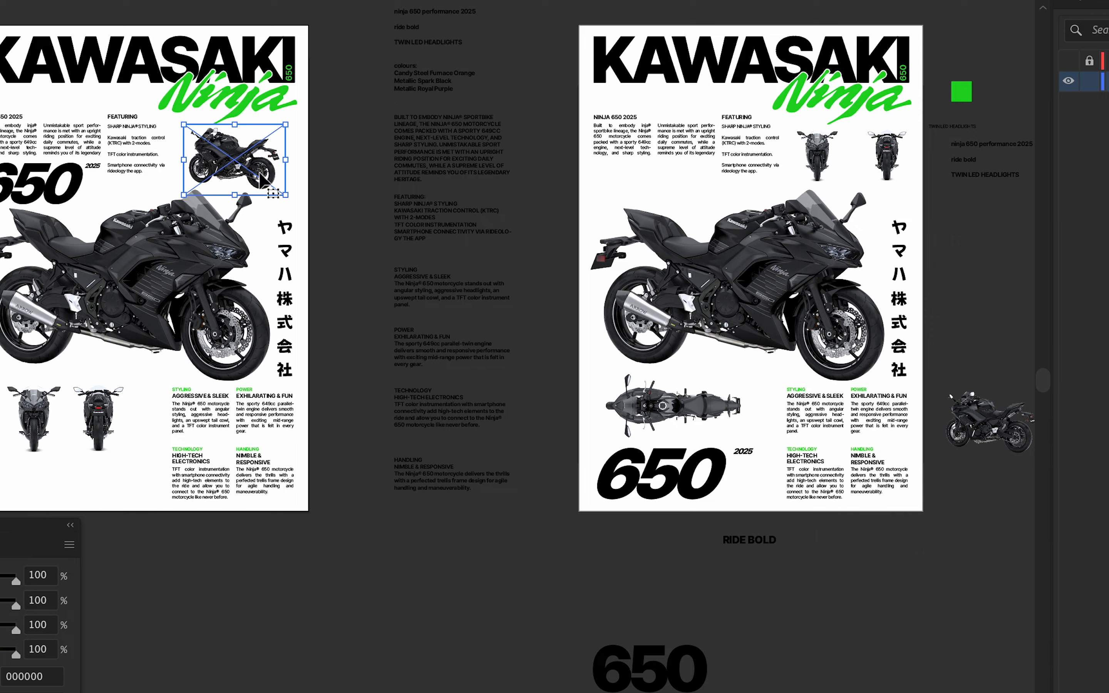
{"action": "left_click", "coordinate": [312, 195]}
{"action": "scroll", "coordinate": [313, 195], "scroll_direction": "up", "scroll_amount": 3}
{"action": "left_click_drag", "start_coordinate": [313, 195], "coordinate": [623, 129]}
{"action": "scroll", "coordinate": [622, 129], "scroll_direction": "down", "scroll_amount": 1}
{"action": "left_click_drag", "start_coordinate": [574, 82], "coordinate": [555, 319]}
{"action": "scroll", "coordinate": [563, 93], "scroll_direction": "up", "scroll_amount": 3}
Extend the KAWASAKI title's text frame downward on the duplicated poster.
{"action": "left_click", "coordinate": [374, 146]}
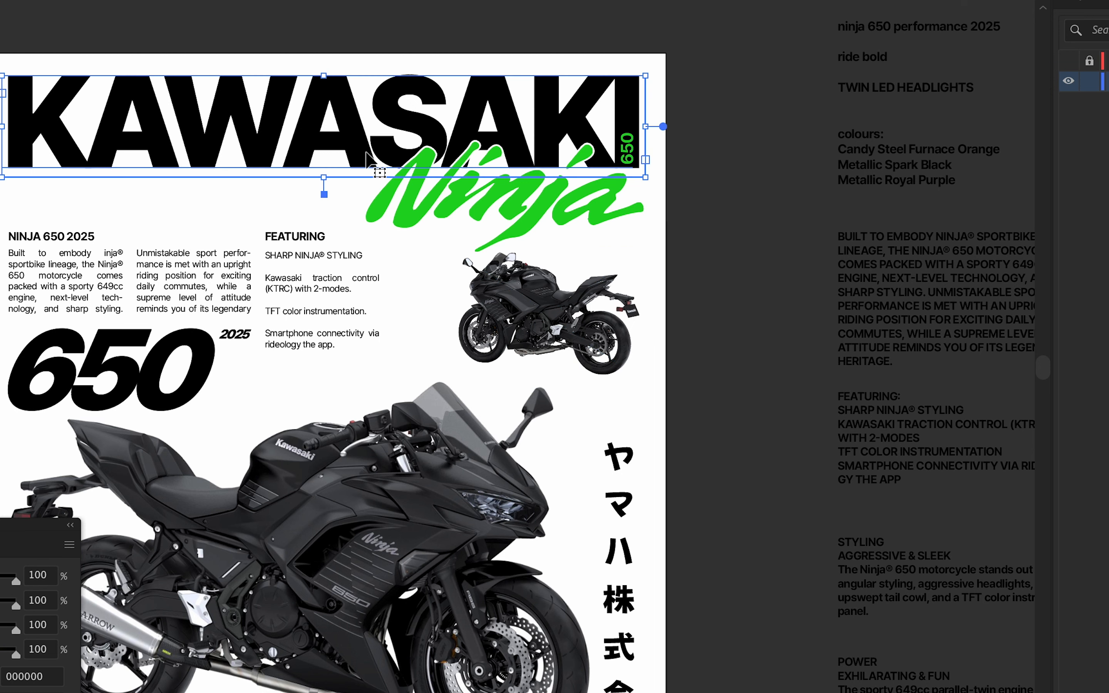
{"action": "left_click", "coordinate": [1103, 1]}
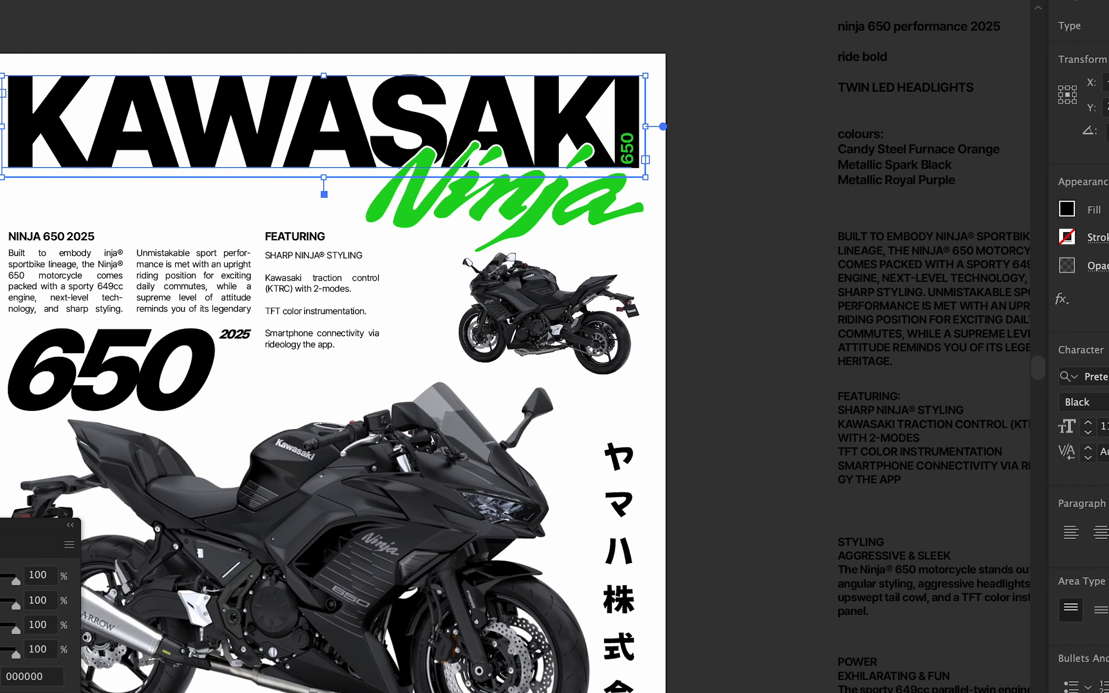
{"action": "scroll", "coordinate": [1079, 348], "scroll_direction": "down", "scroll_amount": 3}
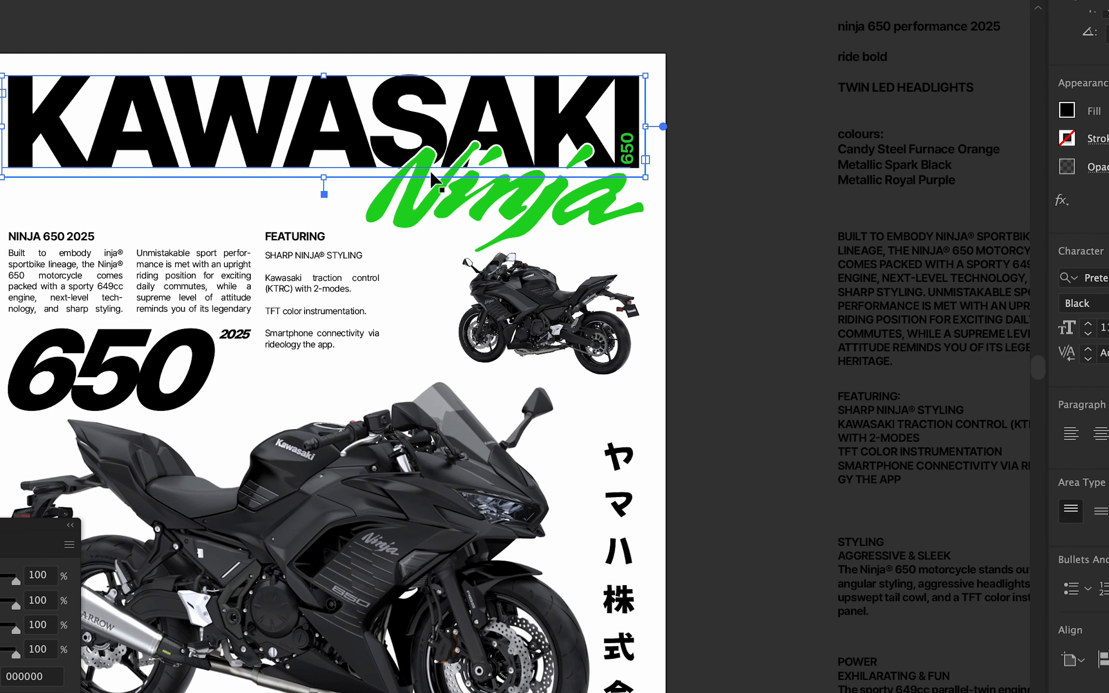
{"action": "left_click_drag", "start_coordinate": [329, 181], "coordinate": [328, 198]}
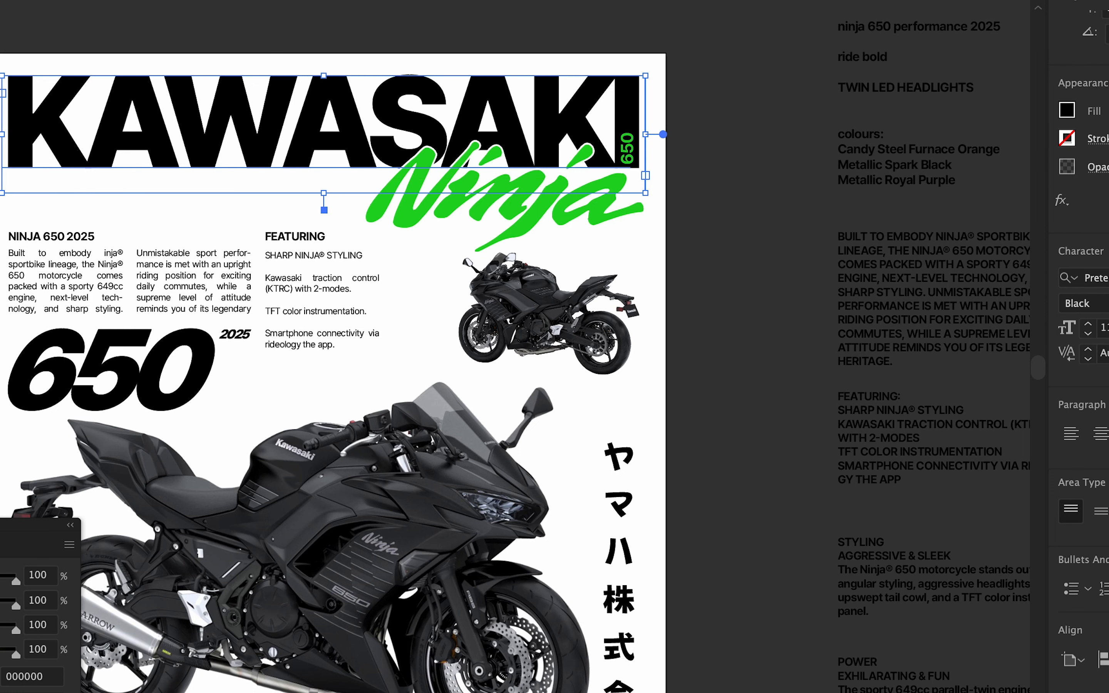
Enlarge the KAWASAKI title with tighter tracking so it keeps the full column width, and shorten its text frame.
{"action": "key", "text": "super+shift+period"}
{"action": "key", "text": "super+shift+period"}
{"action": "key", "text": "super+shift+period"}
{"action": "key", "text": "super+shift+period"}
{"action": "key", "text": "super+shift+comma"}
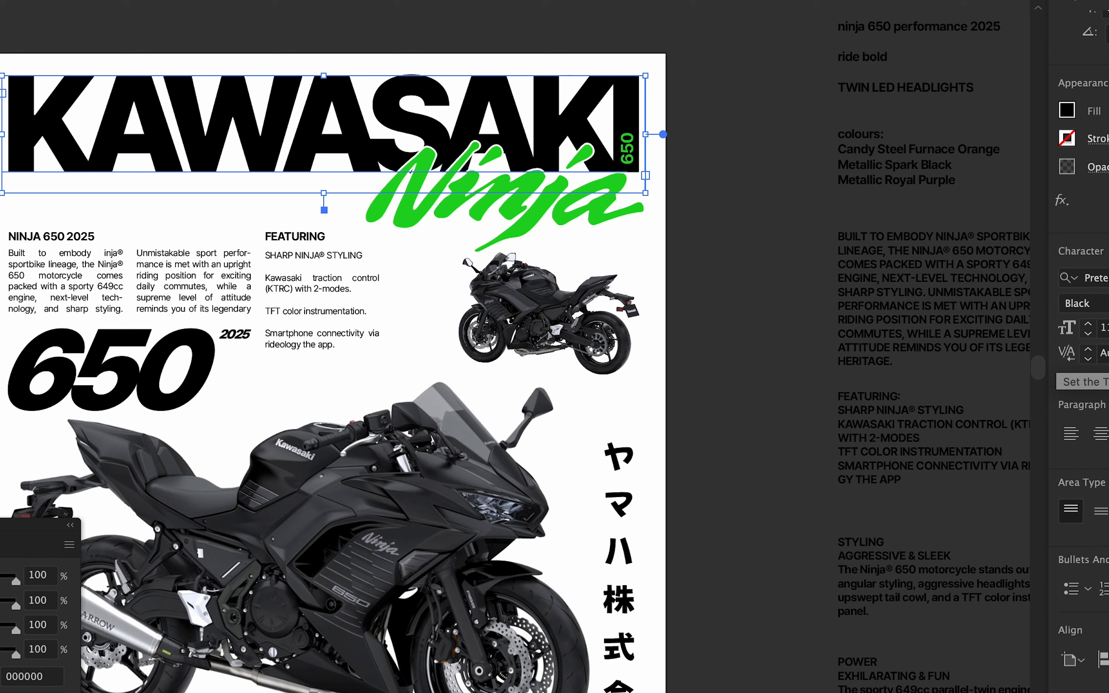
{"action": "key", "text": "super+shift+period"}
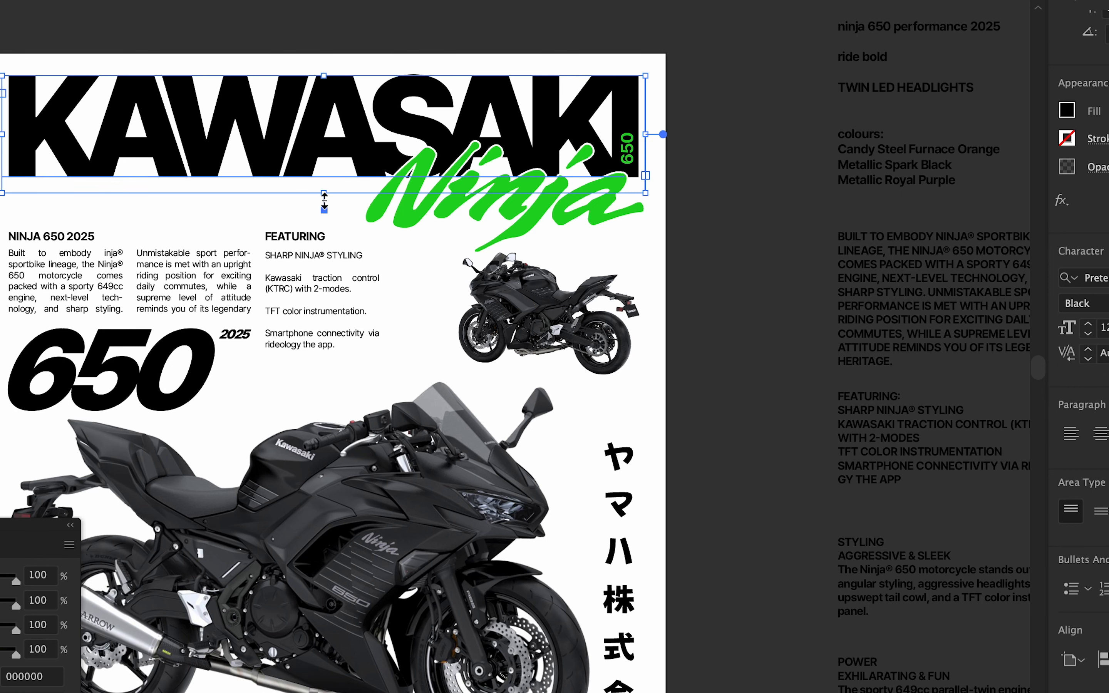
{"action": "left_click_drag", "start_coordinate": [324, 201], "coordinate": [324, 191]}
Move the green Ninja lettering slightly left across the KAWASAKI title.
{"action": "left_click", "coordinate": [517, 215]}
{"action": "left_click", "coordinate": [552, 216]}
{"action": "key", "text": "v"}
{"action": "mouse_move", "coordinate": [525, 204]}
{"action": "left_mouse_down"}
{"action": "mouse_move", "coordinate": [533, 202]}
{"action": "mouse_move", "coordinate": [506, 208]}
{"action": "left_mouse_up"}
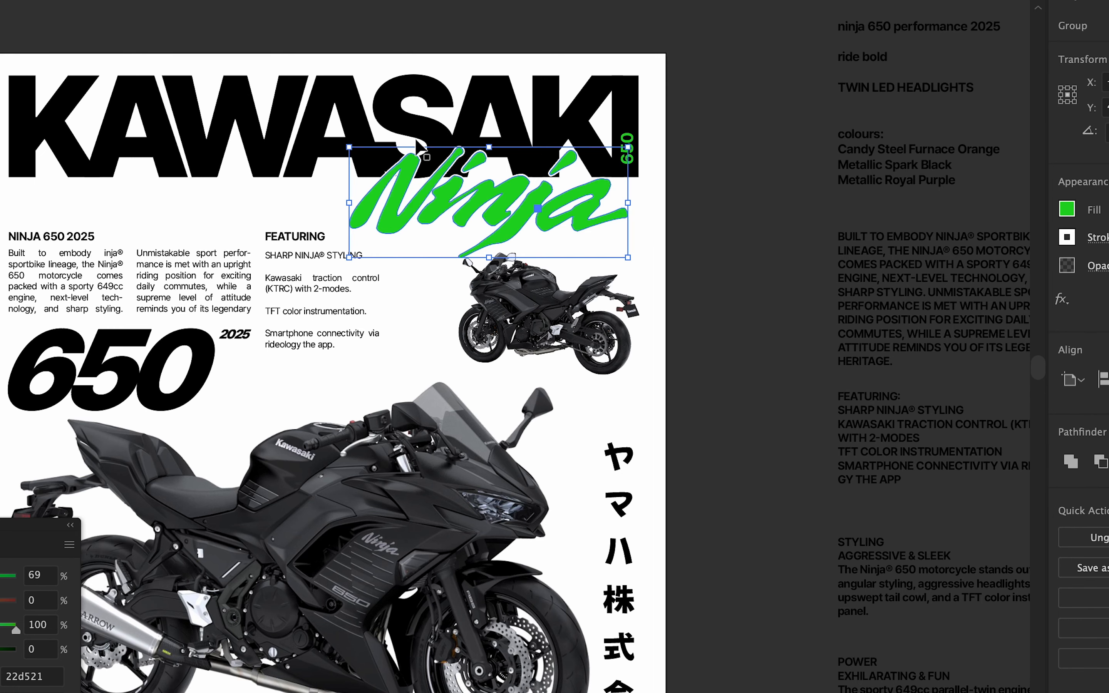
{"action": "scroll", "coordinate": [476, 184], "scroll_direction": "up", "scroll_amount": 2}
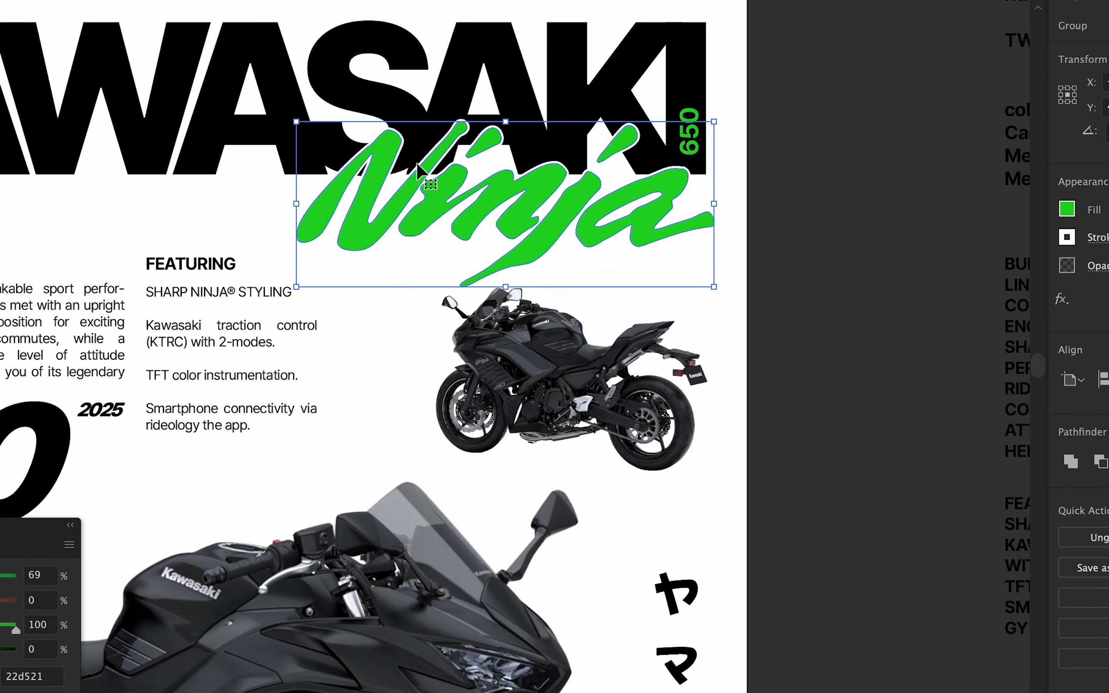
Try moving the green Ninja lettering further left and down, and undo the move.
{"action": "left_click", "coordinate": [827, 233]}
{"action": "mouse_move", "coordinate": [612, 220]}
{"action": "left_mouse_down"}
{"action": "mouse_move", "coordinate": [634, 221]}
{"action": "mouse_move", "coordinate": [574, 223]}
{"action": "mouse_move", "coordinate": [591, 225]}
{"action": "left_mouse_up"}
{"action": "left_click", "coordinate": [794, 276]}
{"action": "scroll", "coordinate": [794, 276], "scroll_direction": "down", "scroll_amount": 2}
{"action": "scroll", "coordinate": [794, 277], "scroll_direction": "down", "scroll_amount": 3}
{"action": "scroll", "coordinate": [671, 289], "scroll_direction": "up", "scroll_amount": 2}
{"action": "key", "text": "super+z"}
{"action": "scroll", "coordinate": [792, 289], "scroll_direction": "up", "scroll_amount": 1}
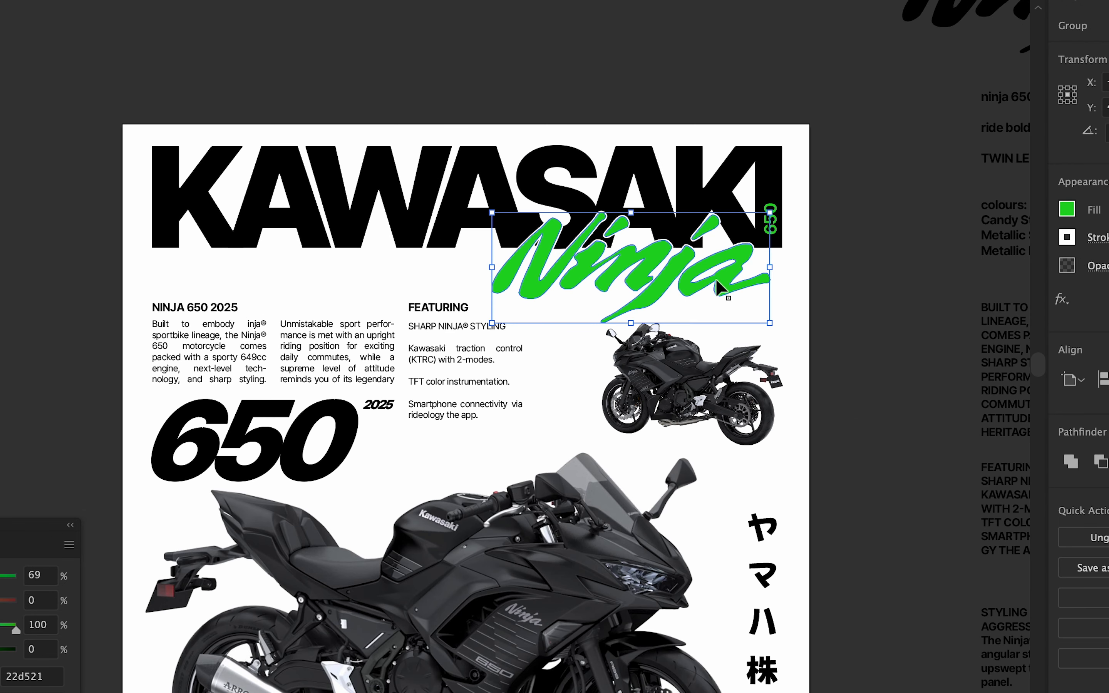
Move the green Ninja lettering right and slightly down so it overhangs the KAWASAKI title's right end.
{"action": "left_click_drag", "start_coordinate": [716, 279], "coordinate": [745, 282]}
{"action": "left_click", "coordinate": [858, 351]}
{"action": "scroll", "coordinate": [861, 353], "scroll_direction": "down", "scroll_amount": 3}
{"action": "scroll", "coordinate": [864, 362], "scroll_direction": "up", "scroll_amount": 10}
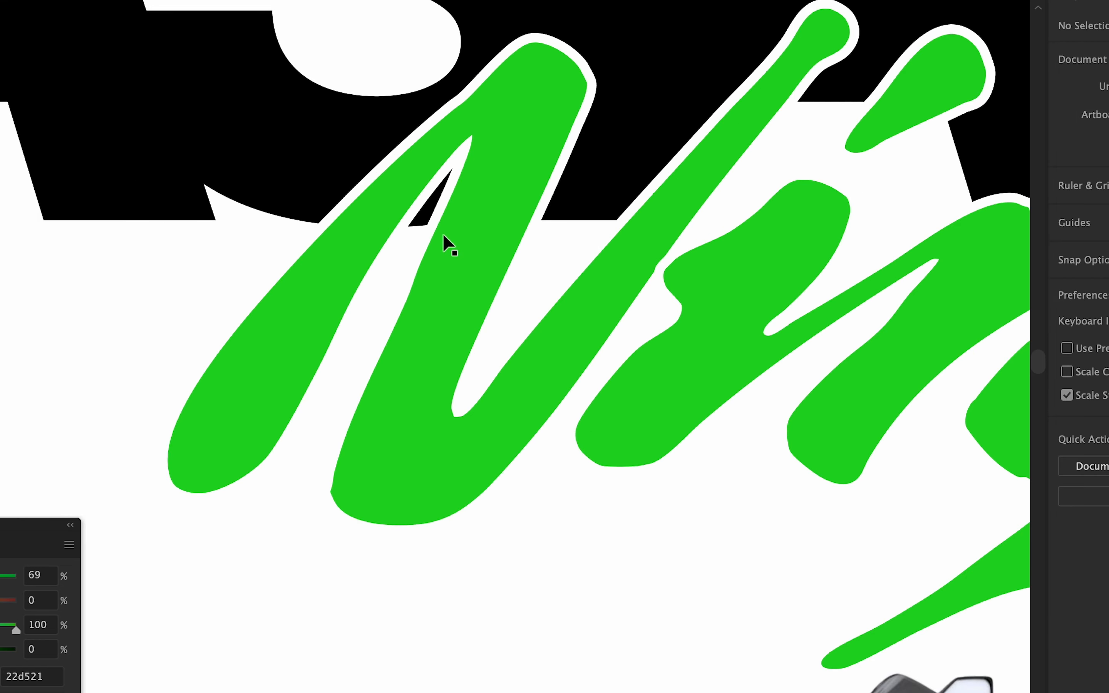
{"action": "scroll", "coordinate": [443, 236], "scroll_direction": "down", "scroll_amount": 6}
{"action": "left_click_drag", "start_coordinate": [441, 292], "coordinate": [454, 308]}
{"action": "scroll", "coordinate": [458, 305], "scroll_direction": "down", "scroll_amount": 2}
Compare the duplicated poster's layout with the original poster and the Yamaha R3 reference.
{"action": "left_click_drag", "start_coordinate": [566, 362], "coordinate": [551, 173]}
{"action": "left_click", "coordinate": [612, 348]}
{"action": "left_click_drag", "start_coordinate": [610, 204], "coordinate": [665, 129]}
{"action": "scroll", "coordinate": [540, 234], "scroll_direction": "down", "scroll_amount": 3}
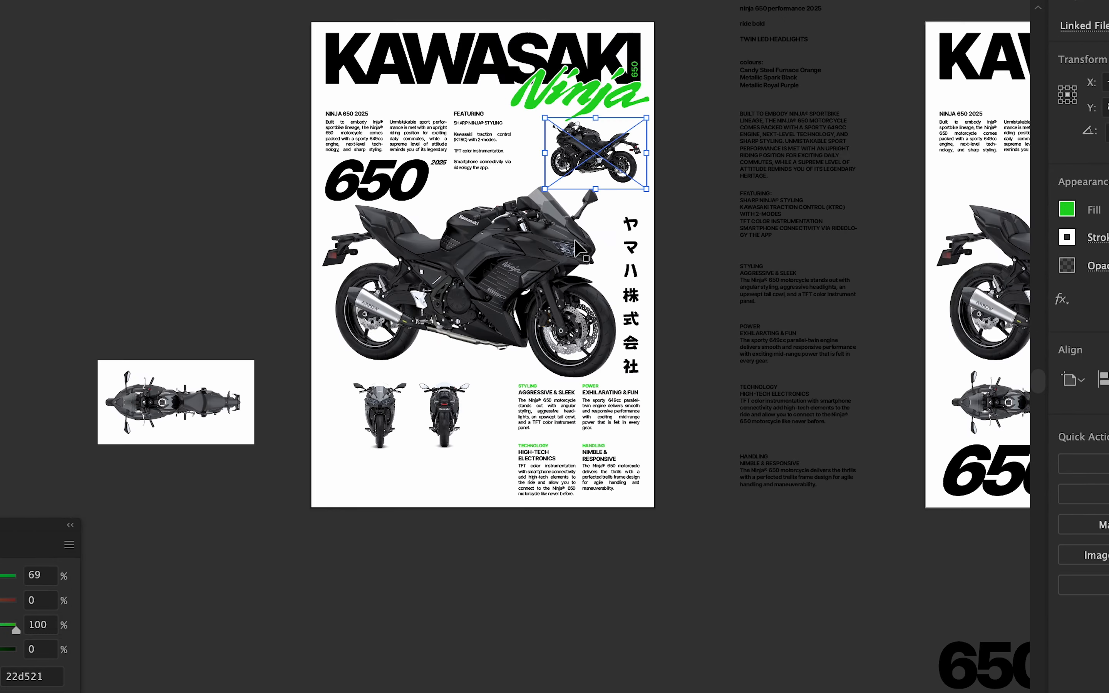
{"action": "scroll", "coordinate": [540, 243], "scroll_direction": "right", "scroll_amount": 10}
{"action": "scroll", "coordinate": [215, 202], "scroll_direction": "down", "scroll_amount": 2}
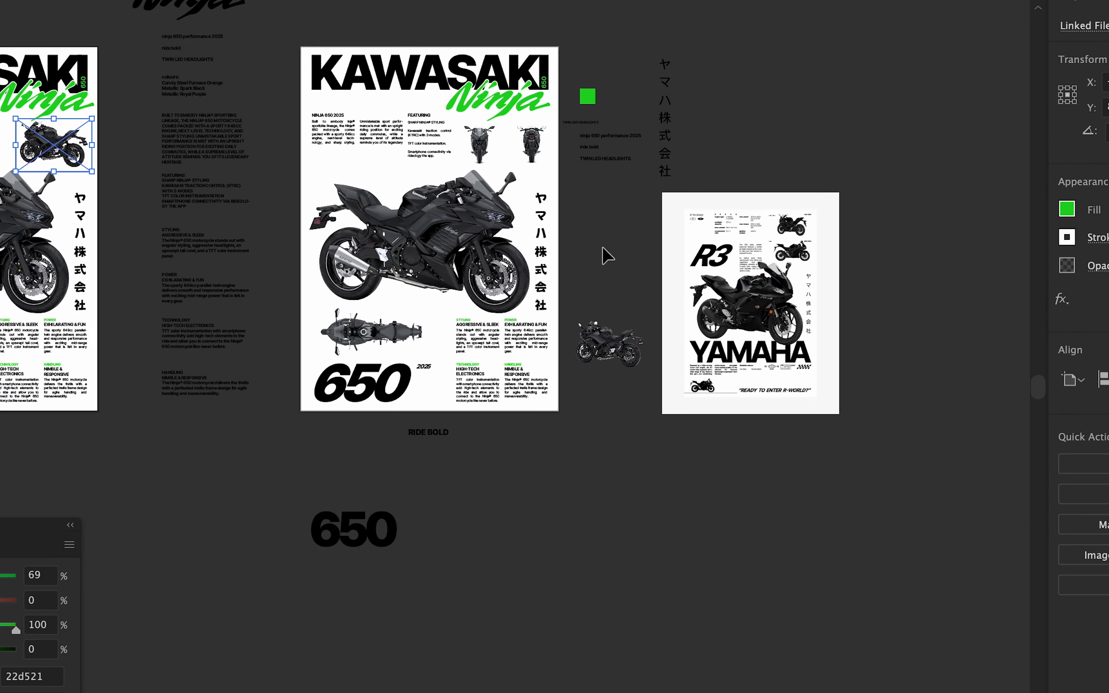
Examine the Yamaha R3 reference poster's specs block, body text, small motorcycle views and bottom details up close.
{"action": "left_click_drag", "start_coordinate": [488, 237], "coordinate": [773, 246]}
{"action": "scroll", "coordinate": [883, 250], "scroll_direction": "up", "scroll_amount": 1}
{"action": "left_click_drag", "start_coordinate": [919, 217], "coordinate": [601, 206]}
{"action": "scroll", "coordinate": [773, 199], "scroll_direction": "up", "scroll_amount": 6}
{"action": "scroll", "coordinate": [654, 326], "scroll_direction": "down", "scroll_amount": 1}
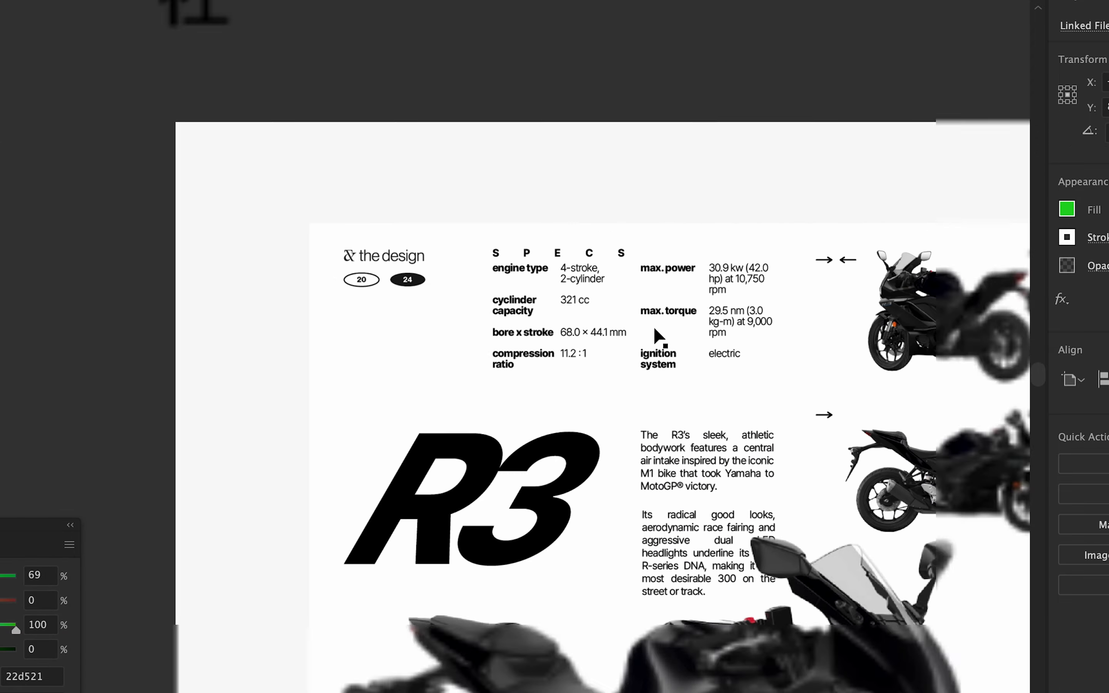
{"action": "left_click_drag", "start_coordinate": [654, 325], "coordinate": [324, 65]}
{"action": "scroll", "coordinate": [494, 259], "scroll_direction": "down", "scroll_amount": 4}
{"action": "left_click_drag", "start_coordinate": [594, 372], "coordinate": [721, 328]}
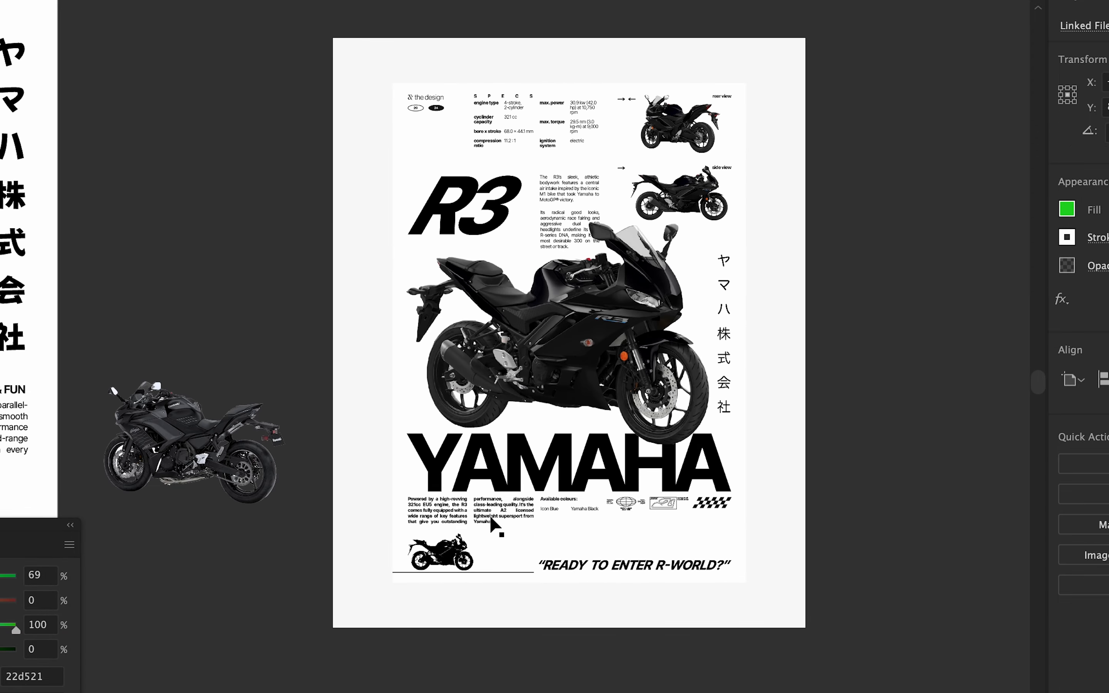
{"action": "left_click_drag", "start_coordinate": [490, 518], "coordinate": [643, 523]}
{"action": "scroll", "coordinate": [644, 523], "scroll_direction": "down", "scroll_amount": 1}
Show the layout grid and move the NINJA 650 2025 and FEATURING headings with their texts up toward the KAWASAKI title.
{"action": "left_click_drag", "start_coordinate": [207, 207], "coordinate": [993, 342]}
{"action": "left_click_drag", "start_coordinate": [376, 312], "coordinate": [970, 298]}
{"action": "scroll", "coordinate": [402, 146], "scroll_direction": "up", "scroll_amount": 2}
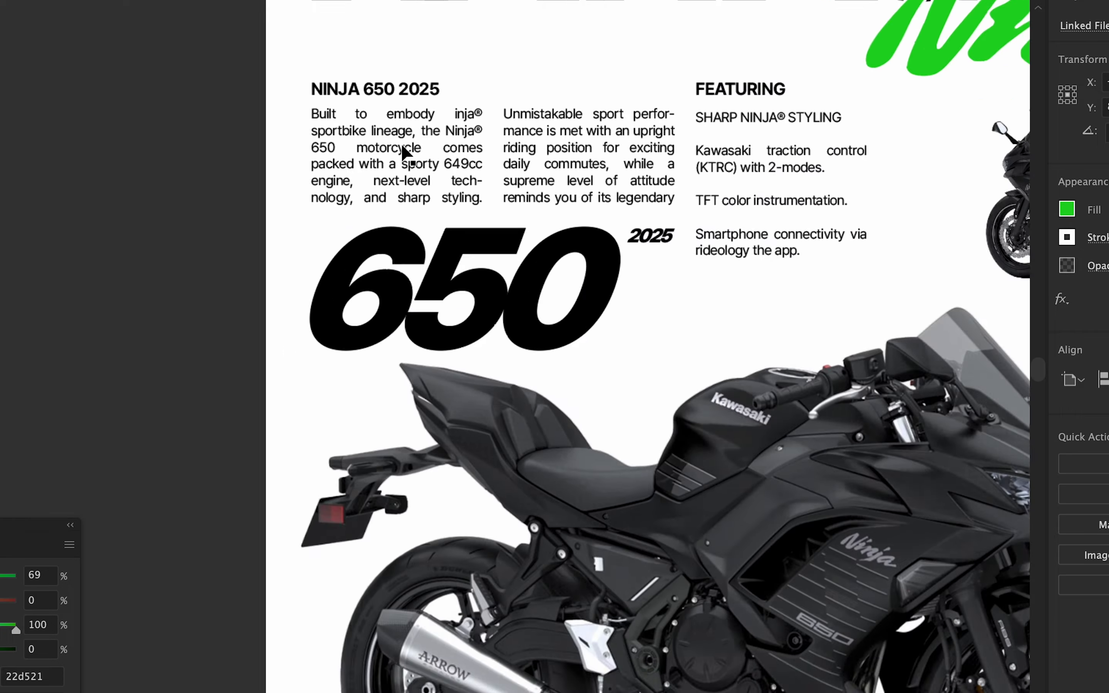
{"action": "left_click_drag", "start_coordinate": [402, 146], "coordinate": [317, 287]}
{"action": "left_click", "coordinate": [1108, 2]}
{"action": "left_click", "coordinate": [1068, 60]}
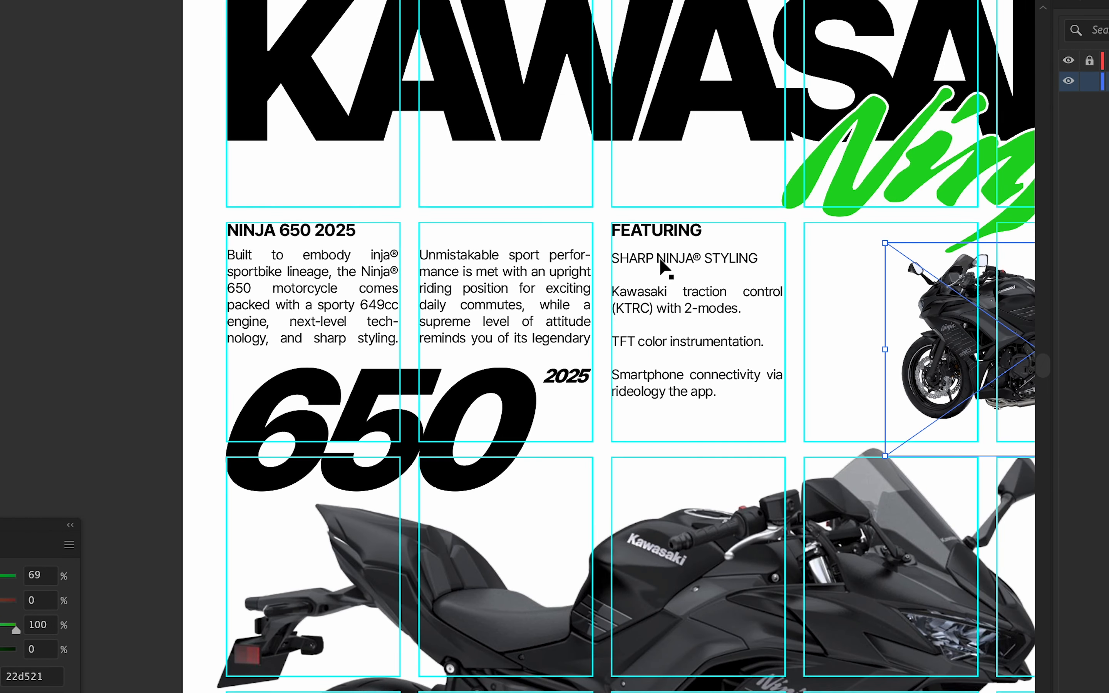
{"action": "left_click", "coordinate": [294, 255]}
{"action": "left_click", "coordinate": [275, 231], "text": "shift"}
{"action": "left_click", "coordinate": [490, 274], "text": "shift"}
{"action": "left_click", "coordinate": [650, 236], "text": "shift"}
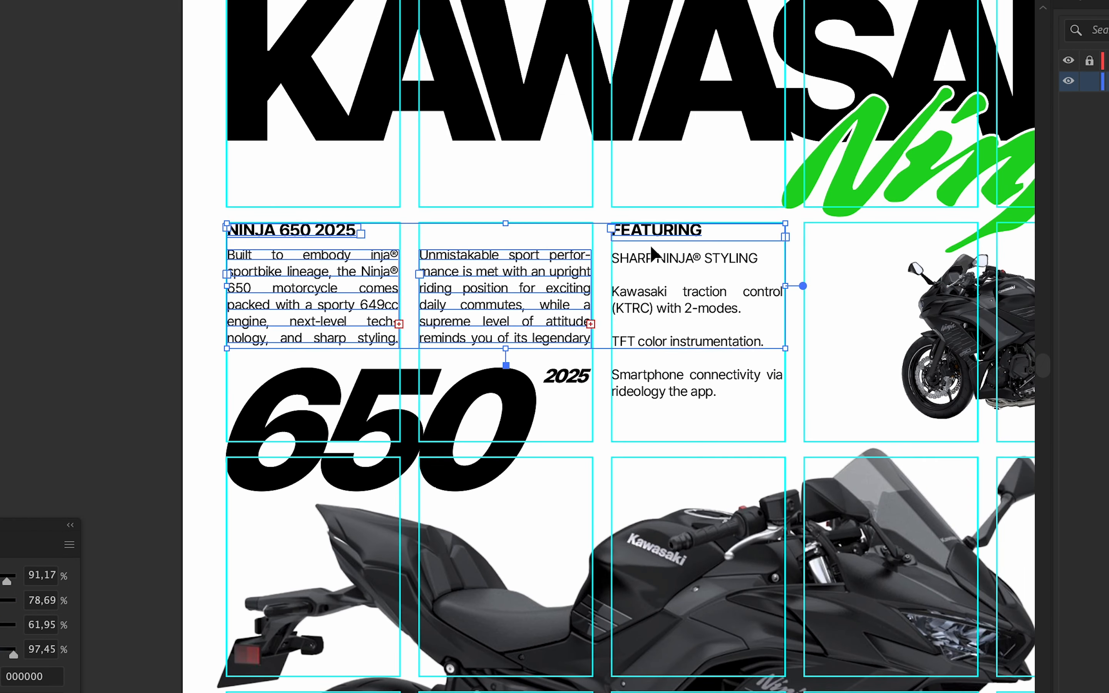
{"action": "left_click", "coordinate": [684, 324], "text": "shift"}
{"action": "left_click_drag", "start_coordinate": [683, 319], "coordinate": [389, 257]}
Check the placement of the NINJA 650 2025 and FEATURING texts with the layout grid hidden and shown.
{"action": "left_click", "coordinate": [1067, 62]}
{"action": "scroll", "coordinate": [726, 252], "scroll_direction": "down", "scroll_amount": 3}
{"action": "key", "text": "super+shift+a"}
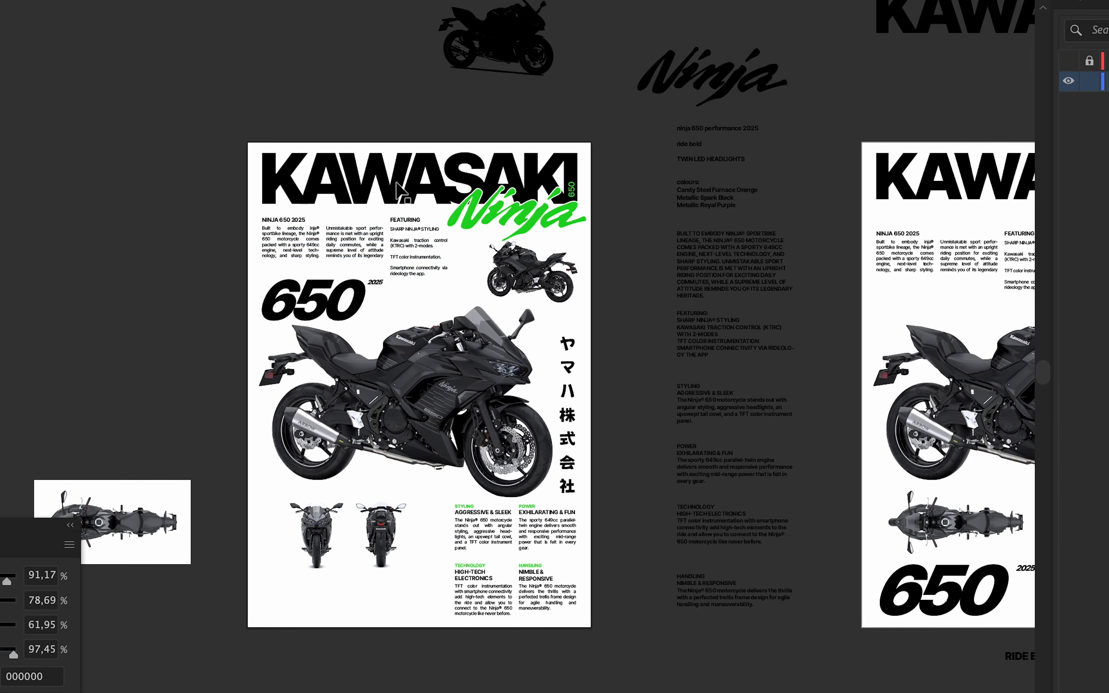
{"action": "left_click", "coordinate": [1067, 62]}
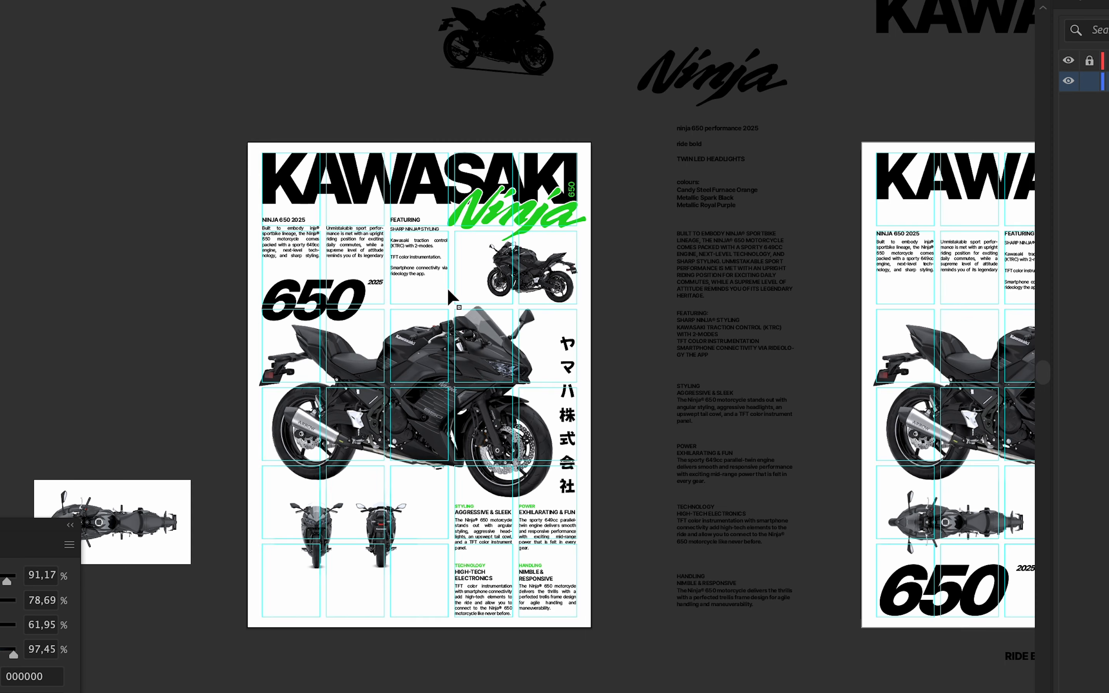
{"action": "scroll", "coordinate": [448, 287], "scroll_direction": "up", "scroll_amount": 5}
{"action": "scroll", "coordinate": [345, 212], "scroll_direction": "down", "scroll_amount": 3}
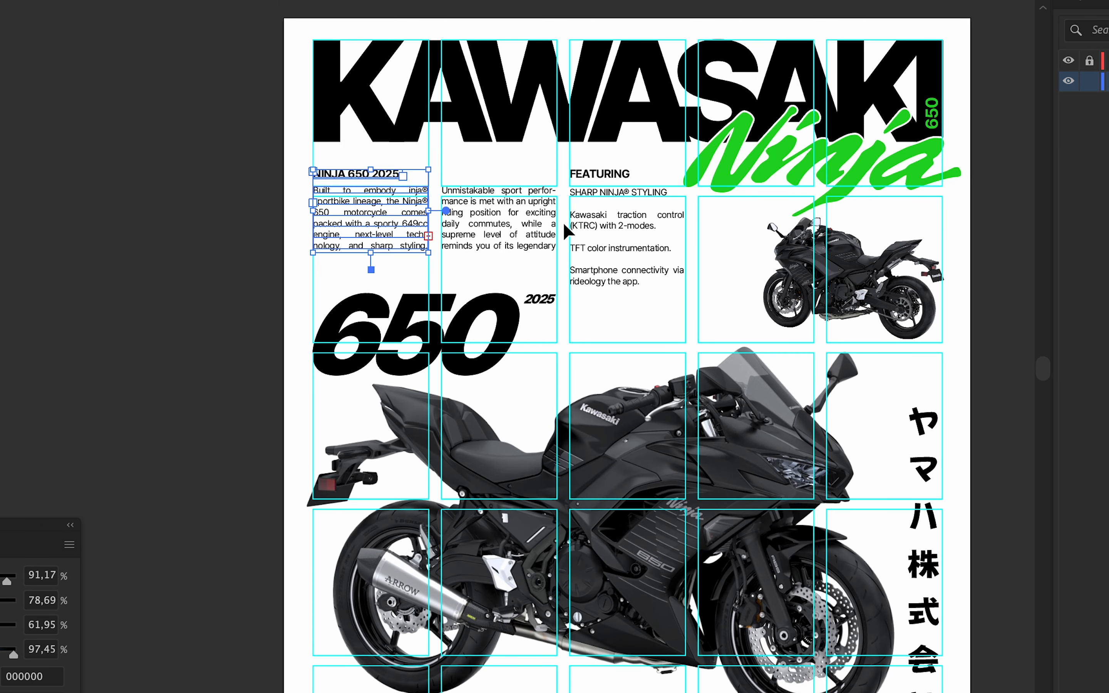
{"action": "left_click", "coordinate": [598, 194], "text": "shift"}
{"action": "left_click", "coordinate": [518, 218], "text": "shift"}
{"action": "scroll", "coordinate": [601, 230], "scroll_direction": "up", "scroll_amount": 2}
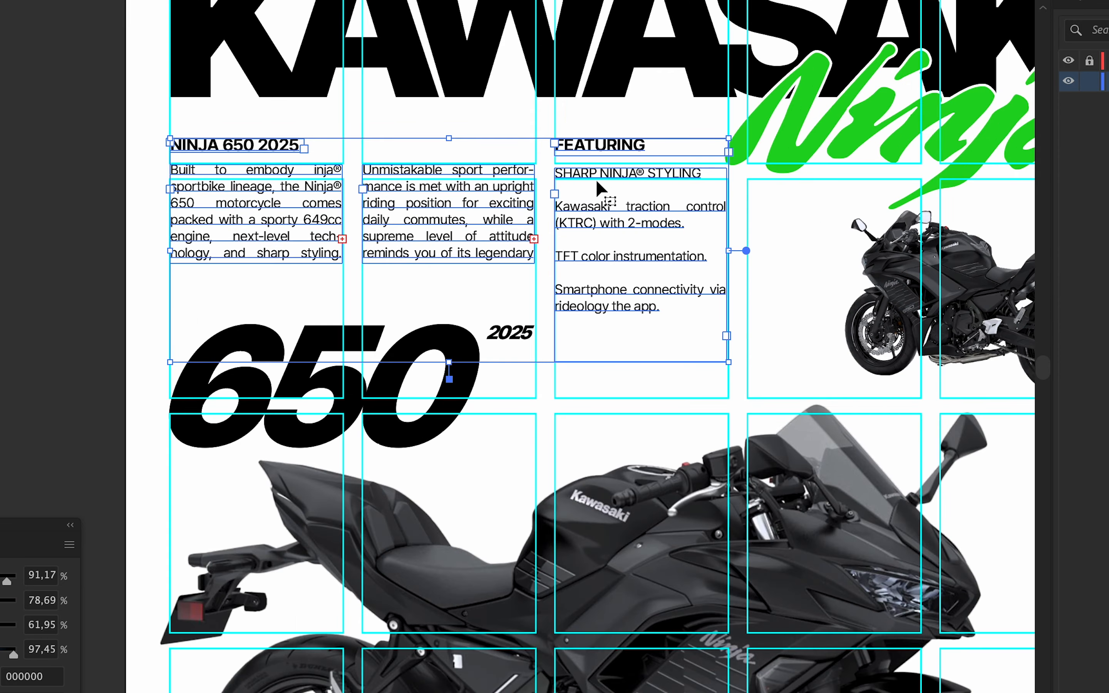
{"action": "key", "text": "super+shift+a"}
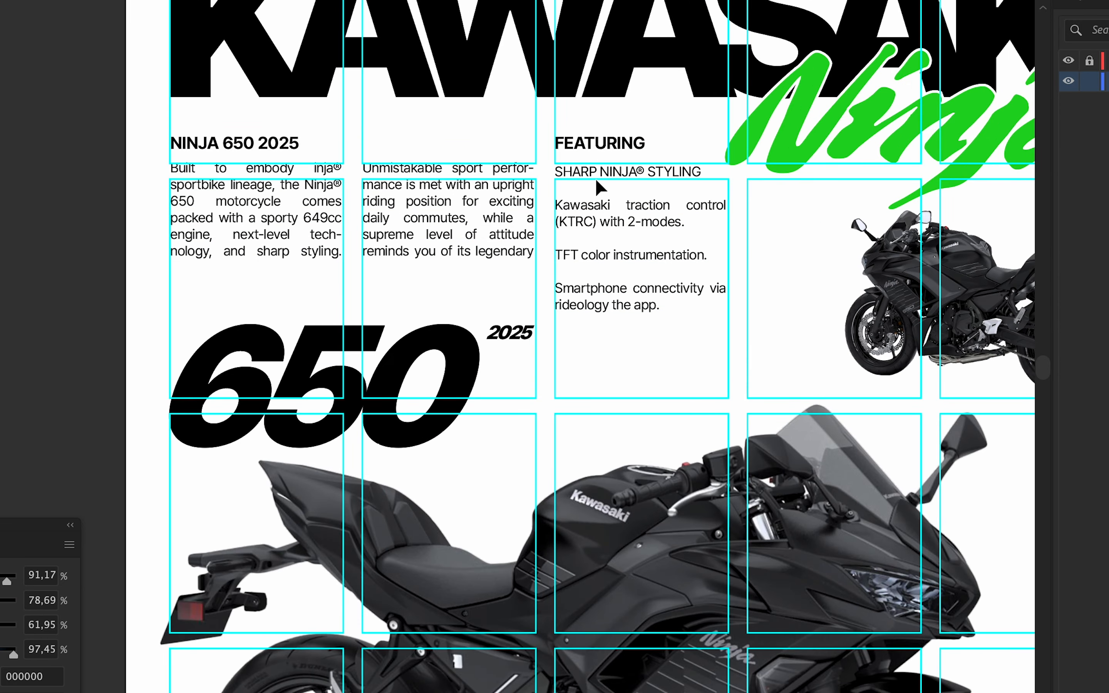
{"action": "key", "text": "super+a"}
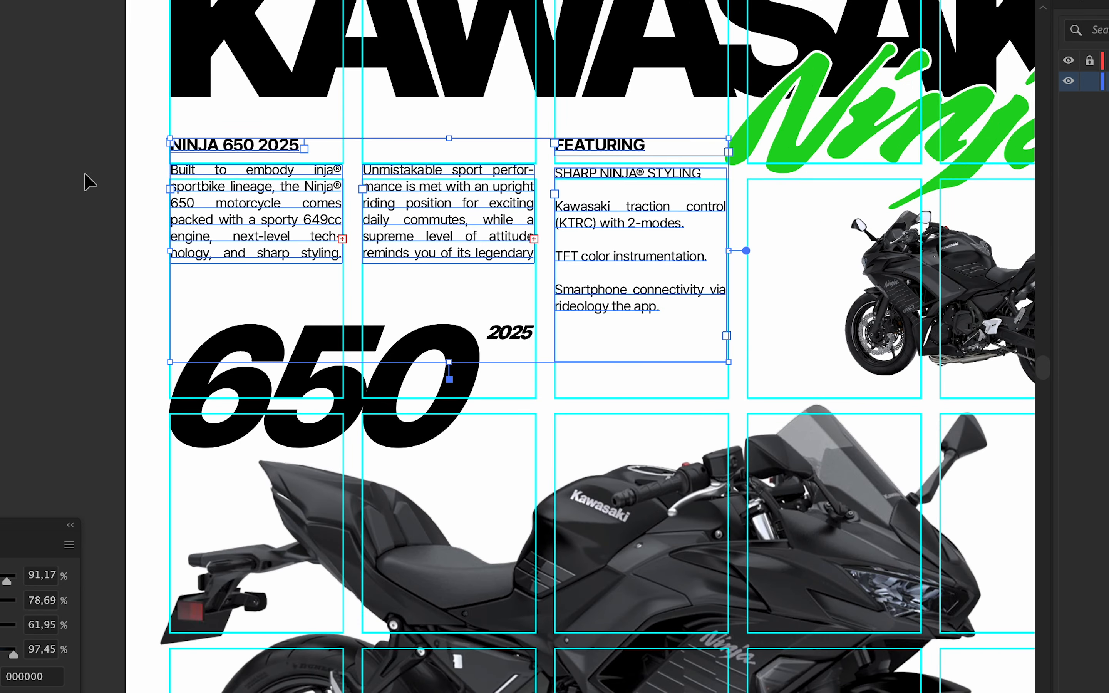
{"action": "left_click", "coordinate": [1069, 63]}
{"action": "left_click", "coordinate": [119, 180]}
Try raising the 650 numeral and its 2025 label so they sit within the second grid row under the intro text.
{"action": "scroll", "coordinate": [121, 171], "scroll_direction": "down", "scroll_amount": 3}
{"action": "scroll", "coordinate": [306, 188], "scroll_direction": "left", "scroll_amount": 3}
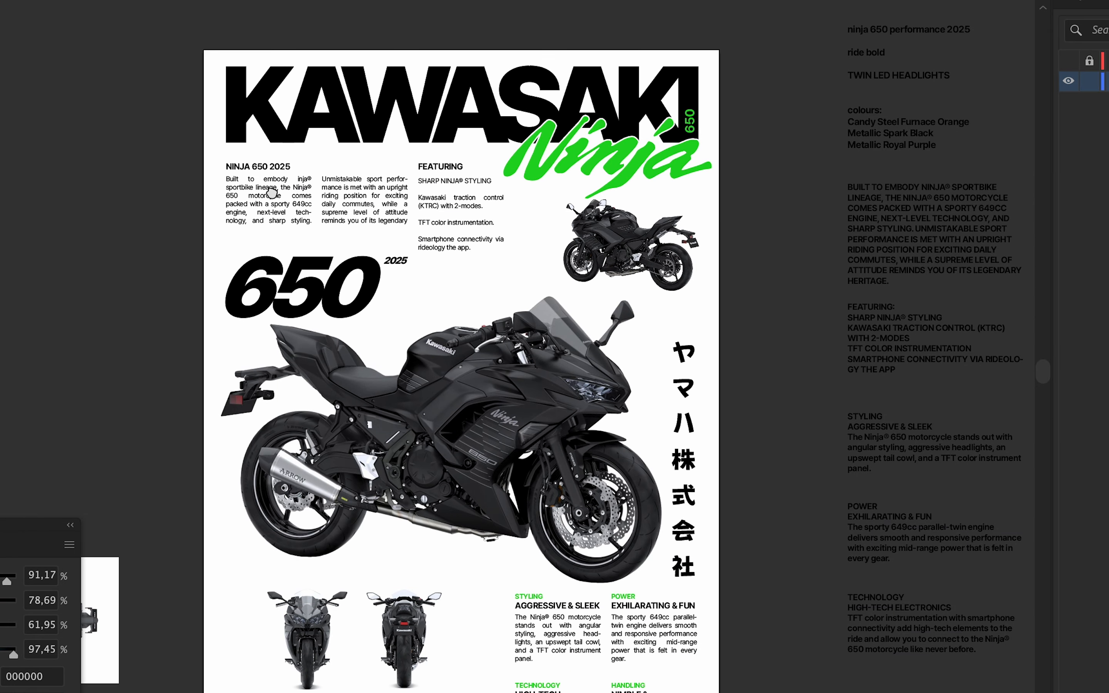
{"action": "scroll", "coordinate": [270, 202], "scroll_direction": "up", "scroll_amount": 3}
{"action": "left_click", "coordinate": [567, 254], "text": "shift"}
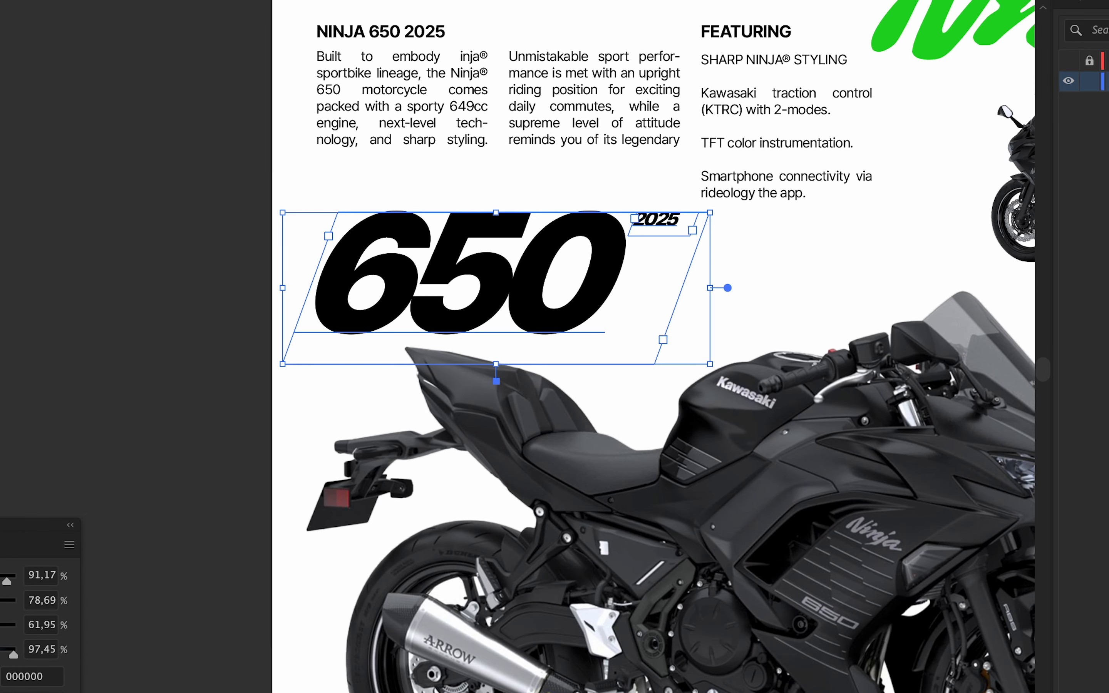
{"action": "left_click", "coordinate": [1069, 65]}
{"action": "left_click_drag", "start_coordinate": [668, 285], "coordinate": [602, 227]}
{"action": "left_click_drag", "start_coordinate": [736, 156], "coordinate": [664, 189]}
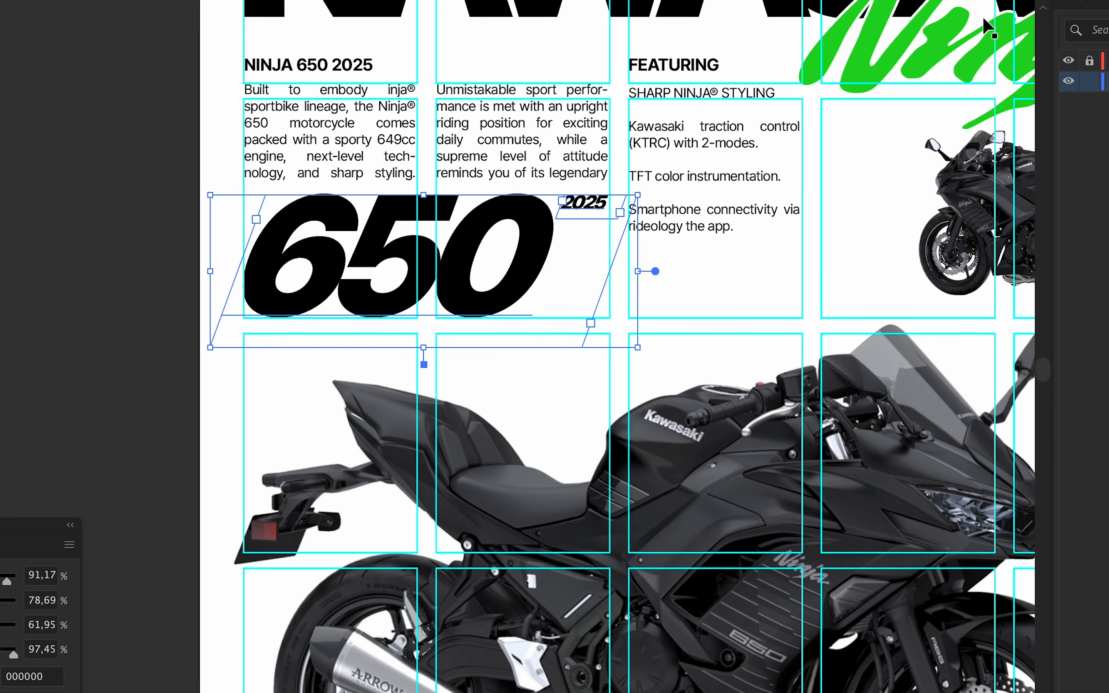
{"action": "left_click", "coordinate": [1065, 64]}
{"action": "left_click", "coordinate": [12, 244]}
{"action": "scroll", "coordinate": [181, 238], "scroll_direction": "down", "scroll_amount": 3}
{"action": "left_click_drag", "start_coordinate": [313, 265], "coordinate": [502, 246]}
{"action": "scroll", "coordinate": [511, 242], "scroll_direction": "up", "scroll_amount": 1}
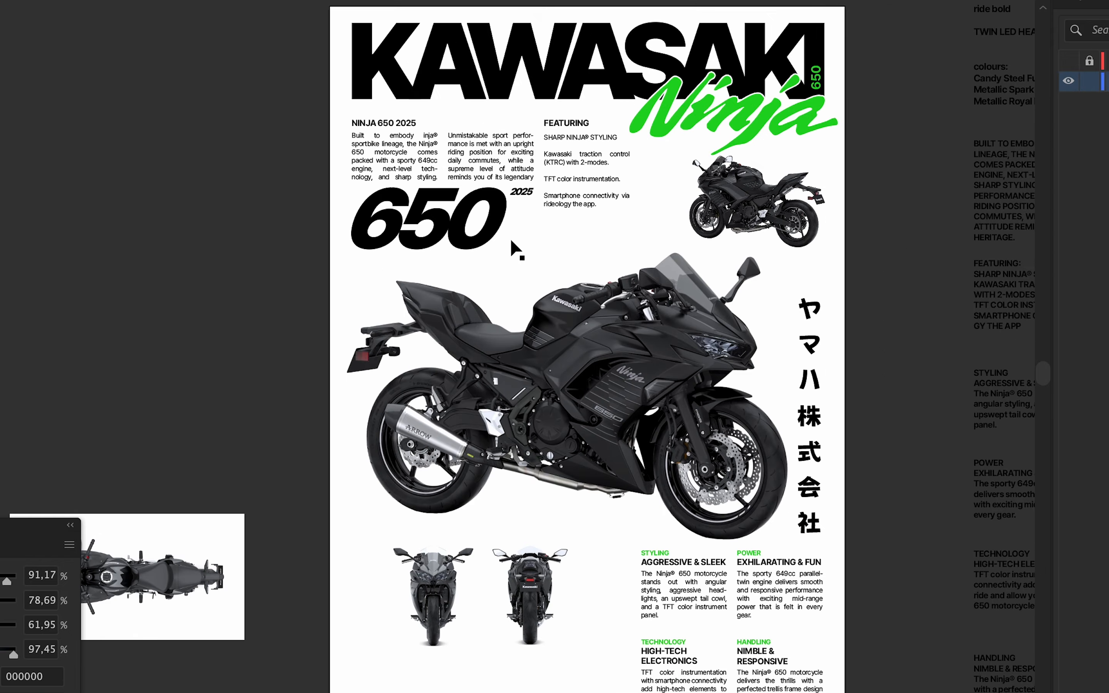
Undo the upward move of the 650 numeral and 2025 label, and hide the layout grid.
{"action": "key", "text": "super+z"}
{"action": "key", "text": "super+z"}
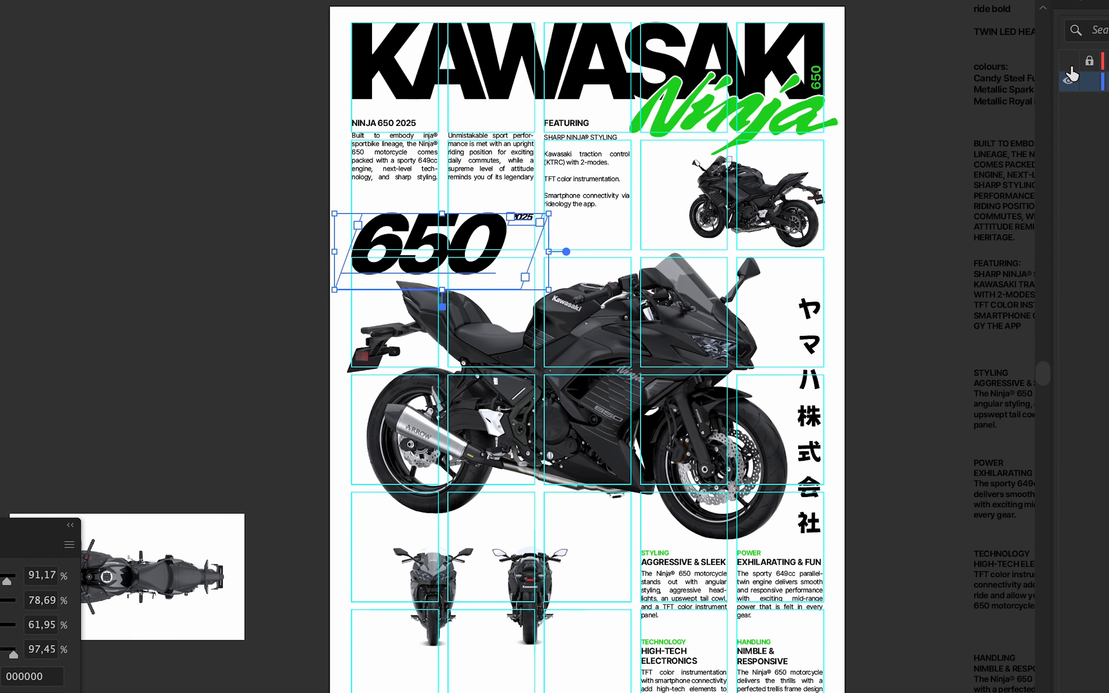
{"action": "left_click", "coordinate": [1070, 68]}
{"action": "left_click", "coordinate": [55, 242]}
Move the 650 numeral with its 2025 label to the poster's lower left, beneath the front and rear motorcycle views.
{"action": "scroll", "coordinate": [476, 226], "scroll_direction": "up", "scroll_amount": 2}
{"action": "left_click_drag", "start_coordinate": [545, 251], "coordinate": [347, 155]}
{"action": "scroll", "coordinate": [347, 155], "scroll_direction": "down", "scroll_amount": 1}
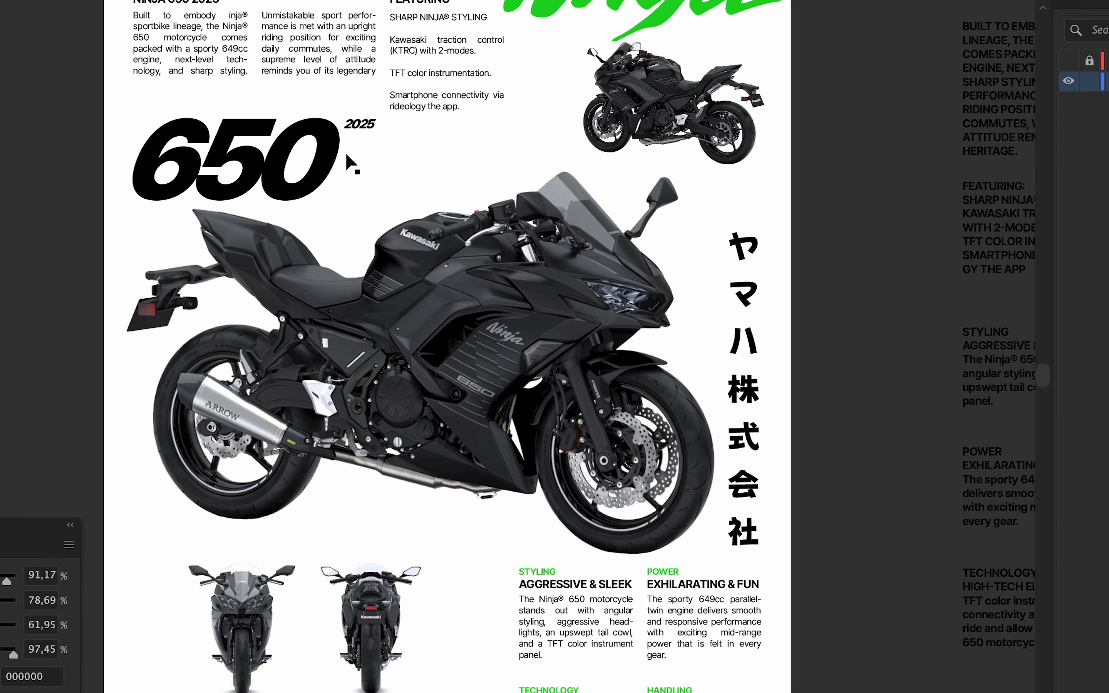
{"action": "scroll", "coordinate": [347, 156], "scroll_direction": "down", "scroll_amount": 3}
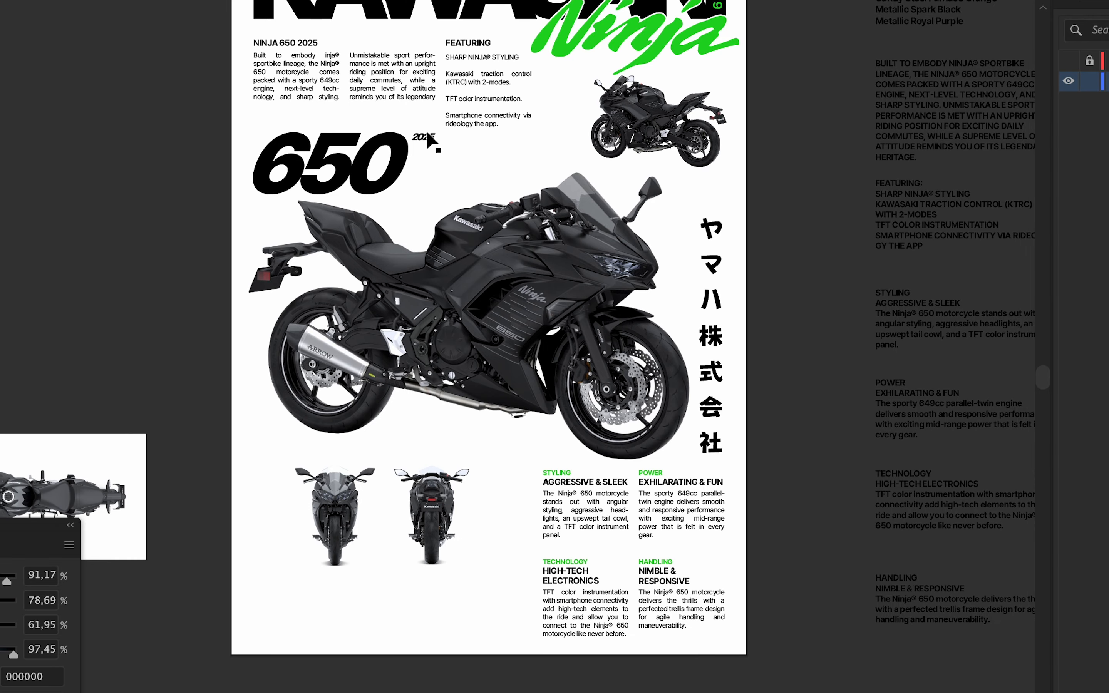
{"action": "left_click_drag", "start_coordinate": [381, 168], "coordinate": [372, 611]}
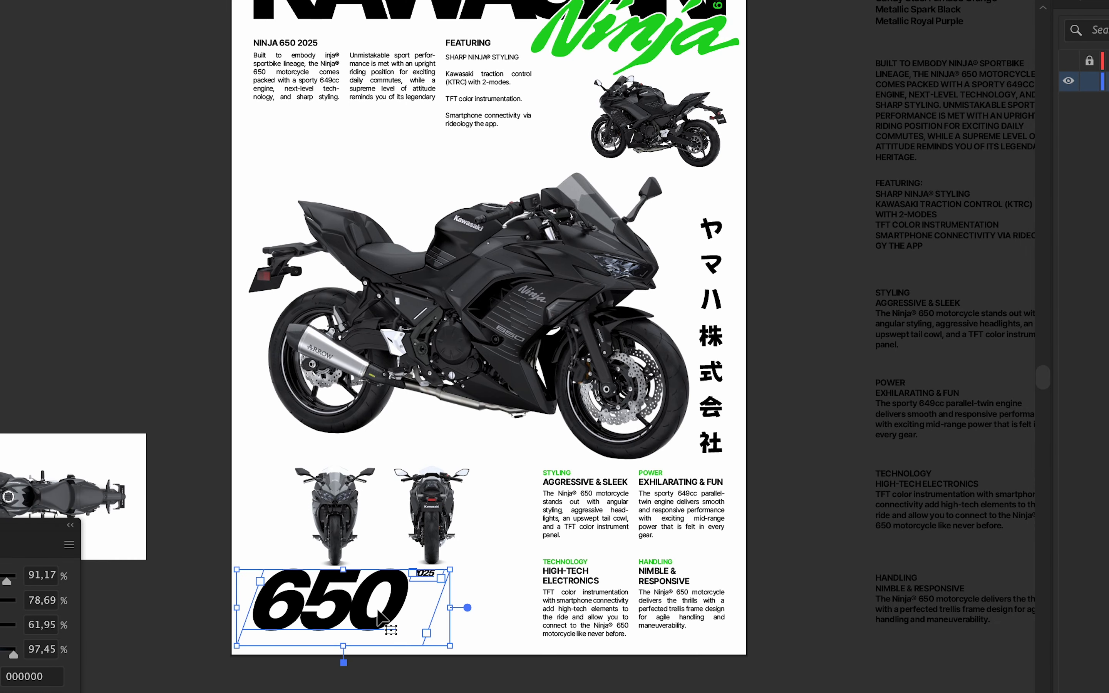
Raise the front and rear motorcycle views above the 650 numeral and widen the gap between them.
{"action": "left_click", "coordinate": [427, 503]}
{"action": "left_click", "coordinate": [351, 518], "text": "shift"}
{"action": "key", "text": "shift+Up"}
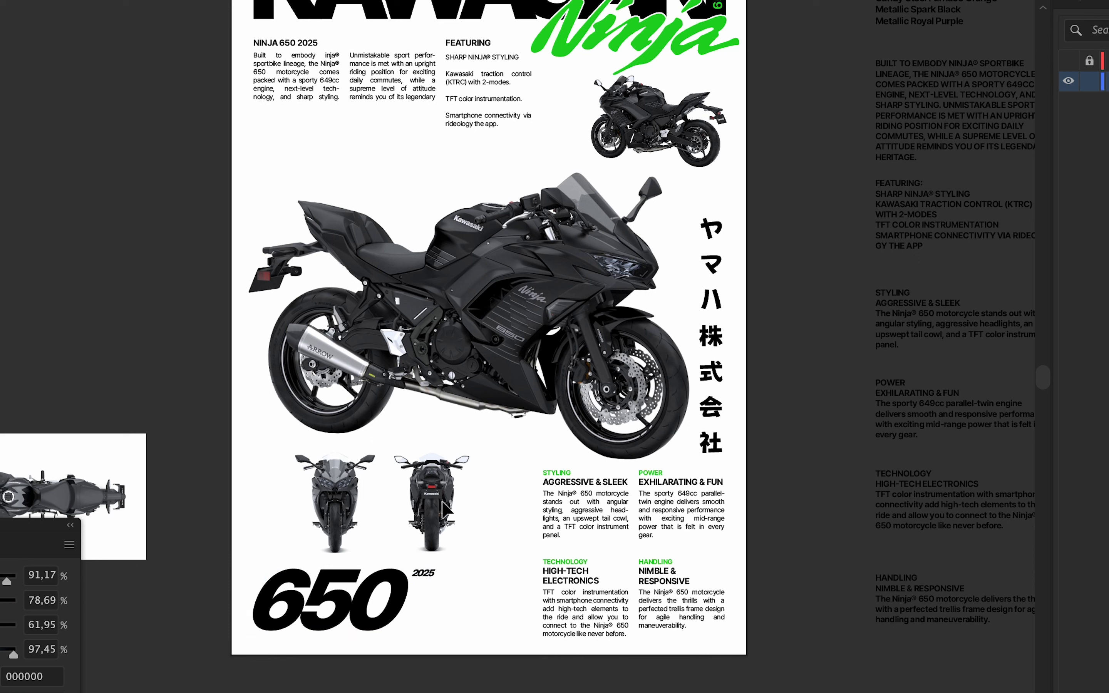
{"action": "left_click_drag", "start_coordinate": [457, 527], "coordinate": [477, 523]}
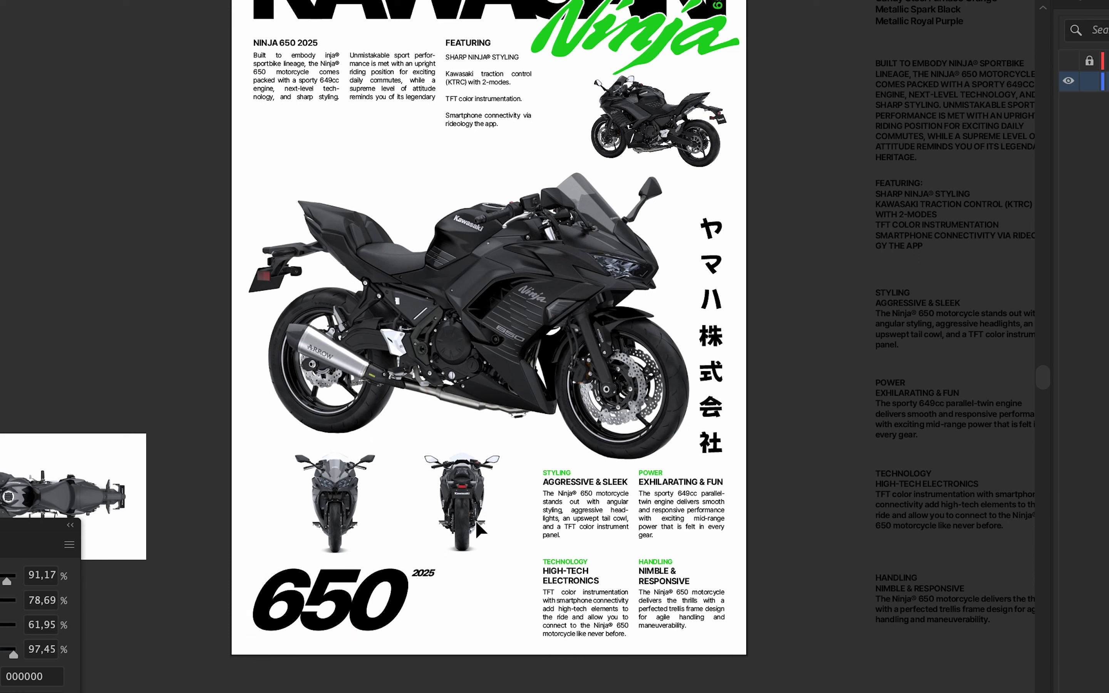
{"action": "left_click", "coordinate": [350, 515], "text": "shift"}
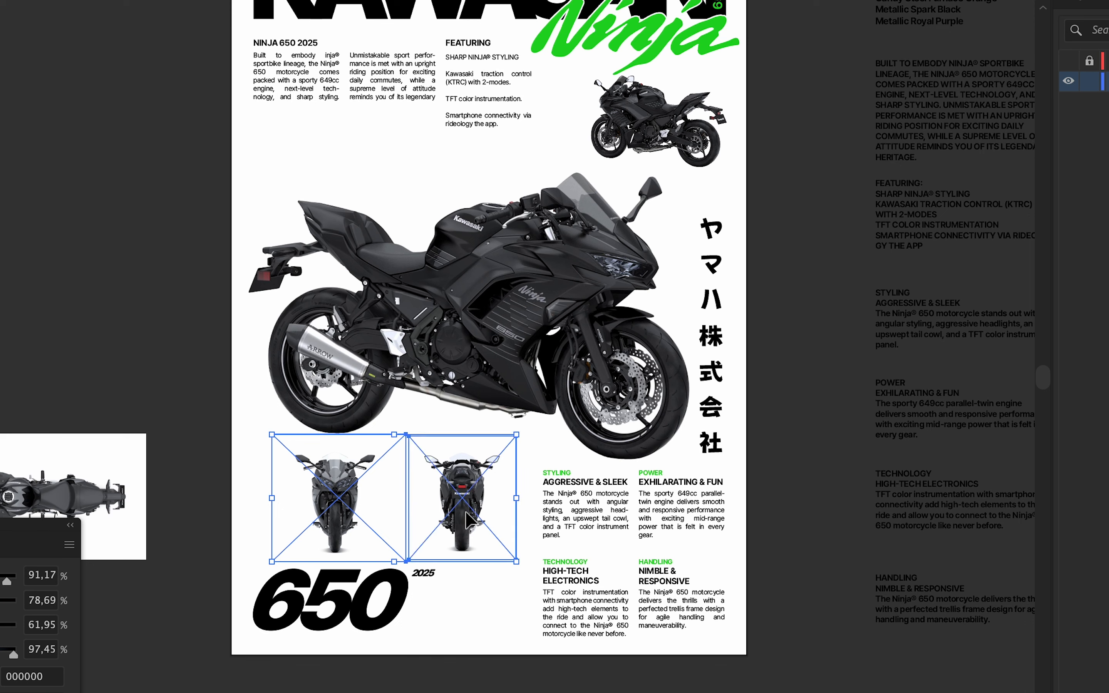
{"action": "key", "text": "shift+Left"}
{"action": "left_click", "coordinate": [752, 585]}
Try placing the top-view motorcycle image under the intro text, above the main motorcycle.
{"action": "scroll", "coordinate": [703, 616], "scroll_direction": "down", "scroll_amount": 2}
{"action": "left_click_drag", "start_coordinate": [704, 485], "coordinate": [649, 447]}
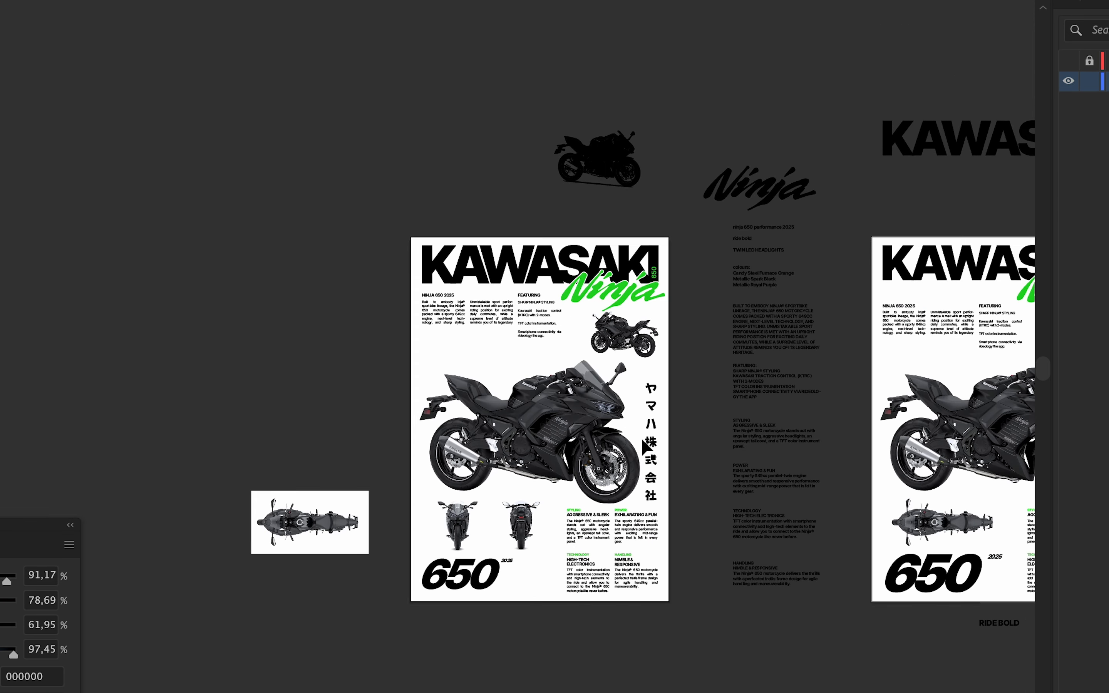
{"action": "left_click_drag", "start_coordinate": [715, 300], "coordinate": [650, 262]}
{"action": "scroll", "coordinate": [144, 518], "scroll_direction": "up", "scroll_amount": 1}
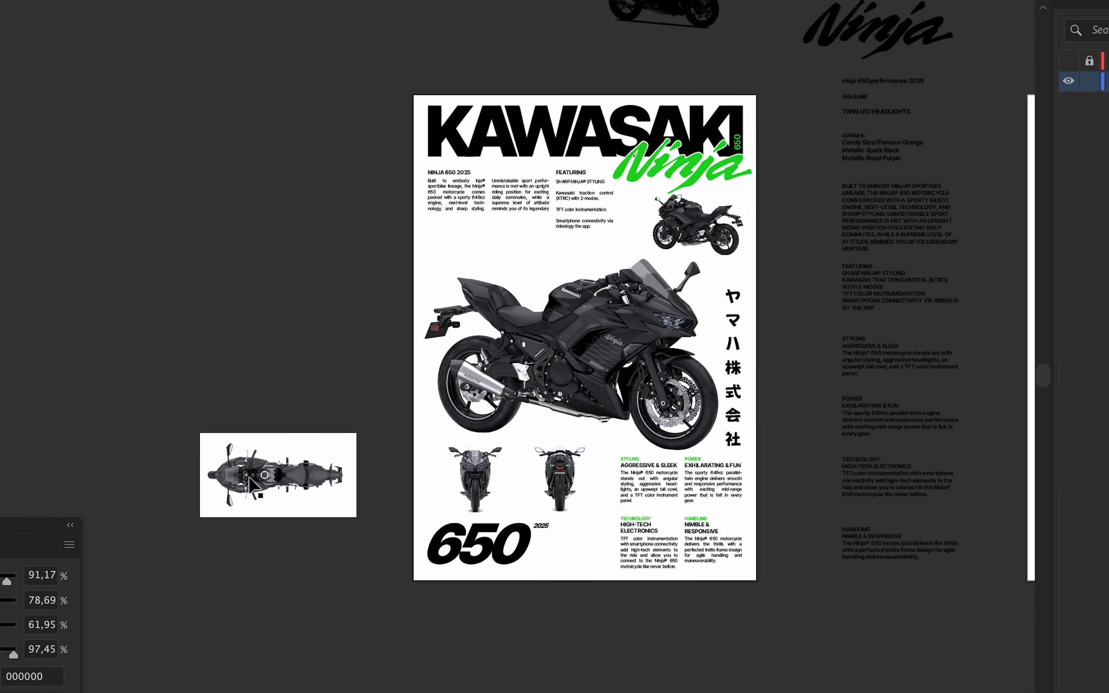
{"action": "left_click_drag", "start_coordinate": [270, 494], "coordinate": [475, 248]}
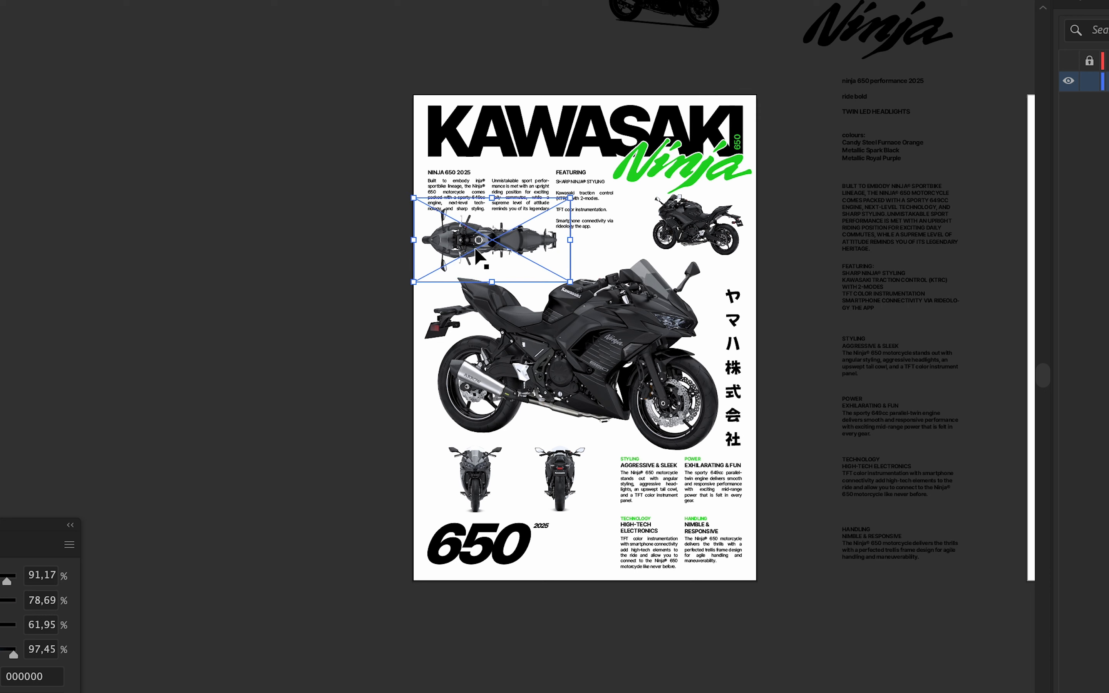
{"action": "scroll", "coordinate": [475, 248], "scroll_direction": "up", "scroll_amount": 5}
{"action": "left_click_drag", "start_coordinate": [814, 314], "coordinate": [715, 335]}
{"action": "left_click_drag", "start_coordinate": [635, 338], "coordinate": [582, 345]}
{"action": "key", "text": "super+z"}
{"action": "left_click_drag", "start_coordinate": [548, 279], "coordinate": [507, 291]}
{"action": "scroll", "coordinate": [507, 292], "scroll_direction": "down", "scroll_amount": 5}
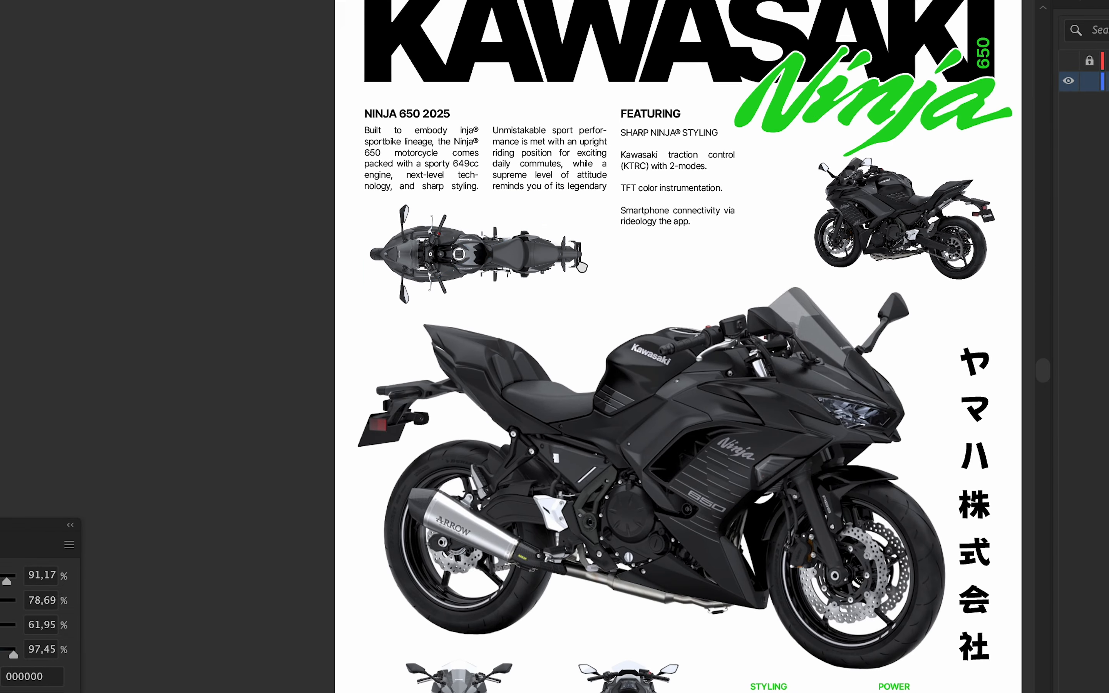
Move the top-view motorcycle image back off the poster to its left side.
{"action": "scroll", "coordinate": [509, 254], "scroll_direction": "down", "scroll_amount": 2}
{"action": "left_click_drag", "start_coordinate": [582, 267], "coordinate": [172, 250]}
{"action": "left_click", "coordinate": [463, 238]}
{"action": "key", "text": "super+z"}
{"action": "left_click_drag", "start_coordinate": [427, 253], "coordinate": [85, 265]}
Review the rearranged poster's overall layout and the black motorcycle silhouette above it.
{"action": "left_click", "coordinate": [390, 420]}
{"action": "left_click_drag", "start_coordinate": [378, 430], "coordinate": [392, 260]}
{"action": "left_click_drag", "start_coordinate": [327, 362], "coordinate": [294, 383]}
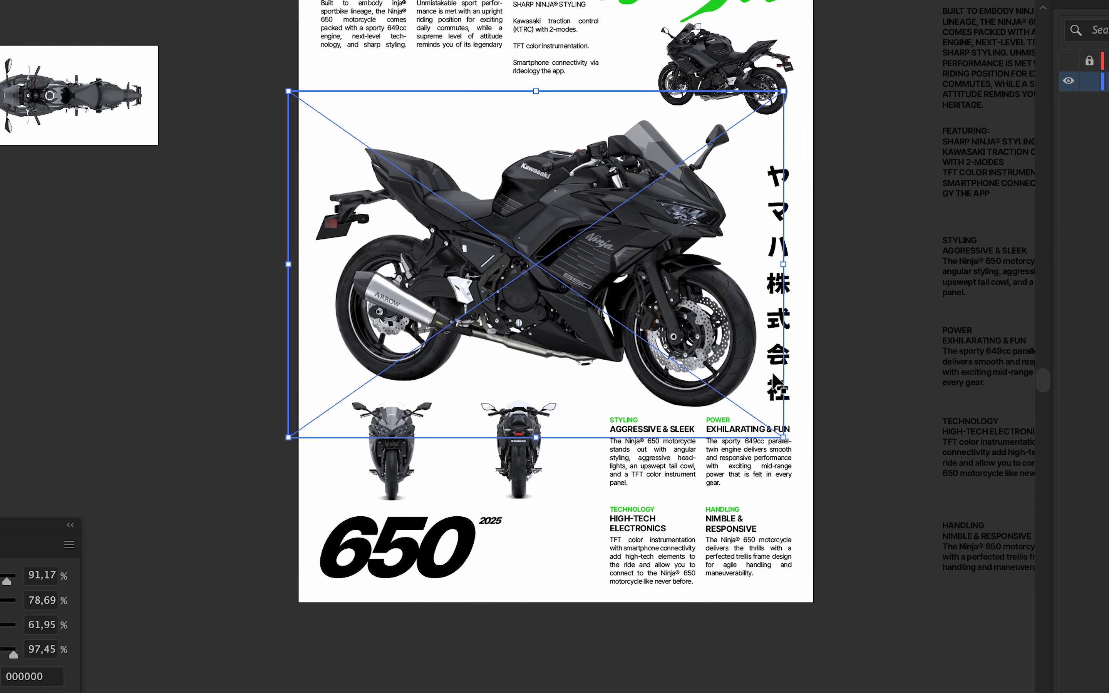
{"action": "scroll", "coordinate": [834, 440], "scroll_direction": "down", "scroll_amount": 6}
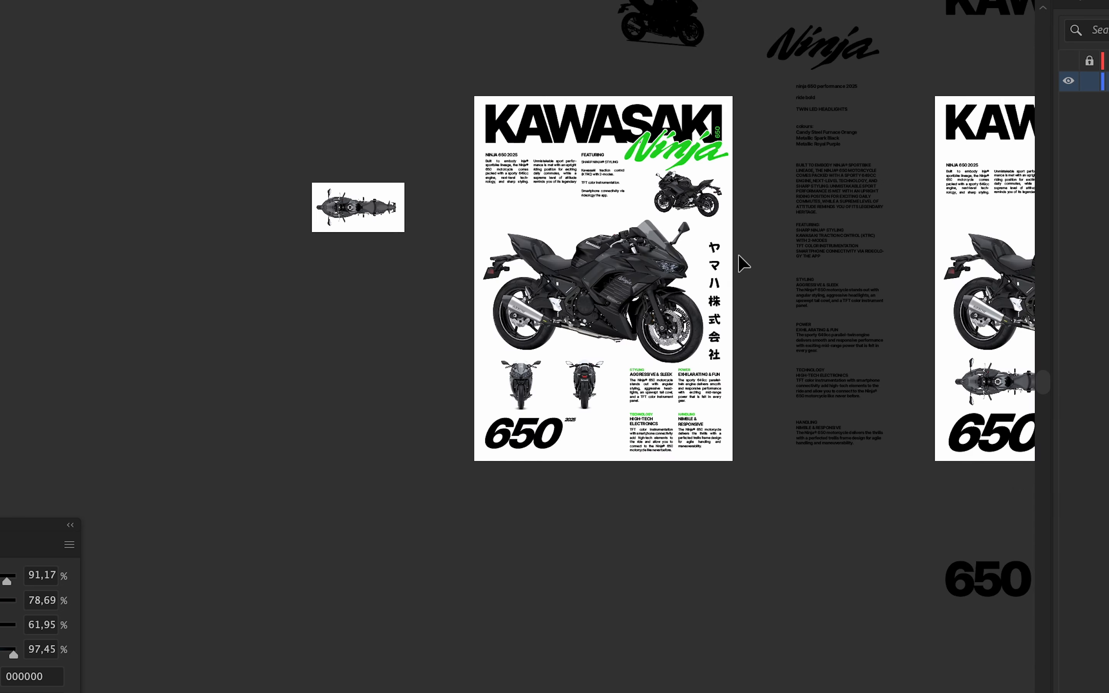
{"action": "scroll", "coordinate": [741, 262], "scroll_direction": "left", "scroll_amount": 5}
{"action": "scroll", "coordinate": [422, 75], "scroll_direction": "up", "scroll_amount": 5}
{"action": "left_click", "coordinate": [427, 88]}
{"action": "scroll", "coordinate": [444, 137], "scroll_direction": "down", "scroll_amount": 3}
{"action": "left_click_drag", "start_coordinate": [442, 137], "coordinate": [515, 80]}
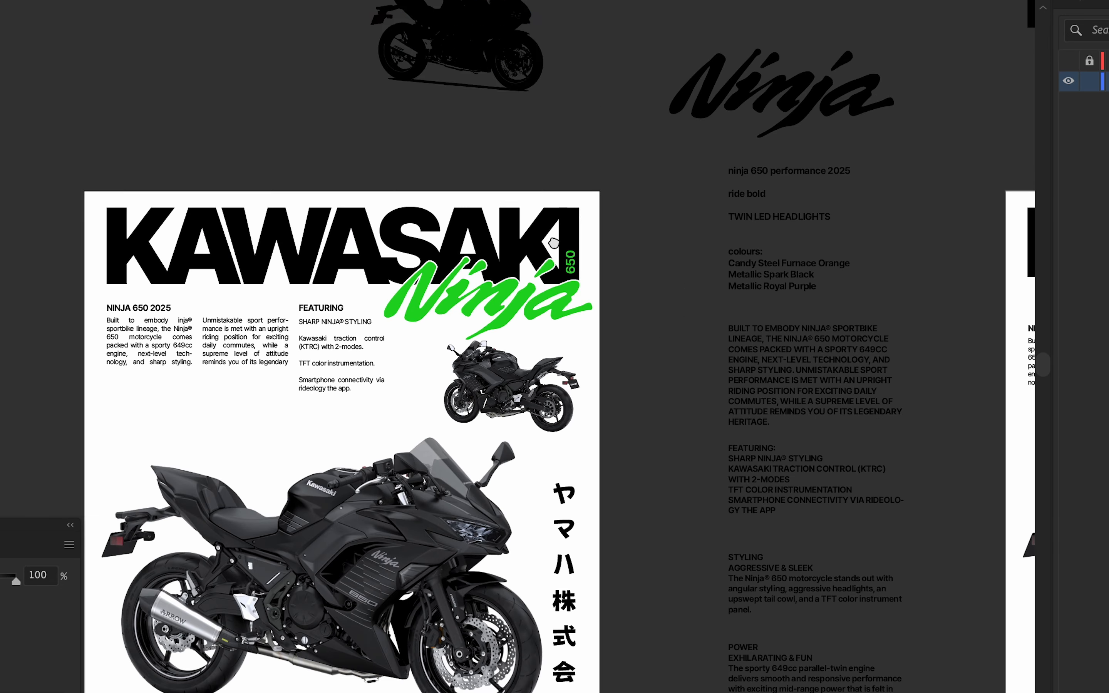
Copy the small three-quarter rear motorcycle image to the space beside the black silhouette above the poster and enlarge it.
{"action": "left_click_drag", "start_coordinate": [553, 250], "coordinate": [544, 364]}
{"action": "left_click_drag", "start_coordinate": [549, 502], "coordinate": [381, 307]}
{"action": "scroll", "coordinate": [260, 191], "scroll_direction": "up", "scroll_amount": 5}
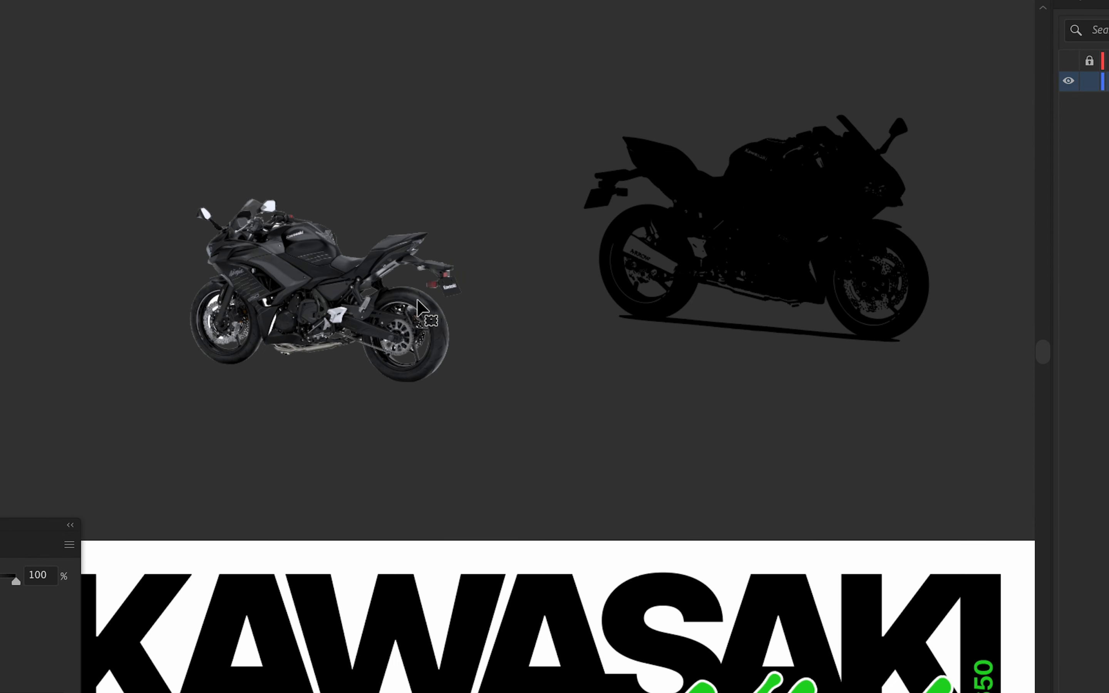
{"action": "left_click_drag", "start_coordinate": [477, 298], "coordinate": [506, 298]}
{"action": "left_click_drag", "start_coordinate": [419, 253], "coordinate": [326, 163]}
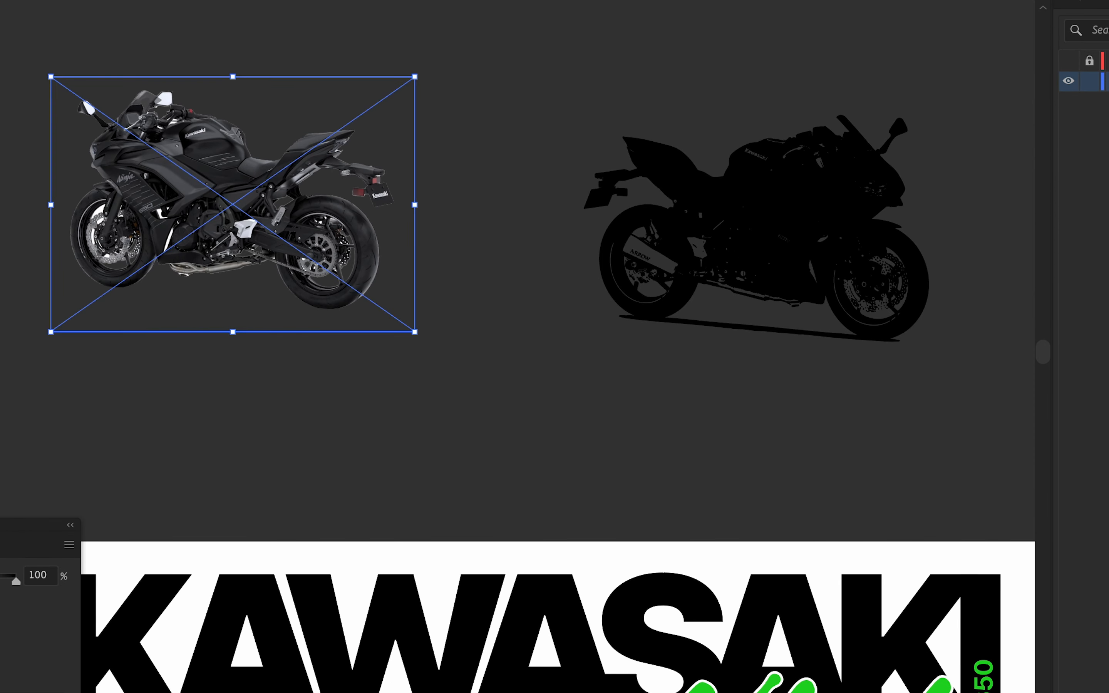
Image-trace the copied three-quarter rear motorcycle with the Silhouettes preset.
{"action": "left_click", "coordinate": [510, 9]}
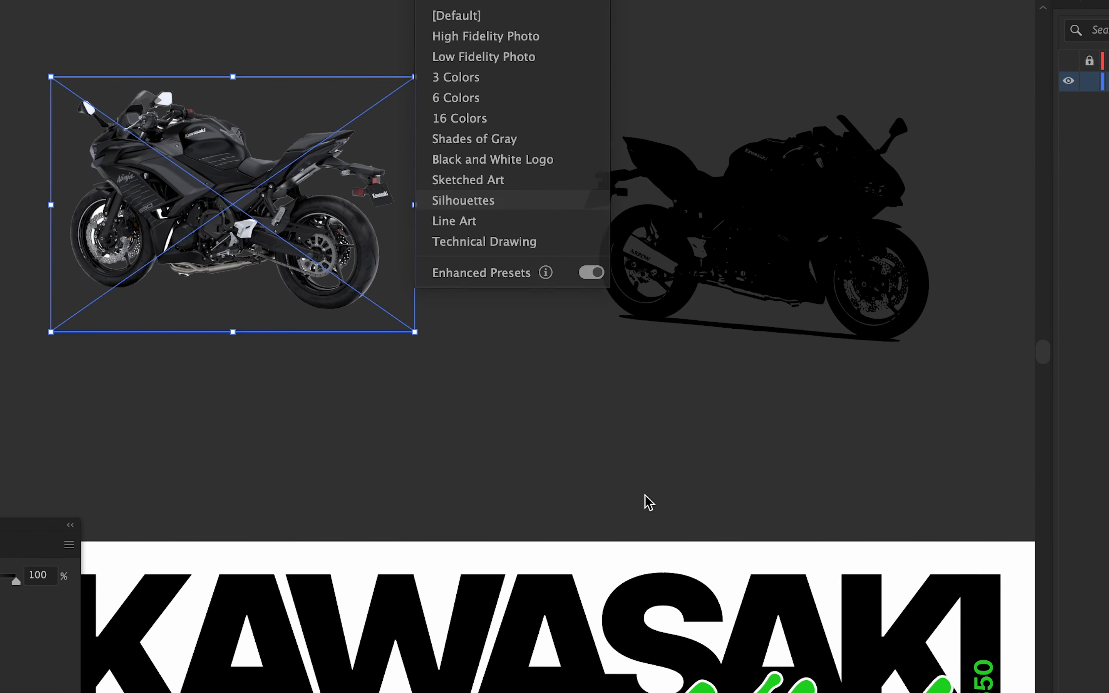
{"action": "scroll", "coordinate": [499, 252], "scroll_direction": "down", "scroll_amount": 1}
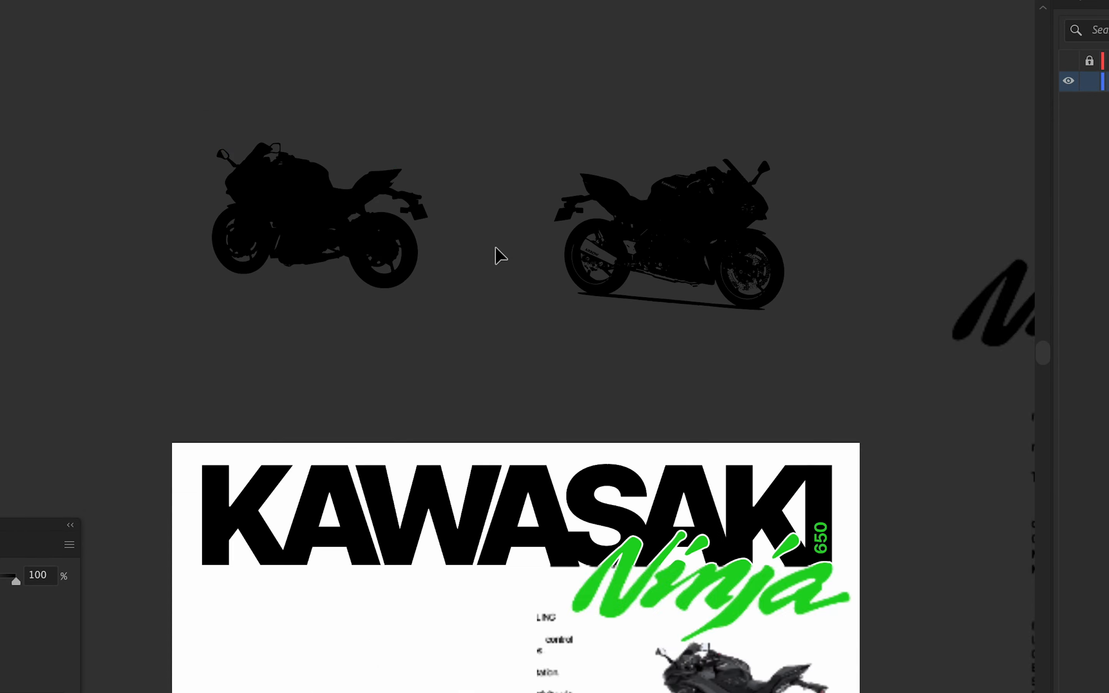
{"action": "left_click_drag", "start_coordinate": [429, 258], "coordinate": [396, 260]}
{"action": "scroll", "coordinate": [408, 272], "scroll_direction": "down", "scroll_amount": 3}
{"action": "scroll", "coordinate": [410, 284], "scroll_direction": "up", "scroll_amount": 4}
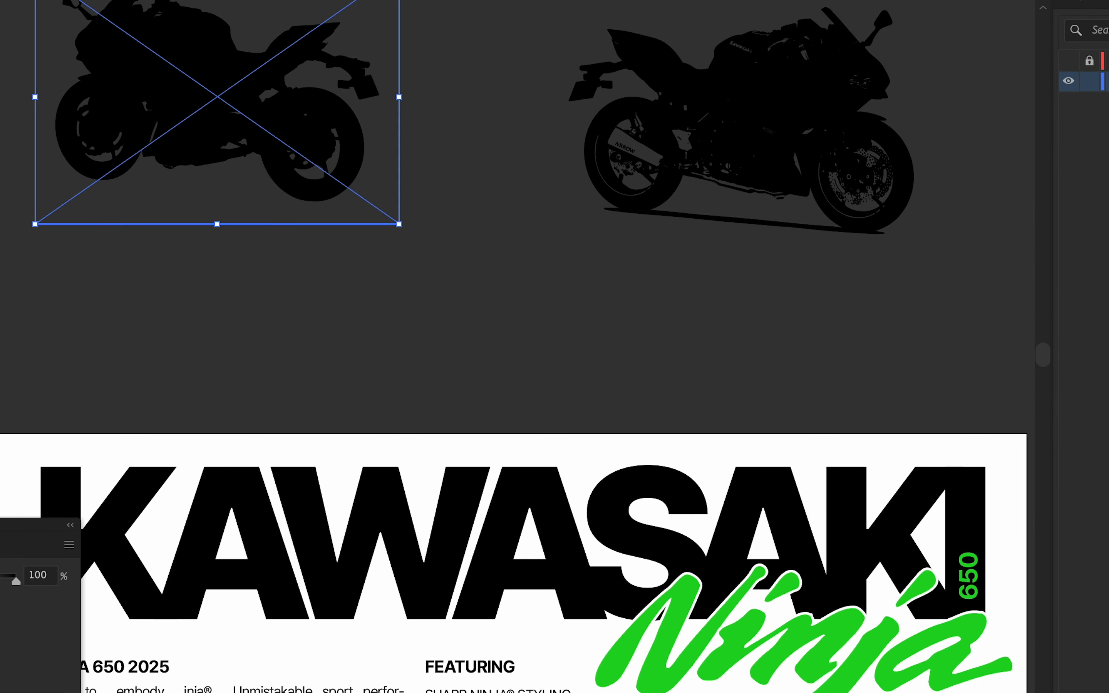
Switch to the file browser, bring a large black Ninja 650 studio photo into the document and place it above the silhouettes.
{"action": "key", "text": "super+Tab"}
{"action": "left_click", "coordinate": [487, 312]}
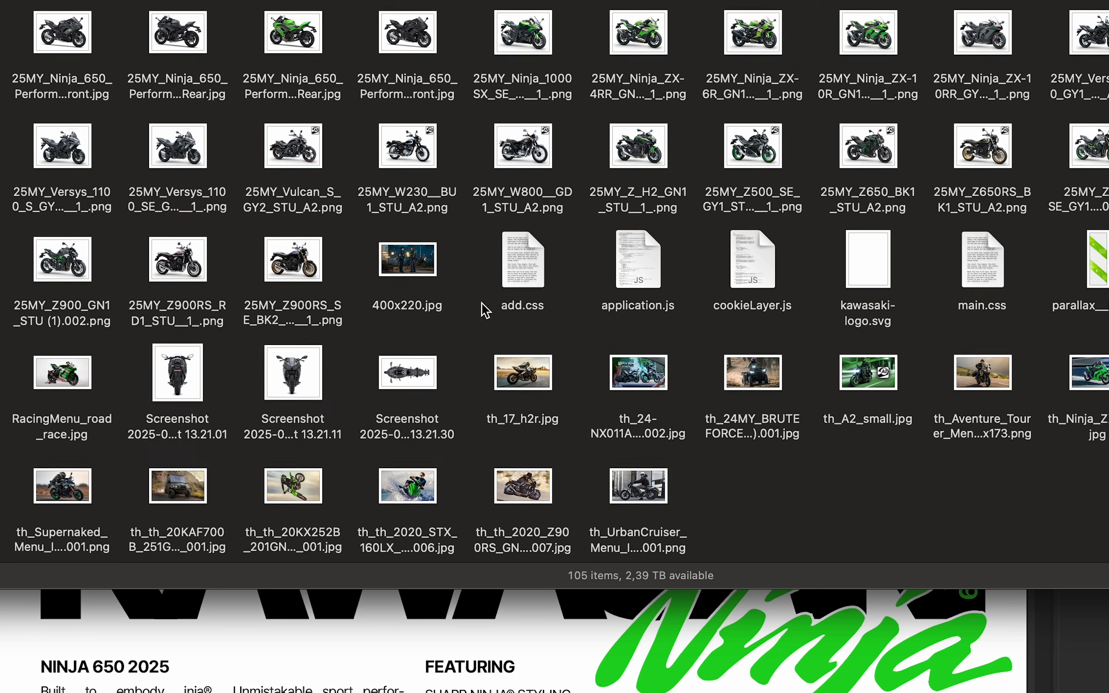
{"action": "scroll", "coordinate": [482, 284], "scroll_direction": "up", "scroll_amount": 10}
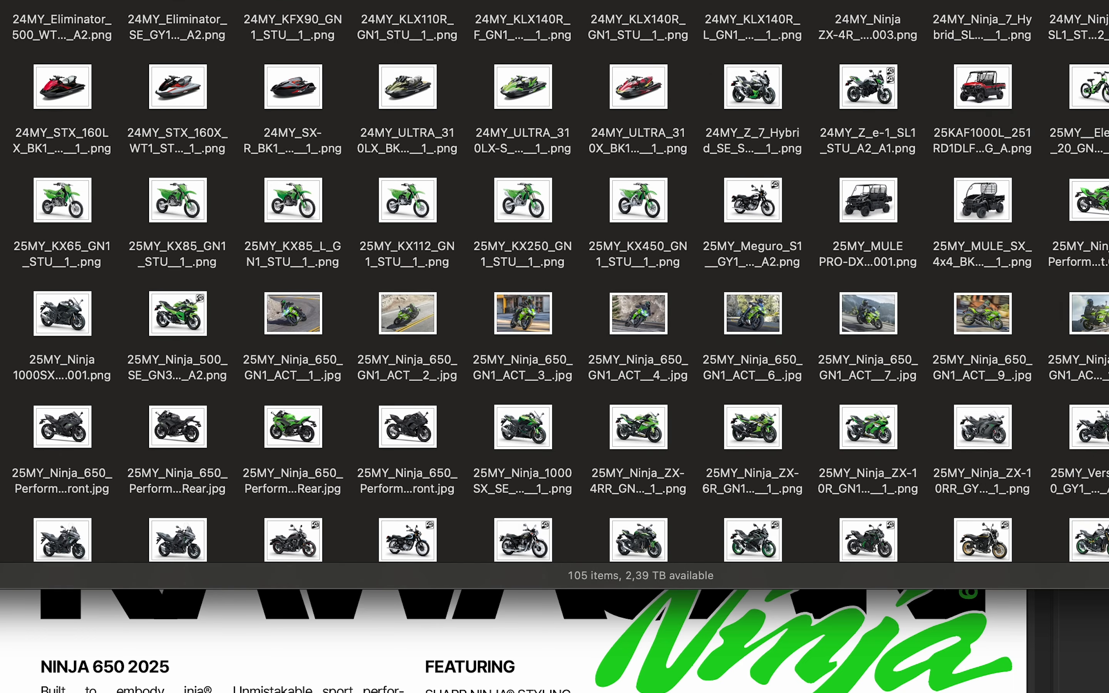
{"action": "left_click_drag", "start_coordinate": [1108, 212], "coordinate": [468, 623]}
{"action": "scroll", "coordinate": [494, 576], "scroll_direction": "down", "scroll_amount": 2}
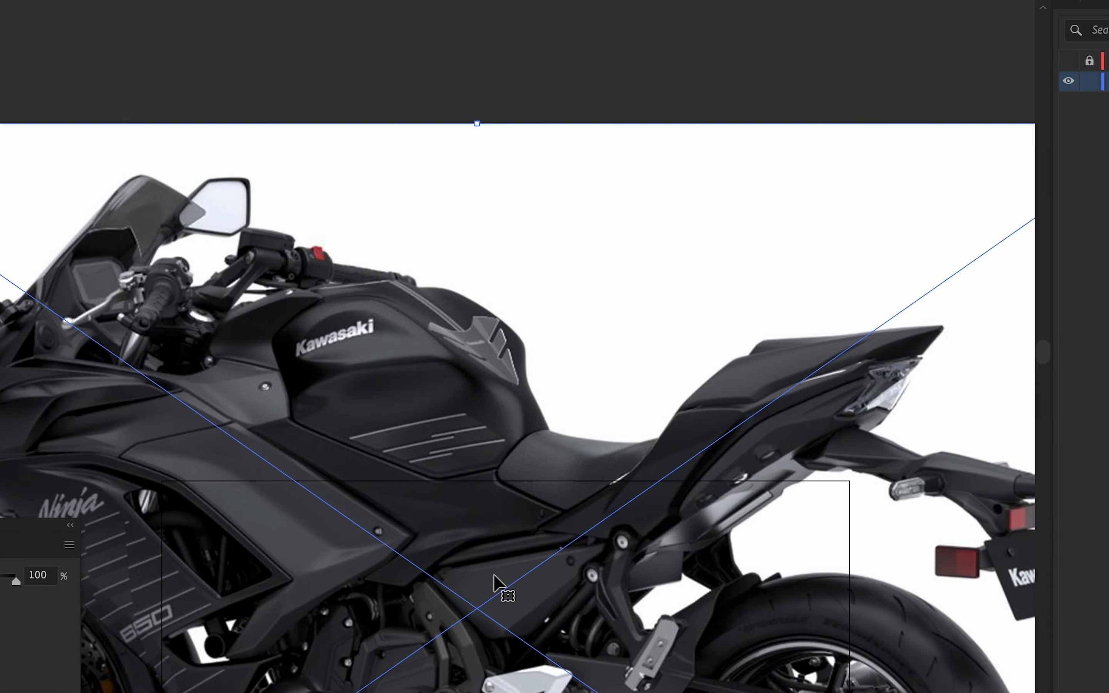
{"action": "scroll", "coordinate": [494, 576], "scroll_direction": "down", "scroll_amount": 3}
{"action": "left_click_drag", "start_coordinate": [663, 589], "coordinate": [496, 272]}
{"action": "scroll", "coordinate": [459, 399], "scroll_direction": "up", "scroll_amount": 3}
{"action": "scroll", "coordinate": [495, 272], "scroll_direction": "up", "scroll_amount": 2}
{"action": "scroll", "coordinate": [545, 472], "scroll_direction": "right", "scroll_amount": 2}
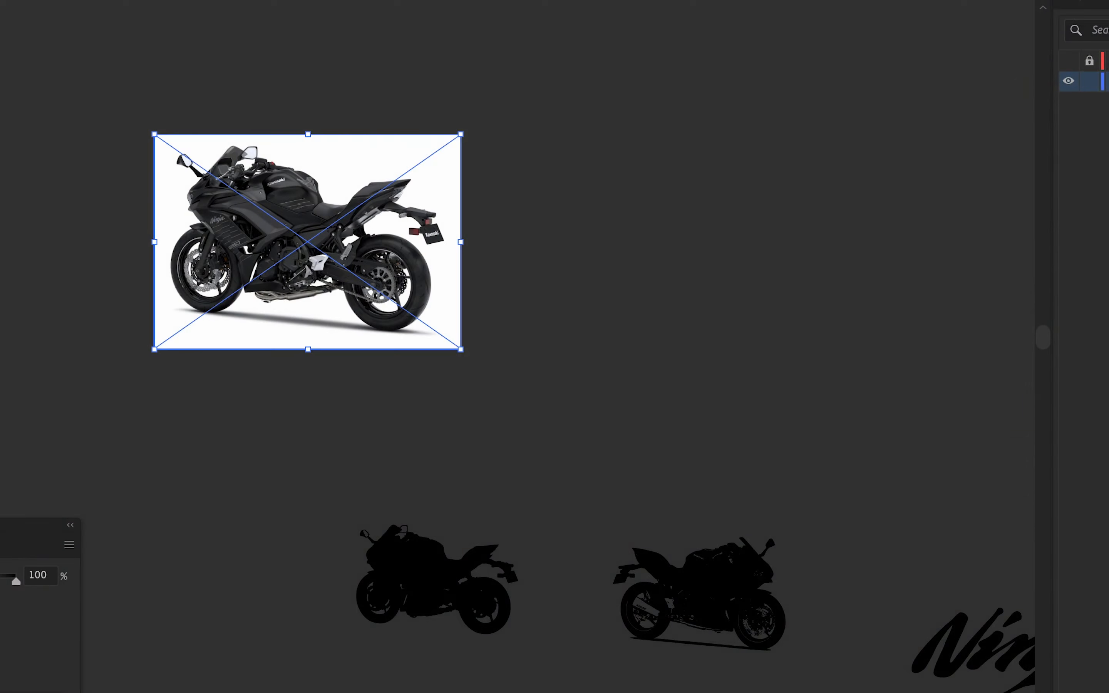
Image-trace the placed photo with the Silhouettes preset, set the threshold to 169 and the paths to 85%, and expand the tracing.
{"action": "left_click", "coordinate": [541, 1]}
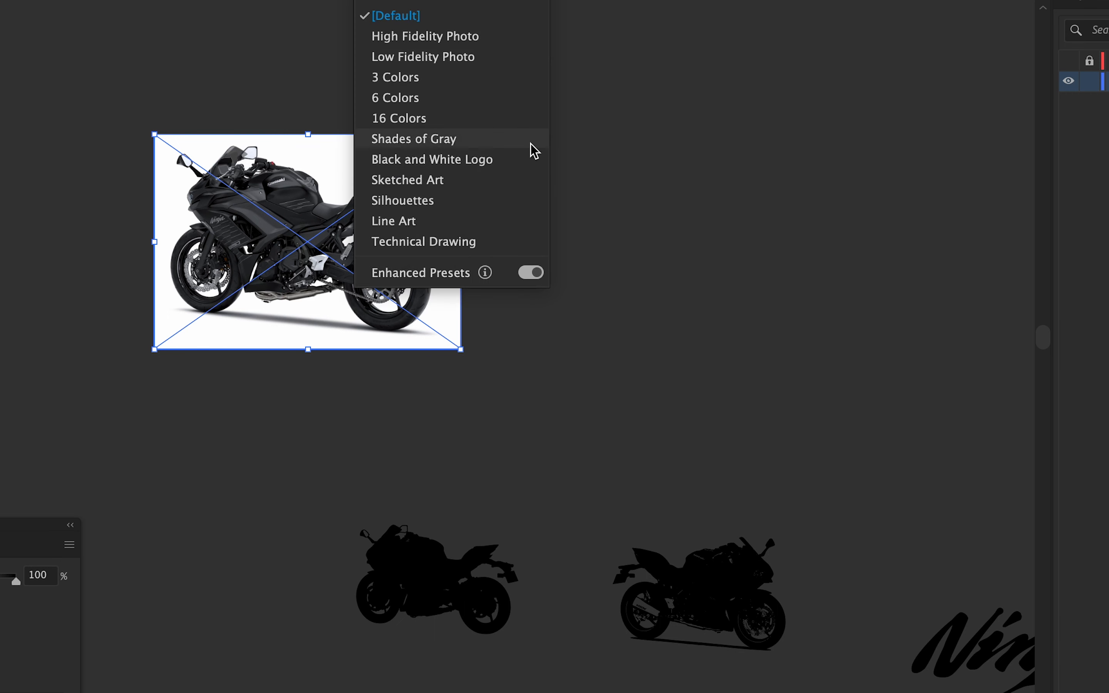
{"action": "left_click", "coordinate": [471, 211]}
{"action": "scroll", "coordinate": [420, 238], "scroll_direction": "up", "scroll_amount": 3}
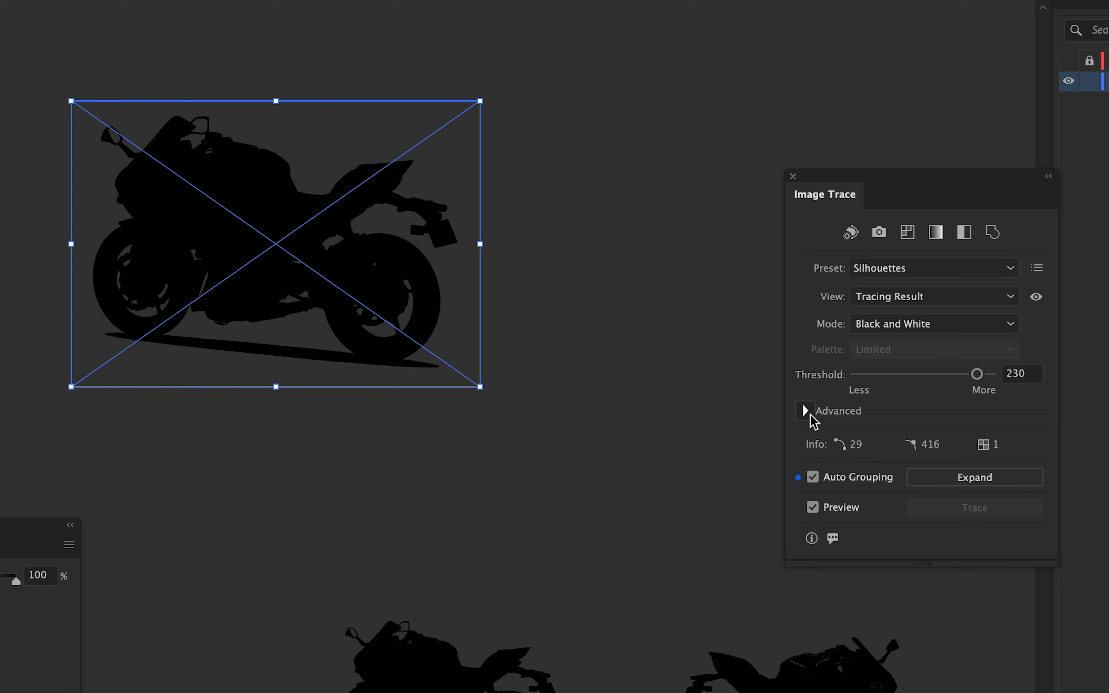
{"action": "left_click", "coordinate": [806, 411]}
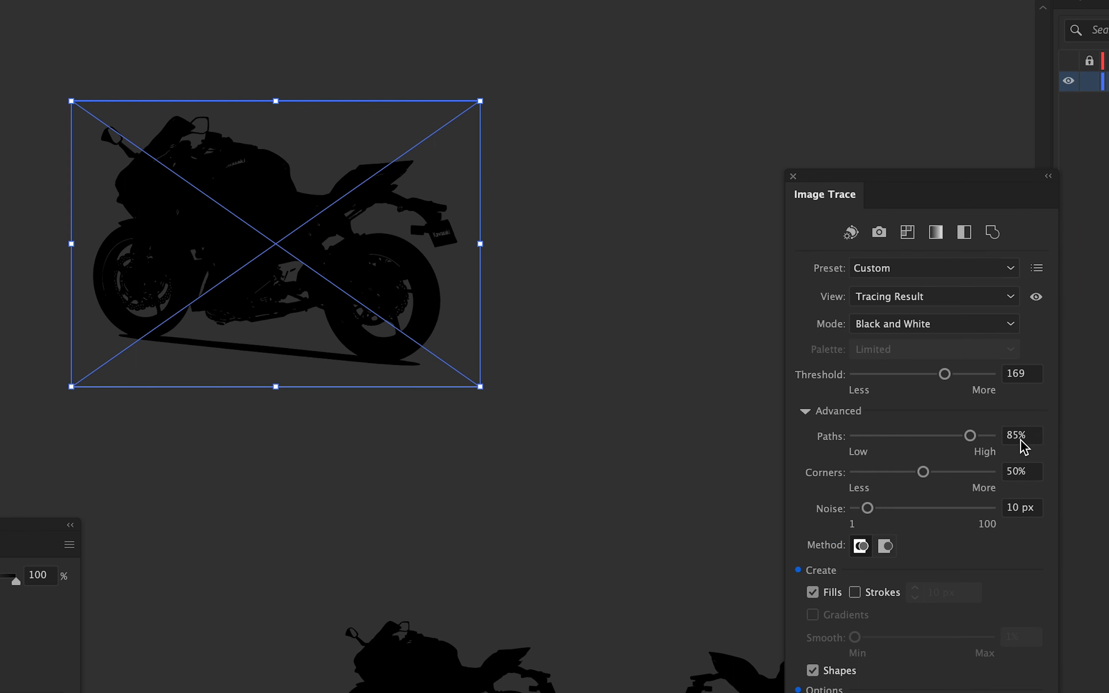
{"action": "left_click", "coordinate": [479, 2]}
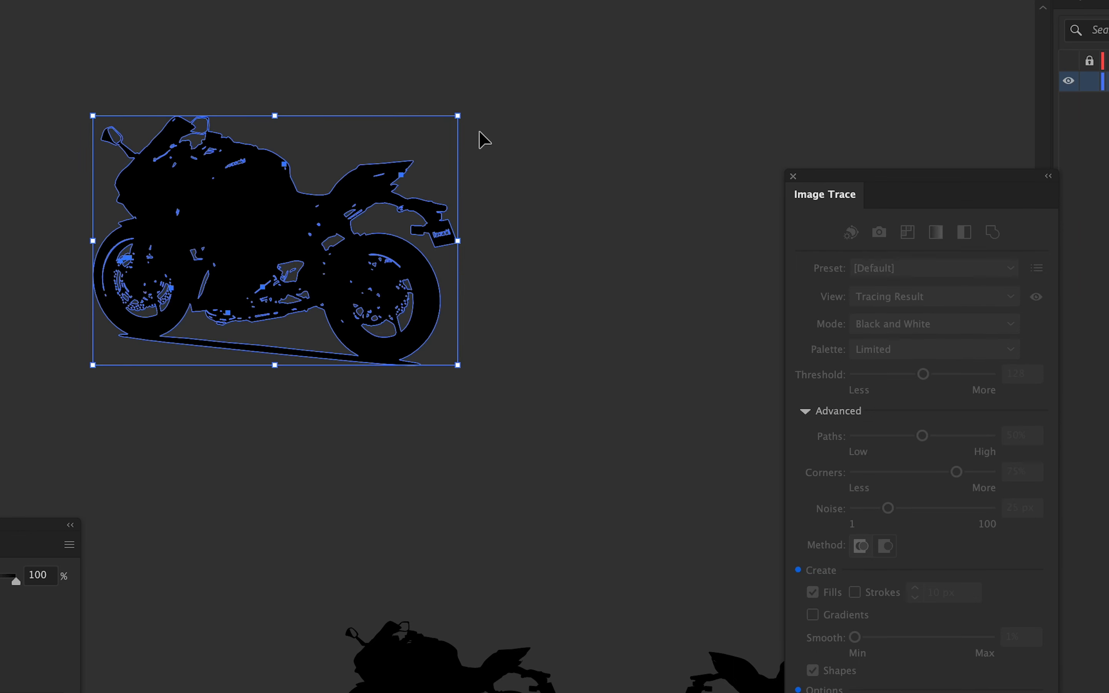
Close the tracing settings and delete the earlier, less detailed three-quarter rear silhouette above the poster.
{"action": "left_click", "coordinate": [793, 176]}
{"action": "scroll", "coordinate": [584, 340], "scroll_direction": "down", "scroll_amount": 5}
{"action": "left_click", "coordinate": [538, 471]}
{"action": "key", "text": "Delete"}
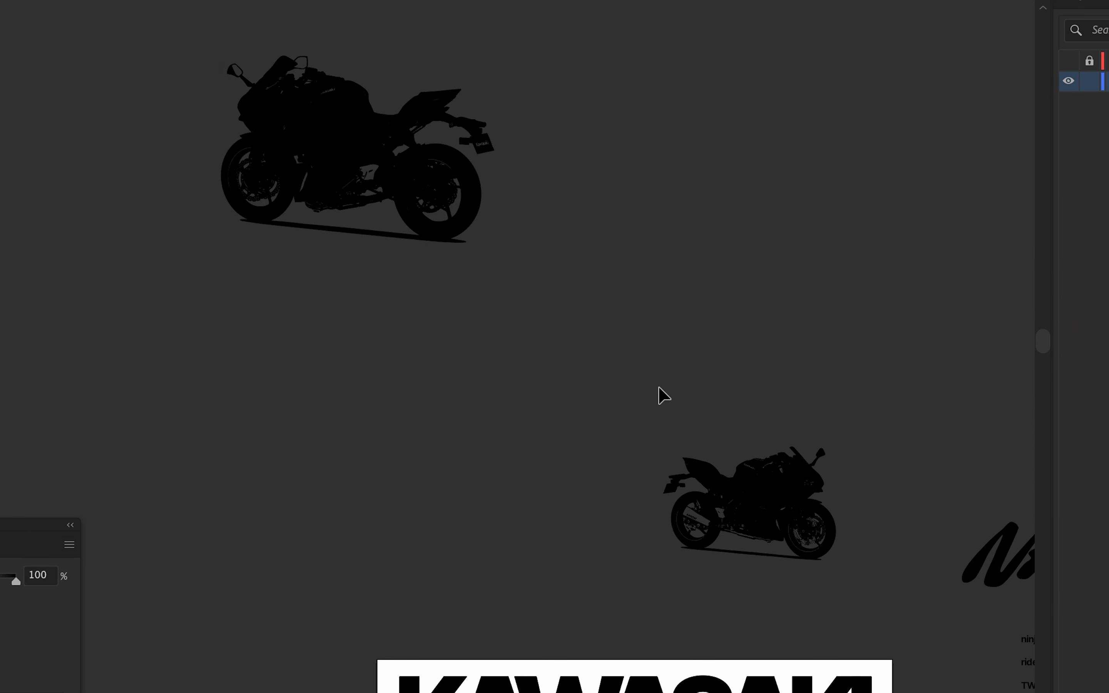
Move the new motorcycle silhouette to just above the poster's upper edge and rotate it until its ground shadow is level.
{"action": "left_click_drag", "start_coordinate": [352, 159], "coordinate": [369, 244]}
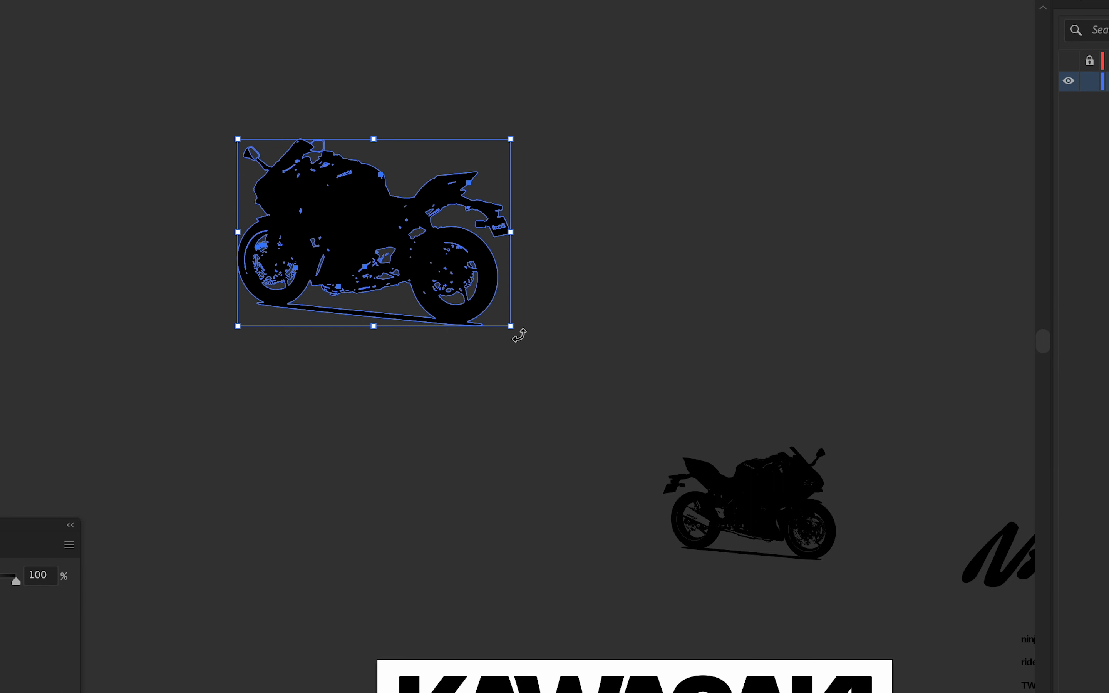
{"action": "left_click_drag", "start_coordinate": [519, 335], "coordinate": [527, 324]}
{"action": "left_click", "coordinate": [552, 353]}
{"action": "left_click_drag", "start_coordinate": [459, 298], "coordinate": [550, 634]}
{"action": "scroll", "coordinate": [590, 404], "scroll_direction": "down", "scroll_amount": 5}
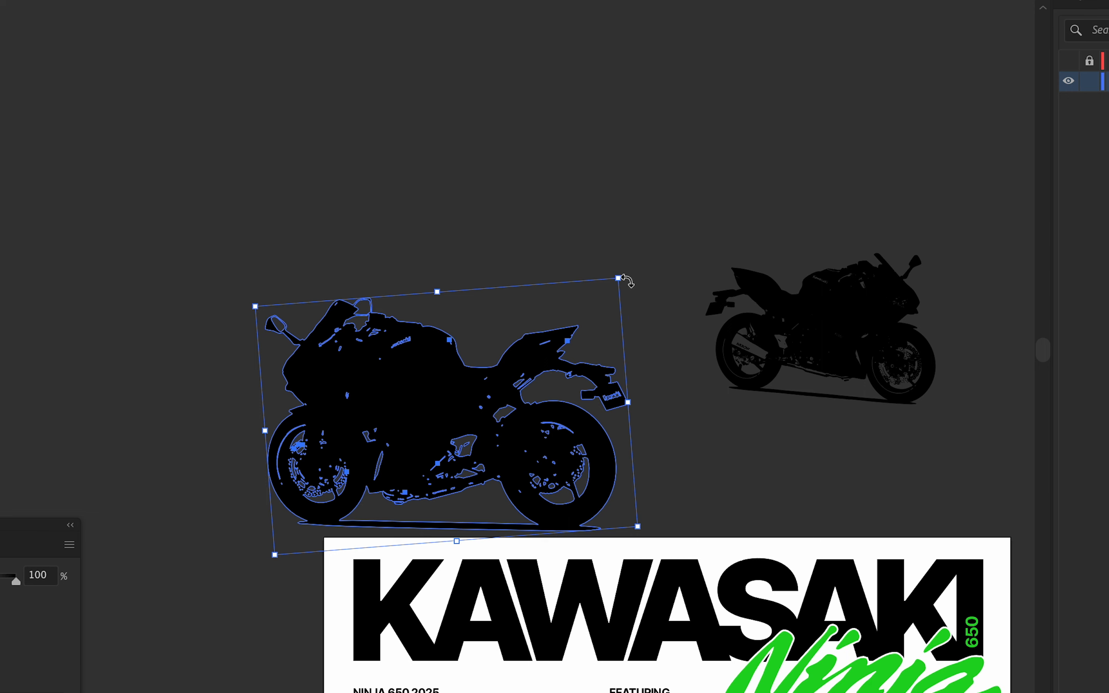
{"action": "left_click_drag", "start_coordinate": [625, 281], "coordinate": [625, 284]}
{"action": "left_click_drag", "start_coordinate": [538, 448], "coordinate": [547, 454]}
{"action": "scroll", "coordinate": [646, 529], "scroll_direction": "up", "scroll_amount": 1}
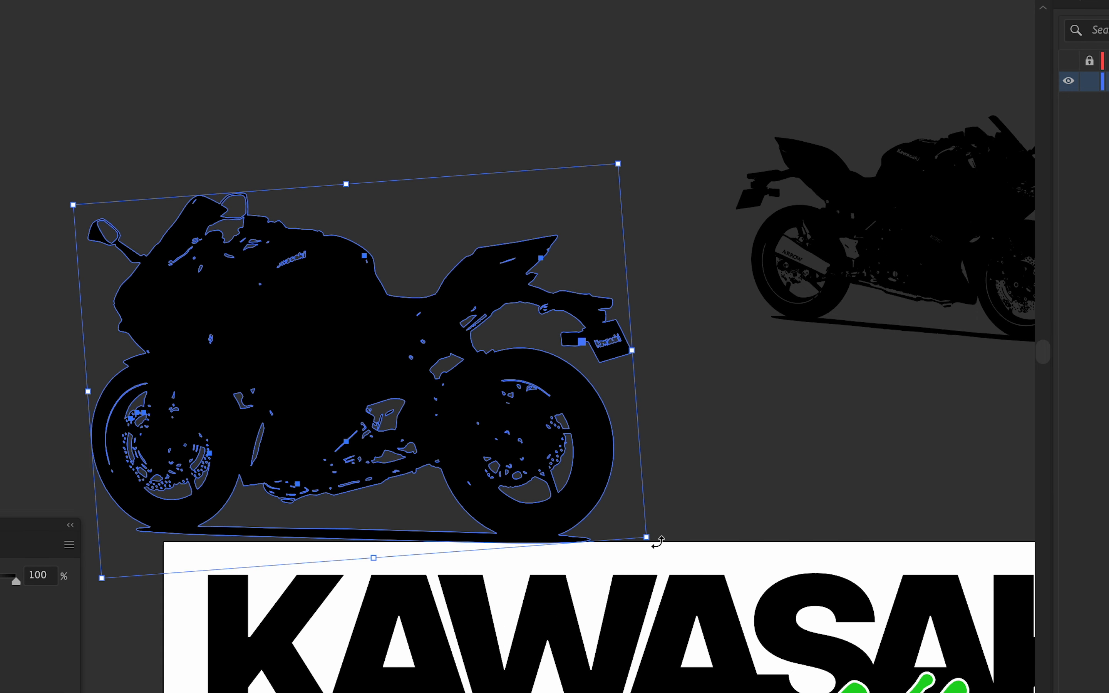
{"action": "left_click_drag", "start_coordinate": [658, 542], "coordinate": [659, 535]}
{"action": "left_click", "coordinate": [687, 525]}
Move the small three-quarter rear motorcycle image off the poster to its left side.
{"action": "scroll", "coordinate": [704, 498], "scroll_direction": "down", "scroll_amount": 4}
{"action": "left_click_drag", "start_coordinate": [704, 495], "coordinate": [468, 188]}
{"action": "scroll", "coordinate": [534, 303], "scroll_direction": "up", "scroll_amount": 1}
{"action": "left_click_drag", "start_coordinate": [560, 313], "coordinate": [131, 188]}
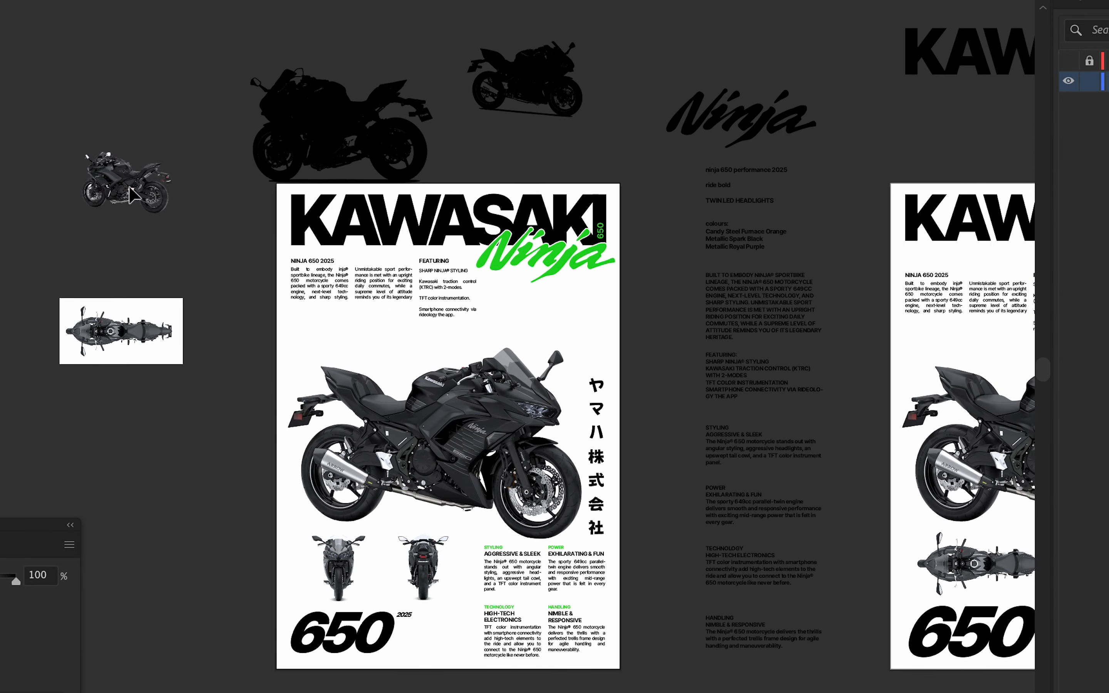
Move the leveled silhouette onto the poster, beneath the left half of the KAWASAKI headline.
{"action": "left_click_drag", "start_coordinate": [366, 129], "coordinate": [593, 301]}
{"action": "scroll", "coordinate": [593, 300], "scroll_direction": "up", "scroll_amount": 2}
{"action": "scroll", "coordinate": [593, 305], "scroll_direction": "down", "scroll_amount": 2}
{"action": "left_click", "coordinate": [595, 305]}
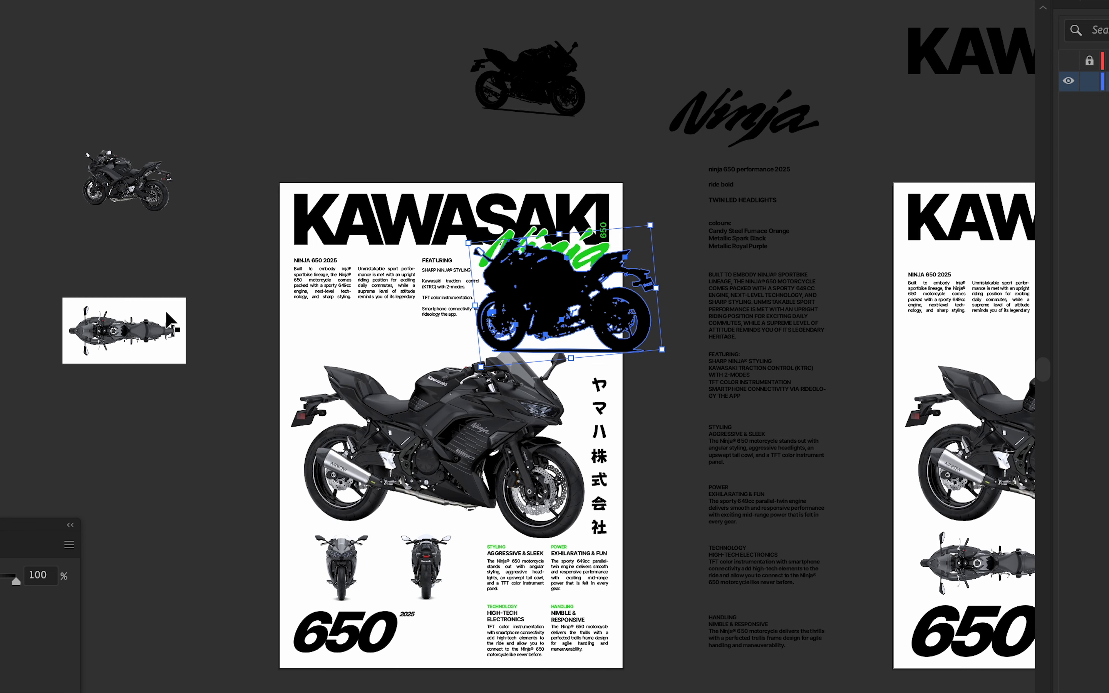
{"action": "left_click_drag", "start_coordinate": [193, 305], "coordinate": [279, 260]}
{"action": "scroll", "coordinate": [552, 243], "scroll_direction": "up", "scroll_amount": 1}
{"action": "left_click_drag", "start_coordinate": [678, 243], "coordinate": [444, 286]}
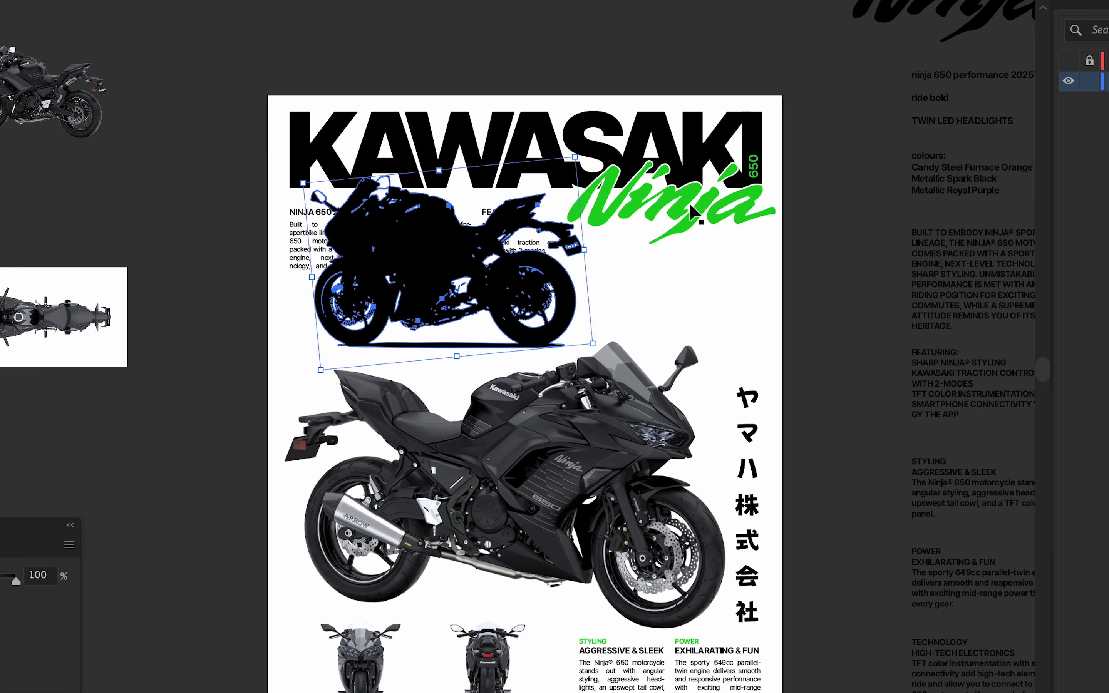
Try to copy the KAWASAKI headline, Ninja lettering and silhouette to the empty area left of the poster.
{"action": "left_click", "coordinate": [693, 211], "text": "shift"}
{"action": "left_click", "coordinate": [728, 151], "text": "shift"}
{"action": "scroll", "coordinate": [724, 151], "scroll_direction": "down", "scroll_amount": 2}
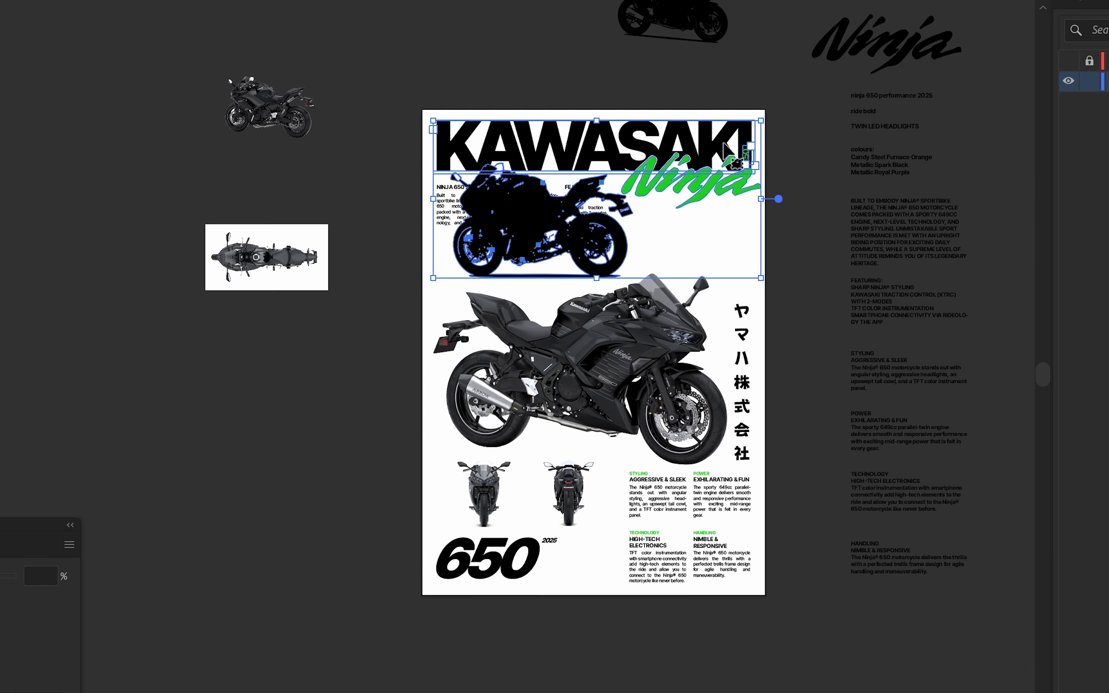
{"action": "left_click_drag", "start_coordinate": [724, 144], "coordinate": [201, 137]}
{"action": "left_click_drag", "start_coordinate": [253, 154], "coordinate": [587, 201]}
{"action": "scroll", "coordinate": [588, 202], "scroll_direction": "down", "scroll_amount": 2}
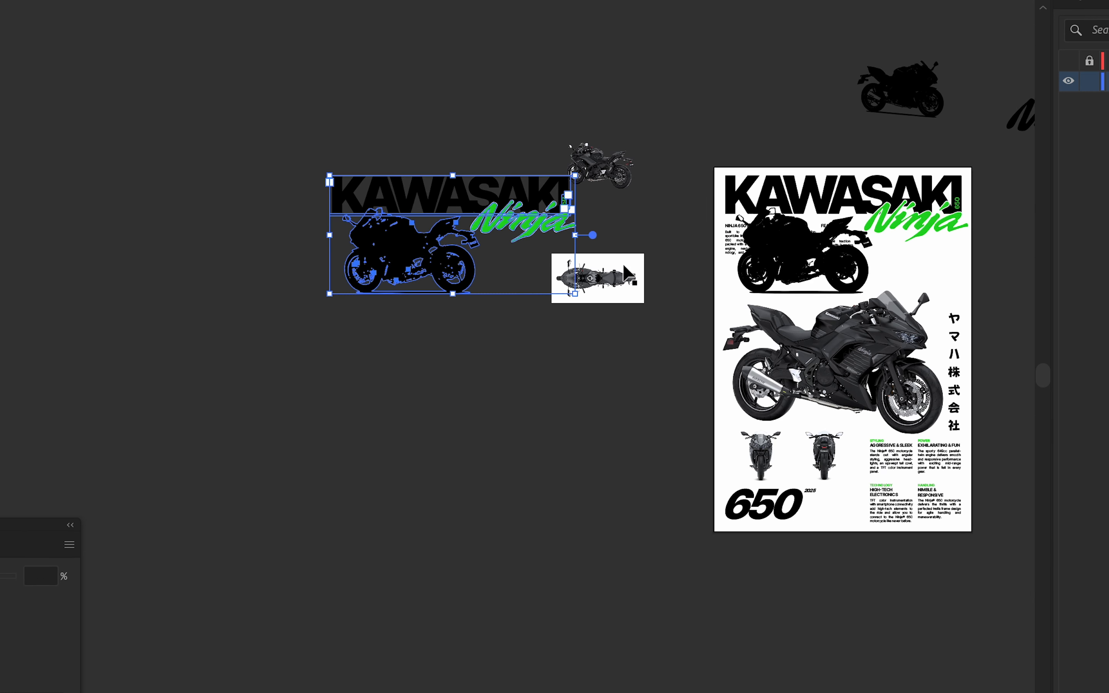
{"action": "key", "text": "ctrl+z"}
Move the top-view and three-quarter rear motorcycle images above the poster to clear the area beside it.
{"action": "left_click_drag", "start_coordinate": [682, 294], "coordinate": [533, 241]}
{"action": "left_click_drag", "start_coordinate": [450, 222], "coordinate": [450, 22]}
{"action": "left_click_drag", "start_coordinate": [466, 121], "coordinate": [629, 74]}
Duplicate the poster artboard with its grid to its left, relock the grid, and delete the silhouette from the original poster.
{"action": "left_click", "coordinate": [1069, 60]}
{"action": "key", "text": "shift+o"}
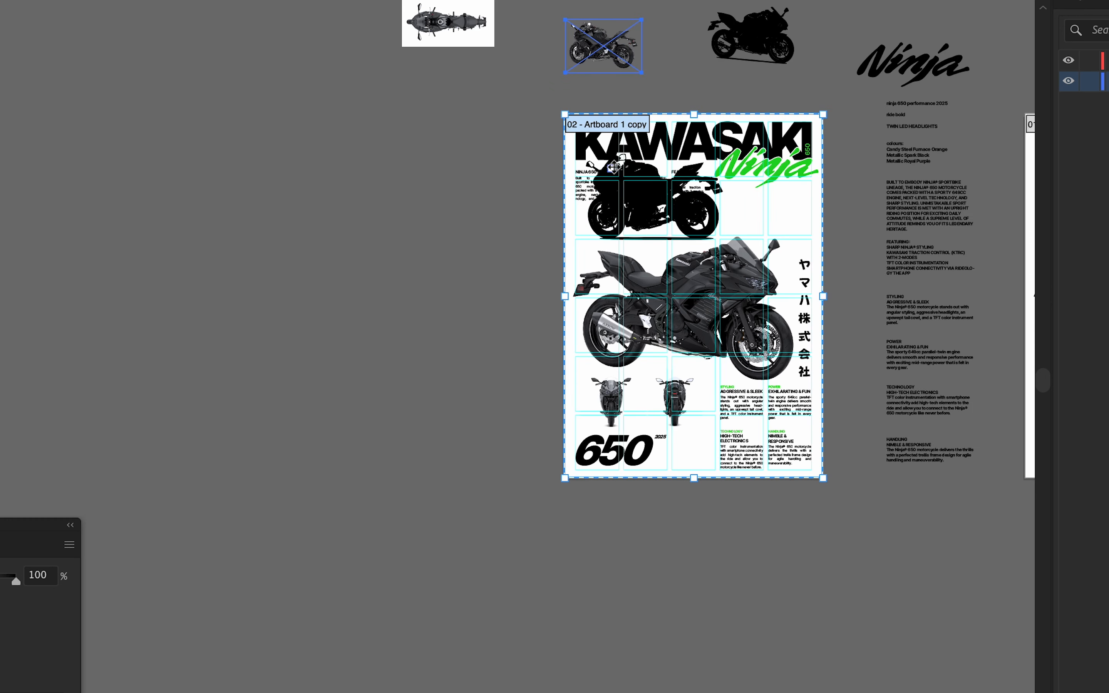
{"action": "left_click_drag", "start_coordinate": [621, 135], "coordinate": [282, 129]}
{"action": "left_click", "coordinate": [1094, 54]}
{"action": "key", "text": "v"}
{"action": "left_click", "coordinate": [646, 168]}
{"action": "key", "text": "Delete"}
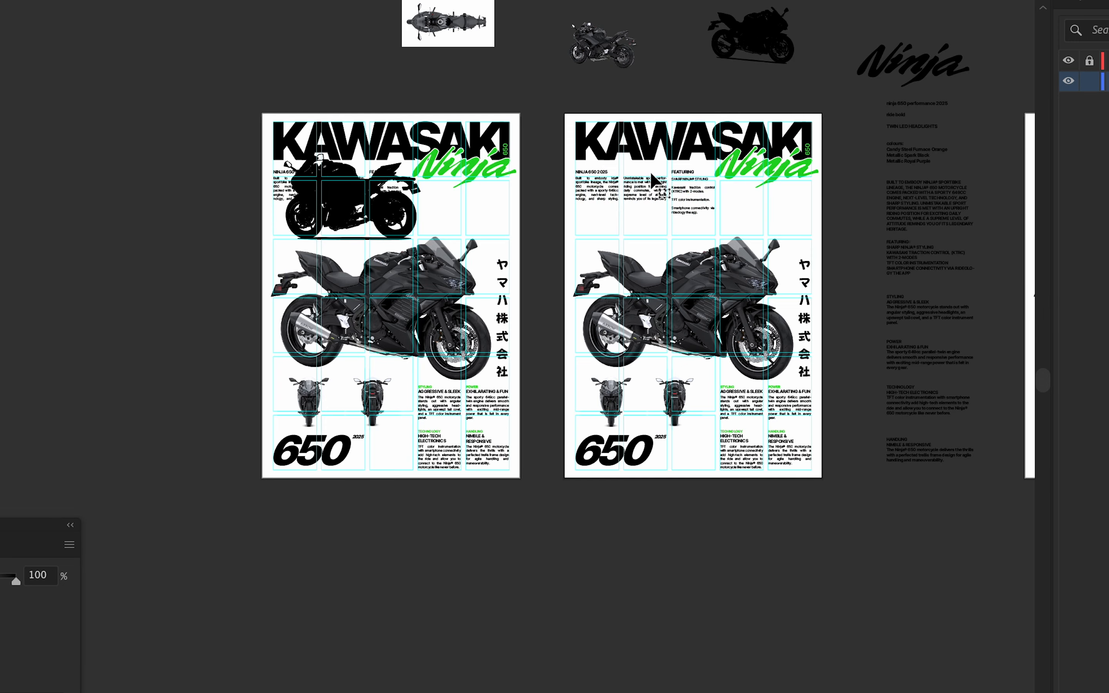
Delete the NINJA 650 2025 and FEATURING text blocks behind the silhouette on the duplicated poster.
{"action": "scroll", "coordinate": [532, 241], "scroll_direction": "up", "scroll_amount": 2}
{"action": "scroll", "coordinate": [420, 198], "scroll_direction": "left", "scroll_amount": 3}
{"action": "scroll", "coordinate": [421, 198], "scroll_direction": "up", "scroll_amount": 2}
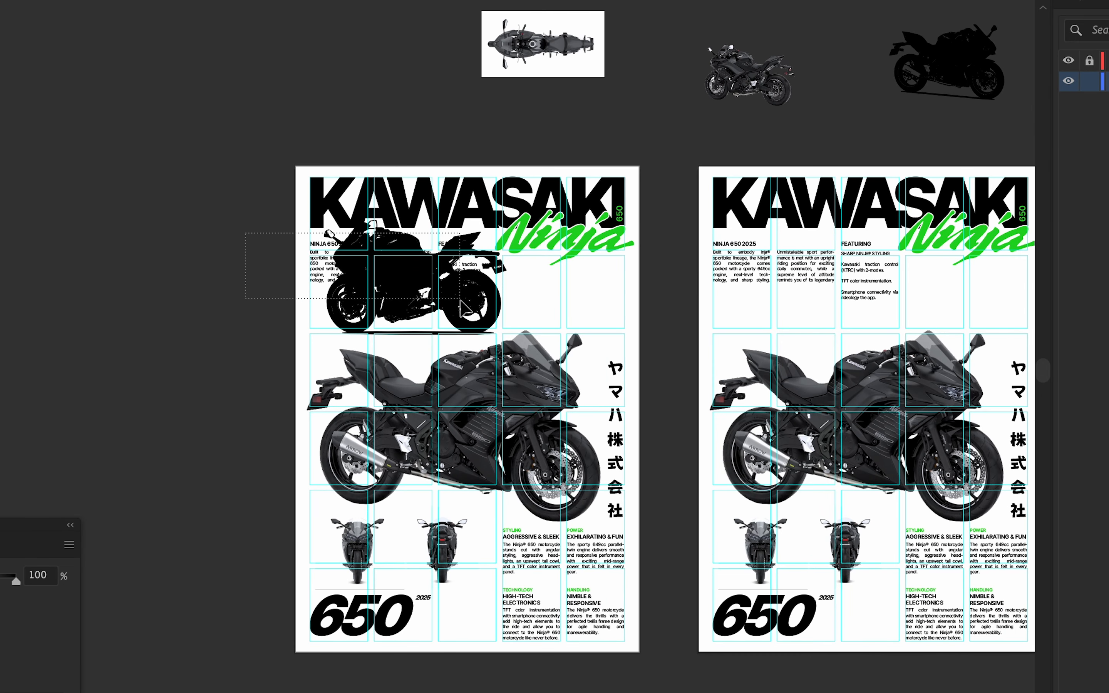
{"action": "left_click_drag", "start_coordinate": [461, 300], "coordinate": [526, 304]}
{"action": "left_click", "coordinate": [467, 333], "text": "shift"}
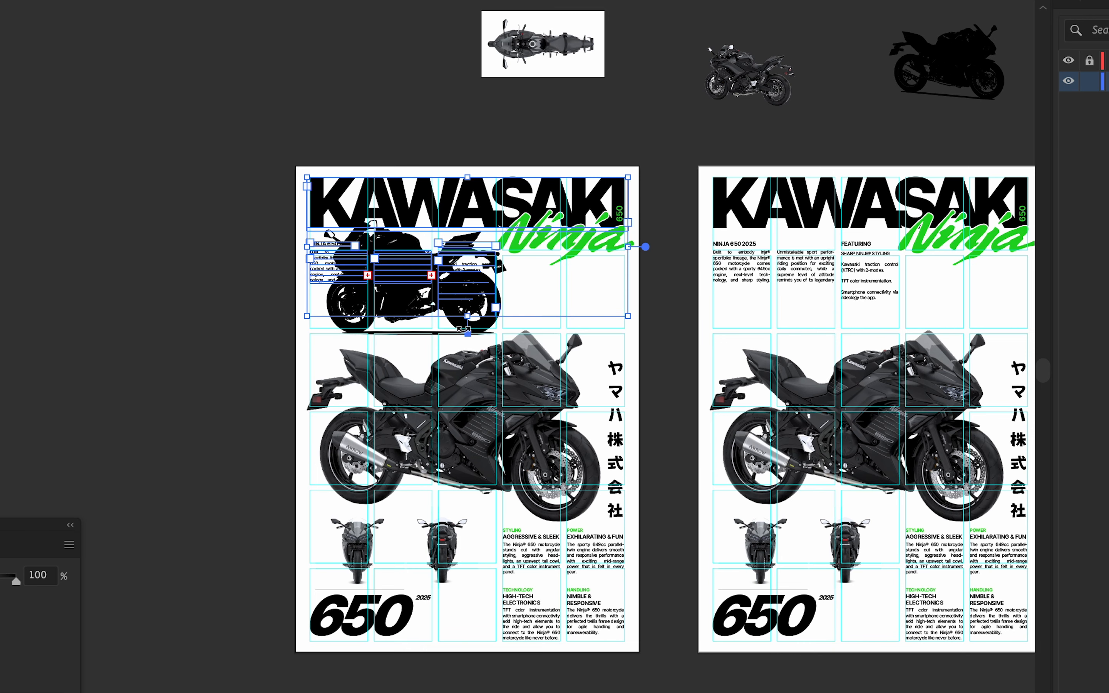
{"action": "left_click", "coordinate": [228, 245]}
{"action": "scroll", "coordinate": [409, 326], "scroll_direction": "up", "scroll_amount": 2}
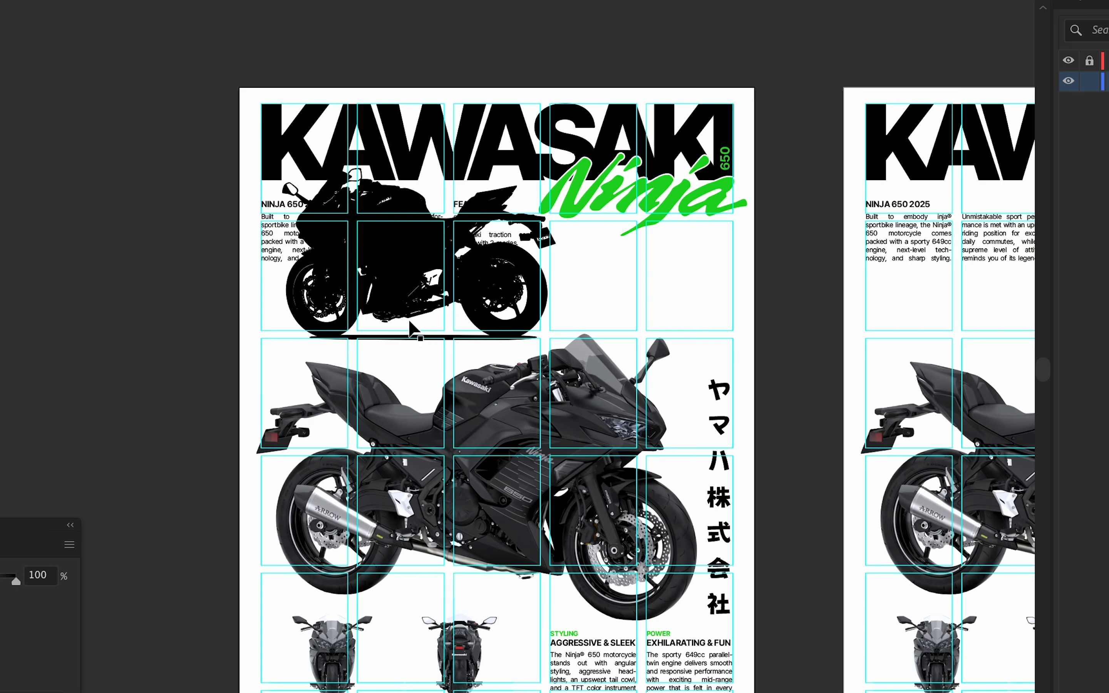
{"action": "left_click_drag", "start_coordinate": [488, 317], "coordinate": [518, 317]}
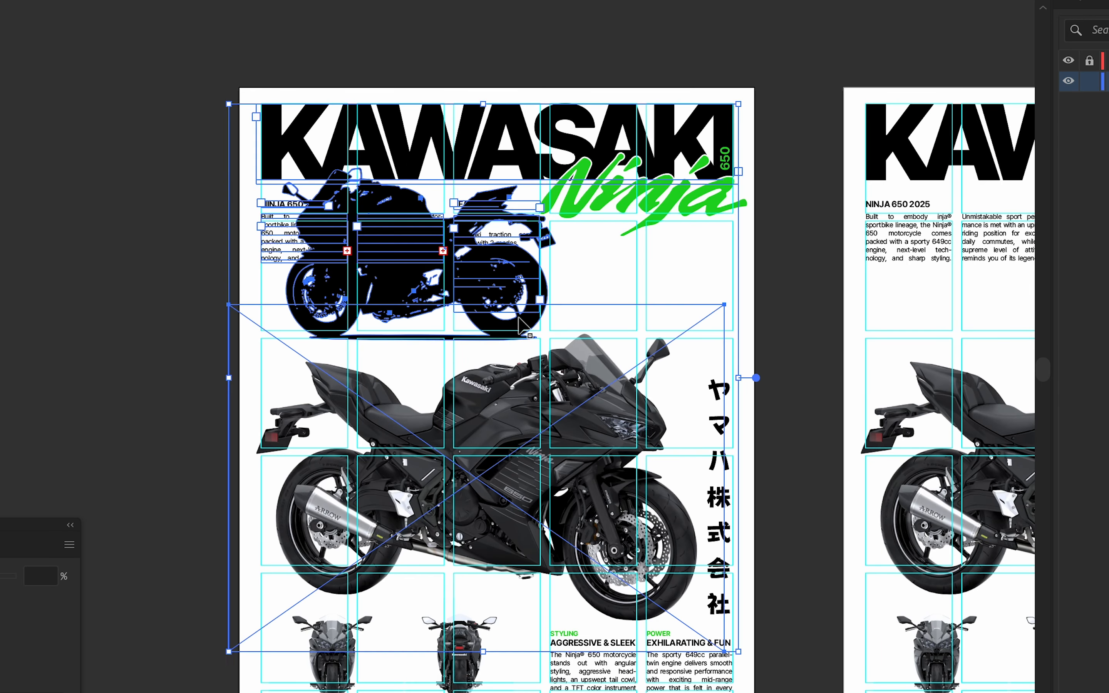
{"action": "left_click", "coordinate": [487, 341], "text": "shift"}
{"action": "left_click", "coordinate": [599, 320], "text": "shift"}
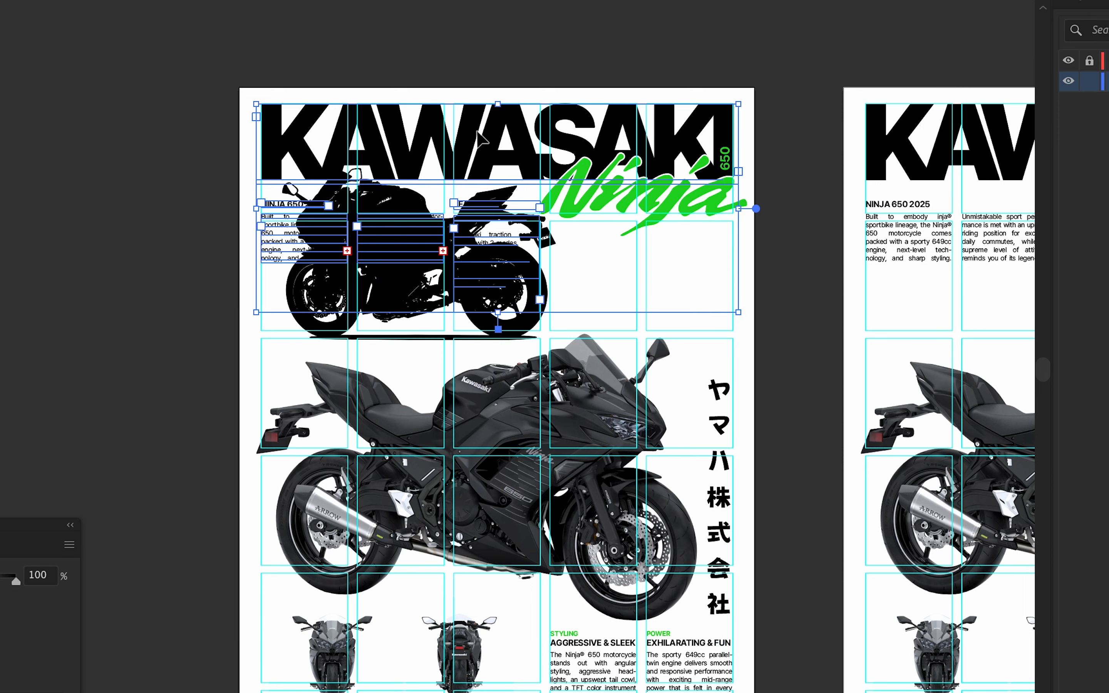
{"action": "left_click", "coordinate": [463, 132], "text": "shift"}
{"action": "key", "text": "Delete"}
Delete the large motorcycle photo from the duplicated poster and hide the grid.
{"action": "scroll", "coordinate": [481, 213], "scroll_direction": "down", "scroll_amount": 3}
{"action": "scroll", "coordinate": [481, 213], "scroll_direction": "right", "scroll_amount": 1}
{"action": "left_click", "coordinate": [582, 406]}
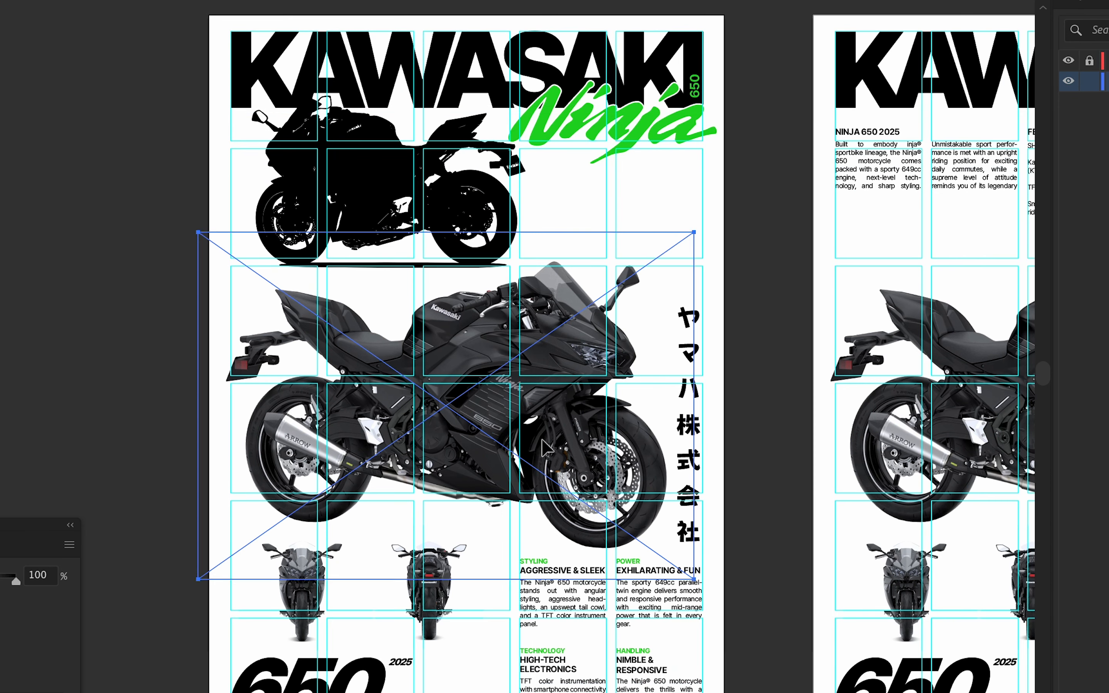
{"action": "key", "text": "Delete"}
{"action": "left_click", "coordinate": [1068, 61]}
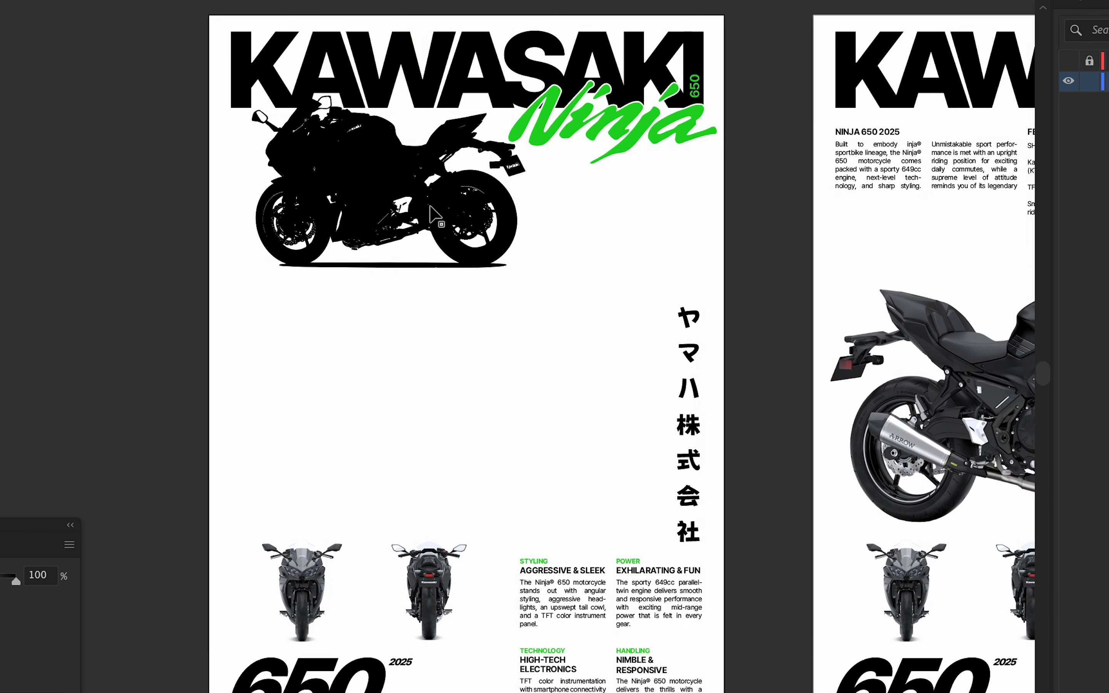
Nudge the silhouette on the duplicated poster slightly down, clear of the KAWASAKI headline.
{"action": "scroll", "coordinate": [417, 185], "scroll_direction": "up", "scroll_amount": 3}
{"action": "mouse_move", "coordinate": [417, 213]}
{"action": "left_mouse_down"}
{"action": "mouse_move", "coordinate": [402, 241]}
{"action": "mouse_move", "coordinate": [404, 223]}
{"action": "left_mouse_up"}
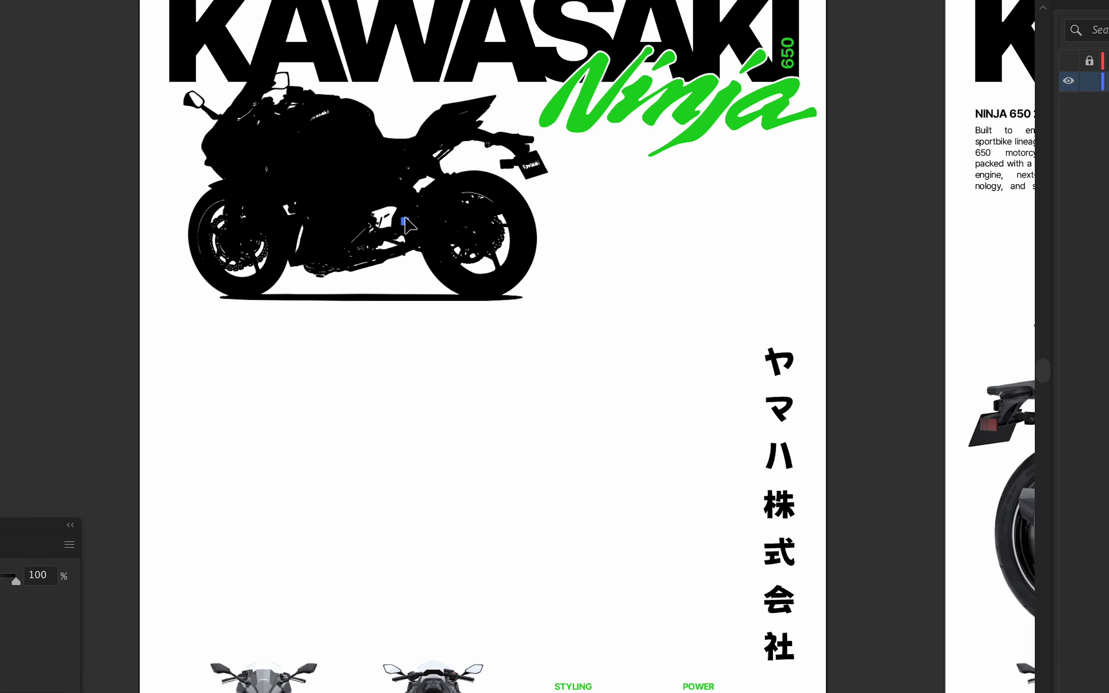
{"action": "scroll", "coordinate": [782, 277], "scroll_direction": "down", "scroll_amount": 2}
{"action": "scroll", "coordinate": [505, 228], "scroll_direction": "up", "scroll_amount": 2}
{"action": "left_click_drag", "start_coordinate": [502, 221], "coordinate": [489, 246]}
{"action": "left_click", "coordinate": [808, 240]}
Delete the Japanese text, front and rear motorcycle views, 650 lettering and feature texts from the duplicated poster.
{"action": "scroll", "coordinate": [808, 241], "scroll_direction": "down", "scroll_amount": 3}
{"action": "left_click_drag", "start_coordinate": [792, 260], "coordinate": [759, 480]}
{"action": "scroll", "coordinate": [797, 316], "scroll_direction": "up", "scroll_amount": 2}
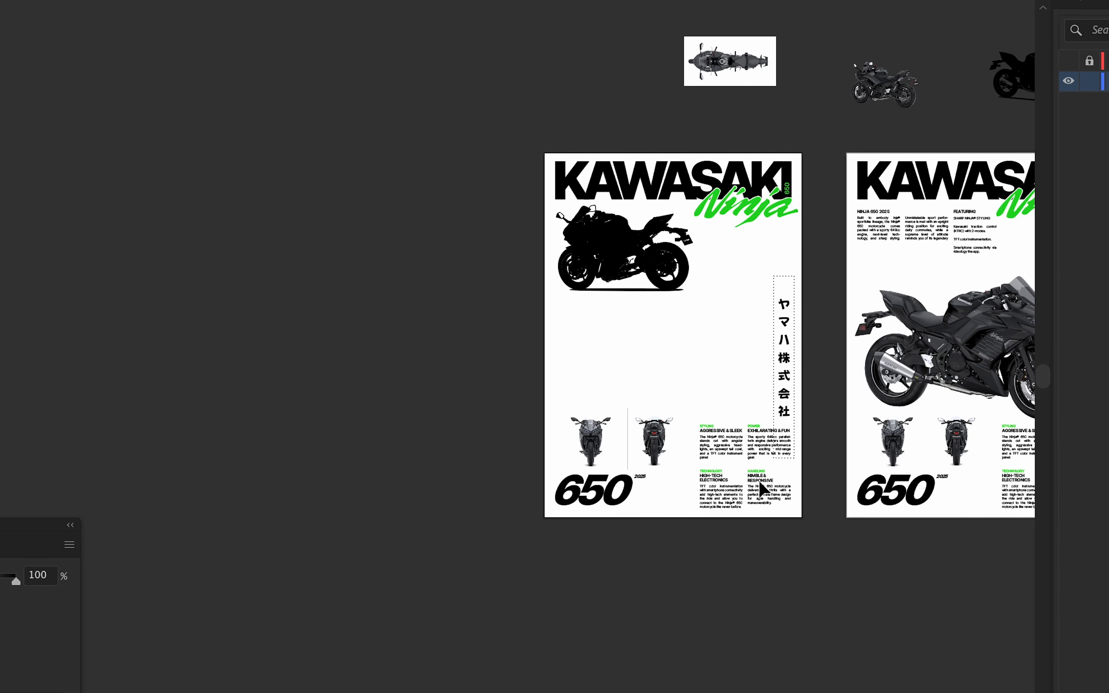
{"action": "left_click_drag", "start_coordinate": [575, 520], "coordinate": [576, 511]}
{"action": "left_click", "coordinate": [610, 279], "text": "shift"}
{"action": "key", "text": "Delete"}
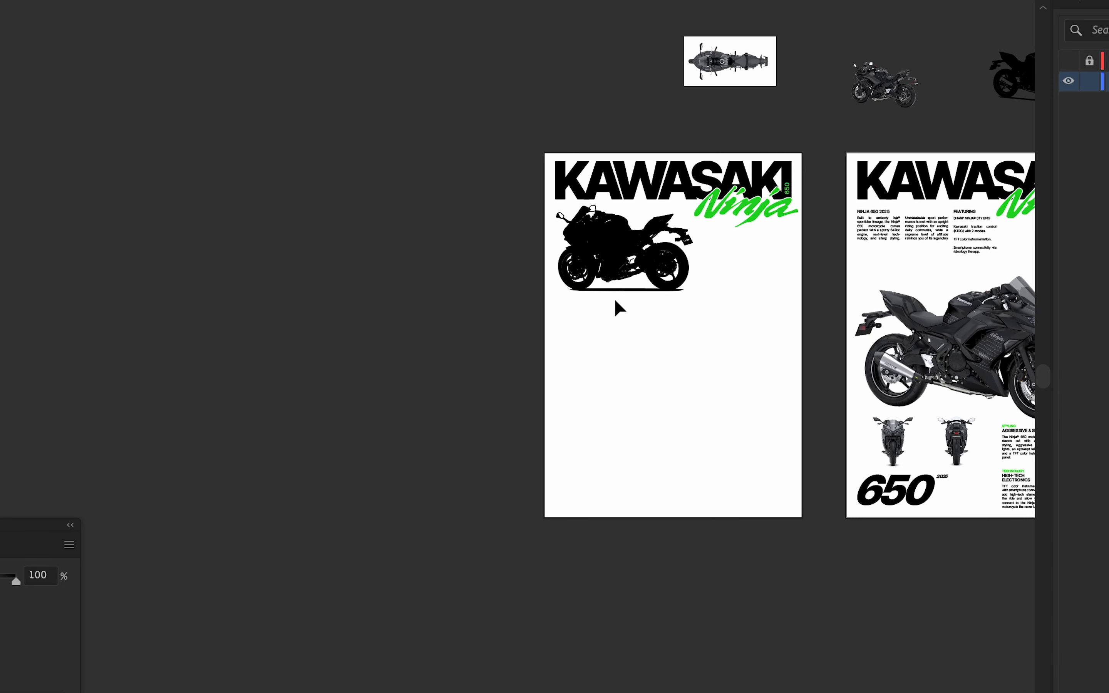
Move the KAWASAKI headline, Ninja lettering and silhouette together to the lower part of the duplicated poster.
{"action": "scroll", "coordinate": [617, 298], "scroll_direction": "up", "scroll_amount": 1}
{"action": "left_click_drag", "start_coordinate": [678, 221], "coordinate": [562, 216]}
{"action": "left_click_drag", "start_coordinate": [555, 149], "coordinate": [511, 416]}
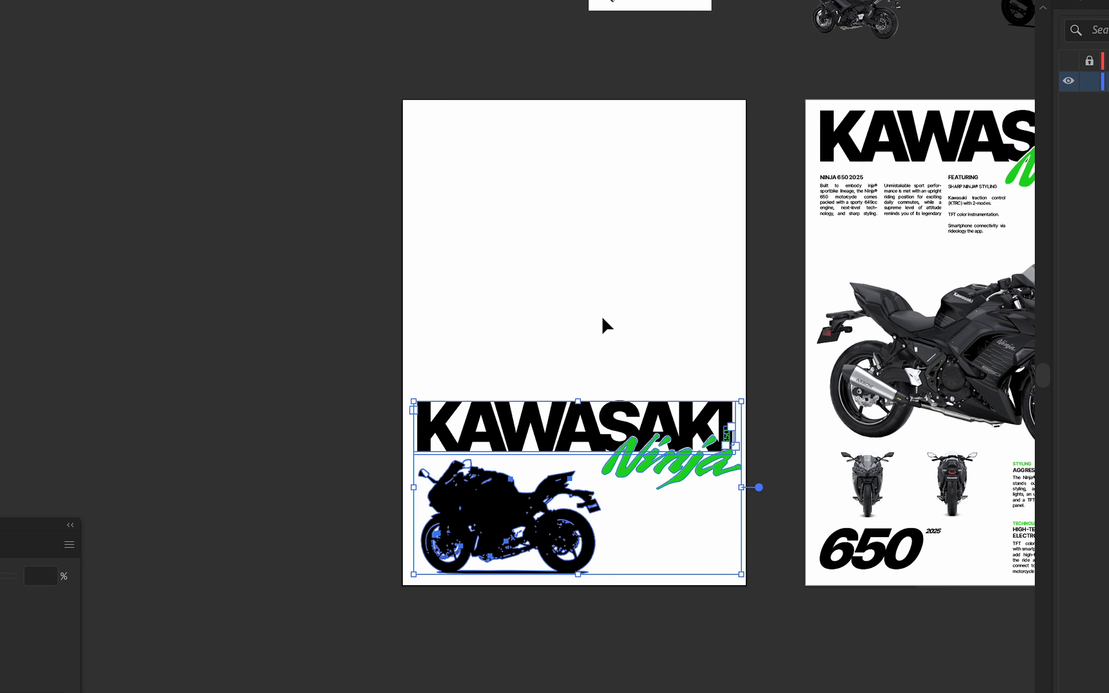
{"action": "left_click", "coordinate": [602, 315]}
Raise the silhouette to overlap the KAWASAKI headline and shift the whole group down toward the poster's lower edge.
{"action": "scroll", "coordinate": [517, 481], "scroll_direction": "up", "scroll_amount": 1}
{"action": "left_click_drag", "start_coordinate": [499, 523], "coordinate": [500, 498]}
{"action": "left_click", "coordinate": [503, 505]}
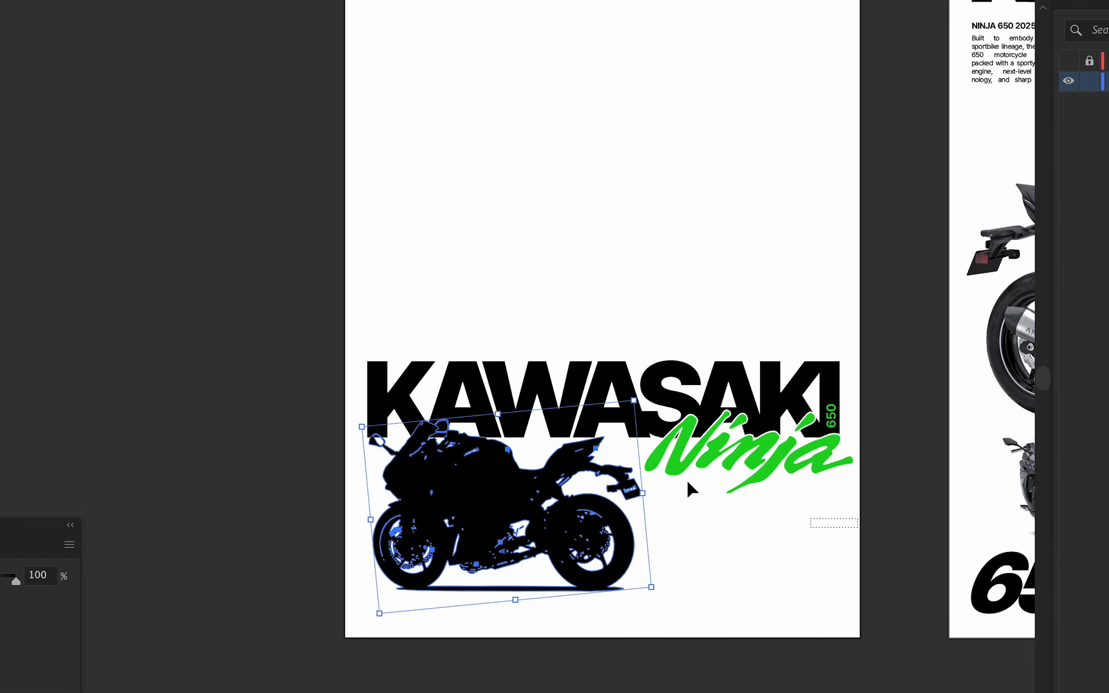
{"action": "left_click", "coordinate": [522, 404]}
{"action": "left_click_drag", "start_coordinate": [523, 404], "coordinate": [522, 433]}
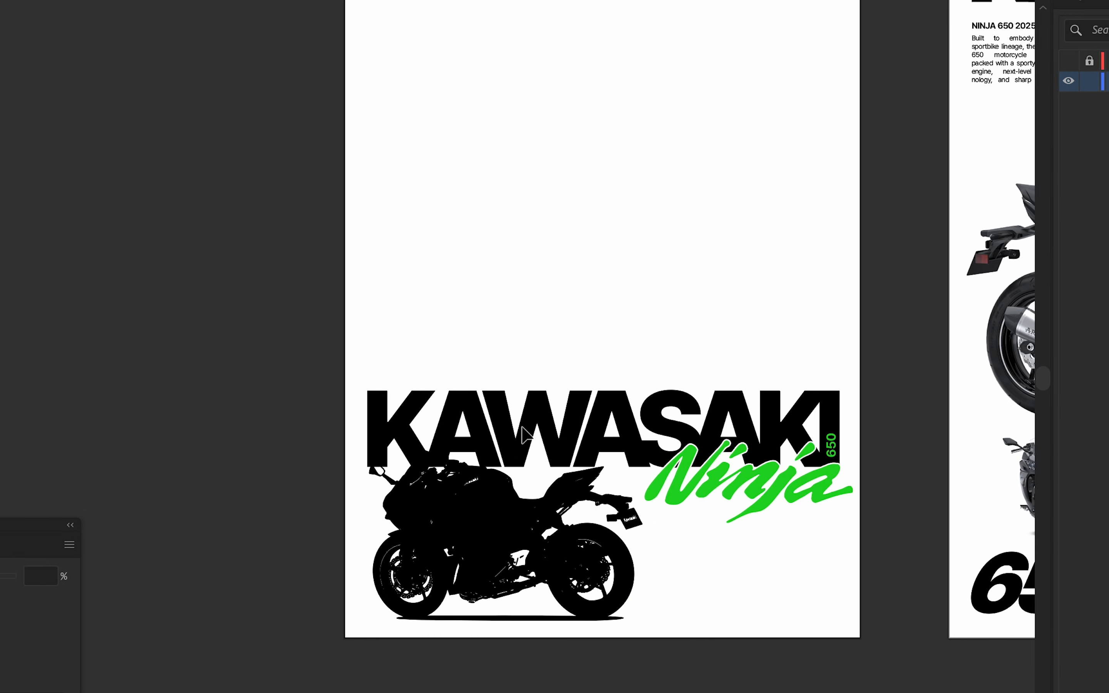
Copy the 650 2025 lettering from the original poster to the space beside the silhouette on the duplicated poster.
{"action": "scroll", "coordinate": [523, 454], "scroll_direction": "down", "scroll_amount": 3}
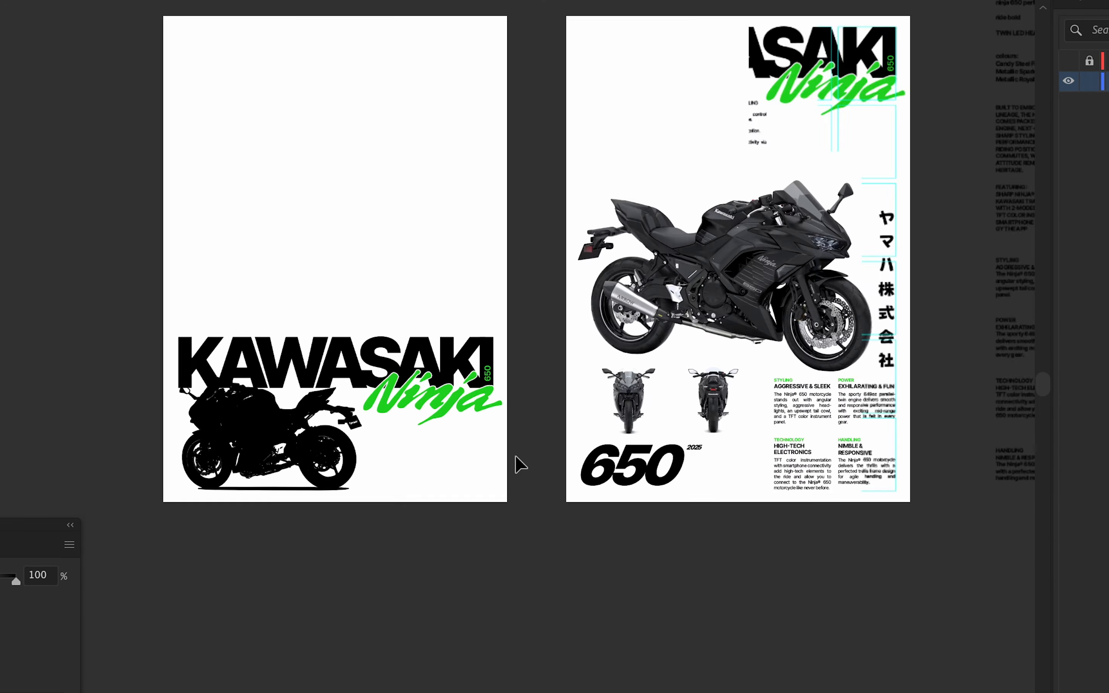
{"action": "scroll", "coordinate": [520, 464], "scroll_direction": "up", "scroll_amount": 3}
{"action": "left_click", "coordinate": [582, 434]}
{"action": "left_click_drag", "start_coordinate": [582, 434], "coordinate": [270, 435]}
{"action": "left_click", "coordinate": [488, 501]}
{"action": "scroll", "coordinate": [487, 500], "scroll_direction": "down", "scroll_amount": 4}
{"action": "scroll", "coordinate": [533, 501], "scroll_direction": "up", "scroll_amount": 5}
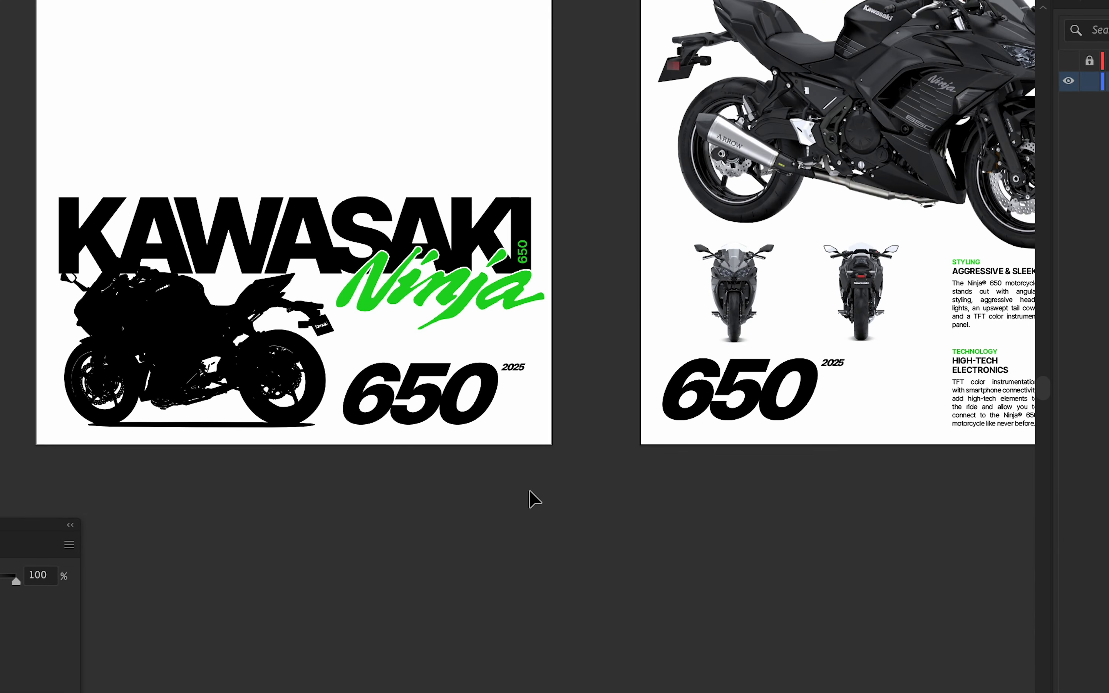
{"action": "scroll", "coordinate": [537, 468], "scroll_direction": "down", "scroll_amount": 4}
{"action": "scroll", "coordinate": [426, 495], "scroll_direction": "up", "scroll_amount": 5}
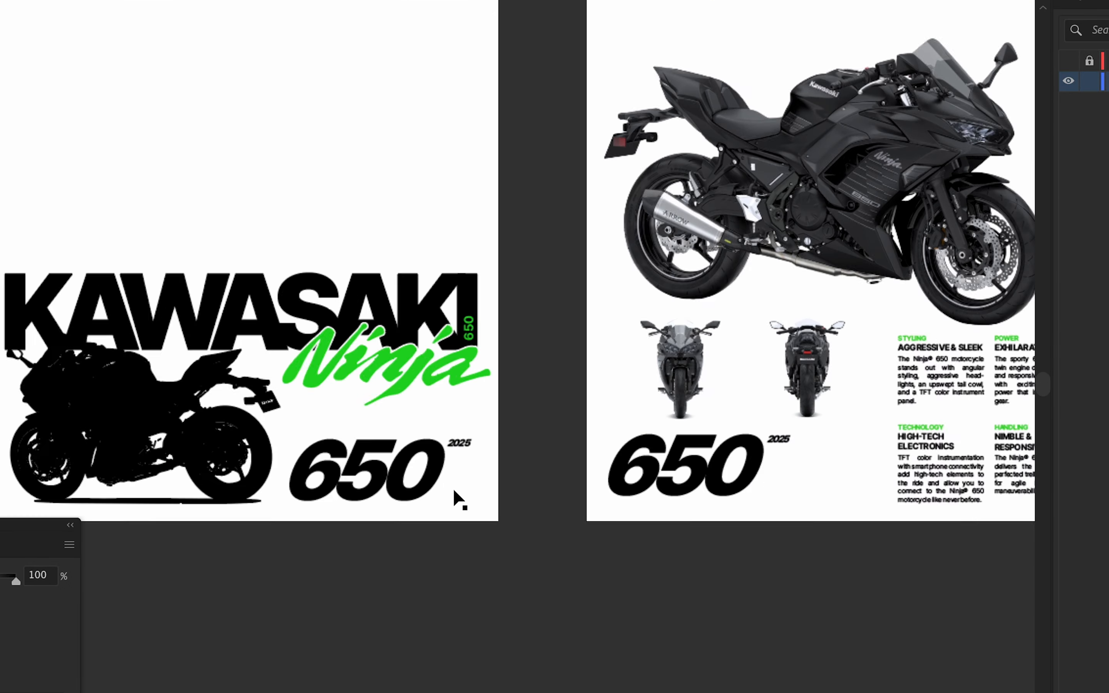
Delete the 650 2025 lettering from the duplicated poster and paste a copy of the original poster's Japanese text.
{"action": "left_click", "coordinate": [423, 438]}
{"action": "key", "text": "Delete"}
{"action": "scroll", "coordinate": [907, 285], "scroll_direction": "up", "scroll_amount": 4}
{"action": "left_click", "coordinate": [953, 326]}
{"action": "key", "text": "ctrl+c"}
{"action": "key", "text": "ctrl+v"}
{"action": "scroll", "coordinate": [374, 522], "scroll_direction": "up", "scroll_amount": 3}
{"action": "left_click_drag", "start_coordinate": [333, 523], "coordinate": [540, 312]}
{"action": "left_click_drag", "start_coordinate": [487, 211], "coordinate": [489, 313]}
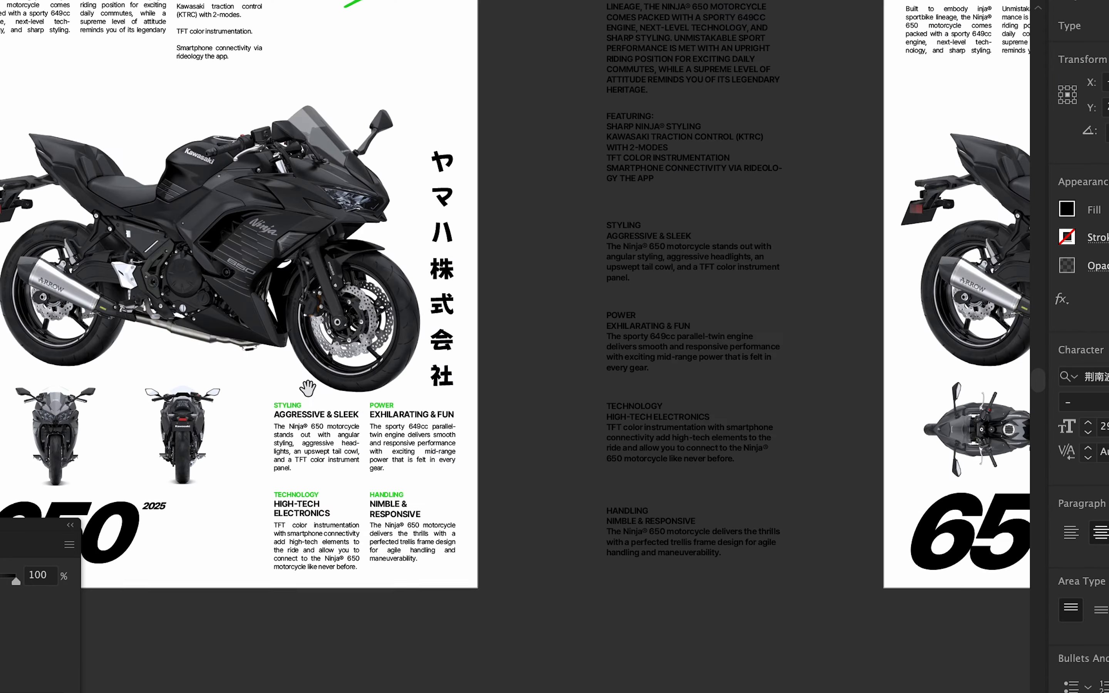
Match the pasted Japanese text's type style to the loose Medium-weight Japanese text above the YAMAHA reference poster.
{"action": "scroll", "coordinate": [419, 331], "scroll_direction": "right", "scroll_amount": 10}
{"action": "scroll", "coordinate": [419, 331], "scroll_direction": "down", "scroll_amount": 3}
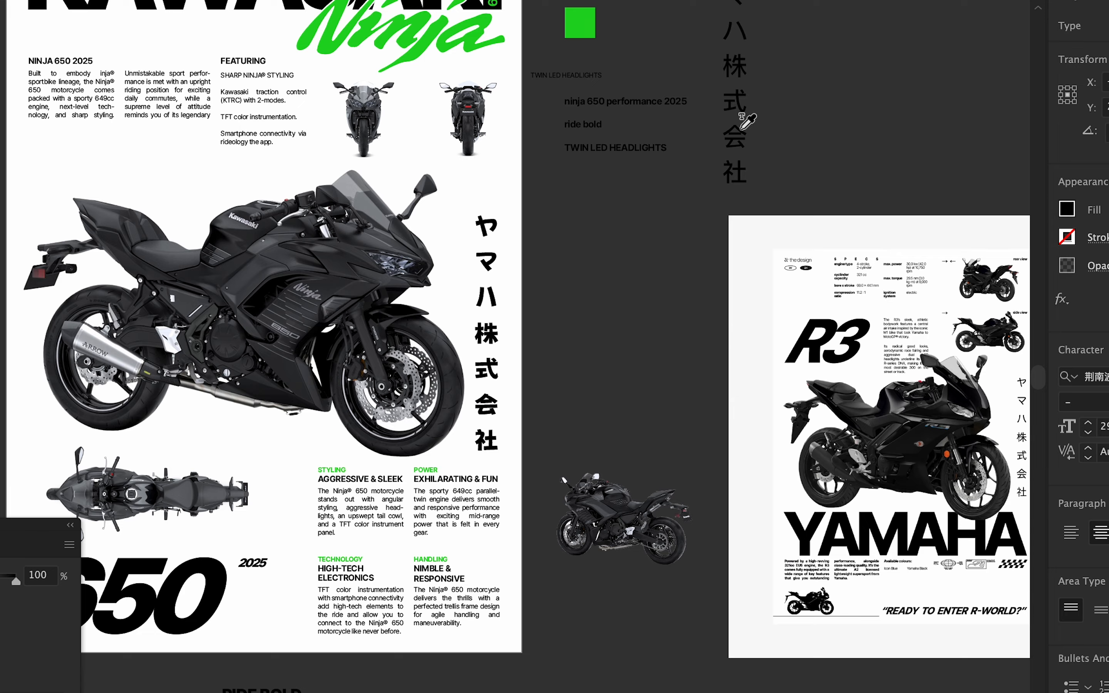
{"action": "left_click", "coordinate": [733, 149]}
{"action": "left_click_drag", "start_coordinate": [601, 294], "coordinate": [962, 183]}
{"action": "left_click_drag", "start_coordinate": [183, 495], "coordinate": [762, 322]}
{"action": "scroll", "coordinate": [42, 243], "scroll_direction": "up", "scroll_amount": 1}
{"action": "left_click_drag", "start_coordinate": [161, 280], "coordinate": [380, 365]}
{"action": "scroll", "coordinate": [380, 365], "scroll_direction": "up", "scroll_amount": 1}
{"action": "scroll", "coordinate": [617, 368], "scroll_direction": "down", "scroll_amount": 4}
{"action": "left_click_drag", "start_coordinate": [624, 374], "coordinate": [5, 389]}
{"action": "left_click_drag", "start_coordinate": [894, 146], "coordinate": [624, 225]}
{"action": "scroll", "coordinate": [623, 224], "scroll_direction": "up", "scroll_amount": 1}
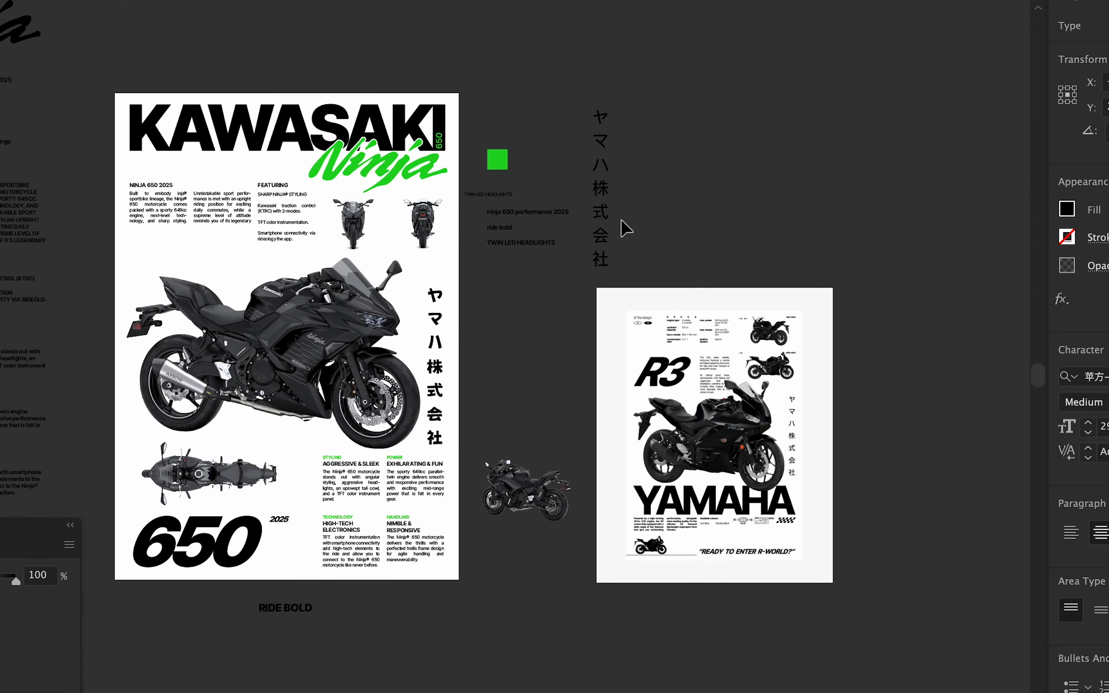
Place the Japanese text as a horizontal line beside the silhouette's rear wheel and show the layout grid.
{"action": "left_click_drag", "start_coordinate": [540, 252], "coordinate": [1100, 170]}
{"action": "left_click_drag", "start_coordinate": [92, 472], "coordinate": [341, 391]}
{"action": "scroll", "coordinate": [376, 355], "scroll_direction": "up", "scroll_amount": 3}
{"action": "left_click_drag", "start_coordinate": [503, 295], "coordinate": [503, 400]}
{"action": "left_click_drag", "start_coordinate": [531, 530], "coordinate": [522, 416]}
{"action": "left_click", "coordinate": [1107, 1]}
{"action": "left_click", "coordinate": [1074, 54]}
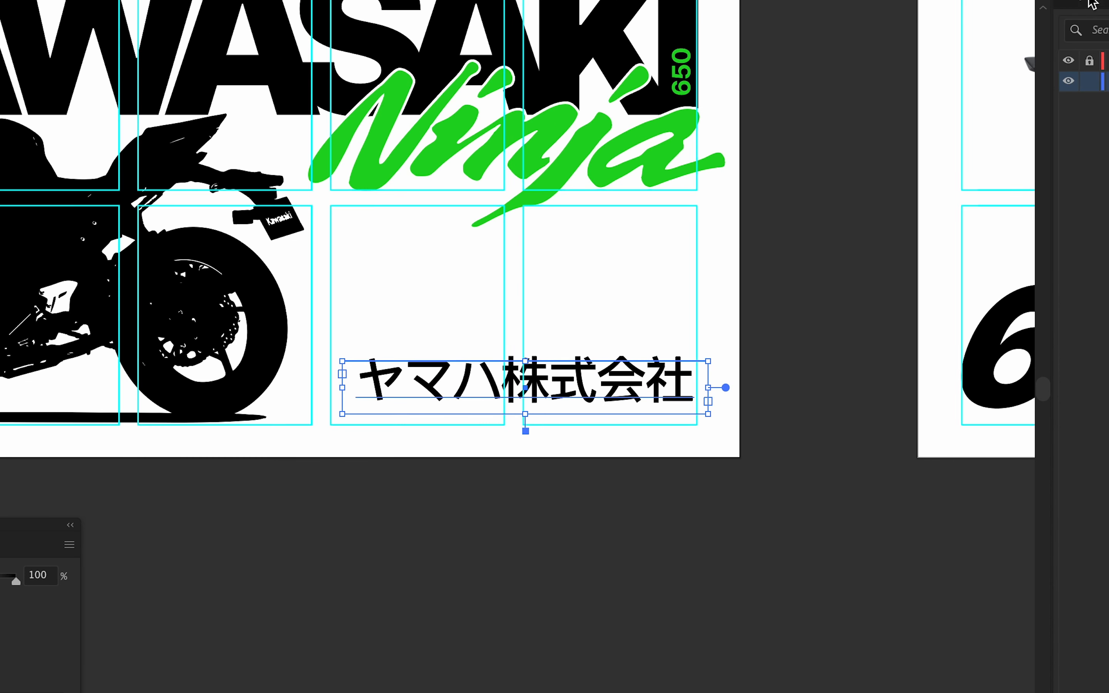
Align the Japanese text frame with the last two grid columns and shift it down toward the bottom row's edge.
{"action": "left_click", "coordinate": [1089, 1]}
{"action": "mouse_move", "coordinate": [677, 395]}
{"action": "left_mouse_down"}
{"action": "mouse_move", "coordinate": [662, 395]}
{"action": "mouse_move", "coordinate": [697, 389]}
{"action": "left_mouse_up"}
{"action": "left_click_drag", "start_coordinate": [327, 392], "coordinate": [336, 390]}
{"action": "left_click_drag", "start_coordinate": [470, 399], "coordinate": [470, 409]}
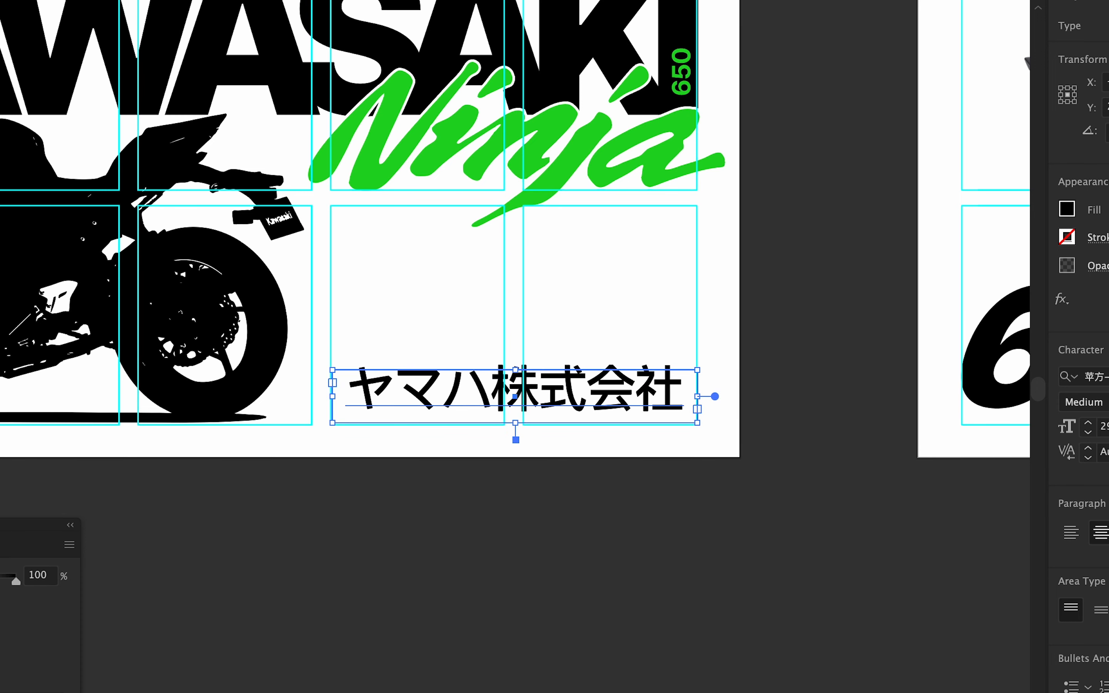
Widen the Japanese text's letter spacing until the line nearly spans the last two grid columns.
{"action": "key", "text": "shift+Up"}
{"action": "key", "text": "shift+Up"}
{"action": "key", "text": "shift+Up"}
{"action": "key", "text": "shift+Up"}
{"action": "key", "text": "shift+Up"}
{"action": "key", "text": "shift+Up"}
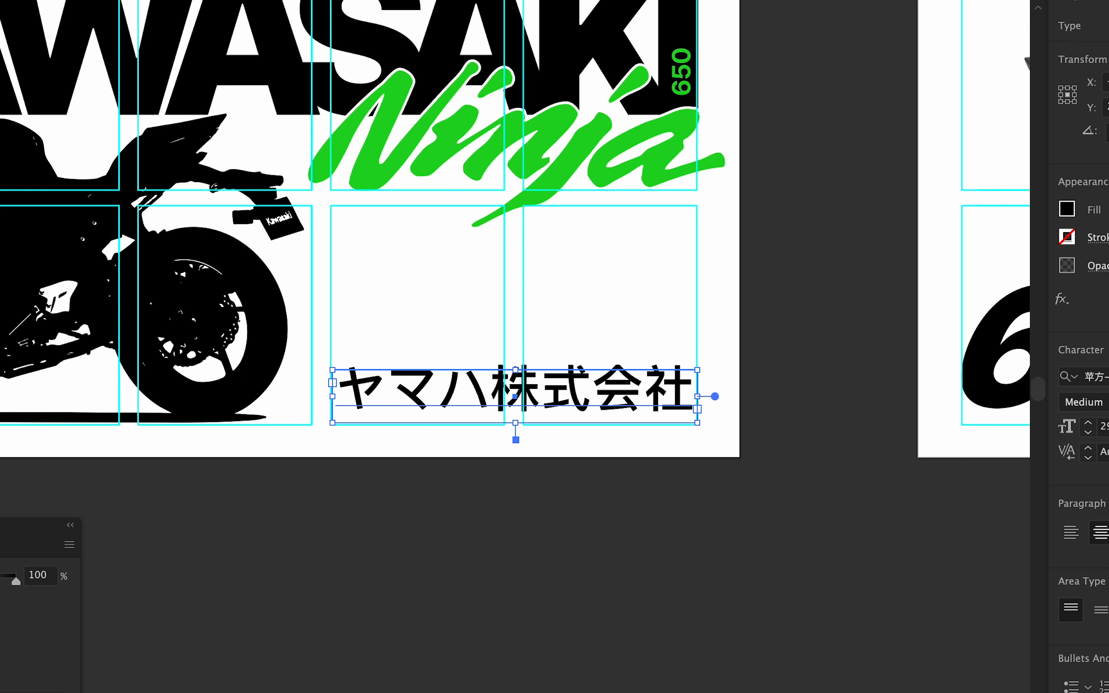
{"action": "key", "text": "shift+Up"}
{"action": "key", "text": "shift+Up"}
{"action": "left_click", "coordinate": [622, 520]}
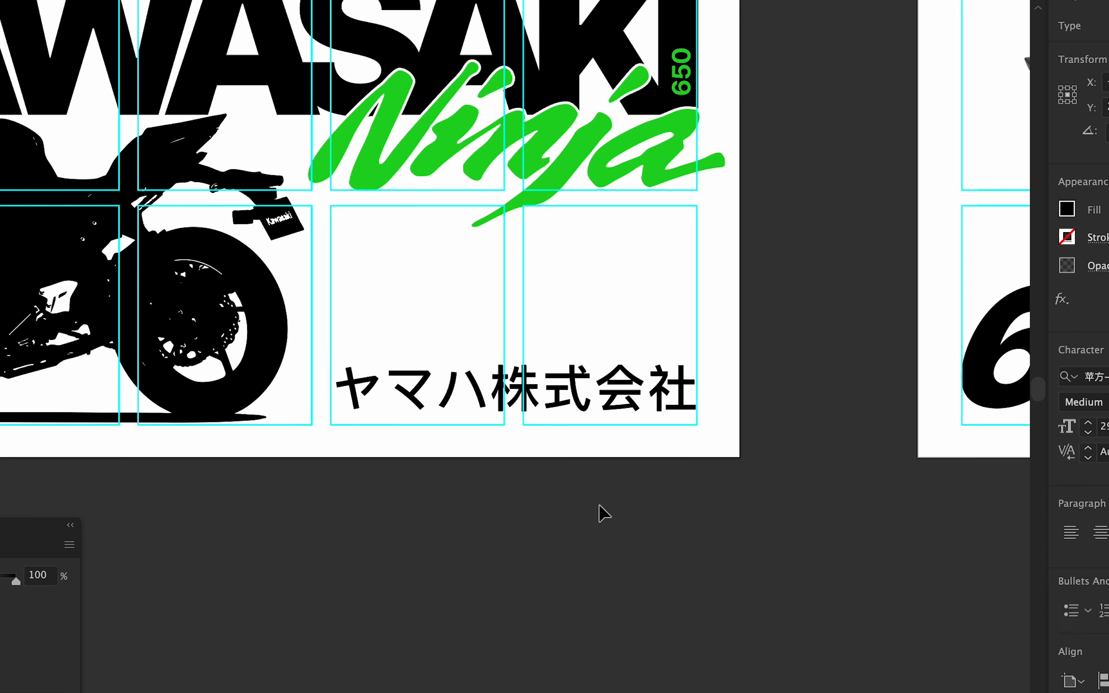
Stretch the Japanese text to the column's outer edge and lower it to the bottom line of the grid.
{"action": "left_click", "coordinate": [524, 392]}
{"action": "left_click_drag", "start_coordinate": [334, 398], "coordinate": [329, 397]}
{"action": "left_click_drag", "start_coordinate": [392, 378], "coordinate": [392, 389]}
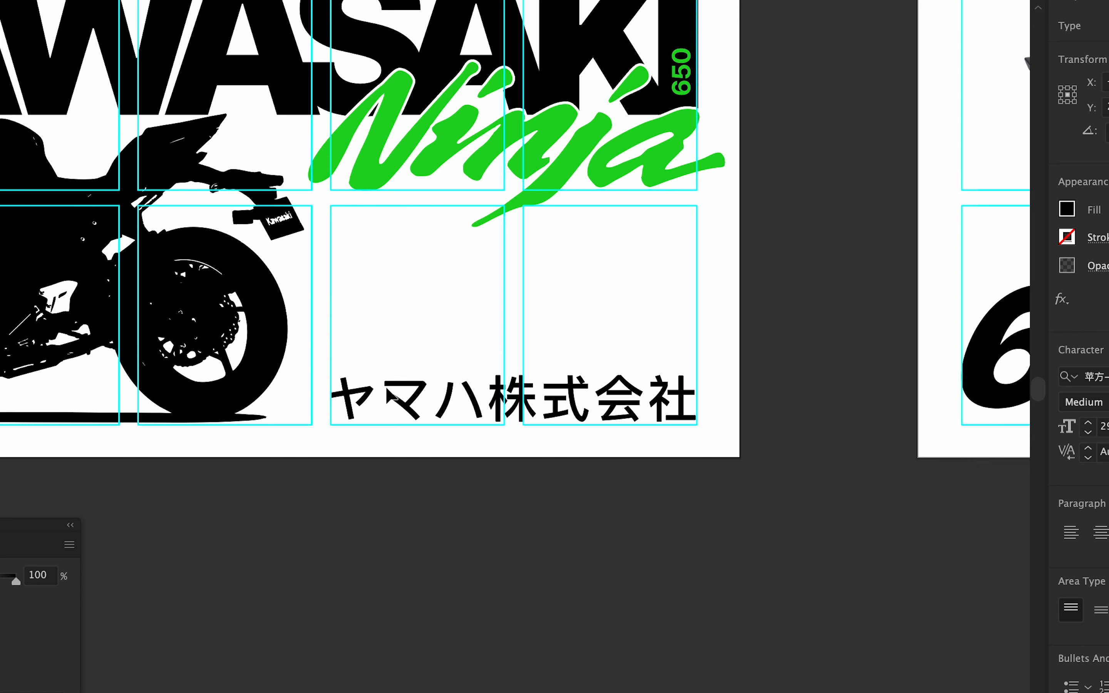
{"action": "left_click", "coordinate": [459, 312]}
Hide the layout grid on the posters.
{"action": "scroll", "coordinate": [459, 313], "scroll_direction": "down", "scroll_amount": 5}
{"action": "left_click_drag", "start_coordinate": [460, 313], "coordinate": [530, 389]}
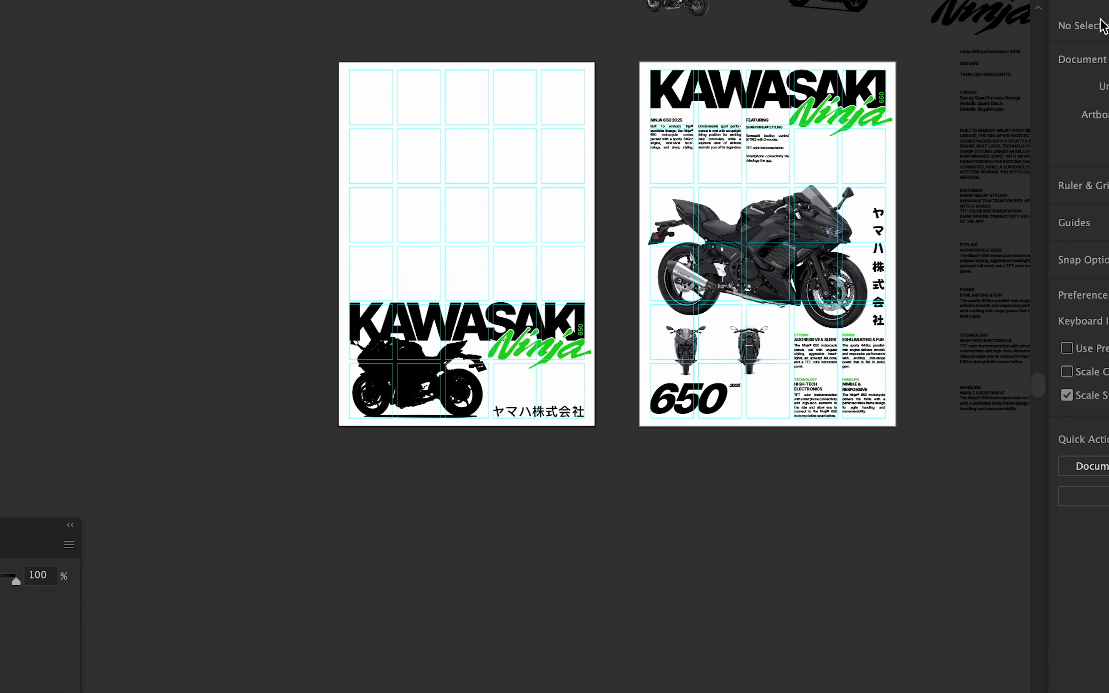
{"action": "left_click", "coordinate": [1105, 2]}
{"action": "left_click", "coordinate": [1069, 61]}
{"action": "left_click", "coordinate": [654, 194]}
Lower the green Ninja lettering slightly so it sits mostly below the KAWASAKI headline.
{"action": "scroll", "coordinate": [549, 353], "scroll_direction": "up", "scroll_amount": 4}
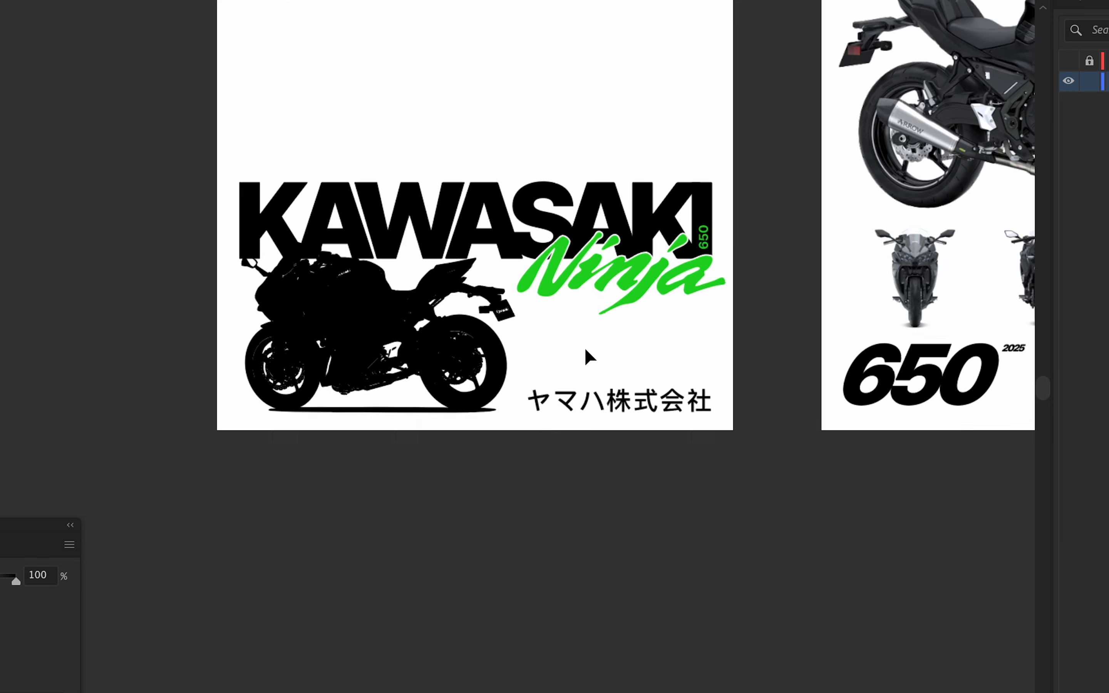
{"action": "left_click_drag", "start_coordinate": [704, 305], "coordinate": [703, 296]}
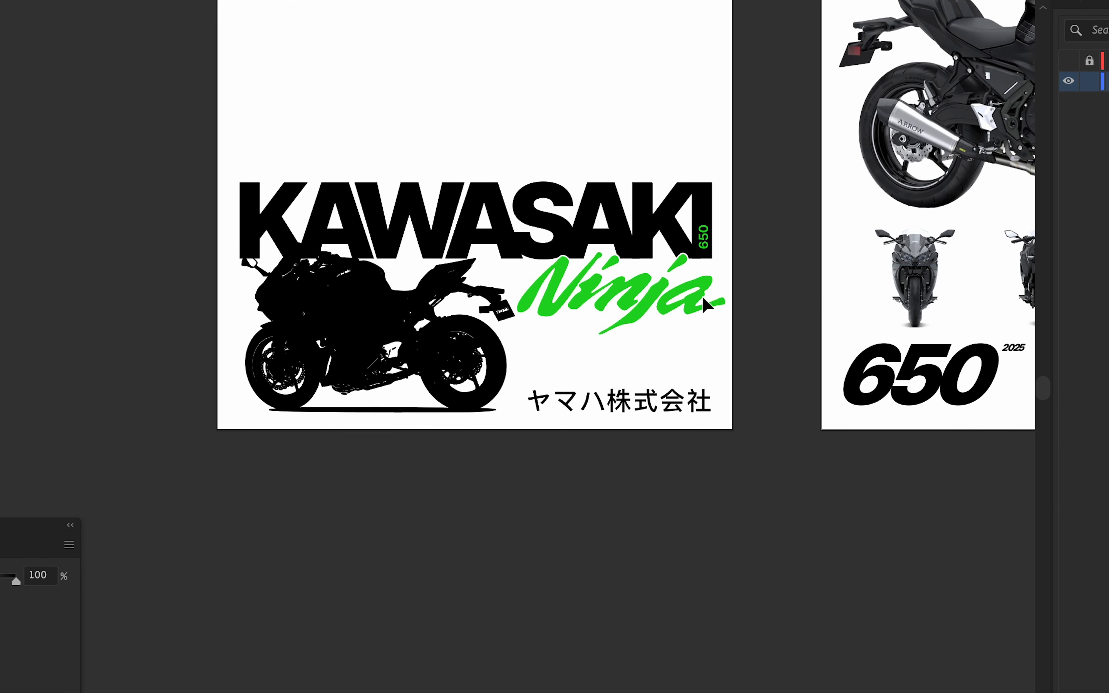
{"action": "left_click", "coordinate": [762, 383]}
{"action": "scroll", "coordinate": [767, 392], "scroll_direction": "left", "scroll_amount": 5}
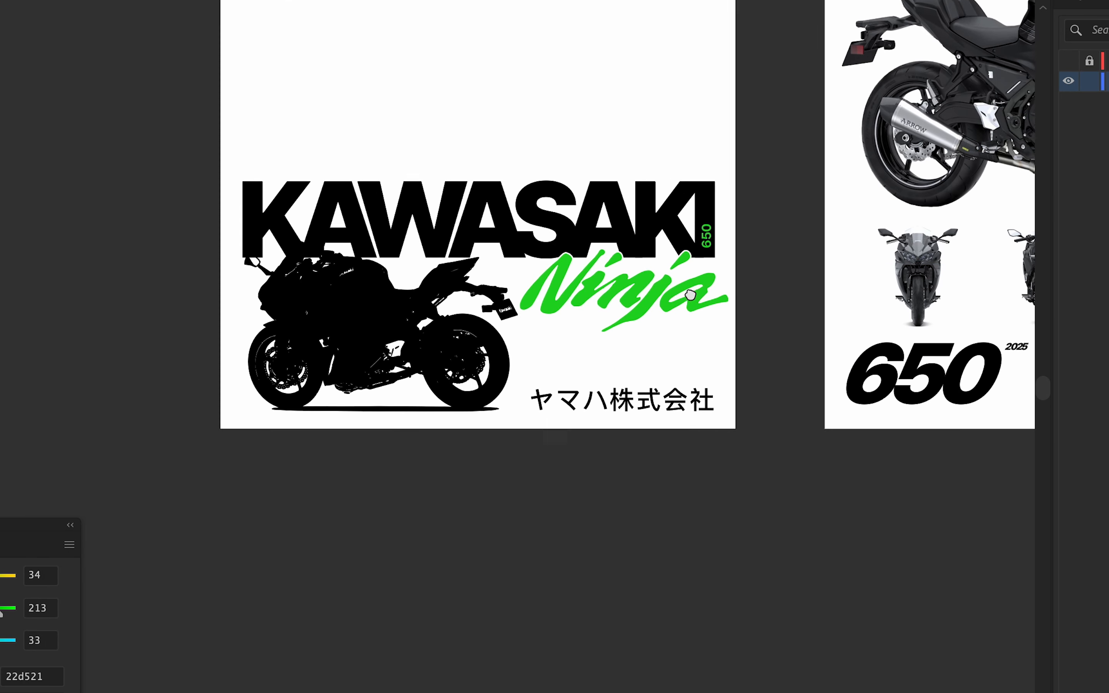
Isolate the silhouette group and trace a closed freehand shape around the mirror opening behind the windscreen.
{"action": "left_click", "coordinate": [514, 308]}
{"action": "scroll", "coordinate": [514, 308], "scroll_direction": "down", "scroll_amount": 2}
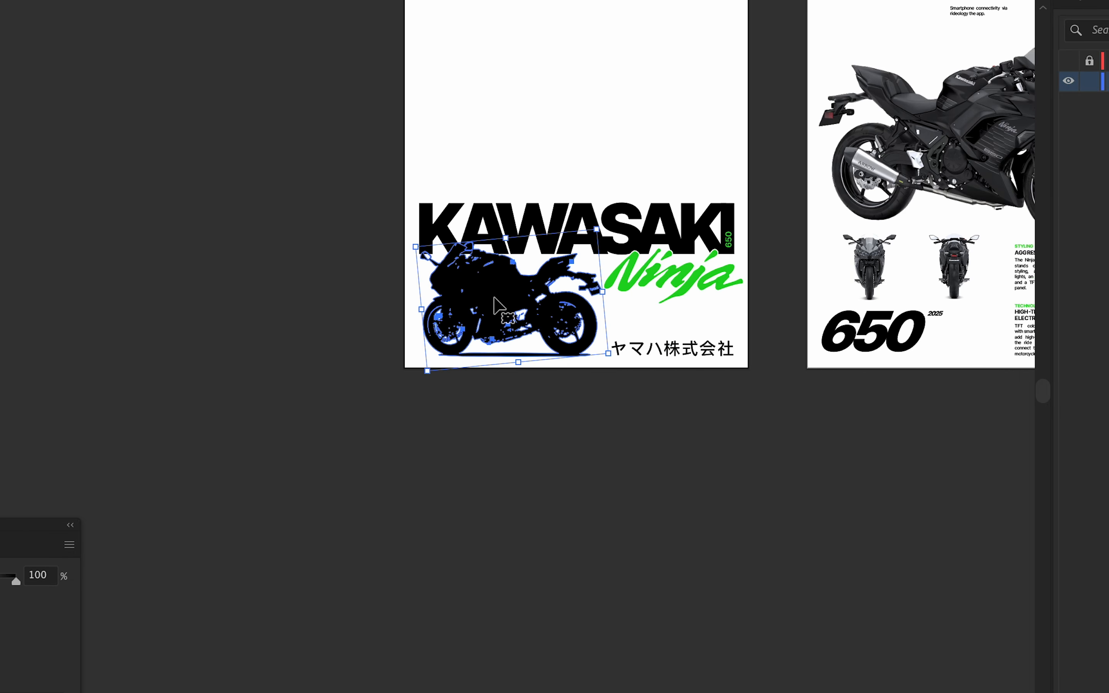
{"action": "scroll", "coordinate": [478, 272], "scroll_direction": "up", "scroll_amount": 10}
{"action": "scroll", "coordinate": [198, 218], "scroll_direction": "up", "scroll_amount": 3}
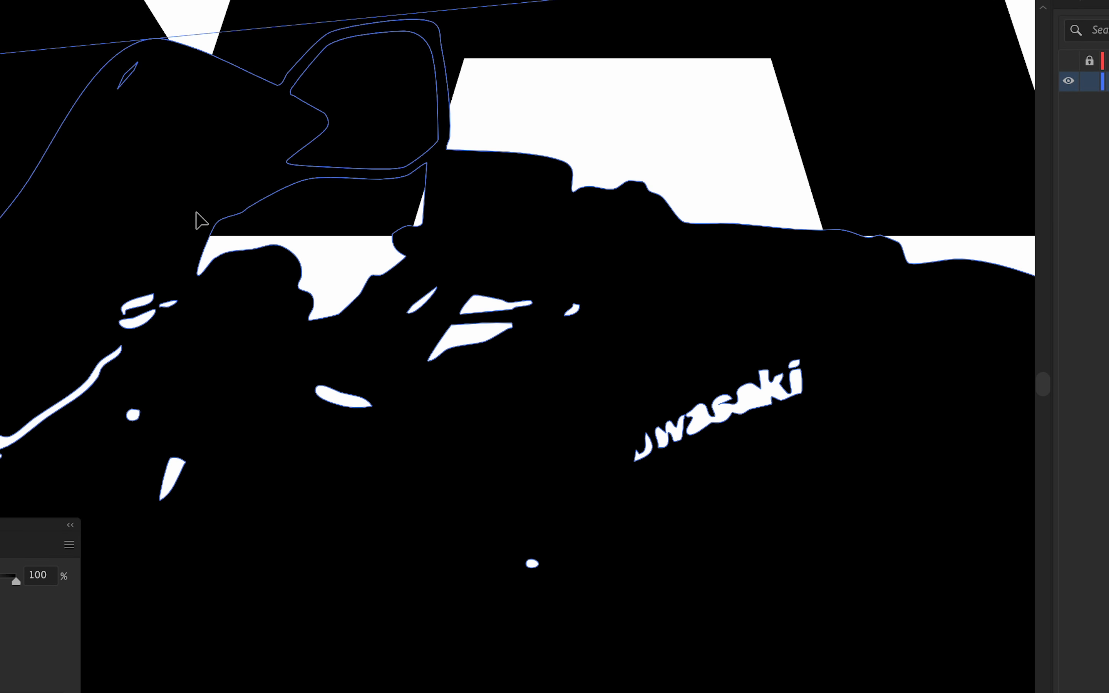
{"action": "double_click", "coordinate": [269, 246]}
{"action": "scroll", "coordinate": [269, 246], "scroll_direction": "up", "scroll_amount": 5}
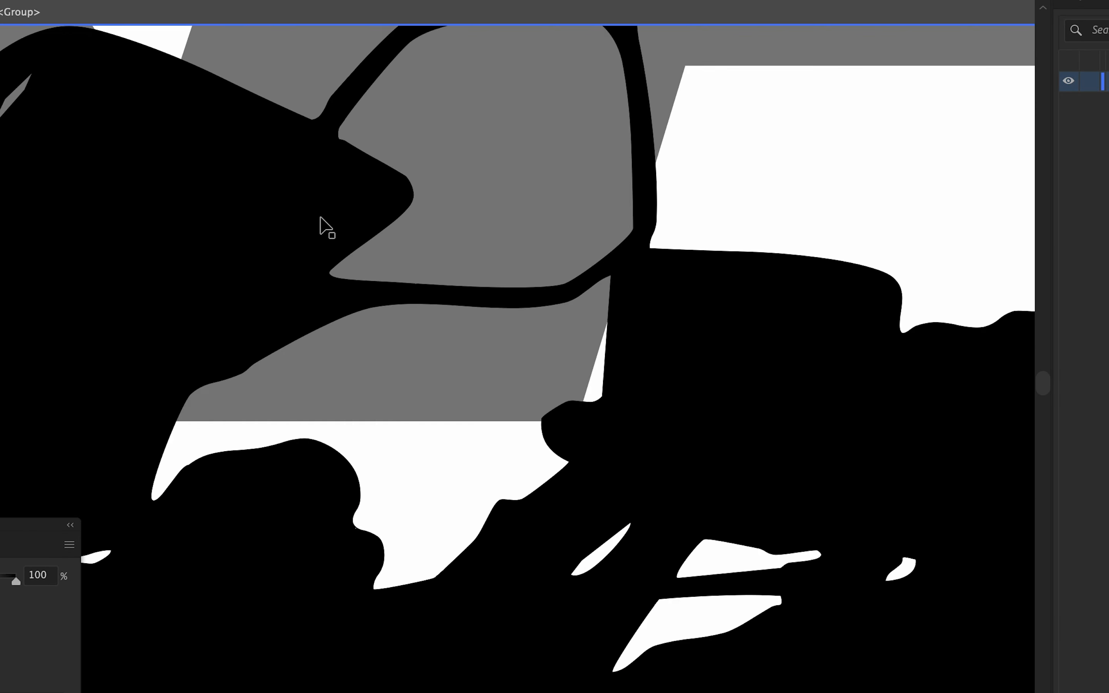
{"action": "key", "text": "n"}
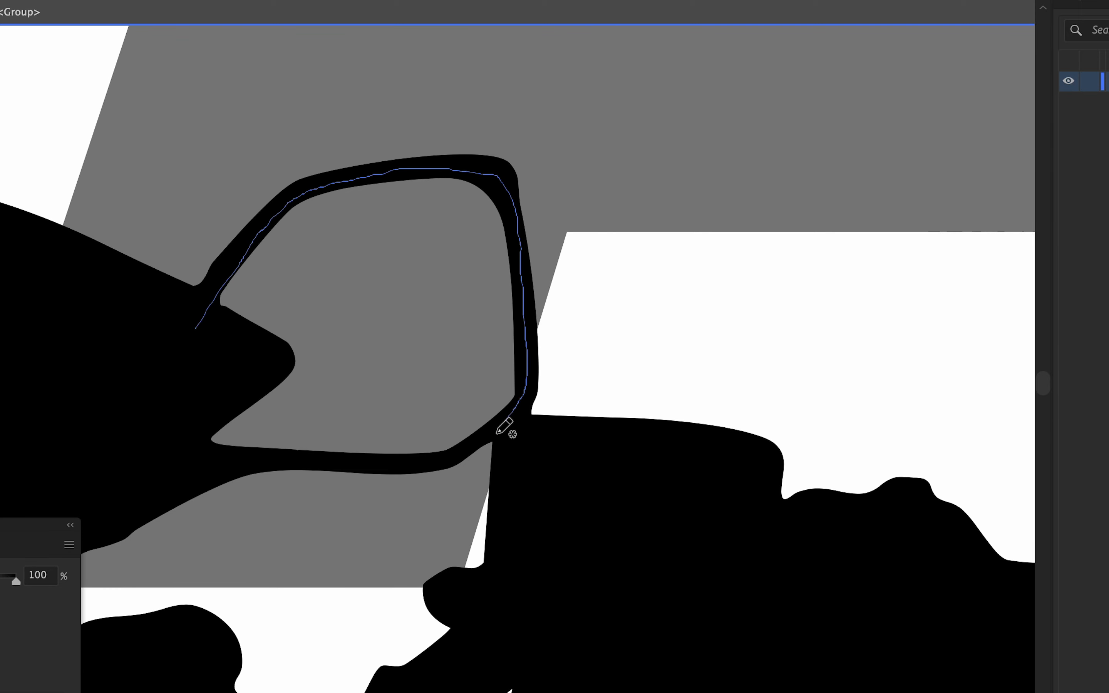
{"action": "mouse_move", "coordinate": [416, 466]}
{"action": "left_mouse_down"}
{"action": "mouse_move", "coordinate": [274, 454]}
{"action": "mouse_move", "coordinate": [189, 340]}
{"action": "mouse_move", "coordinate": [195, 329]}
{"action": "left_mouse_up"}
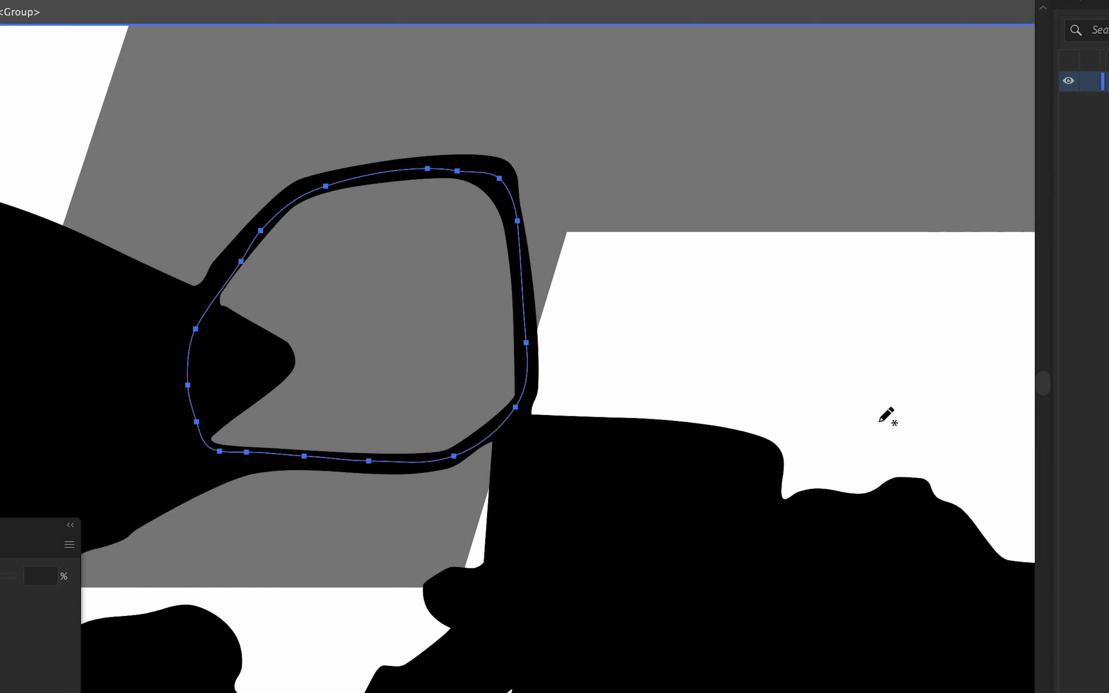
Fill the traced mirror shape with white and send it to the back of the silhouette group.
{"action": "key", "text": "i"}
{"action": "left_click", "coordinate": [900, 345]}
{"action": "scroll", "coordinate": [868, 358], "scroll_direction": "down", "scroll_amount": 2}
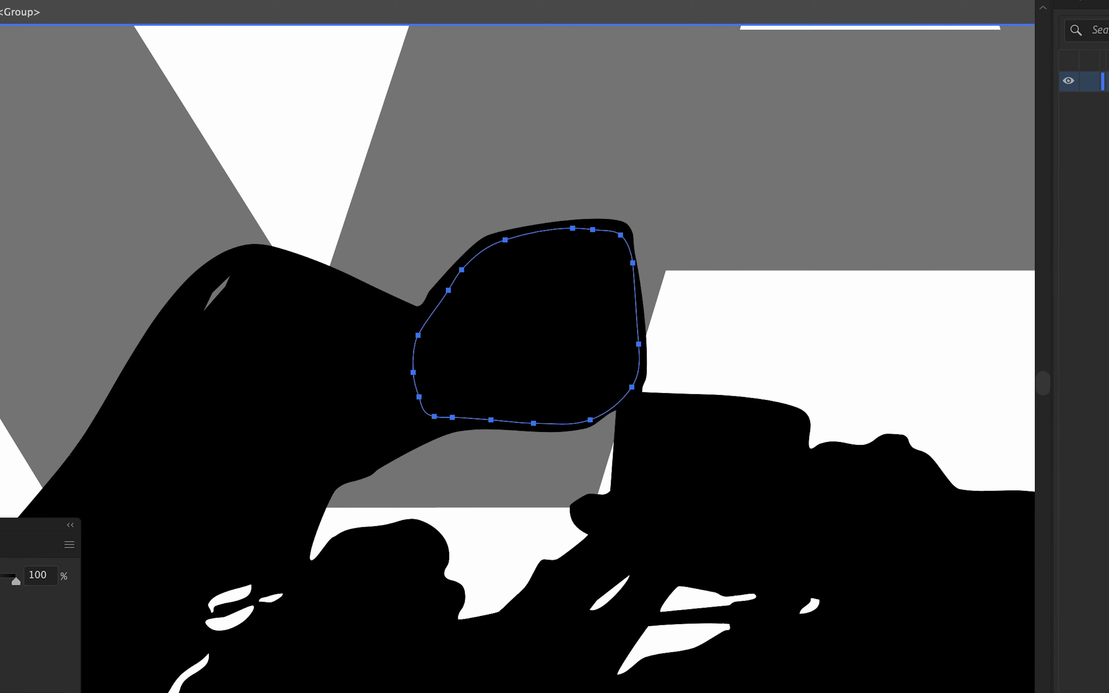
{"action": "key", "text": "v"}
{"action": "key", "text": "ctrl+shift+["}
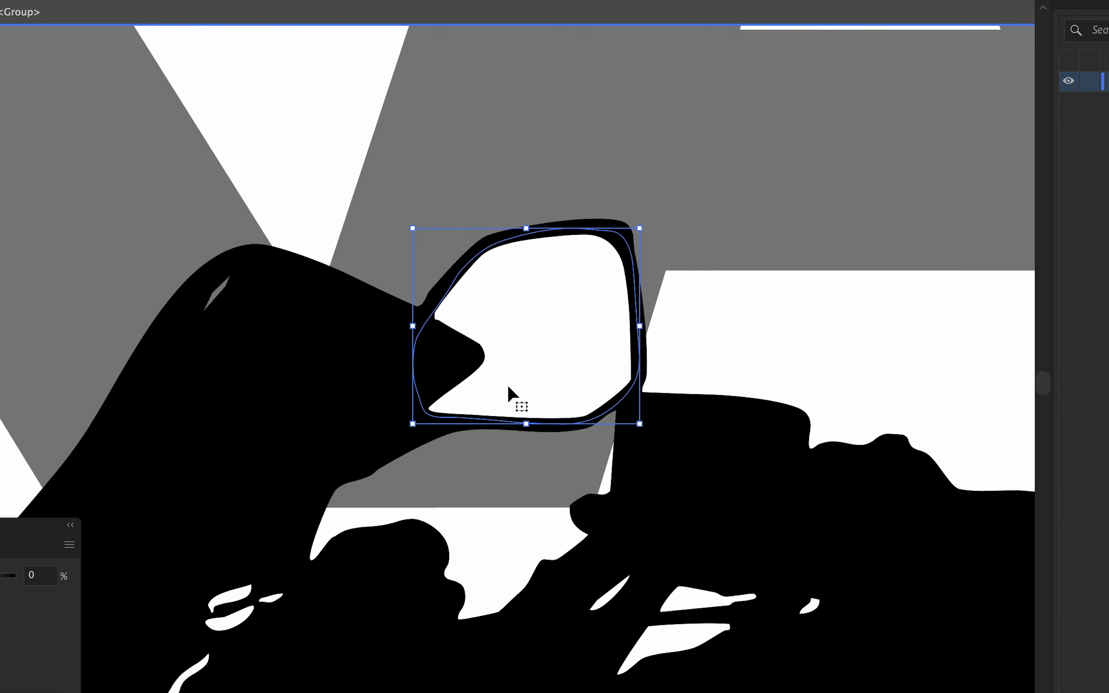
Draw a small freehand shape around the slit in the windscreen and send it behind the silhouette as a white backing.
{"action": "scroll", "coordinate": [501, 352], "scroll_direction": "down", "scroll_amount": 5}
{"action": "scroll", "coordinate": [541, 334], "scroll_direction": "up", "scroll_amount": 5}
{"action": "key", "text": "n"}
{"action": "scroll", "coordinate": [550, 298], "scroll_direction": "down", "scroll_amount": 1}
{"action": "mouse_move", "coordinate": [430, 211]}
{"action": "left_mouse_down"}
{"action": "mouse_move", "coordinate": [328, 241]}
{"action": "mouse_move", "coordinate": [399, 305]}
{"action": "mouse_move", "coordinate": [431, 213]}
{"action": "left_mouse_up"}
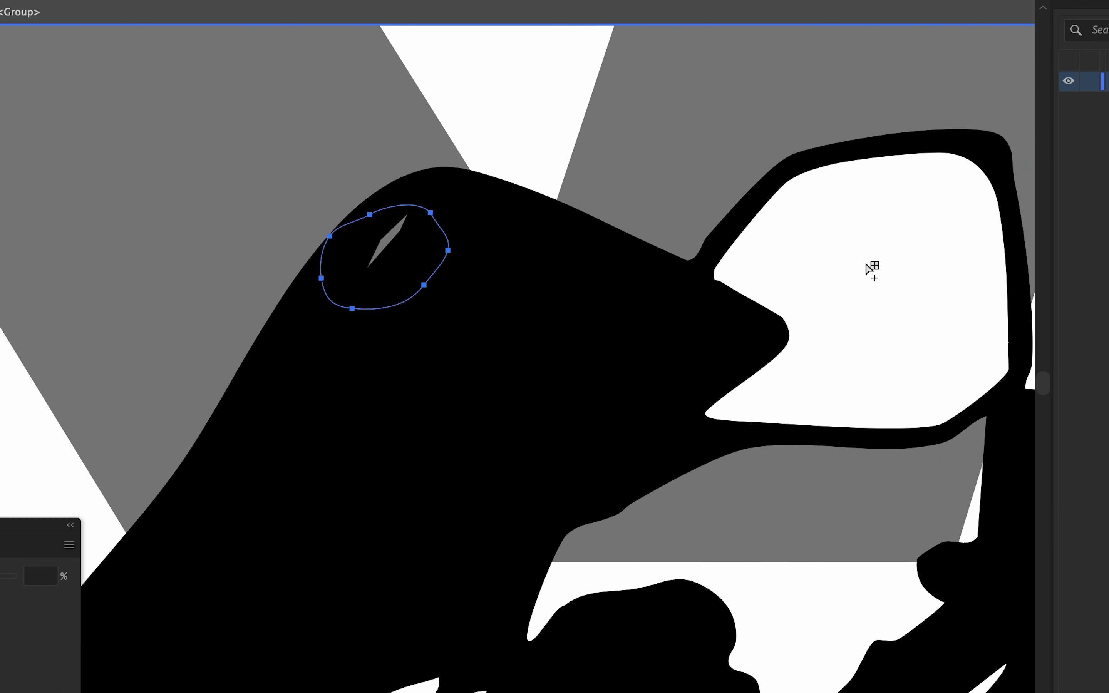
{"action": "key", "text": "d"}
{"action": "key", "text": "v"}
{"action": "key", "text": "ctrl+shift+["}
{"action": "scroll", "coordinate": [770, 404], "scroll_direction": "down", "scroll_amount": 2}
{"action": "scroll", "coordinate": [773, 409], "scroll_direction": "down", "scroll_amount": 6}
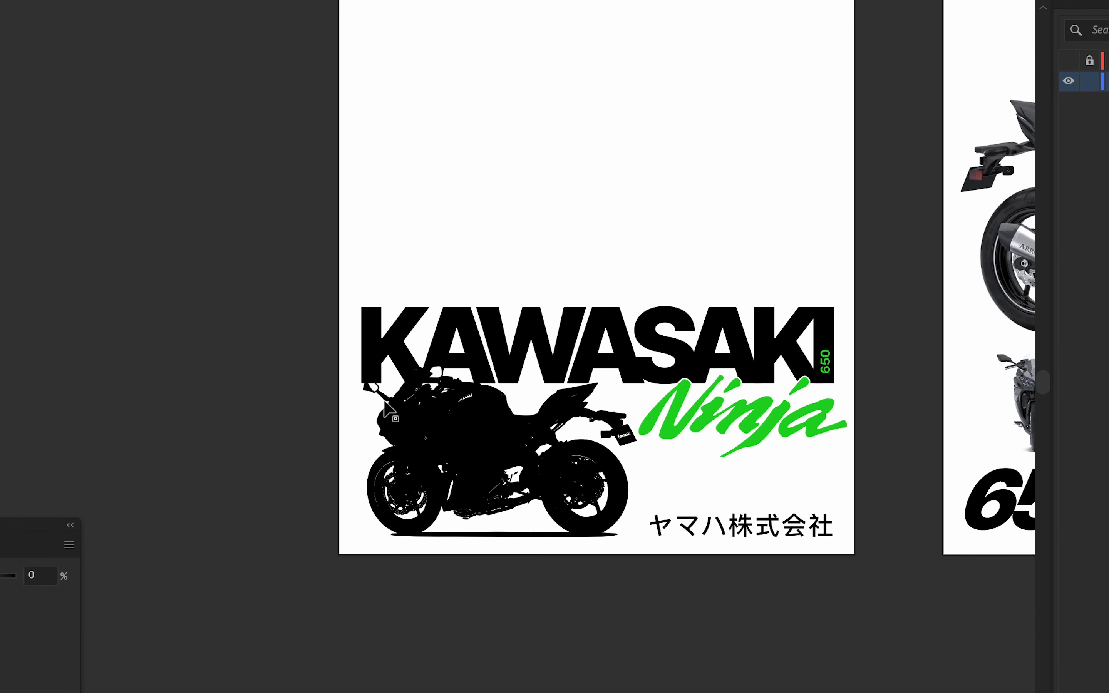
Reopen the silhouette group and draw a freehand outline slightly outside the windscreen, rear mirror and handlebar area.
{"action": "scroll", "coordinate": [383, 402], "scroll_direction": "up", "scroll_amount": 5}
{"action": "double_click", "coordinate": [528, 296]}
{"action": "left_click_drag", "start_coordinate": [514, 307], "coordinate": [311, 394]}
{"action": "scroll", "coordinate": [414, 358], "scroll_direction": "up", "scroll_amount": 2}
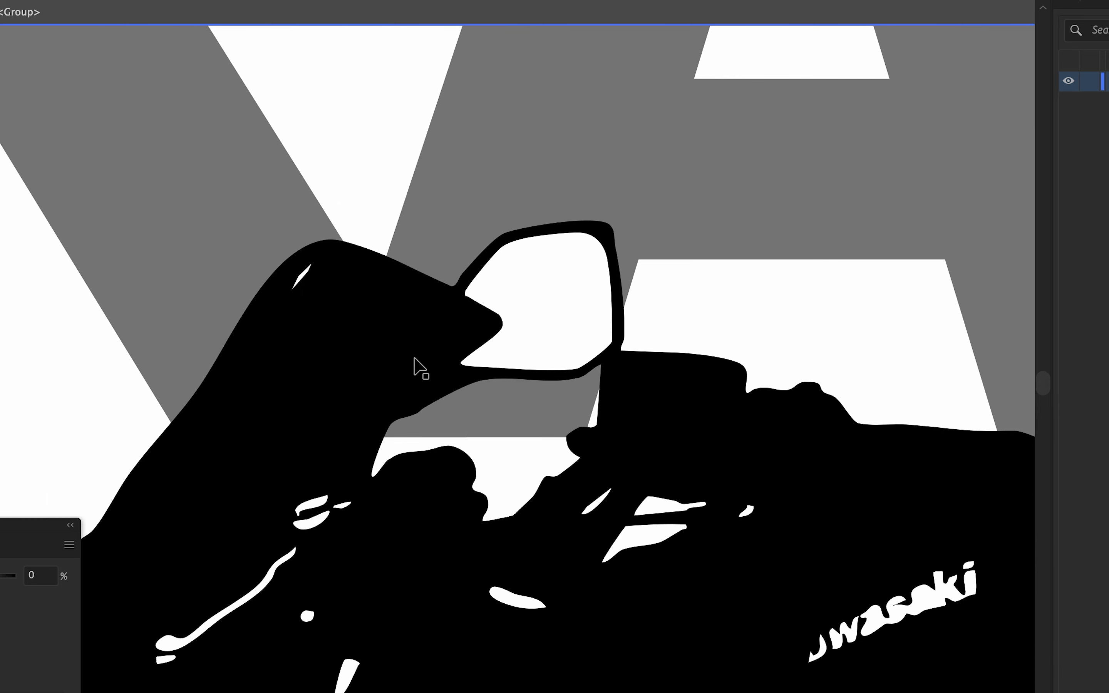
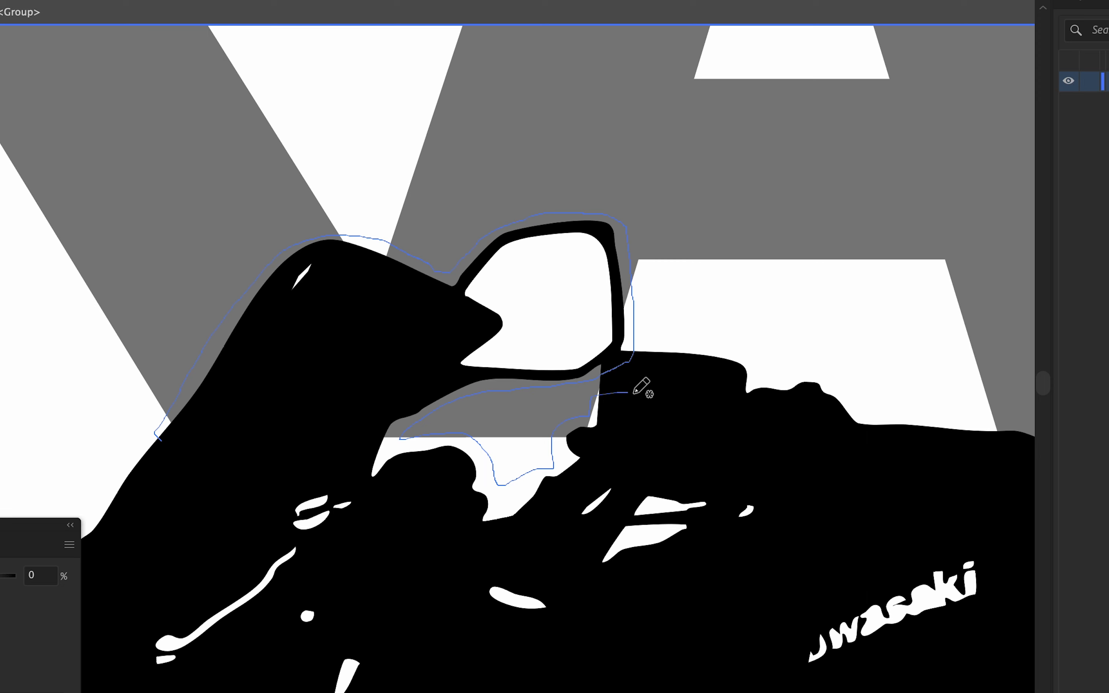
{"action": "mouse_move", "coordinate": [574, 556]}
{"action": "left_mouse_down"}
{"action": "mouse_move", "coordinate": [481, 584]}
{"action": "mouse_move", "coordinate": [341, 600]}
{"action": "mouse_move", "coordinate": [206, 522]}
{"action": "mouse_move", "coordinate": [162, 439]}
{"action": "left_mouse_up"}
{"action": "left_click_drag", "start_coordinate": [37, 422], "coordinate": [40, 421]}
Fill the windscreen outline shape with white and place it behind the silhouette as a border against the headline.
{"action": "key", "text": "i"}
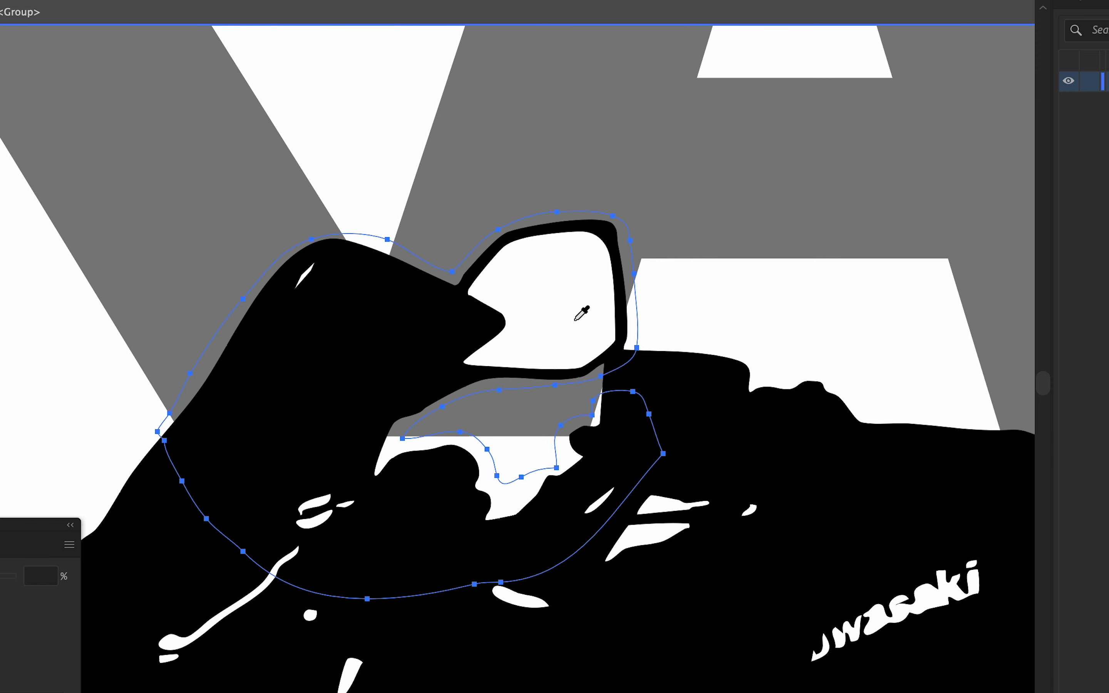
{"action": "left_click", "coordinate": [578, 321]}
{"action": "key", "text": "v"}
{"action": "key", "text": "super+["}
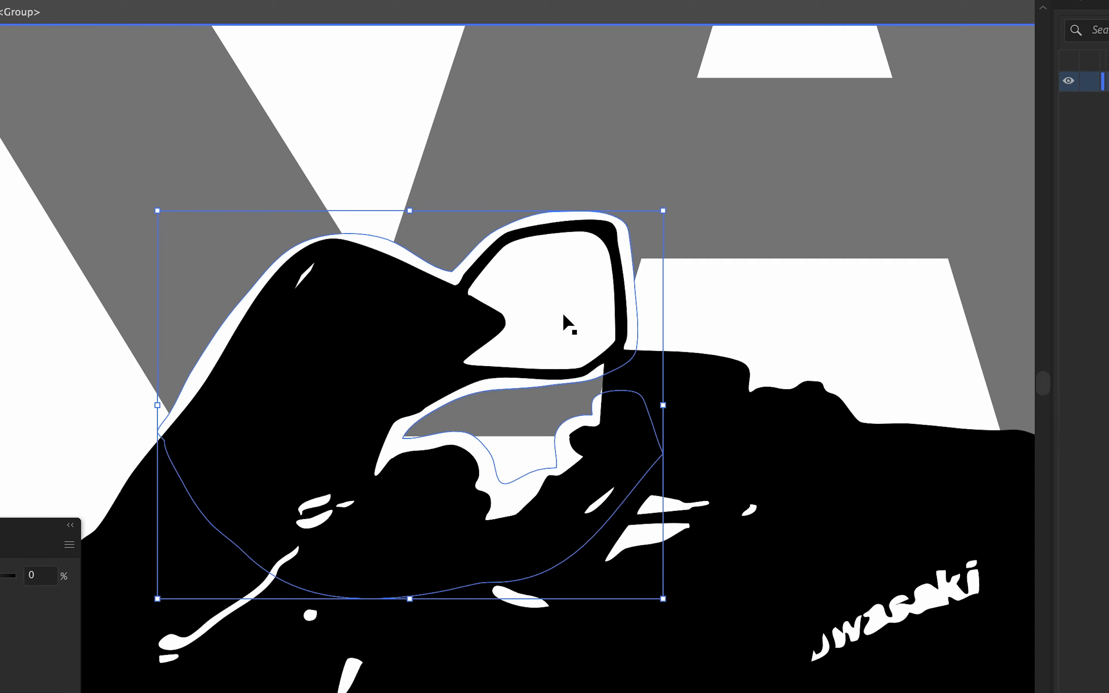
{"action": "left_click", "coordinate": [825, 324]}
Draw a closed freehand shape around the upper part of the front mirror where it overlaps the letter K.
{"action": "scroll", "coordinate": [824, 324], "scroll_direction": "down", "scroll_amount": 5}
{"action": "double_click", "coordinate": [824, 327]}
{"action": "left_click_drag", "start_coordinate": [824, 327], "coordinate": [494, 351]}
{"action": "scroll", "coordinate": [485, 353], "scroll_direction": "down", "scroll_amount": 2}
{"action": "scroll", "coordinate": [417, 350], "scroll_direction": "up", "scroll_amount": 5}
{"action": "double_click", "coordinate": [743, 281]}
{"action": "scroll", "coordinate": [463, 335], "scroll_direction": "up", "scroll_amount": 2}
{"action": "key", "text": "n"}
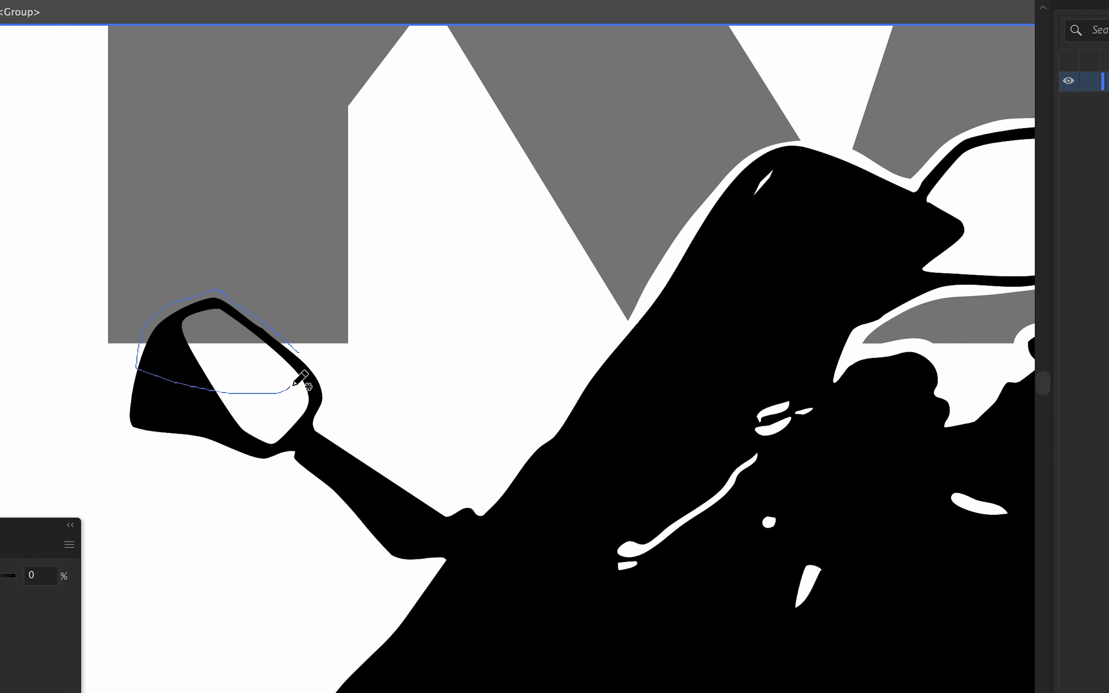
{"action": "left_click_drag", "start_coordinate": [301, 353], "coordinate": [300, 352]}
Fill the front mirror shape with white, send it behind the silhouette and leave the group.
{"action": "left_click", "coordinate": [461, 444]}
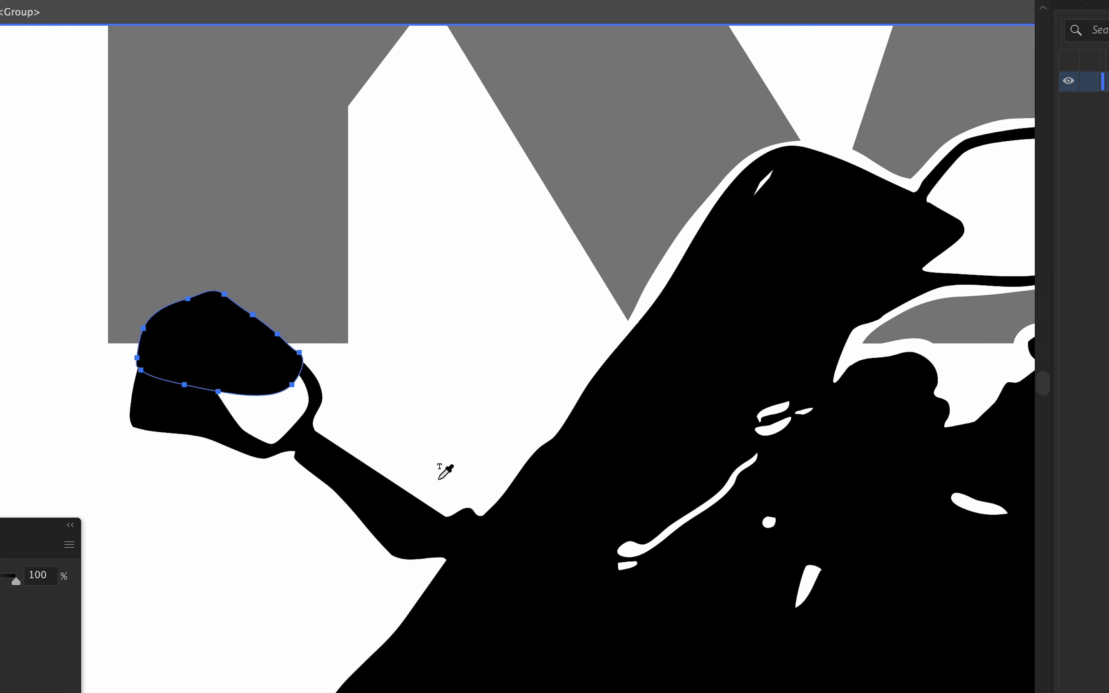
{"action": "left_click", "coordinate": [2, 647]}
{"action": "key", "text": "v"}
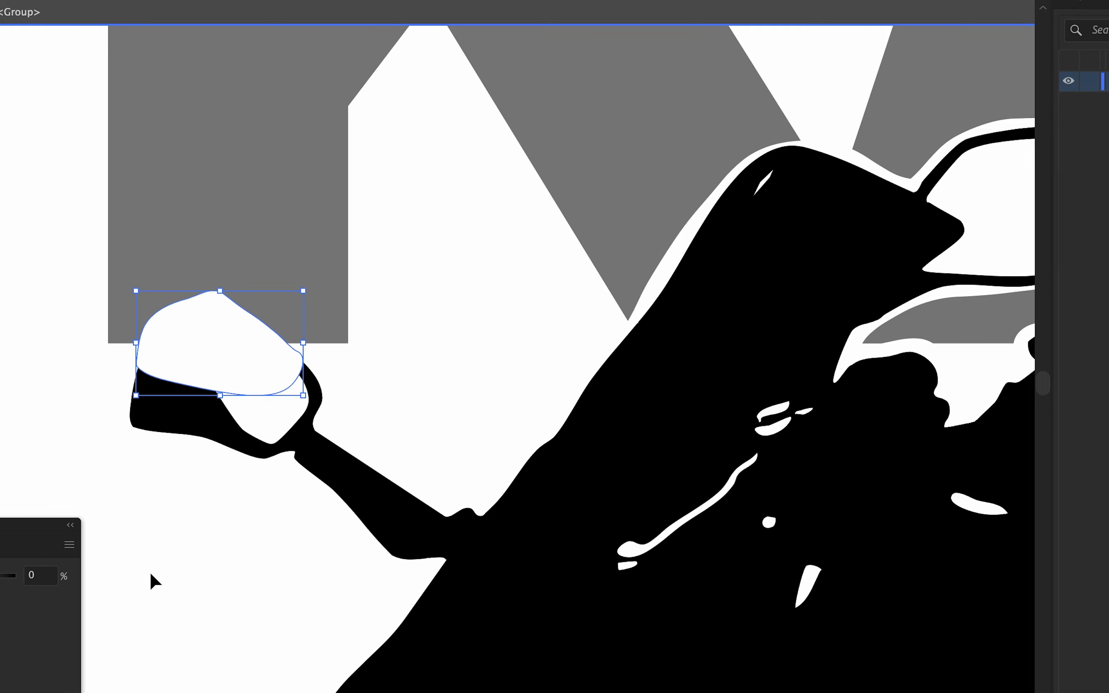
{"action": "key", "text": "ctrl+shift+bracketleft"}
{"action": "key", "text": "Escape"}
{"action": "left_click", "coordinate": [257, 570]}
{"action": "scroll", "coordinate": [256, 570], "scroll_direction": "down", "scroll_amount": 5}
{"action": "scroll", "coordinate": [296, 568], "scroll_direction": "down", "scroll_amount": 6}
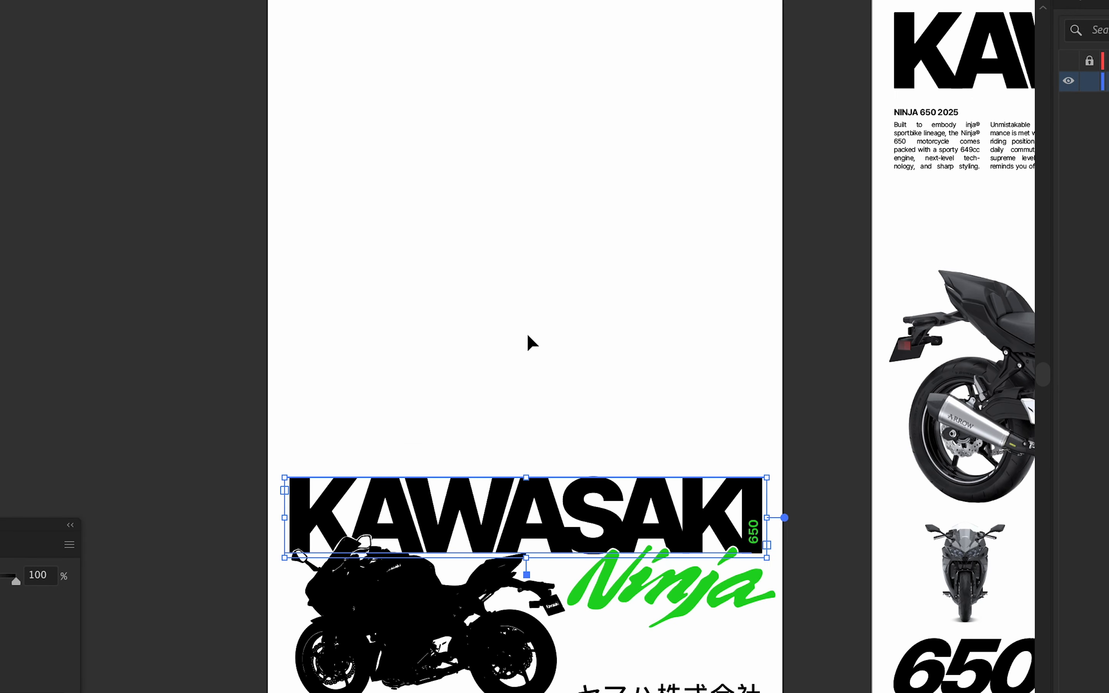
Select the four feature blocks, the NINJA 650 2025 and FEATURING texts and the large motorcycle photo on the neighbouring poster for copying.
{"action": "scroll", "coordinate": [573, 392], "scroll_direction": "right", "scroll_amount": 6}
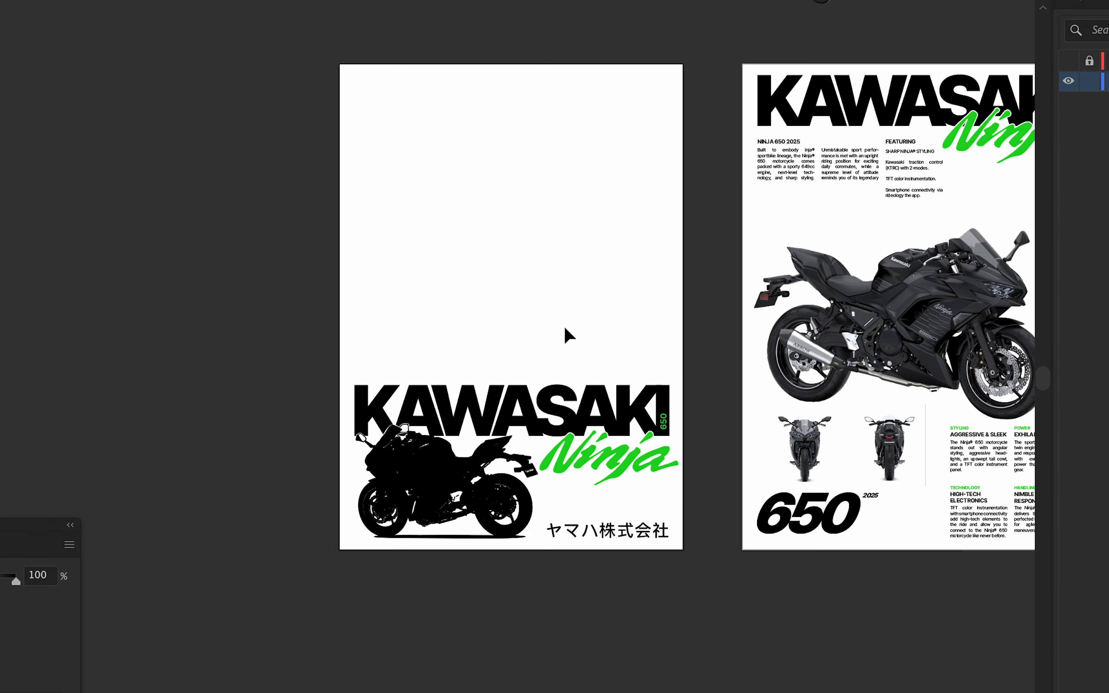
{"action": "scroll", "coordinate": [564, 312], "scroll_direction": "right", "scroll_amount": 3}
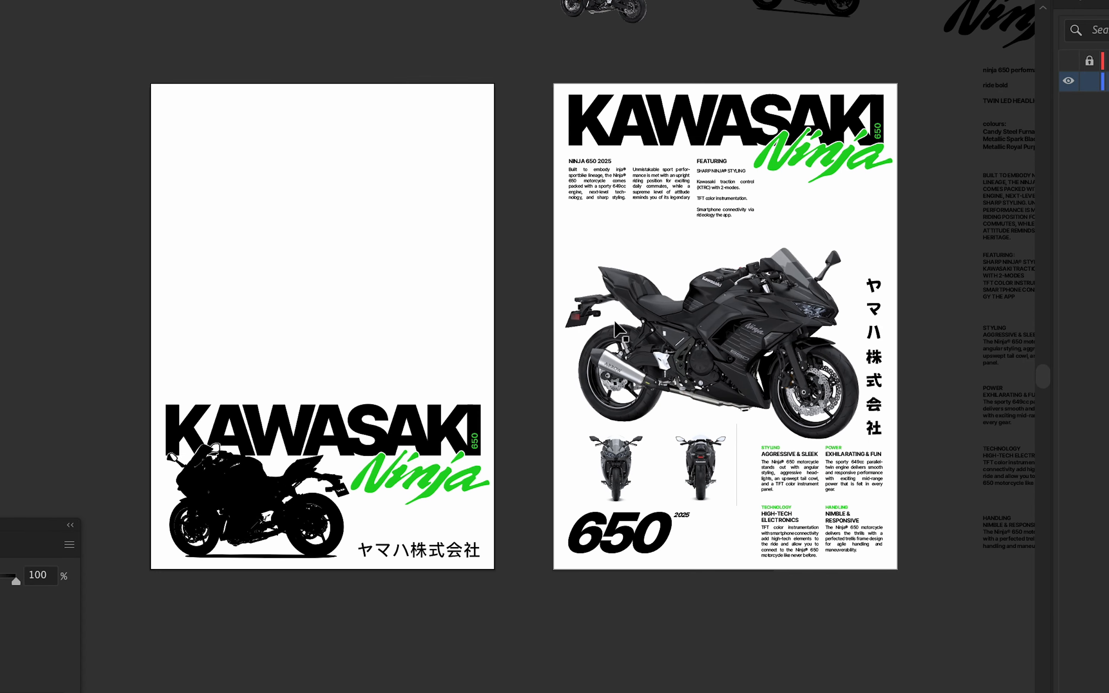
{"action": "scroll", "coordinate": [467, 171], "scroll_direction": "right", "scroll_amount": 10}
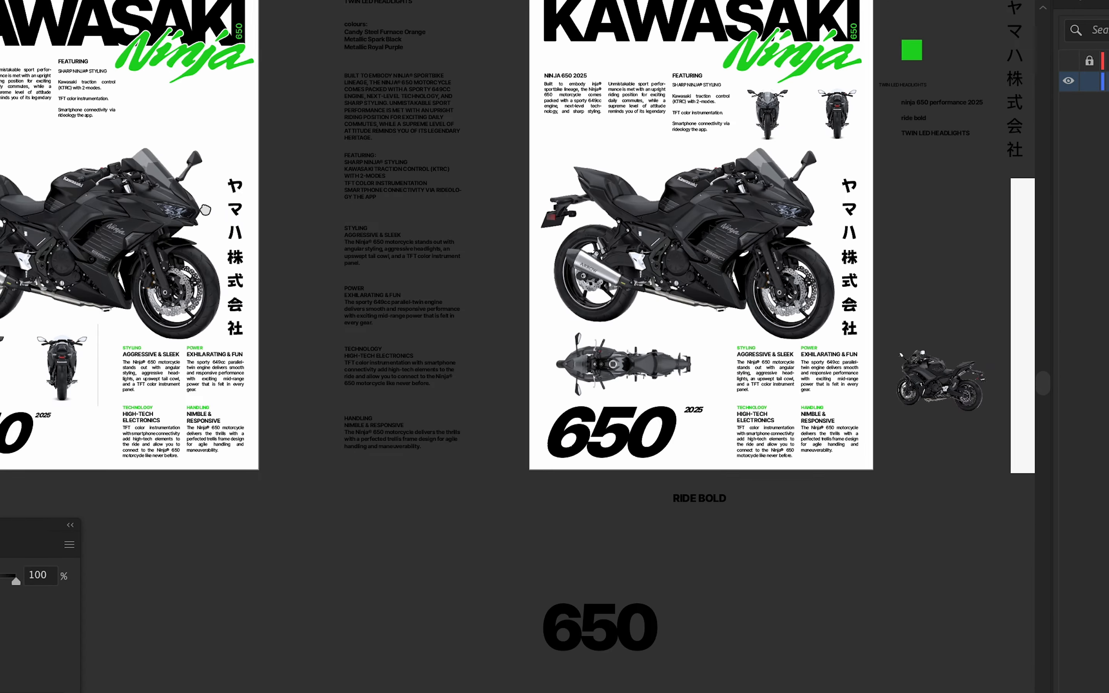
{"action": "scroll", "coordinate": [750, 570], "scroll_direction": "left", "scroll_amount": 10}
{"action": "scroll", "coordinate": [749, 570], "scroll_direction": "up", "scroll_amount": 2}
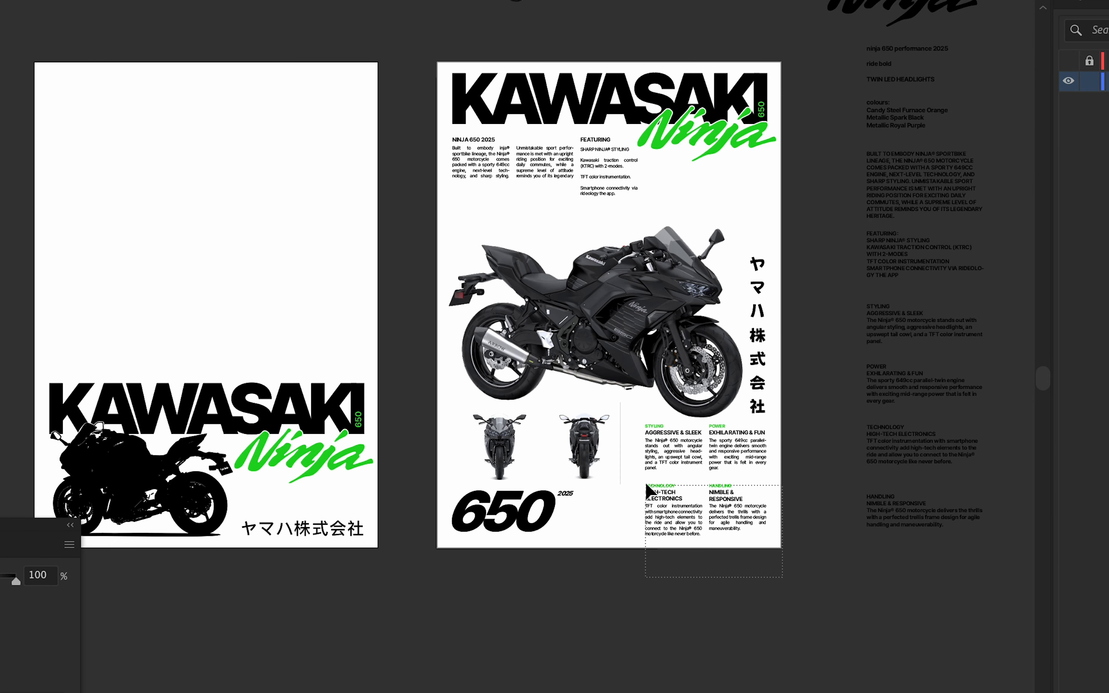
{"action": "left_click_drag", "start_coordinate": [641, 428], "coordinate": [637, 424]}
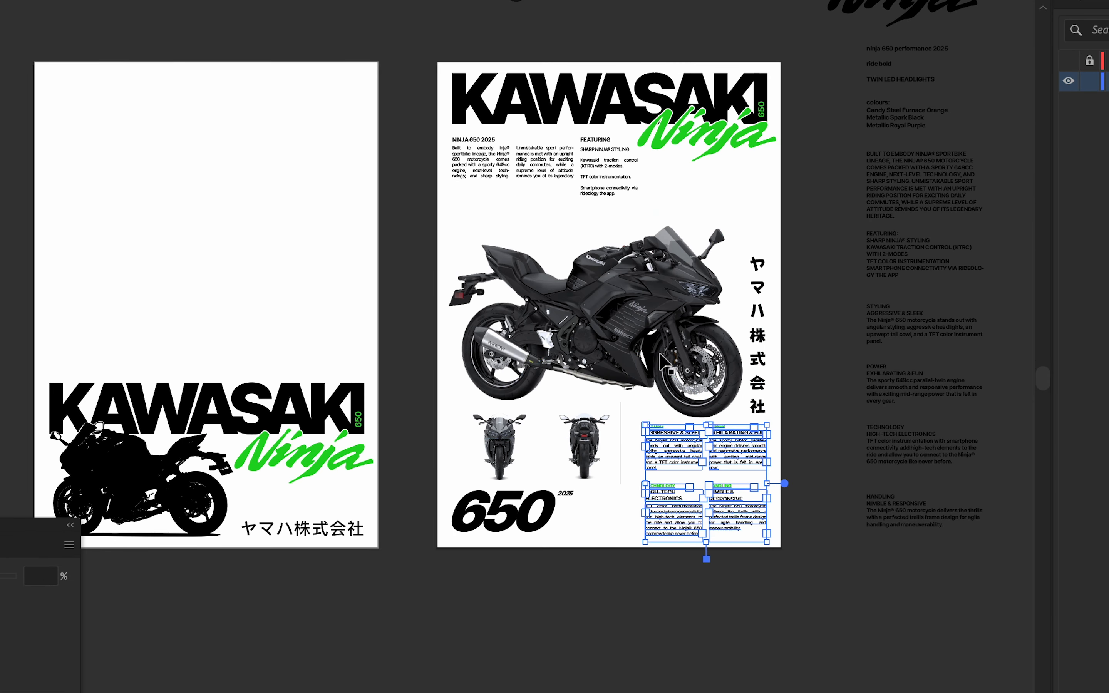
{"action": "left_click", "coordinate": [606, 178], "text": "shift"}
{"action": "left_click", "coordinate": [539, 161], "text": "shift"}
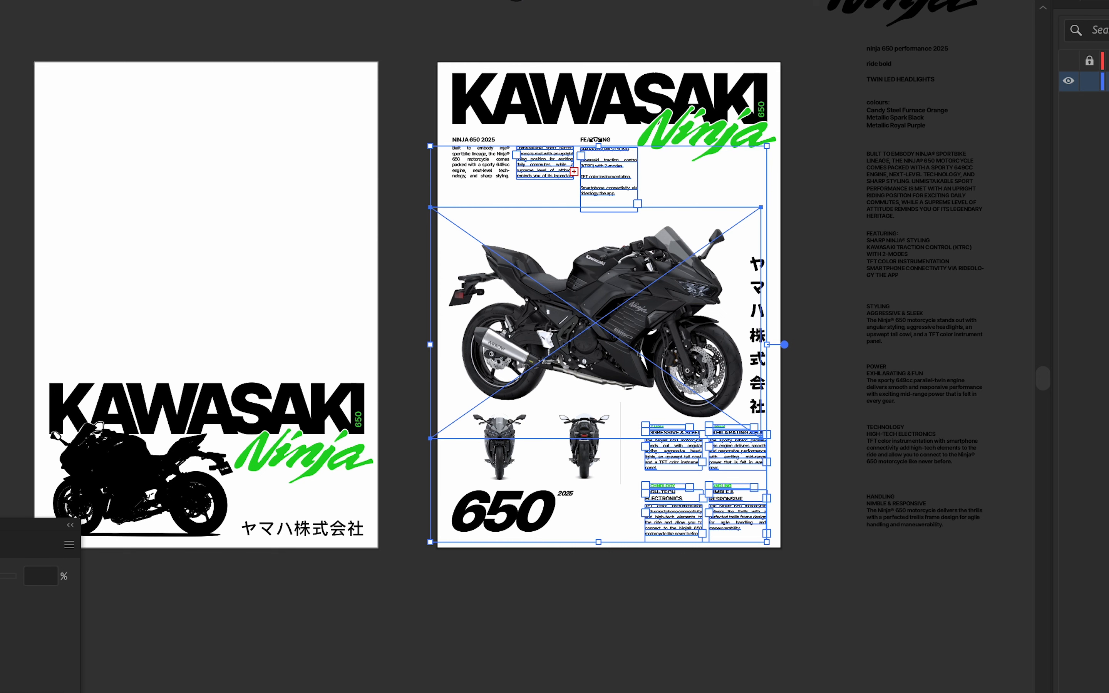
{"action": "left_click_drag", "start_coordinate": [473, 133], "coordinate": [479, 151]}
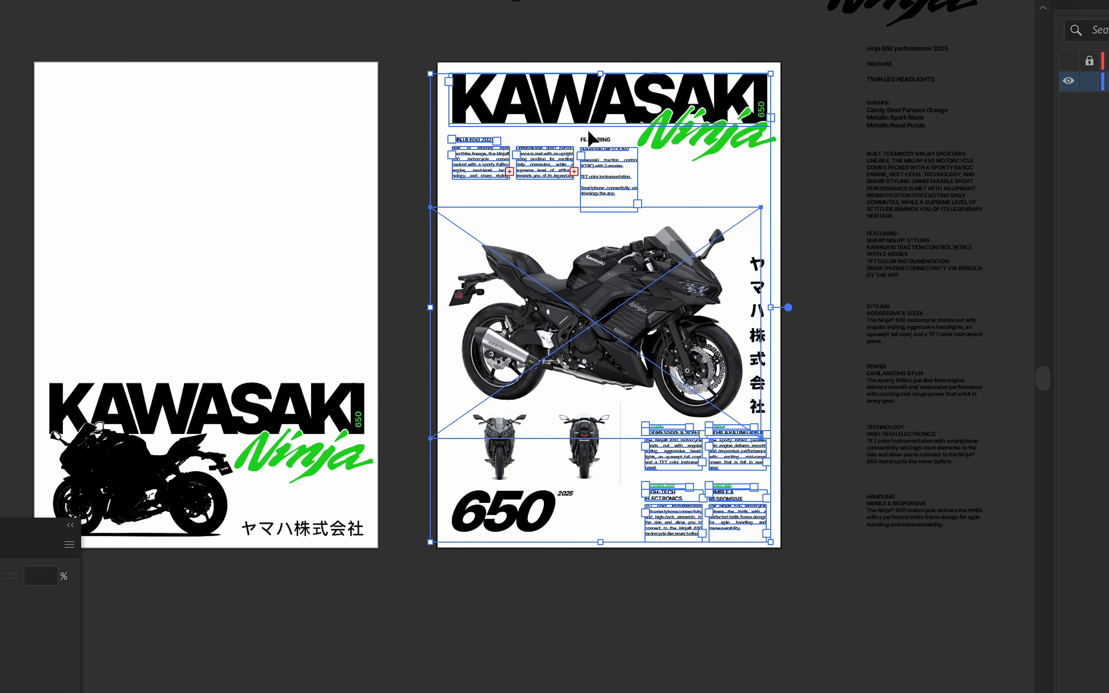
{"action": "left_click_drag", "start_coordinate": [610, 138], "coordinate": [610, 139]}
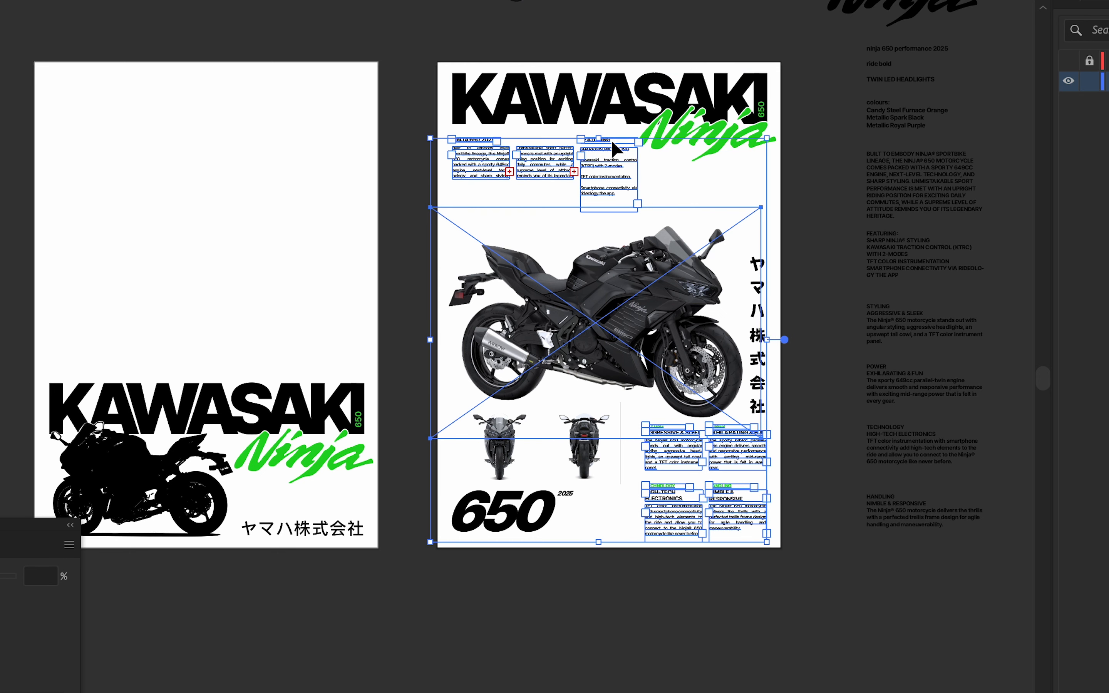
Paste the copied texts and motorcycle photo onto the silhouette poster, placing the four feature blocks just above the KAWASAKI headline.
{"action": "left_click_drag", "start_coordinate": [280, 348], "coordinate": [463, 385]}
{"action": "left_click", "coordinate": [424, 481]}
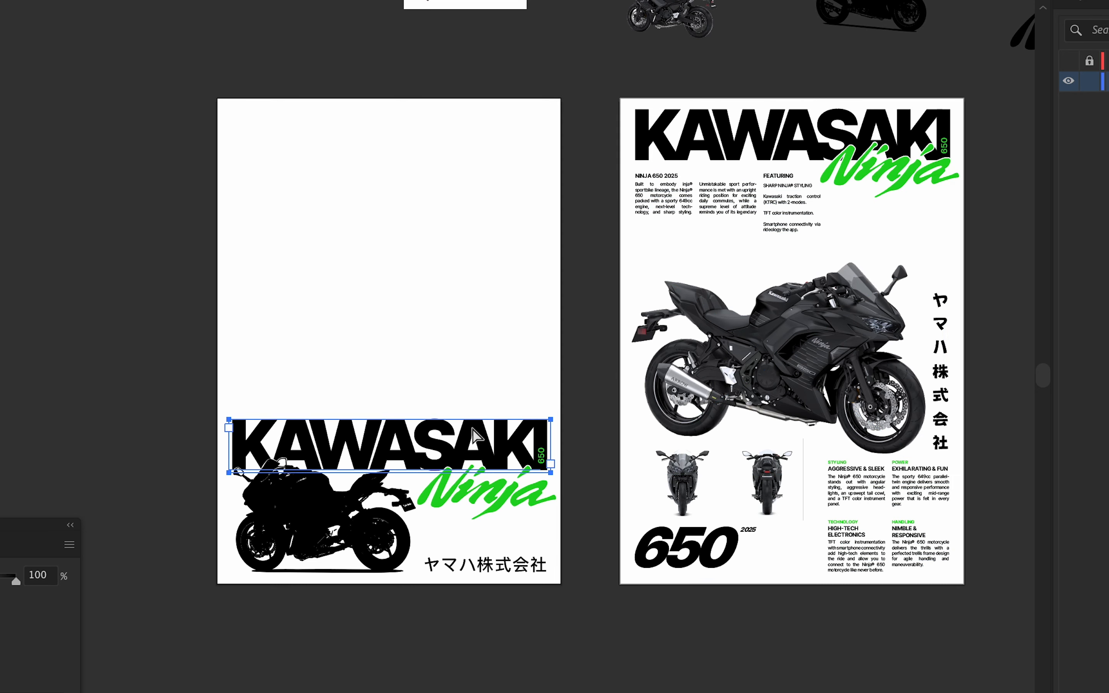
{"action": "key", "text": "ctrl+shift+v"}
{"action": "left_click_drag", "start_coordinate": [531, 389], "coordinate": [524, 334]}
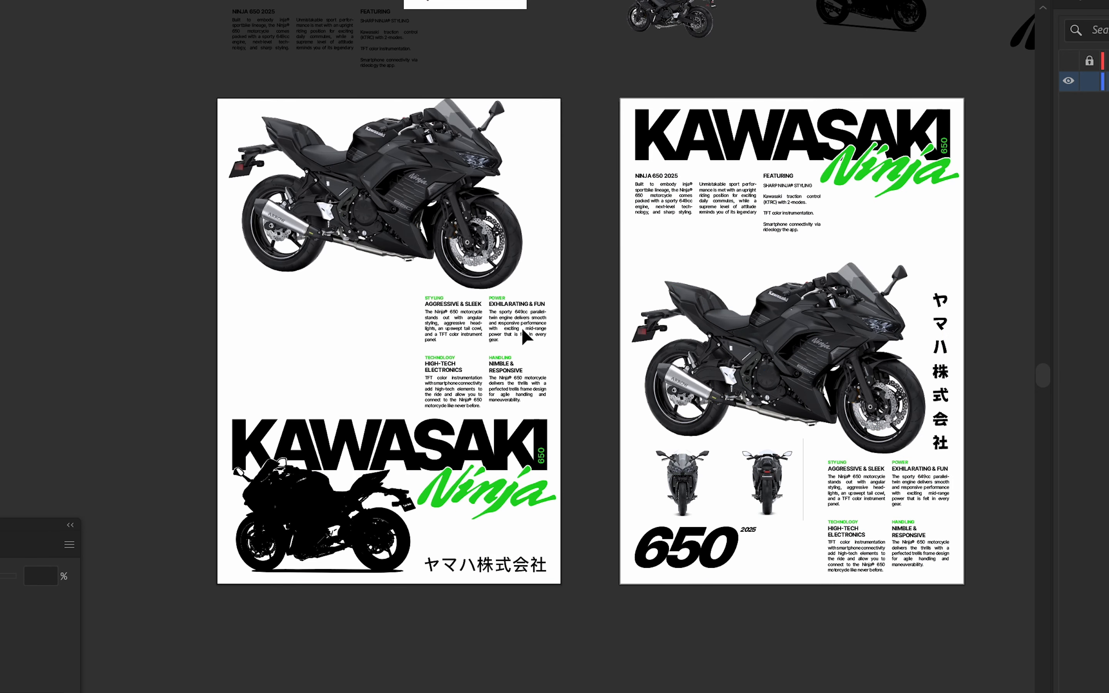
{"action": "scroll", "coordinate": [425, 452], "scroll_direction": "up", "scroll_amount": 5}
{"action": "scroll", "coordinate": [425, 452], "scroll_direction": "left", "scroll_amount": 3}
{"action": "left_click_drag", "start_coordinate": [443, 429], "coordinate": [451, 415]}
{"action": "key", "text": "ctrl+shift+a"}
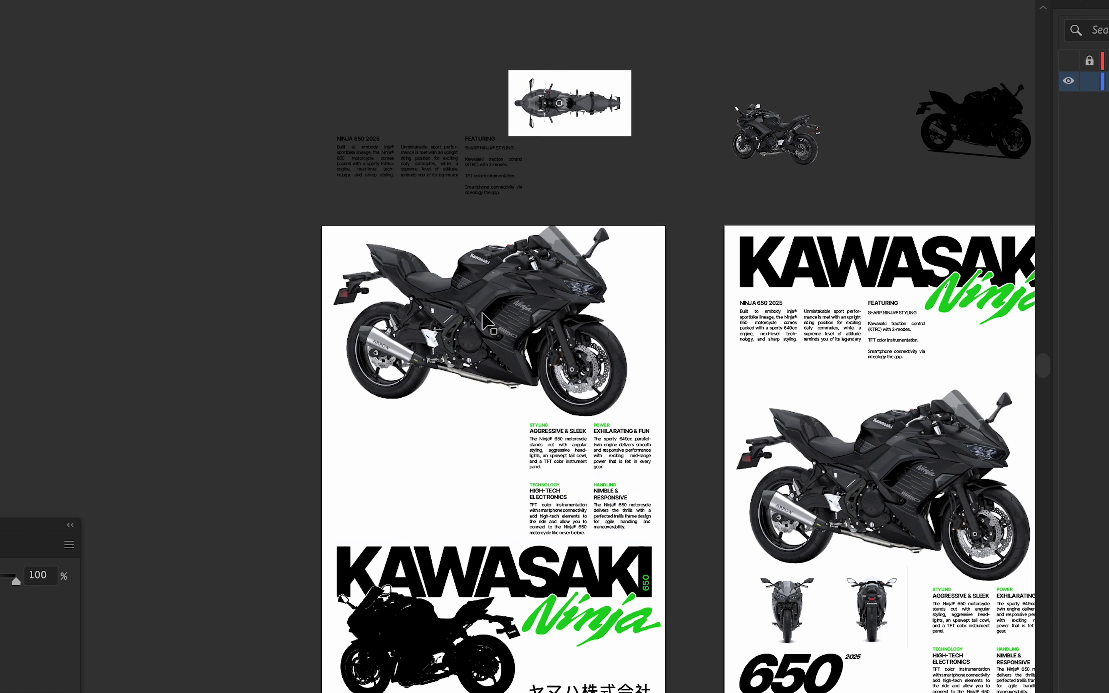
Show the layout grid to check the pasted photo and text blocks against its columns, and hide it again.
{"action": "left_click", "coordinate": [1069, 62]}
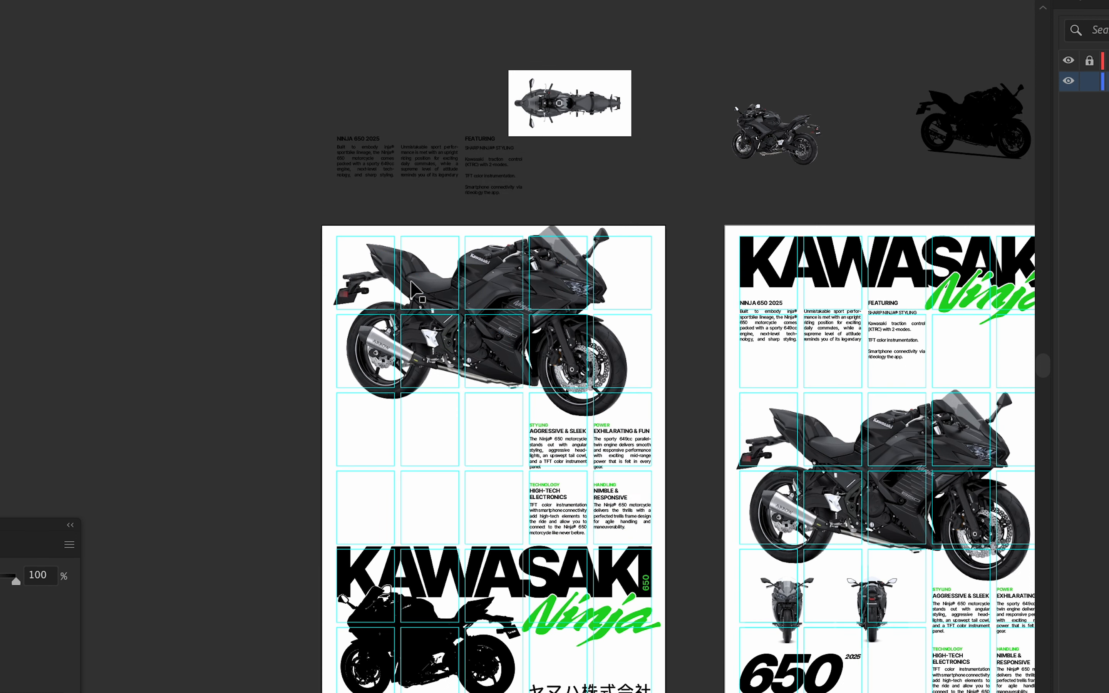
{"action": "scroll", "coordinate": [499, 431], "scroll_direction": "down", "scroll_amount": 5}
{"action": "scroll", "coordinate": [498, 431], "scroll_direction": "right", "scroll_amount": 2}
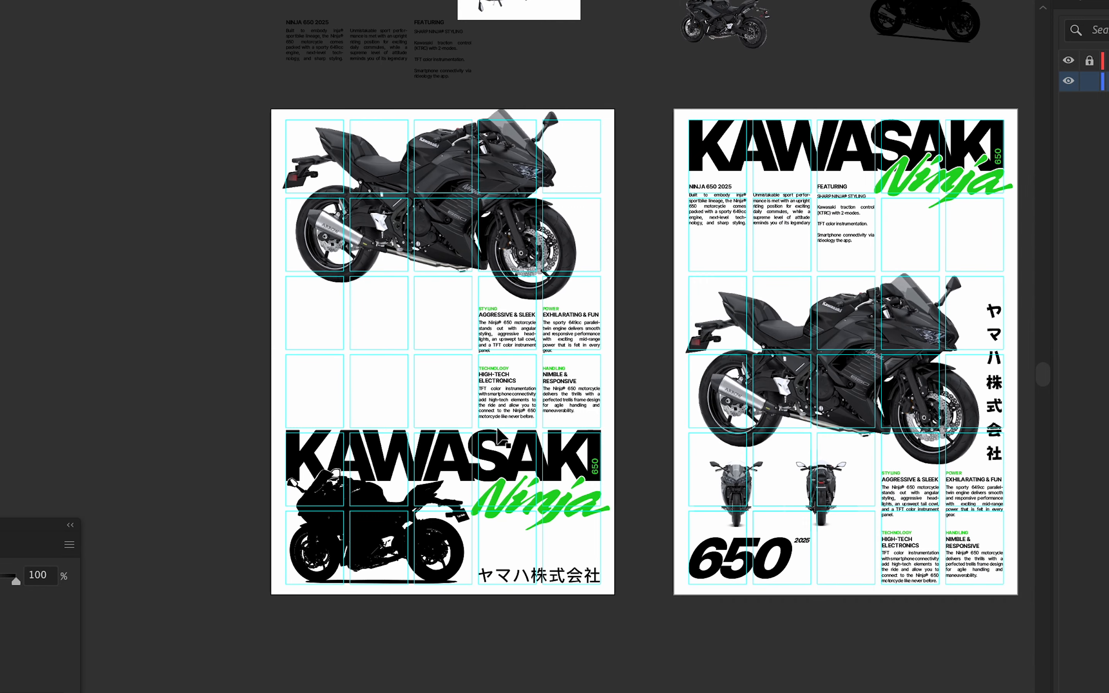
{"action": "left_click", "coordinate": [1068, 60]}
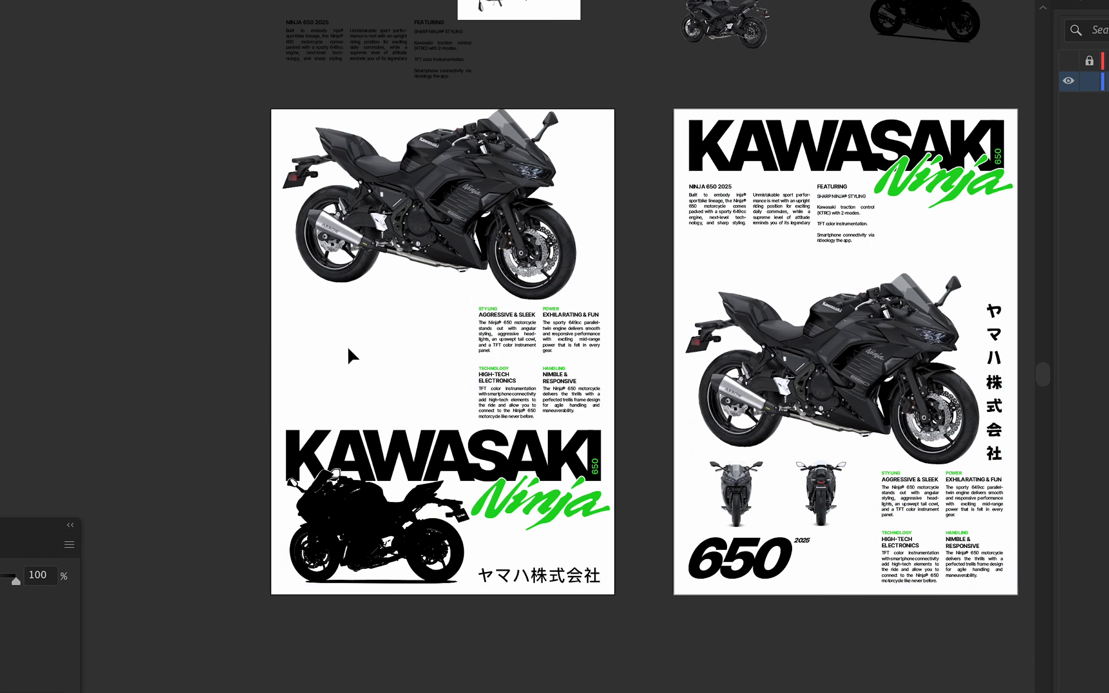
{"action": "scroll", "coordinate": [488, 323], "scroll_direction": "right", "scroll_amount": 10}
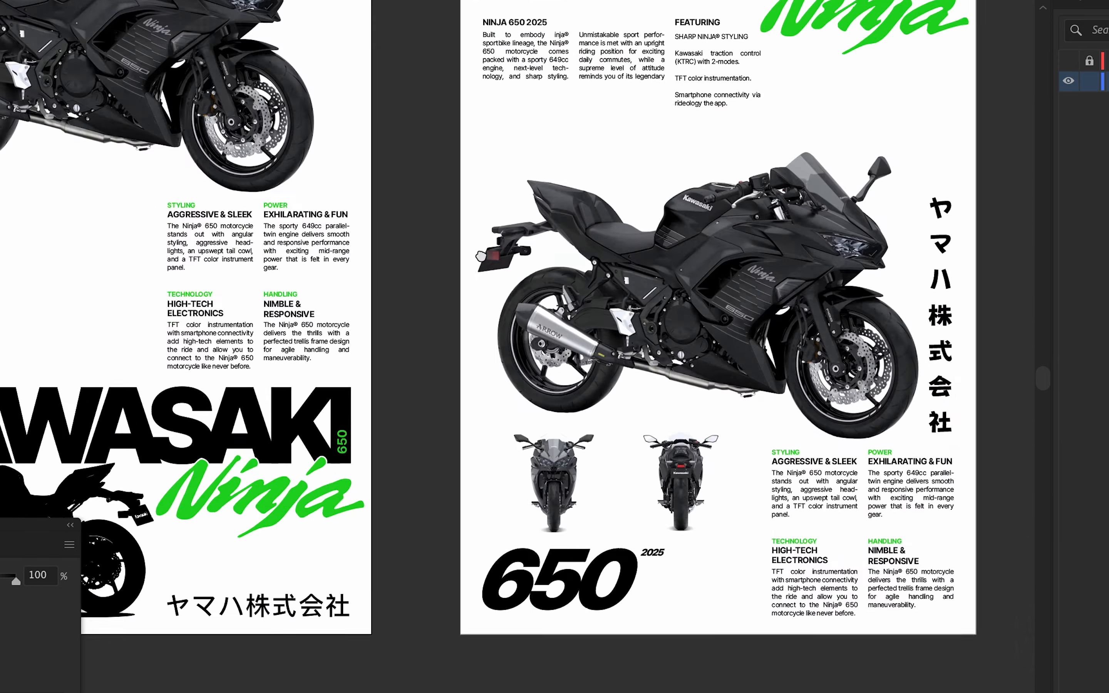
{"action": "scroll", "coordinate": [436, 298], "scroll_direction": "up", "scroll_amount": 4}
{"action": "left_click", "coordinate": [376, 259]}
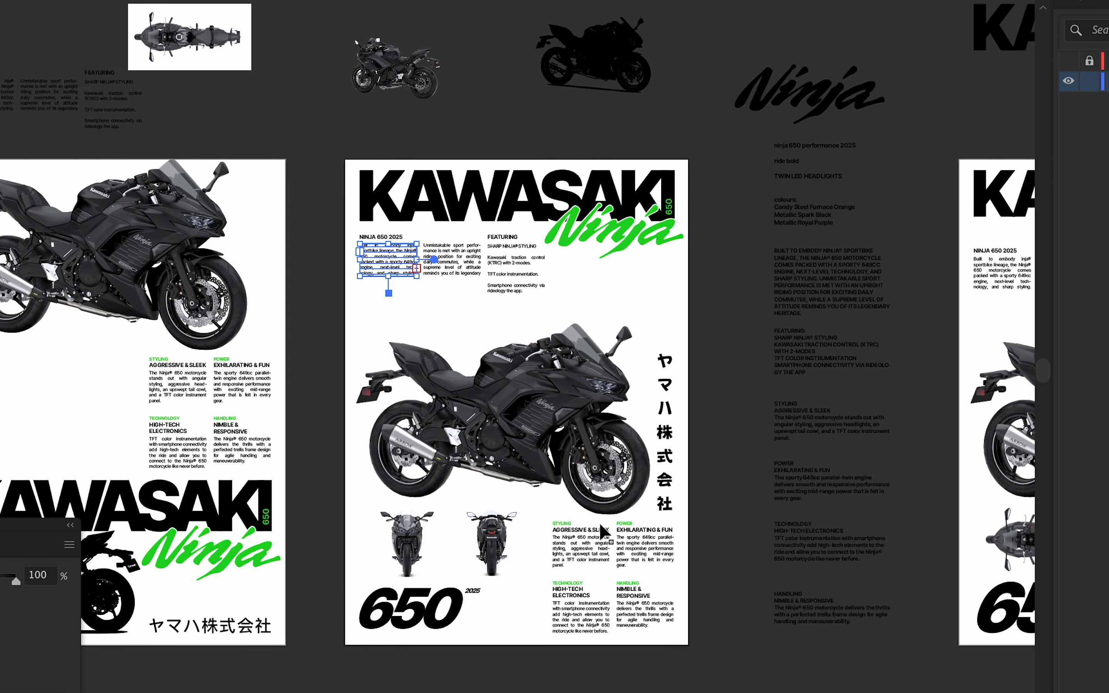
{"action": "scroll", "coordinate": [596, 536], "scroll_direction": "left", "scroll_amount": 4}
{"action": "scroll", "coordinate": [596, 537], "scroll_direction": "down", "scroll_amount": 1}
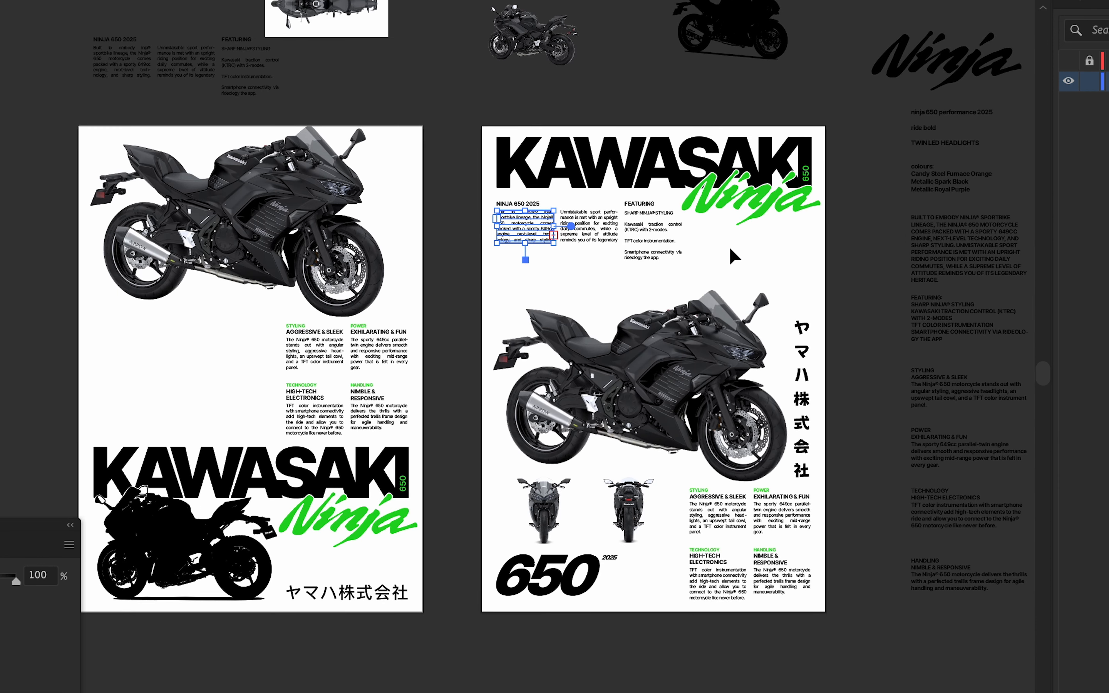
{"action": "left_click_drag", "start_coordinate": [710, 233], "coordinate": [824, 316]}
{"action": "left_click_drag", "start_coordinate": [510, 265], "coordinate": [570, 302]}
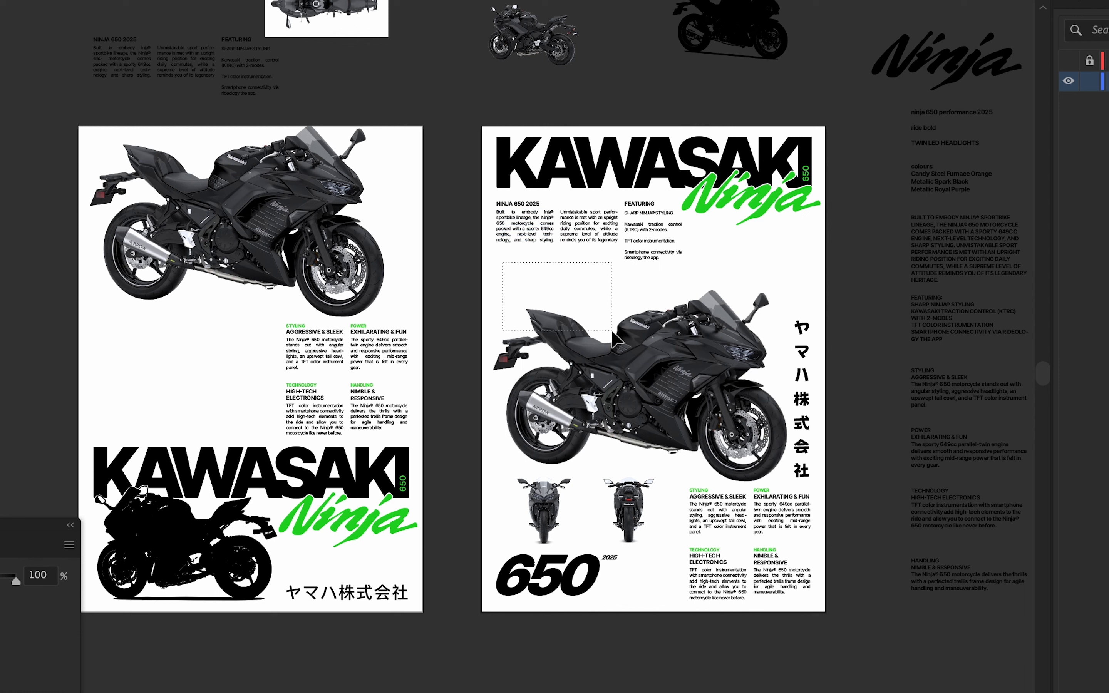
{"action": "left_click_drag", "start_coordinate": [614, 339], "coordinate": [615, 340]}
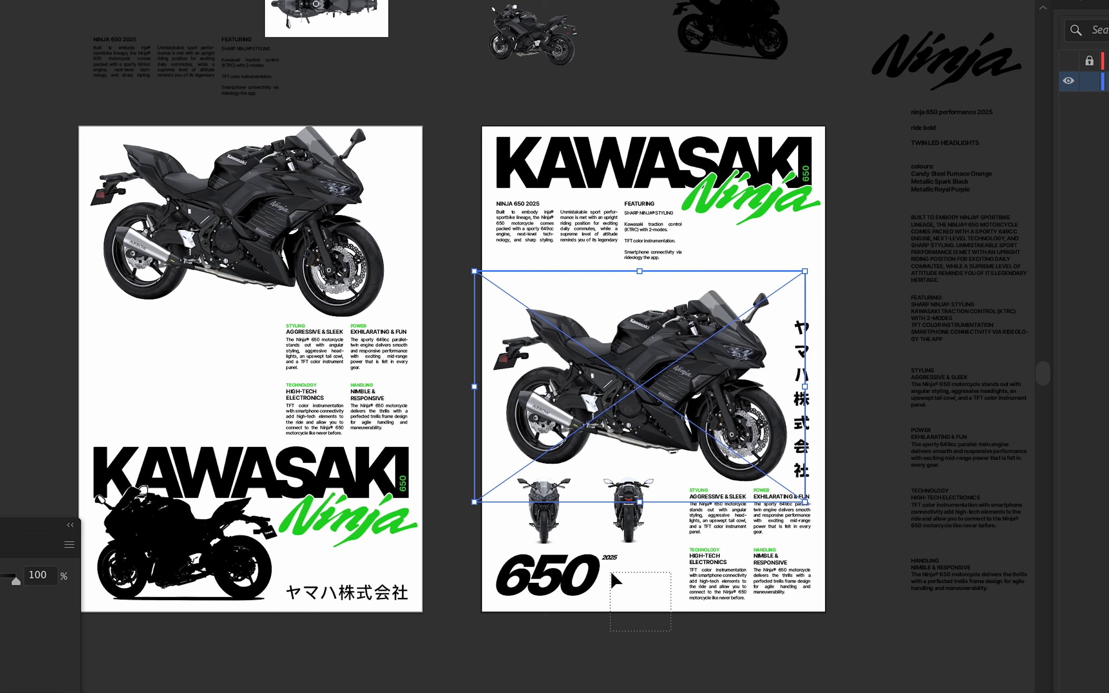
{"action": "left_click_drag", "start_coordinate": [611, 573], "coordinate": [610, 571]}
{"action": "left_click", "coordinate": [847, 571]}
{"action": "left_click_drag", "start_coordinate": [818, 581], "coordinate": [735, 585]}
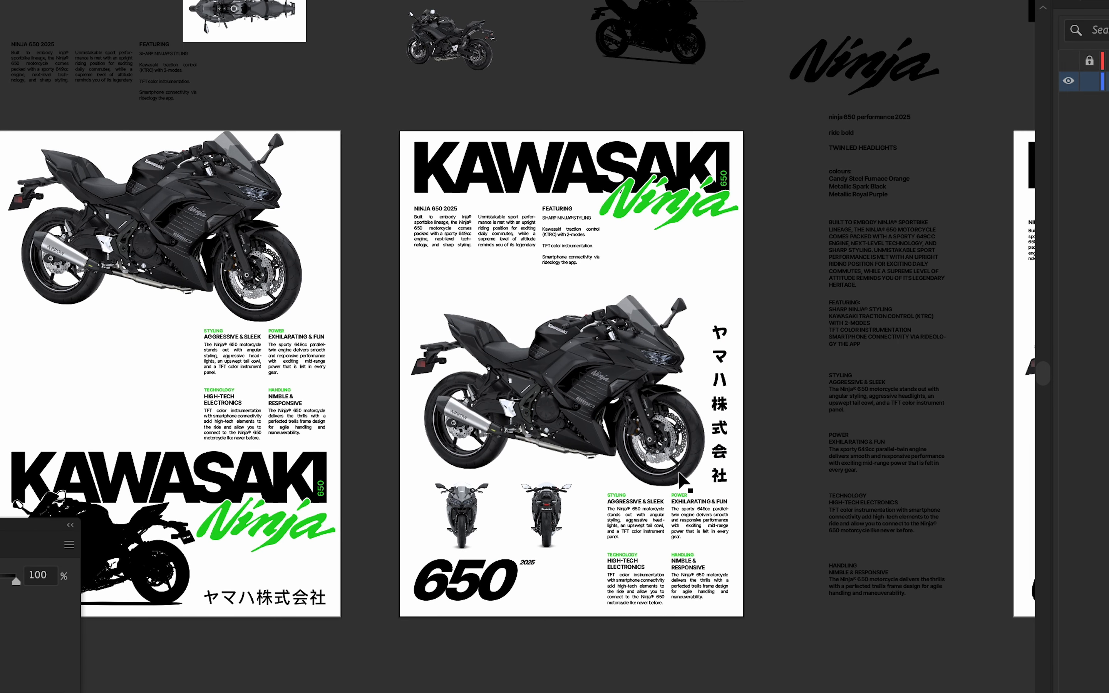
{"action": "left_click_drag", "start_coordinate": [681, 477], "coordinate": [647, 484]}
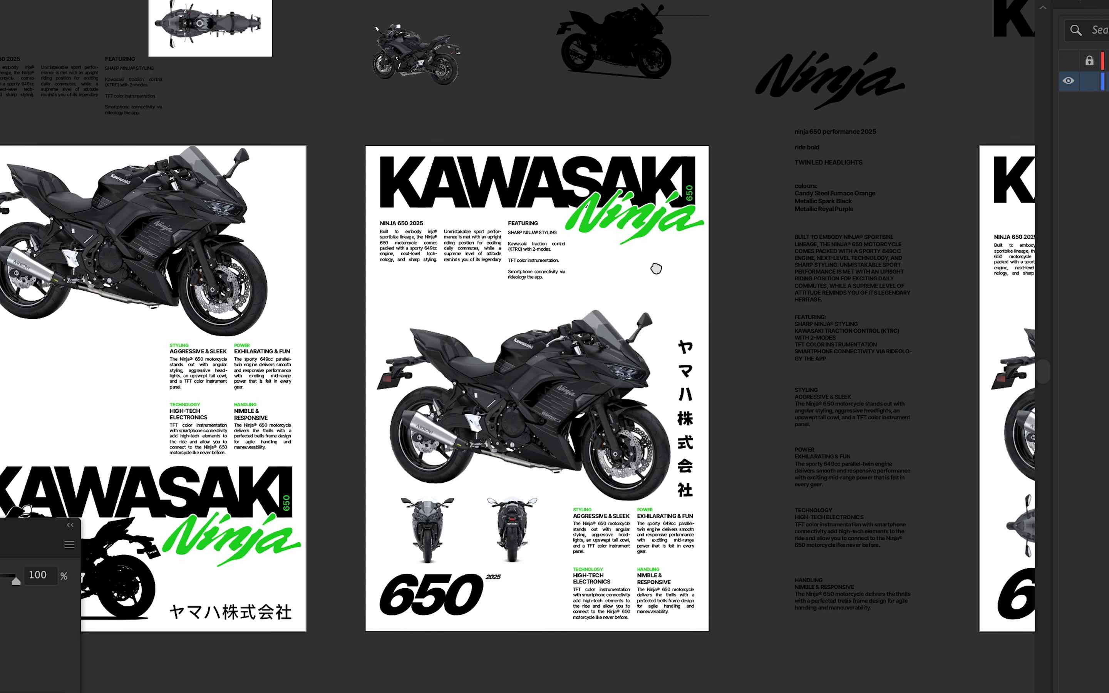
{"action": "scroll", "coordinate": [656, 267], "scroll_direction": "left", "scroll_amount": 2}
{"action": "scroll", "coordinate": [656, 267], "scroll_direction": "down", "scroll_amount": 1}
{"action": "scroll", "coordinate": [752, 268], "scroll_direction": "down", "scroll_amount": 1}
{"action": "scroll", "coordinate": [752, 268], "scroll_direction": "left", "scroll_amount": 1}
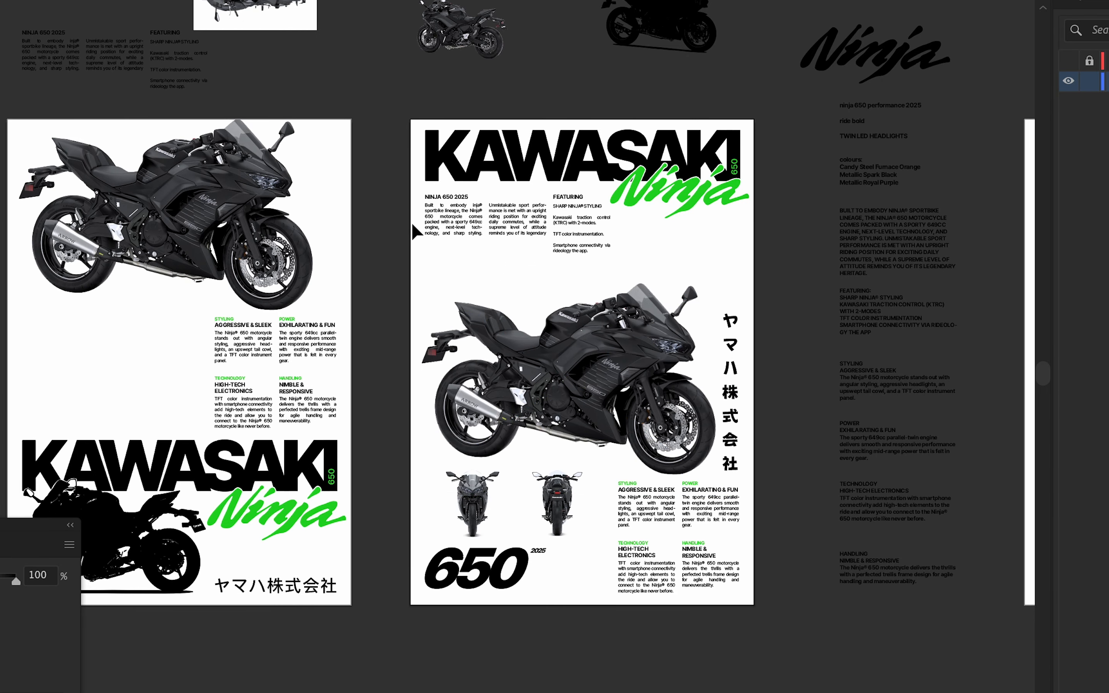
{"action": "left_click", "coordinate": [595, 265]}
{"action": "left_click", "coordinate": [850, 316]}
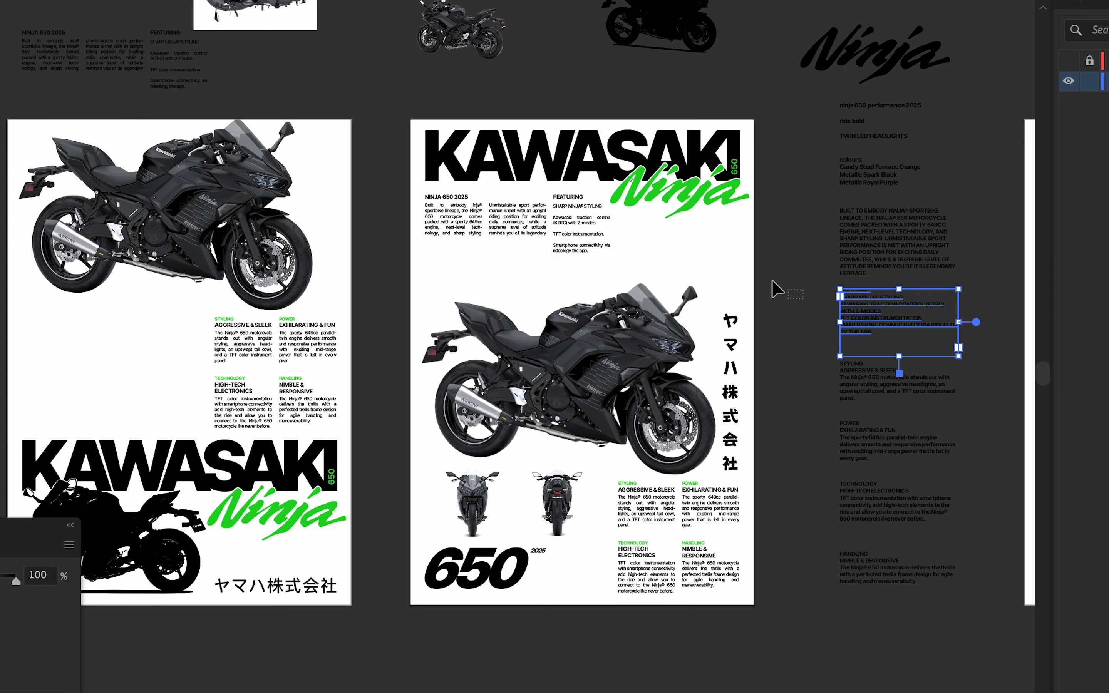
{"action": "left_click_drag", "start_coordinate": [654, 225], "coordinate": [760, 339]}
Move the large motorcycle photo straight up on the poster beside the silhouette version, closer to the introductory texts.
{"action": "scroll", "coordinate": [760, 340], "scroll_direction": "down", "scroll_amount": 2}
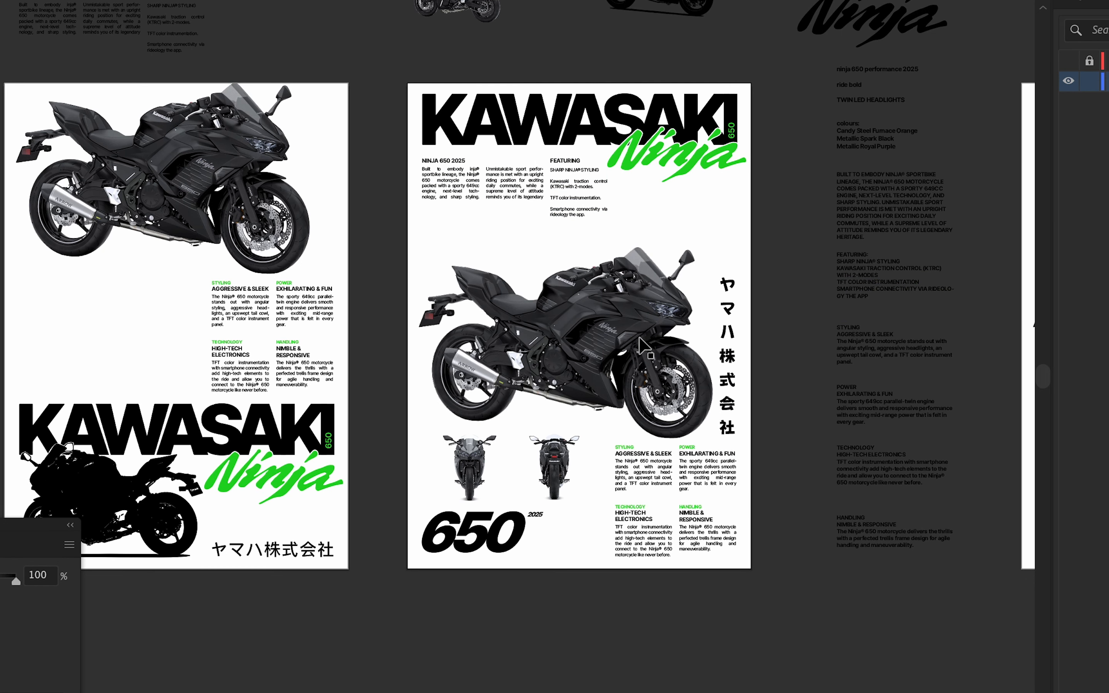
{"action": "left_click_drag", "start_coordinate": [639, 344], "coordinate": [639, 311]}
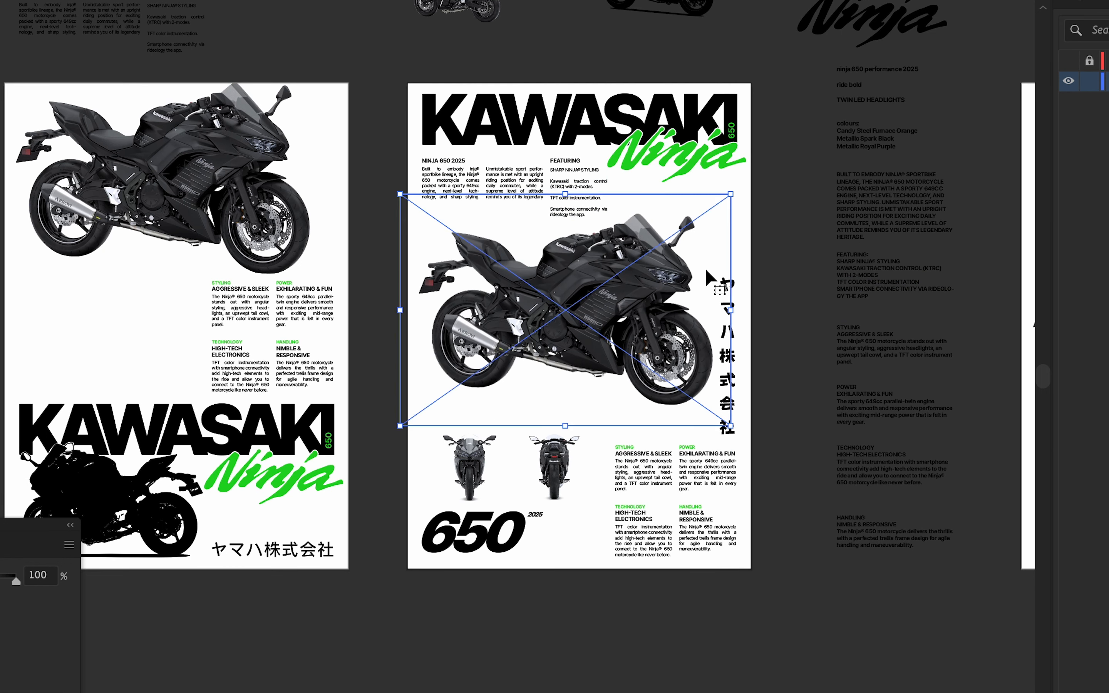
{"action": "left_click", "coordinate": [783, 258]}
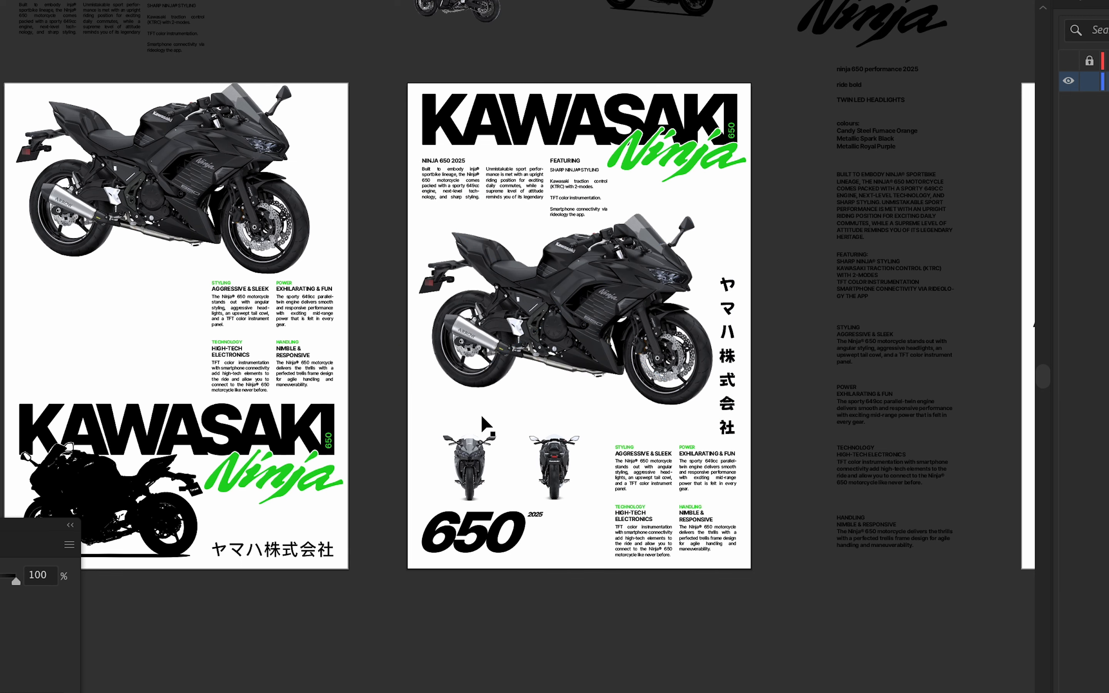
Compare the adjusted poster with the earlier variation, the reference poster and the silhouette version.
{"action": "scroll", "coordinate": [575, 397], "scroll_direction": "right", "scroll_amount": 4}
{"action": "scroll", "coordinate": [574, 396], "scroll_direction": "up", "scroll_amount": 1}
{"action": "scroll", "coordinate": [235, 238], "scroll_direction": "right", "scroll_amount": 20}
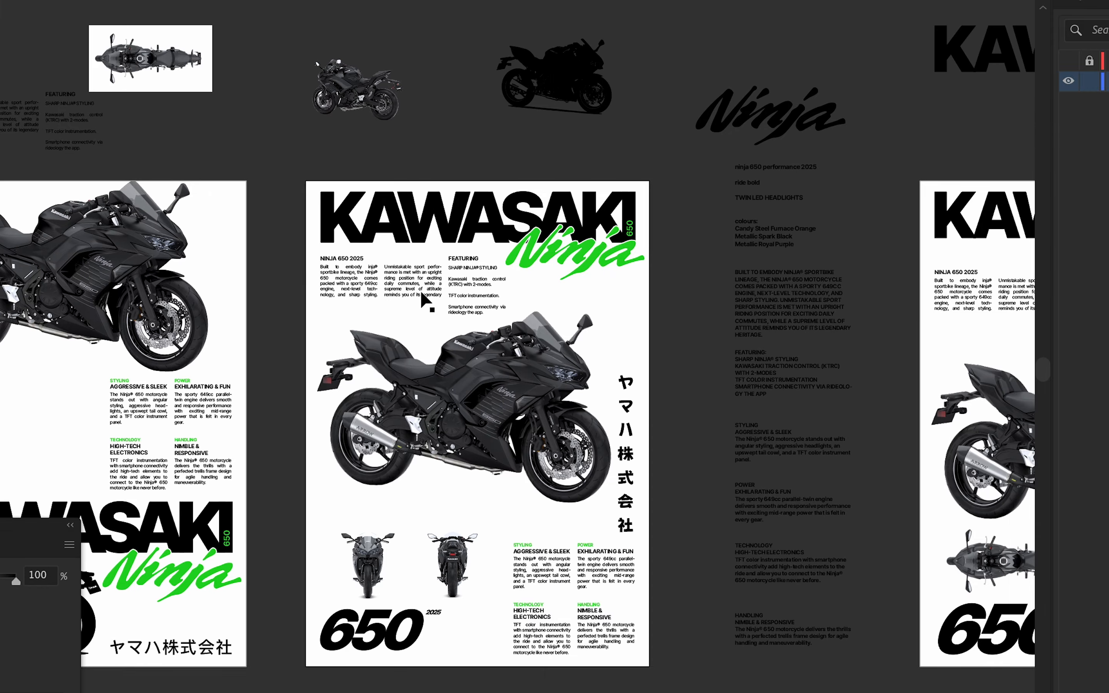
{"action": "scroll", "coordinate": [361, 314], "scroll_direction": "left", "scroll_amount": 20}
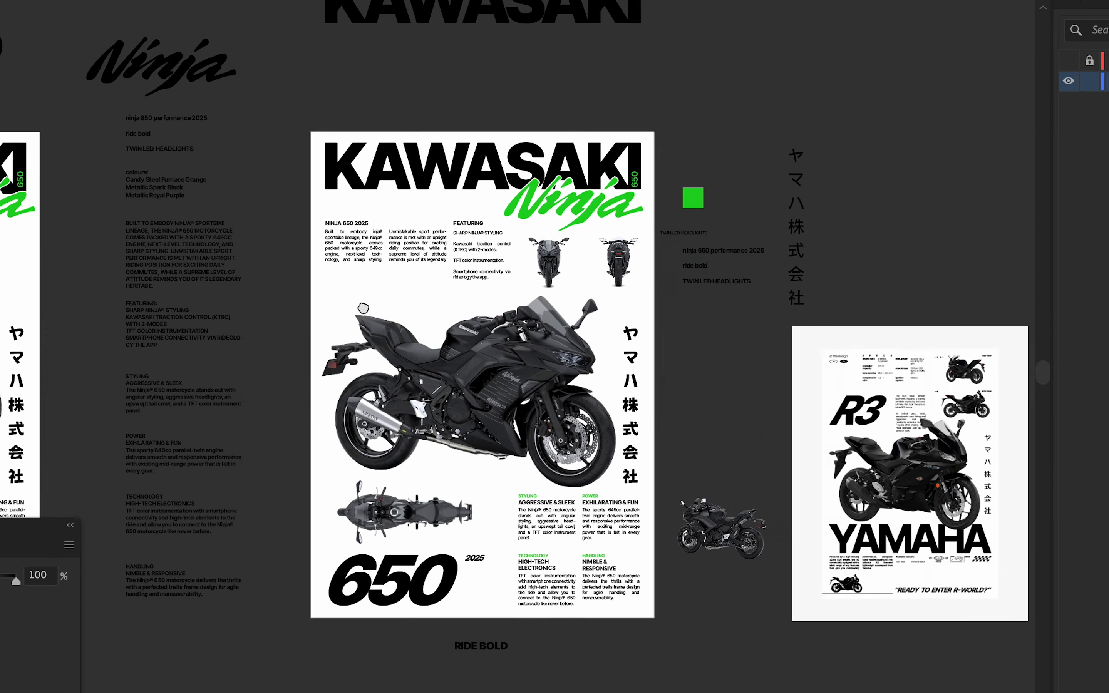
{"action": "scroll", "coordinate": [413, 339], "scroll_direction": "up", "scroll_amount": 2}
{"action": "scroll", "coordinate": [514, 424], "scroll_direction": "down", "scroll_amount": 2}
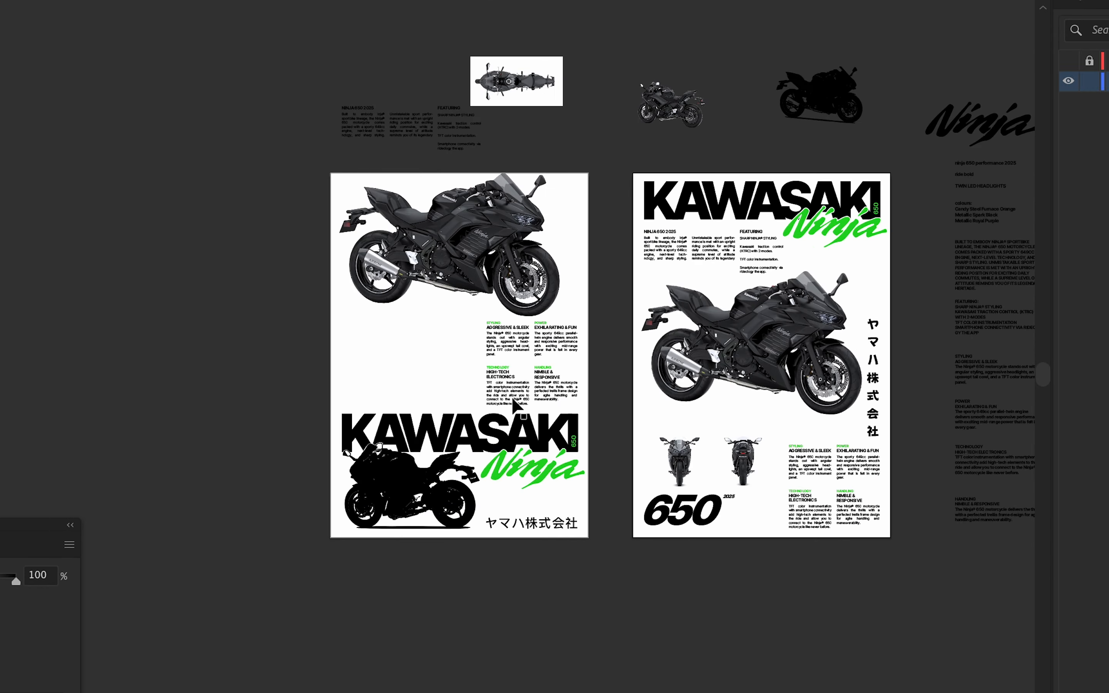
{"action": "scroll", "coordinate": [430, 407], "scroll_direction": "up", "scroll_amount": 2}
{"action": "left_click_drag", "start_coordinate": [523, 195], "coordinate": [410, 308]}
{"action": "key", "text": "ctrl+z"}
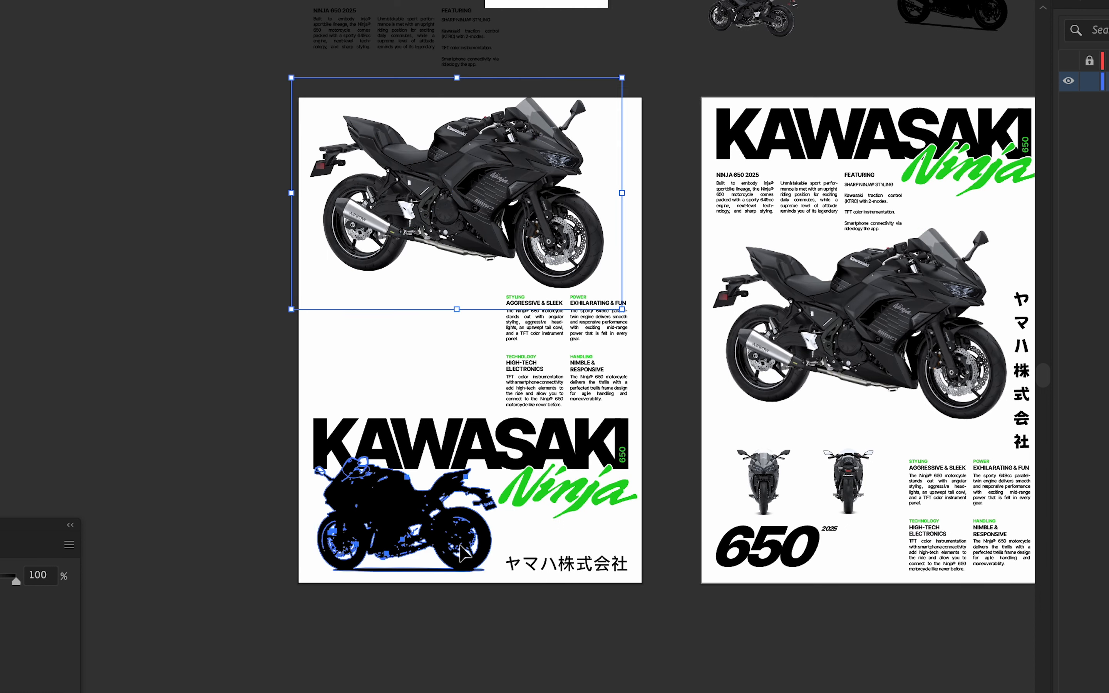
Examine the silhouette, its white borders and the overlapping headline and Ninja lettering up close on the silhouette poster.
{"action": "left_click", "coordinate": [463, 555]}
{"action": "scroll", "coordinate": [463, 554], "scroll_direction": "up", "scroll_amount": 3}
{"action": "left_click_drag", "start_coordinate": [544, 489], "coordinate": [495, 485]}
{"action": "left_click_drag", "start_coordinate": [421, 518], "coordinate": [418, 509]}
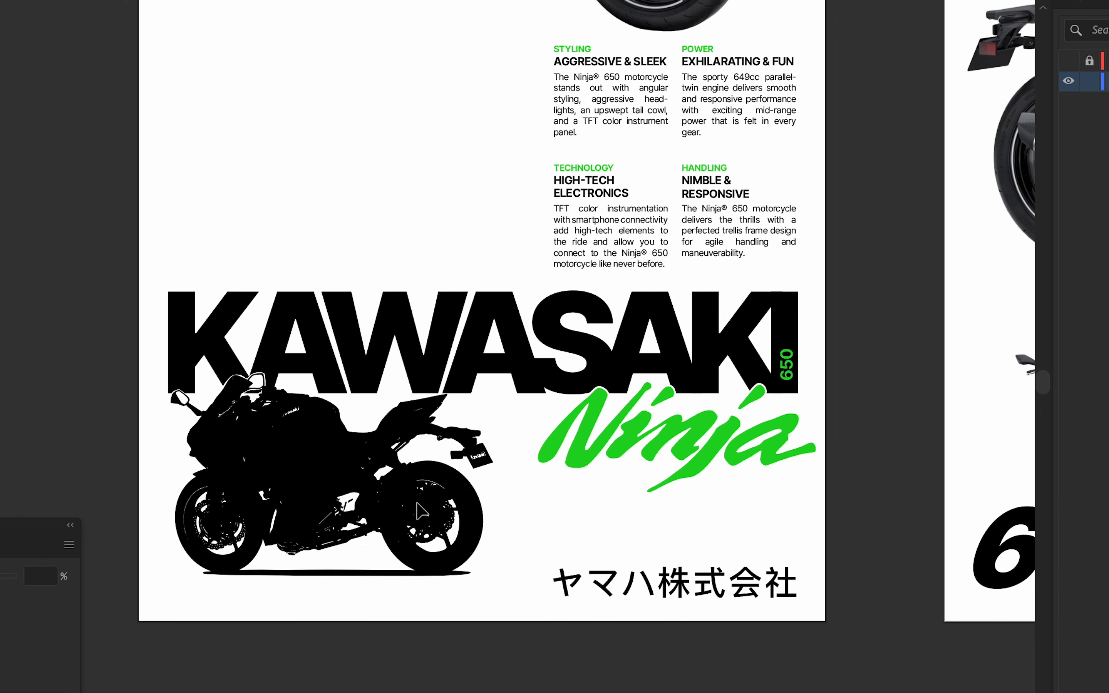
{"action": "scroll", "coordinate": [216, 393], "scroll_direction": "up", "scroll_amount": 4}
{"action": "scroll", "coordinate": [339, 412], "scroll_direction": "down", "scroll_amount": 4}
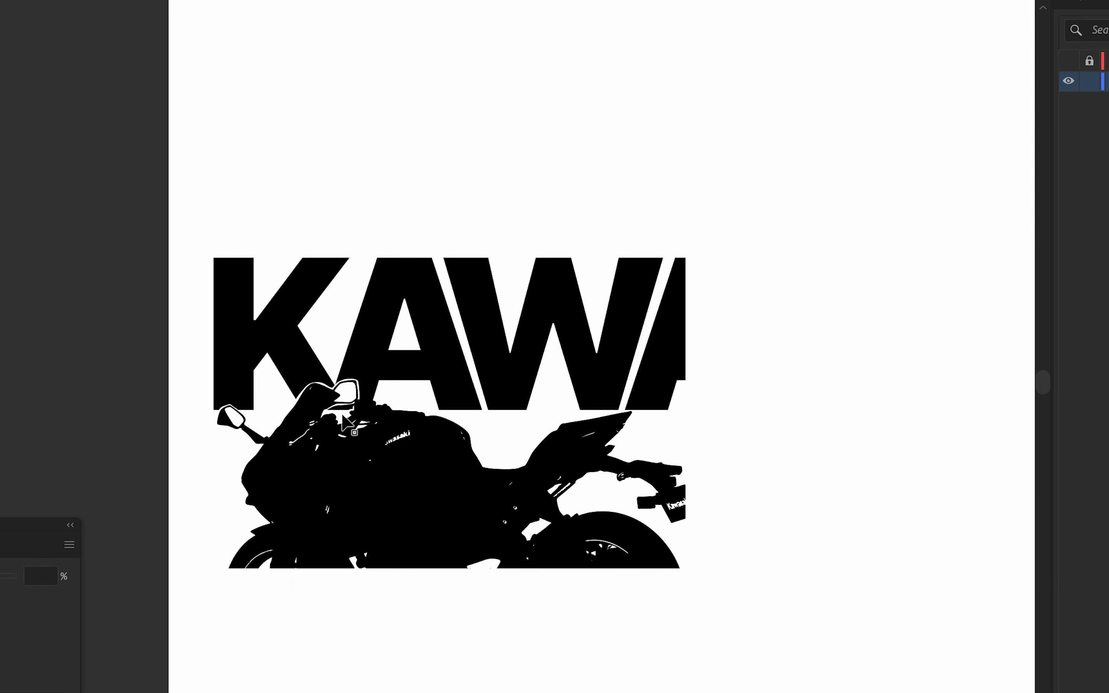
{"action": "left_click_drag", "start_coordinate": [405, 411], "coordinate": [343, 369]}
{"action": "left_click_drag", "start_coordinate": [673, 317], "coordinate": [672, 339]}
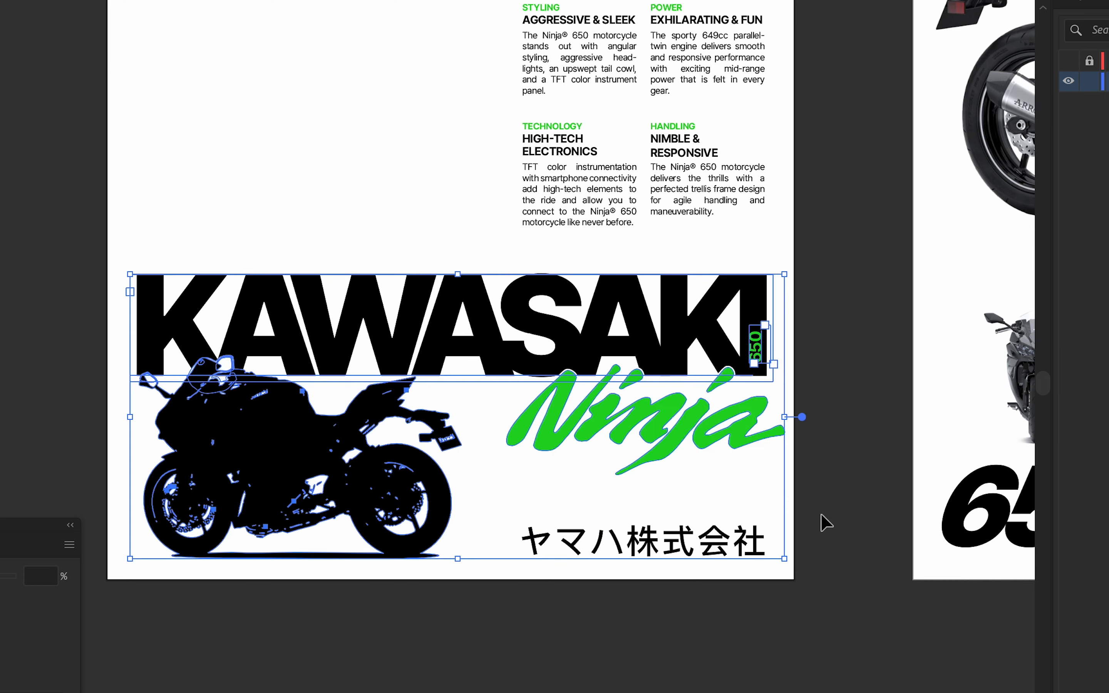
{"action": "left_click", "coordinate": [827, 531]}
{"action": "scroll", "coordinate": [539, 346], "scroll_direction": "down", "scroll_amount": 6}
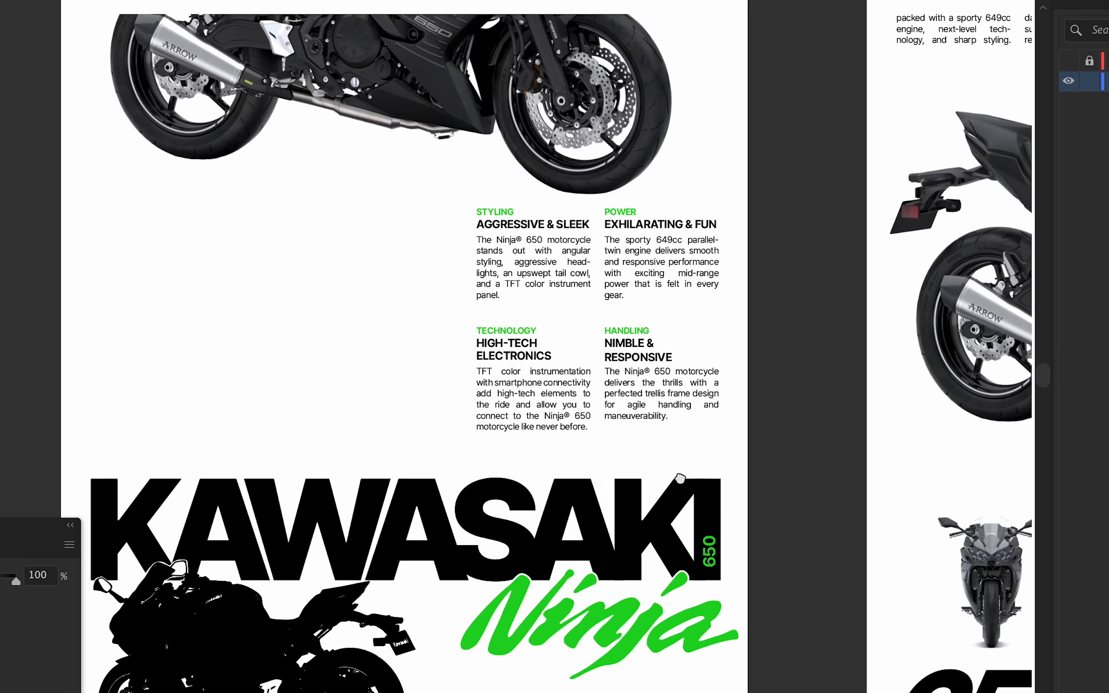
{"action": "scroll", "coordinate": [493, 349], "scroll_direction": "down", "scroll_amount": 3}
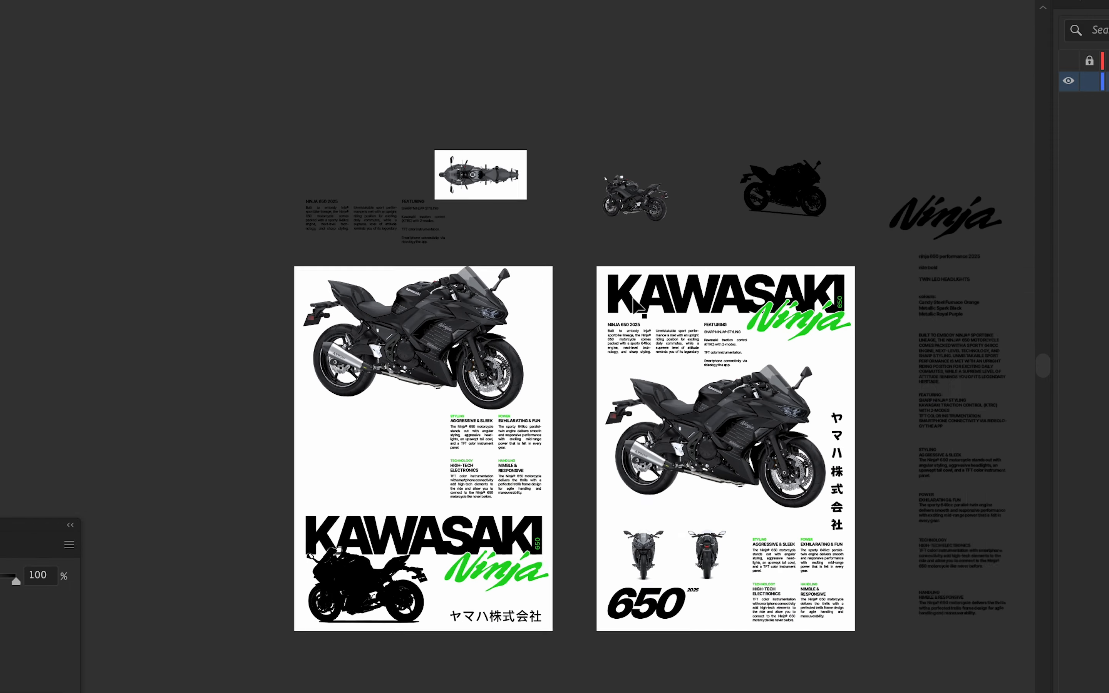
Move the four feature text blocks off the silhouette poster onto the canvas beside it, leaving the motorcycle photo in place.
{"action": "scroll", "coordinate": [516, 325], "scroll_direction": "down", "scroll_amount": 2}
{"action": "scroll", "coordinate": [516, 325], "scroll_direction": "right", "scroll_amount": 2}
{"action": "scroll", "coordinate": [354, 337], "scroll_direction": "left", "scroll_amount": 4}
{"action": "scroll", "coordinate": [385, 349], "scroll_direction": "up", "scroll_amount": 4}
{"action": "scroll", "coordinate": [415, 341], "scroll_direction": "left", "scroll_amount": 3}
{"action": "scroll", "coordinate": [426, 327], "scroll_direction": "down", "scroll_amount": 1}
{"action": "left_click_drag", "start_coordinate": [393, 279], "coordinate": [467, 296]}
{"action": "key", "text": "super+z"}
{"action": "left_click_drag", "start_coordinate": [669, 430], "coordinate": [413, 258]}
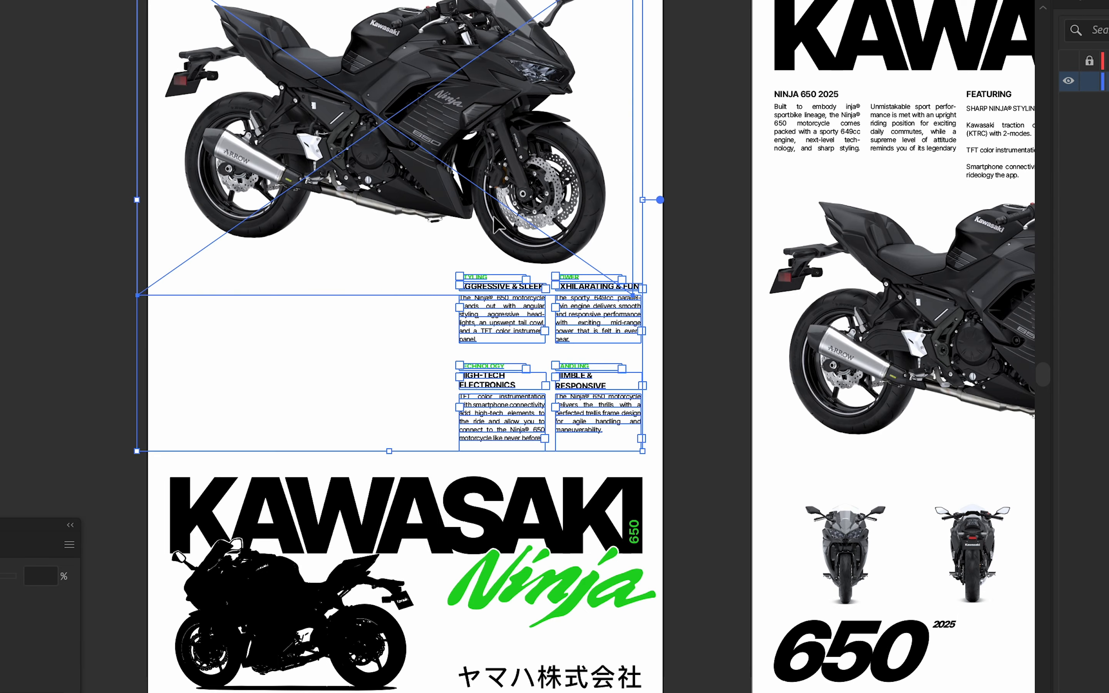
{"action": "left_click", "coordinate": [551, 255], "text": "shift"}
{"action": "left_click_drag", "start_coordinate": [589, 319], "coordinate": [33, 268]}
Move the large motorcycle photo slightly down on the silhouette poster and scale it down proportionally to make room beside it.
{"action": "scroll", "coordinate": [428, 210], "scroll_direction": "up", "scroll_amount": 2}
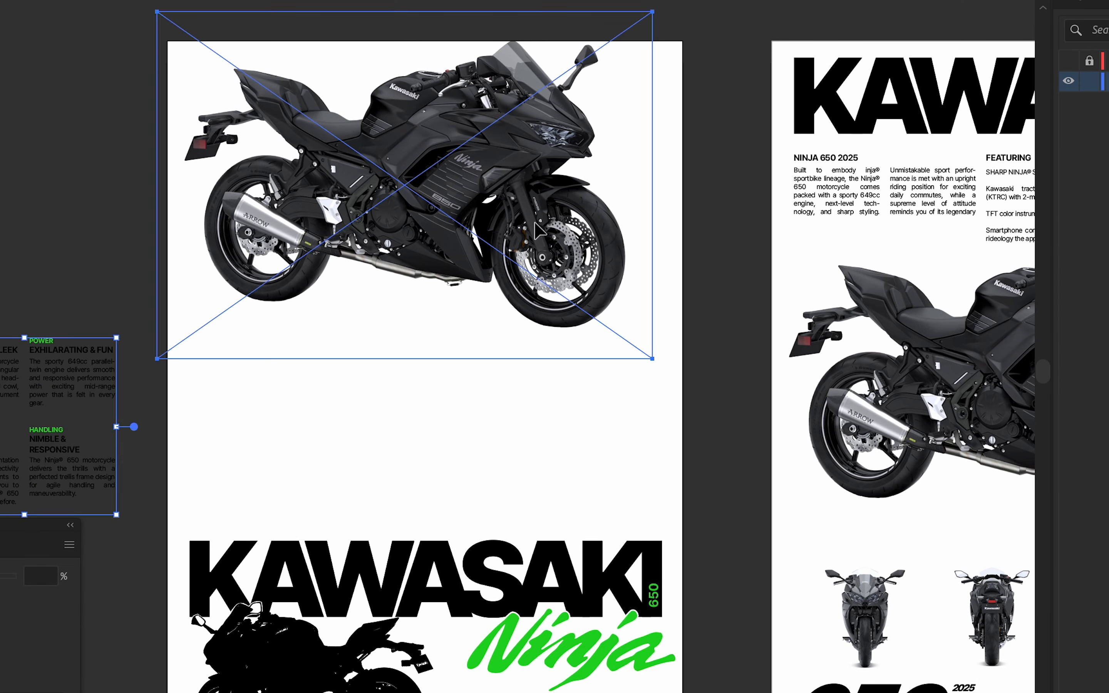
{"action": "left_click_drag", "start_coordinate": [390, 205], "coordinate": [390, 347]}
{"action": "key", "text": "super+z"}
{"action": "left_click", "coordinate": [716, 427]}
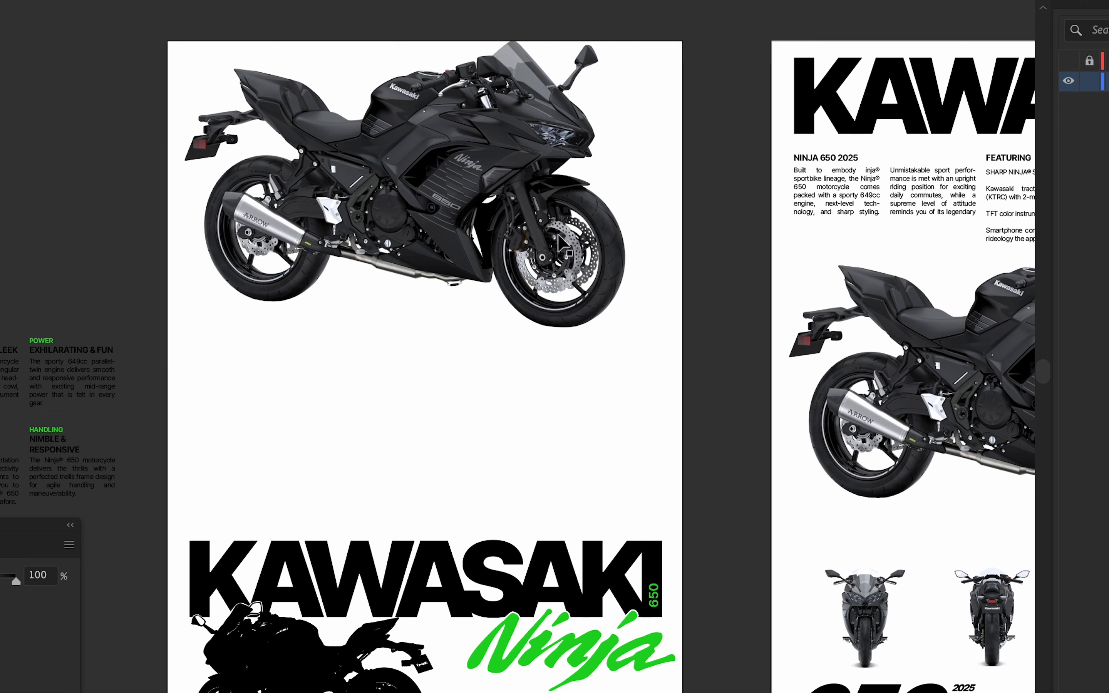
{"action": "left_click", "coordinate": [542, 221]}
{"action": "left_click_drag", "start_coordinate": [492, 193], "coordinate": [492, 248]}
{"action": "scroll", "coordinate": [573, 362], "scroll_direction": "down", "scroll_amount": 5}
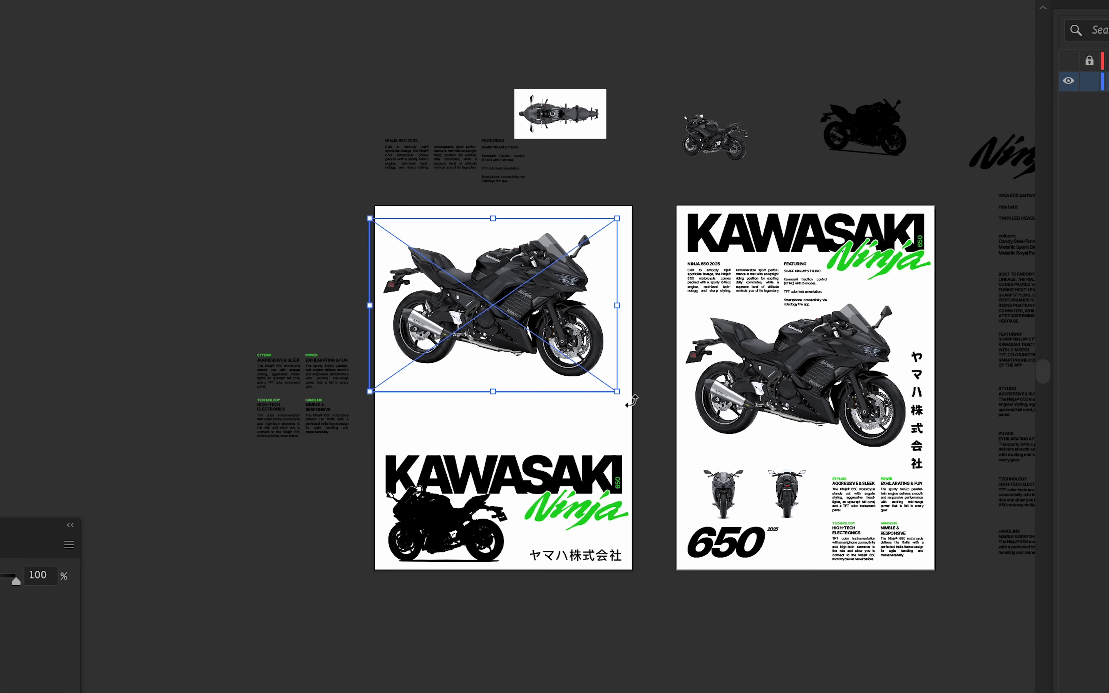
{"action": "left_click_drag", "start_coordinate": [616, 397], "coordinate": [507, 313]}
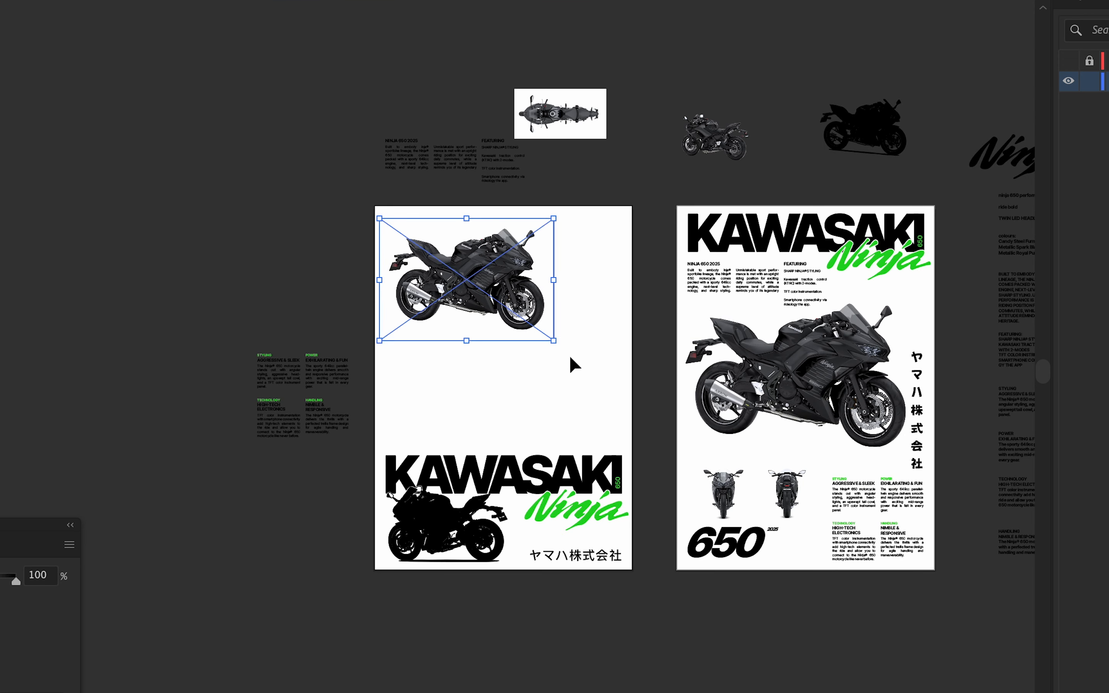
Copy the front and rear motorcycle views from the neighbouring poster and stack them beside the large photo, front view above.
{"action": "left_click", "coordinate": [778, 495]}
{"action": "left_click", "coordinate": [725, 494], "text": "shift"}
{"action": "left_click_drag", "start_coordinate": [779, 491], "coordinate": [616, 259]}
{"action": "scroll", "coordinate": [601, 270], "scroll_direction": "up", "scroll_amount": 5}
{"action": "left_click", "coordinate": [440, 252]}
{"action": "left_click_drag", "start_coordinate": [440, 252], "coordinate": [557, 253]}
{"action": "left_click_drag", "start_coordinate": [725, 253], "coordinate": [606, 487]}
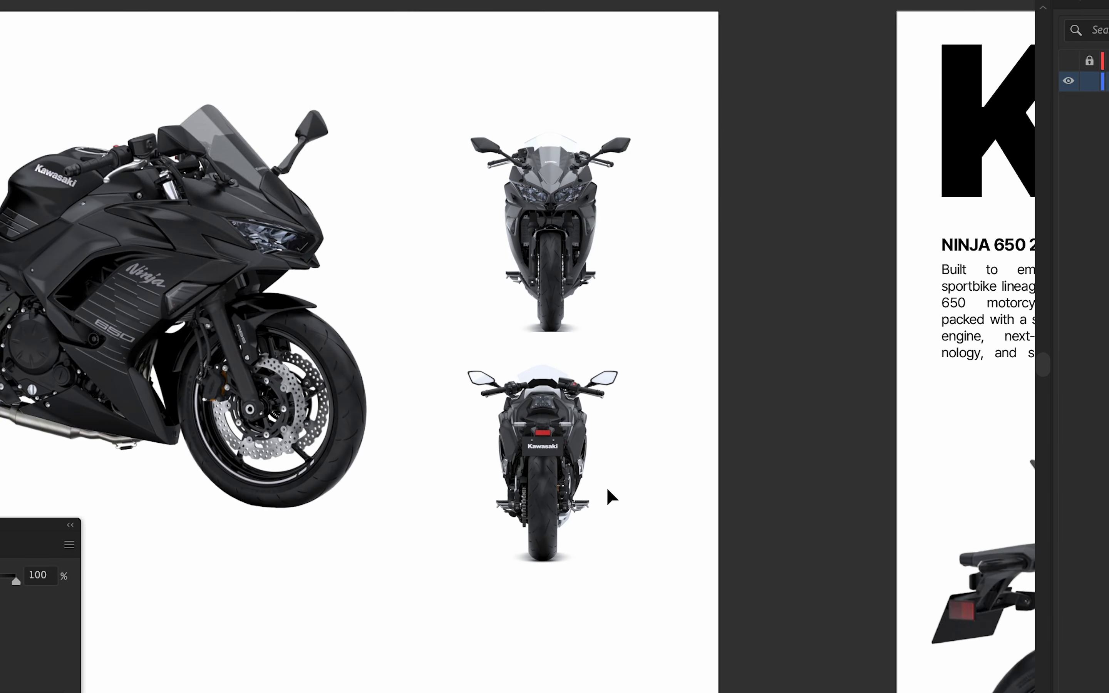
Crop the copied rear-view motorcycle photo tightly around the bike.
{"action": "scroll", "coordinate": [580, 371], "scroll_direction": "up", "scroll_amount": 5}
{"action": "left_click", "coordinate": [571, 397]}
{"action": "scroll", "coordinate": [578, 335], "scroll_direction": "down", "scroll_amount": 3}
{"action": "scroll", "coordinate": [578, 335], "scroll_direction": "left", "scroll_amount": 1}
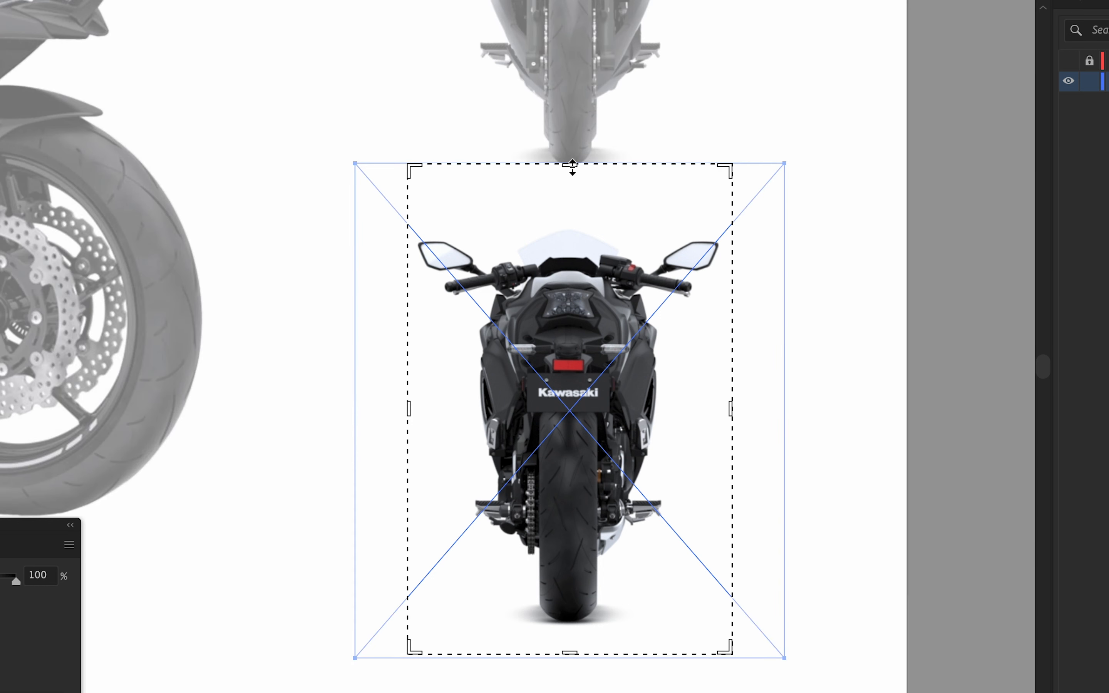
{"action": "left_click_drag", "start_coordinate": [572, 166], "coordinate": [574, 203]}
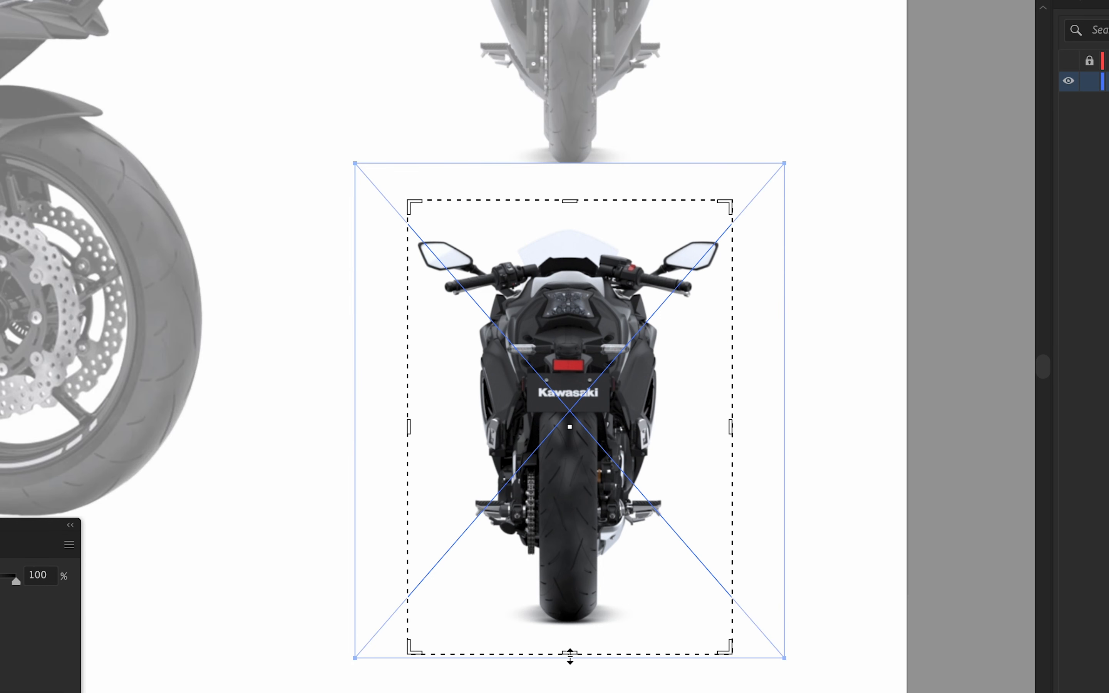
{"action": "left_click_drag", "start_coordinate": [570, 654], "coordinate": [570, 648]}
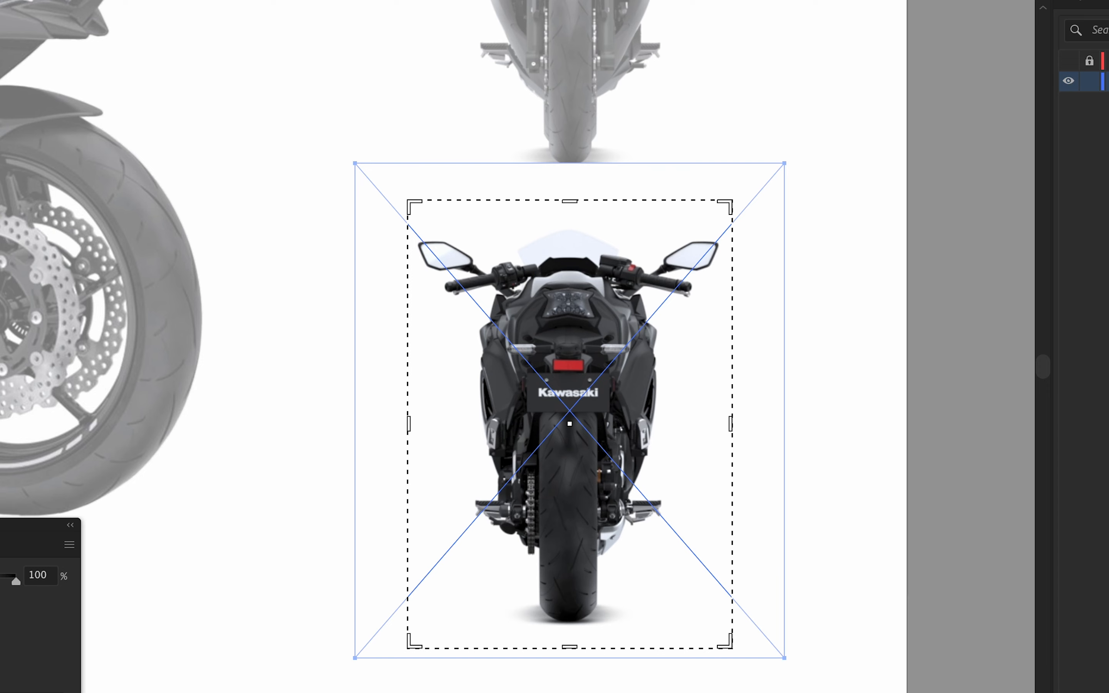
{"action": "key", "text": "Return"}
Crop the copied front-view motorcycle photo tightly around the bike.
{"action": "scroll", "coordinate": [747, 122], "scroll_direction": "up", "scroll_amount": 6}
{"action": "left_click", "coordinate": [709, 101]}
{"action": "scroll", "coordinate": [710, 101], "scroll_direction": "up", "scroll_amount": 4}
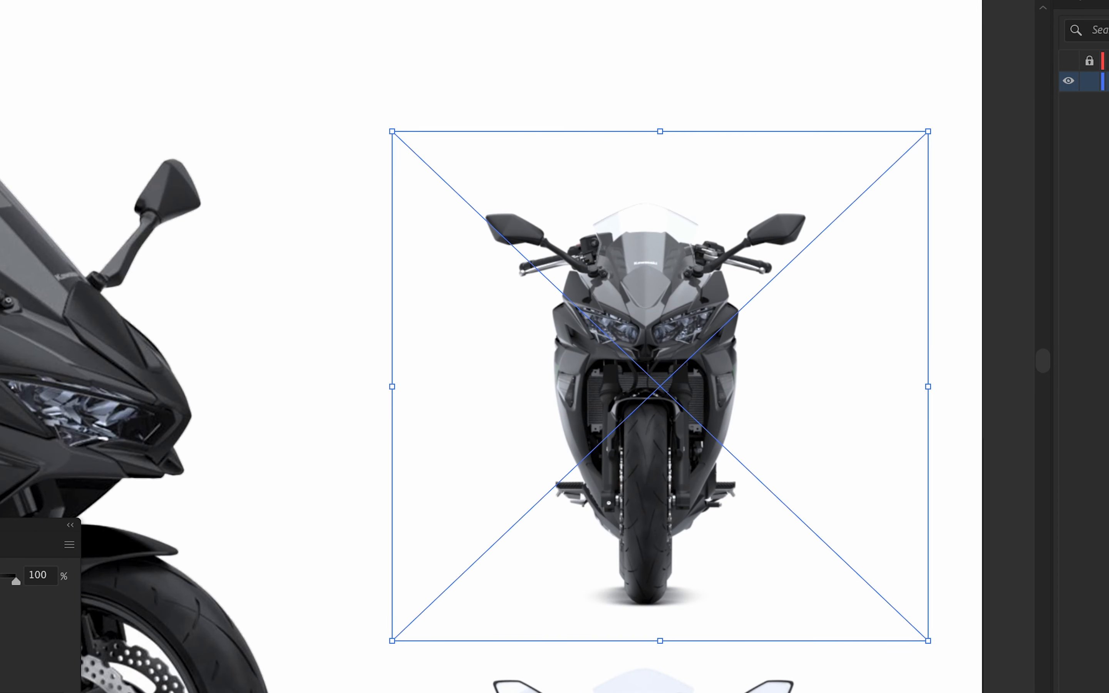
{"action": "left_click_drag", "start_coordinate": [808, 383], "coordinate": [808, 384]}
{"action": "left_click_drag", "start_coordinate": [651, 139], "coordinate": [646, 180]}
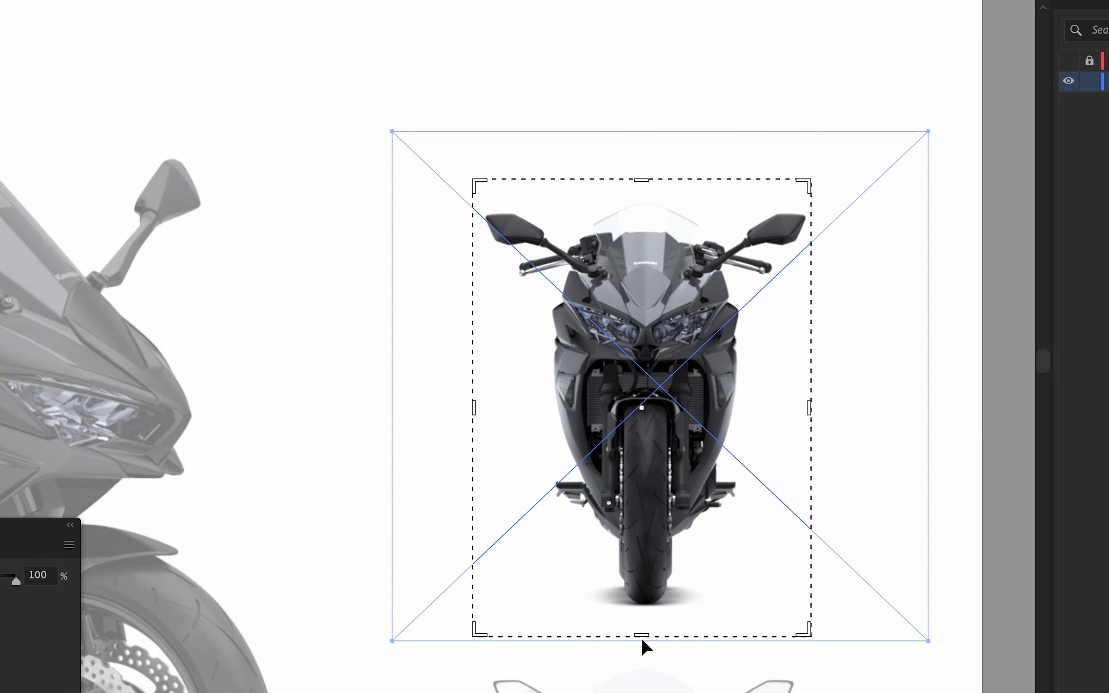
{"action": "left_click_drag", "start_coordinate": [647, 638], "coordinate": [647, 626]}
{"action": "key", "text": "Return"}
{"action": "scroll", "coordinate": [798, 166], "scroll_direction": "down", "scroll_amount": 3}
{"action": "scroll", "coordinate": [798, 216], "scroll_direction": "down", "scroll_amount": 2}
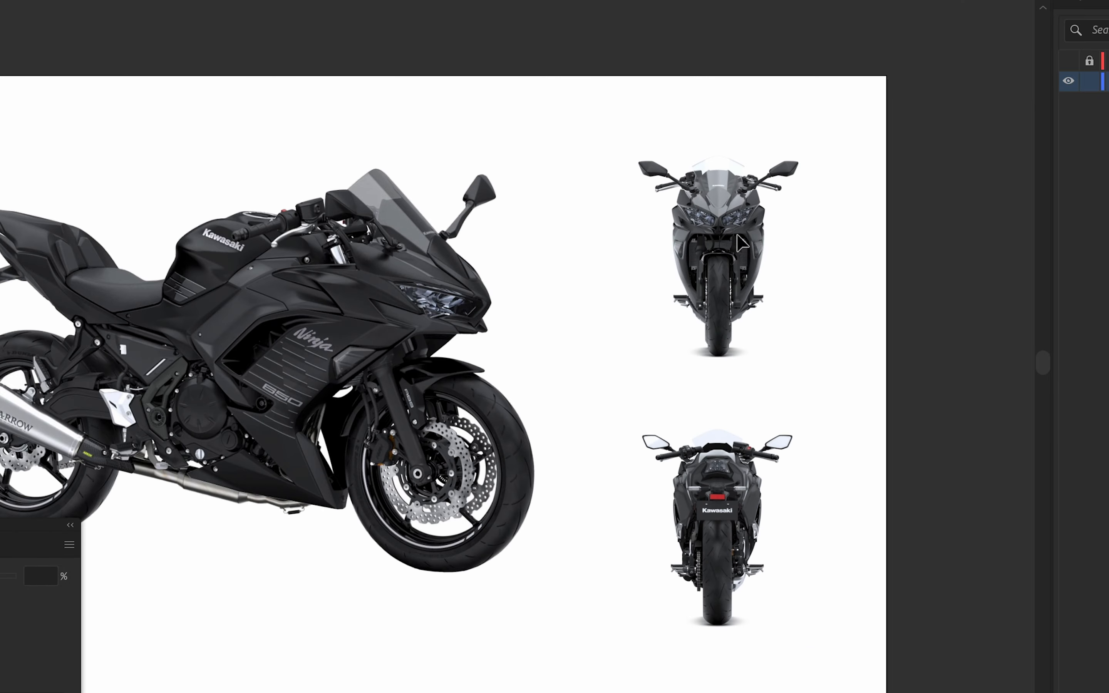
Examine the small motorcycle views, their arrows and labels on the Yamaha R3 reference poster.
{"action": "scroll", "coordinate": [918, 489], "scroll_direction": "down", "scroll_amount": 4}
{"action": "left_click_drag", "start_coordinate": [918, 489], "coordinate": [184, 192]}
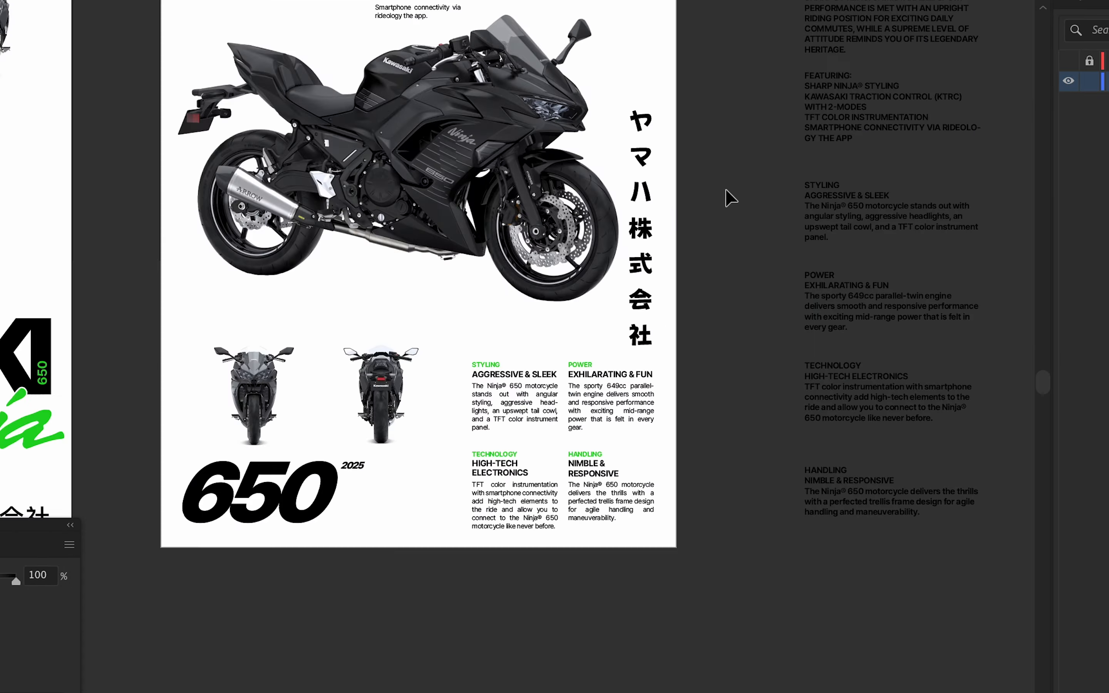
{"action": "left_click_drag", "start_coordinate": [999, 198], "coordinate": [240, 327]}
{"action": "left_click_drag", "start_coordinate": [962, 435], "coordinate": [473, 470]}
{"action": "scroll", "coordinate": [597, 498], "scroll_direction": "up", "scroll_amount": 2}
{"action": "scroll", "coordinate": [598, 504], "scroll_direction": "up", "scroll_amount": 1}
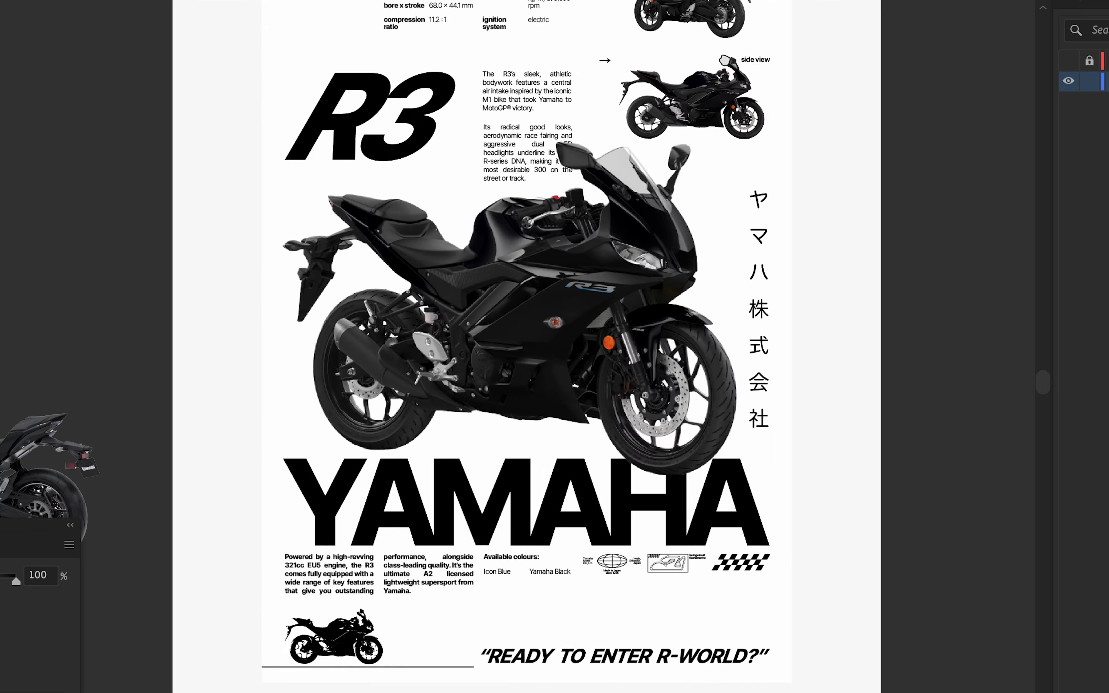
{"action": "scroll", "coordinate": [541, 224], "scroll_direction": "up", "scroll_amount": 5}
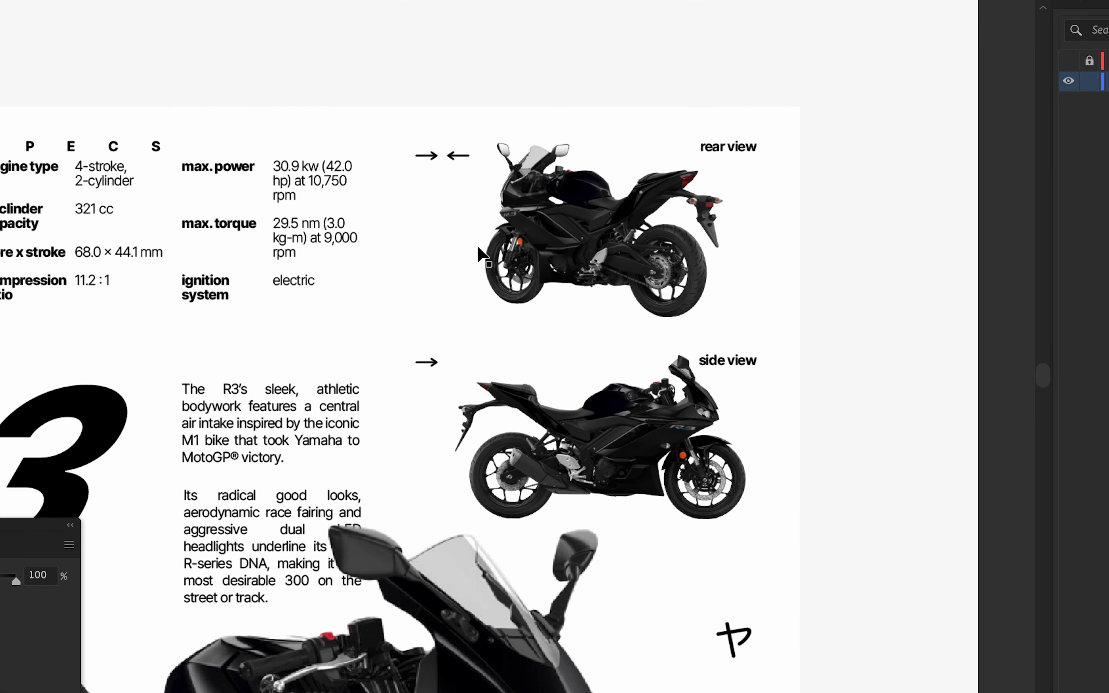
{"action": "scroll", "coordinate": [210, 280], "scroll_direction": "down", "scroll_amount": 1}
{"action": "left_click_drag", "start_coordinate": [211, 279], "coordinate": [847, 141]}
{"action": "left_click_drag", "start_coordinate": [183, 220], "coordinate": [1108, 354]}
{"action": "scroll", "coordinate": [1100, 353], "scroll_direction": "down", "scroll_amount": 2}
{"action": "left_click_drag", "start_coordinate": [9, 207], "coordinate": [477, 298]}
{"action": "scroll", "coordinate": [395, 245], "scroll_direction": "up", "scroll_amount": 6}
{"action": "left_click_drag", "start_coordinate": [398, 174], "coordinate": [655, 473]}
Draw a flat black outlined ellipse without fill, about 5.29 by 1.76 mm, next to the front-view motorcycle.
{"action": "scroll", "coordinate": [655, 473], "scroll_direction": "down", "scroll_amount": 4}
{"action": "scroll", "coordinate": [547, 438], "scroll_direction": "up", "scroll_amount": 6}
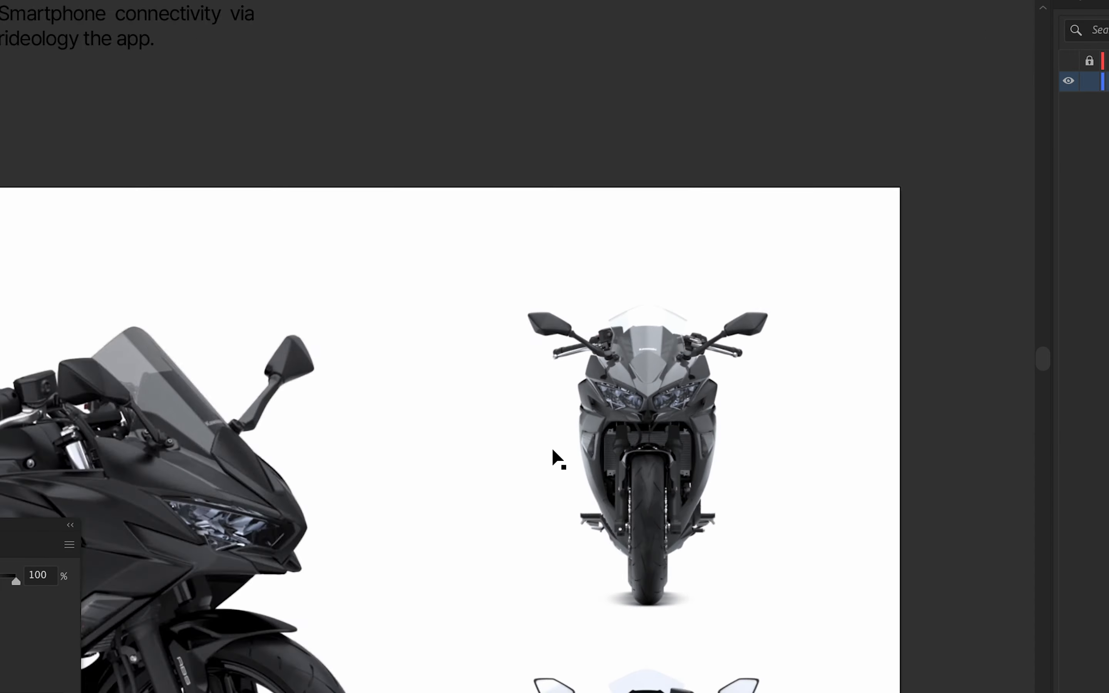
{"action": "key", "text": "l"}
{"action": "left_click_drag", "start_coordinate": [429, 481], "coordinate": [512, 510]}
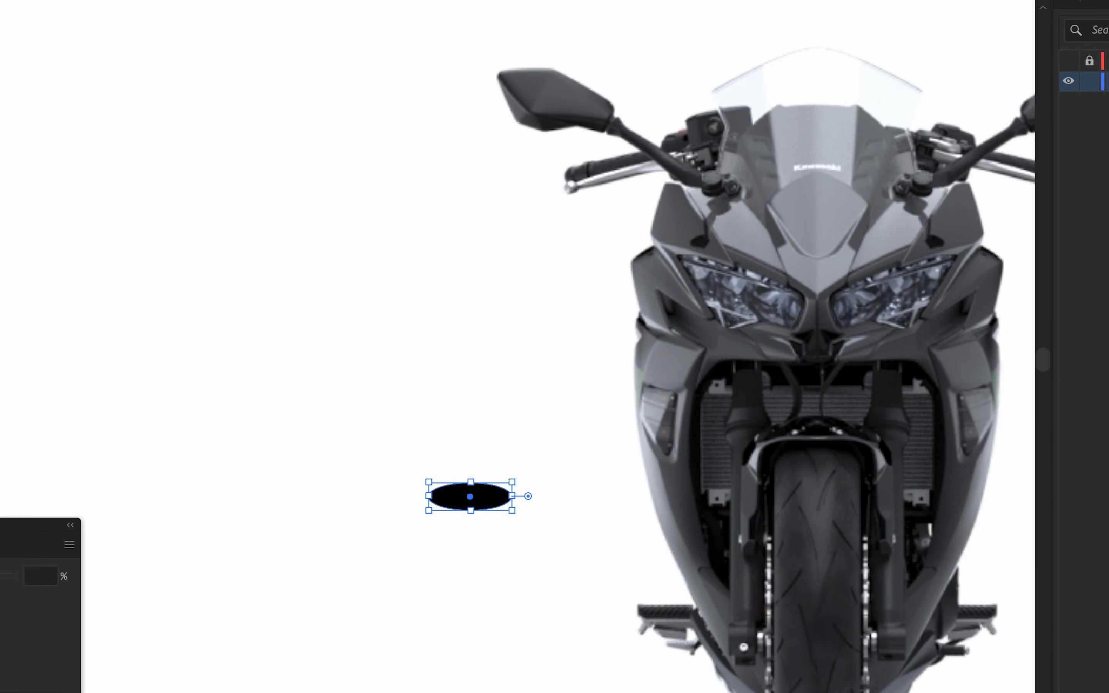
{"action": "key", "text": "x"}
{"action": "key", "text": "/"}
{"action": "left_click_drag", "start_coordinate": [512, 510], "coordinate": [523, 514]}
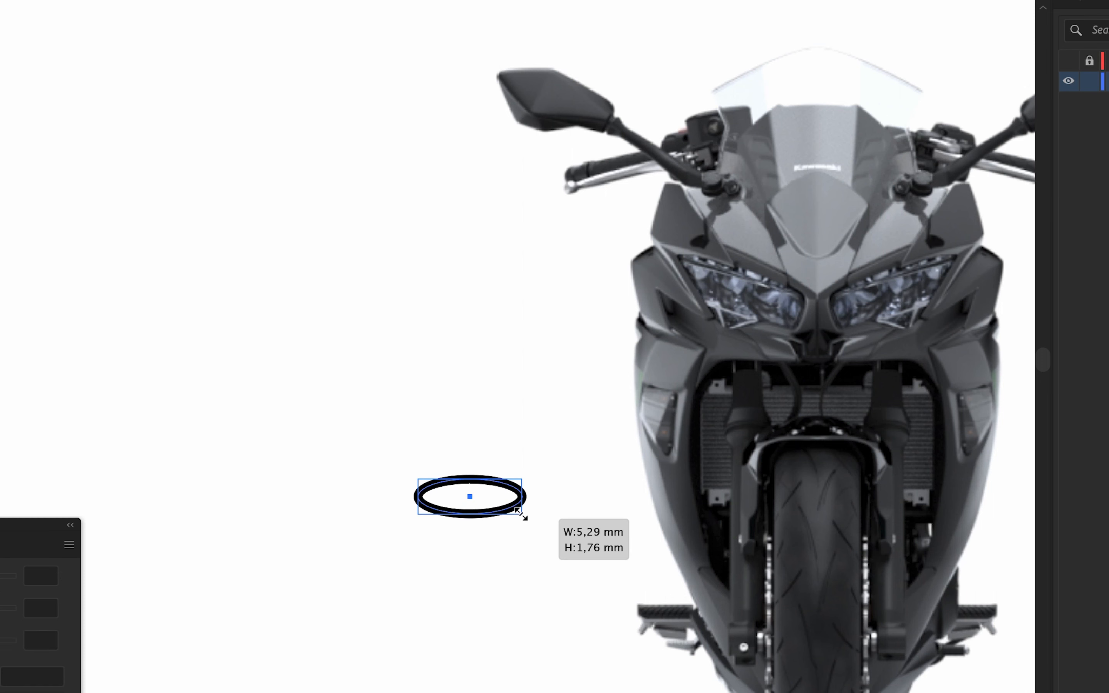
{"action": "left_click", "coordinate": [463, 537]}
{"action": "scroll", "coordinate": [462, 537], "scroll_direction": "up", "scroll_amount": 3}
{"action": "left_click", "coordinate": [469, 491]}
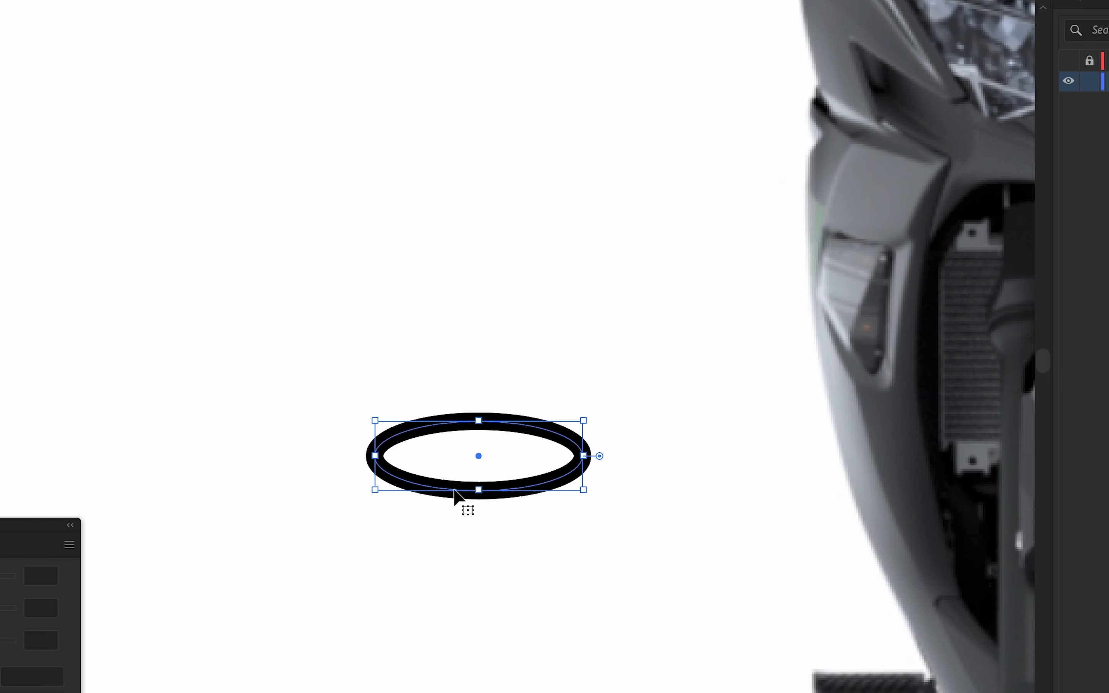
Draw a short diagonal line with the Pen tool, starting on the ellipse's lower edge near its middle.
{"action": "left_click_drag", "start_coordinate": [453, 489], "coordinate": [302, 420]}
{"action": "left_click", "coordinate": [360, 494]}
{"action": "scroll", "coordinate": [315, 408], "scroll_direction": "up", "scroll_amount": 4}
{"action": "left_click_drag", "start_coordinate": [374, 433], "coordinate": [507, 509]}
{"action": "left_click", "coordinate": [538, 538]}
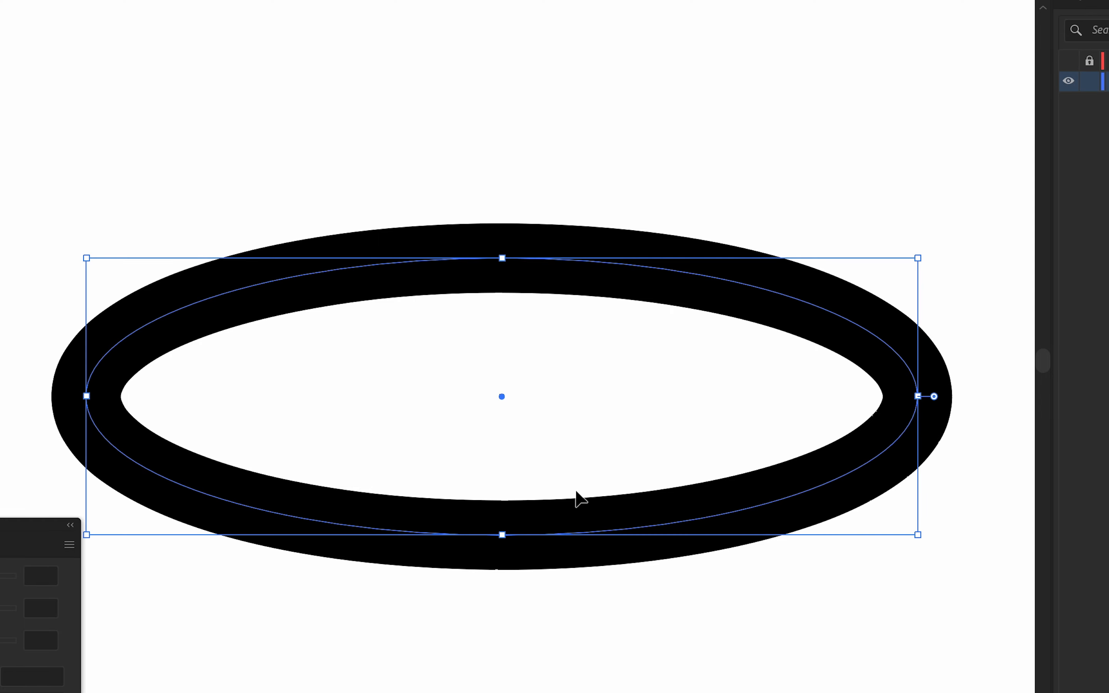
{"action": "left_click", "coordinate": [615, 484]}
{"action": "key", "text": "p"}
{"action": "left_click", "coordinate": [585, 479]}
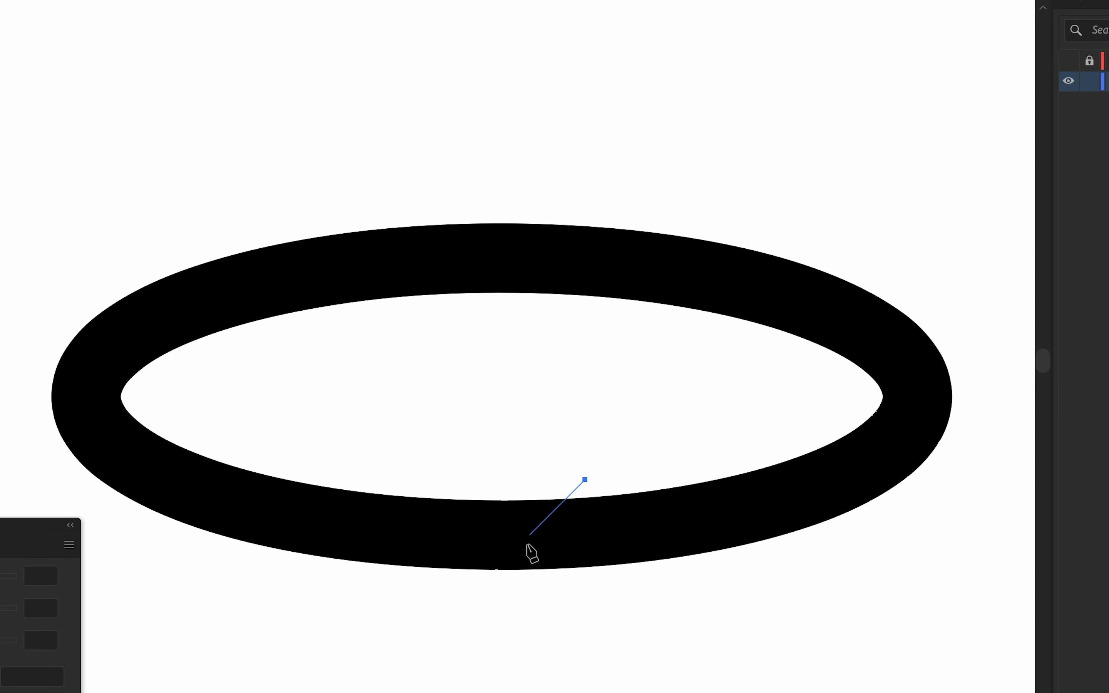
{"action": "left_click", "coordinate": [521, 534]}
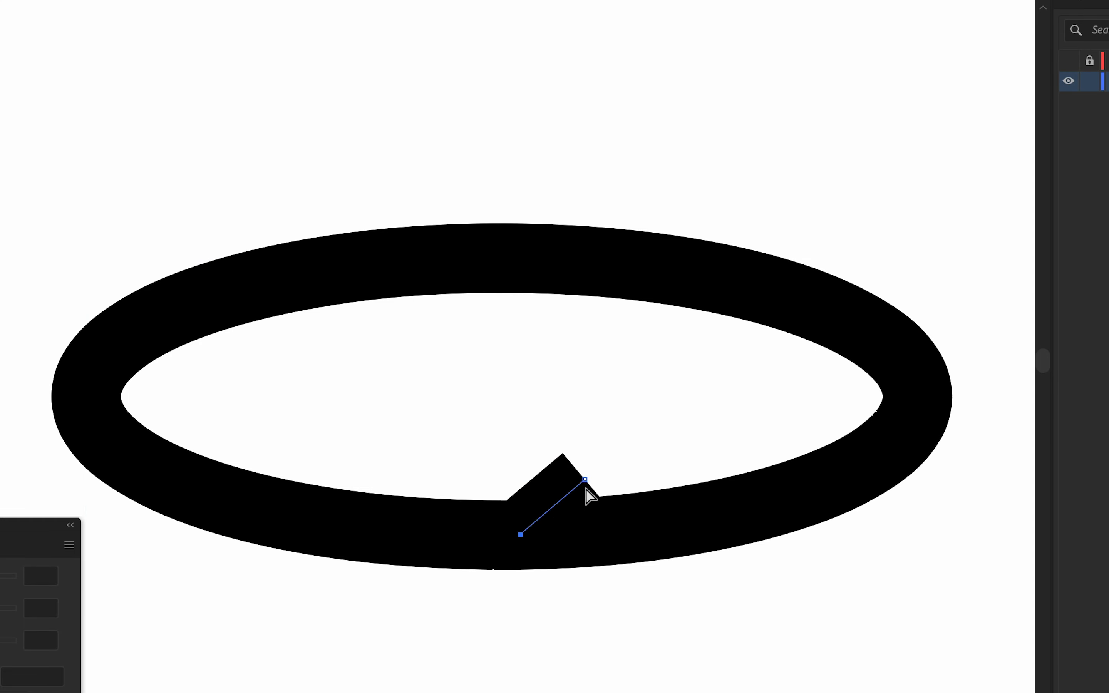
Lengthen the diagonal line by nudging its upper end further up and to the right.
{"action": "key", "text": "Up"}
{"action": "key", "text": "Right"}
{"action": "key", "text": "Left"}
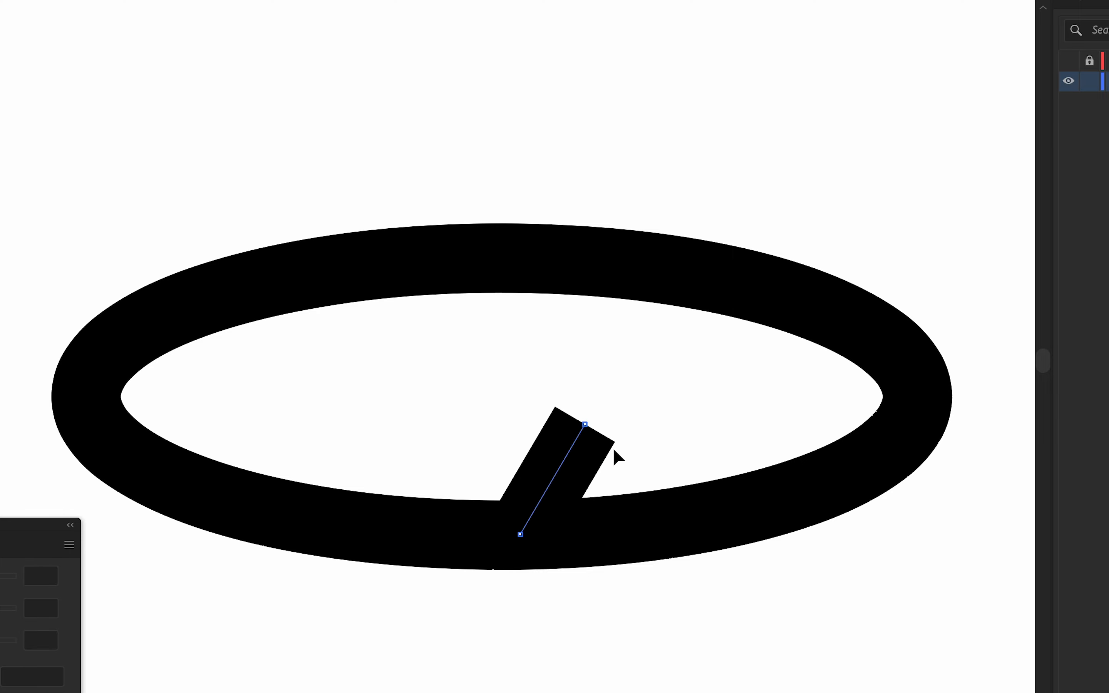
{"action": "key", "text": "Right"}
{"action": "key", "text": "v"}
{"action": "left_click_drag", "start_coordinate": [579, 573], "coordinate": [531, 421]}
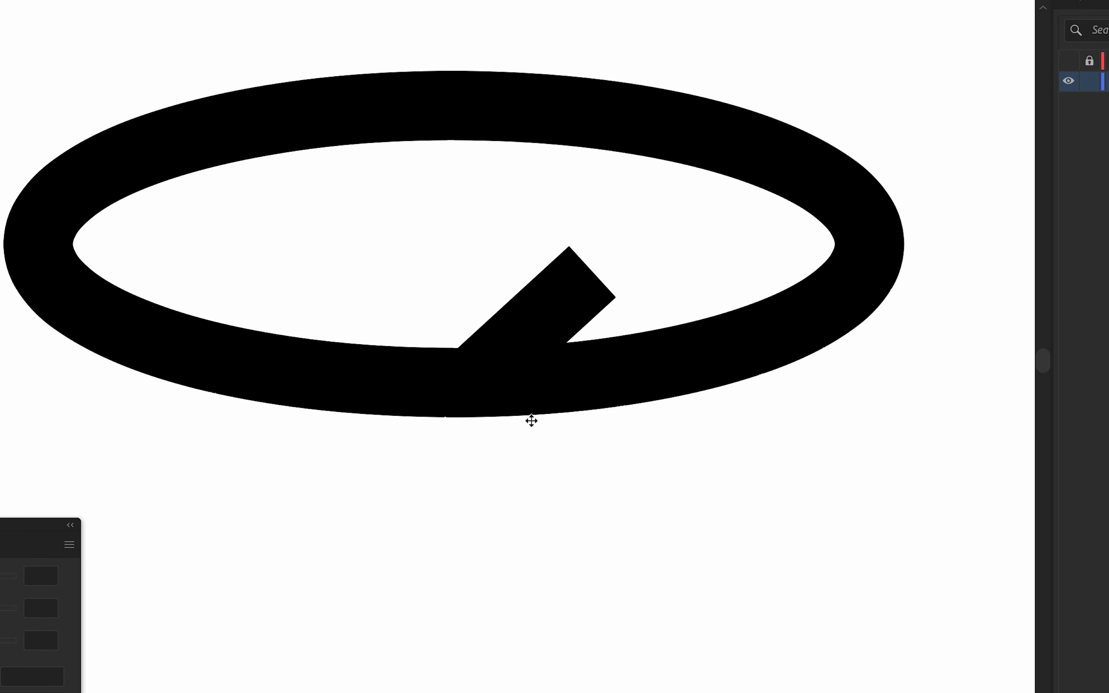
Duplicate the diagonal line straight below and mirror the copy so both lines form an arrowhead pointing left.
{"action": "left_click", "coordinate": [530, 346]}
{"action": "left_click_drag", "start_coordinate": [529, 346], "coordinate": [527, 455]}
{"action": "left_click", "coordinate": [1071, 2]}
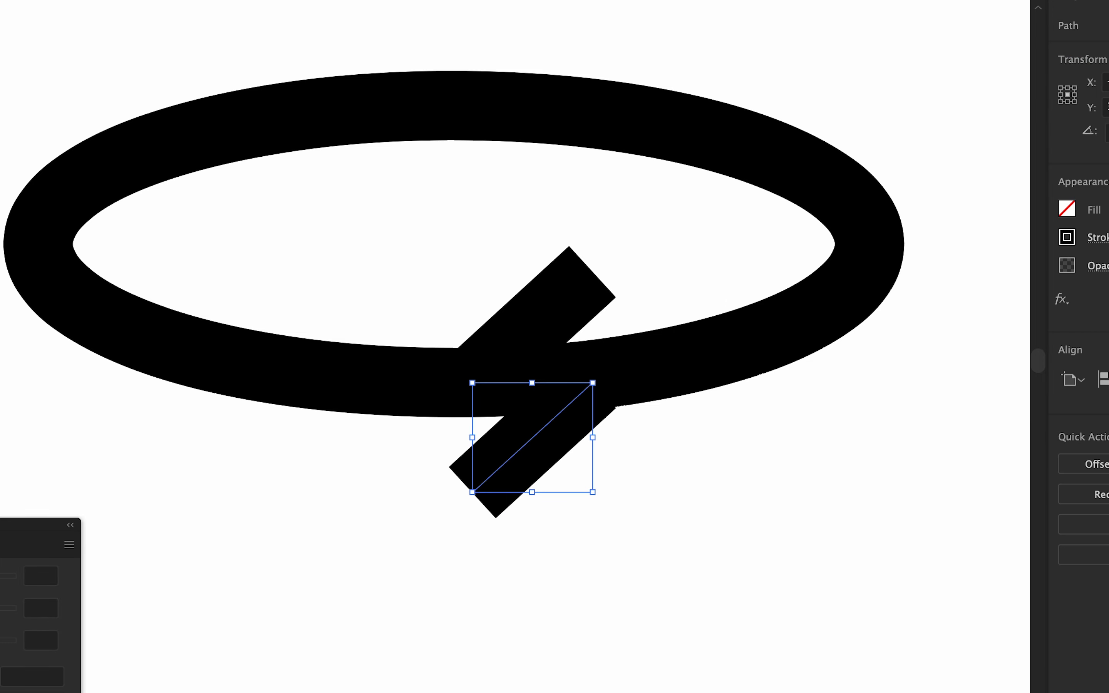
{"action": "left_click", "coordinate": [1108, 130]}
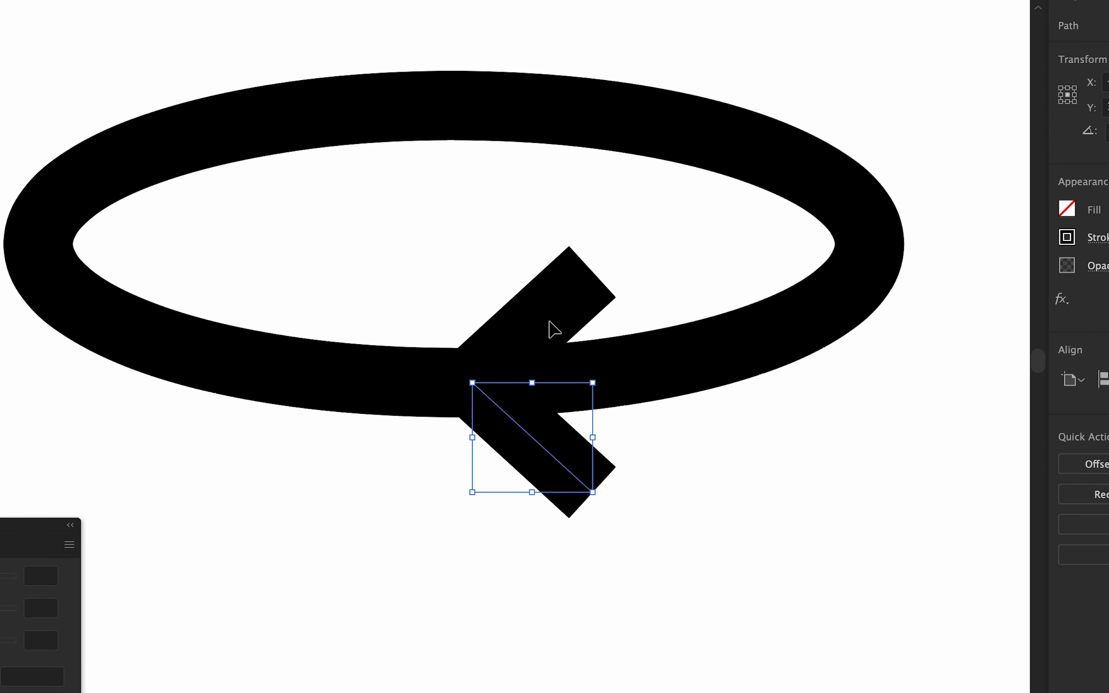
Give the ellipse and both arrowhead lines round caps and round corners, and reduce their stroke weight by one increment.
{"action": "left_click", "coordinate": [541, 334], "text": "shift"}
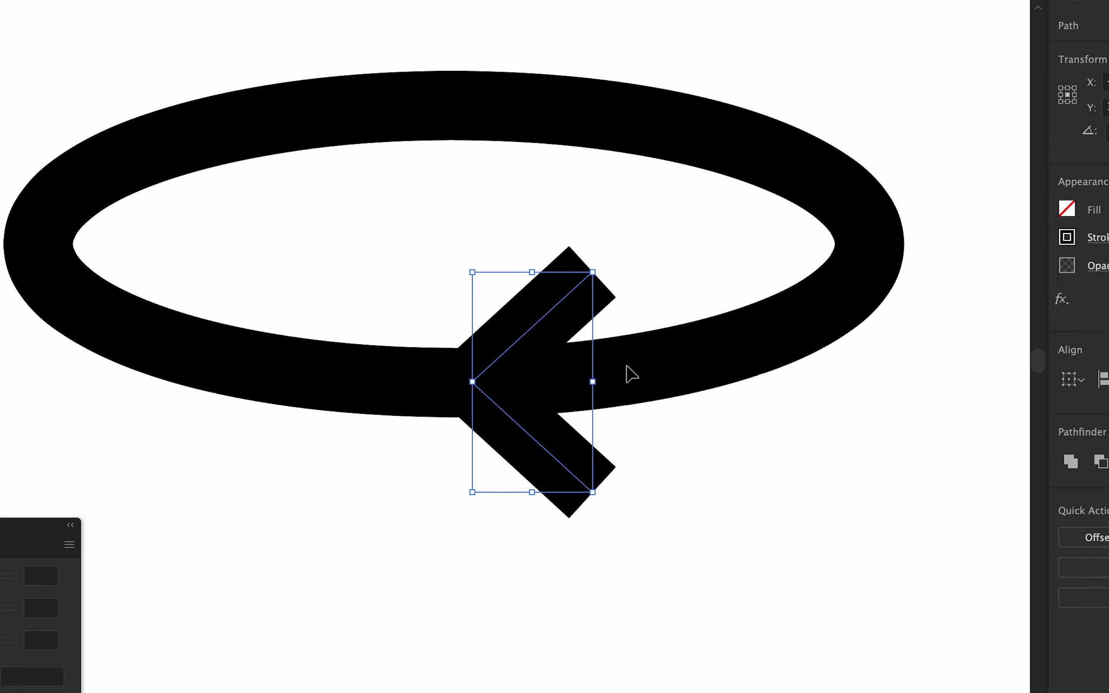
{"action": "left_click", "coordinate": [629, 371], "text": "shift"}
{"action": "left_click", "coordinate": [1099, 238]}
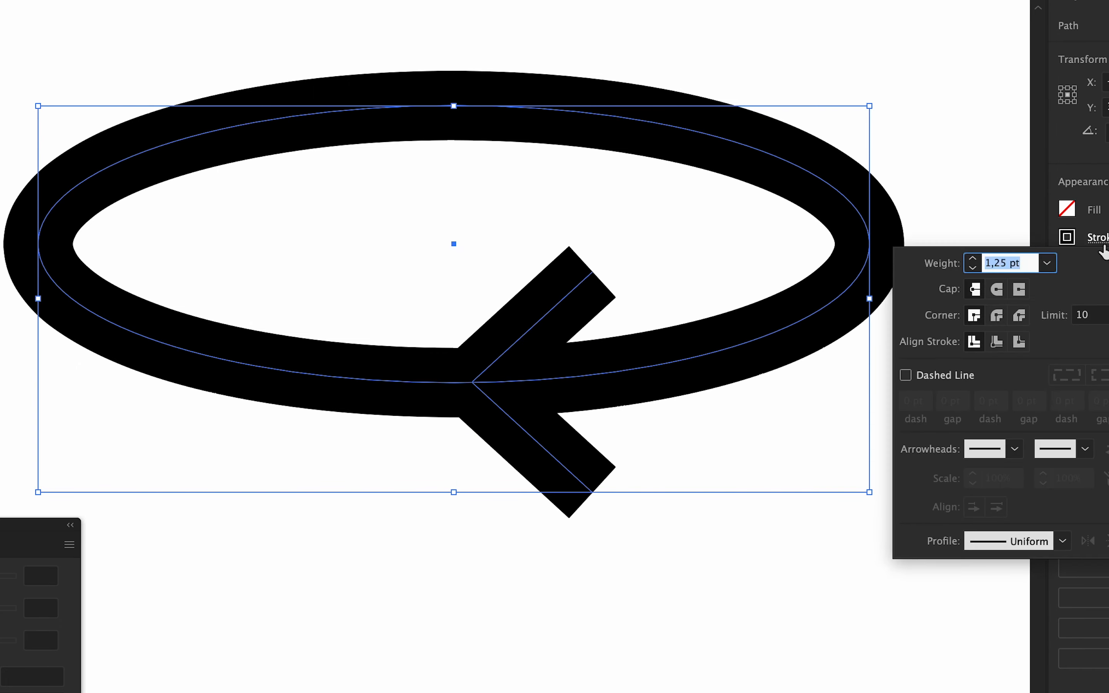
{"action": "left_click", "coordinate": [998, 289]}
{"action": "left_click", "coordinate": [996, 315]}
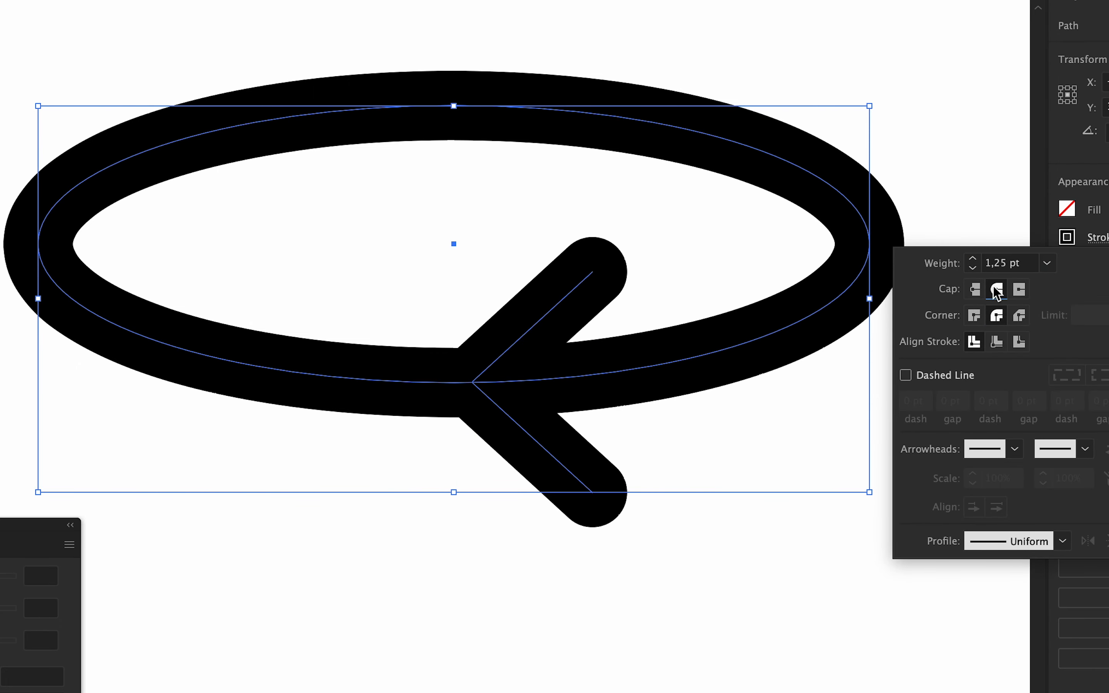
{"action": "left_click", "coordinate": [972, 268]}
{"action": "left_click", "coordinate": [636, 496]}
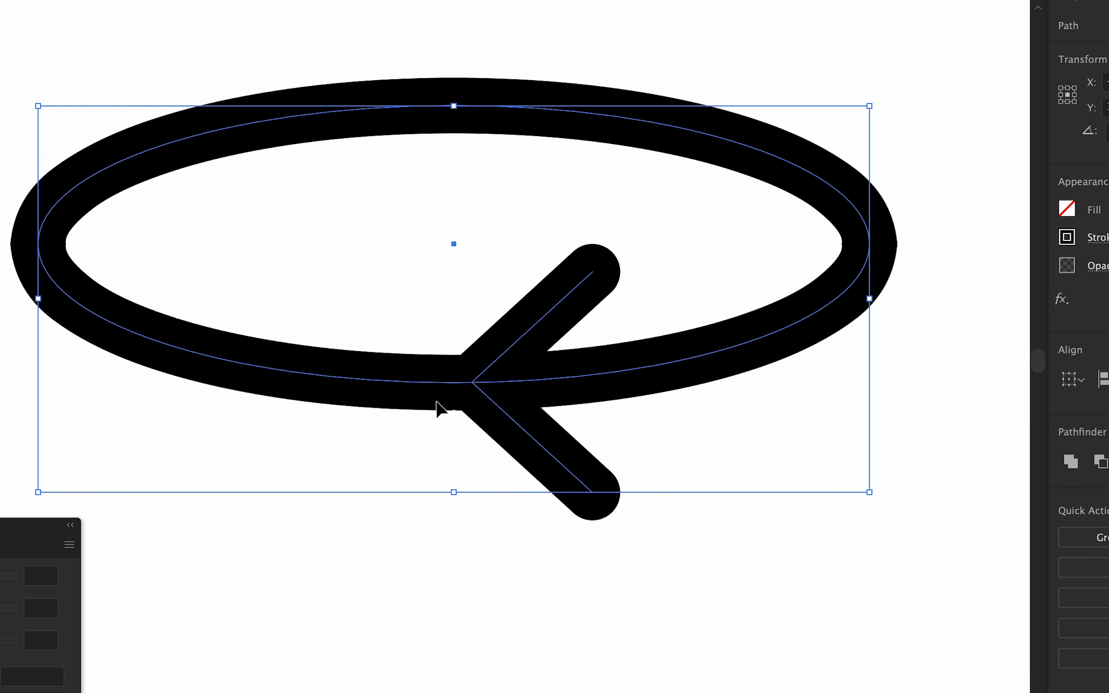
Cut the ellipse's lower edge at two points left of the arrowhead and delete the segment between them.
{"action": "key", "text": "super+shift+a"}
{"action": "left_click", "coordinate": [434, 387]}
{"action": "key", "text": "a"}
{"action": "left_click", "coordinate": [454, 382]}
{"action": "left_click", "coordinate": [298, 373]}
{"action": "key", "text": "v"}
{"action": "left_click", "coordinate": [377, 383]}
{"action": "key", "text": "Delete"}
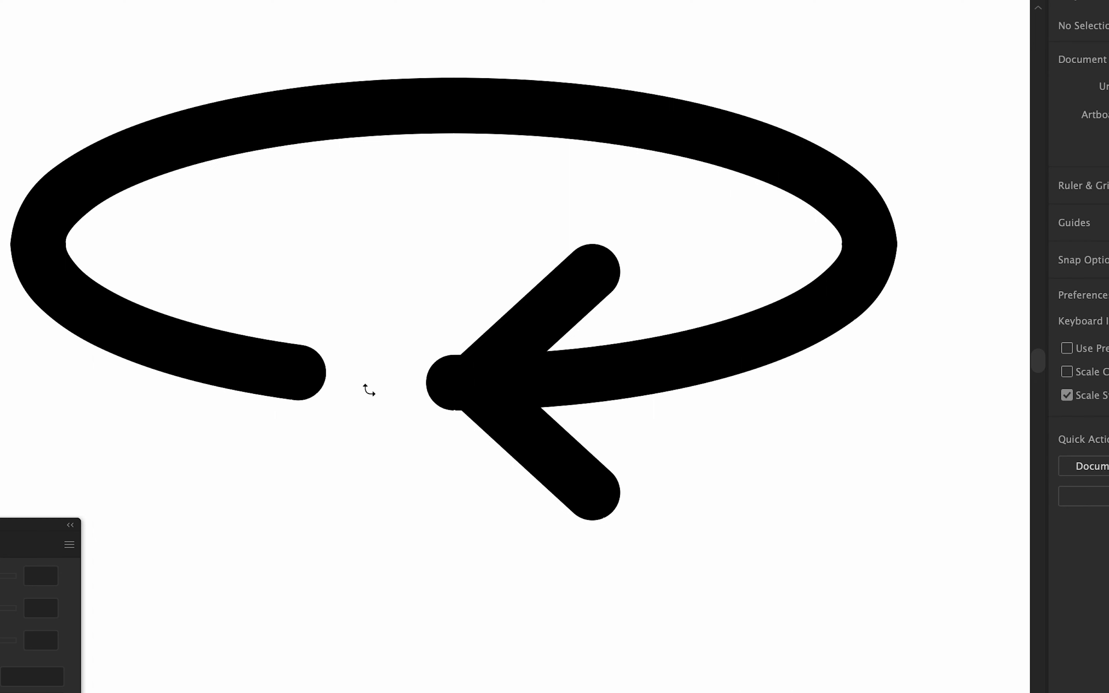
Nudge both arrowhead lines left so their tip covers the open end of the ellipse, completing the rotation arrow.
{"action": "left_click", "coordinate": [468, 387]}
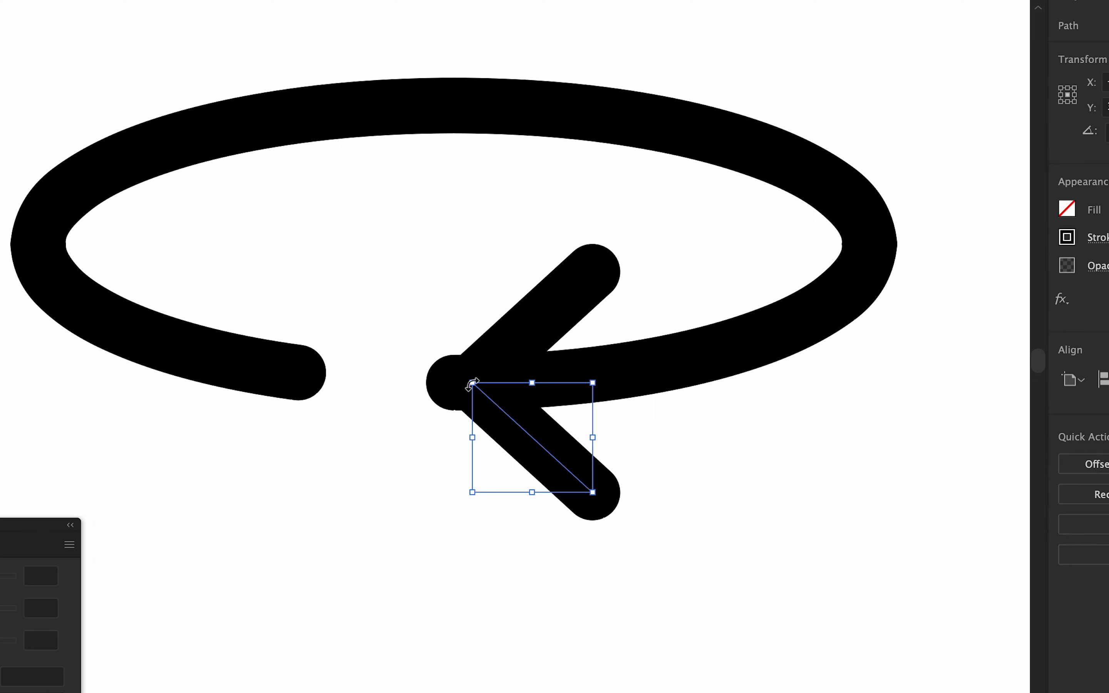
{"action": "left_click", "coordinate": [531, 328], "text": "shift"}
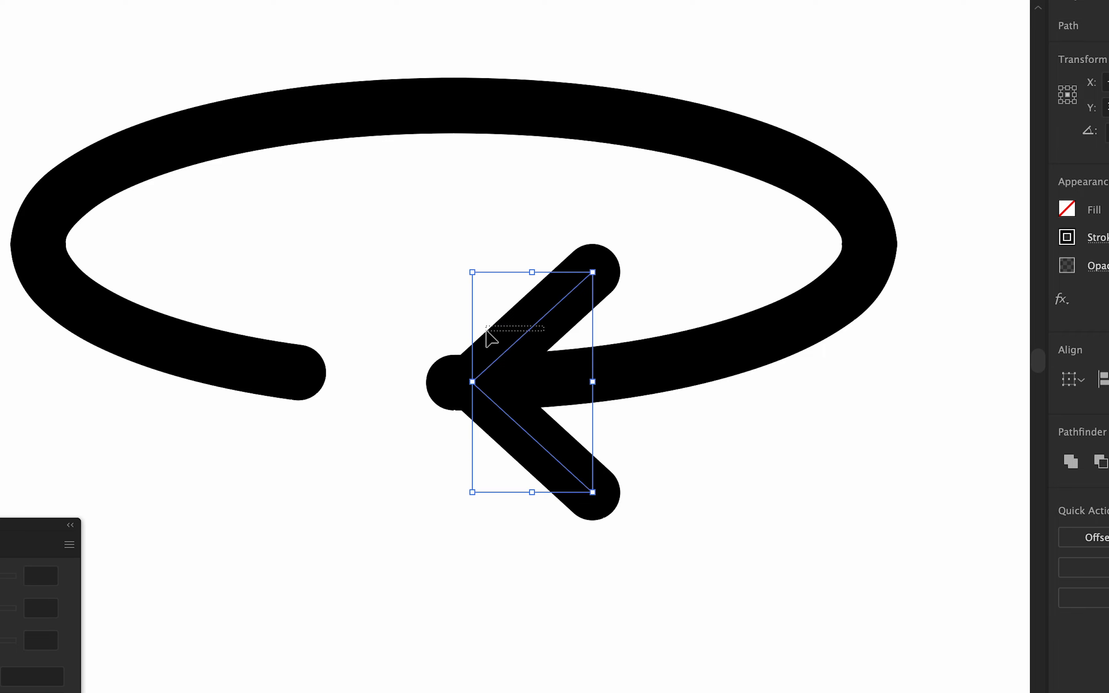
{"action": "left_click_drag", "start_coordinate": [486, 331], "coordinate": [458, 327]}
{"action": "left_click", "coordinate": [532, 334], "text": "shift"}
{"action": "key", "text": "shift+Left"}
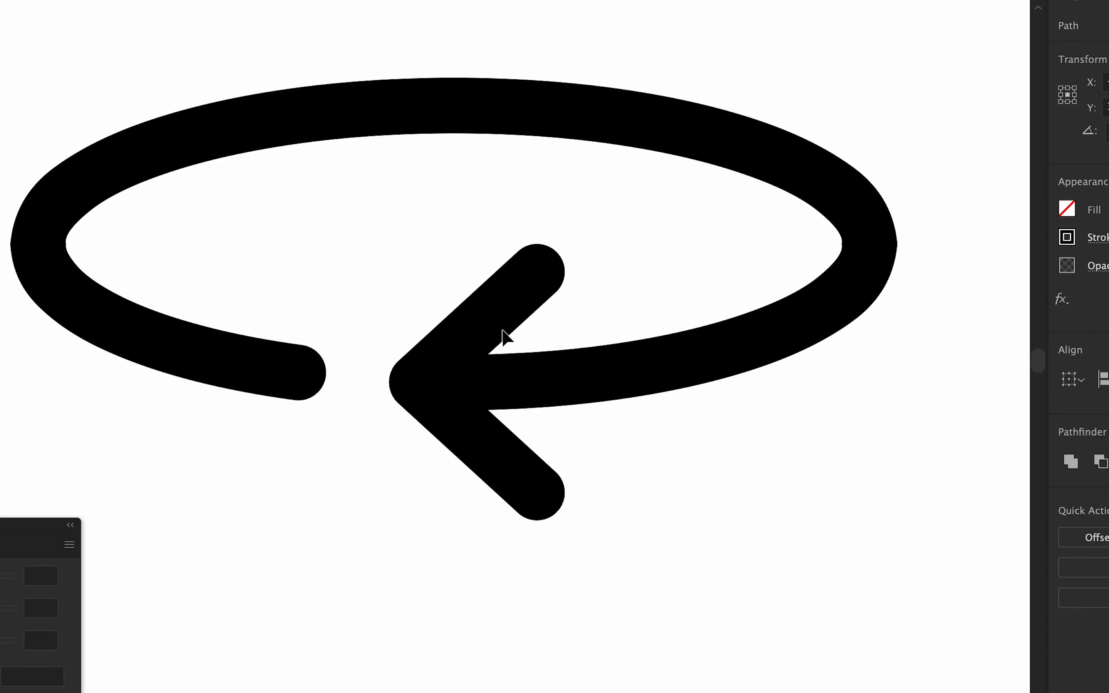
{"action": "left_click", "coordinate": [628, 425]}
{"action": "scroll", "coordinate": [572, 422], "scroll_direction": "down", "scroll_amount": 10}
{"action": "scroll", "coordinate": [584, 430], "scroll_direction": "up", "scroll_amount": 8}
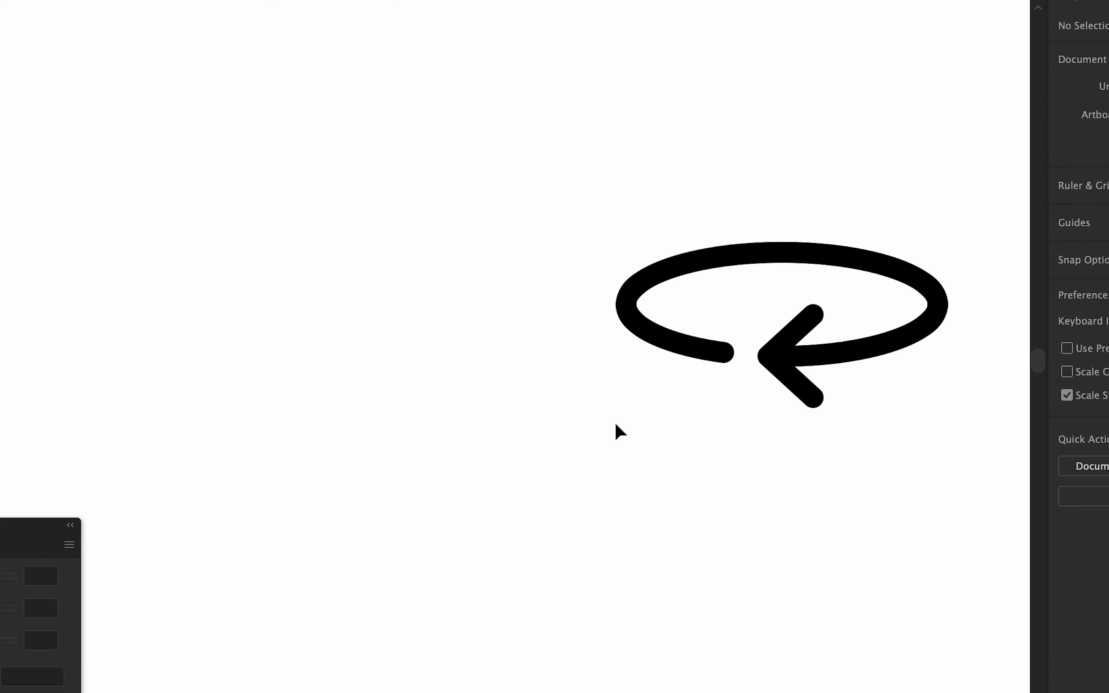
Select the upper and lower arrowhead lines of the rotation arrow together.
{"action": "left_click_drag", "start_coordinate": [598, 406], "coordinate": [361, 437]}
{"action": "left_click", "coordinate": [557, 362]}
{"action": "left_click", "coordinate": [568, 419], "text": "shift"}
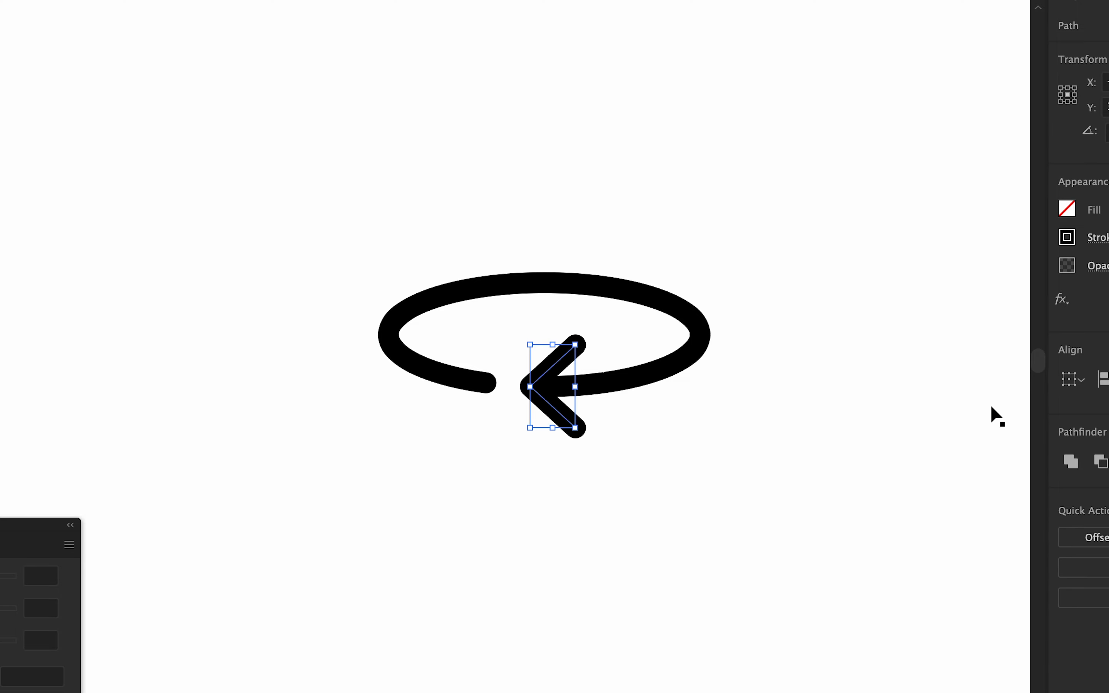
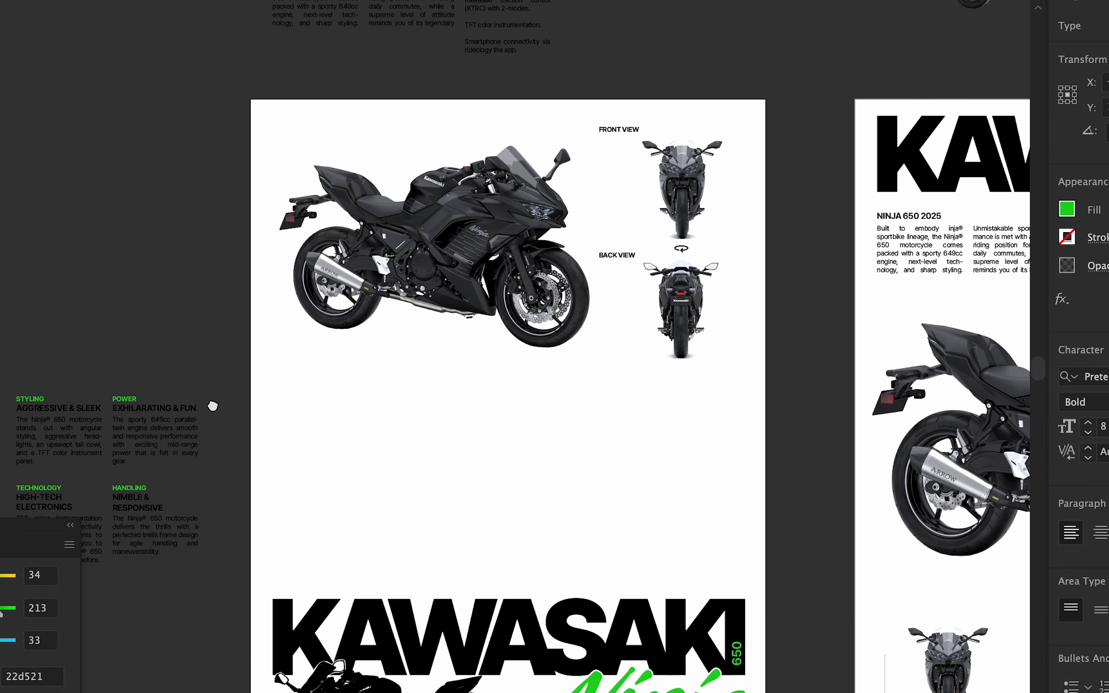
Set the font size of the four black subheadings, from AGGRESSIVE & SLEEK to NIMBLE & RESPONSIVE, to 8.
{"action": "left_click", "coordinate": [216, 406], "text": "super"}
{"action": "left_click", "coordinate": [298, 405], "text": "super"}
{"action": "left_click", "coordinate": [260, 319]}
{"action": "left_click", "coordinate": [225, 502], "text": "shift"}
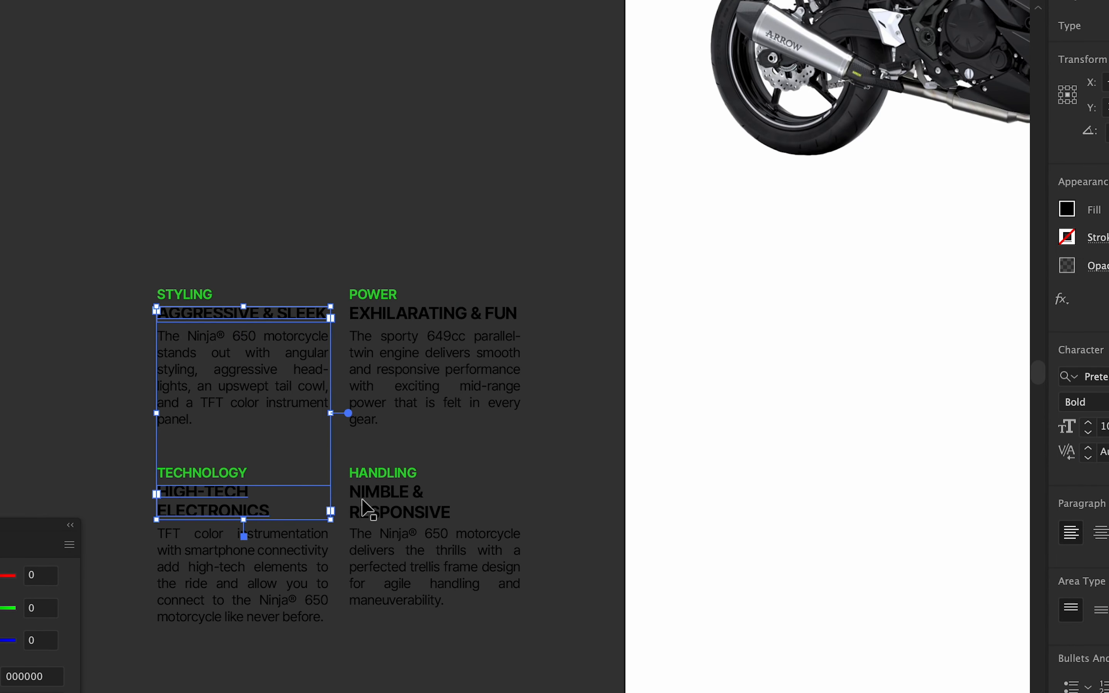
{"action": "left_click", "coordinate": [366, 508], "text": "shift"}
{"action": "left_click", "coordinate": [435, 321], "text": "shift"}
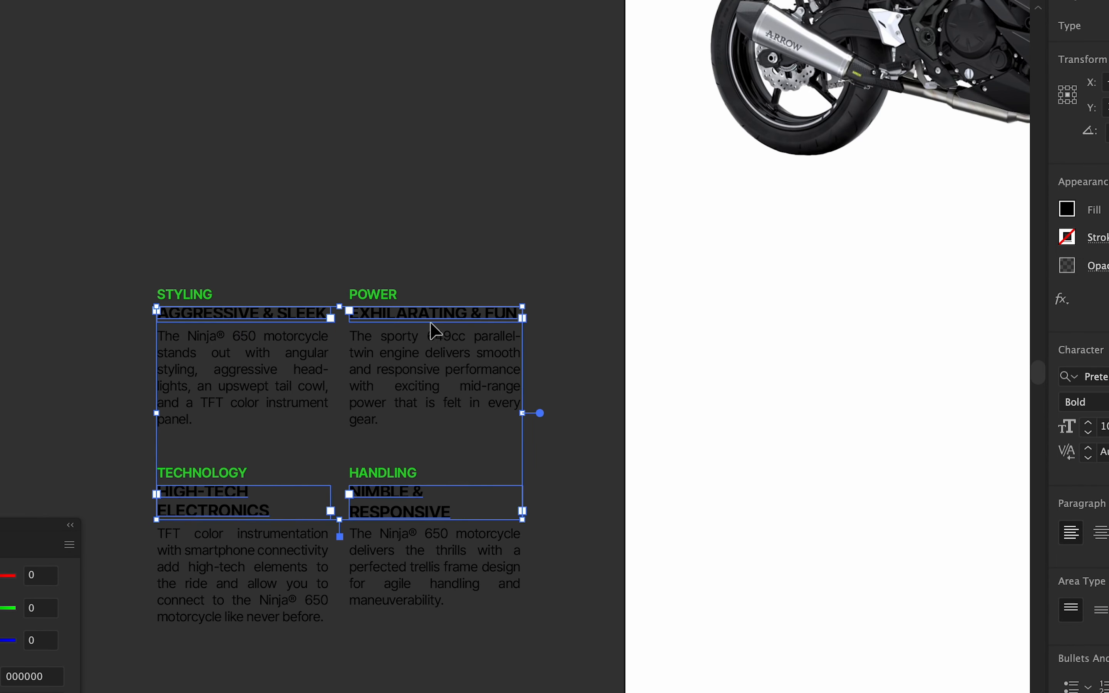
{"action": "left_click", "coordinate": [1089, 432]}
{"action": "left_click", "coordinate": [1089, 433]}
Set the font size of the four green labels STYLING, POWER, TECHNOLOGY and HANDLING to 6.
{"action": "left_click", "coordinate": [618, 461]}
{"action": "left_click", "coordinate": [385, 297]}
{"action": "left_click", "coordinate": [212, 296], "text": "shift"}
{"action": "left_click", "coordinate": [190, 473], "text": "shift"}
{"action": "left_click", "coordinate": [386, 479], "text": "shift"}
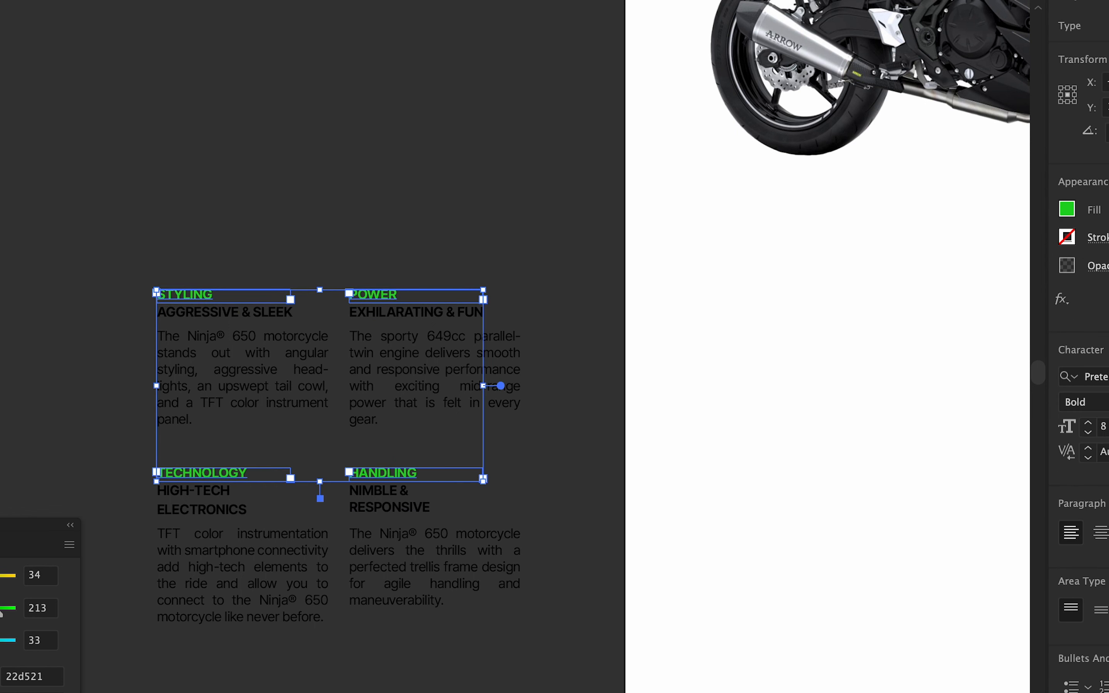
{"action": "left_click", "coordinate": [1085, 434]}
{"action": "left_click", "coordinate": [1085, 433]}
Remove the line breaks in the HIGH-TECH ELECTRONICS and NIMBLE & RESPONSIVE subheadings so each reads on a single line.
{"action": "scroll", "coordinate": [622, 383], "scroll_direction": "left", "scroll_amount": 3}
{"action": "scroll", "coordinate": [620, 381], "scroll_direction": "up", "scroll_amount": 2}
{"action": "left_click", "coordinate": [593, 456]}
{"action": "left_click", "coordinate": [463, 515]}
{"action": "left_click", "coordinate": [182, 530]}
{"action": "double_click", "coordinate": [145, 514]}
{"action": "left_click", "coordinate": [115, 513]}
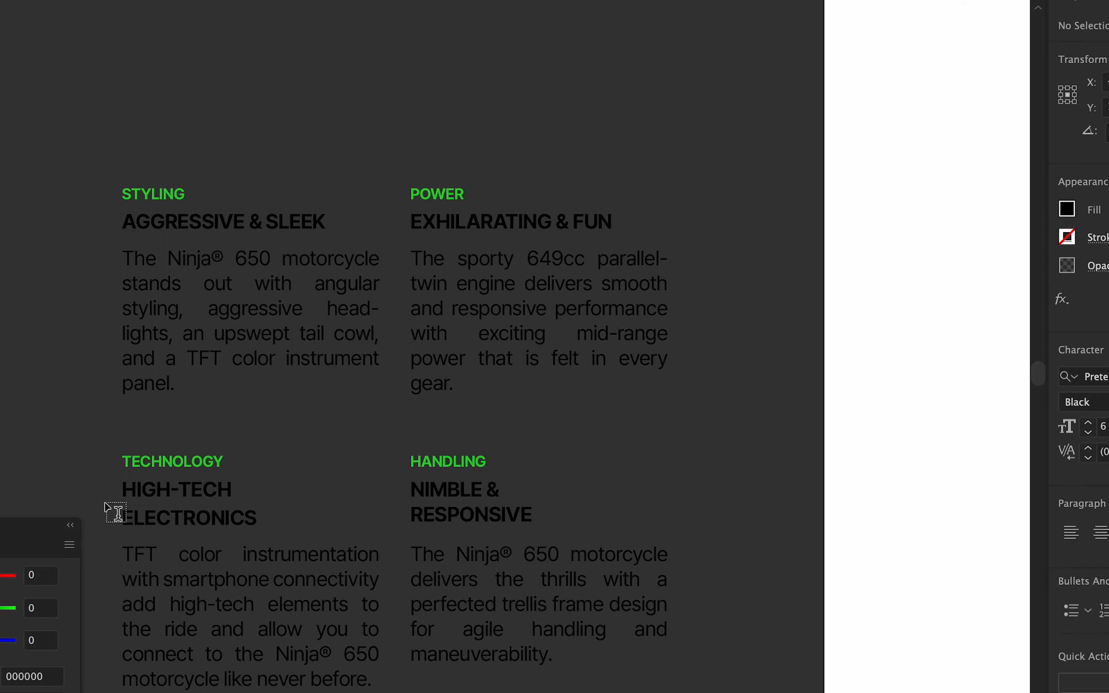
{"action": "left_click", "coordinate": [129, 506]}
{"action": "key", "text": "BackSpace"}
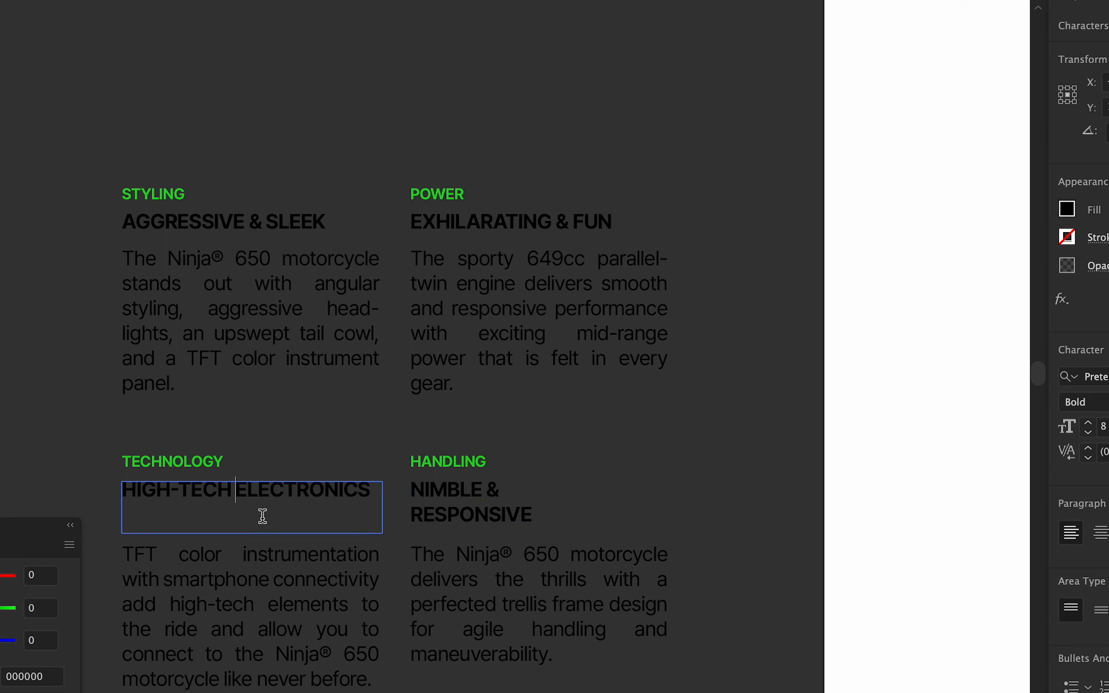
{"action": "left_click", "coordinate": [414, 510]}
{"action": "key", "text": "BackSpace"}
{"action": "key", "text": "Escape"}
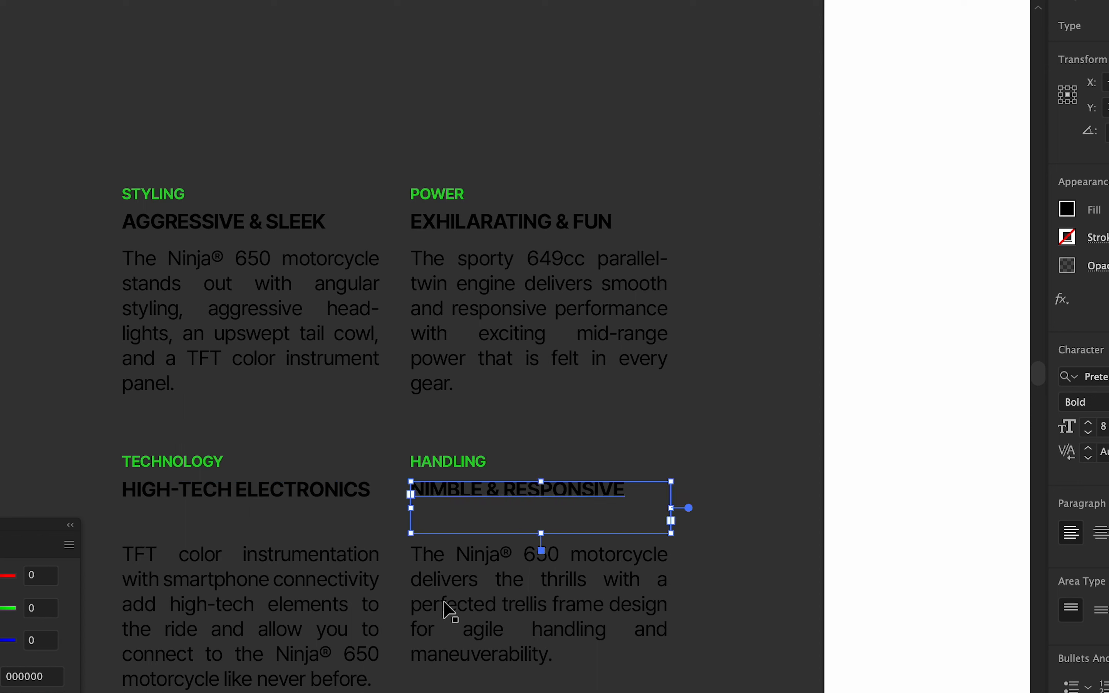
Nudge all four feature paragraphs up slightly, closer to their subheadings.
{"action": "left_click", "coordinate": [445, 604]}
{"action": "left_click", "coordinate": [311, 610], "text": "shift"}
{"action": "left_click", "coordinate": [280, 331], "text": "shift"}
{"action": "left_click", "coordinate": [413, 328], "text": "shift"}
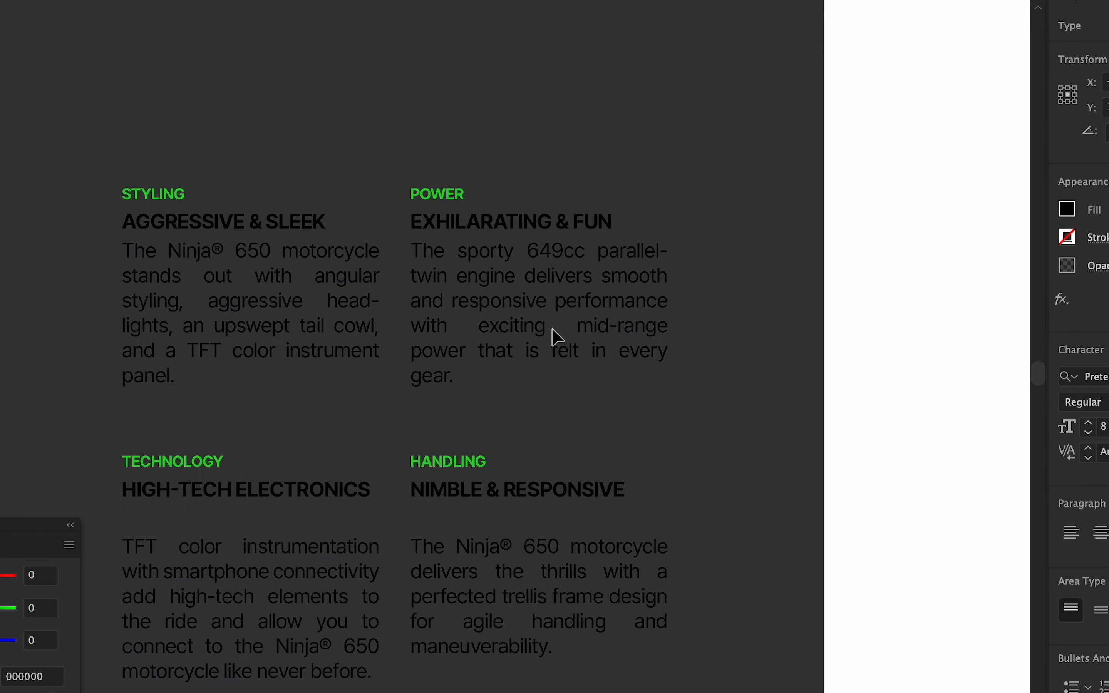
{"action": "left_click", "coordinate": [726, 467]}
Move the TECHNOLOGY and HANDLING paragraphs up to close the gap below their one-line subheadings.
{"action": "left_click", "coordinate": [186, 611]}
{"action": "left_click", "coordinate": [418, 602], "text": "shift"}
{"action": "left_click_drag", "start_coordinate": [419, 602], "coordinate": [415, 583]}
{"action": "left_click", "coordinate": [771, 465]}
Nudge the three body text columns under the NINJA 650 2025 and FEATURING headings up slightly.
{"action": "scroll", "coordinate": [770, 465], "scroll_direction": "down", "scroll_amount": 4}
{"action": "left_click_drag", "start_coordinate": [740, 473], "coordinate": [545, 394]}
{"action": "scroll", "coordinate": [531, 156], "scroll_direction": "up", "scroll_amount": 5}
{"action": "left_click", "coordinate": [763, 186]}
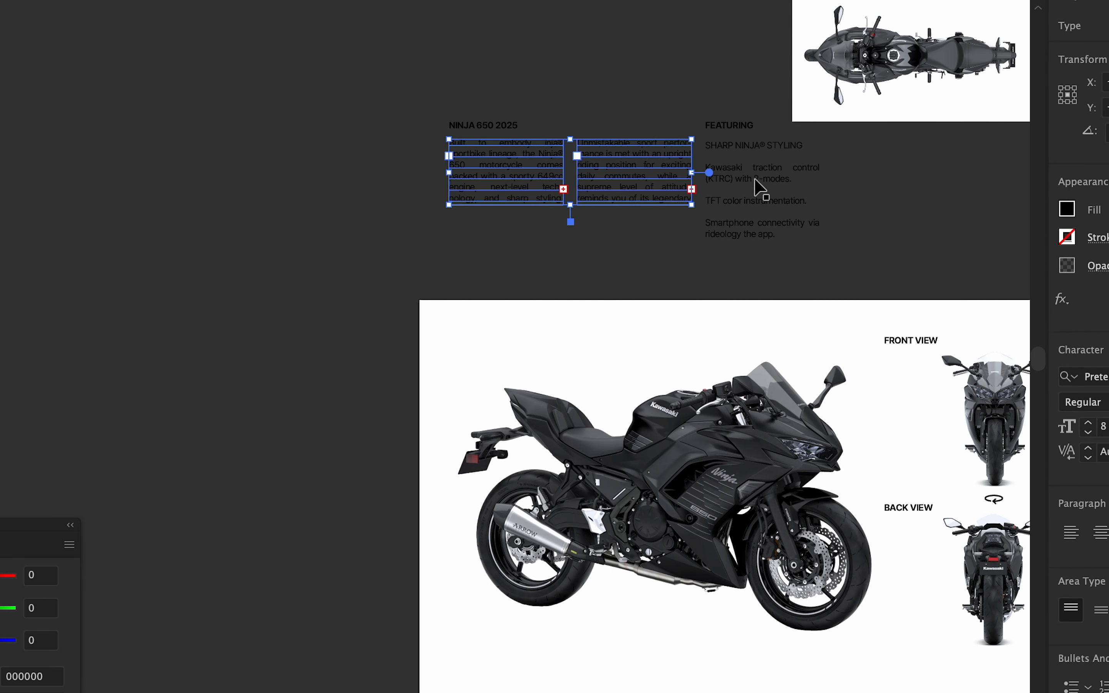
{"action": "key", "text": "Up"}
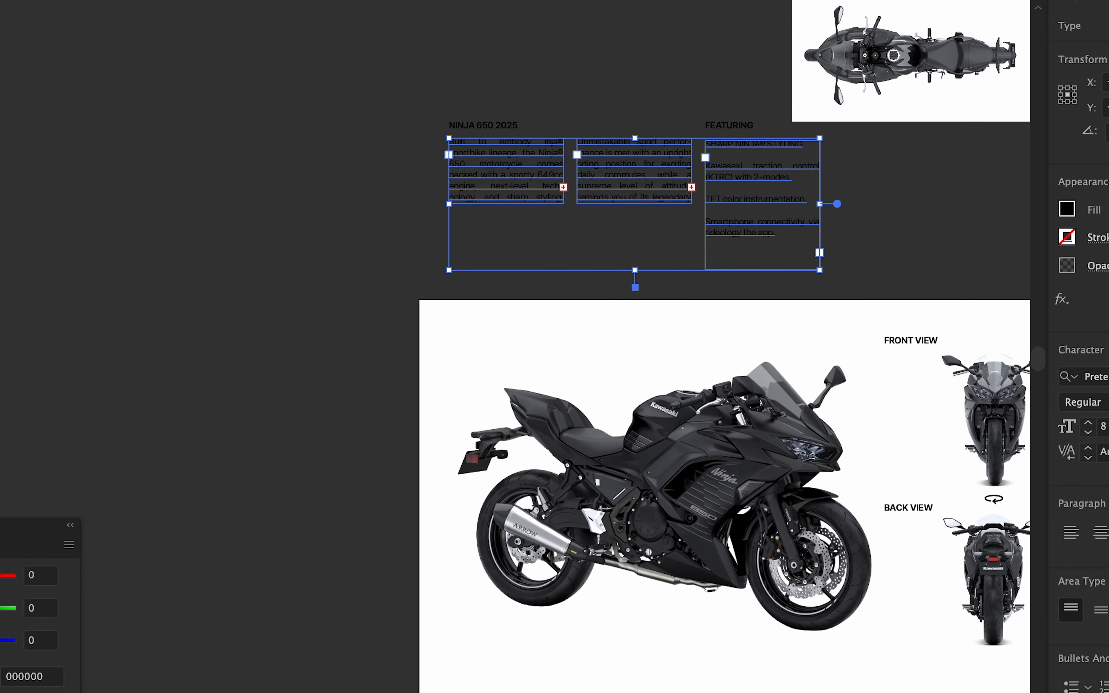
{"action": "key", "text": "Up"}
Select the NINJA 650 2025 and FEATURING headings together.
{"action": "left_click", "coordinate": [495, 126]}
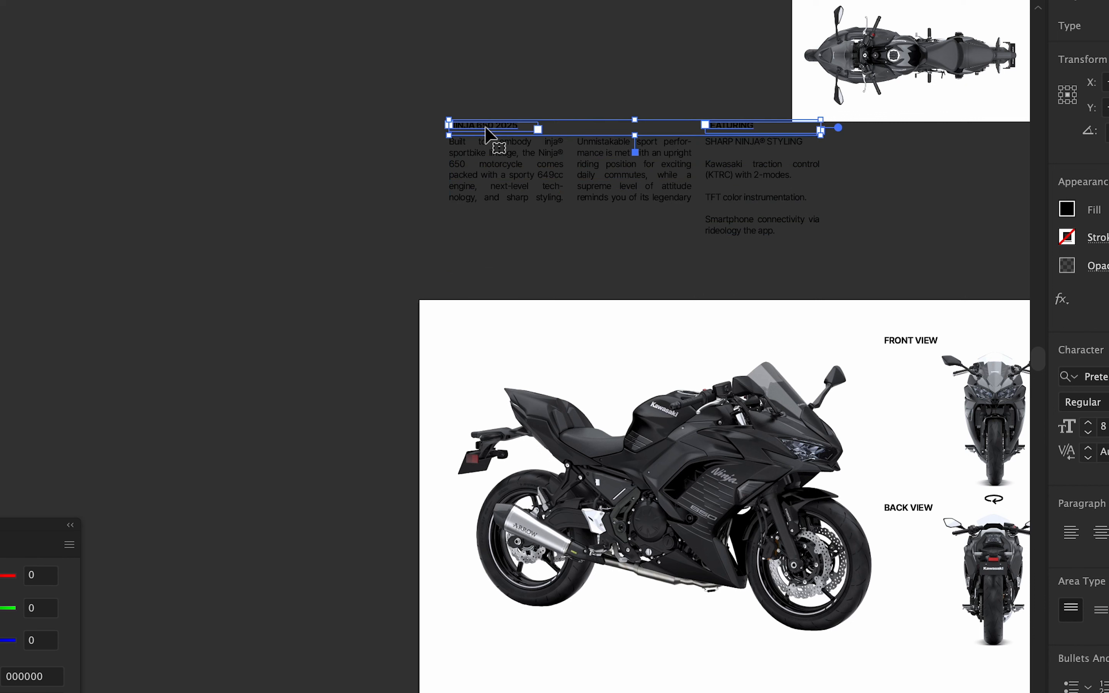
{"action": "left_click", "coordinate": [892, 649]}
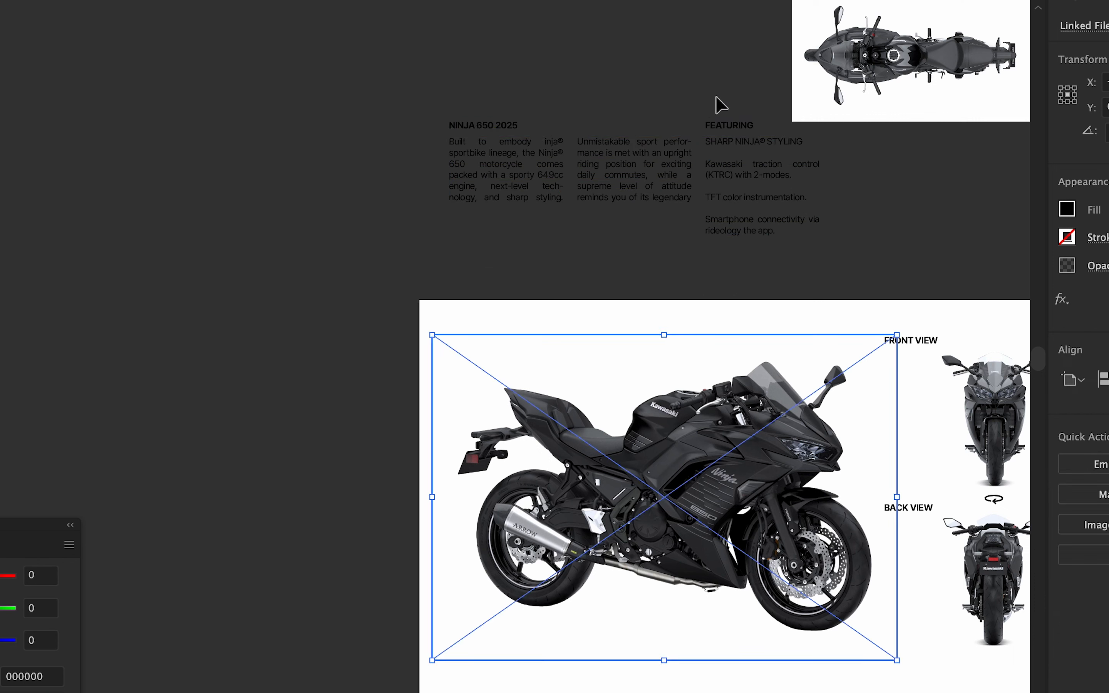
{"action": "left_click", "coordinate": [733, 123]}
{"action": "left_click", "coordinate": [479, 127], "text": "shift"}
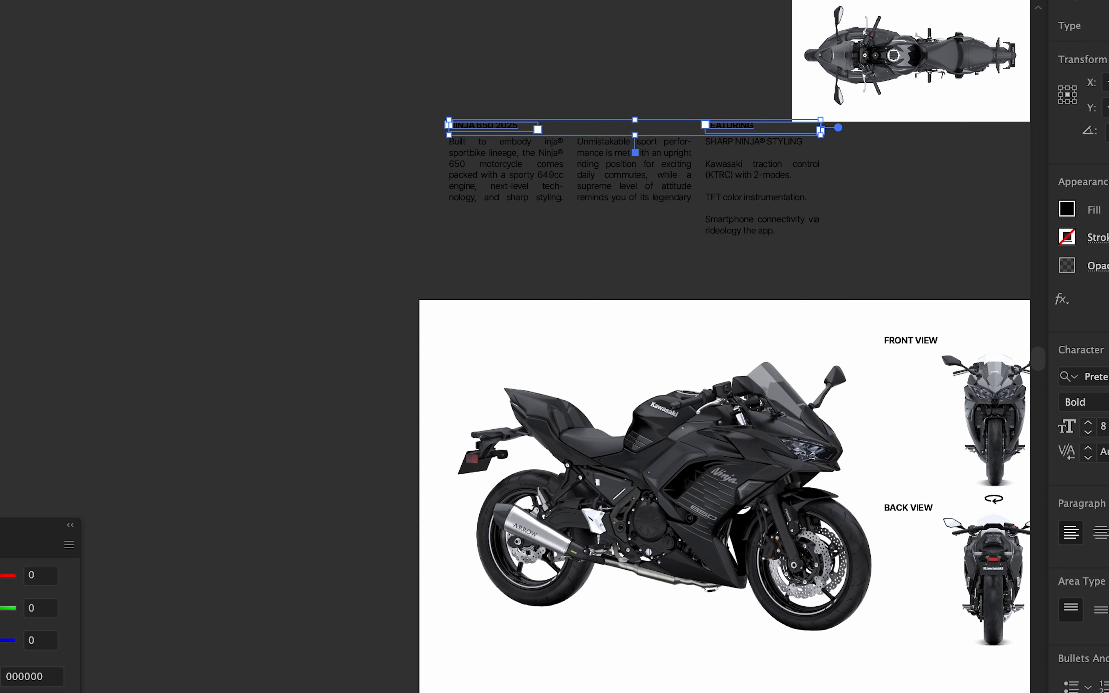
Examine the existing Kawasaki Ninja poster layouts and the R3 reference poster for arrangement ideas.
{"action": "left_click", "coordinate": [714, 494]}
{"action": "scroll", "coordinate": [714, 494], "scroll_direction": "down", "scroll_amount": 1}
{"action": "left_click_drag", "start_coordinate": [713, 494], "coordinate": [700, 308]}
{"action": "left_click", "coordinate": [758, 355]}
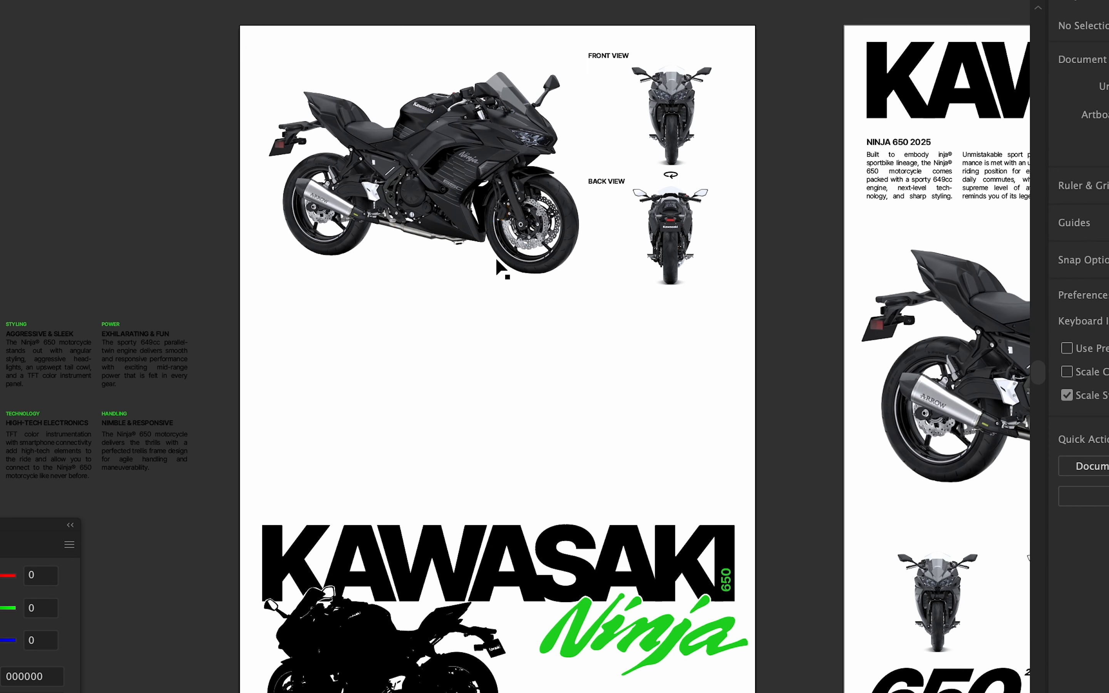
{"action": "scroll", "coordinate": [496, 257], "scroll_direction": "down", "scroll_amount": 1}
{"action": "left_click_drag", "start_coordinate": [496, 262], "coordinate": [476, 301]}
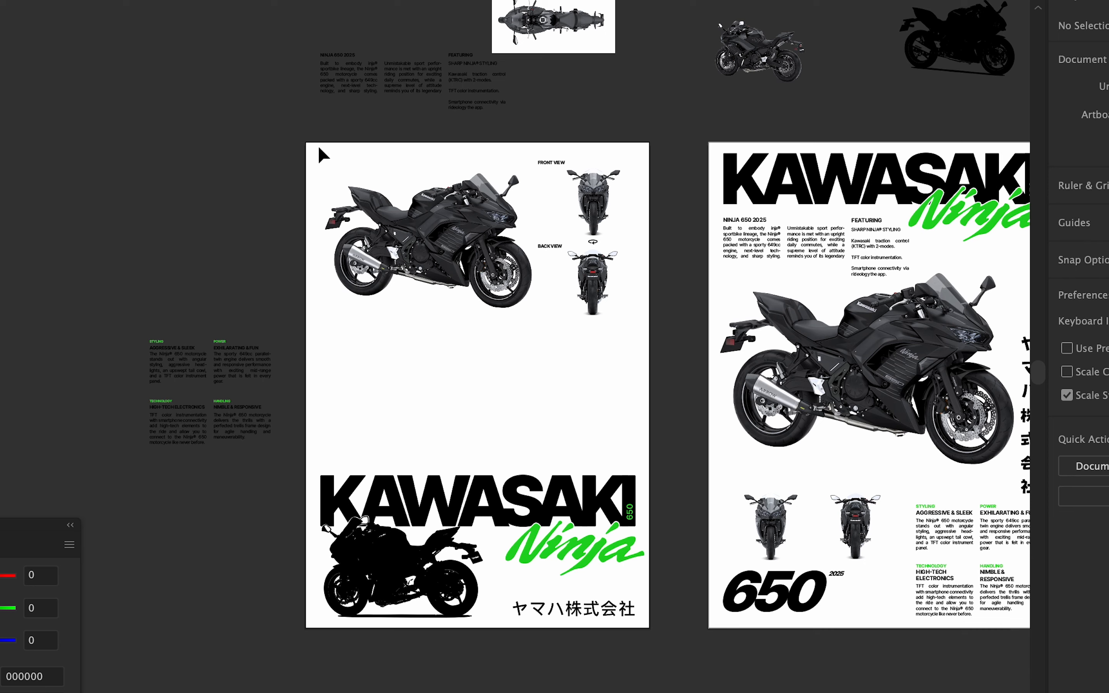
{"action": "left_click_drag", "start_coordinate": [662, 200], "coordinate": [653, 216]}
{"action": "left_click", "coordinate": [681, 248]}
{"action": "scroll", "coordinate": [696, 248], "scroll_direction": "down", "scroll_amount": 2}
{"action": "scroll", "coordinate": [696, 248], "scroll_direction": "right", "scroll_amount": 9}
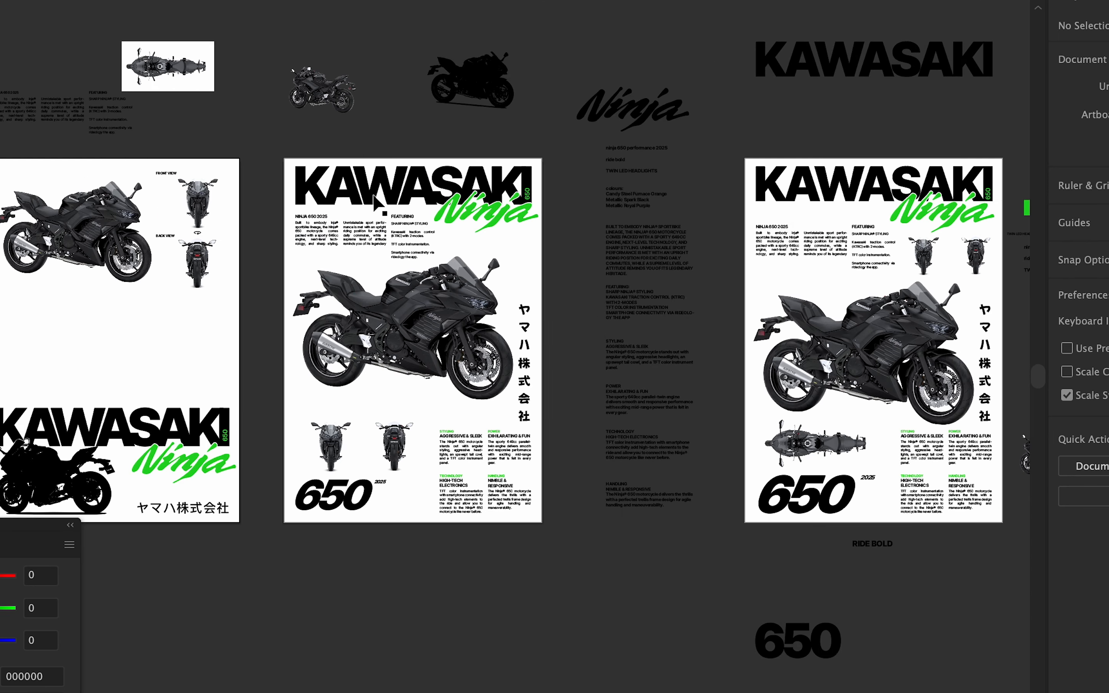
{"action": "left_click_drag", "start_coordinate": [255, 139], "coordinate": [277, 152]}
{"action": "left_click_drag", "start_coordinate": [559, 250], "coordinate": [561, 251]}
{"action": "left_click_drag", "start_coordinate": [574, 248], "coordinate": [426, 233]}
{"action": "left_click_drag", "start_coordinate": [885, 246], "coordinate": [559, 219]}
{"action": "key", "text": "super+z"}
{"action": "scroll", "coordinate": [759, 312], "scroll_direction": "up", "scroll_amount": 10}
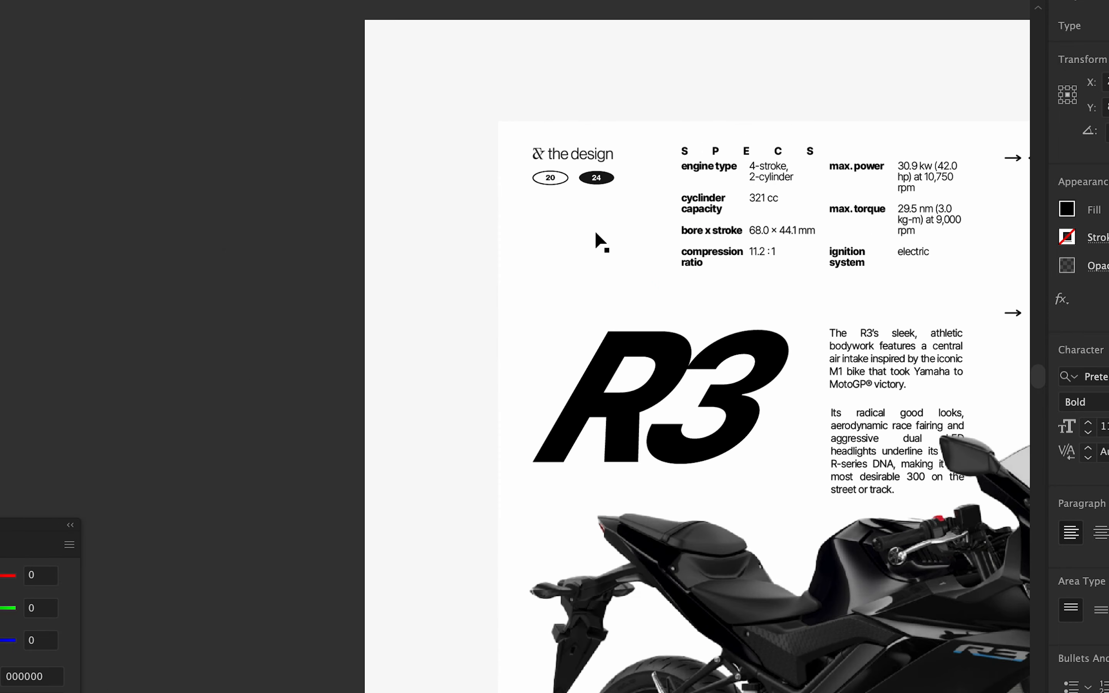
{"action": "scroll", "coordinate": [721, 274], "scroll_direction": "down", "scroll_amount": 8}
{"action": "left_click_drag", "start_coordinate": [554, 294], "coordinate": [939, 274]}
{"action": "left_click_drag", "start_coordinate": [53, 262], "coordinate": [757, 349]}
Show the grid layer and shift the motorcycle images with their view labels slightly down on the unfinished poster.
{"action": "left_click", "coordinate": [1107, 2]}
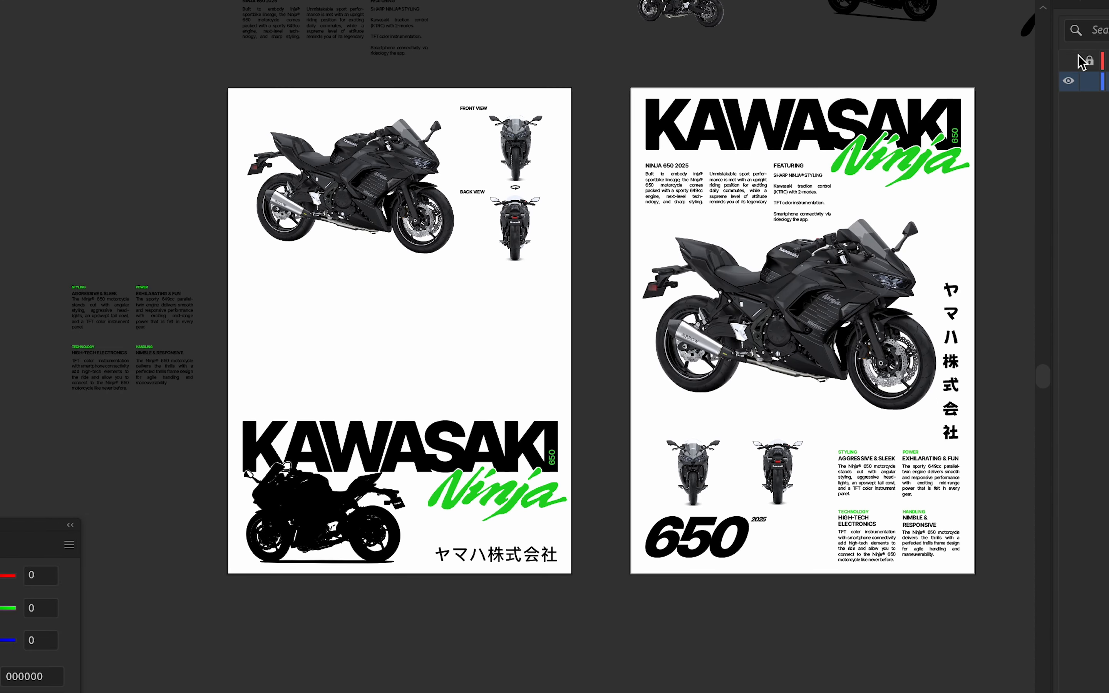
{"action": "left_click", "coordinate": [1069, 60]}
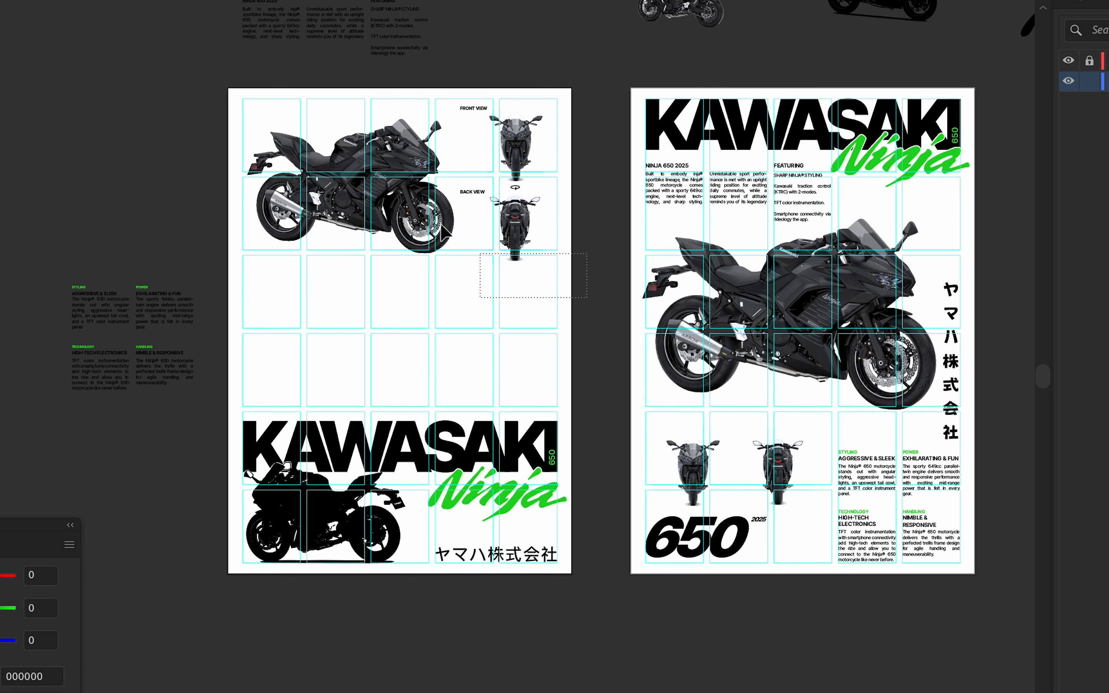
{"action": "left_click_drag", "start_coordinate": [315, 113], "coordinate": [314, 113]}
{"action": "left_click_drag", "start_coordinate": [527, 159], "coordinate": [527, 187]}
{"action": "left_click", "coordinate": [577, 203]}
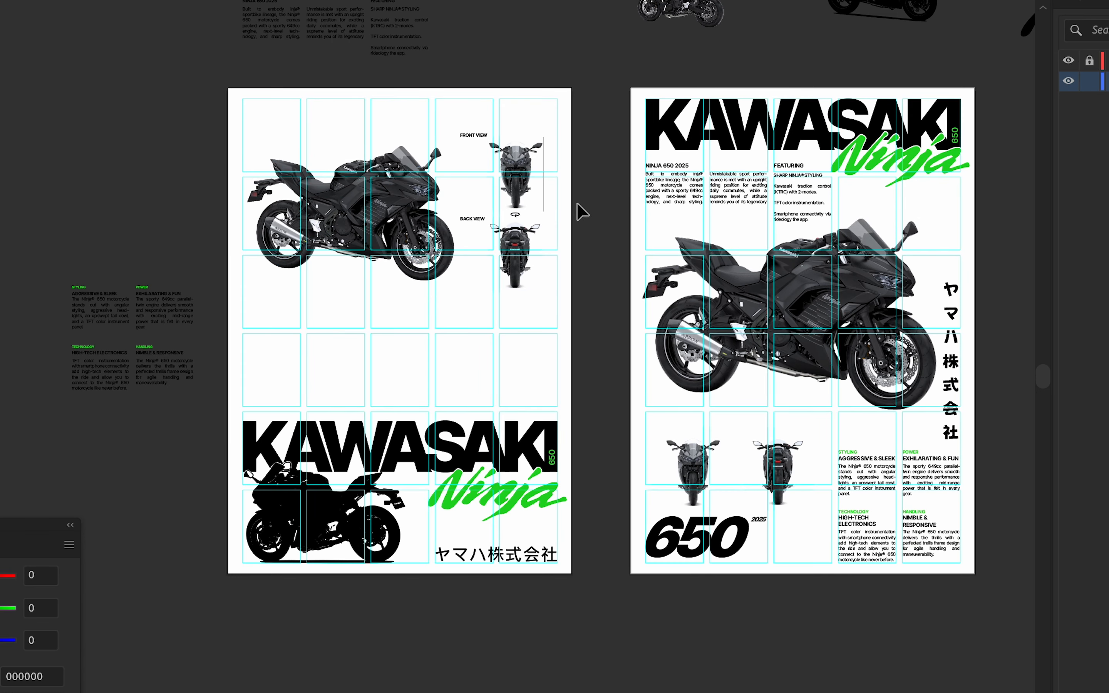
Move the NINJA 650 2025 and FEATURING text blocks onto the poster, aligned with the first three columns of the top grid row.
{"action": "scroll", "coordinate": [603, 297], "scroll_direction": "up", "scroll_amount": 5}
{"action": "scroll", "coordinate": [603, 297], "scroll_direction": "left", "scroll_amount": 5}
{"action": "left_click_drag", "start_coordinate": [351, 130], "coordinate": [540, 87]}
{"action": "left_click", "coordinate": [533, 182], "text": "shift"}
{"action": "scroll", "coordinate": [533, 181], "scroll_direction": "up", "scroll_amount": 2}
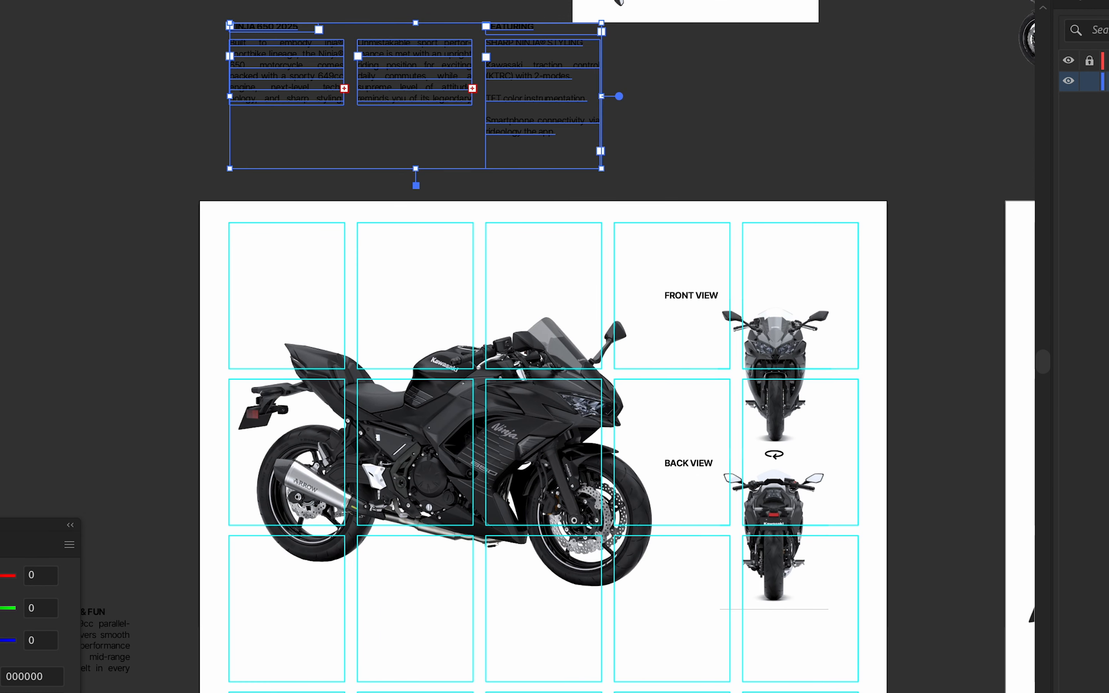
{"action": "scroll", "coordinate": [458, 322], "scroll_direction": "up", "scroll_amount": 3}
{"action": "scroll", "coordinate": [458, 322], "scroll_direction": "left", "scroll_amount": 2}
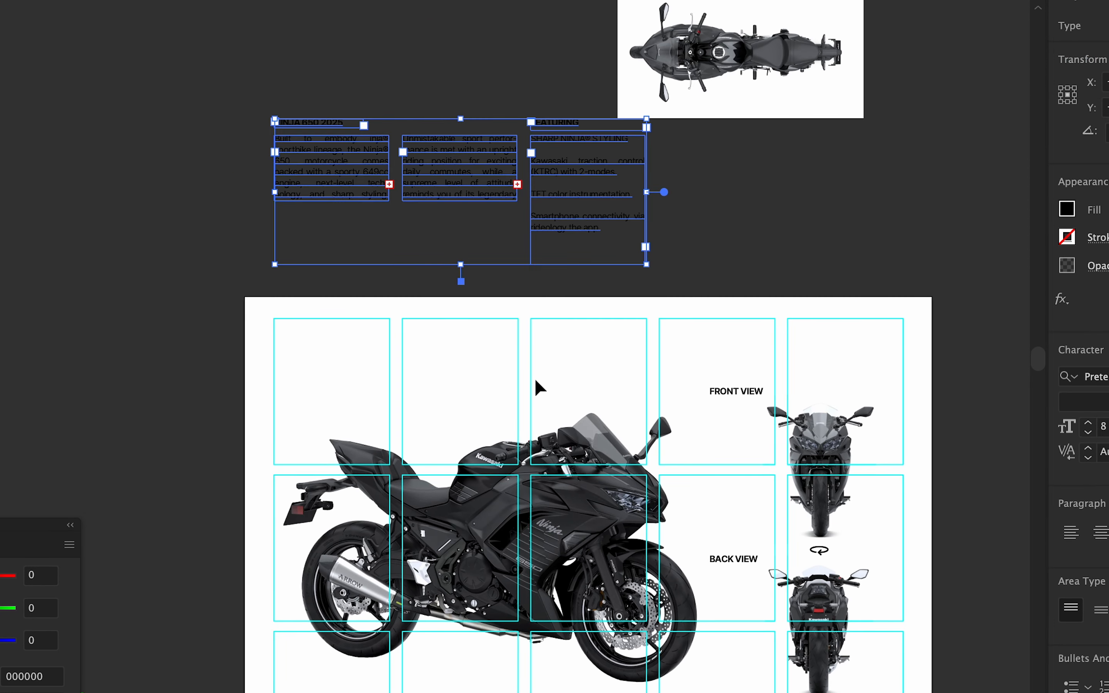
{"action": "left_click_drag", "start_coordinate": [573, 206], "coordinate": [581, 375]}
Set the body text in the first and third columns to 6 pt.
{"action": "left_click", "coordinate": [580, 380]}
{"action": "left_click", "coordinate": [451, 377], "text": "shift"}
{"action": "key", "text": "super+z"}
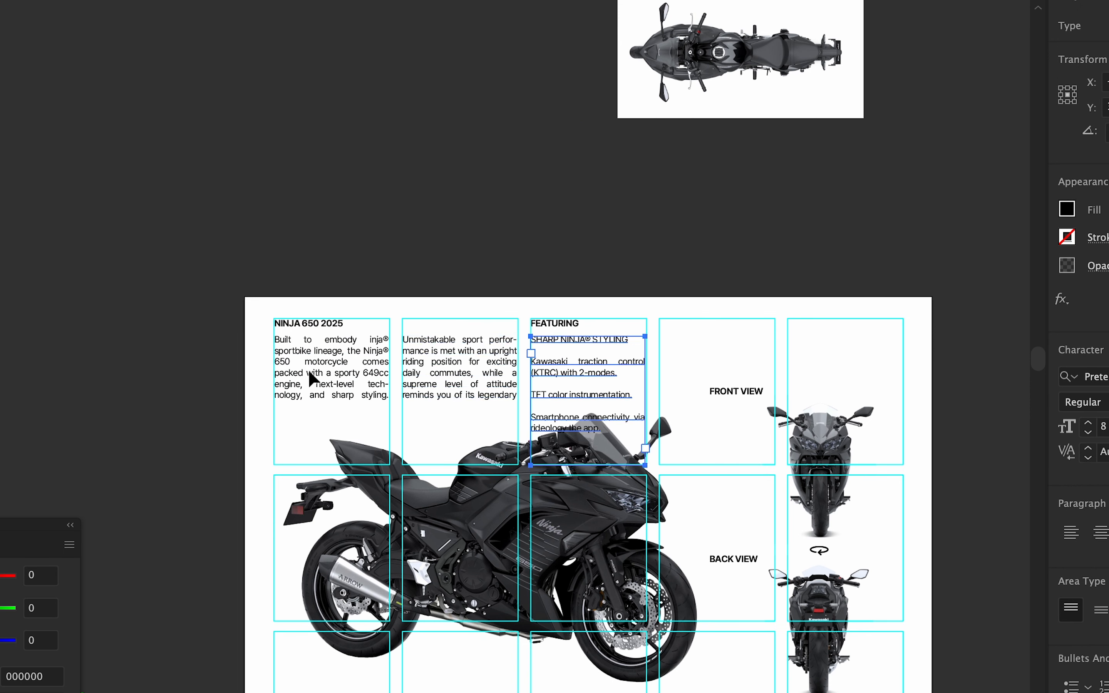
{"action": "left_click", "coordinate": [311, 374], "text": "shift"}
{"action": "left_click", "coordinate": [1088, 432]}
{"action": "left_click", "coordinate": [735, 216]}
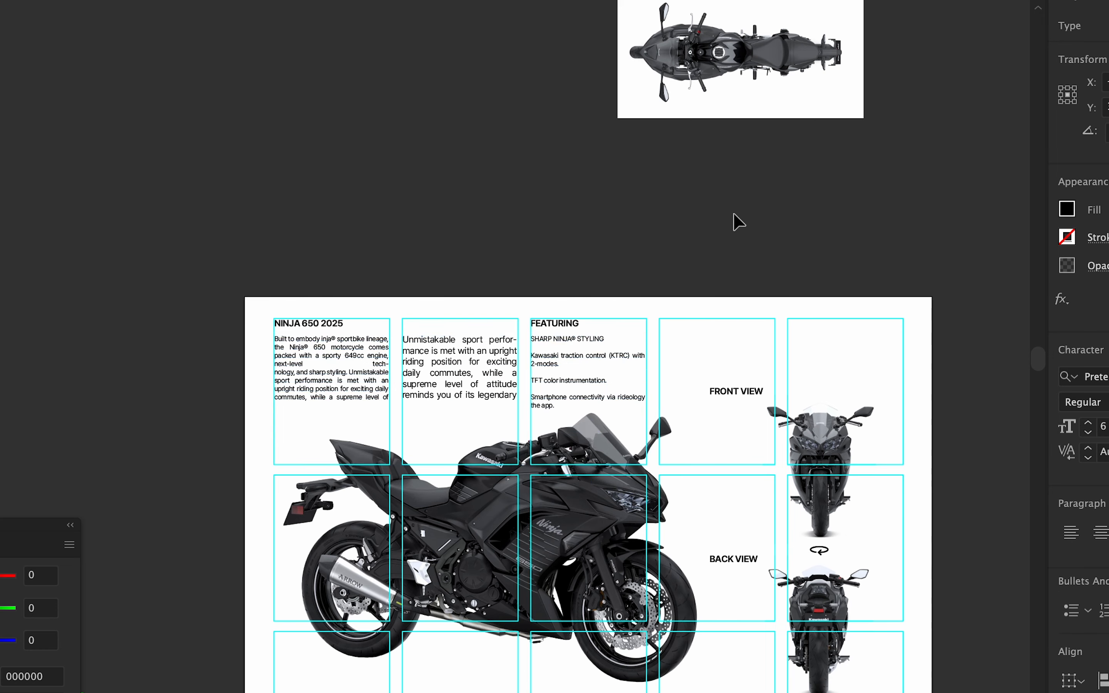
Match the second column's paragraph to the first paragraph's 6 pt formatting with the Eyedropper.
{"action": "scroll", "coordinate": [384, 432], "scroll_direction": "up", "scroll_amount": 2}
{"action": "left_click", "coordinate": [593, 356]}
{"action": "left_click_drag", "start_coordinate": [461, 352], "coordinate": [258, 355]}
{"action": "key", "text": "super+shift+comma"}
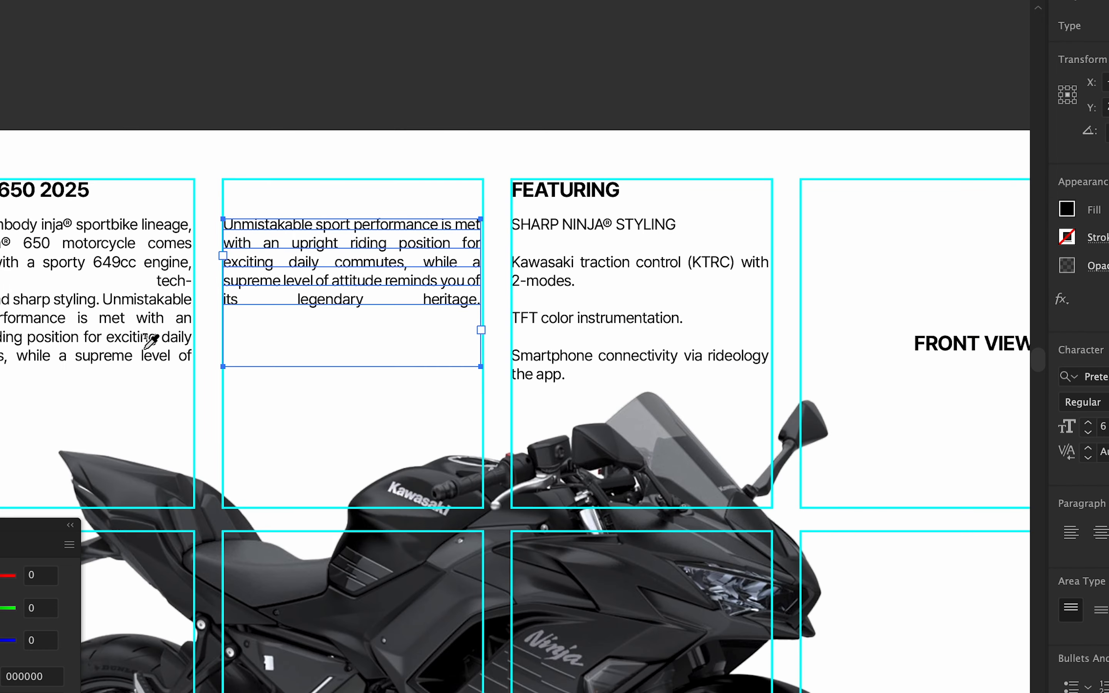
Shorten the text frame of the FEATURING list so it ends just below the last line.
{"action": "scroll", "coordinate": [586, 321], "scroll_direction": "left", "scroll_amount": 3}
{"action": "left_click", "coordinate": [627, 347], "text": "shift"}
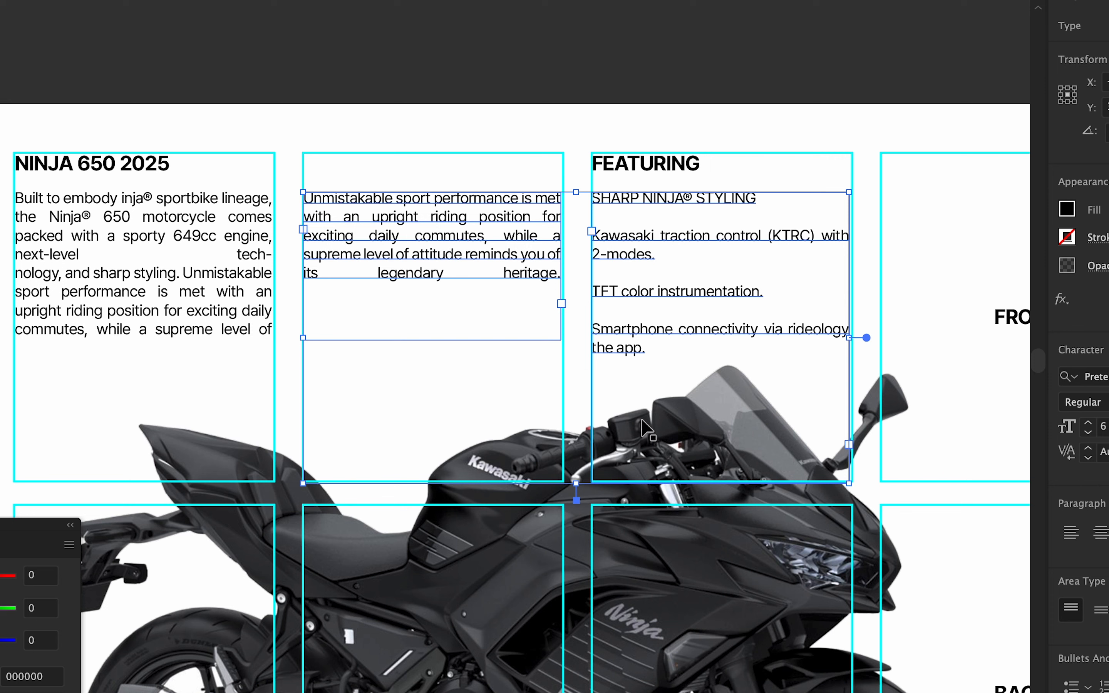
{"action": "left_click", "coordinate": [477, 420]}
{"action": "left_click", "coordinate": [632, 332]}
{"action": "left_click_drag", "start_coordinate": [722, 484], "coordinate": [724, 374]}
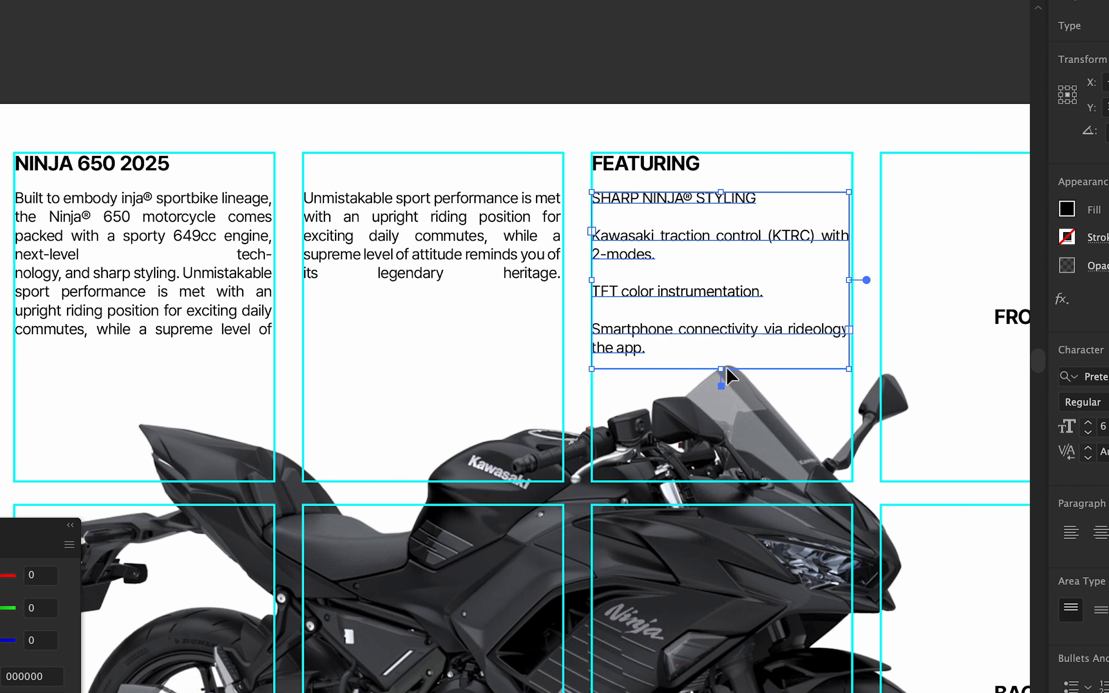
Remove the hyphen and line break that split "technology" in the paragraph under NINJA 650 2025.
{"action": "left_click", "coordinate": [417, 273]}
{"action": "left_click", "coordinate": [197, 275]}
{"action": "double_click", "coordinate": [197, 275]}
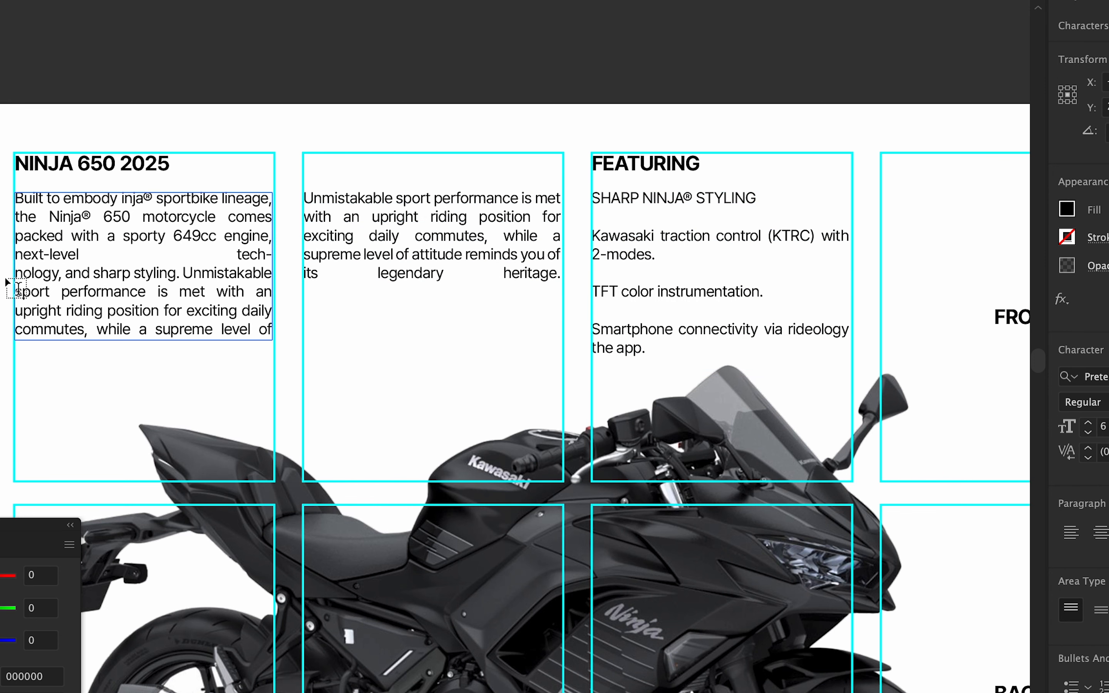
{"action": "left_click", "coordinate": [11, 272]}
{"action": "key", "text": "BackSpace"}
{"action": "key", "text": "BackSpace"}
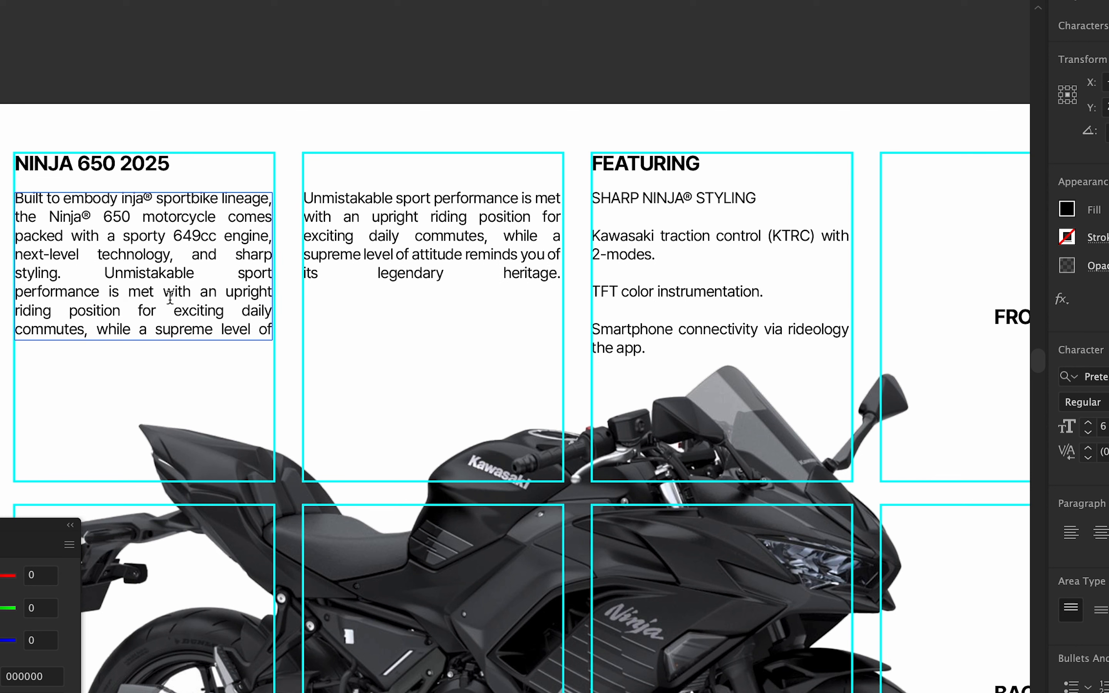
{"action": "left_click", "coordinate": [15, 292]}
{"action": "key", "text": "BackSpace"}
{"action": "key", "text": "ctrl+z"}
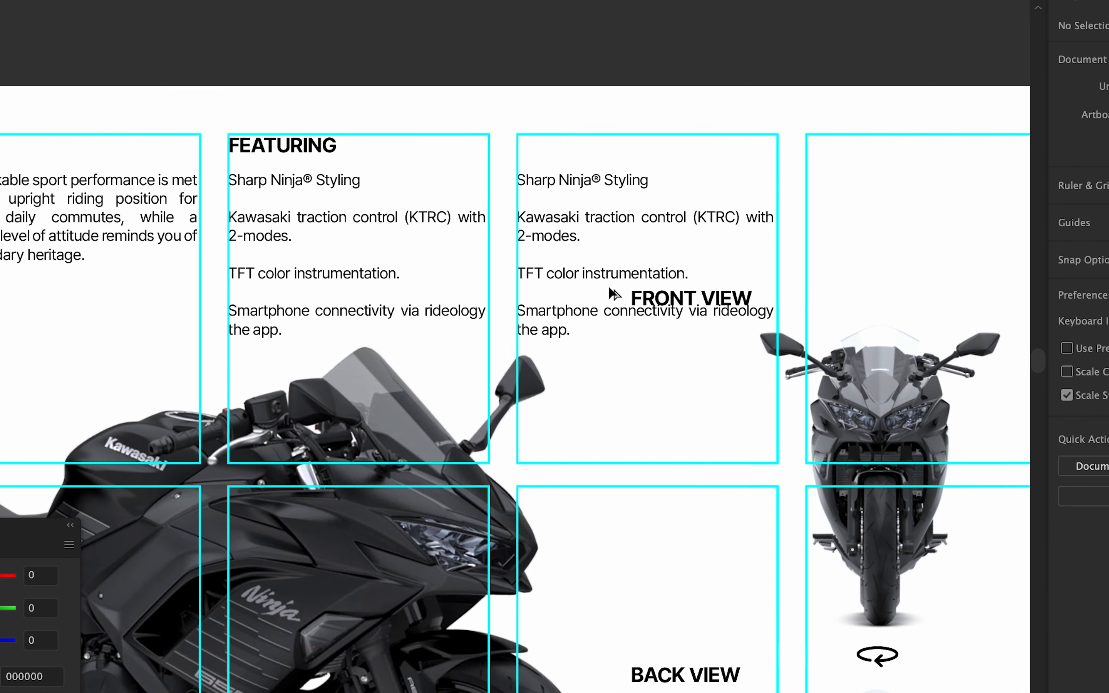
Delete the TFT color instrumentation and smartphone connectivity items from the list under FEATURING in the third column.
{"action": "left_click", "coordinate": [609, 292]}
{"action": "double_click", "coordinate": [329, 308]}
{"action": "left_click_drag", "start_coordinate": [306, 326], "coordinate": [210, 265]}
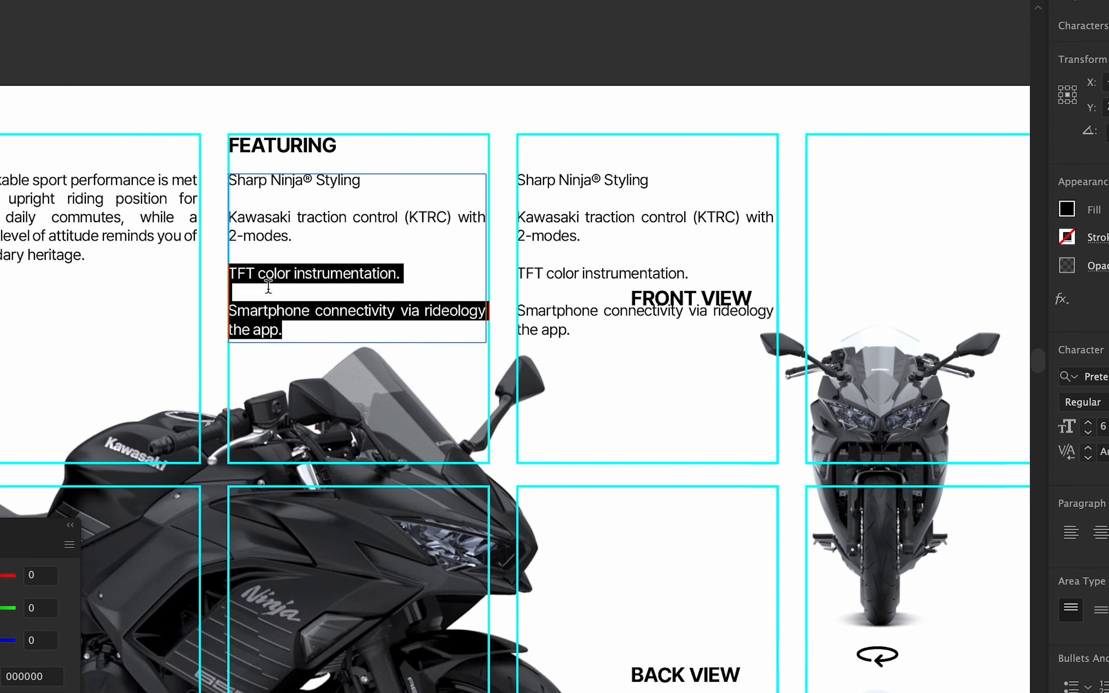
{"action": "key", "text": "BackSpace"}
Delete the Sharp Ninja® Styling and traction control items from the fourth-column copy, so its text starts on the first line.
{"action": "left_click_drag", "start_coordinate": [579, 250], "coordinate": [518, 180]}
{"action": "key", "text": "BackSpace"}
{"action": "key", "text": "Return"}
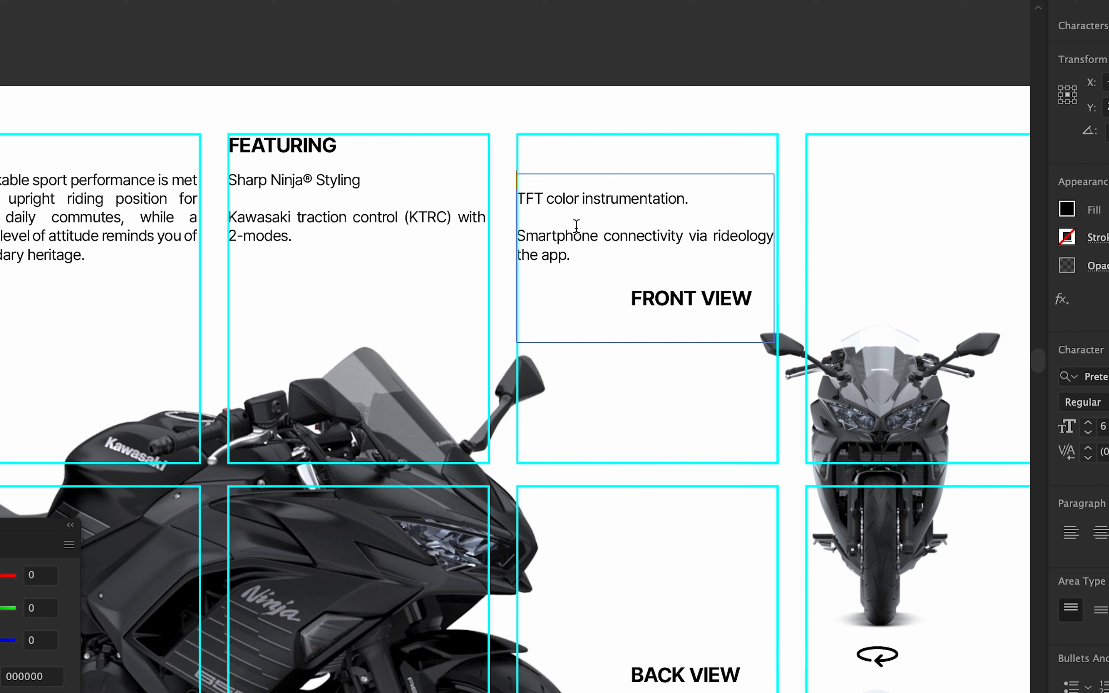
{"action": "key", "text": "Delete"}
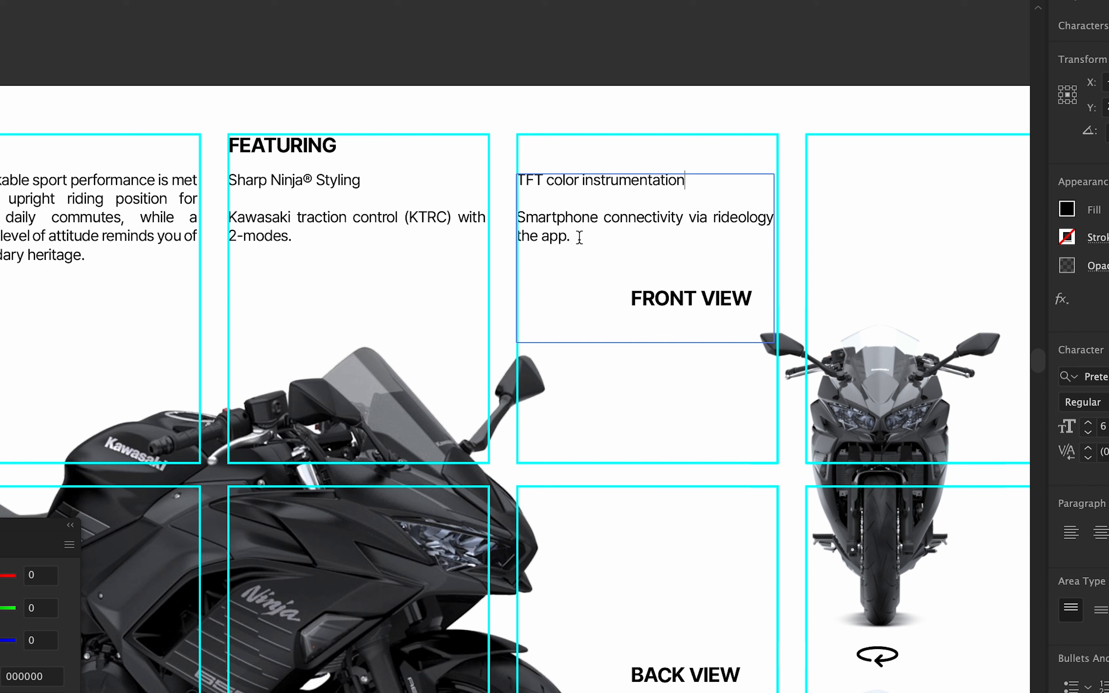
Remove the trailing periods from the feature items in both list columns.
{"action": "left_click", "coordinate": [297, 240]}
{"action": "key", "text": "BackSpace"}
{"action": "key", "text": "Escape"}
{"action": "left_click", "coordinate": [512, 120]}
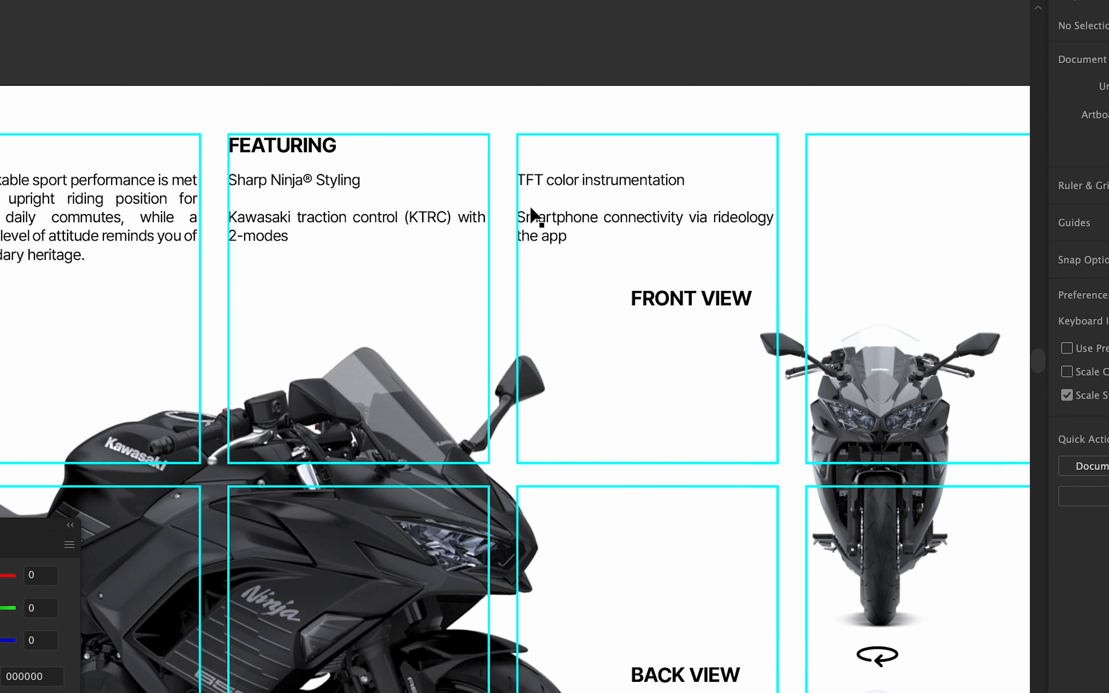
Move the FRONT VIEW and BACK VIEW labels to the right of their motorcycle images.
{"action": "left_click", "coordinate": [475, 231]}
{"action": "scroll", "coordinate": [730, 274], "scroll_direction": "down", "scroll_amount": 4}
{"action": "scroll", "coordinate": [612, 255], "scroll_direction": "up", "scroll_amount": 3}
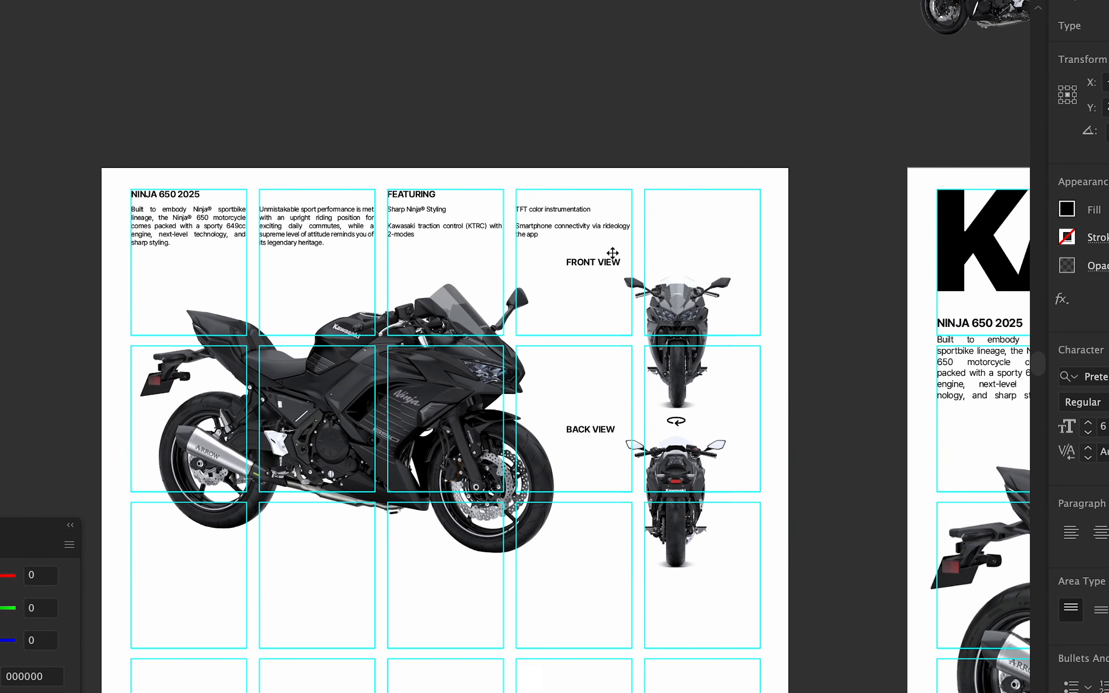
{"action": "left_click_drag", "start_coordinate": [559, 258], "coordinate": [763, 255]}
{"action": "left_click_drag", "start_coordinate": [561, 510], "coordinate": [775, 508]}
{"action": "left_click", "coordinate": [773, 256], "text": "shift"}
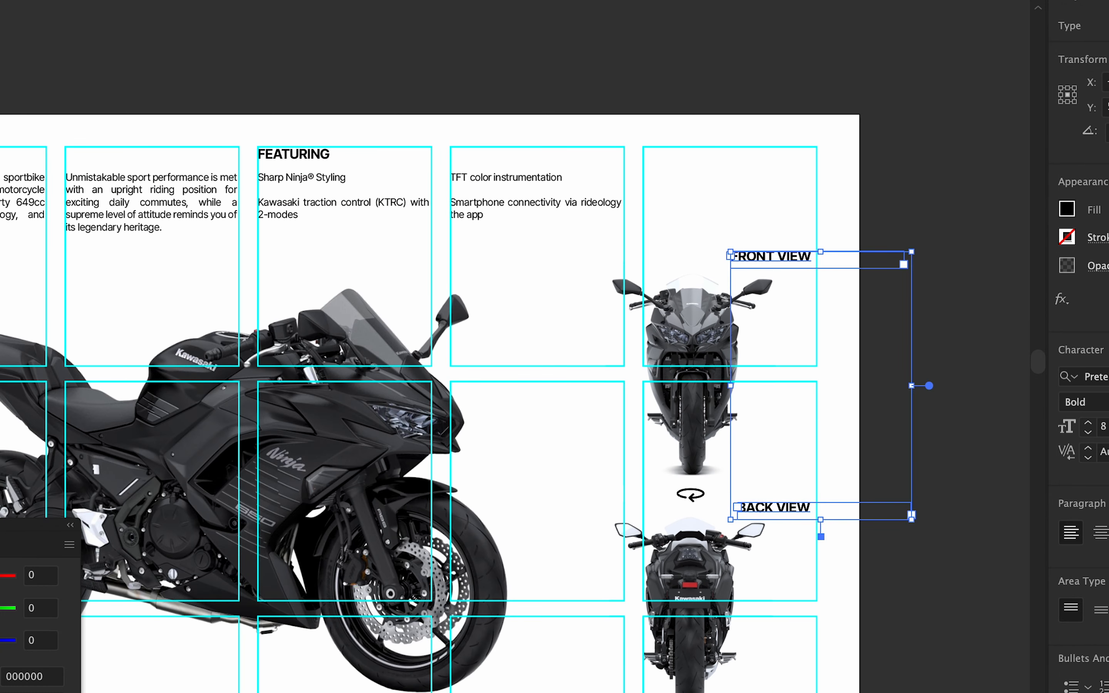
Right-align the text of both view labels and fit them to the right edge of the last grid column.
{"action": "key", "text": "ctrl+shift+r"}
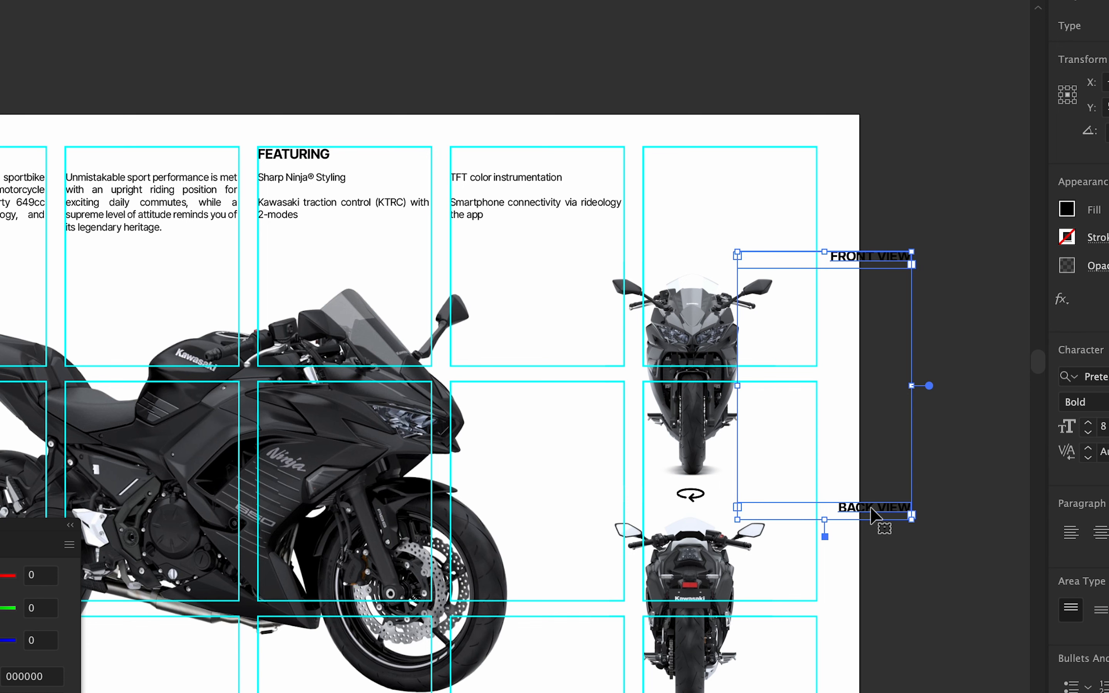
{"action": "left_click_drag", "start_coordinate": [876, 520], "coordinate": [782, 517]}
{"action": "left_click_drag", "start_coordinate": [646, 386], "coordinate": [714, 386]}
{"action": "left_click", "coordinate": [896, 576]}
Move the back-view motorcycle slightly down and lower the rotation icon into the gap between the two views.
{"action": "scroll", "coordinate": [899, 429], "scroll_direction": "down", "scroll_amount": 5}
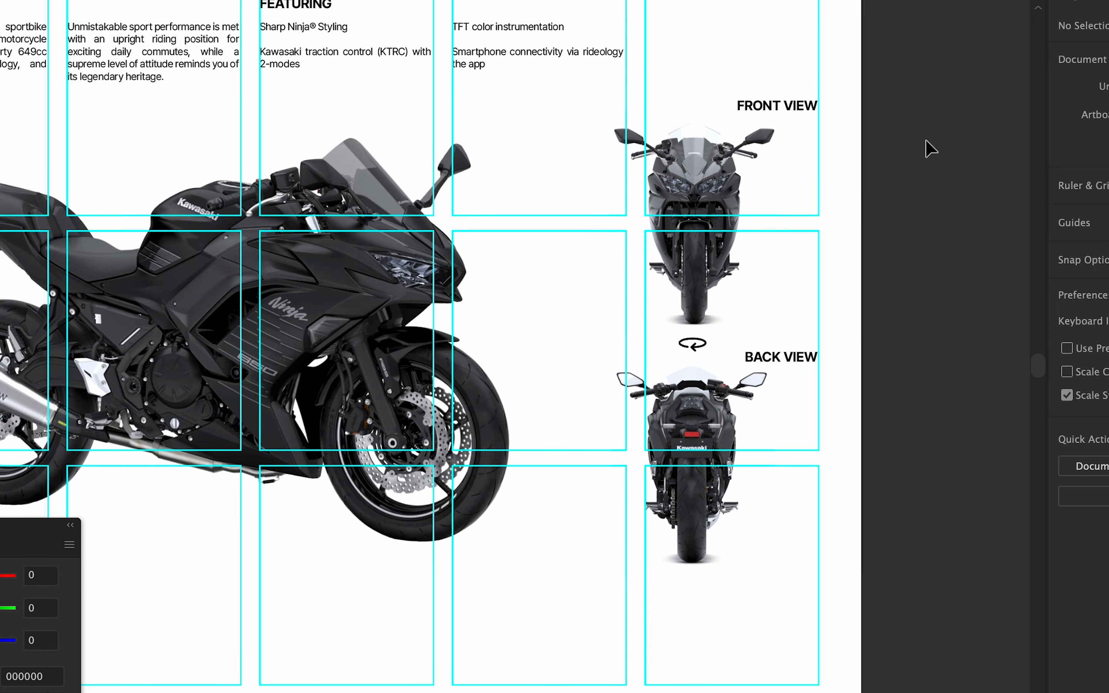
{"action": "left_click_drag", "start_coordinate": [686, 493], "coordinate": [687, 516]}
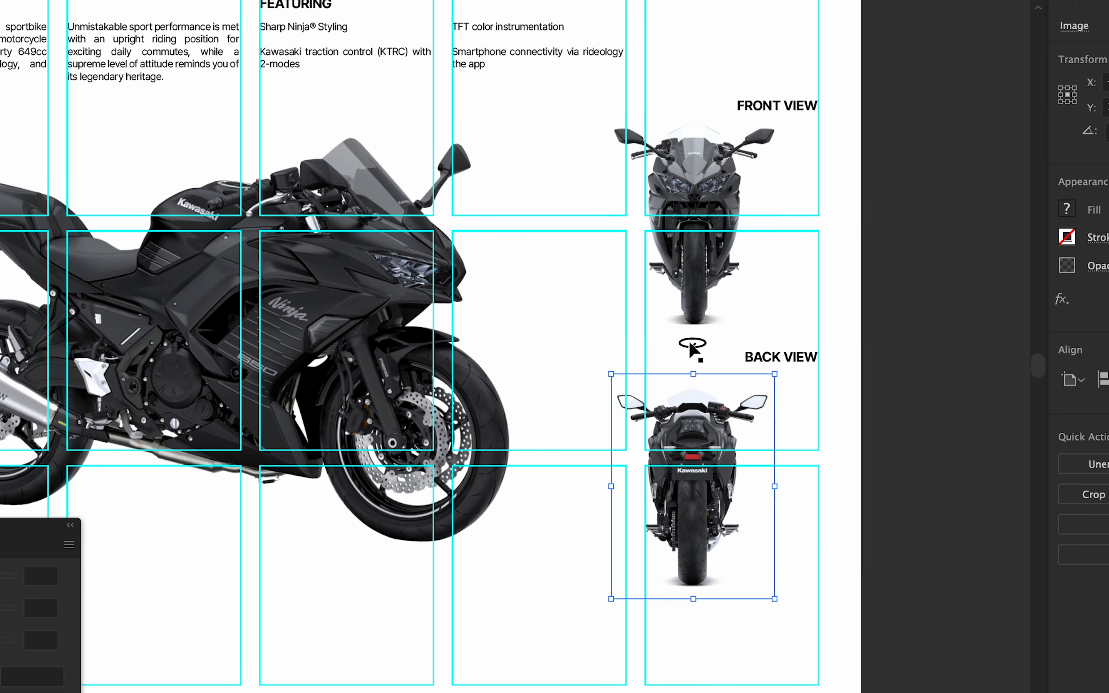
{"action": "left_click_drag", "start_coordinate": [696, 346], "coordinate": [696, 359]}
Move the BACK VIEW and FRONT VIEW labels down to wheel level beside their motorcycles.
{"action": "left_click_drag", "start_coordinate": [795, 360], "coordinate": [796, 587]}
{"action": "left_click_drag", "start_coordinate": [805, 110], "coordinate": [803, 319]}
{"action": "left_click", "coordinate": [946, 337]}
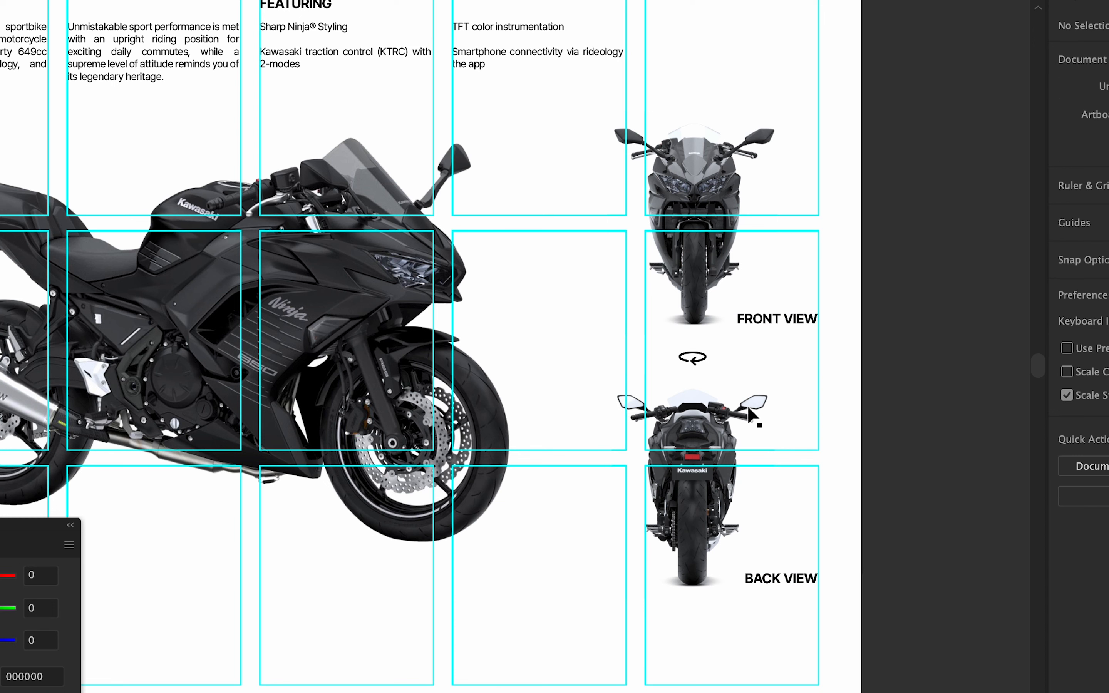
Shift the back-view motorcycle and its label slightly lower and recentre the rotation icon between the two views.
{"action": "left_click_drag", "start_coordinate": [792, 595], "coordinate": [708, 502]}
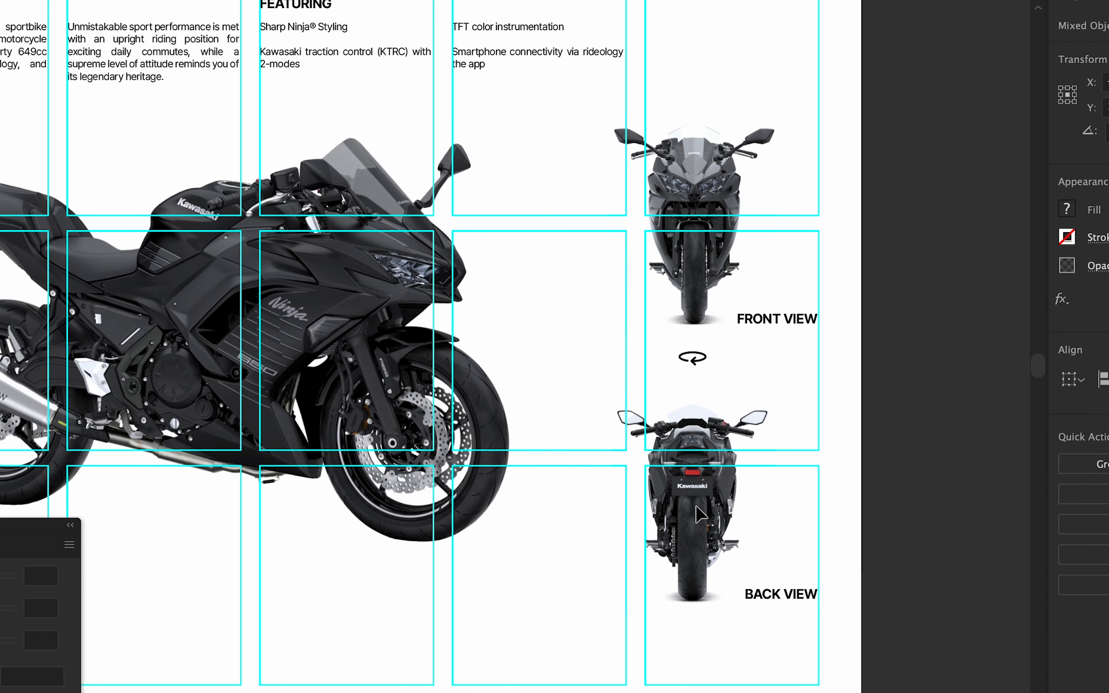
{"action": "left_click", "coordinate": [706, 369]}
{"action": "left_click", "coordinate": [697, 365]}
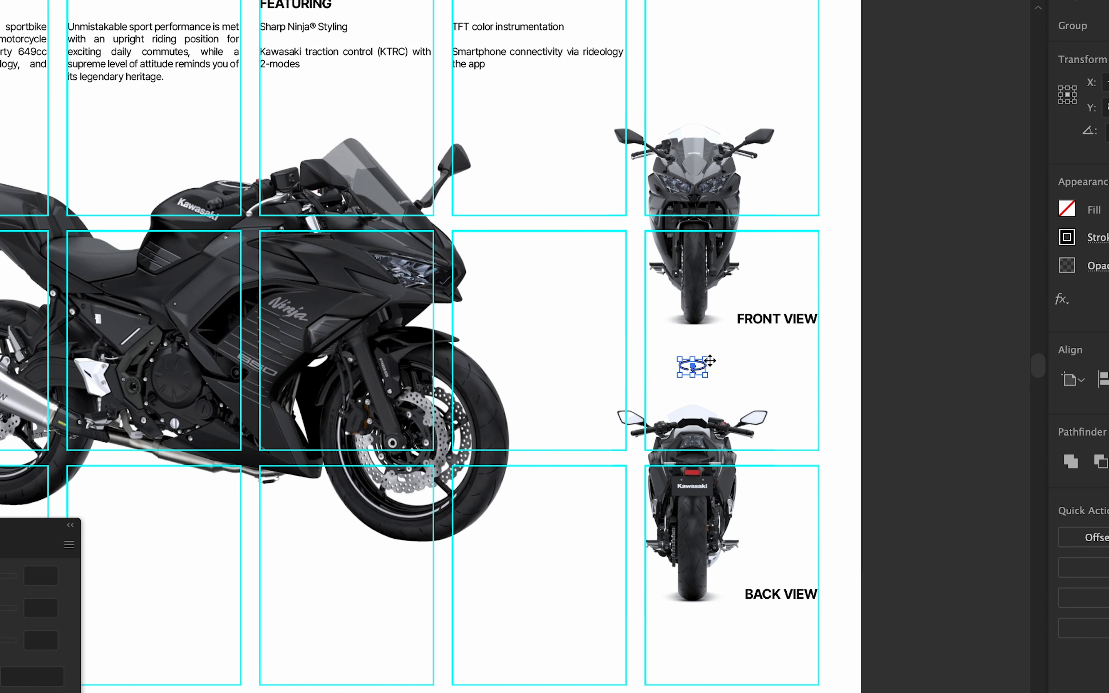
{"action": "left_click", "coordinate": [946, 379]}
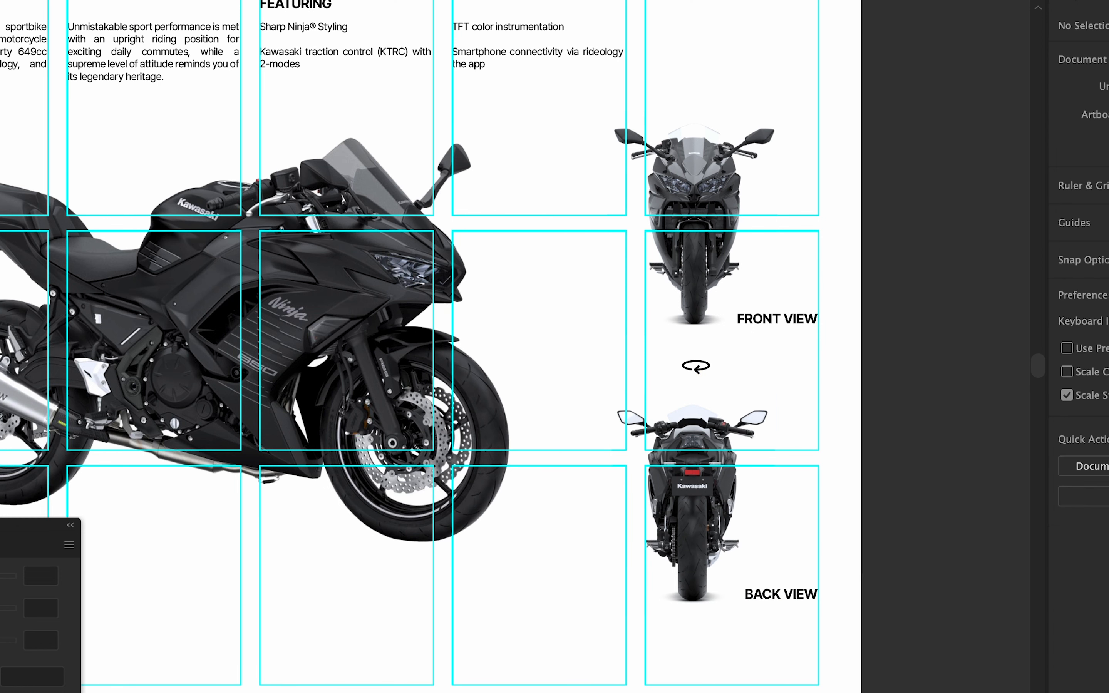
Hide the grid layer and check the poster layout without it.
{"action": "left_click", "coordinate": [1075, 1]}
{"action": "left_click", "coordinate": [1067, 55]}
{"action": "scroll", "coordinate": [892, 384], "scroll_direction": "down", "scroll_amount": 1}
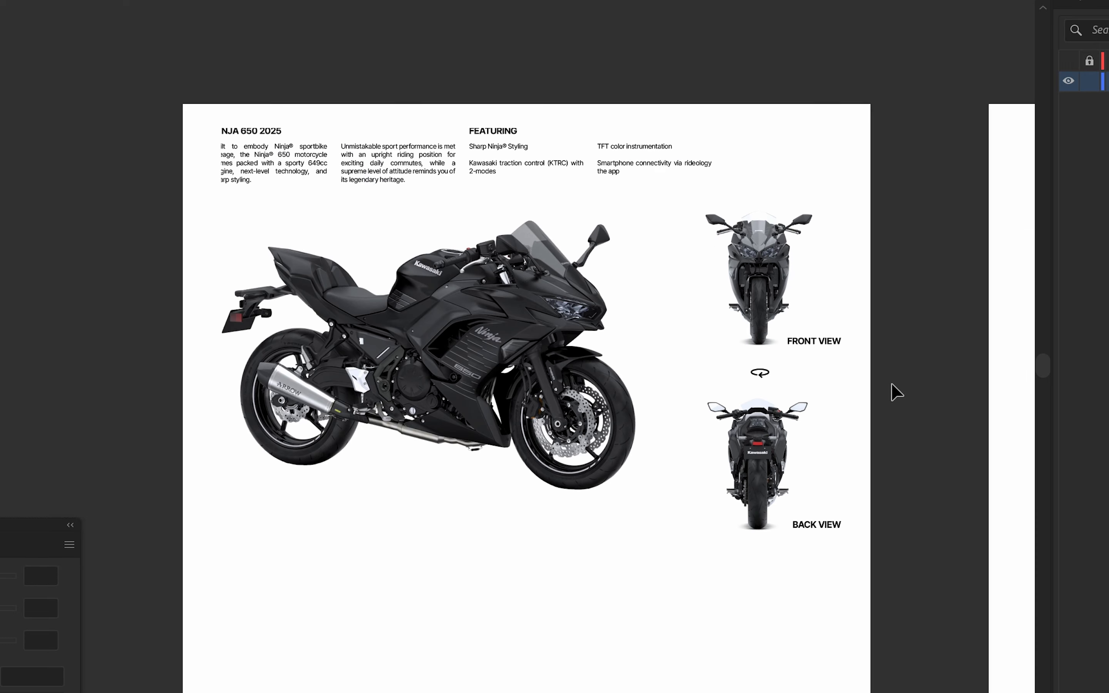
{"action": "left_click_drag", "start_coordinate": [893, 383], "coordinate": [930, 322]}
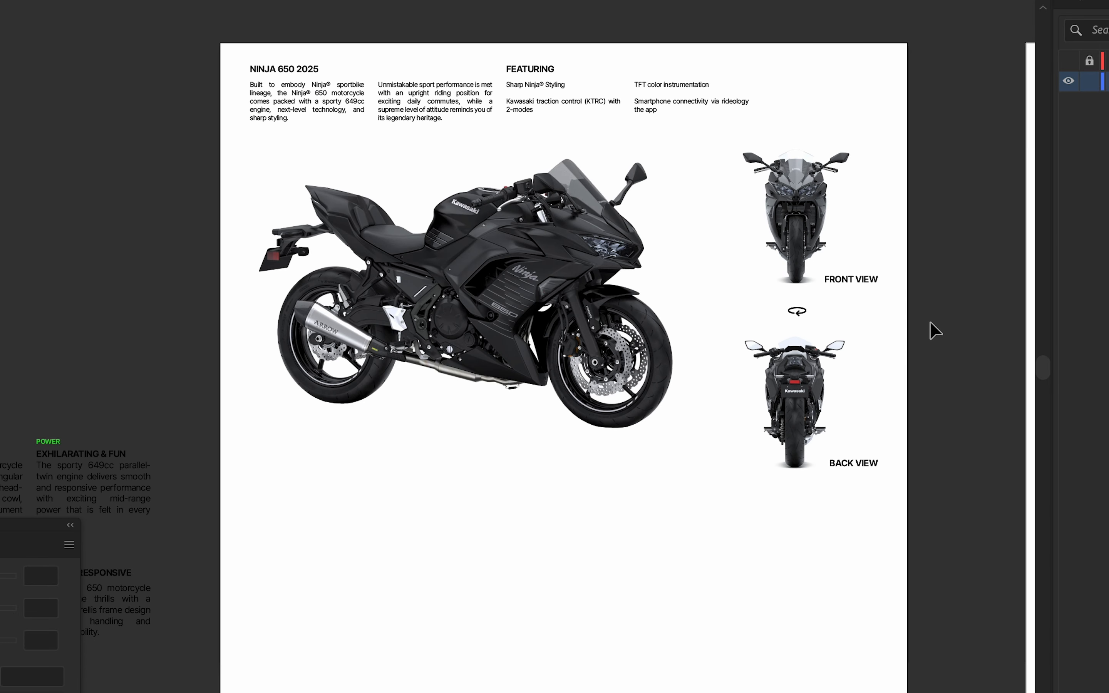
Show the grid layer again and move both motorcycle views with the rotation icon right, inside the last grid column.
{"action": "left_click", "coordinate": [1069, 60]}
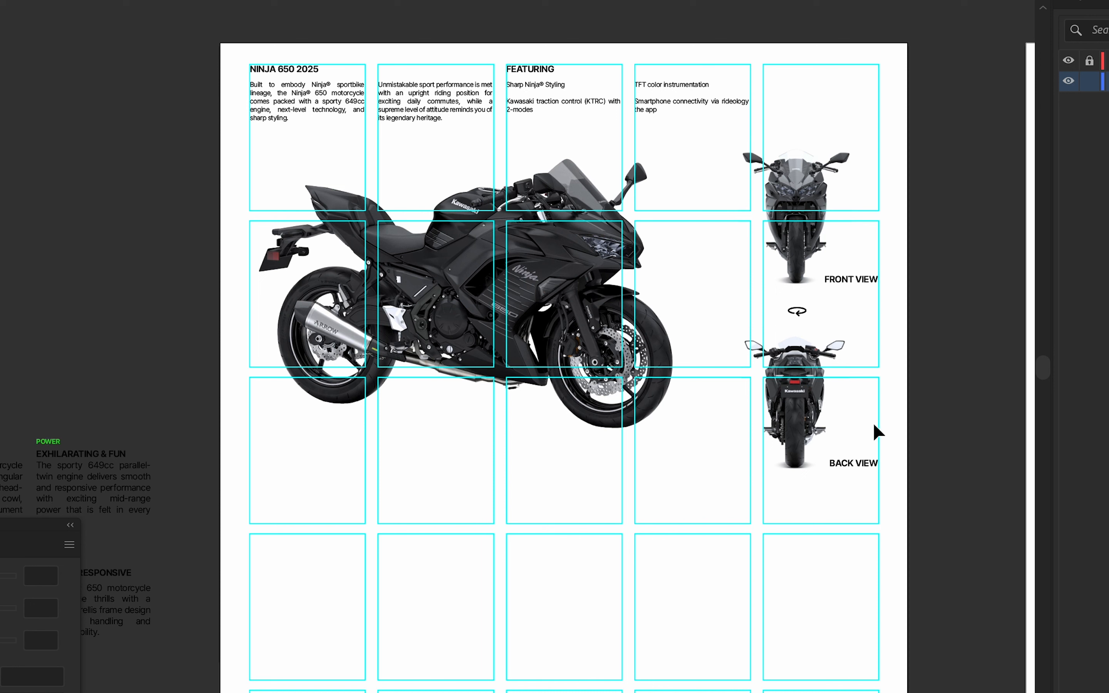
{"action": "left_click", "coordinate": [830, 392]}
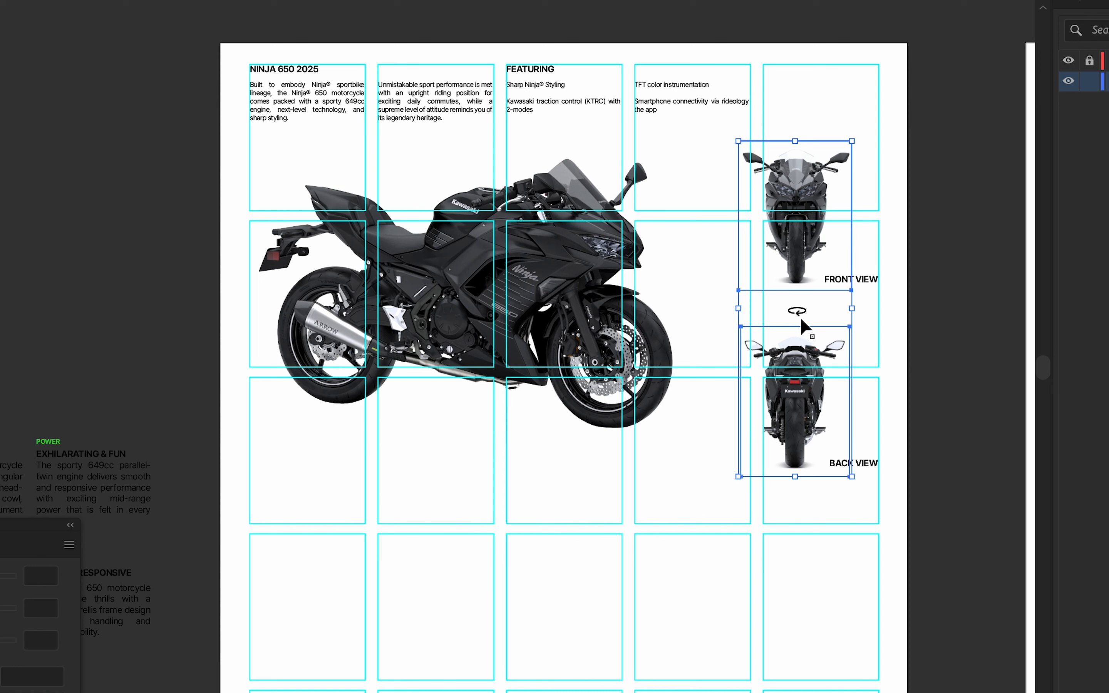
{"action": "left_click_drag", "start_coordinate": [798, 314], "coordinate": [823, 310]}
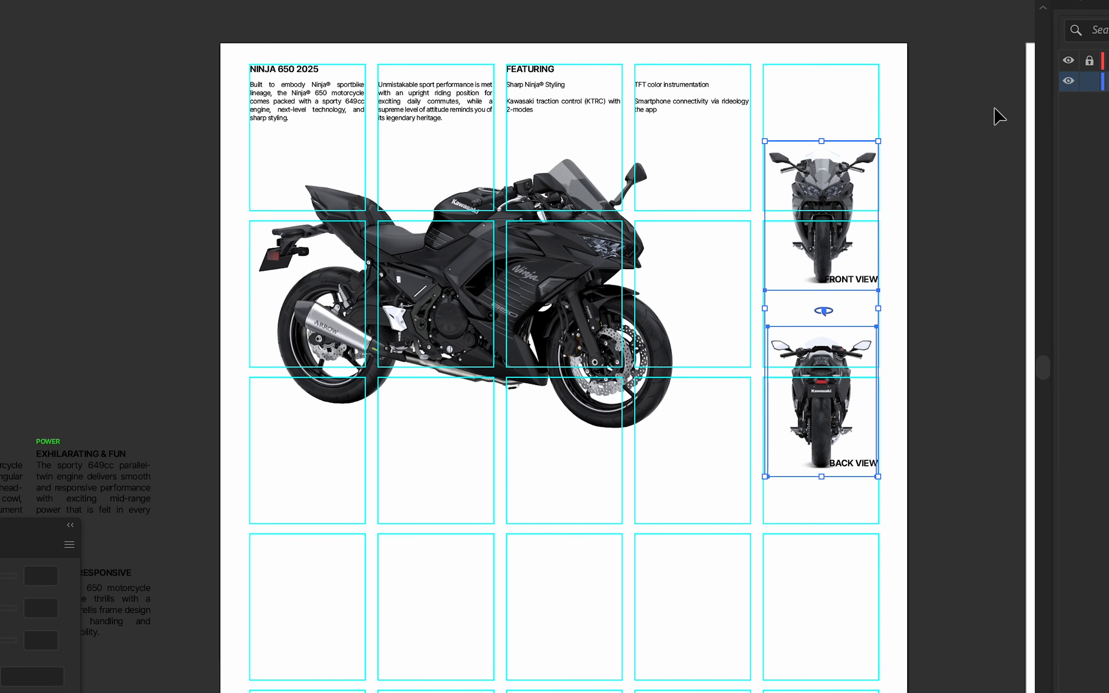
Move the FRONT VIEW and BACK VIEW labels to the left of the wheels of their motorcycles, aligned with each other.
{"action": "left_click", "coordinate": [1069, 62]}
{"action": "scroll", "coordinate": [848, 280], "scroll_direction": "up", "scroll_amount": 3}
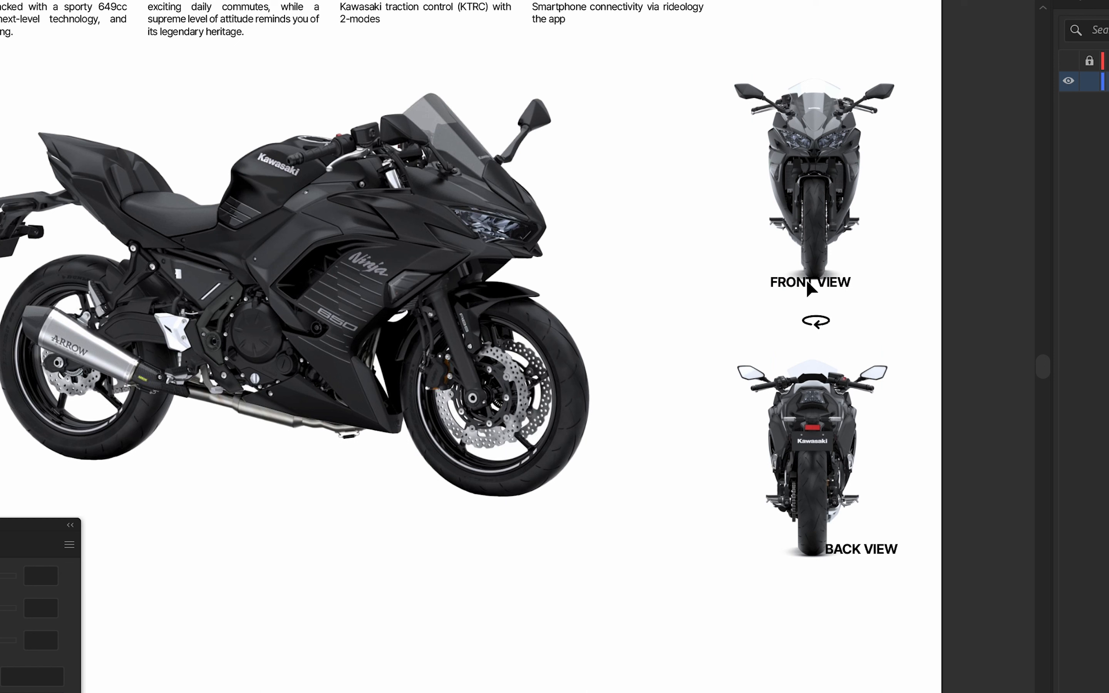
{"action": "left_click_drag", "start_coordinate": [751, 272], "coordinate": [858, 273]}
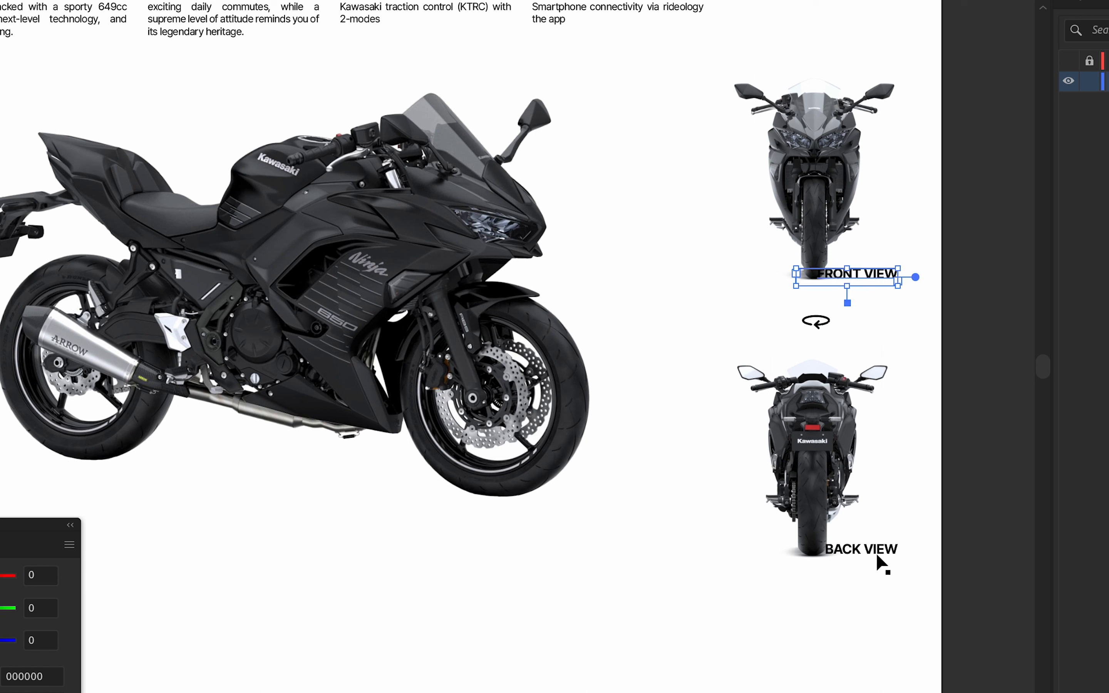
{"action": "left_click", "coordinate": [876, 552], "text": "shift"}
{"action": "left_click_drag", "start_coordinate": [875, 549], "coordinate": [754, 534]}
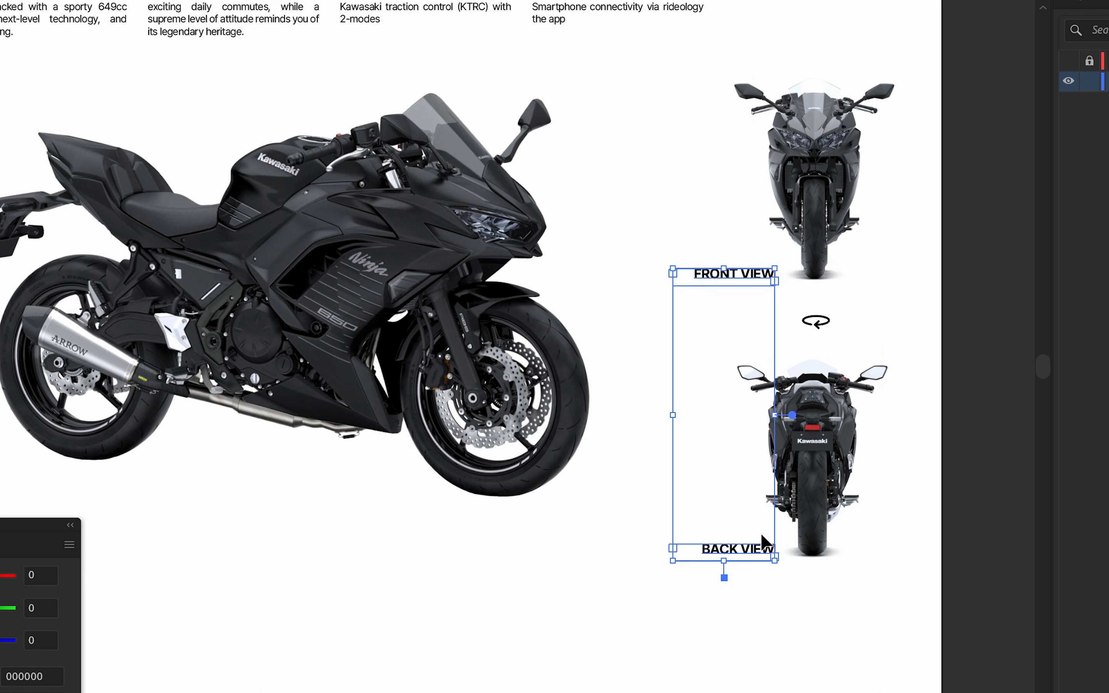
{"action": "left_click", "coordinate": [1068, 62]}
{"action": "left_click", "coordinate": [955, 253]}
{"action": "scroll", "coordinate": [957, 262], "scroll_direction": "down", "scroll_amount": 1}
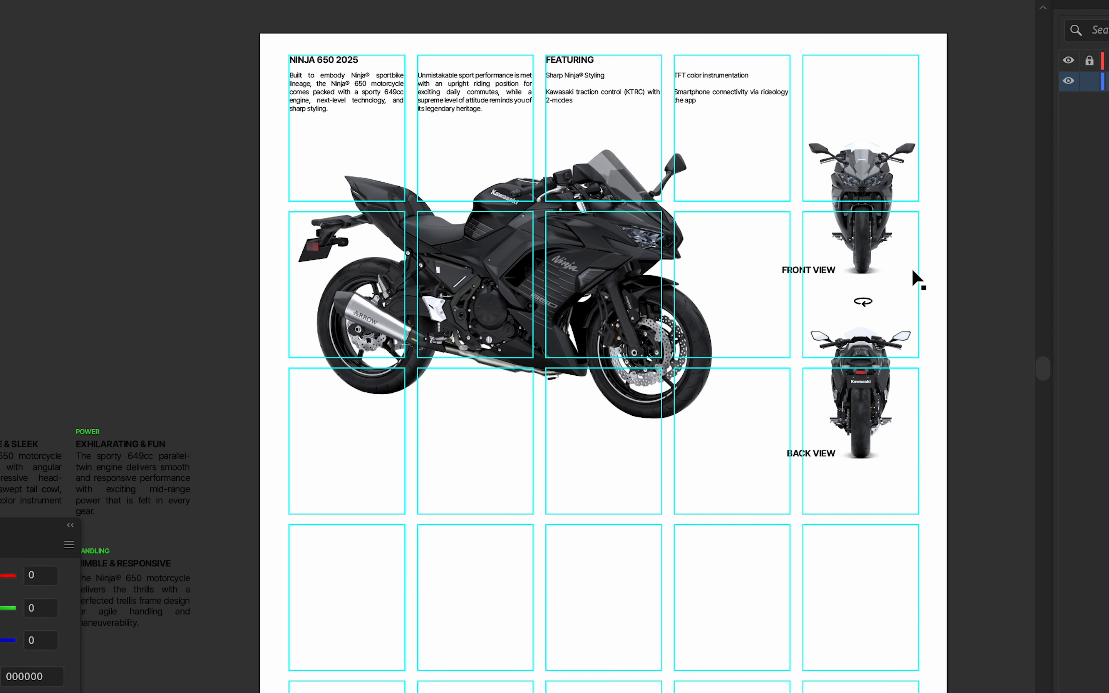
Examine the poster layout and the side labels with the grid layer hidden.
{"action": "scroll", "coordinate": [841, 273], "scroll_direction": "up", "scroll_amount": 1}
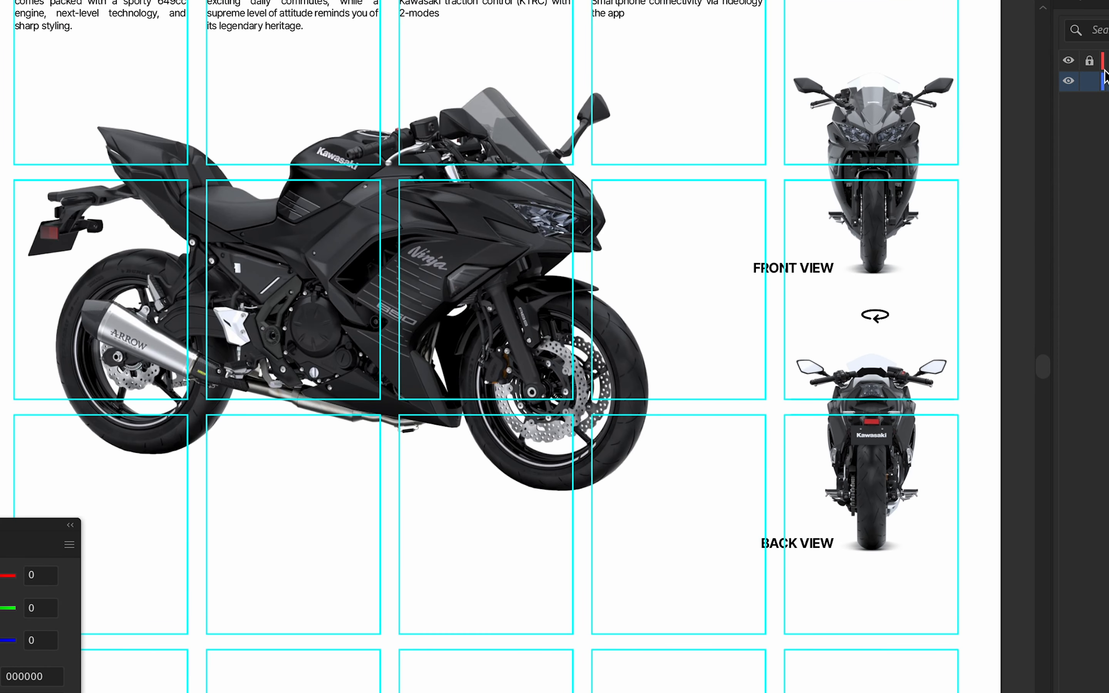
{"action": "left_click", "coordinate": [1069, 65]}
{"action": "scroll", "coordinate": [772, 332], "scroll_direction": "down", "scroll_amount": 2}
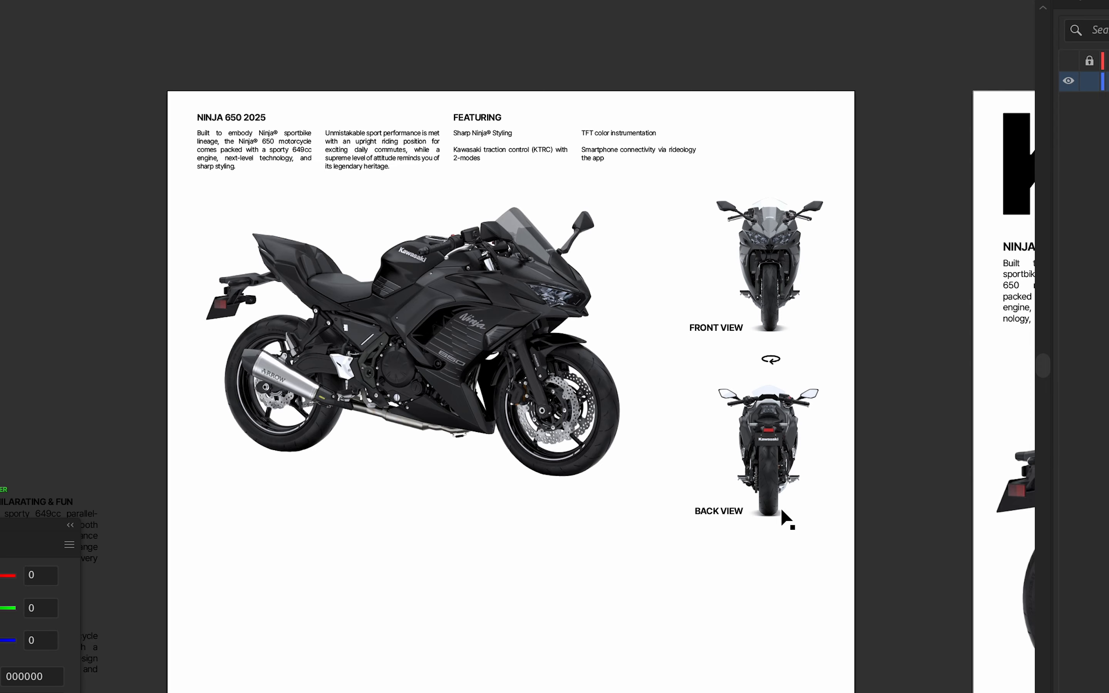
{"action": "scroll", "coordinate": [781, 508], "scroll_direction": "down", "scroll_amount": 6}
{"action": "scroll", "coordinate": [716, 435], "scroll_direction": "up", "scroll_amount": 3}
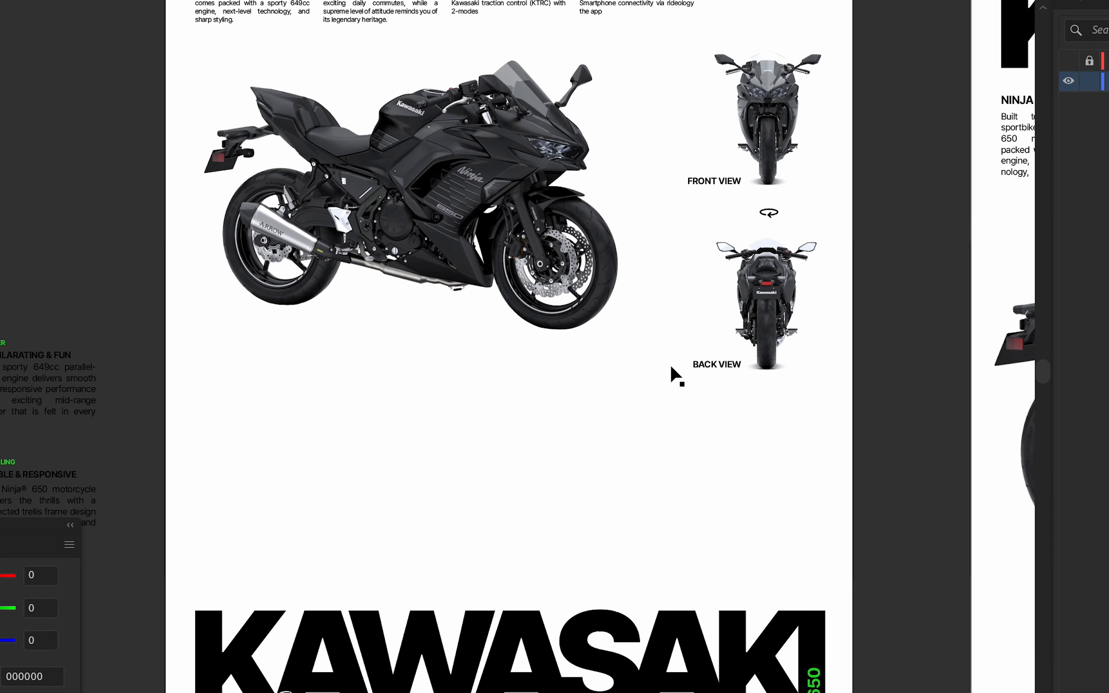
{"action": "scroll", "coordinate": [673, 380], "scroll_direction": "down", "scroll_amount": 2}
{"action": "scroll", "coordinate": [692, 380], "scroll_direction": "up", "scroll_amount": 3}
{"action": "scroll", "coordinate": [709, 380], "scroll_direction": "up", "scroll_amount": 2}
Place the FRONT VIEW label above the front-view motorcycle and BACK VIEW below the back-view one, and show the grid layer.
{"action": "left_click_drag", "start_coordinate": [690, 360], "coordinate": [743, 216]}
{"action": "left_click_drag", "start_coordinate": [692, 551], "coordinate": [741, 572]}
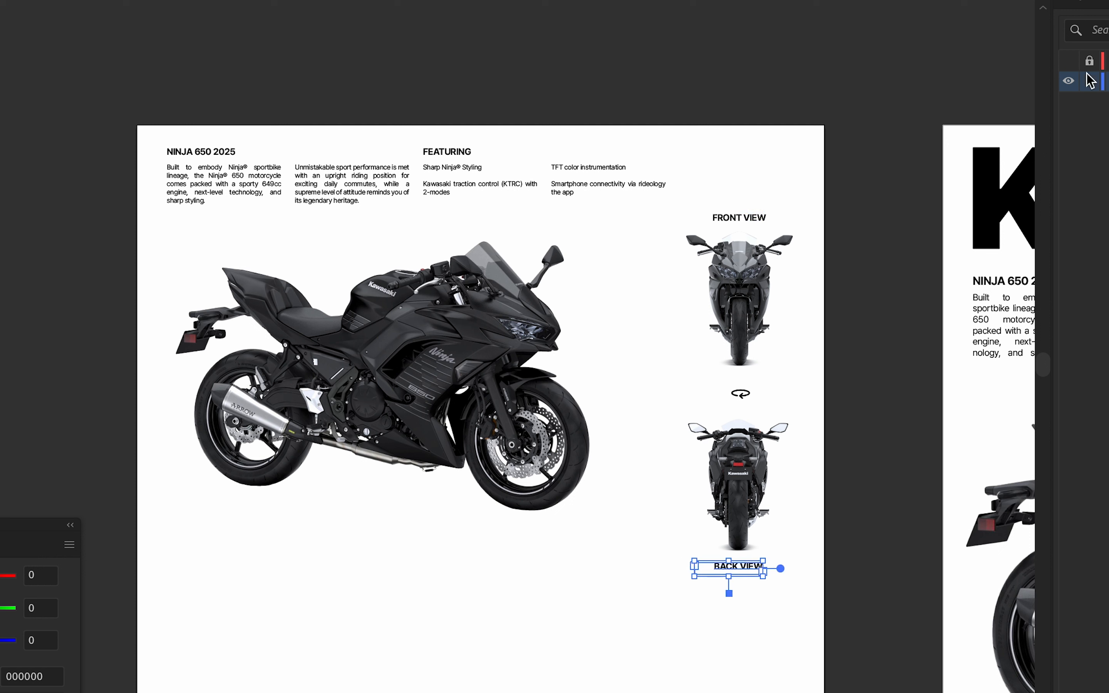
{"action": "left_click", "coordinate": [1068, 60]}
Centre the text of the FRONT VIEW and BACK VIEW labels and align both with the rotation icon.
{"action": "left_click", "coordinate": [743, 219], "text": "shift"}
{"action": "left_click", "coordinate": [1101, 2]}
{"action": "left_click", "coordinate": [1102, 536]}
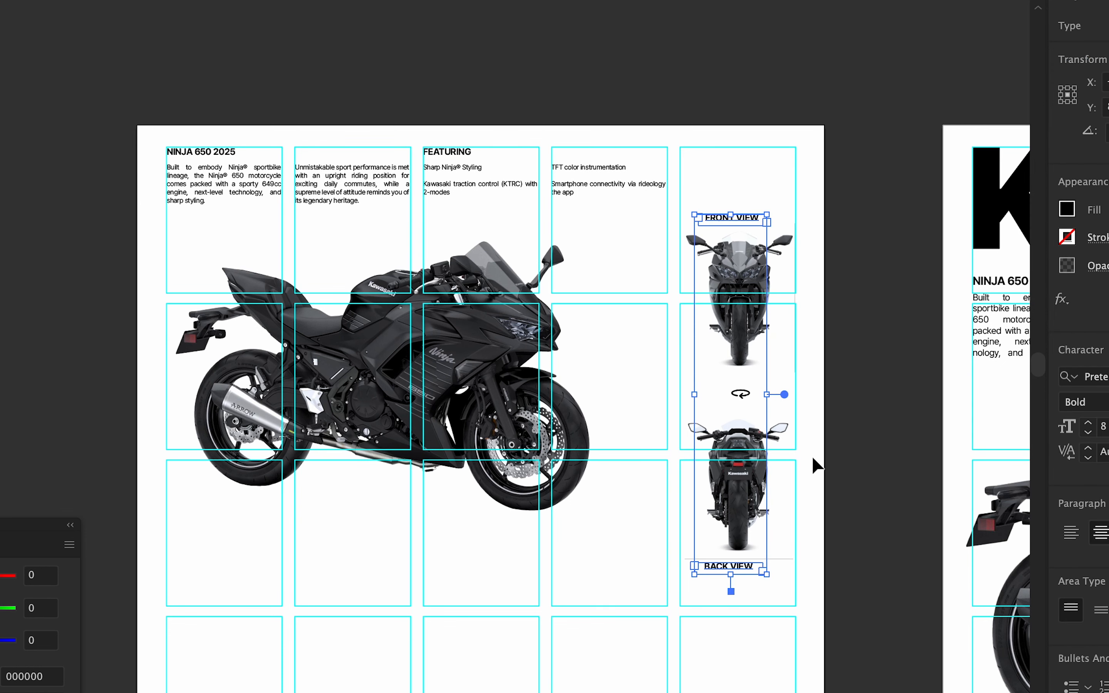
{"action": "left_click", "coordinate": [749, 397], "text": "shift"}
{"action": "left_click", "coordinate": [1107, 380]}
{"action": "left_click", "coordinate": [881, 445]}
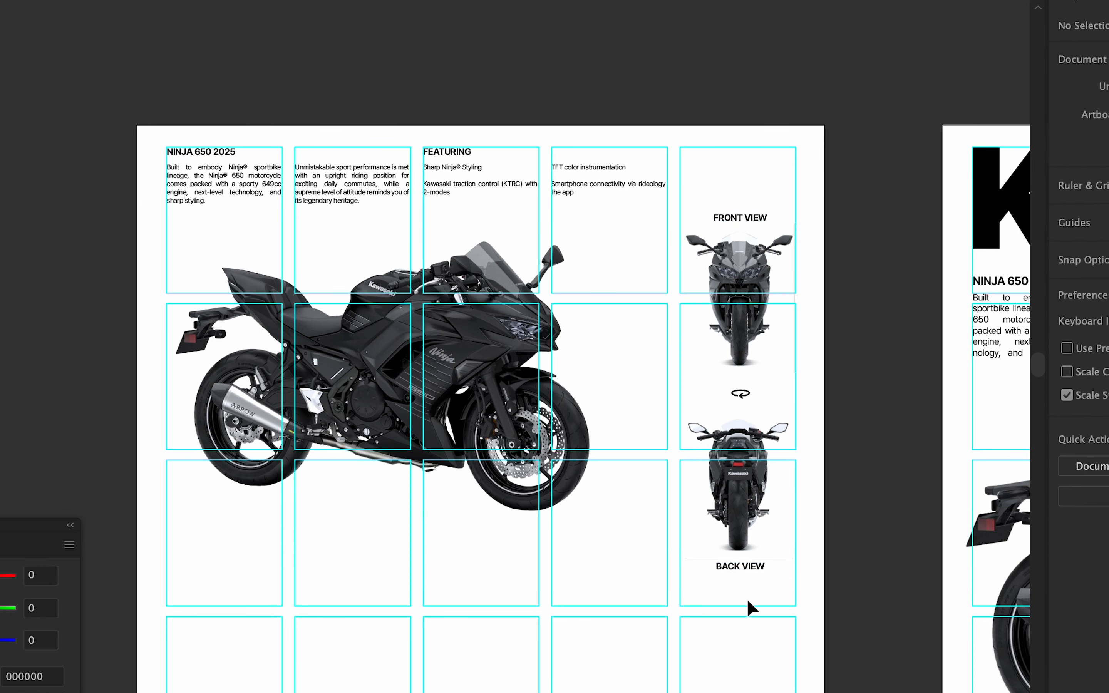
Inspect how the two motorcycle views, the rotation icon and the BACK VIEW label line up in the last grid column.
{"action": "scroll", "coordinate": [763, 590], "scroll_direction": "up", "scroll_amount": 3}
{"action": "scroll", "coordinate": [752, 430], "scroll_direction": "down", "scroll_amount": 2}
{"action": "left_click_drag", "start_coordinate": [753, 447], "coordinate": [767, 486]}
{"action": "left_click", "coordinate": [760, 510]}
{"action": "mouse_move", "coordinate": [747, 248]}
{"action": "left_mouse_down"}
{"action": "mouse_move", "coordinate": [775, 467]}
{"action": "mouse_move", "coordinate": [758, 235]}
{"action": "left_mouse_up"}
{"action": "left_click", "coordinate": [774, 422]}
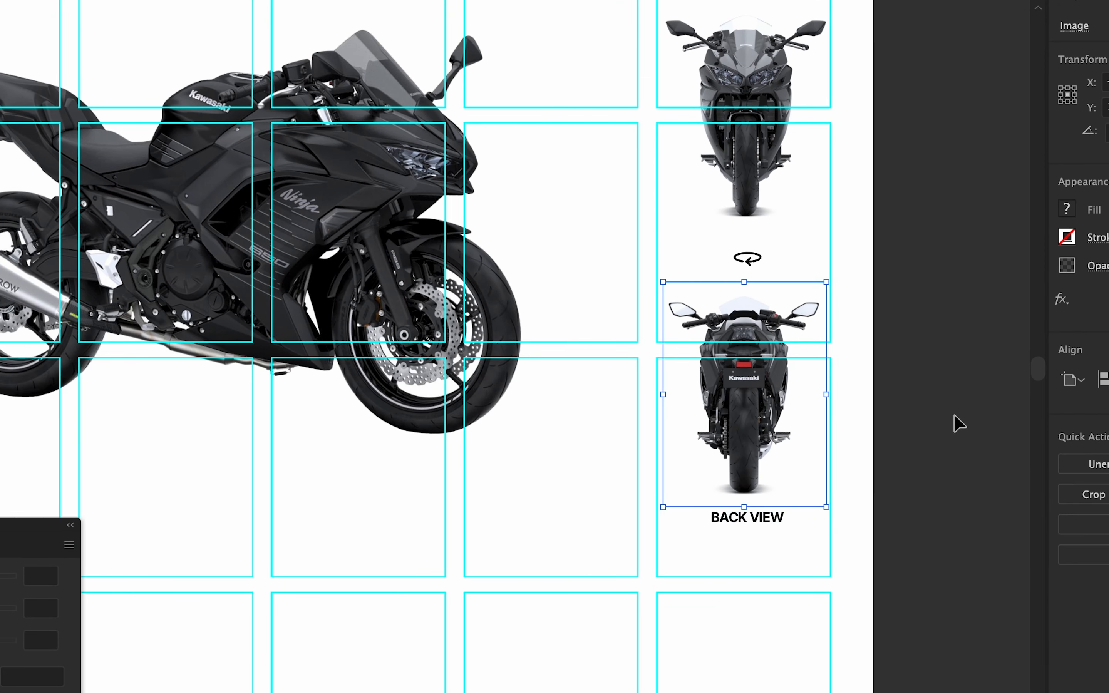
{"action": "left_click", "coordinate": [940, 424]}
{"action": "left_click", "coordinate": [1108, 0]}
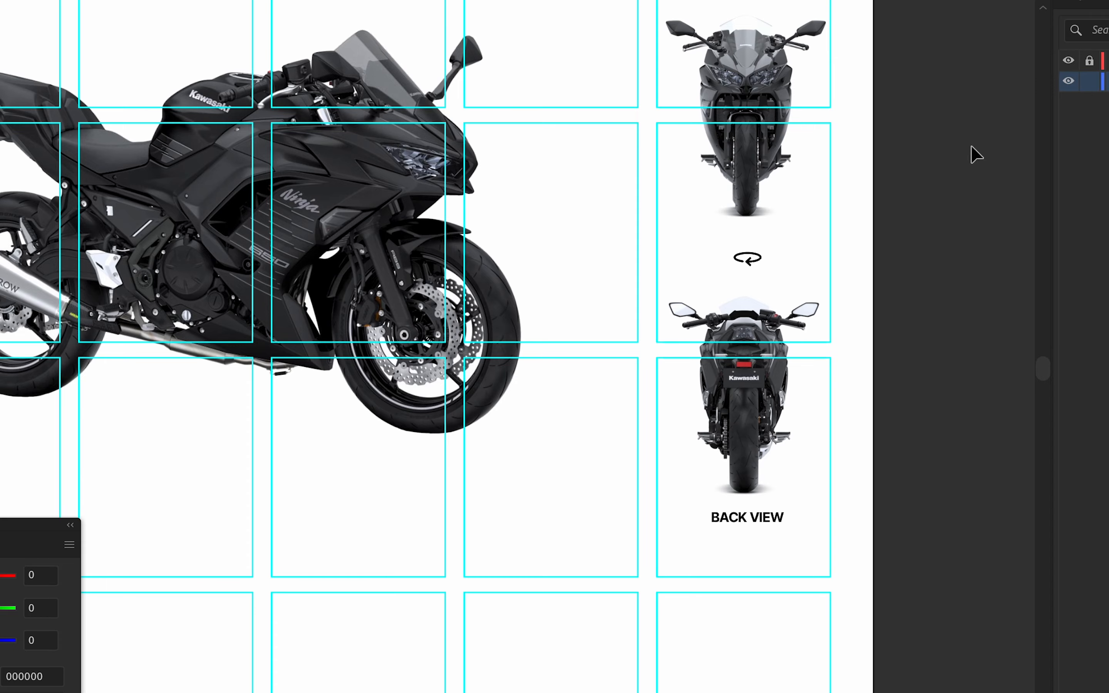
{"action": "scroll", "coordinate": [850, 228], "scroll_direction": "down", "scroll_amount": 2}
{"action": "left_click_drag", "start_coordinate": [839, 244], "coordinate": [835, 315]}
Enlarge the main side-view motorcycle proportionally until it reaches the last grid column.
{"action": "left_click", "coordinate": [598, 362]}
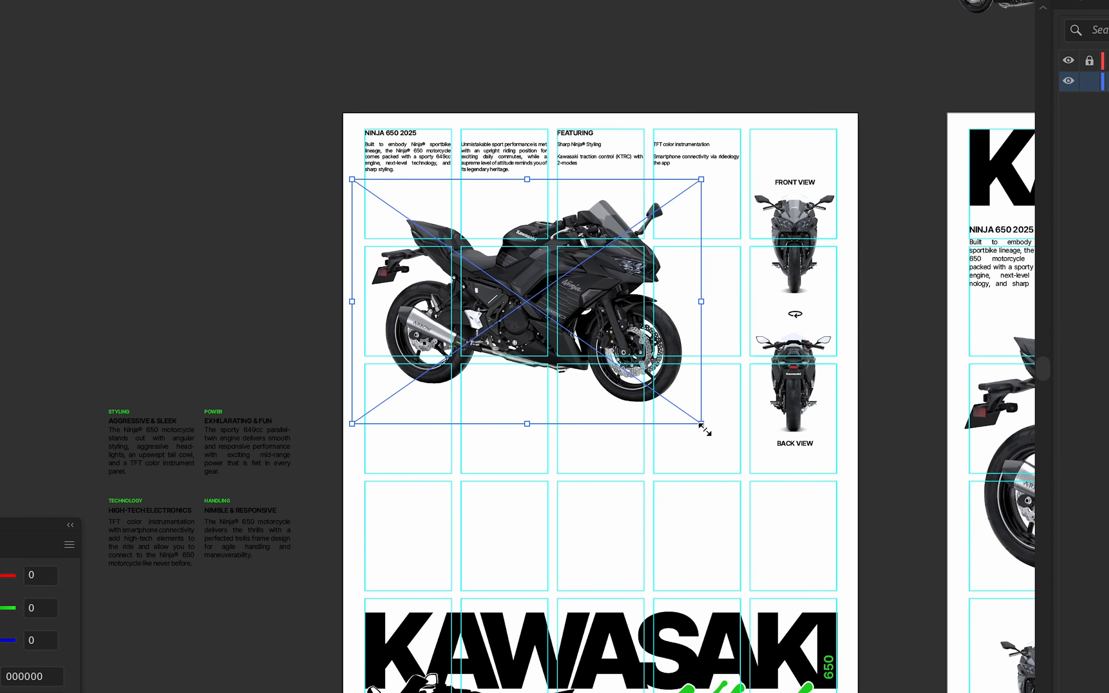
{"action": "left_click_drag", "start_coordinate": [705, 430], "coordinate": [763, 471]}
{"action": "left_click_drag", "start_coordinate": [676, 382], "coordinate": [478, 382]}
Copy the italic 650 and 2025 text from the other poster to below the motorcycle's rear wheel, in the third grid row.
{"action": "scroll", "coordinate": [807, 522], "scroll_direction": "down", "scroll_amount": 3}
{"action": "left_click_drag", "start_coordinate": [866, 681], "coordinate": [278, 359]}
{"action": "key", "text": "super+z"}
{"action": "left_click", "coordinate": [275, 316], "text": "shift"}
{"action": "left_click", "coordinate": [435, 222], "text": "shift"}
{"action": "key", "text": "super+z"}
{"action": "left_click", "coordinate": [321, 368], "text": "shift"}
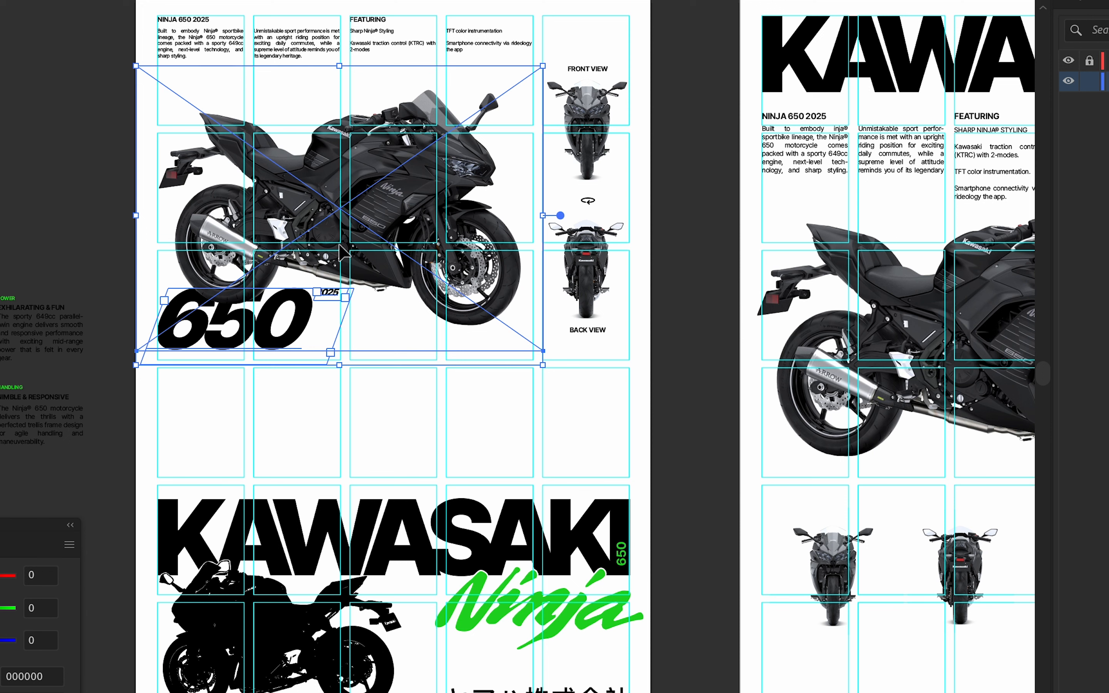
{"action": "left_click", "coordinate": [341, 251], "text": "shift"}
{"action": "mouse_move", "coordinate": [272, 371]}
{"action": "left_mouse_down"}
{"action": "mouse_move", "coordinate": [273, 383]}
{"action": "mouse_move", "coordinate": [269, 373]}
{"action": "left_mouse_up"}
Enlarge the side-view motorcycle slightly more and shift it a little lower over the 650 text.
{"action": "scroll", "coordinate": [499, 314], "scroll_direction": "up", "scroll_amount": 1}
{"action": "left_click_drag", "start_coordinate": [544, 396], "coordinate": [556, 405]}
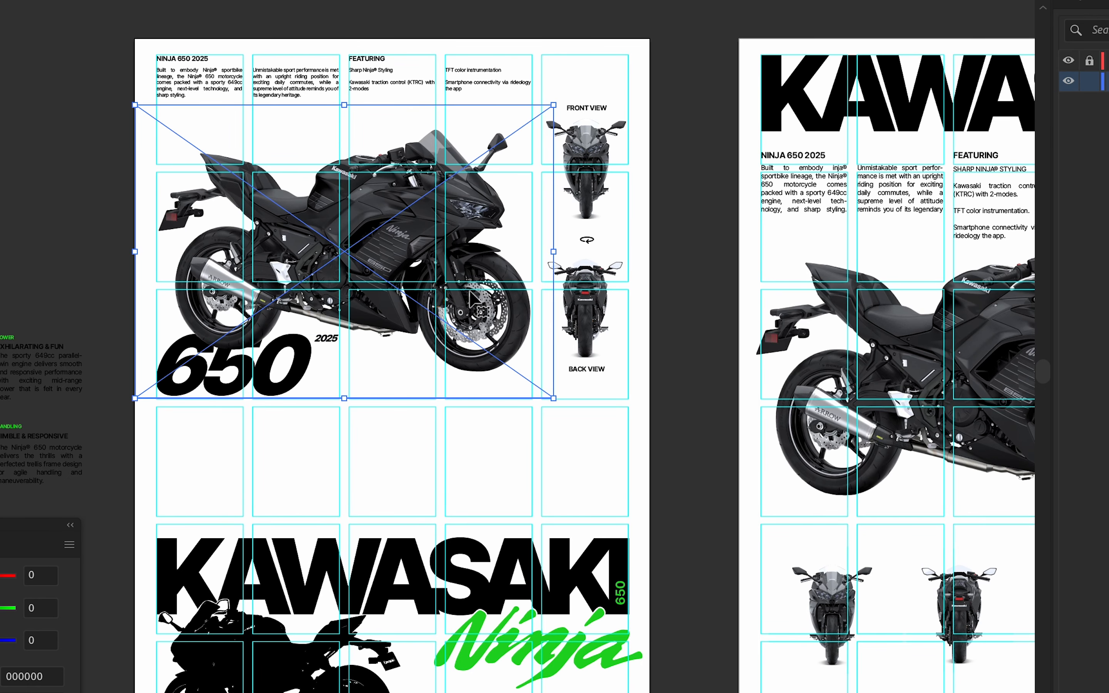
{"action": "left_click_drag", "start_coordinate": [554, 398], "coordinate": [559, 402]}
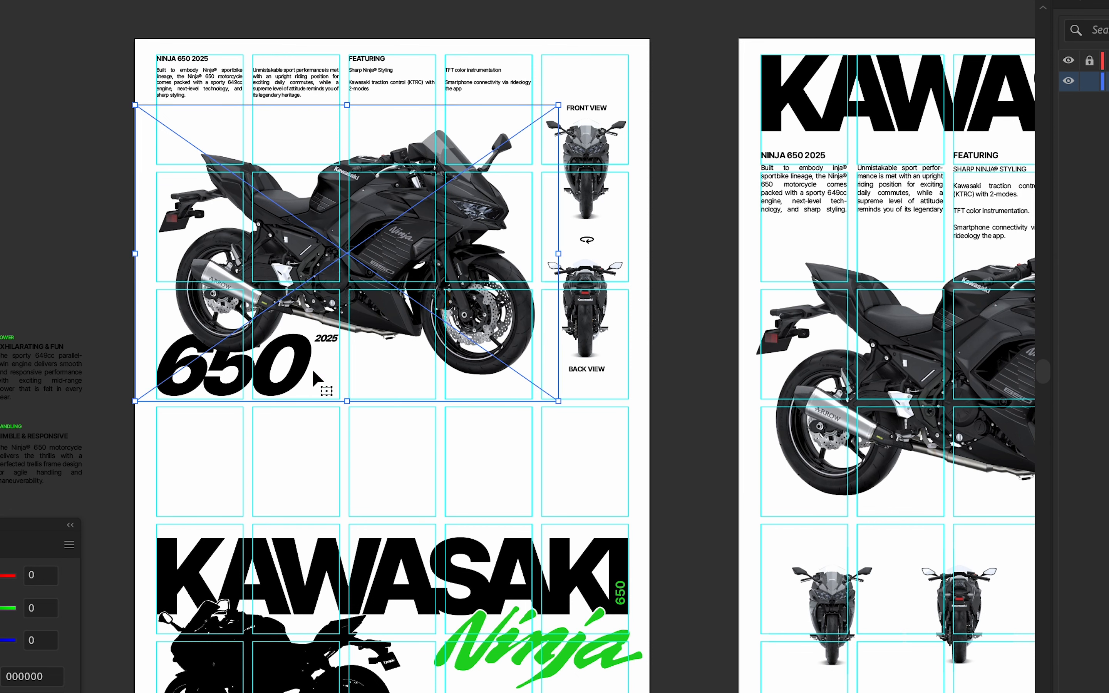
{"action": "left_click_drag", "start_coordinate": [402, 284], "coordinate": [400, 290]}
Recolour the 650 and 2025 text with the green 22d521 sampled from the Ninja lettering.
{"action": "left_click", "coordinate": [243, 344]}
{"action": "scroll", "coordinate": [483, 399], "scroll_direction": "down", "scroll_amount": 5}
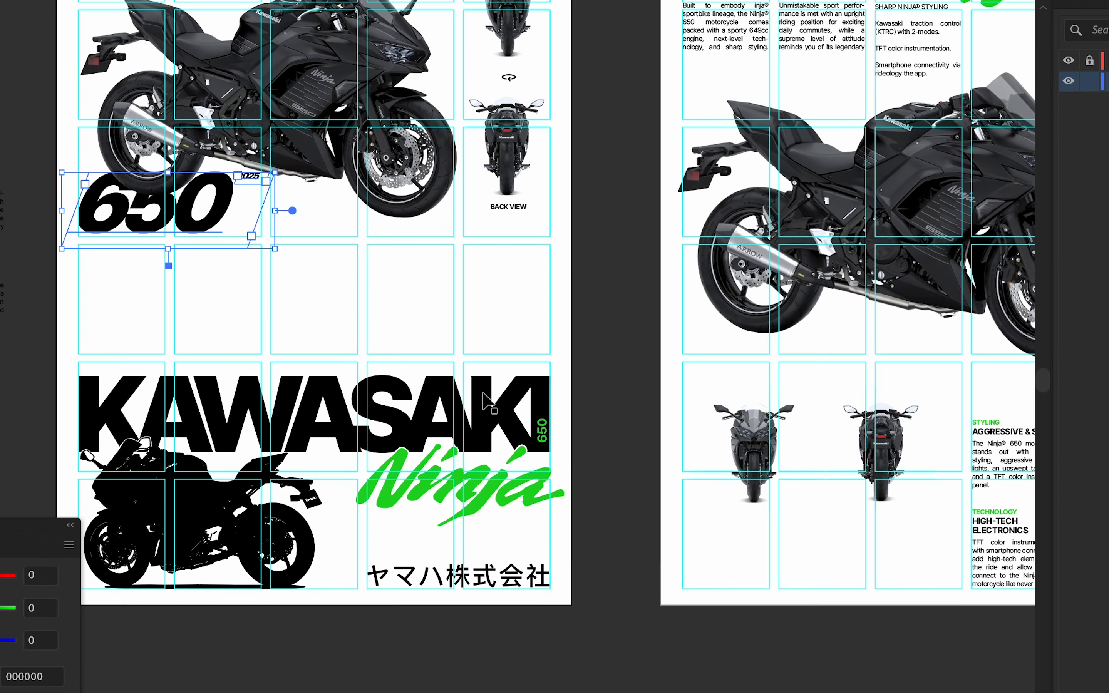
{"action": "key", "text": "i"}
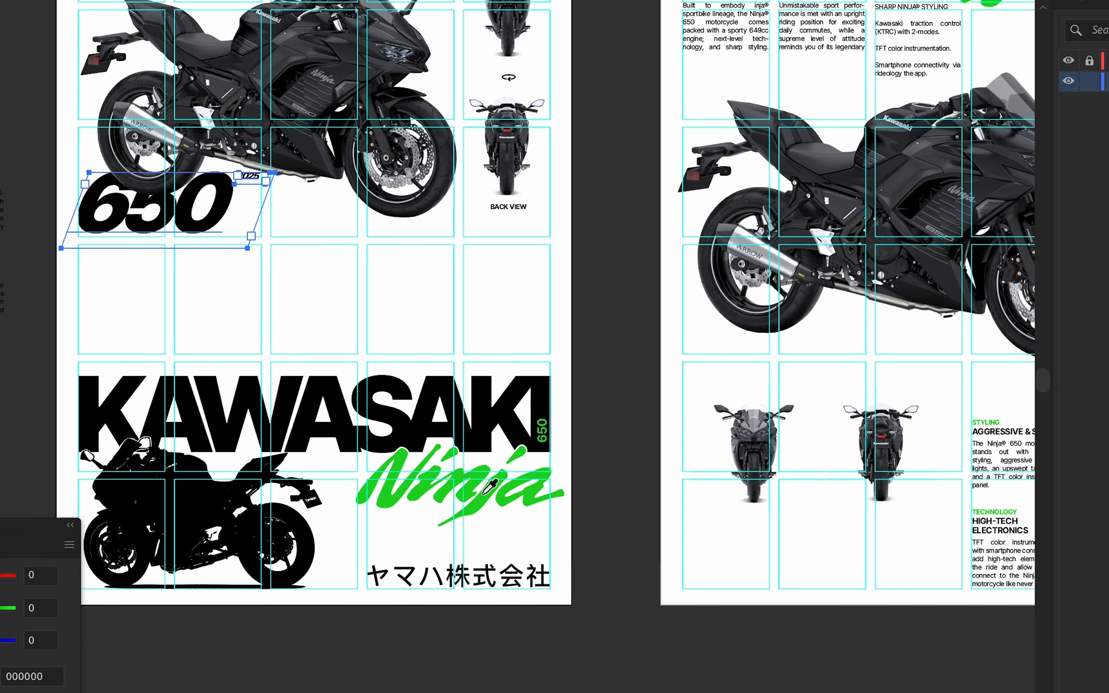
{"action": "left_click", "coordinate": [468, 510]}
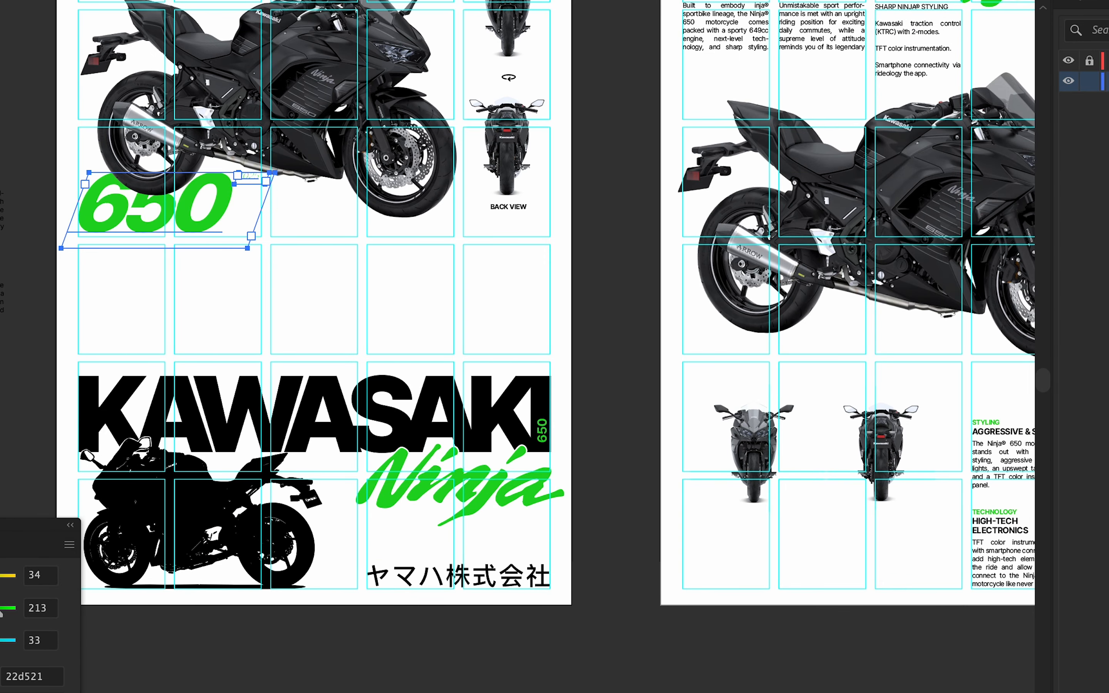
{"action": "left_click", "coordinate": [267, 354]}
Bring the green 650 and 2025 text in front of the motorcycle.
{"action": "scroll", "coordinate": [212, 364], "scroll_direction": "up", "scroll_amount": 4}
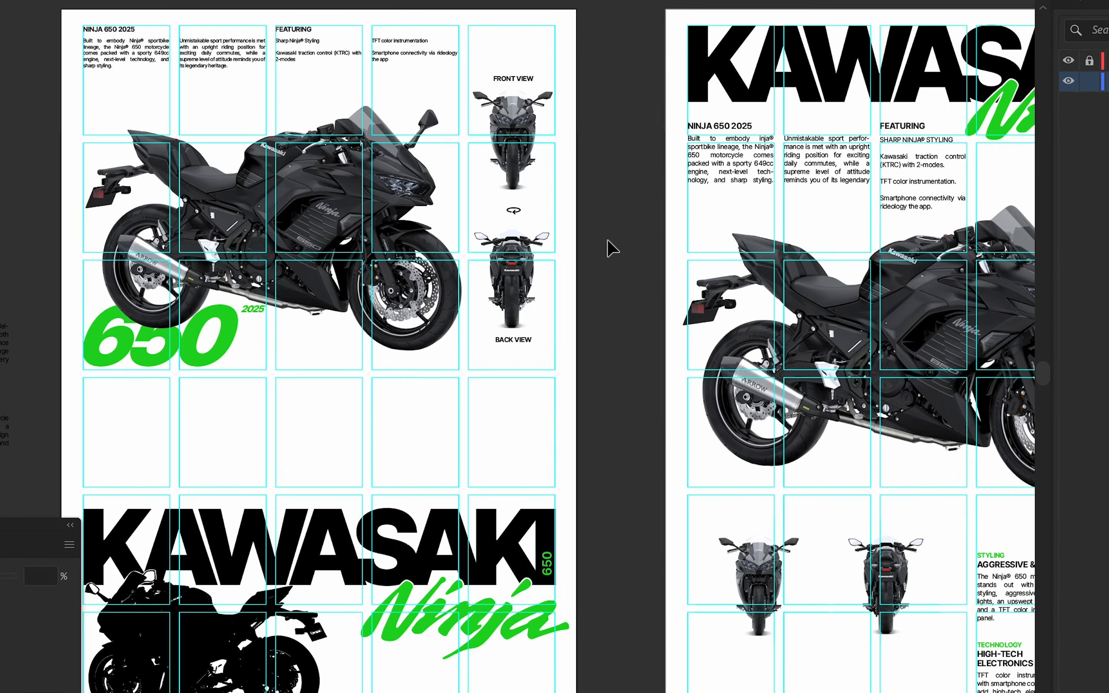
{"action": "left_click_drag", "start_coordinate": [483, 413], "coordinate": [530, 402]}
{"action": "scroll", "coordinate": [530, 402], "scroll_direction": "down", "scroll_amount": 1}
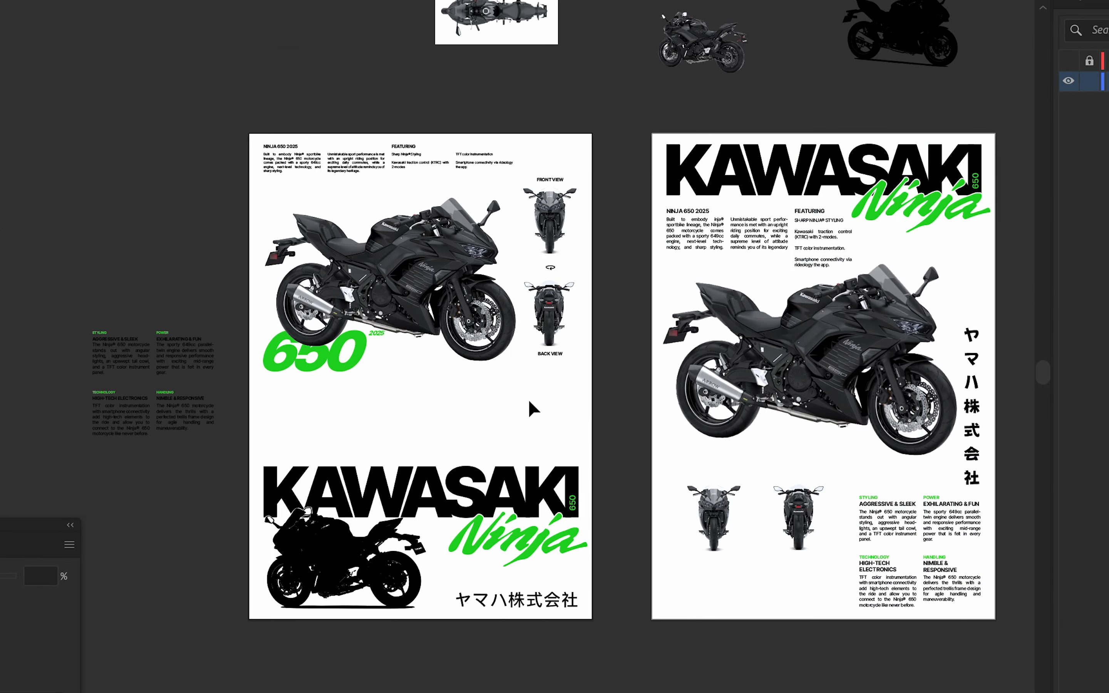
{"action": "scroll", "coordinate": [312, 364], "scroll_direction": "up", "scroll_amount": 1}
{"action": "left_click_drag", "start_coordinate": [441, 404], "coordinate": [319, 224]}
{"action": "left_click", "coordinate": [426, 229], "text": "shift"}
{"action": "key", "text": "ctrl+shift+]"}
{"action": "left_click", "coordinate": [481, 457]}
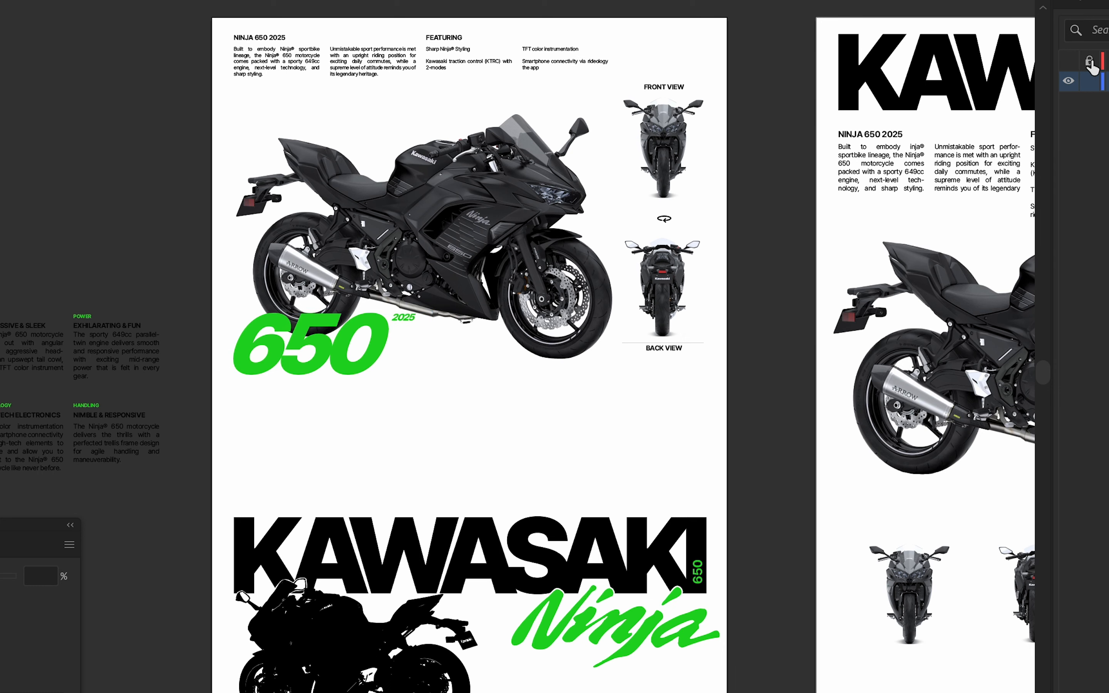
Compare the poster with and without the grid, and against the neighbouring poster, with the 650 text in front.
{"action": "left_click", "coordinate": [1067, 61]}
{"action": "left_click", "coordinate": [1068, 60]}
{"action": "scroll", "coordinate": [607, 314], "scroll_direction": "down", "scroll_amount": 2}
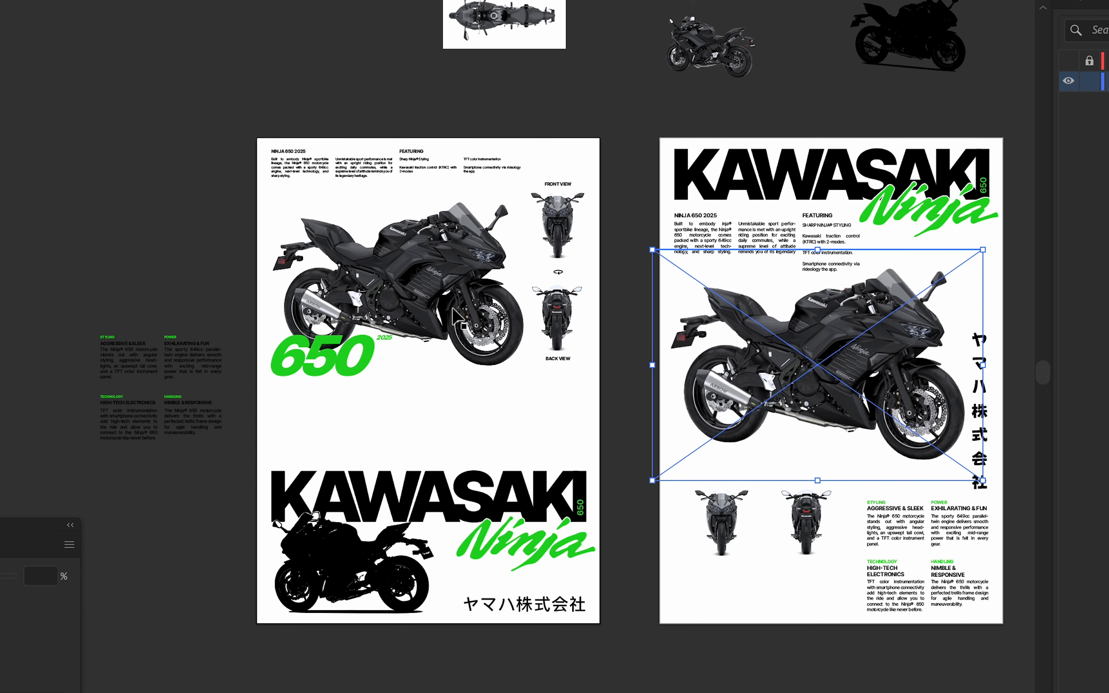
{"action": "scroll", "coordinate": [475, 351], "scroll_direction": "up", "scroll_amount": 1}
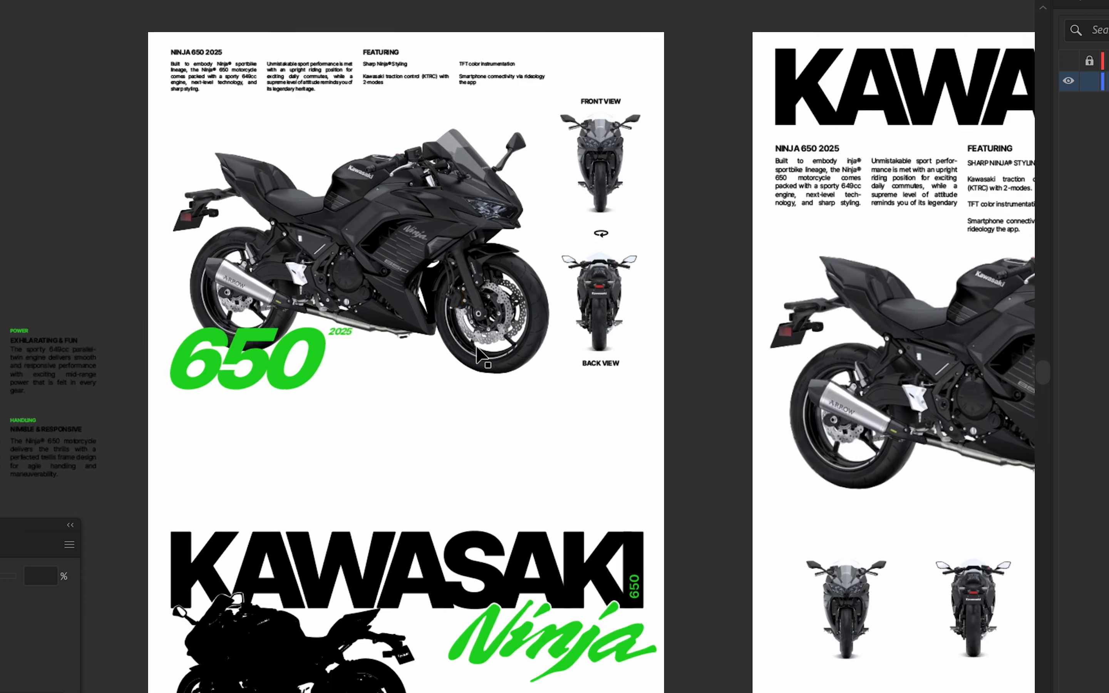
{"action": "scroll", "coordinate": [475, 350], "scroll_direction": "down", "scroll_amount": 1}
{"action": "scroll", "coordinate": [447, 316], "scroll_direction": "left", "scroll_amount": 2}
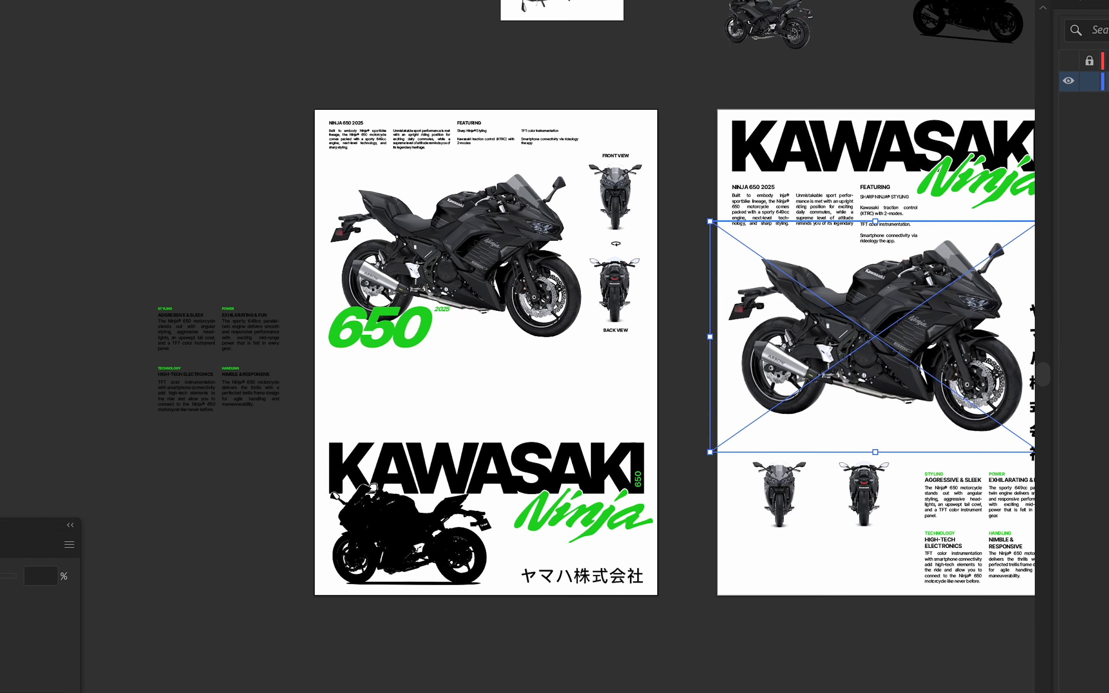
{"action": "left_click", "coordinate": [1068, 61]}
{"action": "scroll", "coordinate": [334, 281], "scroll_direction": "up", "scroll_amount": 1}
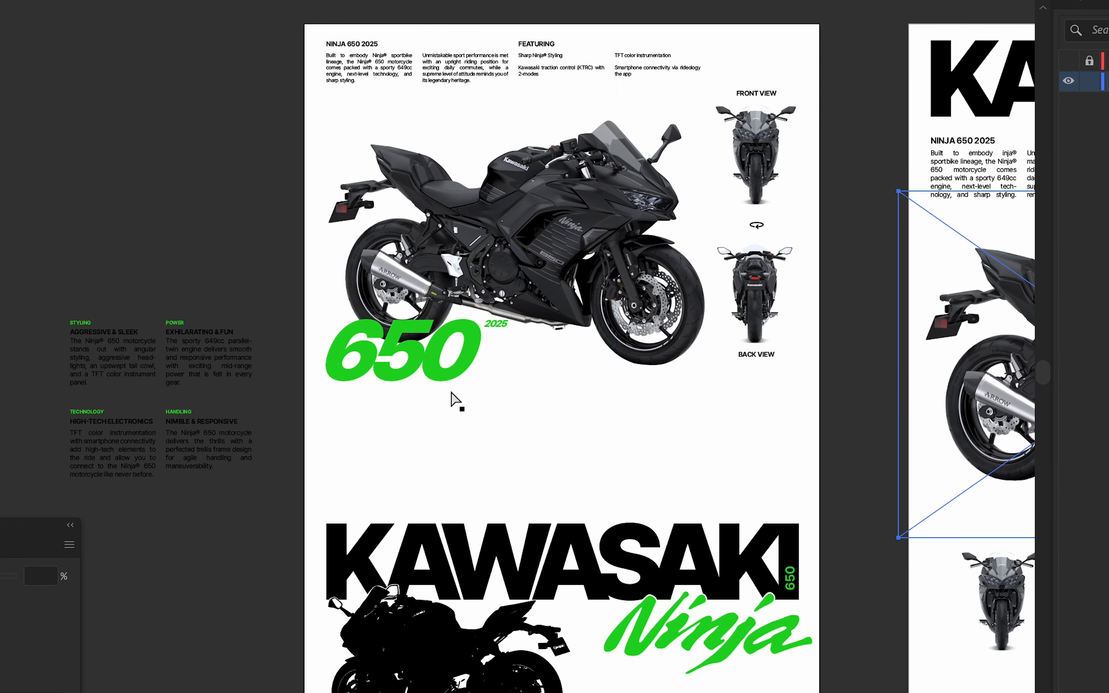
Undo bringing the 650 and 2025 text to the front.
{"action": "key", "text": "super+z"}
{"action": "key", "text": "super+z"}
{"action": "key", "text": "super+z"}
{"action": "left_click", "coordinate": [1069, 61]}
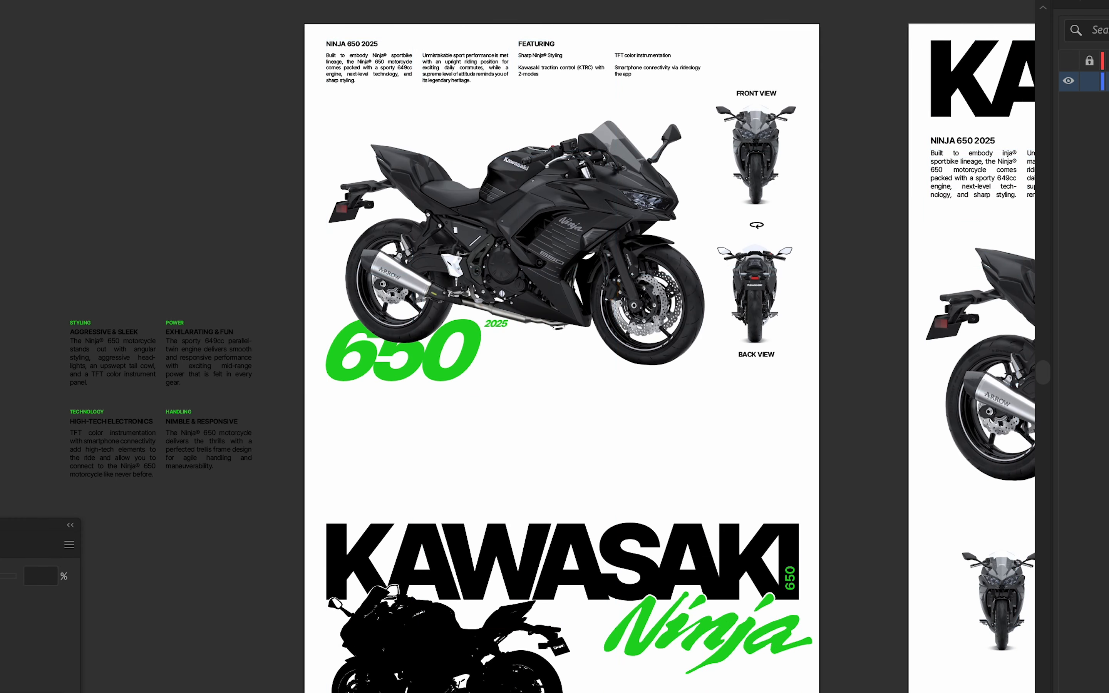
{"action": "scroll", "coordinate": [527, 428], "scroll_direction": "down", "scroll_amount": 2}
{"action": "scroll", "coordinate": [367, 414], "scroll_direction": "left", "scroll_amount": 3}
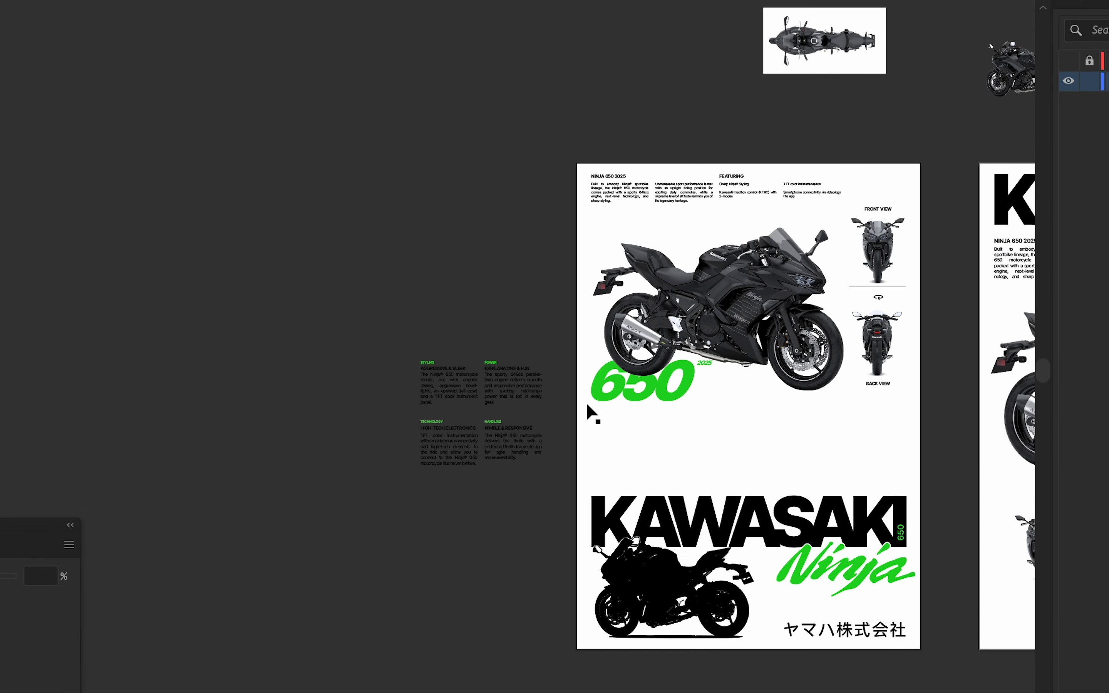
Show and unlock the grid layer, duplicate the artboard with its contents to the left, and lock the grid layer again.
{"action": "left_click", "coordinate": [1071, 63]}
{"action": "key", "text": "shift+o"}
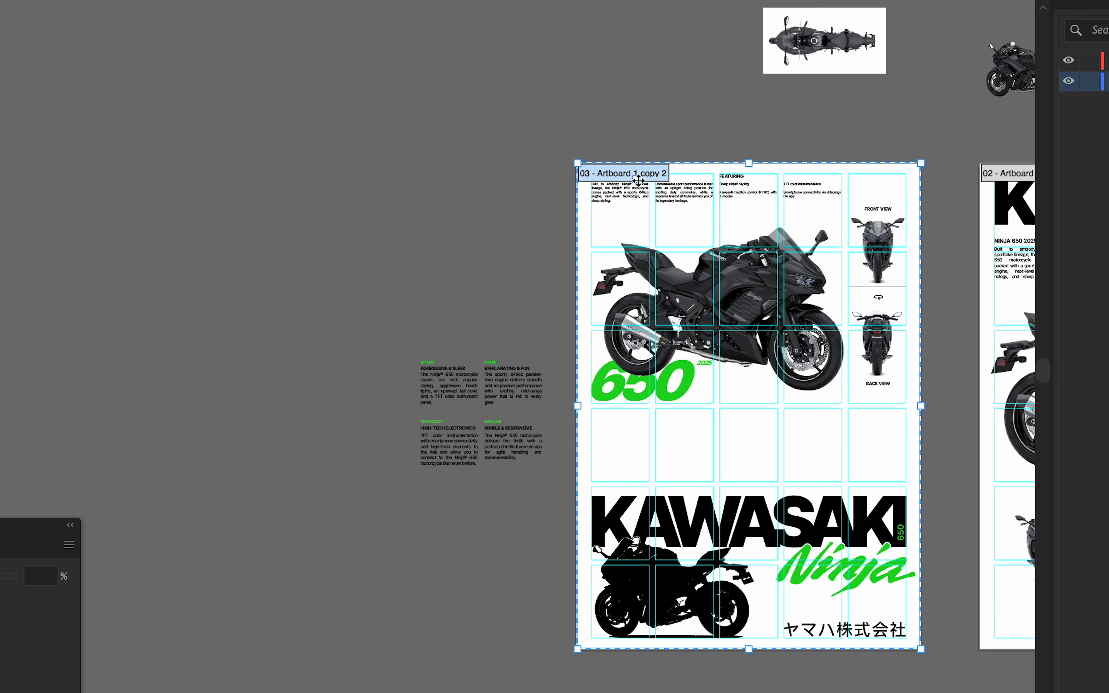
{"action": "left_click_drag", "start_coordinate": [638, 181], "coordinate": [94, 181]}
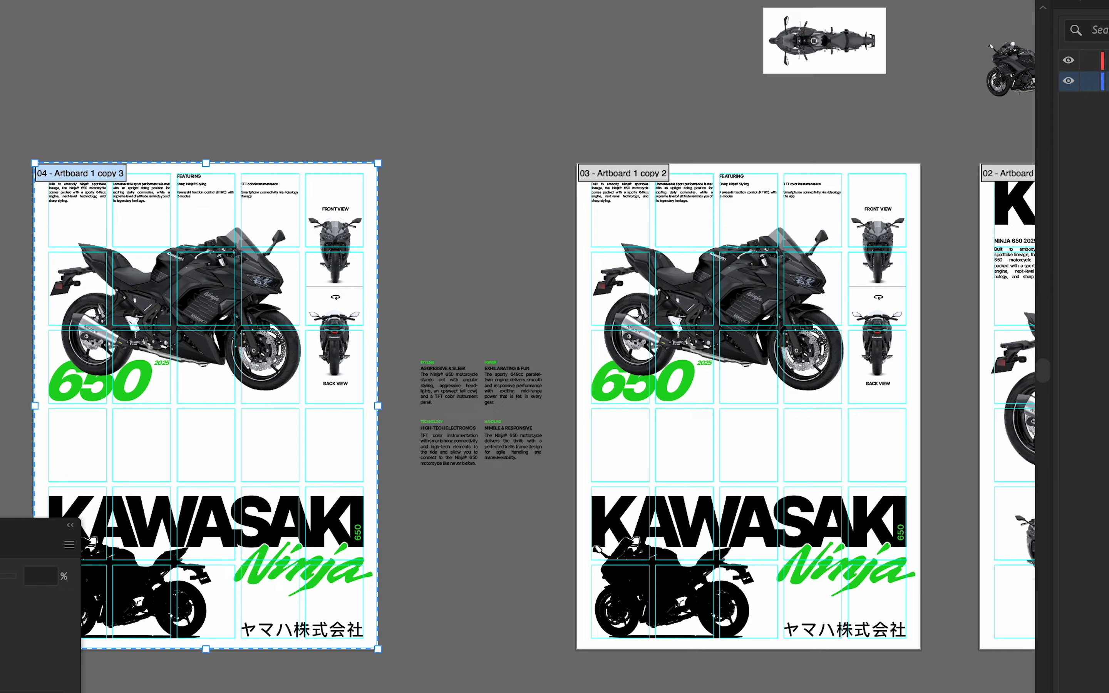
{"action": "left_click", "coordinate": [1093, 67]}
{"action": "key", "text": "v"}
Delete the green 650 and 2025 text from the duplicated poster.
{"action": "scroll", "coordinate": [855, 360], "scroll_direction": "down", "scroll_amount": 2}
{"action": "left_click_drag", "start_coordinate": [854, 360], "coordinate": [520, 345]}
{"action": "left_click_drag", "start_coordinate": [789, 315], "coordinate": [344, 297]}
{"action": "left_click_drag", "start_coordinate": [859, 414], "coordinate": [1008, 378]}
{"action": "left_click_drag", "start_coordinate": [284, 293], "coordinate": [688, 301]}
{"action": "scroll", "coordinate": [345, 299], "scroll_direction": "down", "scroll_amount": 1}
{"action": "scroll", "coordinate": [304, 278], "scroll_direction": "up", "scroll_amount": 3}
{"action": "left_click_drag", "start_coordinate": [231, 258], "coordinate": [393, 250]}
{"action": "left_click", "coordinate": [318, 238]}
{"action": "key", "text": "Delete"}
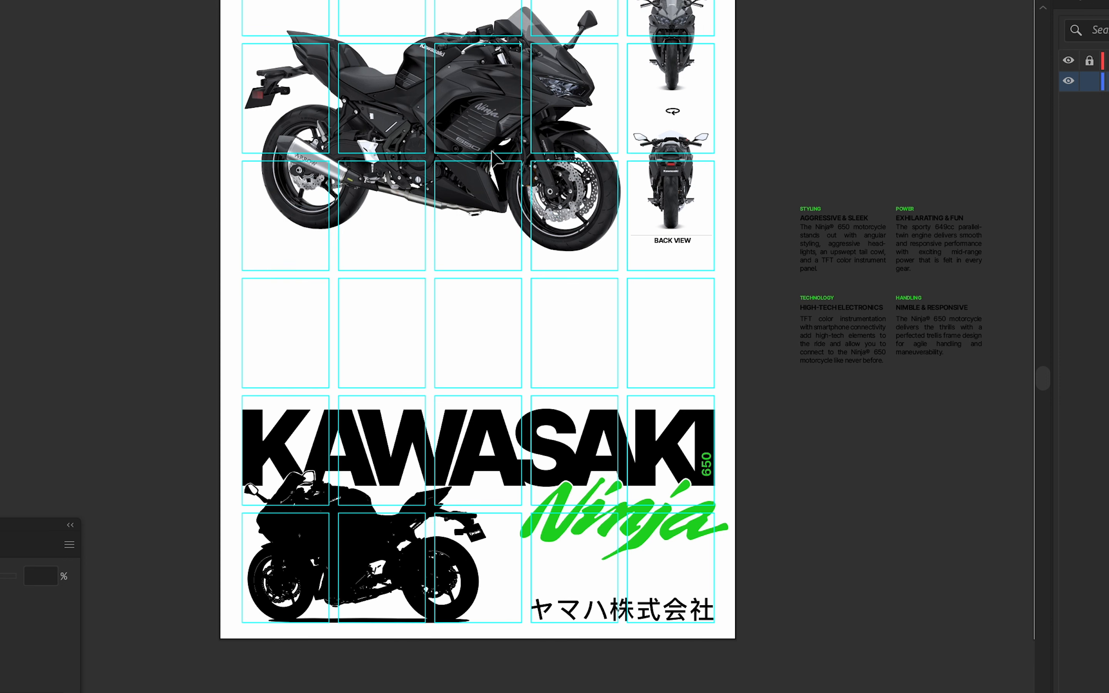
Move the duplicated poster's side-view motorcycle down onto the KAWASAKI title and enlarge it slightly.
{"action": "left_click_drag", "start_coordinate": [510, 101], "coordinate": [510, 250]}
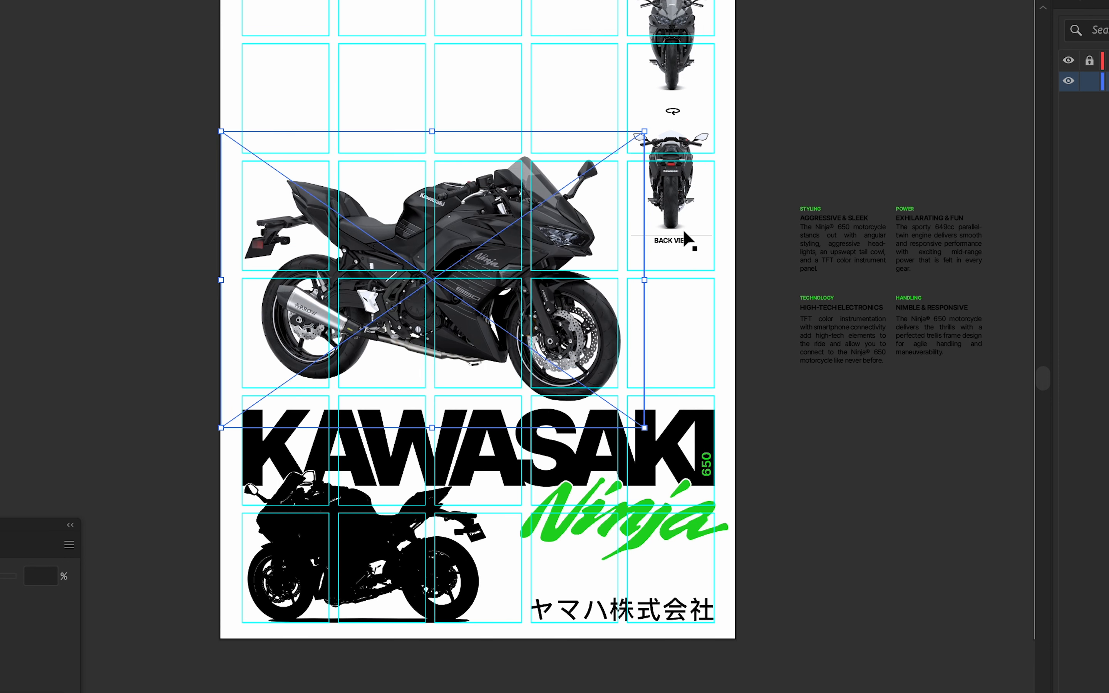
{"action": "left_click_drag", "start_coordinate": [646, 133], "coordinate": [675, 110]}
{"action": "left_click_drag", "start_coordinate": [568, 204], "coordinate": [564, 232]}
Look over the other Kawasaki poster versions and the Yamaha R3 reference poster for layout ideas.
{"action": "left_click_drag", "start_coordinate": [701, 404], "coordinate": [238, 314]}
{"action": "key", "text": "ctrl+minus"}
{"action": "left_click_drag", "start_coordinate": [646, 352], "coordinate": [183, 302]}
{"action": "scroll", "coordinate": [183, 303], "scroll_direction": "down", "scroll_amount": 1}
{"action": "left_click_drag", "start_coordinate": [851, 331], "coordinate": [396, 306]}
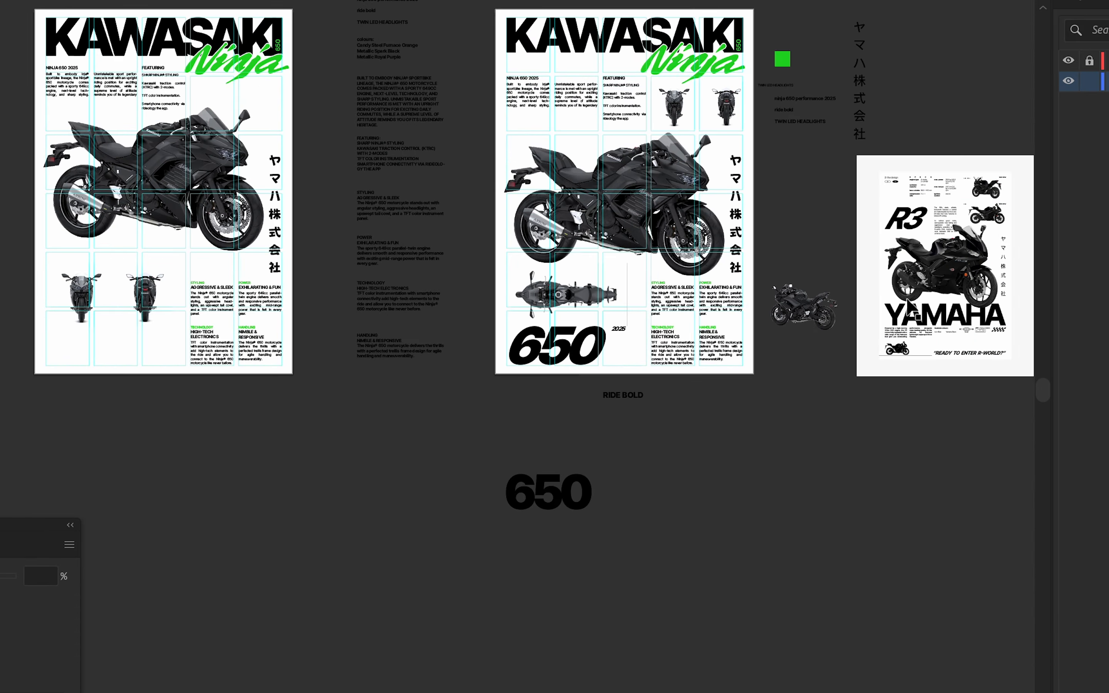
{"action": "scroll", "coordinate": [969, 298], "scroll_direction": "up", "scroll_amount": 4}
{"action": "left_click_drag", "start_coordinate": [976, 304], "coordinate": [1054, 349]}
{"action": "scroll", "coordinate": [422, 312], "scroll_direction": "down", "scroll_amount": 4}
{"action": "left_click_drag", "start_coordinate": [463, 344], "coordinate": [709, 357]}
{"action": "scroll", "coordinate": [341, 399], "scroll_direction": "up", "scroll_amount": 2}
{"action": "left_click_drag", "start_coordinate": [348, 367], "coordinate": [661, 483]}
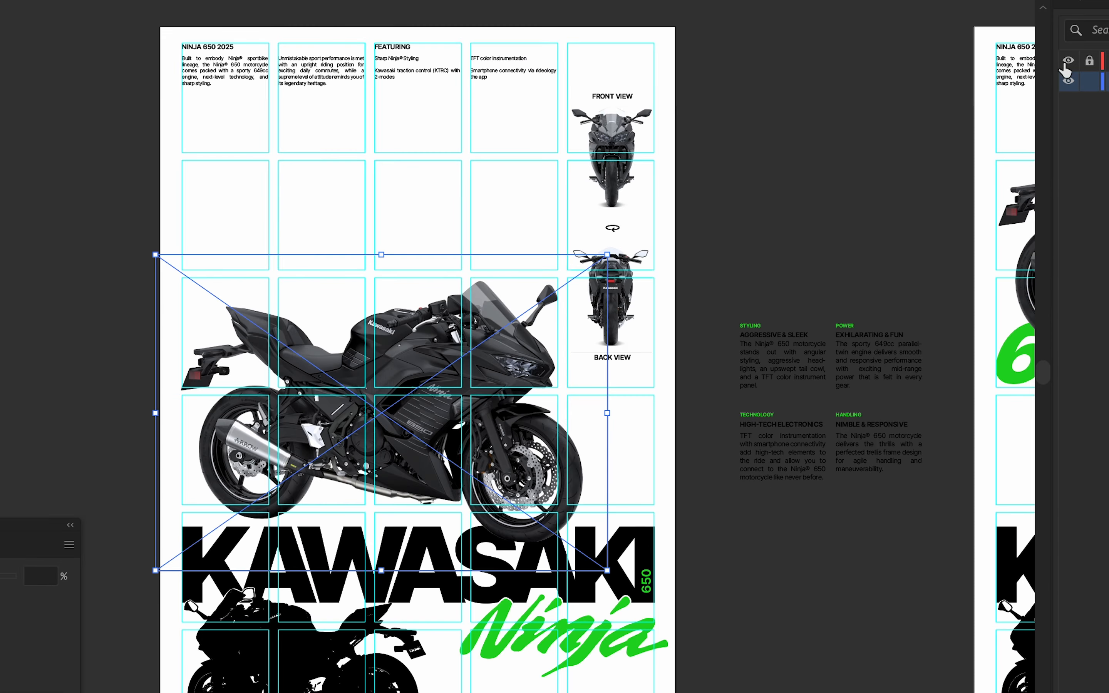
Hide the grid layer and move the back-view motorcycle and its label beside the front view.
{"action": "left_click", "coordinate": [1068, 61]}
{"action": "scroll", "coordinate": [577, 272], "scroll_direction": "up", "scroll_amount": 1}
{"action": "left_click_drag", "start_coordinate": [637, 280], "coordinate": [509, 93]}
{"action": "left_click_drag", "start_coordinate": [637, 391], "coordinate": [499, 51]}
Level the BACK VIEW and FRONT VIEW labels centred above their motorcycles, and place the rotation icon between the two views.
{"action": "left_click", "coordinate": [635, 45], "text": "shift"}
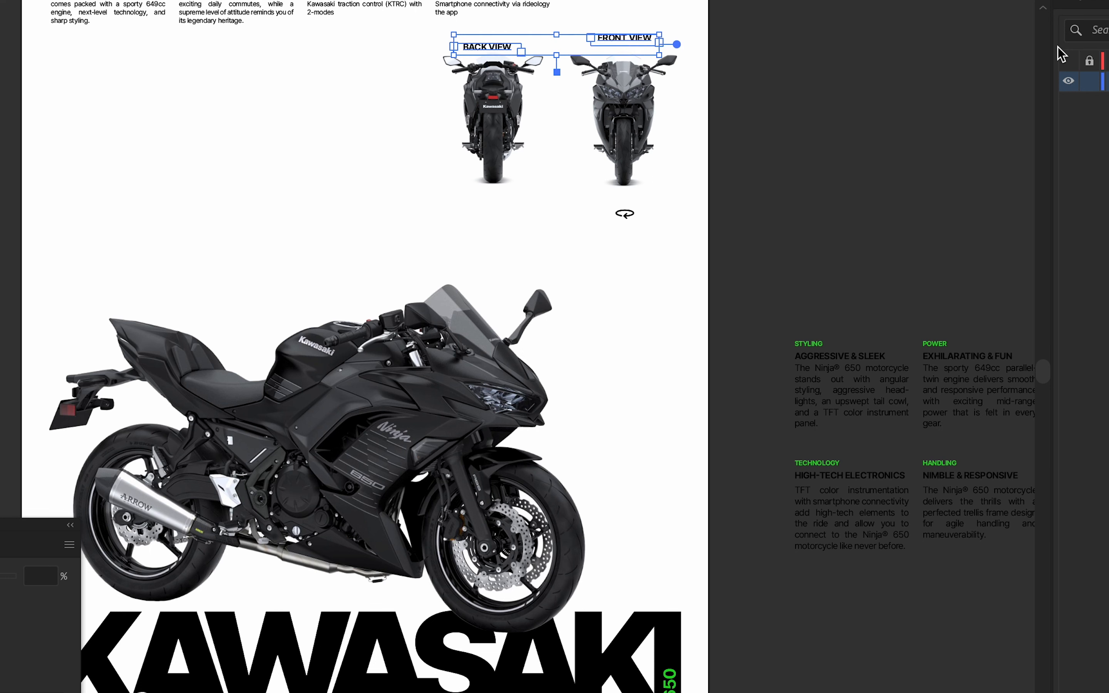
{"action": "left_click", "coordinate": [1090, 6]}
{"action": "scroll", "coordinate": [612, 65], "scroll_direction": "up", "scroll_amount": 2}
{"action": "scroll", "coordinate": [638, 238], "scroll_direction": "up", "scroll_amount": 5}
{"action": "left_click_drag", "start_coordinate": [653, 178], "coordinate": [653, 186]}
{"action": "left_click", "coordinate": [602, 161]}
{"action": "left_click_drag", "start_coordinate": [376, 176], "coordinate": [384, 177]}
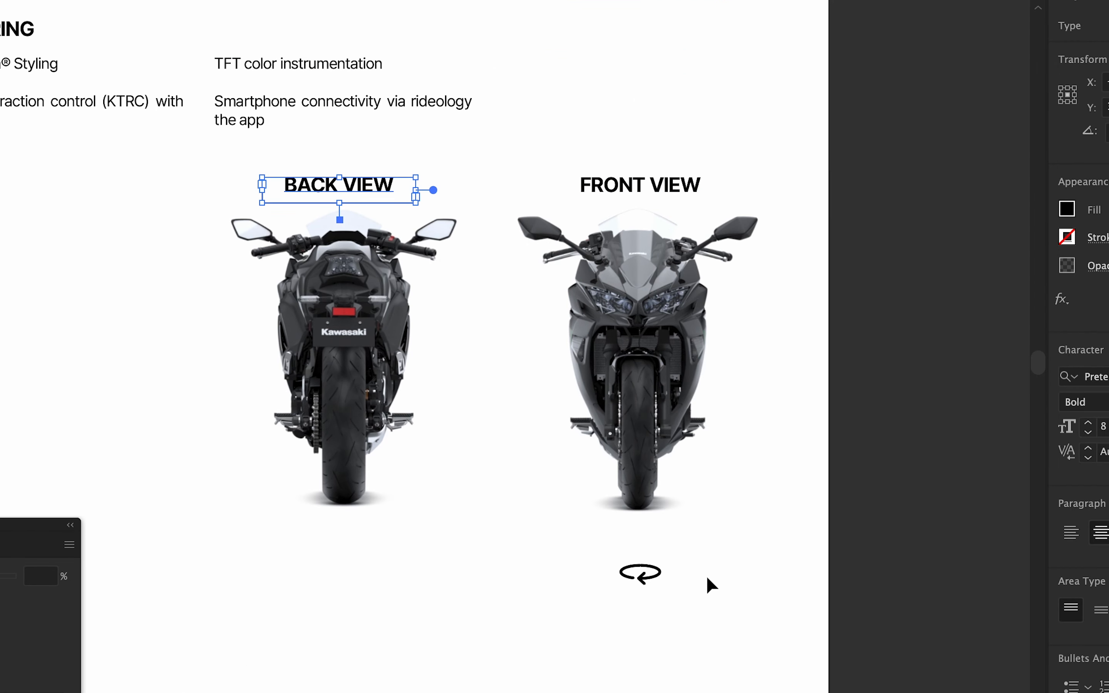
{"action": "left_click_drag", "start_coordinate": [650, 581], "coordinate": [498, 357]}
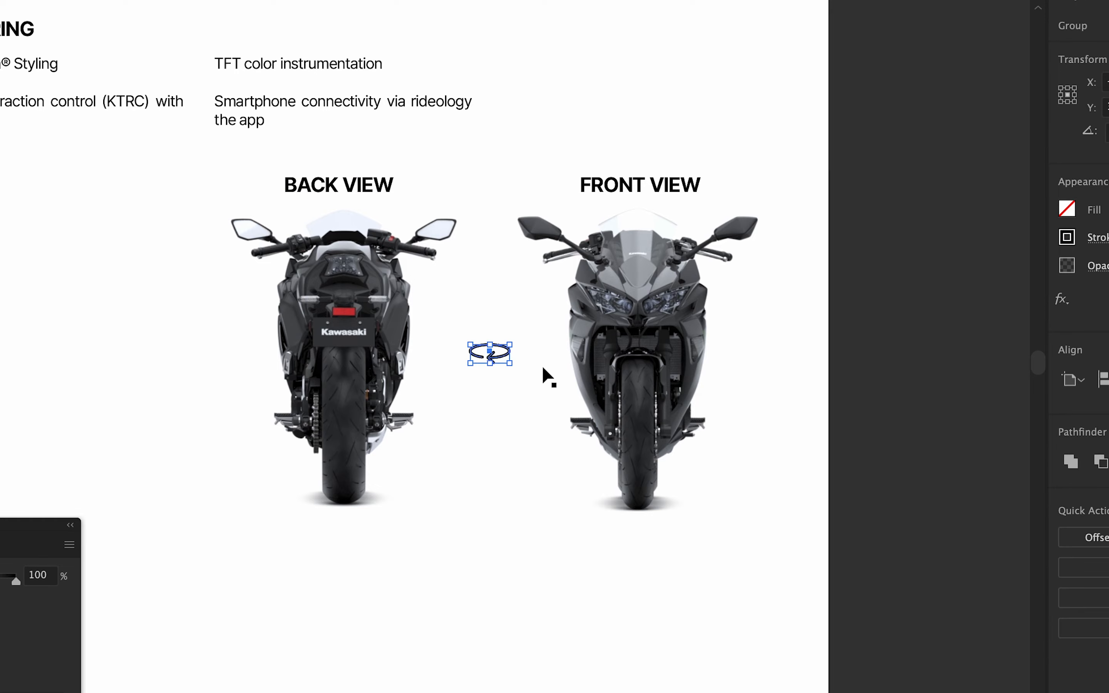
Shorten the TFT color instrumentation and smartphone connectivity text frame so it ends above the BACK VIEW label.
{"action": "scroll", "coordinate": [549, 376], "scroll_direction": "down", "scroll_amount": 3}
{"action": "left_click", "coordinate": [478, 249]}
{"action": "scroll", "coordinate": [478, 248], "scroll_direction": "up", "scroll_amount": 3}
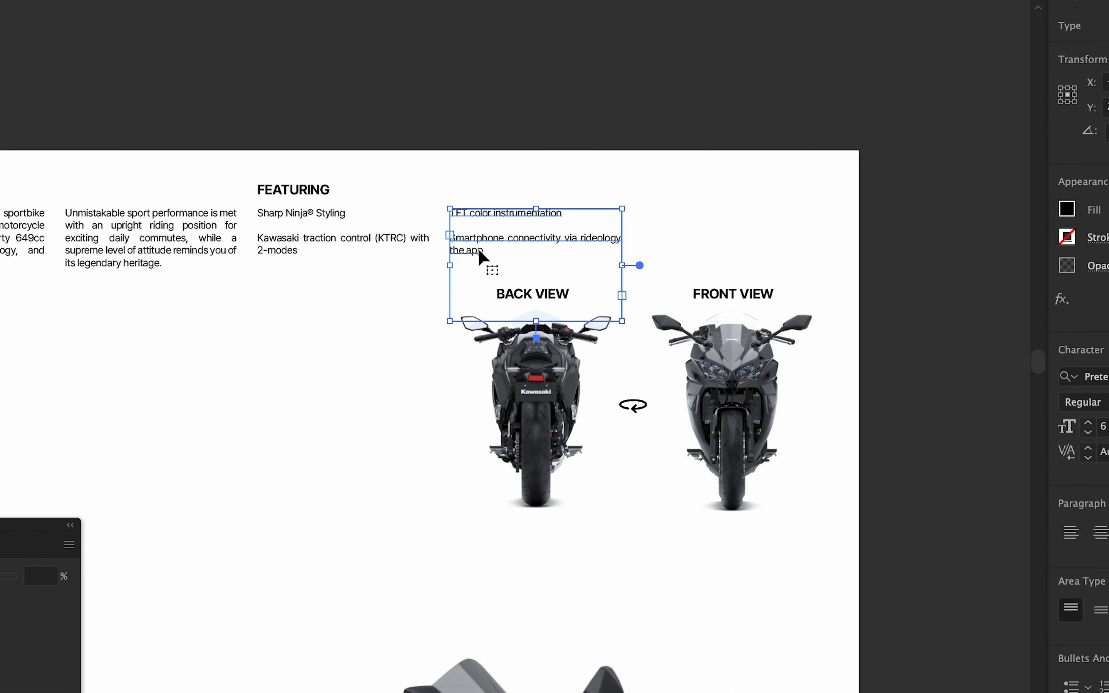
{"action": "left_click_drag", "start_coordinate": [477, 248], "coordinate": [283, 318]}
{"action": "left_click_drag", "start_coordinate": [329, 318], "coordinate": [433, 265]}
{"action": "left_click_drag", "start_coordinate": [433, 265], "coordinate": [627, 191]}
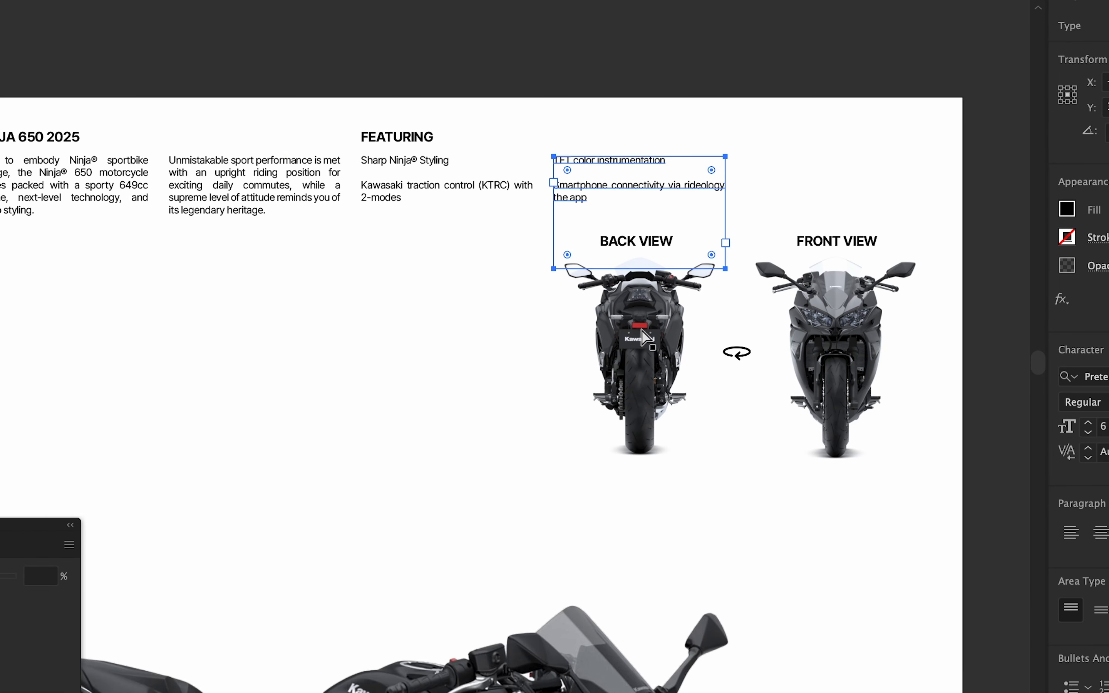
{"action": "left_click", "coordinate": [755, 480]}
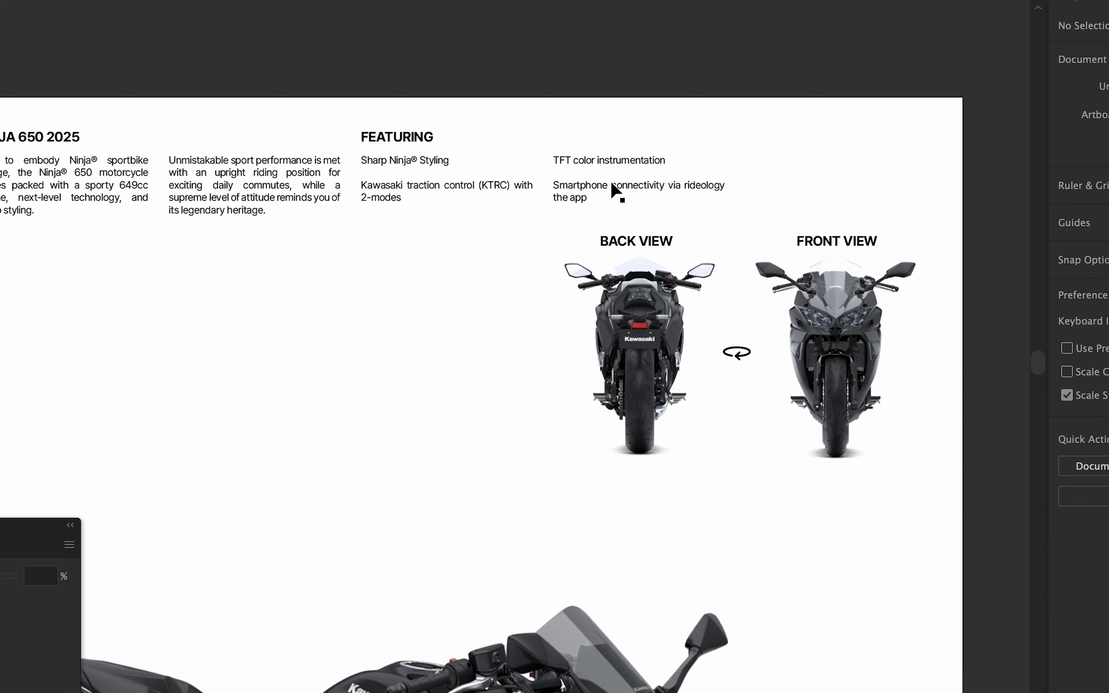
{"action": "left_click", "coordinate": [567, 186]}
{"action": "left_click_drag", "start_coordinate": [641, 272], "coordinate": [641, 216]}
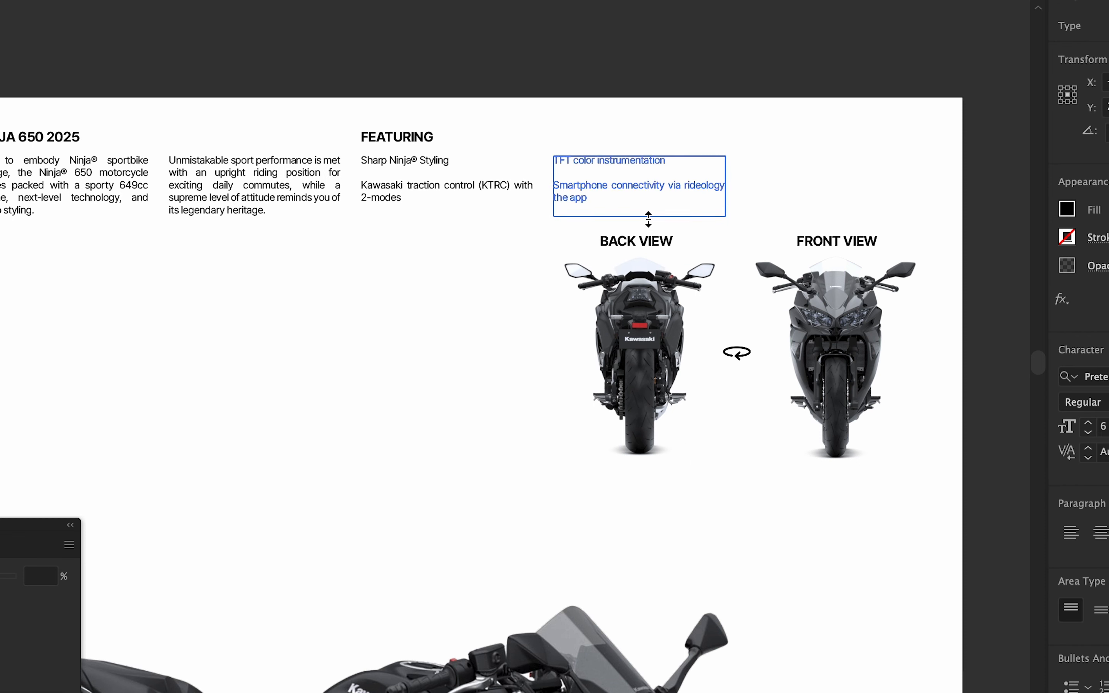
{"action": "left_click", "coordinate": [445, 246]}
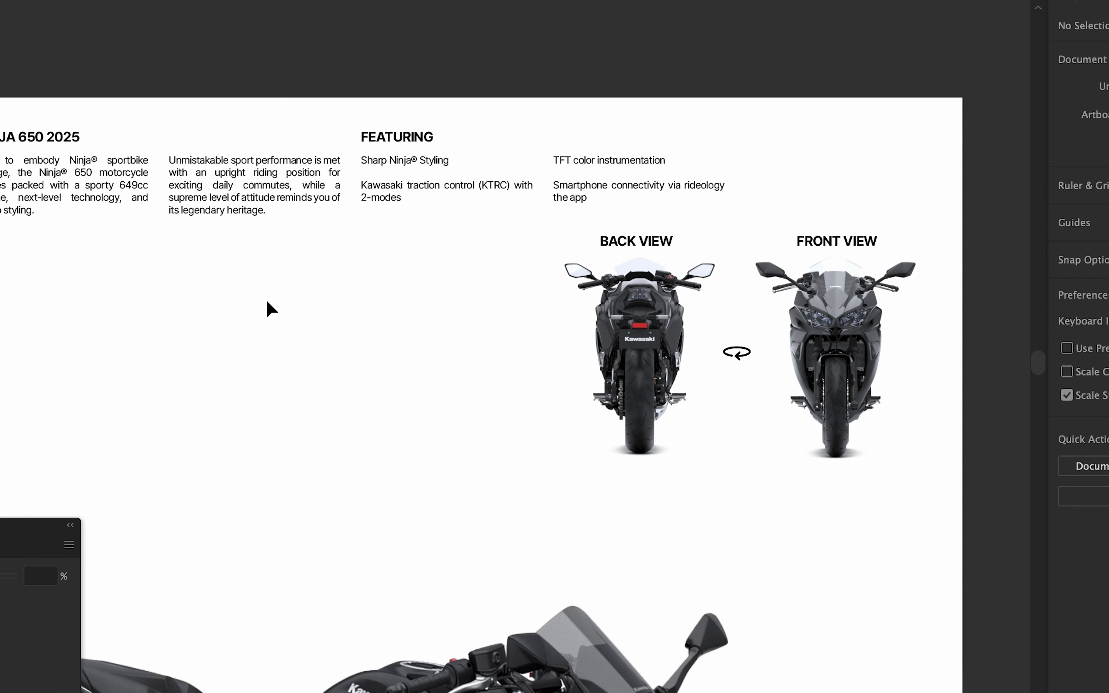
Move the back and front views with their labels and rotation icon slightly down, using the grid temporarily as a guide.
{"action": "left_click", "coordinate": [1108, 0]}
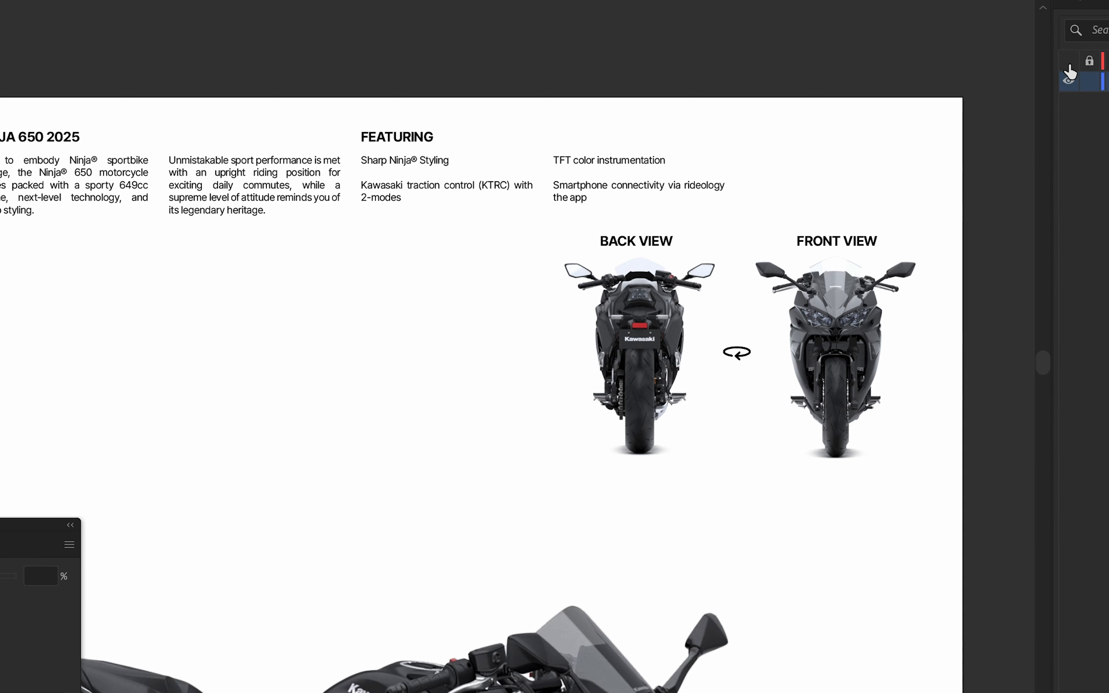
{"action": "left_click", "coordinate": [1068, 62]}
{"action": "left_click_drag", "start_coordinate": [829, 303], "coordinate": [827, 335]}
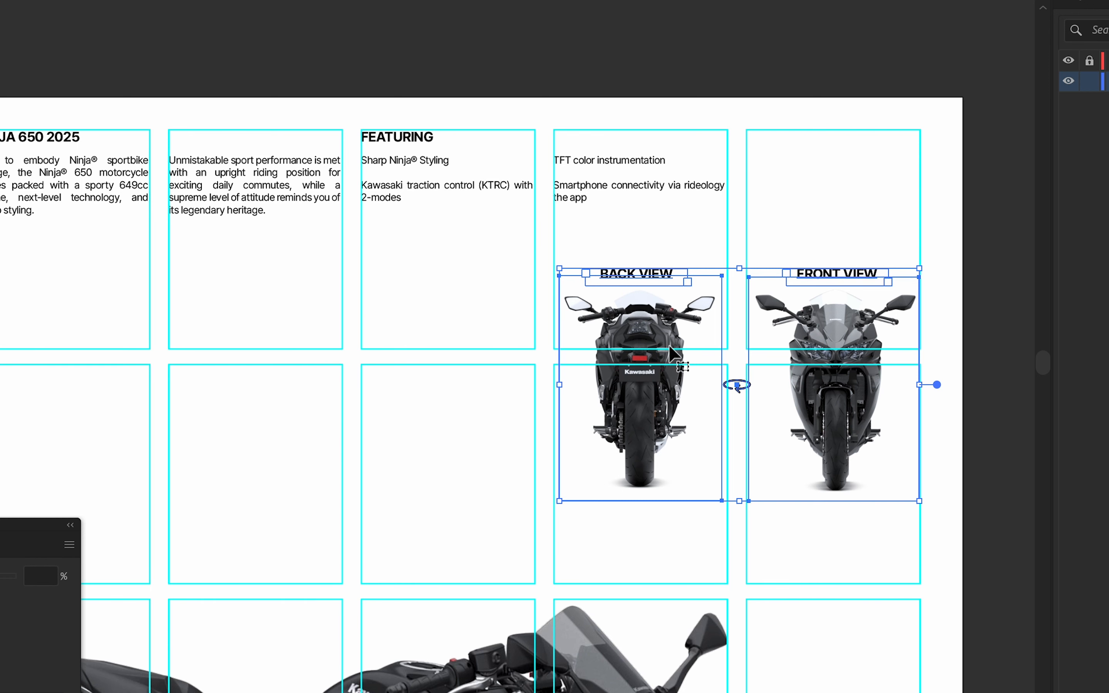
{"action": "left_click", "coordinate": [1071, 62]}
{"action": "scroll", "coordinate": [771, 200], "scroll_direction": "down", "scroll_amount": 5}
{"action": "scroll", "coordinate": [772, 200], "scroll_direction": "right", "scroll_amount": 2}
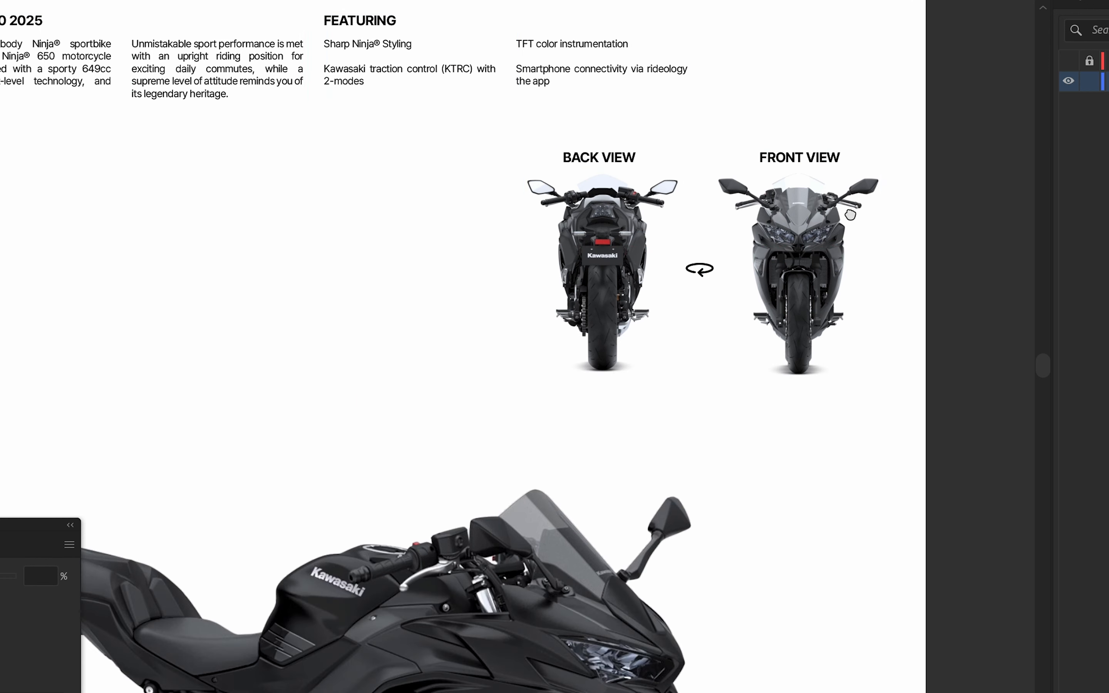
{"action": "key", "text": "shift+Down"}
{"action": "key", "text": "shift+Down"}
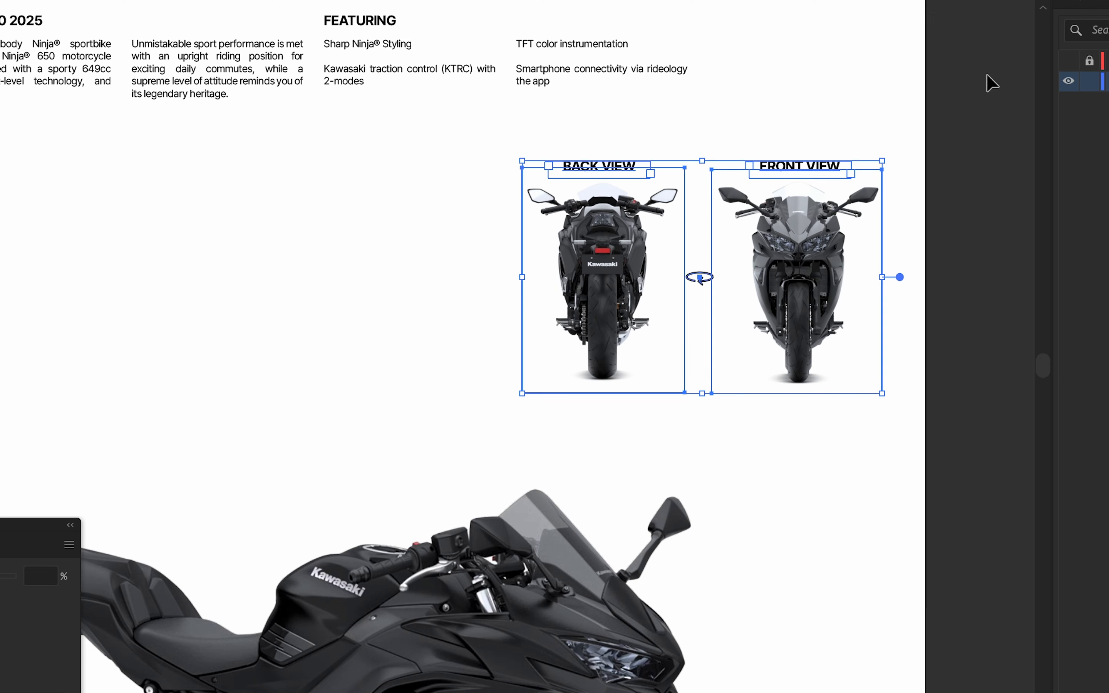
Enlarge the side-view motorcycle above the KAWASAKI title so it spans most of the title's width.
{"action": "left_click", "coordinate": [947, 115]}
{"action": "scroll", "coordinate": [942, 118], "scroll_direction": "down", "scroll_amount": 5}
{"action": "scroll", "coordinate": [847, 182], "scroll_direction": "down", "scroll_amount": 2}
{"action": "left_click", "coordinate": [794, 410]}
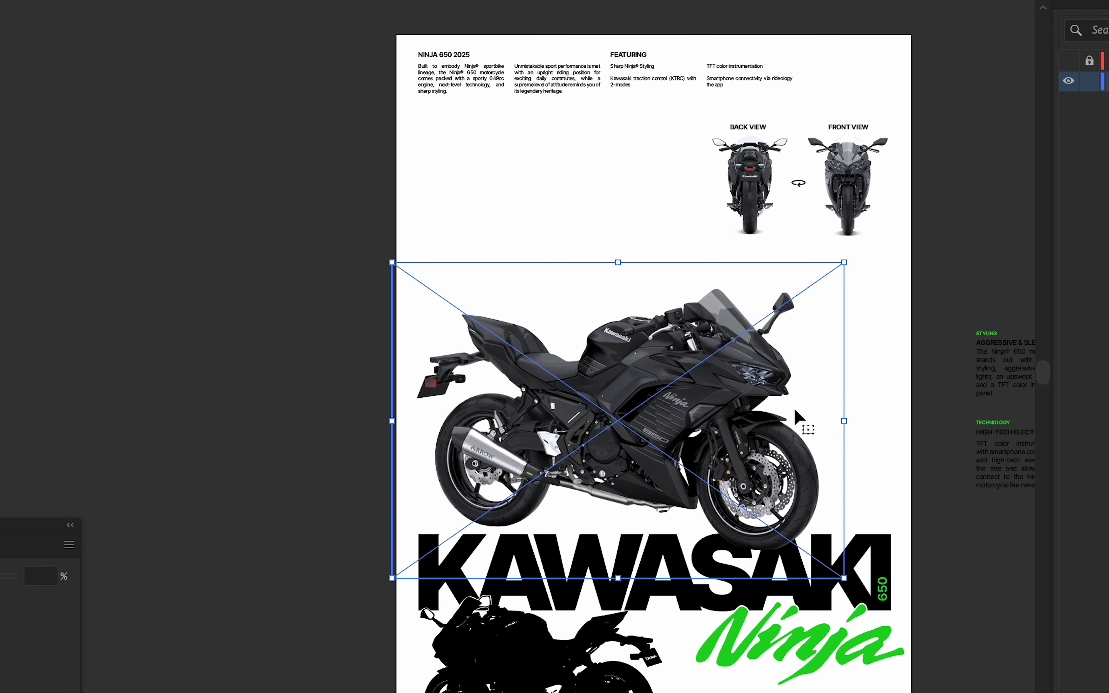
{"action": "left_click_drag", "start_coordinate": [849, 421], "coordinate": [892, 397]}
{"action": "left_click_drag", "start_coordinate": [803, 451], "coordinate": [798, 441]}
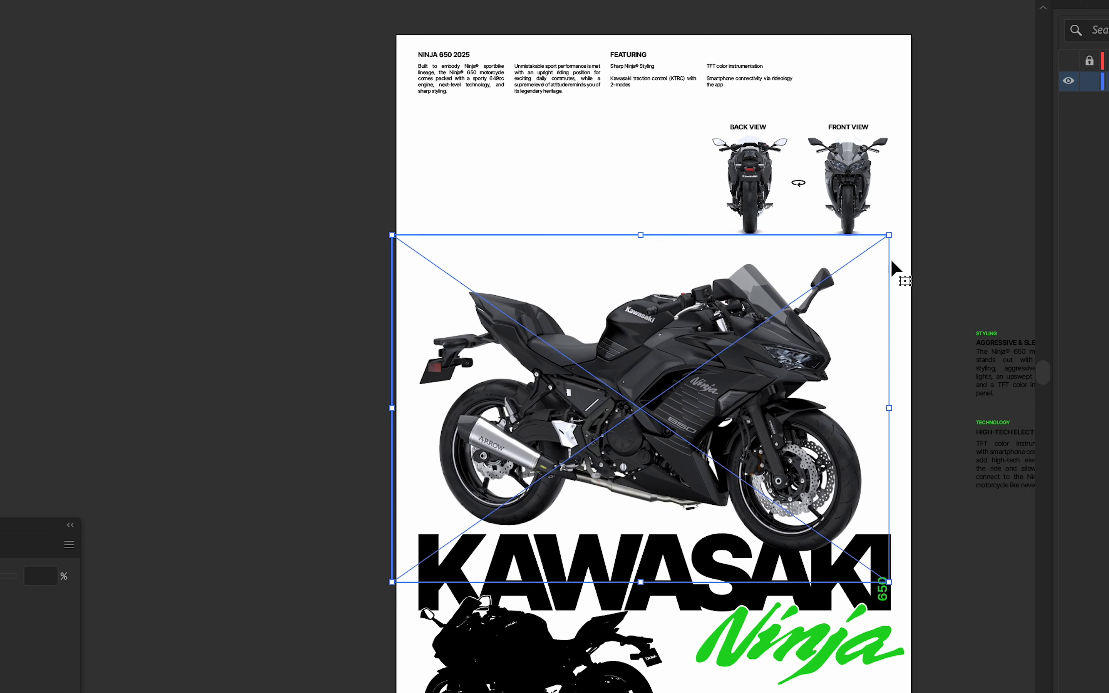
{"action": "left_click_drag", "start_coordinate": [892, 240], "coordinate": [902, 231]}
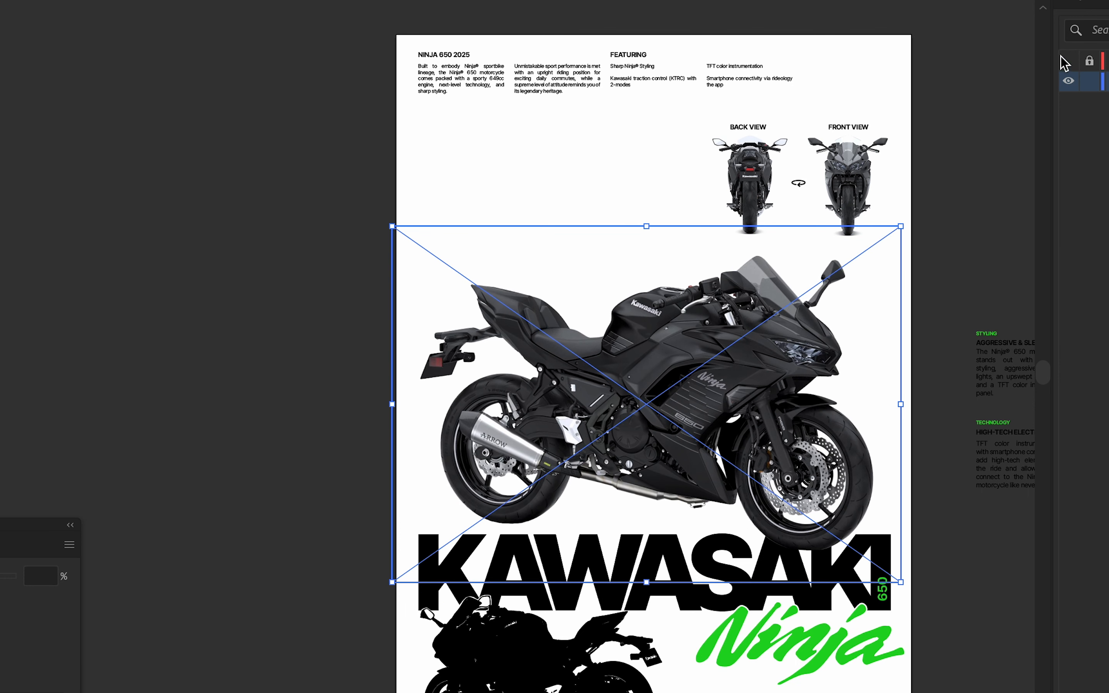
With the grid shown temporarily, scale the side-view motorcycle up until its front wheel reaches the last column's outer edge.
{"action": "left_click", "coordinate": [1069, 64]}
{"action": "scroll", "coordinate": [882, 356], "scroll_direction": "up", "scroll_amount": 2}
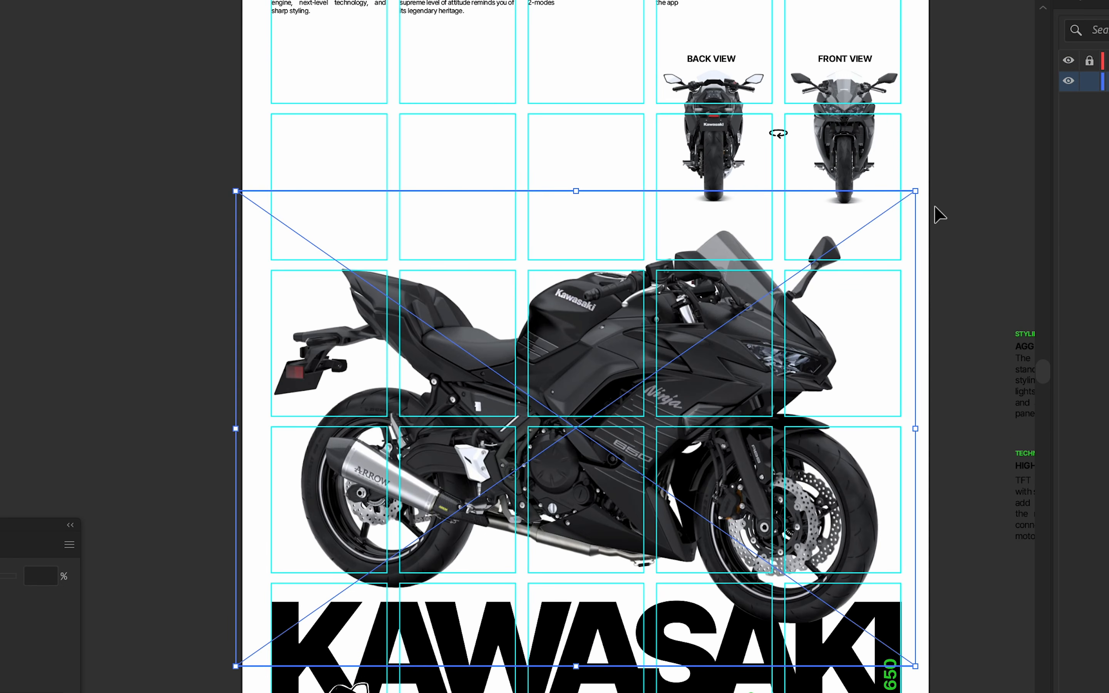
{"action": "left_click_drag", "start_coordinate": [919, 198], "coordinate": [943, 169]}
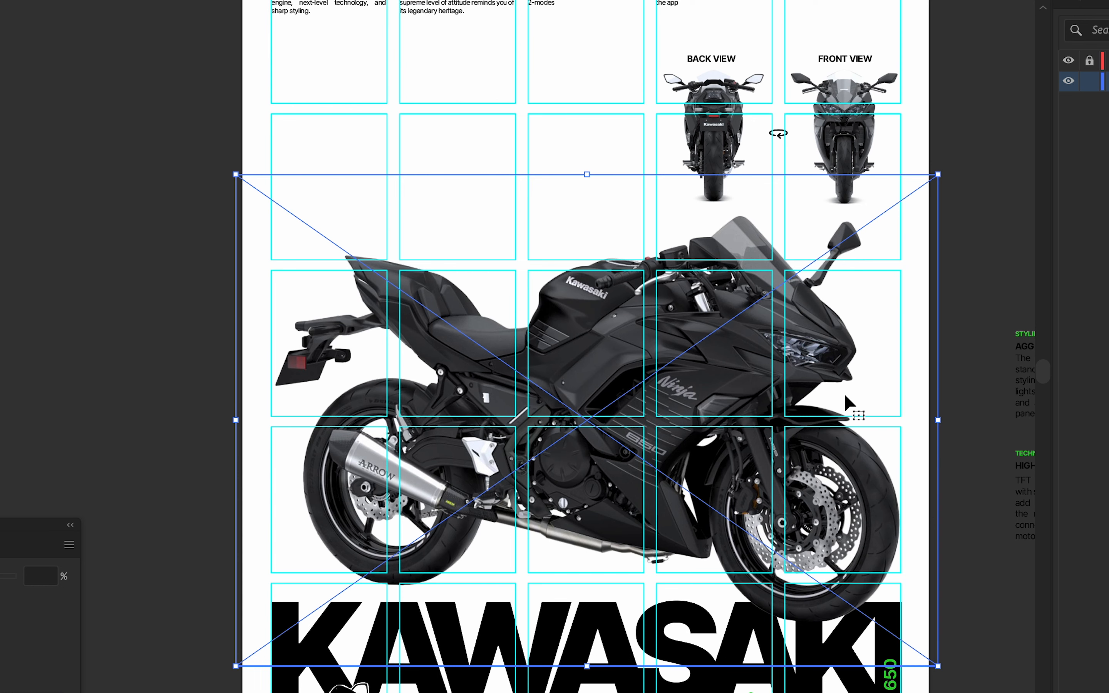
{"action": "left_click", "coordinate": [960, 561]}
{"action": "left_click_drag", "start_coordinate": [959, 559], "coordinate": [896, 351]}
{"action": "scroll", "coordinate": [897, 350], "scroll_direction": "down", "scroll_amount": 1}
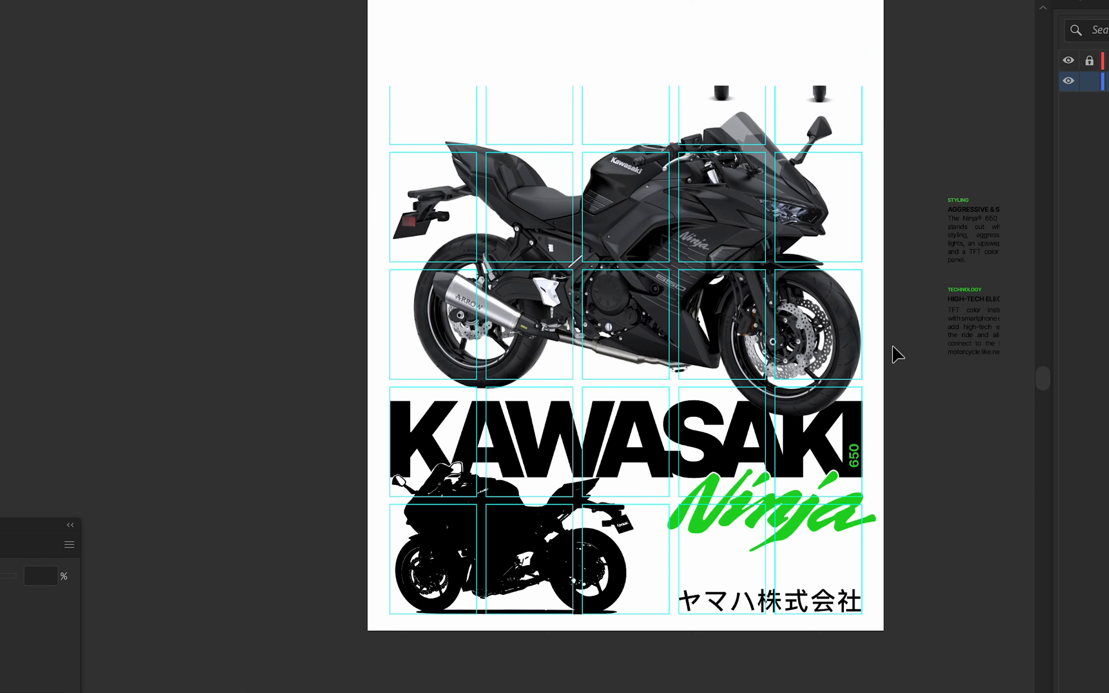
{"action": "left_click", "coordinate": [1071, 60]}
{"action": "scroll", "coordinate": [894, 154], "scroll_direction": "right", "scroll_amount": 2}
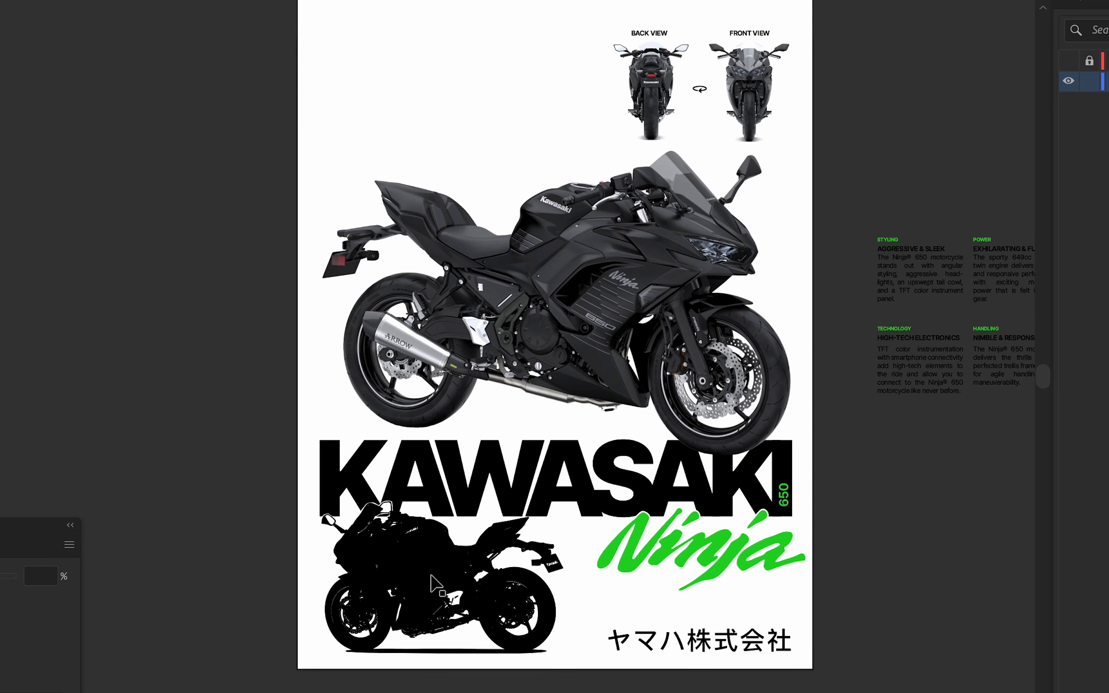
Try moving the black motorcycle silhouette down clear of the KAWASAKI title, and undo the move.
{"action": "left_click_drag", "start_coordinate": [333, 556], "coordinate": [426, 616]}
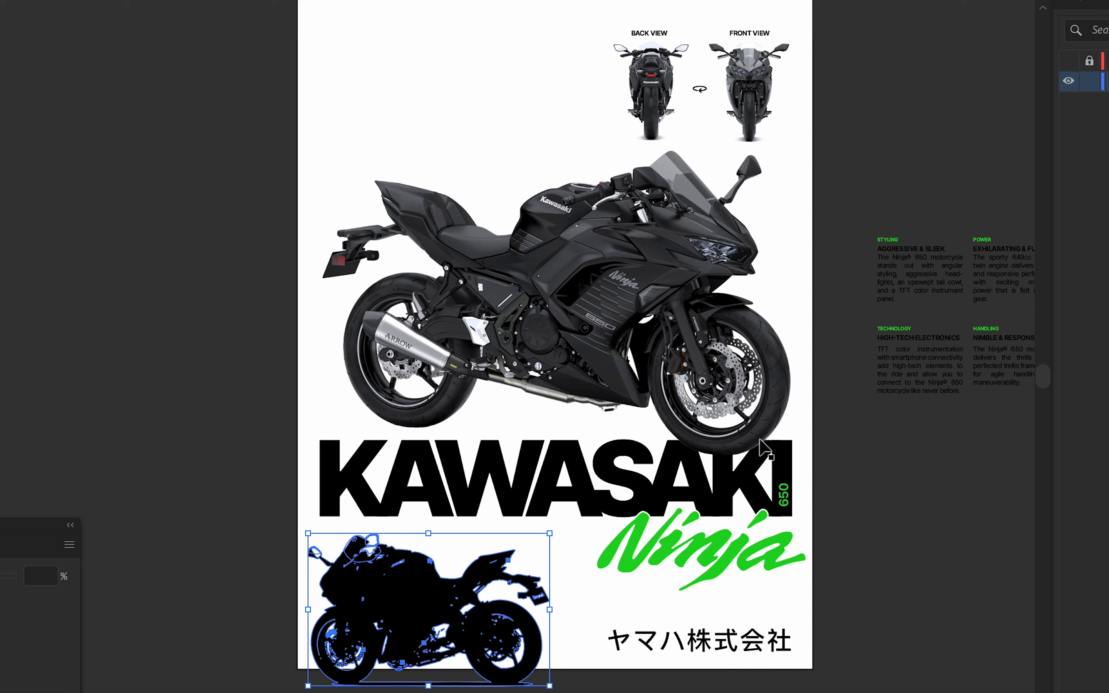
{"action": "key", "text": "ctrl+z"}
{"action": "left_click", "coordinate": [885, 539]}
{"action": "left_click_drag", "start_coordinate": [801, 418], "coordinate": [739, 520]}
{"action": "scroll", "coordinate": [739, 520], "scroll_direction": "down", "scroll_amount": 1}
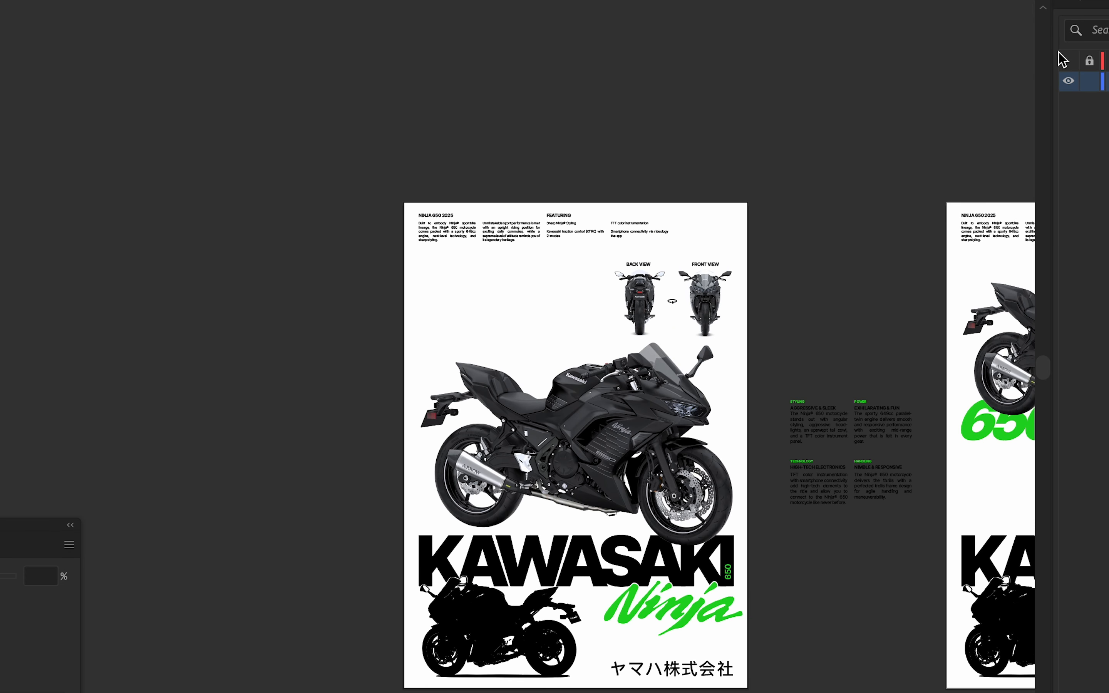
Show the grid and move the Styling, Power, Technology and Handling text blocks onto the poster's first two columns below the intro text.
{"action": "left_click", "coordinate": [1068, 62]}
{"action": "scroll", "coordinate": [817, 391], "scroll_direction": "up", "scroll_amount": 2}
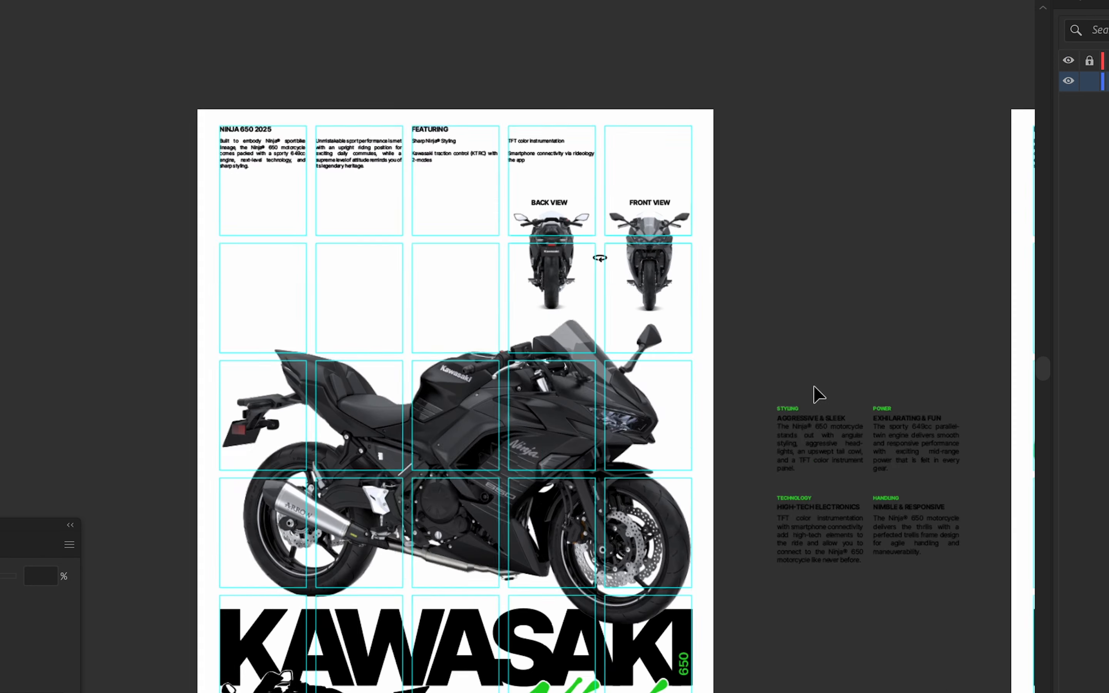
{"action": "left_click", "coordinate": [845, 426]}
{"action": "left_click_drag", "start_coordinate": [920, 438], "coordinate": [369, 238]}
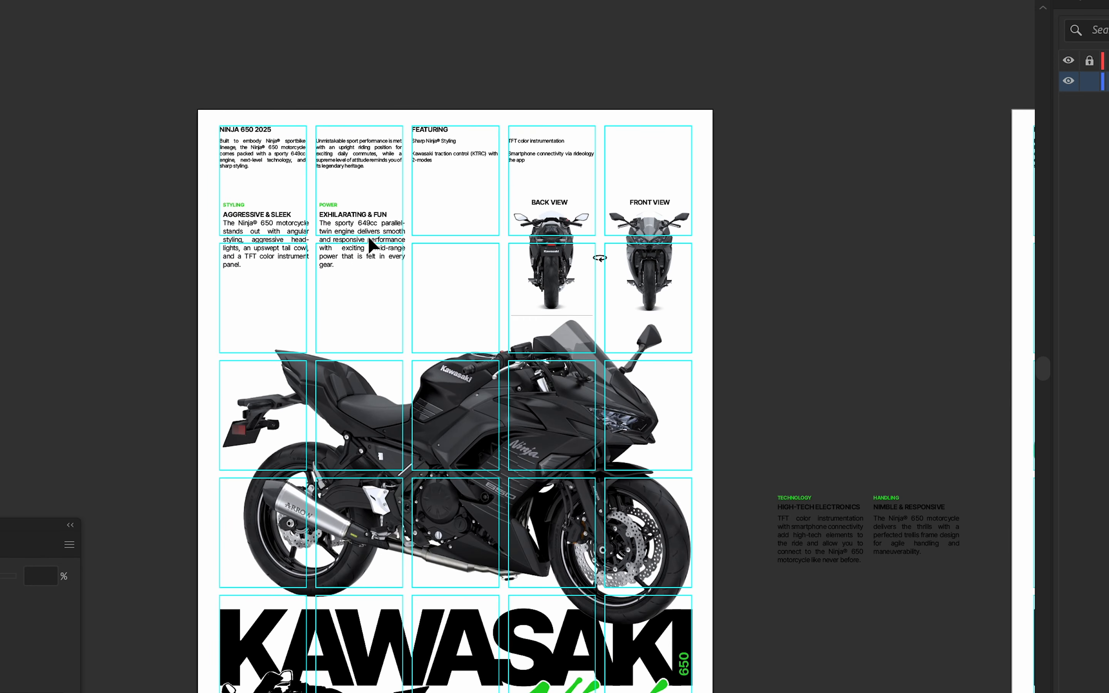
{"action": "key", "text": "ctrl+z"}
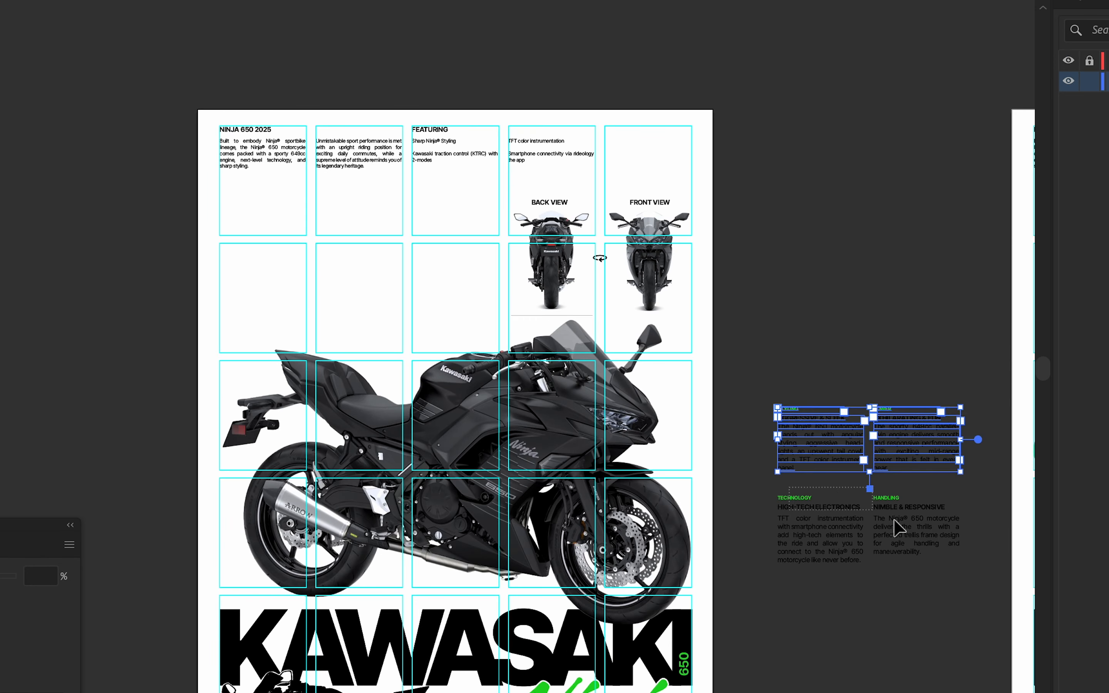
{"action": "left_click", "coordinate": [898, 528], "text": "shift"}
{"action": "left_click_drag", "start_coordinate": [899, 528], "coordinate": [354, 329]}
{"action": "scroll", "coordinate": [337, 272], "scroll_direction": "up", "scroll_amount": 2}
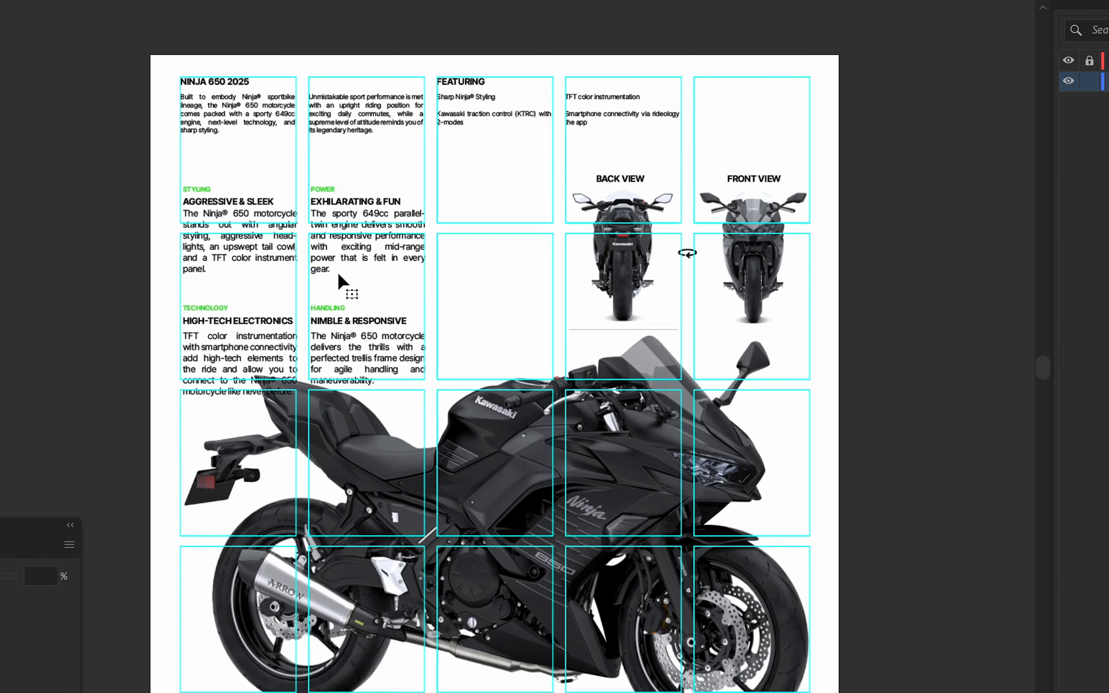
Align the four feature text blocks with the edges of the first two grid columns and fine-tune their vertical position.
{"action": "scroll", "coordinate": [351, 262], "scroll_direction": "up", "scroll_amount": 4}
{"action": "left_click_drag", "start_coordinate": [351, 261], "coordinate": [534, 371]}
{"action": "scroll", "coordinate": [407, 336], "scroll_direction": "down", "scroll_amount": 1}
{"action": "scroll", "coordinate": [650, 411], "scroll_direction": "down", "scroll_amount": 5}
{"action": "left_click_drag", "start_coordinate": [643, 405], "coordinate": [495, 292]}
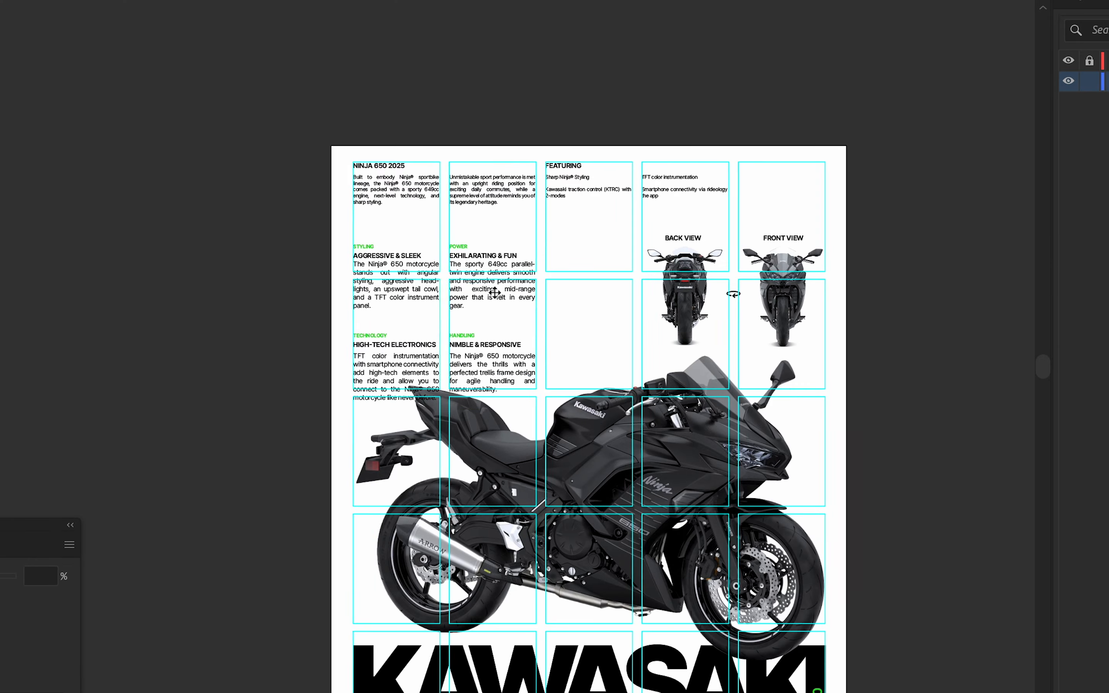
{"action": "scroll", "coordinate": [466, 360], "scroll_direction": "up", "scroll_amount": 3}
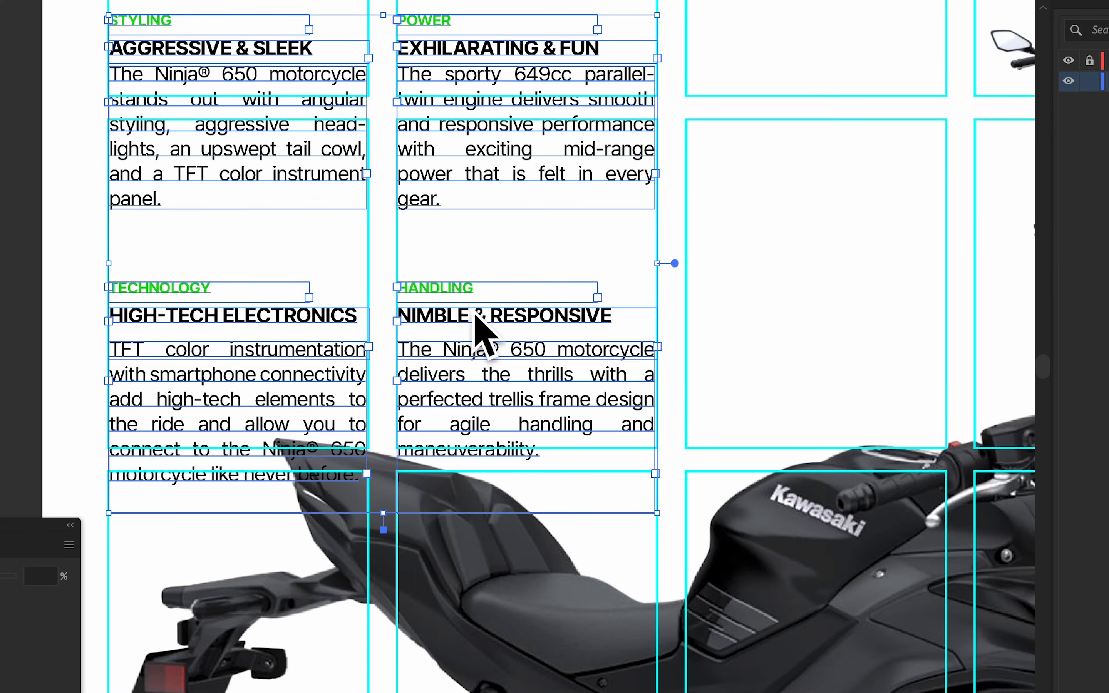
{"action": "scroll", "coordinate": [472, 413], "scroll_direction": "up", "scroll_amount": 4}
{"action": "left_click_drag", "start_coordinate": [522, 275], "coordinate": [521, 303]}
{"action": "scroll", "coordinate": [539, 321], "scroll_direction": "down", "scroll_amount": 8}
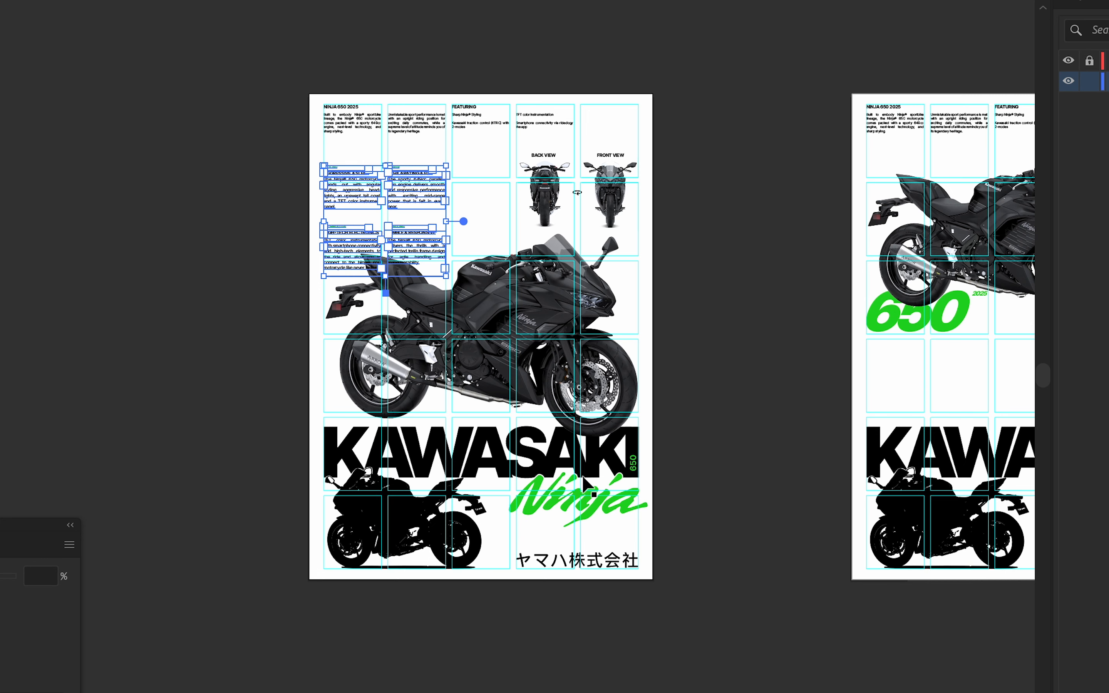
{"action": "left_click", "coordinate": [593, 506]}
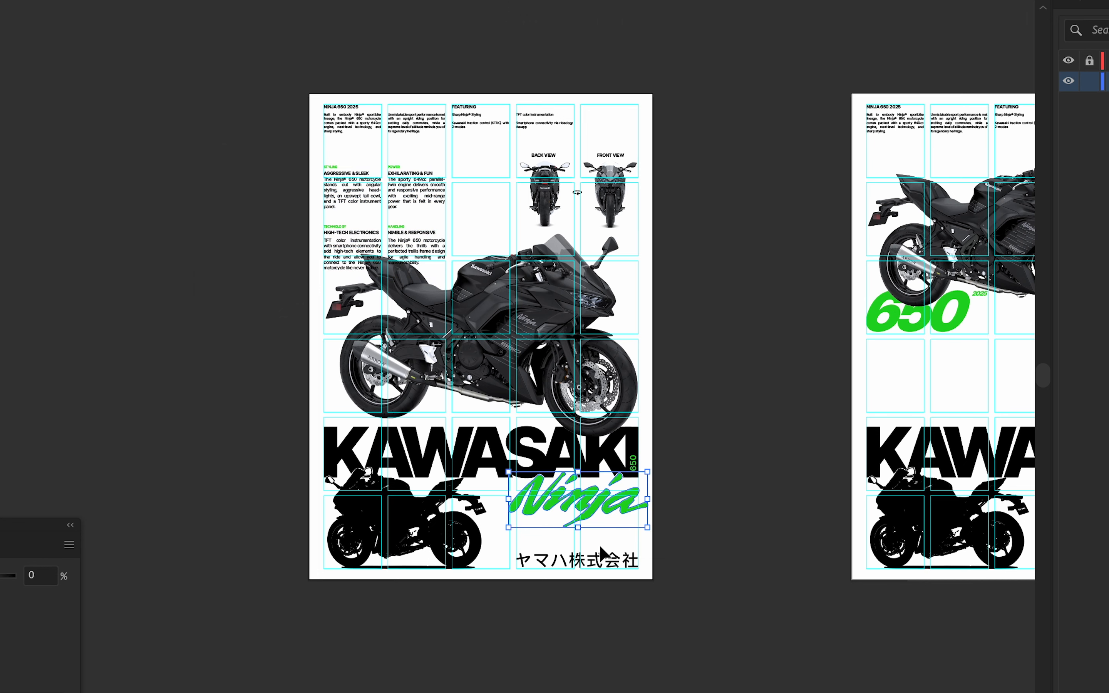
{"action": "scroll", "coordinate": [601, 546], "scroll_direction": "up", "scroll_amount": 1}
{"action": "left_click_drag", "start_coordinate": [581, 285], "coordinate": [582, 443]}
{"action": "left_click", "coordinate": [477, 573]}
{"action": "left_click", "coordinate": [458, 577]}
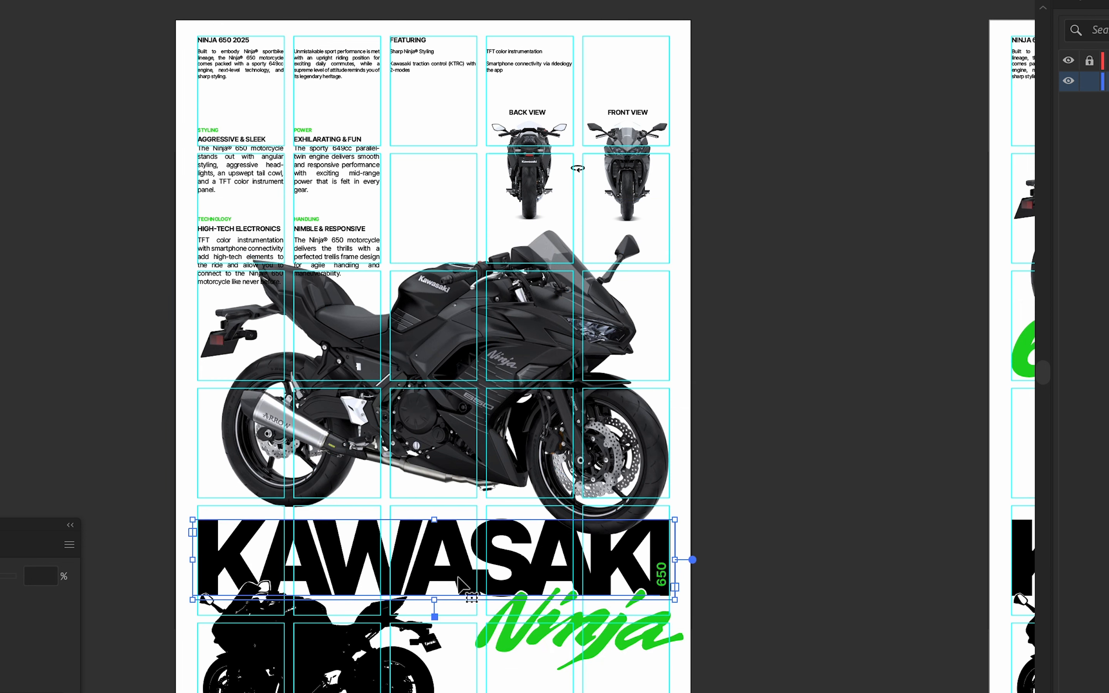
{"action": "left_click", "coordinate": [595, 645]}
{"action": "left_click", "coordinate": [809, 585]}
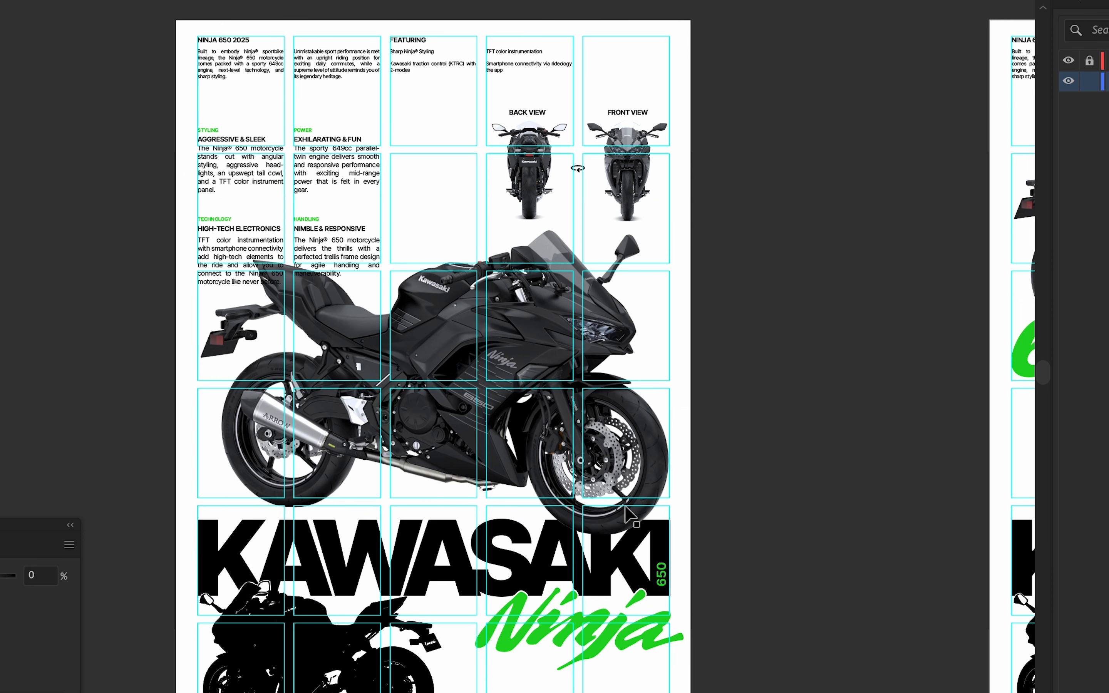
Enlarge the green Ninja lettering until it meets the silhouette's tail, and nudge it up over the KAWASAKI title.
{"action": "left_click", "coordinate": [630, 625]}
{"action": "scroll", "coordinate": [509, 560], "scroll_direction": "down", "scroll_amount": 4}
{"action": "scroll", "coordinate": [538, 514], "scroll_direction": "up", "scroll_amount": 1}
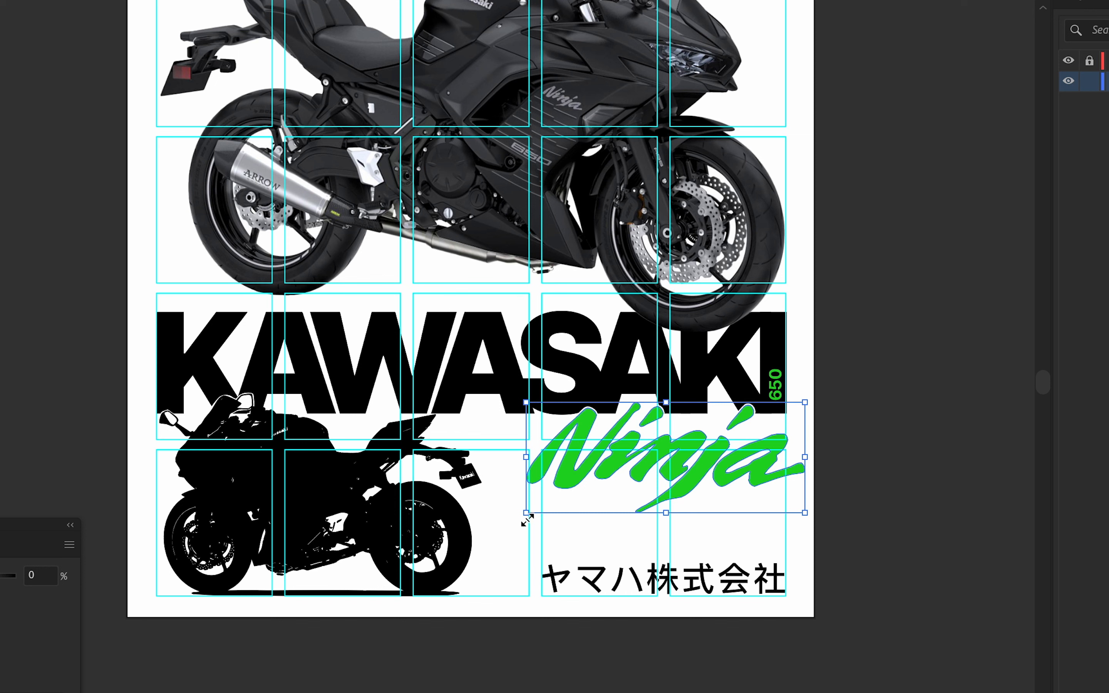
{"action": "left_click_drag", "start_coordinate": [527, 520], "coordinate": [403, 537]}
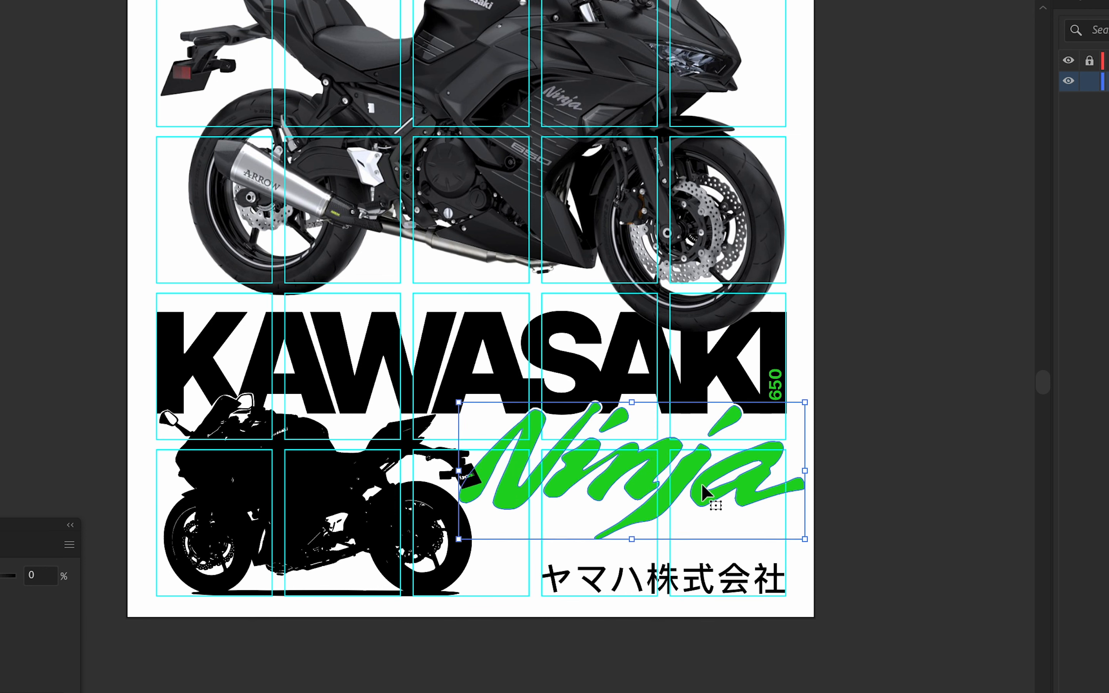
{"action": "key", "text": "Up"}
{"action": "key", "text": "Up"}
{"action": "key", "text": "Up"}
{"action": "key", "text": "Up"}
{"action": "key", "text": "Up"}
{"action": "key", "text": "Up"}
{"action": "key", "text": "Up"}
{"action": "key", "text": "Up"}
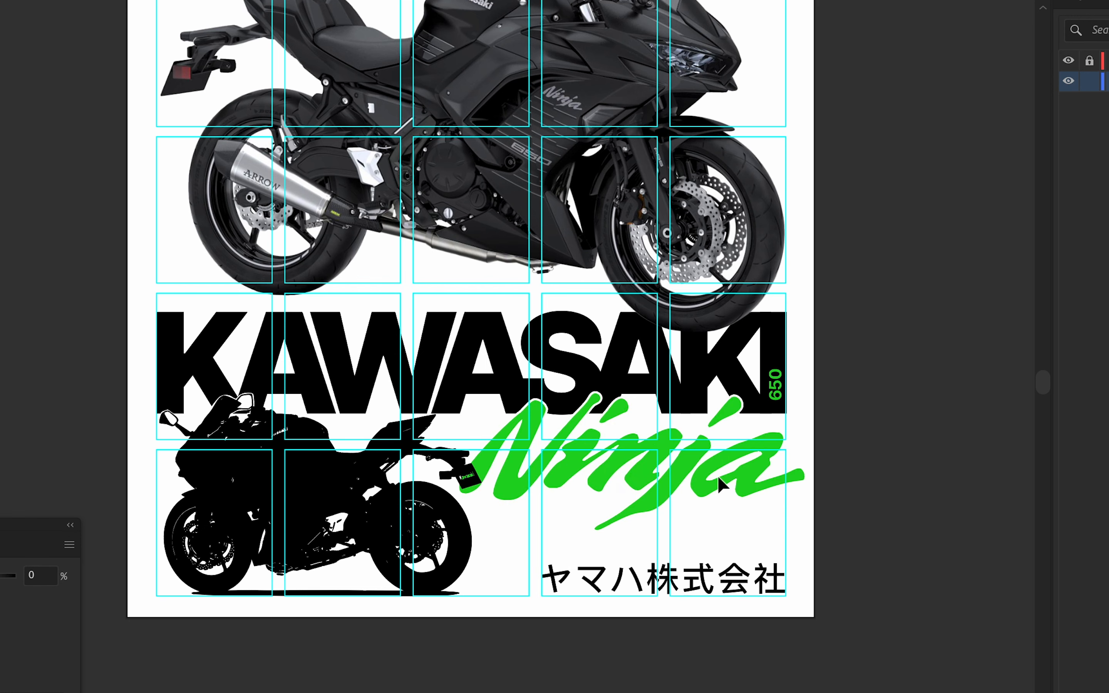
Hide the grid layer and deselect everything to view the poster without guides.
{"action": "left_click", "coordinate": [1068, 60]}
{"action": "left_click", "coordinate": [901, 306]}
{"action": "scroll", "coordinate": [892, 316], "scroll_direction": "down", "scroll_amount": 2}
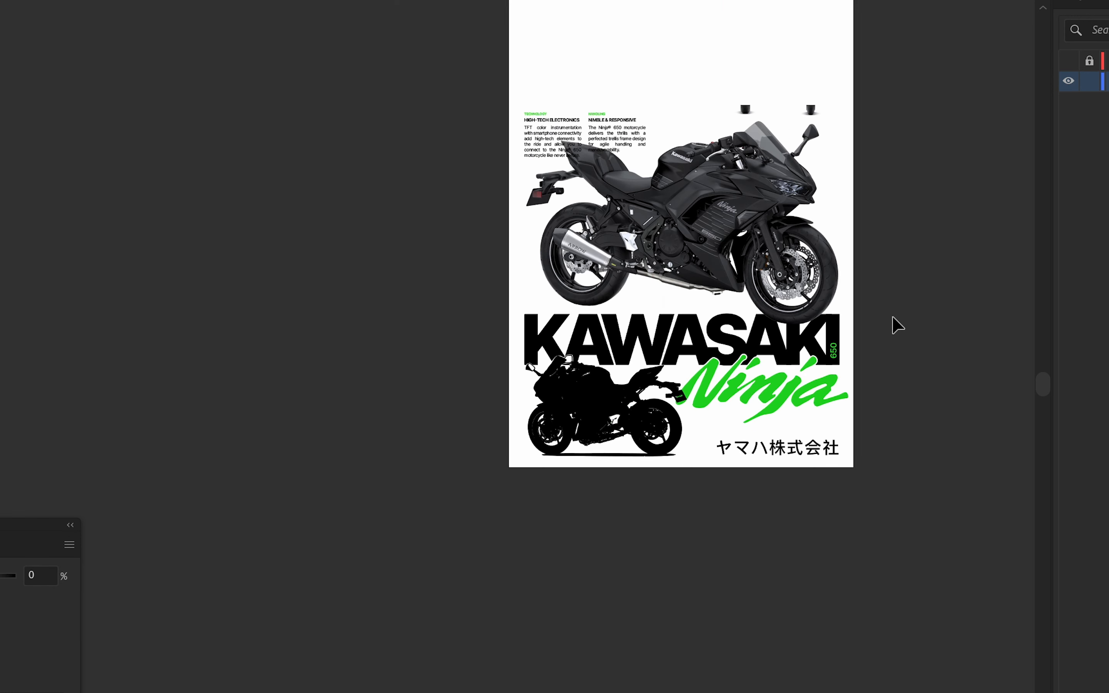
Shrink the motorcycle silhouette to about half its size and place it beneath the start of the KAWASAKI title.
{"action": "left_click_drag", "start_coordinate": [892, 316], "coordinate": [777, 424]}
{"action": "scroll", "coordinate": [709, 463], "scroll_direction": "down", "scroll_amount": 1}
{"action": "scroll", "coordinate": [560, 509], "scroll_direction": "up", "scroll_amount": 1}
{"action": "left_click", "coordinate": [562, 511]}
{"action": "scroll", "coordinate": [582, 518], "scroll_direction": "up", "scroll_amount": 1}
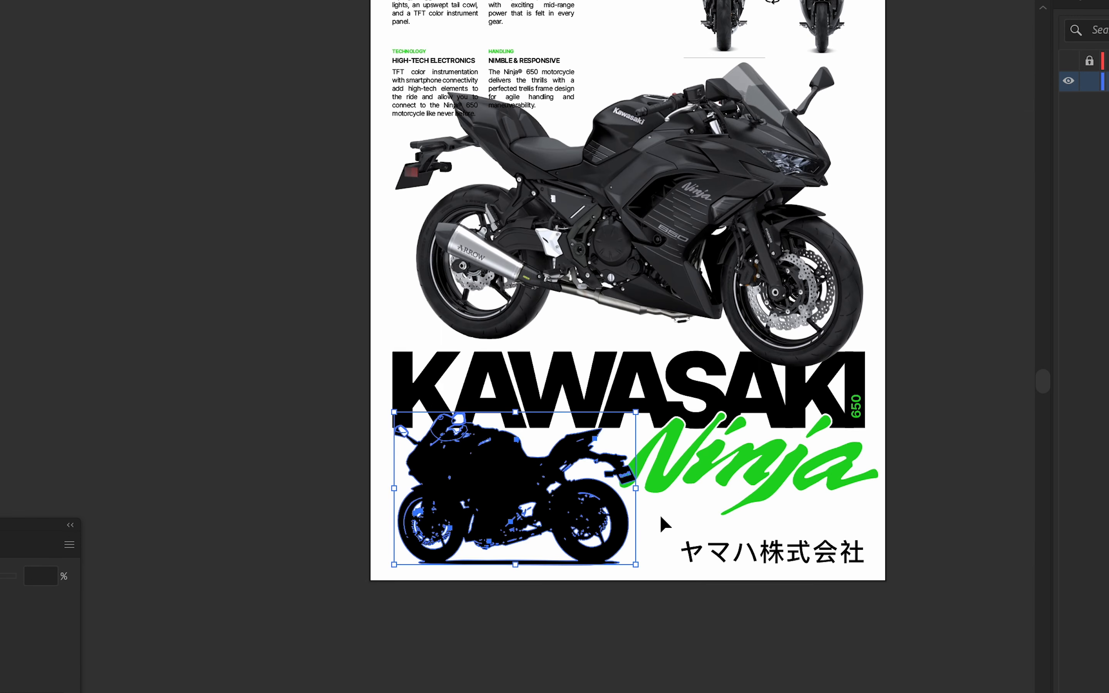
{"action": "left_click_drag", "start_coordinate": [644, 491], "coordinate": [530, 406]}
{"action": "left_click", "coordinate": [494, 532]}
{"action": "scroll", "coordinate": [493, 529], "scroll_direction": "up", "scroll_amount": 2}
{"action": "scroll", "coordinate": [637, 475], "scroll_direction": "down", "scroll_amount": 4}
{"action": "left_click_drag", "start_coordinate": [583, 510], "coordinate": [471, 515]}
{"action": "scroll", "coordinate": [470, 512], "scroll_direction": "up", "scroll_amount": 1}
{"action": "left_click_drag", "start_coordinate": [488, 441], "coordinate": [467, 462]}
{"action": "scroll", "coordinate": [696, 522], "scroll_direction": "up", "scroll_amount": 2}
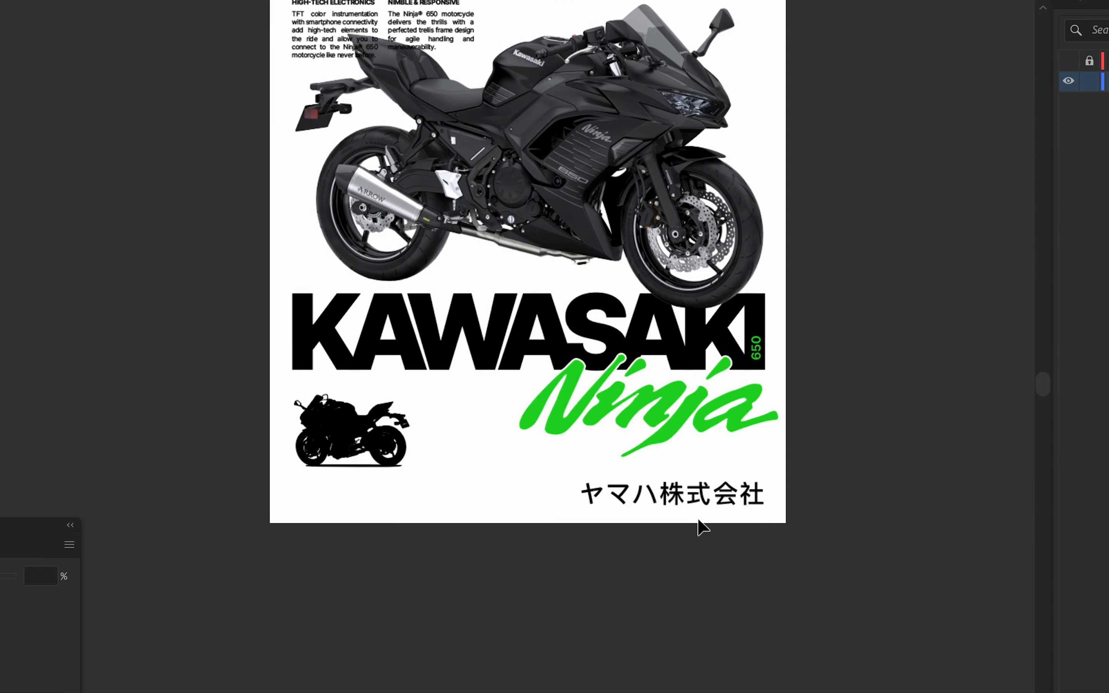
Move the Japanese company text directly beneath the KAWASAKI title, aligned with its left edge, and shift the silhouette out of the way.
{"action": "left_click_drag", "start_coordinate": [656, 479], "coordinate": [260, 342]}
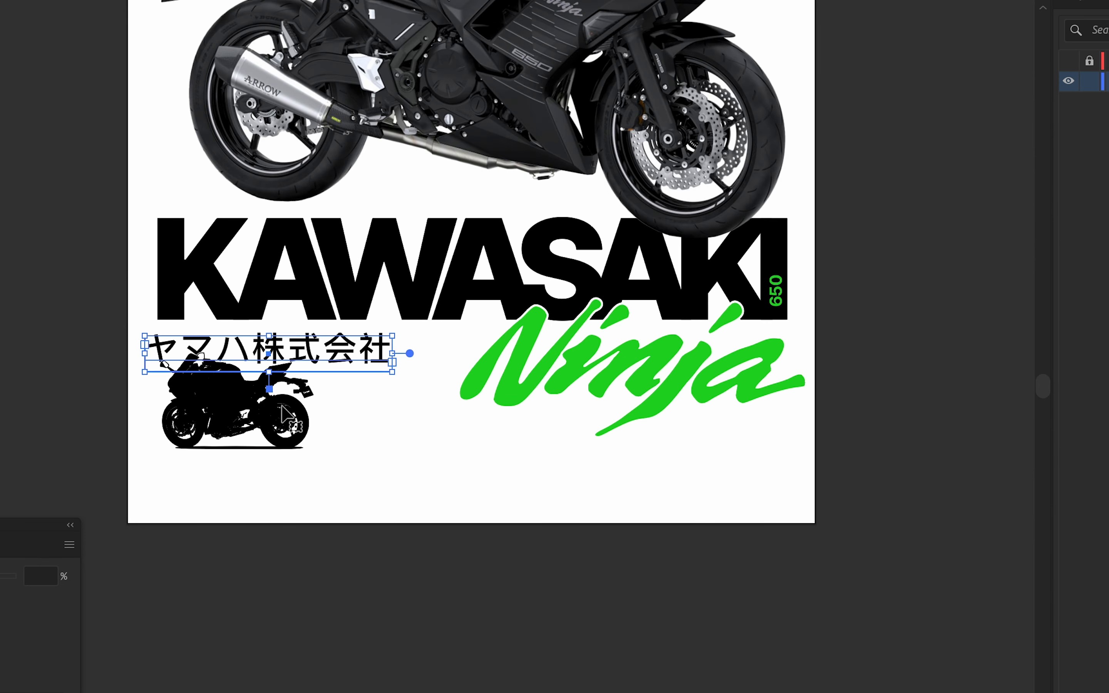
{"action": "left_click_drag", "start_coordinate": [248, 416], "coordinate": [460, 502]}
{"action": "left_click", "coordinate": [280, 369]}
{"action": "scroll", "coordinate": [204, 365], "scroll_direction": "up", "scroll_amount": 3}
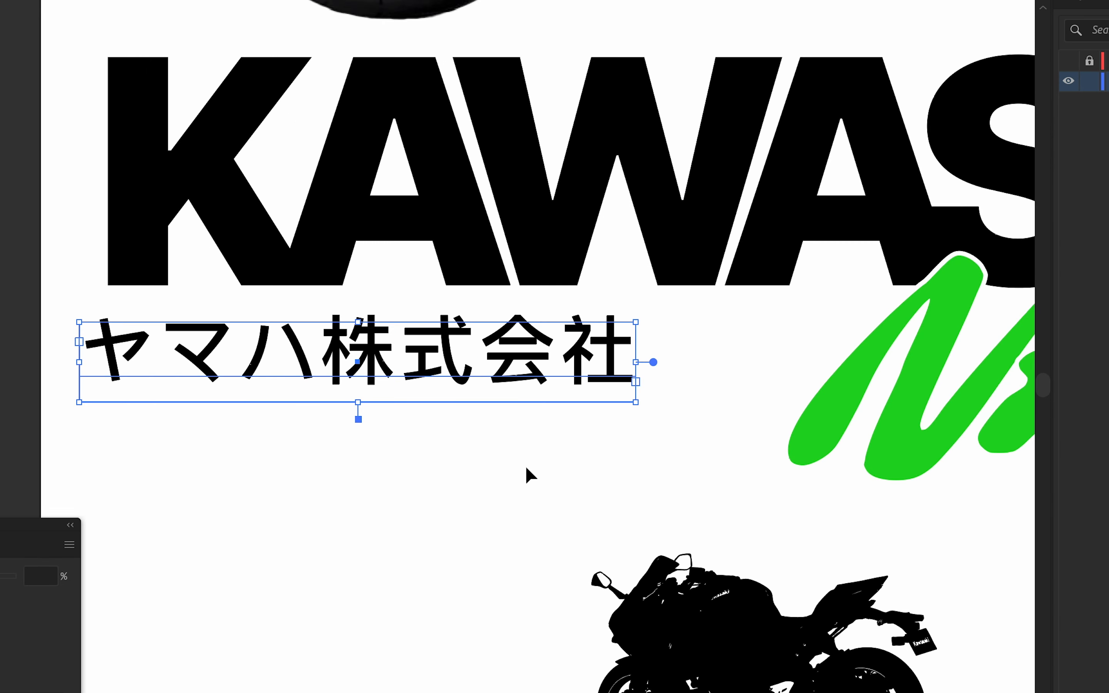
{"action": "scroll", "coordinate": [467, 371], "scroll_direction": "down", "scroll_amount": 3}
{"action": "left_click_drag", "start_coordinate": [866, 171], "coordinate": [756, 271]}
{"action": "left_click_drag", "start_coordinate": [326, 466], "coordinate": [336, 469]}
{"action": "scroll", "coordinate": [316, 449], "scroll_direction": "down", "scroll_amount": 2}
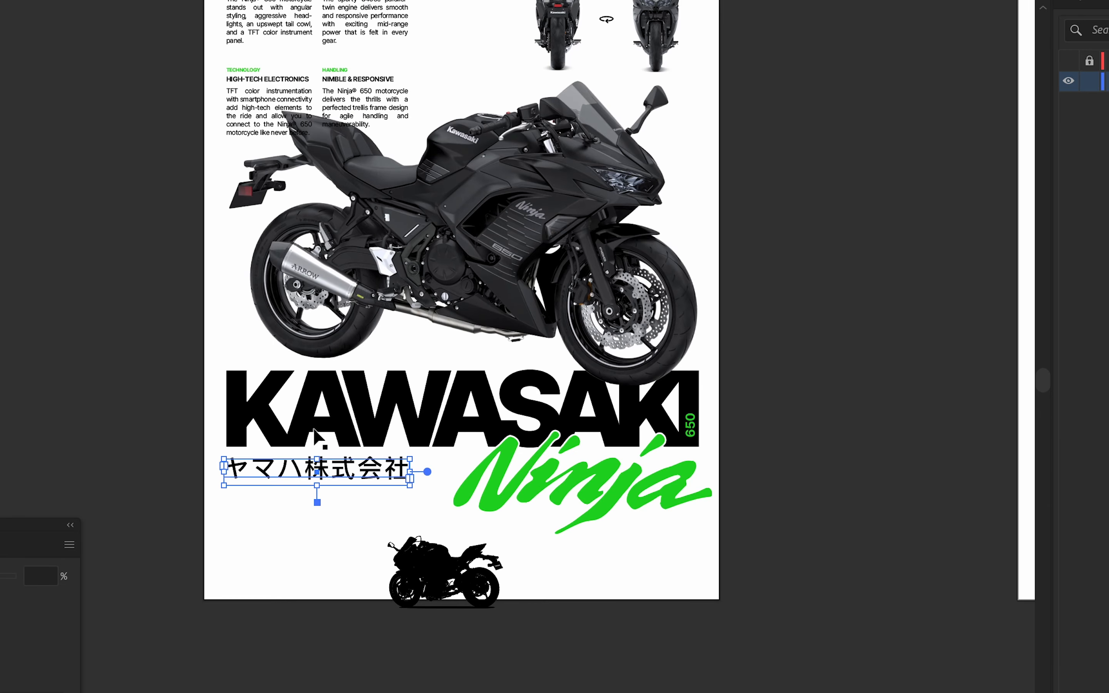
{"action": "scroll", "coordinate": [231, 480], "scroll_direction": "up", "scroll_amount": 4}
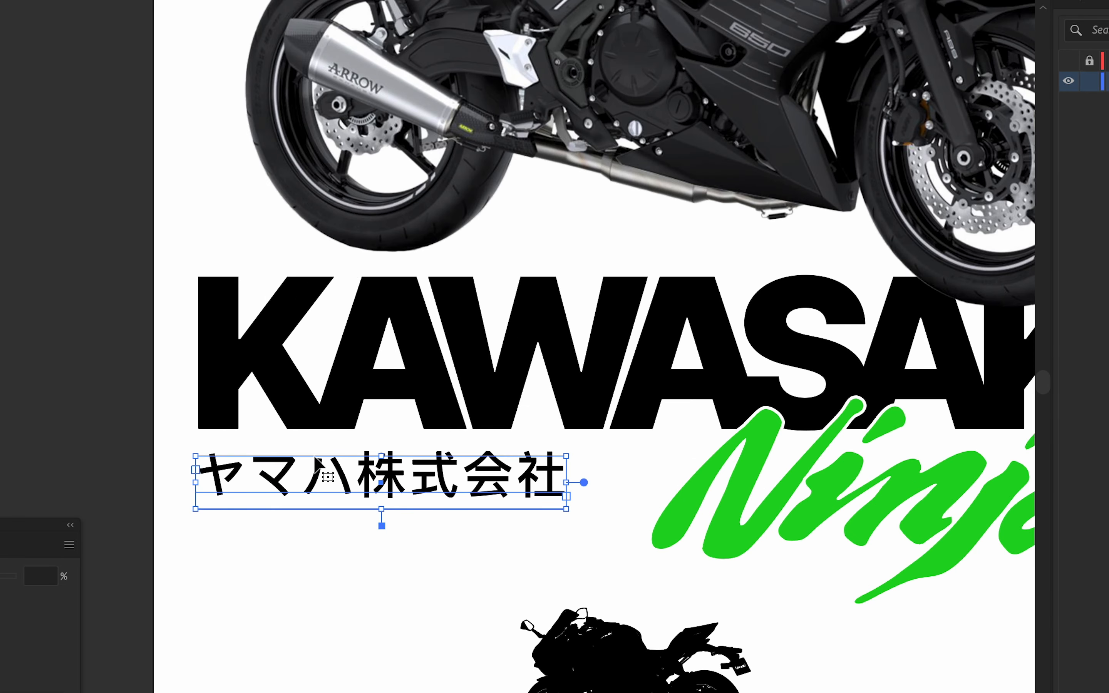
{"action": "scroll", "coordinate": [305, 492], "scroll_direction": "down", "scroll_amount": 2}
Park the silhouette outside the poster and compare the poster's lower section with that of the neighbouring poster.
{"action": "left_click_drag", "start_coordinate": [482, 594], "coordinate": [926, 378]}
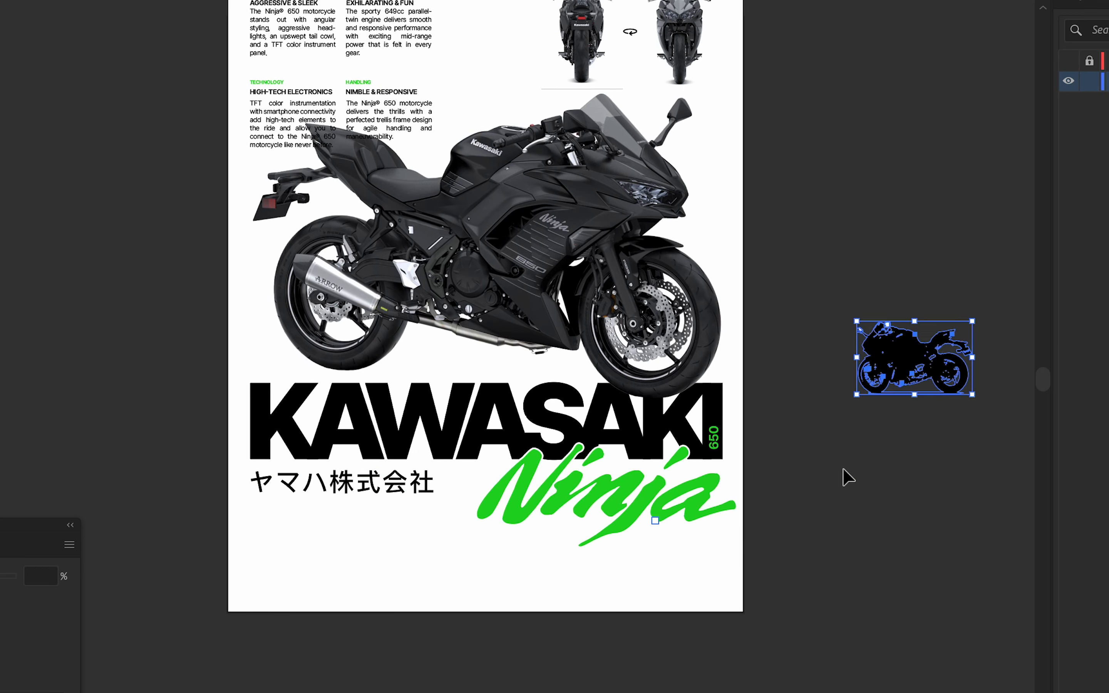
{"action": "scroll", "coordinate": [843, 477], "scroll_direction": "up", "scroll_amount": 3}
{"action": "scroll", "coordinate": [578, 495], "scroll_direction": "down", "scroll_amount": 2}
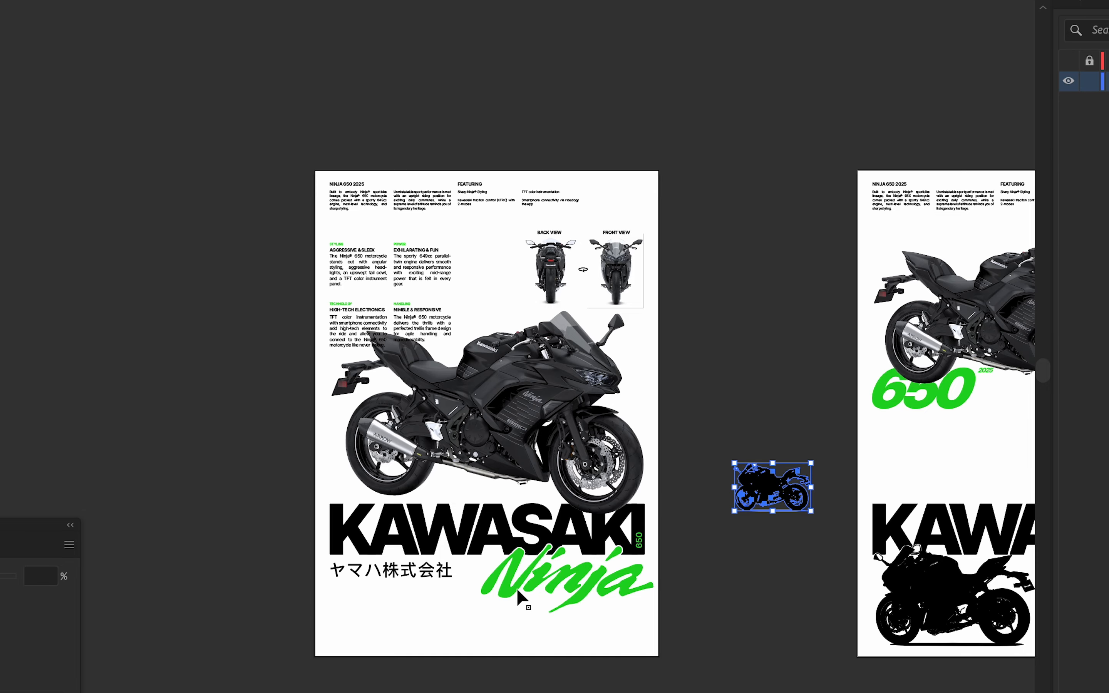
{"action": "scroll", "coordinate": [571, 596], "scroll_direction": "up", "scroll_amount": 2}
{"action": "scroll", "coordinate": [697, 550], "scroll_direction": "down", "scroll_amount": 5}
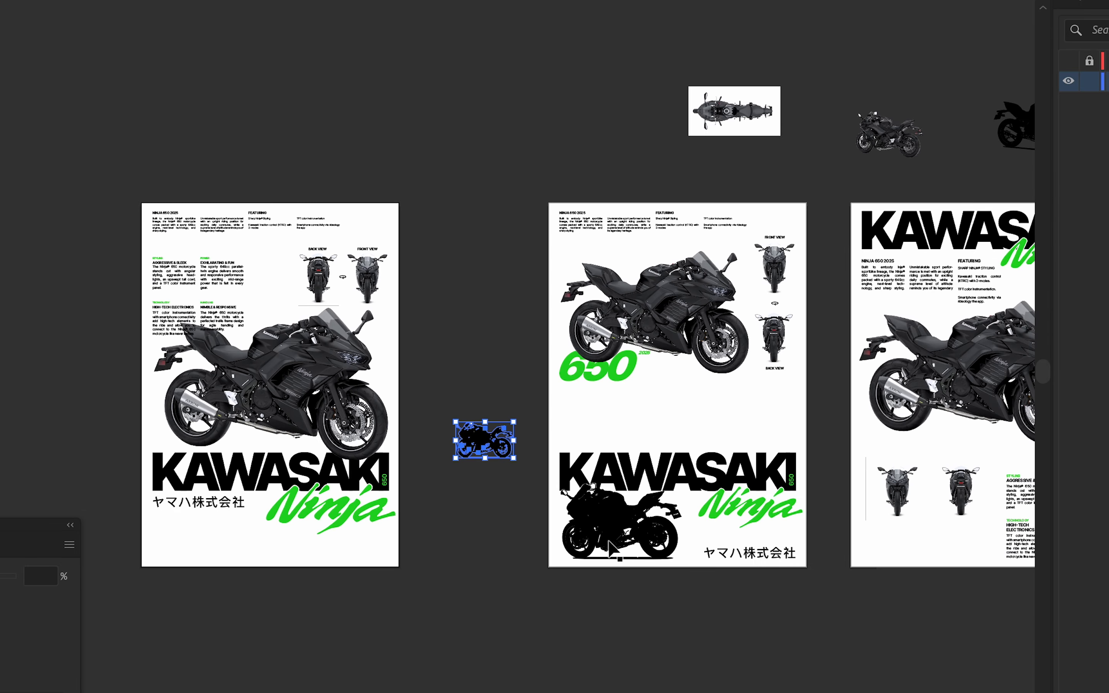
{"action": "scroll", "coordinate": [648, 496], "scroll_direction": "up", "scroll_amount": 2}
{"action": "left_click_drag", "start_coordinate": [517, 460], "coordinate": [368, 427]}
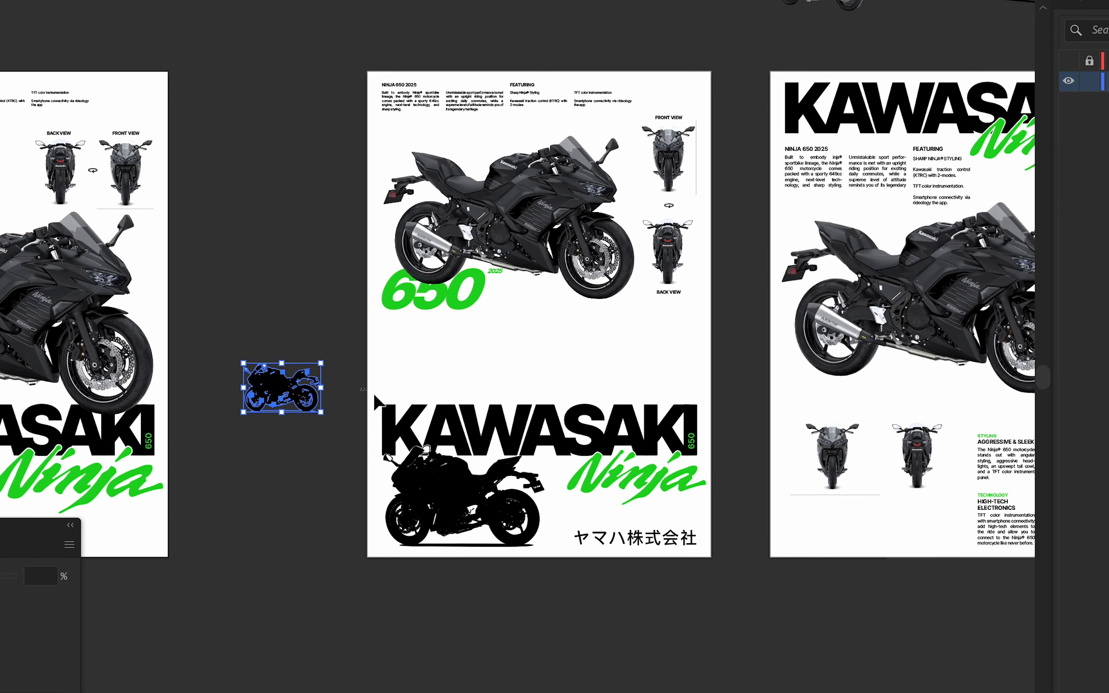
{"action": "left_click_drag", "start_coordinate": [726, 582], "coordinate": [730, 586]}
{"action": "scroll", "coordinate": [731, 585], "scroll_direction": "up", "scroll_amount": 2}
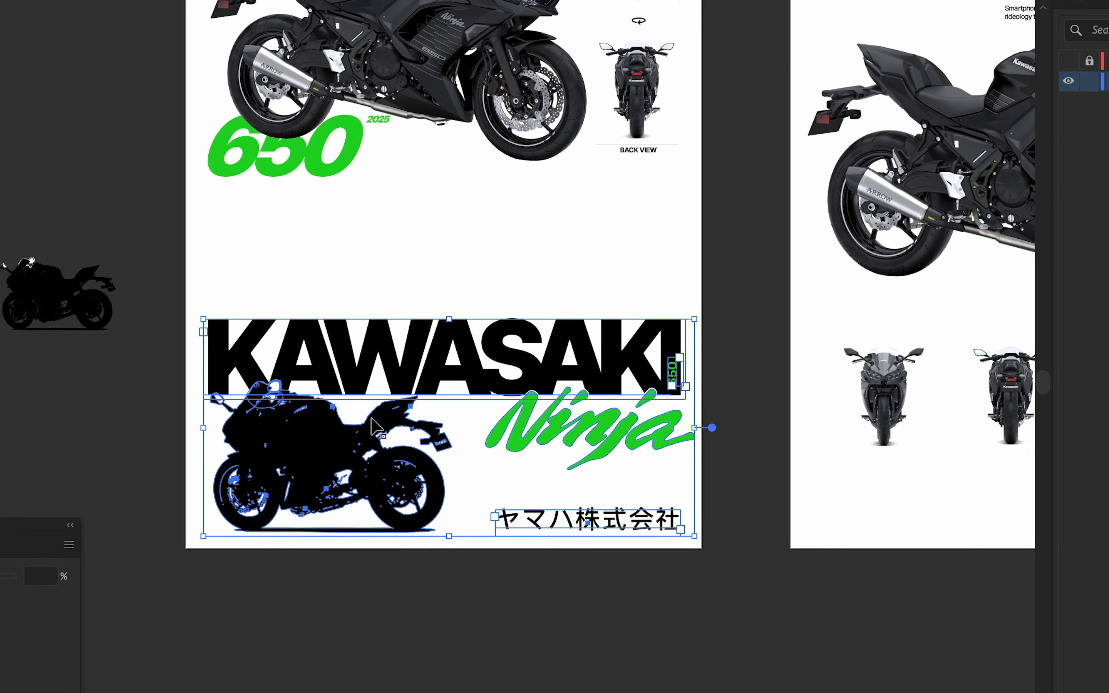
{"action": "scroll", "coordinate": [391, 296], "scroll_direction": "left", "scroll_amount": 10}
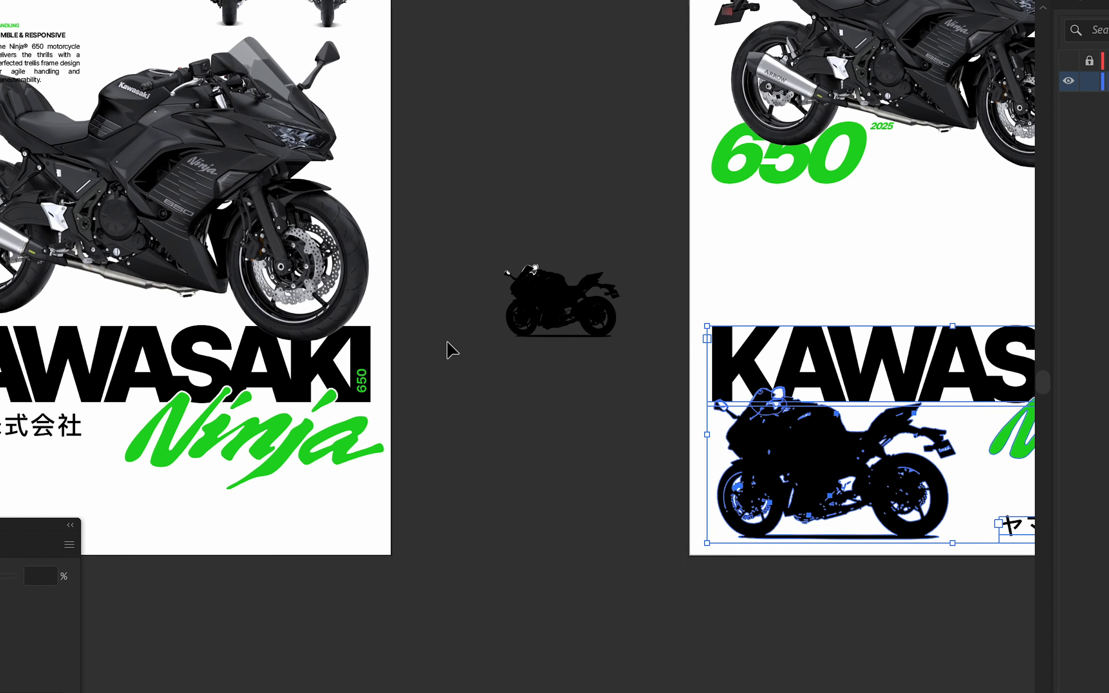
{"action": "left_click_drag", "start_coordinate": [437, 400], "coordinate": [1, 369]}
{"action": "left_click", "coordinate": [362, 564]}
{"action": "left_click_drag", "start_coordinate": [47, 434], "coordinate": [245, 418]}
{"action": "scroll", "coordinate": [245, 426], "scroll_direction": "left", "scroll_amount": 10}
Shrink the Japanese text using a temporary spacing rectangle, and place a smaller silhouette between it and the Ninja lettering.
{"action": "left_click_drag", "start_coordinate": [841, 297], "coordinate": [264, 445]}
{"action": "scroll", "coordinate": [278, 434], "scroll_direction": "up", "scroll_amount": 1}
{"action": "scroll", "coordinate": [295, 433], "scroll_direction": "up", "scroll_amount": 1}
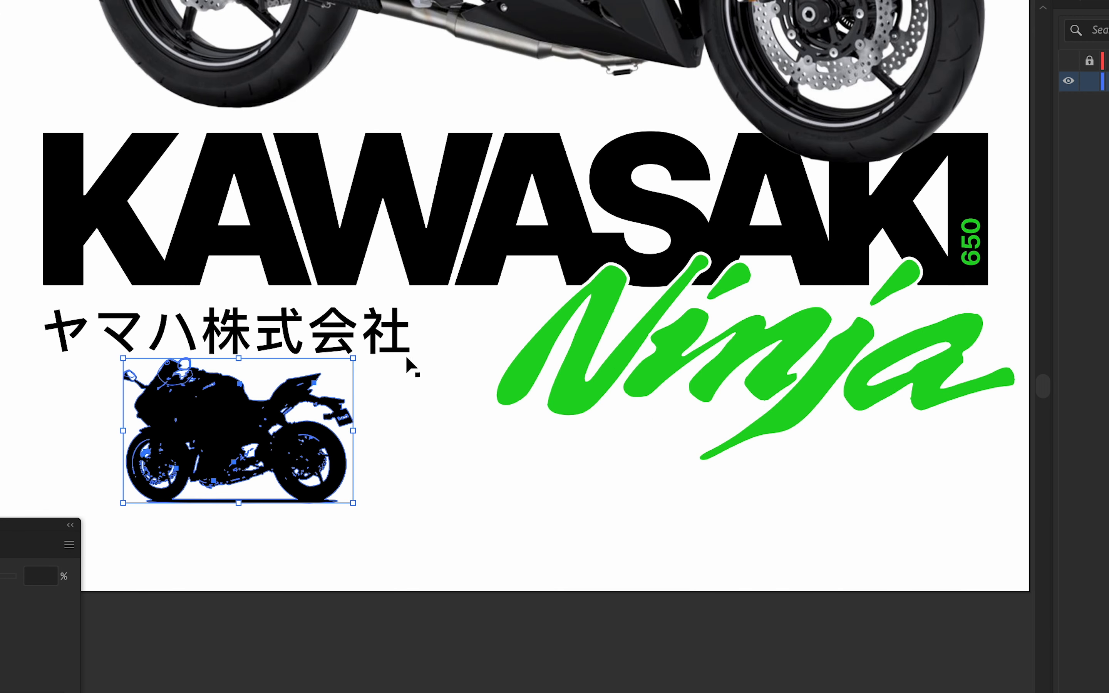
{"action": "key", "text": "m"}
{"action": "mouse_move", "coordinate": [409, 364]}
{"action": "left_mouse_down"}
{"action": "mouse_move", "coordinate": [377, 341]}
{"action": "mouse_move", "coordinate": [311, 343]}
{"action": "left_mouse_up"}
{"action": "left_click", "coordinate": [345, 327], "text": "shift"}
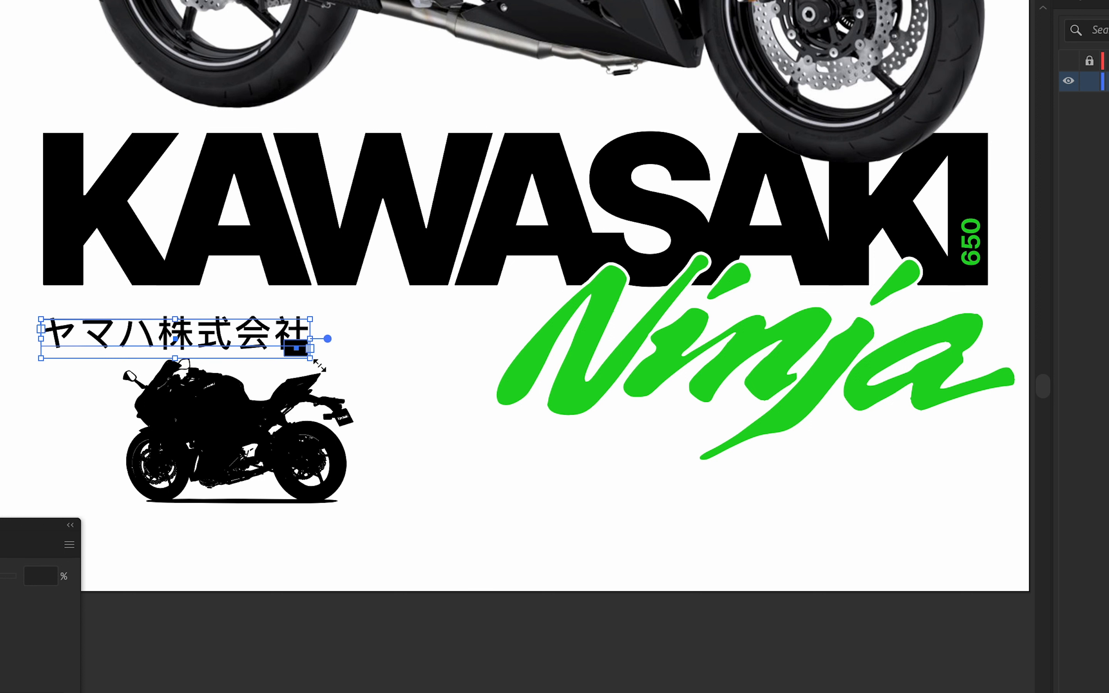
{"action": "key", "text": "Delete"}
{"action": "left_click_drag", "start_coordinate": [347, 440], "coordinate": [425, 378]}
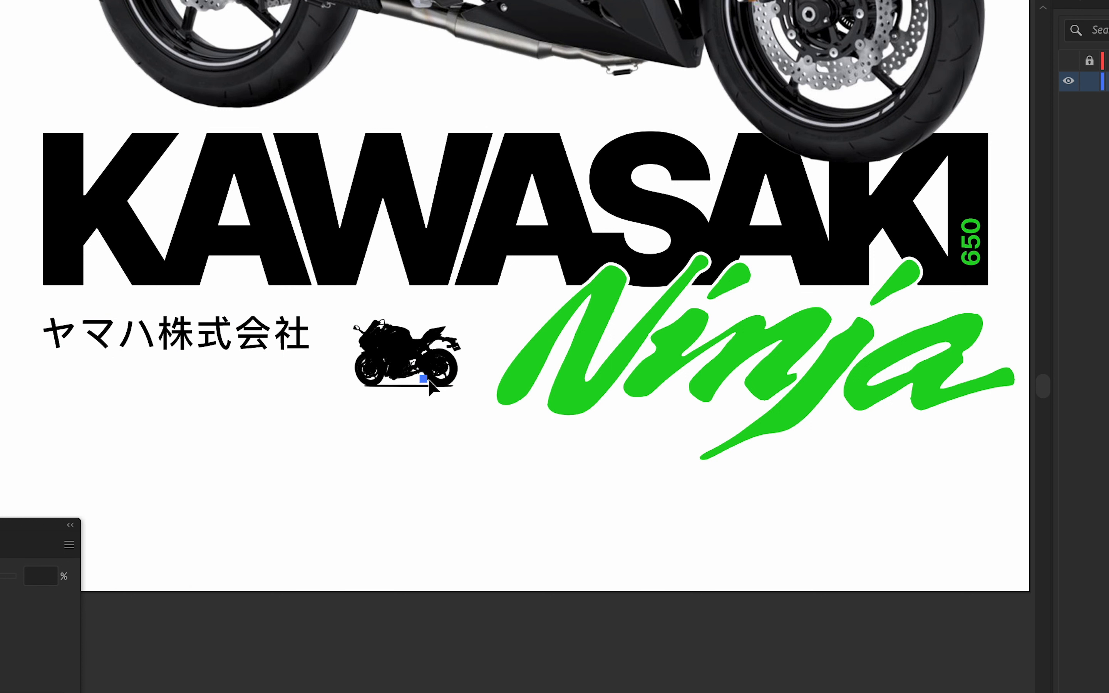
Move the silhouette above the FRONT VIEW label, show the grid, and fit the silhouette to the last grid column's width.
{"action": "scroll", "coordinate": [506, 434], "scroll_direction": "down", "scroll_amount": 5}
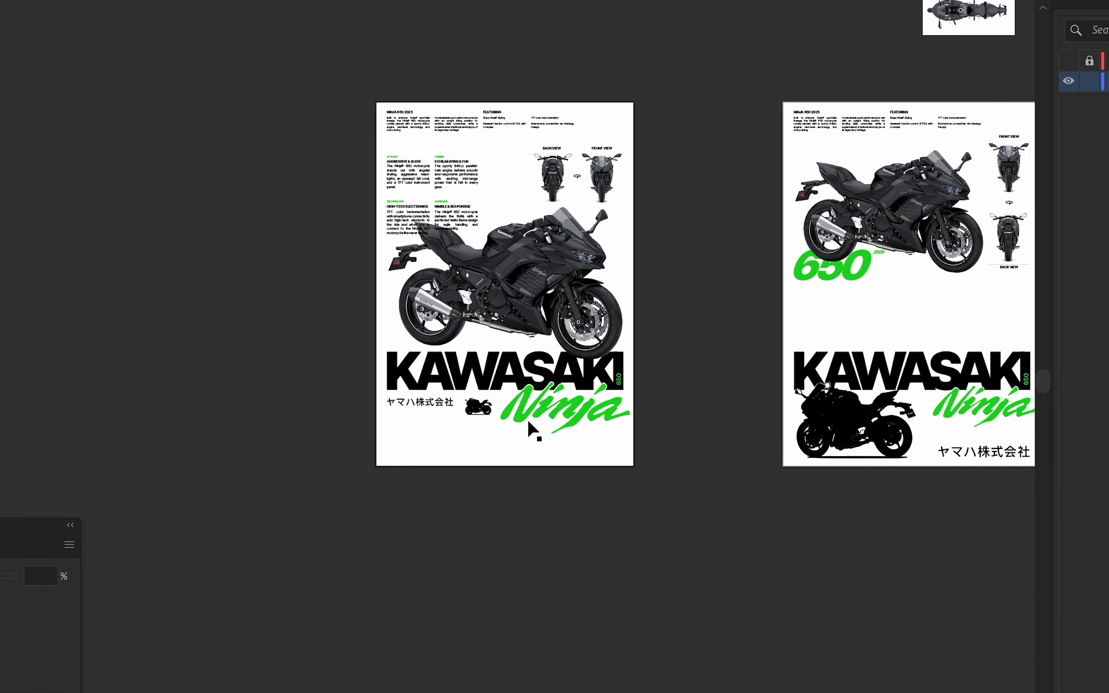
{"action": "scroll", "coordinate": [527, 429], "scroll_direction": "up", "scroll_amount": 3}
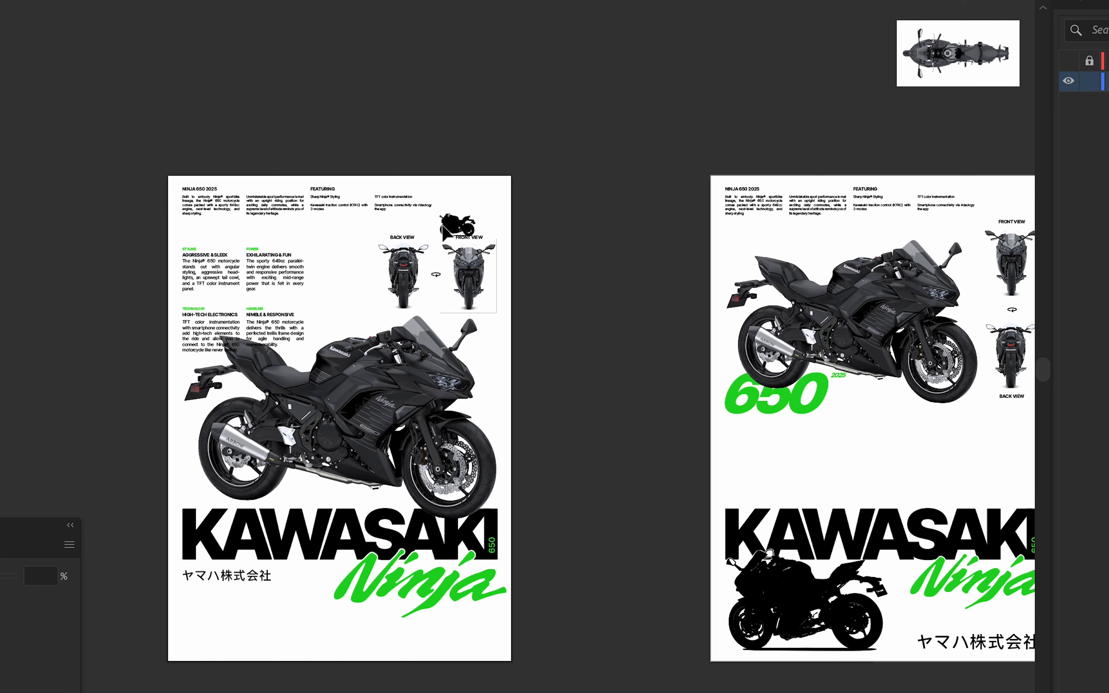
{"action": "scroll", "coordinate": [451, 211], "scroll_direction": "up", "scroll_amount": 5}
{"action": "mouse_move", "coordinate": [523, 197]}
{"action": "left_mouse_down"}
{"action": "mouse_move", "coordinate": [591, 191]}
{"action": "mouse_move", "coordinate": [533, 202]}
{"action": "mouse_move", "coordinate": [538, 210]}
{"action": "left_mouse_up"}
{"action": "left_click", "coordinate": [1069, 62]}
{"action": "scroll", "coordinate": [324, 239], "scroll_direction": "up", "scroll_amount": 1}
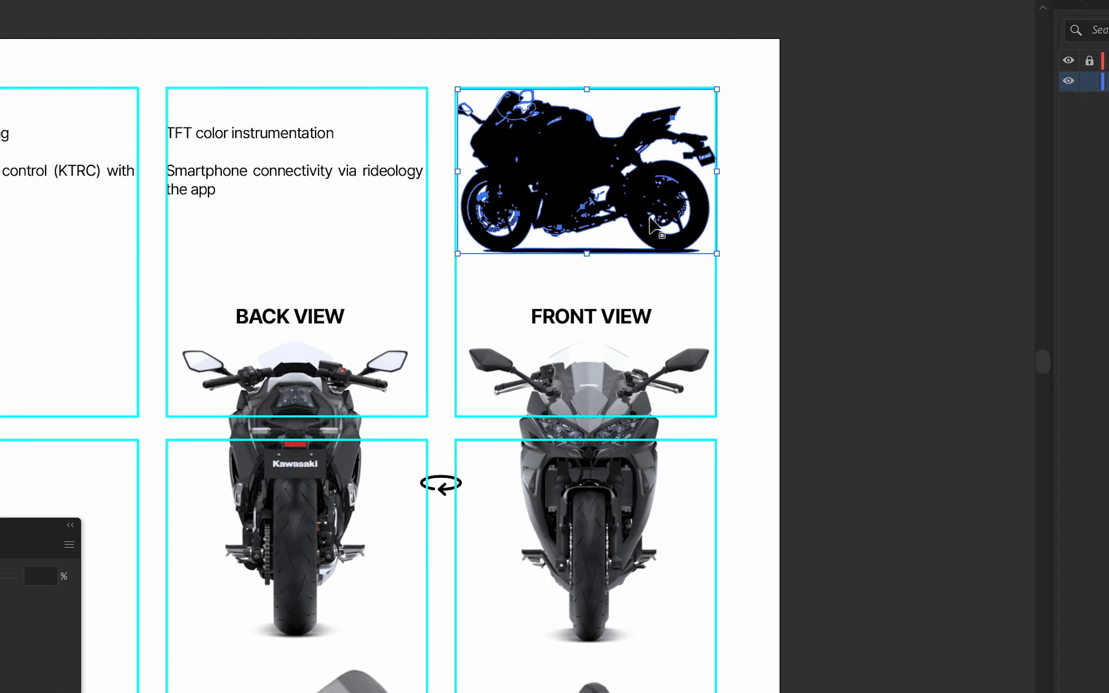
Place a copy of the first poster's green Ninja lettering on the empty canvas below the artboards.
{"action": "scroll", "coordinate": [744, 353], "scroll_direction": "down", "scroll_amount": 4}
{"action": "scroll", "coordinate": [586, 379], "scroll_direction": "up", "scroll_amount": 4}
{"action": "left_click", "coordinate": [551, 465]}
{"action": "scroll", "coordinate": [551, 465], "scroll_direction": "up", "scroll_amount": 4}
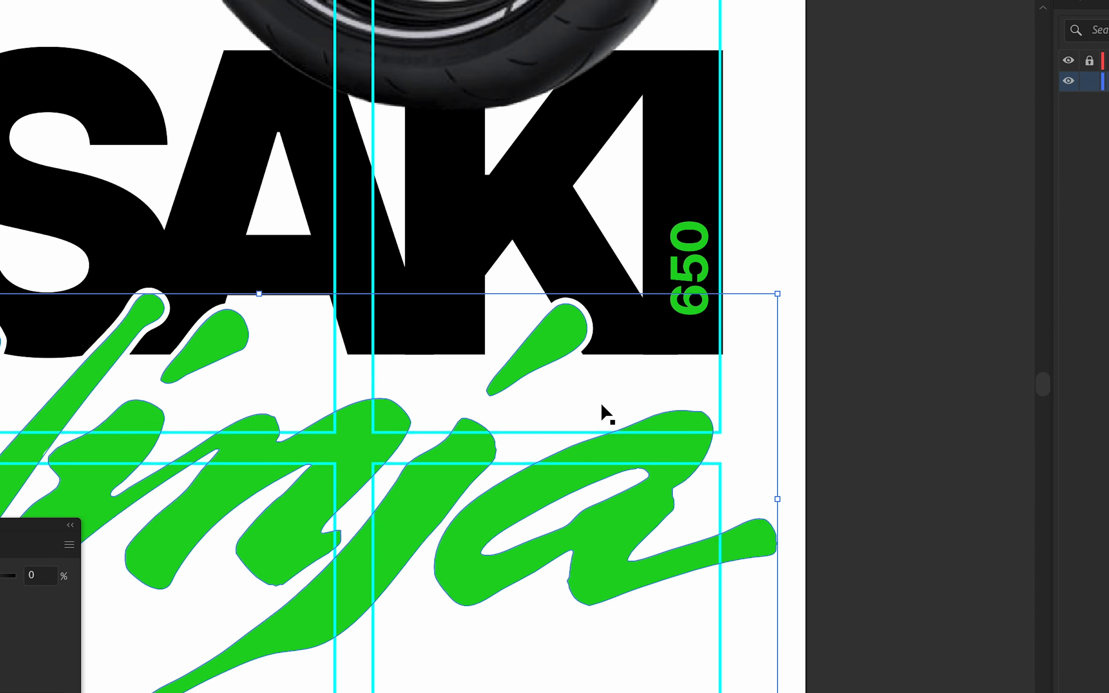
{"action": "left_click", "coordinate": [708, 279], "text": "shift"}
{"action": "scroll", "coordinate": [737, 415], "scroll_direction": "down", "scroll_amount": 5}
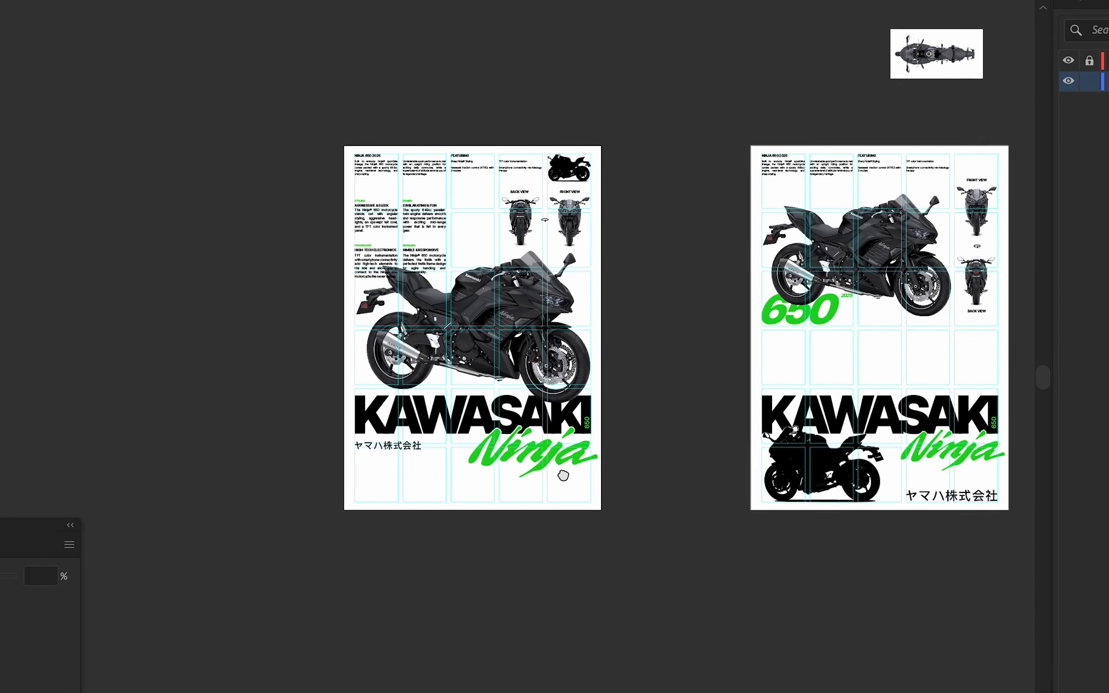
{"action": "left_click_drag", "start_coordinate": [528, 449], "coordinate": [670, 568]}
Copy the black slanted 650 and its small 2025 text from the rightmost poster and paste them beside the Ninja copy.
{"action": "scroll", "coordinate": [882, 386], "scroll_direction": "right", "scroll_amount": 10}
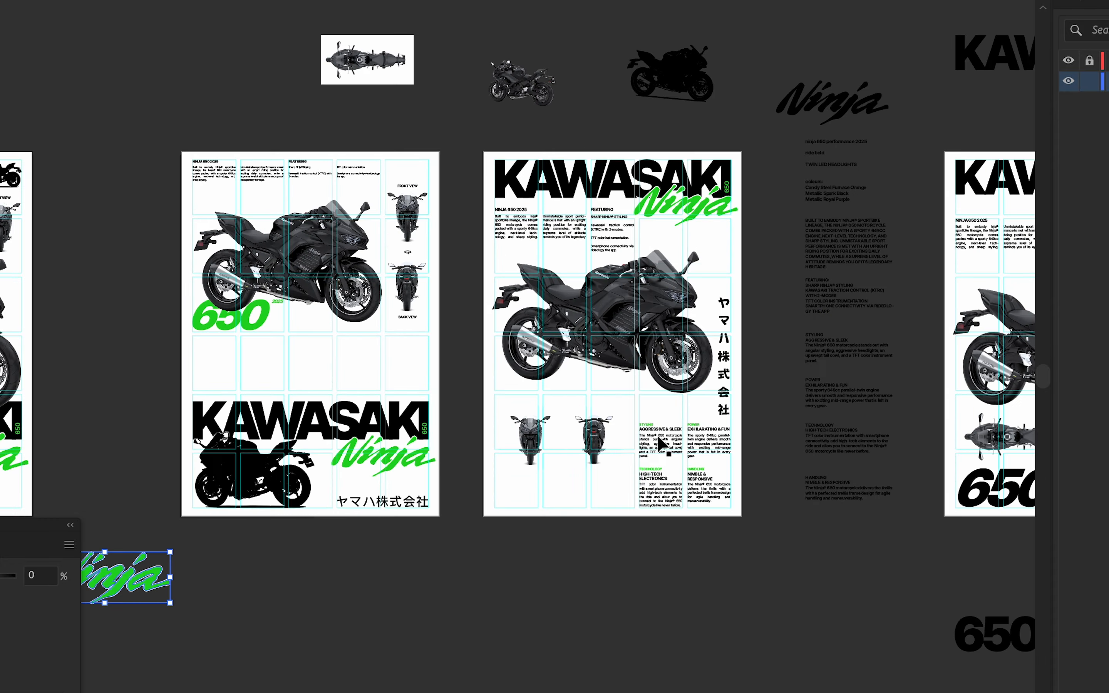
{"action": "scroll", "coordinate": [660, 439], "scroll_direction": "down", "scroll_amount": 2}
{"action": "scroll", "coordinate": [660, 439], "scroll_direction": "right", "scroll_amount": 4}
{"action": "scroll", "coordinate": [644, 456], "scroll_direction": "up", "scroll_amount": 3}
{"action": "left_click", "coordinate": [823, 470]}
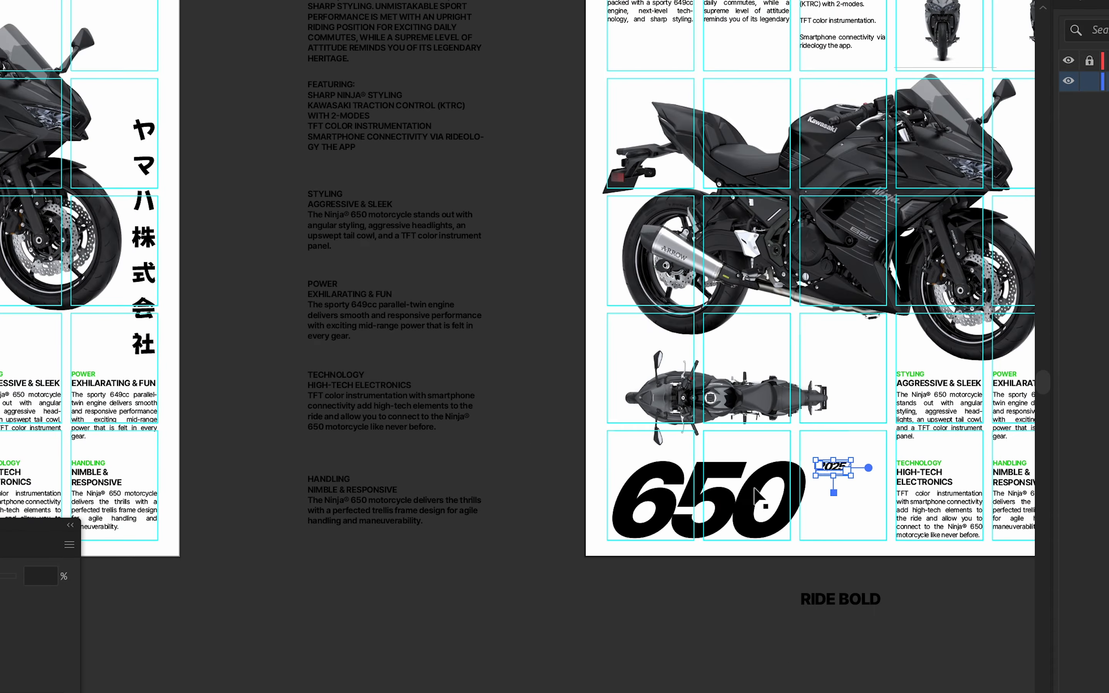
{"action": "left_click", "coordinate": [742, 495], "text": "shift"}
{"action": "scroll", "coordinate": [433, 522], "scroll_direction": "down", "scroll_amount": 5}
{"action": "left_click_drag", "start_coordinate": [458, 520], "coordinate": [778, 501]}
{"action": "scroll", "coordinate": [631, 525], "scroll_direction": "up", "scroll_amount": 4}
{"action": "scroll", "coordinate": [551, 463], "scroll_direction": "up", "scroll_amount": 4}
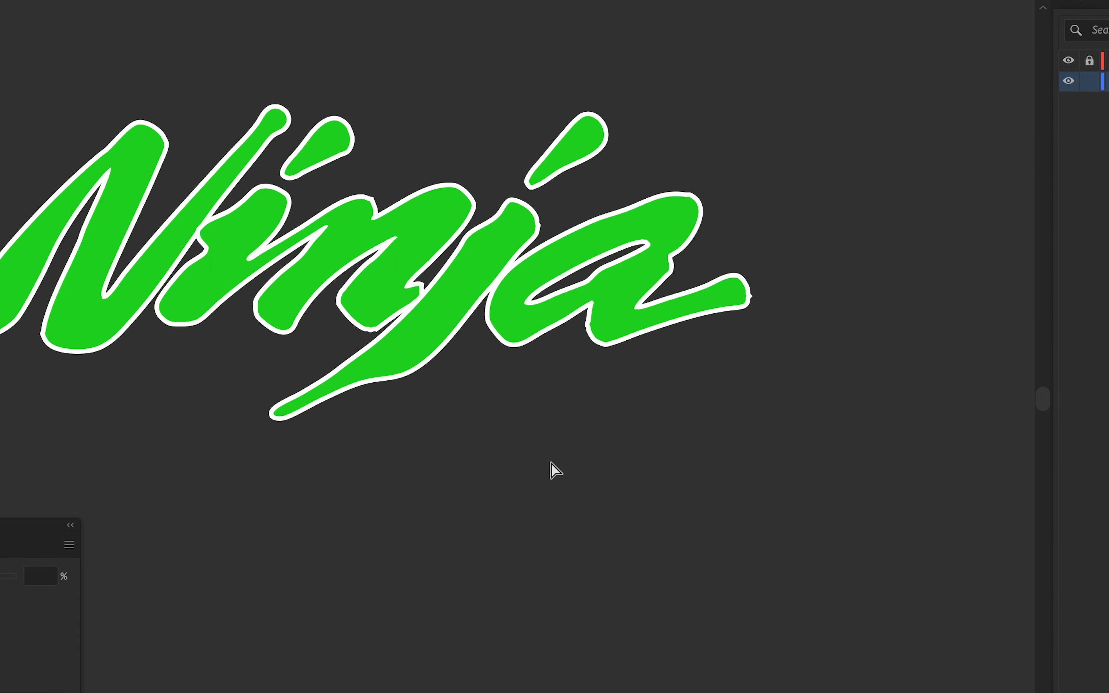
{"action": "key", "text": "ctrl+v"}
Shrink the 650 and 2025 text together, position them under the end of the Ninja lettering, and draw a small black spacing rectangle.
{"action": "left_click_drag", "start_coordinate": [553, 469], "coordinate": [602, 551]}
{"action": "left_click", "coordinate": [826, 535]}
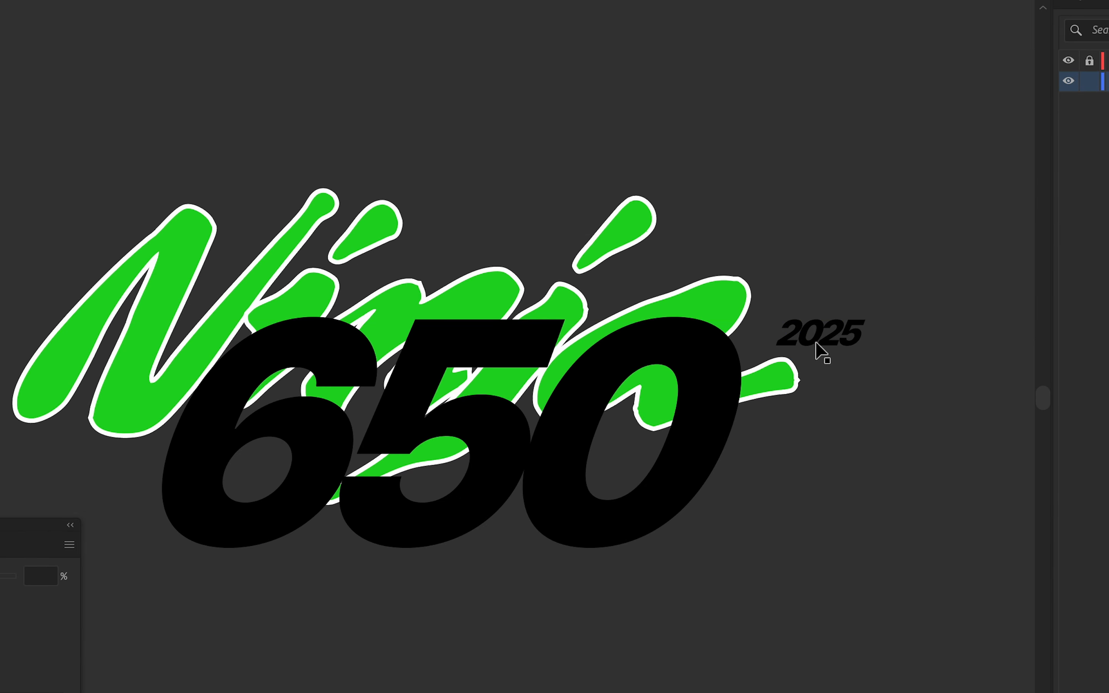
{"action": "left_click", "coordinate": [692, 424], "text": "shift"}
{"action": "left_click_drag", "start_coordinate": [699, 431], "coordinate": [830, 548]}
{"action": "left_click_drag", "start_coordinate": [818, 534], "coordinate": [642, 470]}
{"action": "key", "text": "m"}
{"action": "left_click_drag", "start_coordinate": [742, 553], "coordinate": [697, 519]}
{"action": "key", "text": "v"}
{"action": "left_click", "coordinate": [644, 476], "text": "shift"}
{"action": "left_click", "coordinate": [751, 389], "text": "shift"}
{"action": "left_click_drag", "start_coordinate": [796, 616], "coordinate": [593, 467]}
{"action": "left_click", "coordinate": [745, 495]}
{"action": "scroll", "coordinate": [745, 495], "scroll_direction": "left", "scroll_amount": 5}
{"action": "scroll", "coordinate": [745, 496], "scroll_direction": "up", "scroll_amount": 1}
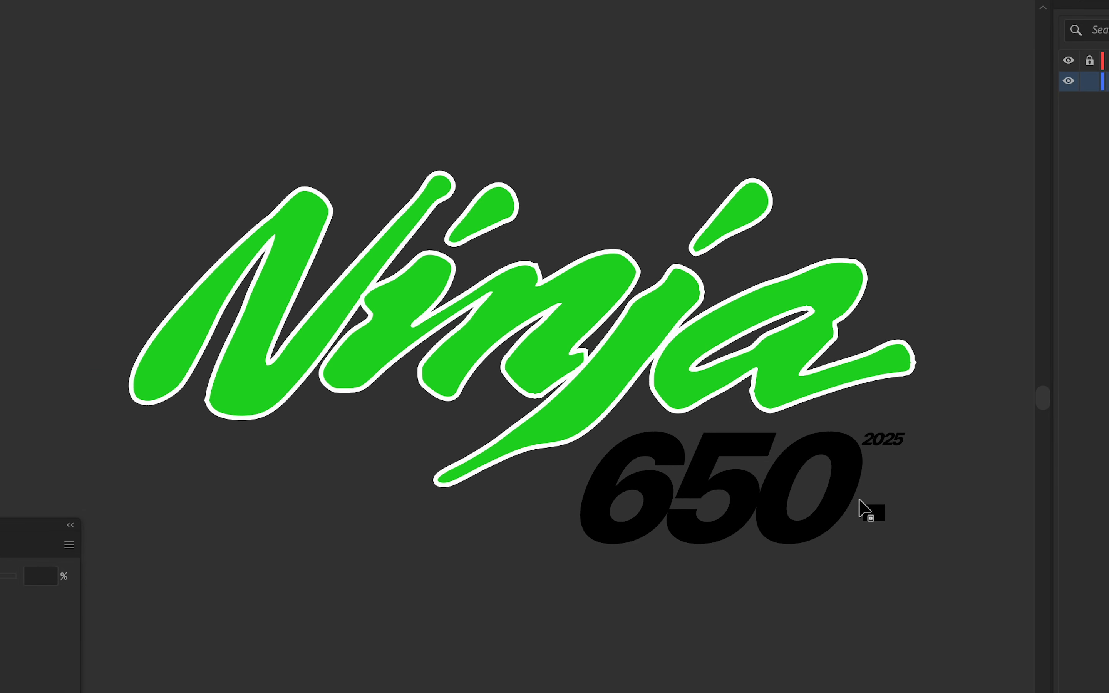
Remove the 2025 text and tuck a smaller 650, recolored green, under the Ninja lettering beside the j's tail.
{"action": "scroll", "coordinate": [853, 475], "scroll_direction": "down", "scroll_amount": 6}
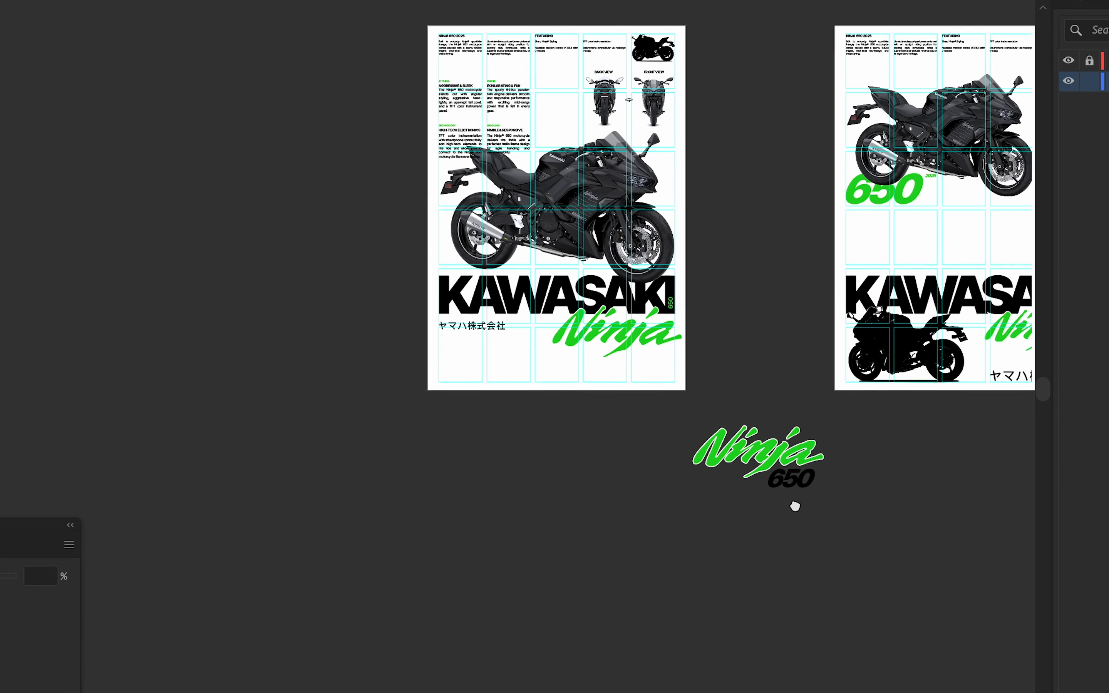
{"action": "scroll", "coordinate": [797, 507], "scroll_direction": "up", "scroll_amount": 4}
{"action": "mouse_move", "coordinate": [594, 587]}
{"action": "left_mouse_down"}
{"action": "mouse_move", "coordinate": [711, 392]}
{"action": "mouse_move", "coordinate": [560, 590]}
{"action": "mouse_move", "coordinate": [664, 520]}
{"action": "mouse_move", "coordinate": [620, 583]}
{"action": "mouse_move", "coordinate": [594, 584]}
{"action": "left_mouse_up"}
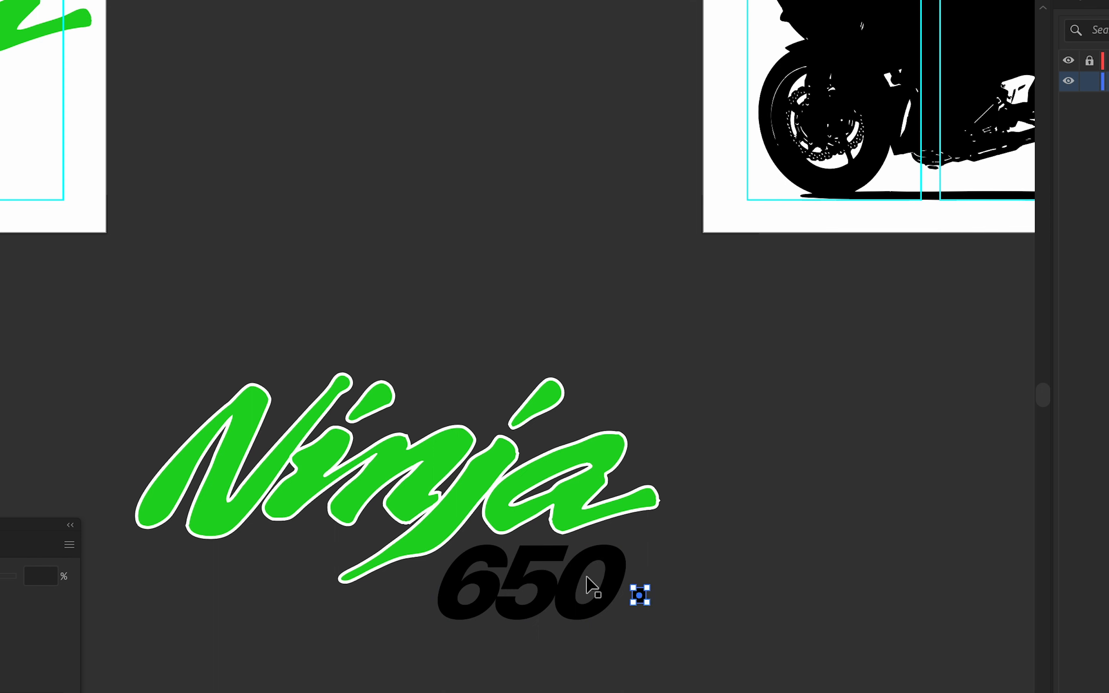
{"action": "left_click_drag", "start_coordinate": [651, 631], "coordinate": [626, 619]}
{"action": "left_click_drag", "start_coordinate": [560, 595], "coordinate": [307, 580]}
{"action": "scroll", "coordinate": [307, 580], "scroll_direction": "up", "scroll_amount": 2}
{"action": "left_click_drag", "start_coordinate": [398, 567], "coordinate": [363, 567]}
{"action": "left_click_drag", "start_coordinate": [300, 564], "coordinate": [303, 559]}
{"action": "scroll", "coordinate": [377, 582], "scroll_direction": "down", "scroll_amount": 5}
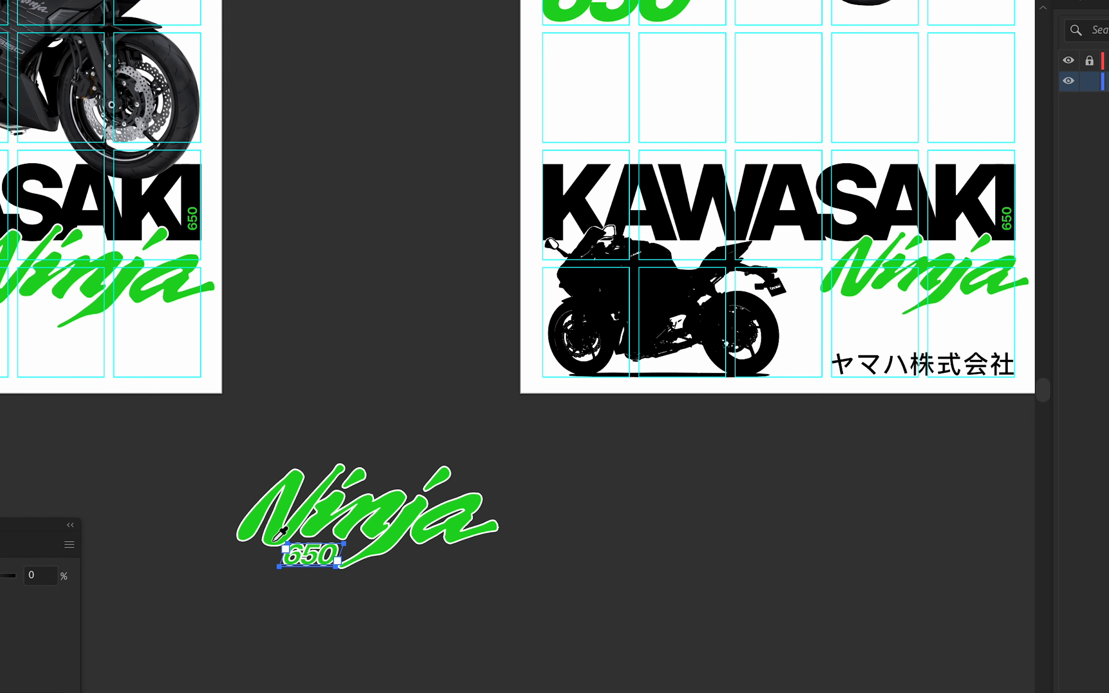
Move the combined Ninja 650 lettering onto the first poster, over the silhouette in its upper corner.
{"action": "left_click", "coordinate": [112, 472]}
{"action": "left_click_drag", "start_coordinate": [254, 538], "coordinate": [504, 532]}
{"action": "scroll", "coordinate": [504, 532], "scroll_direction": "down", "scroll_amount": 1}
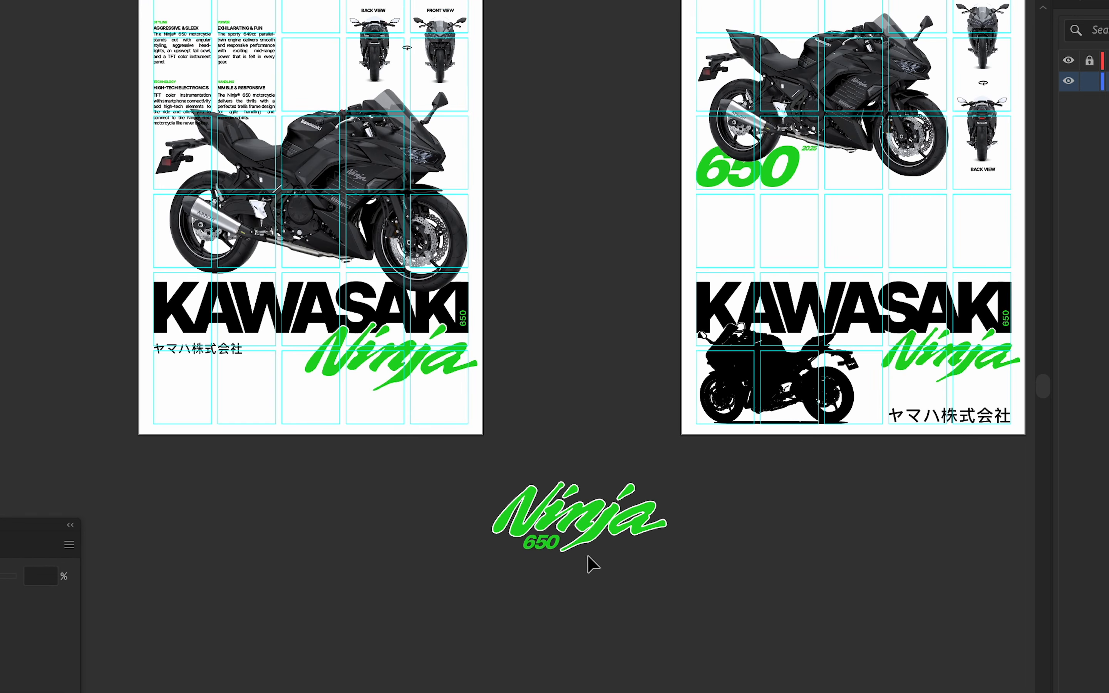
{"action": "left_click_drag", "start_coordinate": [594, 524], "coordinate": [400, 54]}
{"action": "left_click_drag", "start_coordinate": [401, 53], "coordinate": [464, 467]}
{"action": "key", "text": "super+minus"}
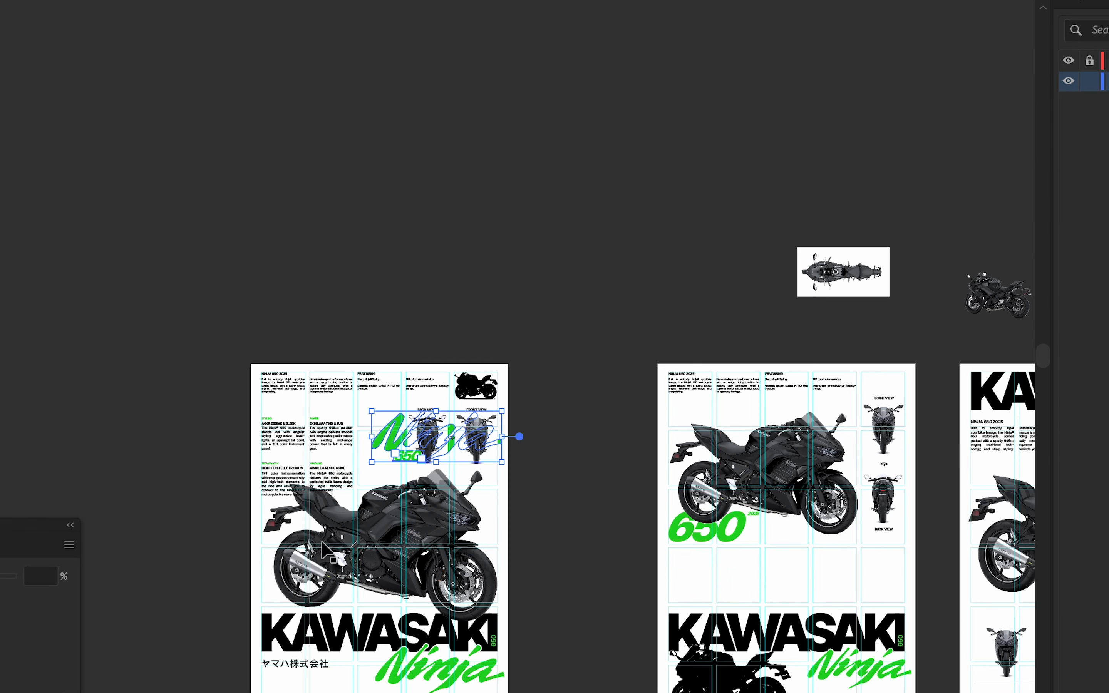
{"action": "left_click_drag", "start_coordinate": [399, 434], "coordinate": [448, 386]}
{"action": "scroll", "coordinate": [462, 392], "scroll_direction": "up", "scroll_amount": 5}
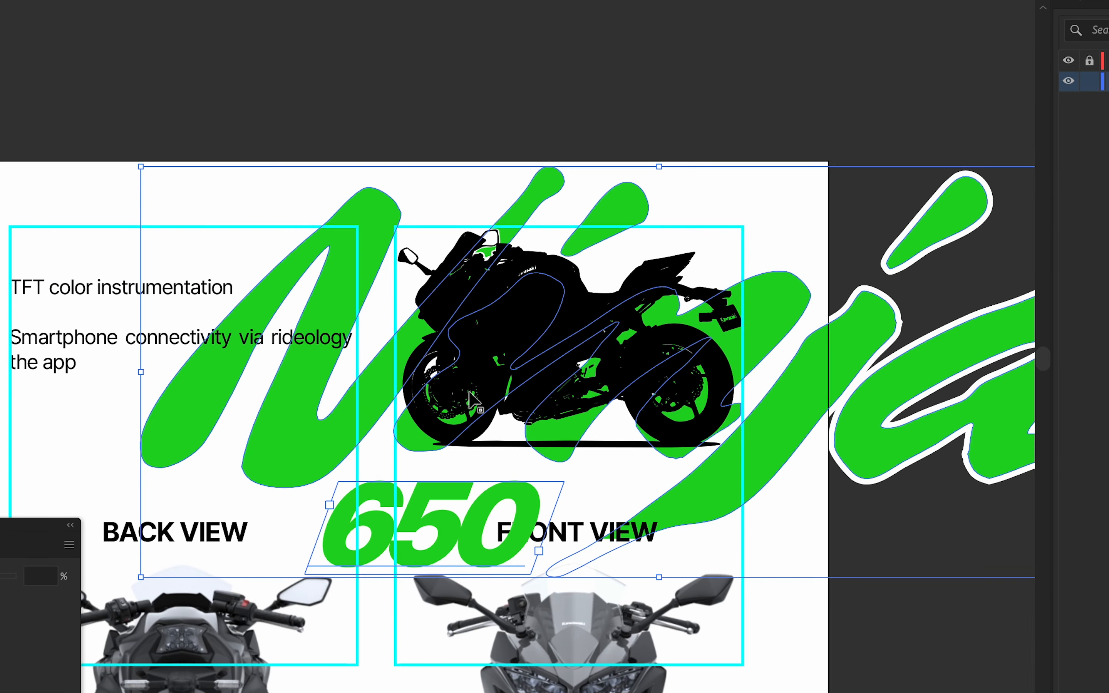
{"action": "scroll", "coordinate": [594, 379], "scroll_direction": "right", "scroll_amount": 4}
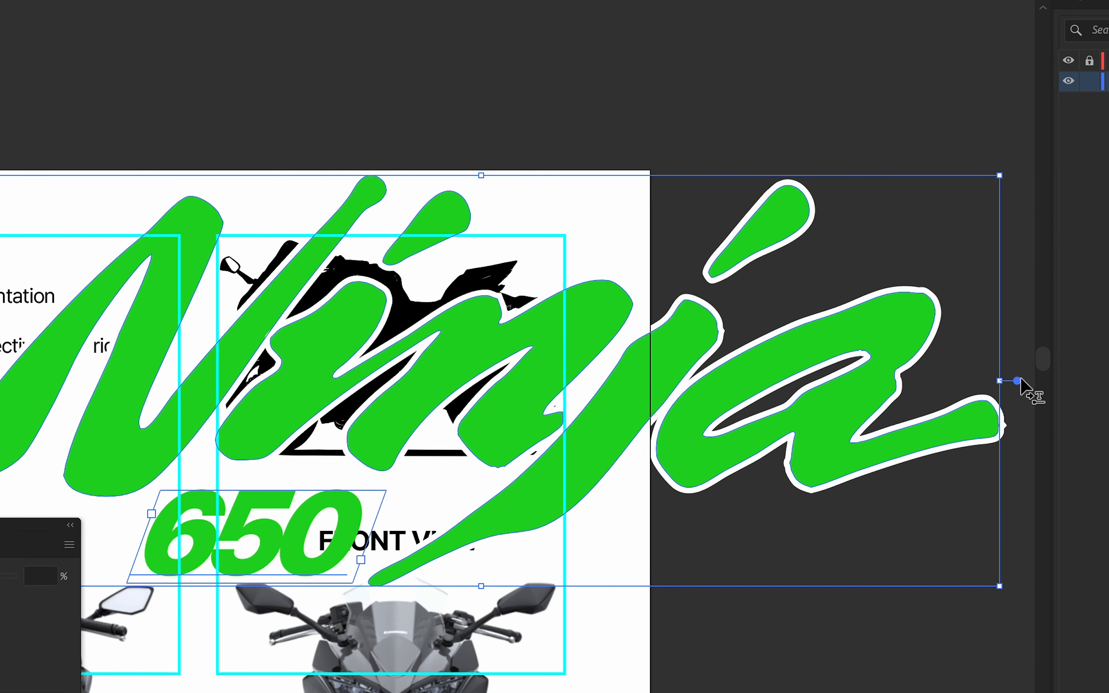
Scale the Ninja 650 lettering to about two grid columns wide above the poster and place a copy of the silhouette over it.
{"action": "left_click_drag", "start_coordinate": [998, 381], "coordinate": [468, 95]}
{"action": "left_click_drag", "start_coordinate": [526, 240], "coordinate": [672, 545]}
{"action": "scroll", "coordinate": [672, 545], "scroll_direction": "down", "scroll_amount": 1}
{"action": "left_click_drag", "start_coordinate": [615, 433], "coordinate": [773, 434]}
{"action": "left_click_drag", "start_coordinate": [644, 436], "coordinate": [586, 174]}
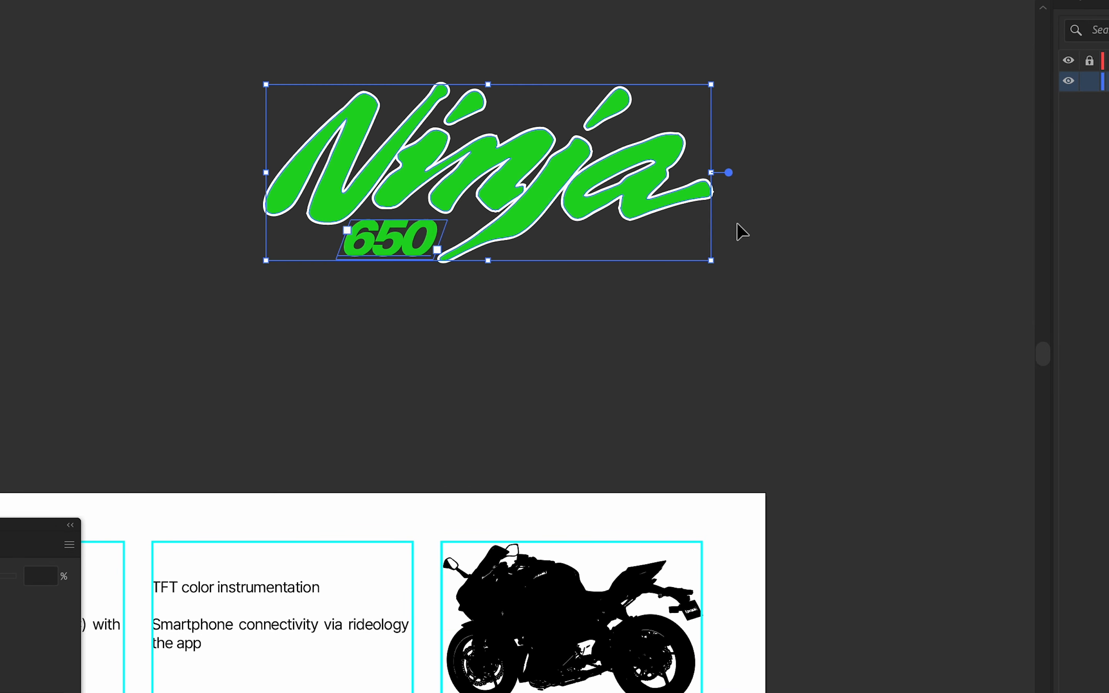
{"action": "left_click_drag", "start_coordinate": [718, 178], "coordinate": [758, 178]}
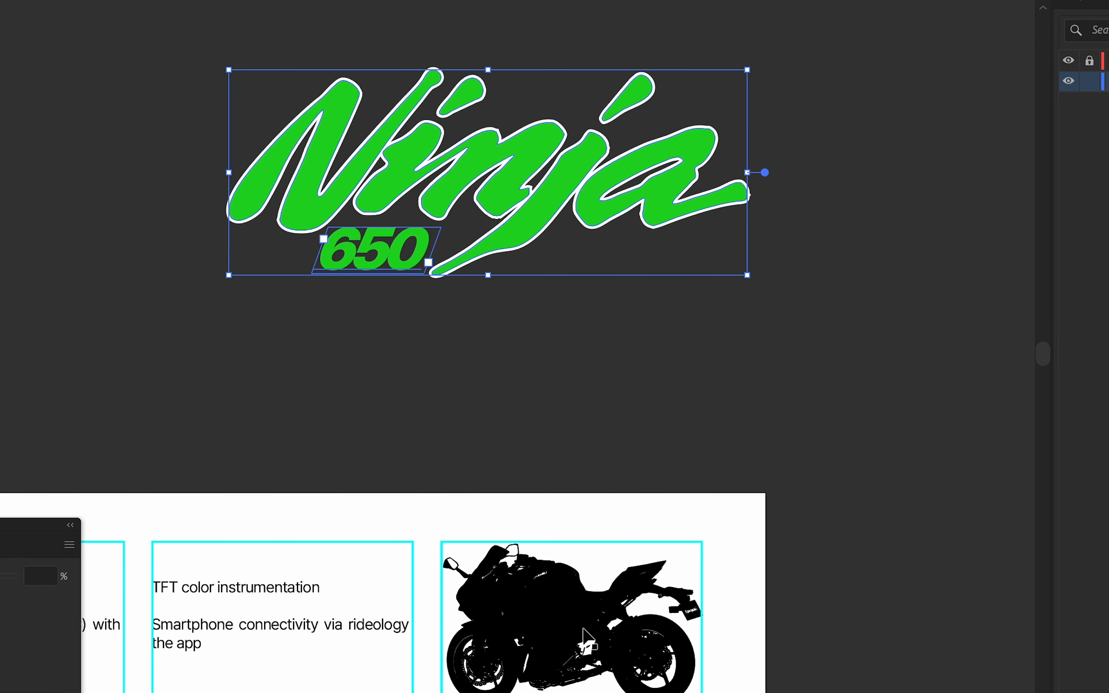
{"action": "left_click_drag", "start_coordinate": [589, 637], "coordinate": [593, 253]}
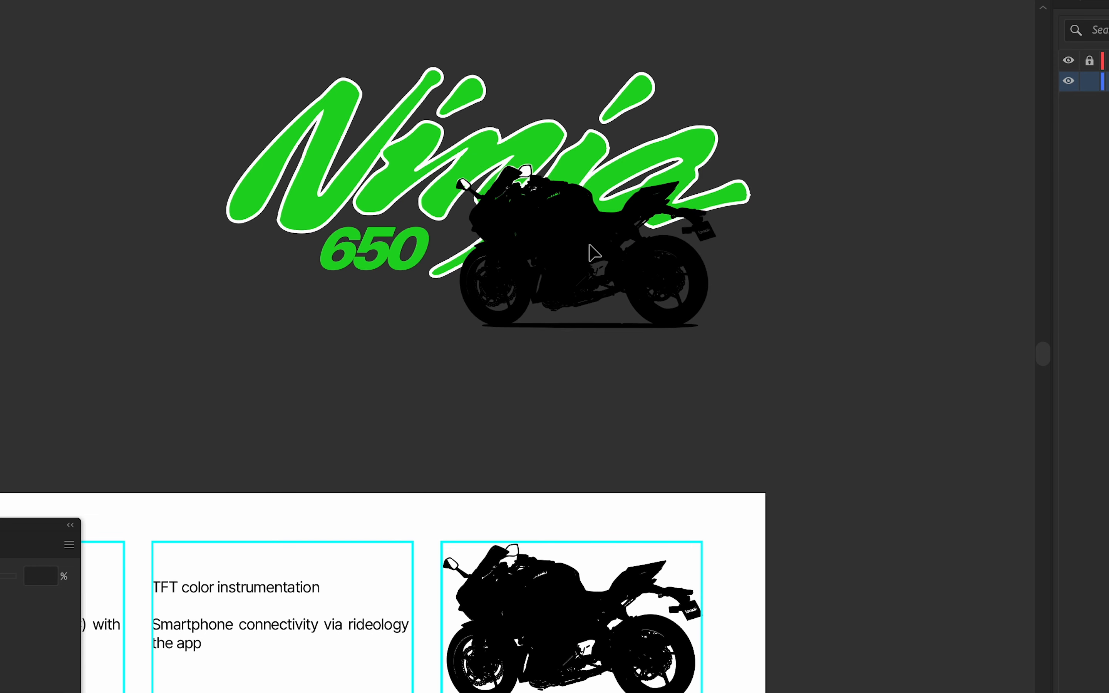
Shift the silhouette copy sideways so it overlaps the end of the Ninja lettering more closely.
{"action": "scroll", "coordinate": [784, 490], "scroll_direction": "down", "scroll_amount": 2}
{"action": "scroll", "coordinate": [784, 490], "scroll_direction": "up", "scroll_amount": 3}
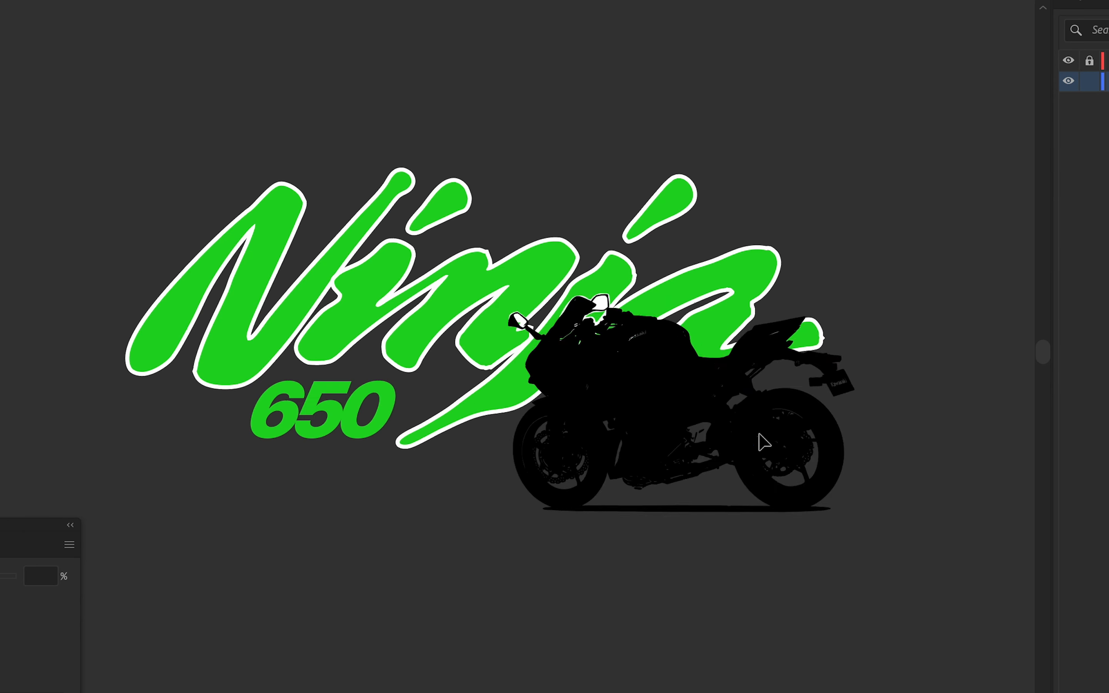
{"action": "left_click_drag", "start_coordinate": [823, 454], "coordinate": [717, 465]}
{"action": "scroll", "coordinate": [832, 528], "scroll_direction": "down", "scroll_amount": 5}
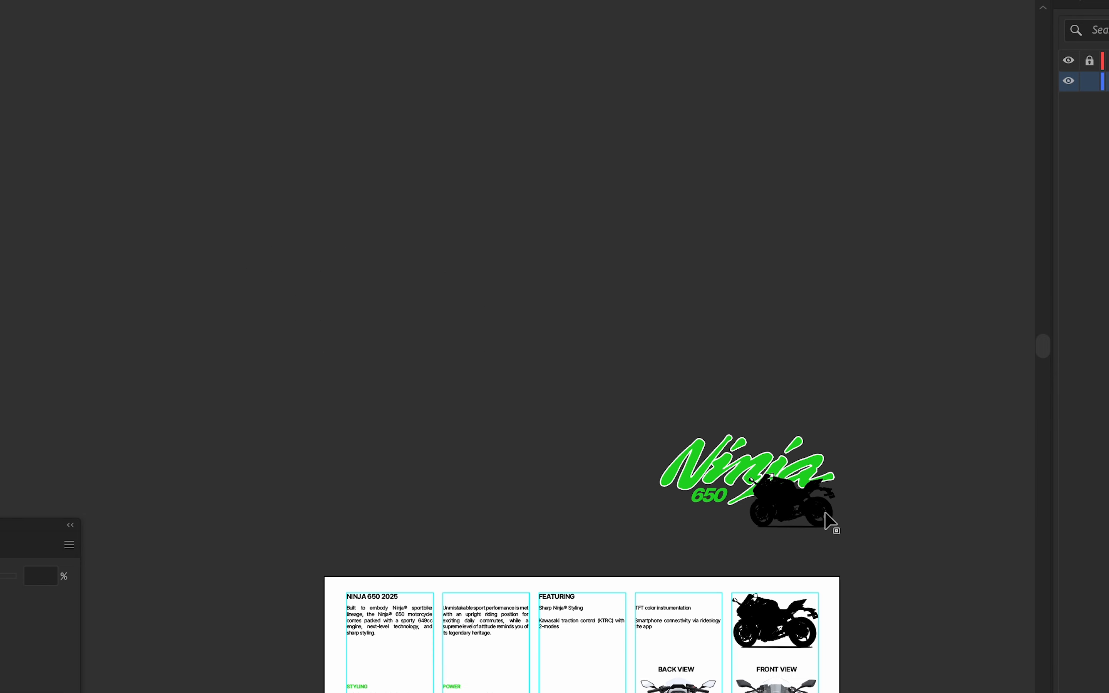
Inside the silhouette copy's group, draw freehand white shapes over the front fairing and the tail section.
{"action": "scroll", "coordinate": [725, 544], "scroll_direction": "up", "scroll_amount": 8}
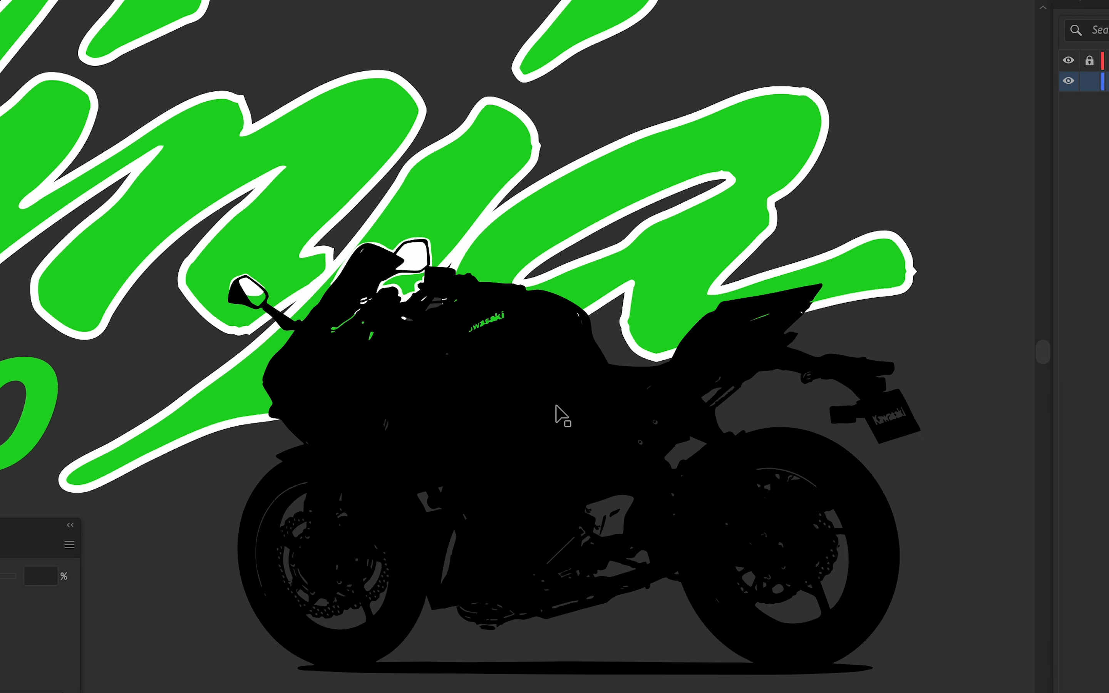
{"action": "double_click", "coordinate": [564, 416]}
{"action": "scroll", "coordinate": [531, 369], "scroll_direction": "up", "scroll_amount": 5}
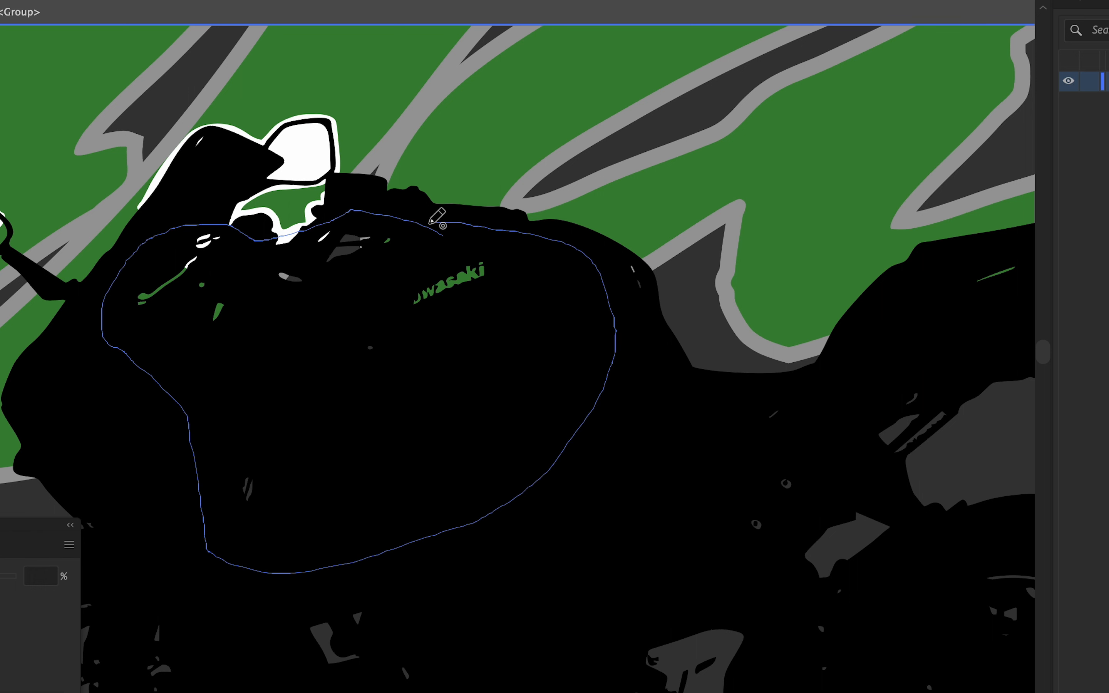
{"action": "left_click_drag", "start_coordinate": [431, 223], "coordinate": [443, 235]}
{"action": "key", "text": "comma"}
{"action": "left_click_drag", "start_coordinate": [740, 456], "coordinate": [322, 495]}
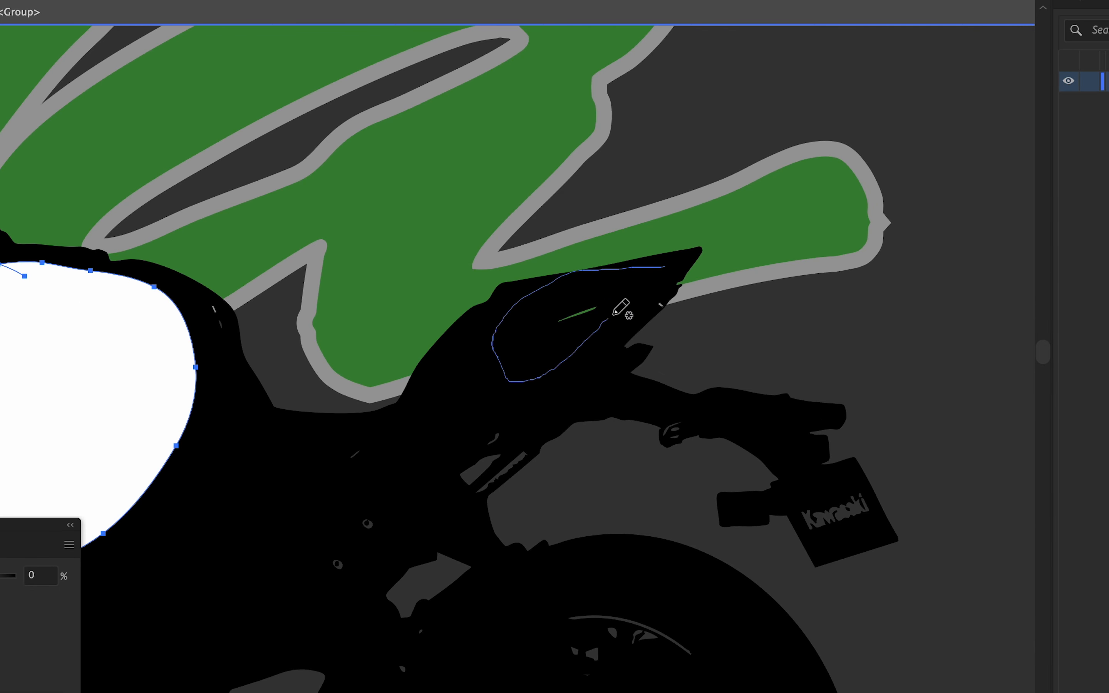
{"action": "left_click_drag", "start_coordinate": [643, 273], "coordinate": [641, 274]}
{"action": "key", "text": "i"}
{"action": "left_click", "coordinate": [94, 407]}
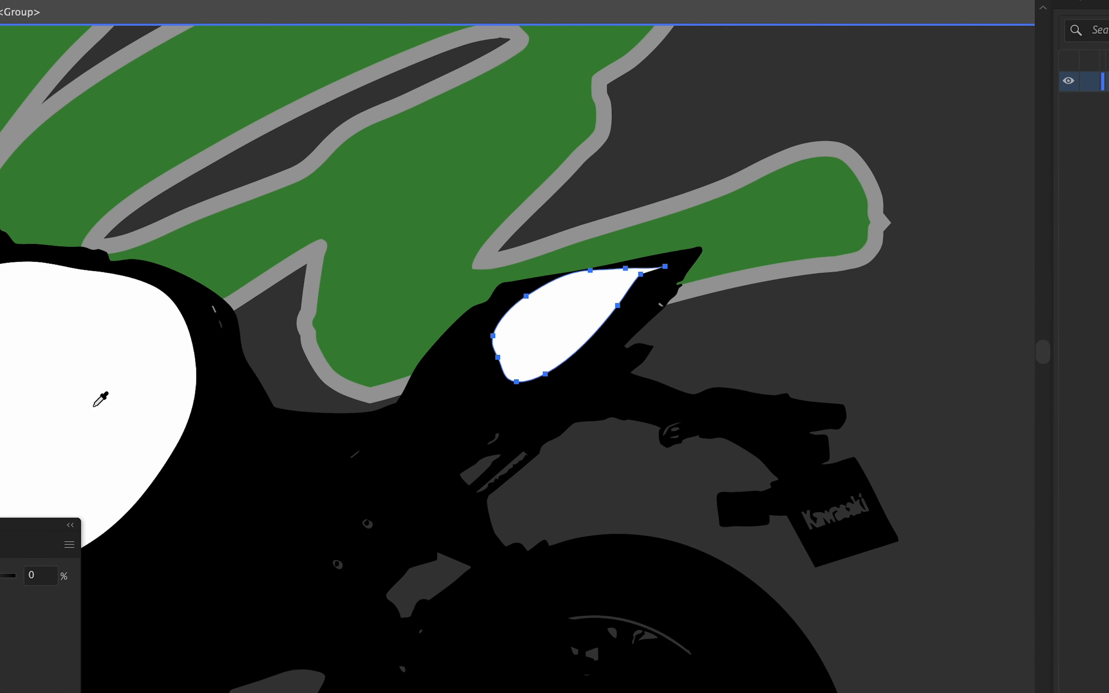
Send the white shapes behind the silhouette so they fill its cut-out details, and leave the group.
{"action": "key", "text": "v"}
{"action": "key", "text": "ctrl+minus"}
{"action": "key", "text": "ctrl+minus"}
{"action": "key", "text": "ctrl+minus"}
{"action": "key", "text": "ctrl+minus"}
{"action": "key", "text": "ctrl+shift+bracketleft"}
{"action": "key", "text": "Escape"}
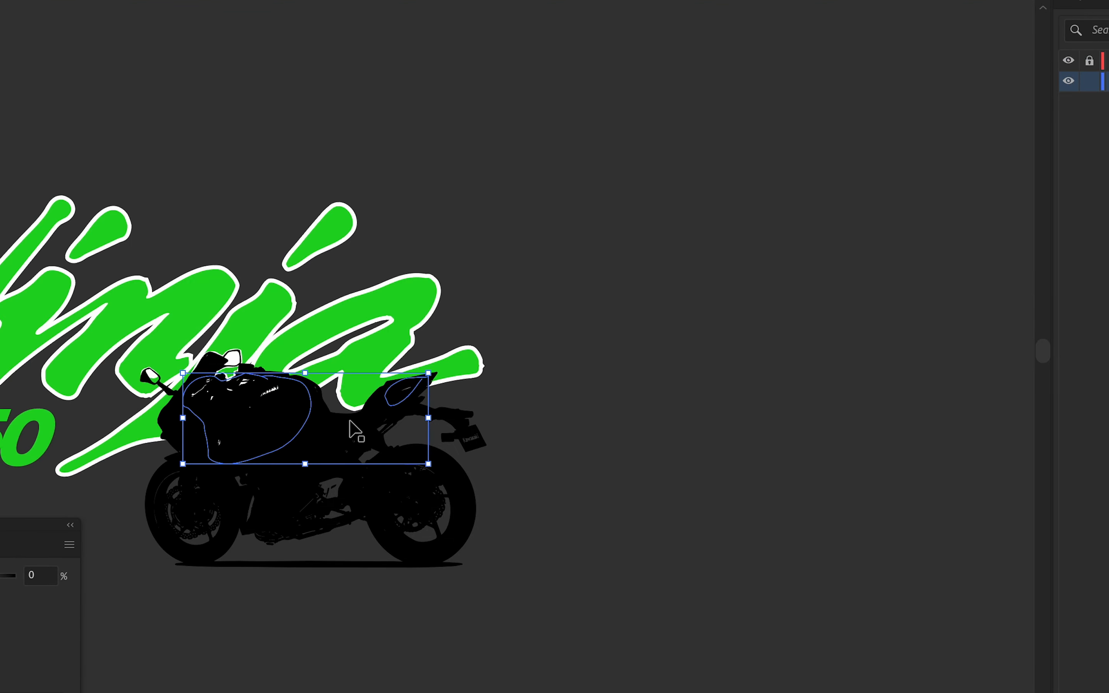
{"action": "left_click", "coordinate": [731, 497]}
{"action": "left_click_drag", "start_coordinate": [265, 396], "coordinate": [368, 383]}
{"action": "scroll", "coordinate": [368, 381], "scroll_direction": "up", "scroll_amount": 8}
{"action": "scroll", "coordinate": [371, 387], "scroll_direction": "down", "scroll_amount": 10}
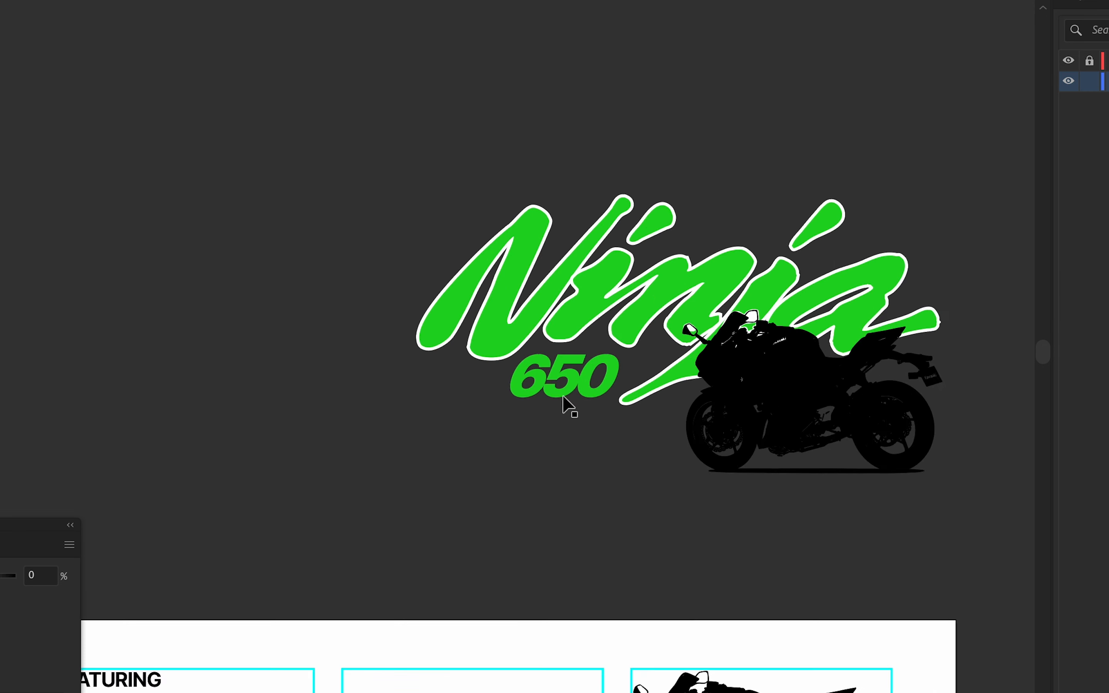
Place a spare copy of the 650 text beside the lettering and shear the original by 20°.
{"action": "scroll", "coordinate": [567, 402], "scroll_direction": "up", "scroll_amount": 3}
{"action": "left_click", "coordinate": [573, 386]}
{"action": "left_click_drag", "start_coordinate": [587, 378], "coordinate": [4, 198]}
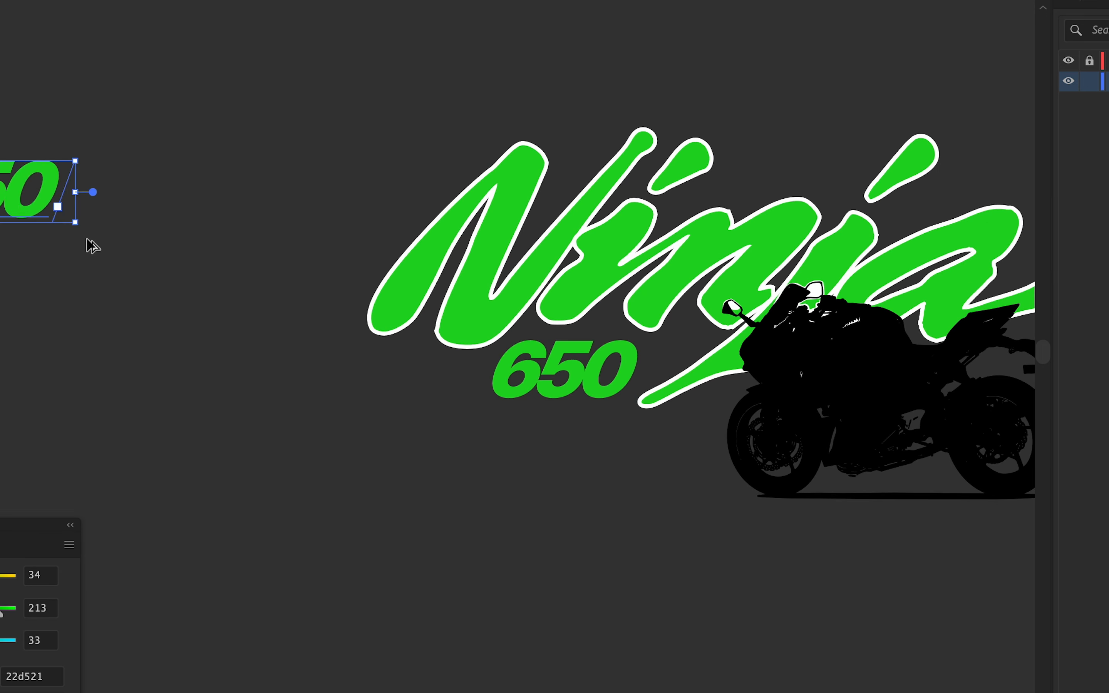
{"action": "left_click", "coordinate": [579, 381]}
{"action": "left_click_drag", "start_coordinate": [750, 257], "coordinate": [584, 270]}
{"action": "left_click", "coordinate": [986, 0]}
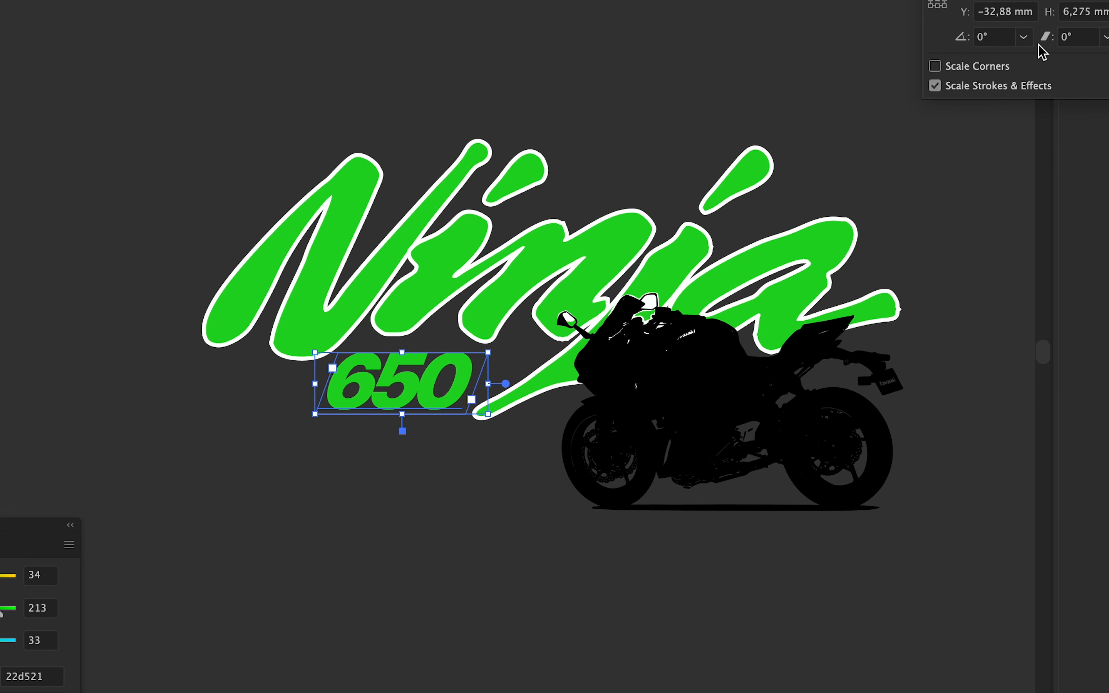
{"action": "type", "text": "20"}
{"action": "key", "text": "Return"}
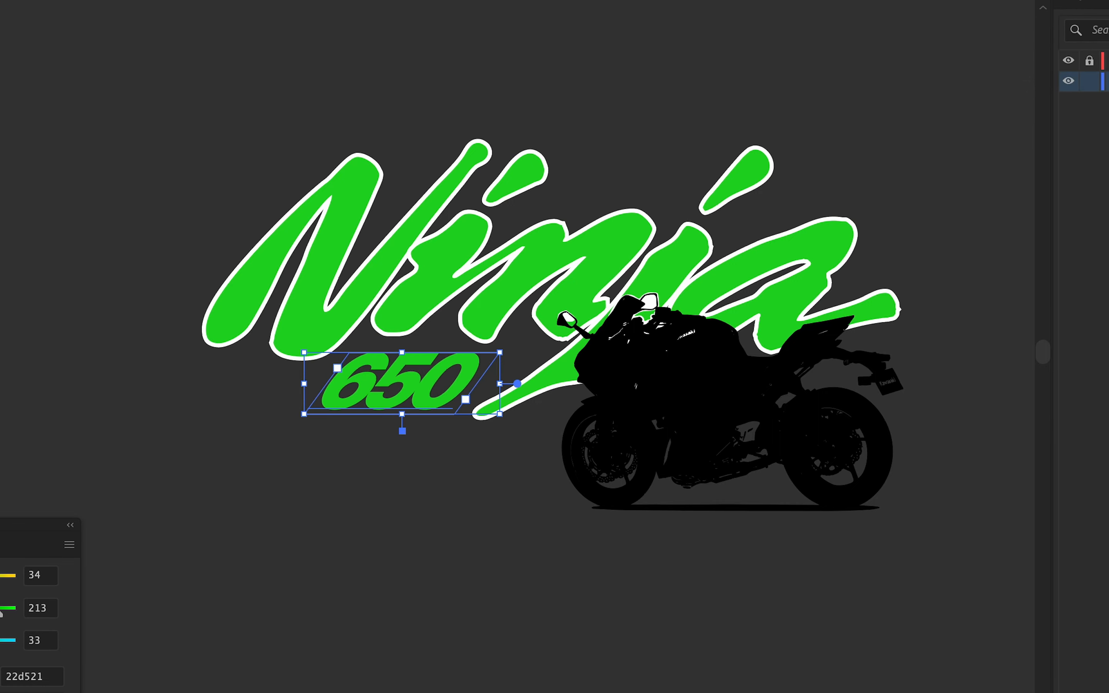
Slant the 650 text under the Ninja lettering further, keeping a copy of the less slanted version.
{"action": "left_click", "coordinate": [478, 499]}
{"action": "scroll", "coordinate": [453, 474], "scroll_direction": "down", "scroll_amount": 4}
{"action": "scroll", "coordinate": [454, 456], "scroll_direction": "up", "scroll_amount": 8}
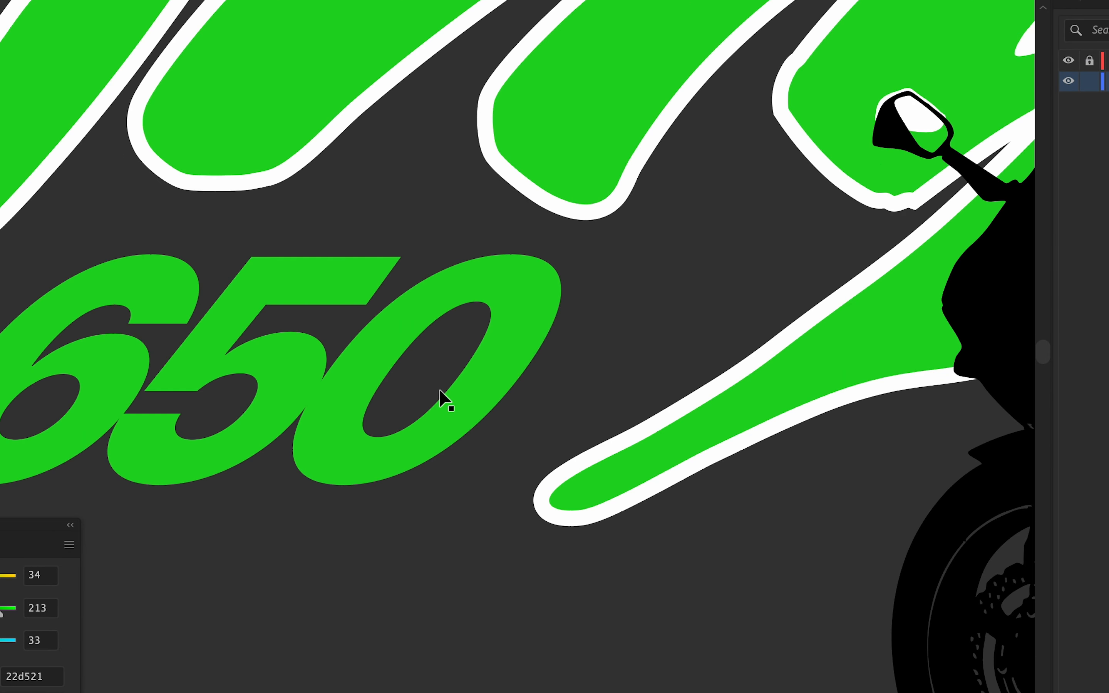
{"action": "scroll", "coordinate": [439, 390], "scroll_direction": "down", "scroll_amount": 2}
{"action": "left_click_drag", "start_coordinate": [399, 404], "coordinate": [720, 139]}
{"action": "key", "text": "super+z"}
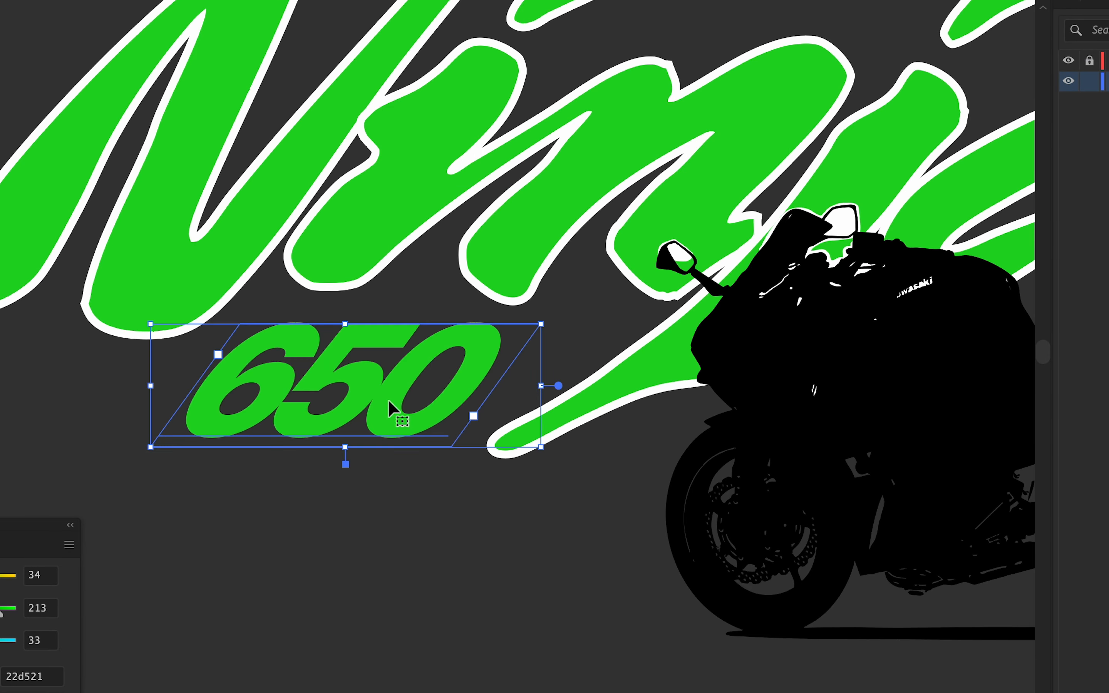
{"action": "left_click", "coordinate": [1049, 1]}
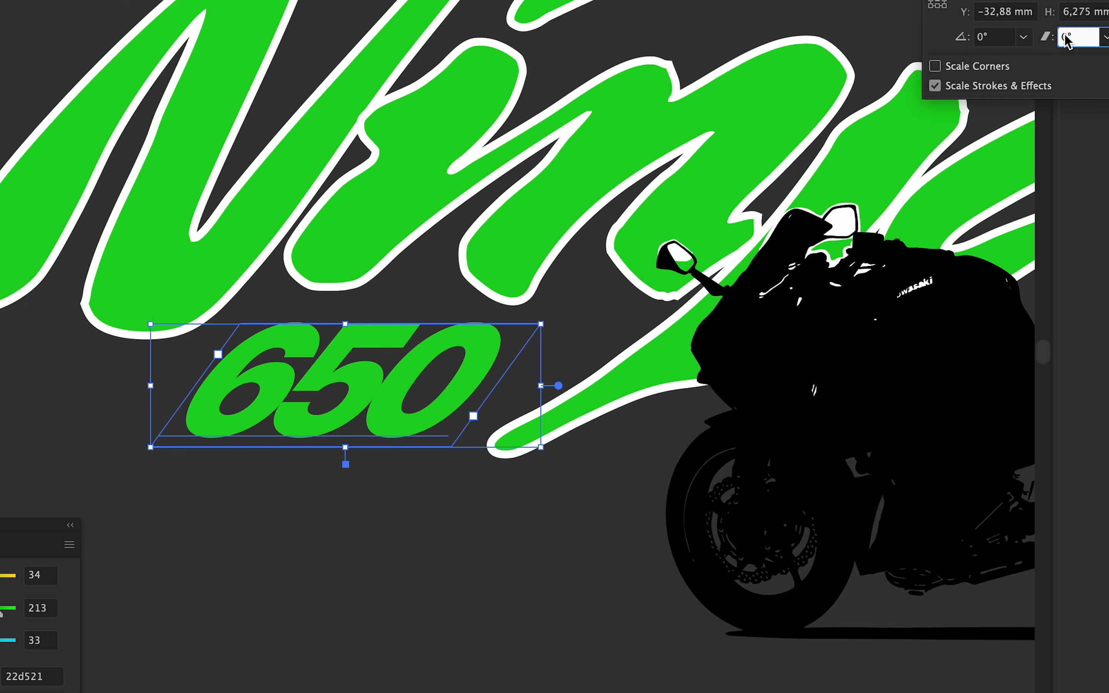
{"action": "key", "text": "Return"}
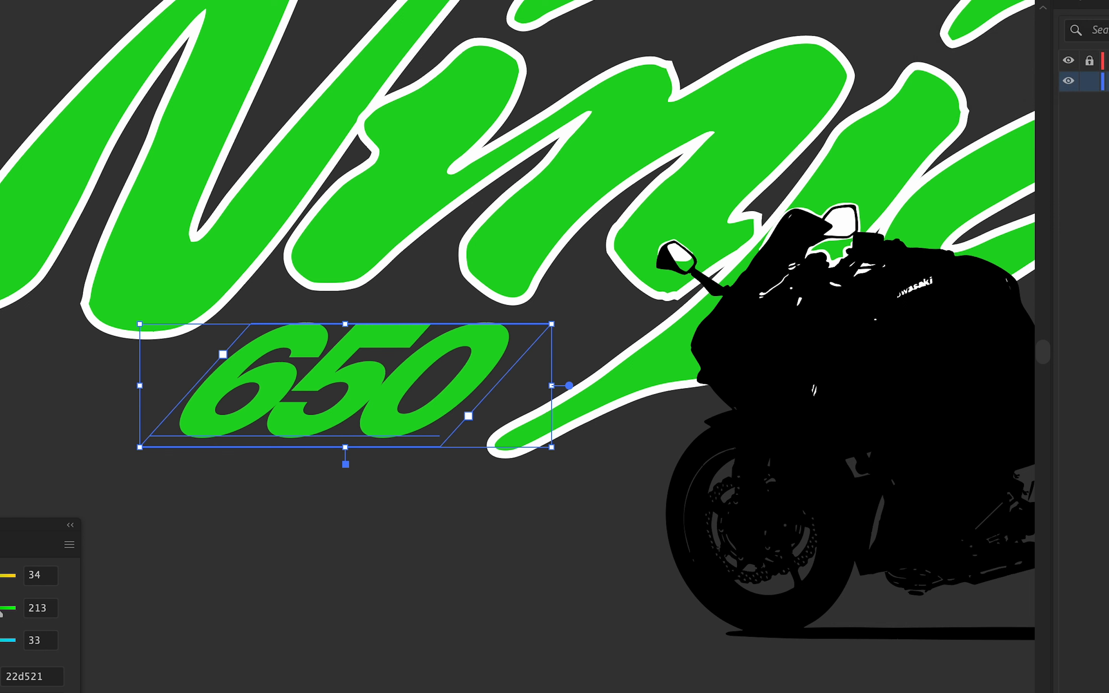
Place the less slanted 650 copy beneath the first spare, and nudge the 650 under the Ninja lettering toward the j's tail.
{"action": "left_click", "coordinate": [564, 609]}
{"action": "scroll", "coordinate": [340, 426], "scroll_direction": "down", "scroll_amount": 5}
{"action": "left_click_drag", "start_coordinate": [129, 407], "coordinate": [45, 374]}
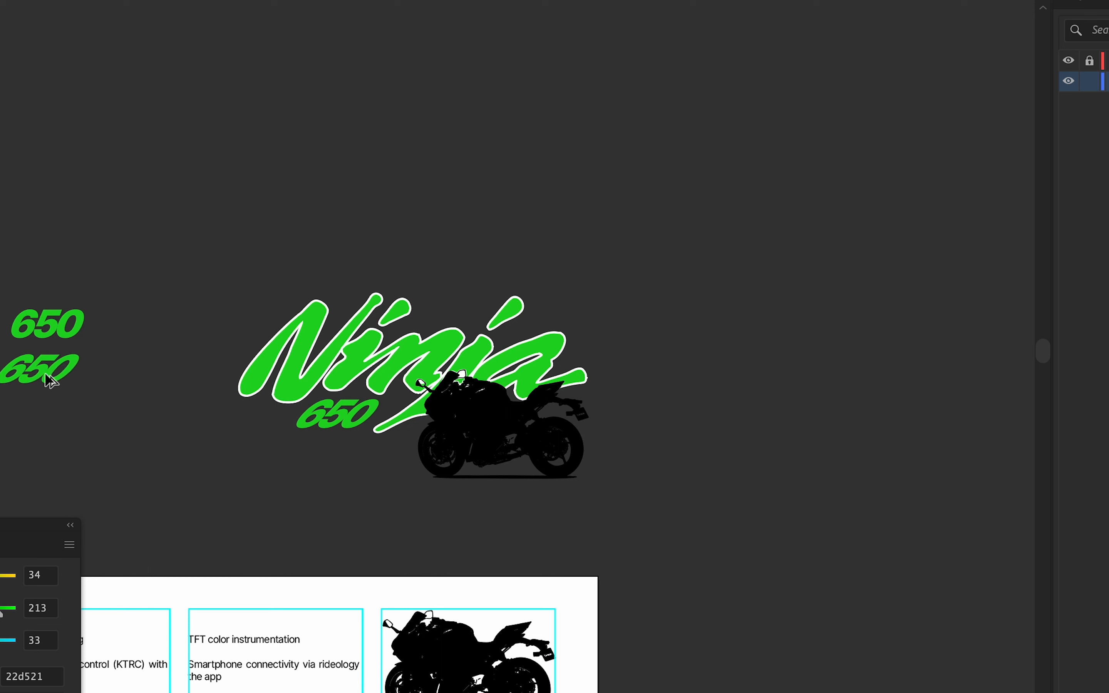
{"action": "left_click", "coordinate": [97, 405]}
{"action": "scroll", "coordinate": [339, 424], "scroll_direction": "up", "scroll_amount": 3}
{"action": "left_click_drag", "start_coordinate": [329, 416], "coordinate": [336, 413]}
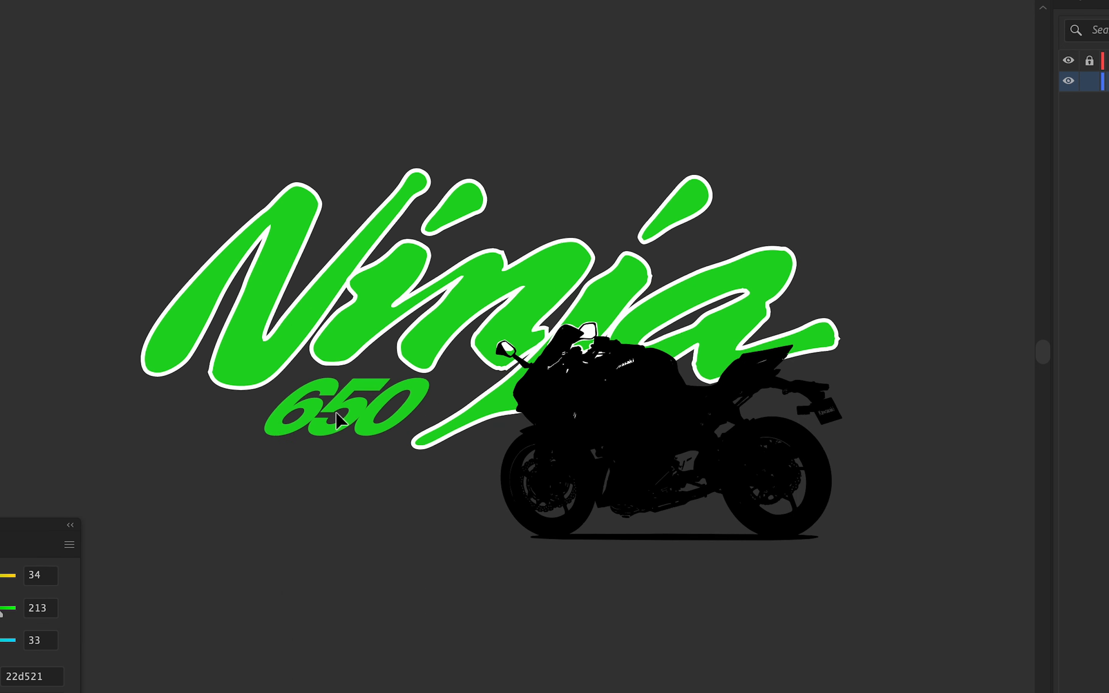
Try to align a white 1 pt stroke to the outside of the live 650 text, and remove the stroke.
{"action": "key", "text": "comma"}
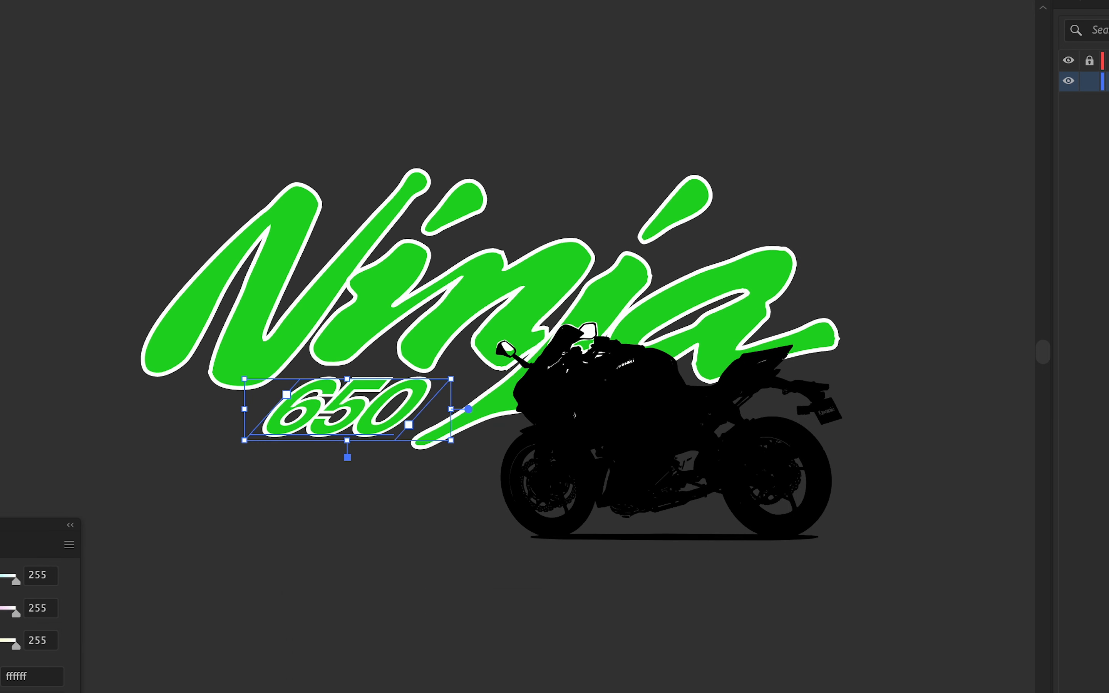
{"action": "left_click", "coordinate": [1064, 4]}
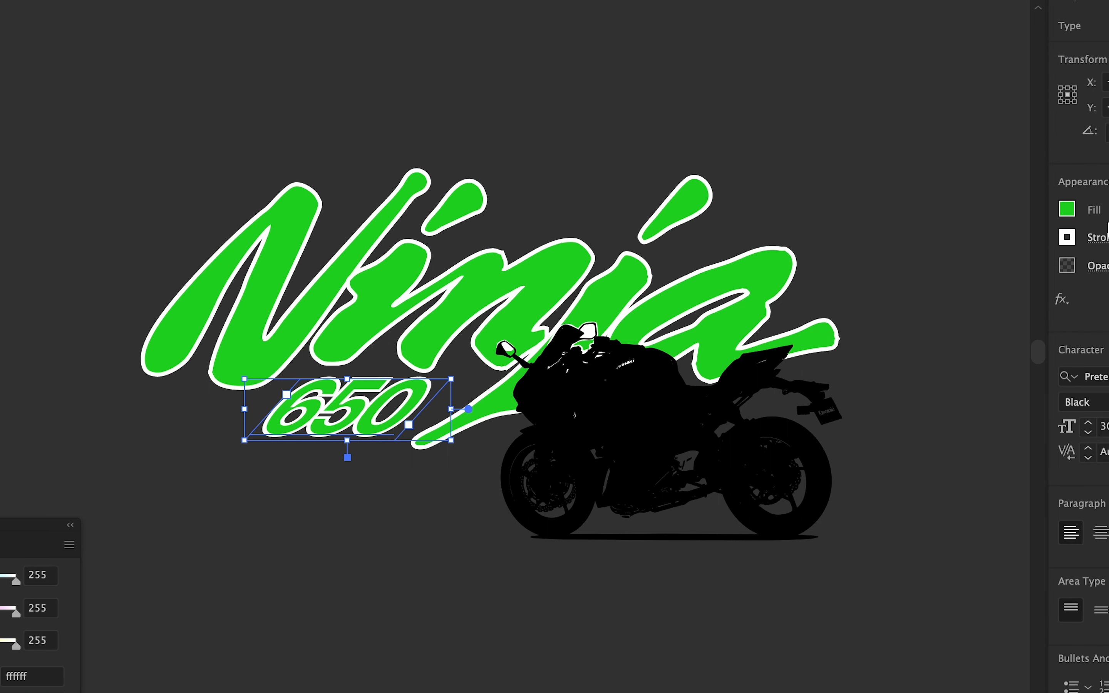
{"action": "left_click", "coordinate": [1098, 236]}
{"action": "left_click", "coordinate": [1017, 343]}
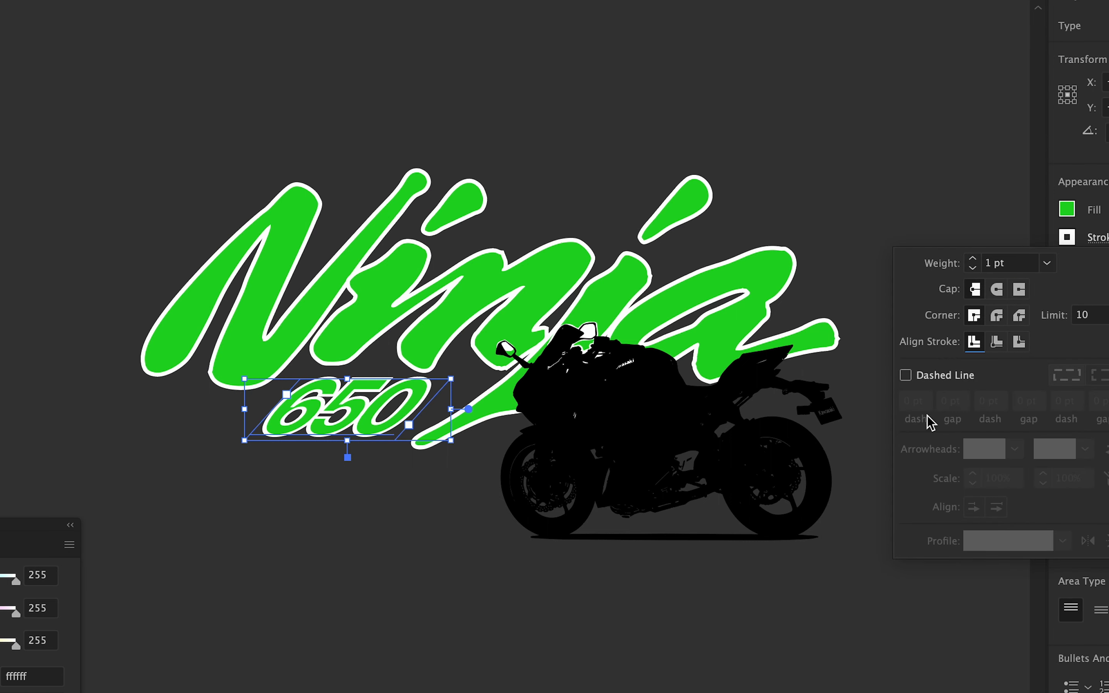
{"action": "scroll", "coordinate": [614, 599], "scroll_direction": "down", "scroll_amount": 3}
{"action": "key", "text": "slash"}
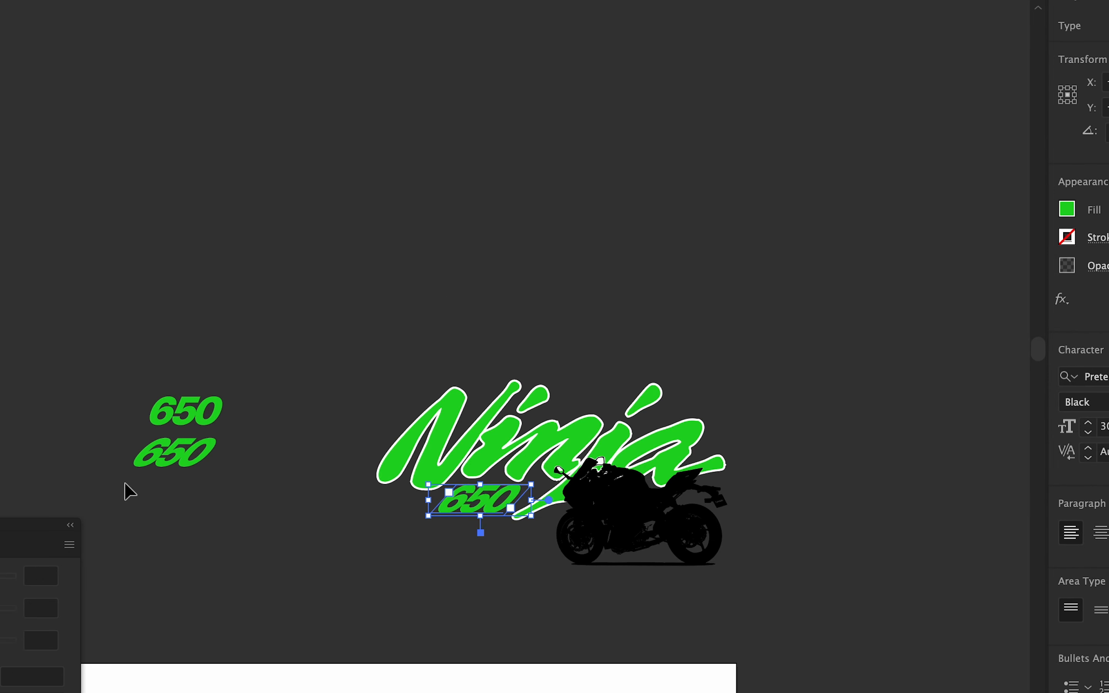
Place an editable copy of the slanted 650 beside the lettering and convert the original 650 to outlines.
{"action": "scroll", "coordinate": [356, 513], "scroll_direction": "up", "scroll_amount": 2}
{"action": "left_click_drag", "start_coordinate": [554, 479], "coordinate": [224, 480]}
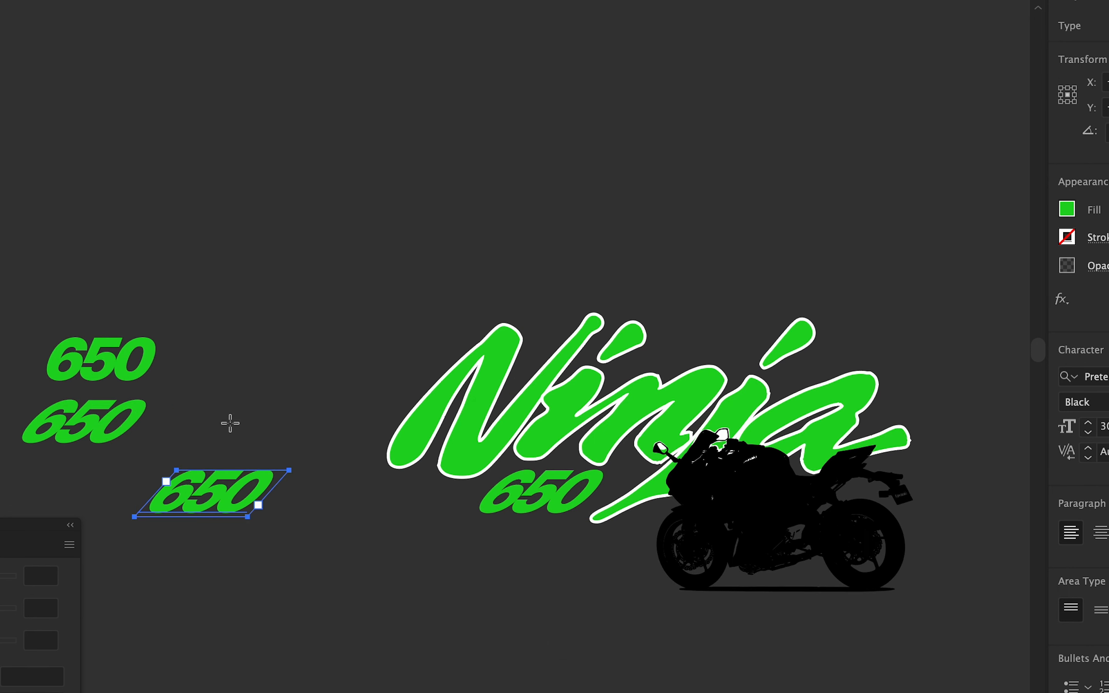
{"action": "left_click", "coordinate": [511, 491]}
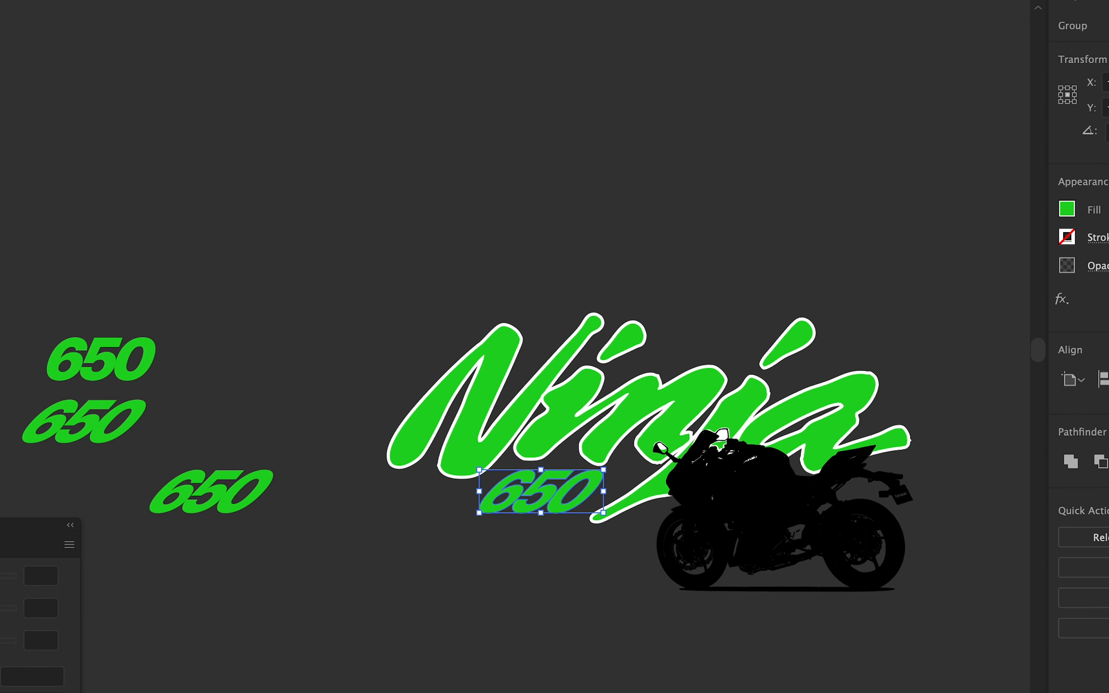
Add a white stroke to the outlined 650 and align it to the outside.
{"action": "left_click", "coordinate": [59, 692]}
{"action": "scroll", "coordinate": [752, 489], "scroll_direction": "up", "scroll_amount": 2}
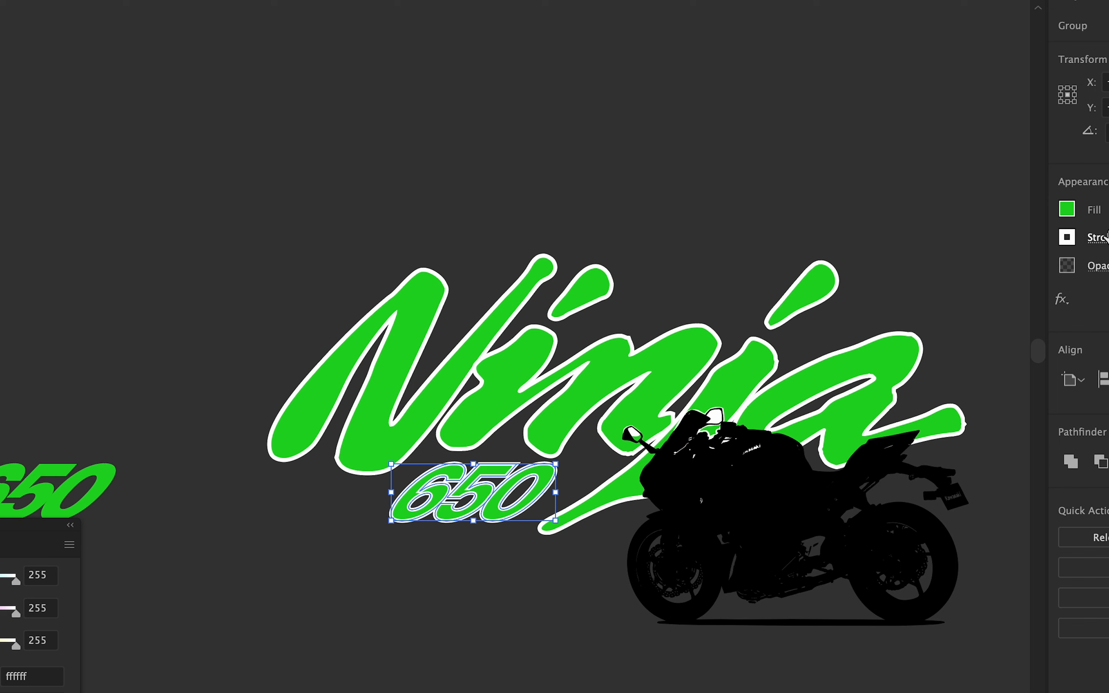
{"action": "left_click", "coordinate": [1097, 238]}
{"action": "left_click", "coordinate": [1019, 342]}
{"action": "left_click", "coordinate": [483, 587]}
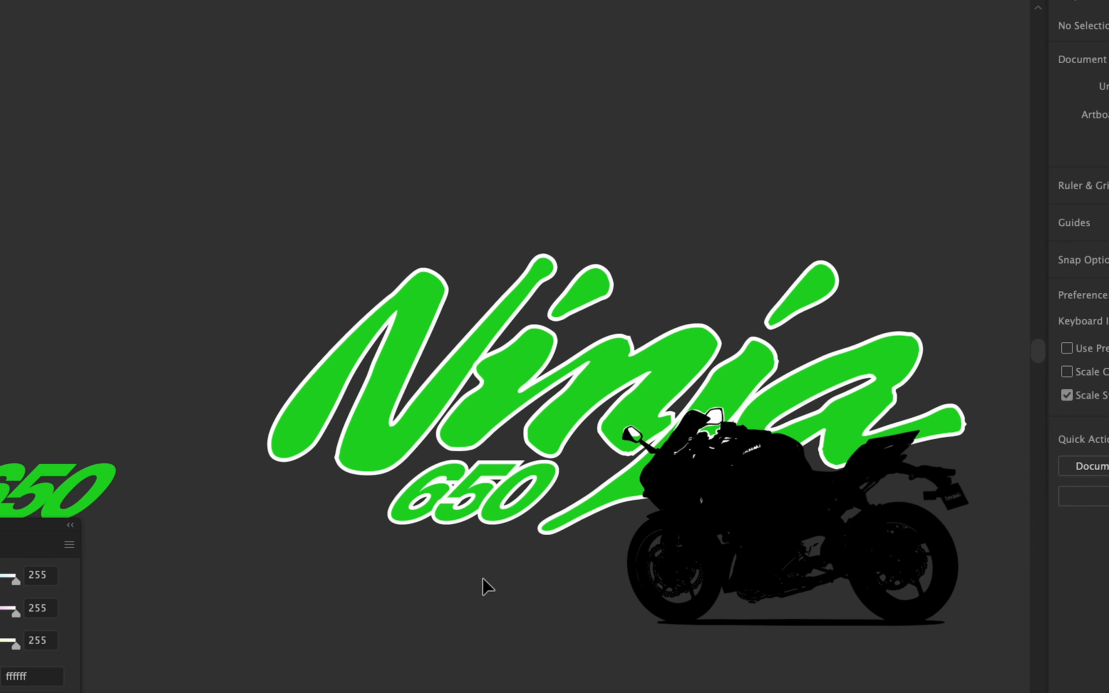
Match the outlined 650's stroke to the white 0,75 pt stroke of the Ninja lettering.
{"action": "scroll", "coordinate": [494, 508], "scroll_direction": "up", "scroll_amount": 5}
{"action": "left_click", "coordinate": [489, 490]}
{"action": "scroll", "coordinate": [487, 488], "scroll_direction": "down", "scroll_amount": 2}
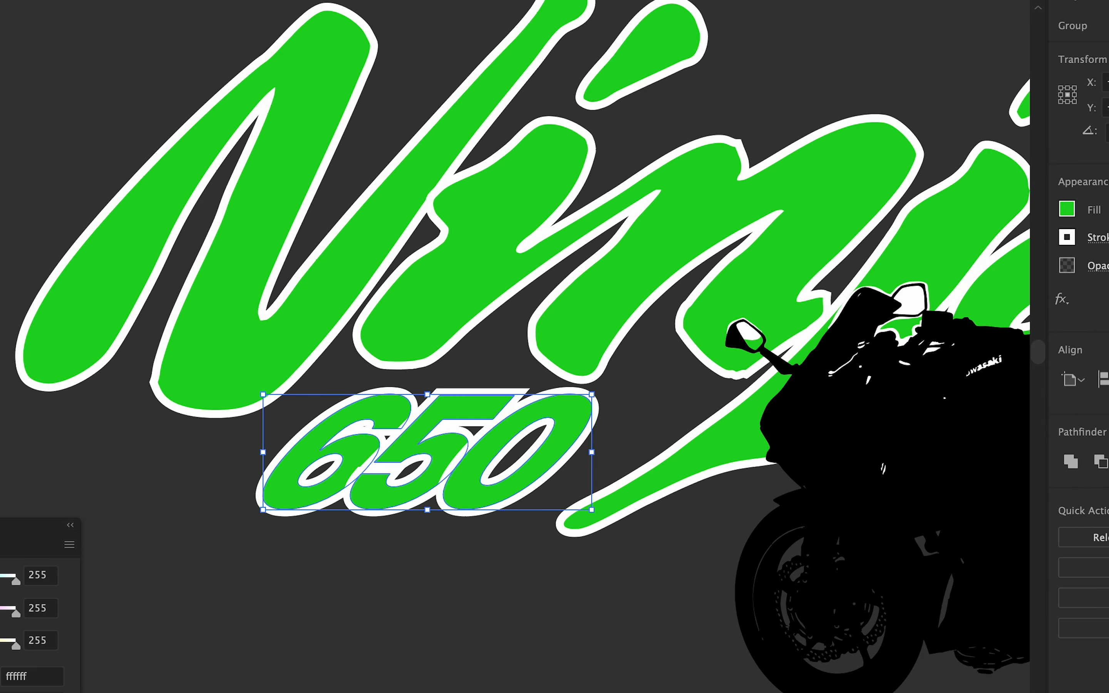
{"action": "left_click", "coordinate": [694, 229]}
{"action": "scroll", "coordinate": [472, 520], "scroll_direction": "down", "scroll_amount": 1}
Give the outlined 650's white stroke round caps and round corner joins.
{"action": "left_click", "coordinate": [472, 520]}
{"action": "left_click", "coordinate": [461, 508]}
{"action": "left_click", "coordinate": [1098, 239]}
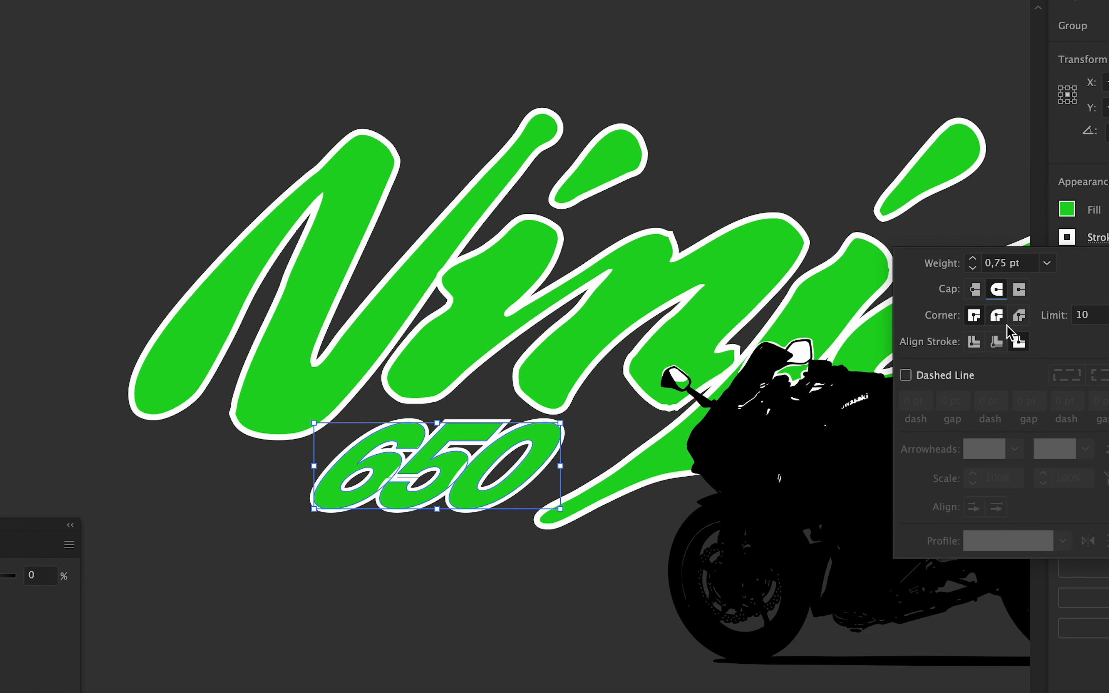
{"action": "left_click", "coordinate": [396, 520]}
{"action": "left_click", "coordinate": [366, 515]}
{"action": "scroll", "coordinate": [384, 490], "scroll_direction": "up", "scroll_amount": 3}
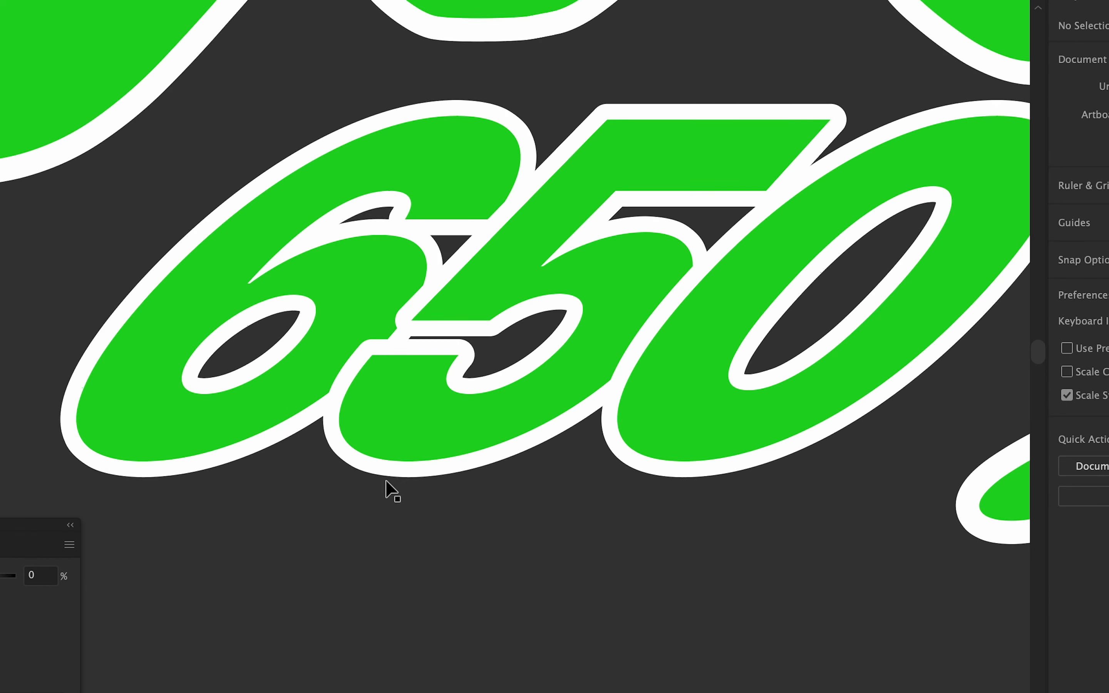
{"action": "scroll", "coordinate": [403, 454], "scroll_direction": "down", "scroll_amount": 4}
{"action": "scroll", "coordinate": [408, 453], "scroll_direction": "up", "scroll_amount": 3}
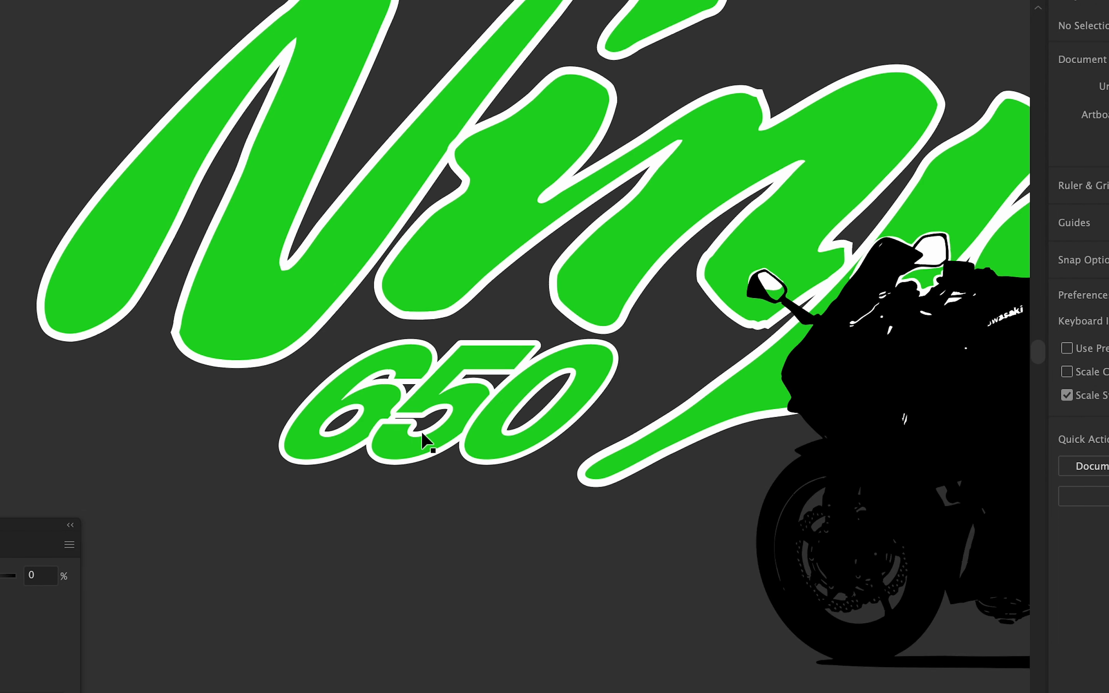
Draw a rectangle and enlarge it to cover the whole Ninja 650 lettering and the silhouette copy.
{"action": "scroll", "coordinate": [421, 438], "scroll_direction": "down", "scroll_amount": 2}
{"action": "scroll", "coordinate": [443, 419], "scroll_direction": "down", "scroll_amount": 4}
{"action": "scroll", "coordinate": [423, 348], "scroll_direction": "up", "scroll_amount": 4}
{"action": "key", "text": "m"}
{"action": "left_click_drag", "start_coordinate": [325, 332], "coordinate": [1016, 692]}
{"action": "mouse_move", "coordinate": [845, 599]}
{"action": "left_mouse_down"}
{"action": "mouse_move", "coordinate": [728, 505]}
{"action": "mouse_move", "coordinate": [514, 231]}
{"action": "left_mouse_up"}
{"action": "left_click_drag", "start_coordinate": [342, 347], "coordinate": [347, 483]}
{"action": "left_click_drag", "start_coordinate": [497, 395], "coordinate": [743, 657]}
{"action": "scroll", "coordinate": [743, 657], "scroll_direction": "down", "scroll_amount": 2}
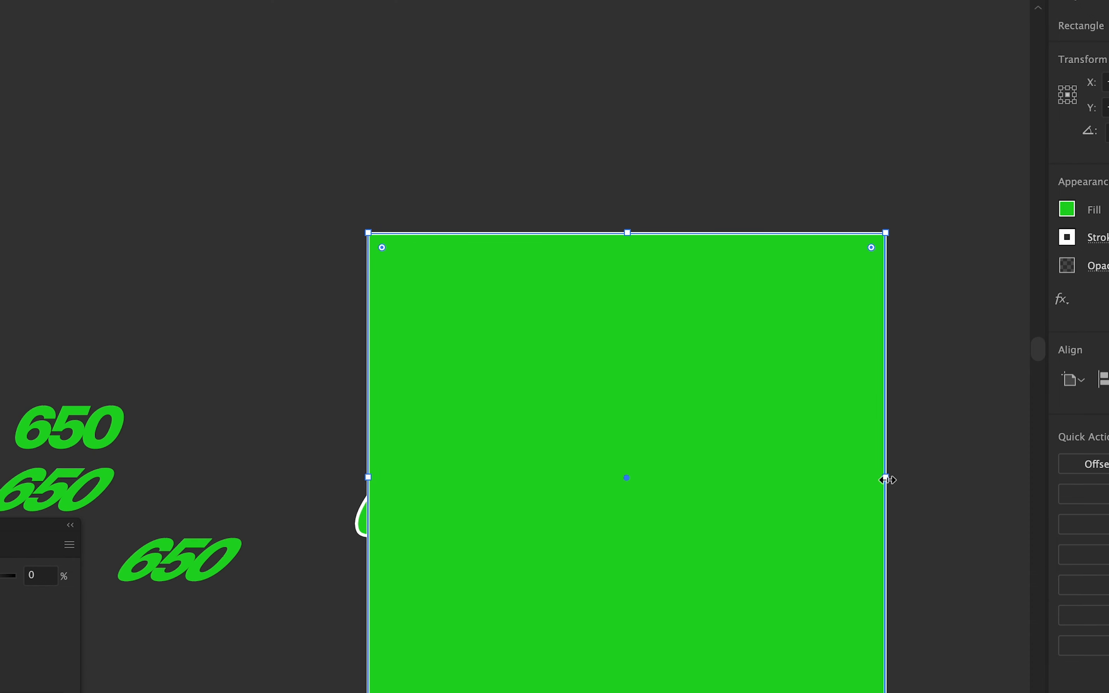
{"action": "left_click_drag", "start_coordinate": [888, 479], "coordinate": [1017, 480]}
{"action": "left_click_drag", "start_coordinate": [825, 476], "coordinate": [805, 465]}
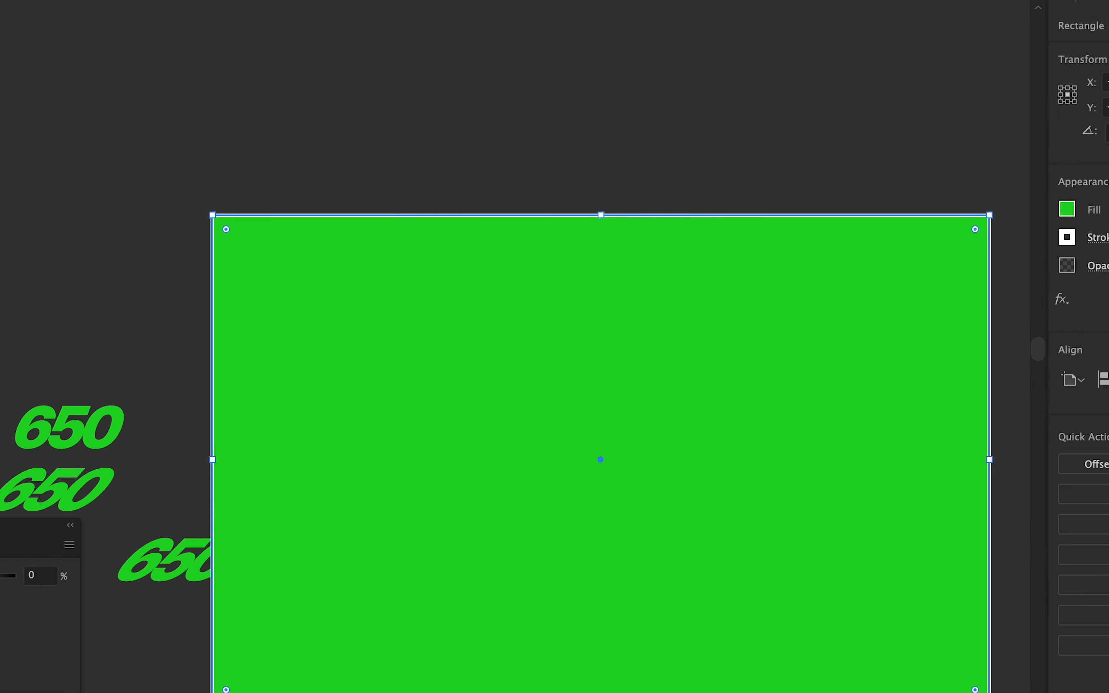
Remove the rectangle's stroke, fill it white (ffffff), and send it behind the lettering and silhouette.
{"action": "key", "text": "slash"}
{"action": "key", "text": "x"}
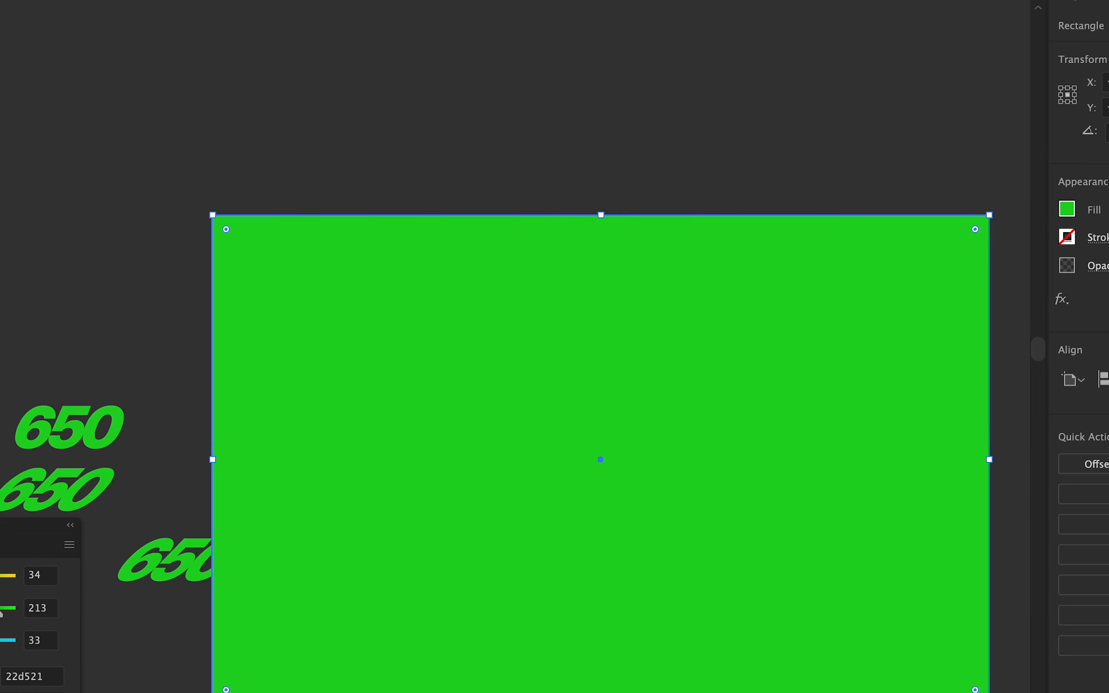
{"action": "key", "text": "super+shift+bracketleft"}
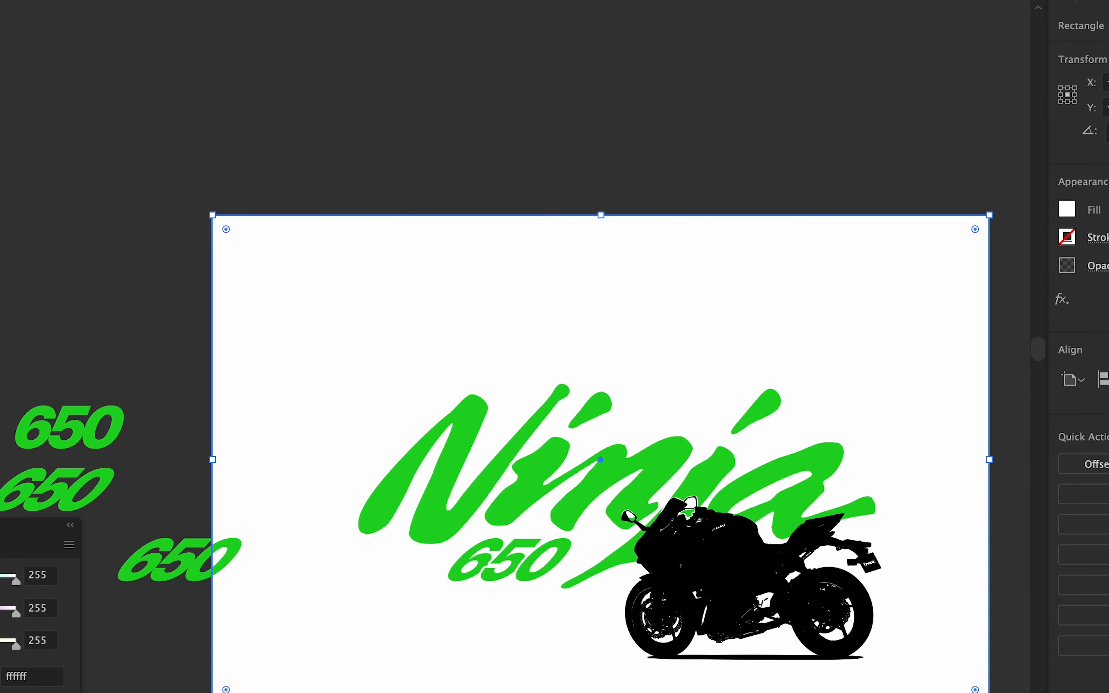
Select the outlined 650 and the Ninja lettering together and remove their strokes.
{"action": "left_click", "coordinate": [539, 568]}
{"action": "scroll", "coordinate": [535, 542], "scroll_direction": "right", "scroll_amount": 2}
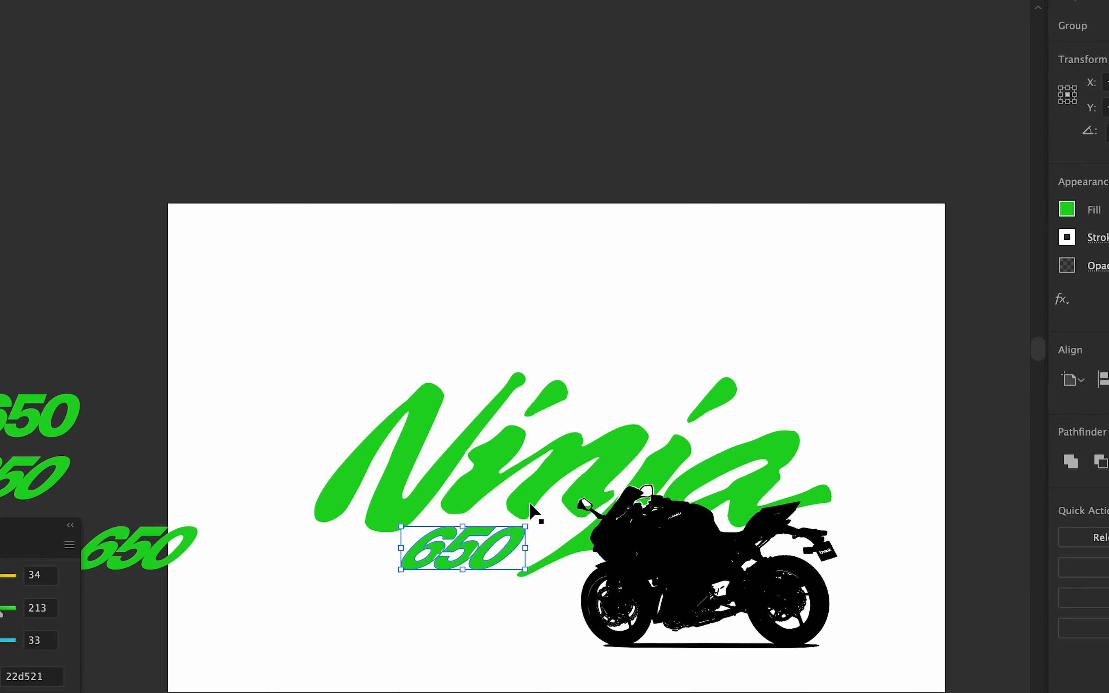
{"action": "left_click", "coordinate": [540, 475], "text": "shift"}
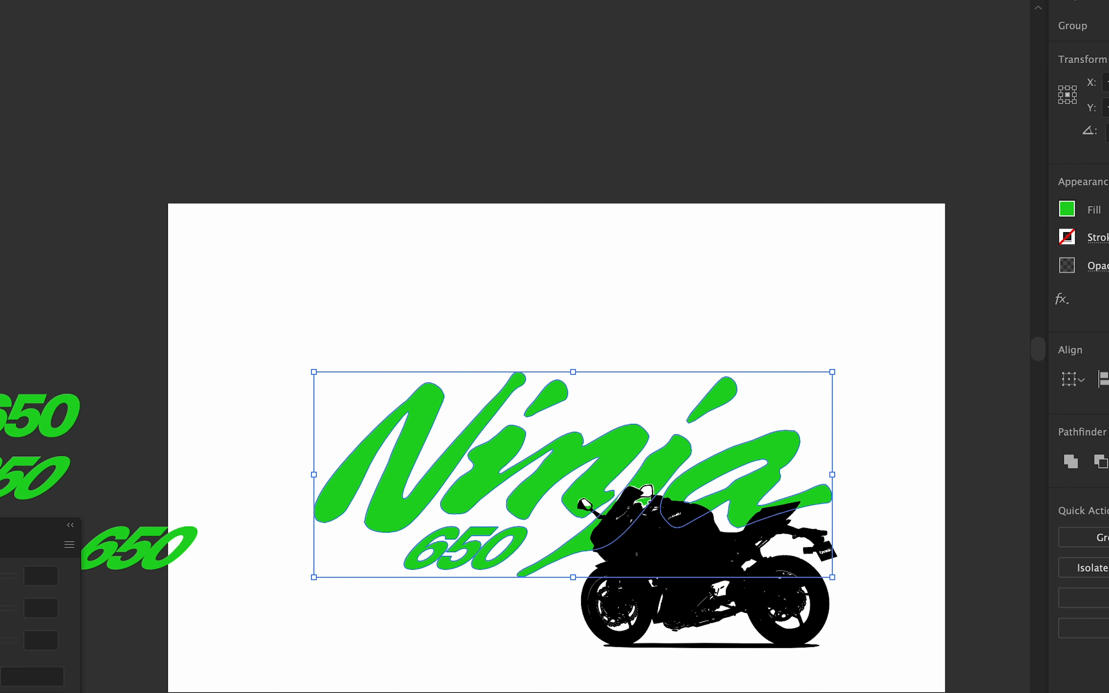
Select the Ninja lettering, the 650 and the motorcycle silhouette together and move them up toward the middle of the white rectangle.
{"action": "left_click", "coordinate": [290, 448]}
{"action": "scroll", "coordinate": [290, 448], "scroll_direction": "down", "scroll_amount": 2}
{"action": "key", "text": "super+equal"}
{"action": "left_click", "coordinate": [469, 492]}
{"action": "scroll", "coordinate": [469, 493], "scroll_direction": "right", "scroll_amount": 2}
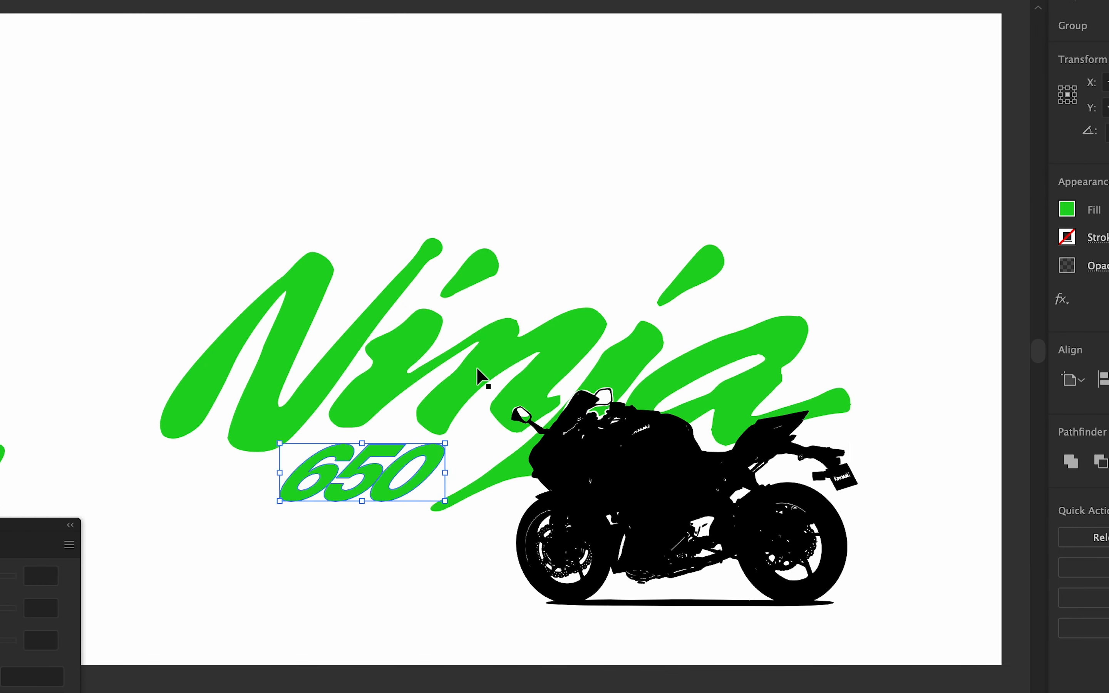
{"action": "key", "text": "super+minus"}
{"action": "left_click_drag", "start_coordinate": [923, 551], "coordinate": [324, 250]}
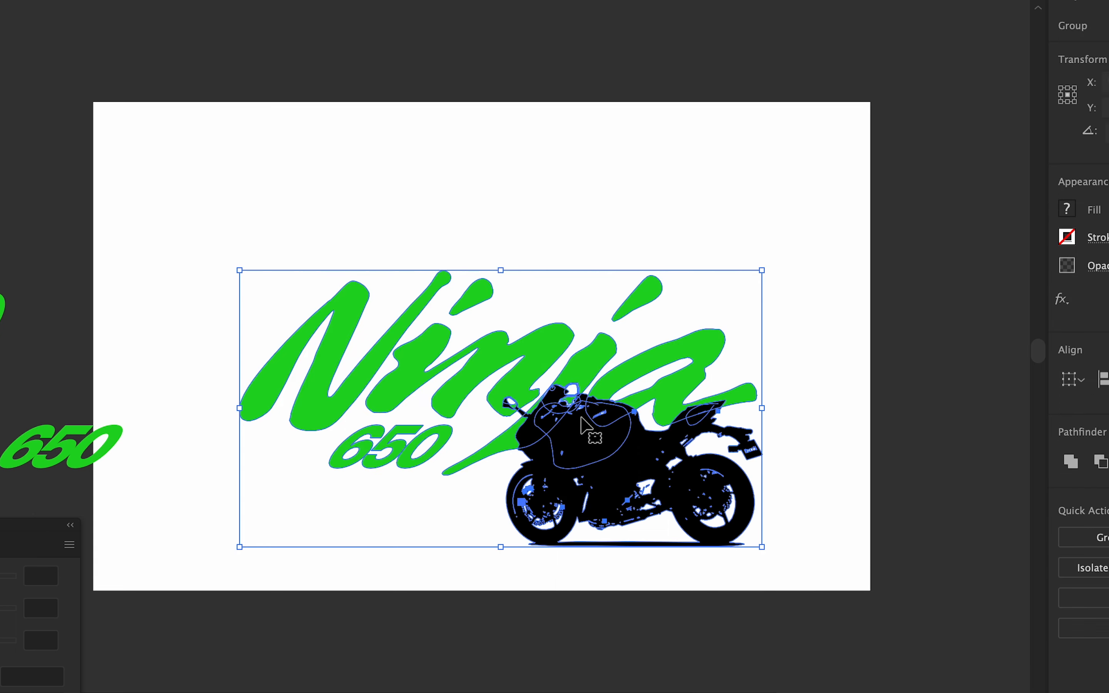
{"action": "left_click_drag", "start_coordinate": [581, 417], "coordinate": [580, 366]}
{"action": "left_click", "coordinate": [913, 468]}
Try to move the 650 out of the lockup and undo the move.
{"action": "left_click", "coordinate": [370, 409]}
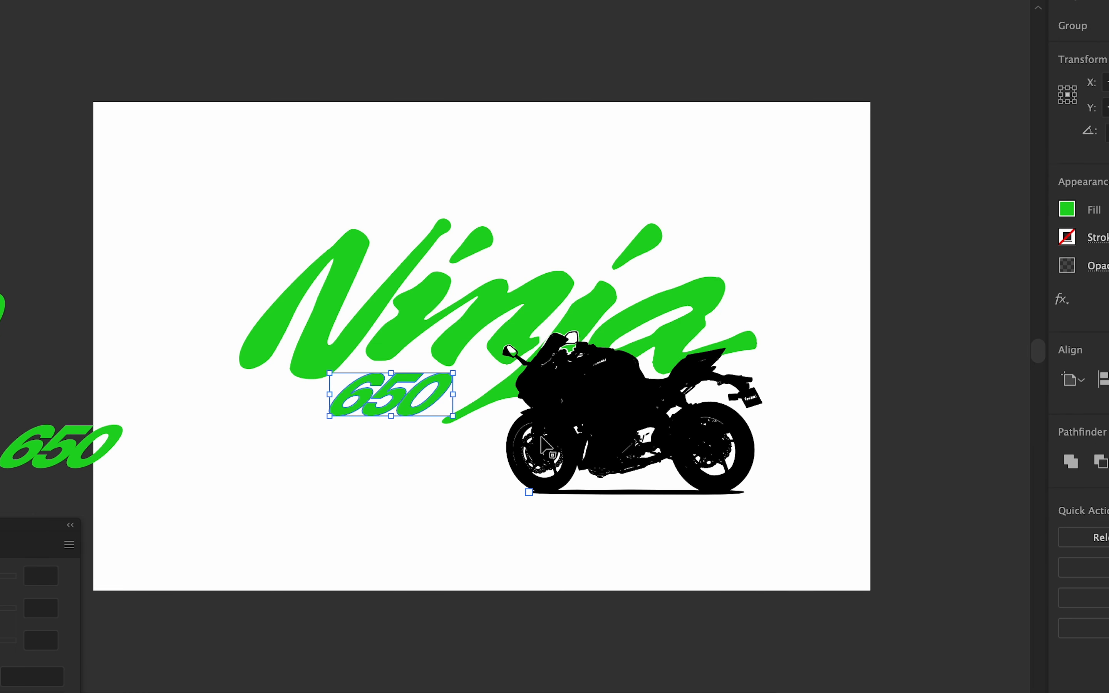
{"action": "left_click_drag", "start_coordinate": [397, 395], "coordinate": [974, 428]}
{"action": "key", "text": "super+z"}
Shift the motorcycle silhouette slightly and nudge it down in small steps.
{"action": "left_click", "coordinate": [967, 496]}
{"action": "scroll", "coordinate": [761, 468], "scroll_direction": "down", "scroll_amount": 1}
{"action": "left_click_drag", "start_coordinate": [728, 436], "coordinate": [729, 431]}
{"action": "key", "text": "Down"}
{"action": "key", "text": "Down"}
{"action": "key", "text": "Down"}
{"action": "key", "text": "Down"}
{"action": "left_click", "coordinate": [897, 443]}
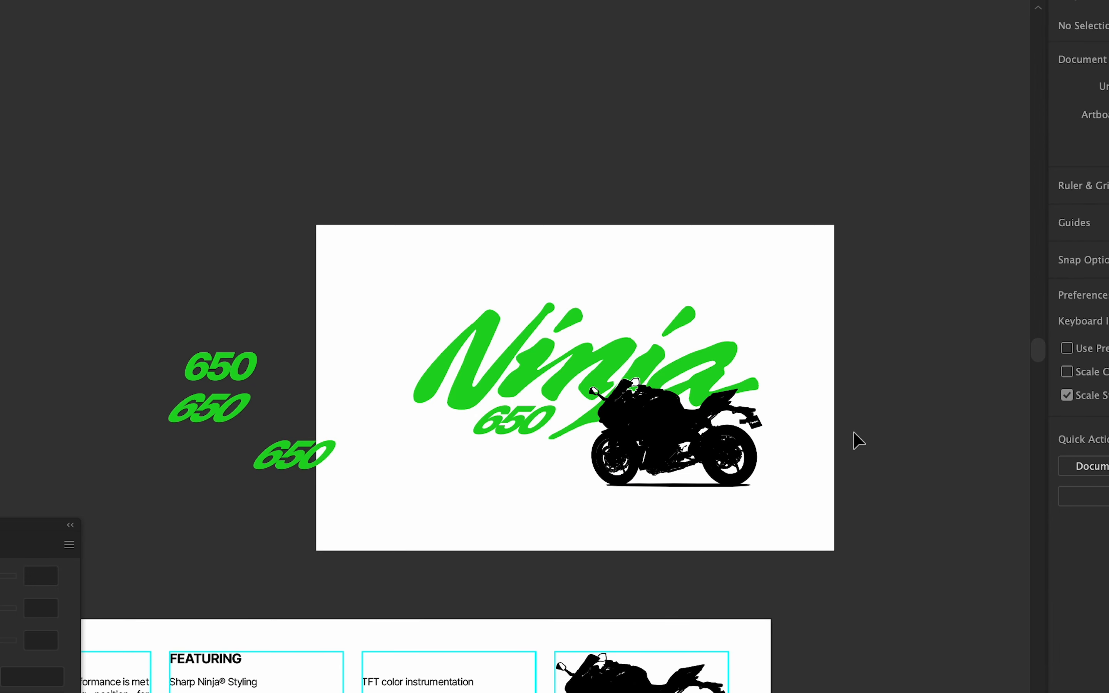
Try the silhouette lower on the rectangle, then bring it back up to overlap the lower part of the Ninja lettering.
{"action": "scroll", "coordinate": [569, 419], "scroll_direction": "down", "scroll_amount": 1}
{"action": "left_click_drag", "start_coordinate": [569, 418], "coordinate": [530, 445]}
{"action": "scroll", "coordinate": [573, 464], "scroll_direction": "up", "scroll_amount": 1}
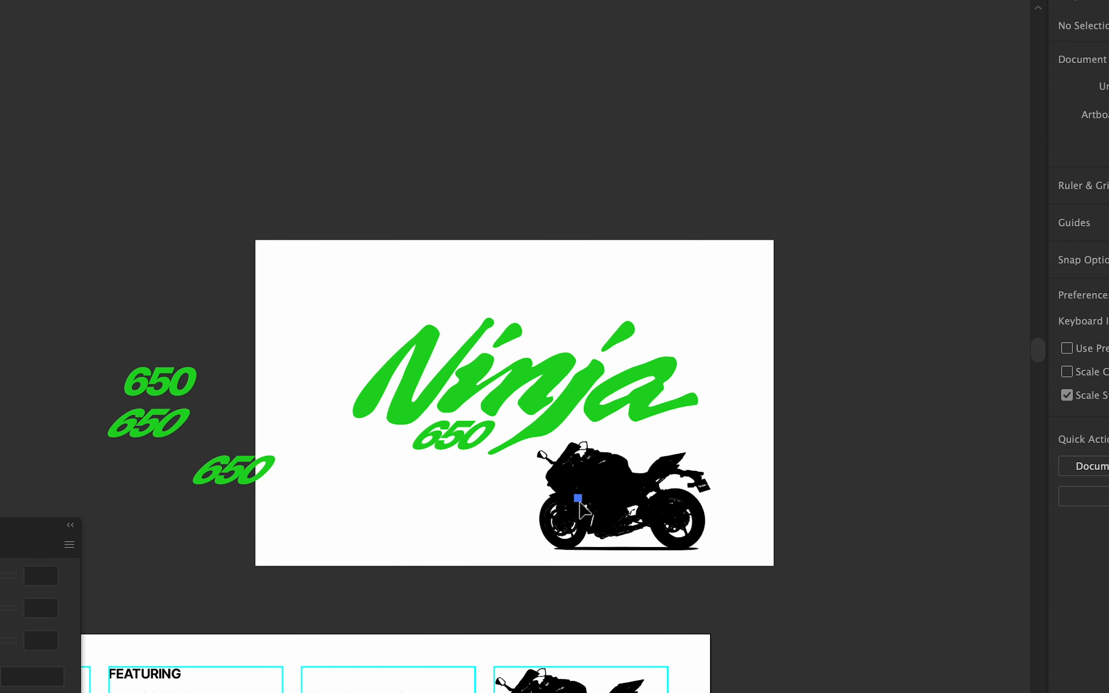
{"action": "left_click", "coordinate": [578, 457]}
{"action": "left_click", "coordinate": [812, 518]}
Examine the overlap of silhouette and lettering up close and compare the lockup with the poster layouts.
{"action": "scroll", "coordinate": [639, 438], "scroll_direction": "up", "scroll_amount": 3}
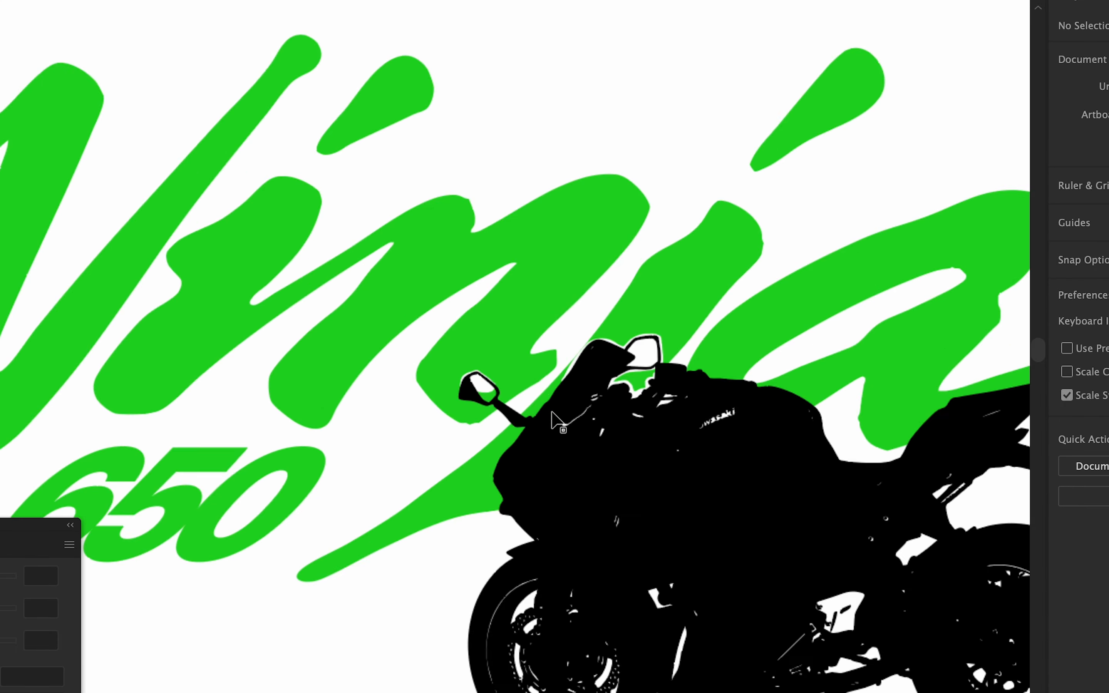
{"action": "left_click", "coordinate": [960, 447]}
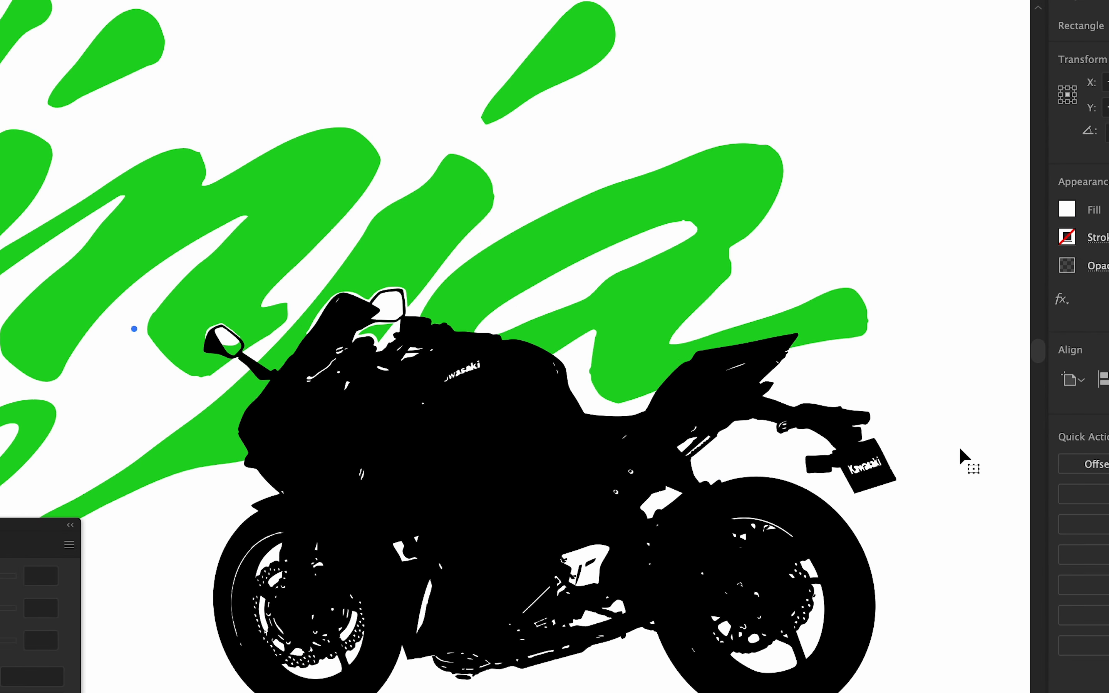
{"action": "scroll", "coordinate": [960, 447], "scroll_direction": "down", "scroll_amount": 3}
{"action": "left_click_drag", "start_coordinate": [960, 446], "coordinate": [652, 412]}
{"action": "left_click", "coordinate": [639, 582]}
{"action": "left_click_drag", "start_coordinate": [638, 581], "coordinate": [656, 288]}
{"action": "scroll", "coordinate": [656, 288], "scroll_direction": "down", "scroll_amount": 1}
{"action": "left_click_drag", "start_coordinate": [447, 607], "coordinate": [581, 373]}
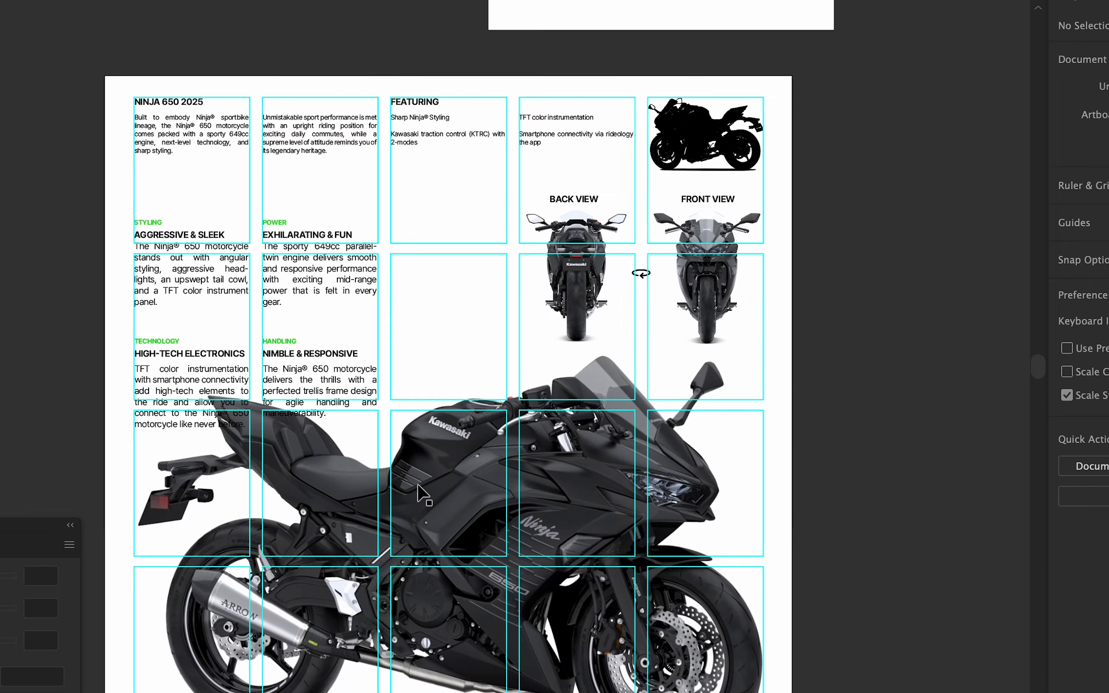
{"action": "left_click_drag", "start_coordinate": [420, 487], "coordinate": [539, 414]}
{"action": "scroll", "coordinate": [539, 414], "scroll_direction": "down", "scroll_amount": 3}
{"action": "left_click_drag", "start_coordinate": [784, 539], "coordinate": [617, 511]}
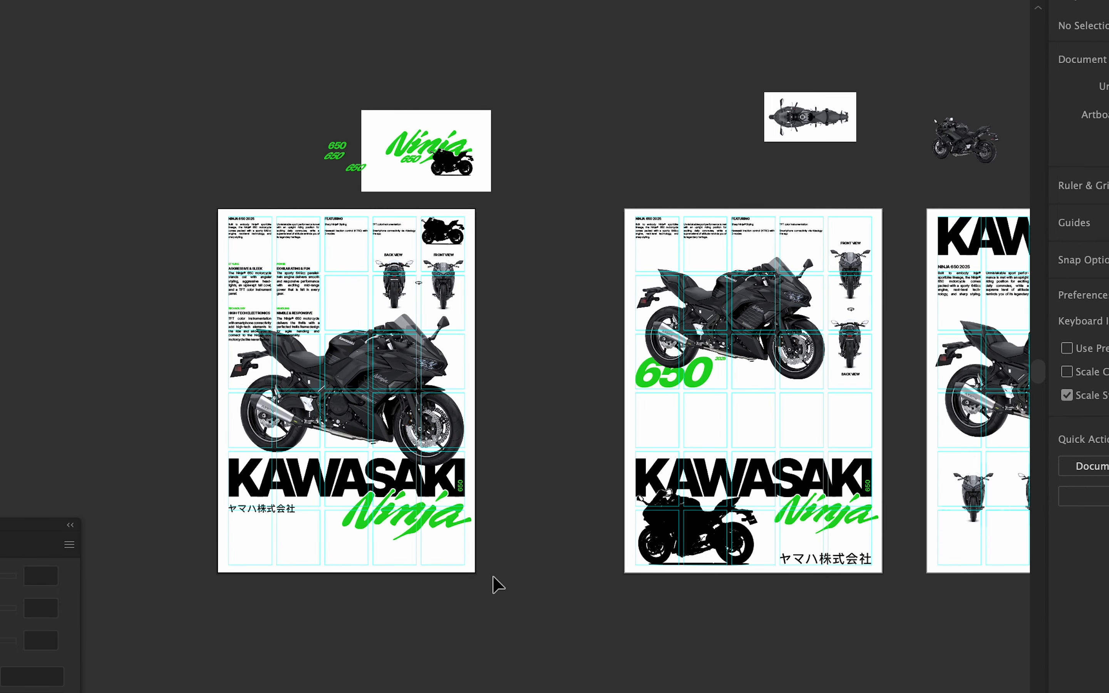
Duplicate the lockup's motorcycle silhouette and place the copy straight above the white rectangle.
{"action": "scroll", "coordinate": [384, 178], "scroll_direction": "up", "scroll_amount": 3}
{"action": "left_click_drag", "start_coordinate": [384, 178], "coordinate": [203, 223]}
{"action": "left_click", "coordinate": [655, 236]}
{"action": "scroll", "coordinate": [436, 155], "scroll_direction": "up", "scroll_amount": 4}
{"action": "left_click_drag", "start_coordinate": [436, 155], "coordinate": [428, 228]}
{"action": "scroll", "coordinate": [508, 374], "scroll_direction": "up", "scroll_amount": 3}
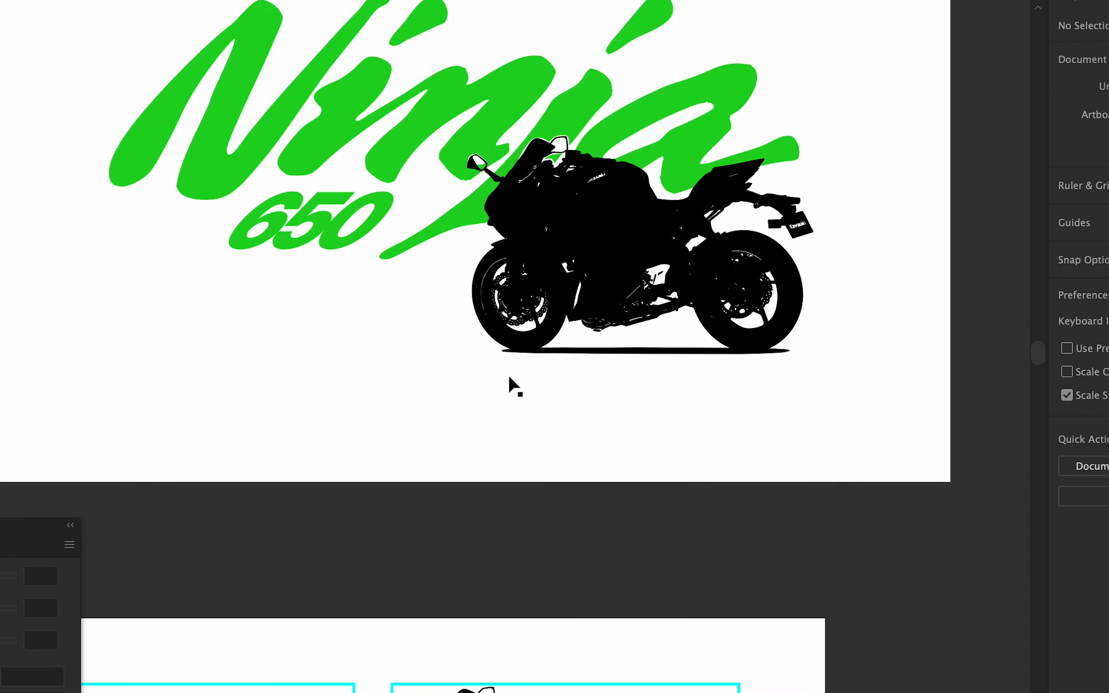
{"action": "scroll", "coordinate": [505, 352], "scroll_direction": "down", "scroll_amount": 4}
{"action": "left_click_drag", "start_coordinate": [567, 315], "coordinate": [568, 28]}
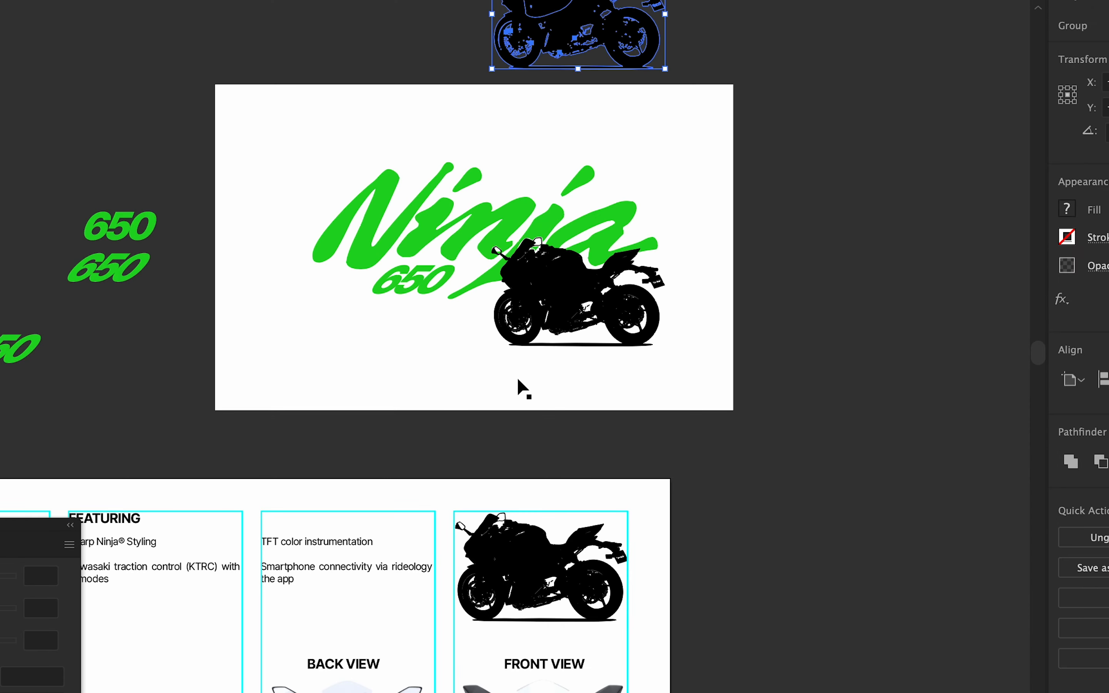
Select the anchor points at the left tip of the silhouette's ground line and move them left to lengthen the line.
{"action": "scroll", "coordinate": [509, 372], "scroll_direction": "up", "scroll_amount": 4}
{"action": "left_click", "coordinate": [439, 232]}
{"action": "scroll", "coordinate": [440, 233], "scroll_direction": "up", "scroll_amount": 2}
{"action": "left_click", "coordinate": [455, 230]}
{"action": "scroll", "coordinate": [455, 230], "scroll_direction": "up", "scroll_amount": 4}
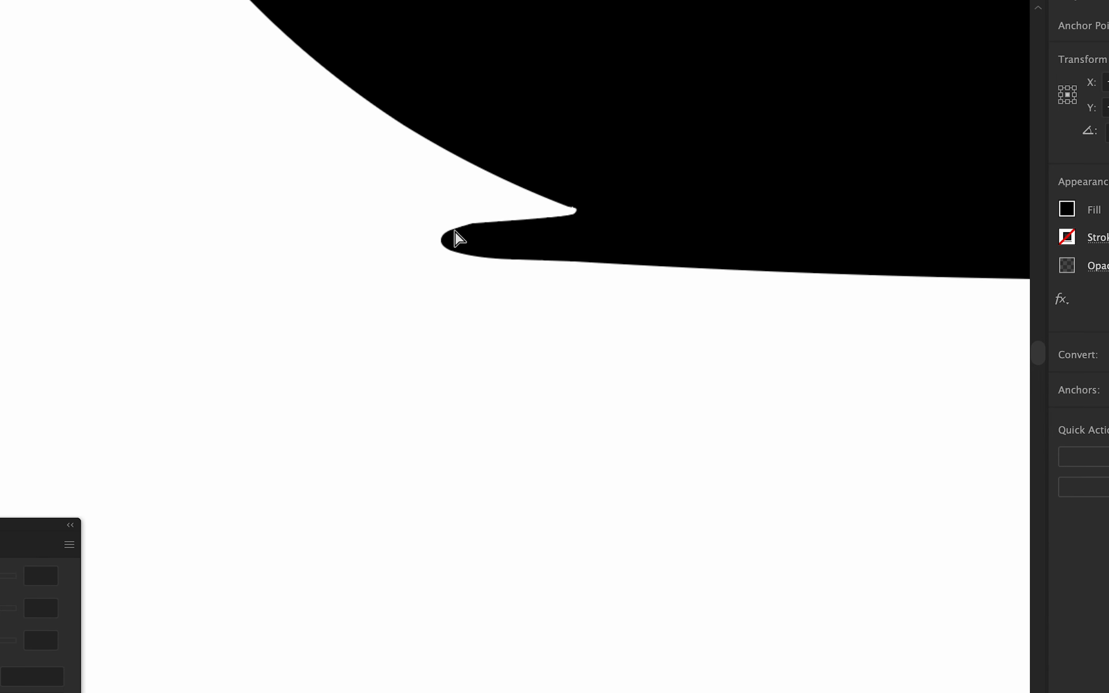
{"action": "left_click", "coordinate": [474, 224]}
{"action": "left_click", "coordinate": [449, 252], "text": "shift"}
{"action": "scroll", "coordinate": [449, 254], "scroll_direction": "down", "scroll_amount": 1}
{"action": "scroll", "coordinate": [482, 389], "scroll_direction": "down", "scroll_amount": 4}
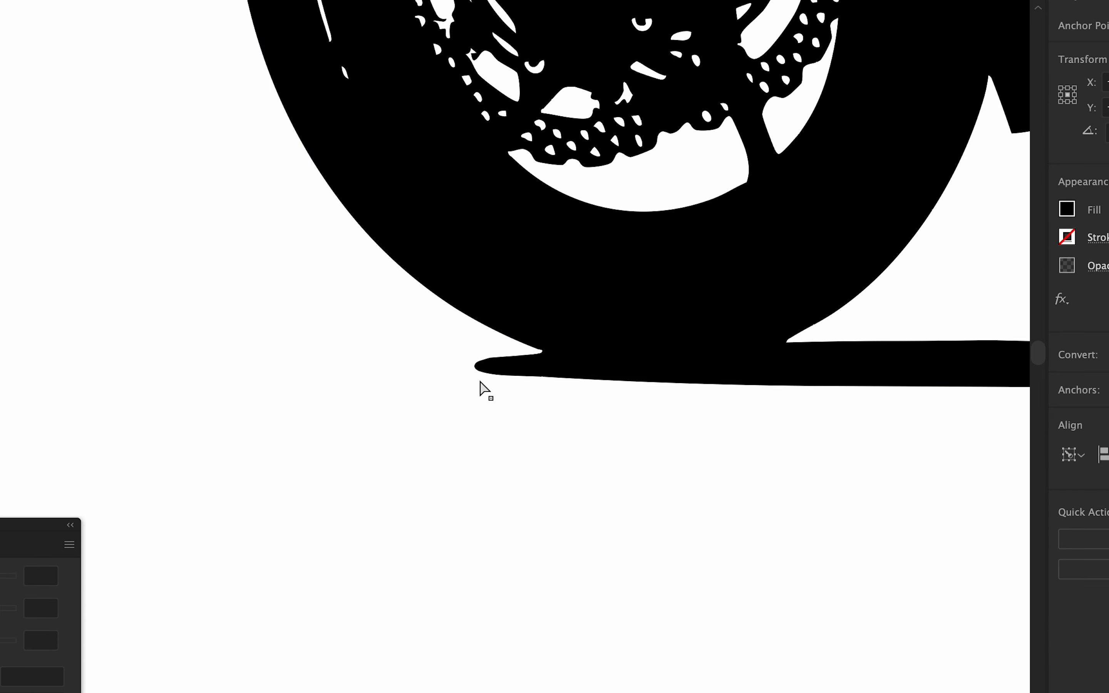
{"action": "scroll", "coordinate": [482, 389], "scroll_direction": "up", "scroll_amount": 3}
{"action": "left_click_drag", "start_coordinate": [481, 384], "coordinate": [1, 361]}
{"action": "key", "text": "v"}
{"action": "left_click", "coordinate": [483, 481]}
Copy the Japanese text ヤマハ株式会社 from the first poster and paste it onto the lockup's white rectangle.
{"action": "scroll", "coordinate": [485, 482], "scroll_direction": "down", "scroll_amount": 8}
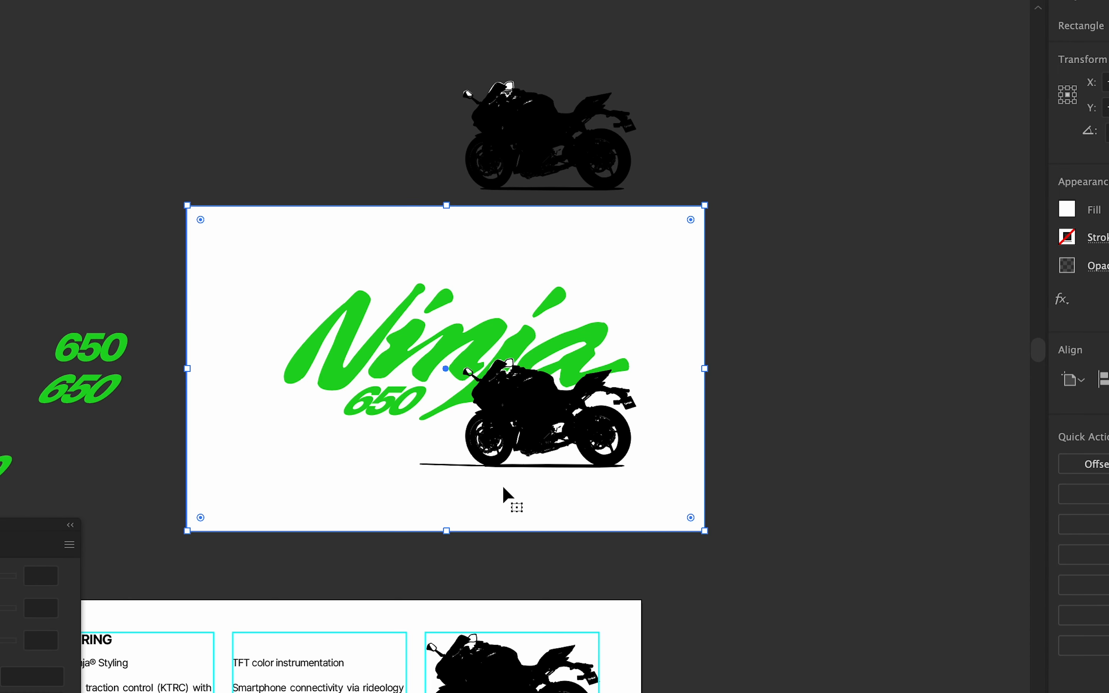
{"action": "scroll", "coordinate": [503, 485], "scroll_direction": "up", "scroll_amount": 5}
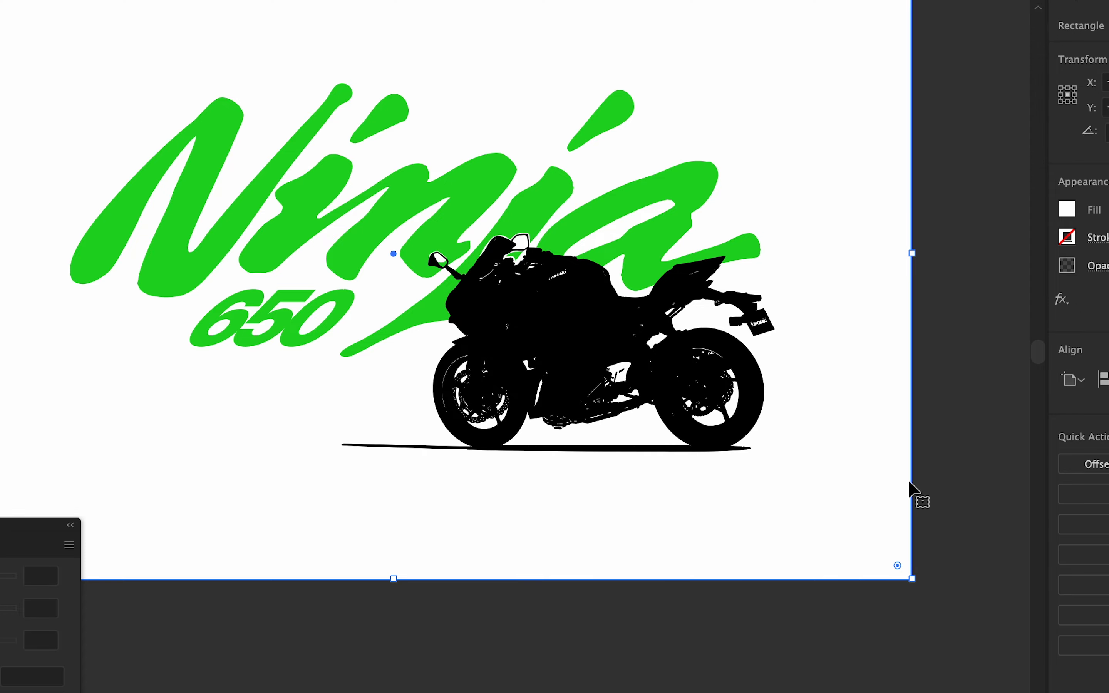
{"action": "left_click", "coordinate": [942, 488]}
{"action": "scroll", "coordinate": [878, 516], "scroll_direction": "down", "scroll_amount": 5}
{"action": "scroll", "coordinate": [791, 295], "scroll_direction": "down", "scroll_amount": 5}
{"action": "left_click", "coordinate": [292, 605]}
{"action": "scroll", "coordinate": [493, 110], "scroll_direction": "up", "scroll_amount": 6}
{"action": "scroll", "coordinate": [541, 321], "scroll_direction": "up", "scroll_amount": 3}
{"action": "key", "text": "super+v"}
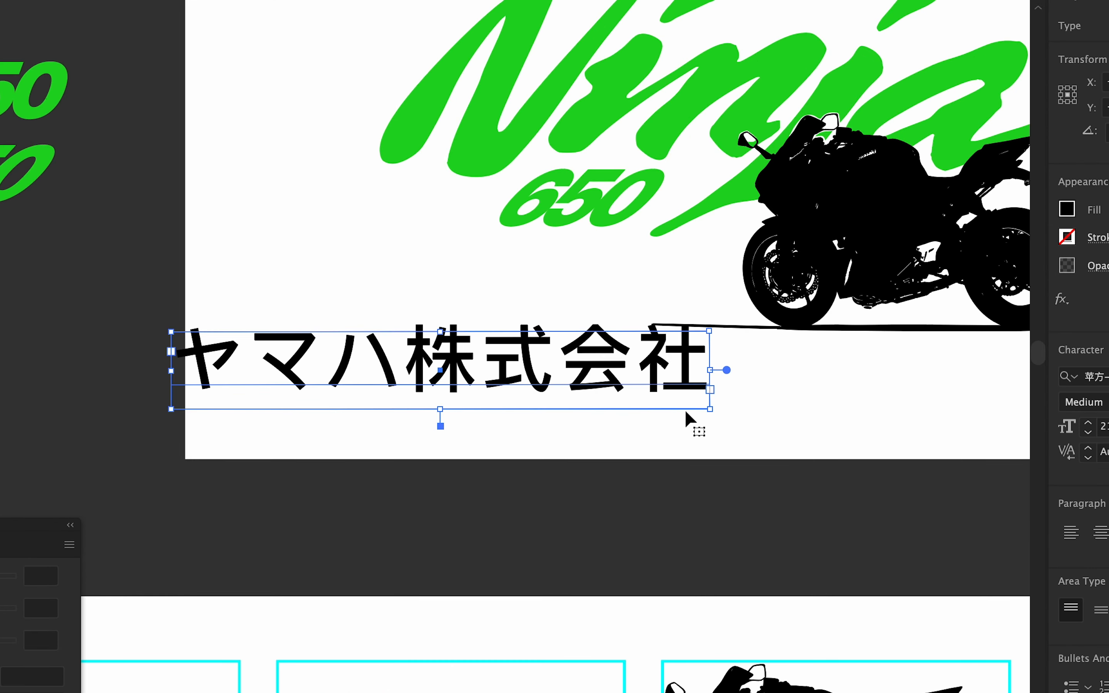
Draw a small helper rectangle at the lower edge of the pasted Japanese text and scale both down together.
{"action": "key", "text": "m"}
{"action": "left_click_drag", "start_coordinate": [678, 411], "coordinate": [625, 386]}
{"action": "key", "text": "v"}
{"action": "left_click", "coordinate": [624, 374], "text": "shift"}
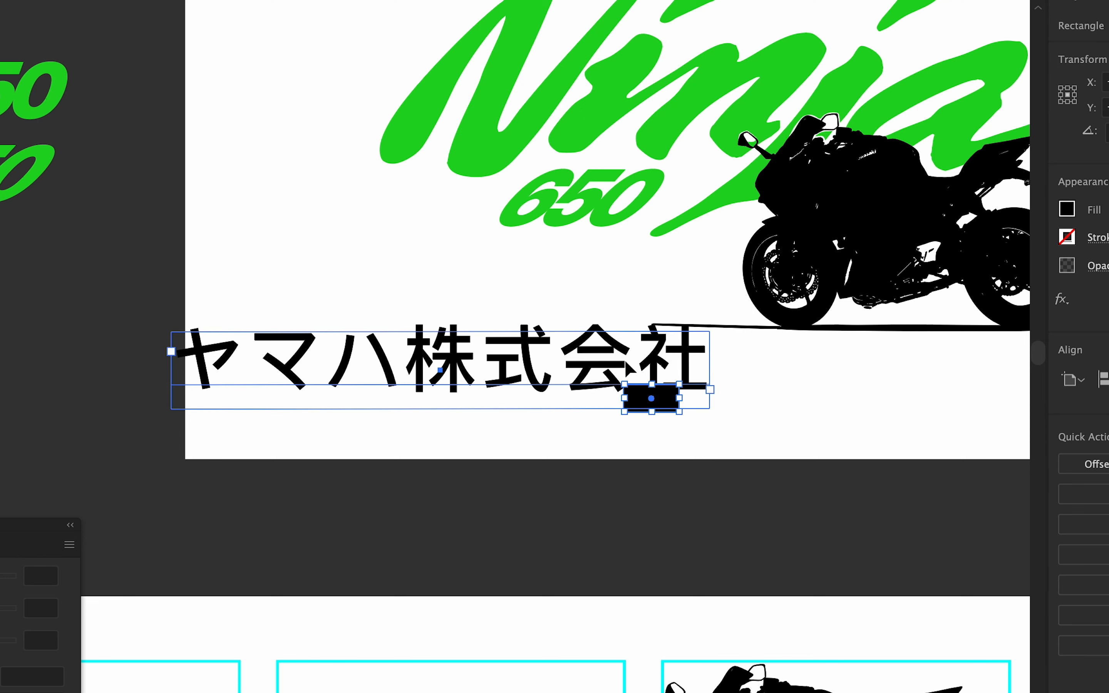
{"action": "mouse_move", "coordinate": [710, 411]}
{"action": "left_mouse_down"}
{"action": "mouse_move", "coordinate": [603, 380]}
{"action": "mouse_move", "coordinate": [624, 389]}
{"action": "left_mouse_up"}
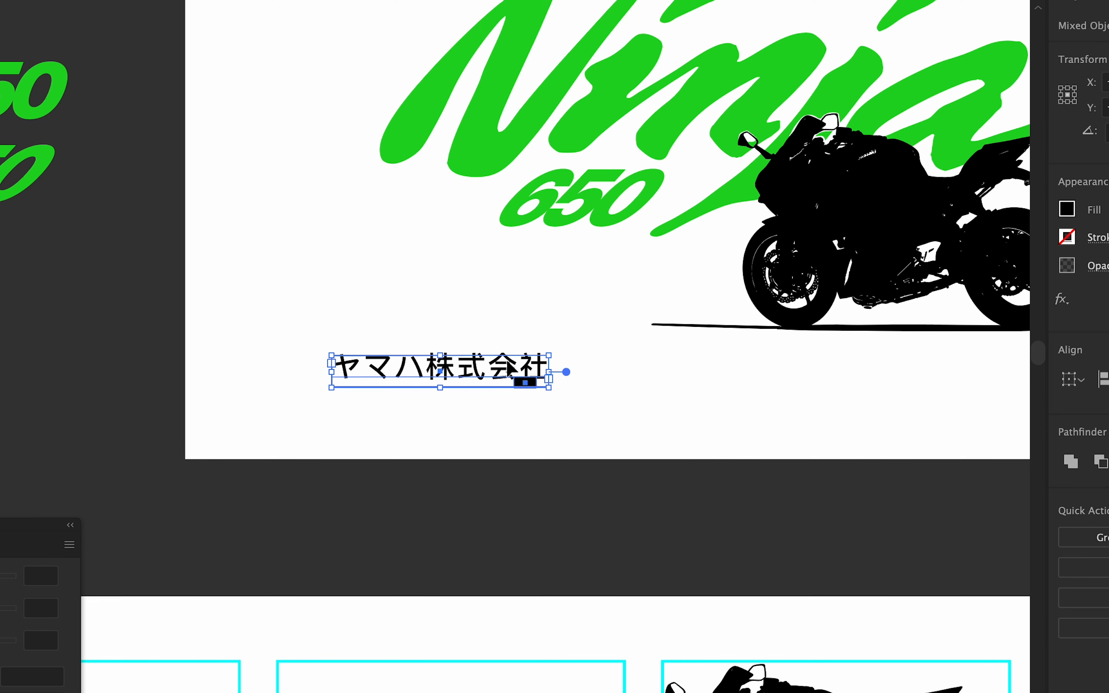
Move the scaled Japanese text below the 650, left of the ground line, and delete the small black rectangle.
{"action": "left_click_drag", "start_coordinate": [509, 363], "coordinate": [565, 308]}
{"action": "left_click", "coordinate": [612, 370]}
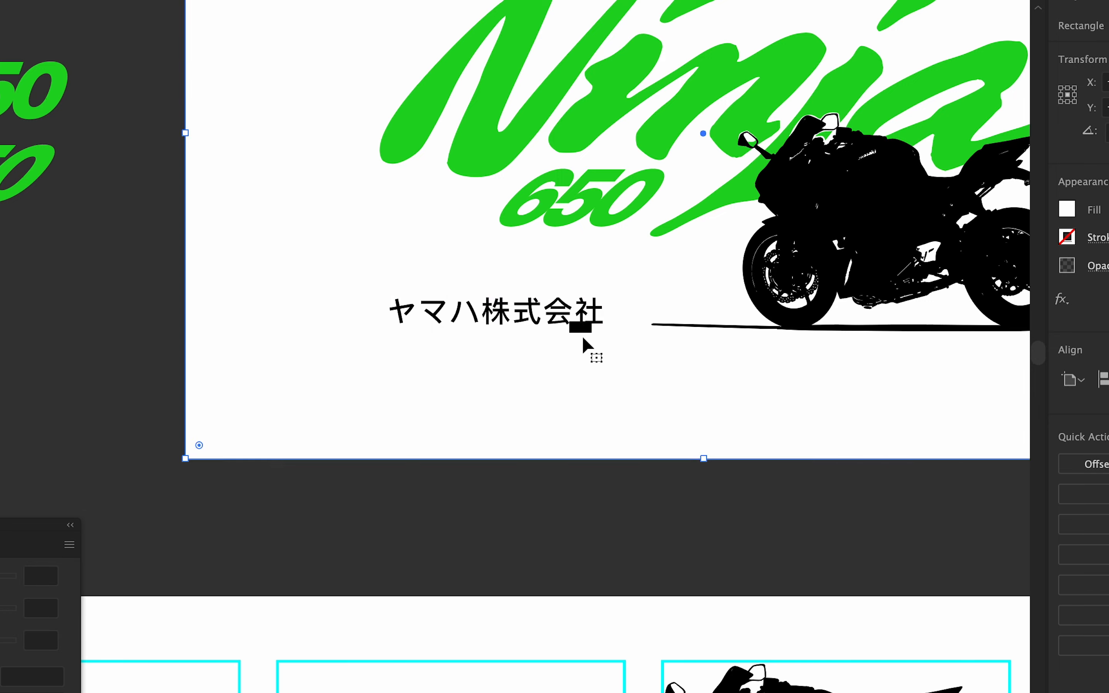
{"action": "left_click", "coordinate": [579, 326]}
{"action": "key", "text": "Delete"}
{"action": "left_click", "coordinate": [583, 323]}
{"action": "left_click", "coordinate": [702, 400]}
Select the Ninja lettering and the 650 together and move them slightly to the left.
{"action": "scroll", "coordinate": [702, 400], "scroll_direction": "down", "scroll_amount": 3}
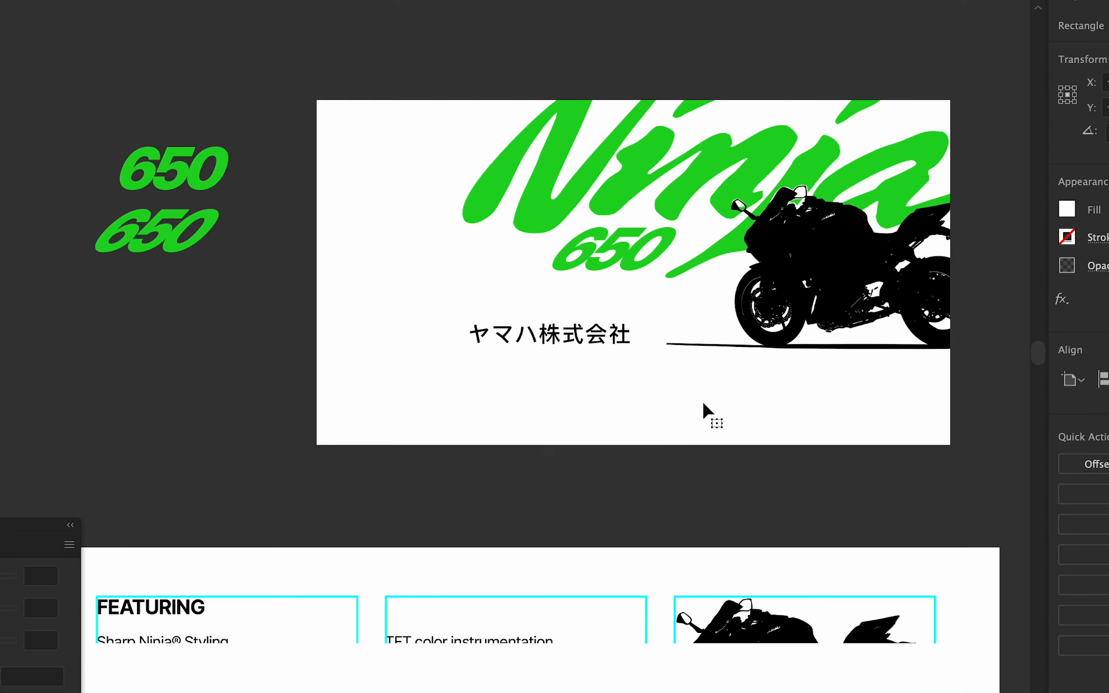
{"action": "scroll", "coordinate": [702, 400], "scroll_direction": "right", "scroll_amount": 8}
{"action": "left_click", "coordinate": [528, 476]}
{"action": "scroll", "coordinate": [528, 477], "scroll_direction": "down", "scroll_amount": 4}
{"action": "scroll", "coordinate": [528, 477], "scroll_direction": "down", "scroll_amount": 3}
{"action": "scroll", "coordinate": [438, 337], "scroll_direction": "up", "scroll_amount": 5}
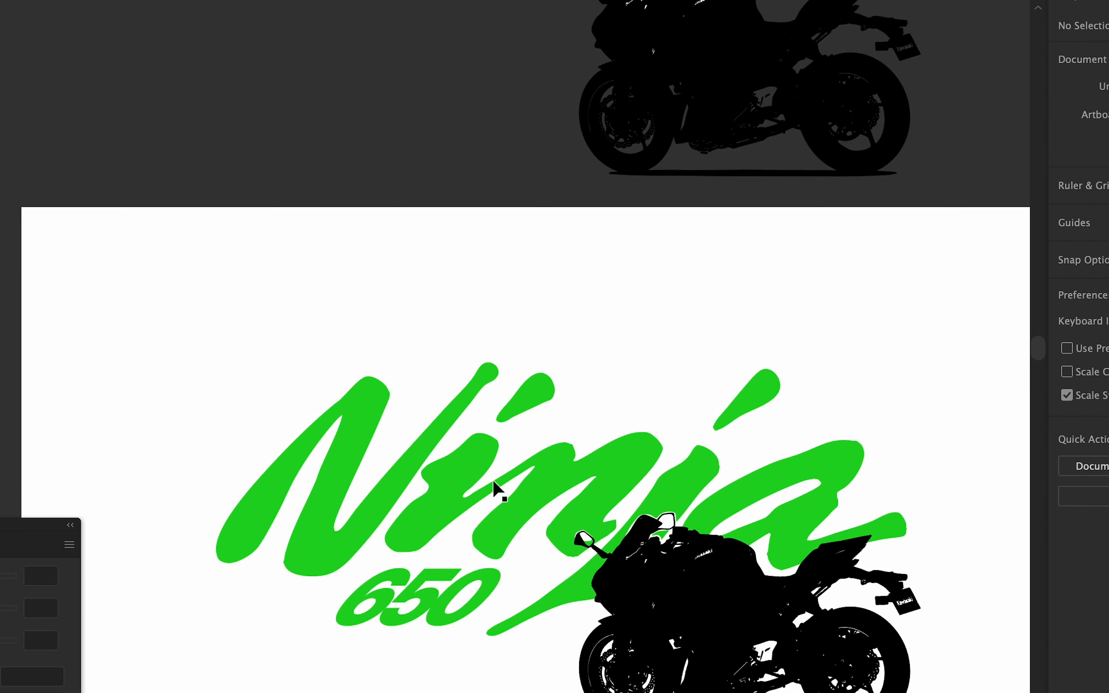
{"action": "left_click_drag", "start_coordinate": [492, 482], "coordinate": [392, 264]}
{"action": "left_click", "coordinate": [302, 363]}
{"action": "left_click", "coordinate": [413, 251], "text": "shift"}
{"action": "left_click", "coordinate": [1004, 498]}
Move the motorcycle silhouette slightly left, bringing its ground line closer to the Japanese text.
{"action": "scroll", "coordinate": [930, 510], "scroll_direction": "down", "scroll_amount": 4}
{"action": "scroll", "coordinate": [784, 538], "scroll_direction": "up", "scroll_amount": 4}
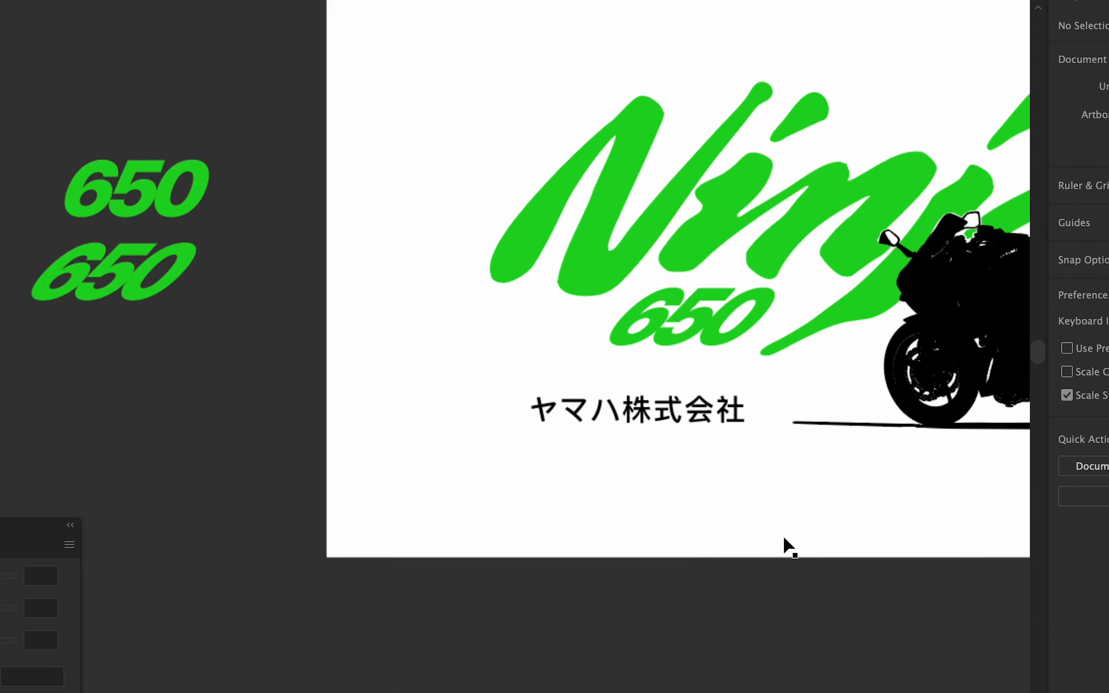
{"action": "scroll", "coordinate": [814, 418], "scroll_direction": "right", "scroll_amount": 4}
{"action": "left_click_drag", "start_coordinate": [780, 372], "coordinate": [754, 374]}
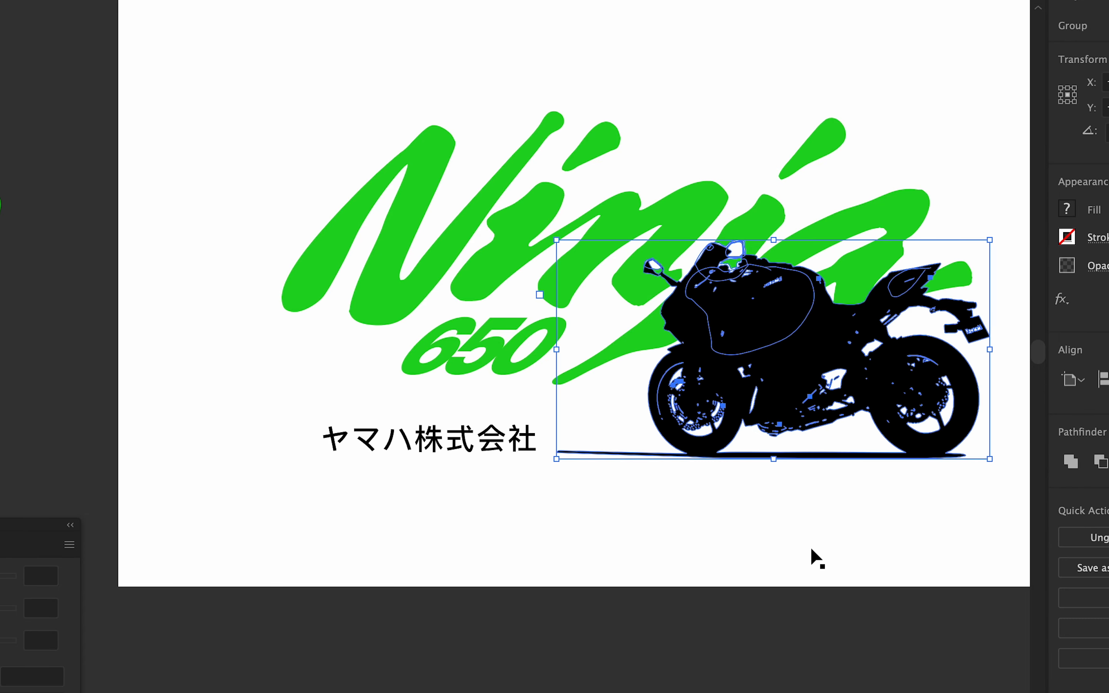
{"action": "left_click", "coordinate": [812, 549]}
Widen the Japanese text frame from the Ninja lettering's left edge to the ground line and set its font size to 9.
{"action": "left_click_drag", "start_coordinate": [810, 547], "coordinate": [651, 561]}
{"action": "left_click", "coordinate": [477, 512]}
{"action": "scroll", "coordinate": [477, 513], "scroll_direction": "up", "scroll_amount": 4}
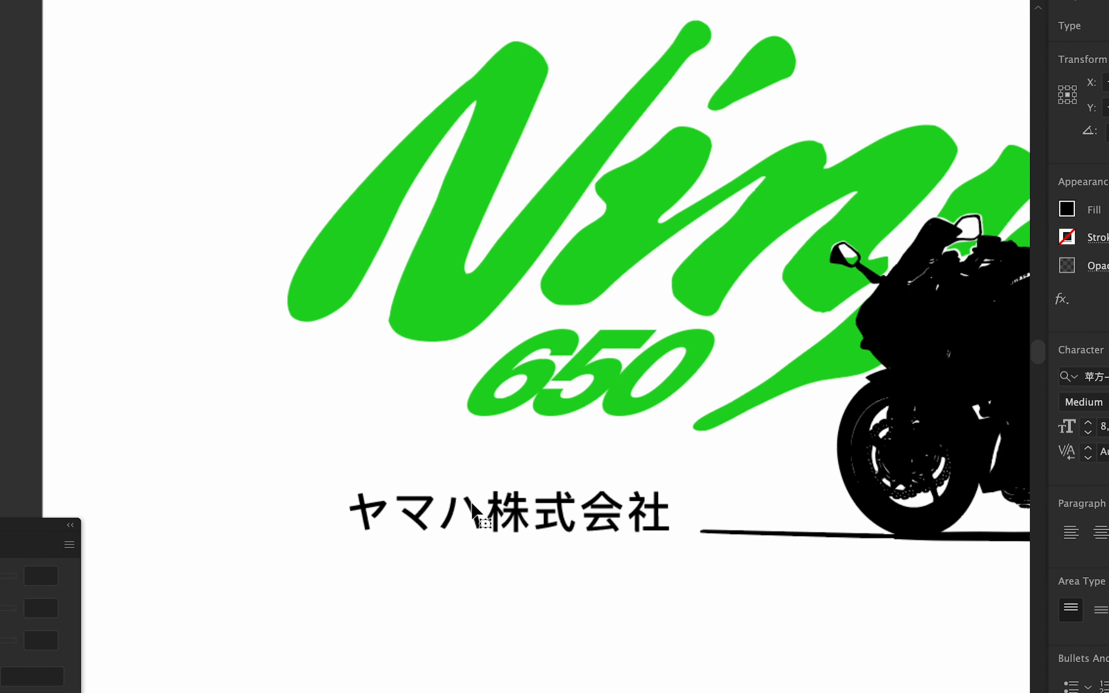
{"action": "left_click_drag", "start_coordinate": [347, 520], "coordinate": [300, 517]}
{"action": "left_click", "coordinate": [1088, 422]}
{"action": "left_click", "coordinate": [1088, 422]}
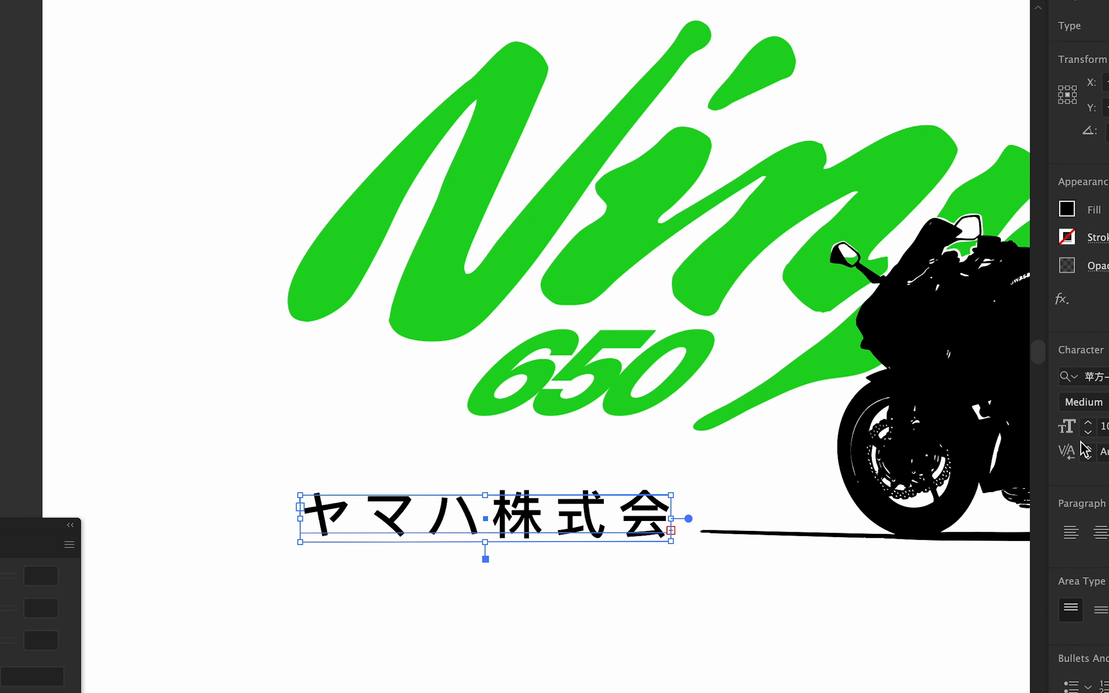
{"action": "left_click_drag", "start_coordinate": [678, 519], "coordinate": [695, 519]}
{"action": "left_click", "coordinate": [1087, 432]}
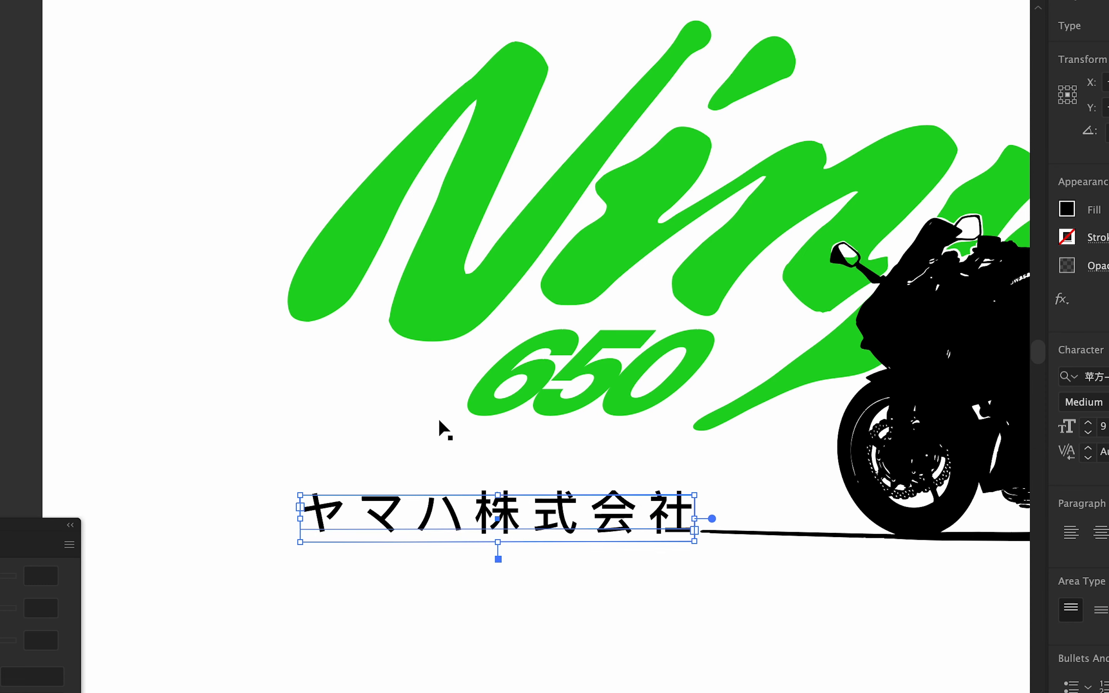
{"action": "left_click", "coordinate": [520, 487]}
{"action": "scroll", "coordinate": [520, 487], "scroll_direction": "down", "scroll_amount": 1}
{"action": "scroll", "coordinate": [510, 451], "scroll_direction": "right", "scroll_amount": 7}
{"action": "scroll", "coordinate": [510, 450], "scroll_direction": "down", "scroll_amount": 1}
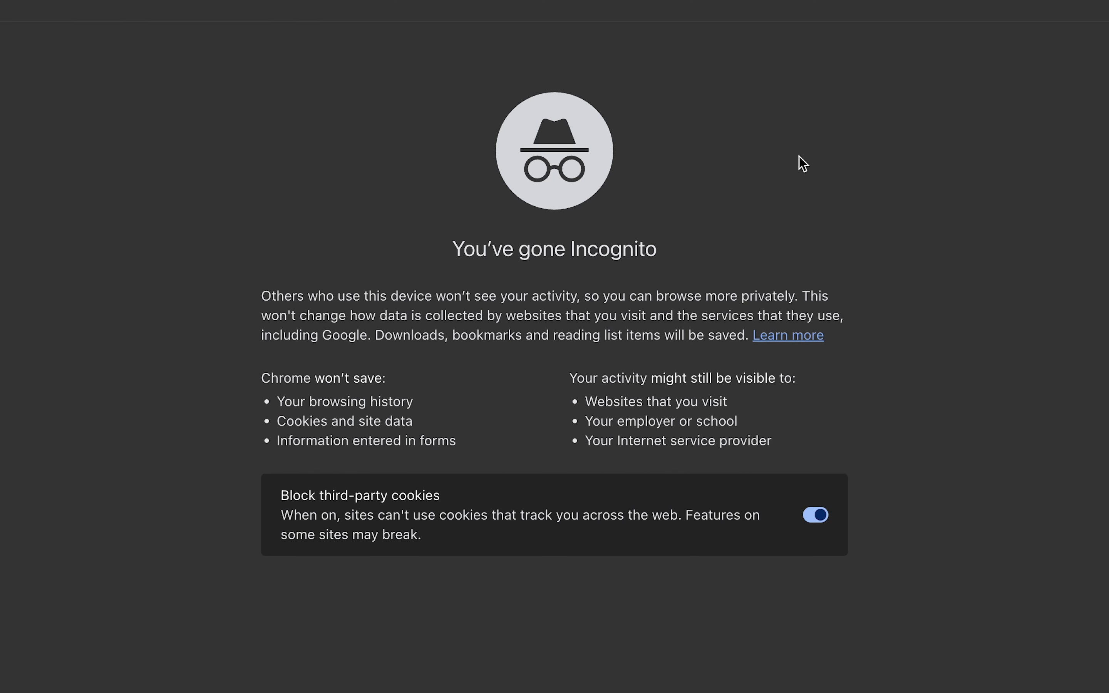
Switch to Chrome, search for "google translate" and open the translator's source-language choice.
{"action": "type", "text": "google s"}
{"action": "key", "text": "Return"}
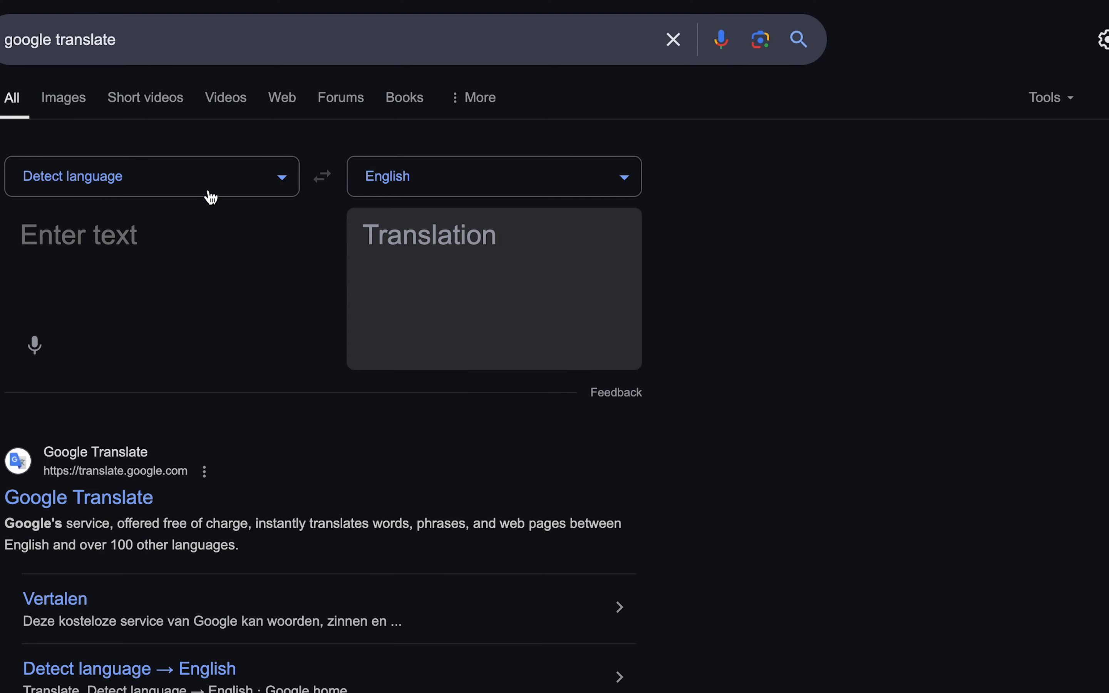
{"action": "left_click", "coordinate": [178, 176]}
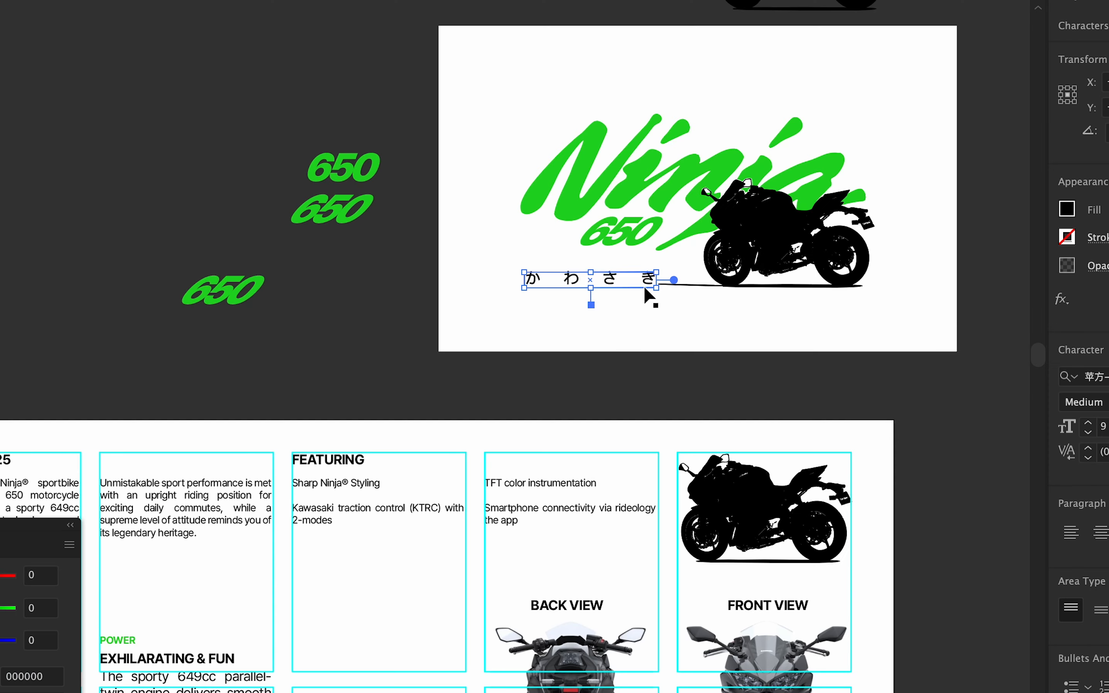
Switch back to Illustrator and slightly narrow the かわさき text below the 650, leaving a gap before the ground line.
{"action": "left_click", "coordinate": [619, 313]}
{"action": "scroll", "coordinate": [647, 278], "scroll_direction": "up", "scroll_amount": 3}
{"action": "left_click", "coordinate": [655, 273]}
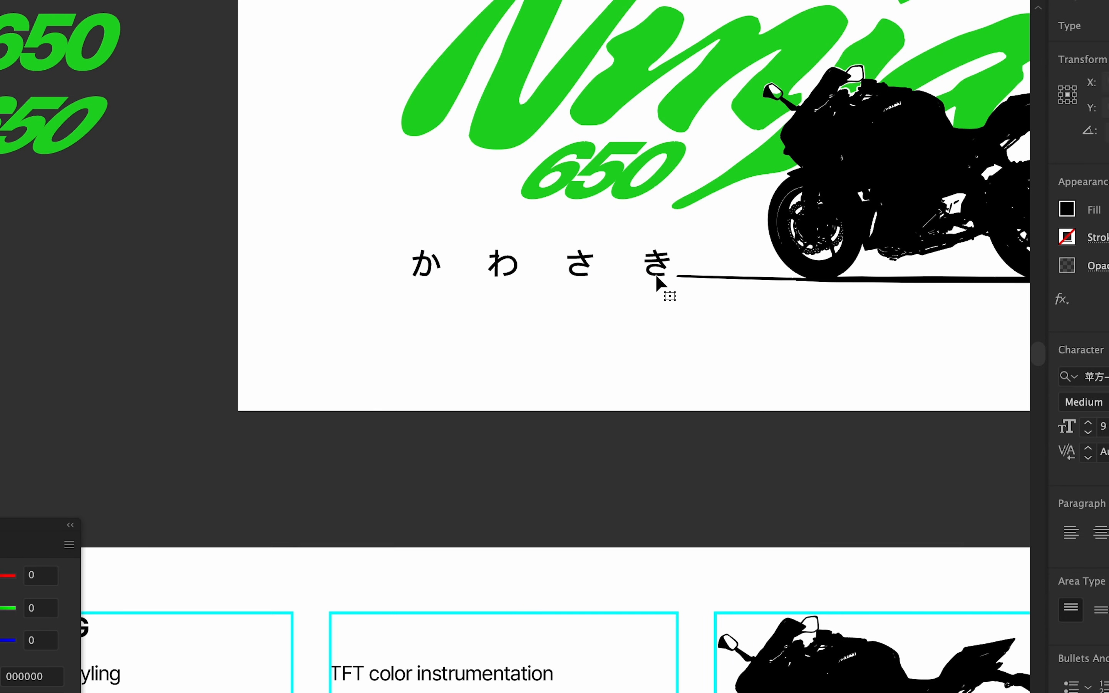
{"action": "left_click", "coordinate": [576, 298]}
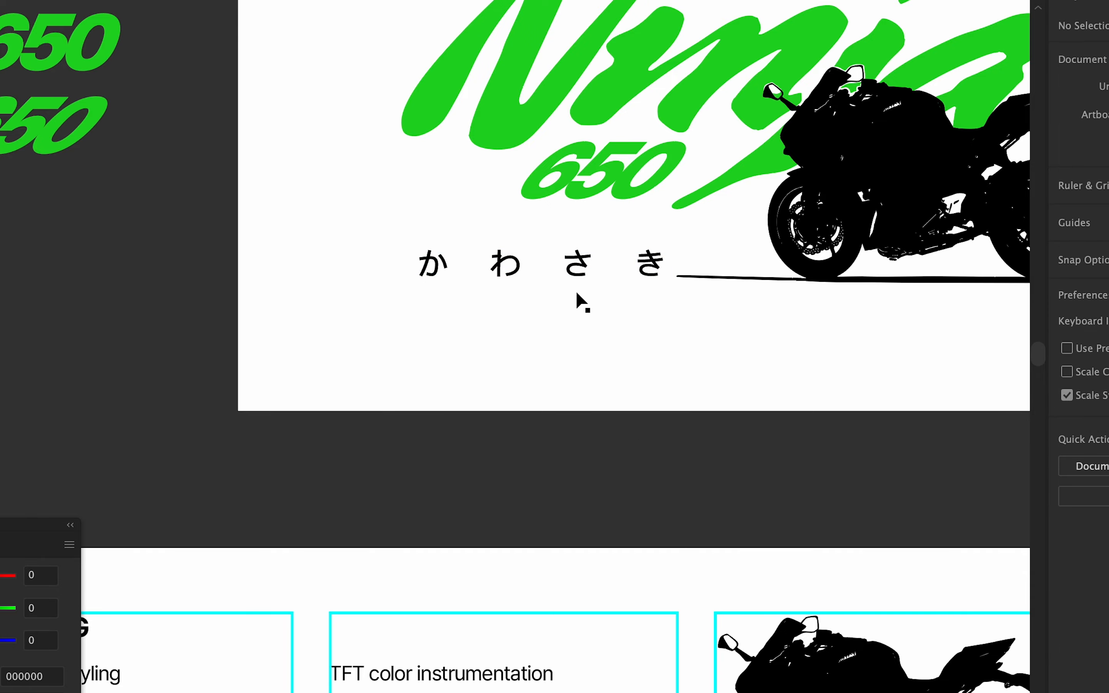
Hide the locked column-grid layer so the posters show without the cyan grid.
{"action": "scroll", "coordinate": [576, 289], "scroll_direction": "down", "scroll_amount": 5}
{"action": "scroll", "coordinate": [575, 289], "scroll_direction": "up", "scroll_amount": 4}
{"action": "scroll", "coordinate": [576, 290], "scroll_direction": "down", "scroll_amount": 3}
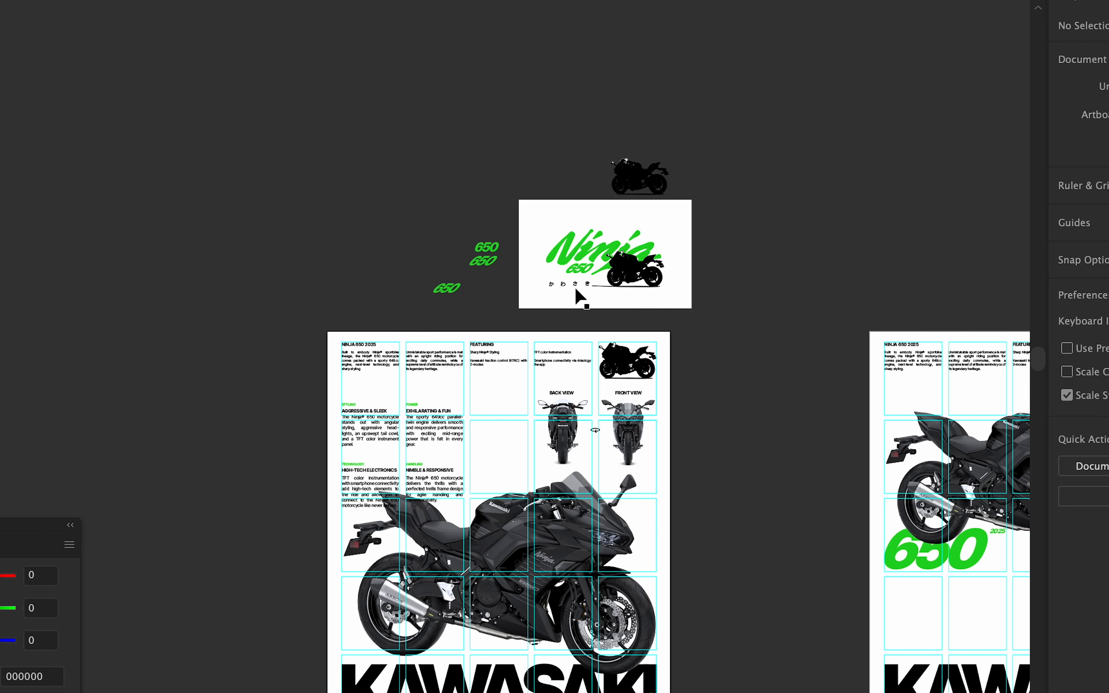
{"action": "scroll", "coordinate": [577, 293], "scroll_direction": "down", "scroll_amount": 5}
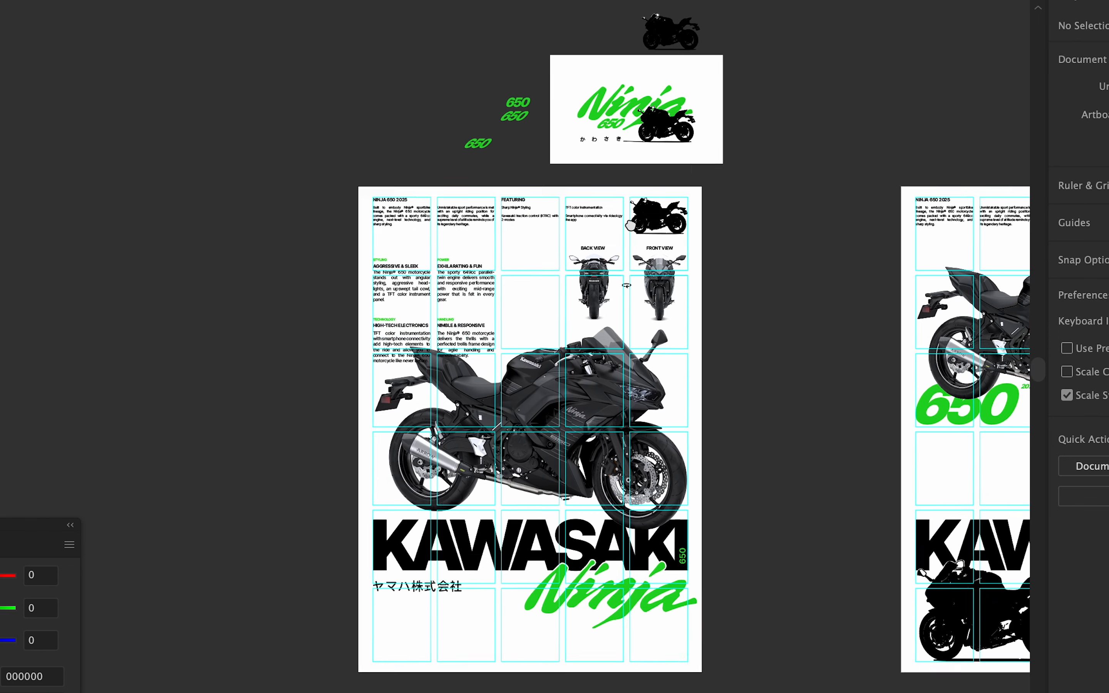
{"action": "left_click", "coordinate": [1107, 1]}
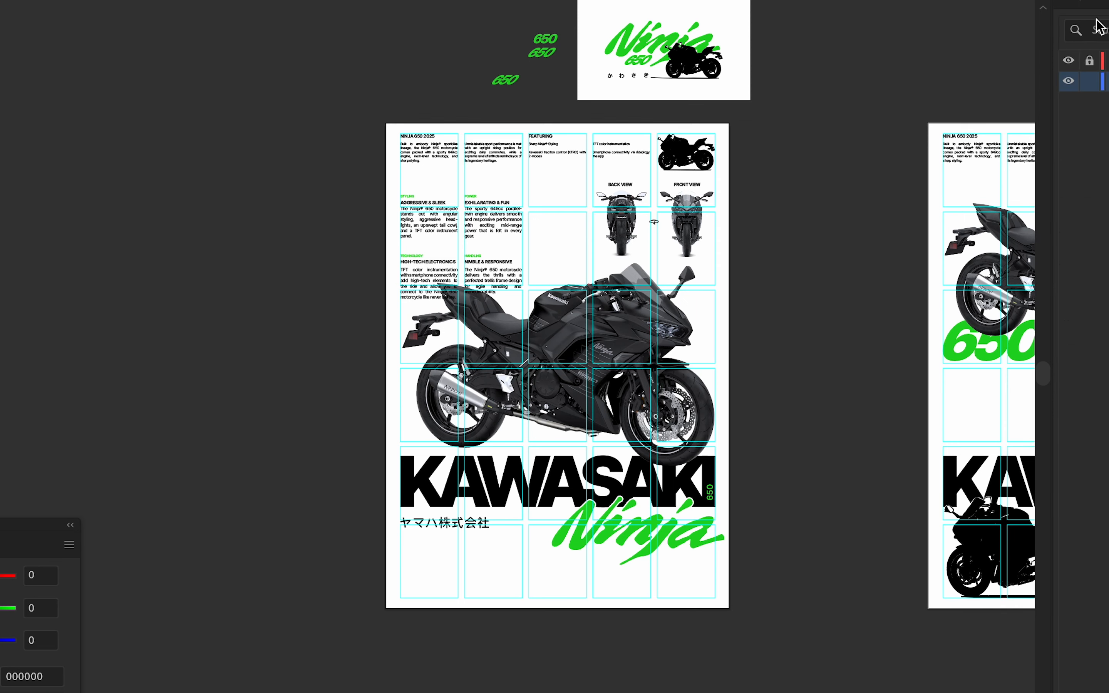
{"action": "left_click", "coordinate": [1068, 62]}
{"action": "scroll", "coordinate": [649, 417], "scroll_direction": "up", "scroll_amount": 1}
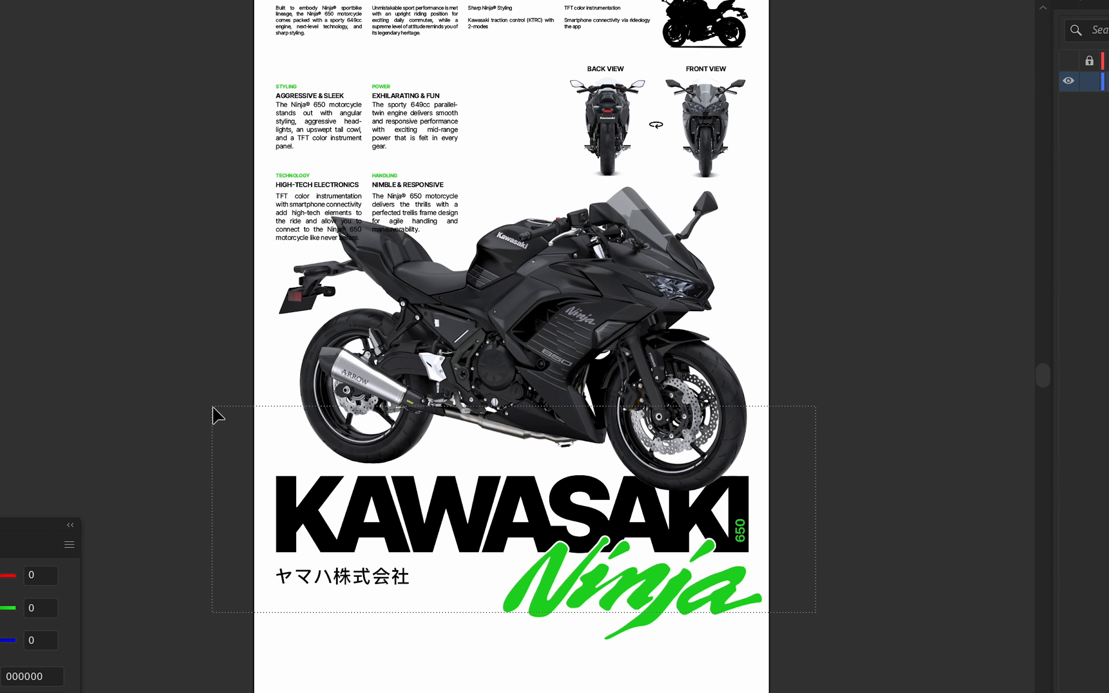
Check the placement of the KAWASAKI and Ninja lettering against the column grid.
{"action": "left_click_drag", "start_coordinate": [213, 407], "coordinate": [213, 407]}
{"action": "left_click_drag", "start_coordinate": [737, 321], "coordinate": [673, 404]}
{"action": "left_click", "coordinate": [921, 477]}
{"action": "scroll", "coordinate": [922, 477], "scroll_direction": "down", "scroll_amount": 3}
{"action": "left_click", "coordinate": [1069, 60]}
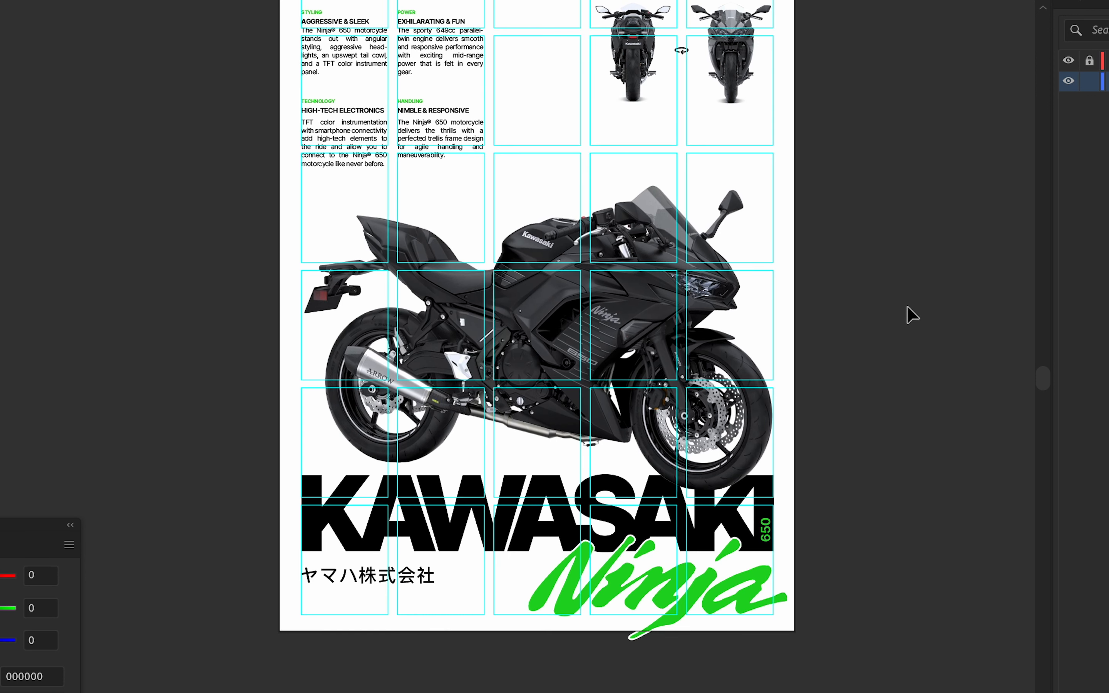
{"action": "key", "text": "ctrl+minus"}
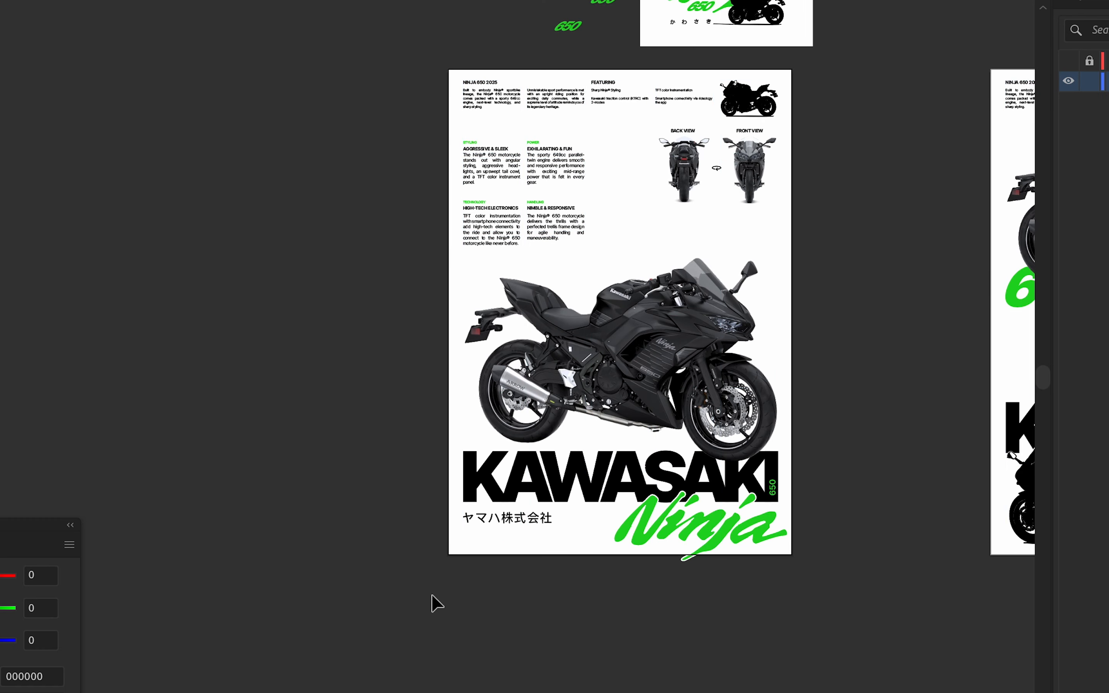
Replace the Japanese text below KAWASAKI on the poster with かわさき.
{"action": "key", "text": "ctrl+plus"}
{"action": "key", "text": "ctrl+plus"}
{"action": "left_click_drag", "start_coordinate": [775, 347], "coordinate": [678, 450]}
{"action": "double_click", "coordinate": [523, 567]}
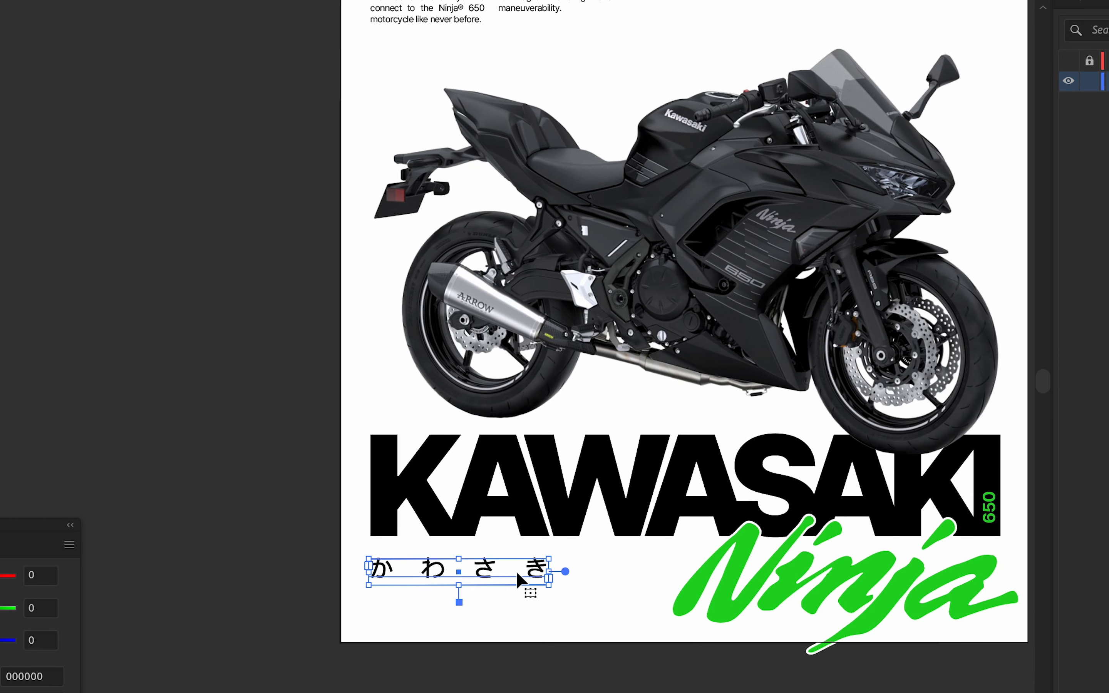
Duplicate the かわさき text just below itself and replace the copy with 川崎 taken from the Chrome search results.
{"action": "left_click_drag", "start_coordinate": [521, 572], "coordinate": [527, 605]}
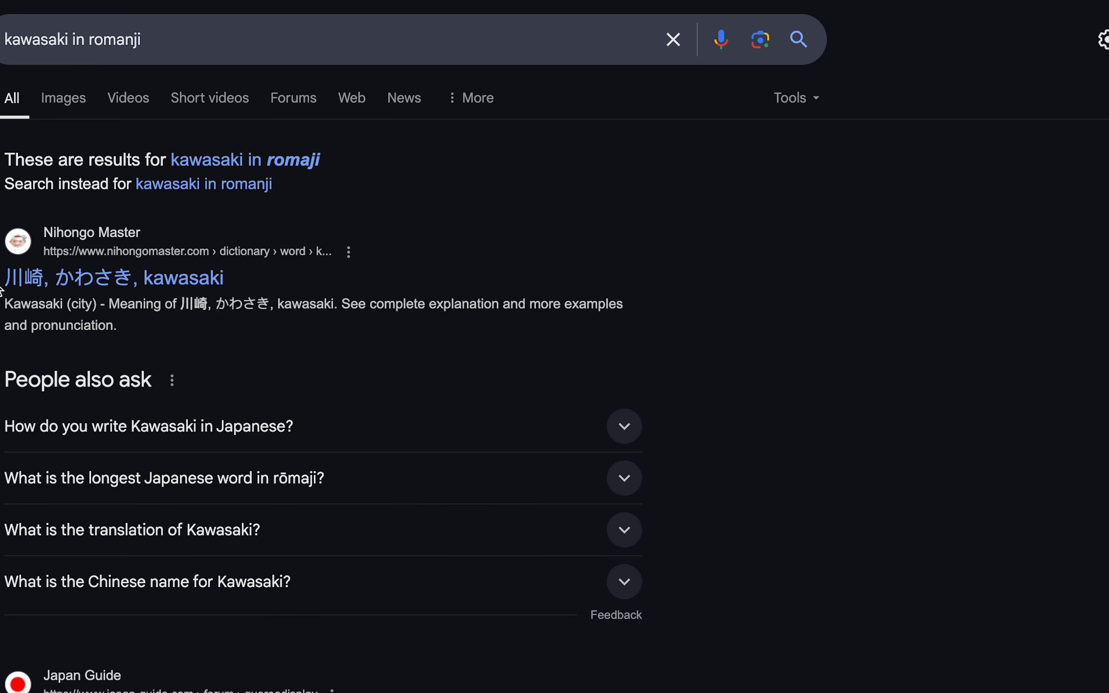
{"action": "left_click_drag", "start_coordinate": [4, 278], "coordinate": [54, 284]}
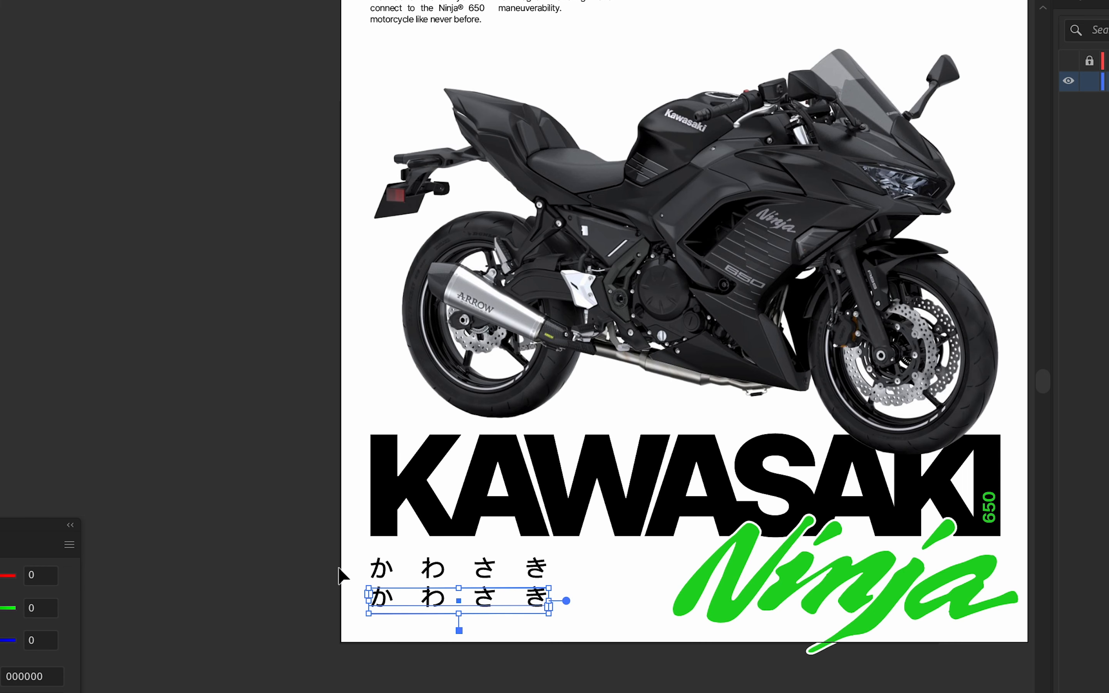
{"action": "double_click", "coordinate": [443, 598]}
{"action": "key", "text": "ctrl+a"}
{"action": "type", "text": "川崎"}
{"action": "key", "text": "Escape"}
Place 川崎 as a narrow, vertically stacked text frame in the third column and show the column grid.
{"action": "scroll", "coordinate": [526, 599], "scroll_direction": "down", "scroll_amount": 2}
{"action": "left_click_drag", "start_coordinate": [526, 599], "coordinate": [651, 171]}
{"action": "left_click", "coordinate": [1069, 60]}
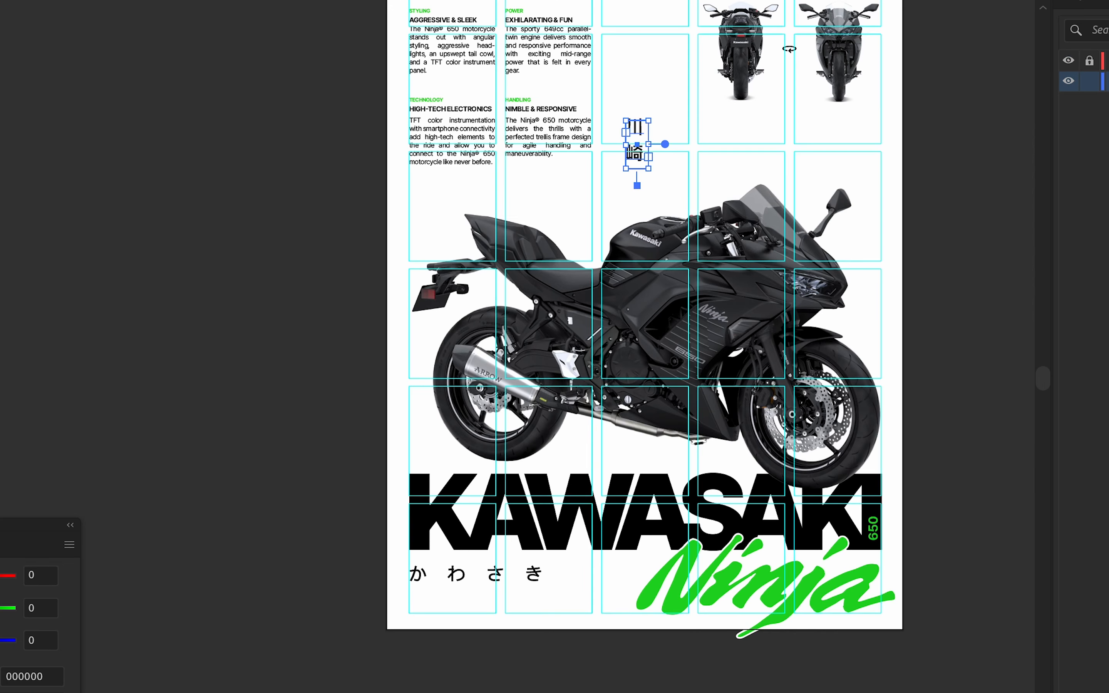
{"action": "left_click", "coordinate": [1086, 1]}
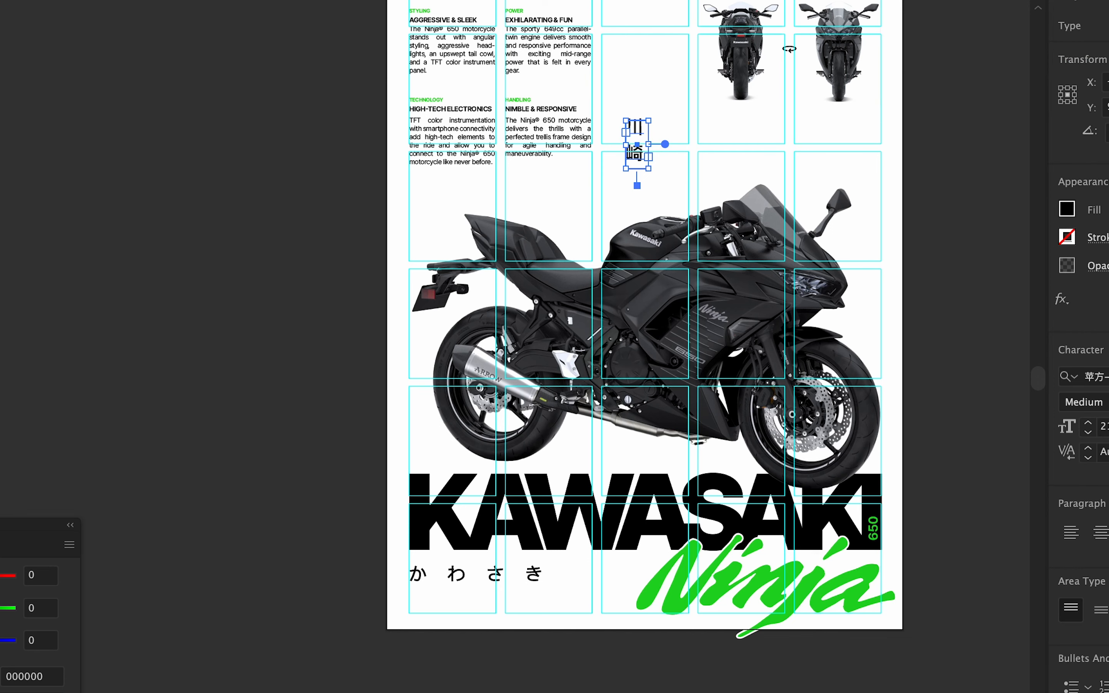
Centre-align and enlarge the stacked 川崎 characters in the third column and colour them with the Ninja lettering's green.
{"action": "left_click", "coordinate": [973, 421]}
{"action": "scroll", "coordinate": [861, 415], "scroll_direction": "up", "scroll_amount": 5}
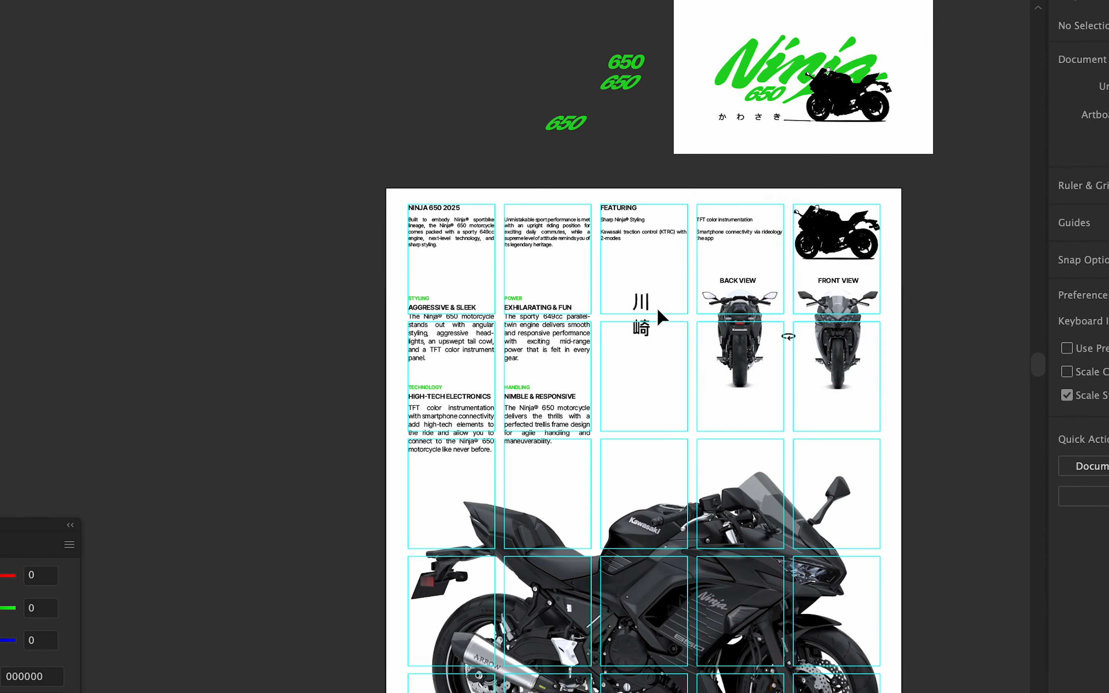
{"action": "left_click", "coordinate": [642, 328]}
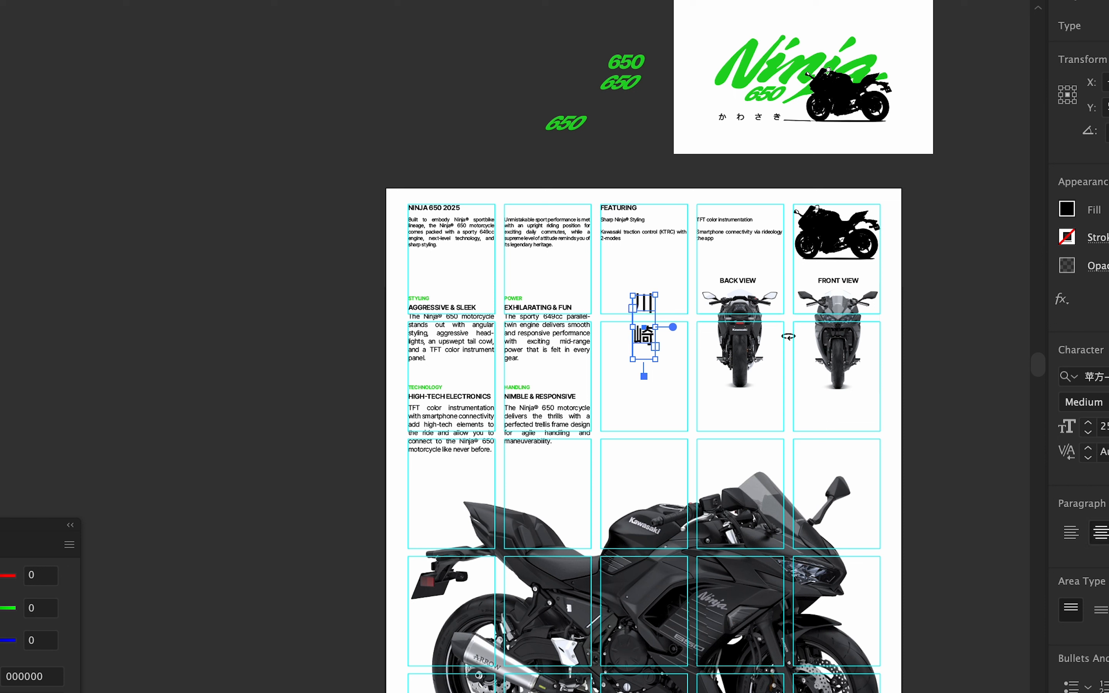
{"action": "left_click", "coordinate": [681, 358]}
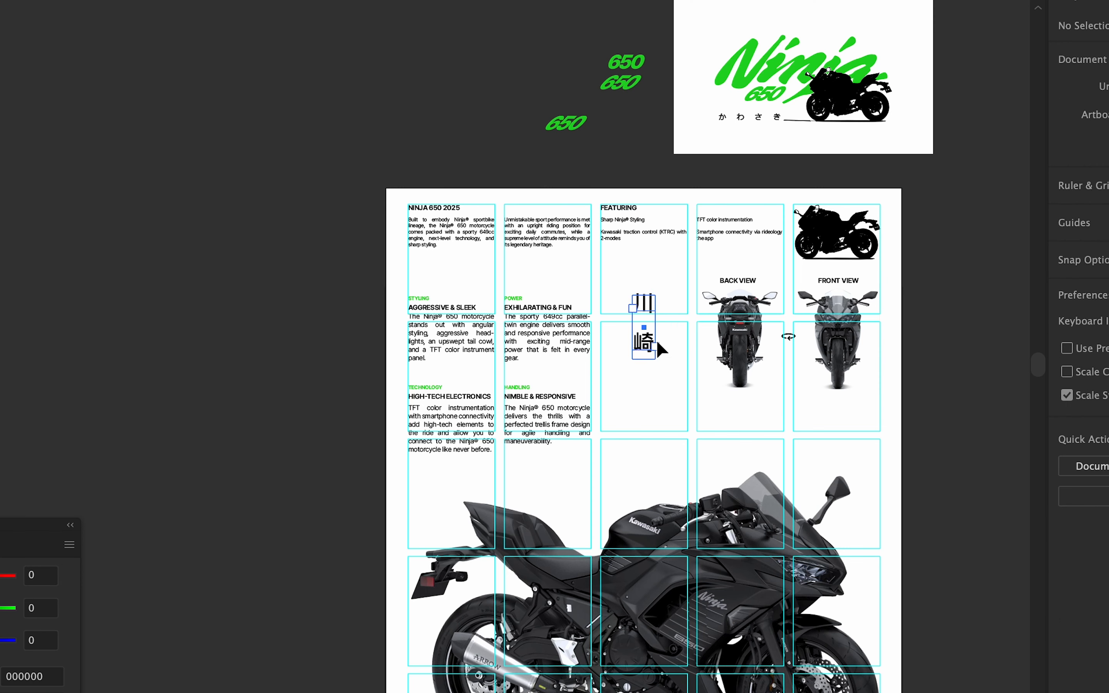
{"action": "left_click", "coordinate": [658, 345]}
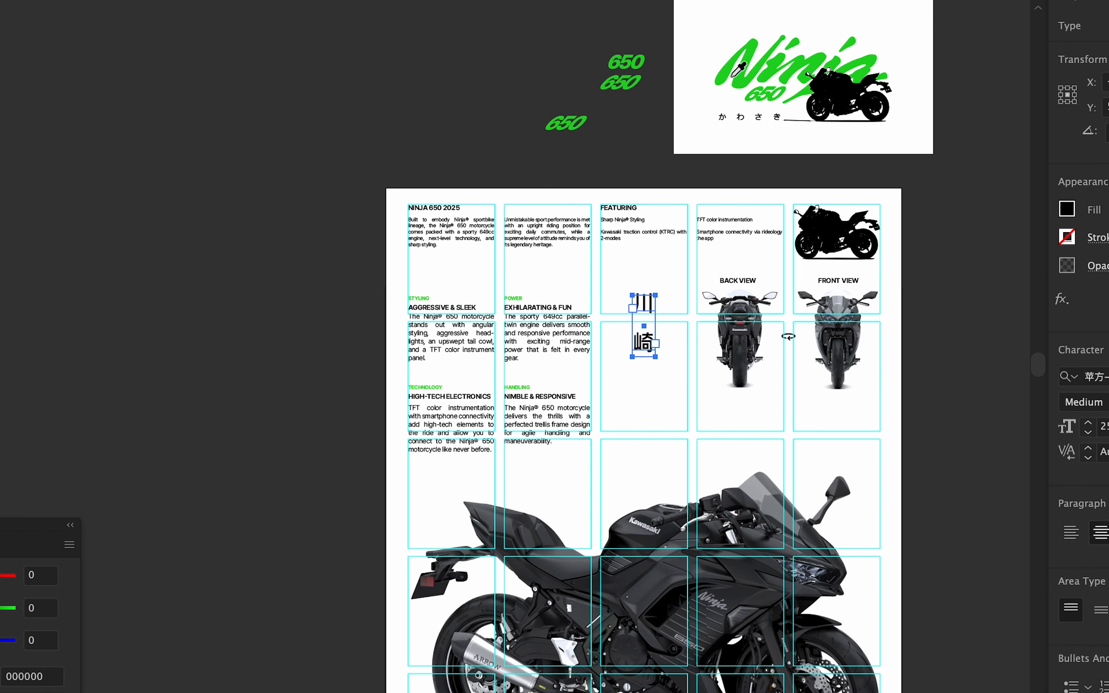
{"action": "left_click", "coordinate": [743, 71]}
{"action": "scroll", "coordinate": [263, 373], "scroll_direction": "down", "scroll_amount": 1}
{"action": "left_click", "coordinate": [331, 377]}
{"action": "left_click_drag", "start_coordinate": [332, 377], "coordinate": [444, 217]}
Reduce the motorcycle silhouette slightly within the top cell of the poster's fifth column.
{"action": "left_click", "coordinate": [1107, 2]}
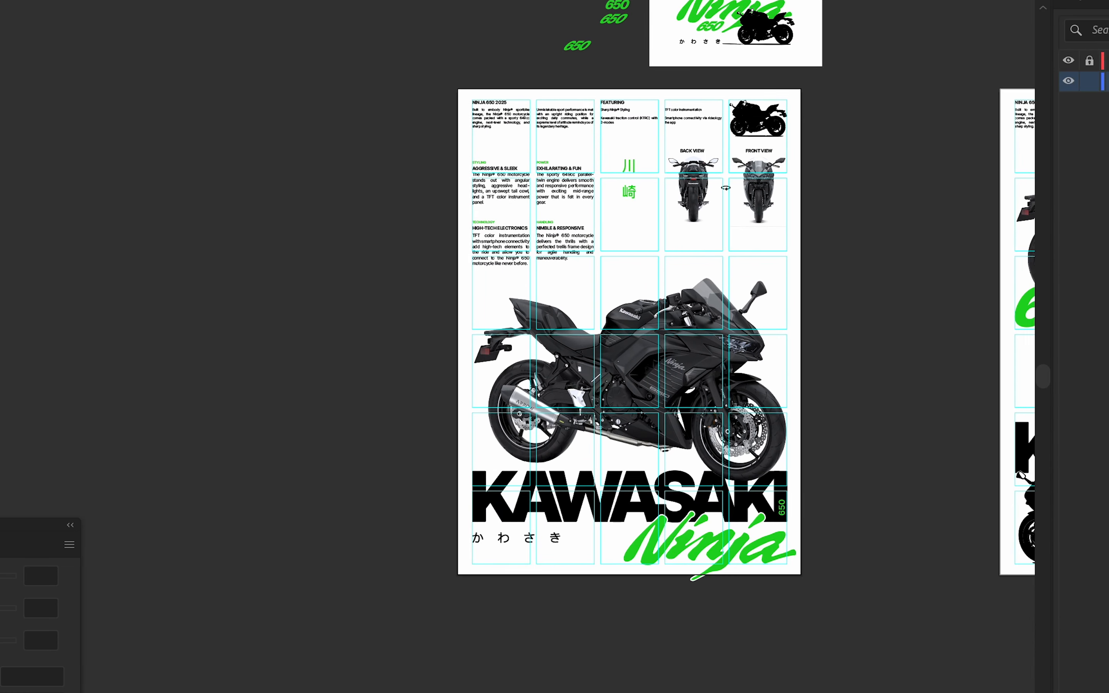
{"action": "left_click", "coordinate": [1068, 62]}
{"action": "left_click_drag", "start_coordinate": [787, 123], "coordinate": [760, 129]}
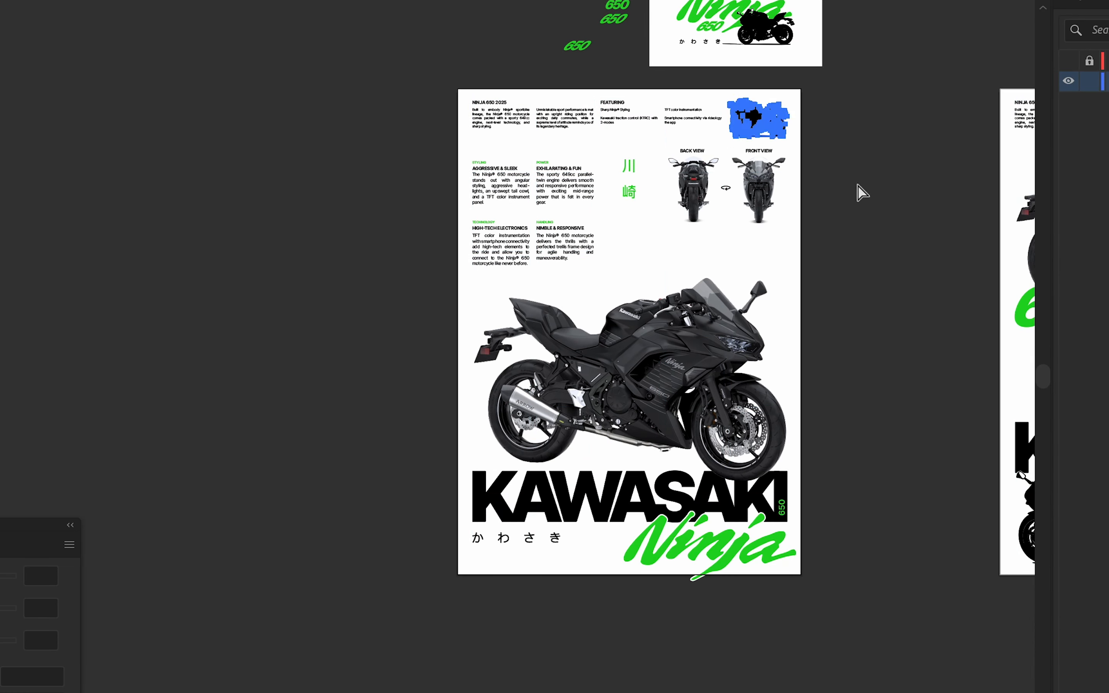
{"action": "left_click", "coordinate": [857, 184]}
{"action": "scroll", "coordinate": [720, 134], "scroll_direction": "up", "scroll_amount": 5}
{"action": "left_click_drag", "start_coordinate": [1027, 69], "coordinate": [747, 212]}
{"action": "left_click", "coordinate": [1068, 65]}
{"action": "left_click", "coordinate": [788, 262]}
{"action": "left_click", "coordinate": [772, 162]}
{"action": "left_click_drag", "start_coordinate": [769, 164], "coordinate": [697, 303]}
{"action": "scroll", "coordinate": [697, 303], "scroll_direction": "down", "scroll_amount": 5}
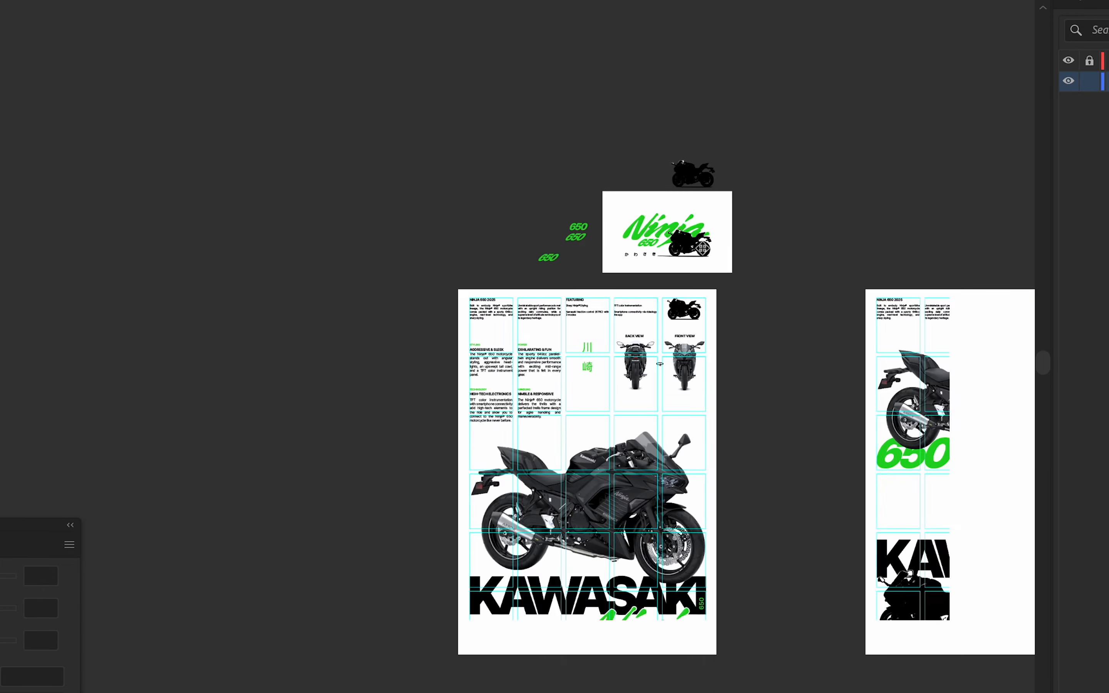
Duplicate the green Ninja and 650 lettering from the lockup and place it scaled down over the silhouette's rear wheel.
{"action": "scroll", "coordinate": [693, 202], "scroll_direction": "up", "scroll_amount": 4}
{"action": "left_click", "coordinate": [569, 299]}
{"action": "left_click", "coordinate": [519, 356], "text": "shift"}
{"action": "scroll", "coordinate": [525, 239], "scroll_direction": "down", "scroll_amount": 1}
{"action": "left_click_drag", "start_coordinate": [519, 356], "coordinate": [605, 474]}
{"action": "left_click_drag", "start_coordinate": [758, 451], "coordinate": [642, 448]}
{"action": "scroll", "coordinate": [664, 455], "scroll_direction": "up", "scroll_amount": 5}
{"action": "left_click", "coordinate": [685, 474]}
{"action": "left_click", "coordinate": [651, 466]}
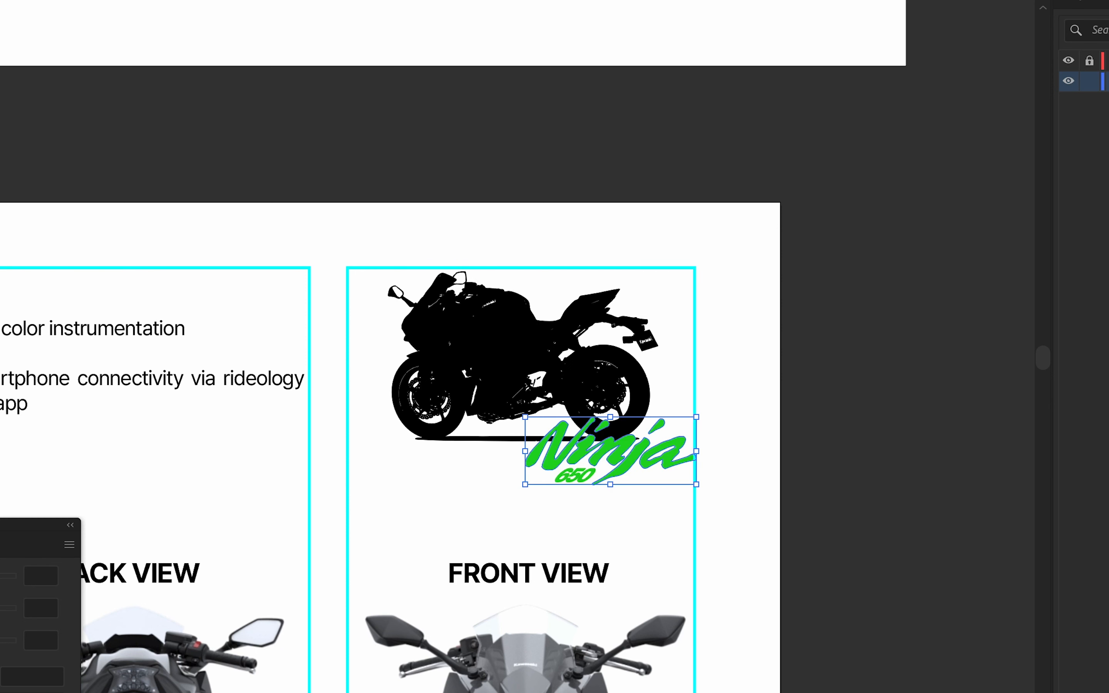
Give the small Ninja lettering over the silhouette a white outline that separates it from the wheel and ground line.
{"action": "left_click", "coordinate": [1108, 348]}
{"action": "left_click", "coordinate": [1093, 6]}
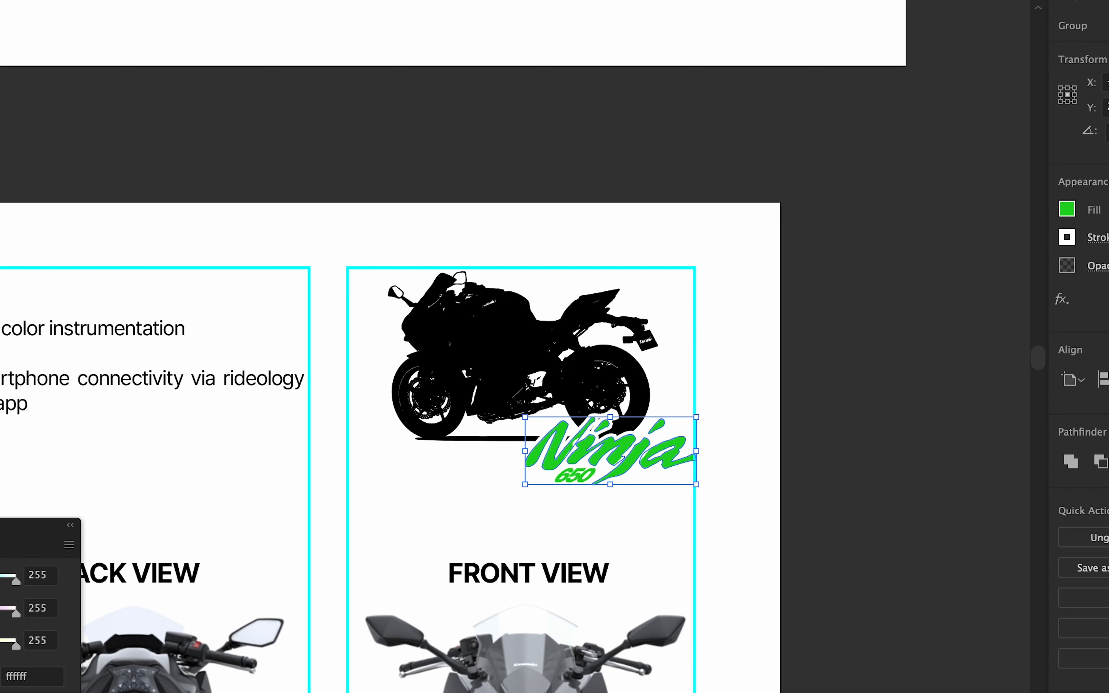
{"action": "left_click", "coordinate": [1097, 237]}
{"action": "left_click", "coordinate": [827, 337]}
{"action": "scroll", "coordinate": [600, 504], "scroll_direction": "up", "scroll_amount": 2}
{"action": "left_click", "coordinate": [554, 458]}
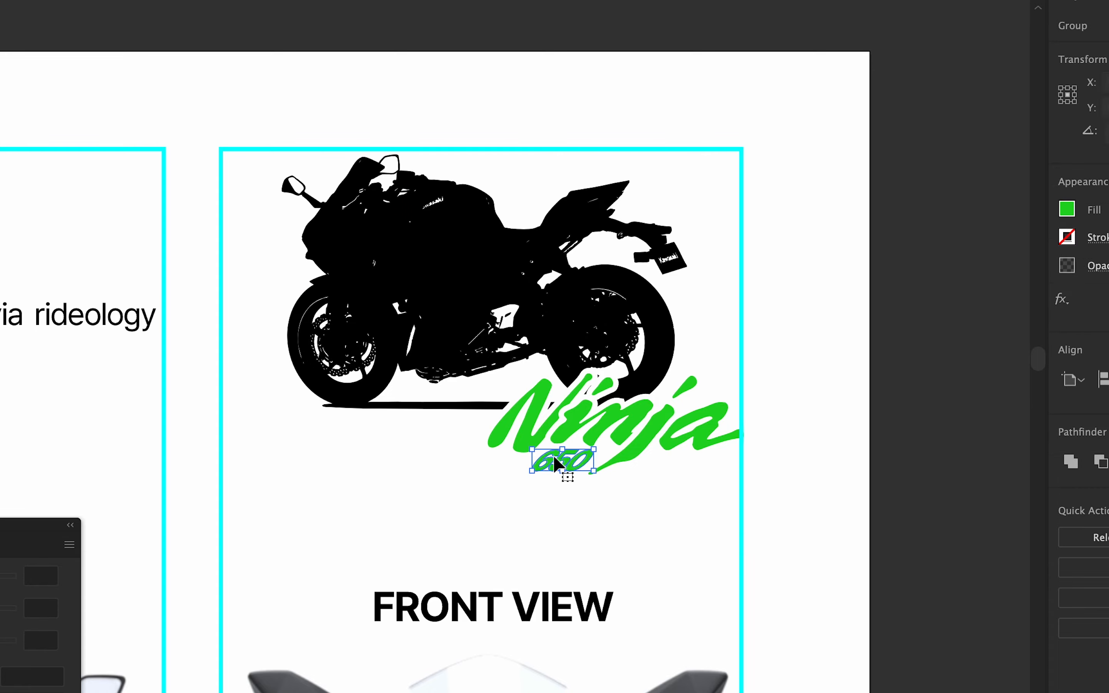
{"action": "left_click", "coordinate": [759, 412]}
Hide the column-grid layer to show the poster without its cyan cells.
{"action": "scroll", "coordinate": [723, 421], "scroll_direction": "down", "scroll_amount": 4}
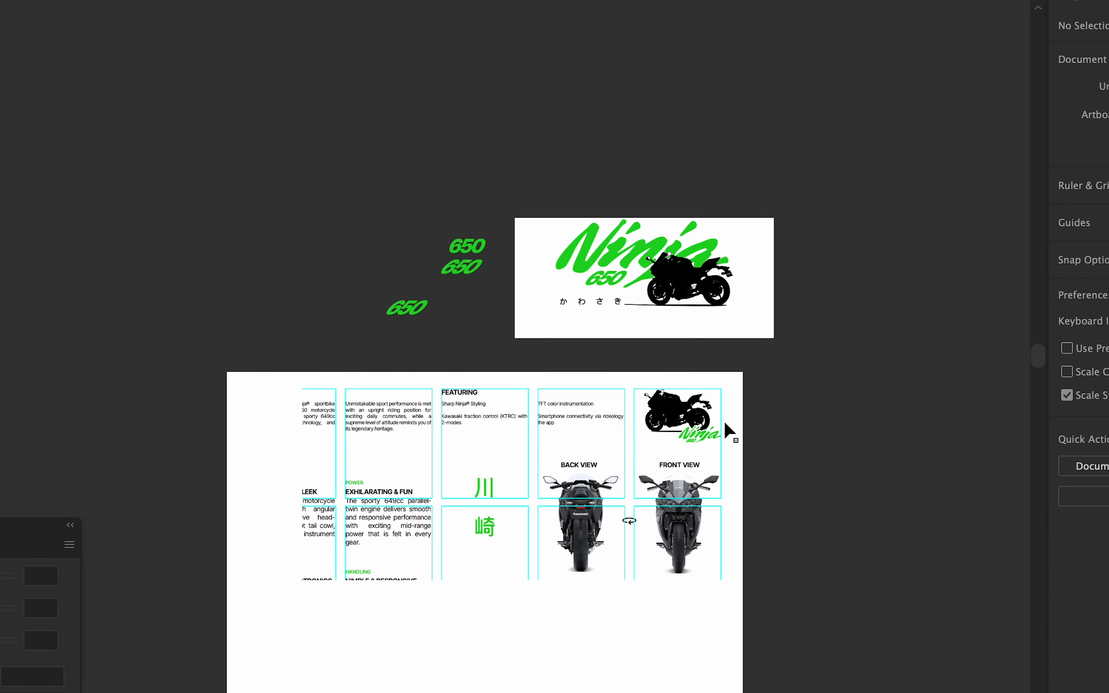
{"action": "scroll", "coordinate": [726, 424], "scroll_direction": "down", "scroll_amount": 3}
{"action": "left_click", "coordinate": [1107, 2]}
{"action": "left_click", "coordinate": [1068, 62]}
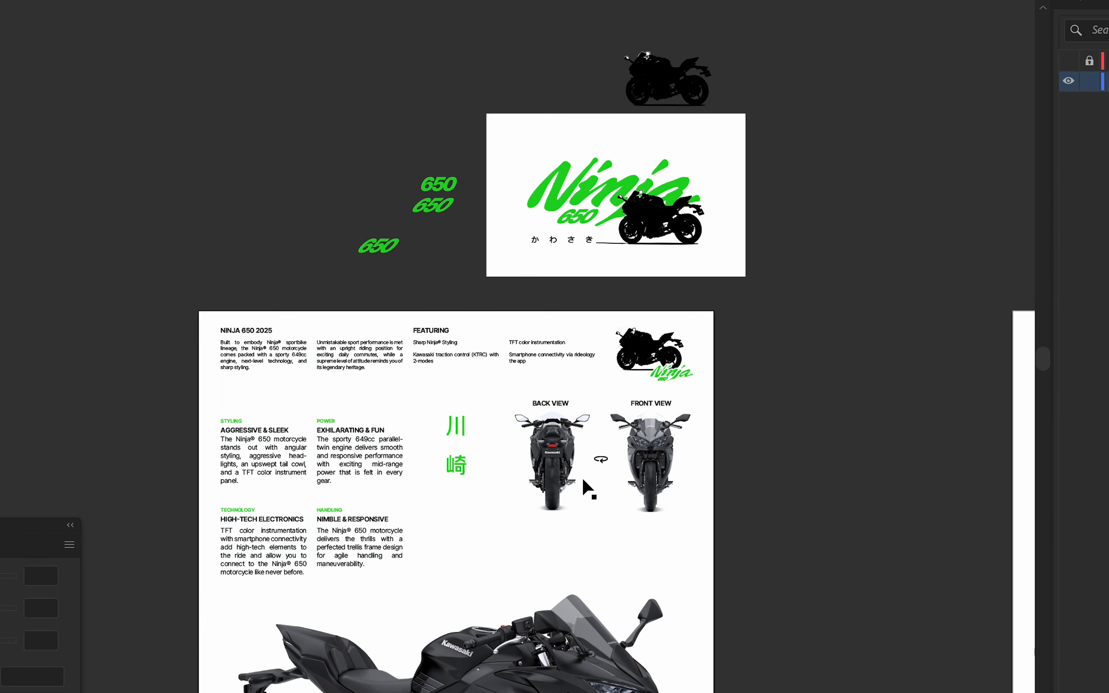
Compare the current poster with the other Ninja 650 variations and the Yamaha R3 reference poster.
{"action": "scroll", "coordinate": [733, 298], "scroll_direction": "down", "scroll_amount": 3}
{"action": "scroll", "coordinate": [763, 271], "scroll_direction": "down", "scroll_amount": 2}
{"action": "scroll", "coordinate": [763, 275], "scroll_direction": "up", "scroll_amount": 5}
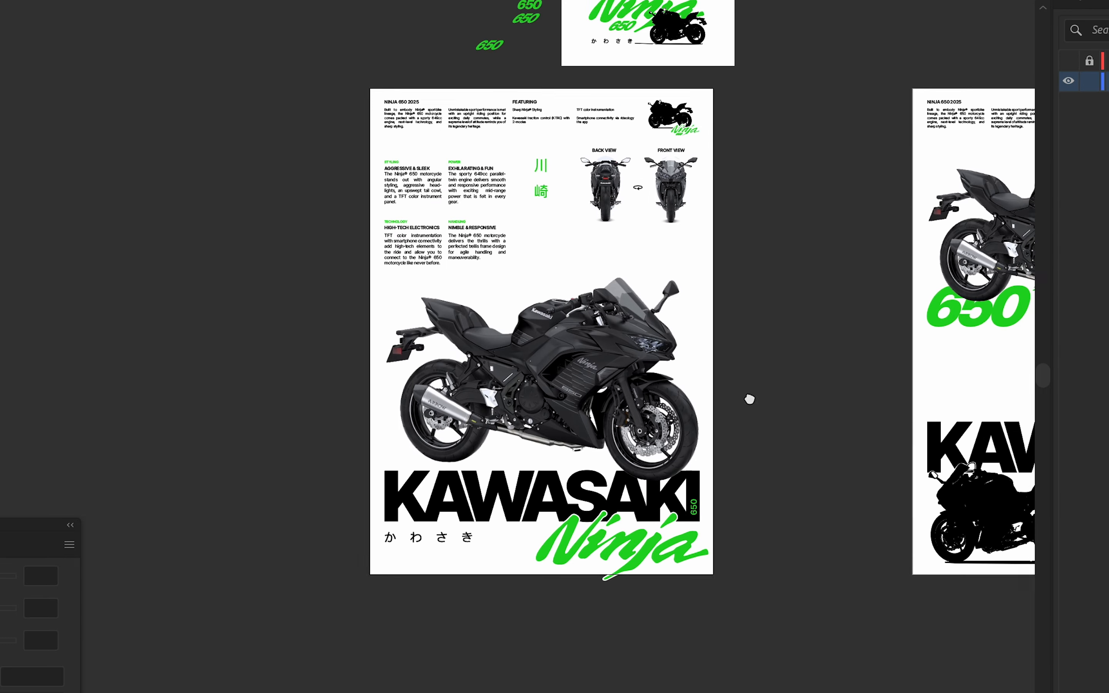
{"action": "scroll", "coordinate": [538, 410], "scroll_direction": "right", "scroll_amount": 10}
{"action": "scroll", "coordinate": [505, 387], "scroll_direction": "down", "scroll_amount": 6}
{"action": "scroll", "coordinate": [757, 301], "scroll_direction": "right", "scroll_amount": 10}
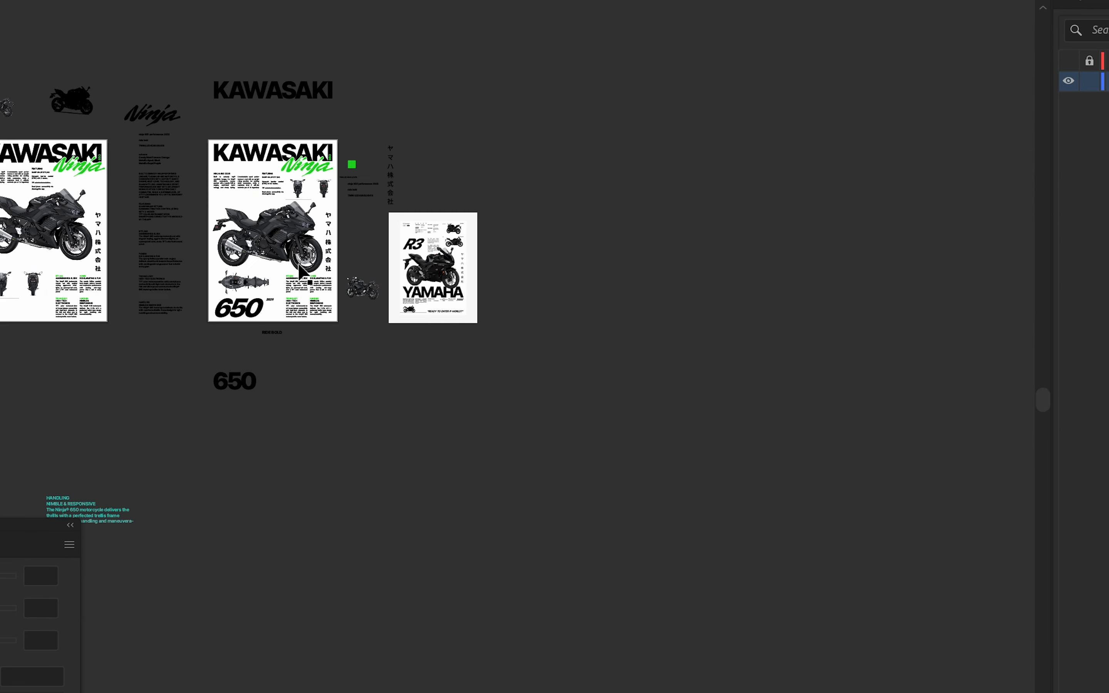
{"action": "scroll", "coordinate": [300, 270], "scroll_direction": "up", "scroll_amount": 8}
{"action": "scroll", "coordinate": [305, 299], "scroll_direction": "down", "scroll_amount": 4}
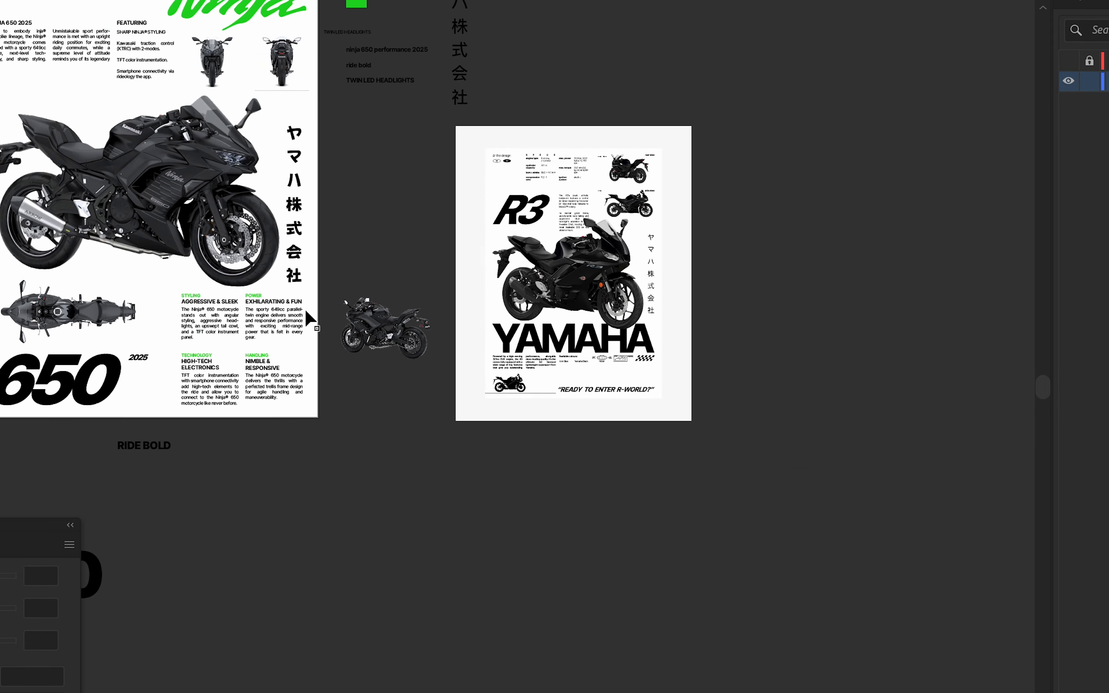
{"action": "scroll", "coordinate": [306, 308], "scroll_direction": "down", "scroll_amount": 3}
{"action": "scroll", "coordinate": [77, 278], "scroll_direction": "left", "scroll_amount": 20}
{"action": "scroll", "coordinate": [282, 221], "scroll_direction": "up", "scroll_amount": 6}
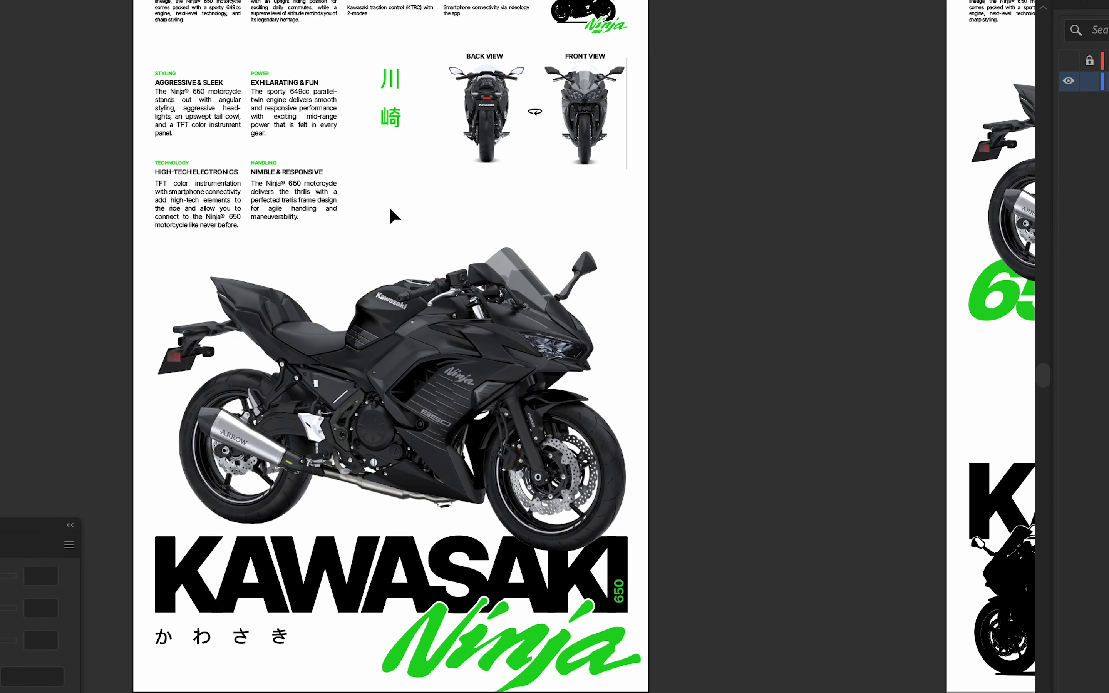
Enlarge the main motorcycle photo slightly and reposition it over the top of the KAWASAKI lettering.
{"action": "left_click", "coordinate": [478, 311]}
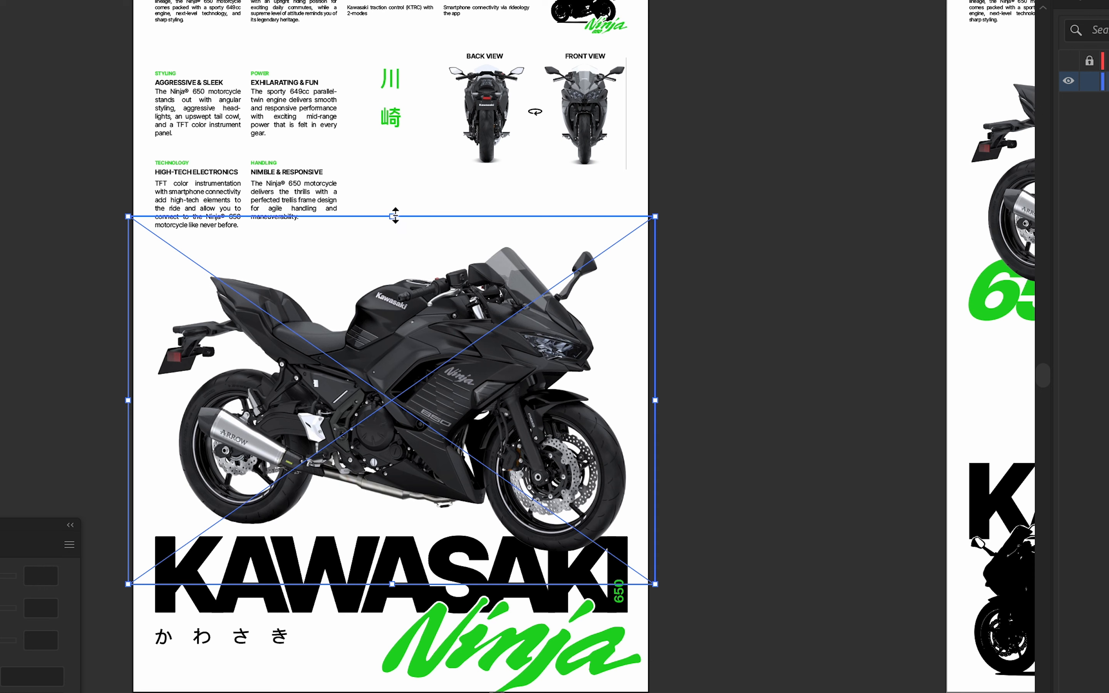
{"action": "left_click_drag", "start_coordinate": [395, 216], "coordinate": [397, 203]}
{"action": "left_click_drag", "start_coordinate": [504, 322], "coordinate": [498, 322]}
{"action": "left_click_drag", "start_coordinate": [497, 323], "coordinate": [497, 328]}
{"action": "left_click", "coordinate": [745, 354]}
{"action": "scroll", "coordinate": [745, 354], "scroll_direction": "down", "scroll_amount": 1}
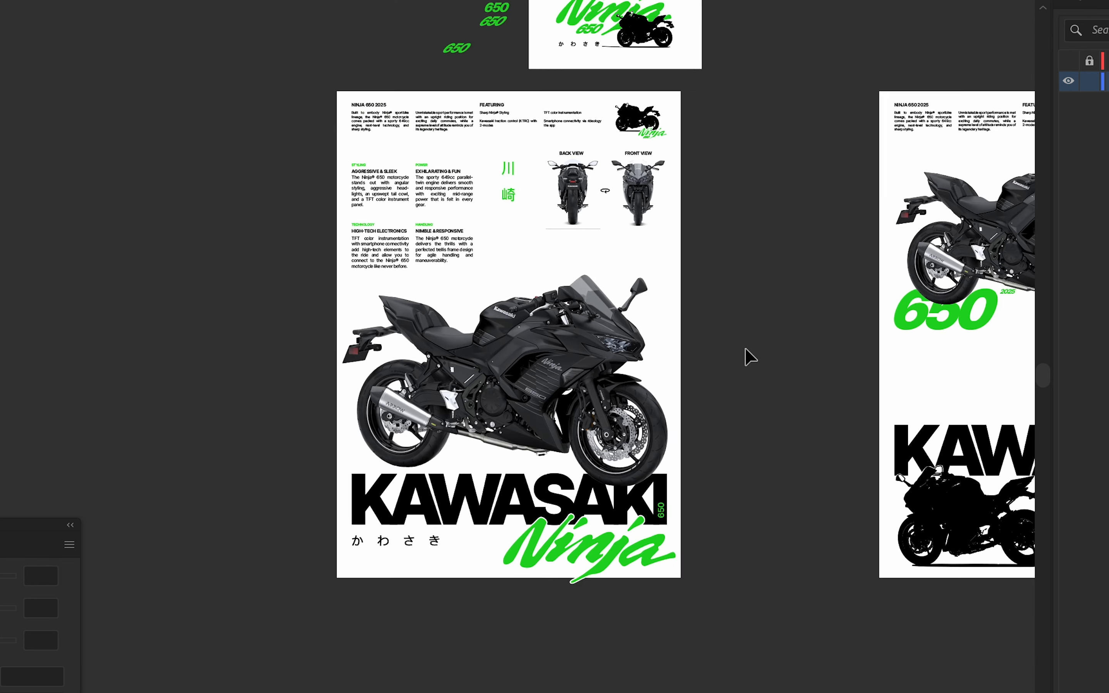
{"action": "left_click_drag", "start_coordinate": [745, 356], "coordinate": [720, 375]}
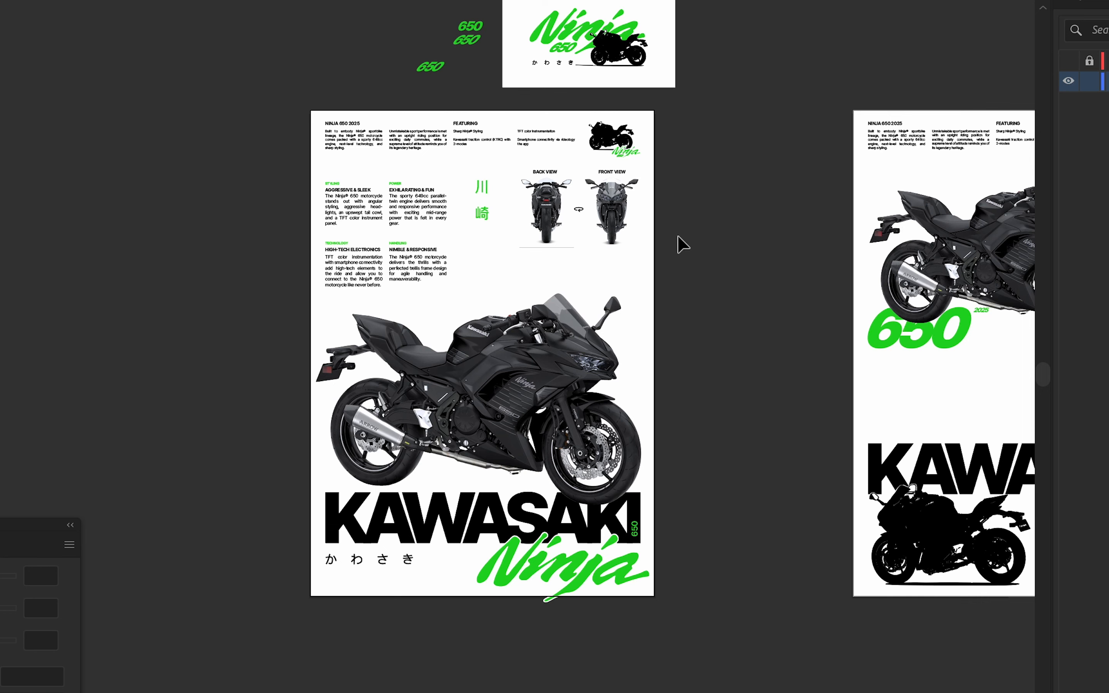
Duplicate the KAWASAKI text off the poster's left side and change the copy to 650.
{"action": "left_click_drag", "start_coordinate": [430, 520], "coordinate": [170, 397]}
{"action": "key", "text": "ctrl+z"}
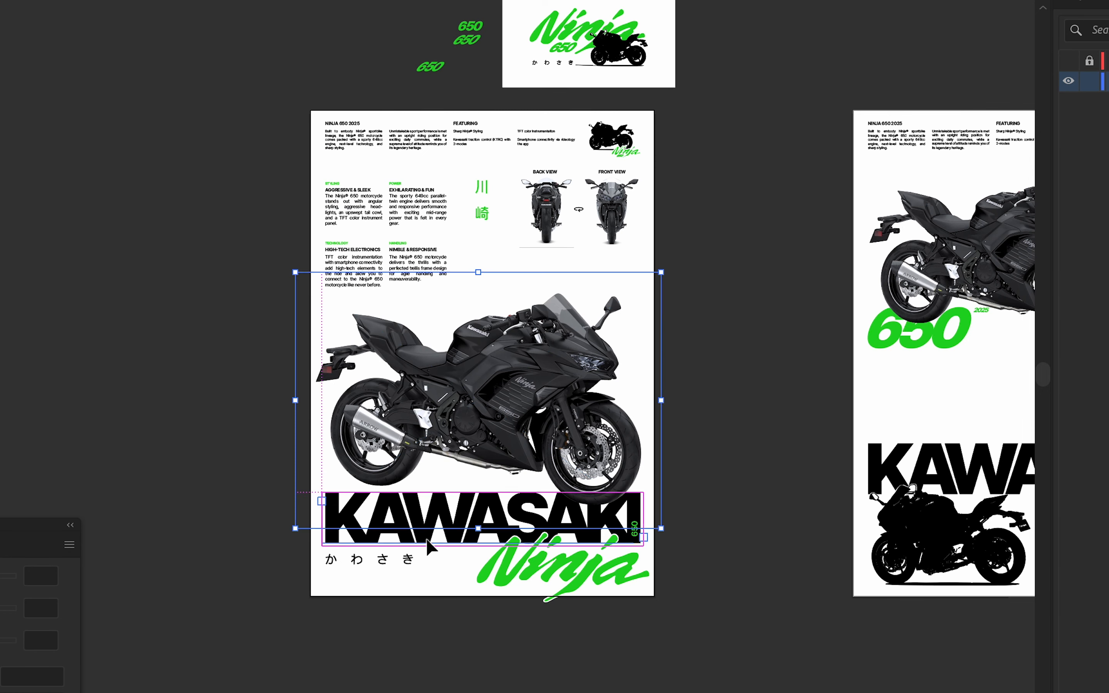
{"action": "left_click_drag", "start_coordinate": [434, 537], "coordinate": [159, 488]}
{"action": "double_click", "coordinate": [159, 489]}
{"action": "type", "text": "650"}
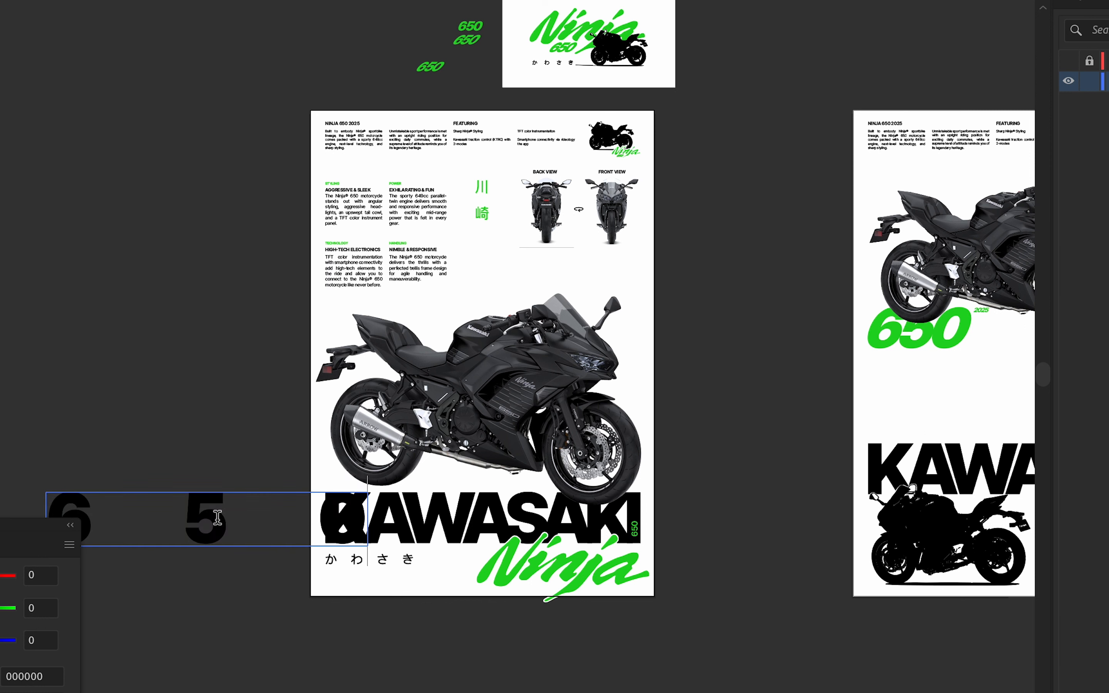
Duplicate the black 650 text onto the poster and rotate it to run vertically along the right edge behind the motorcycle.
{"action": "left_click_drag", "start_coordinate": [251, 527], "coordinate": [631, 342]}
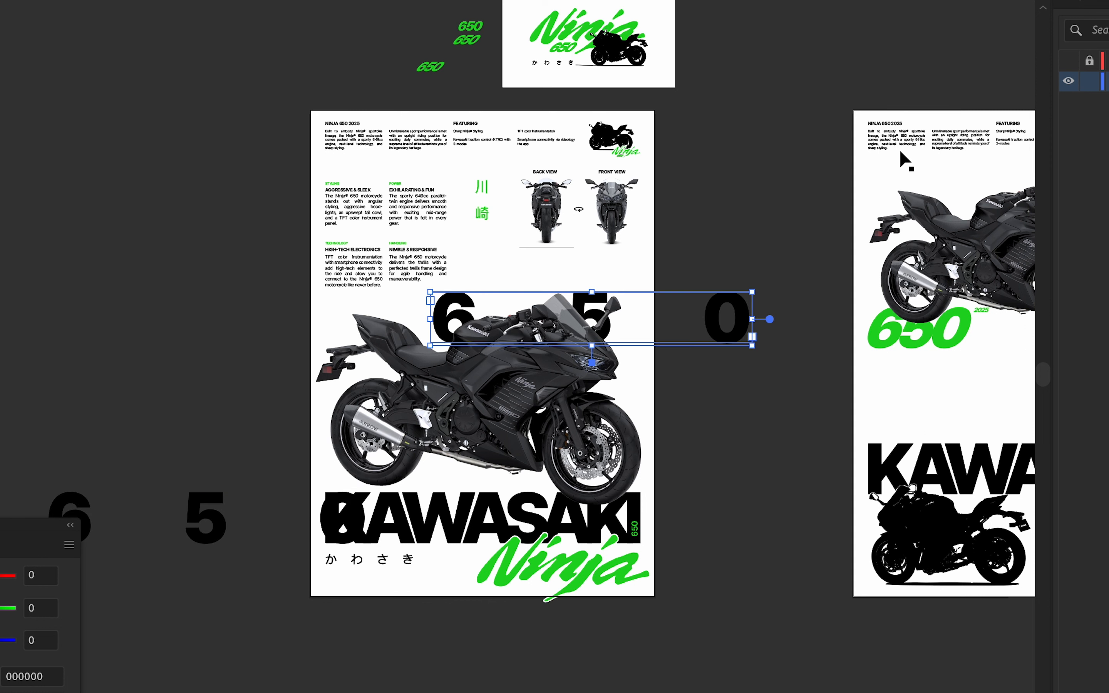
{"action": "key", "text": "m"}
{"action": "left_click_drag", "start_coordinate": [721, 402], "coordinate": [704, 368]}
{"action": "key", "text": "v"}
{"action": "left_click", "coordinate": [721, 335], "text": "shift"}
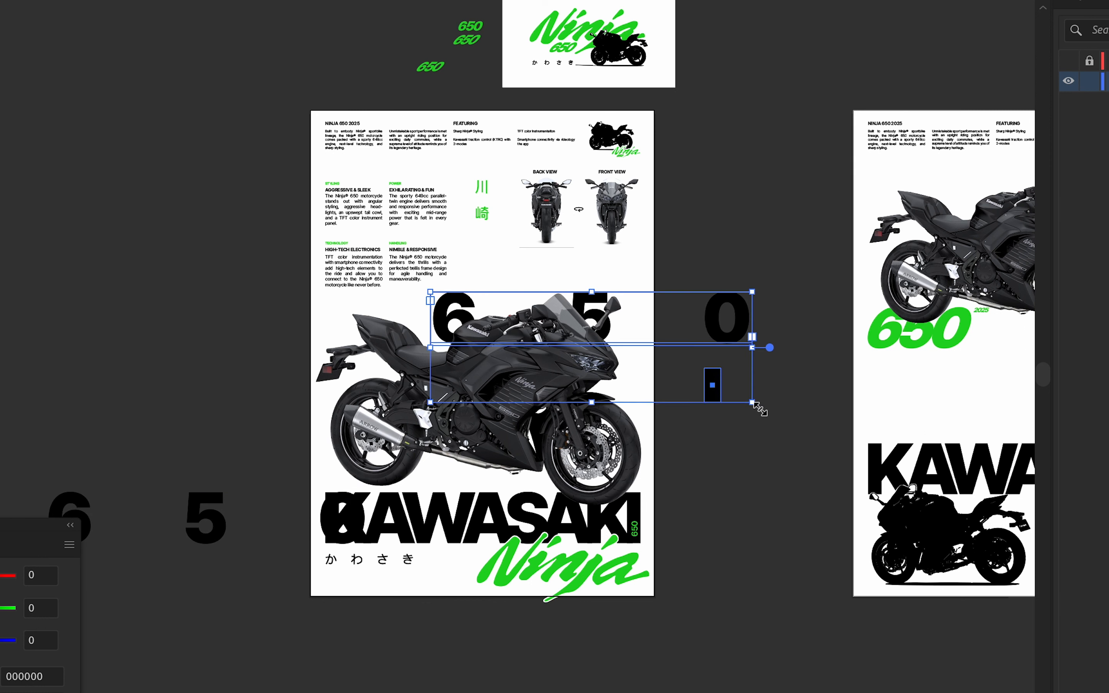
{"action": "left_click_drag", "start_coordinate": [759, 409], "coordinate": [689, 218]}
{"action": "left_click", "coordinate": [805, 241]}
{"action": "left_click", "coordinate": [642, 306]}
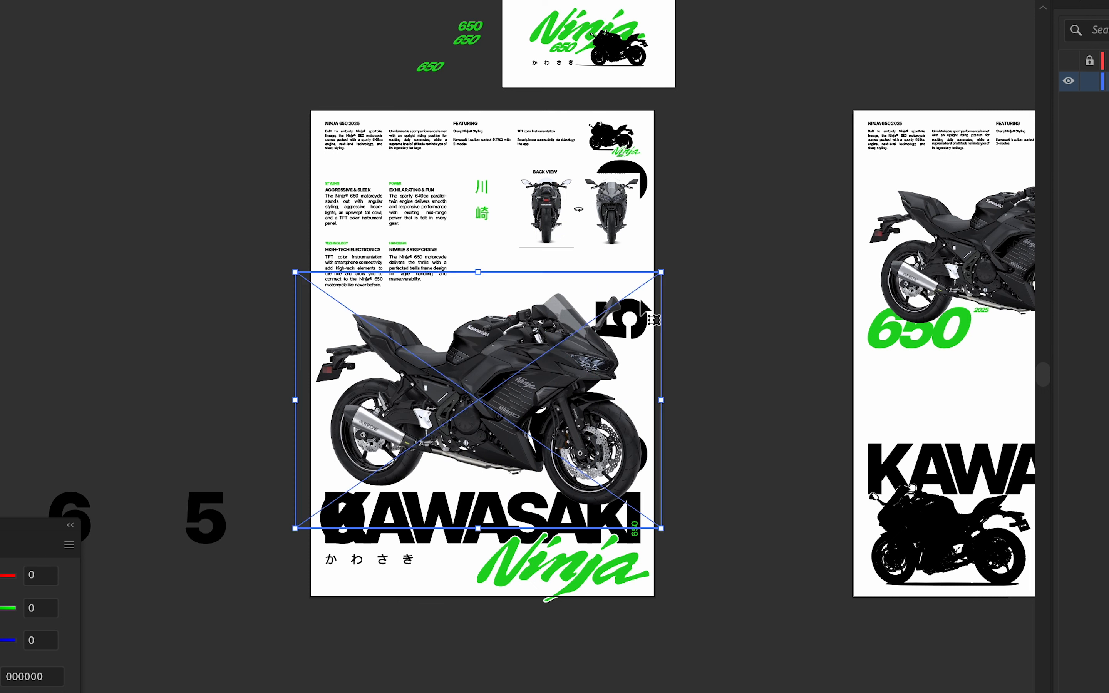
Shorten the vertical 650 frame so its digits sit closer together between the front-view image and the front wheel.
{"action": "left_click", "coordinate": [626, 312]}
{"action": "left_click_drag", "start_coordinate": [628, 162], "coordinate": [627, 238]}
{"action": "left_click", "coordinate": [758, 278]}
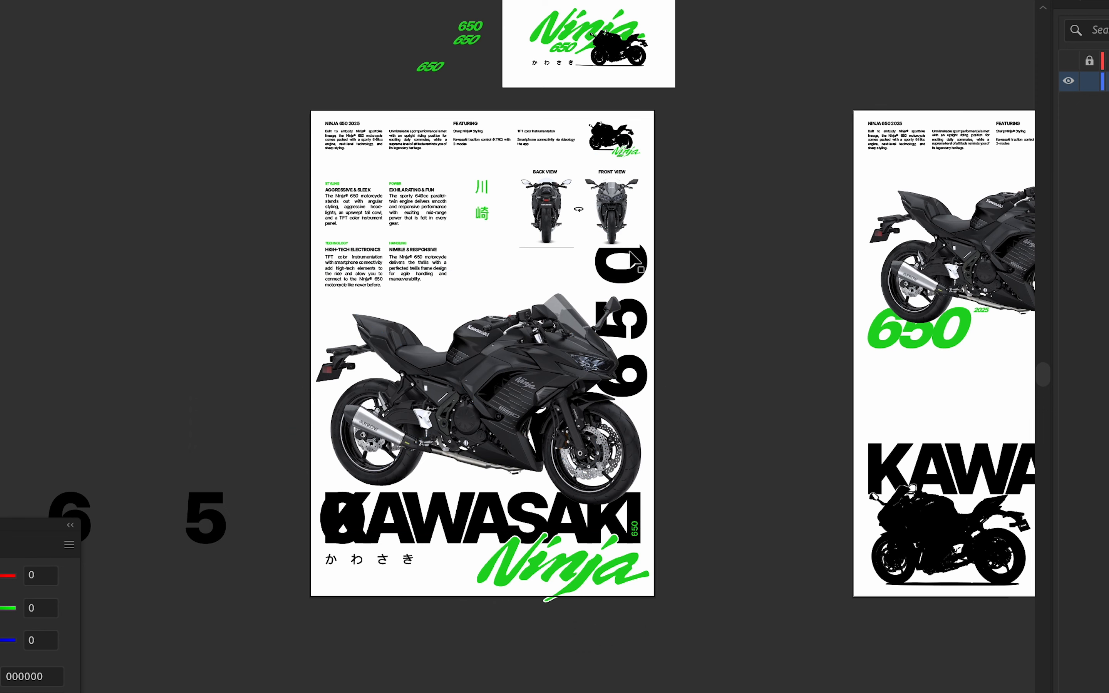
{"action": "scroll", "coordinate": [625, 222], "scroll_direction": "up", "scroll_amount": 5}
{"action": "scroll", "coordinate": [656, 232], "scroll_direction": "down", "scroll_amount": 5}
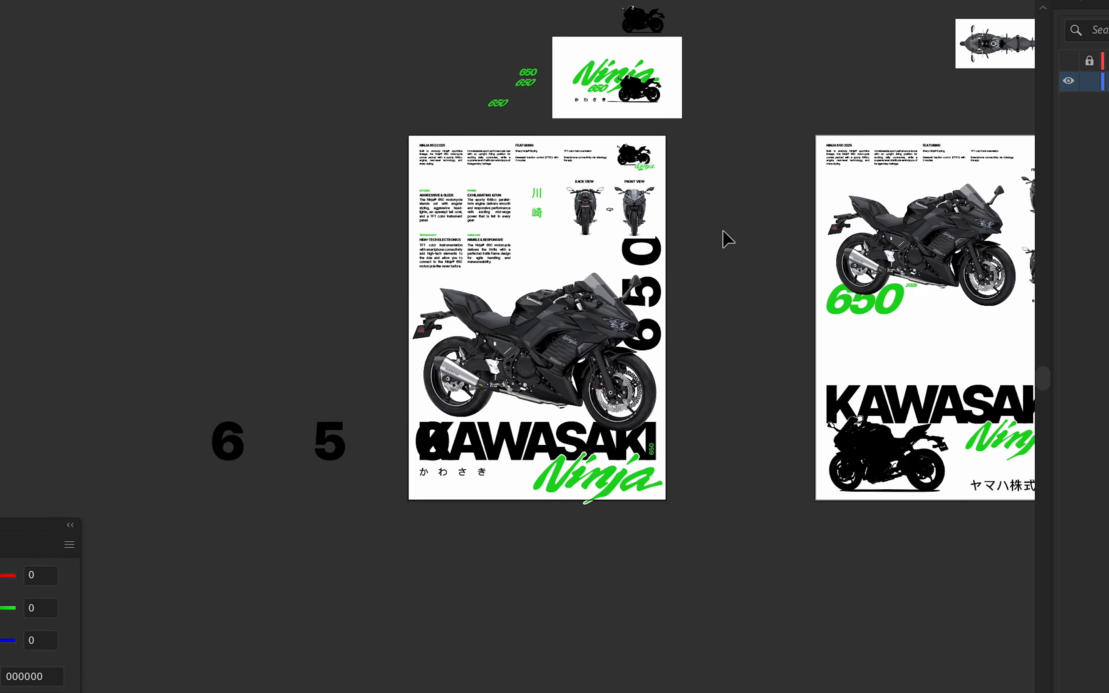
{"action": "scroll", "coordinate": [633, 247], "scroll_direction": "up", "scroll_amount": 5}
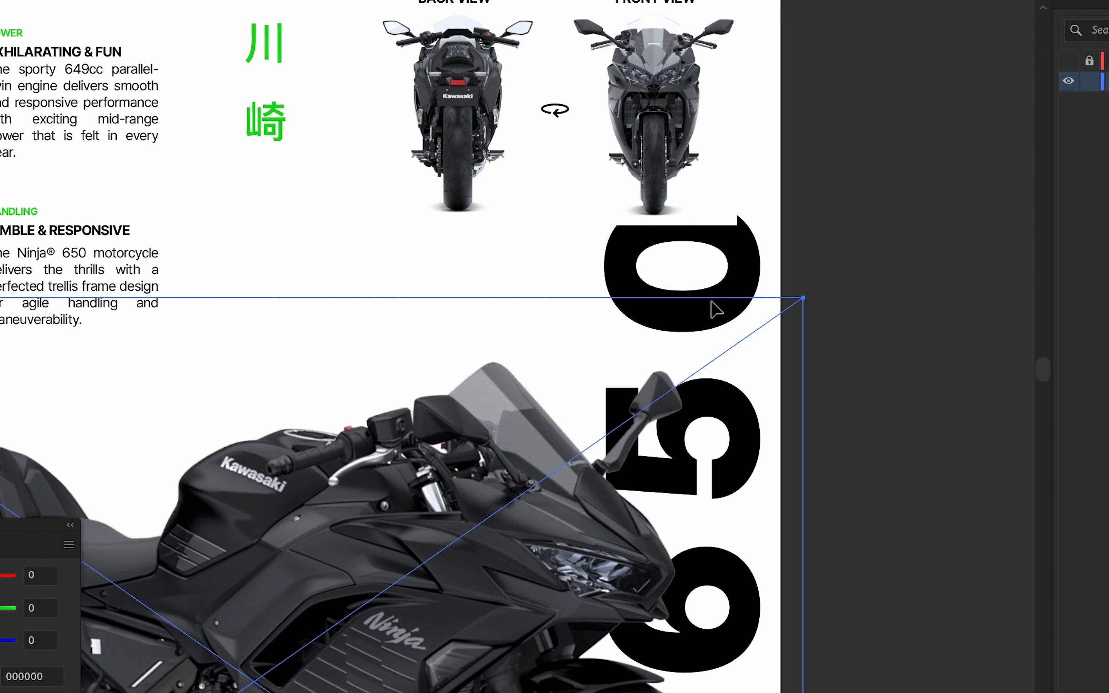
{"action": "scroll", "coordinate": [878, 267], "scroll_direction": "down", "scroll_amount": 3}
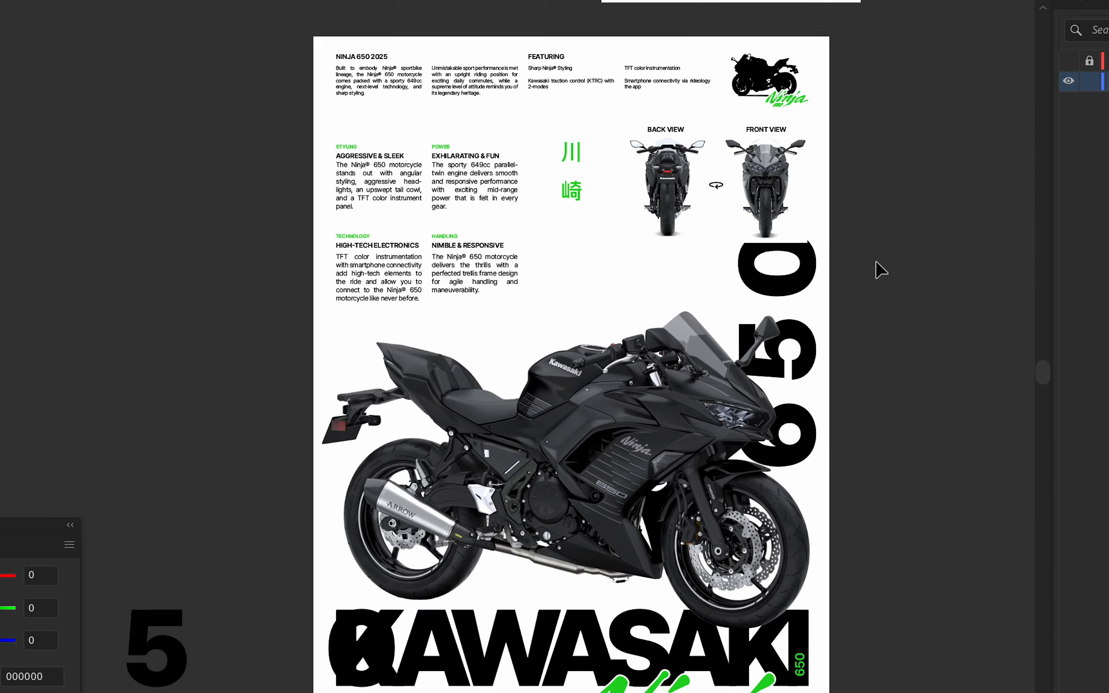
Move the vertical 650 slightly down from the front-view image and recolour it with the green of the large Ninja lettering.
{"action": "left_click", "coordinate": [762, 294]}
{"action": "left_click", "coordinate": [780, 276]}
{"action": "left_click_drag", "start_coordinate": [749, 241], "coordinate": [748, 256]}
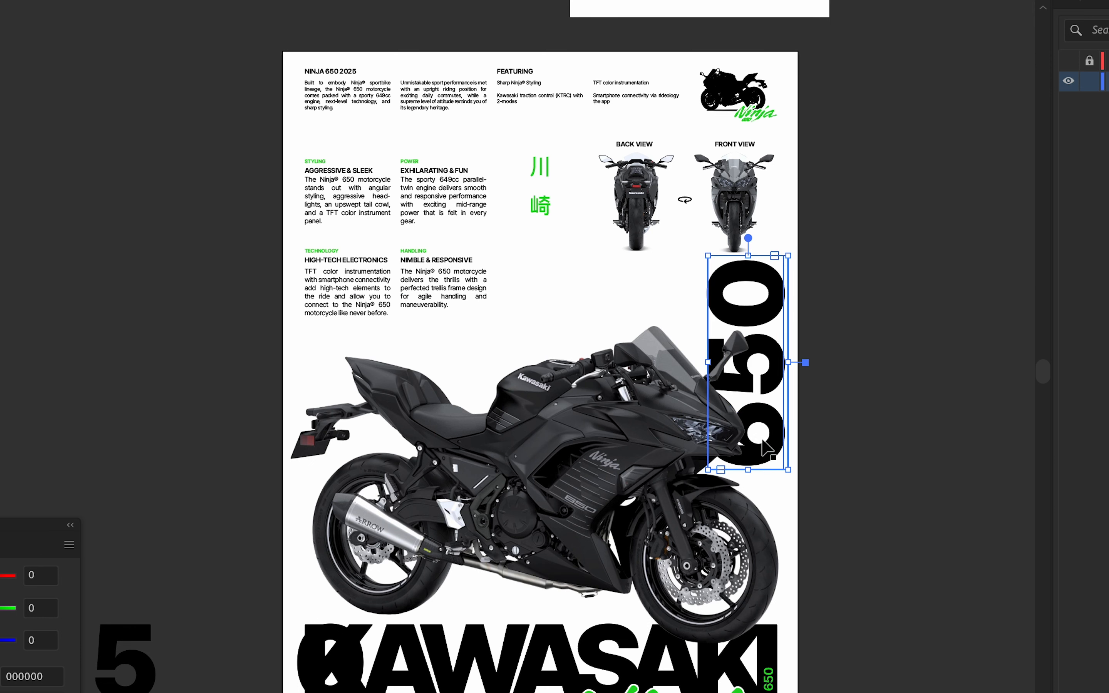
{"action": "scroll", "coordinate": [505, 459], "scroll_direction": "down", "scroll_amount": 3}
{"action": "key", "text": "i"}
{"action": "left_click", "coordinate": [725, 609]}
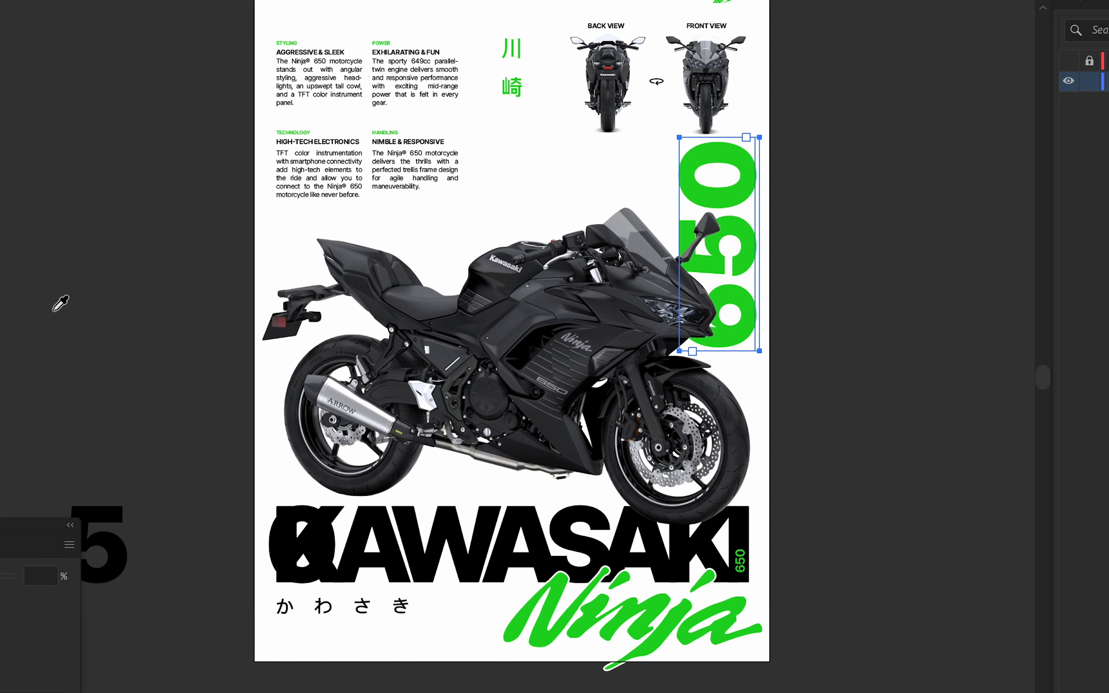
{"action": "left_click", "coordinate": [954, 181]}
{"action": "scroll", "coordinate": [897, 258], "scroll_direction": "down", "scroll_amount": 5}
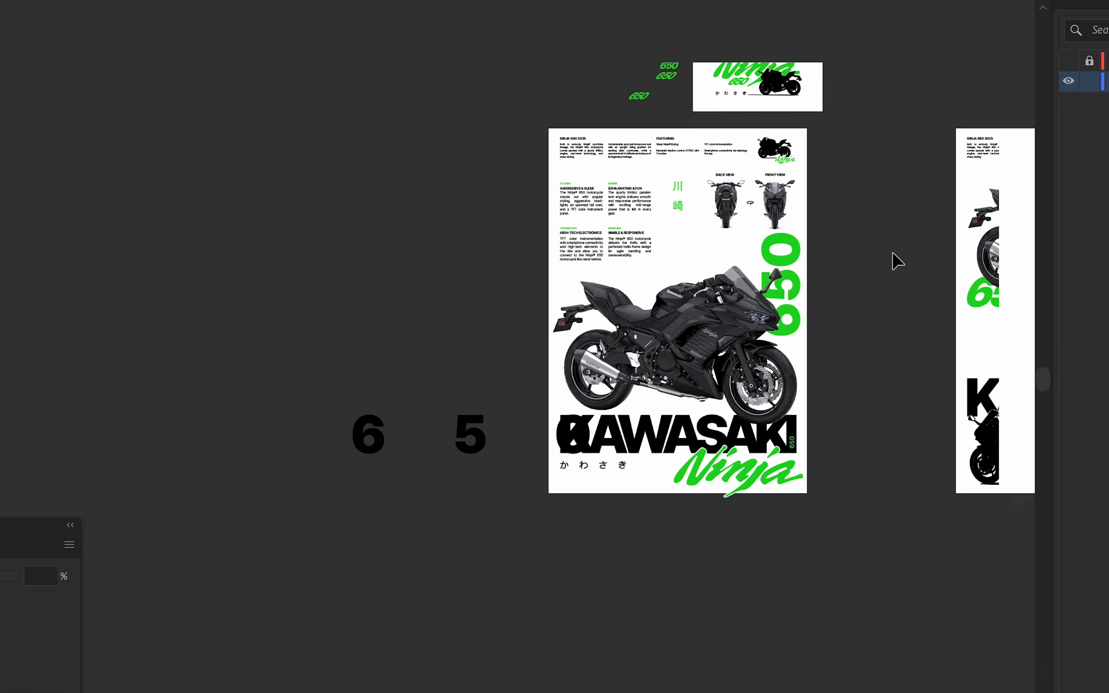
Delete the vertical green 650 from behind the motorcycle's windshield.
{"action": "scroll", "coordinate": [800, 303], "scroll_direction": "up", "scroll_amount": 5}
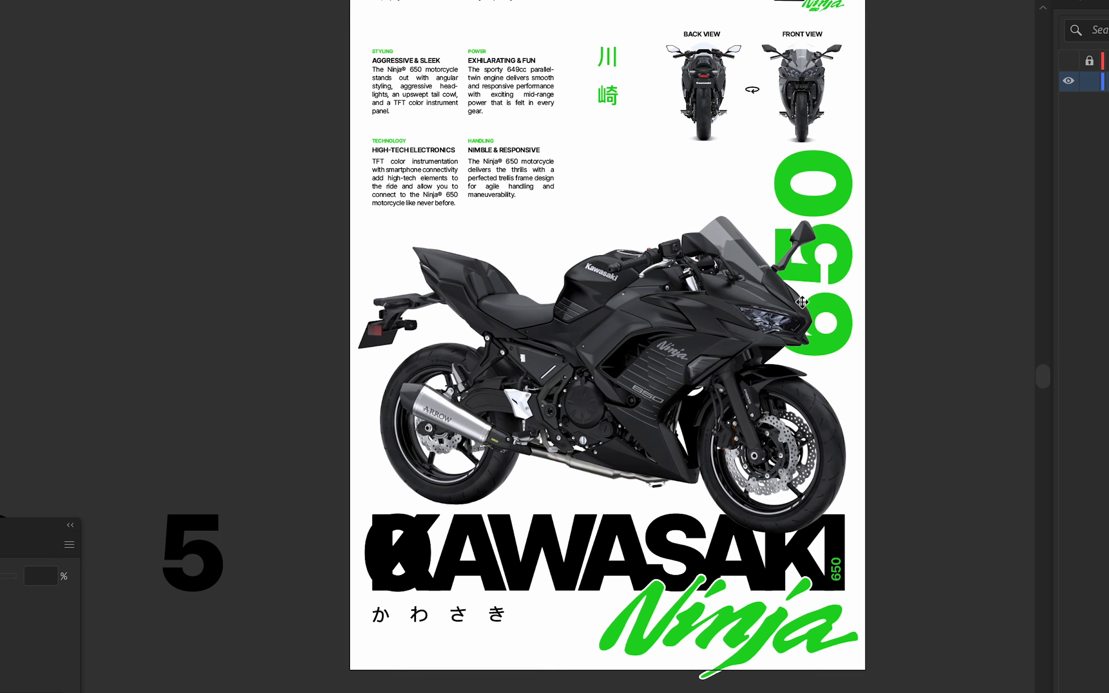
{"action": "left_click", "coordinate": [785, 282]}
{"action": "left_click", "coordinate": [820, 221]}
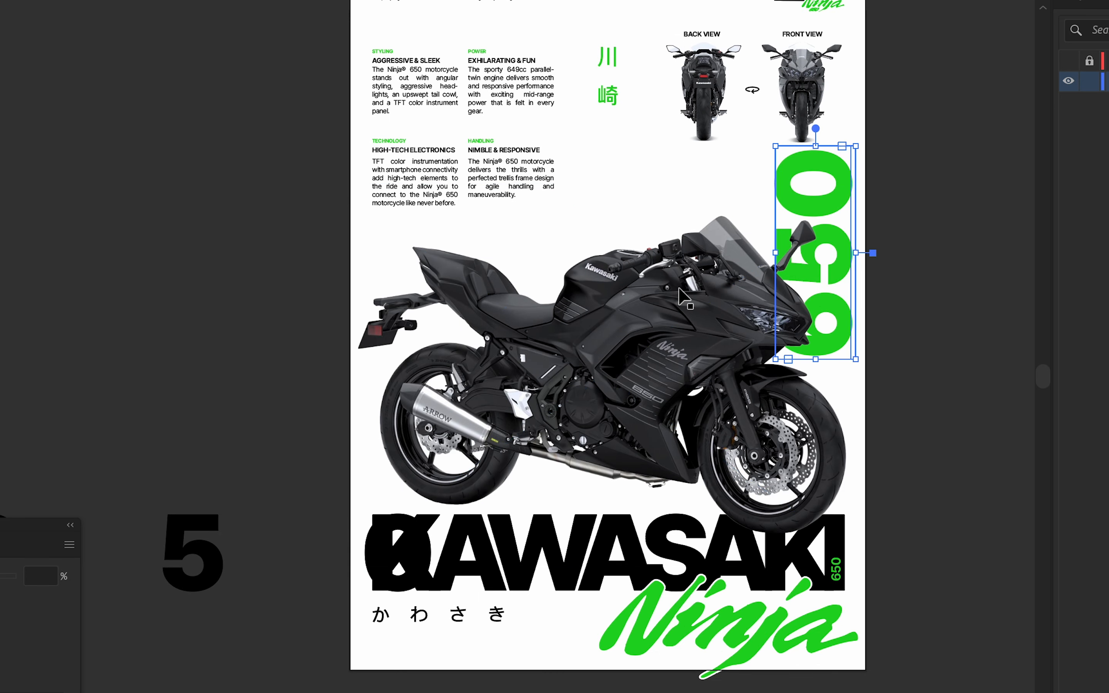
{"action": "key", "text": "Return"}
{"action": "key", "text": "Return"}
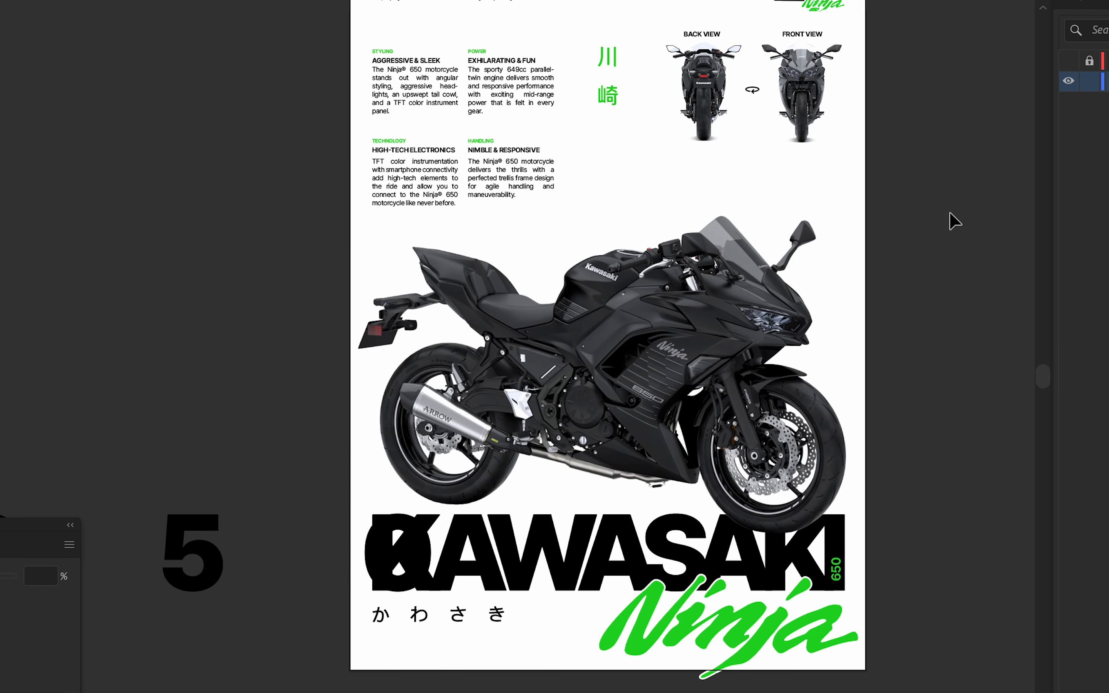
Review the other Kawasaki poster variations and the Yamaha R3 reference poster for layout ideas.
{"action": "scroll", "coordinate": [950, 221], "scroll_direction": "down", "scroll_amount": 5}
{"action": "scroll", "coordinate": [909, 297], "scroll_direction": "up", "scroll_amount": 4}
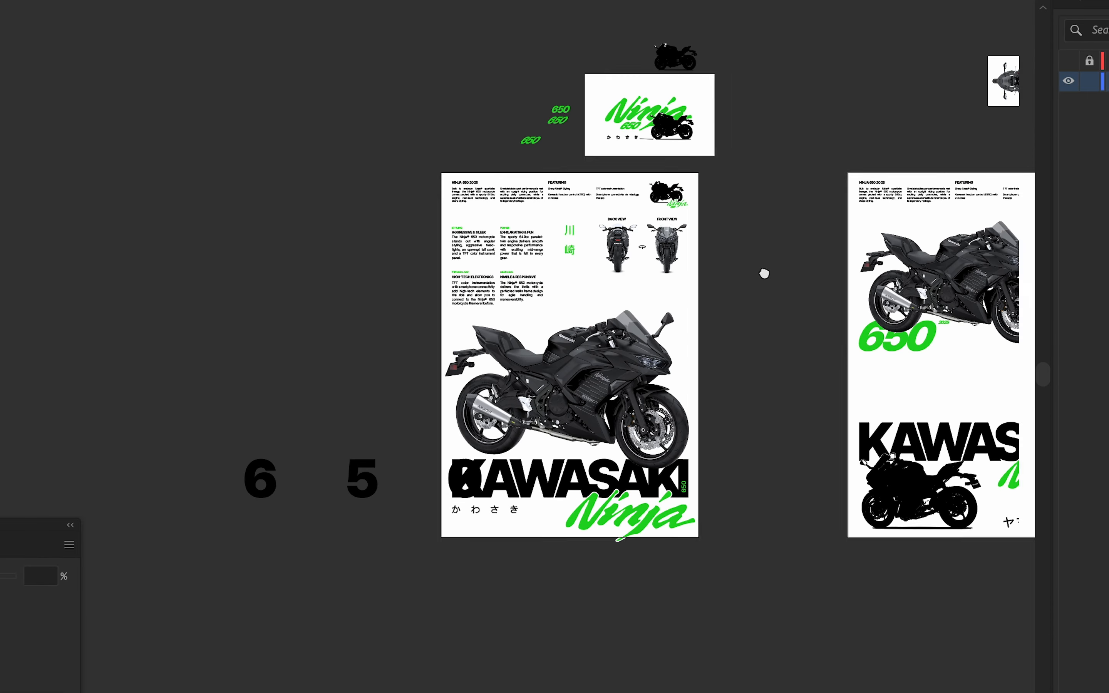
{"action": "left_click_drag", "start_coordinate": [807, 277], "coordinate": [223, 237]}
{"action": "left_click_drag", "start_coordinate": [772, 291], "coordinate": [410, 312]}
{"action": "left_click_drag", "start_coordinate": [649, 324], "coordinate": [143, 303]}
{"action": "scroll", "coordinate": [667, 348], "scroll_direction": "up", "scroll_amount": 3}
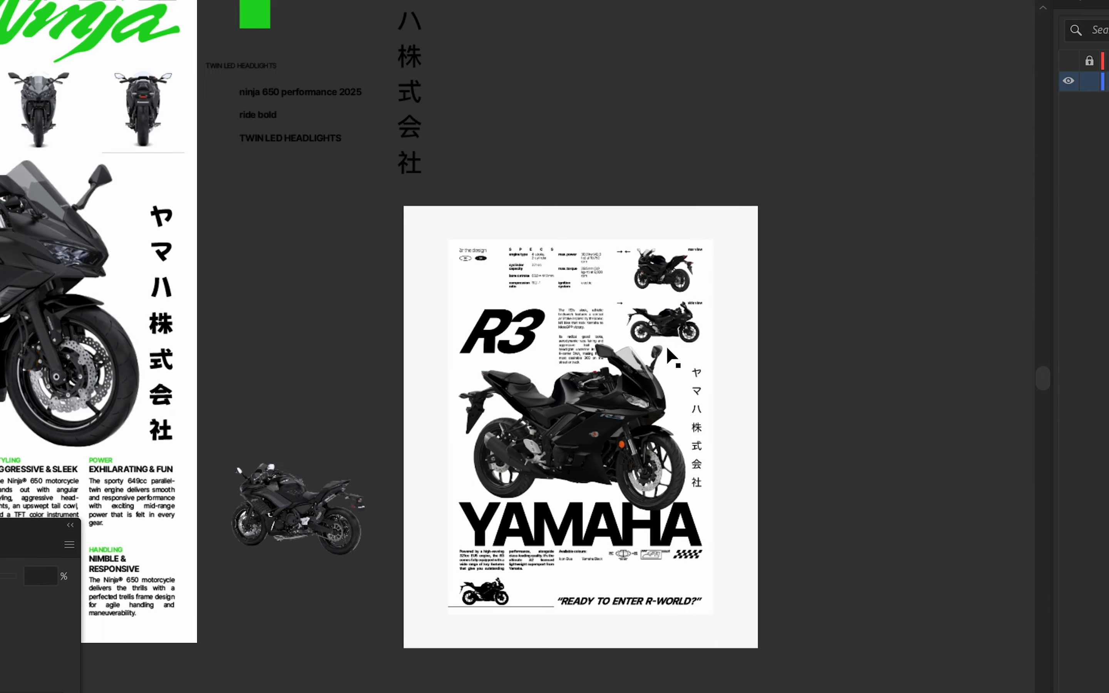
{"action": "scroll", "coordinate": [670, 356], "scroll_direction": "up", "scroll_amount": 2}
{"action": "scroll", "coordinate": [644, 345], "scroll_direction": "down", "scroll_amount": 5}
{"action": "left_click_drag", "start_coordinate": [541, 341], "coordinate": [818, 335]}
{"action": "left_click_drag", "start_coordinate": [280, 361], "coordinate": [365, 359]}
{"action": "scroll", "coordinate": [339, 401], "scroll_direction": "left", "scroll_amount": 10}
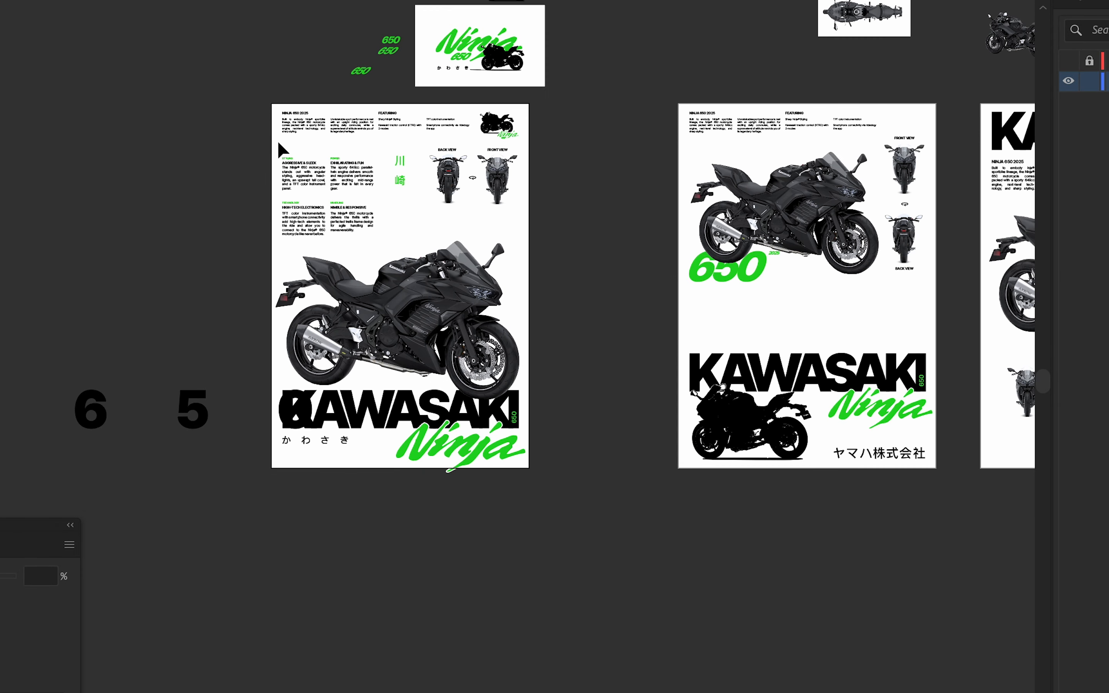
Move the four feature text blocks, the green 川崎 characters and the labelled back and front views down together.
{"action": "scroll", "coordinate": [441, 278], "scroll_direction": "up", "scroll_amount": 4}
{"action": "left_click_drag", "start_coordinate": [519, 216], "coordinate": [513, 265]}
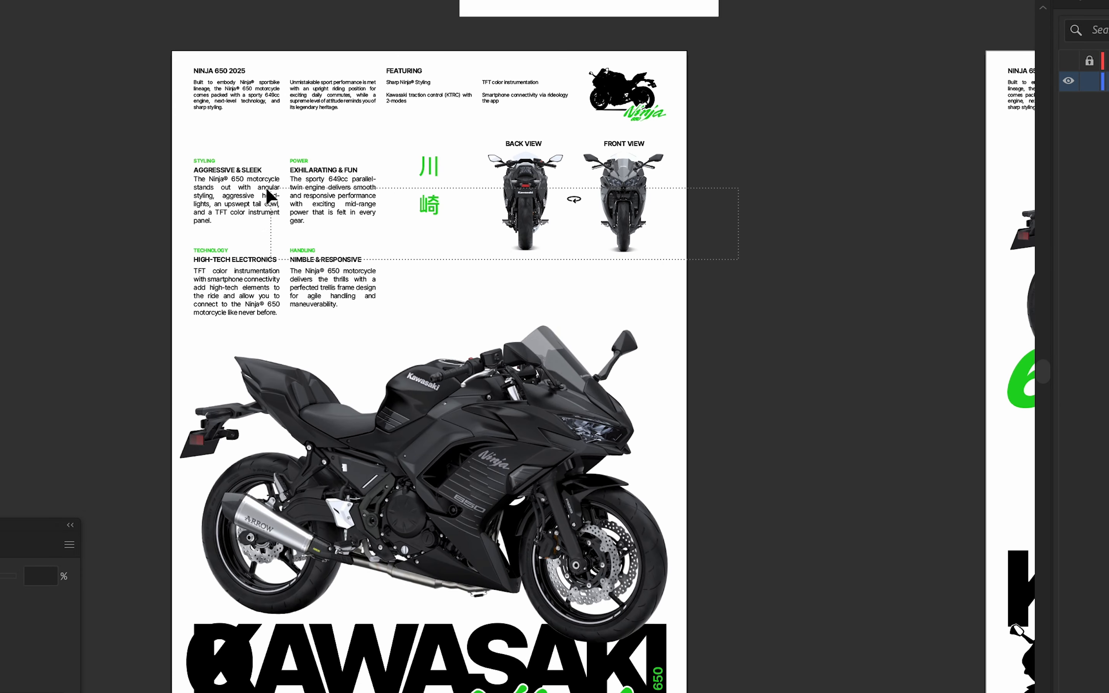
{"action": "left_click_drag", "start_coordinate": [208, 147], "coordinate": [208, 146]}
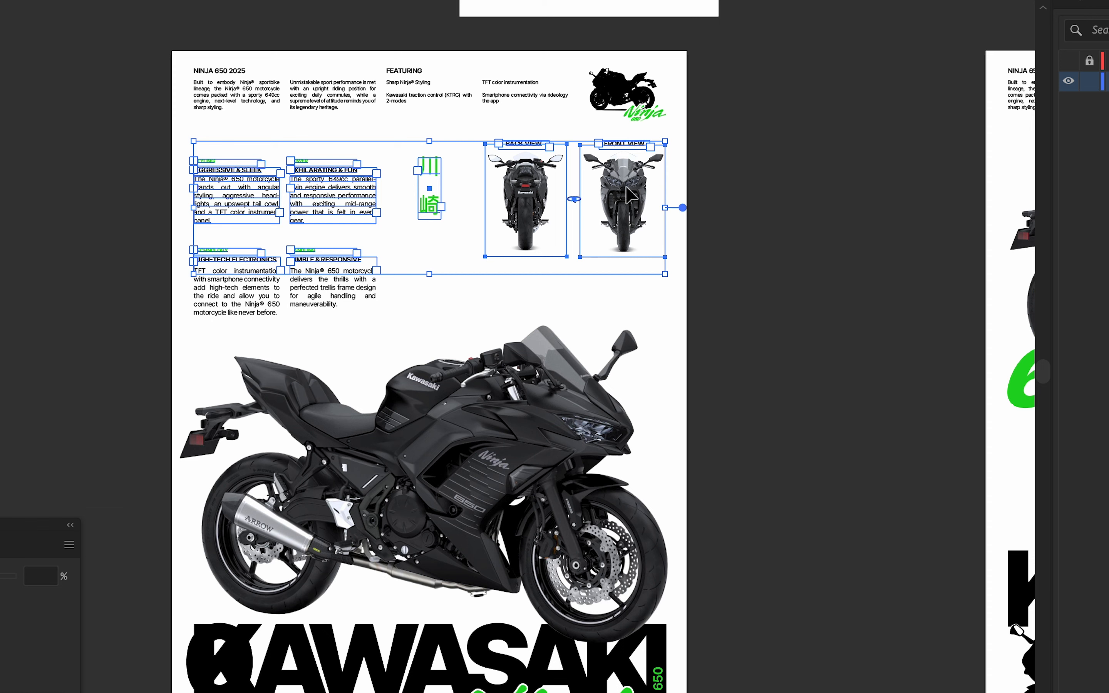
{"action": "left_click_drag", "start_coordinate": [626, 188], "coordinate": [626, 201]}
{"action": "key", "text": "ctrl+z"}
{"action": "left_click", "coordinate": [302, 304], "text": "shift"}
{"action": "left_click_drag", "start_coordinate": [315, 267], "coordinate": [317, 298]}
{"action": "left_click", "coordinate": [740, 291]}
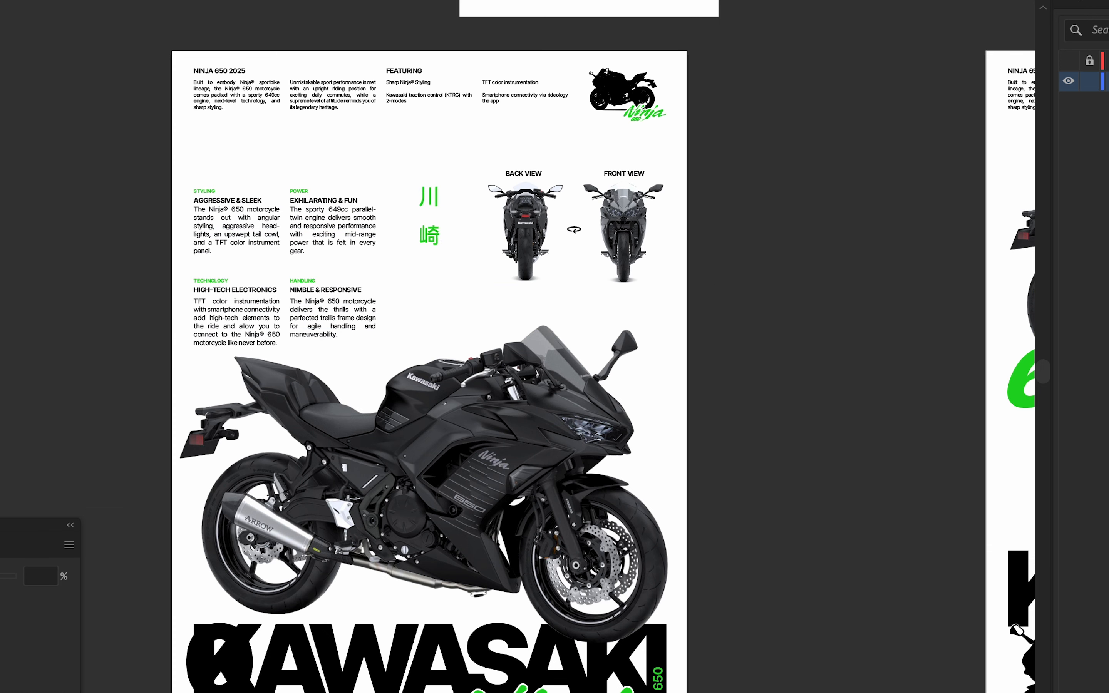
Show the column grid and shift the back-view and front-view images sideways to fit their grid columns.
{"action": "left_click", "coordinate": [1067, 62]}
{"action": "scroll", "coordinate": [550, 257], "scroll_direction": "up", "scroll_amount": 4}
{"action": "left_click", "coordinate": [589, 284]}
{"action": "left_click", "coordinate": [688, 294], "text": "shift"}
{"action": "left_click_drag", "start_coordinate": [613, 320], "coordinate": [616, 351]}
{"action": "left_click", "coordinate": [818, 355]}
{"action": "left_click_drag", "start_coordinate": [493, 253], "coordinate": [513, 252]}
{"action": "left_click_drag", "start_coordinate": [707, 251], "coordinate": [697, 251]}
{"action": "left_click", "coordinate": [701, 259]}
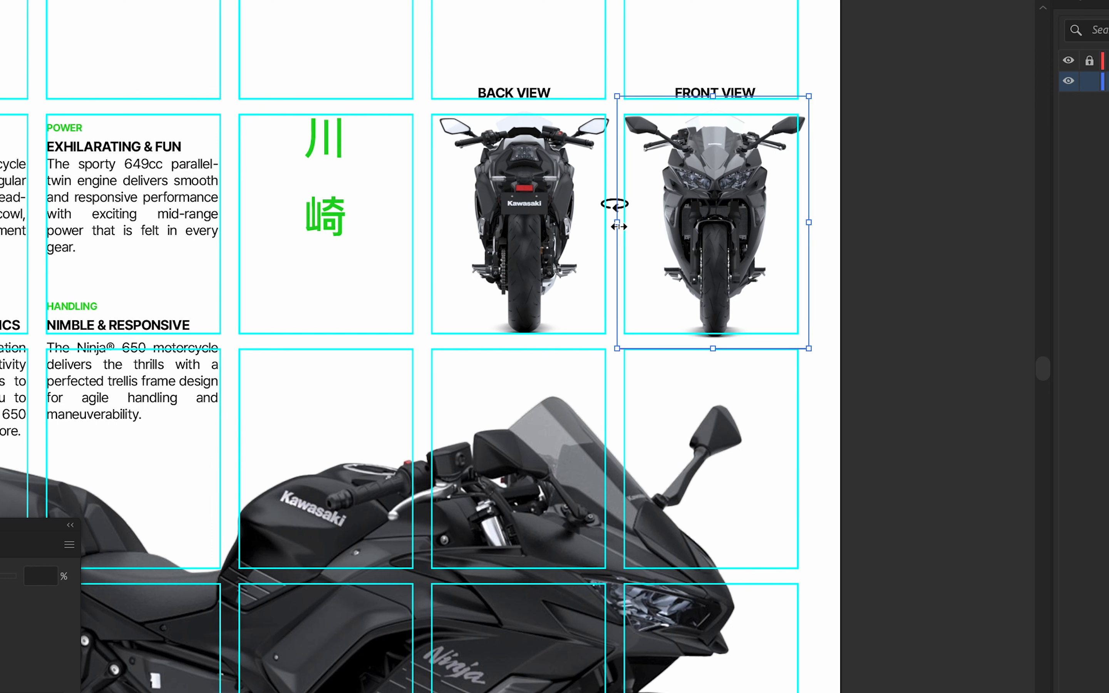
Centre the BACK VIEW and FRONT VIEW labels above their motorcycle images, and hide the column grid.
{"action": "left_click", "coordinate": [530, 88], "text": "shift"}
{"action": "left_click", "coordinate": [563, 77]}
{"action": "left_click_drag", "start_coordinate": [540, 91], "coordinate": [550, 91]}
{"action": "left_click", "coordinate": [725, 77]}
{"action": "left_click_drag", "start_coordinate": [731, 93], "coordinate": [727, 92]}
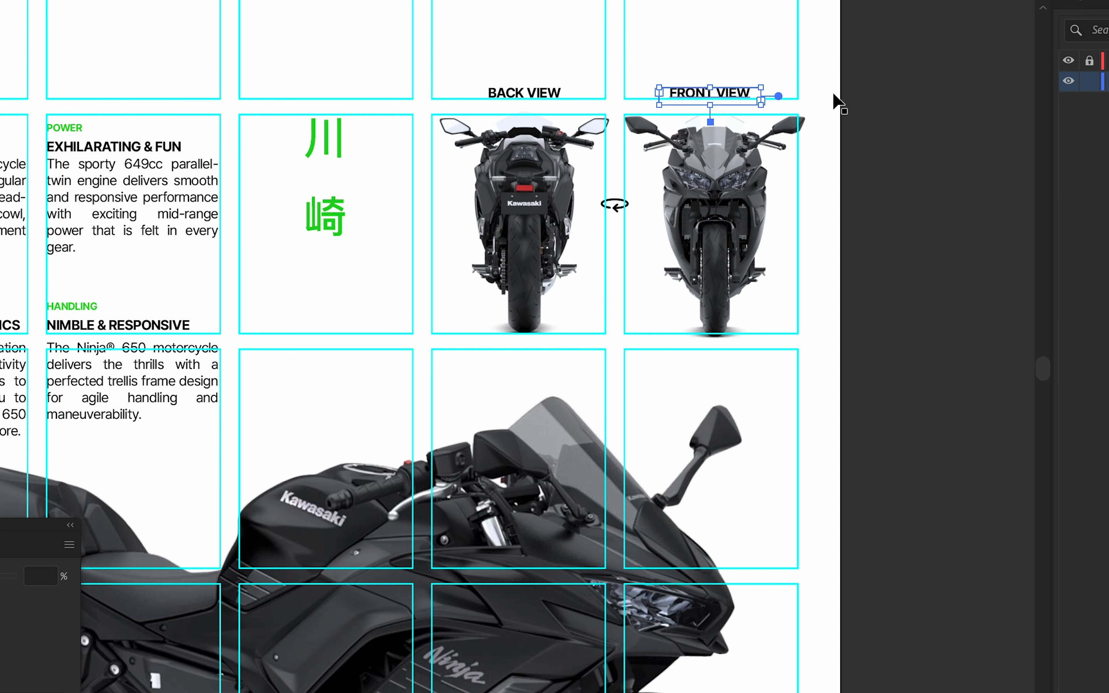
{"action": "left_click", "coordinate": [836, 96]}
{"action": "scroll", "coordinate": [842, 113], "scroll_direction": "down", "scroll_amount": 5}
{"action": "left_click_drag", "start_coordinate": [846, 120], "coordinate": [770, 153]}
{"action": "left_click", "coordinate": [1070, 64]}
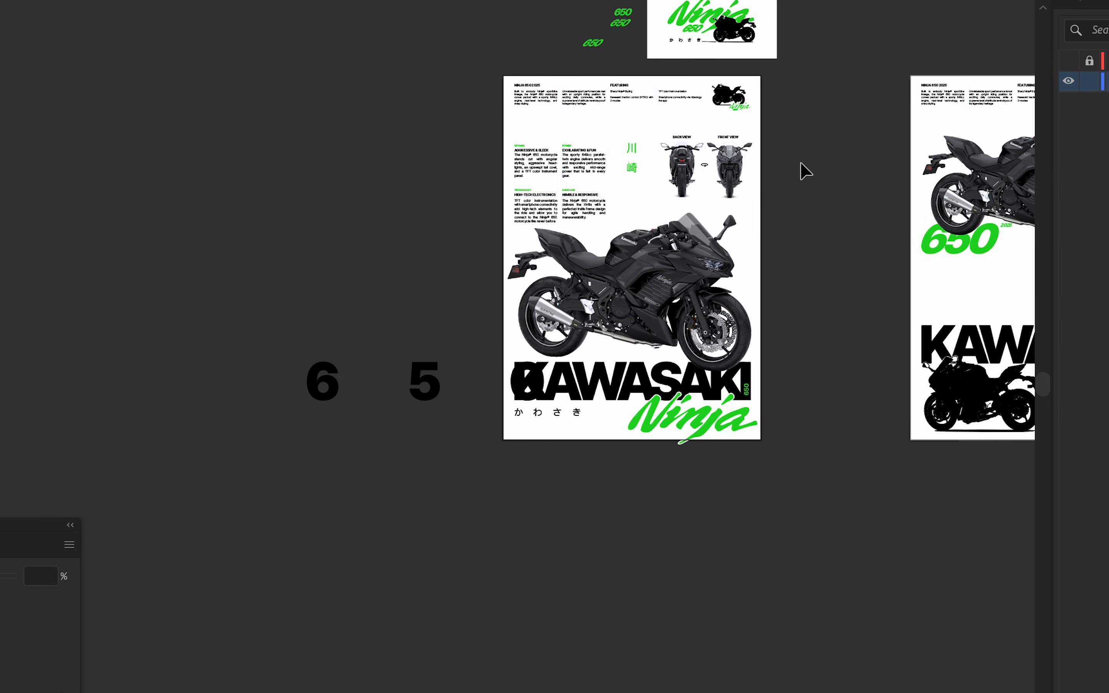
Delete the leftover widely spaced black 650 text that overlaps the start of the KAWASAKI lettering.
{"action": "scroll", "coordinate": [803, 171], "scroll_direction": "up", "scroll_amount": 2}
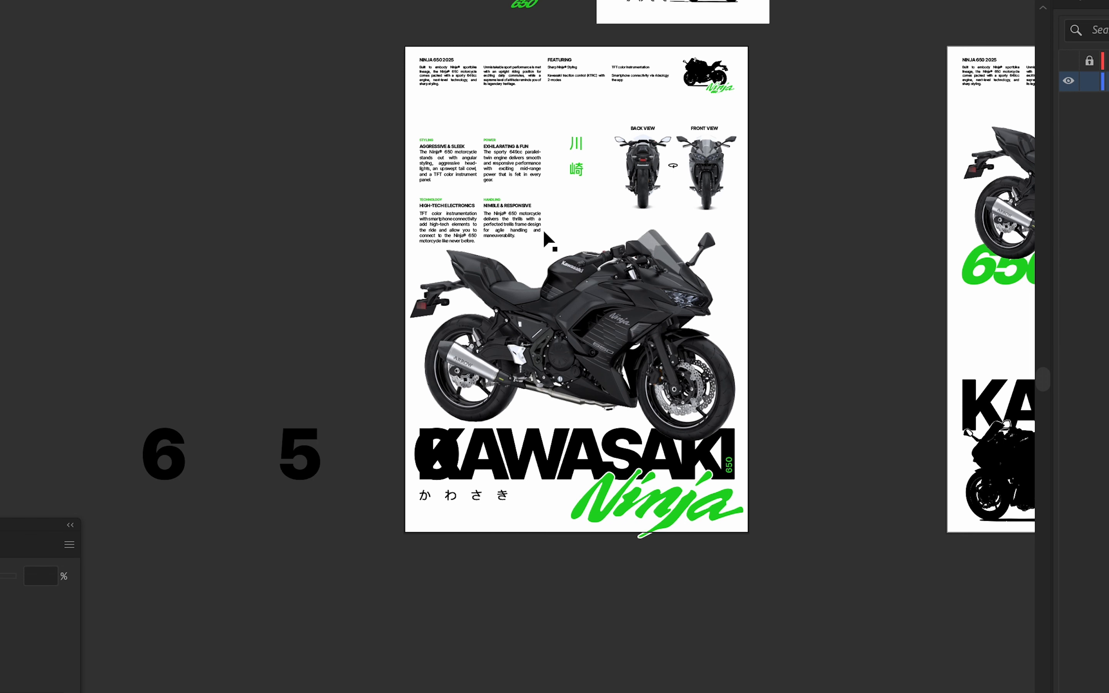
{"action": "left_click", "coordinate": [410, 461]}
{"action": "key", "text": "Delete"}
{"action": "scroll", "coordinate": [610, 421], "scroll_direction": "up", "scroll_amount": 2}
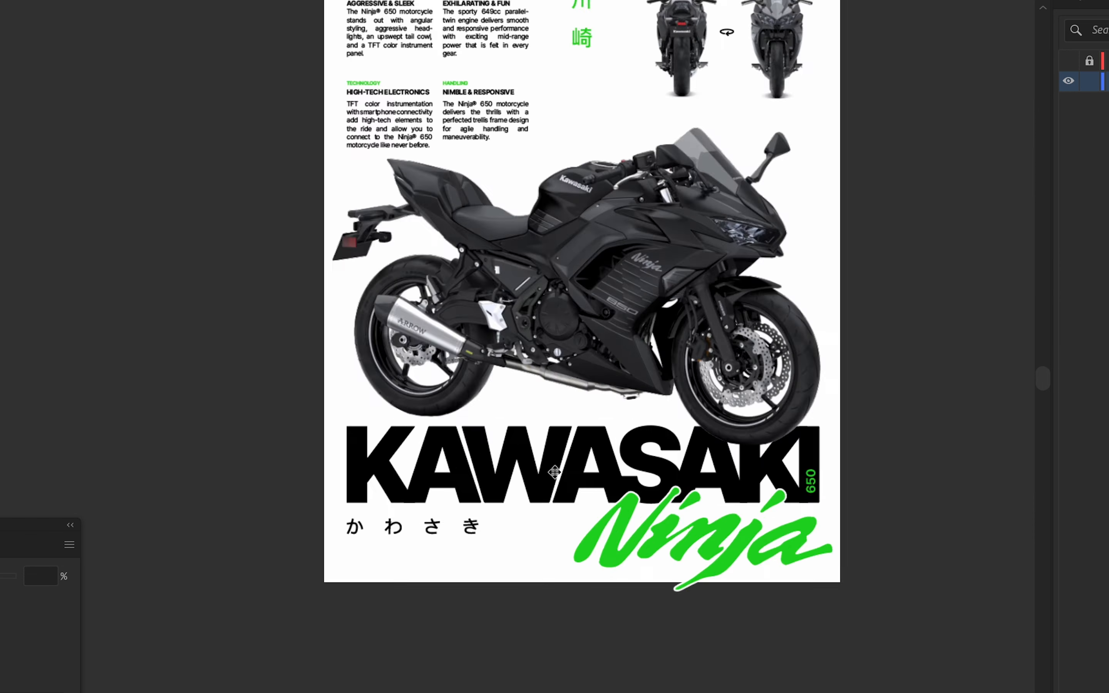
{"action": "left_click_drag", "start_coordinate": [609, 421], "coordinate": [560, 458]}
{"action": "scroll", "coordinate": [652, 258], "scroll_direction": "down", "scroll_amount": 2}
{"action": "left_click_drag", "start_coordinate": [780, 180], "coordinate": [715, 297]}
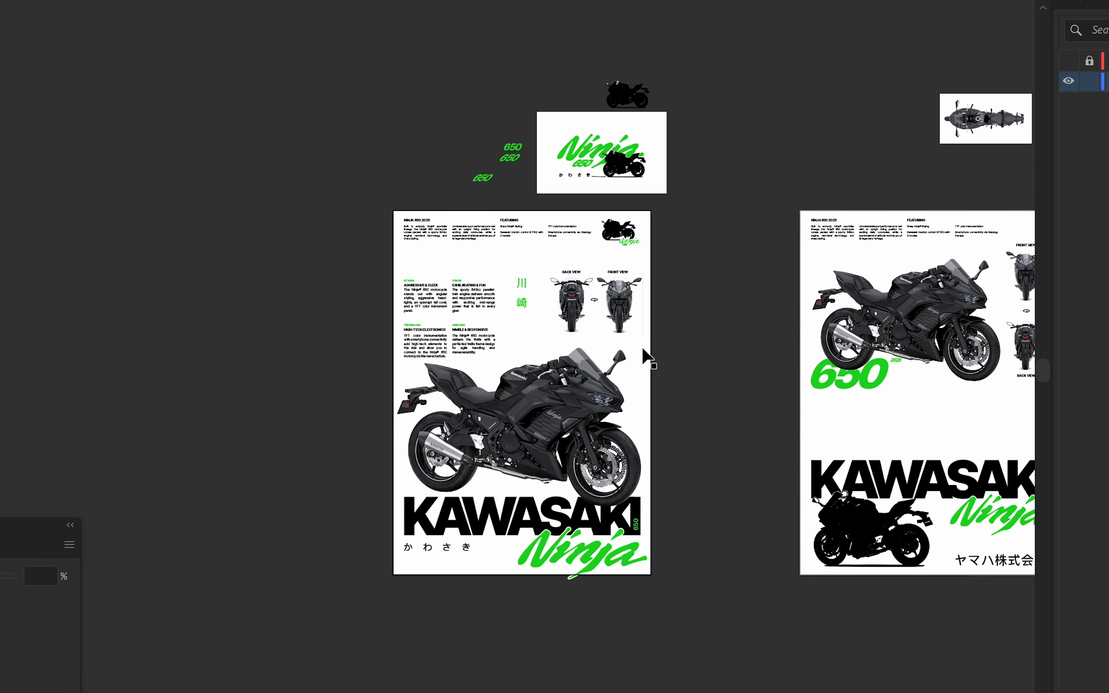
Set the NINJA 650 2025, FEATURING and four feature-block headings to the ExtraBold weight.
{"action": "scroll", "coordinate": [584, 207], "scroll_direction": "up", "scroll_amount": 4}
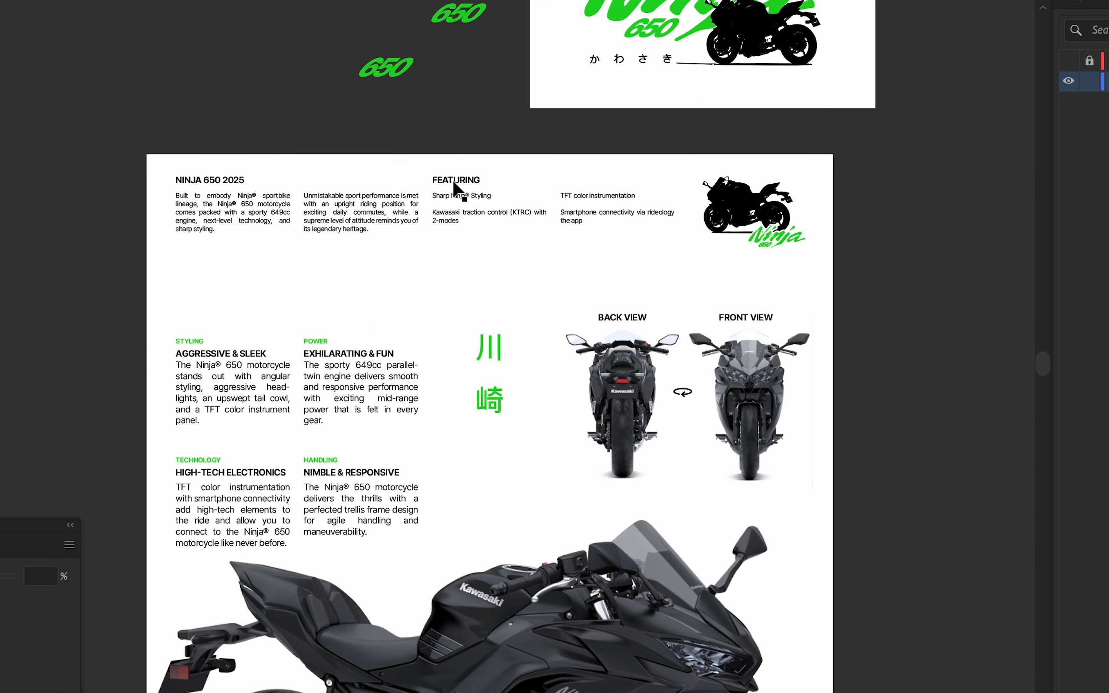
{"action": "left_click", "coordinate": [453, 186]}
{"action": "left_click", "coordinate": [1085, 6]}
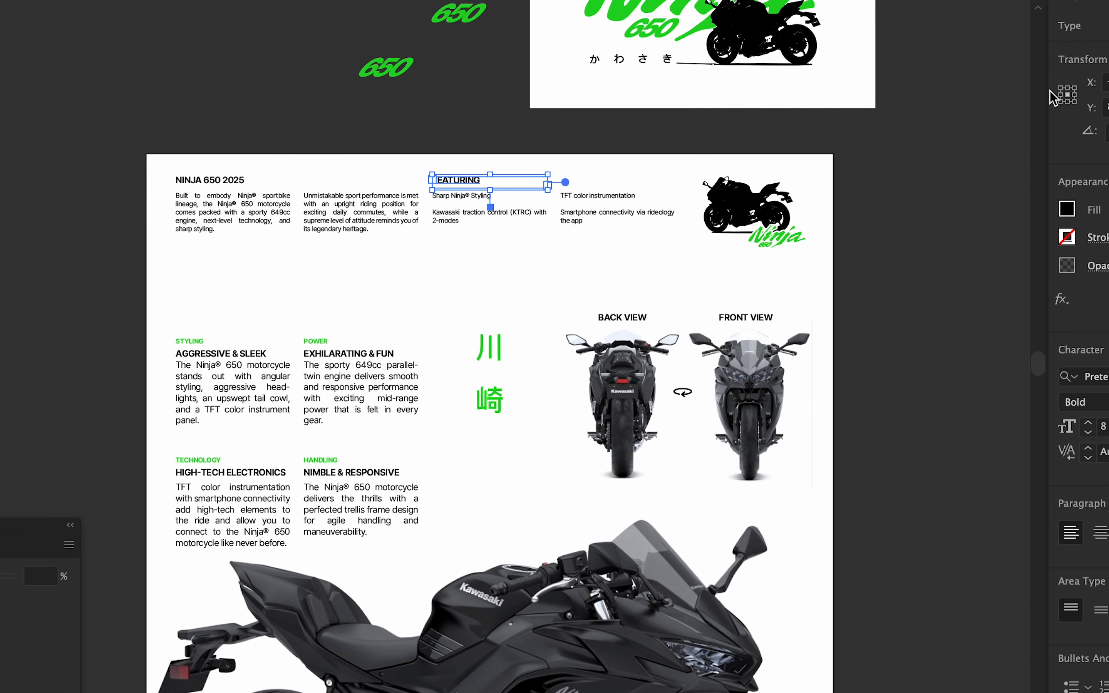
{"action": "left_click", "coordinate": [233, 183], "text": "shift"}
{"action": "left_click", "coordinate": [345, 358], "text": "shift"}
{"action": "left_click", "coordinate": [232, 356], "text": "shift"}
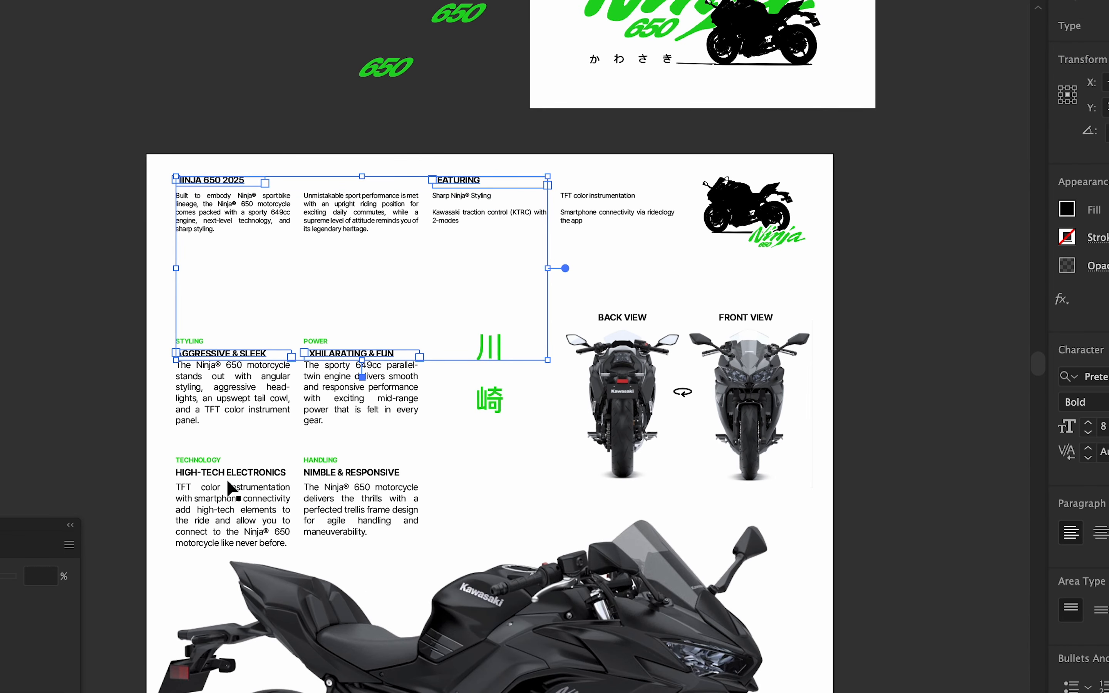
{"action": "left_click", "coordinate": [289, 479], "text": "shift"}
{"action": "left_click", "coordinate": [357, 479], "text": "shift"}
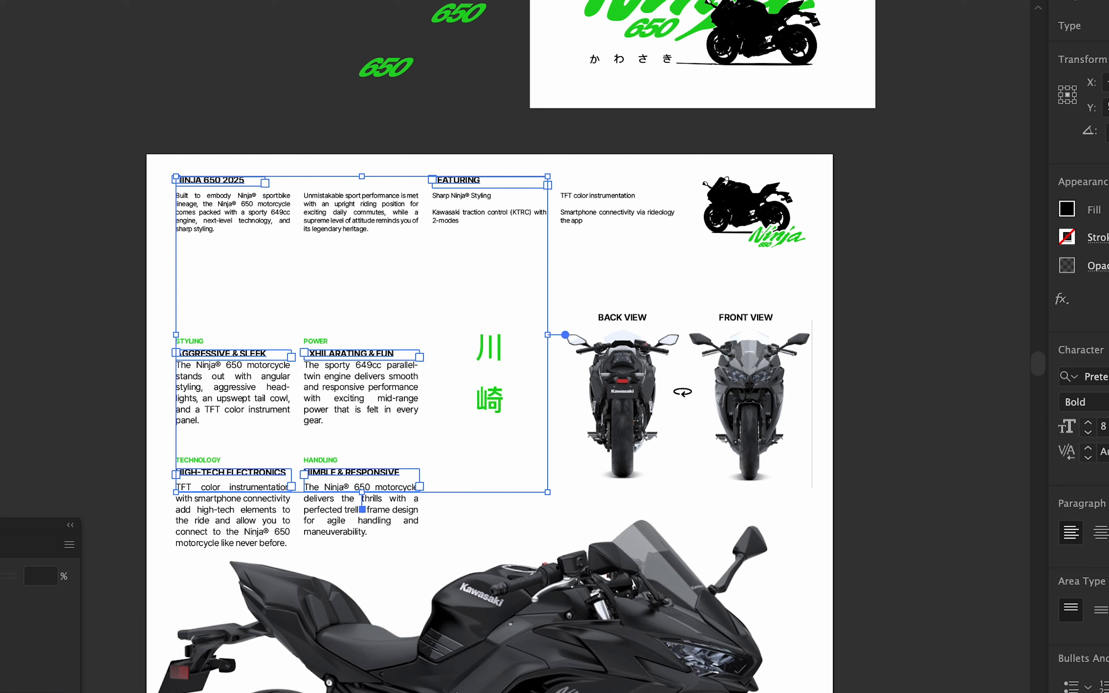
{"action": "left_click", "coordinate": [1104, 402]}
{"action": "left_click", "coordinate": [1098, 574]}
{"action": "left_click", "coordinate": [886, 448]}
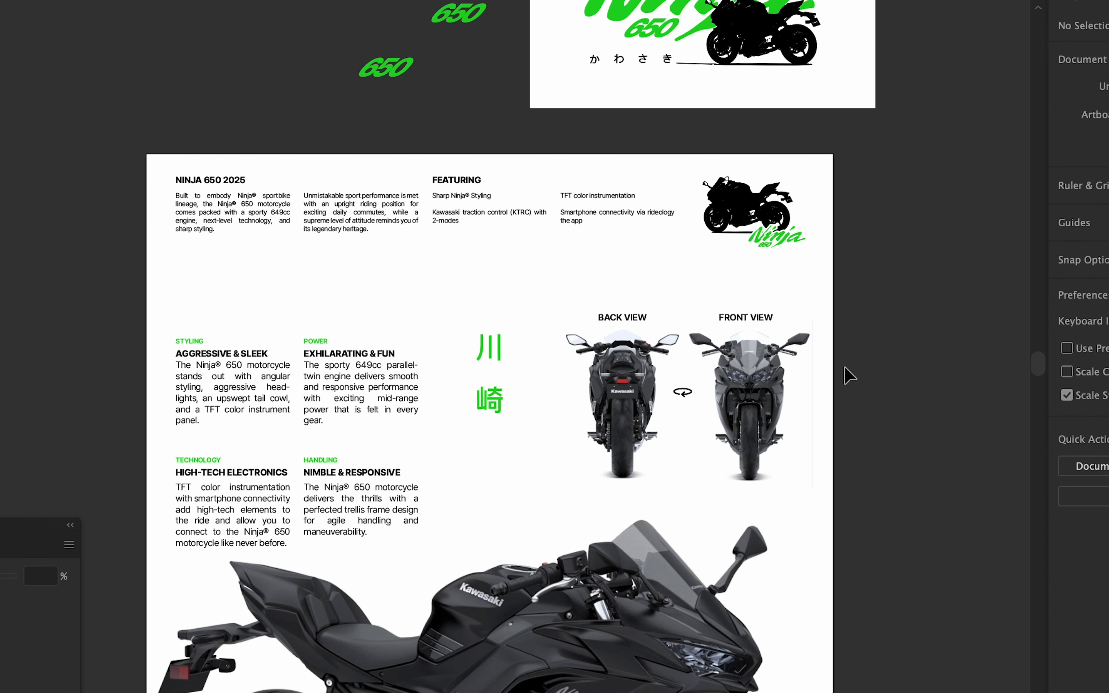
Set the BACK VIEW and FRONT VIEW labels to the ExtraBold weight.
{"action": "left_click", "coordinate": [767, 317]}
{"action": "left_click", "coordinate": [622, 317], "text": "shift"}
{"action": "left_click", "coordinate": [1105, 402]}
{"action": "left_click", "coordinate": [1097, 575]}
{"action": "left_click", "coordinate": [953, 456]}
{"action": "left_click", "coordinate": [775, 318]}
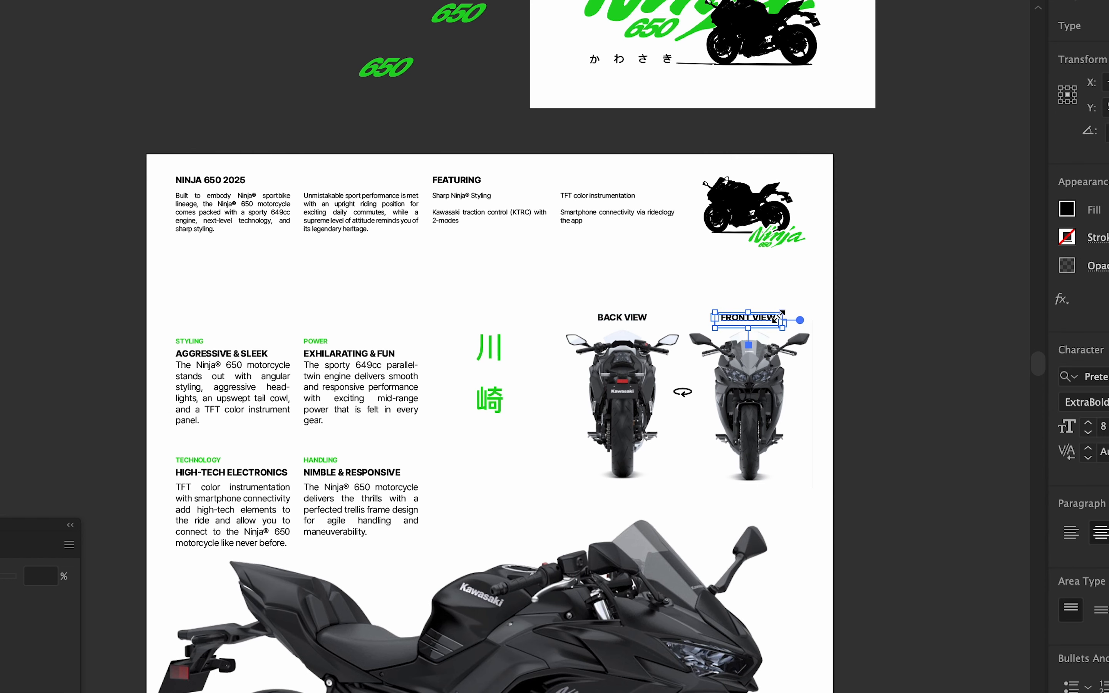
{"action": "left_click", "coordinate": [922, 306]}
Try moving the FEATURING heading and its two text columns lower, and undo the move.
{"action": "scroll", "coordinate": [918, 331], "scroll_direction": "down", "scroll_amount": 2}
{"action": "scroll", "coordinate": [894, 367], "scroll_direction": "down", "scroll_amount": 1}
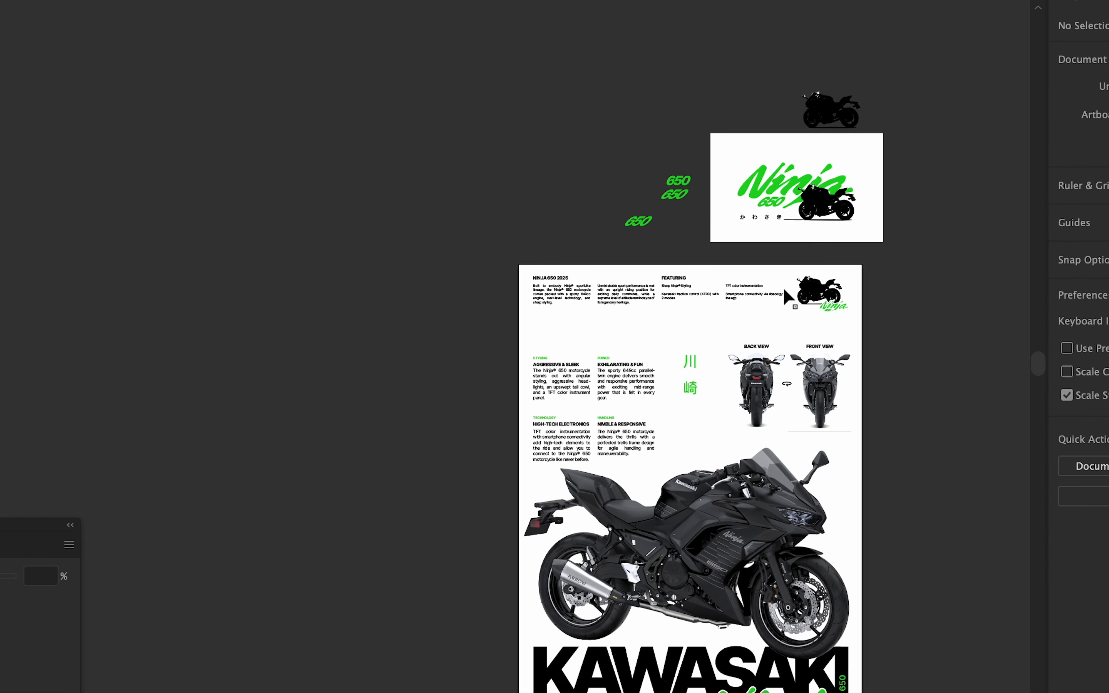
{"action": "scroll", "coordinate": [641, 281], "scroll_direction": "up", "scroll_amount": 1}
{"action": "left_click_drag", "start_coordinate": [943, 364], "coordinate": [719, 322]}
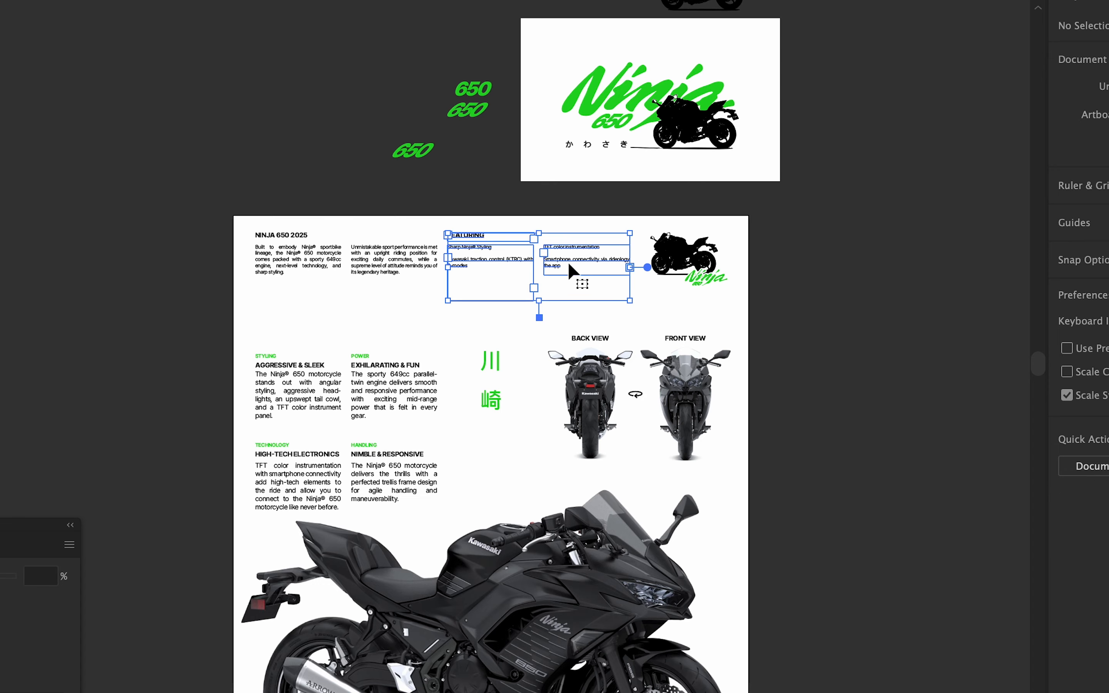
{"action": "left_click_drag", "start_coordinate": [568, 260], "coordinate": [584, 308]}
{"action": "left_click", "coordinate": [830, 328]}
{"action": "key", "text": "super+z"}
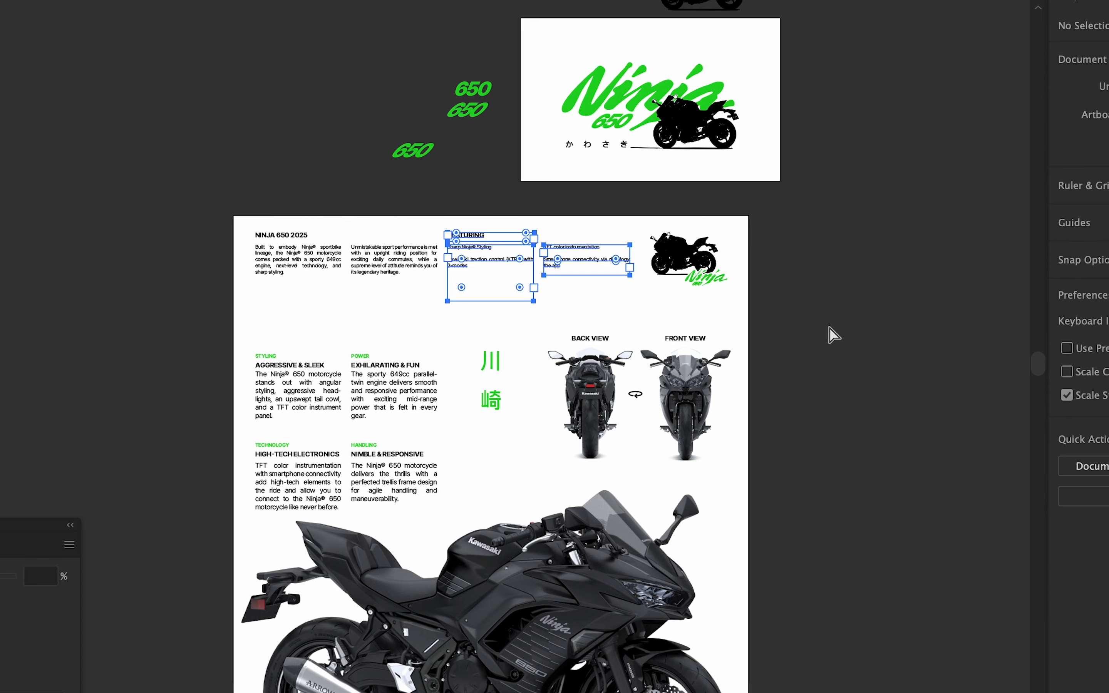
{"action": "scroll", "coordinate": [830, 329], "scroll_direction": "down", "scroll_amount": 1}
{"action": "left_click_drag", "start_coordinate": [808, 322], "coordinate": [645, 283]}
{"action": "left_click", "coordinate": [721, 307]}
{"action": "left_click_drag", "start_coordinate": [706, 302], "coordinate": [540, 263]}
{"action": "scroll", "coordinate": [542, 225], "scroll_direction": "down", "scroll_amount": 1}
{"action": "scroll", "coordinate": [542, 228], "scroll_direction": "up", "scroll_amount": 1}
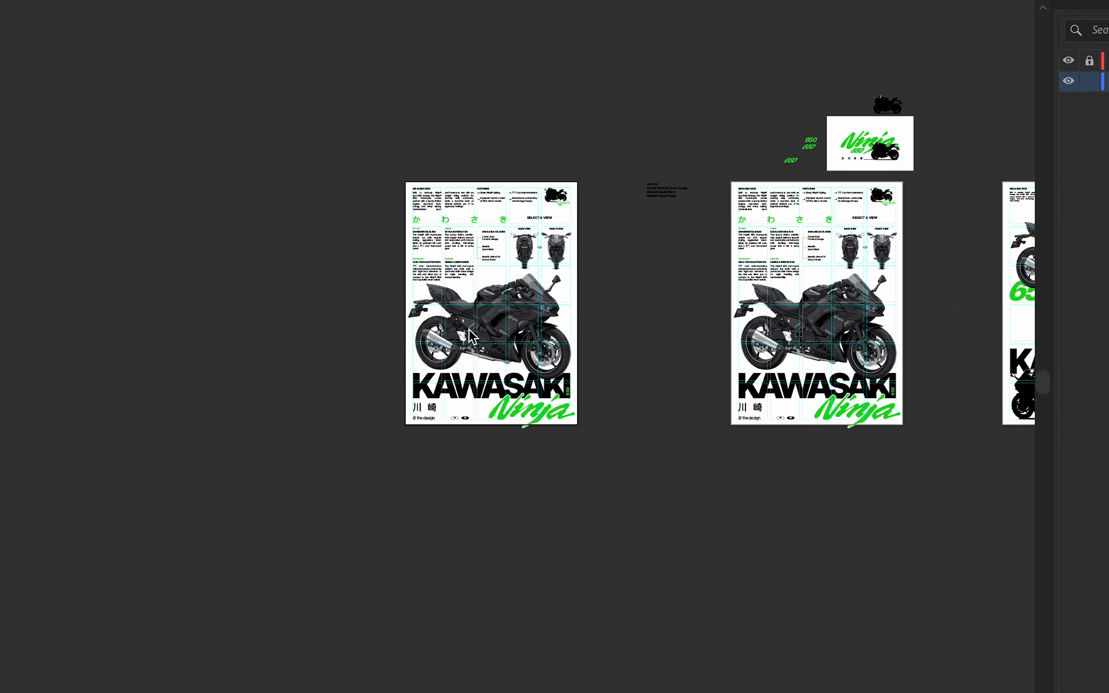
Duplicate the black 川崎 text from below KAWASAKI onto the first column beside the motorcycle's tail, in a taller frame.
{"action": "scroll", "coordinate": [472, 337], "scroll_direction": "up", "scroll_amount": 3}
{"action": "scroll", "coordinate": [425, 231], "scroll_direction": "up", "scroll_amount": 5}
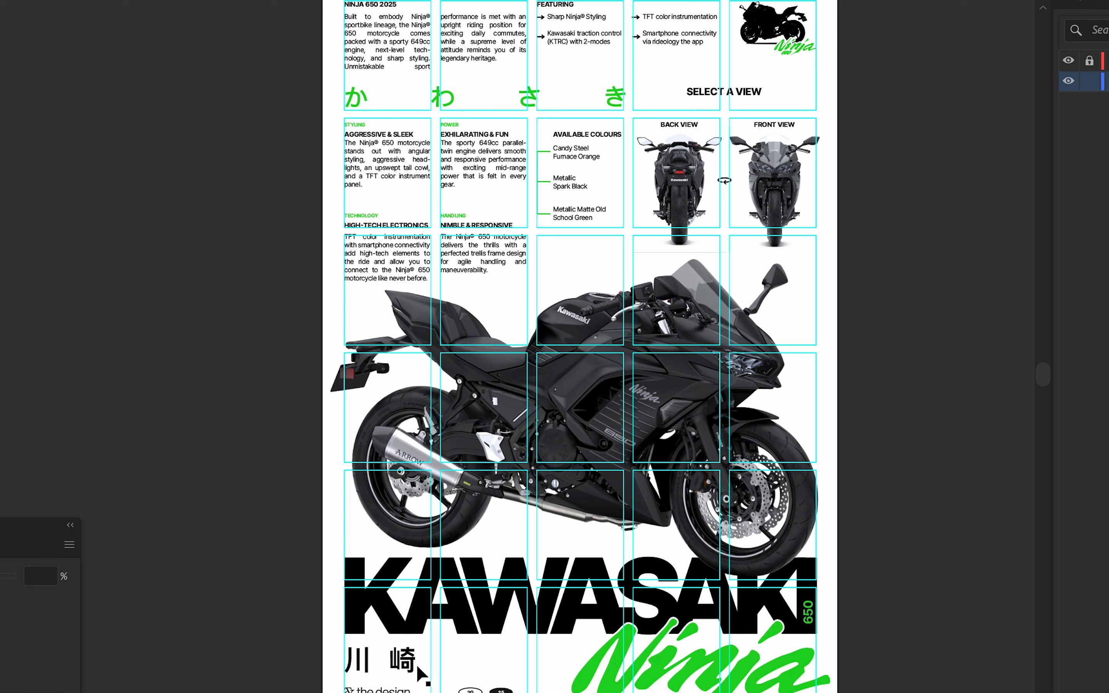
{"action": "left_click", "coordinate": [415, 667]}
{"action": "left_click_drag", "start_coordinate": [398, 671], "coordinate": [421, 548]}
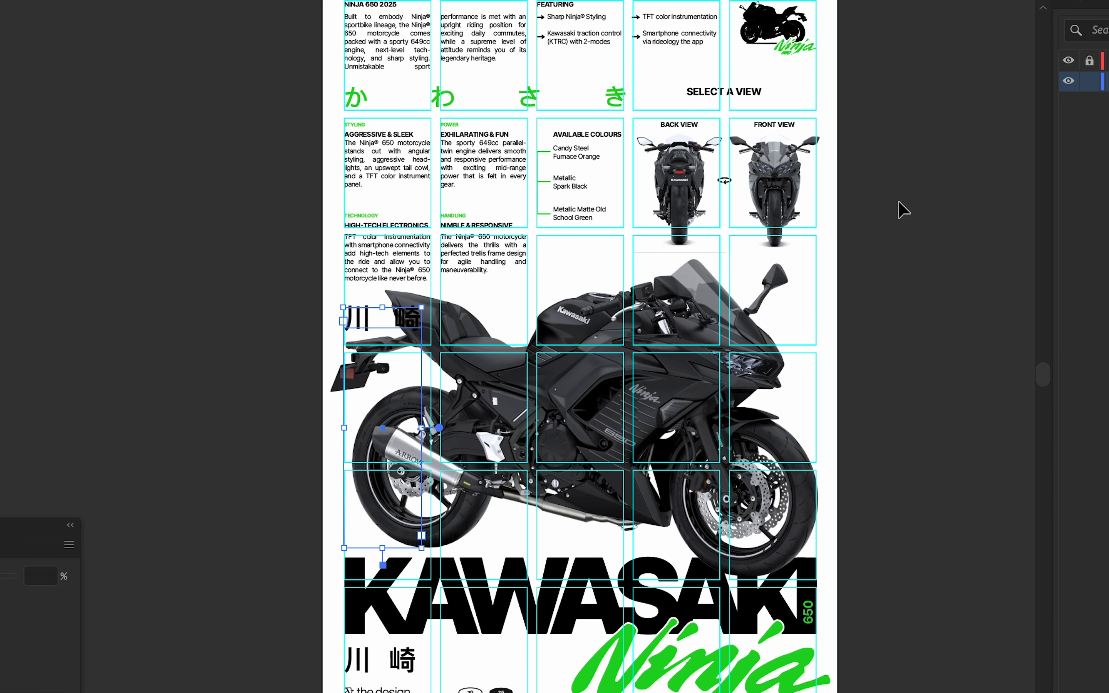
Enlarge the duplicated 川崎 text until its two characters stack at nearly column width, and widen its frame to the column edge.
{"action": "left_click", "coordinate": [1080, 0]}
{"action": "scroll", "coordinate": [1106, 432], "scroll_direction": "up", "scroll_amount": 20}
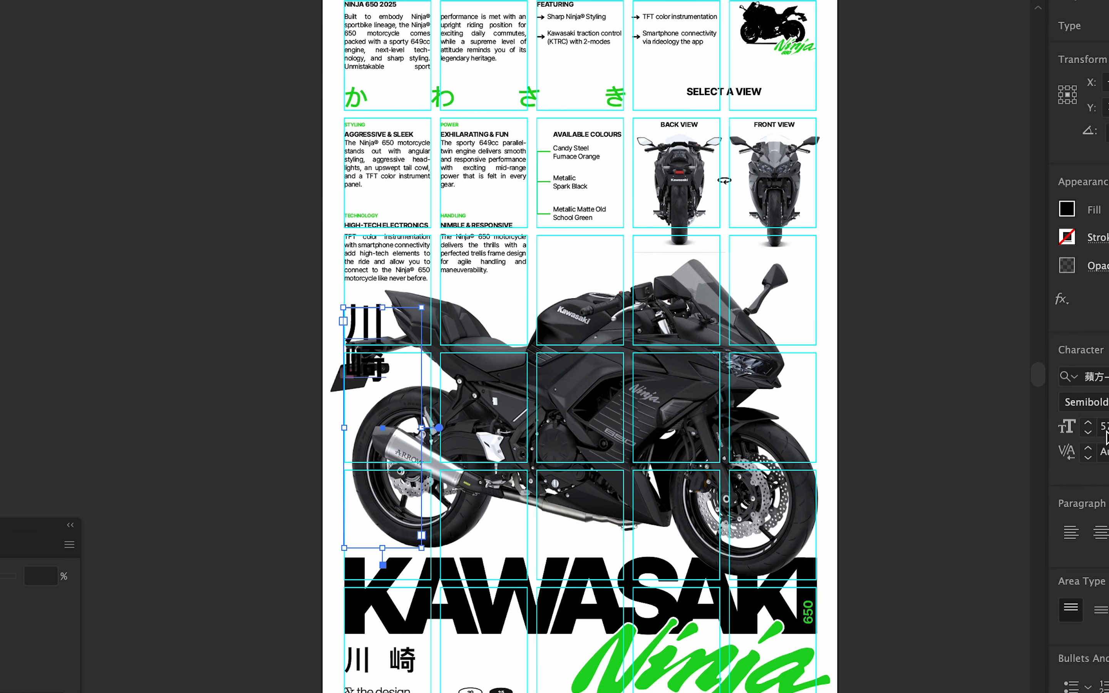
{"action": "scroll", "coordinate": [1108, 428], "scroll_direction": "up", "scroll_amount": 20}
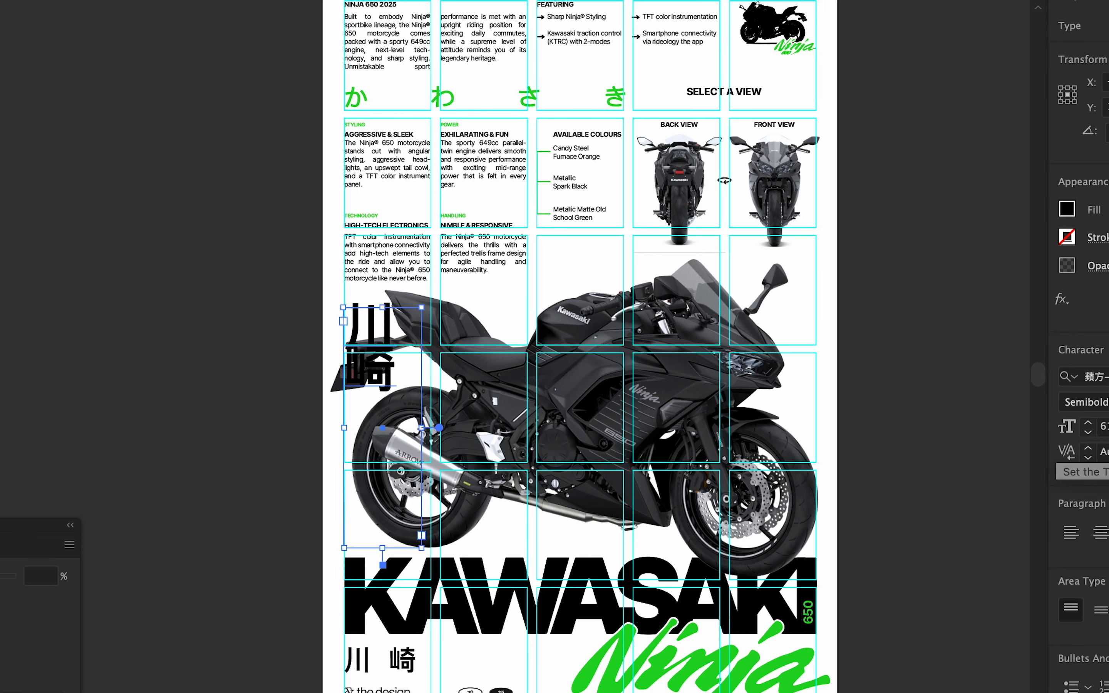
{"action": "scroll", "coordinate": [1106, 431], "scroll_direction": "up", "scroll_amount": 20}
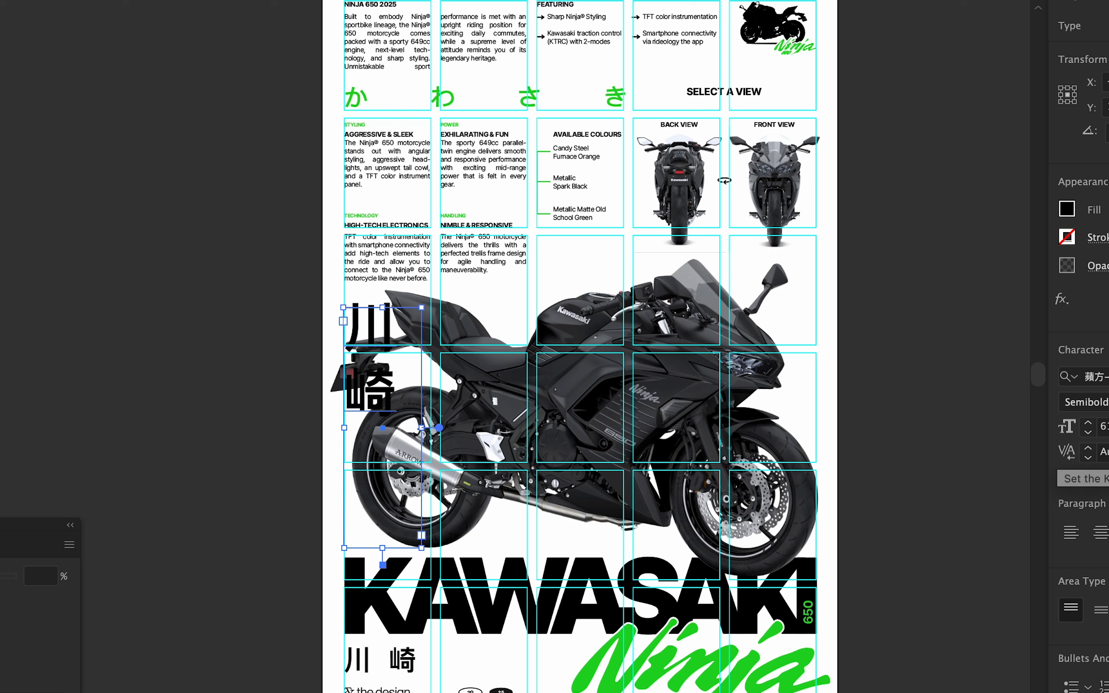
{"action": "scroll", "coordinate": [1108, 428], "scroll_direction": "up", "scroll_amount": 10}
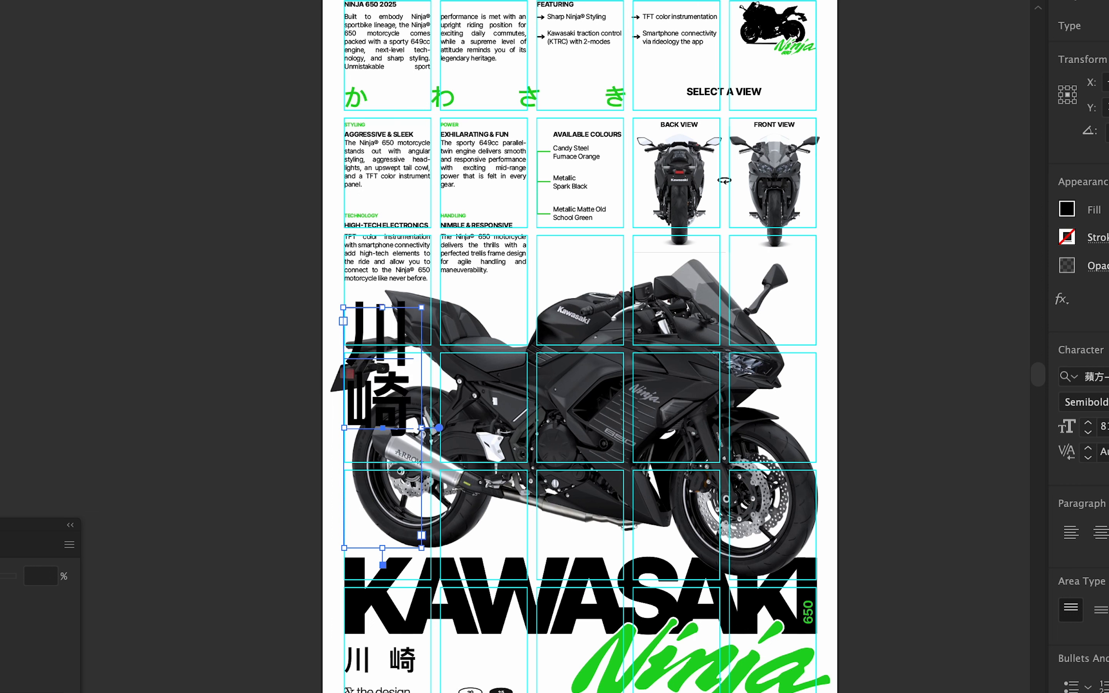
{"action": "scroll", "coordinate": [1104, 427], "scroll_direction": "up", "scroll_amount": 4}
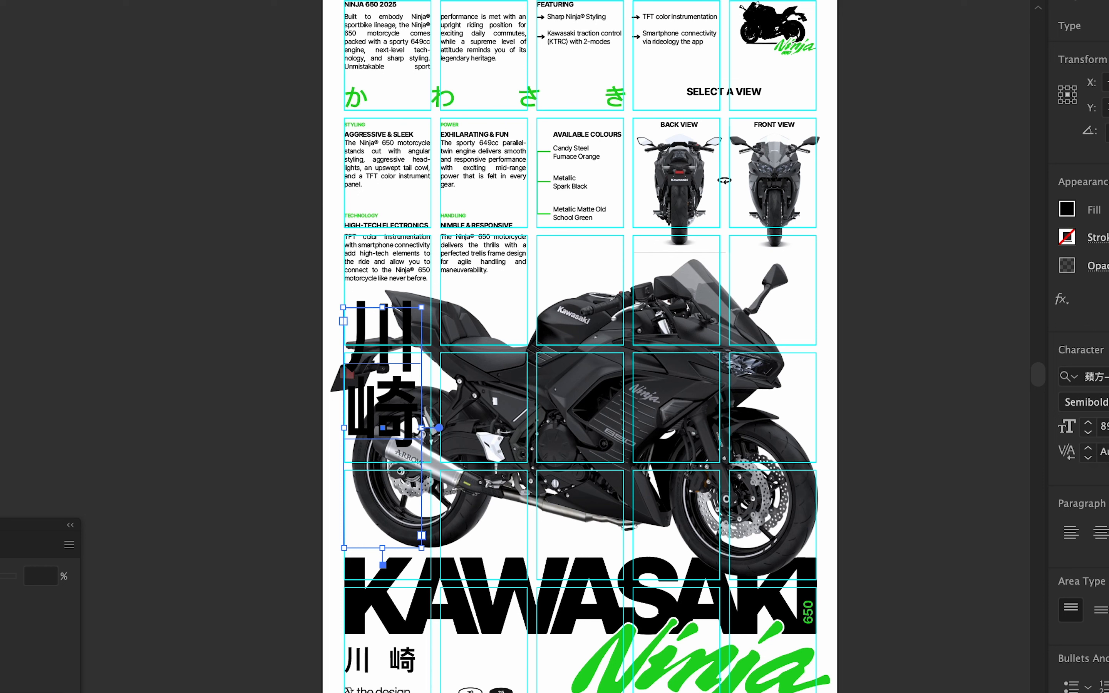
{"action": "scroll", "coordinate": [1107, 426], "scroll_direction": "up", "scroll_amount": 2}
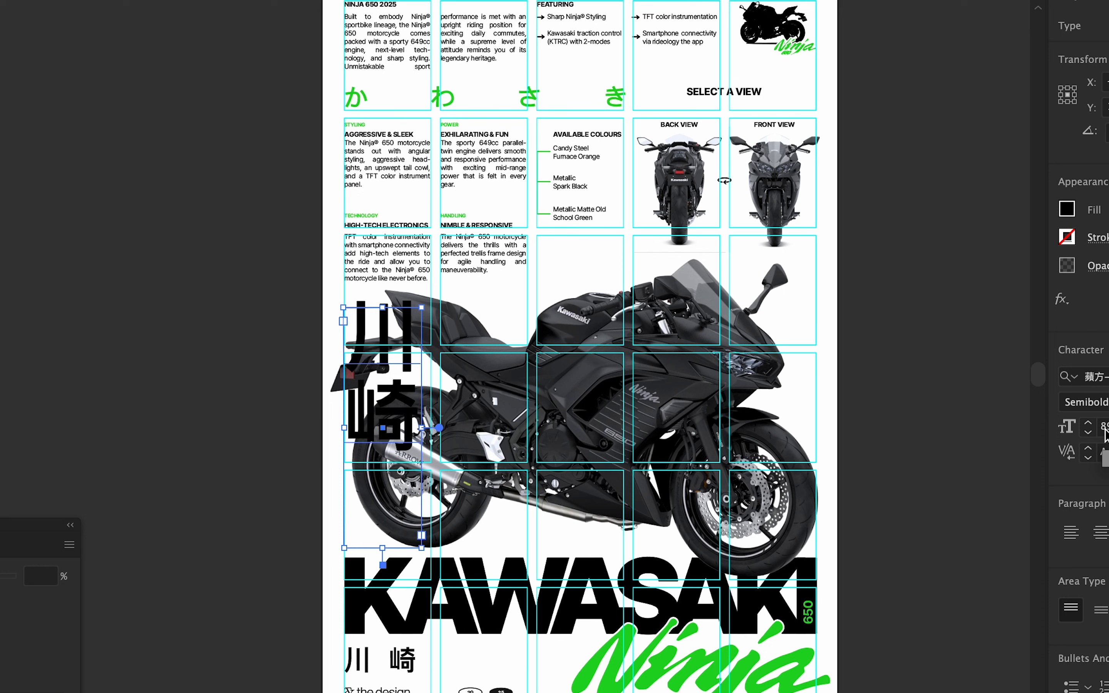
{"action": "scroll", "coordinate": [1106, 434], "scroll_direction": "up", "scroll_amount": 3}
{"action": "left_click_drag", "start_coordinate": [422, 429], "coordinate": [428, 428]}
Fill the stacked 川崎 text with the Ninja logo's green, remove its stroke, and hide the column grid layer.
{"action": "key", "text": "i"}
{"action": "left_click", "coordinate": [708, 656]}
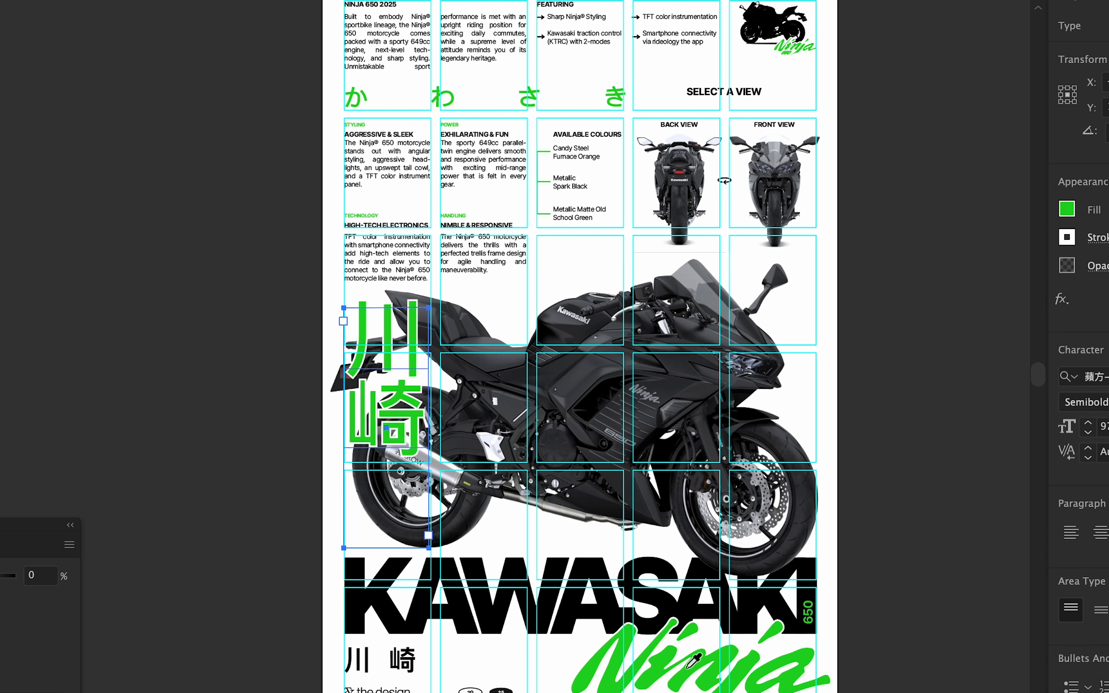
{"action": "key", "text": "slash"}
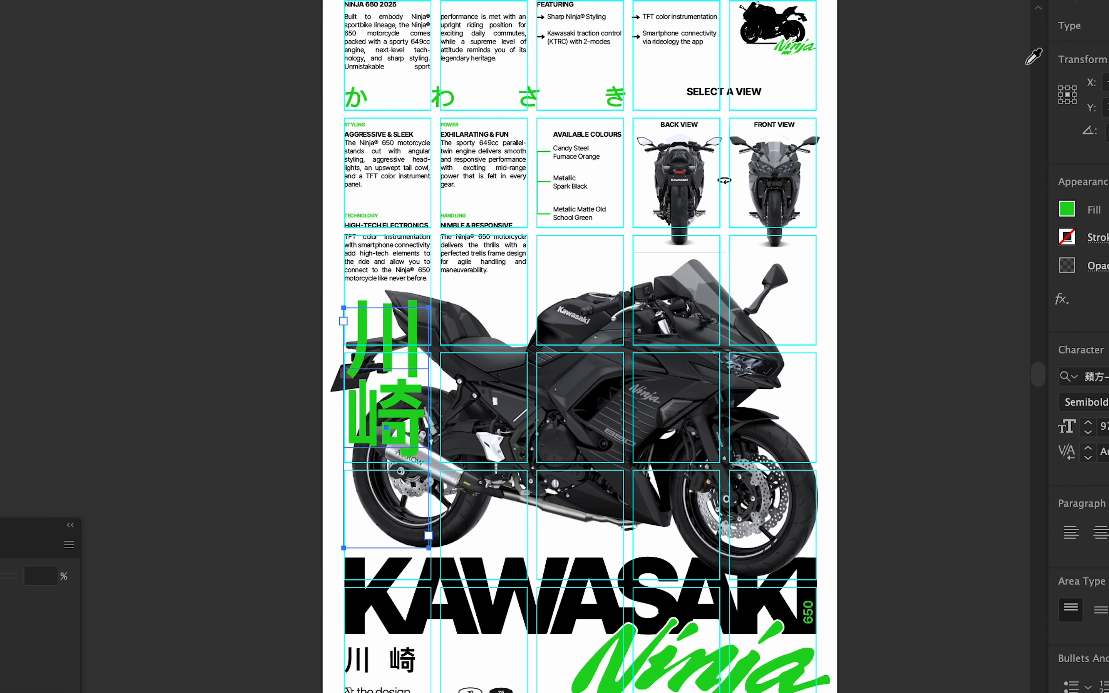
{"action": "left_click", "coordinate": [1108, 1]}
{"action": "left_click", "coordinate": [1068, 65]}
{"action": "left_click", "coordinate": [1008, 301]}
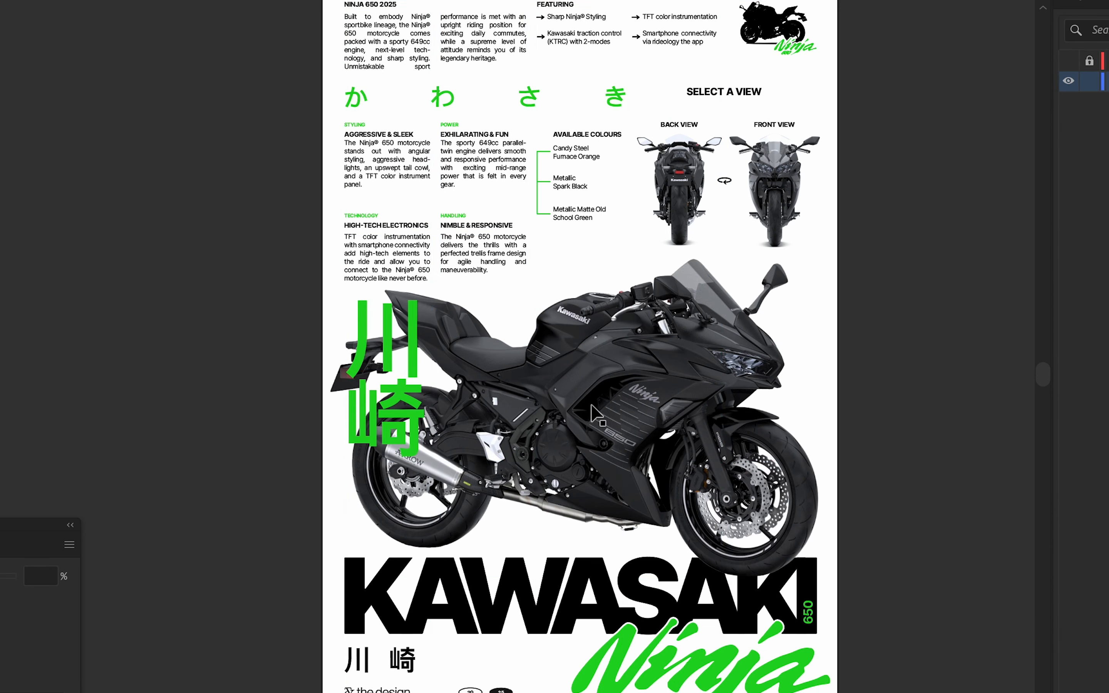
Move the green 川崎 text to the last column, behind the motorcycle's front fairing and wheel.
{"action": "left_click_drag", "start_coordinate": [415, 395], "coordinate": [800, 374]}
{"action": "left_click", "coordinate": [861, 356]}
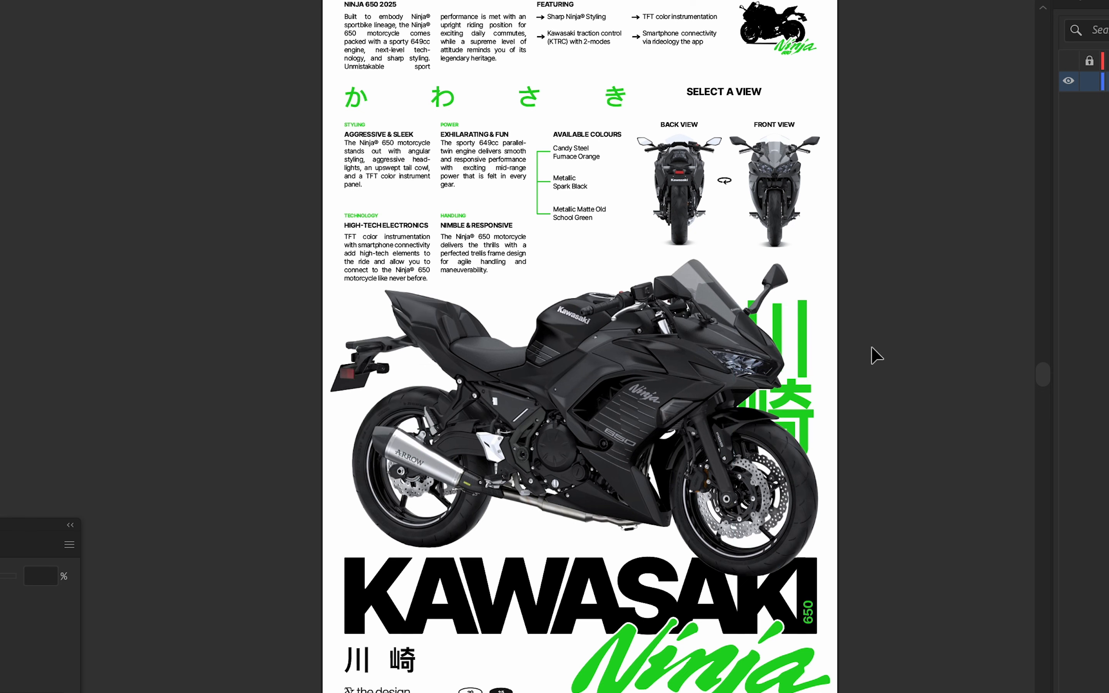
{"action": "scroll", "coordinate": [871, 354], "scroll_direction": "down", "scroll_amount": 4}
{"action": "scroll", "coordinate": [860, 383], "scroll_direction": "up", "scroll_amount": 4}
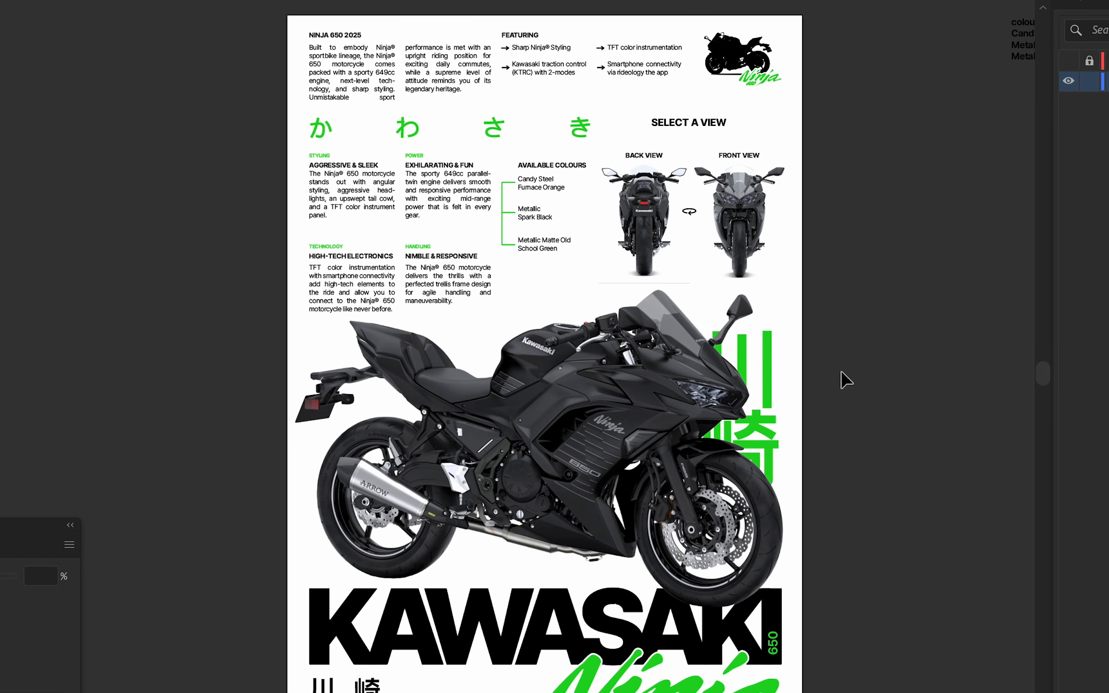
Try placing the green 川崎 text behind the motorcycle's tail, and undo the move.
{"action": "left_click_drag", "start_coordinate": [787, 362], "coordinate": [808, 314]}
{"action": "left_click", "coordinate": [792, 297]}
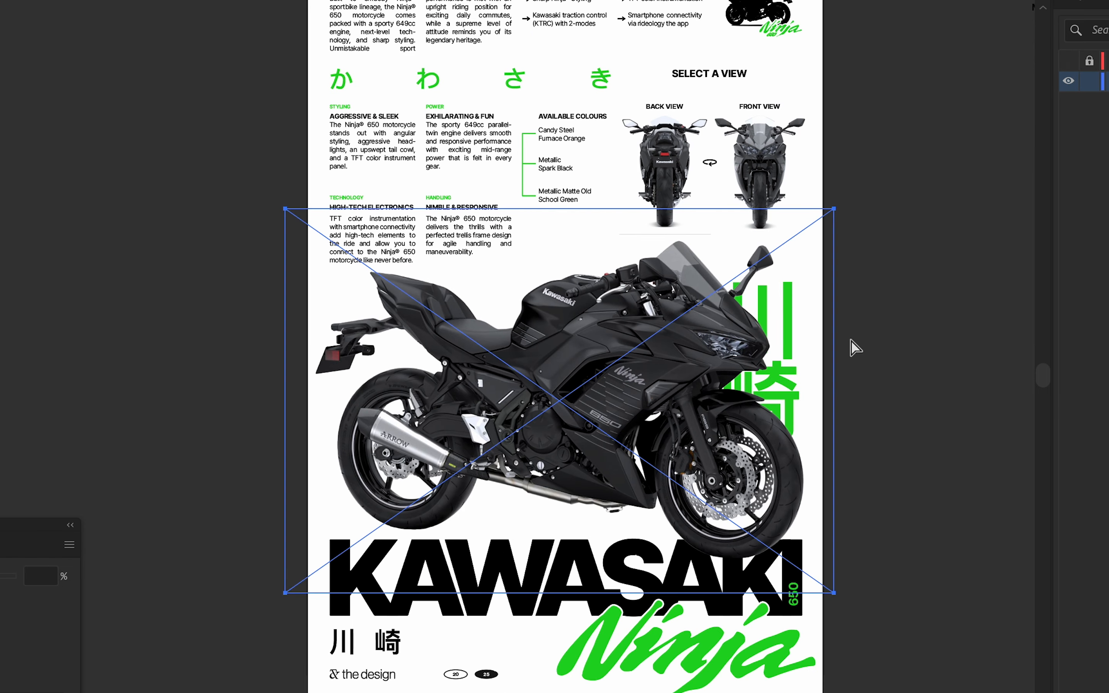
{"action": "key", "text": "ctrl+z"}
{"action": "left_click_drag", "start_coordinate": [781, 398], "coordinate": [388, 397]}
{"action": "left_click", "coordinate": [896, 416]}
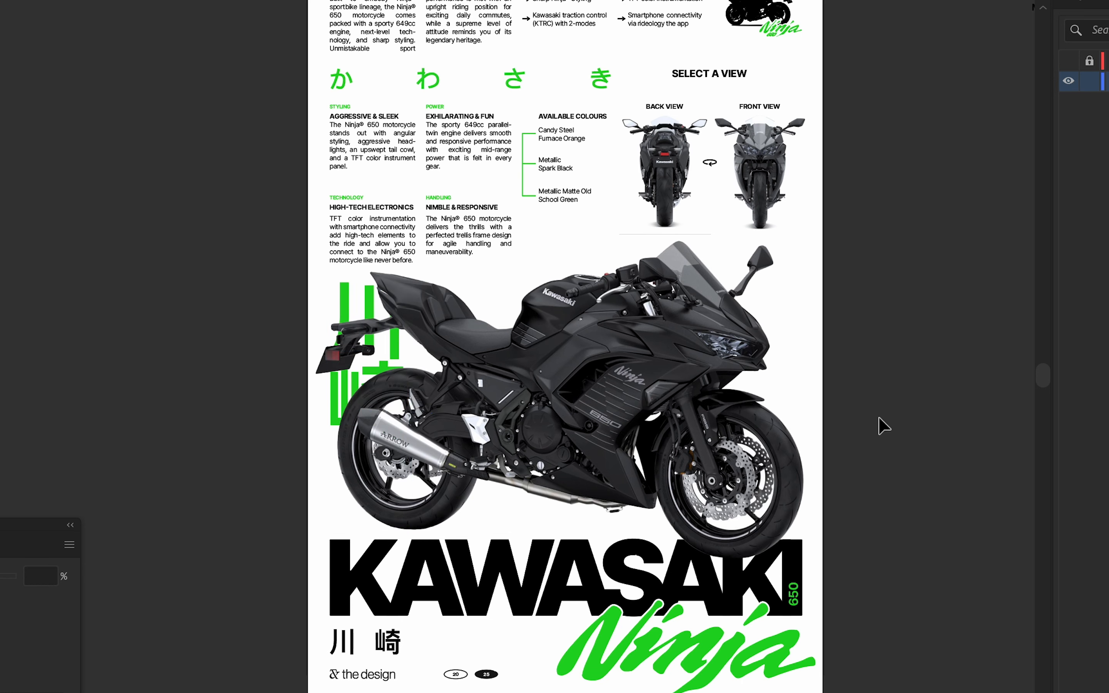
{"action": "scroll", "coordinate": [855, 408], "scroll_direction": "down", "scroll_amount": 3}
{"action": "key", "text": "super+z"}
{"action": "key", "text": "super+z"}
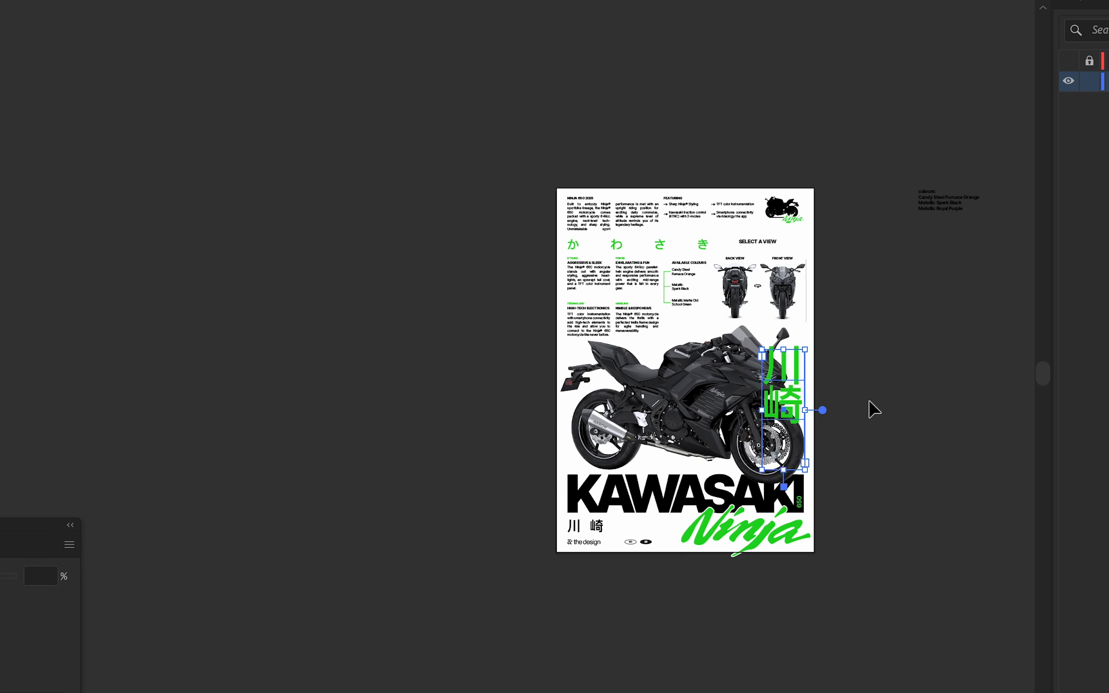
Send the green 川崎 text behind the motorcycle's front end in the last column.
{"action": "scroll", "coordinate": [871, 408], "scroll_direction": "up", "scroll_amount": 3}
{"action": "key", "text": "super+["}
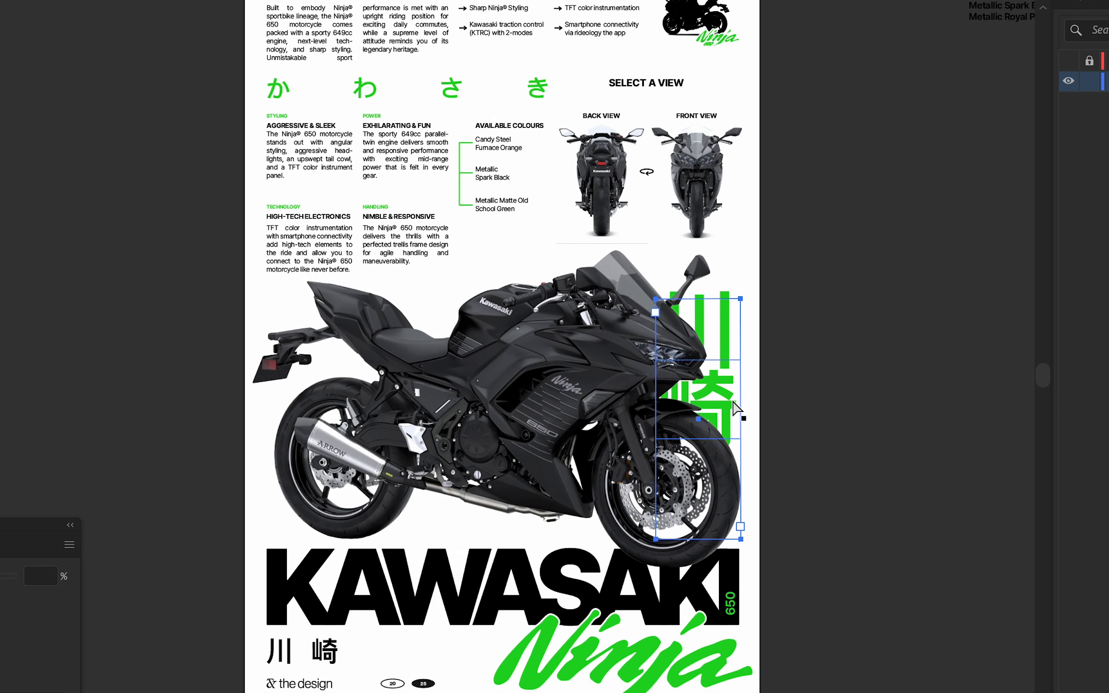
{"action": "left_click", "coordinate": [854, 439]}
{"action": "scroll", "coordinate": [825, 390], "scroll_direction": "up", "scroll_amount": 1}
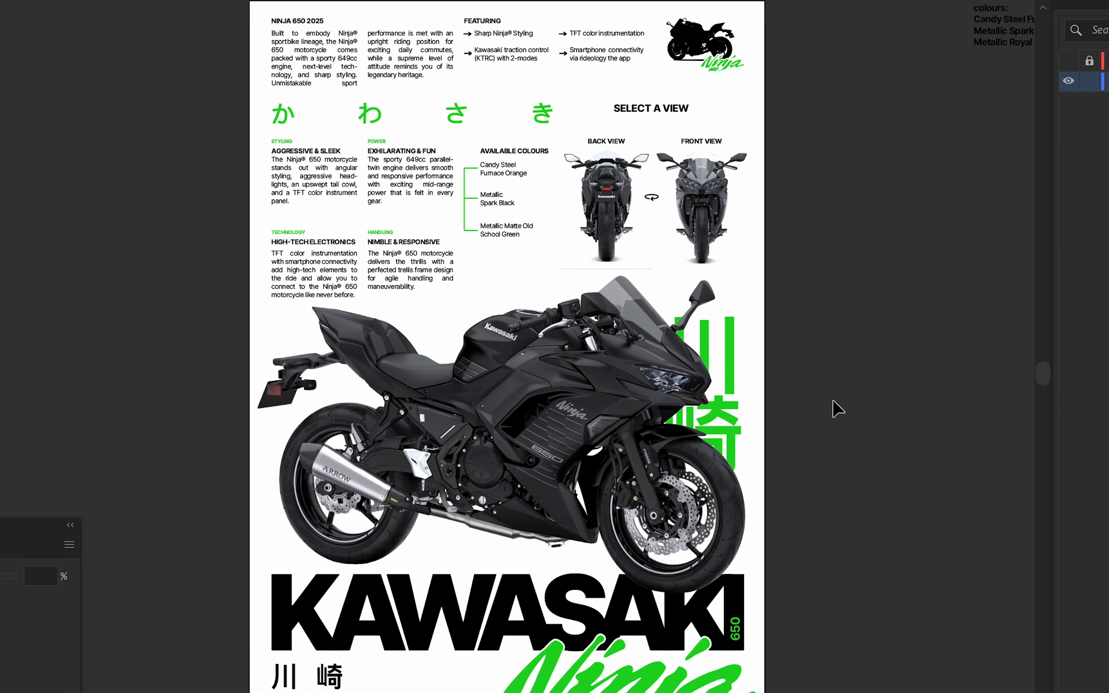
{"action": "scroll", "coordinate": [811, 360], "scroll_direction": "up", "scroll_amount": 1}
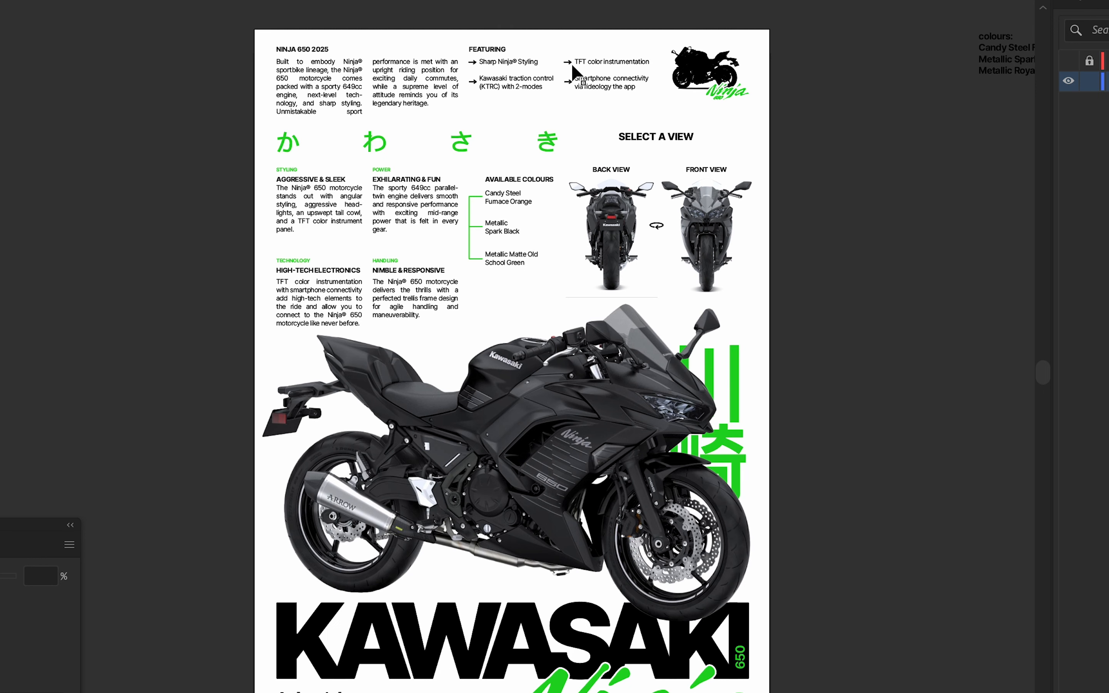
Copy the hex colour code 22d521 from the green bracket line beside the AVAILABLE COLOURS list.
{"action": "left_click", "coordinate": [479, 196]}
{"action": "double_click", "coordinate": [1, 579]}
{"action": "key", "text": "super+c"}
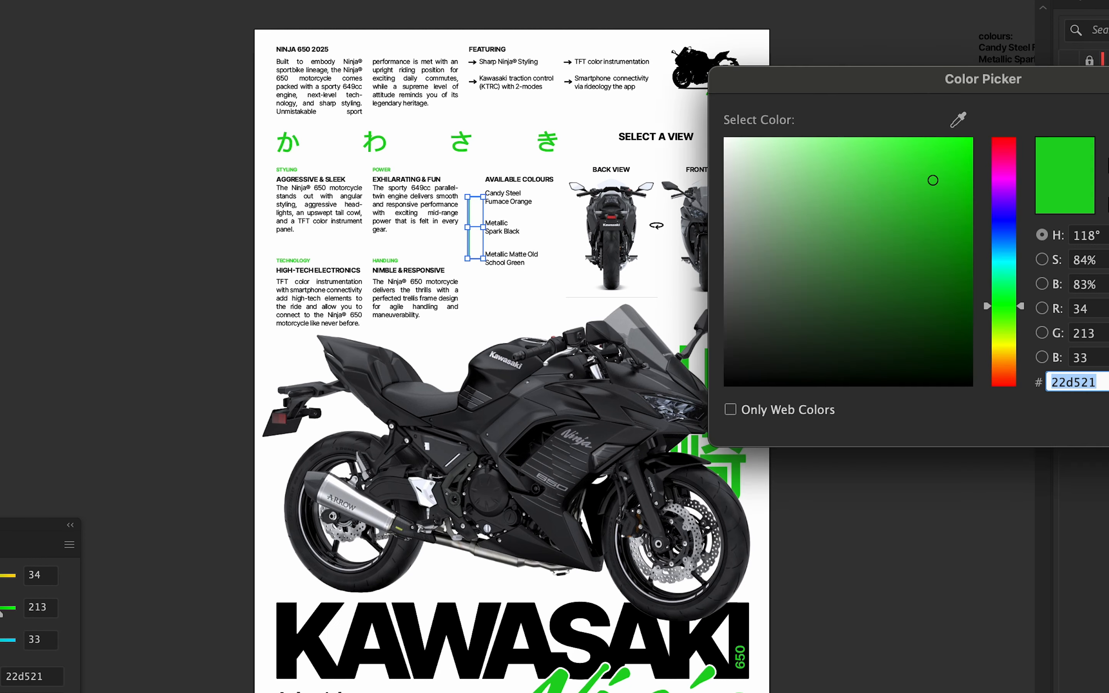
{"action": "key", "text": "Escape"}
Recolour the four arrows beside the FEATURING items with the green 22d521.
{"action": "scroll", "coordinate": [494, 101], "scroll_direction": "up", "scroll_amount": 5}
{"action": "scroll", "coordinate": [477, 132], "scroll_direction": "up", "scroll_amount": 3}
{"action": "left_click", "coordinate": [449, 141]}
{"action": "left_click", "coordinate": [644, 144], "text": "shift"}
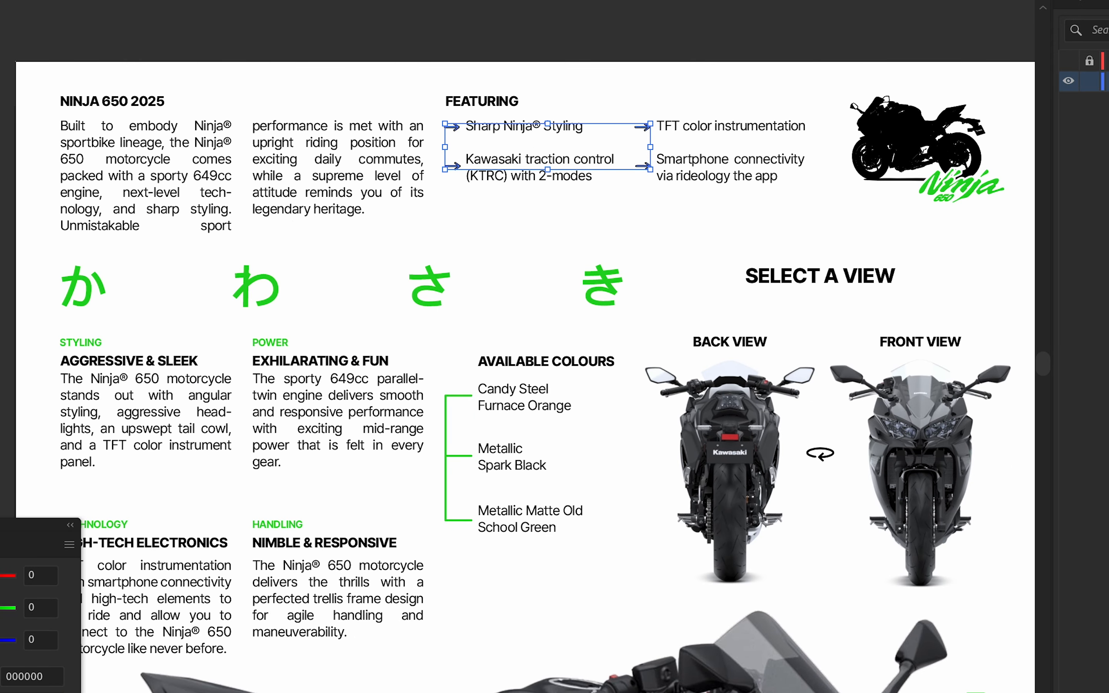
{"action": "double_click", "coordinate": [1, 578]}
{"action": "key", "text": "super+v"}
{"action": "key", "text": "Return"}
{"action": "left_click", "coordinate": [512, 252]}
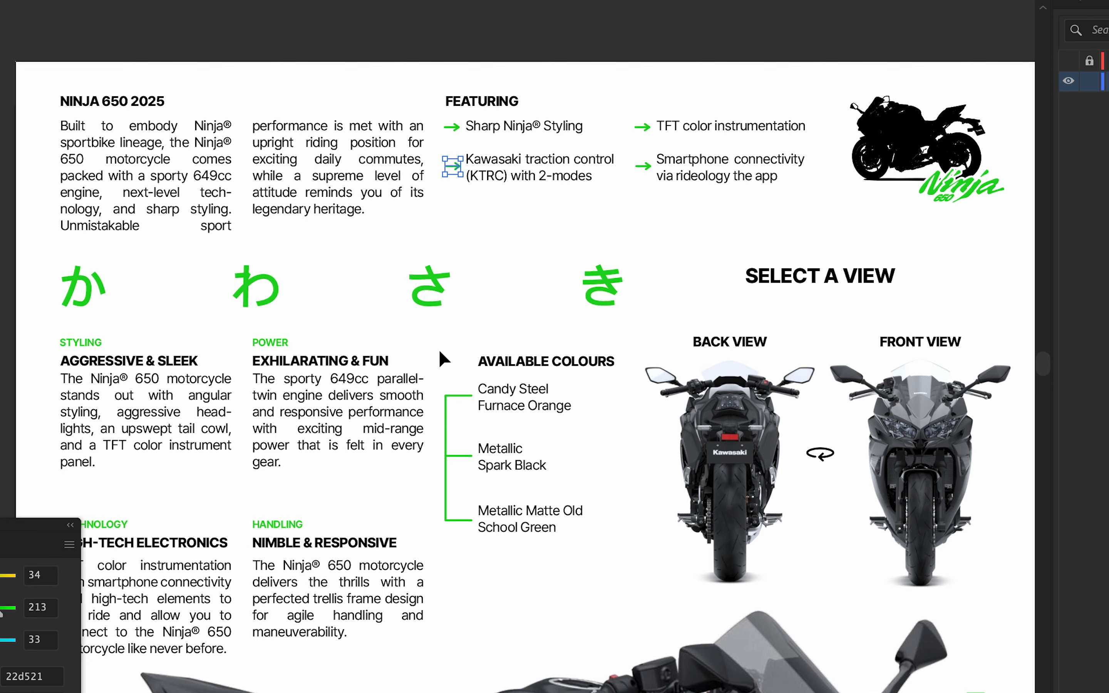
{"action": "left_click", "coordinate": [450, 398]}
{"action": "left_click", "coordinate": [484, 337]}
Try to apply the copied green 22d521 to the rotation arrow between the BACK VIEW and FRONT VIEW motorcycles.
{"action": "scroll", "coordinate": [531, 261], "scroll_direction": "down", "scroll_amount": 5}
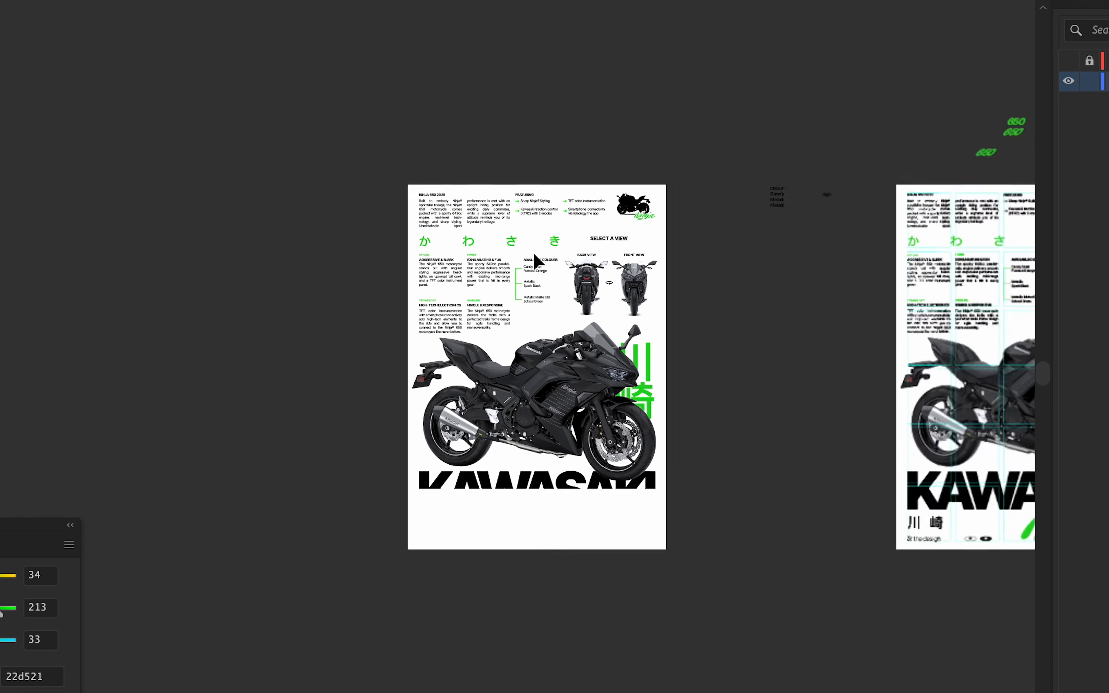
{"action": "scroll", "coordinate": [608, 183], "scroll_direction": "down", "scroll_amount": 2}
{"action": "scroll", "coordinate": [609, 186], "scroll_direction": "up", "scroll_amount": 4}
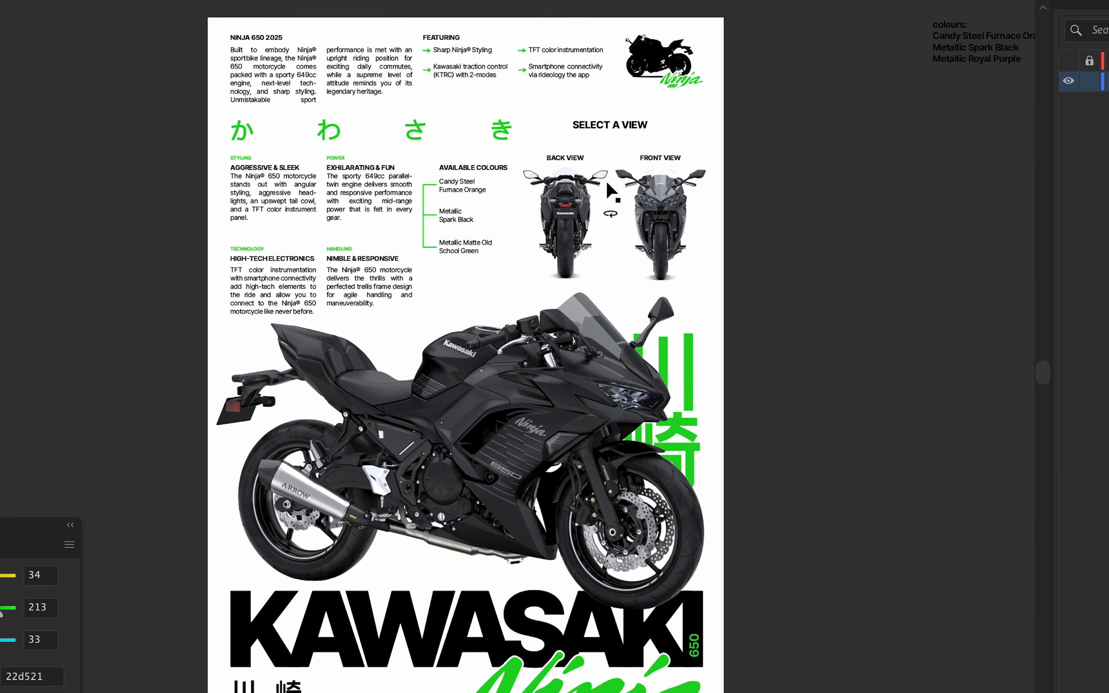
{"action": "left_click", "coordinate": [609, 215]}
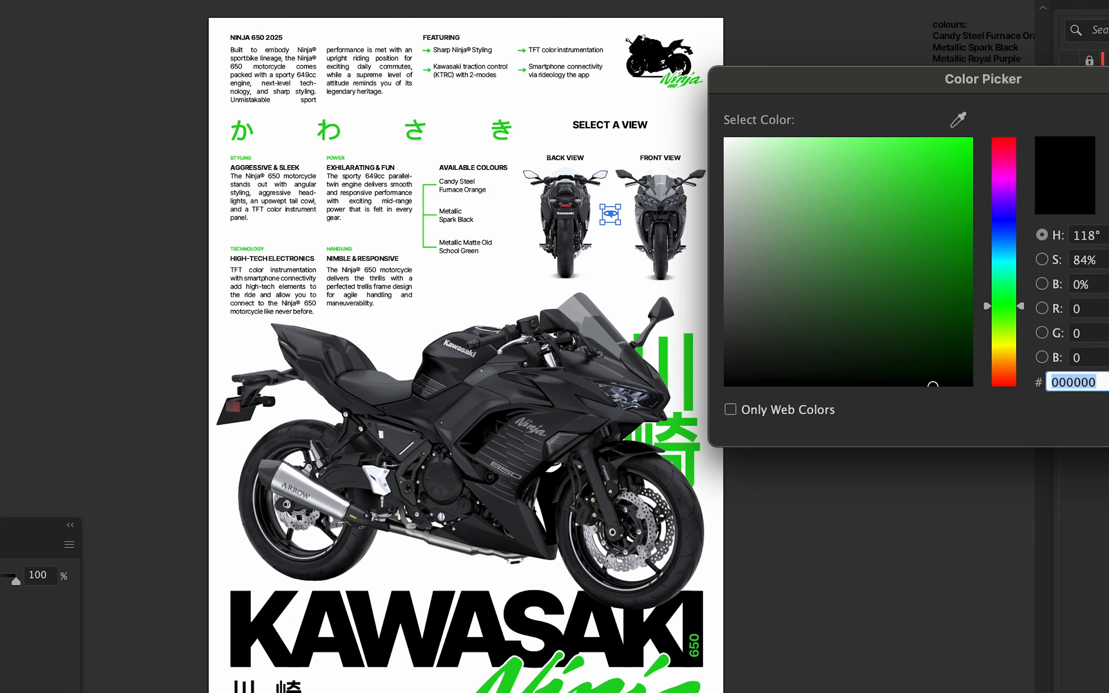
{"action": "key", "text": "super+v"}
{"action": "key", "text": "Return"}
{"action": "left_click", "coordinate": [890, 387]}
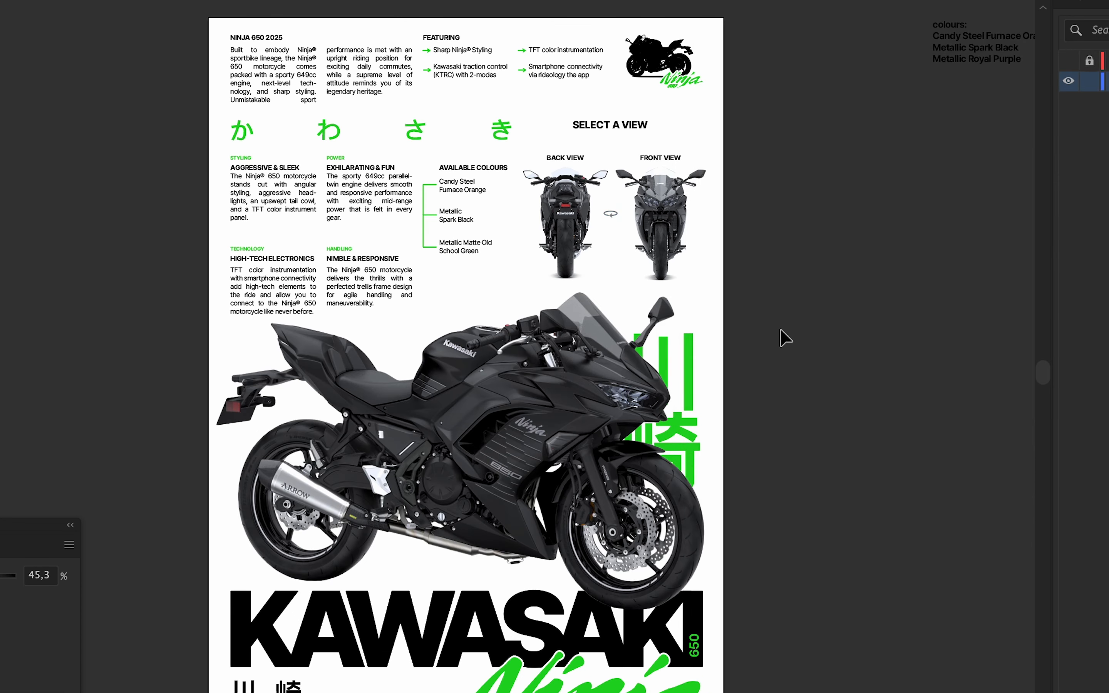
Switch the rotation arrow's colour mode from Grayscale to RGB and set its colour to 22d521.
{"action": "left_click", "coordinate": [70, 550]}
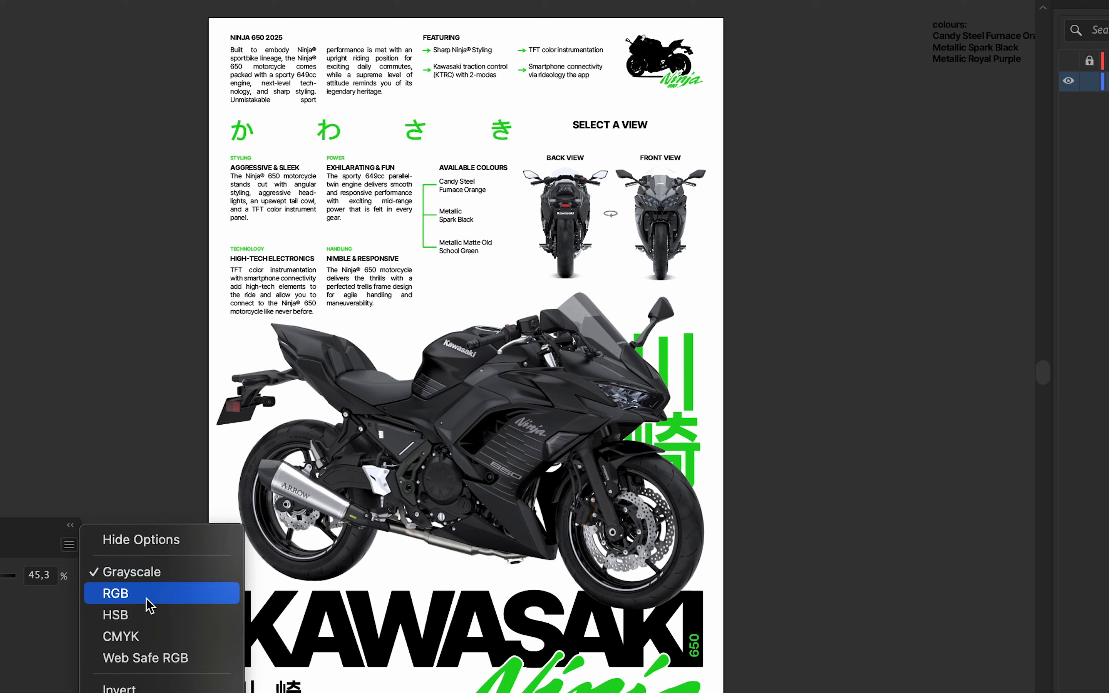
{"action": "left_click", "coordinate": [144, 596]}
{"action": "left_click", "coordinate": [612, 214]}
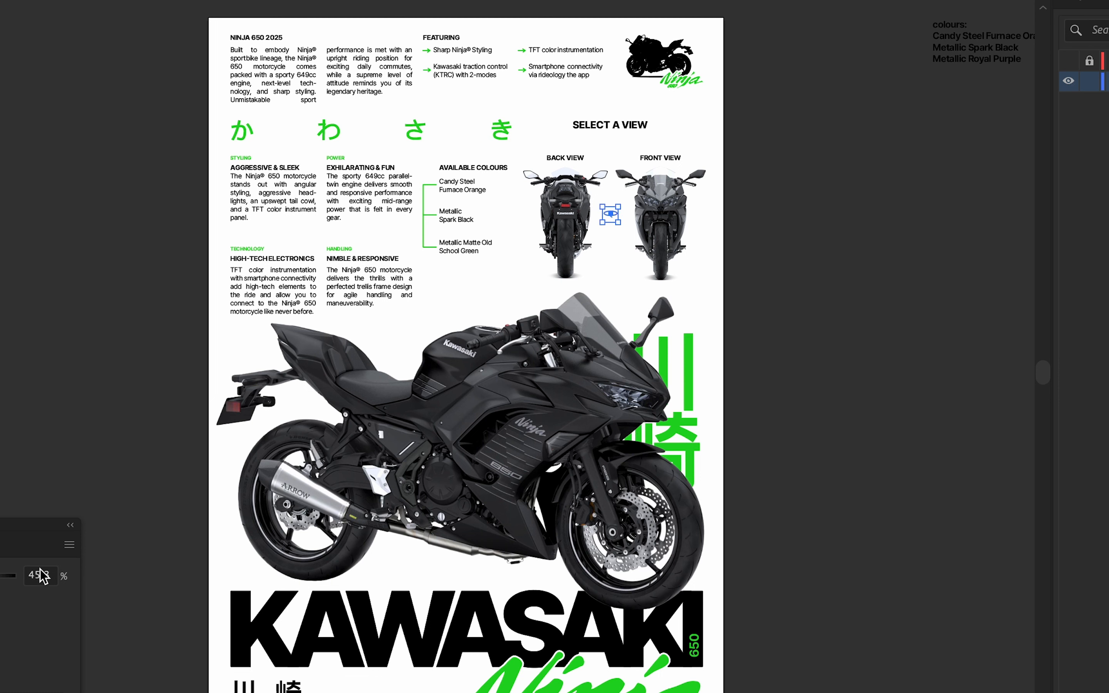
{"action": "left_click", "coordinate": [69, 544]}
{"action": "left_click", "coordinate": [138, 592]}
{"action": "key", "text": "super+v"}
{"action": "key", "text": "Return"}
{"action": "left_click", "coordinate": [845, 320]}
{"action": "scroll", "coordinate": [768, 274], "scroll_direction": "down", "scroll_amount": 1}
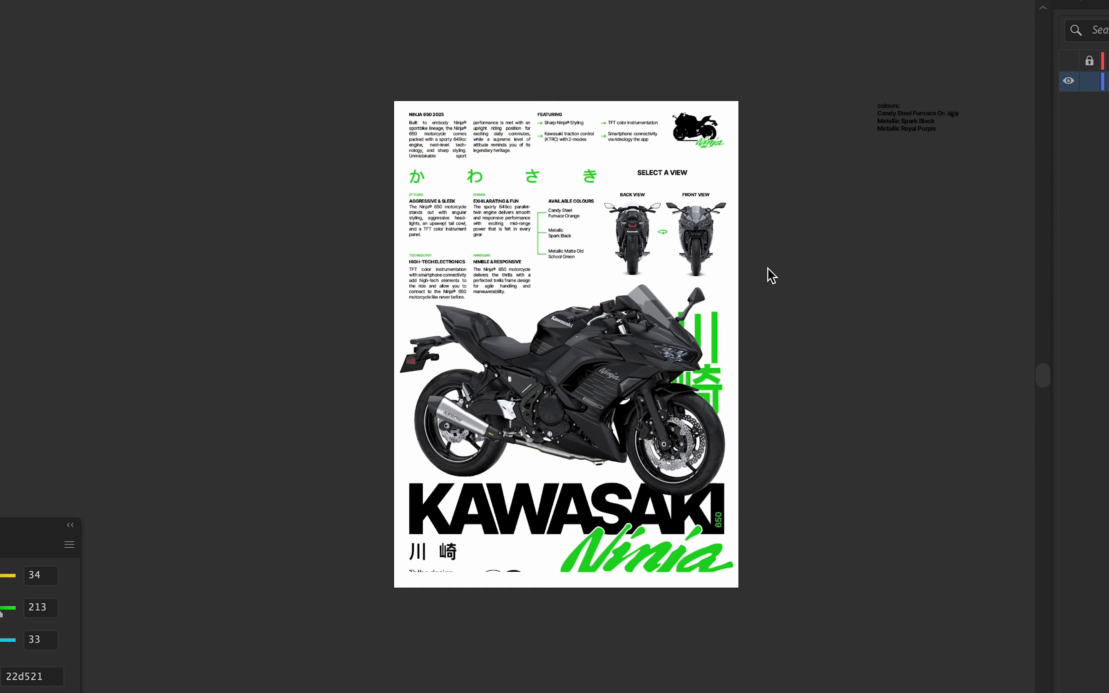
Enlarge the green rotation arrow and nudge it slightly toward the FRONT VIEW motorcycle to centre it between the two views.
{"action": "scroll", "coordinate": [686, 250], "scroll_direction": "up", "scroll_amount": 3}
{"action": "left_click", "coordinate": [638, 218]}
{"action": "scroll", "coordinate": [641, 222], "scroll_direction": "up", "scroll_amount": 1}
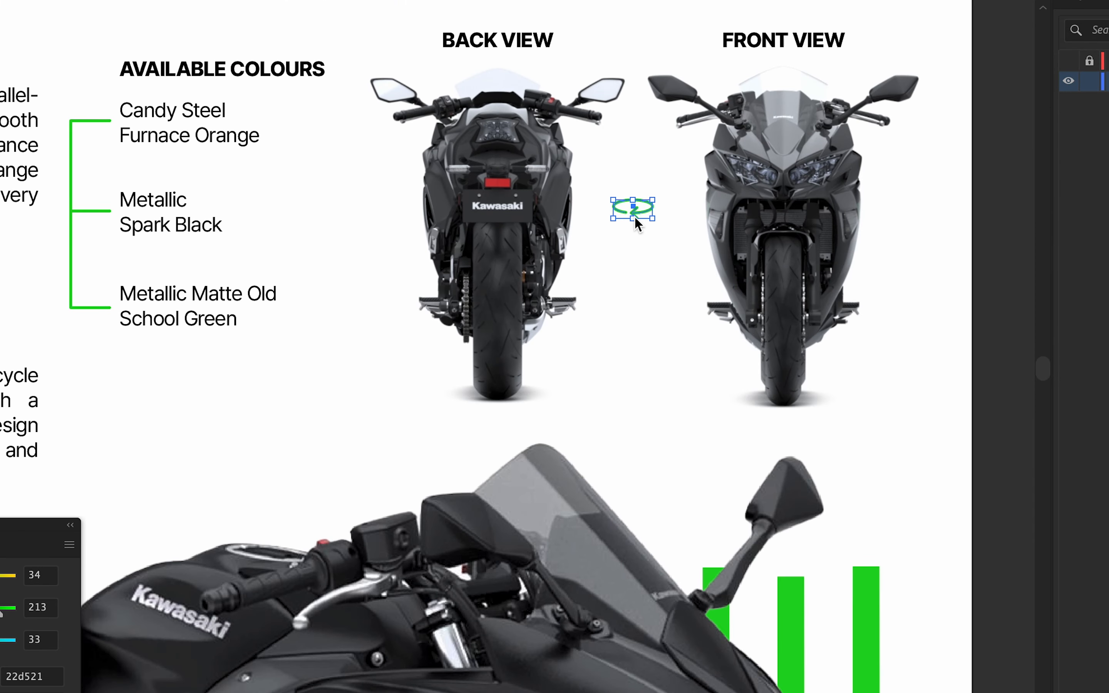
{"action": "left_click_drag", "start_coordinate": [636, 223], "coordinate": [636, 231]}
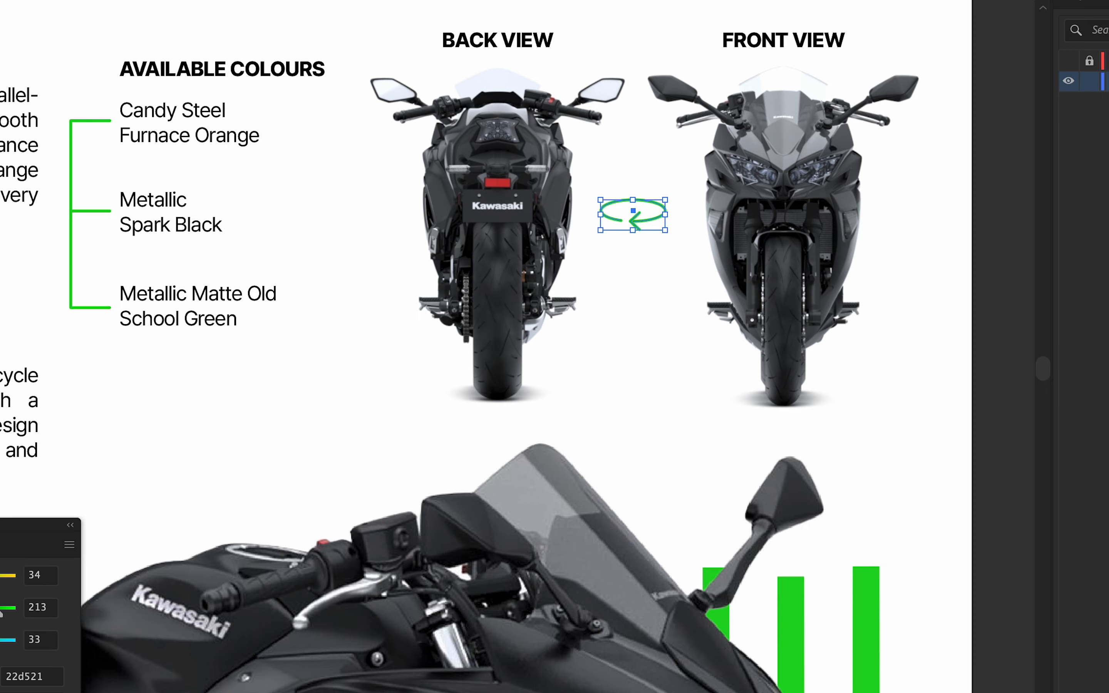
{"action": "key", "text": "Right"}
{"action": "key", "text": "Right"}
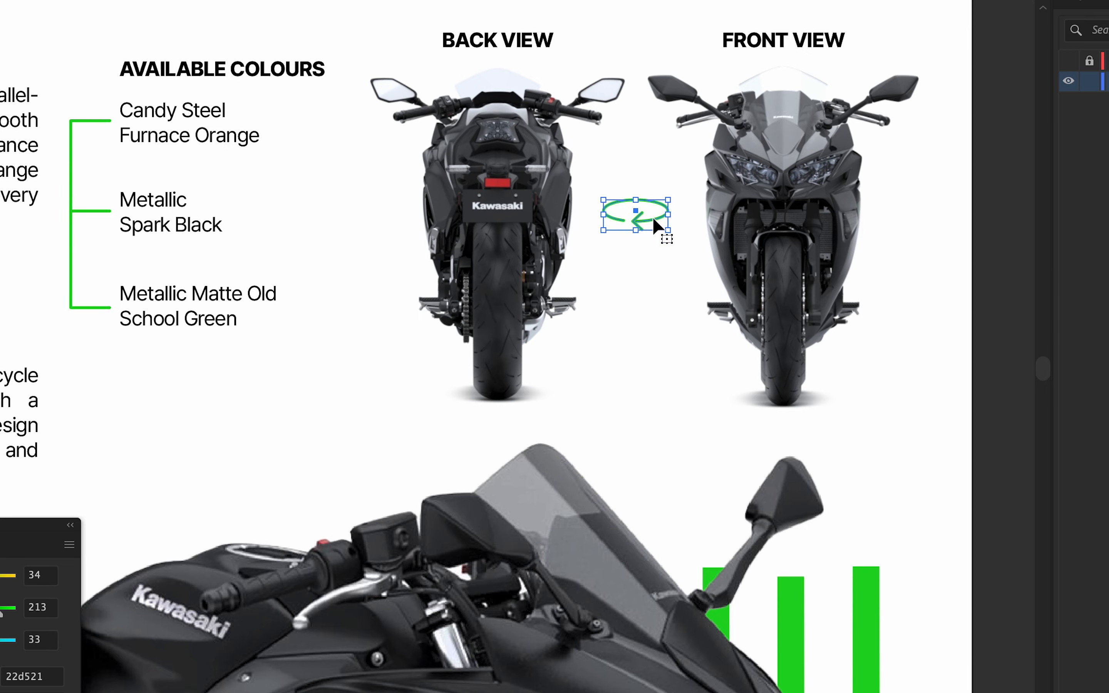
{"action": "left_click", "coordinate": [976, 299]}
{"action": "scroll", "coordinate": [987, 301], "scroll_direction": "down", "scroll_amount": 1}
{"action": "scroll", "coordinate": [1017, 324], "scroll_direction": "down", "scroll_amount": 3}
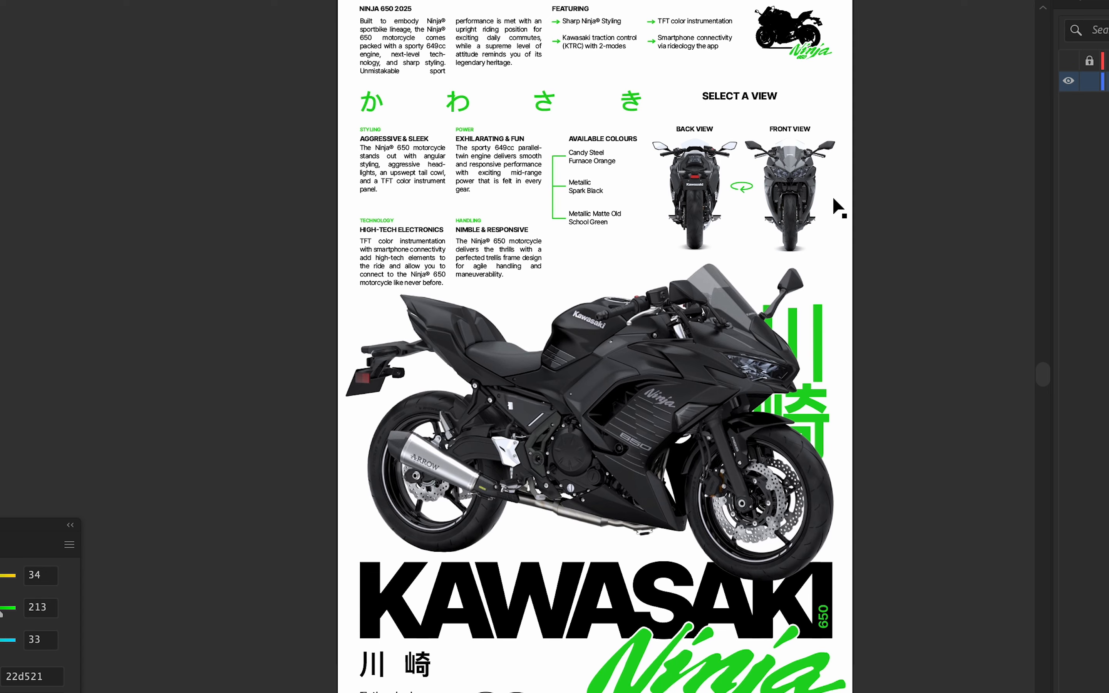
{"action": "scroll", "coordinate": [825, 220], "scroll_direction": "down", "scroll_amount": 1}
Move the green 川崎 text from behind the motorcycle's front end to the empty canvas beside the poster.
{"action": "left_click", "coordinate": [812, 321]}
{"action": "left_click", "coordinate": [927, 403]}
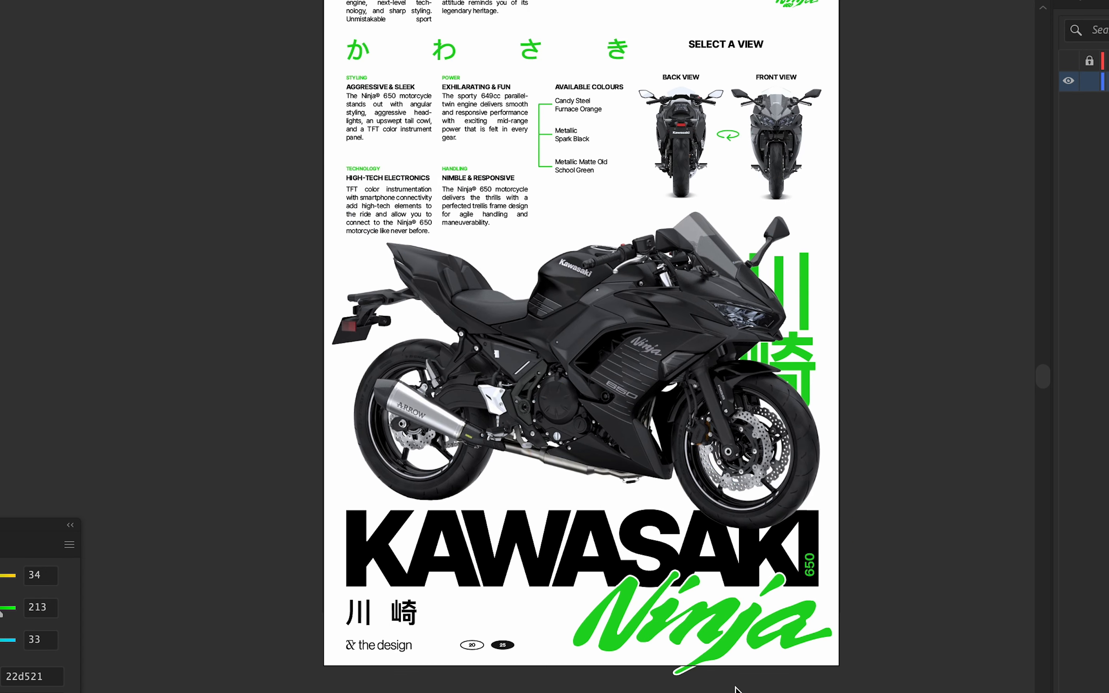
{"action": "left_click_drag", "start_coordinate": [770, 289], "coordinate": [771, 291]}
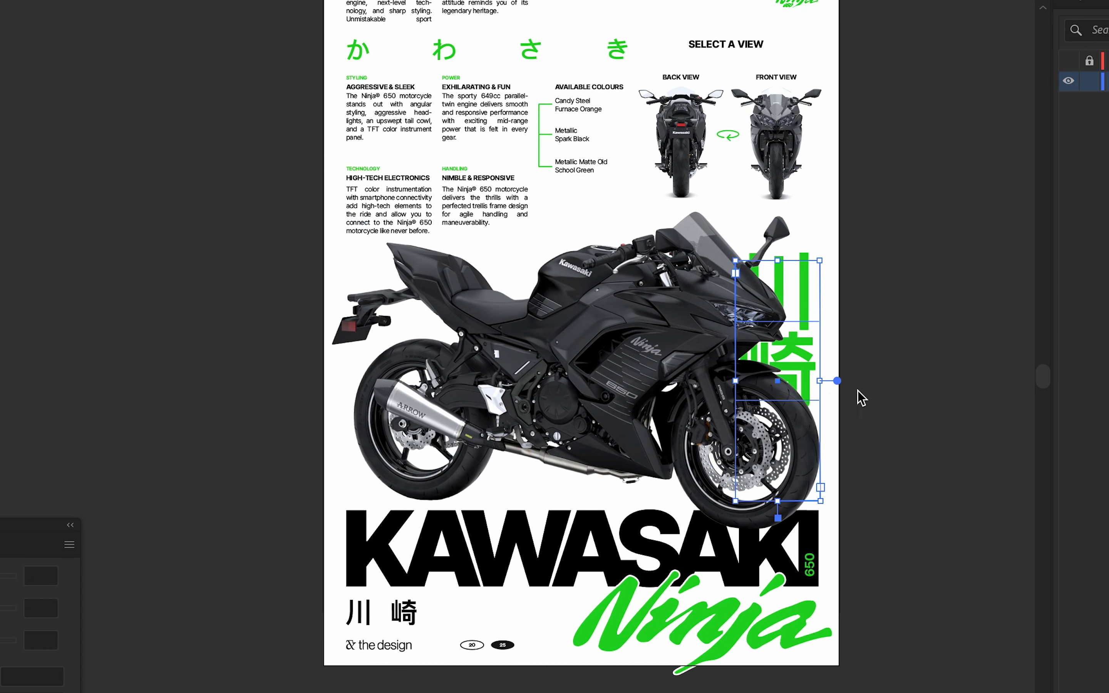
{"action": "left_click_drag", "start_coordinate": [811, 350], "coordinate": [983, 369]}
{"action": "key", "text": "ctrl+z"}
{"action": "key", "text": "ctrl+shift+]"}
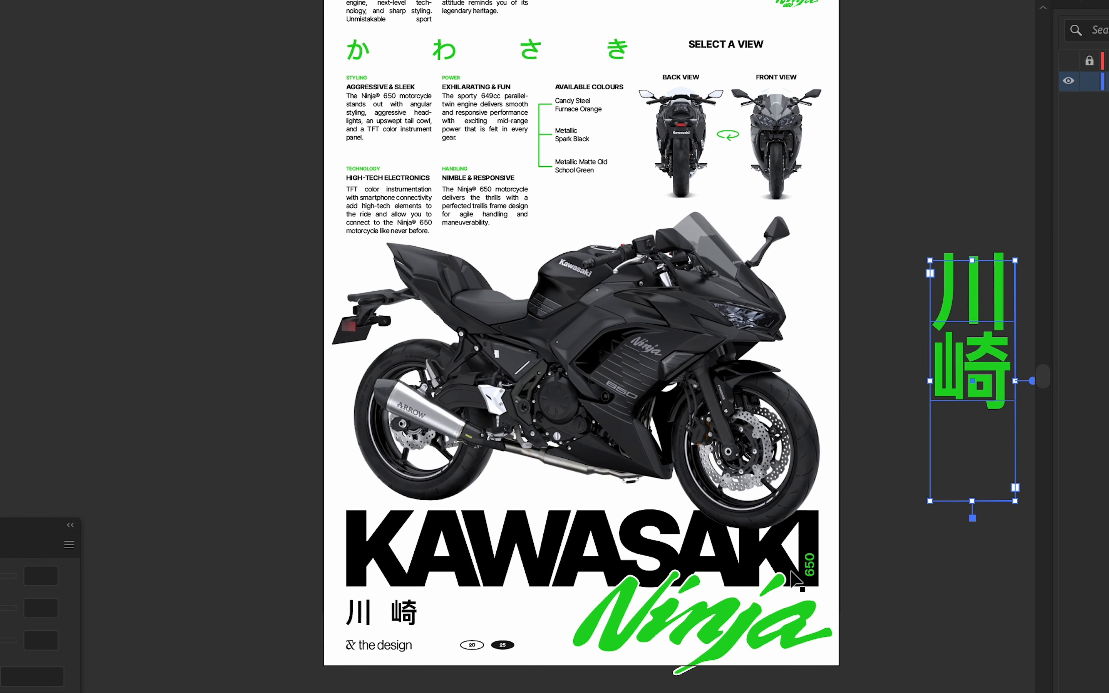
{"action": "left_click", "coordinate": [805, 680]}
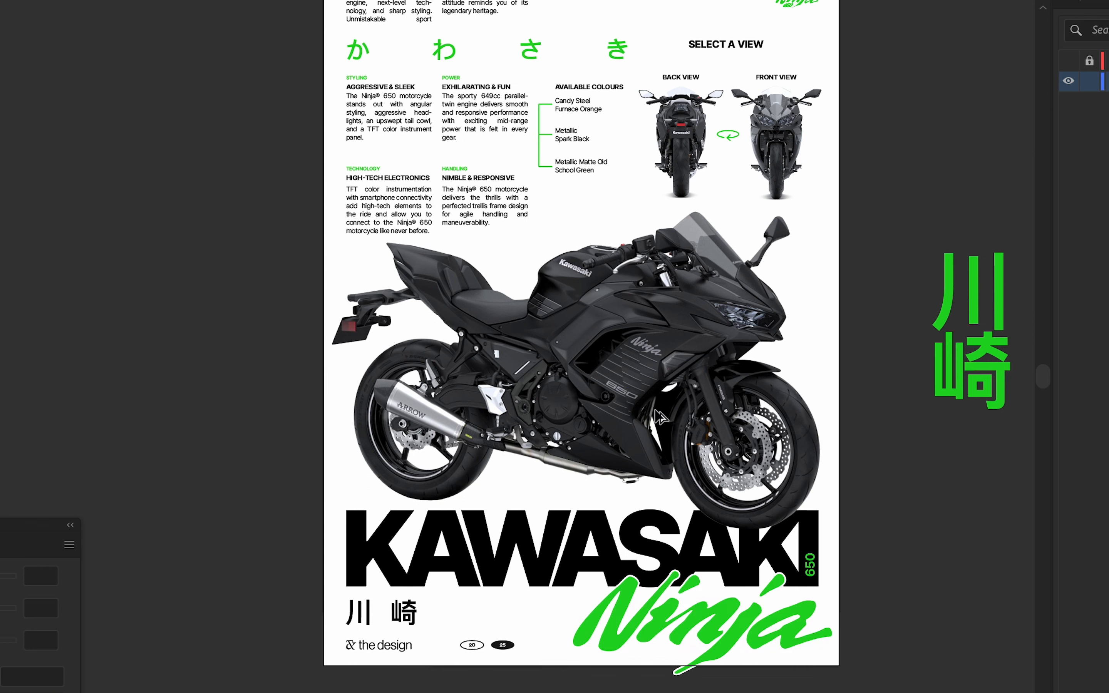
Enlarge the green Ninja lettering behind the motorcycle until it extends past both sides of the poster.
{"action": "left_click", "coordinate": [714, 419]}
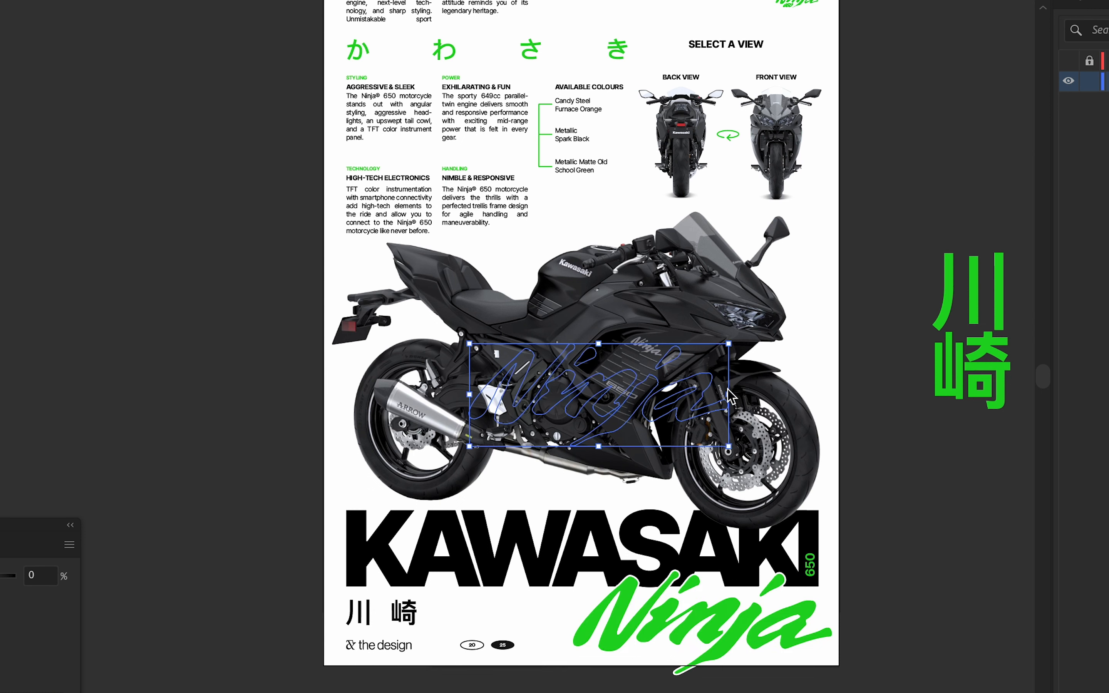
{"action": "left_click_drag", "start_coordinate": [730, 395], "coordinate": [915, 374]}
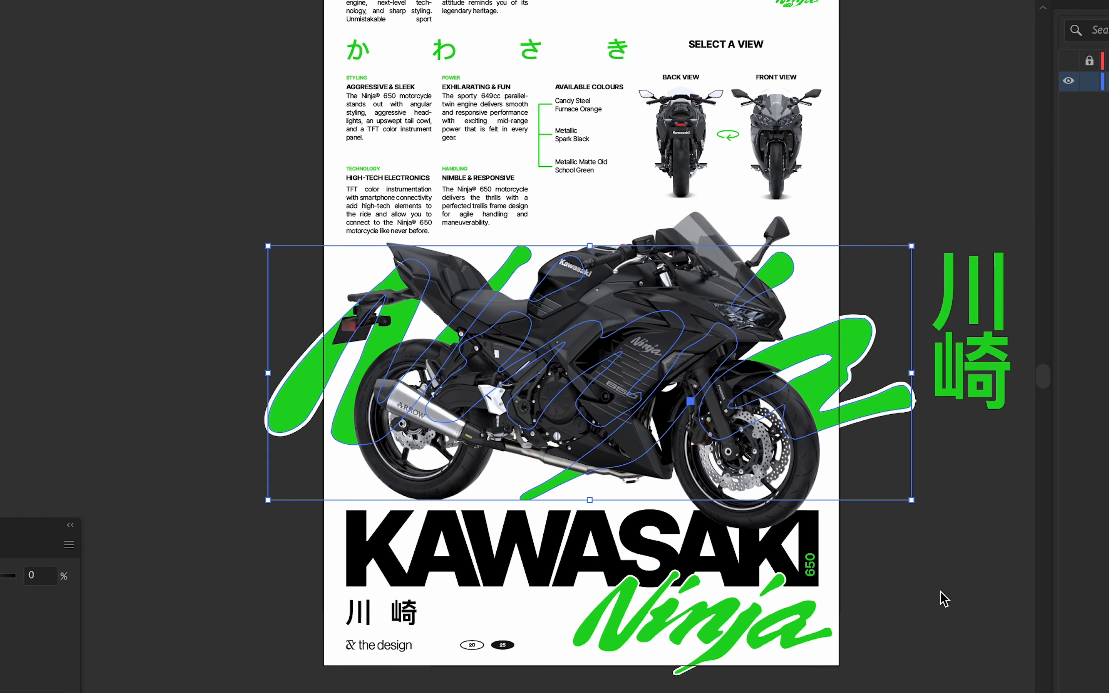
{"action": "left_click", "coordinate": [941, 592]}
Copy the whole poster artwork, switch to Photoshop, hide the previous poster layer and paste the artwork as pixels.
{"action": "scroll", "coordinate": [917, 564], "scroll_direction": "down", "scroll_amount": 3}
{"action": "left_click_drag", "start_coordinate": [902, 541], "coordinate": [640, 459]}
{"action": "left_click_drag", "start_coordinate": [637, 403], "coordinate": [685, 403]}
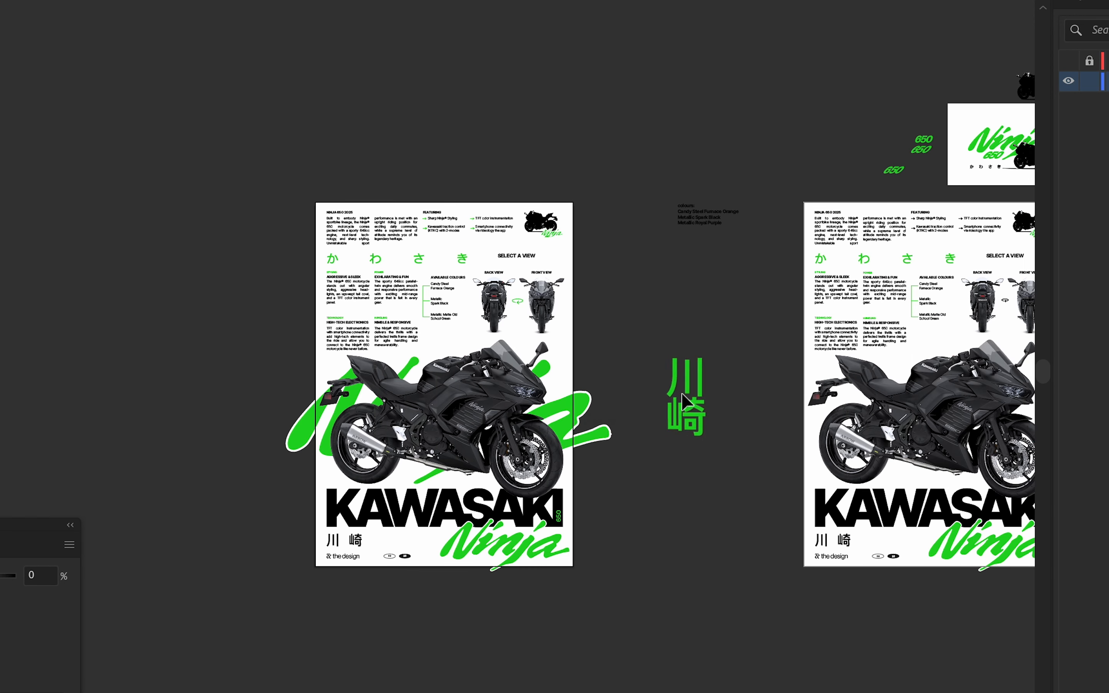
{"action": "scroll", "coordinate": [591, 385], "scroll_direction": "up", "scroll_amount": 3}
{"action": "scroll", "coordinate": [609, 424], "scroll_direction": "left", "scroll_amount": 1}
{"action": "scroll", "coordinate": [608, 424], "scroll_direction": "down", "scroll_amount": 1}
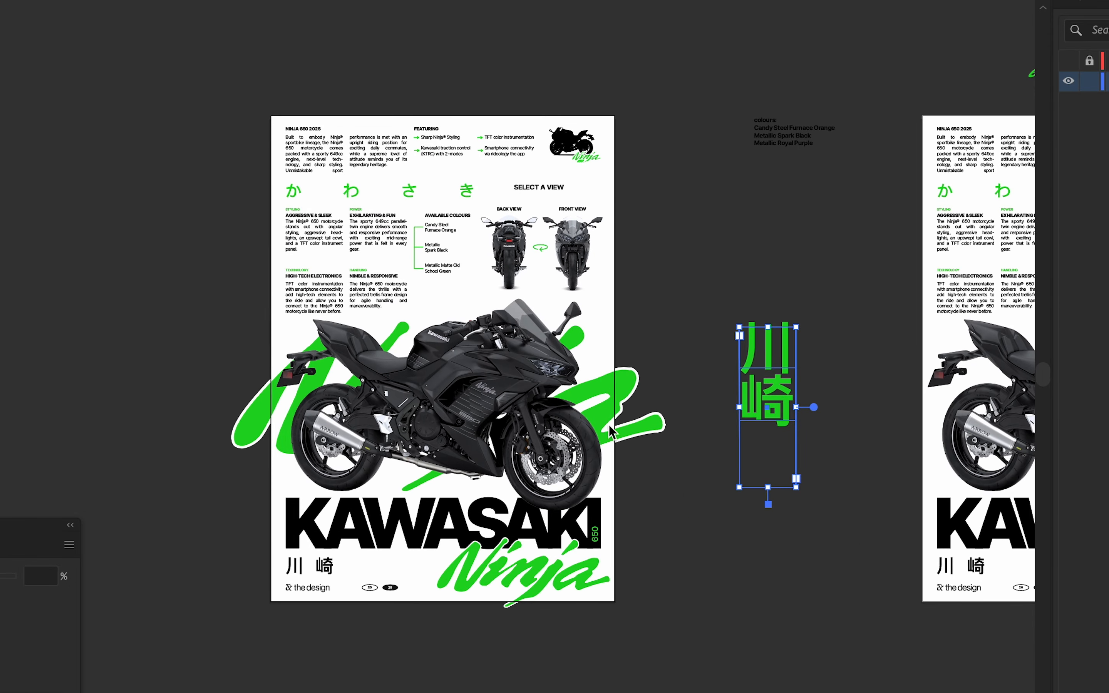
{"action": "left_click_drag", "start_coordinate": [607, 623], "coordinate": [211, 82]}
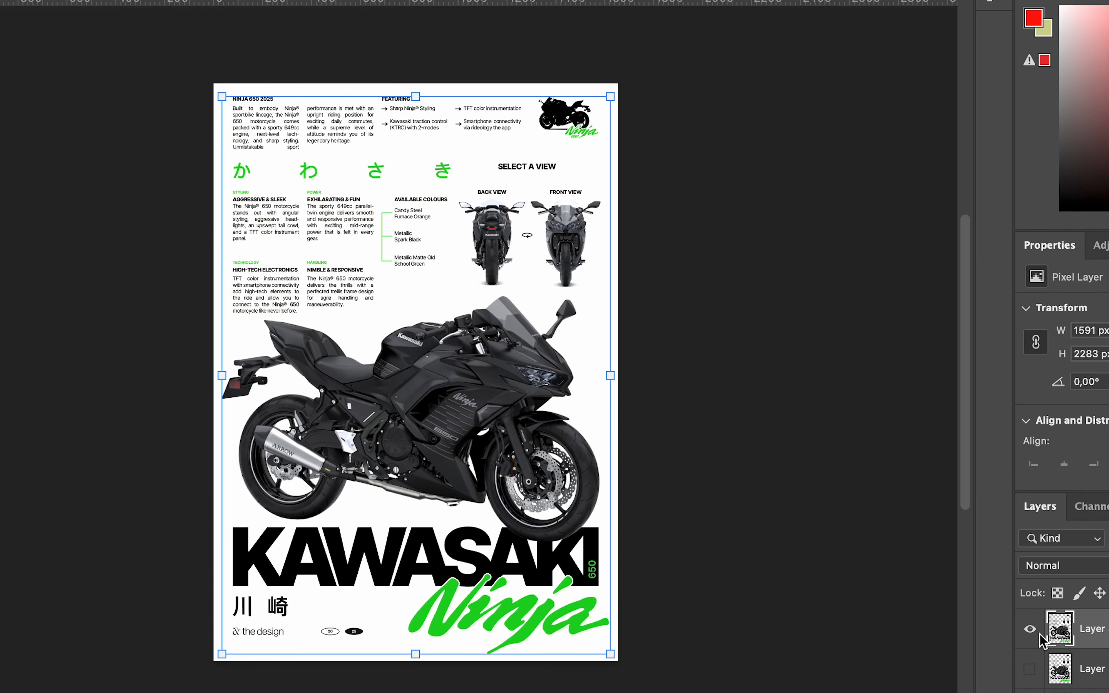
{"action": "left_click", "coordinate": [1030, 629]}
{"action": "key", "text": "super+v"}
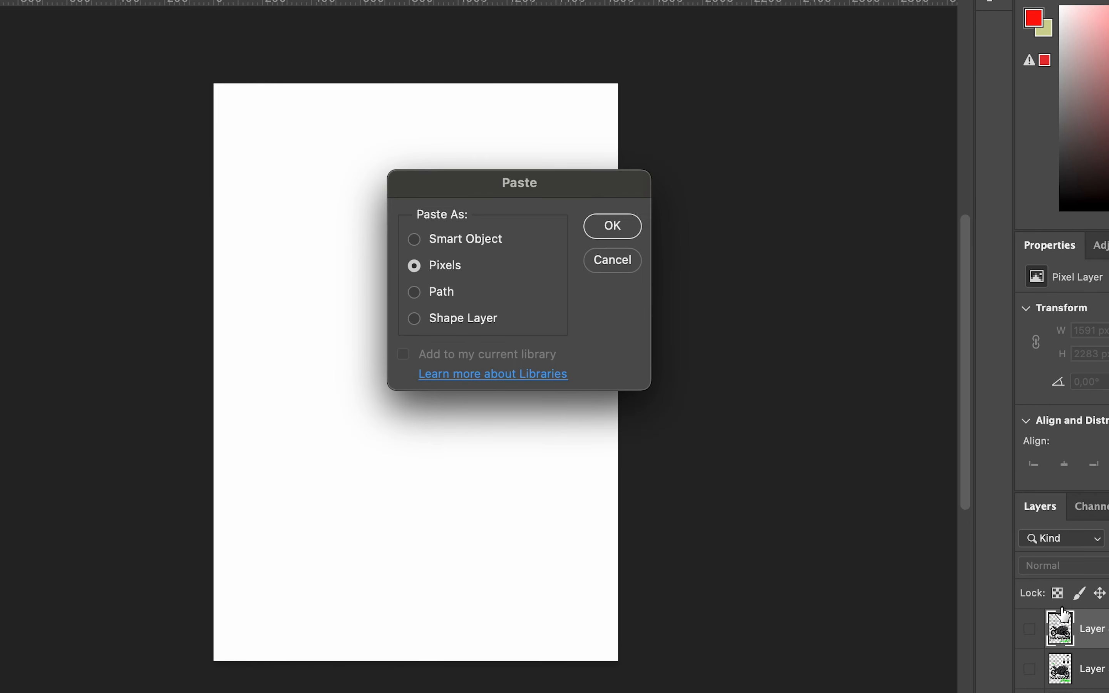
{"action": "key", "text": "Return"}
Scale the pasted artwork up to fit the white canvas, shift it right to centre the poster content and place it.
{"action": "left_click_drag", "start_coordinate": [618, 372], "coordinate": [662, 364]}
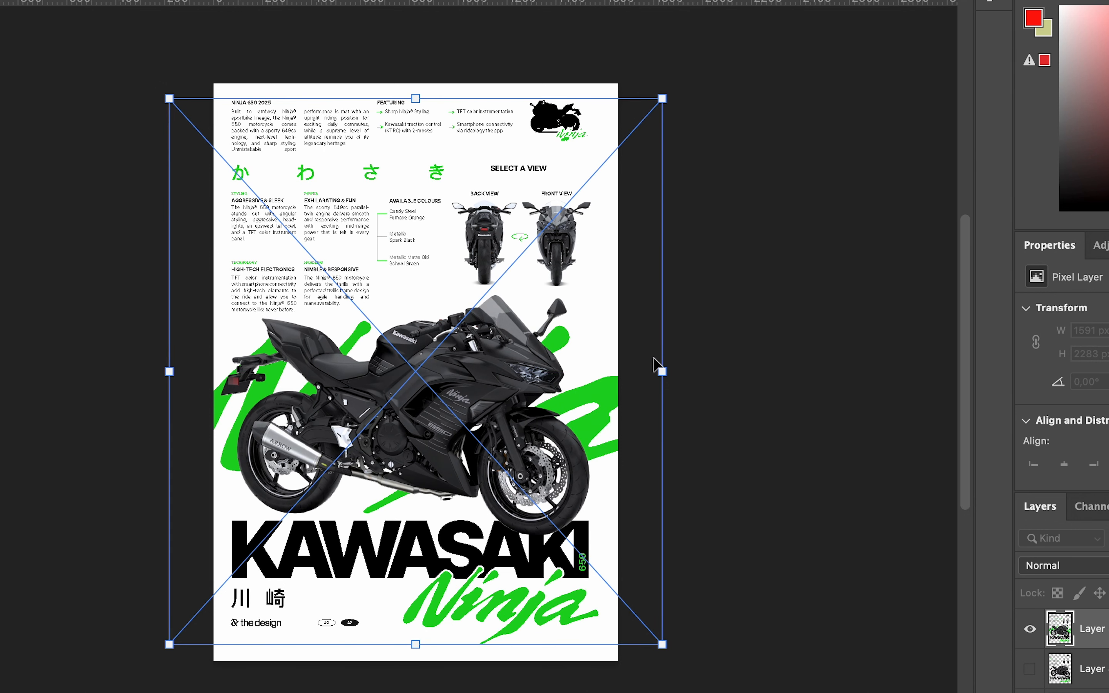
{"action": "key", "text": "Right"}
{"action": "key", "text": "Right"}
{"action": "key", "text": "Right"}
{"action": "key", "text": "Right"}
{"action": "key", "text": "Right"}
{"action": "key", "text": "Right"}
{"action": "key", "text": "Right"}
{"action": "key", "text": "Right"}
{"action": "key", "text": "Right"}
{"action": "key", "text": "Right"}
{"action": "key", "text": "Right"}
{"action": "key", "text": "Right"}
{"action": "key", "text": "Right"}
{"action": "key", "text": "Right"}
{"action": "key", "text": "Right"}
{"action": "key", "text": "Right"}
{"action": "key", "text": "Right"}
{"action": "key", "text": "Right"}
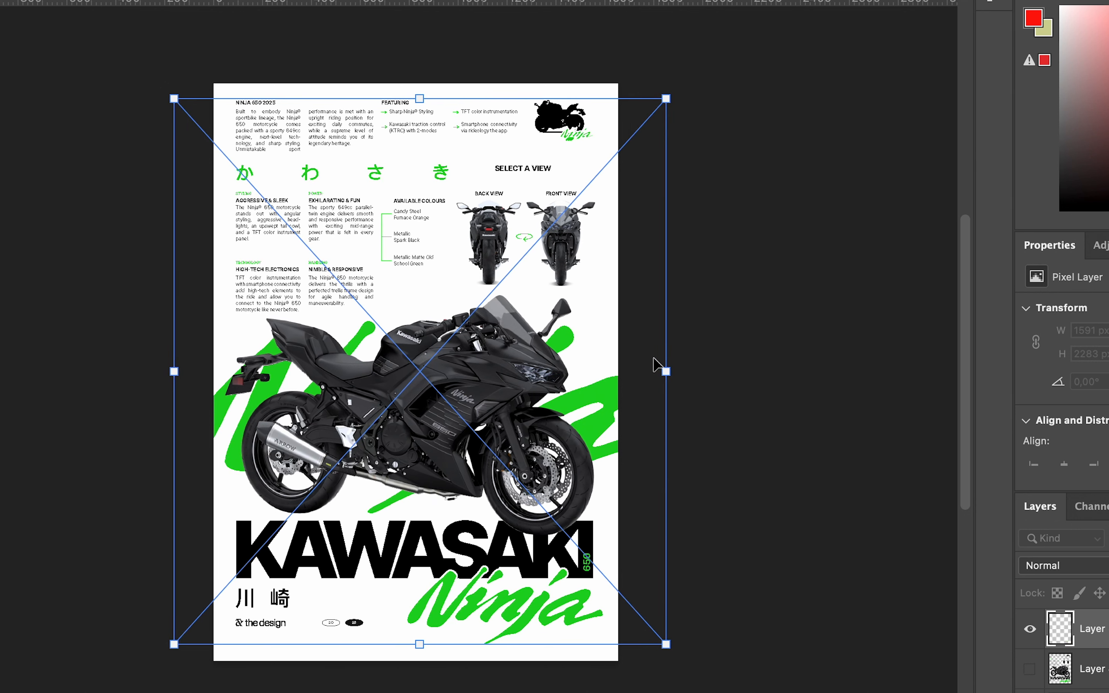
{"action": "key", "text": "Right"}
{"action": "key", "text": "Right"}
{"action": "key", "text": "Right"}
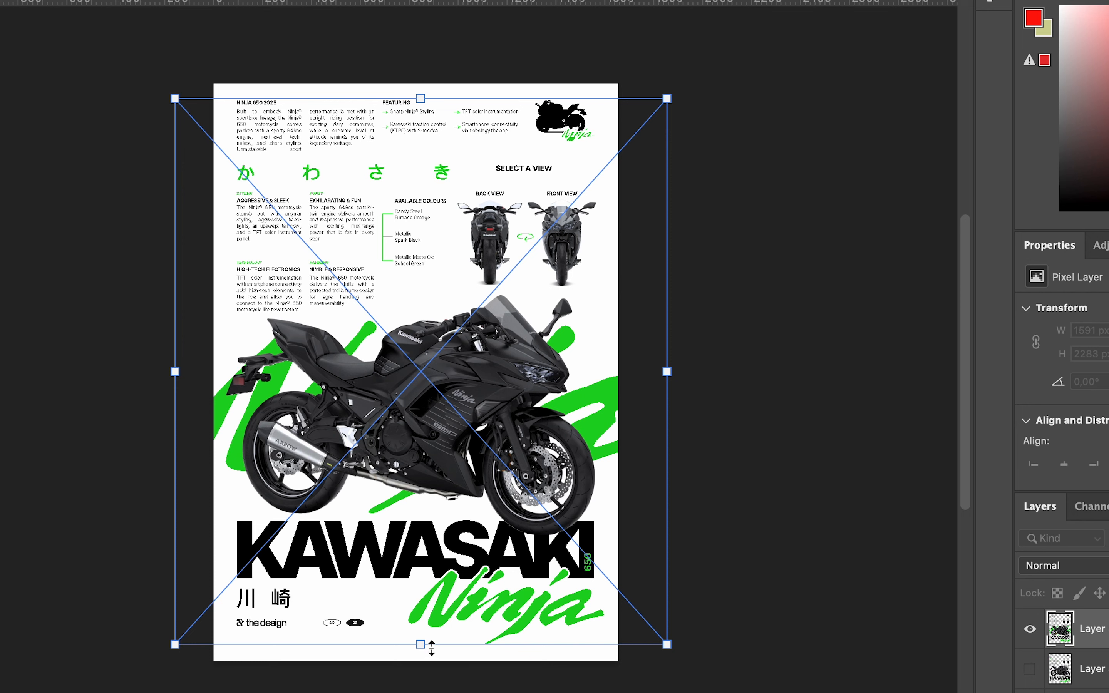
{"action": "left_click_drag", "start_coordinate": [431, 648], "coordinate": [415, 653]}
{"action": "key", "text": "Return"}
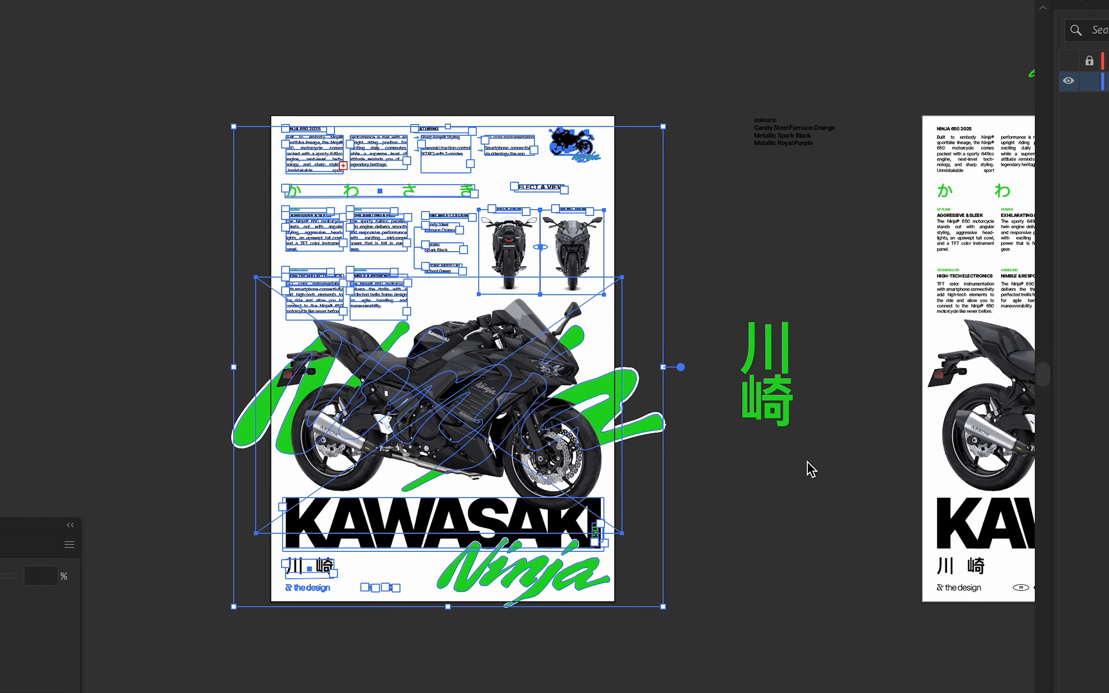
Switch back to Illustrator and remove the white outline from the large green Ninja lettering behind the motorcycle.
{"action": "left_click", "coordinate": [806, 461]}
{"action": "left_click", "coordinate": [613, 434]}
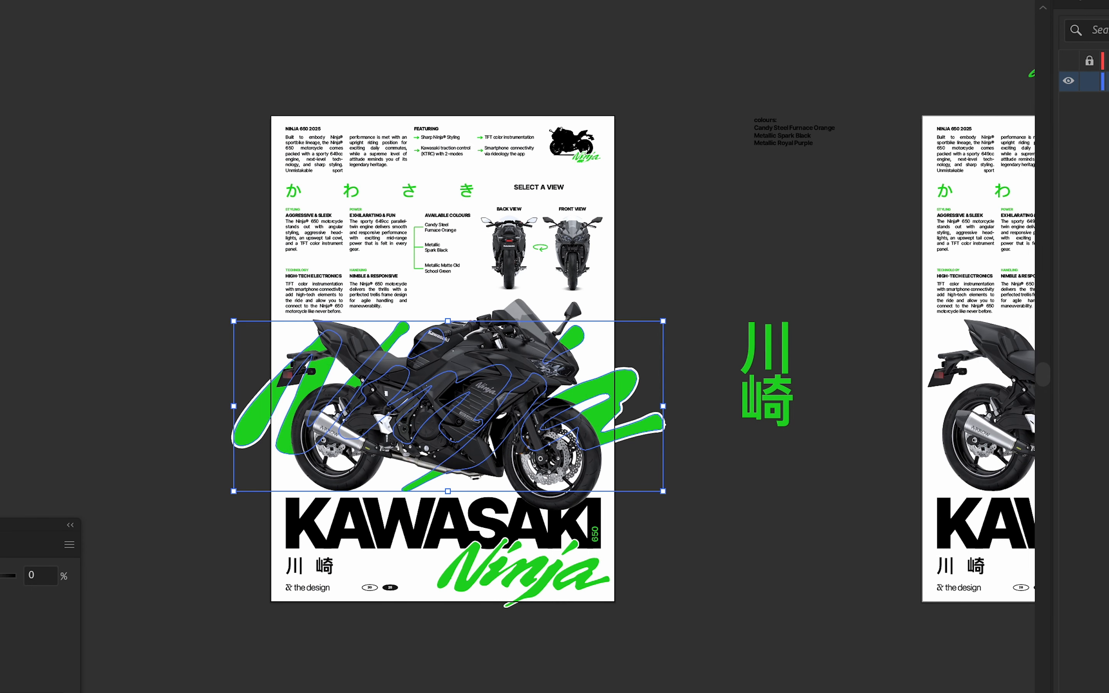
{"action": "left_click", "coordinate": [17, 386]}
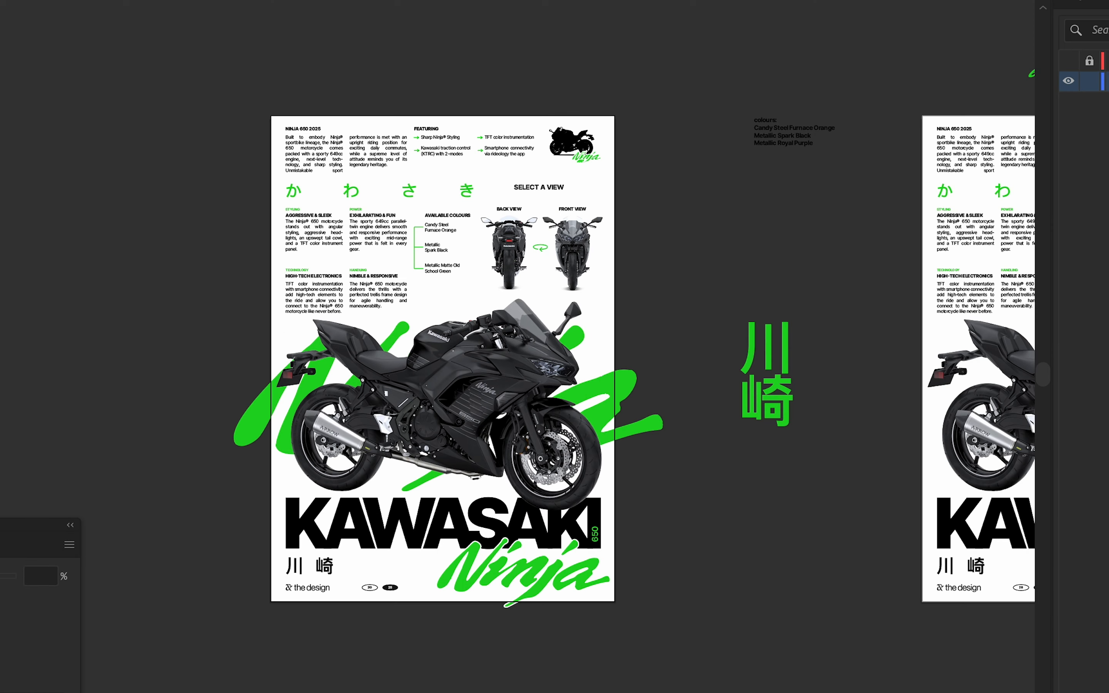
Enlarge the small motorcycle silhouette with its Ninja logo to the width of the last grid column, showing the grid only for alignment.
{"action": "scroll", "coordinate": [473, 398], "scroll_direction": "up", "scroll_amount": 1}
{"action": "left_click_drag", "start_coordinate": [507, 376], "coordinate": [552, 330]}
{"action": "scroll", "coordinate": [551, 318], "scroll_direction": "down", "scroll_amount": 1}
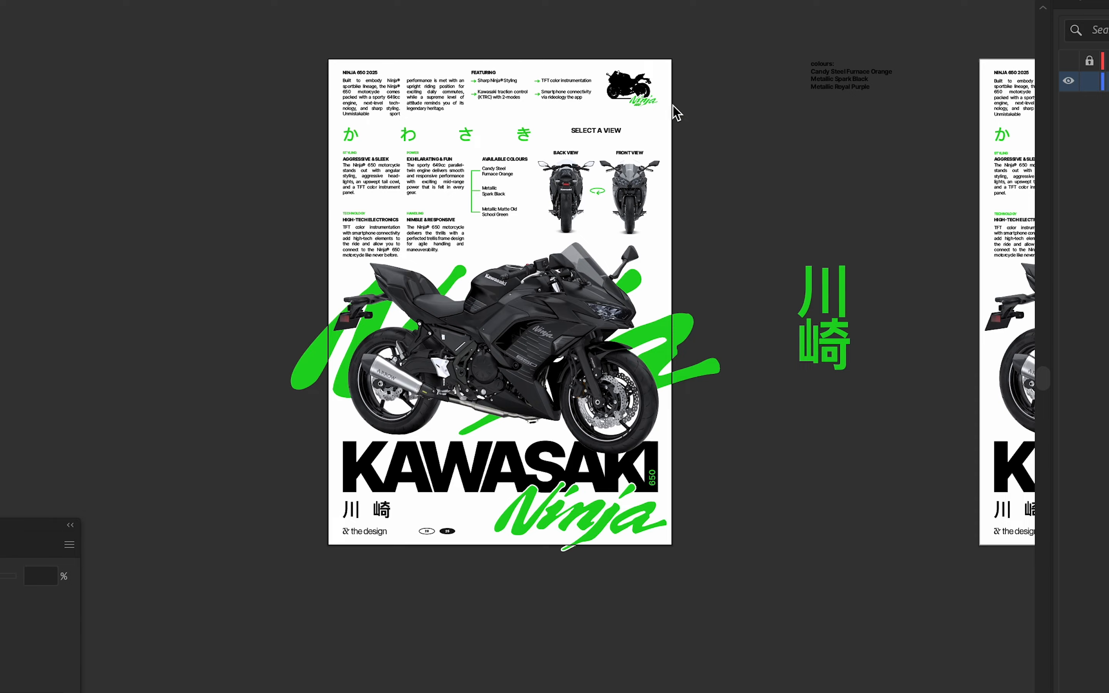
{"action": "scroll", "coordinate": [676, 112], "scroll_direction": "up", "scroll_amount": 5}
{"action": "scroll", "coordinate": [314, 112], "scroll_direction": "down", "scroll_amount": 3}
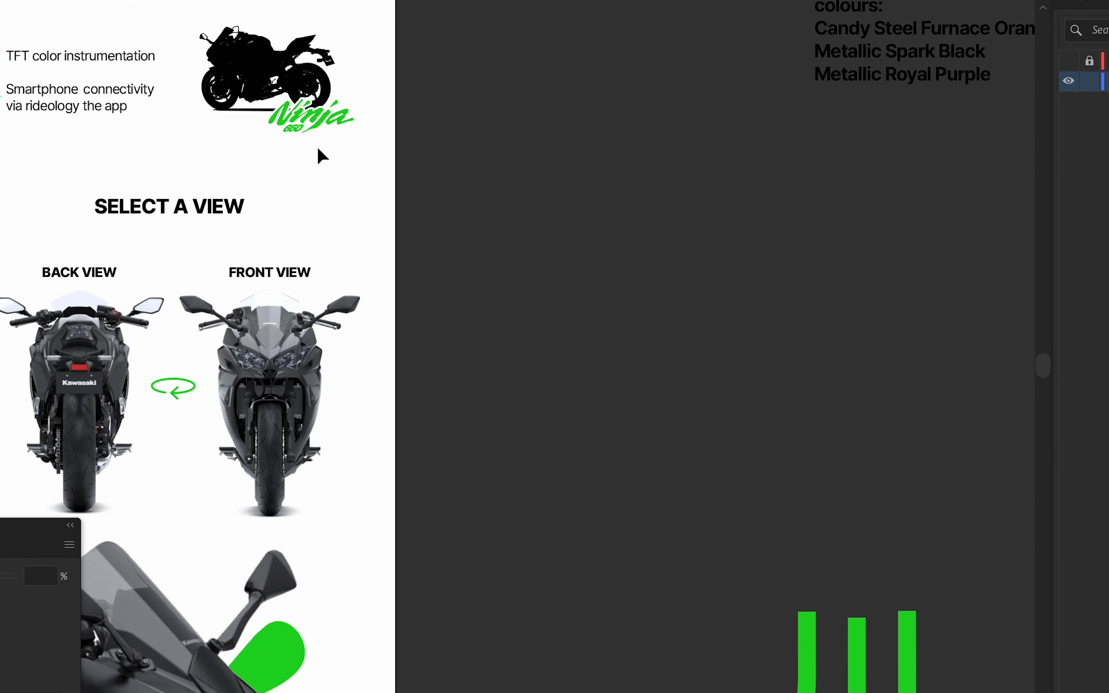
{"action": "scroll", "coordinate": [504, 189], "scroll_direction": "down", "scroll_amount": 4}
{"action": "scroll", "coordinate": [493, 82], "scroll_direction": "up", "scroll_amount": 2}
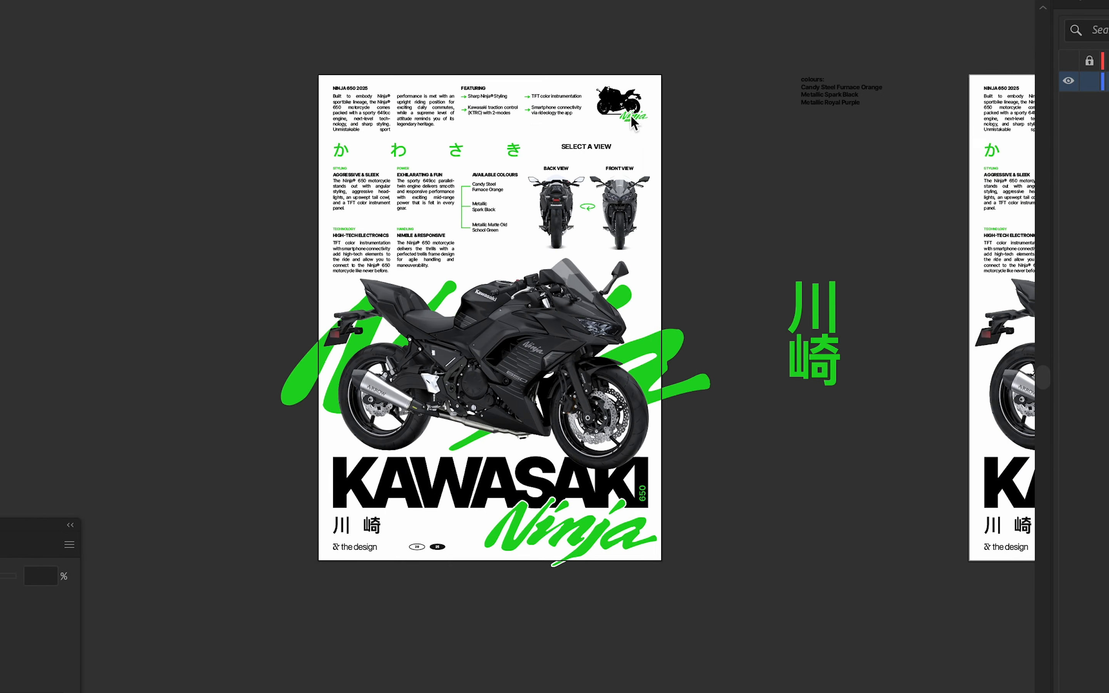
{"action": "scroll", "coordinate": [632, 123], "scroll_direction": "up", "scroll_amount": 2}
{"action": "left_click", "coordinate": [1068, 60]}
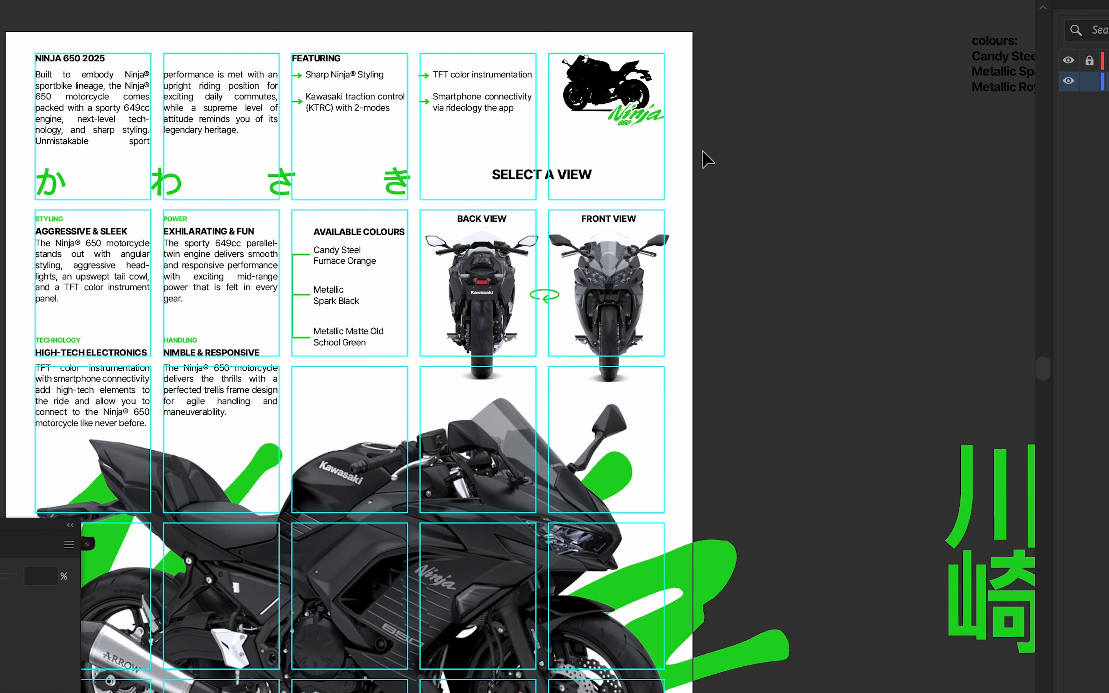
{"action": "left_click", "coordinate": [564, 128]}
{"action": "left_click_drag", "start_coordinate": [563, 128], "coordinate": [549, 137]}
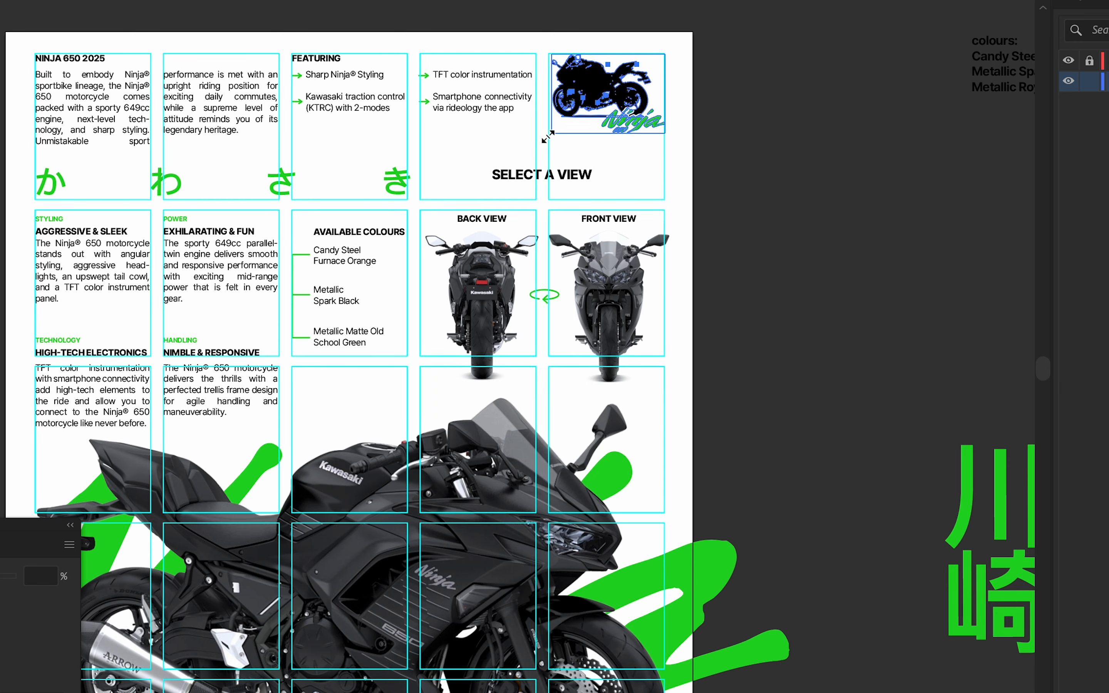
{"action": "left_click", "coordinate": [1068, 60]}
{"action": "left_click", "coordinate": [886, 200]}
Copy the updated poster artwork, switch to Photoshop, hide the earlier version and paste the new one as pixels.
{"action": "scroll", "coordinate": [862, 195], "scroll_direction": "down", "scroll_amount": 1}
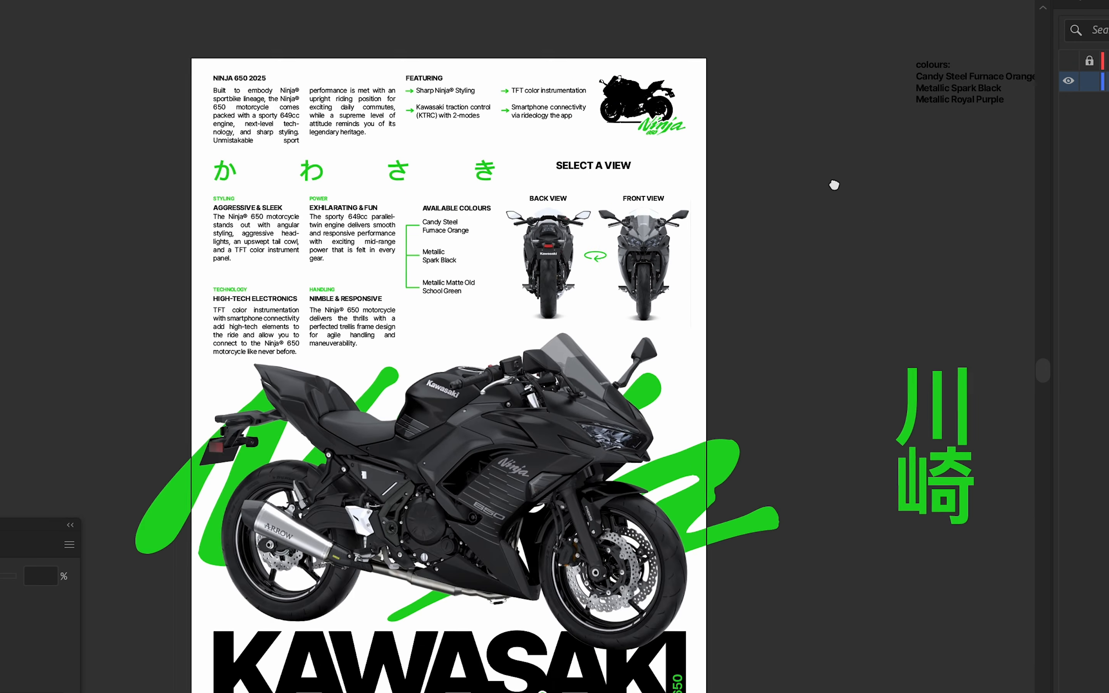
{"action": "scroll", "coordinate": [838, 190], "scroll_direction": "down", "scroll_amount": 2}
{"action": "scroll", "coordinate": [742, 158], "scroll_direction": "up", "scroll_amount": 5}
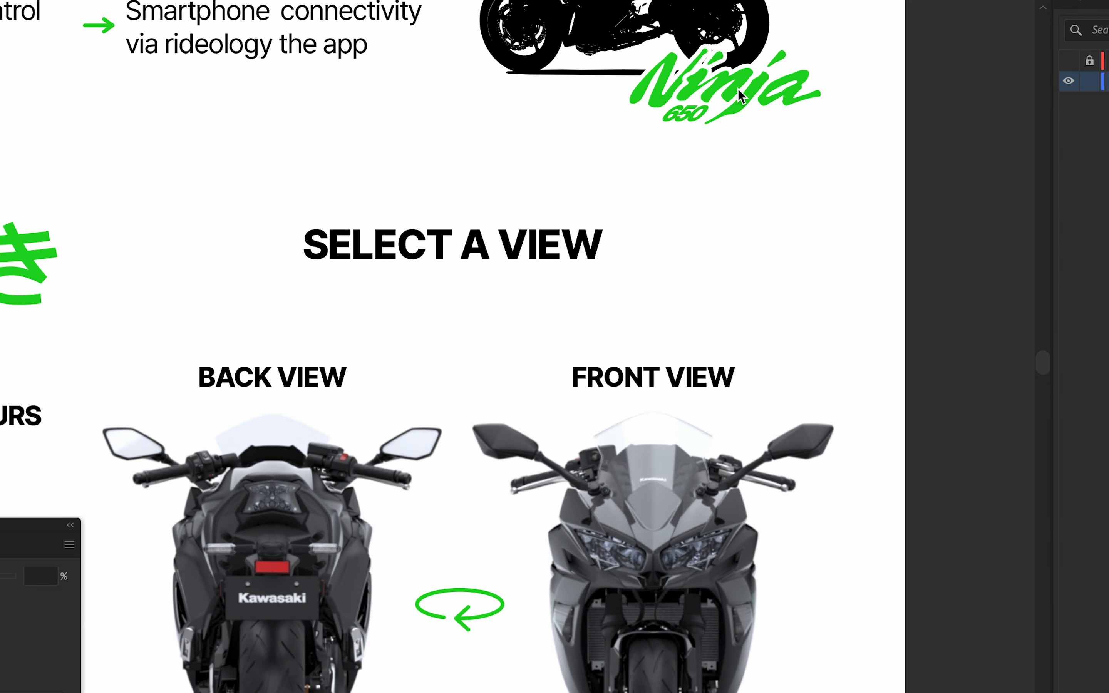
{"action": "scroll", "coordinate": [739, 89], "scroll_direction": "down", "scroll_amount": 4}
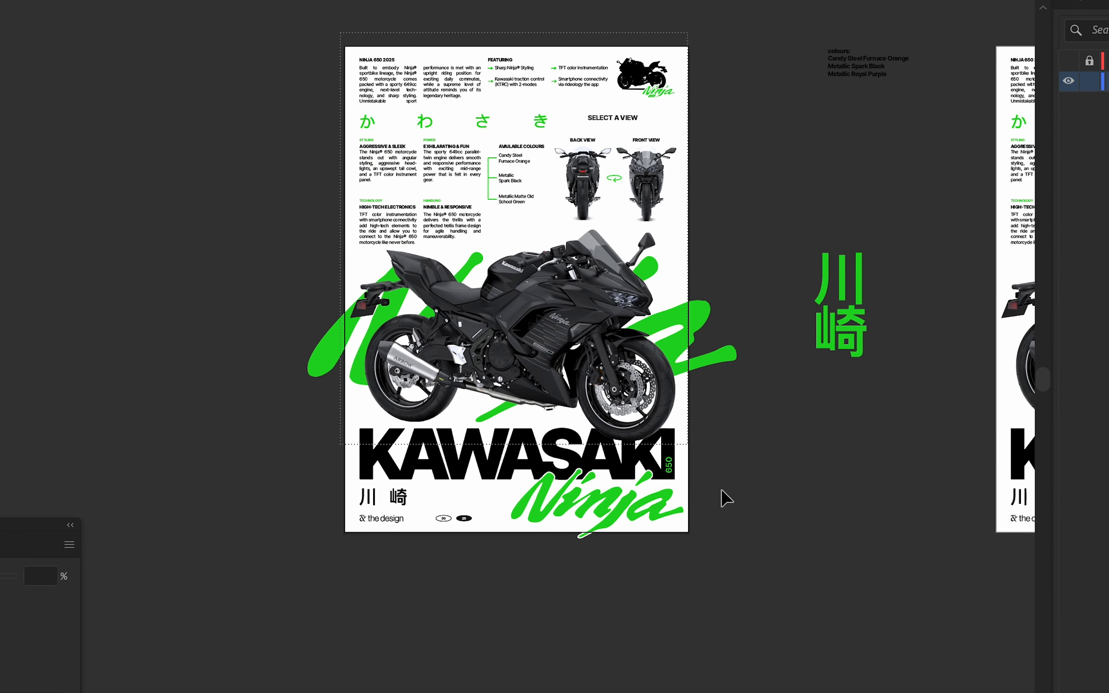
{"action": "left_click_drag", "start_coordinate": [721, 490], "coordinate": [694, 593]}
{"action": "key", "text": "super+c"}
{"action": "key", "text": "super+Tab"}
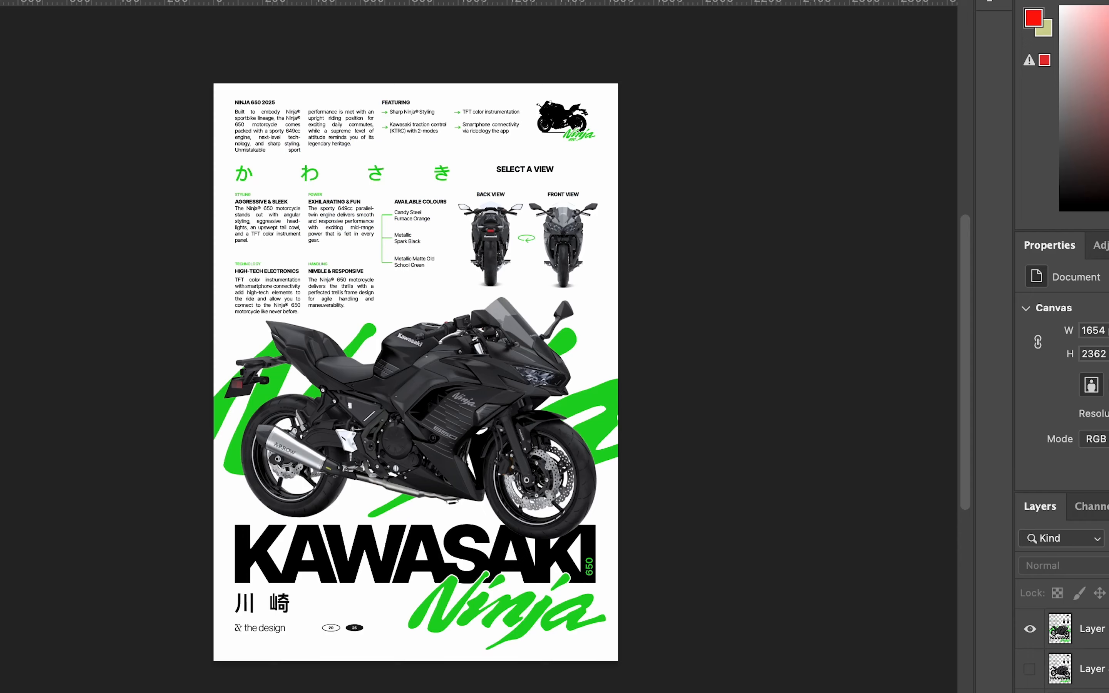
{"action": "left_click", "coordinate": [1032, 628]}
{"action": "key", "text": "super+v"}
{"action": "key", "text": "Return"}
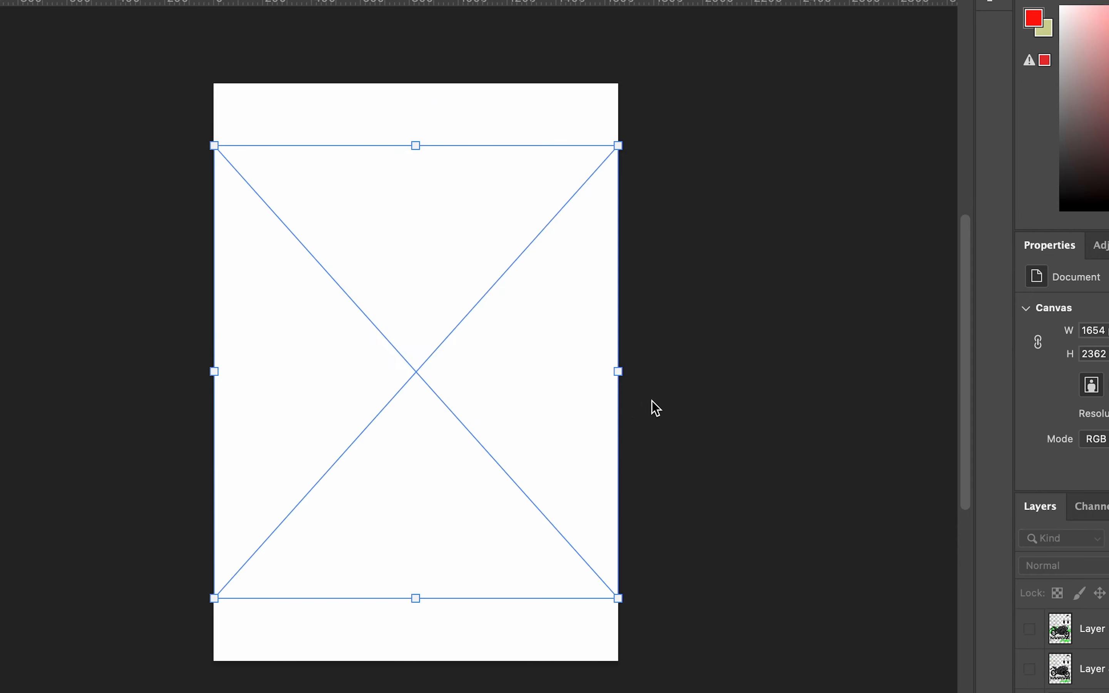
Enlarge the newly pasted poster, nudge it right and down until it is centred on the canvas, and place it.
{"action": "left_click_drag", "start_coordinate": [619, 372], "coordinate": [660, 366]}
{"action": "key", "text": "Right"}
{"action": "key", "text": "Right"}
{"action": "key", "text": "Right"}
{"action": "key", "text": "Right"}
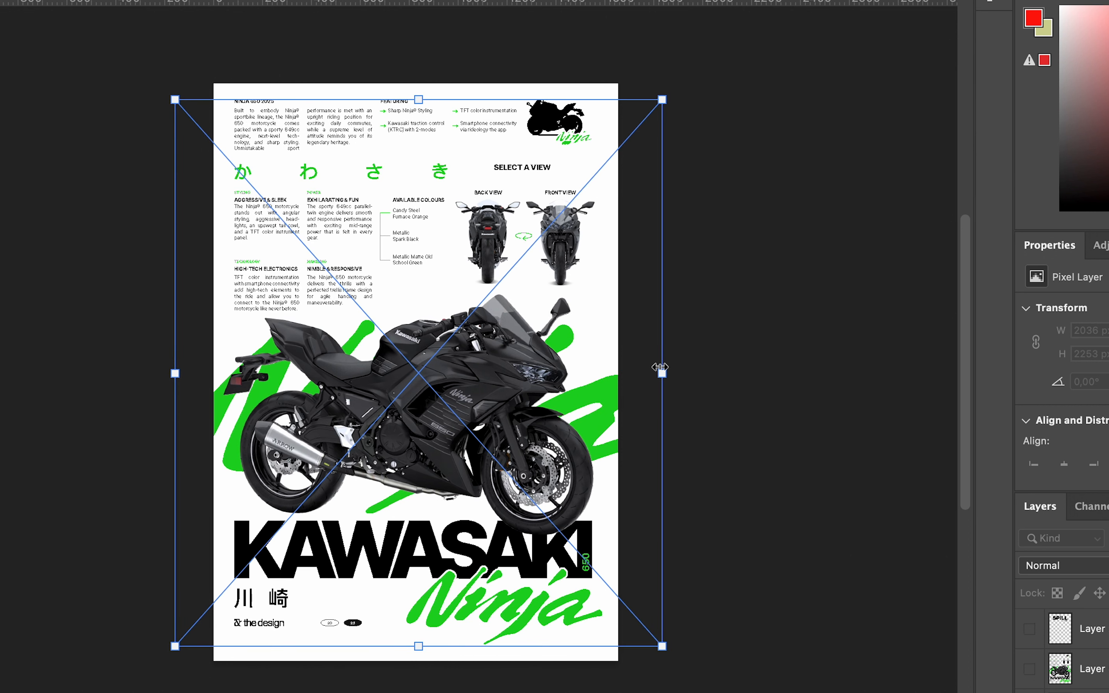
{"action": "key", "text": "Down"}
{"action": "key", "text": "Down"}
{"action": "key", "text": "Down"}
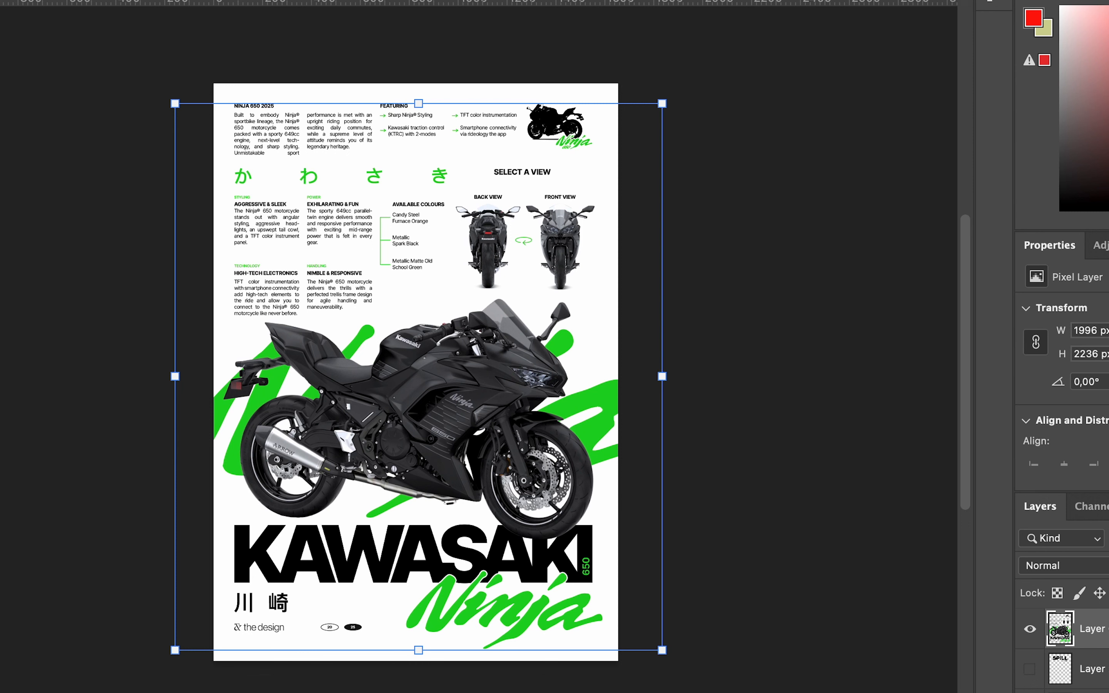
{"action": "key", "text": "Return"}
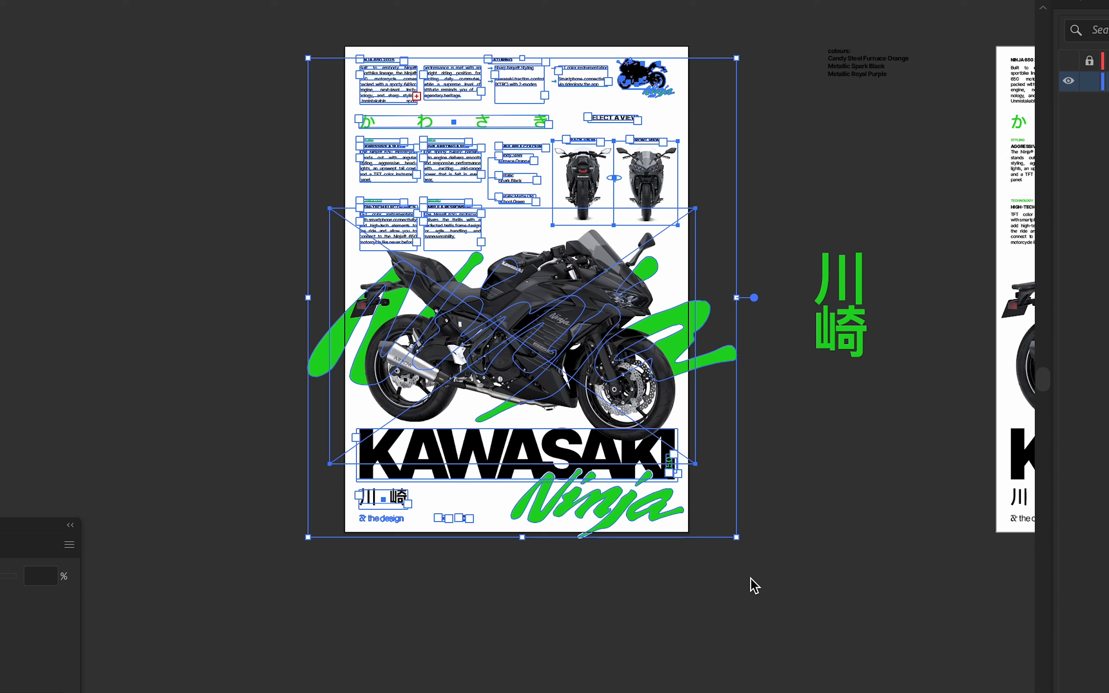
Switch back to Illustrator, show and unlock the grid layer, and duplicate the poster artboard with its contents beside the original.
{"action": "left_click", "coordinate": [757, 587]}
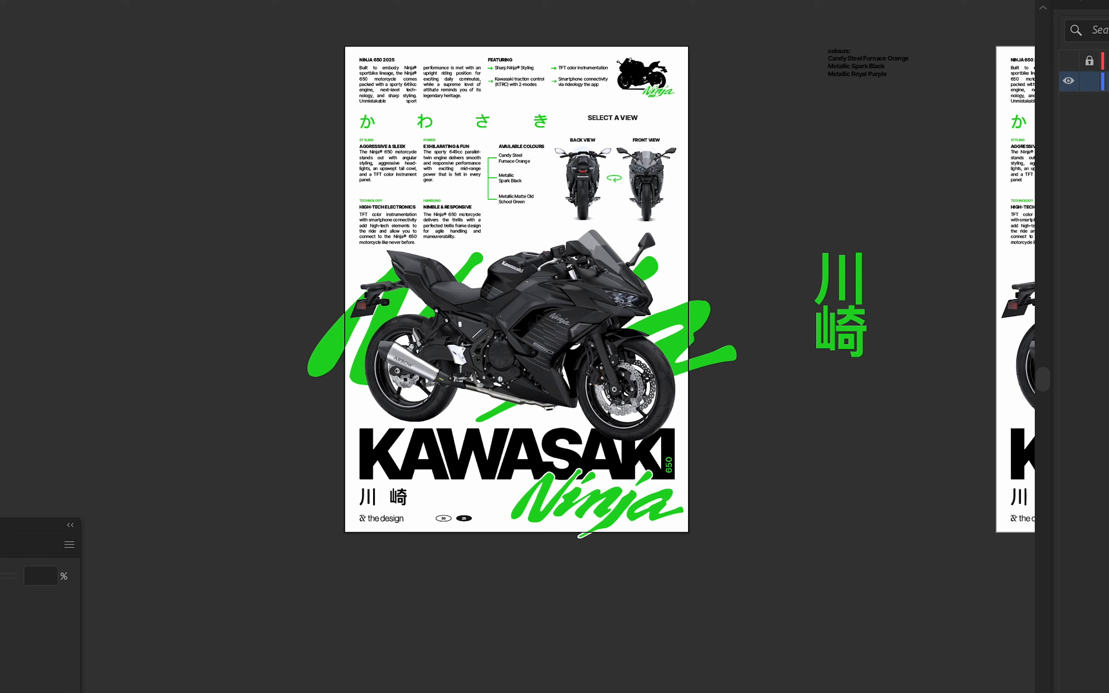
{"action": "left_click", "coordinate": [1068, 61]}
{"action": "left_click", "coordinate": [1088, 64]}
{"action": "left_click_drag", "start_coordinate": [717, 165], "coordinate": [938, 218]}
{"action": "key", "text": "shift+o"}
{"action": "left_click_drag", "start_coordinate": [752, 92], "coordinate": [199, 82]}
{"action": "left_click_drag", "start_coordinate": [334, 105], "coordinate": [646, 63]}
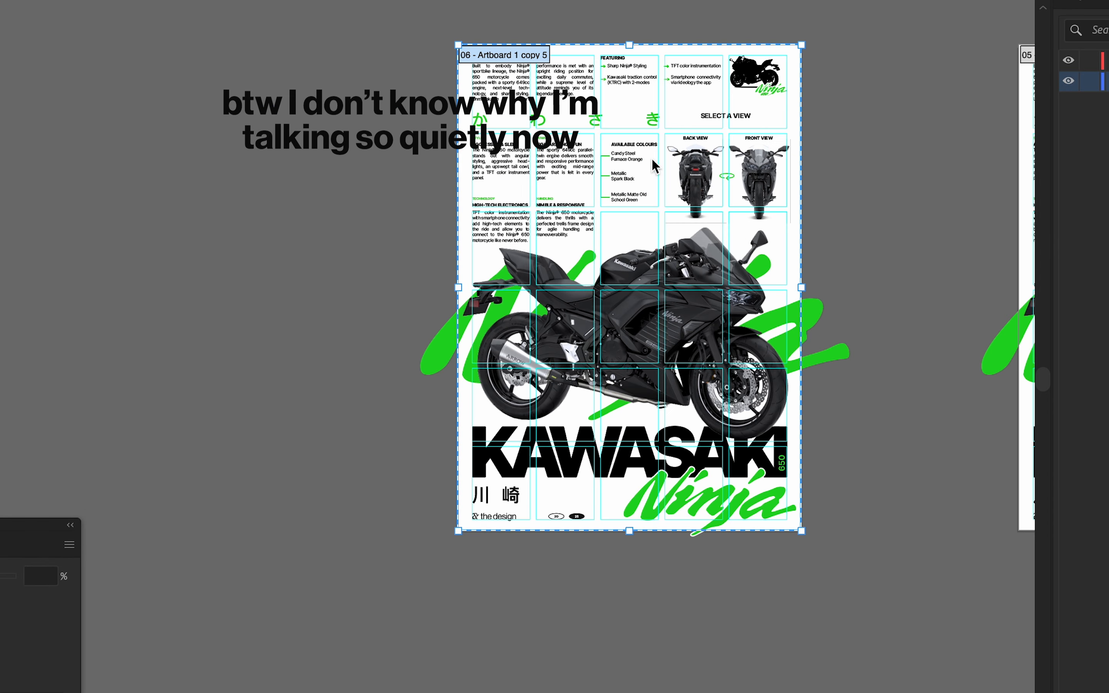
{"action": "key", "text": "v"}
Try to move the motorcycle and the large green Ninja lettering up on the duplicated poster.
{"action": "left_click", "coordinate": [805, 343]}
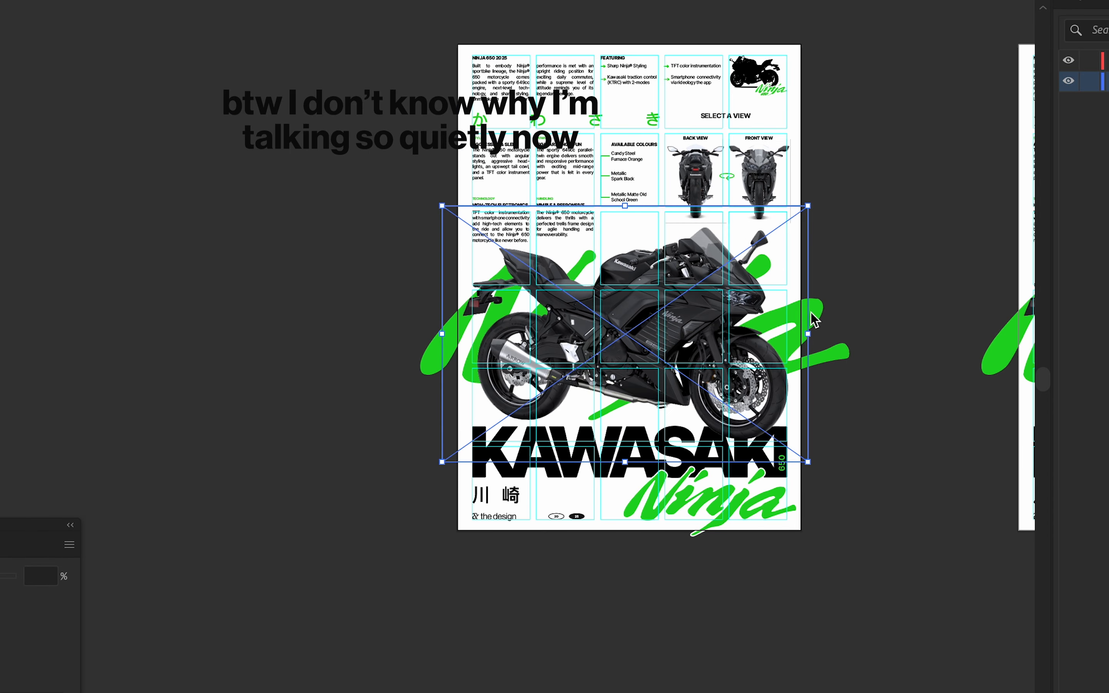
{"action": "left_click_drag", "start_coordinate": [869, 342], "coordinate": [716, 314]}
{"action": "left_click_drag", "start_coordinate": [710, 327], "coordinate": [709, 302]}
{"action": "key", "text": "ctrl+z"}
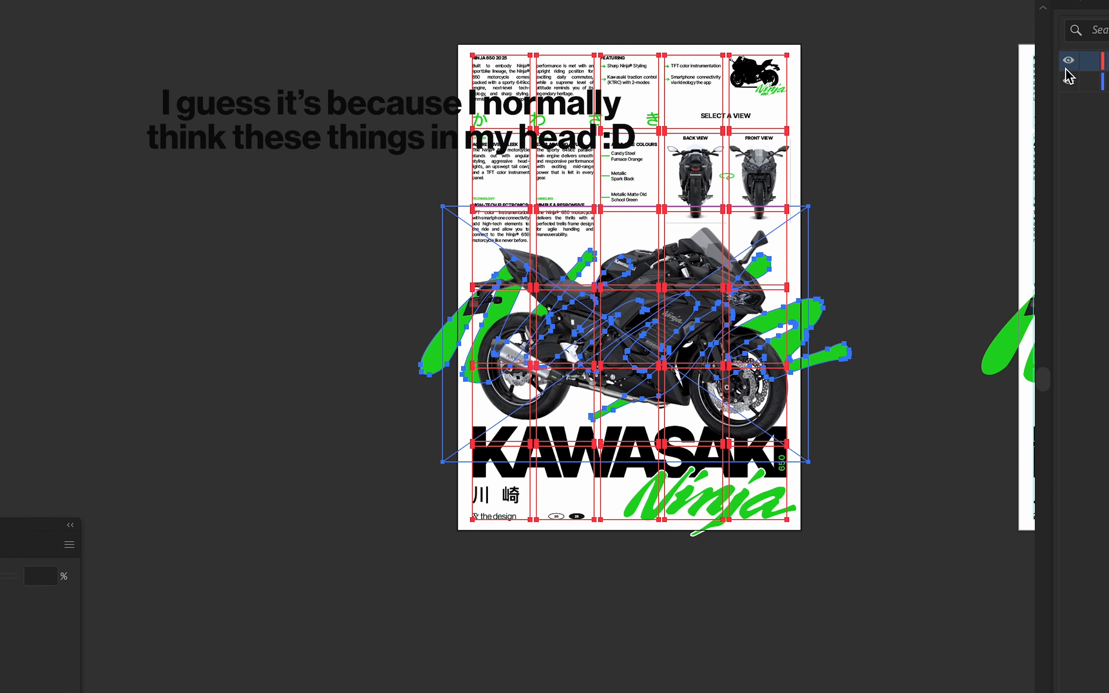
Lock the grid layer and move the motorcycle with the large green Ninja lettering up the duplicated poster.
{"action": "left_click", "coordinate": [1088, 62]}
{"action": "left_click", "coordinate": [834, 382]}
{"action": "left_click_drag", "start_coordinate": [826, 368], "coordinate": [701, 339]}
{"action": "left_click_drag", "start_coordinate": [713, 422], "coordinate": [714, 370]}
Move the foreground Ninja logo, 650, 川崎 and footer items off the poster, and raise the KAWASAKI headline to its grid row's lower edge.
{"action": "left_click_drag", "start_coordinate": [765, 523], "coordinate": [868, 494]}
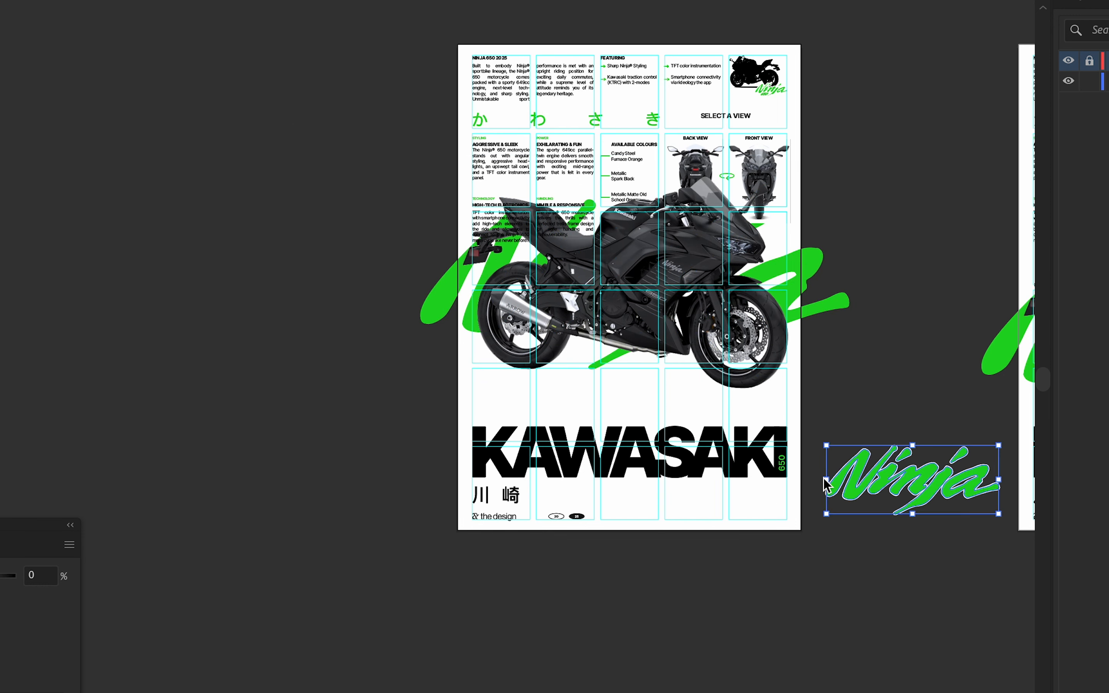
{"action": "left_click_drag", "start_coordinate": [784, 472], "coordinate": [821, 464]}
{"action": "left_click_drag", "start_coordinate": [614, 535], "coordinate": [507, 583]}
{"action": "left_click_drag", "start_coordinate": [610, 450], "coordinate": [607, 415]}
{"action": "left_click_drag", "start_coordinate": [492, 533], "coordinate": [490, 551]}
Move the TECHNOLOGY and HANDLING text blocks into the first two columns of the bottom grid row.
{"action": "left_click_drag", "start_coordinate": [443, 197], "coordinate": [569, 223]}
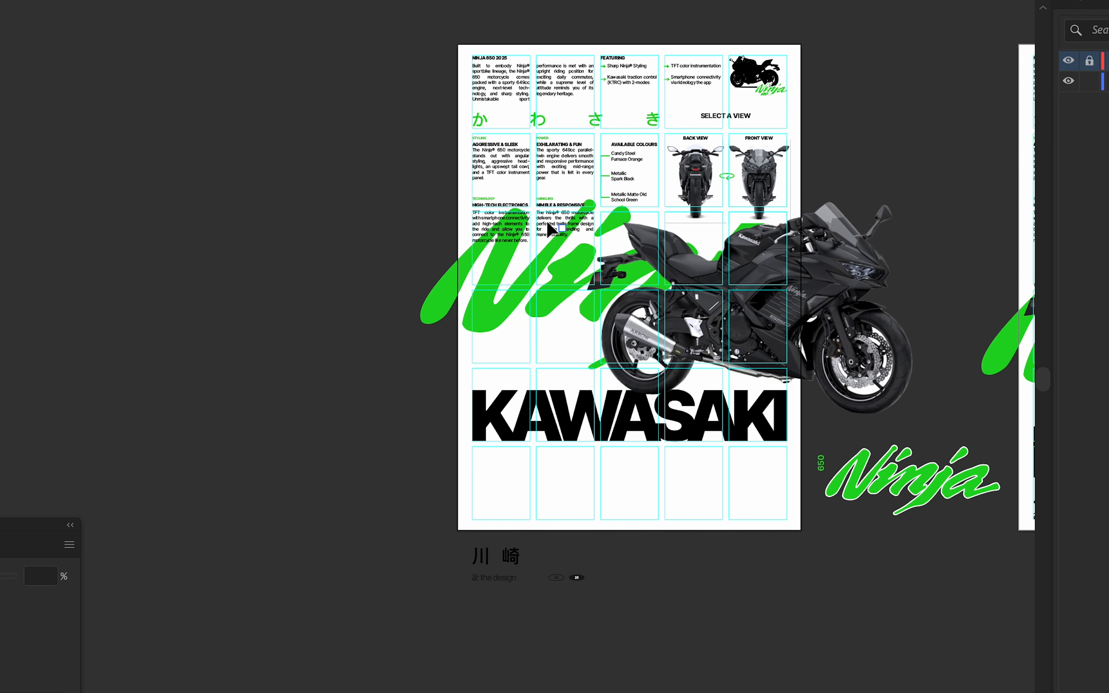
{"action": "key", "text": "ctrl+z"}
{"action": "left_click_drag", "start_coordinate": [401, 201], "coordinate": [586, 252]}
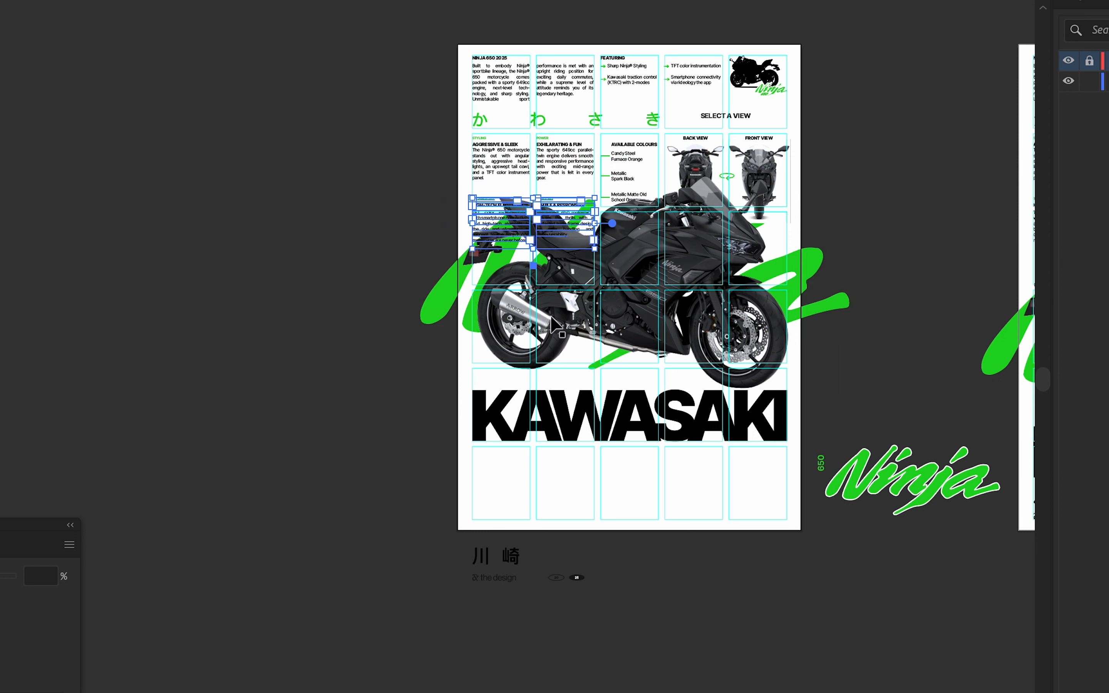
{"action": "left_click_drag", "start_coordinate": [567, 231], "coordinate": [563, 481]}
Move the STYLING and POWER text blocks from the second grid row down to the poster's lower area.
{"action": "left_click_drag", "start_coordinate": [418, 145], "coordinate": [562, 138]}
{"action": "left_click", "coordinate": [558, 153], "text": "shift"}
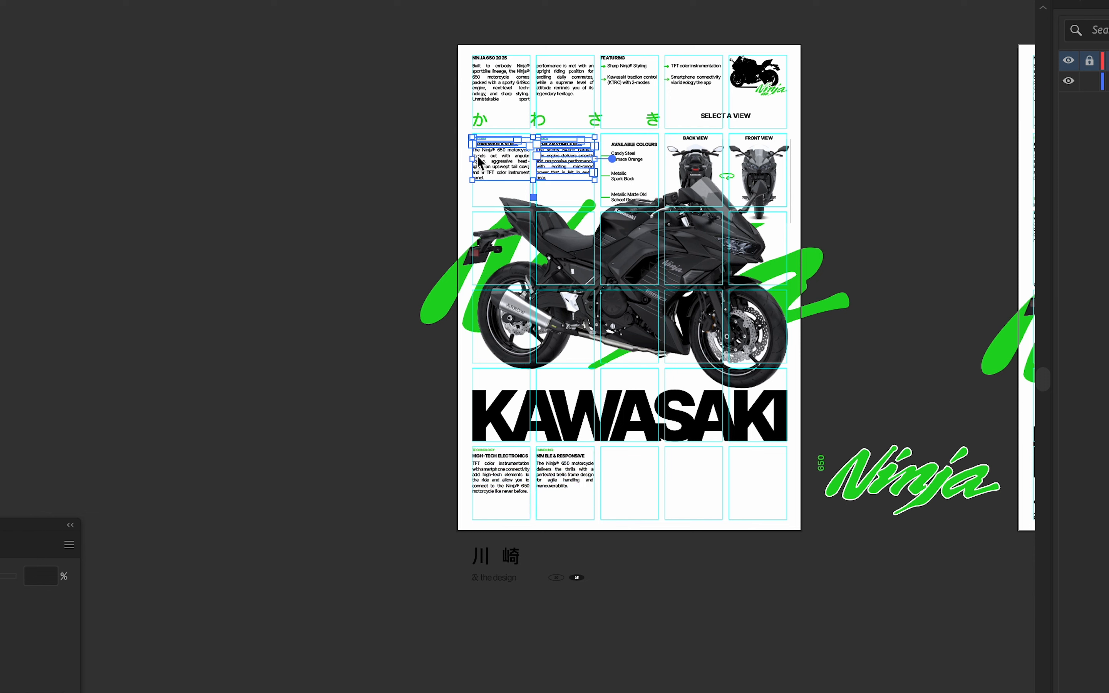
{"action": "left_click_drag", "start_coordinate": [473, 158], "coordinate": [477, 158]}
{"action": "left_click_drag", "start_coordinate": [560, 169], "coordinate": [532, 503]}
Place the small green Ninja logo beneath かわさき in the second grid row and extend the かわさき text frame to the second column's outer edge.
{"action": "scroll", "coordinate": [689, 479], "scroll_direction": "up", "scroll_amount": 5}
{"action": "scroll", "coordinate": [532, 503], "scroll_direction": "down", "scroll_amount": 8}
{"action": "left_click_drag", "start_coordinate": [605, 349], "coordinate": [602, 377]}
{"action": "scroll", "coordinate": [591, 384], "scroll_direction": "up", "scroll_amount": 3}
{"action": "left_click_drag", "start_coordinate": [593, 316], "coordinate": [579, 312]}
{"action": "scroll", "coordinate": [624, 325], "scroll_direction": "down", "scroll_amount": 5}
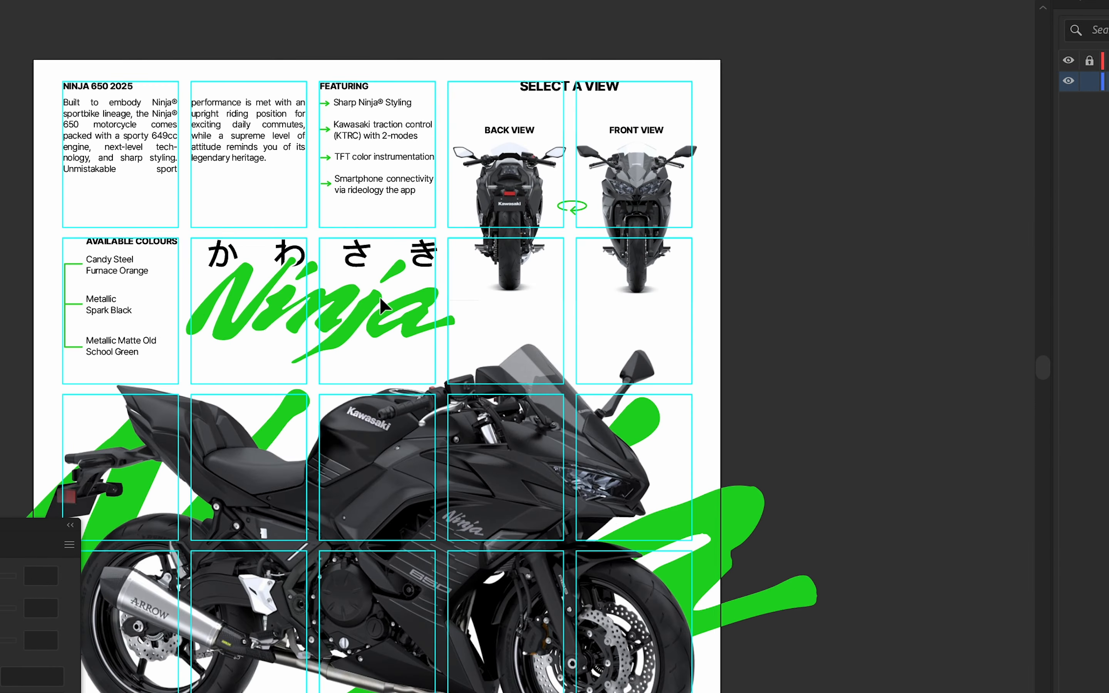
{"action": "left_click", "coordinate": [286, 262]}
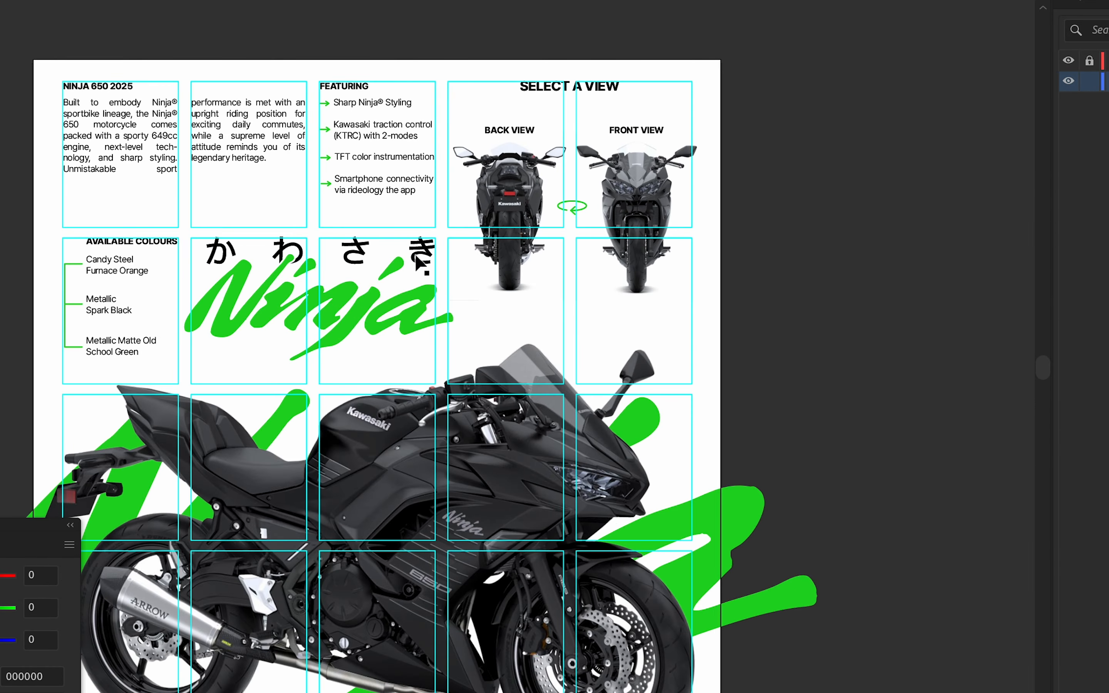
{"action": "left_click_drag", "start_coordinate": [204, 258], "coordinate": [192, 258]}
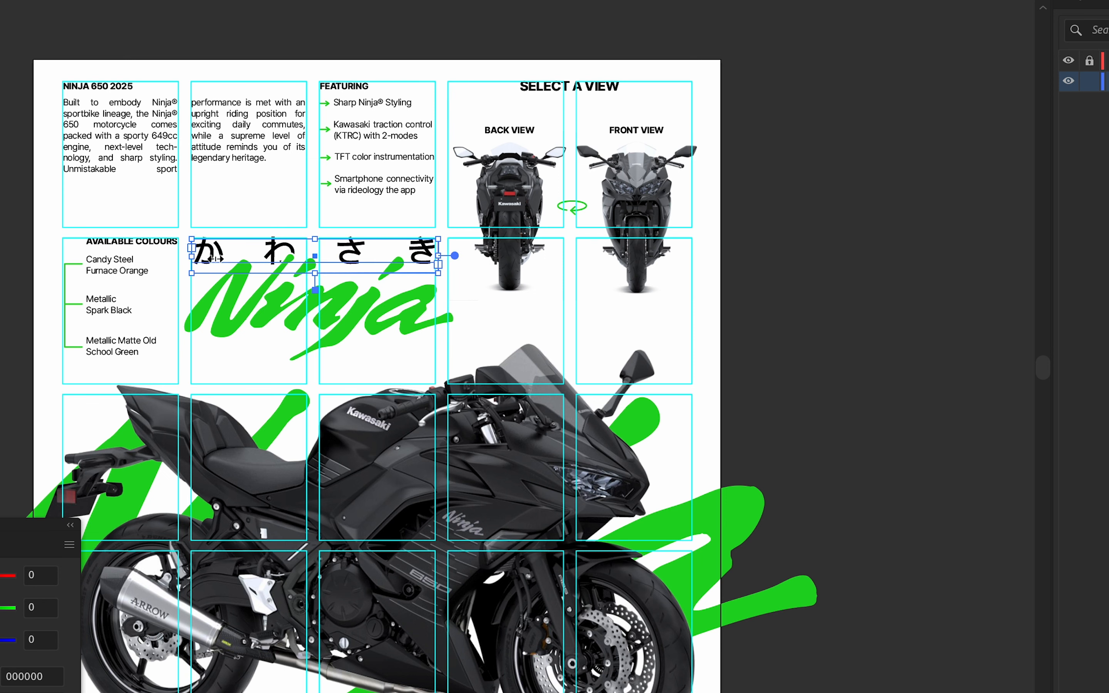
Hide the column grid and select the かわさき text together with the small green Ninja logo.
{"action": "left_click", "coordinate": [1071, 3]}
{"action": "left_click", "coordinate": [1107, 0]}
{"action": "left_click", "coordinate": [1070, 62]}
{"action": "left_click", "coordinate": [1072, 1]}
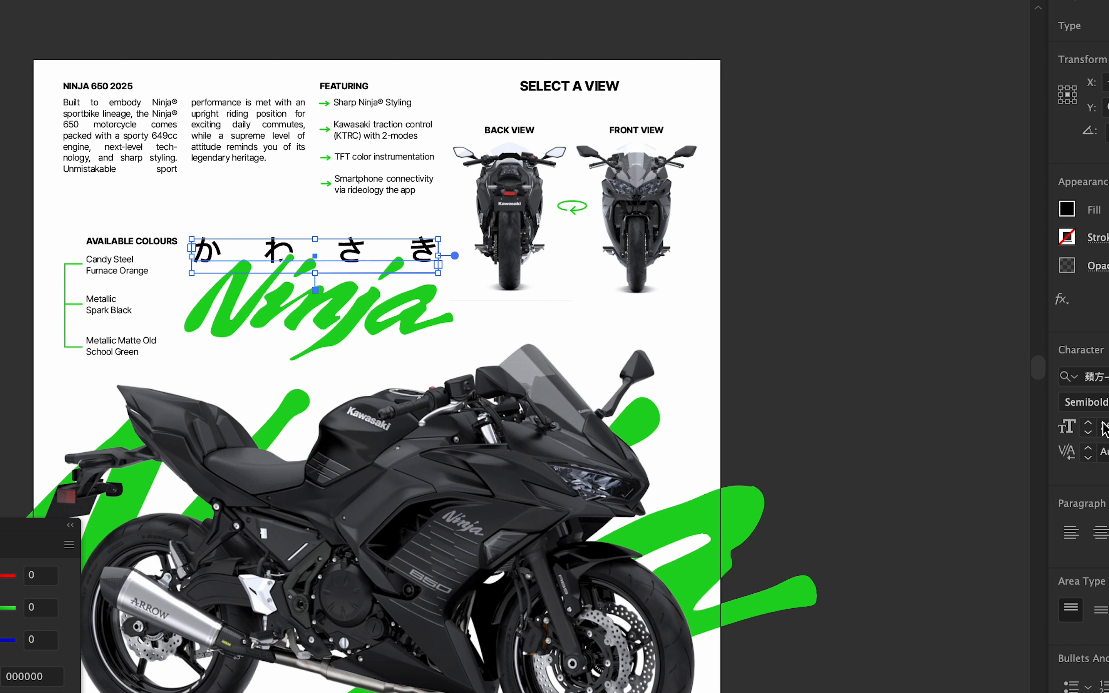
{"action": "scroll", "coordinate": [1102, 424], "scroll_direction": "down", "scroll_amount": 4}
{"action": "left_click", "coordinate": [915, 346]}
{"action": "scroll", "coordinate": [757, 378], "scroll_direction": "down", "scroll_amount": 5}
{"action": "scroll", "coordinate": [653, 358], "scroll_direction": "up", "scroll_amount": 8}
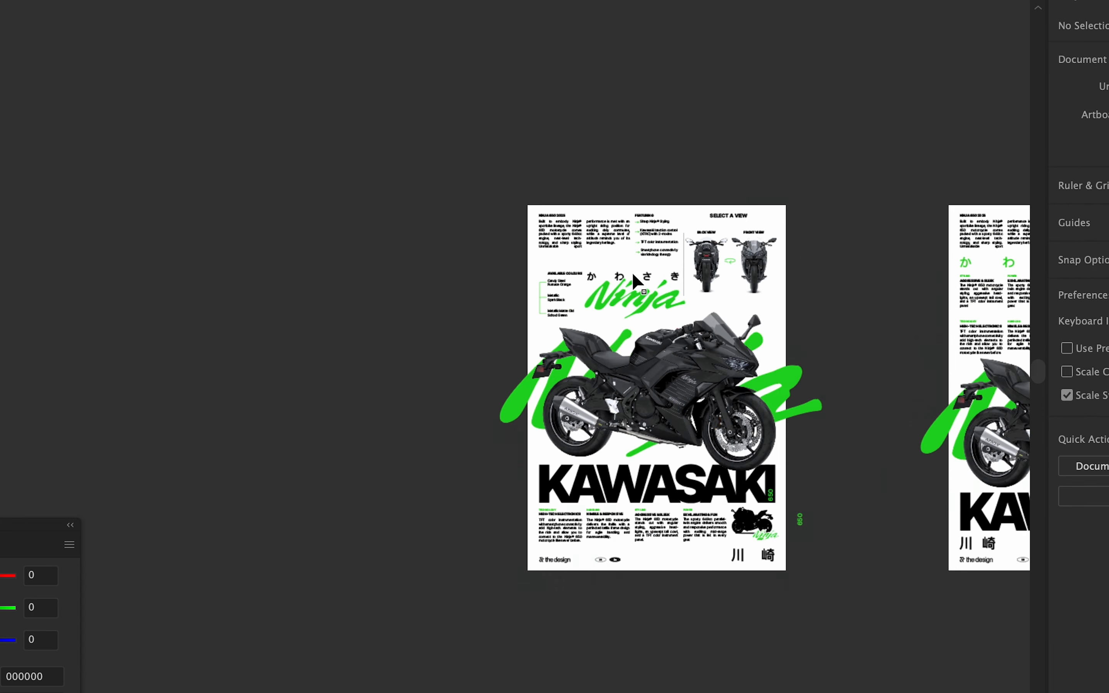
{"action": "left_click", "coordinate": [614, 277]}
{"action": "left_click", "coordinate": [600, 344], "text": "shift"}
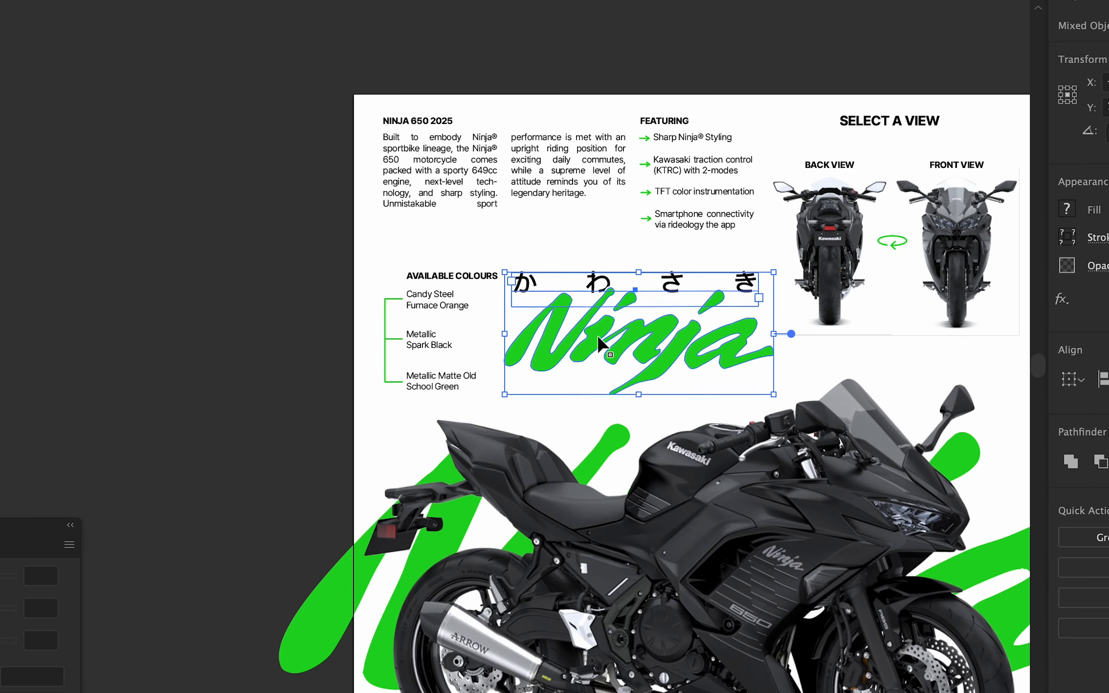
Copy the complete poster artwork and paste it as a smart object into the Photoshop preview, with the previous version's layer hidden.
{"action": "scroll", "coordinate": [359, 147], "scroll_direction": "down", "scroll_amount": 4}
{"action": "left_click_drag", "start_coordinate": [359, 147], "coordinate": [718, 681]}
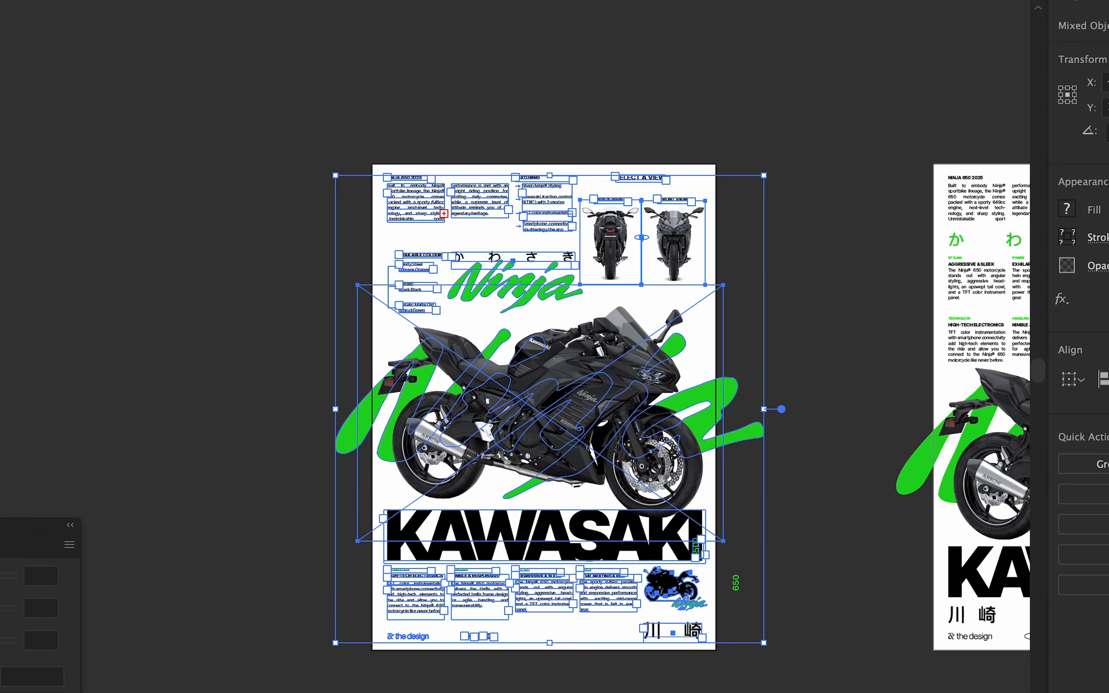
{"action": "key", "text": "super+Tab"}
{"action": "left_click", "coordinate": [1035, 629]}
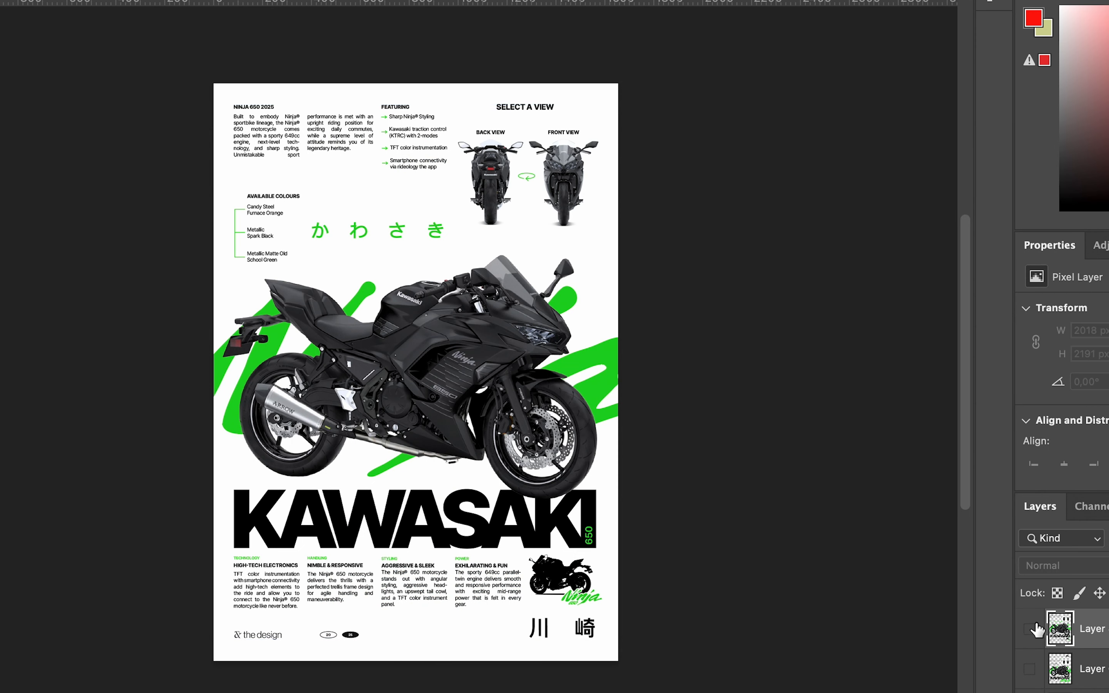
{"action": "key", "text": "super+v"}
{"action": "key", "text": "Return"}
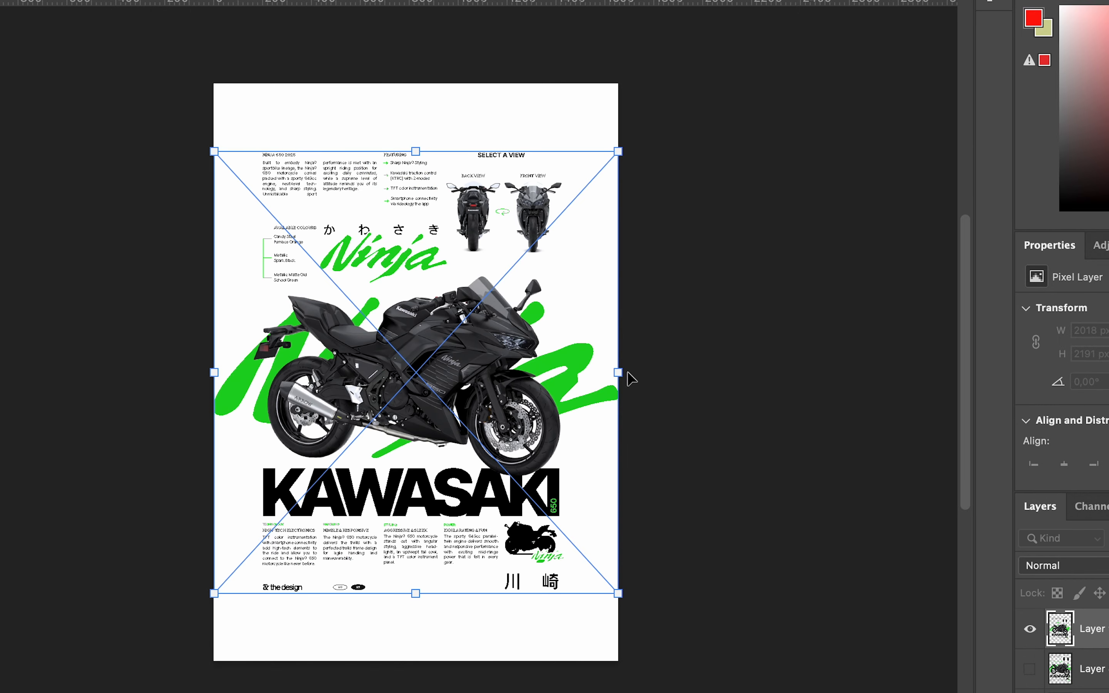
Enlarge the pasted artwork to about 2038 × 2212 px so the layout fills the poster canvas, and commit the transform.
{"action": "left_click_drag", "start_coordinate": [618, 372], "coordinate": [672, 378]}
{"action": "left_click_drag", "start_coordinate": [671, 378], "coordinate": [671, 378]}
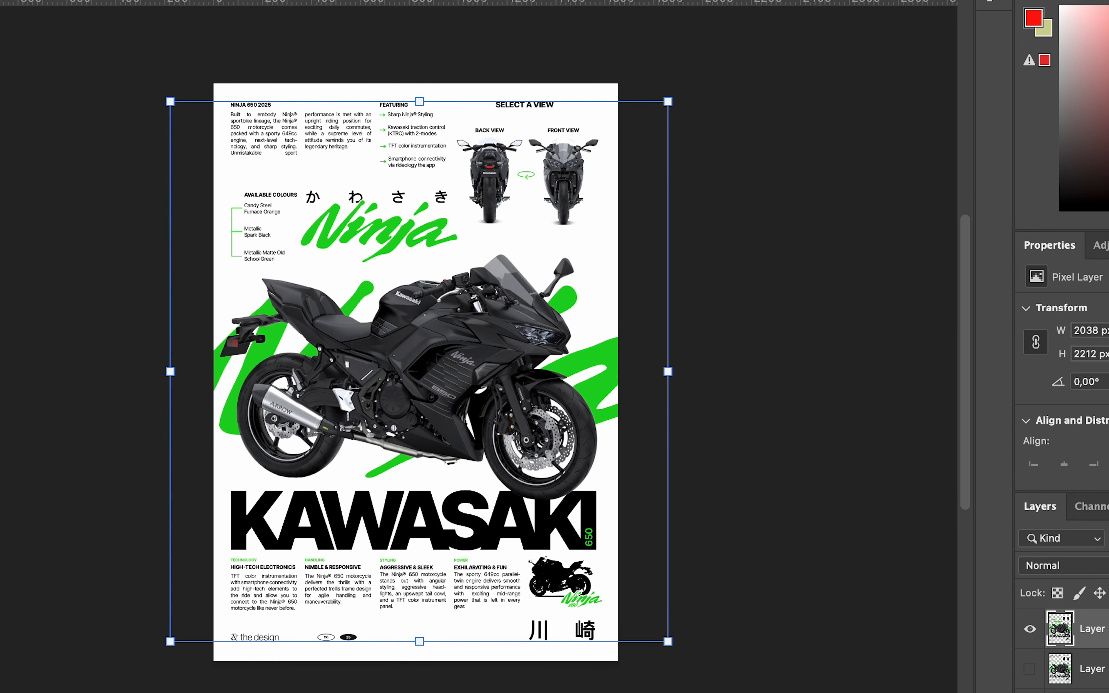
{"action": "key", "text": "Return"}
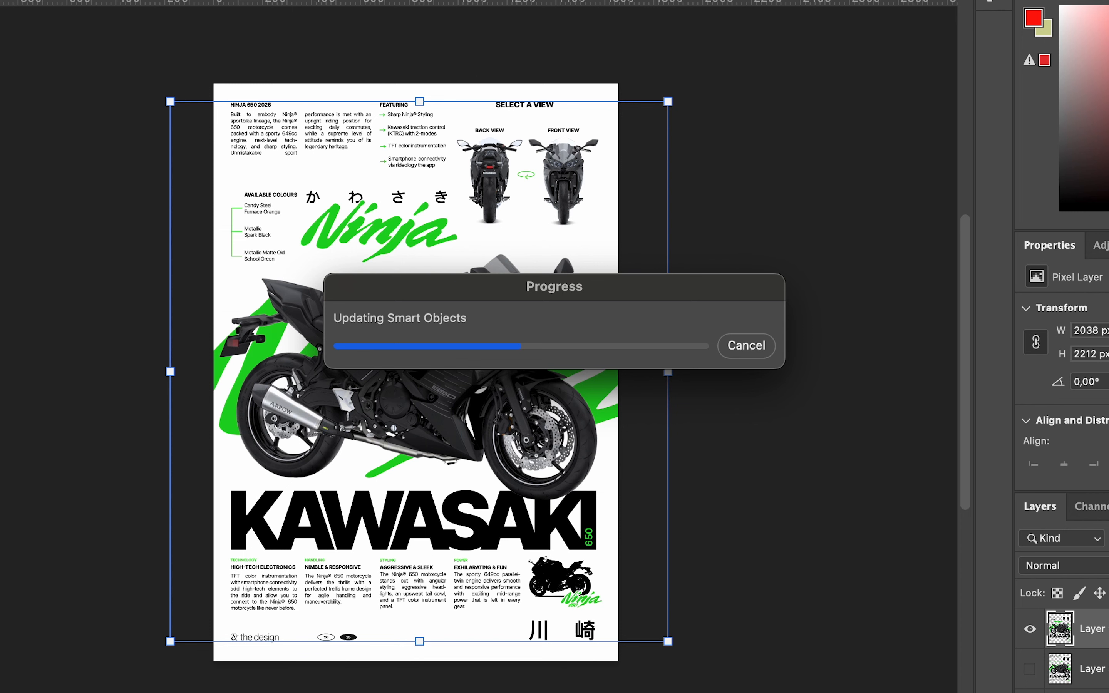